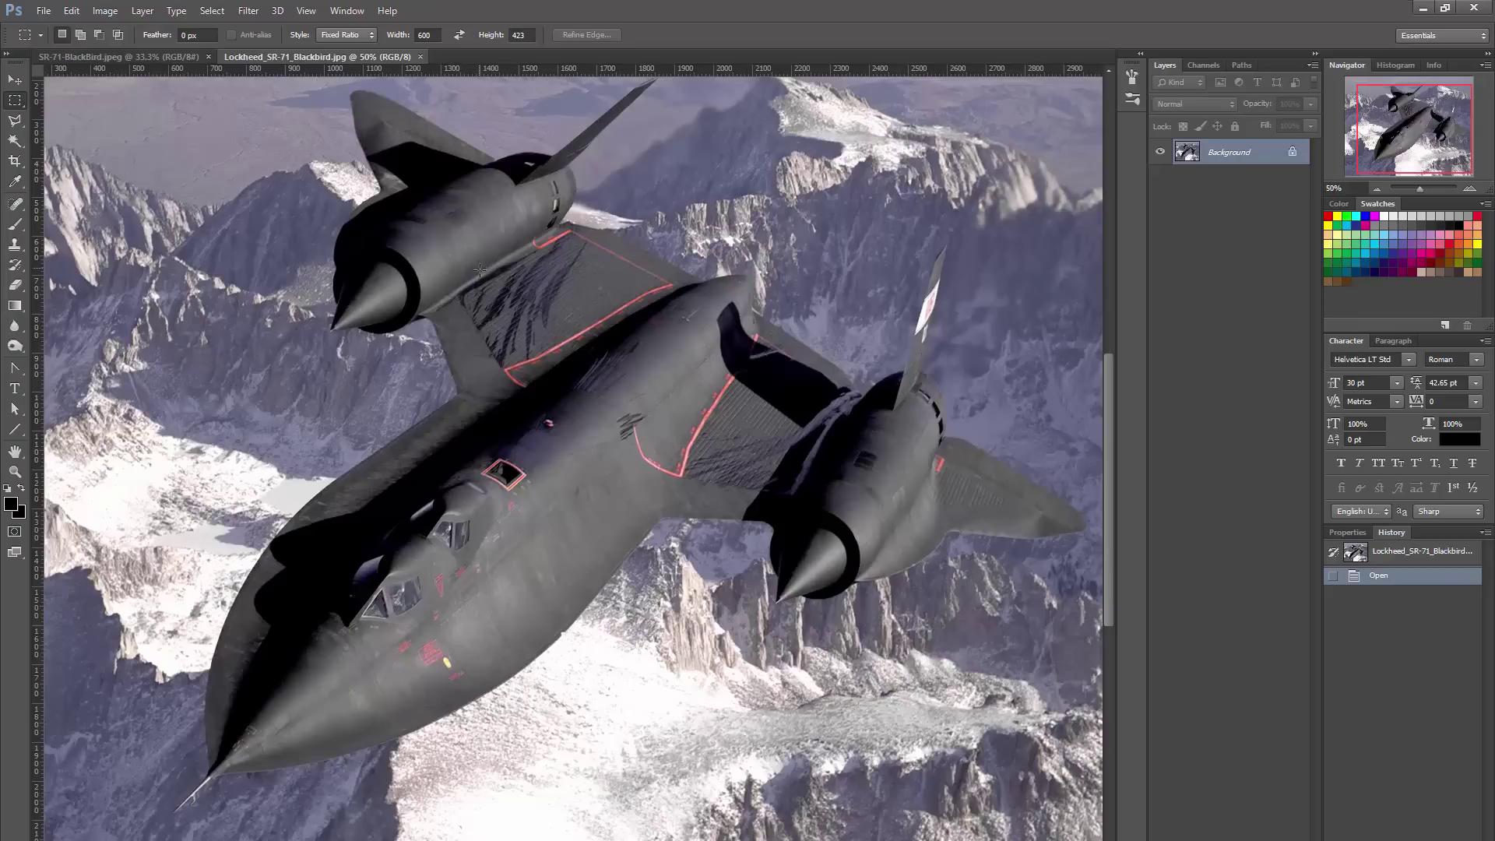
Switch to the SR-71-BlackBird.jpeg blueprint document.
left_click(117, 56)
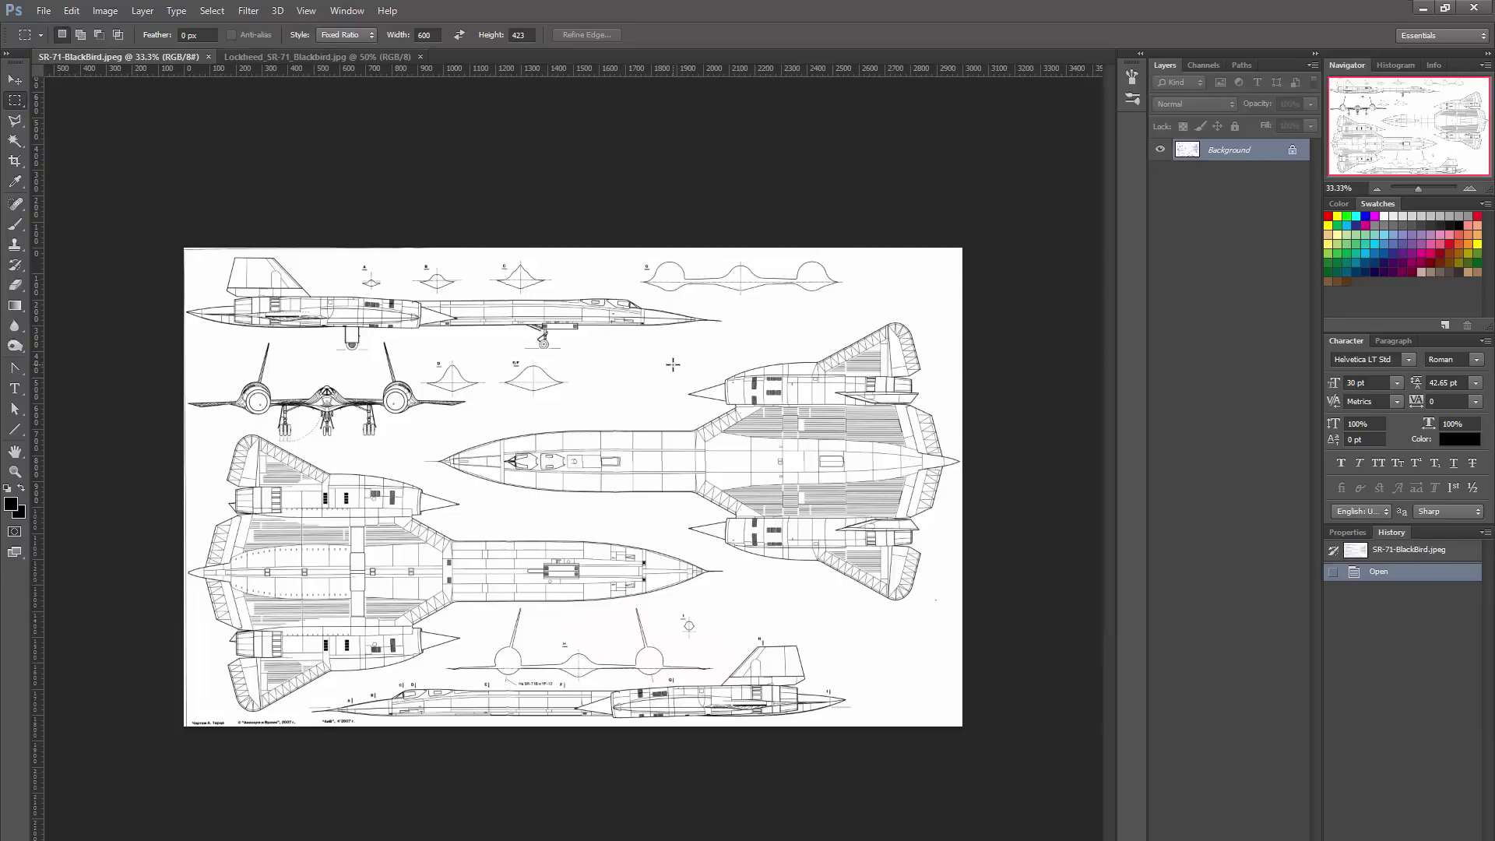
Try extending the blueprint's canvas height to 3000 pixels with the black background colour, and undo it.
left_click(109, 10)
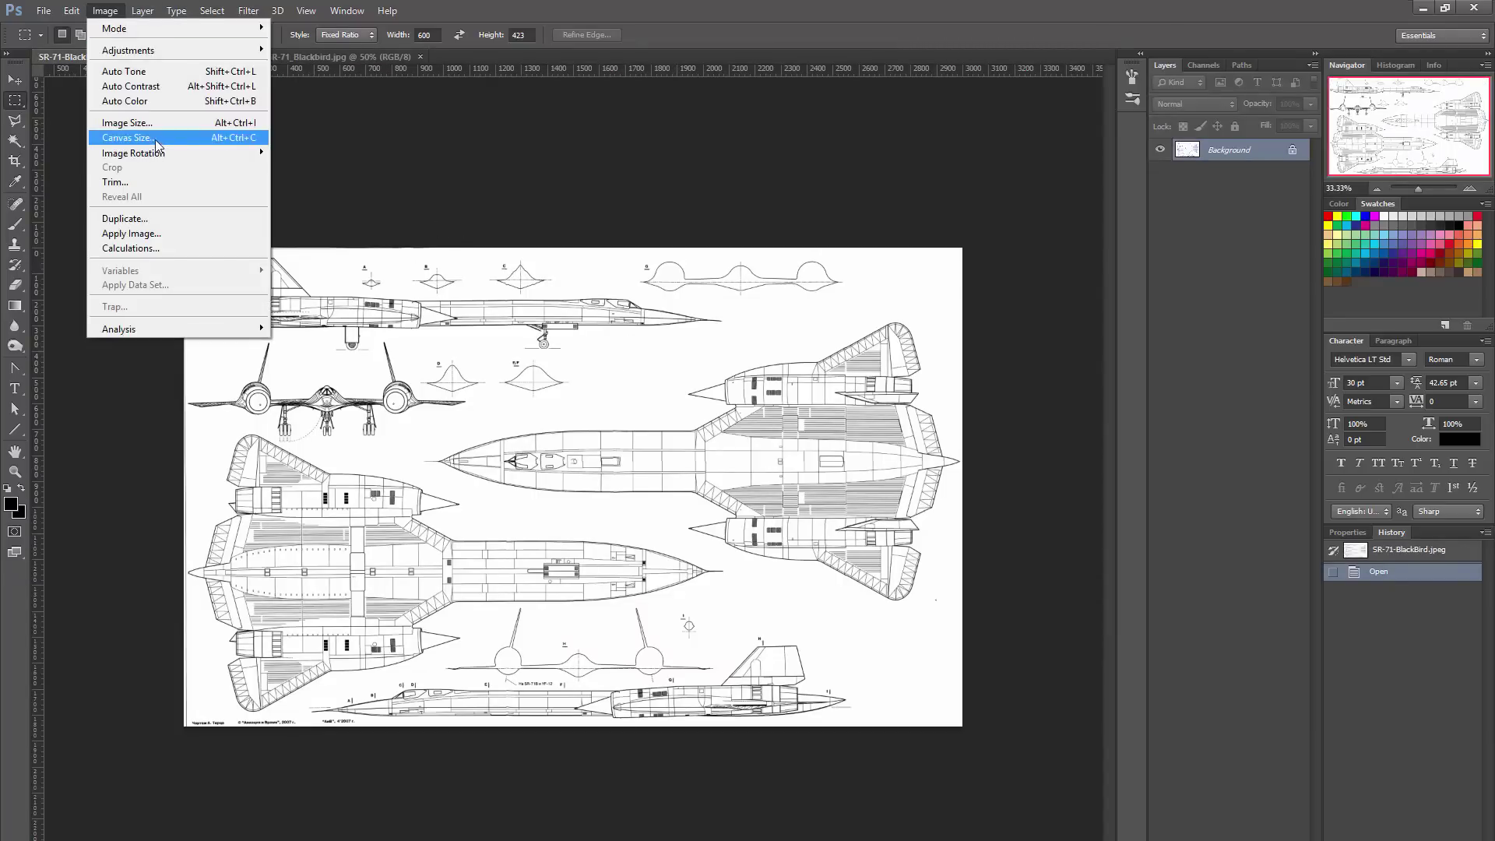
left_click(156, 139)
double_click(883, 412)
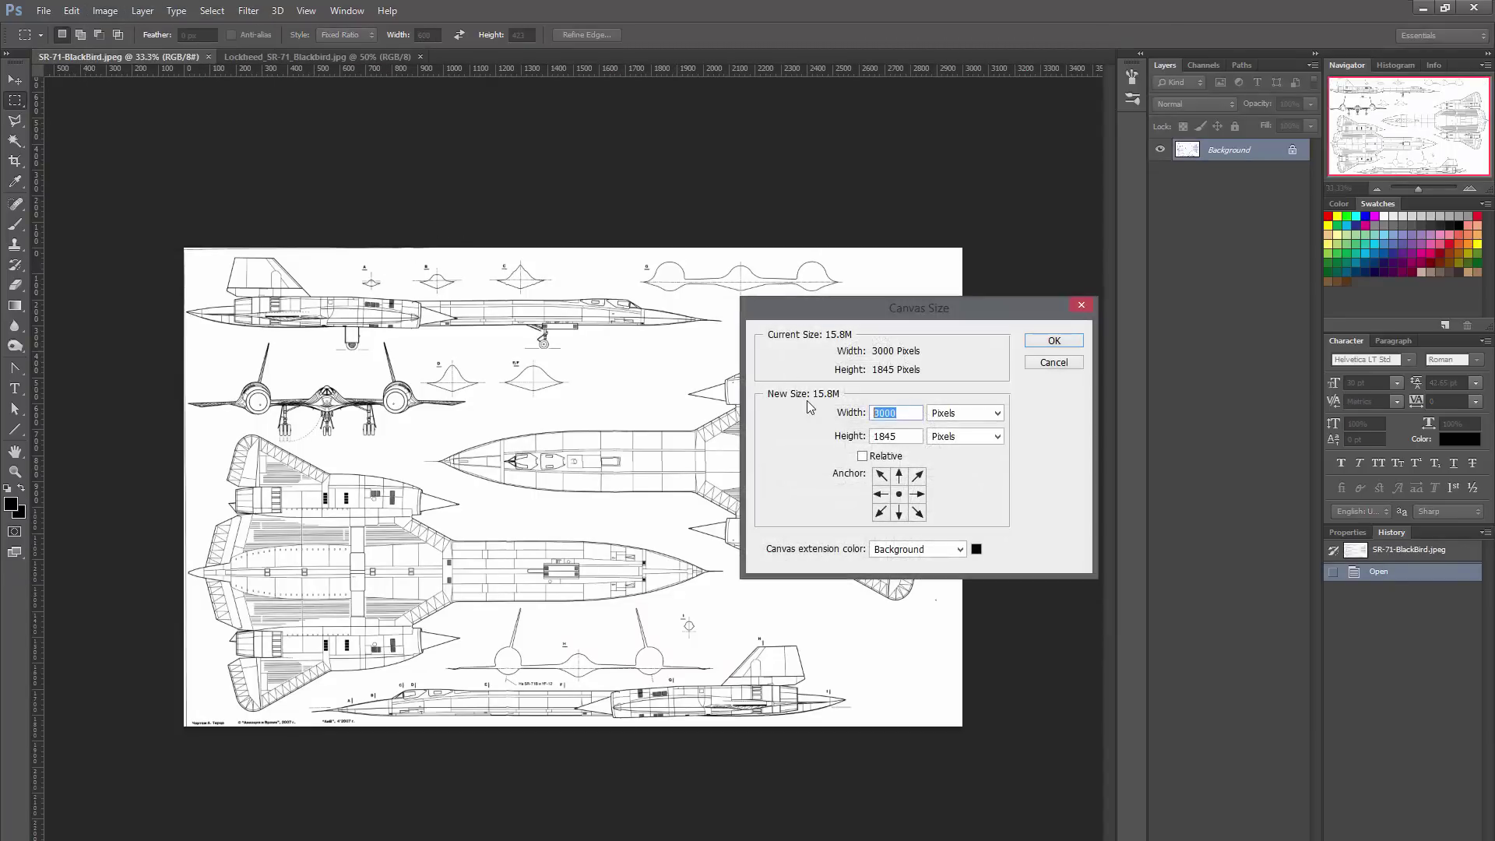
key("Tab")
type("3000")
left_click(1048, 341)
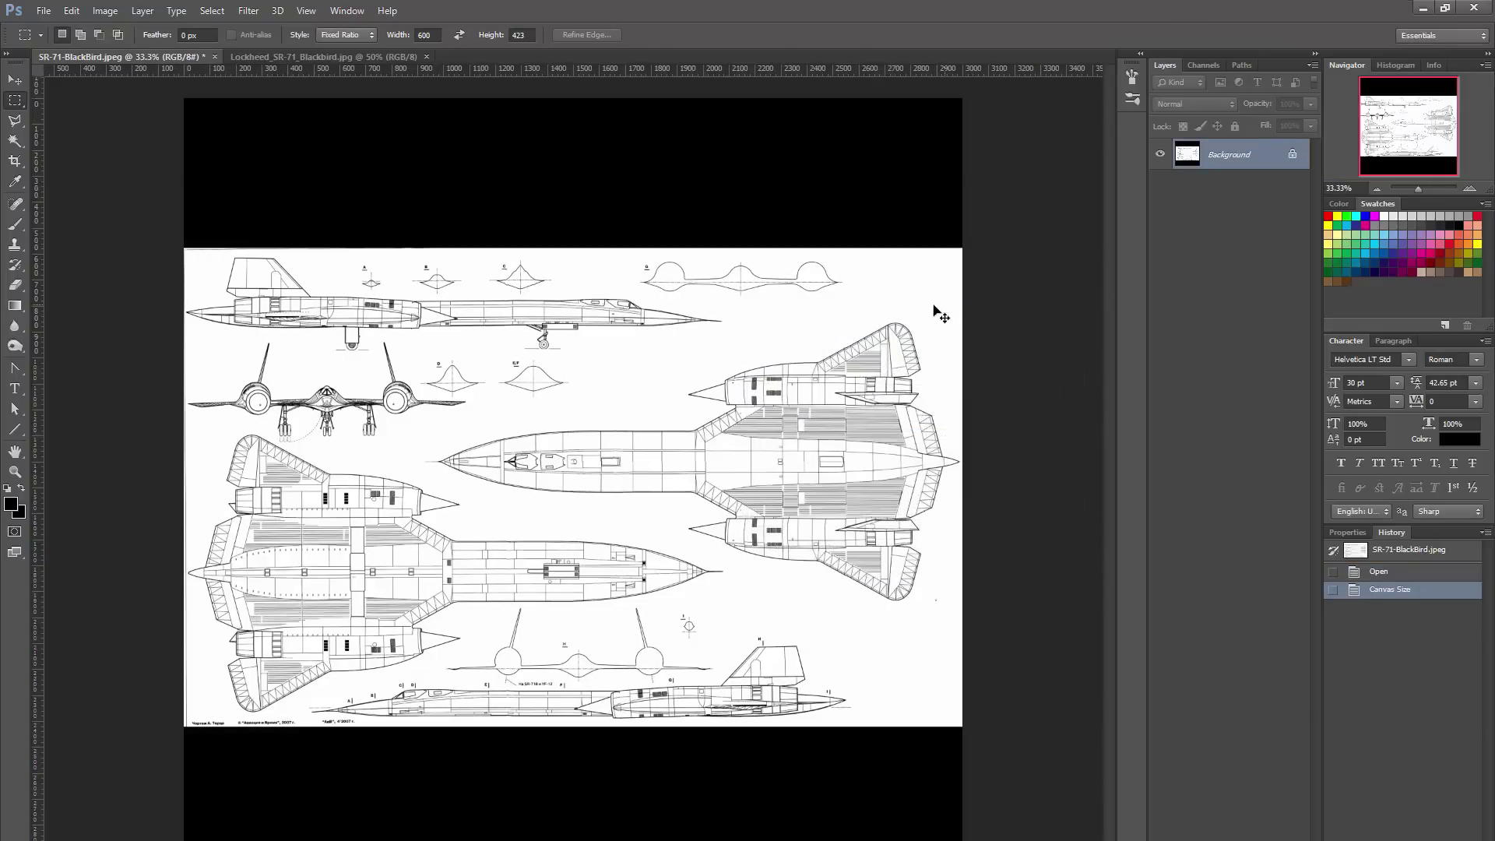
key("ctrl+z")
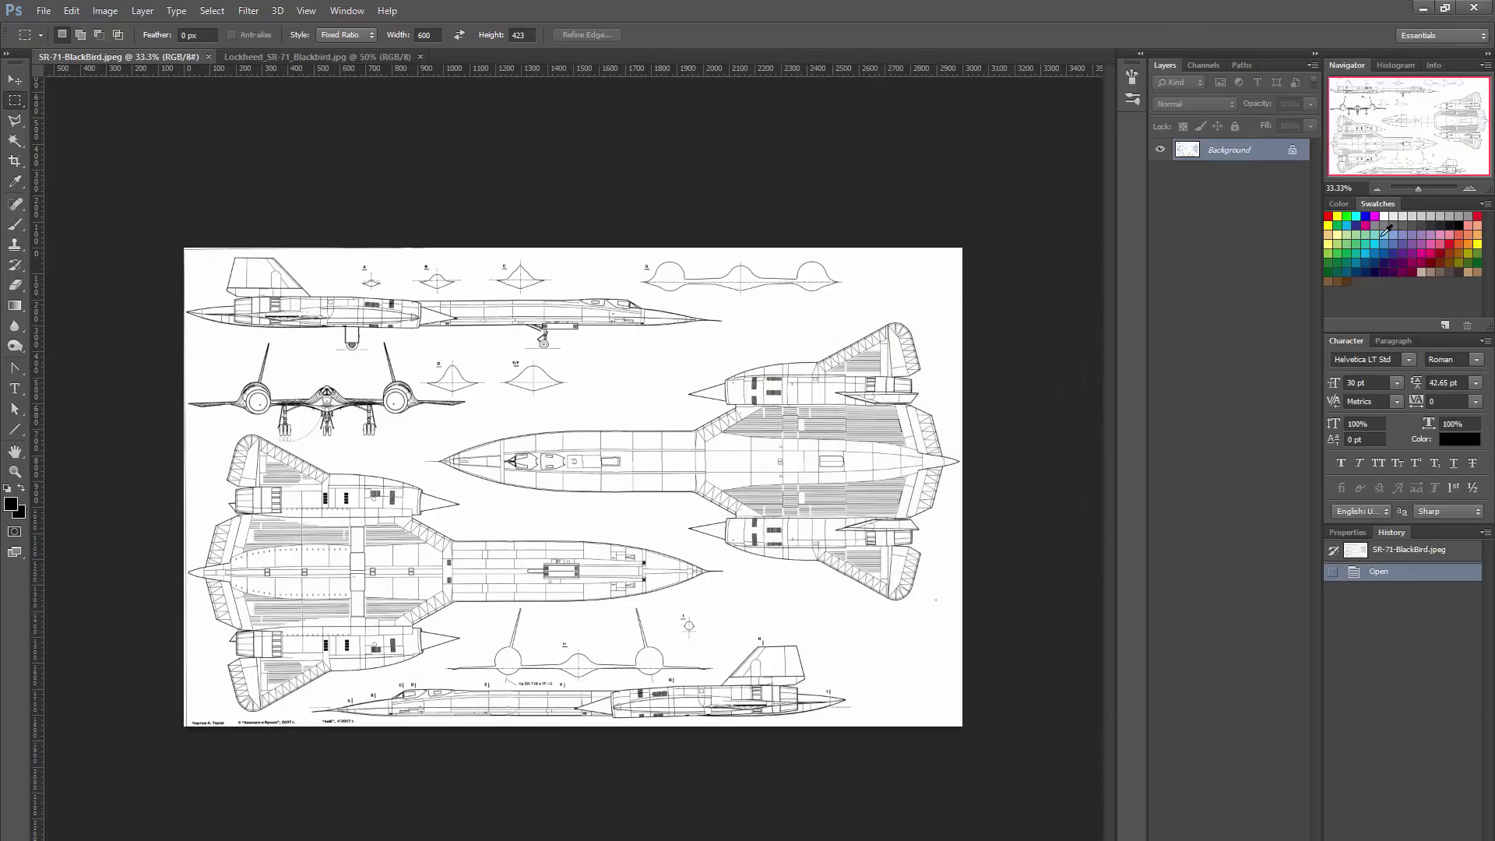
Make white the background colour and extend the blueprint's canvas height to 3000 pixels.
key("x")
left_click(21, 487)
left_click(105, 10)
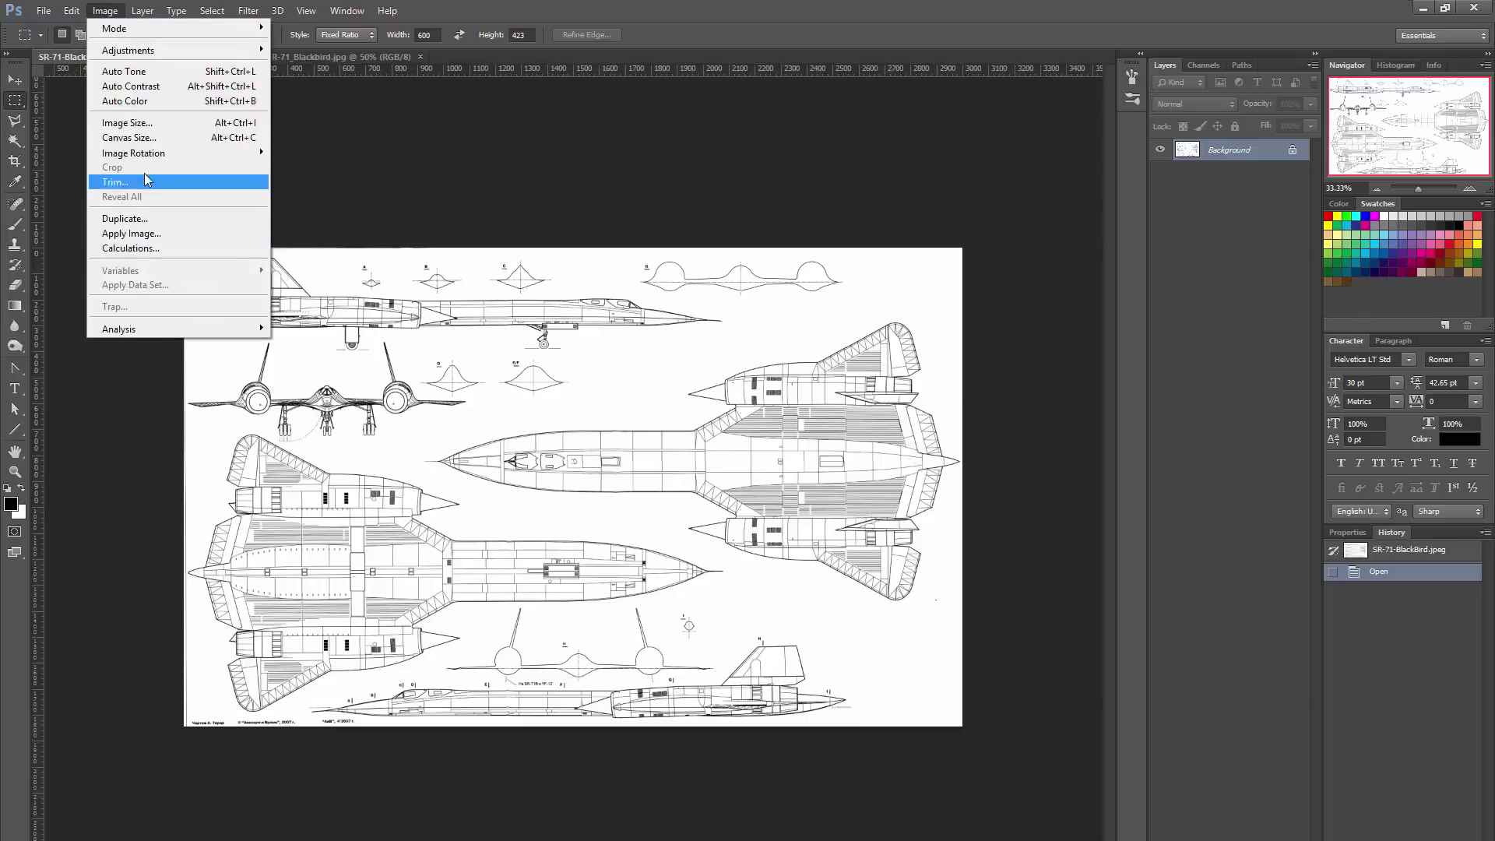
left_click(129, 138)
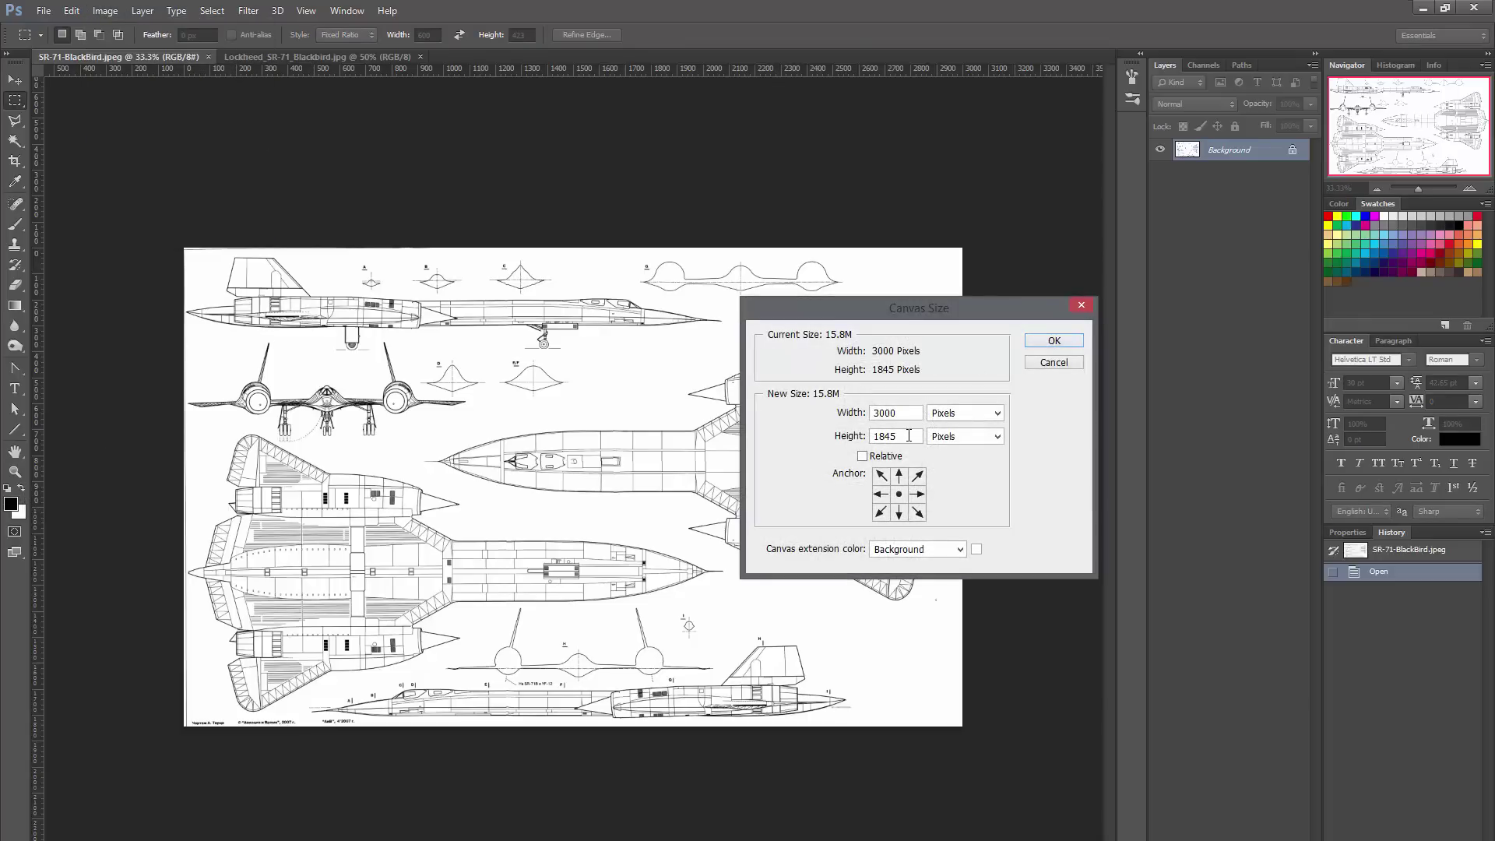
type("3000")
left_click(1054, 343)
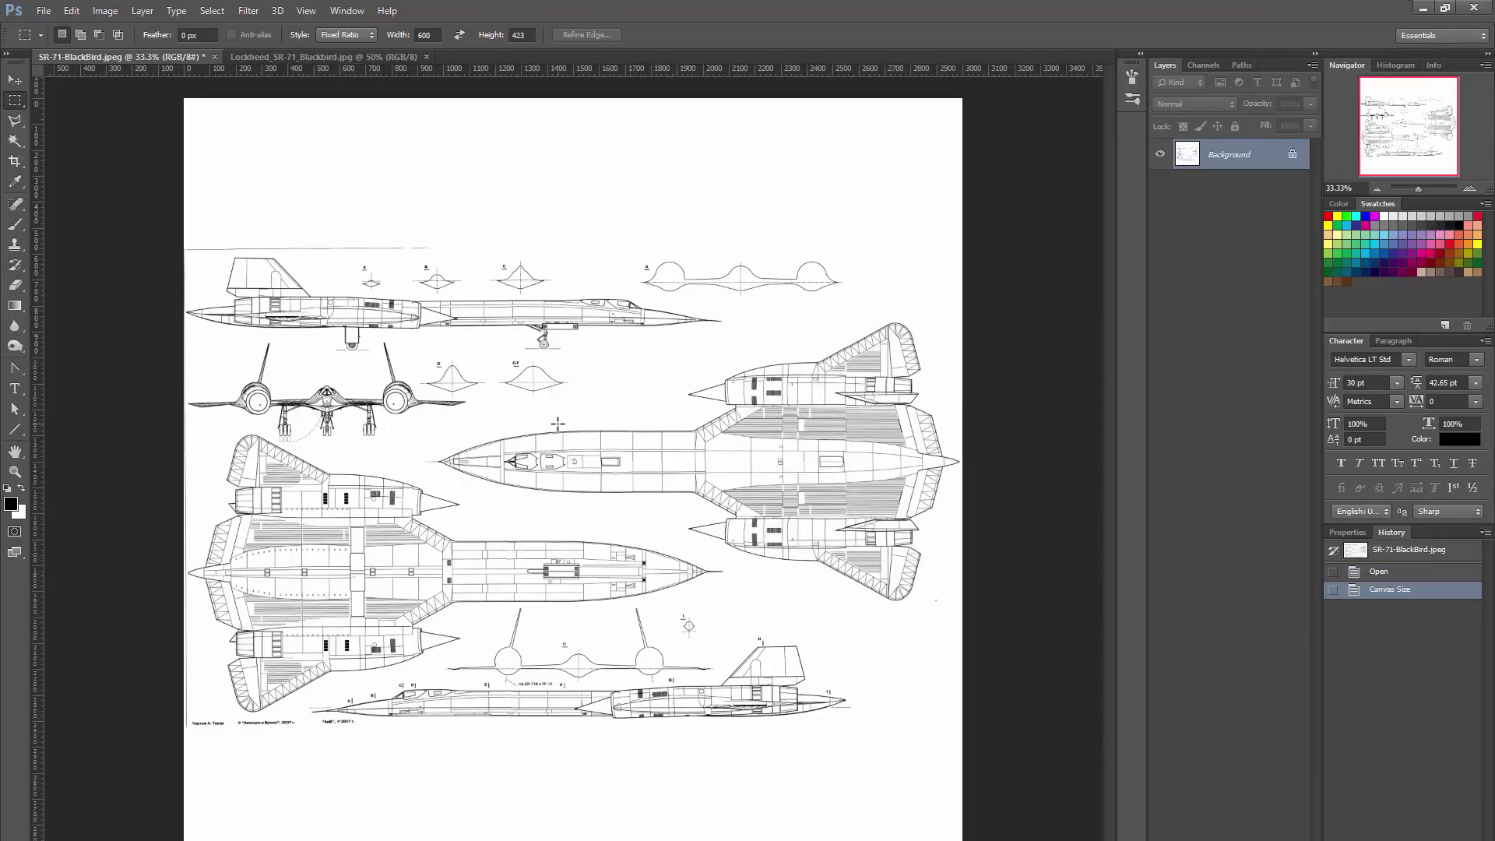
Examine the blueprint's line work at the centre of the drawing up close, and return to the whole sheet.
left_click(1474, 192)
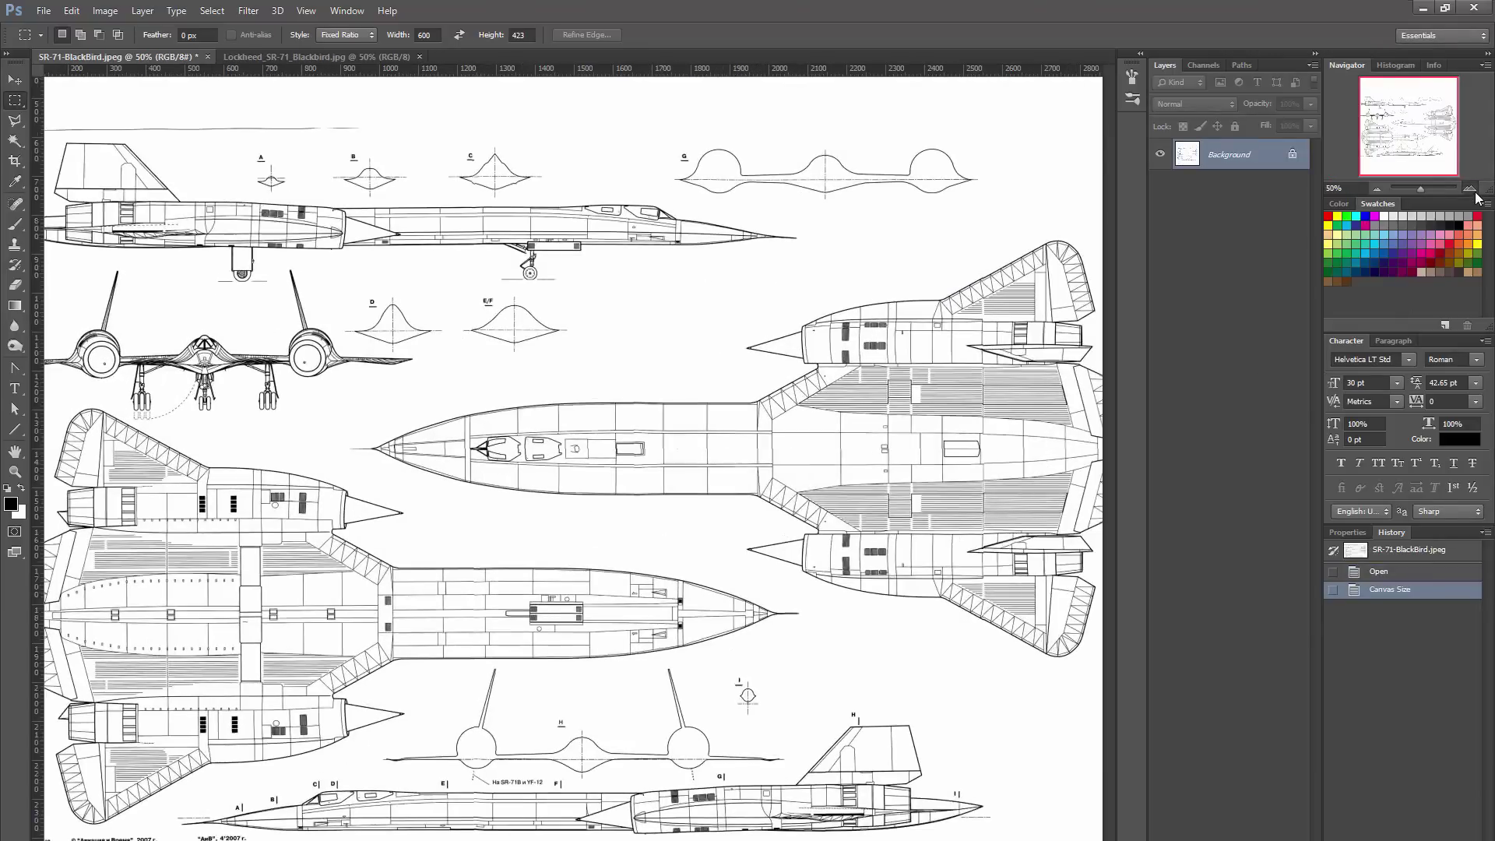
left_click(1473, 191)
left_click(1474, 192)
left_click(1473, 192)
left_click(1473, 191)
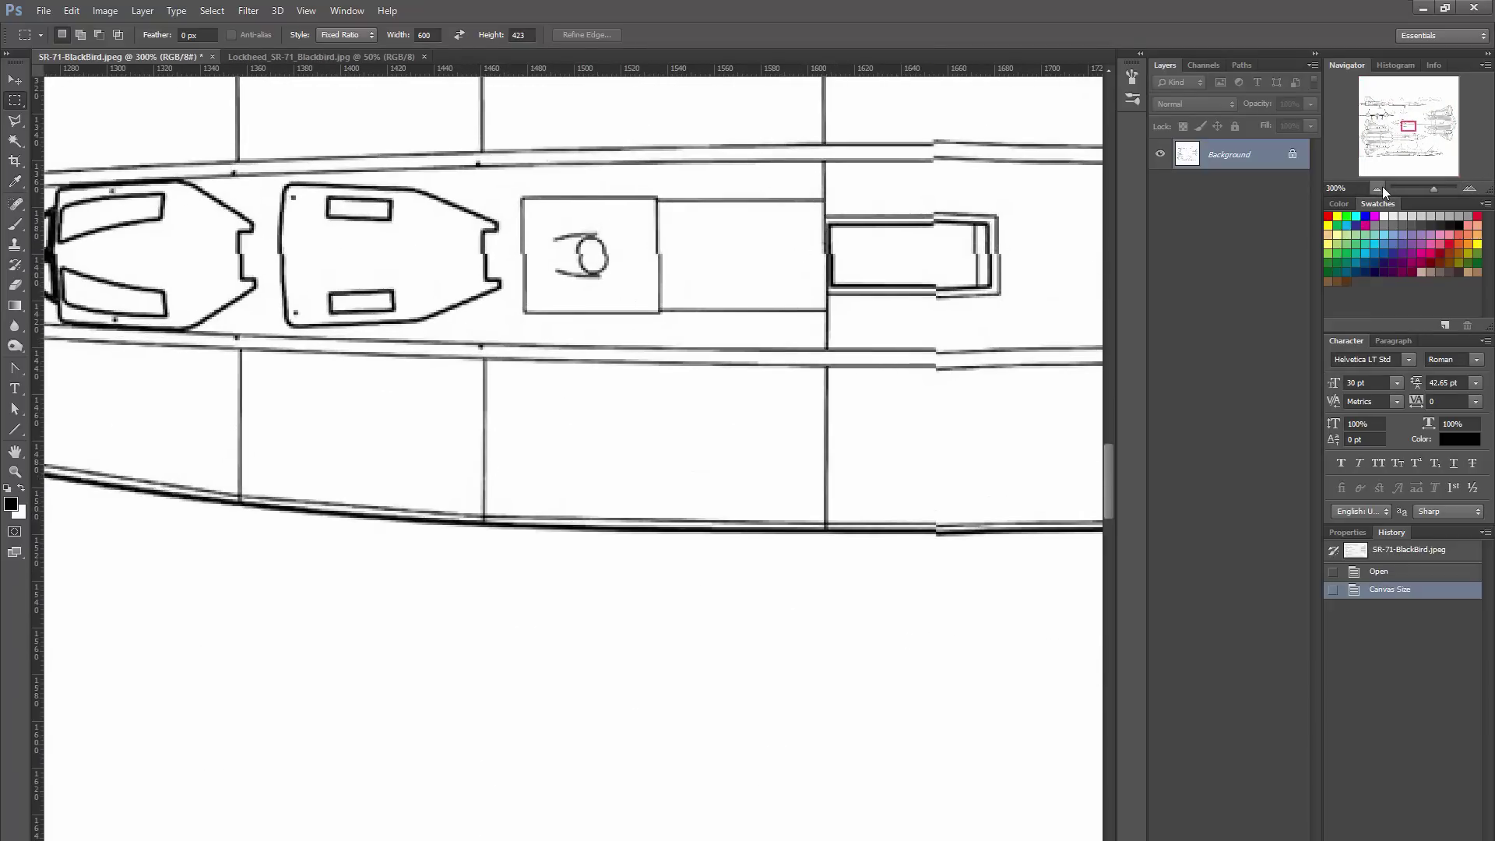
left_click(1378, 188)
left_click(1377, 188)
left_click(1378, 188)
left_click(1378, 188)
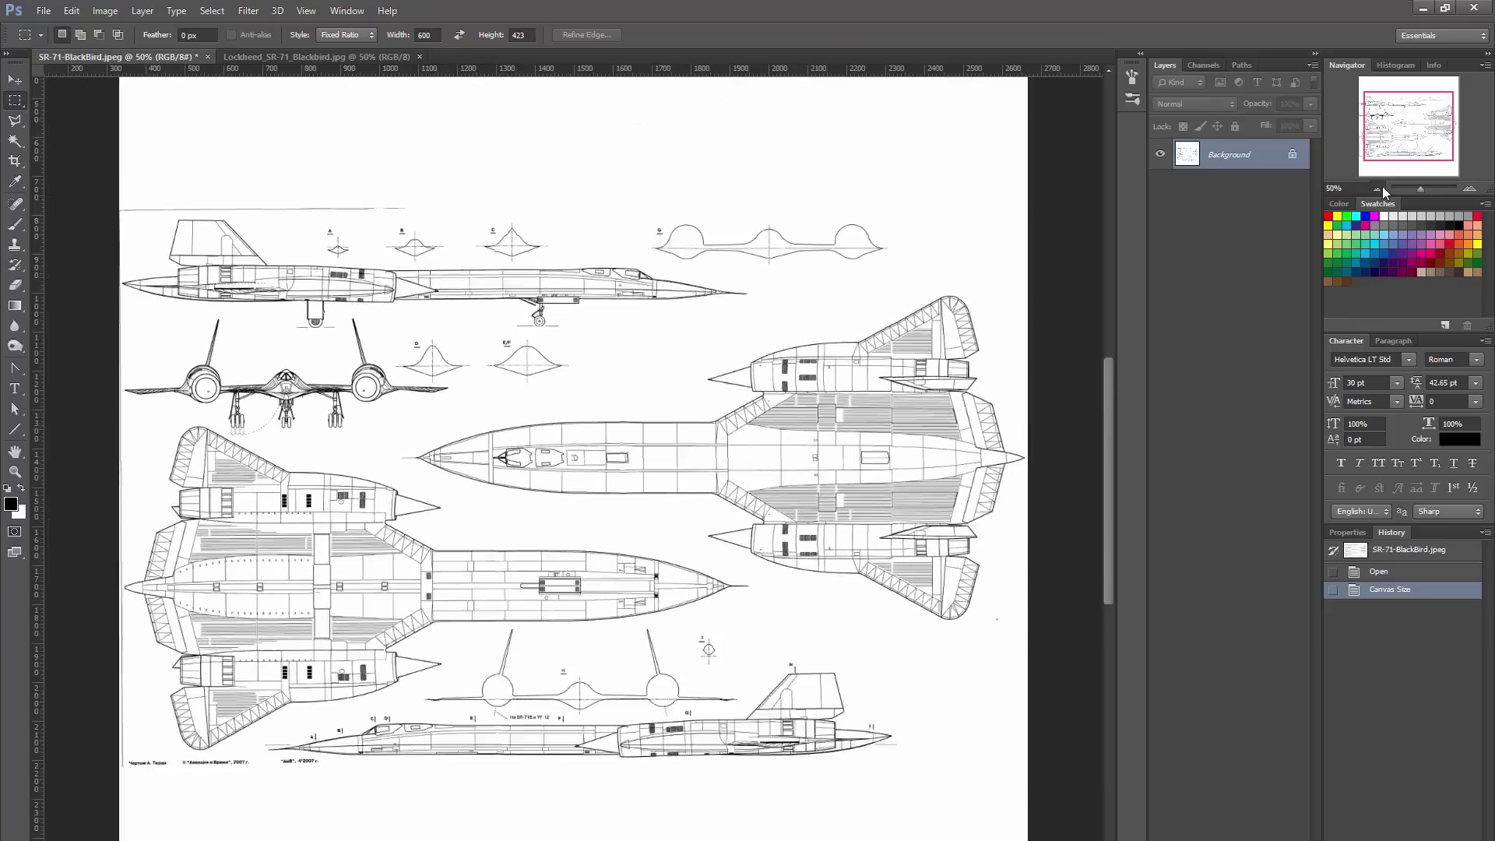
left_click(1379, 188)
Desaturate the blueprint image.
left_click(105, 11)
mouse_move(130, 53)
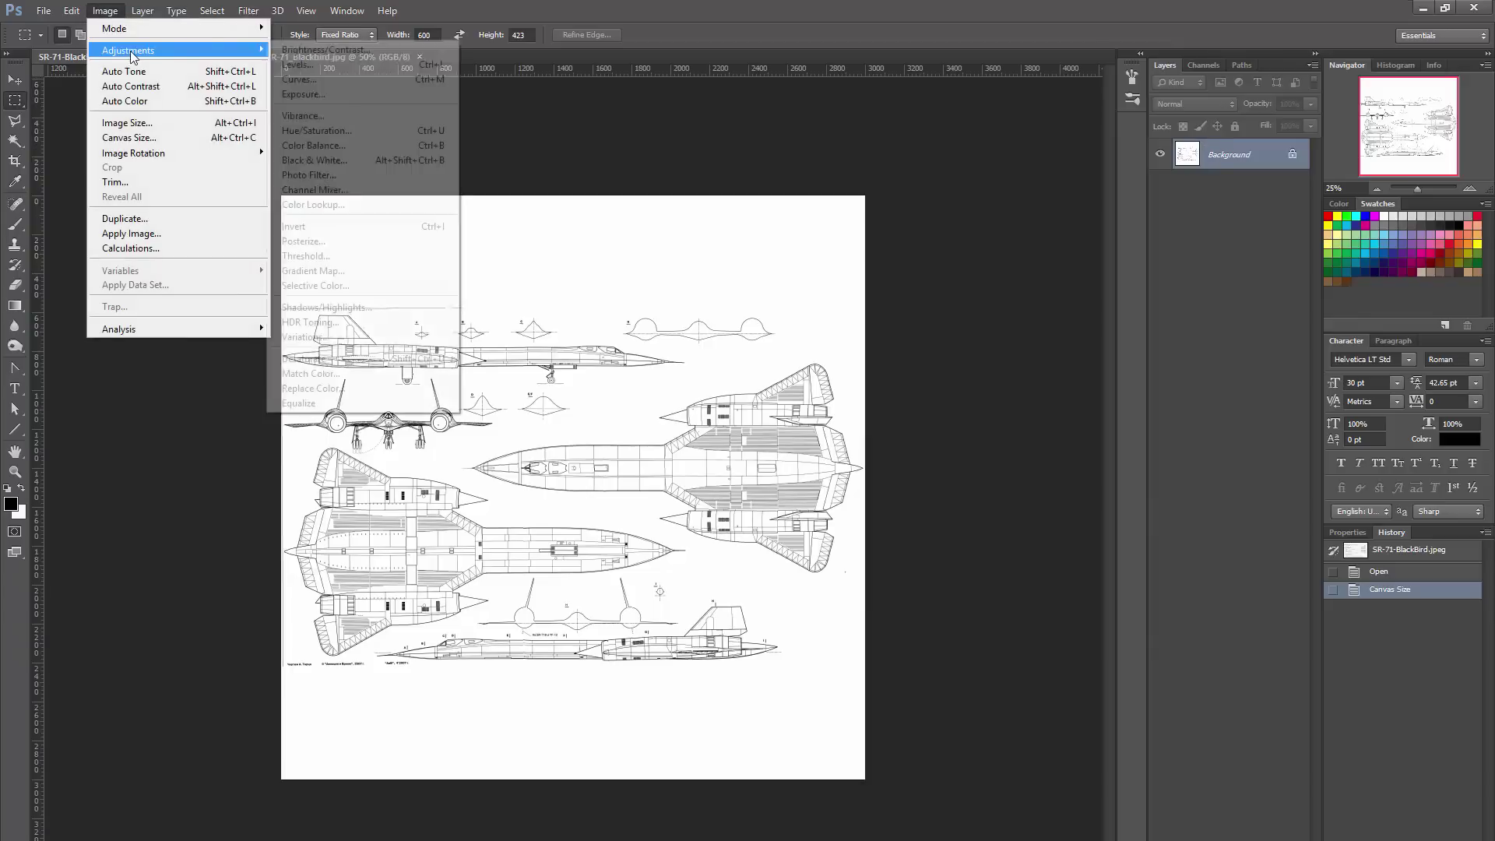
left_click(330, 359)
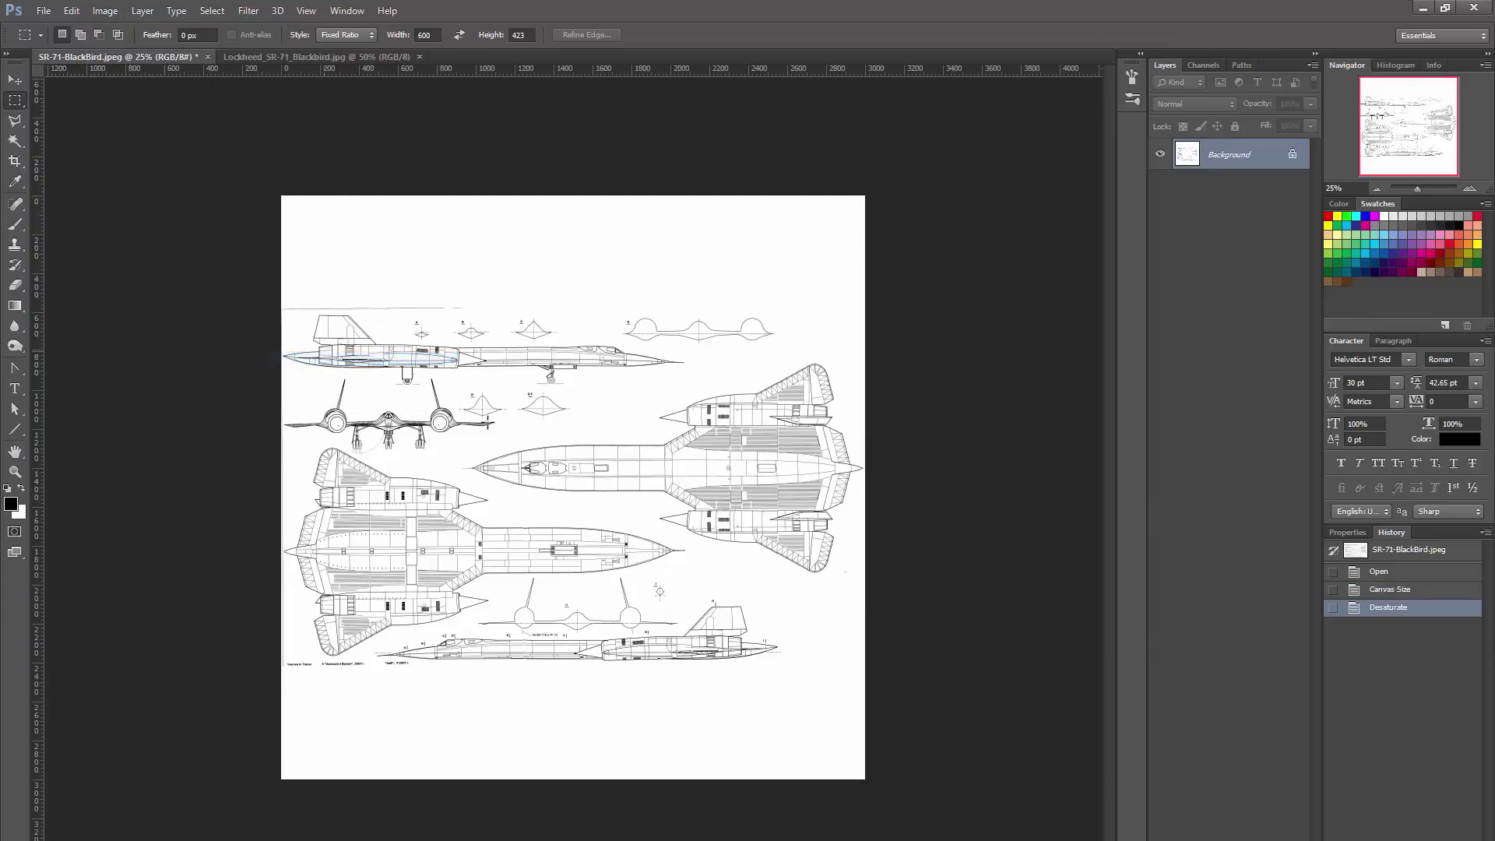
Load the composite RGB channel as a selection and inspect the selection along the fuselage lines.
left_click(1212, 65)
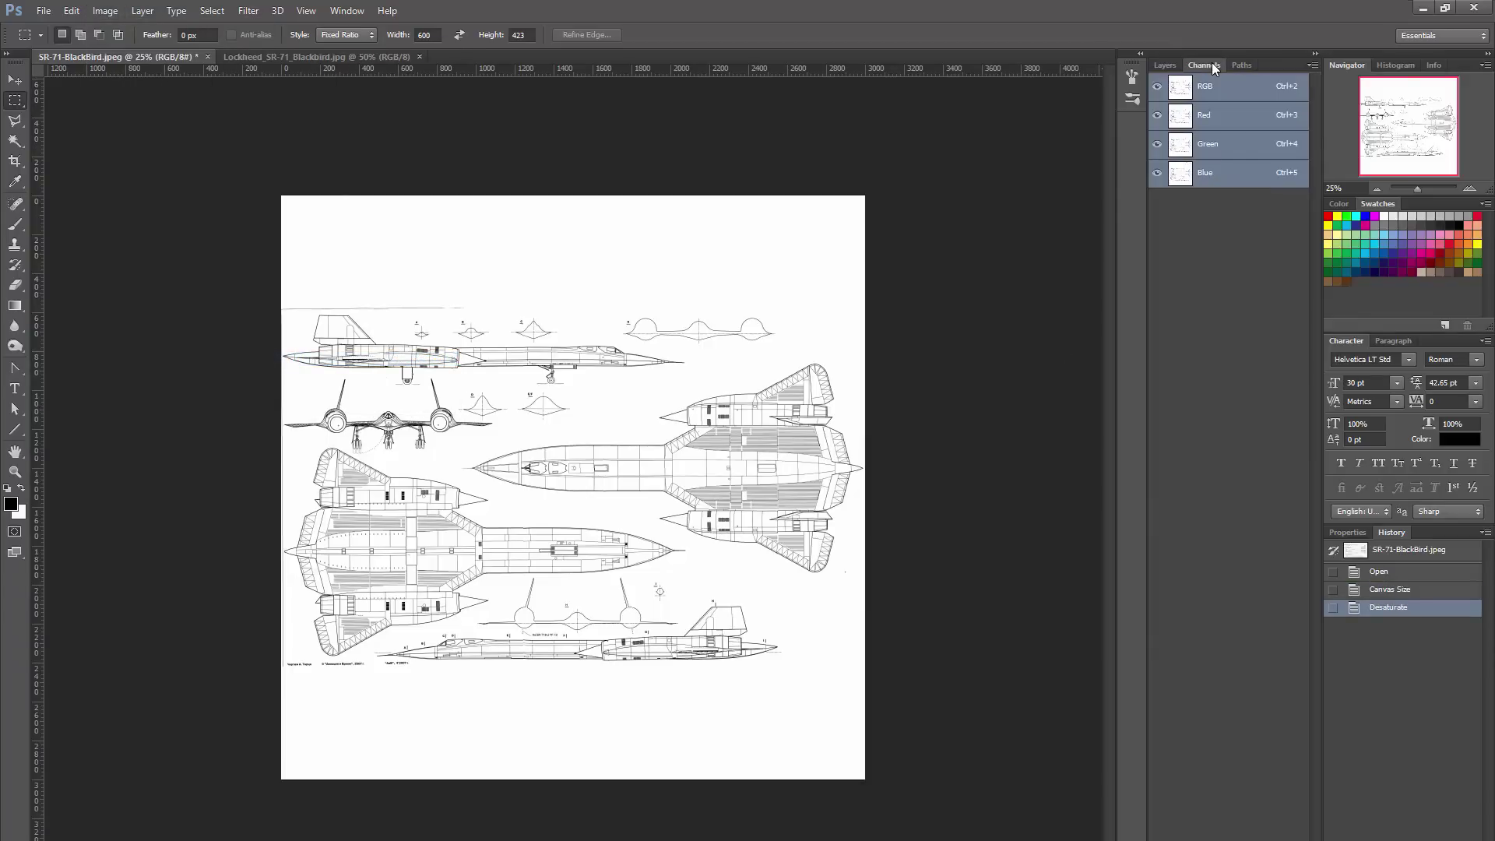
left_click(1182, 92, "ctrl")
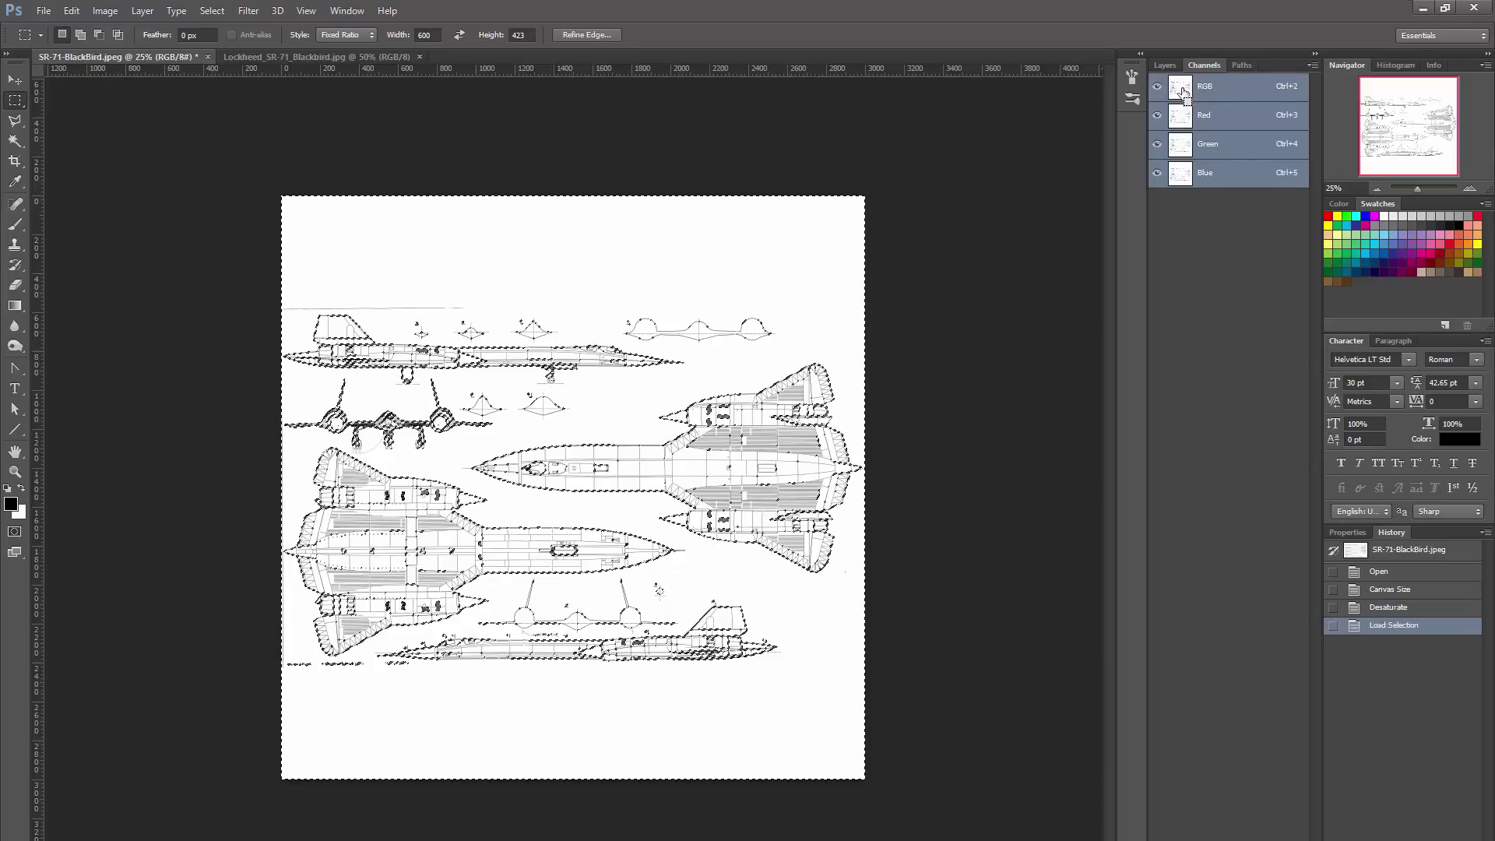
left_click(1472, 188)
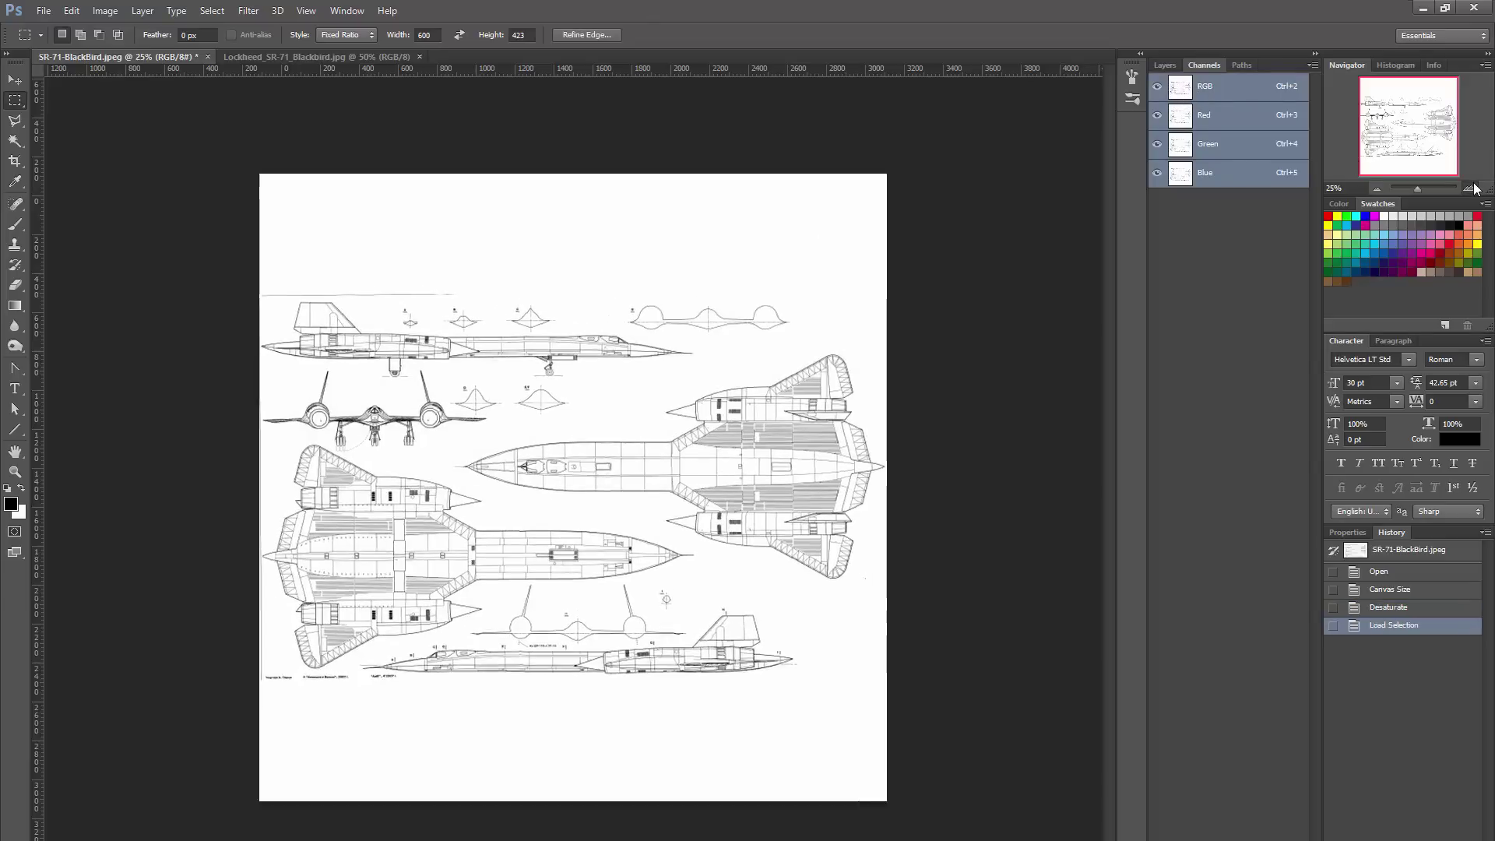
left_click(1473, 187)
left_click(1473, 187)
left_click(1473, 186)
left_click(1472, 187)
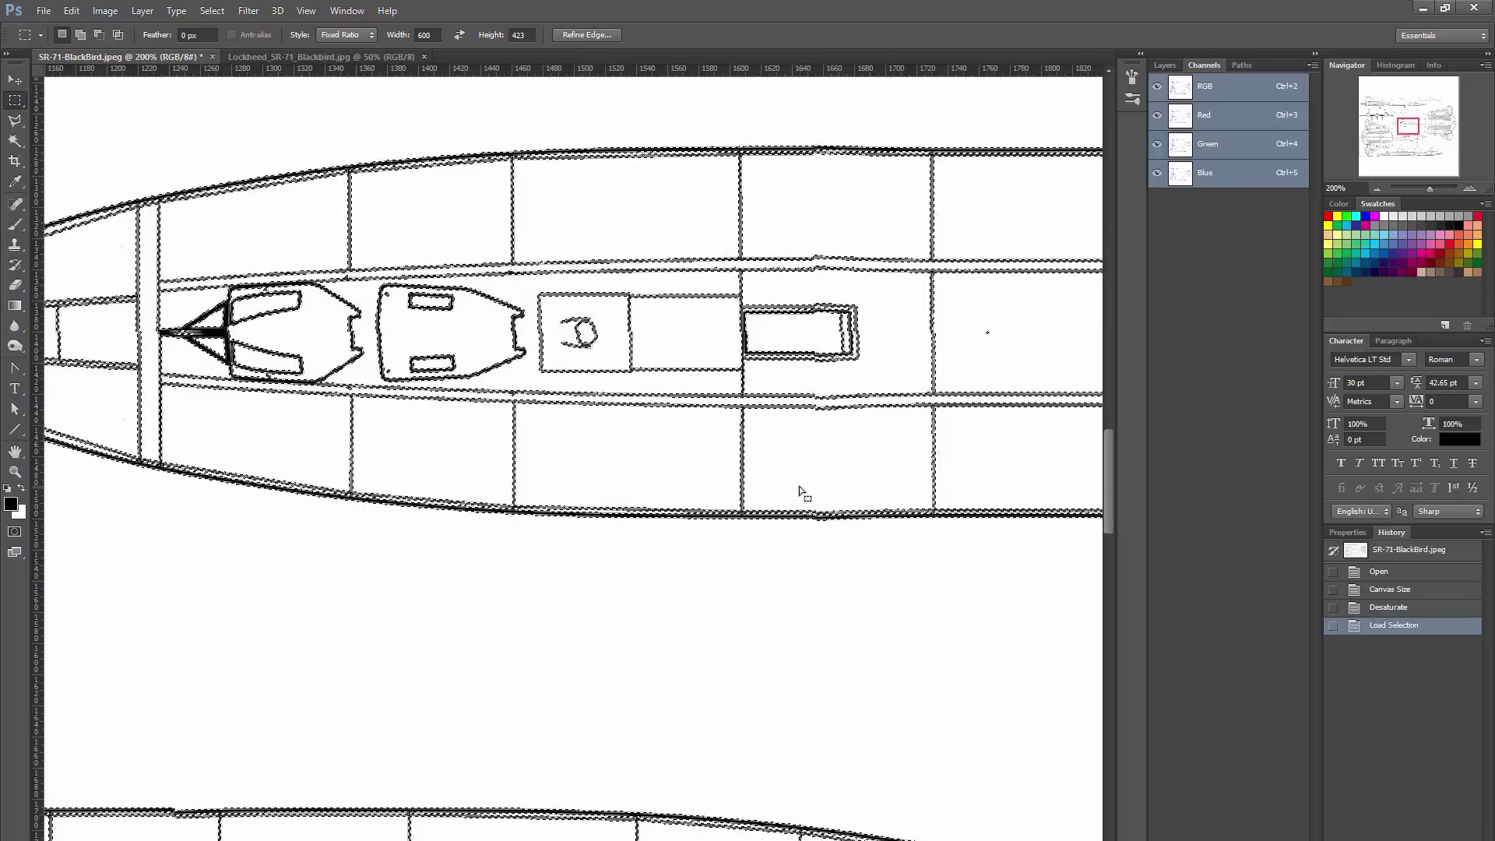
Invert the selection so that the blueprint's dark lines are selected instead of the white paper.
left_click(104, 11)
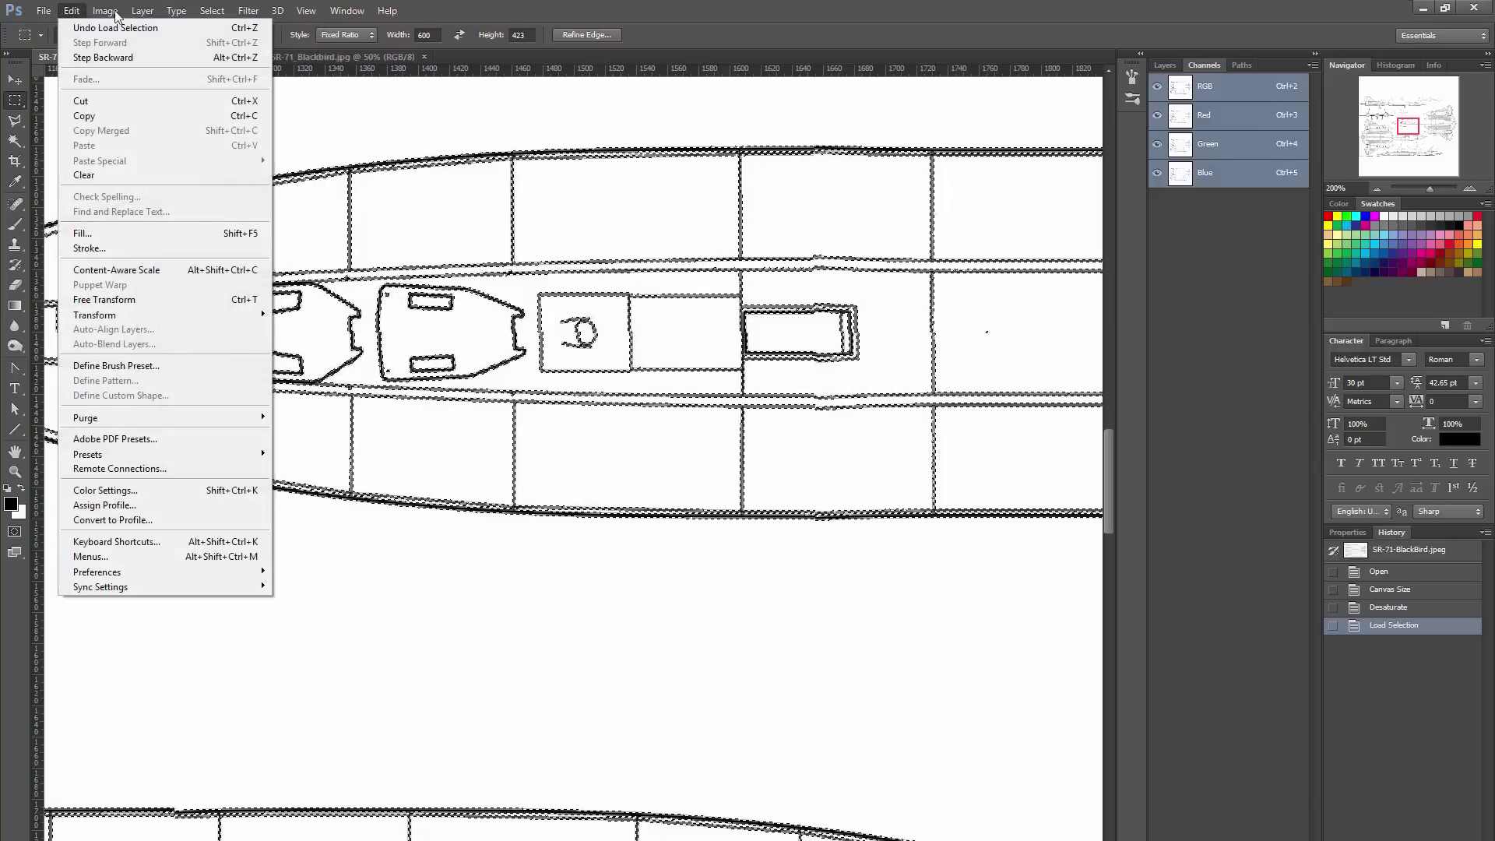
left_click(248, 73)
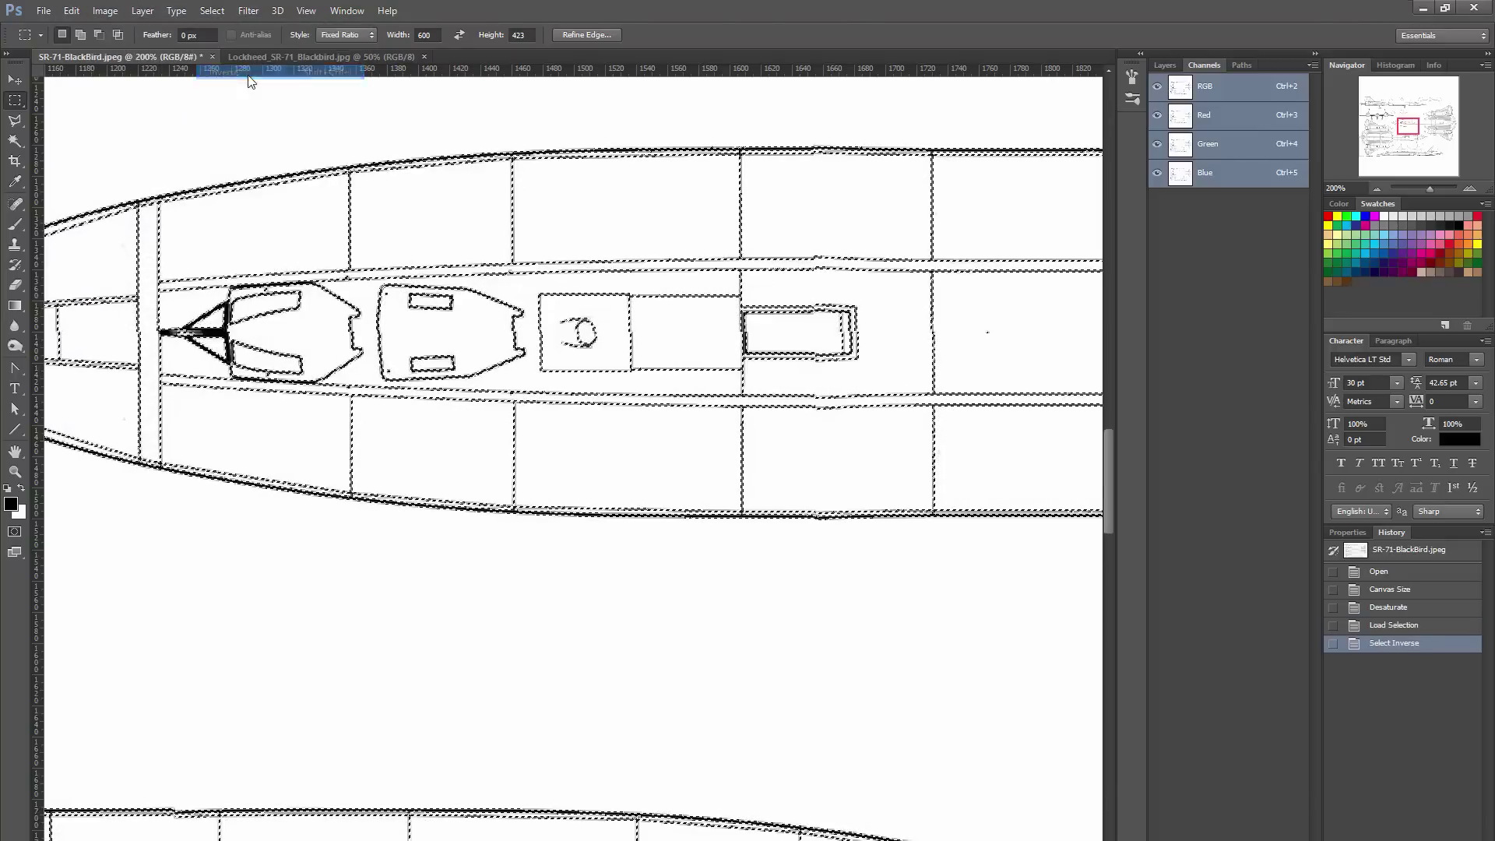
left_click(1378, 188)
left_click(1378, 188)
left_click(1378, 187)
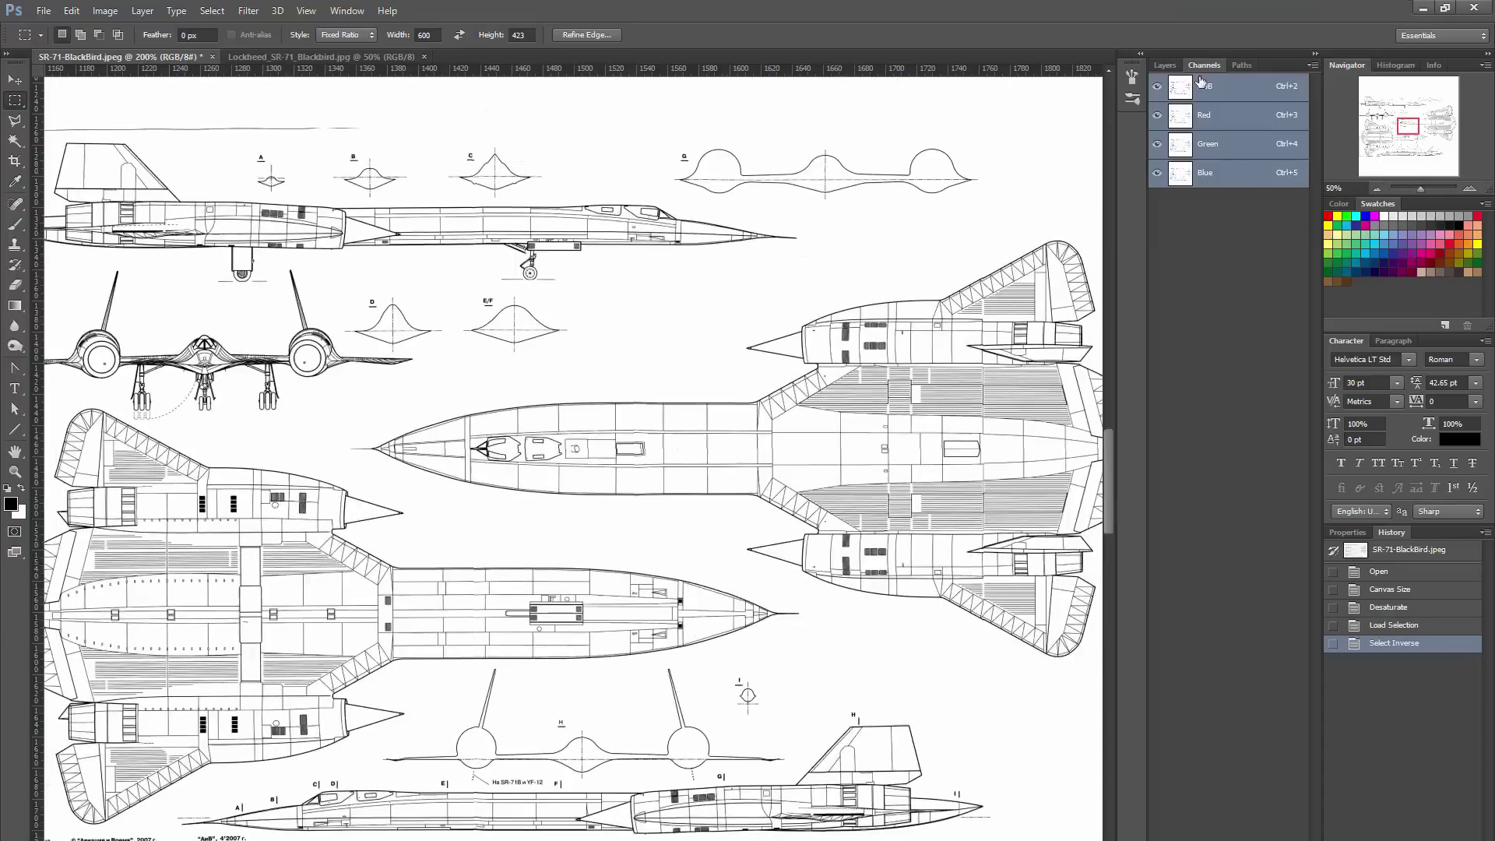
Fill the selected lines with black on a new layer, deselect, and delete the Background layer.
left_click(1163, 64)
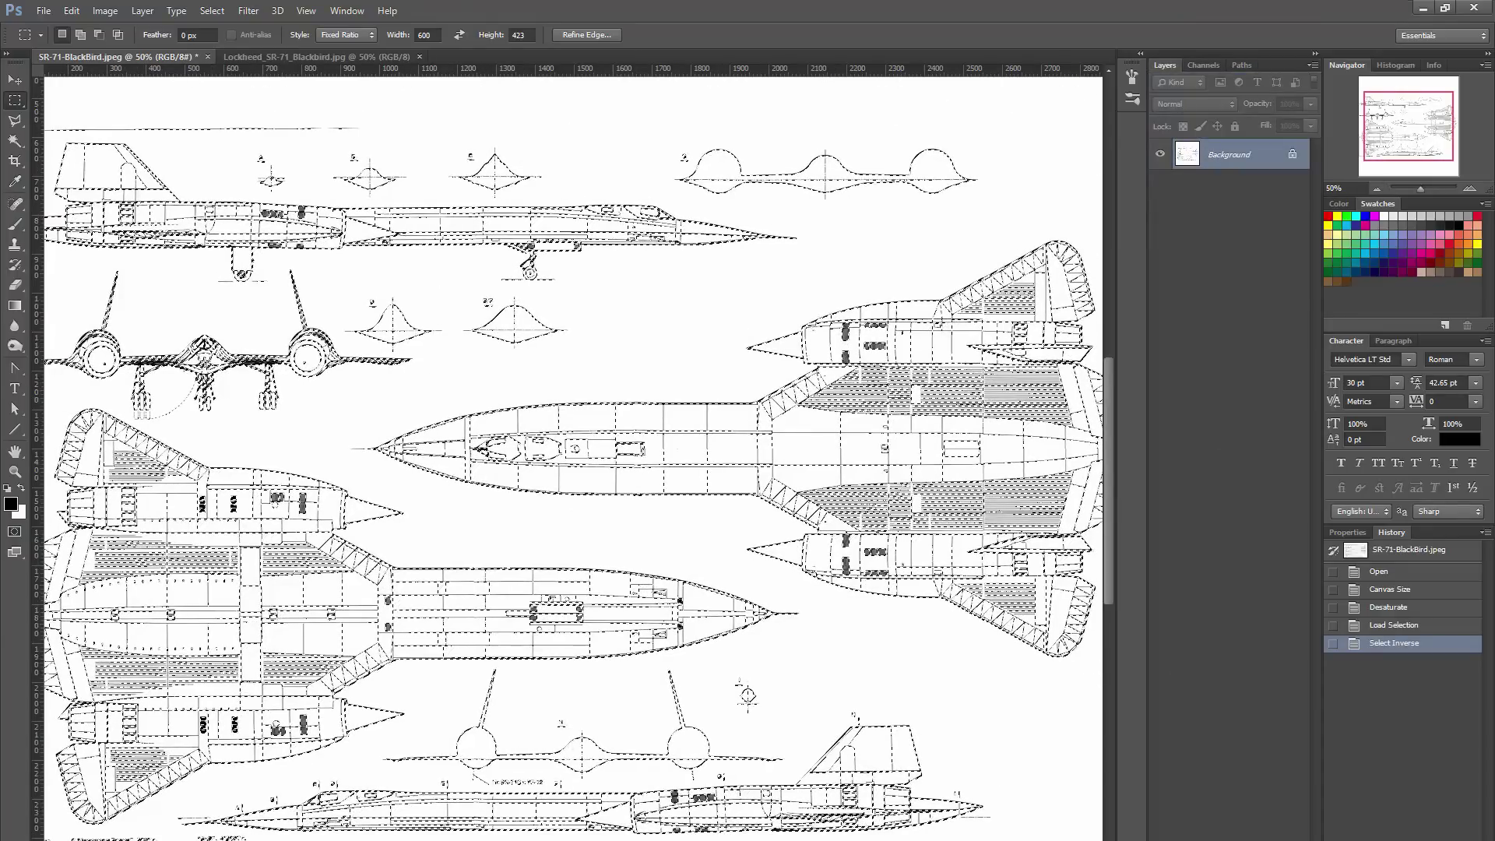
left_click(1291, 839)
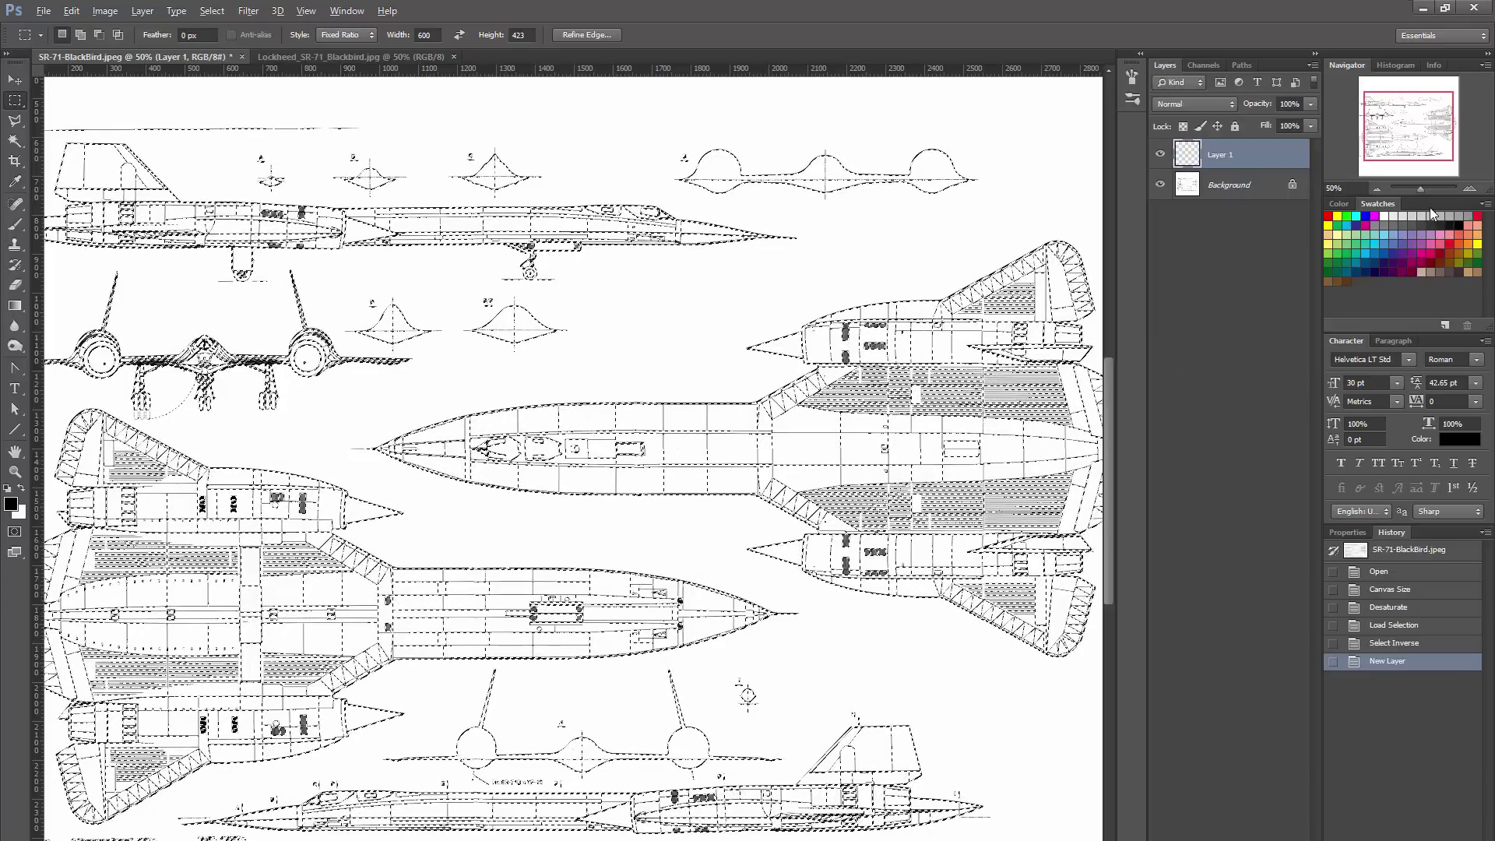
key("alt+BackSpace")
key("ctrl+d")
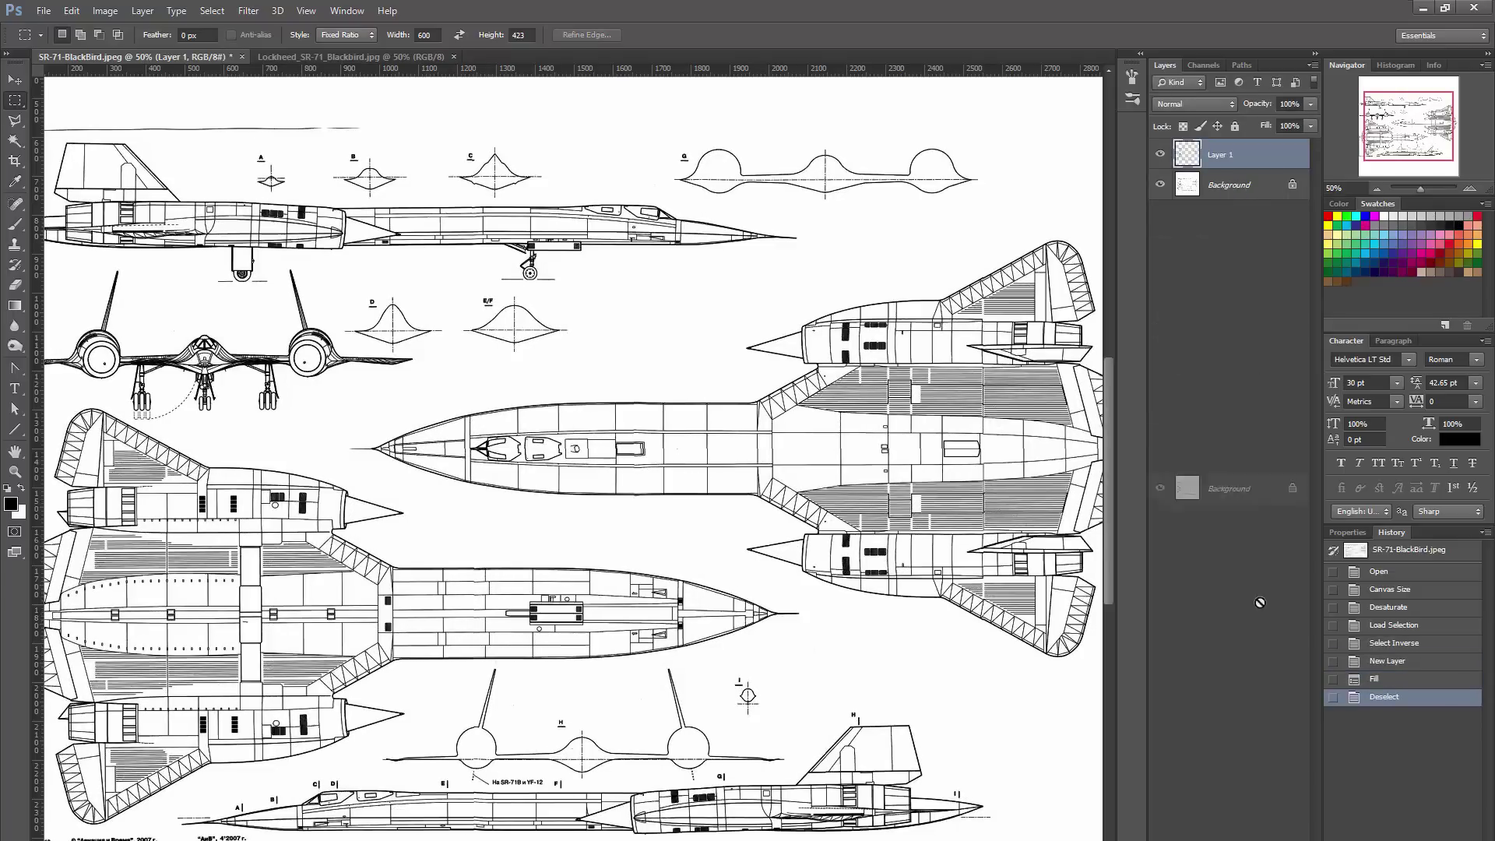
left_click_drag(1260, 602, 1289, 839)
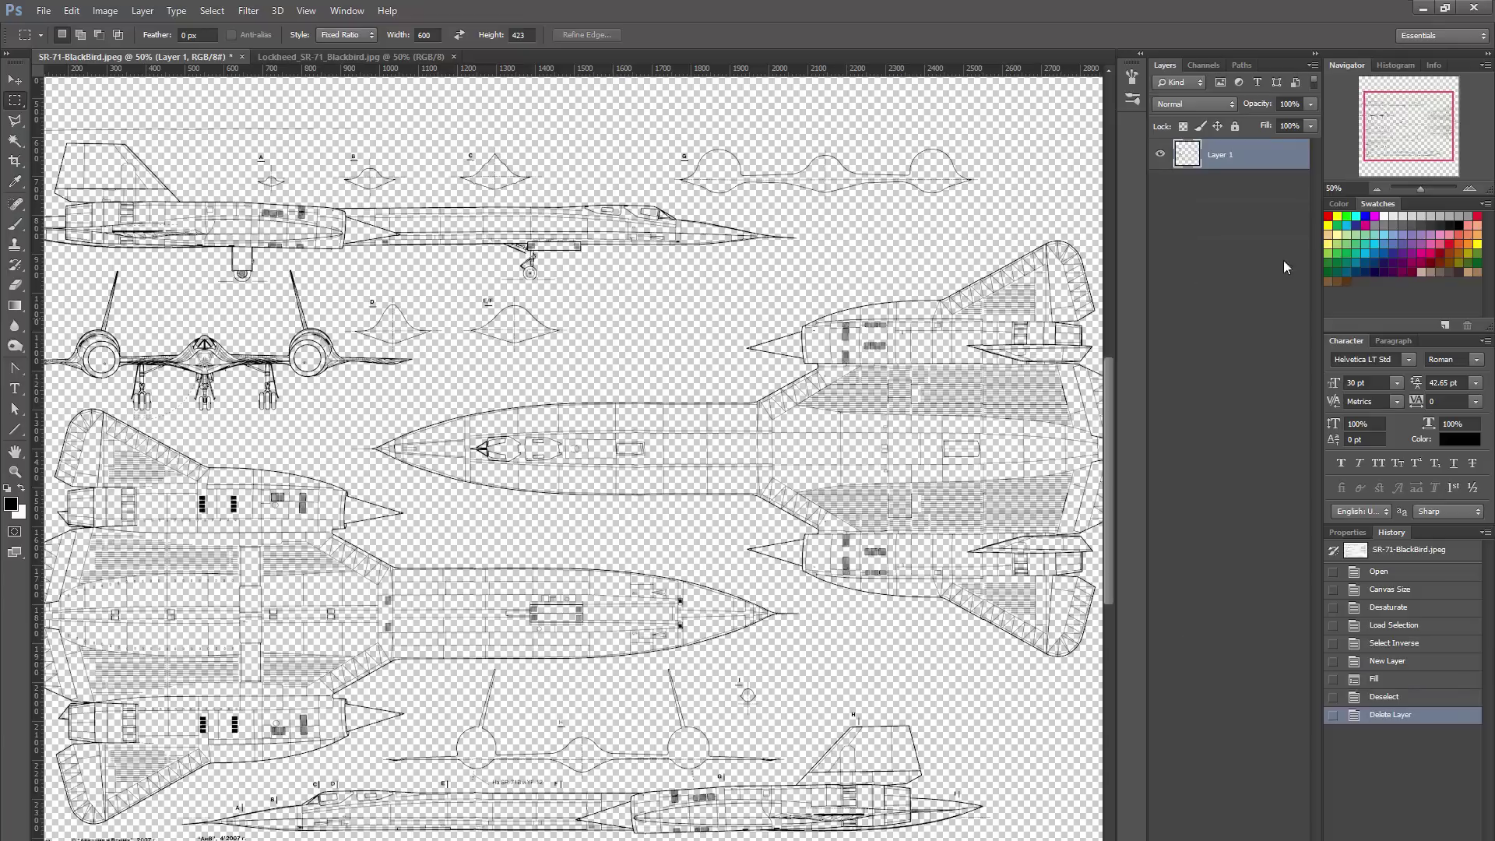
Lock the transparent pixels of Layer 1, refill its lines with black, and check them up close.
left_click(1182, 127)
key("alt+BackSpace")
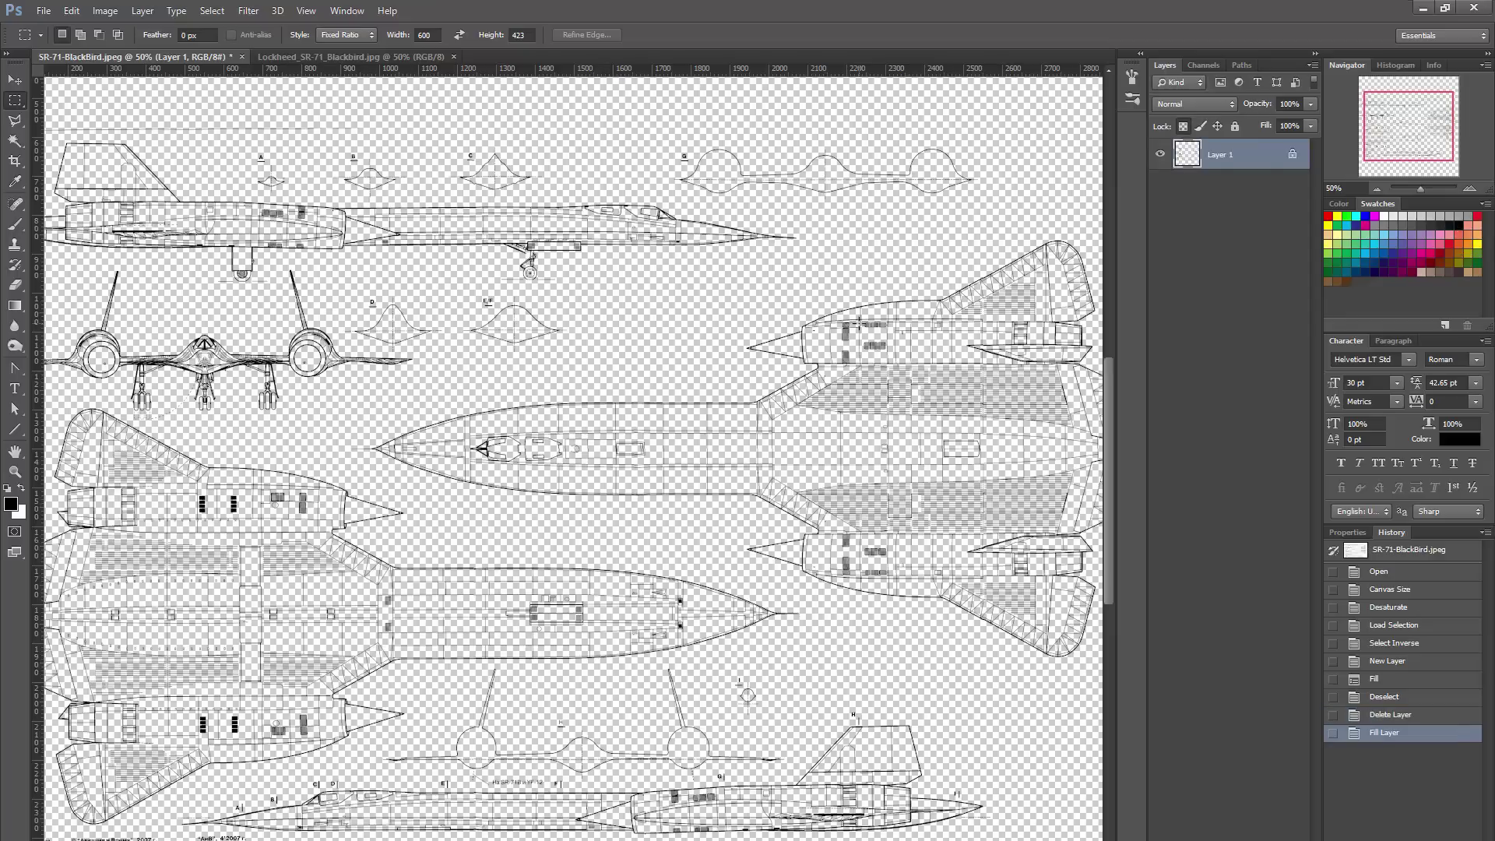
left_click(1469, 189)
left_click(1469, 189)
left_click(1468, 190)
left_click(1469, 189)
left_click(1469, 189)
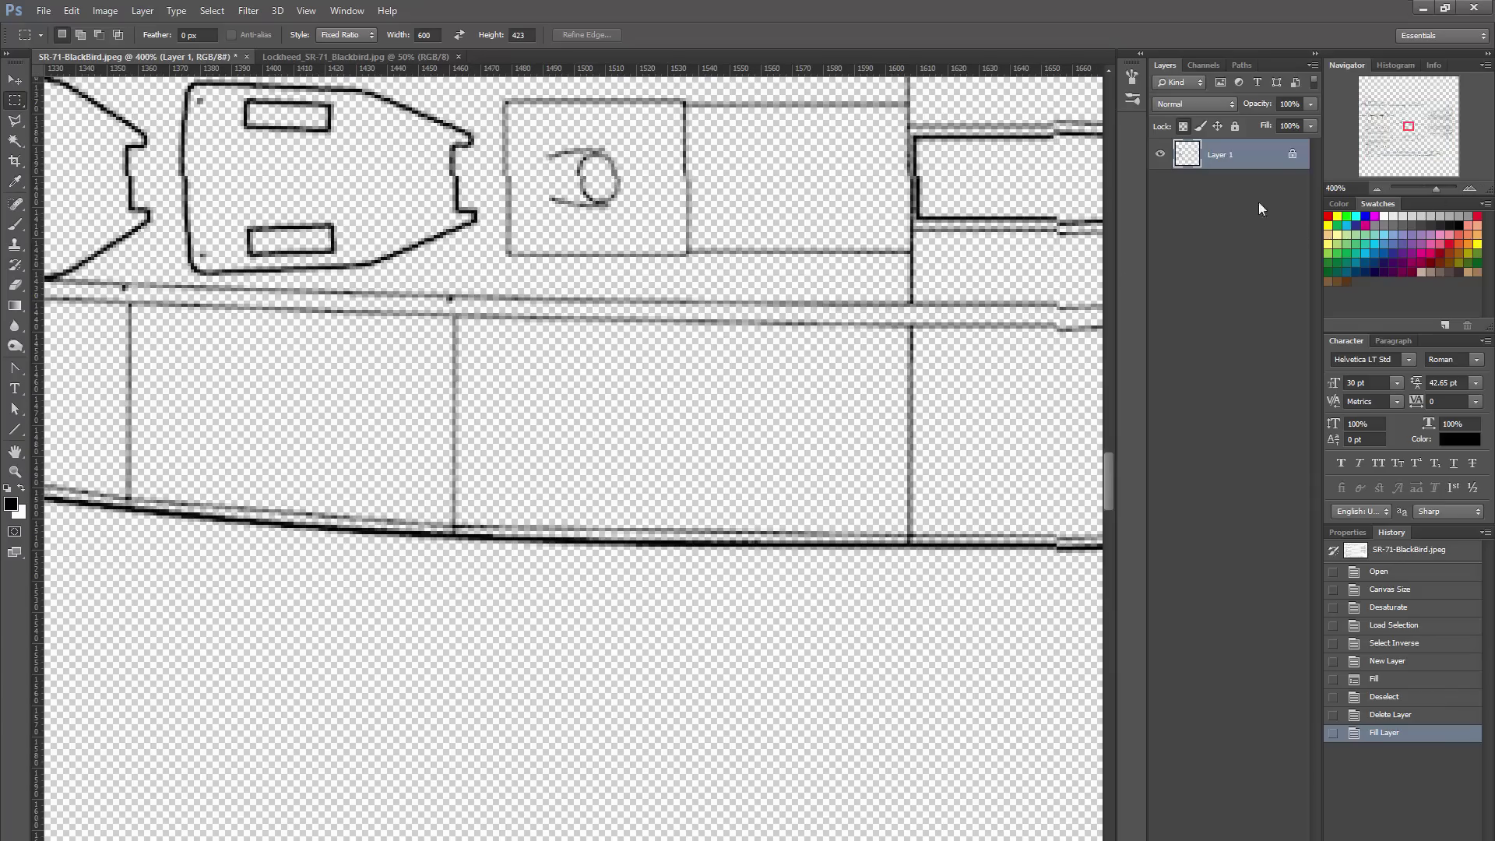
left_click(1378, 188)
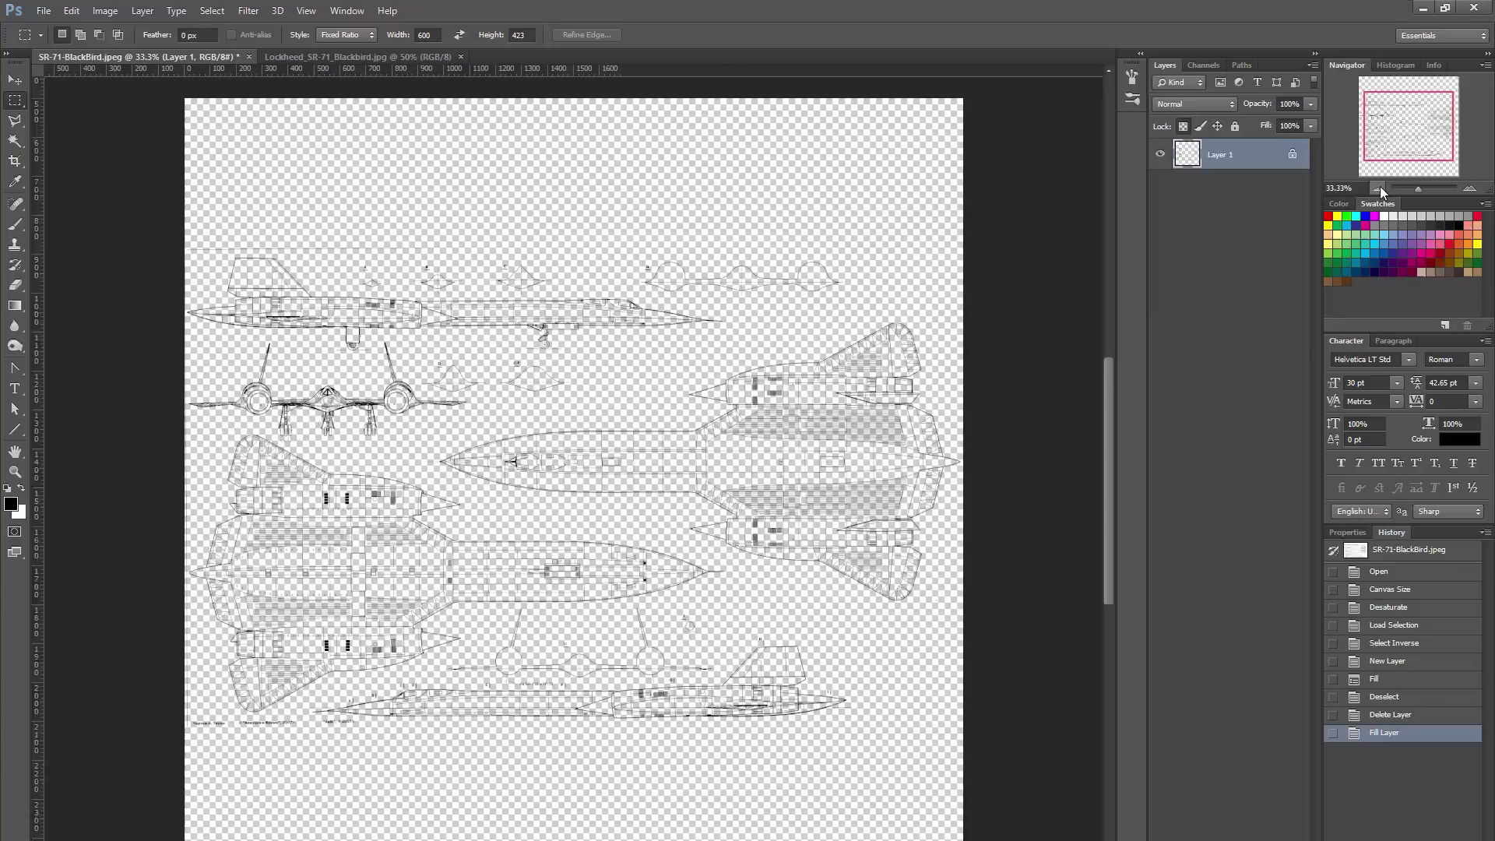
Start saving the blueprint as a new file in the sourceimages folder, with PNG as the file format.
left_click(105, 10)
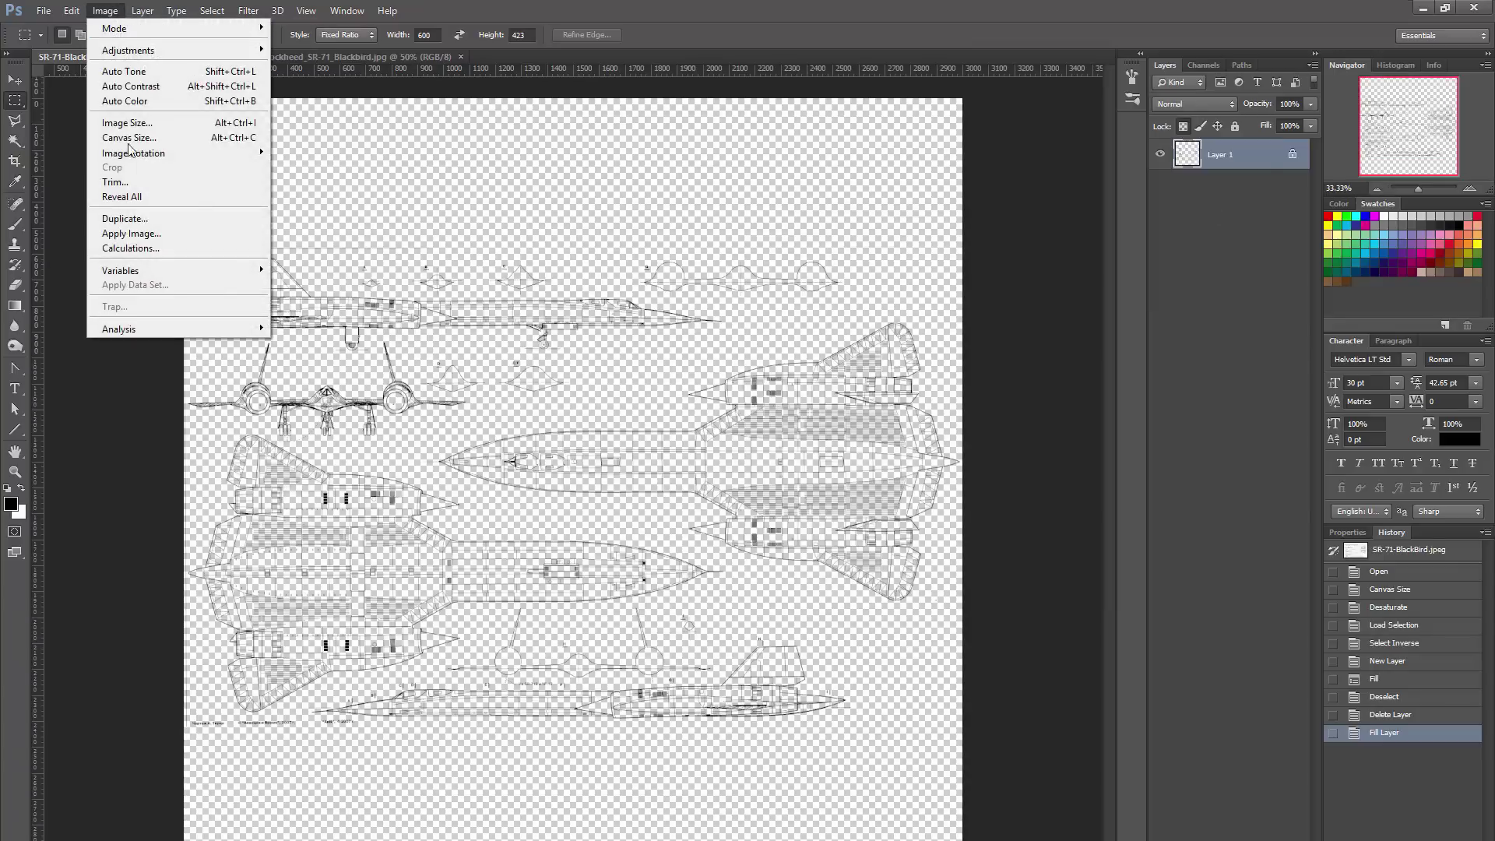
left_click(93, 11)
left_click(43, 11)
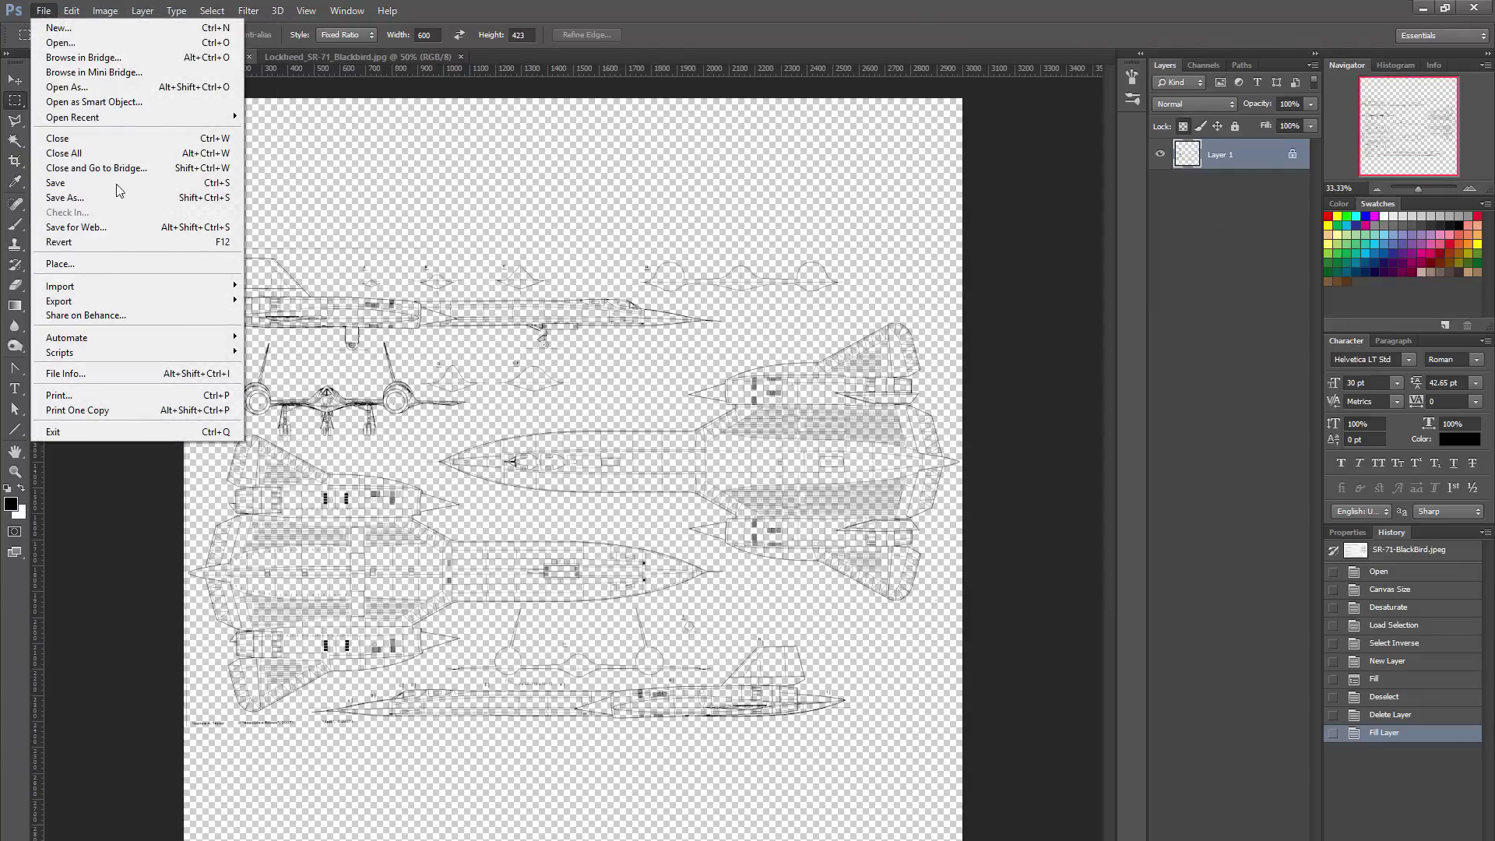
left_click(91, 199)
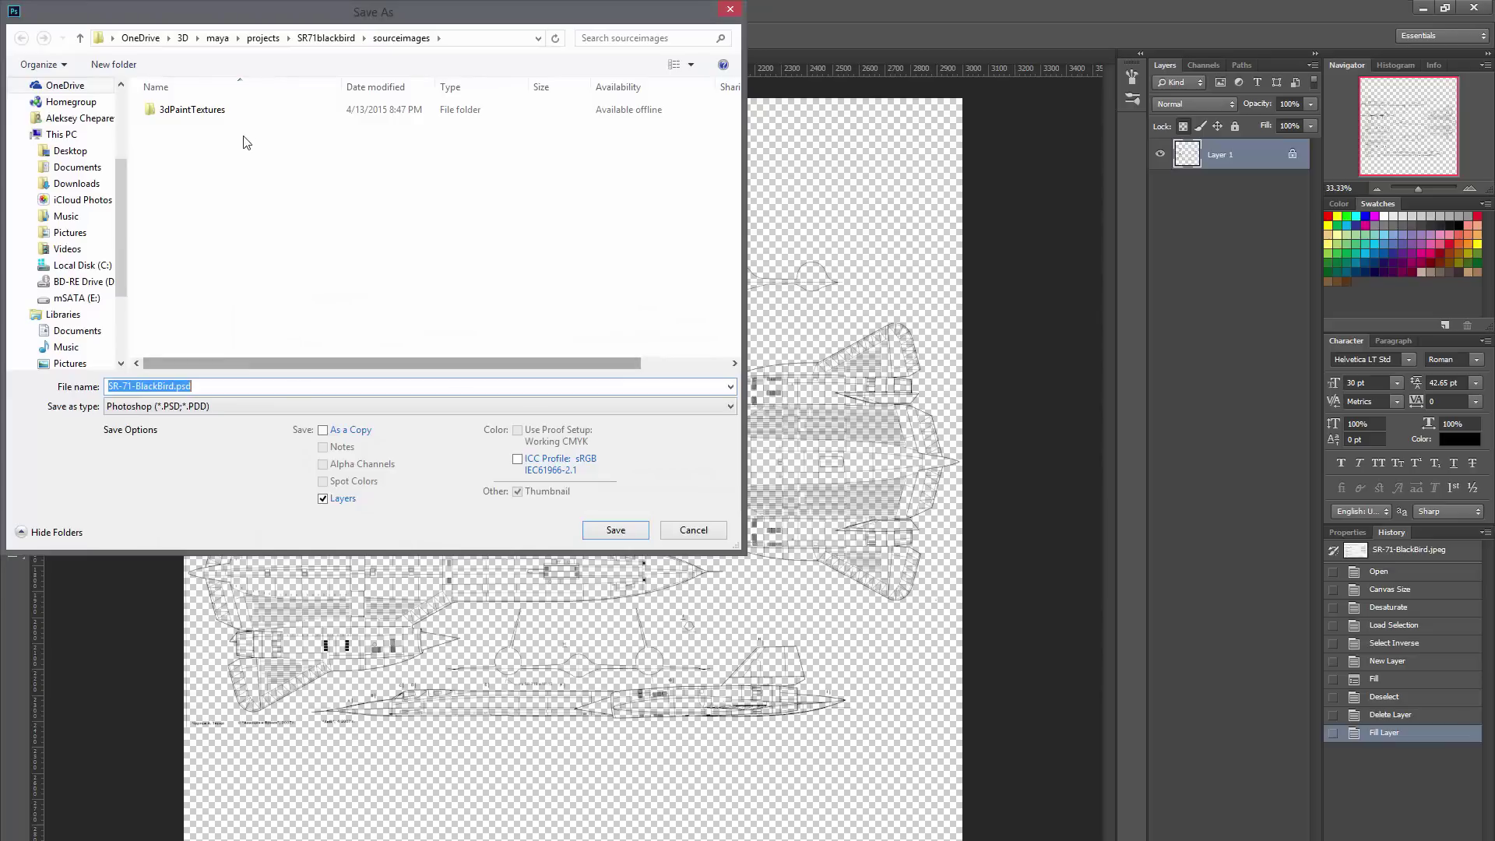
left_click(206, 406)
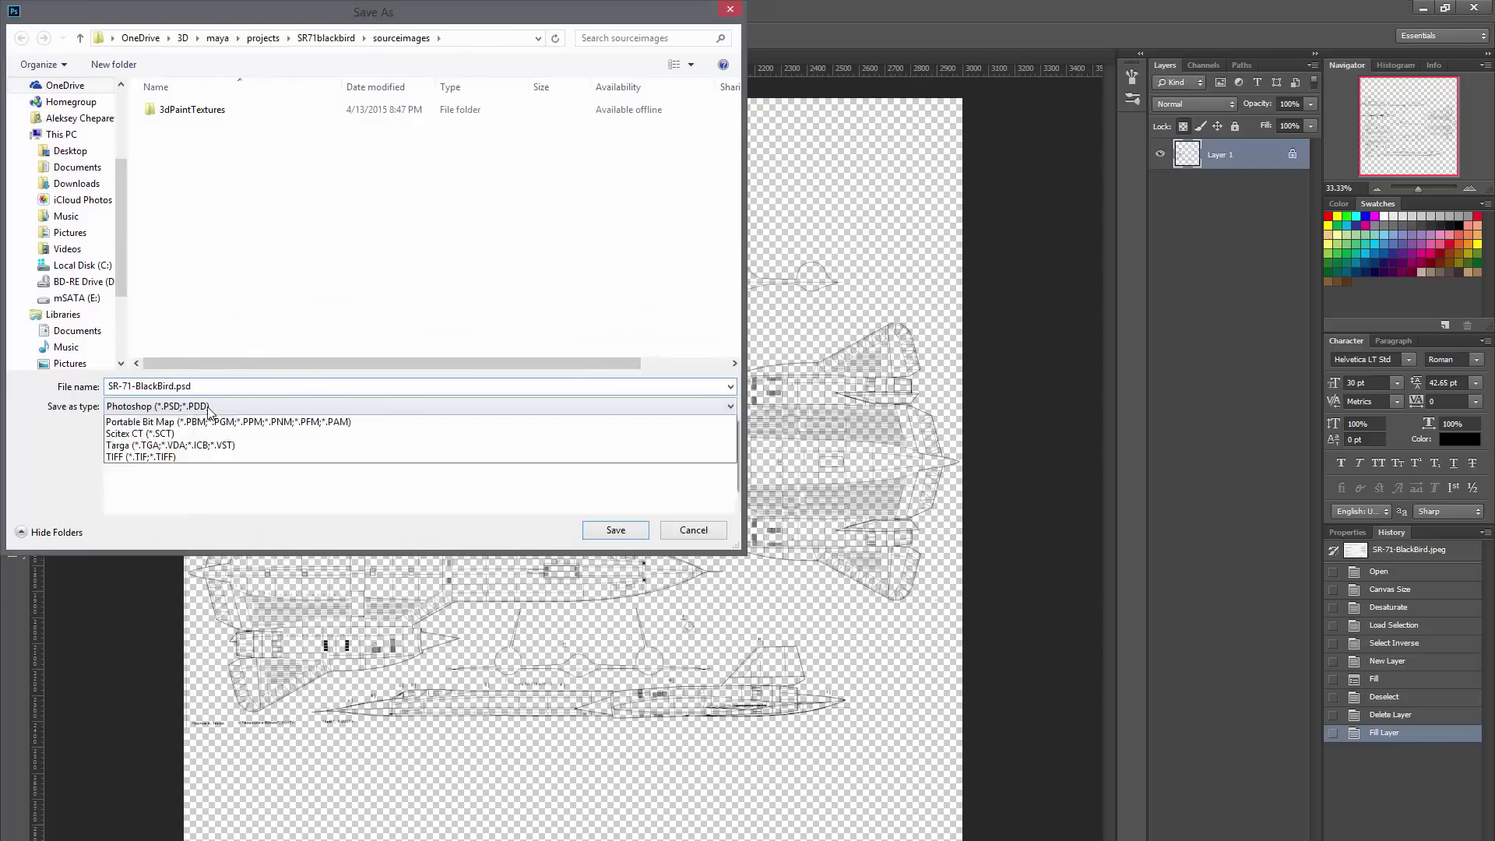
left_click(214, 619)
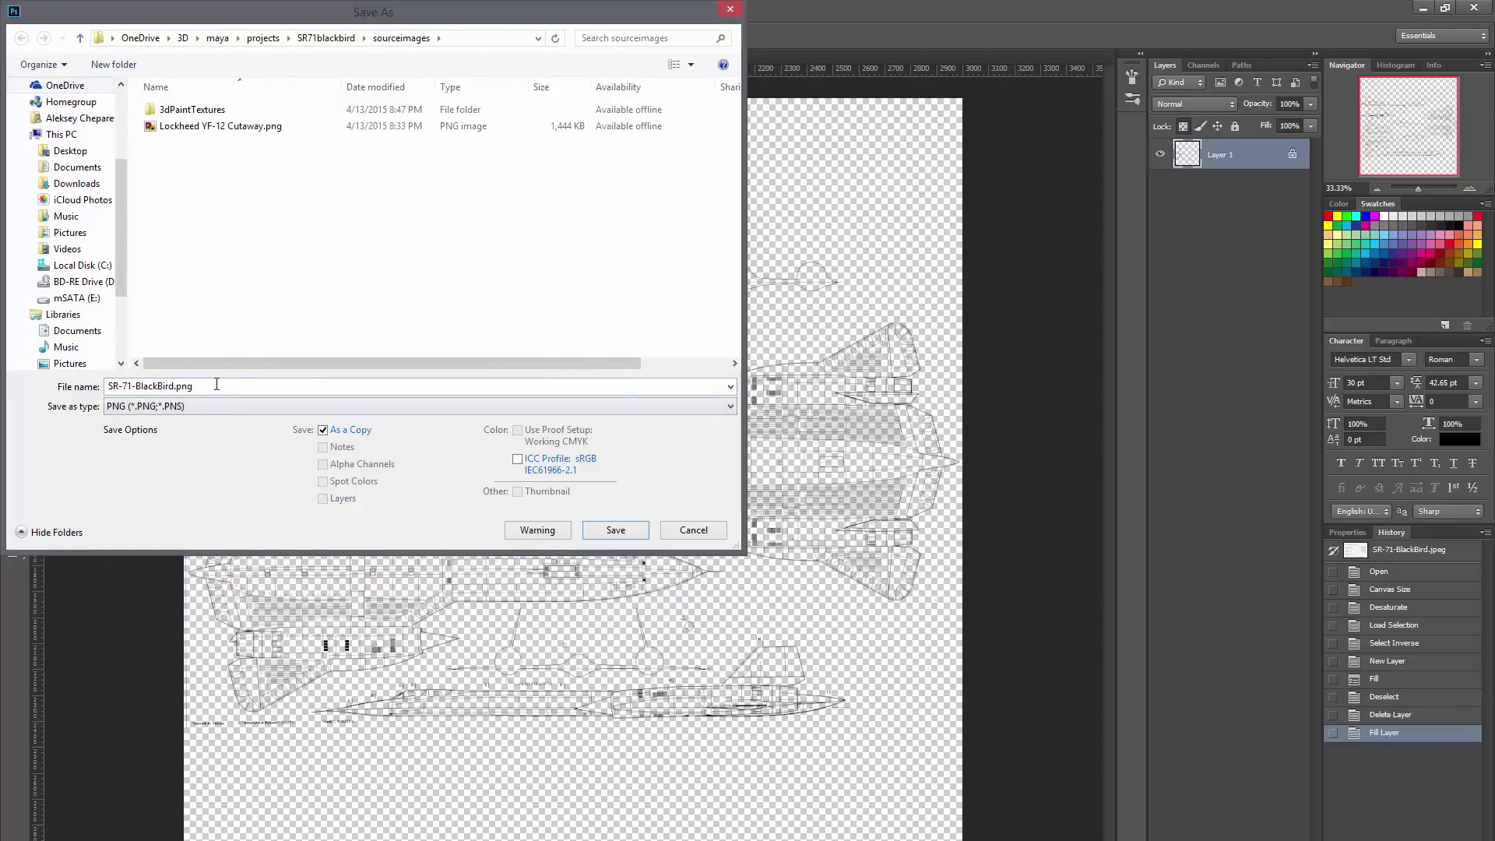
Name the file SR71BlackBird_blueprint.png and save it with Smallest / Slow compression and no interlacing.
double_click(173, 386)
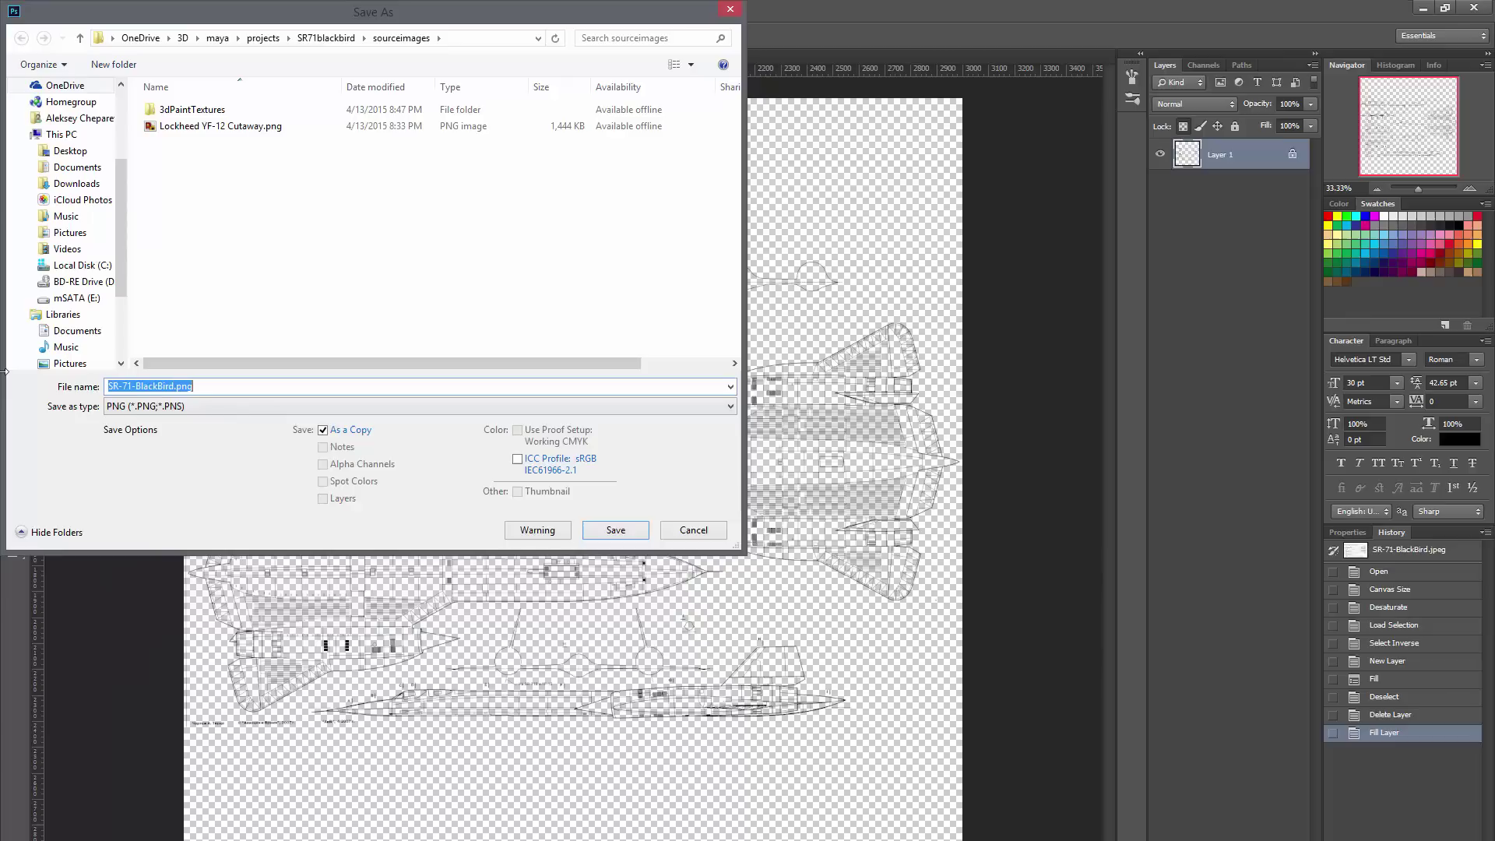
left_click(140, 386)
key("BackSpace")
left_click(124, 385)
key("BackSpace")
key("End")
key("Left")
key("Left")
key("Left")
key("Left")
type("_backp")
key("BackSpace")
key("BackSpace")
key("BackSpace")
key("BackSpace")
key("BackSpace")
type("blueprint")
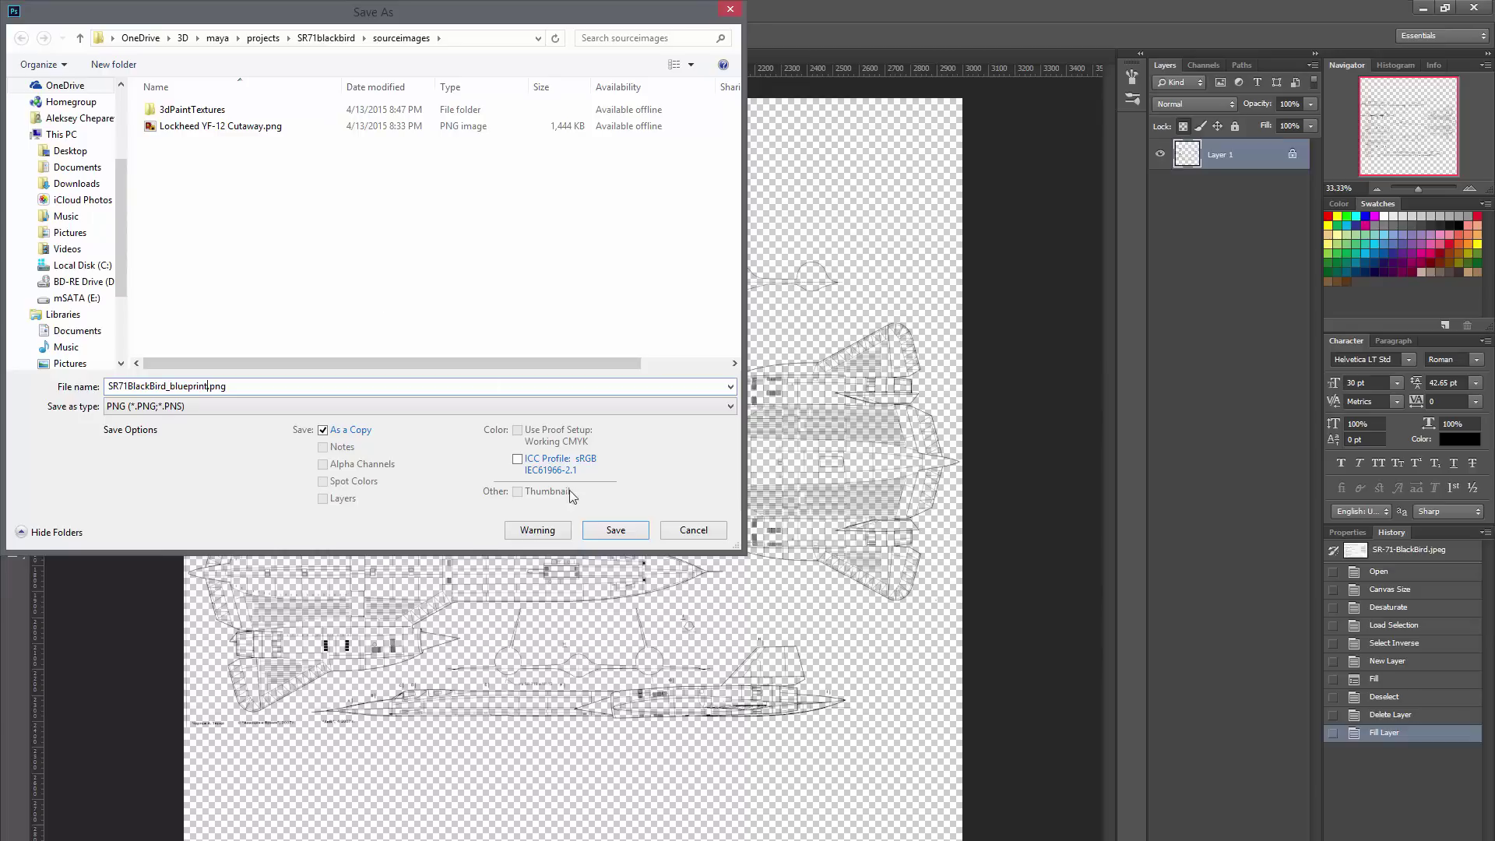
left_click(615, 529)
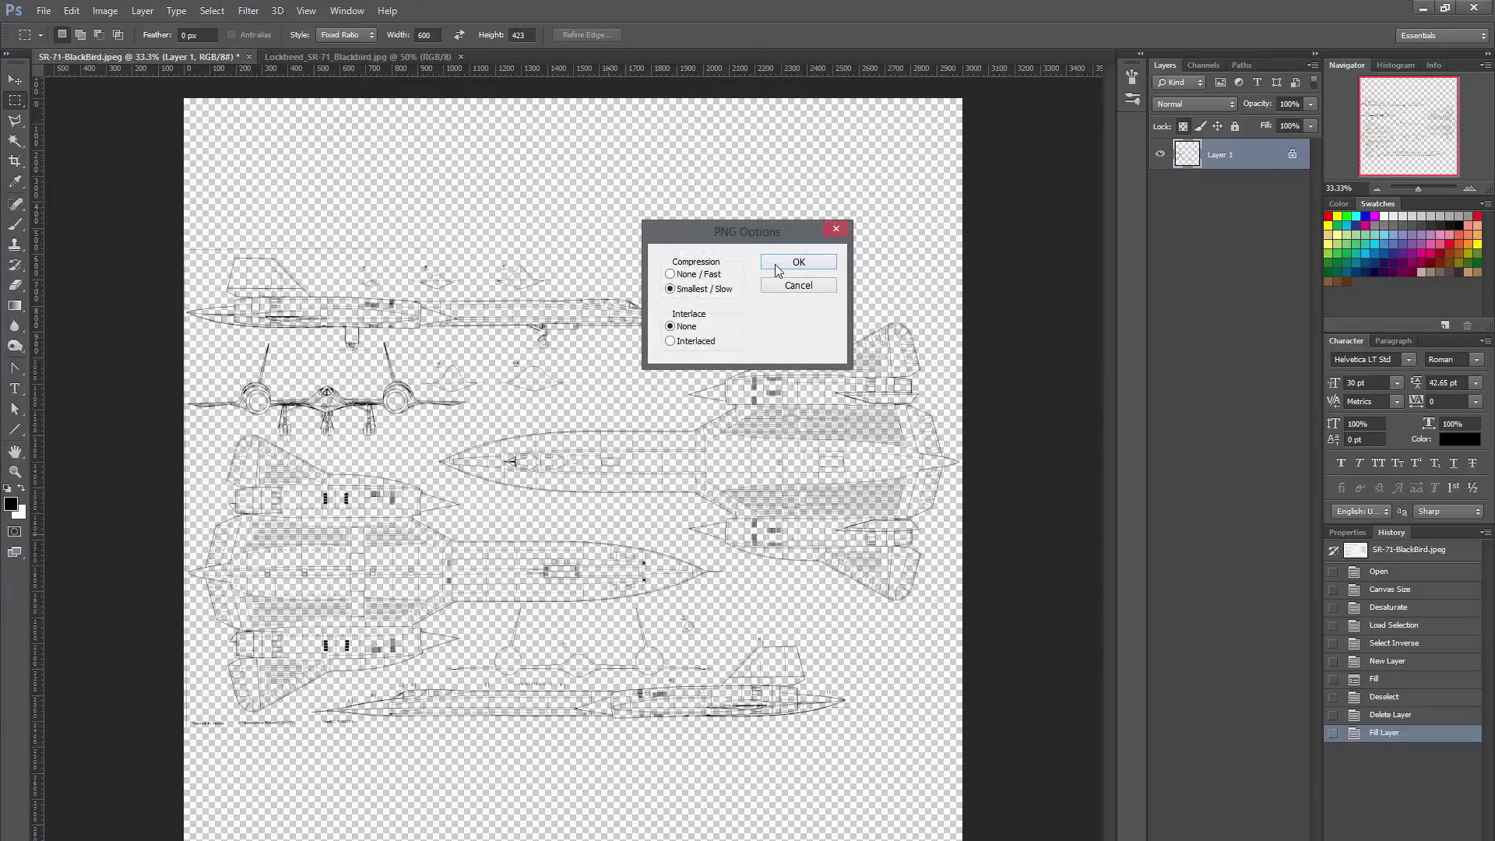
left_click(799, 263)
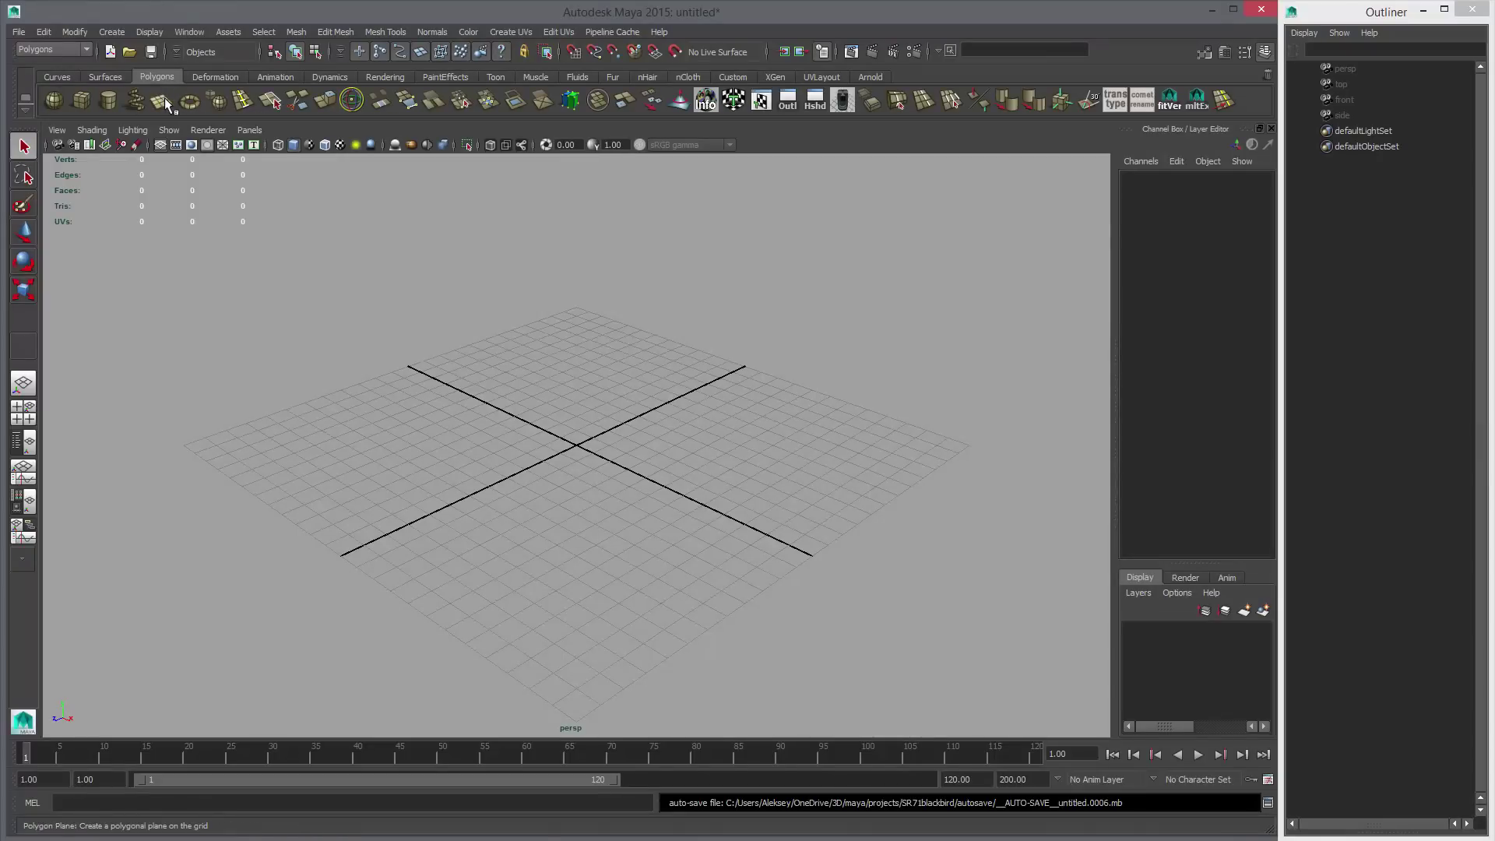
Switch to Maya, create a polygon plane at the origin, and scale it uniformly to about 25.3.
left_click(162, 101)
left_click_drag(567, 410, 532, 428, "alt")
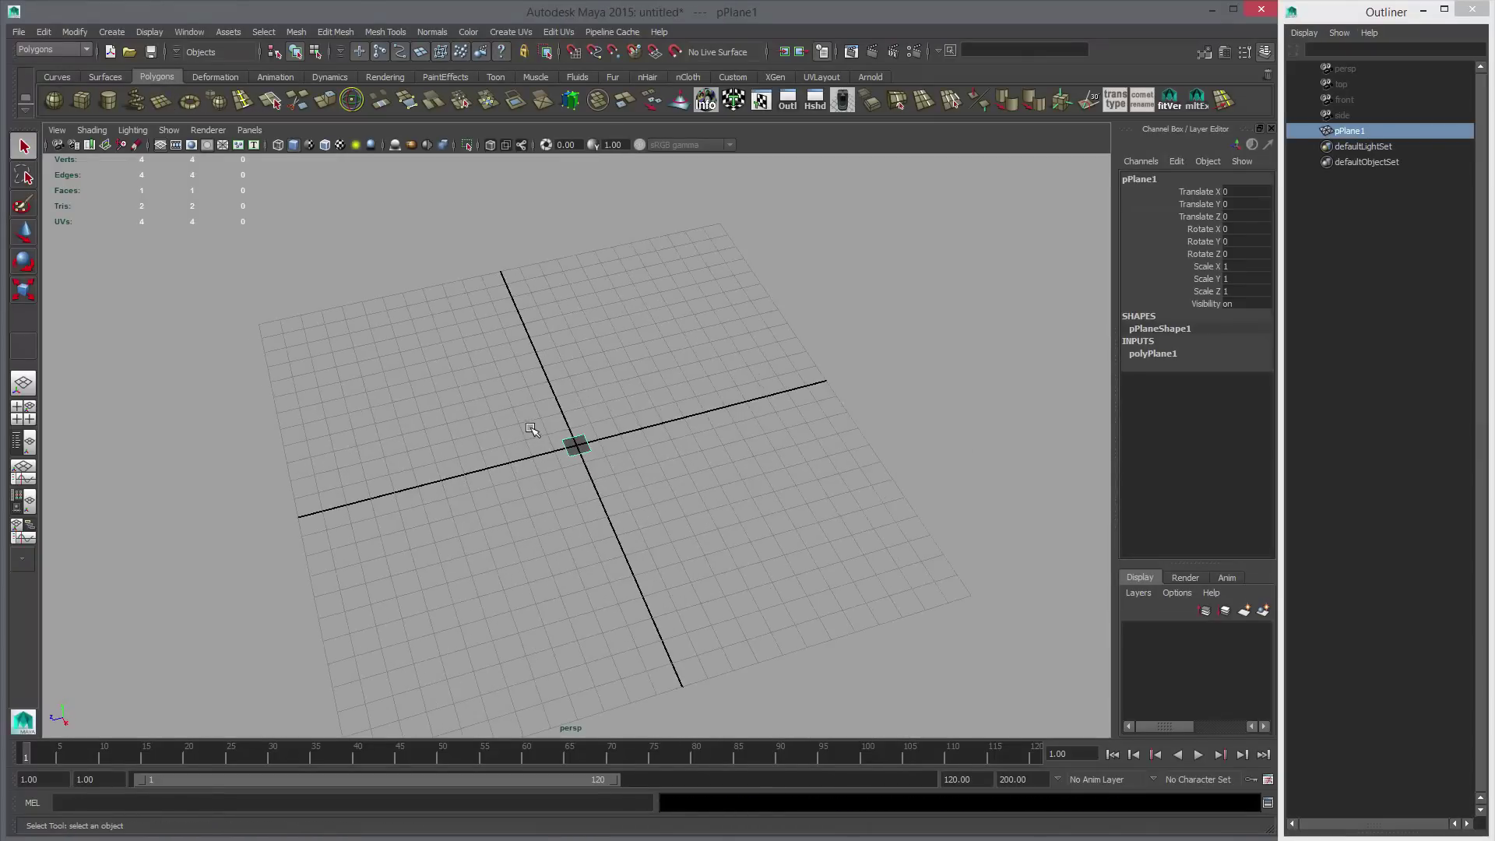
key("r")
middle_click_drag(627, 413, 662, 413)
right_click_drag(661, 413, 517, 424, "alt")
left_click_drag(518, 425, 541, 407, "alt")
key("w")
right_click_drag(540, 407, 714, 450, "alt")
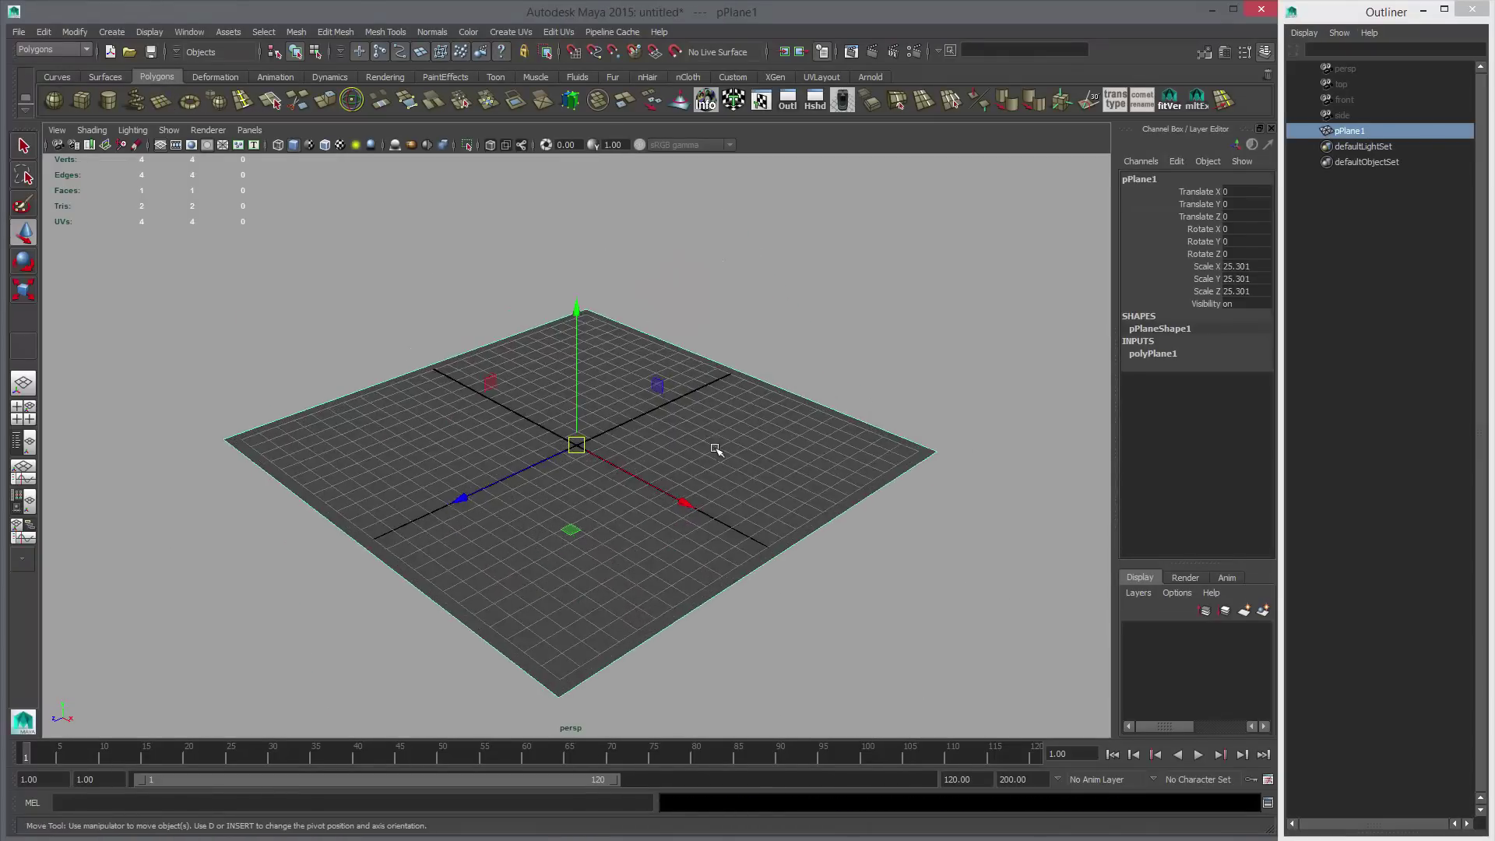
Assign a new Lambert material to the plane.
left_click_drag(714, 450, 667, 407, "alt")
right_click_drag(654, 310, 675, 612)
left_click_drag(630, 315, 773, 164)
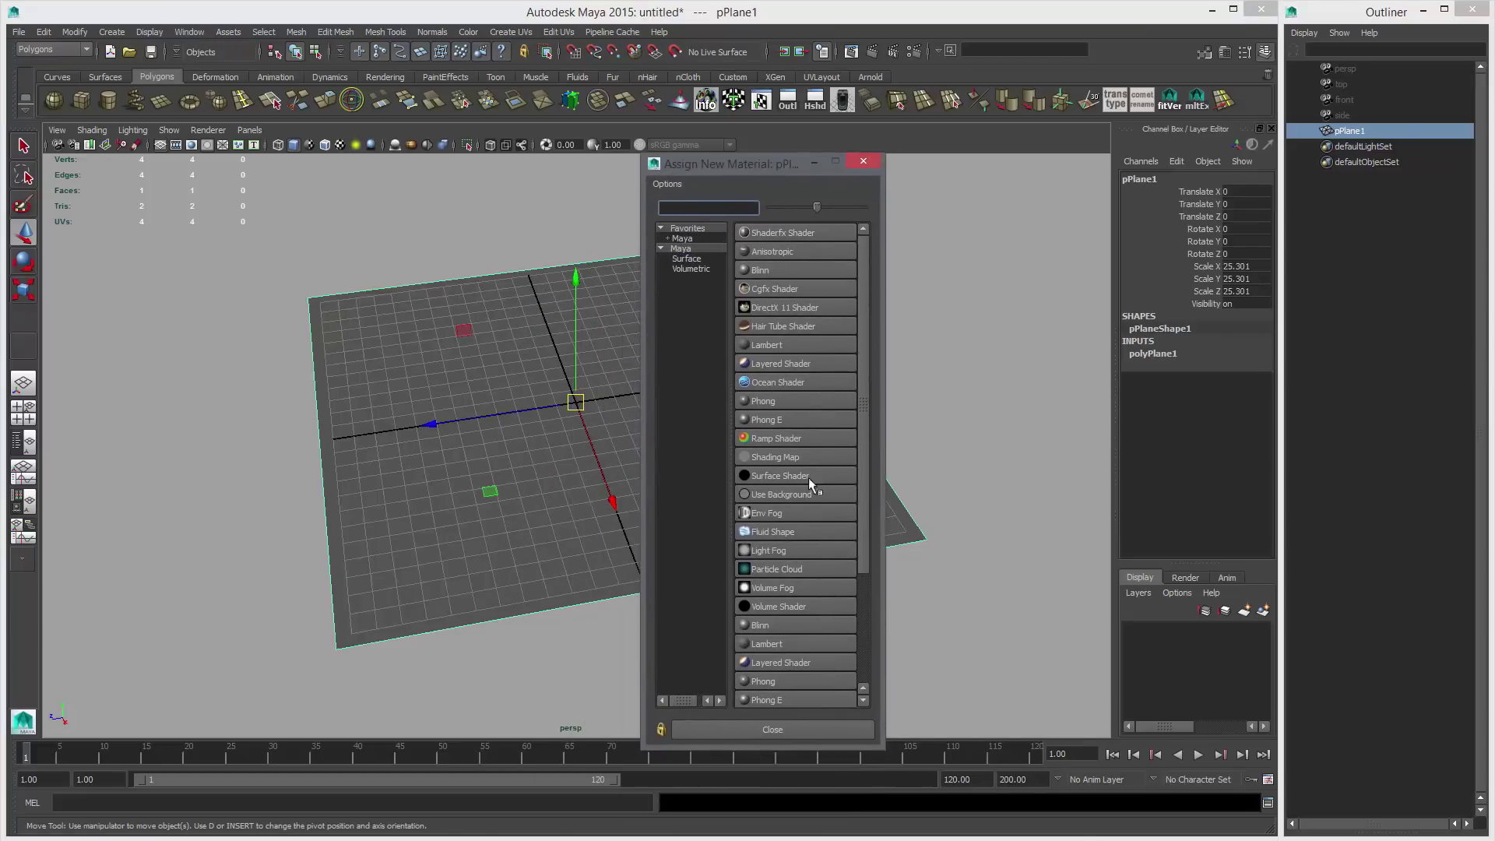
scroll(861, 450, "down", 3)
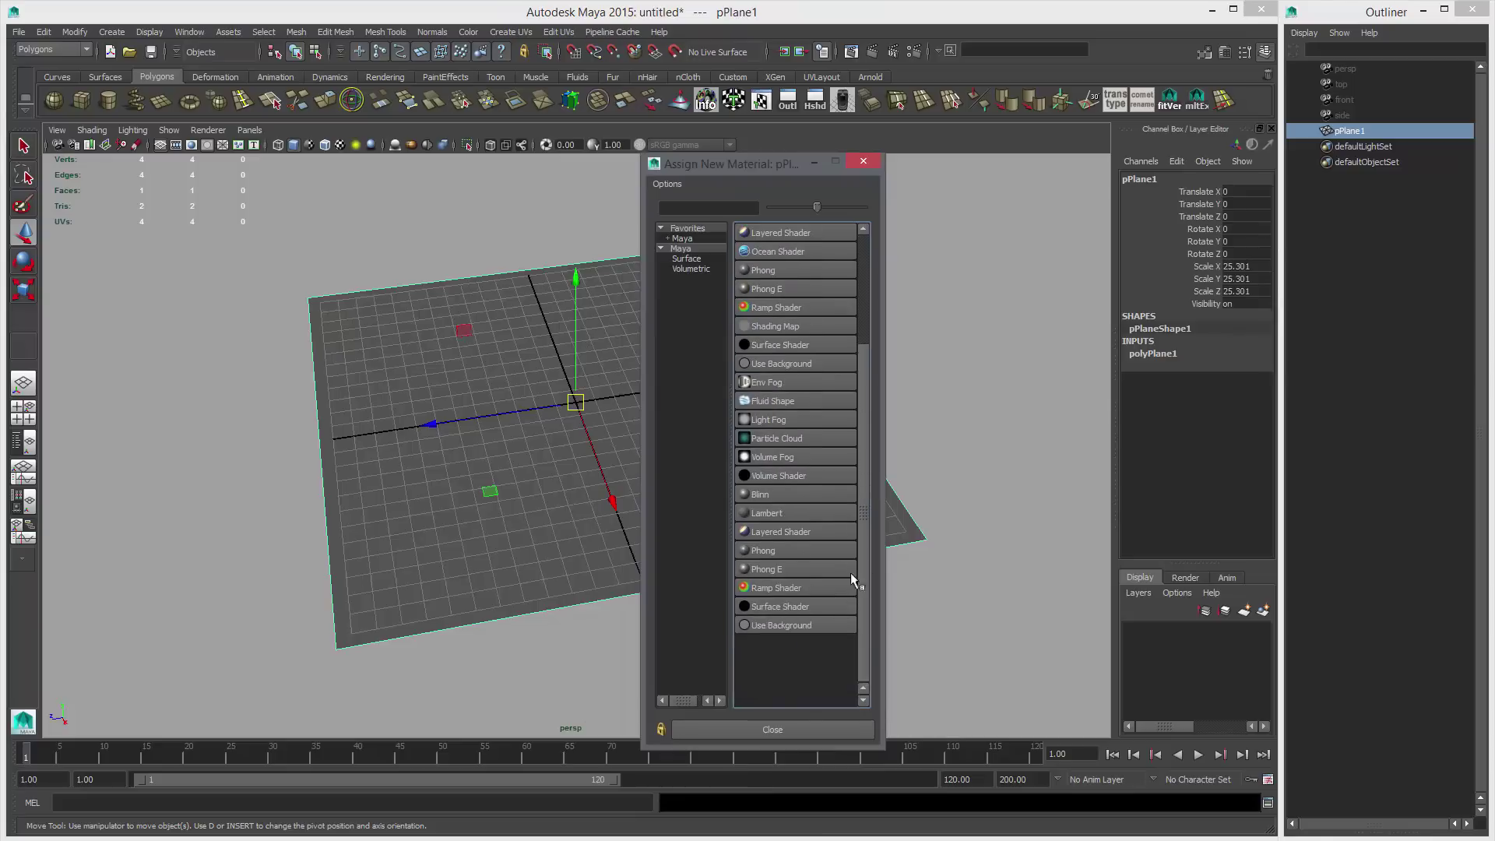
left_click(765, 513)
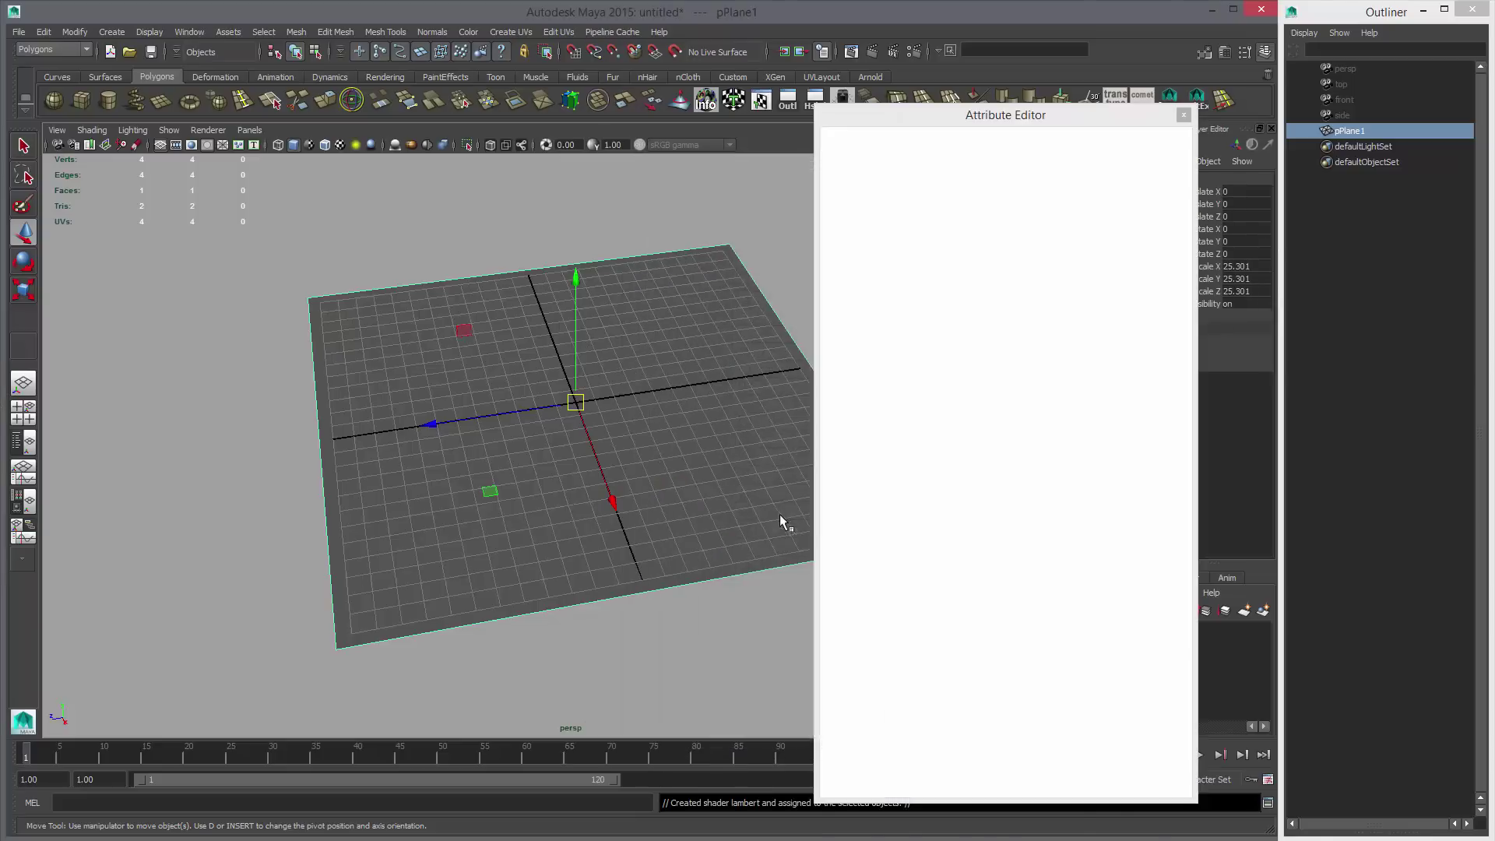
Connect a File texture to the Lambert's color, load SR71BlackBird_blueprint.png into it, and close the material settings.
left_click(1164, 343)
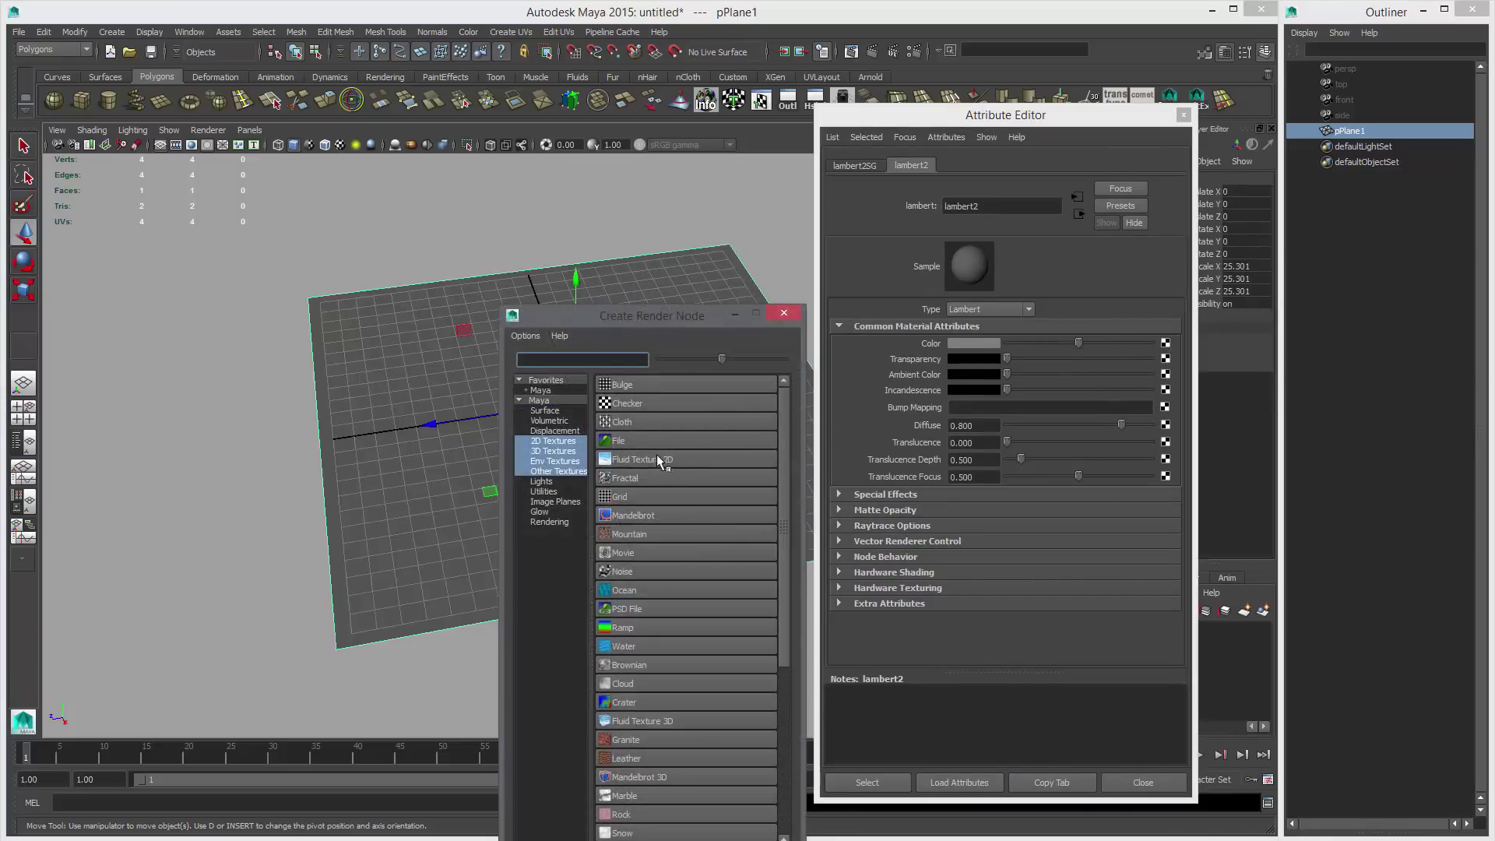
left_click(660, 440)
left_click(1157, 387)
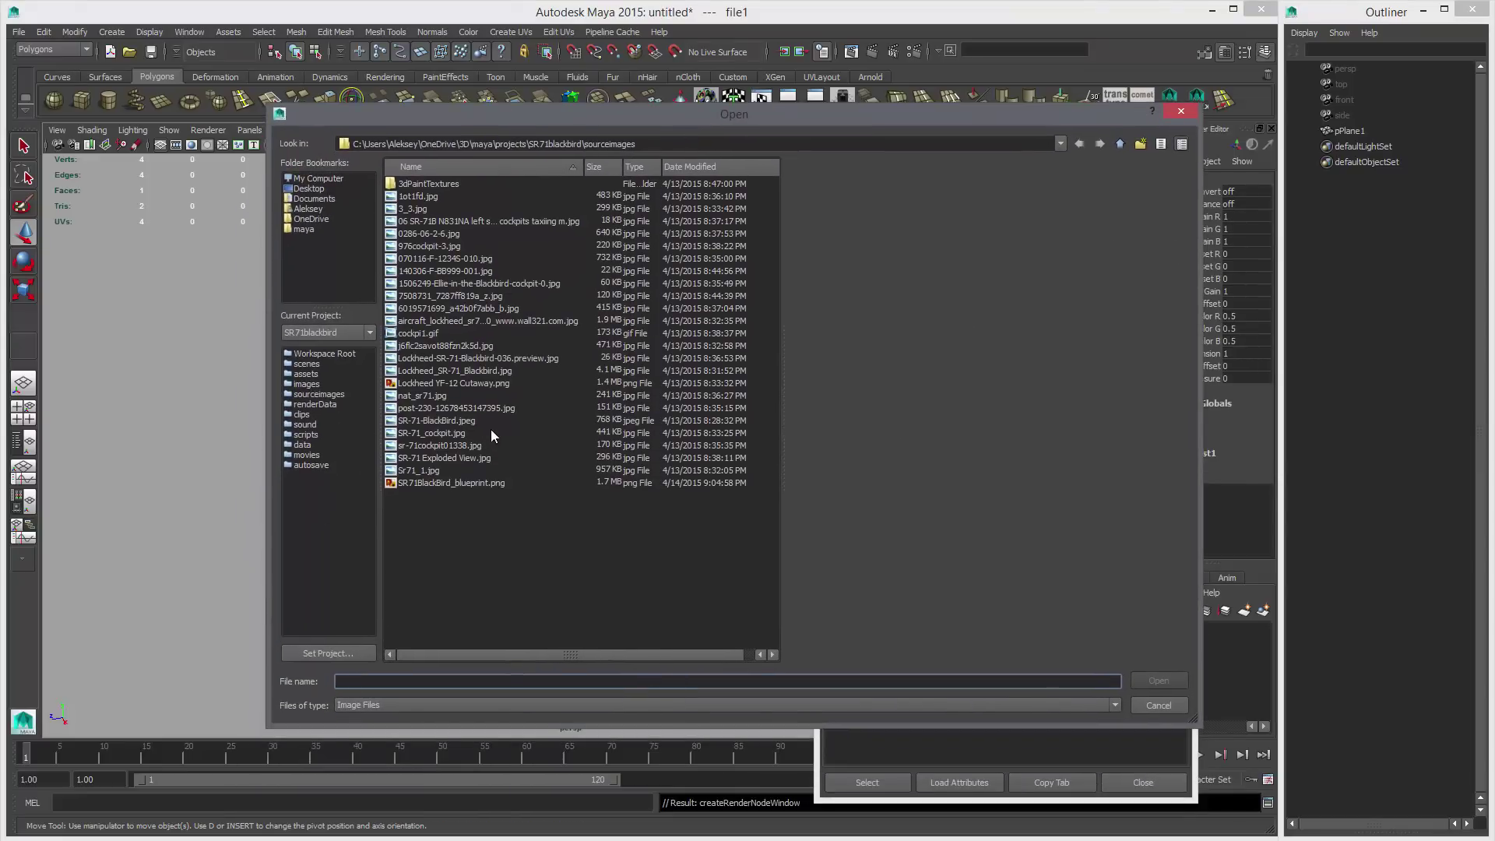
left_click(455, 481)
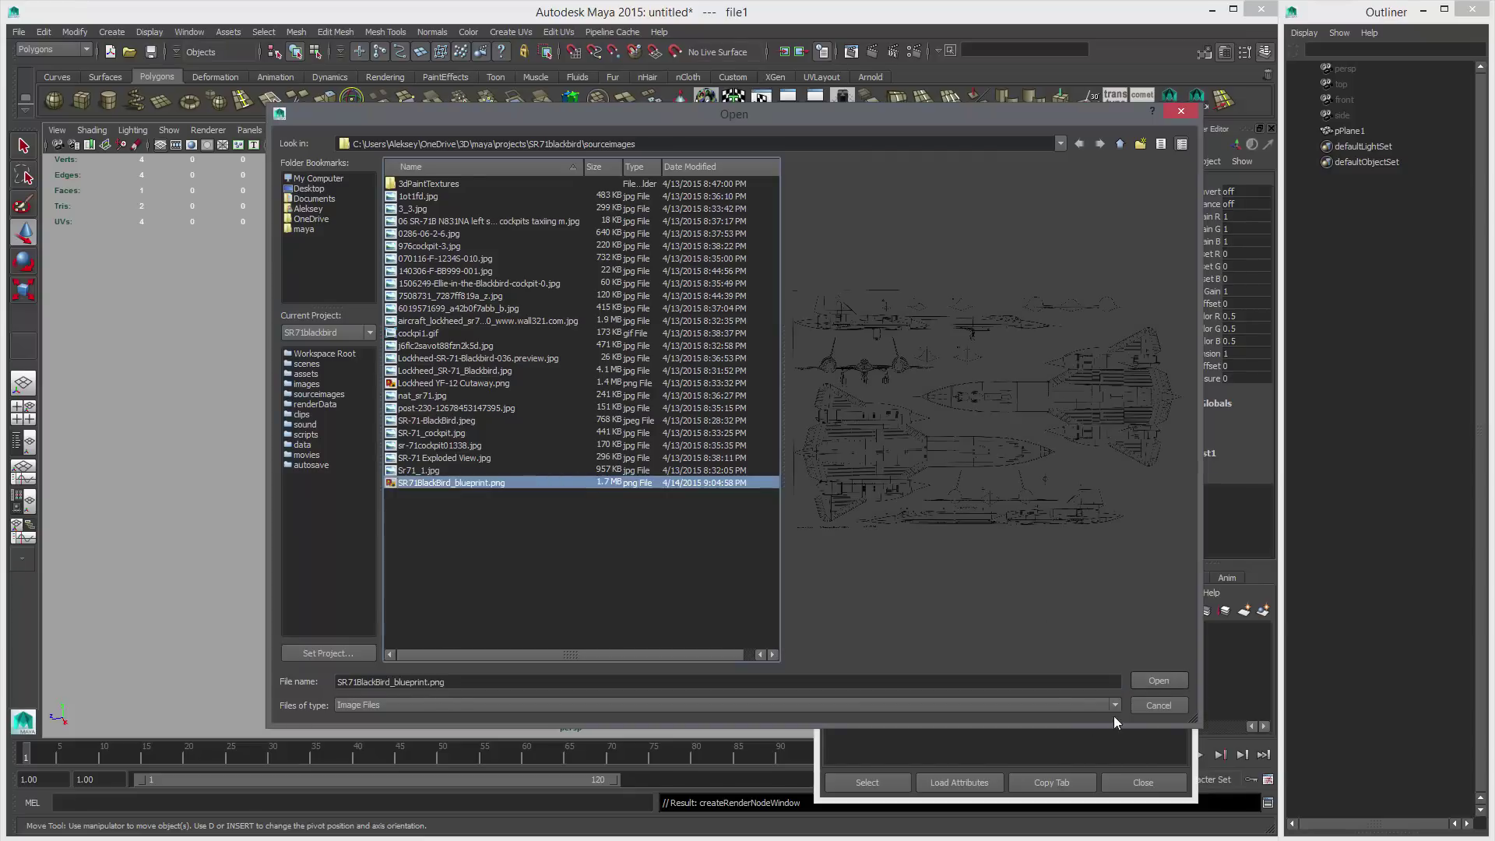
left_click(1160, 681)
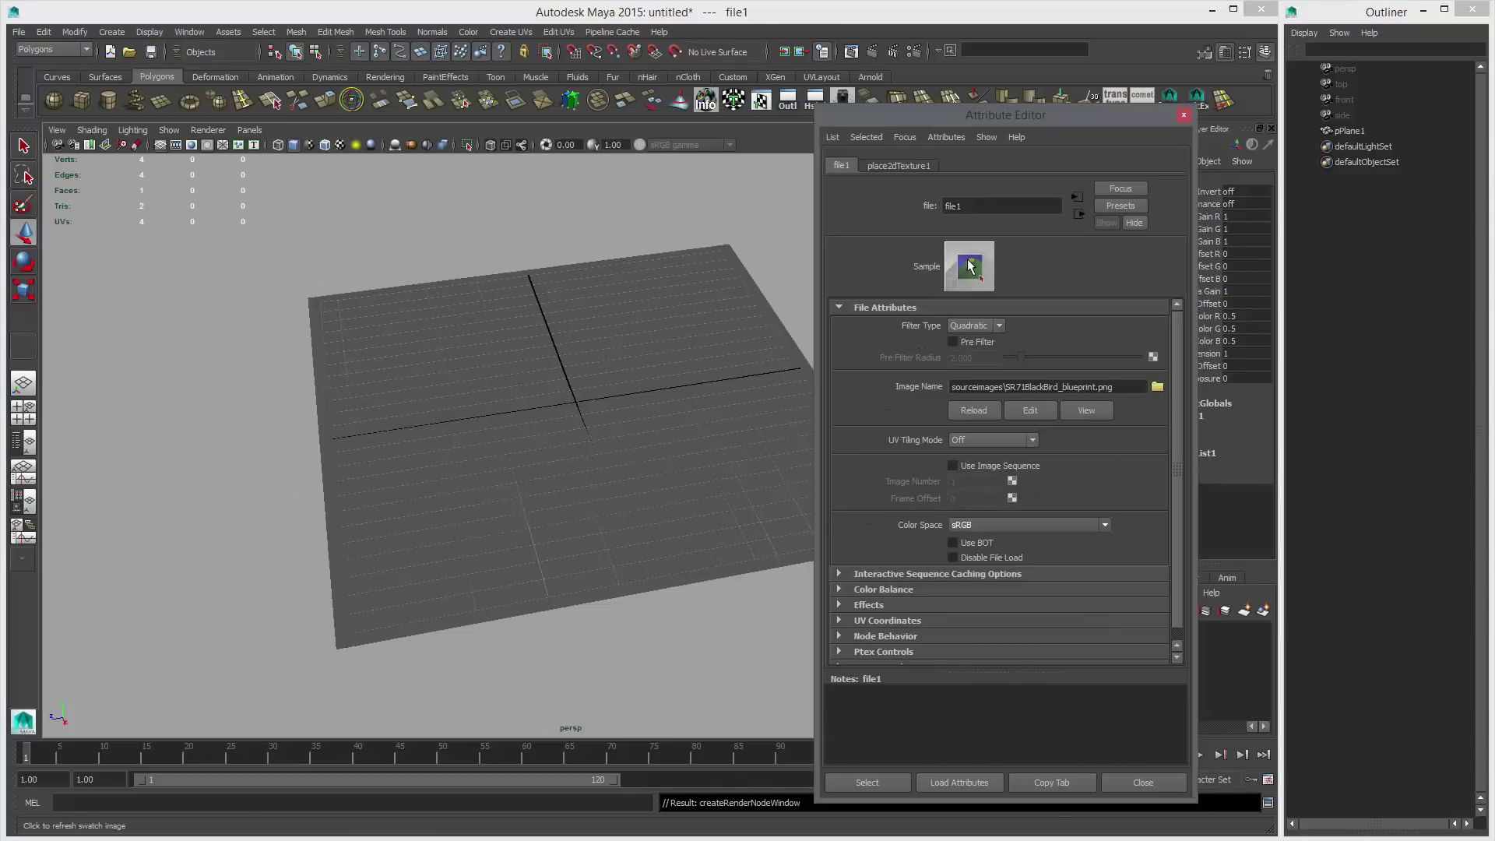
left_click(1183, 116)
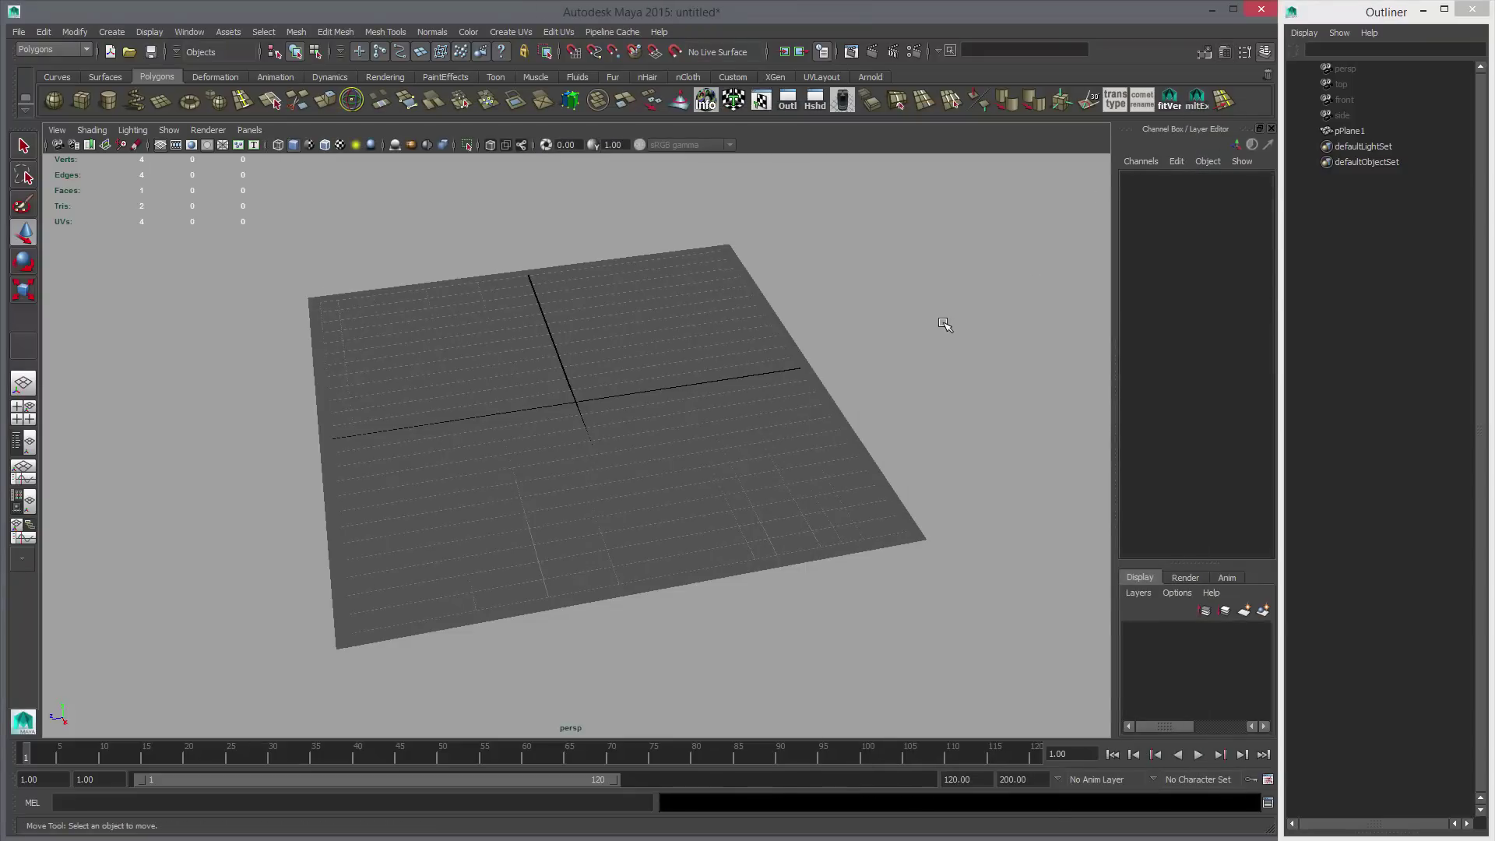
Display the blueprint texture on the plane and hide the grid in the perspective view.
mouse_move(741, 428)
left_mouse_down("alt")
mouse_move(787, 366)
mouse_move(1047, 513)
mouse_move(733, 448)
left_mouse_up("alt")
right_click_drag(733, 448, 931, 514, "alt")
left_click_drag(669, 459, 821, 477, "alt")
right_click_drag(821, 477, 734, 461, "alt")
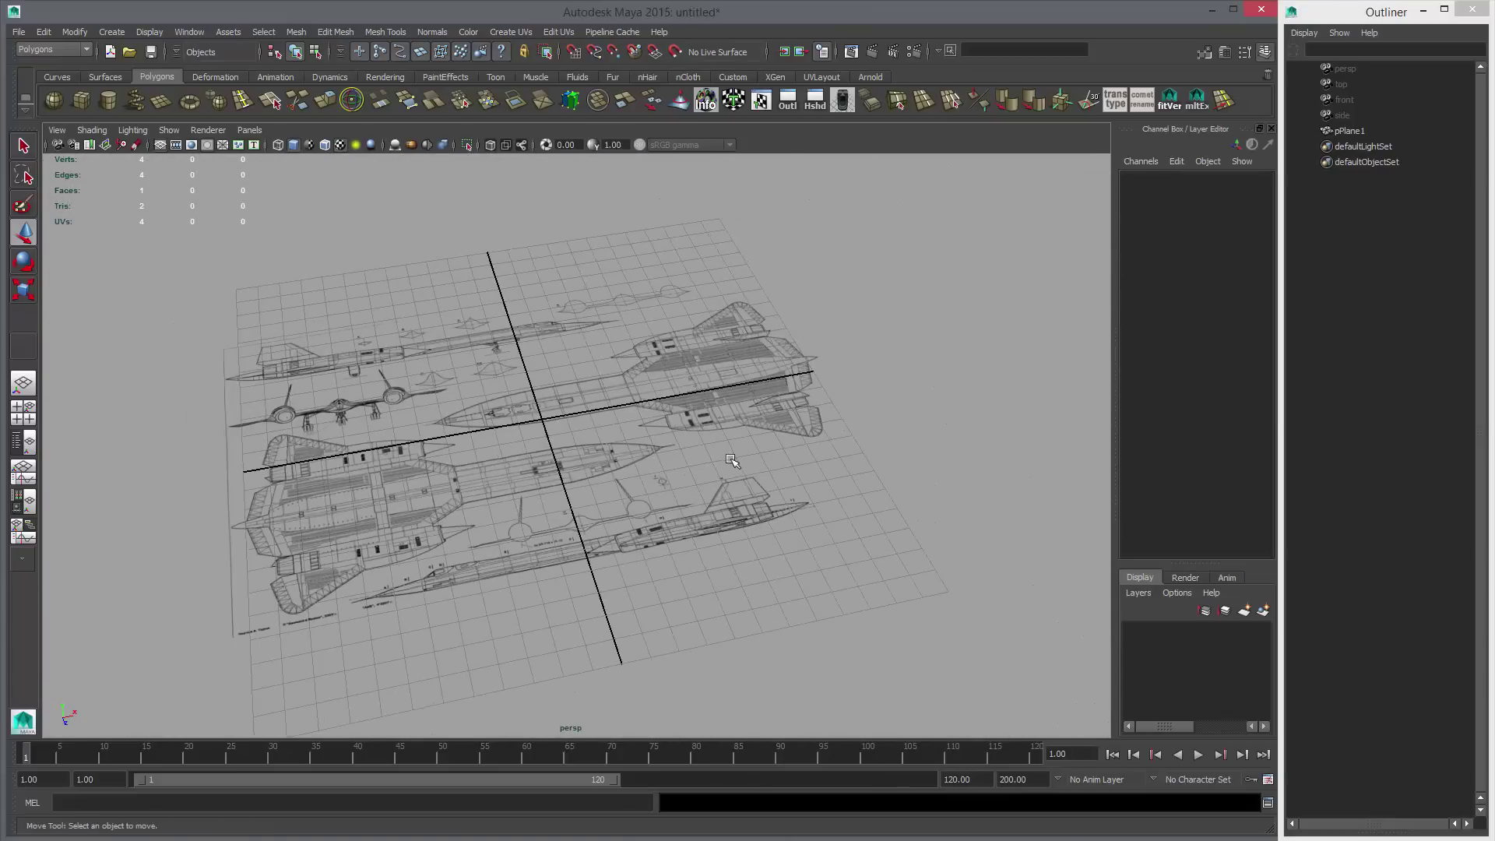
left_click(160, 145)
Scale the blueprint plane uniformly up to about 140.5.
key("r")
left_click(754, 491)
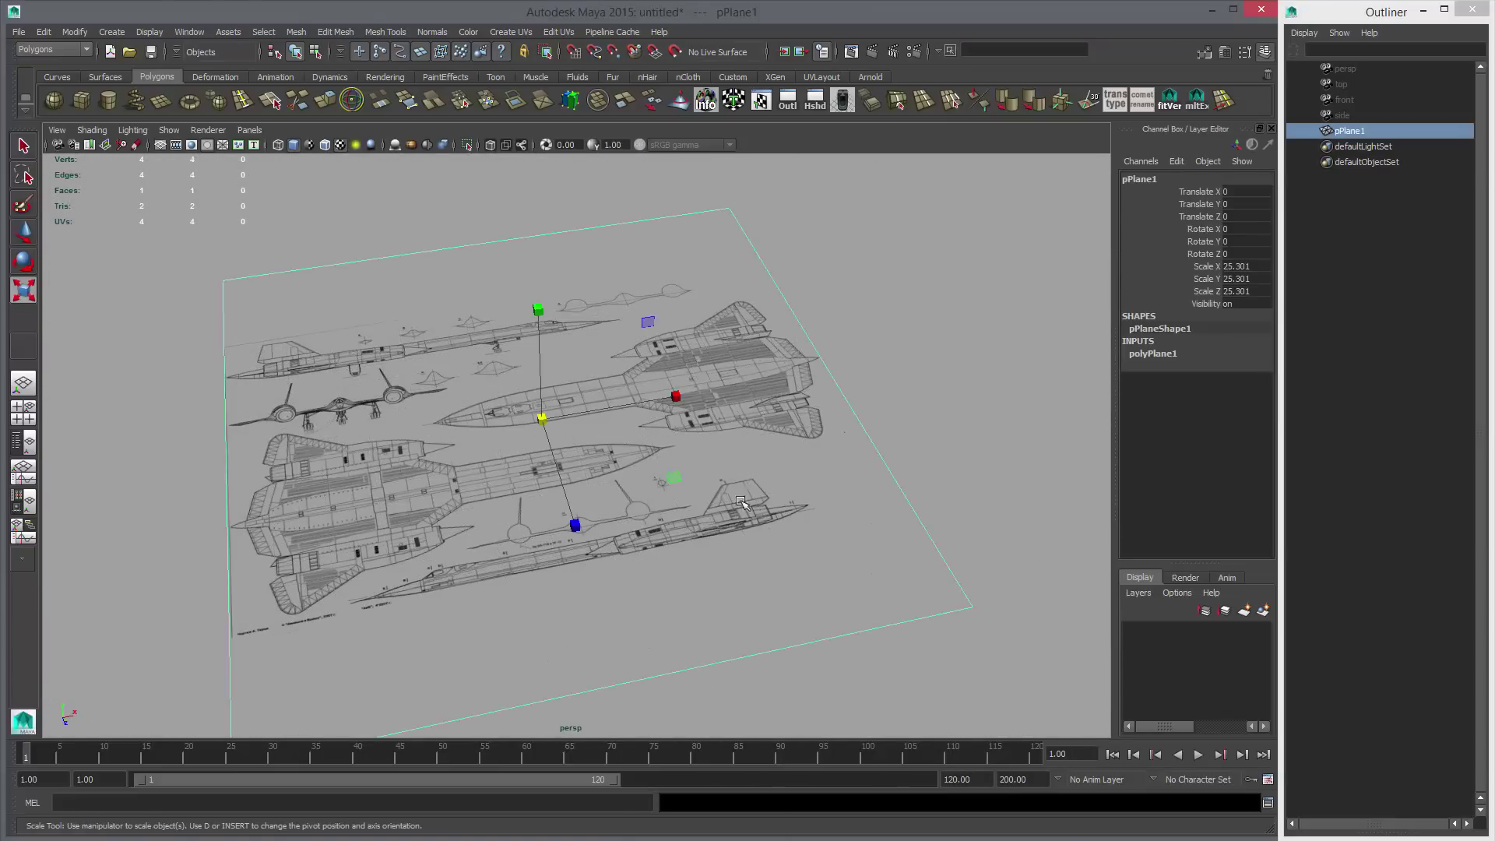
middle_click_drag(346, 464, 825, 479)
right_click_drag(825, 479, 662, 492, "alt")
middle_click_drag(661, 492, 742, 527)
left_click_drag(742, 527, 903, 448, "alt")
Examine the blueprint's line quality and transparency on the plane up close from several angles.
left_click(1015, 228)
right_click_drag(903, 490, 1090, 576, "alt")
left_click_drag(671, 497, 786, 510, "alt")
right_click_drag(786, 510, 369, 466, "alt")
left_click_drag(802, 272, 717, 353, "alt")
middle_click_drag(718, 351, 754, 558, "alt")
left_click_drag(754, 557, 895, 550, "alt")
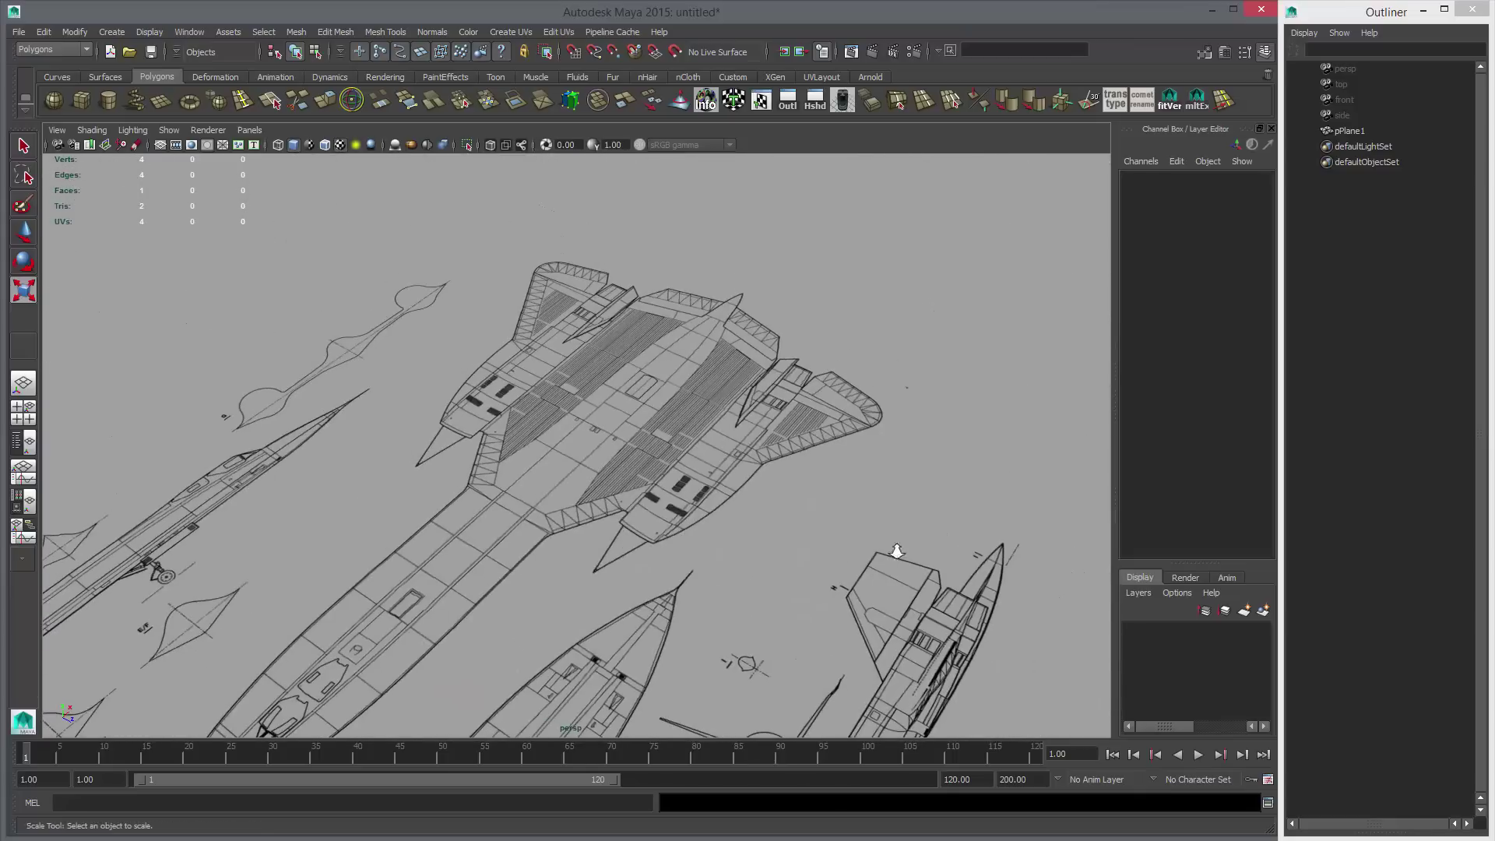
right_click_drag(894, 550, 638, 457, "alt")
middle_click_drag(639, 457, 673, 395, "alt")
left_click_drag(674, 395, 572, 383, "alt")
Select the blueprint plane, switch to the top view, and scale the plane uniformly down to about 70.5.
left_click(567, 385)
key("space")
key("space")
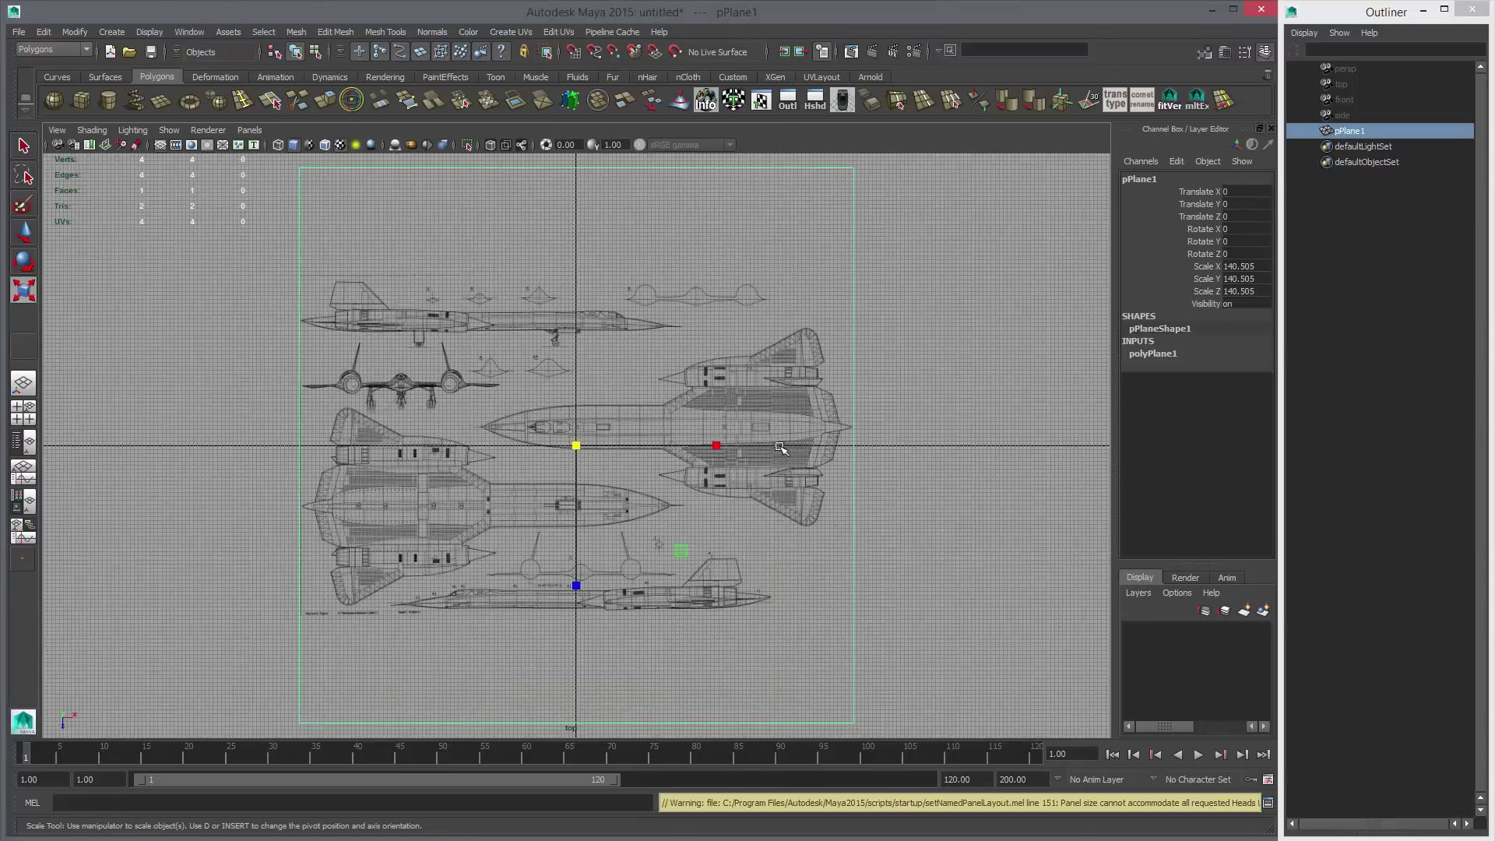
middle_click_drag(944, 501, 758, 481)
right_click_drag(758, 480, 964, 504, "alt")
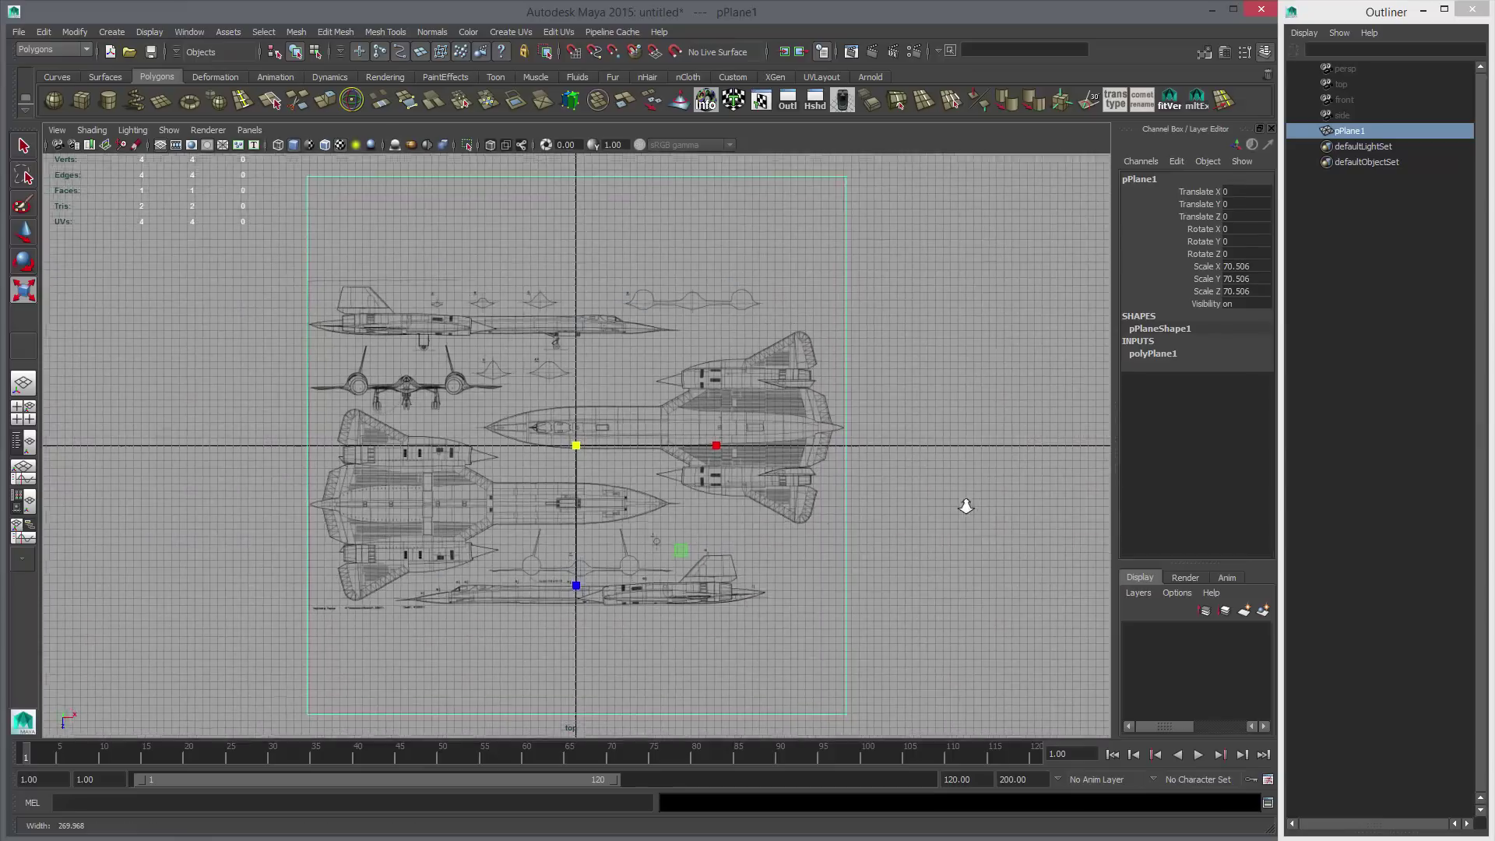
Cut the plane's faces vertically through the front view's right engine, and horizontally through the upper side view and just below the lower plan view's fuselage.
middle_click_drag(742, 459, 734, 424, "alt")
key("w")
middle_click_drag(705, 369, 707, 343, "alt")
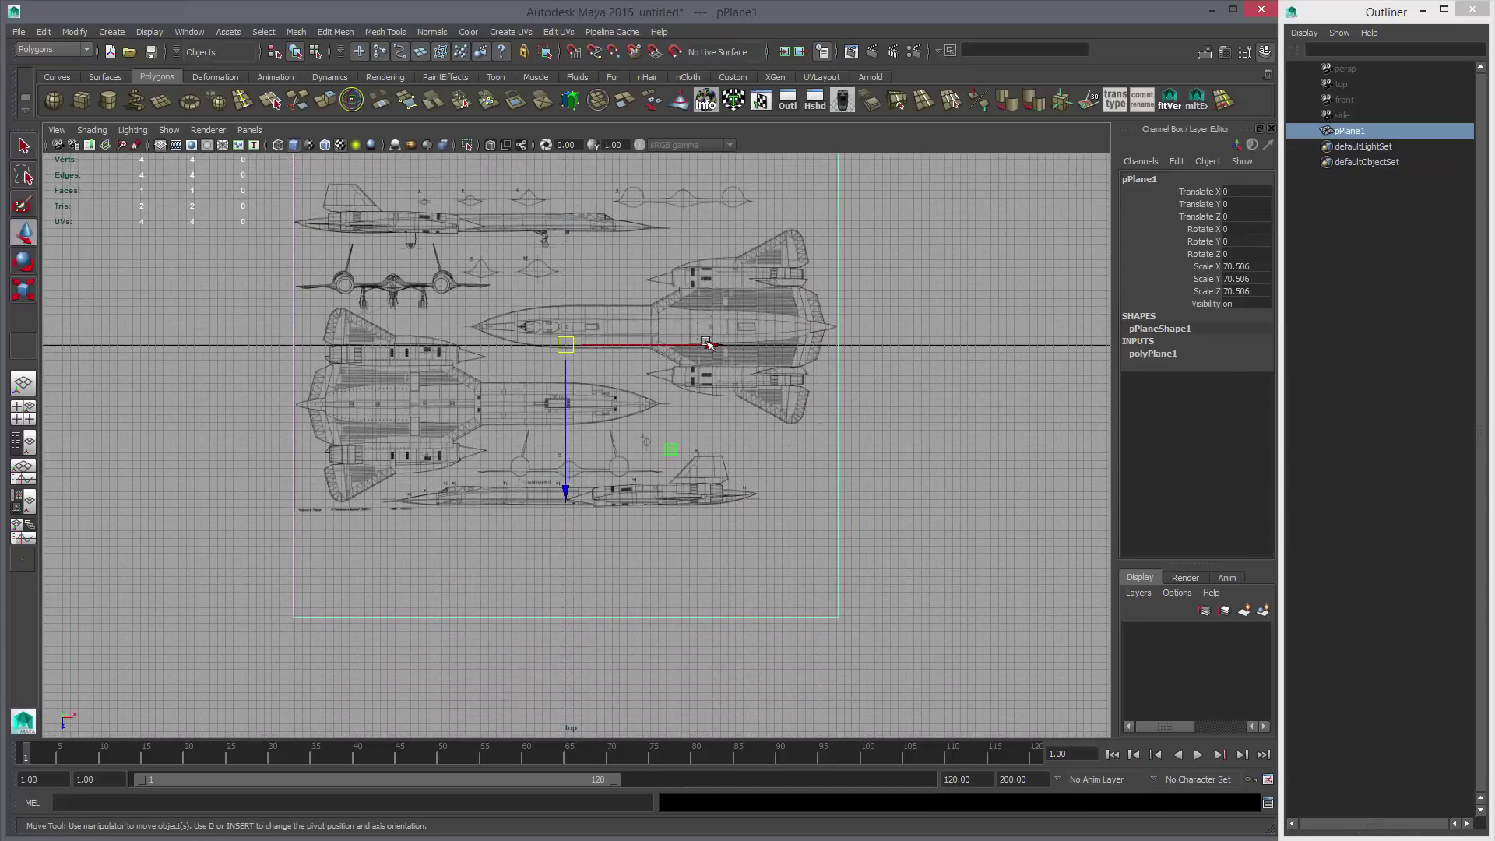
middle_click_drag(891, 429, 871, 528, "alt")
right_click_drag(870, 529, 946, 538, "alt")
middle_click_drag(946, 537, 952, 510, "alt")
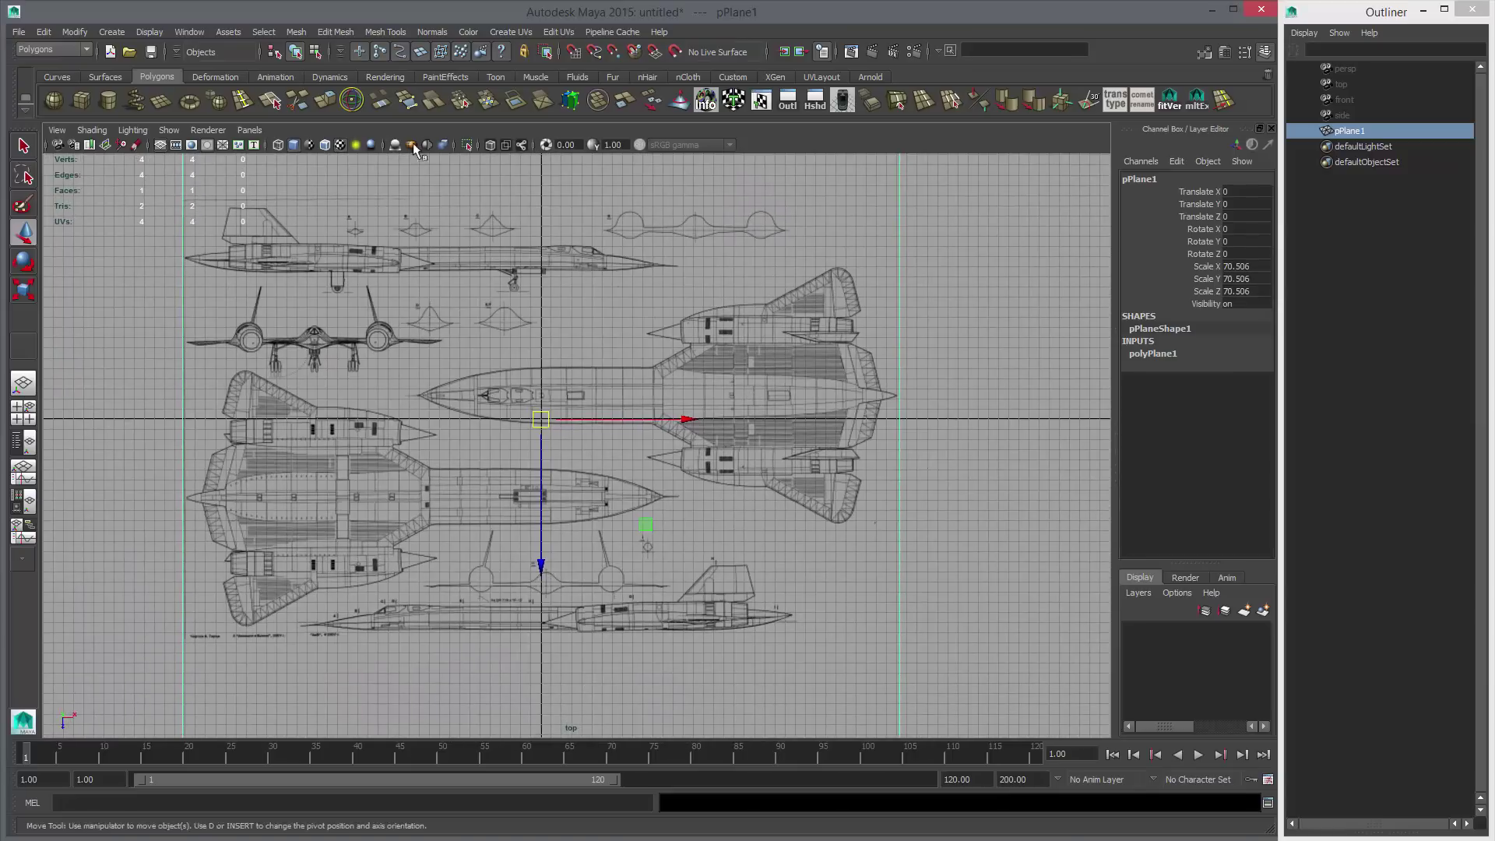
left_click(433, 103)
left_click_drag(389, 378, 390, 445)
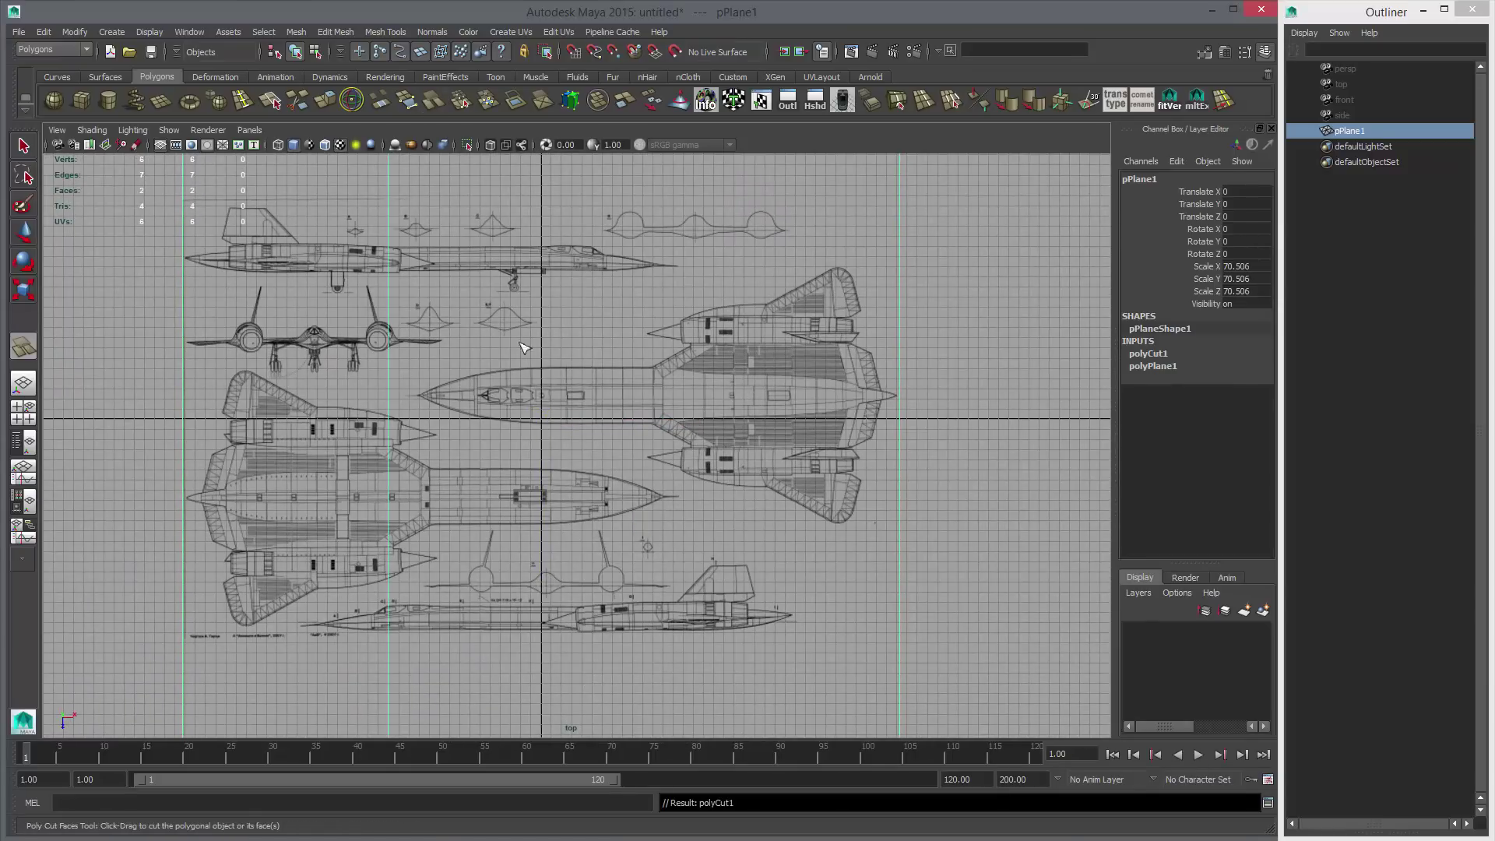
left_click_drag(827, 257, 864, 257)
left_click_drag(845, 527, 887, 527)
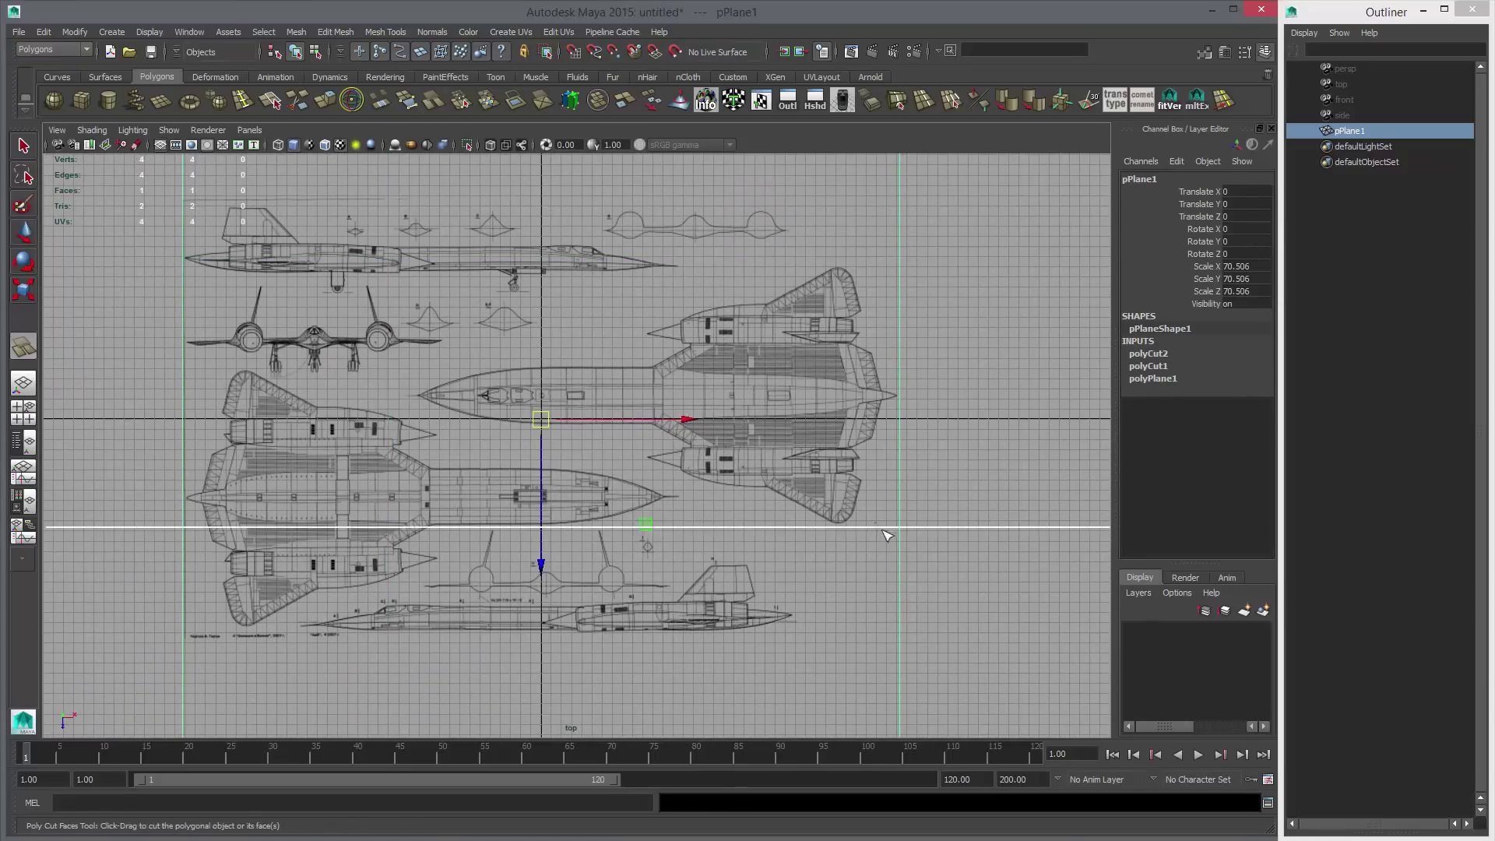
Cut the plane horizontally along the underside of the lower side view and vertically through the wings of the right-hand plan view.
middle_click_drag(474, 560, 580, 395, "alt")
left_click_drag(340, 478, 677, 484)
scroll(957, 514, "up", 4)
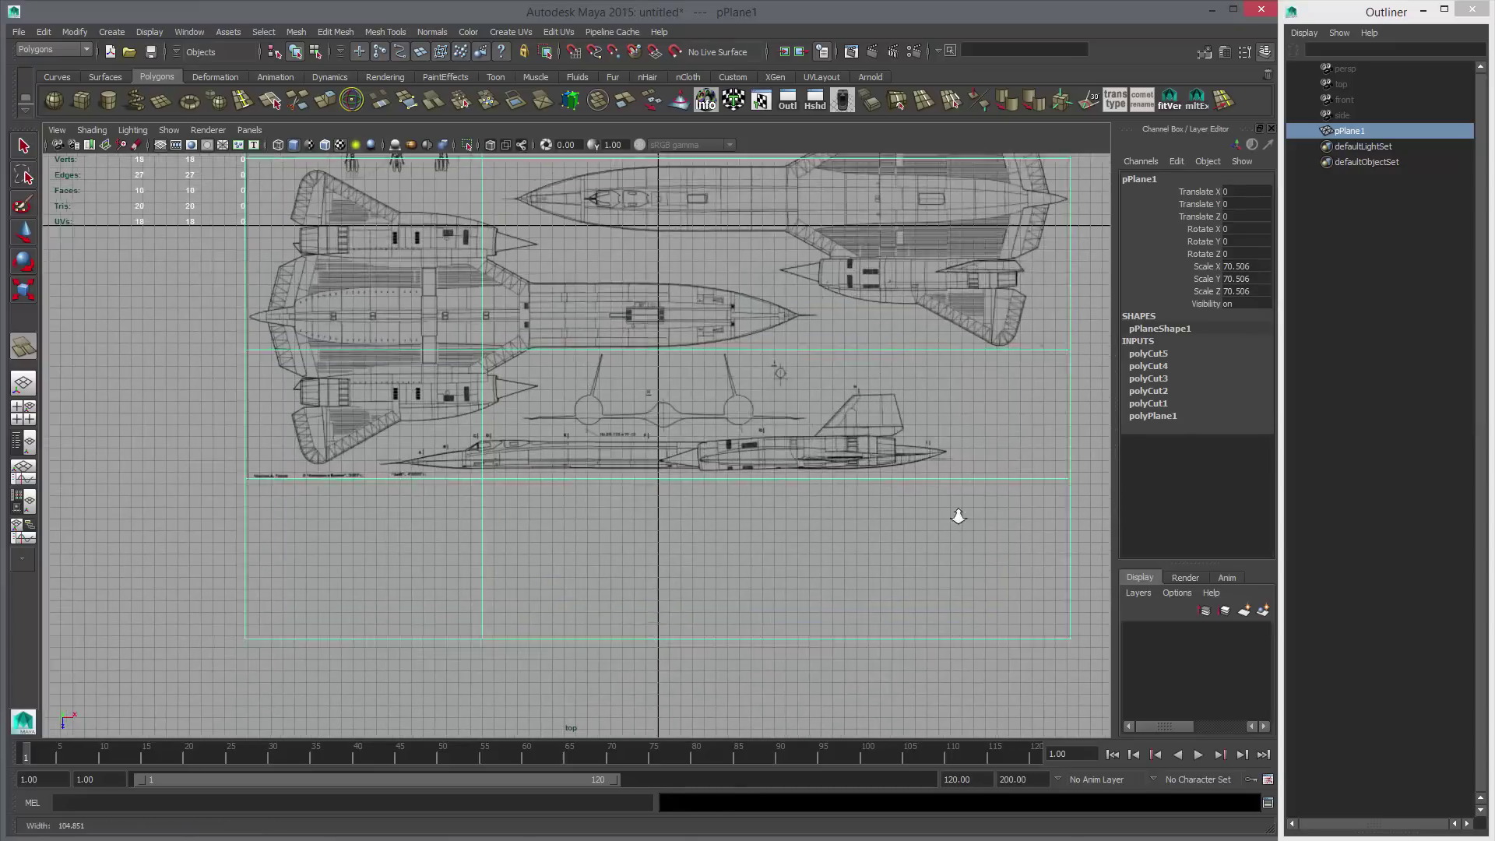
left_click_drag(1067, 428, 1061, 545)
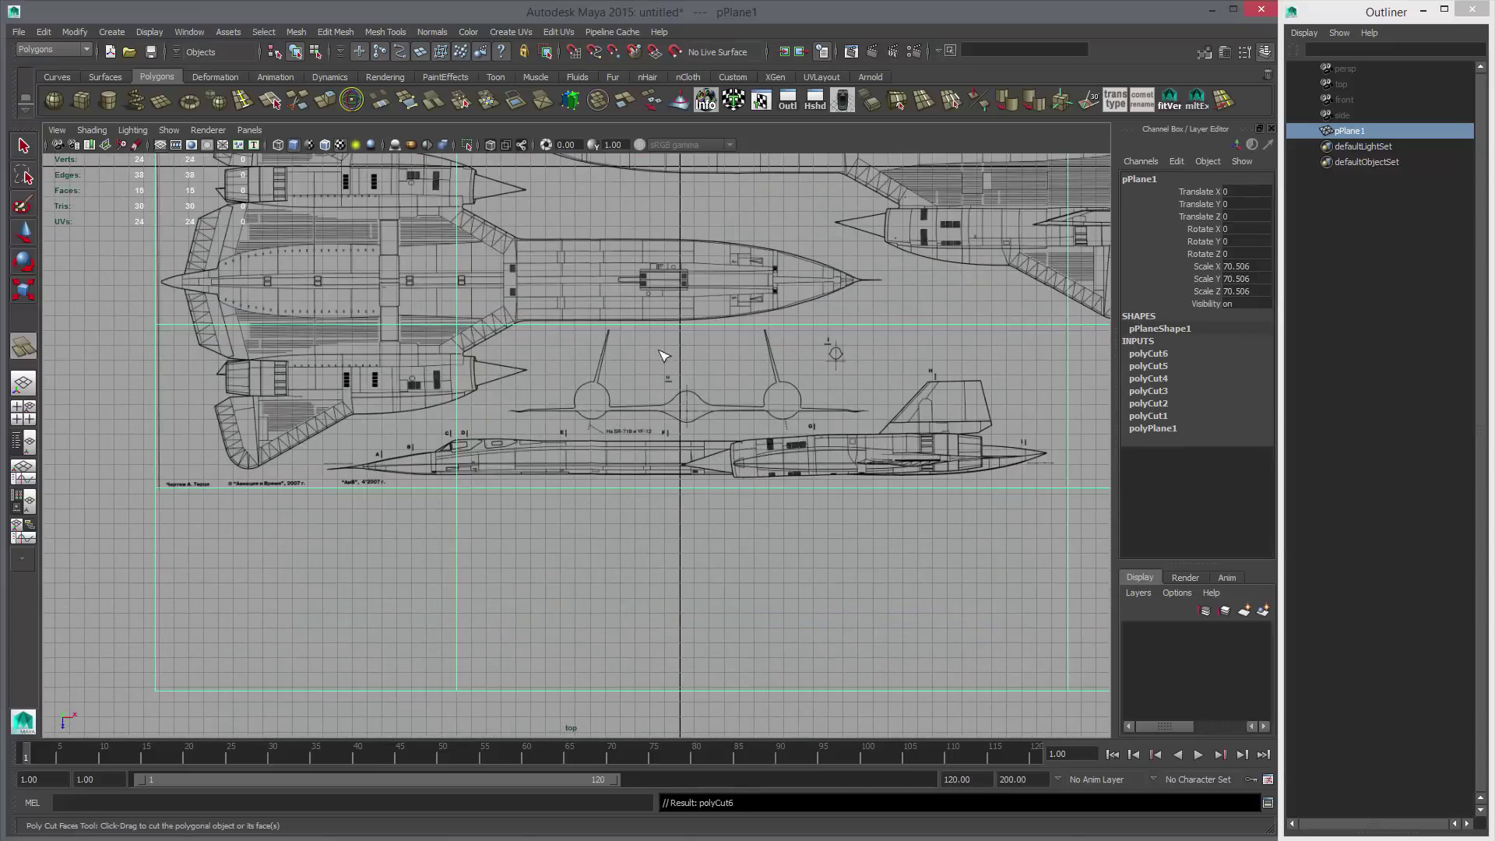
Examine how the cut lines run across the blueprint's side, front and plan views.
middle_click_drag(784, 384, 444, 468, "alt")
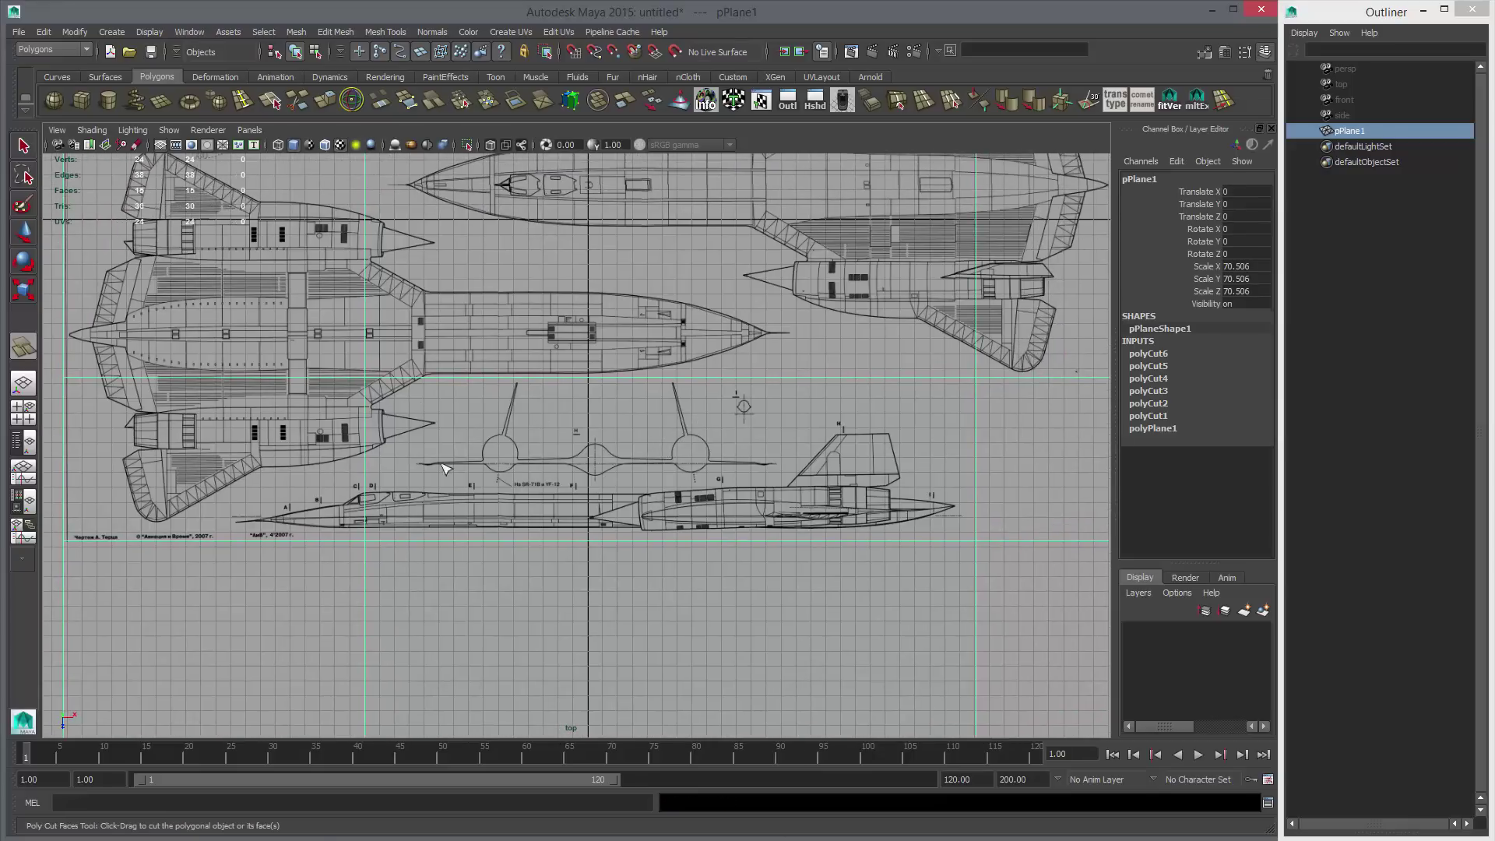
middle_click_drag(761, 407, 624, 403, "alt")
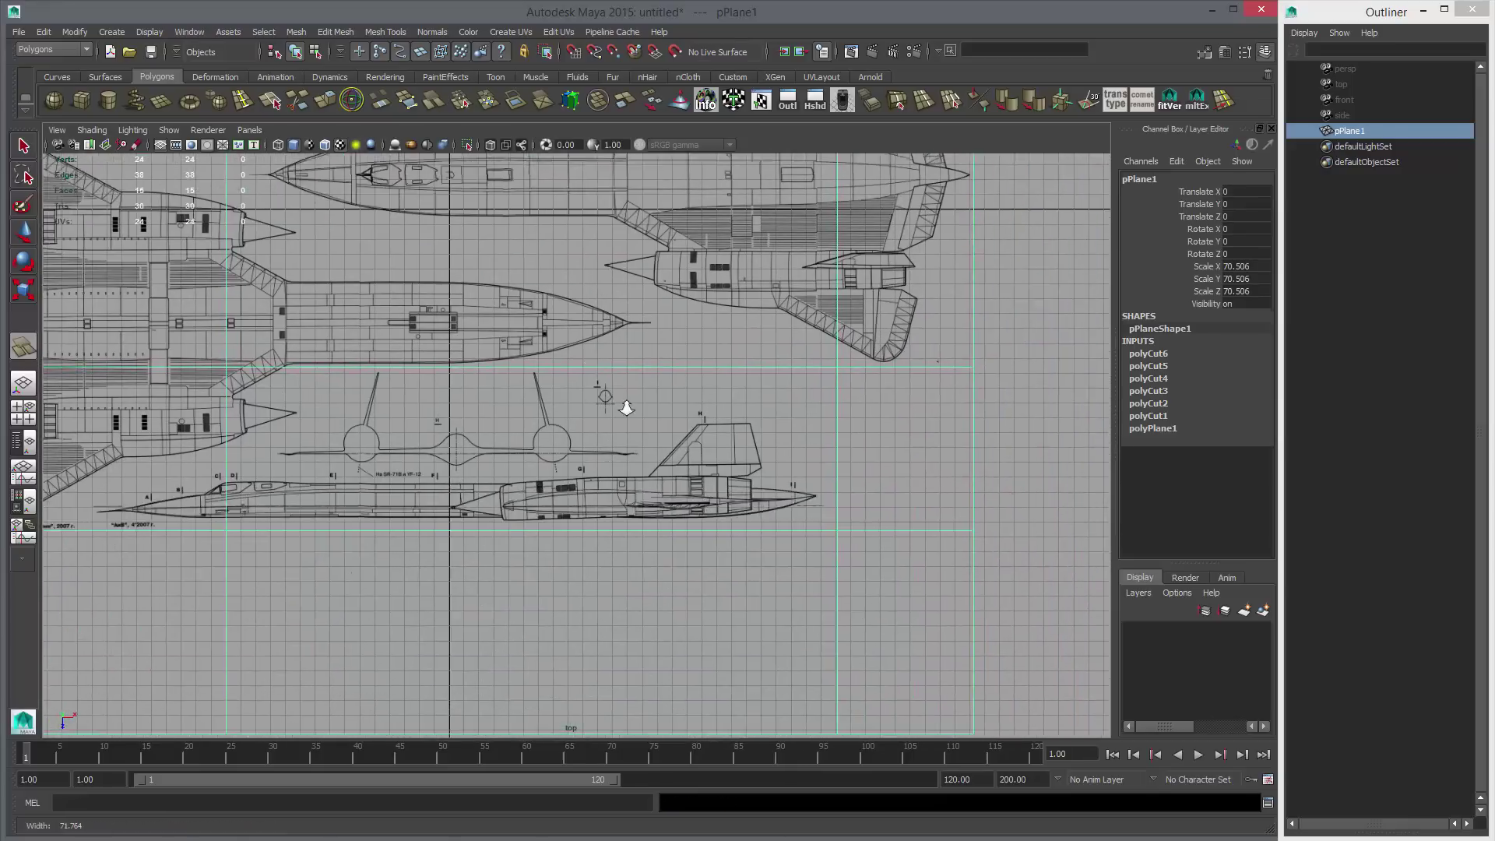
mouse_move(623, 403)
right_mouse_down("alt")
mouse_move(1216, 614)
mouse_move(604, 391)
right_mouse_up("alt")
middle_click_drag(606, 392, 841, 600, "alt")
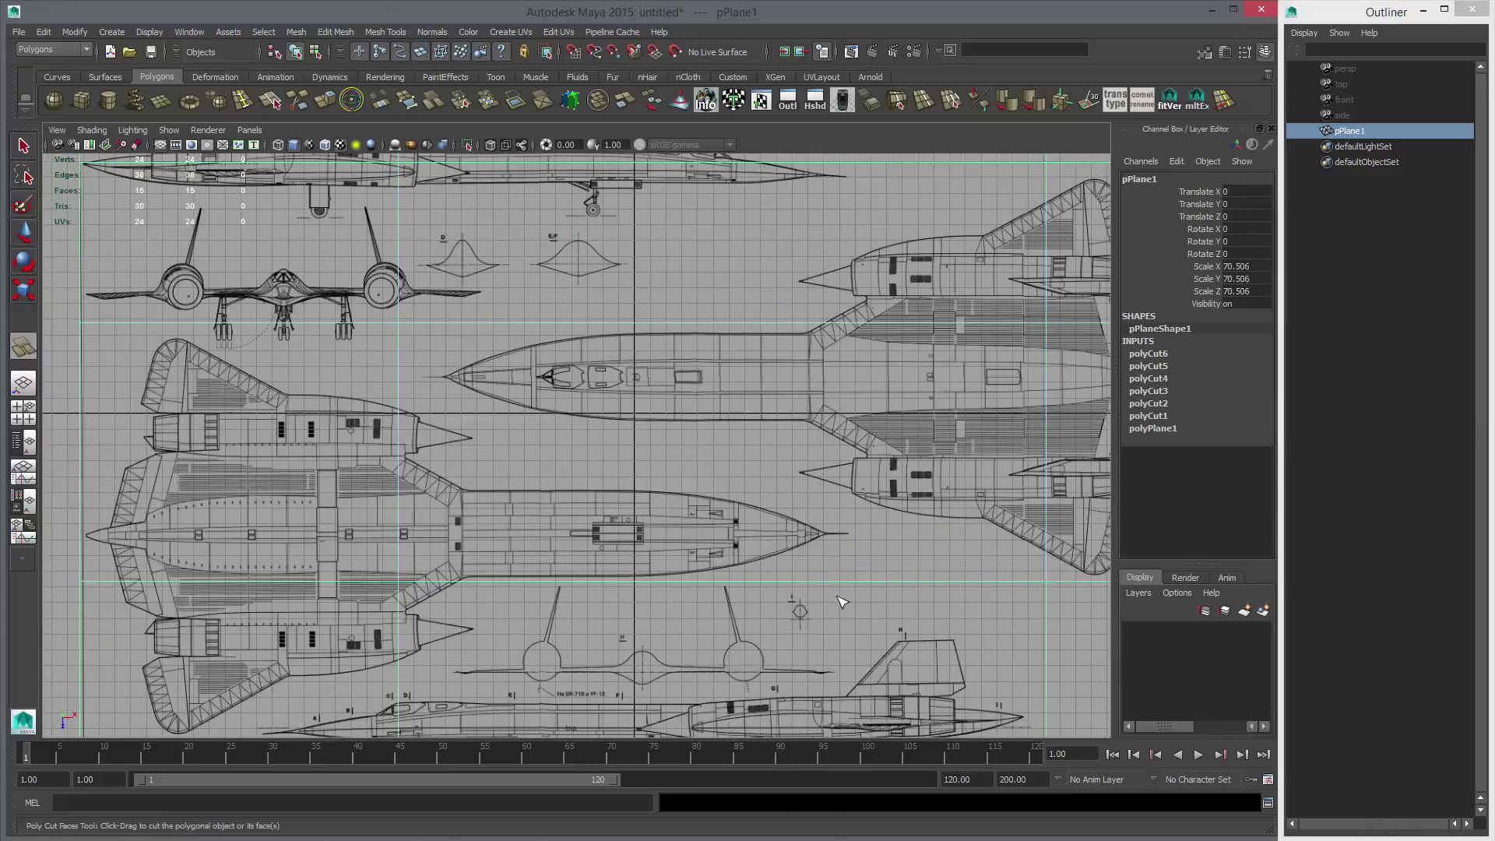
right_click_drag(841, 600, 695, 546, "alt")
middle_click_drag(699, 547, 880, 681, "alt")
scroll(661, 513, "up", 5)
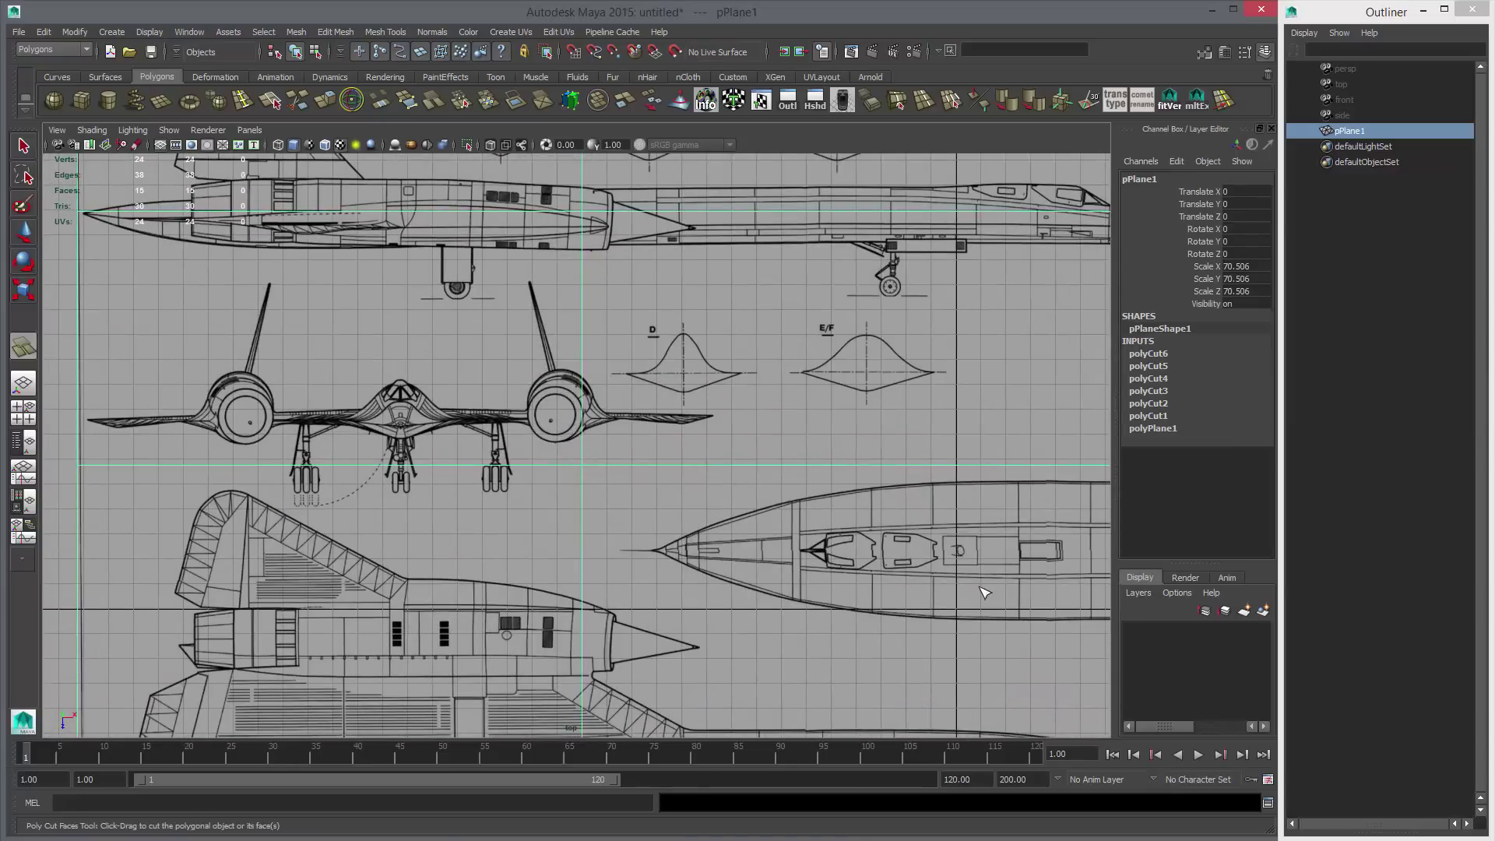
scroll(983, 593, "down", 7)
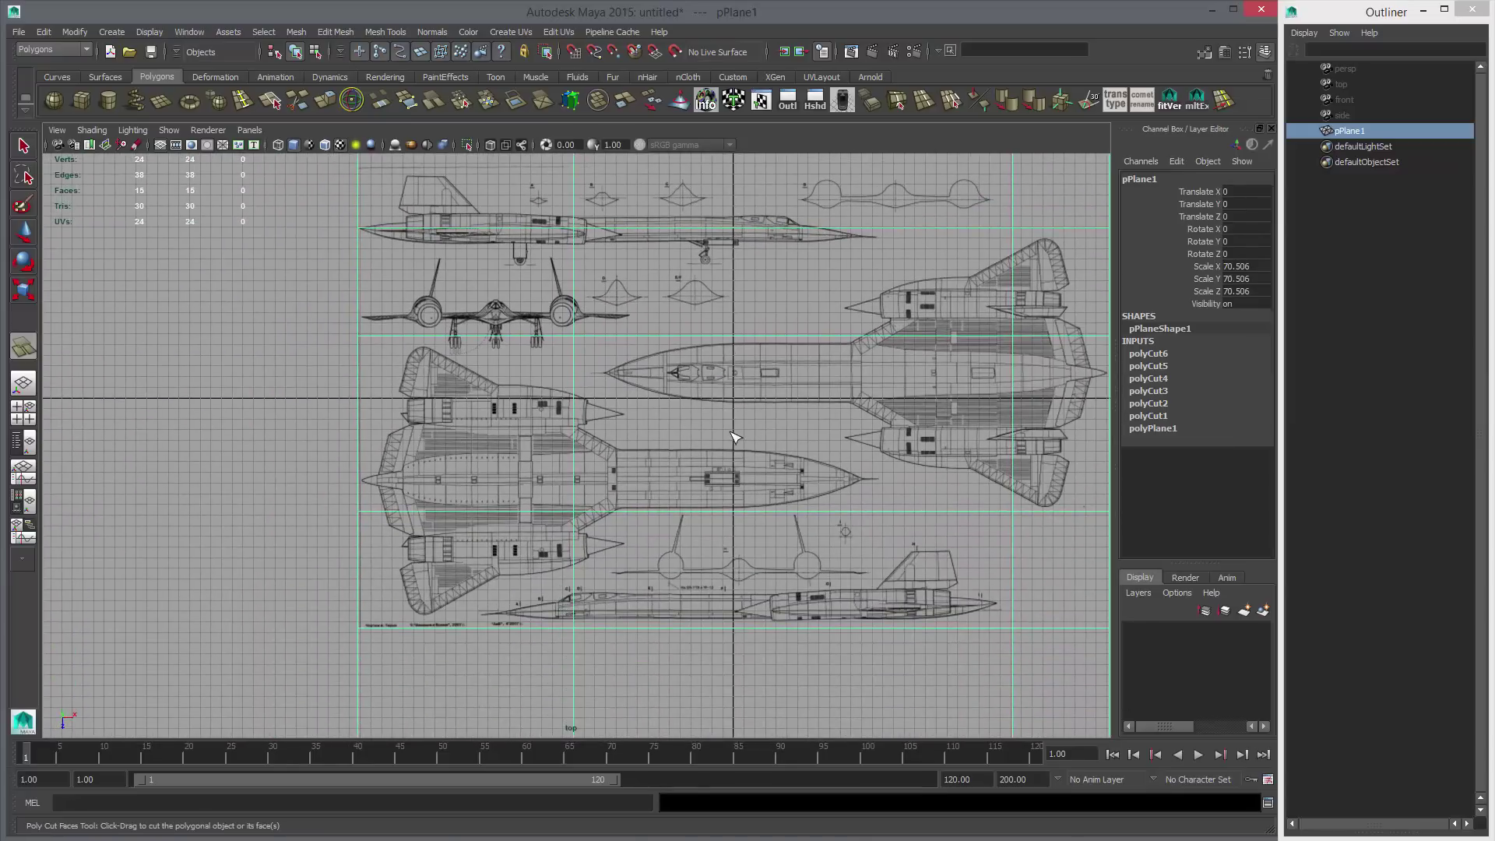
middle_click_drag(698, 422, 616, 513, "alt")
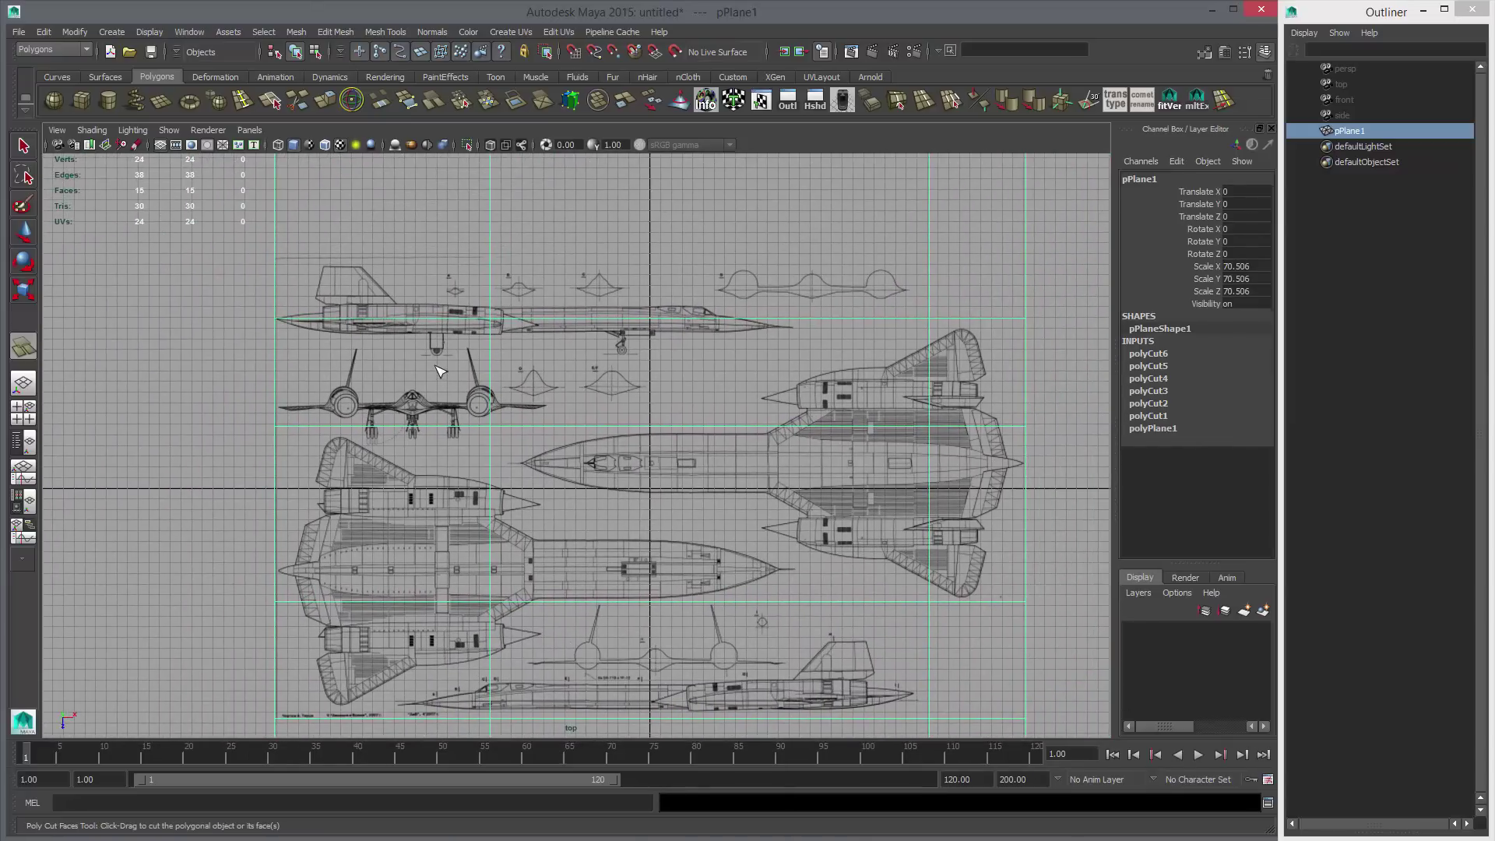
Add horizontal cuts below and just above the upper side view, and a vertical cut just ahead of the right-hand plan view's engines.
left_click_drag(436, 366, 676, 376, "shift")
middle_click_drag(710, 309, 698, 408, "alt")
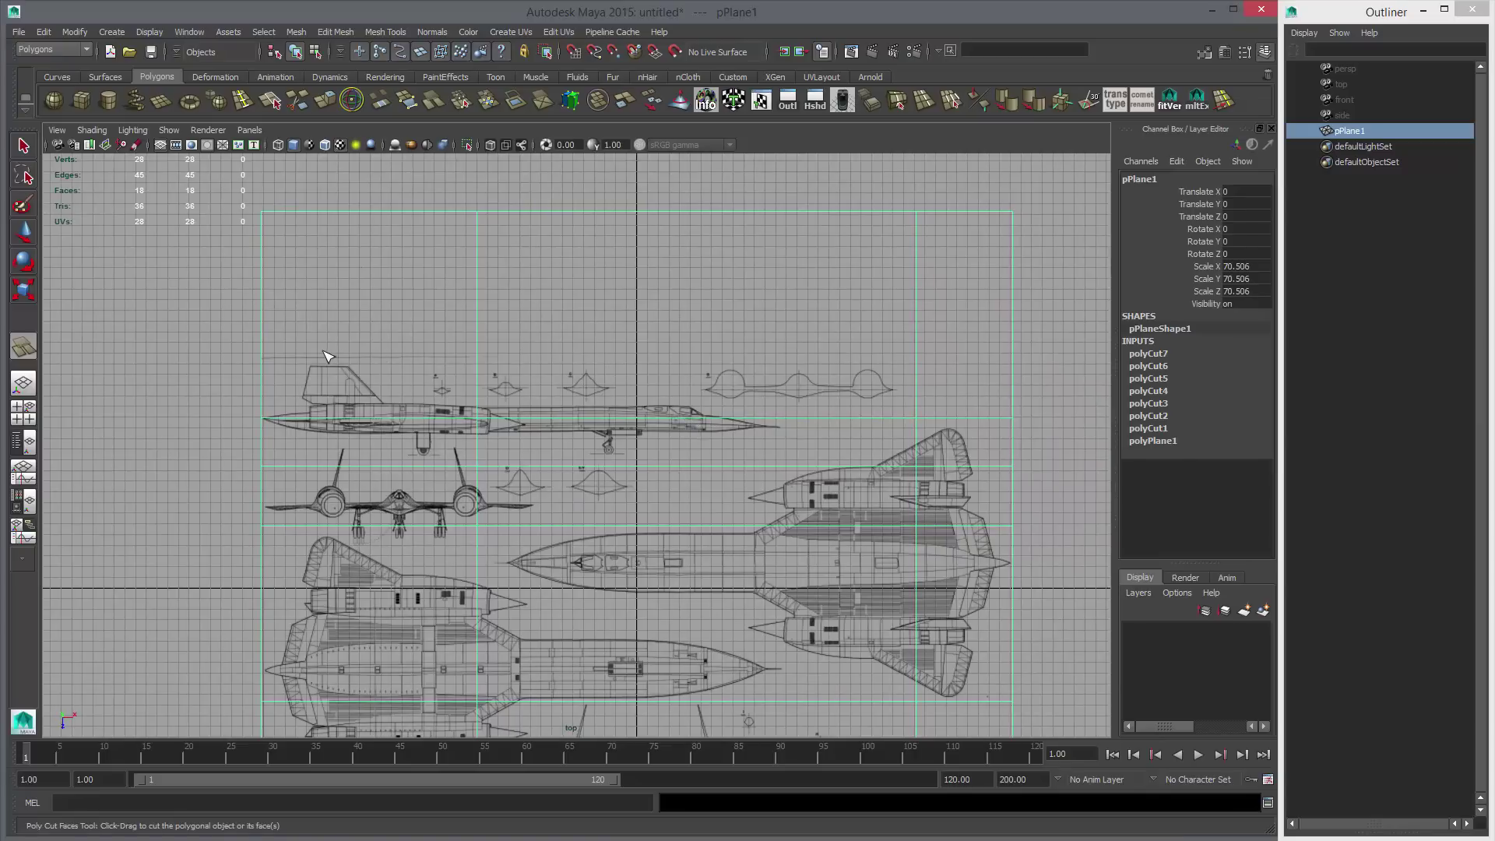
left_click_drag(323, 351, 723, 480, "shift")
right_click_drag(750, 477, 662, 430, "alt")
middle_click_drag(662, 430, 655, 369, "alt")
scroll(655, 369, "up", 2)
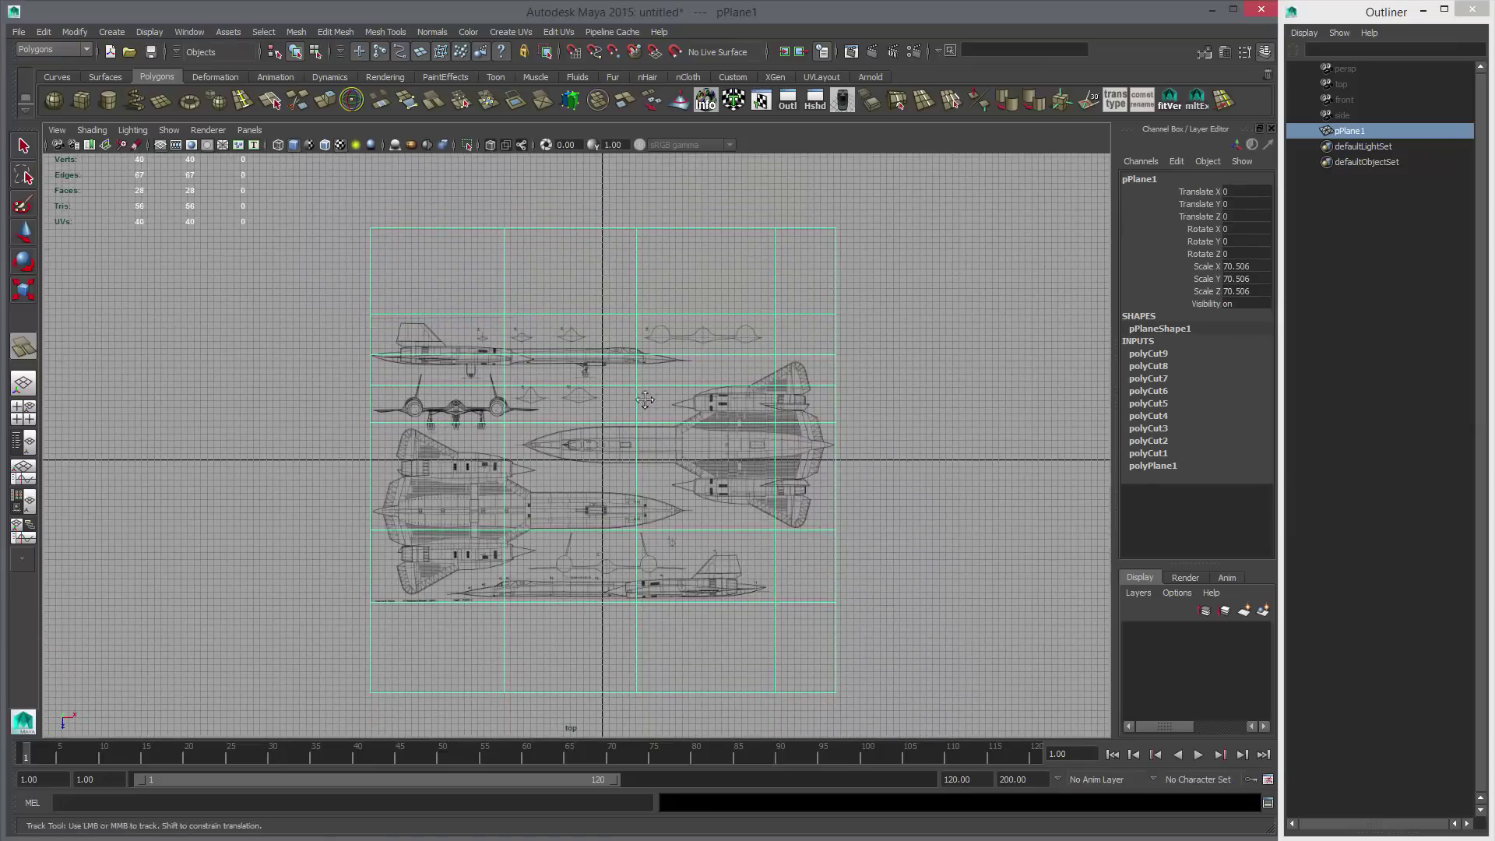
Cut the plane vertically through both plan views' engines, and horizontally through the lower front view and along the top of the lower side view's fuselage.
left_click_drag(741, 355, 738, 468, "shift")
middle_click_drag(782, 544, 795, 432, "alt")
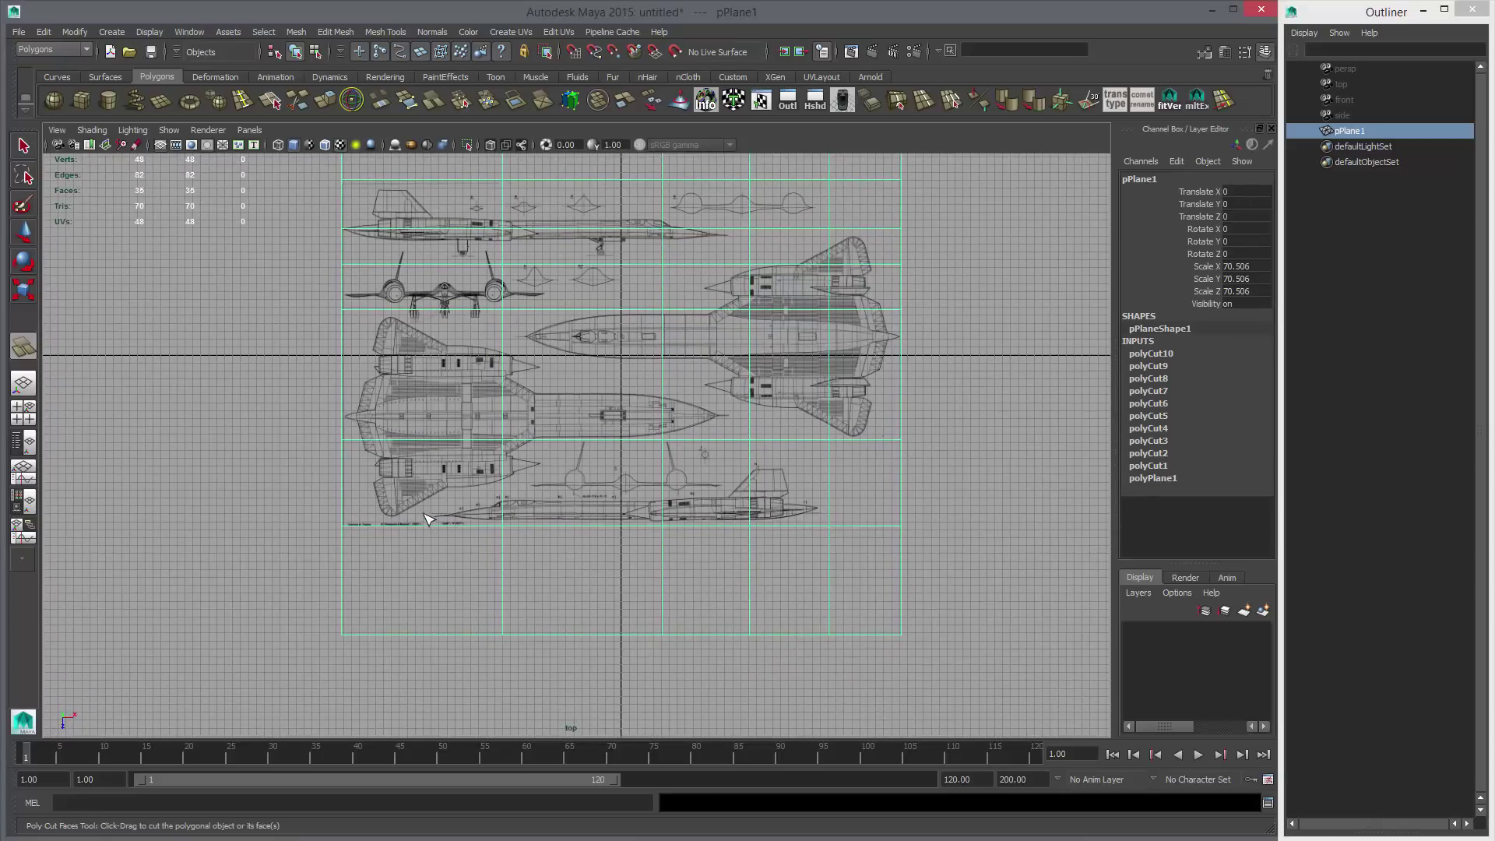
left_click_drag(427, 519, 425, 560, "shift")
left_click_drag(763, 465, 741, 465, "shift")
left_click_drag(572, 500, 636, 506, "shift")
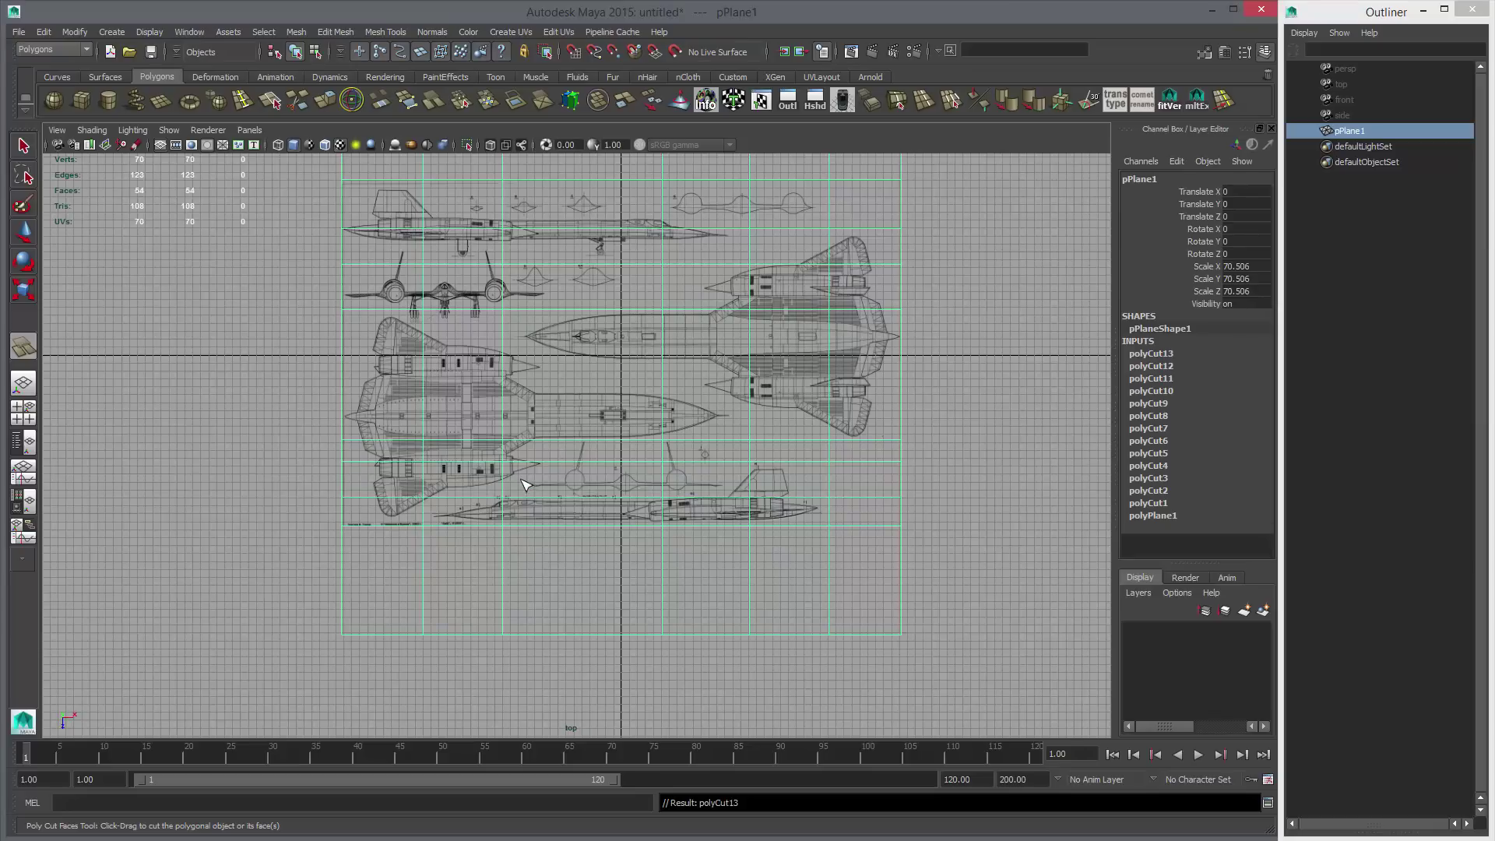
Cut the plane vertically at both ends of the lower front cross-section, and on either side of cross-sections A, B and C.
left_click_drag(523, 484, 523, 514, "shift")
left_click_drag(733, 482, 732, 506, "shift")
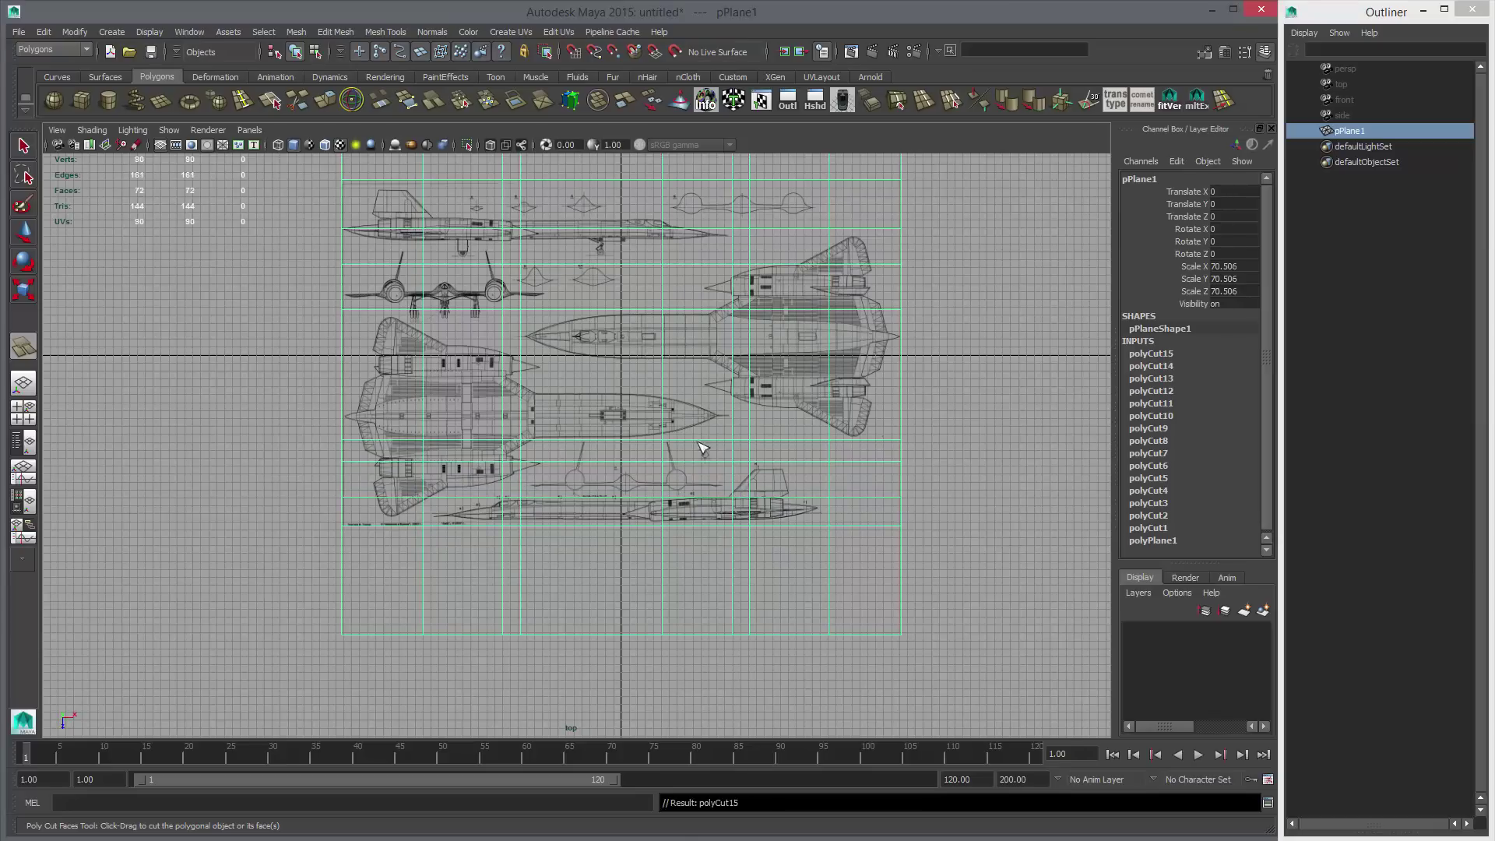
middle_click_drag(666, 340, 611, 454, "alt")
scroll(586, 416, "up", 3)
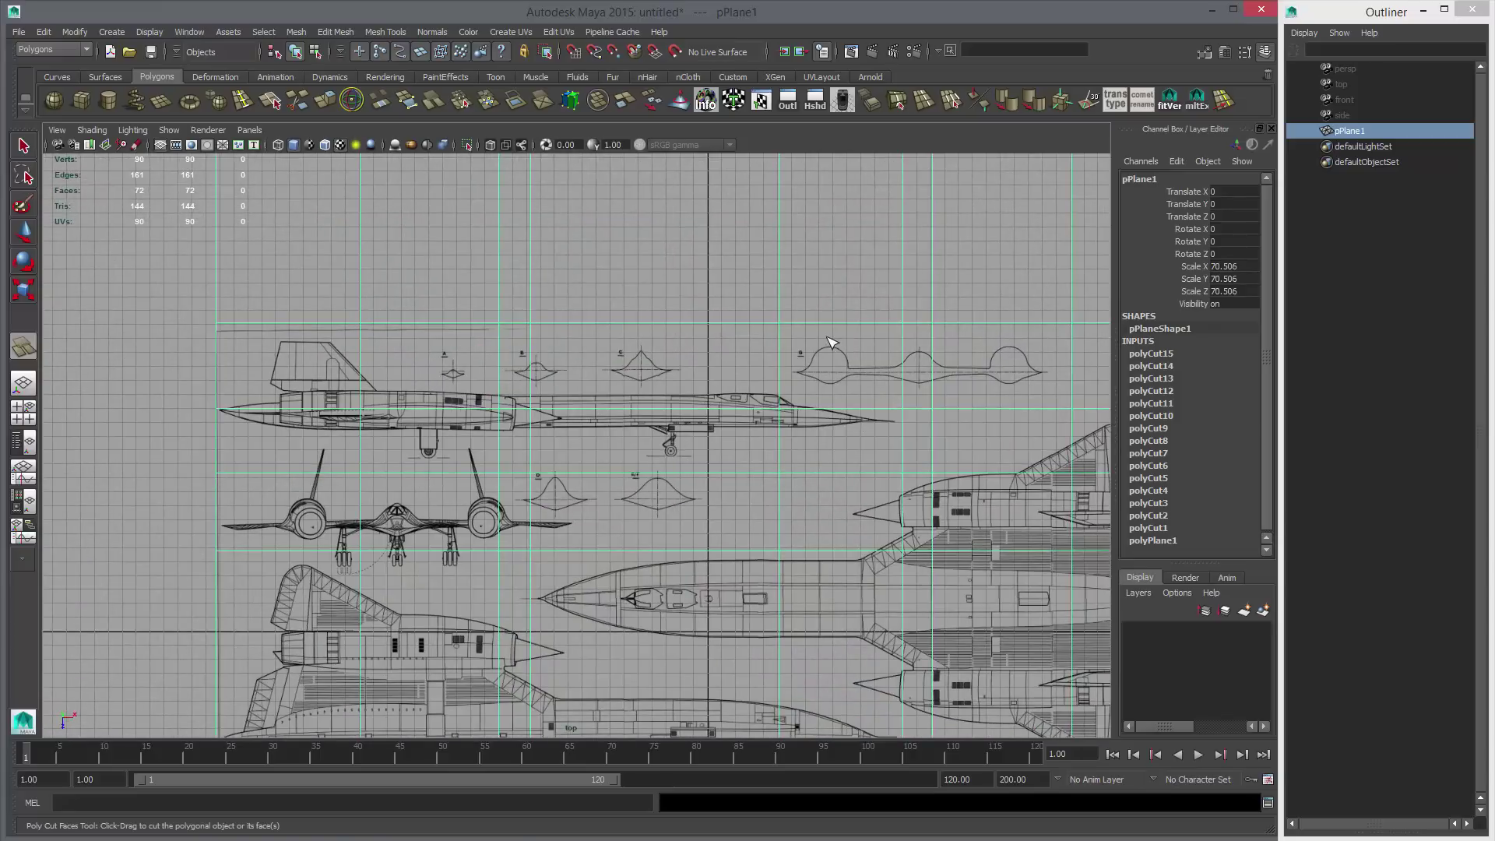
left_click_drag(593, 376, 594, 413, "shift")
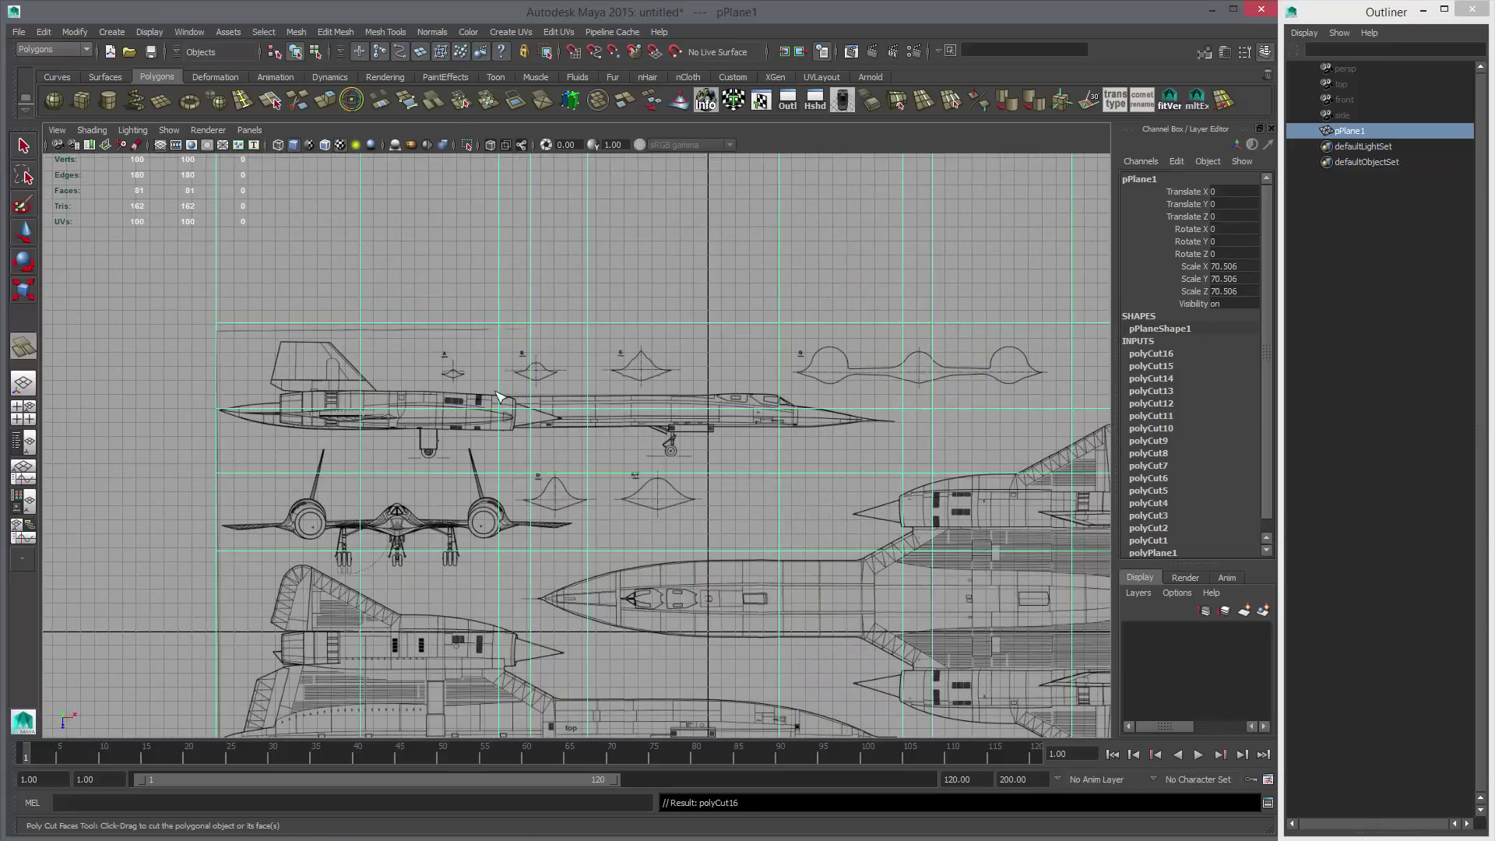
left_click_drag(492, 373, 695, 396, "shift")
Cut the plane horizontally along the top of the upper side view's fuselage and just above the upper row of cross-sections.
middle_click_drag(963, 423, 781, 430, "alt")
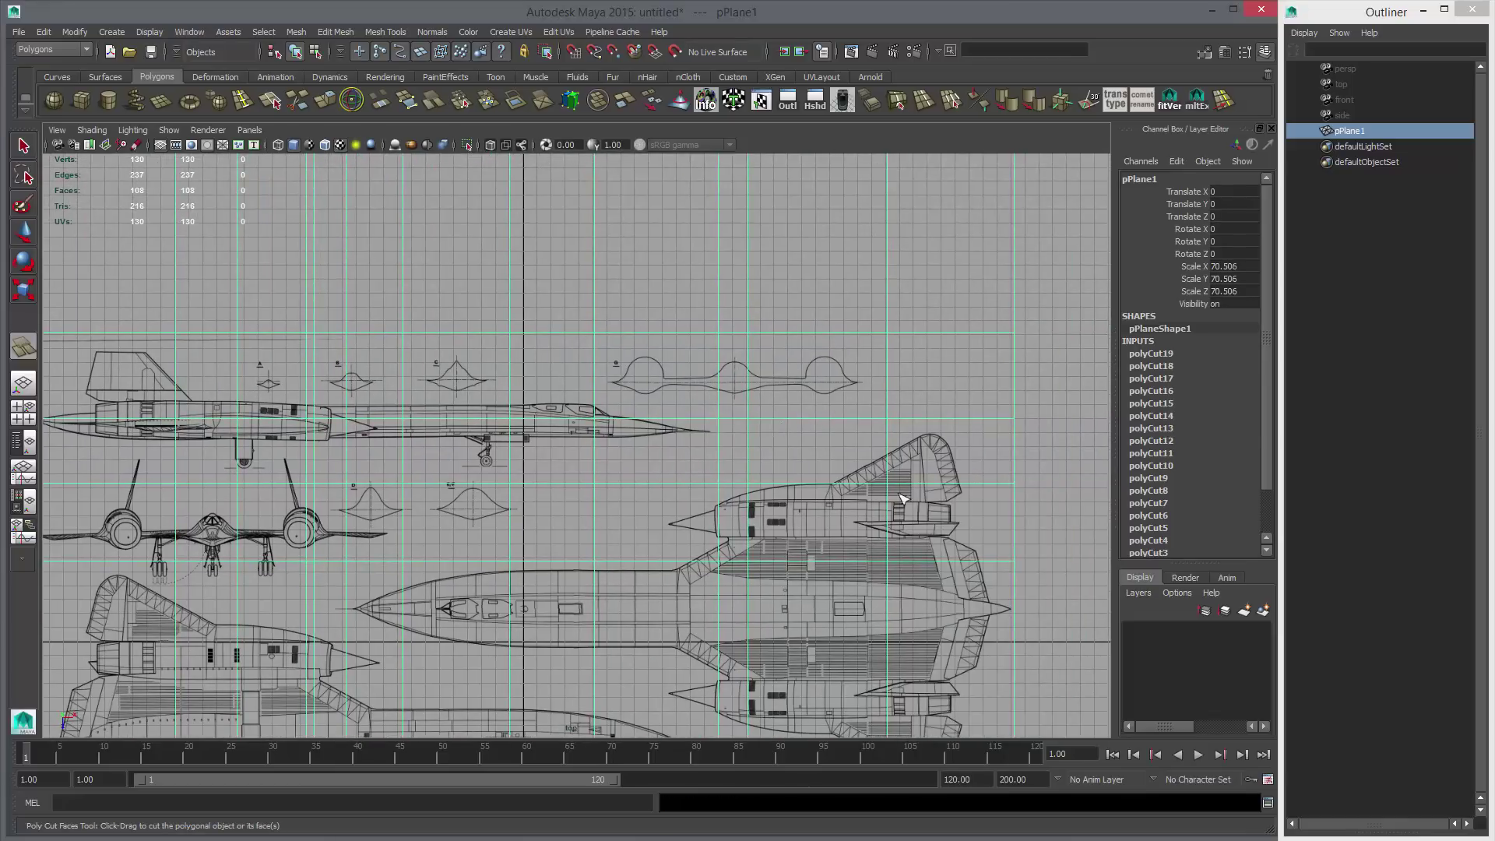
right_click_drag(898, 495, 504, 478, "alt")
middle_click_drag(454, 437, 471, 423, "alt")
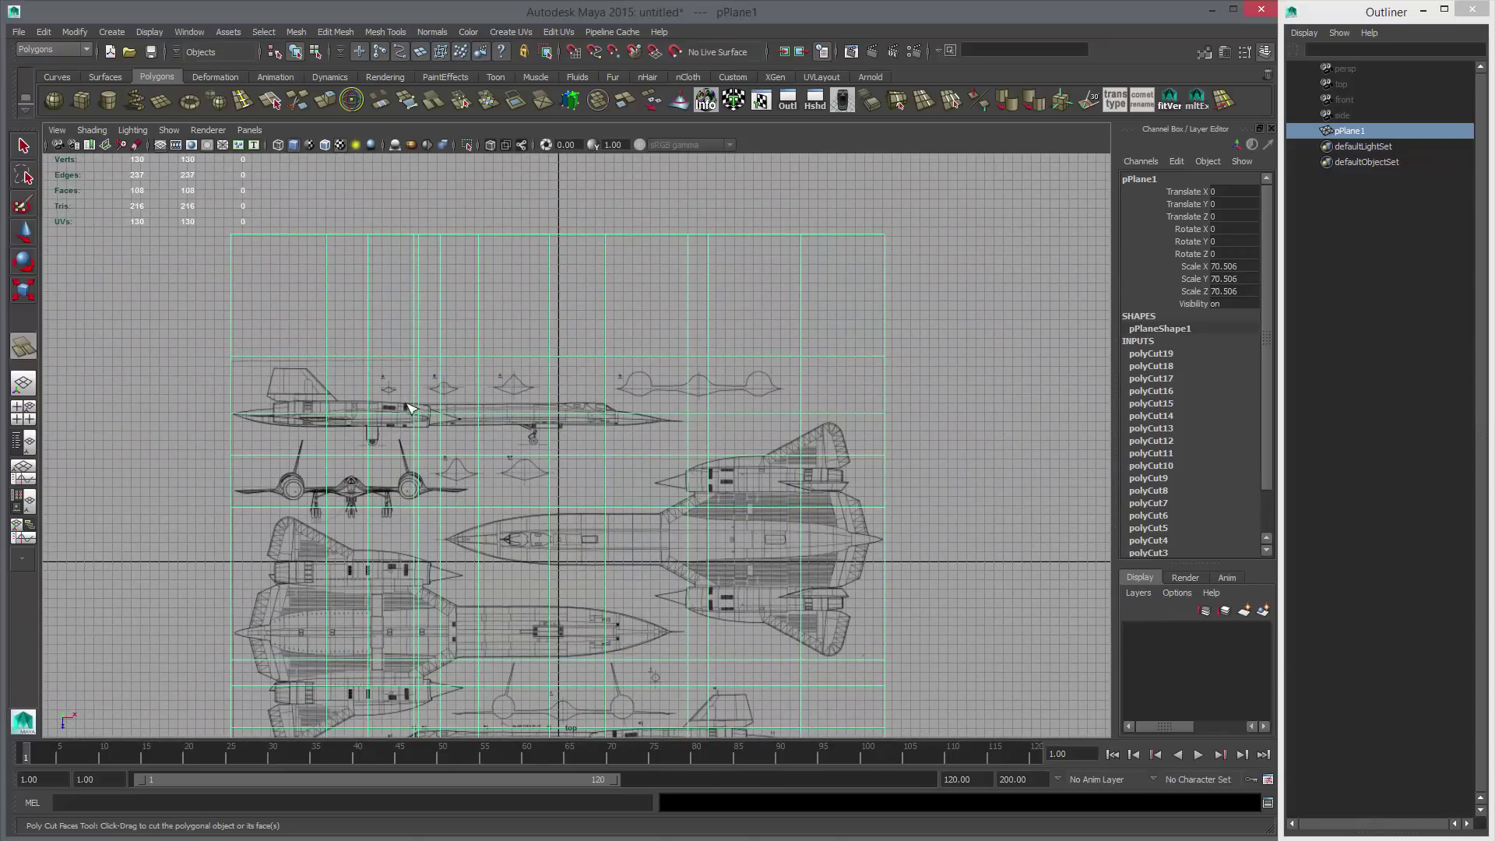
left_click_drag(387, 402, 580, 411, "shift")
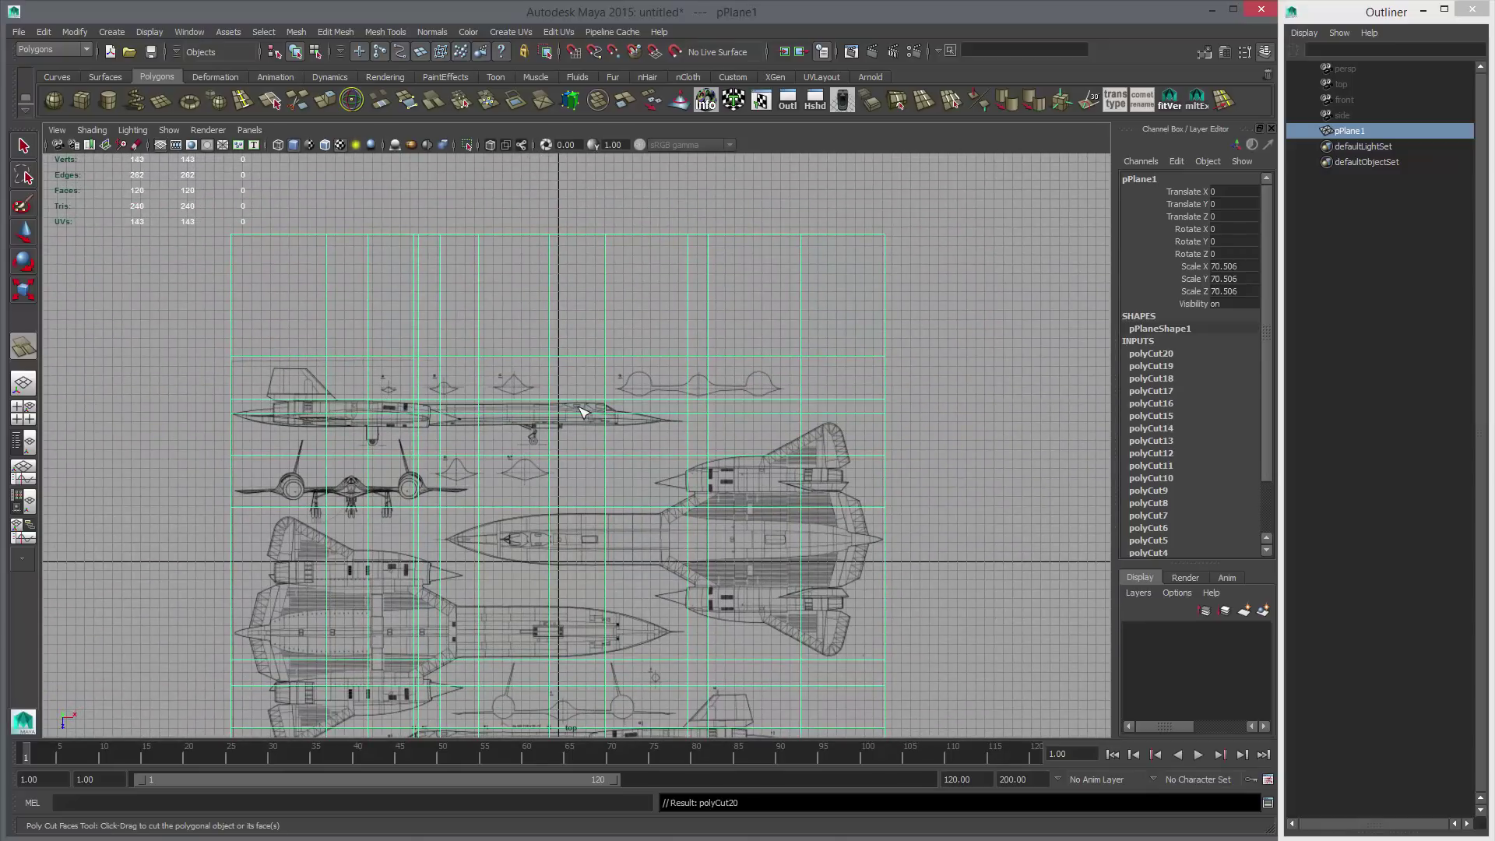
right_click_drag(504, 432, 547, 401, "alt")
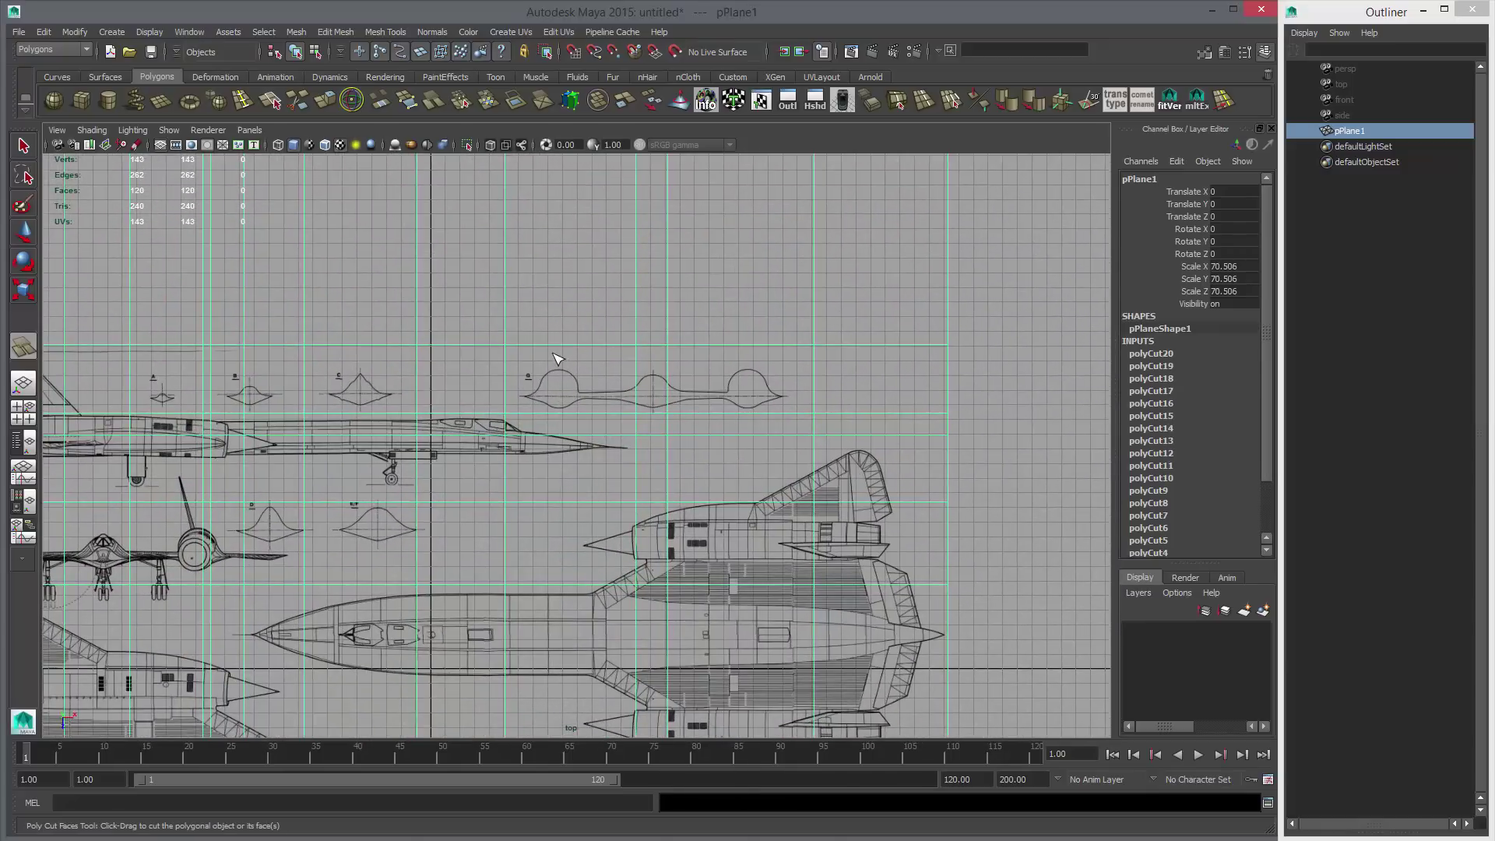
left_click_drag(553, 354, 640, 360, "shift")
Cut horizontally through the upper front view's wings and just above its neighbouring cross-sections, and vertically around those two cross-sections.
middle_click_drag(570, 695, 610, 351, "alt")
middle_click_drag(403, 228, 579, 421, "alt")
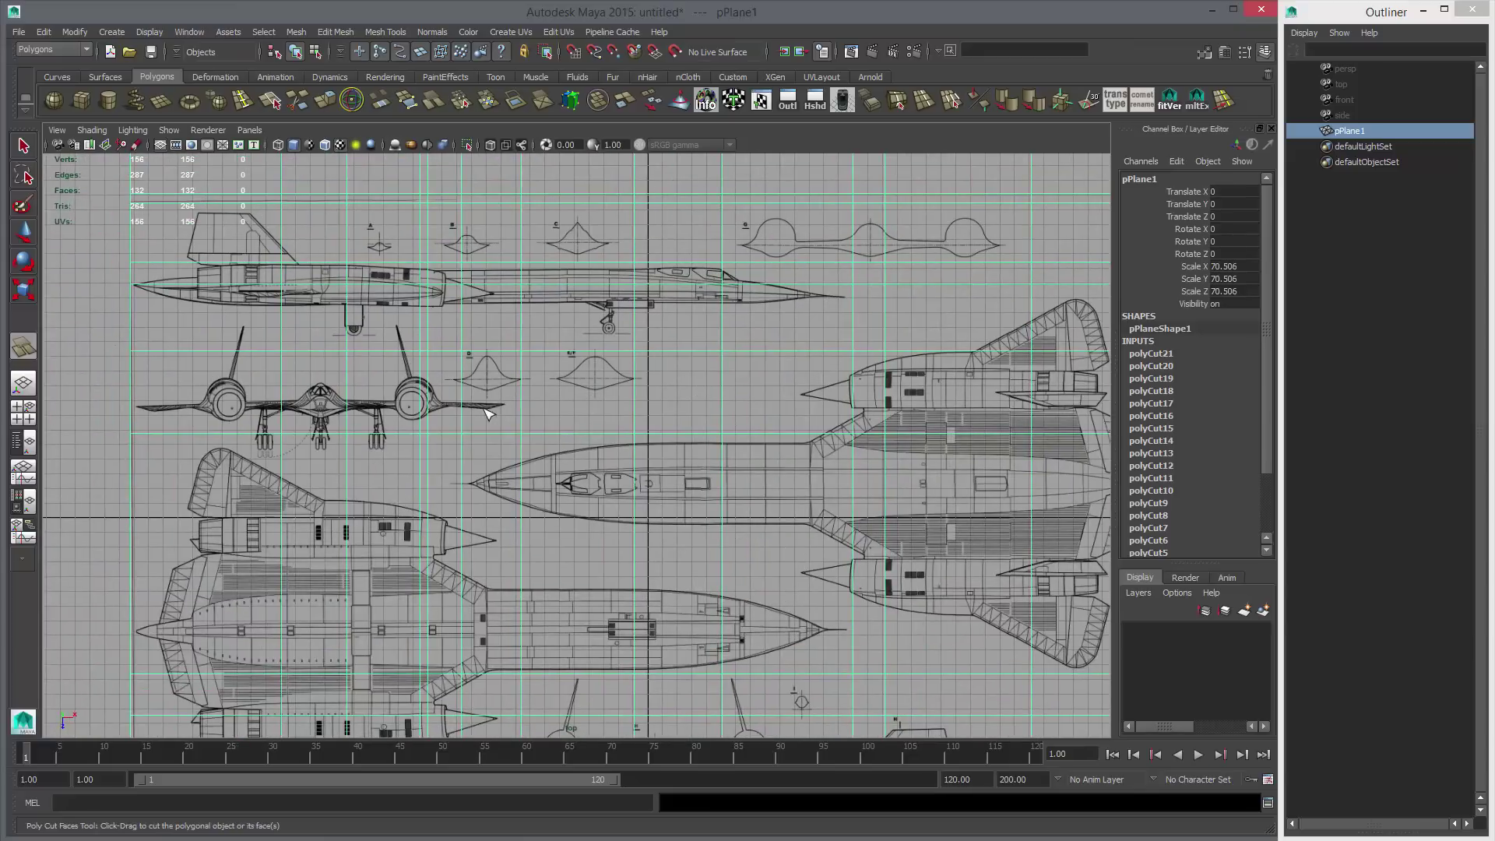
left_click_drag(478, 403, 650, 410, "shift")
left_click_drag(437, 367, 461, 459, "shift")
left_click_drag(545, 376, 546, 413, "shift")
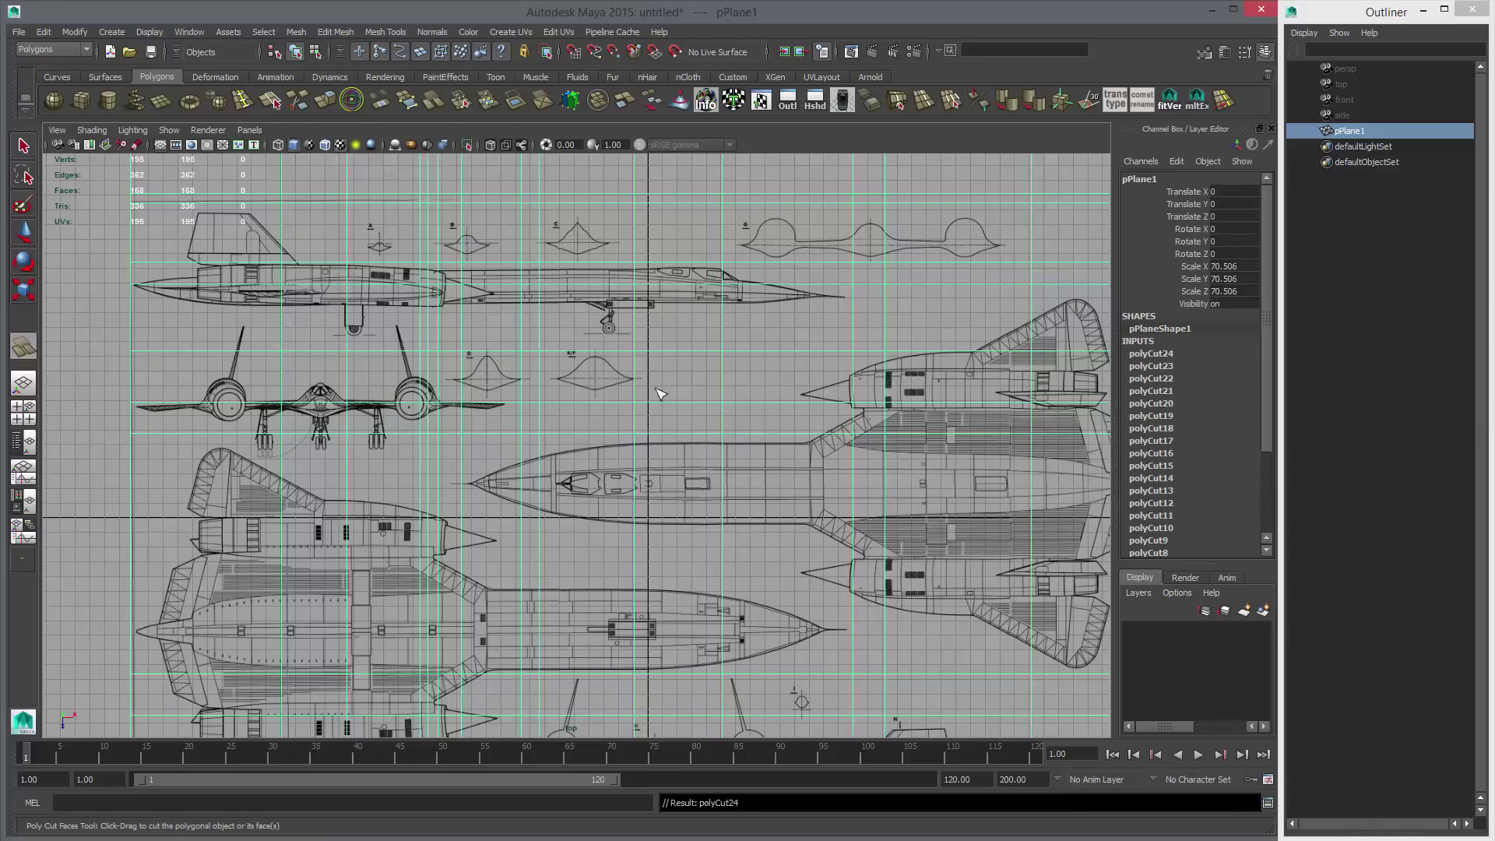
left_click_drag(649, 372, 666, 467, "shift")
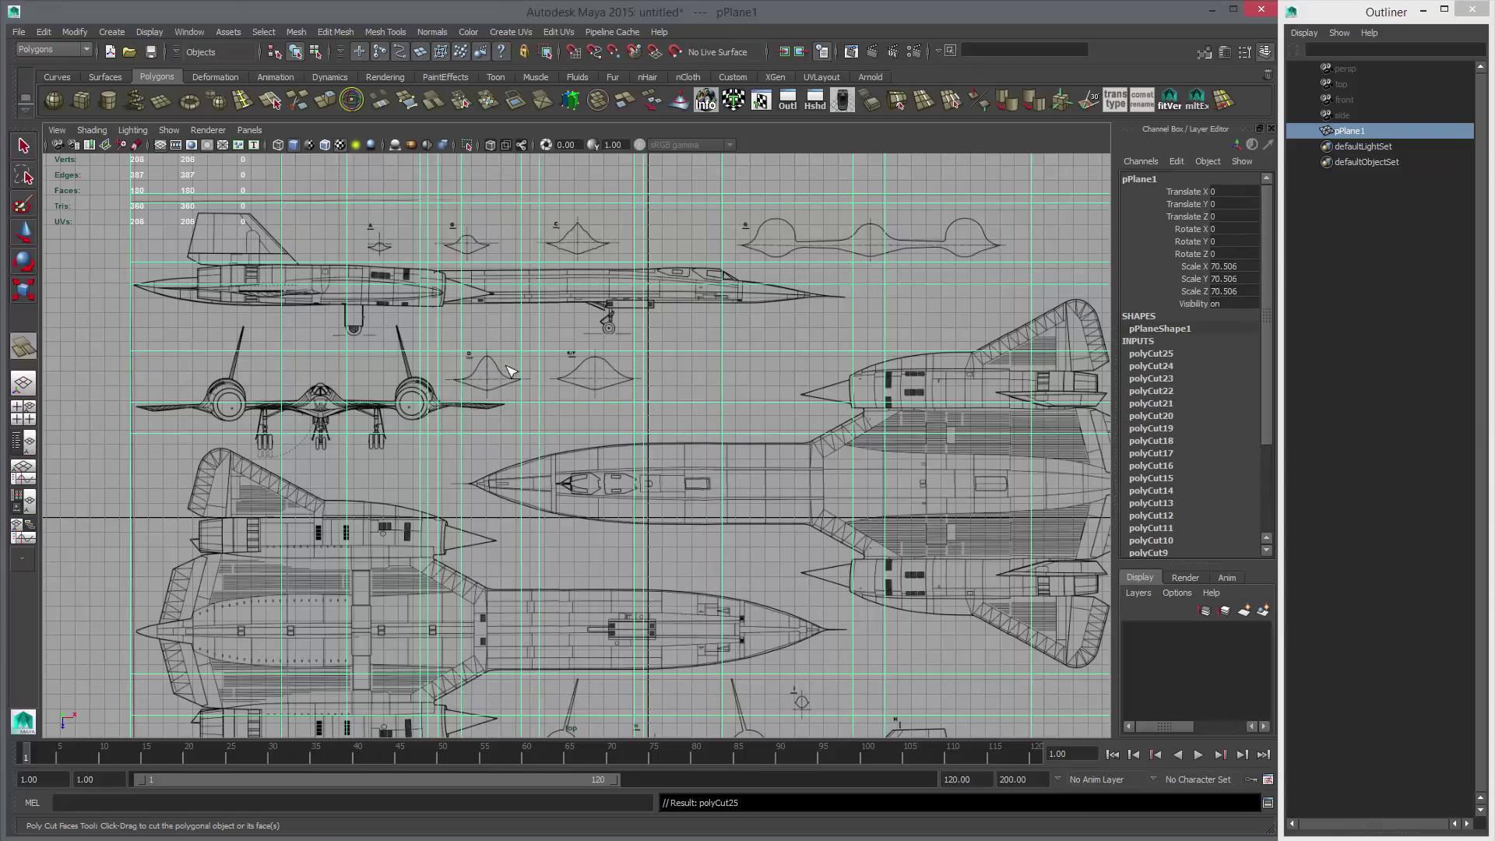
left_click_drag(467, 345, 646, 374, "shift")
Duplicate the cut blueprint plane and move the copy along X to the right of the original.
middle_click_drag(779, 586, 733, 318, "alt")
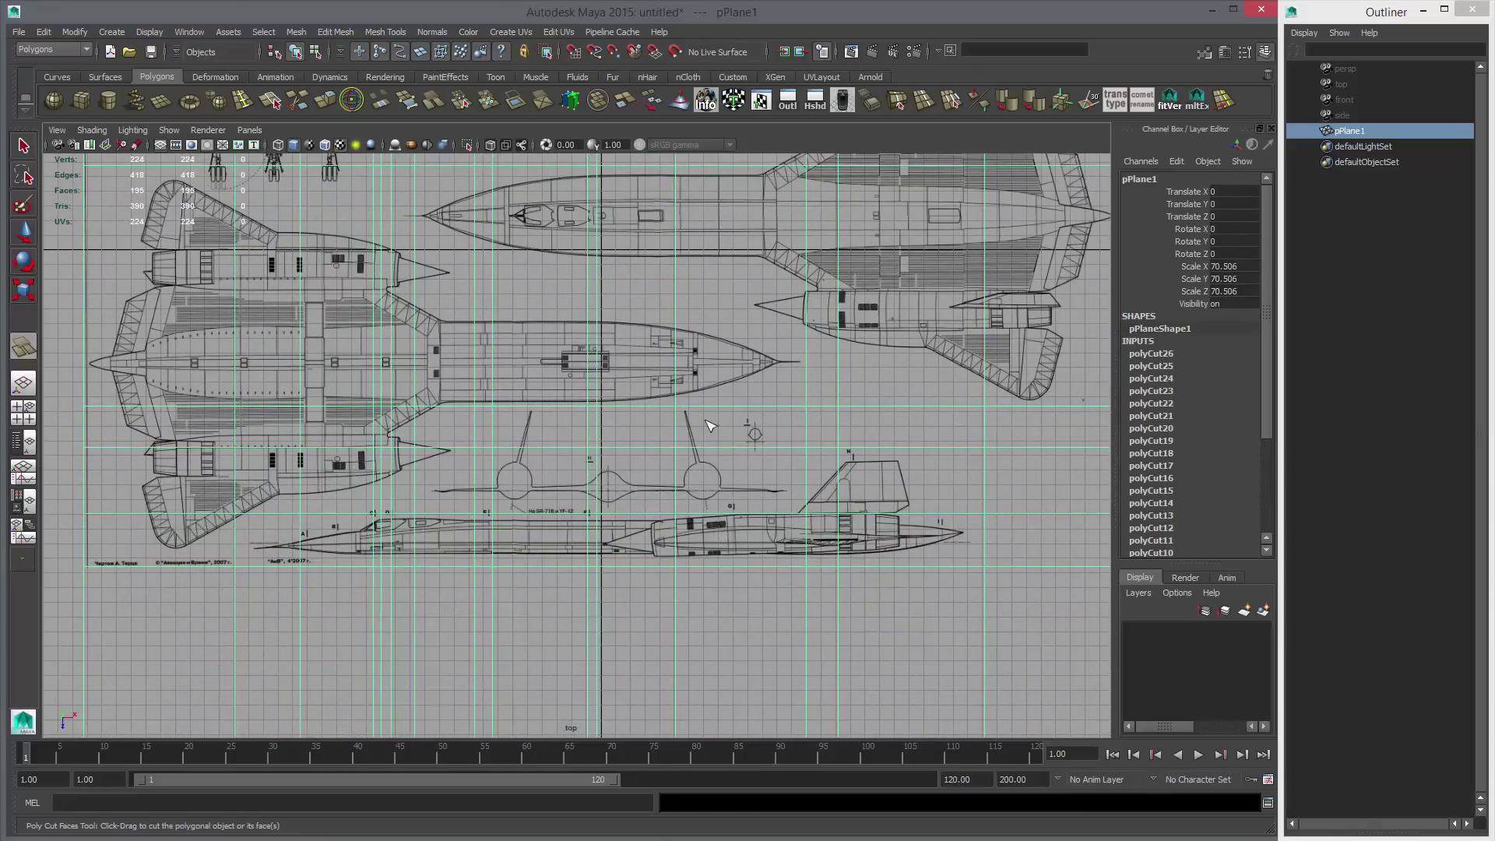
right_click_drag(596, 488, 581, 539, "alt")
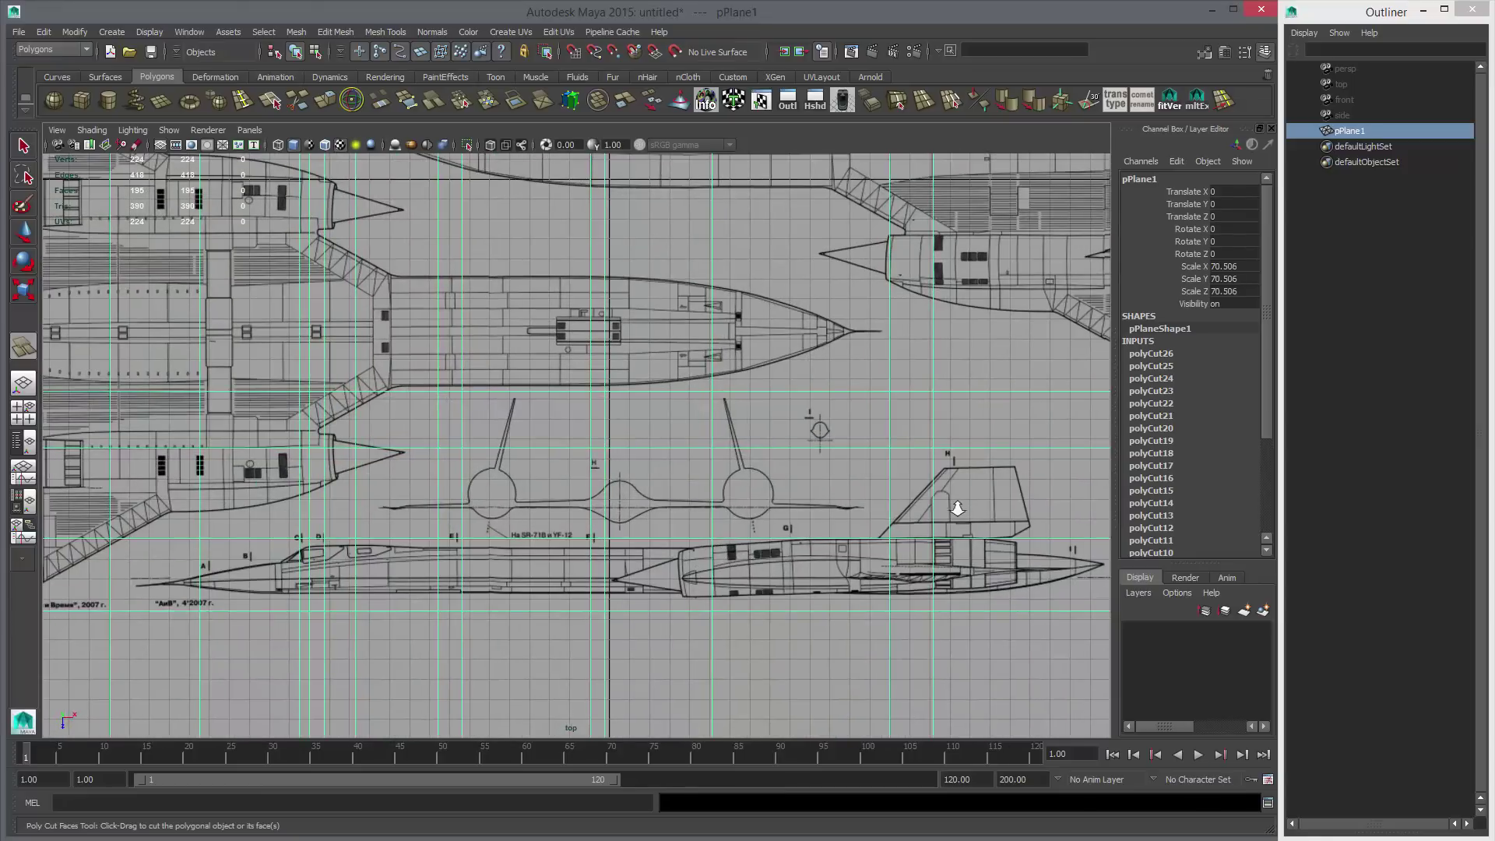
scroll(957, 508, "down", 5)
key("w")
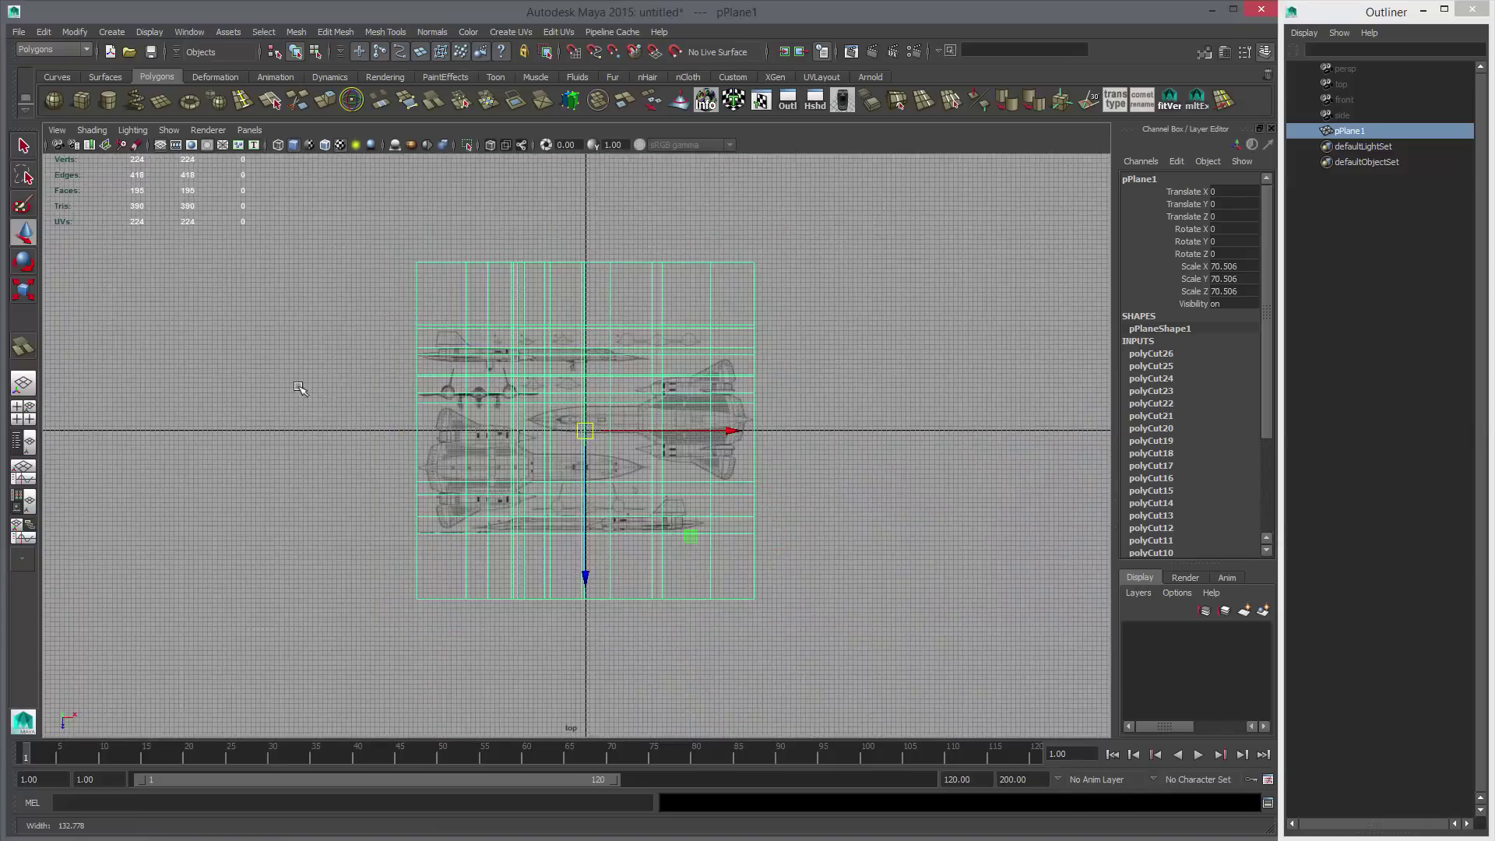
middle_click_drag(598, 399, 416, 412, "alt")
key("ctrl+d")
left_click_drag(551, 444, 1013, 444)
middle_click_drag(612, 421, 687, 331, "alt")
Delete all faces of the copy except those covering the right-hand plan view.
scroll(228, 450, "up", 5)
key("q")
right_click_drag(685, 330, 688, 359)
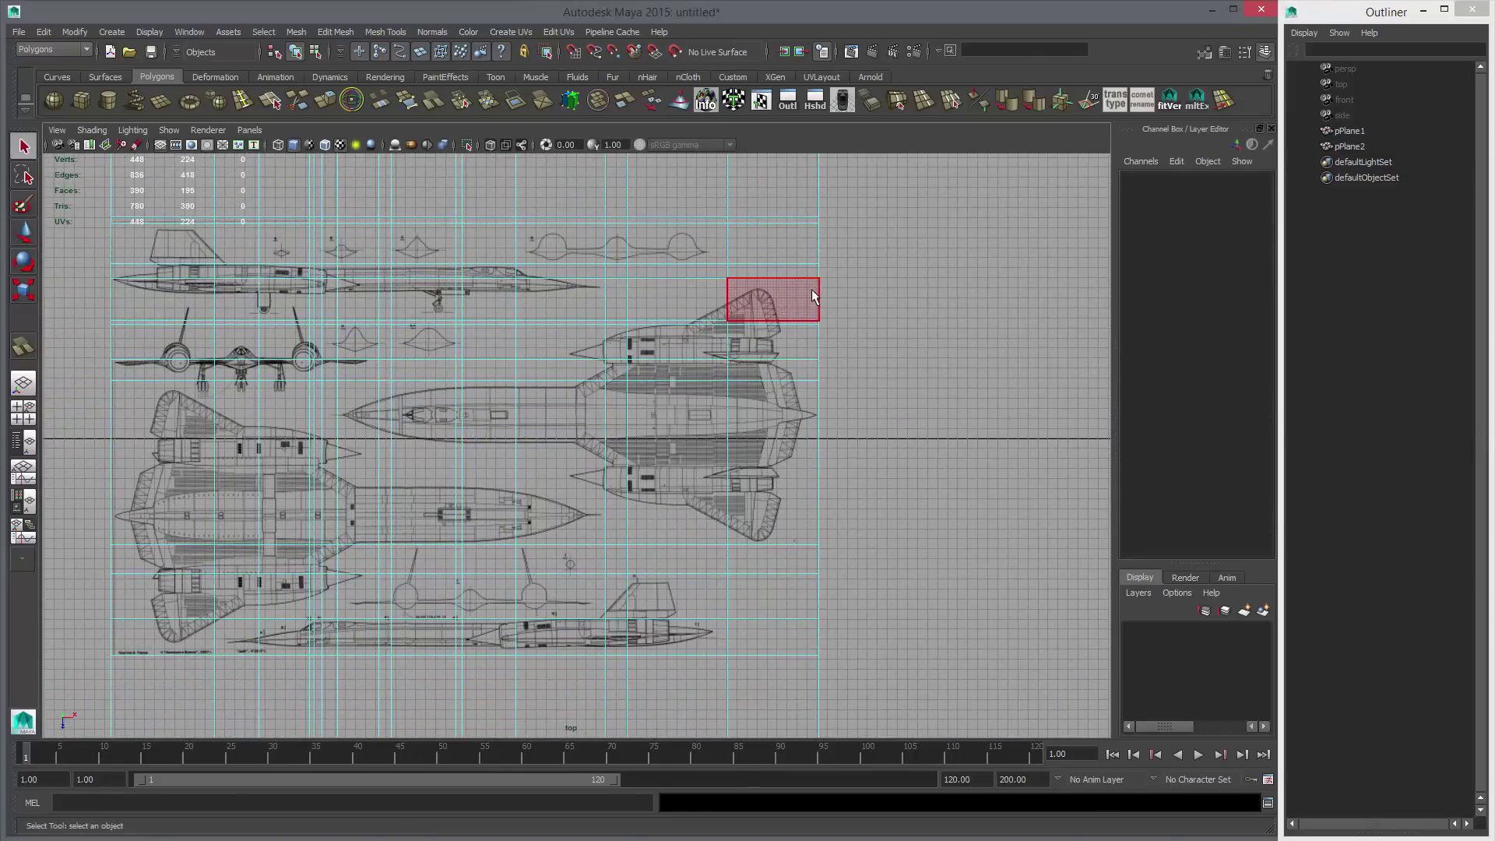
left_click_drag(812, 290, 352, 514)
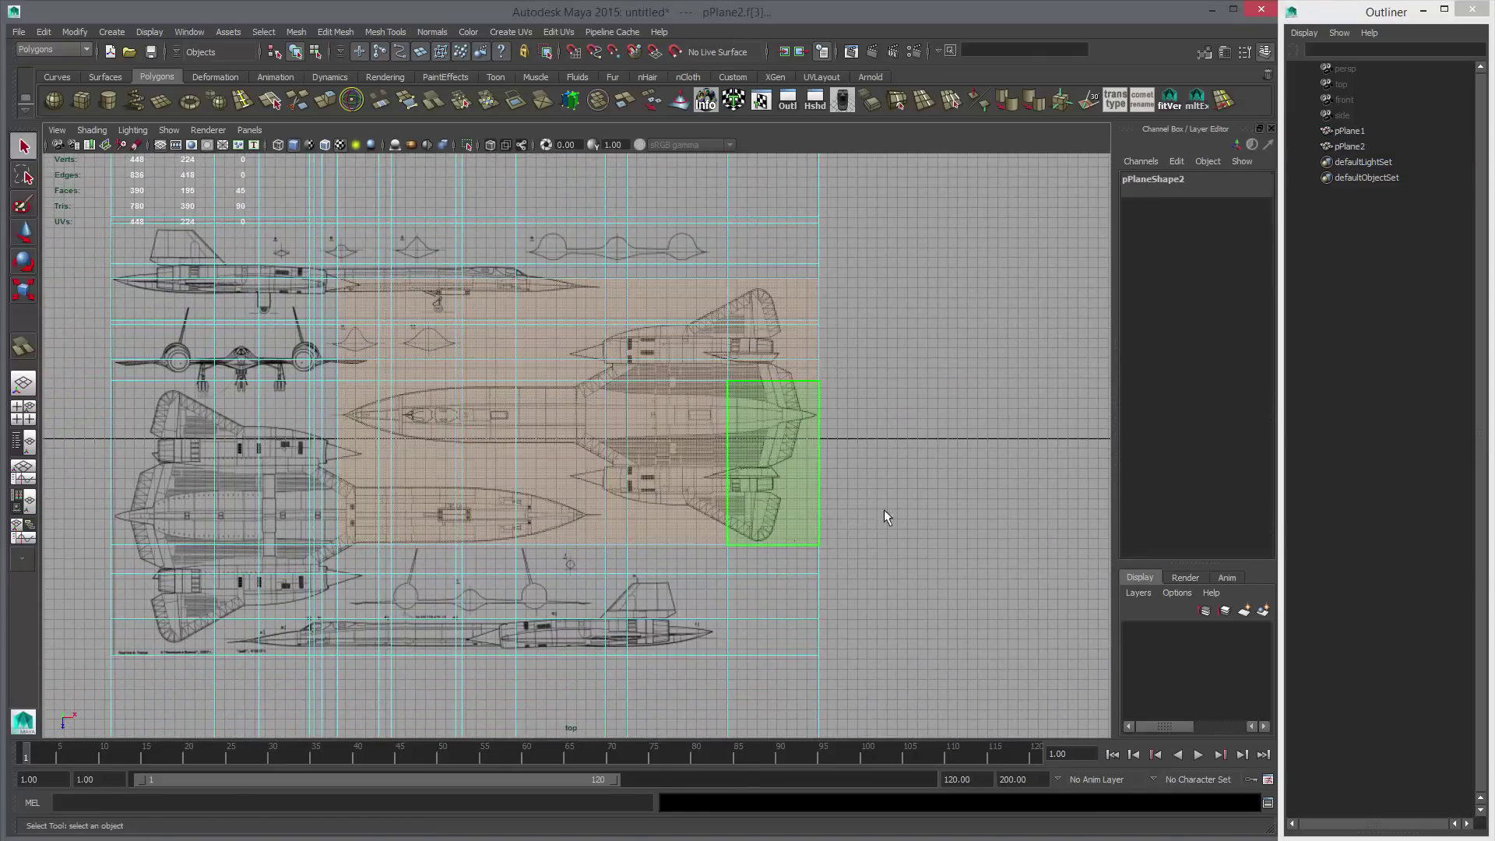
right_click_drag(885, 509, 330, 415, "alt")
left_click_drag(280, 204, 696, 595, "shift")
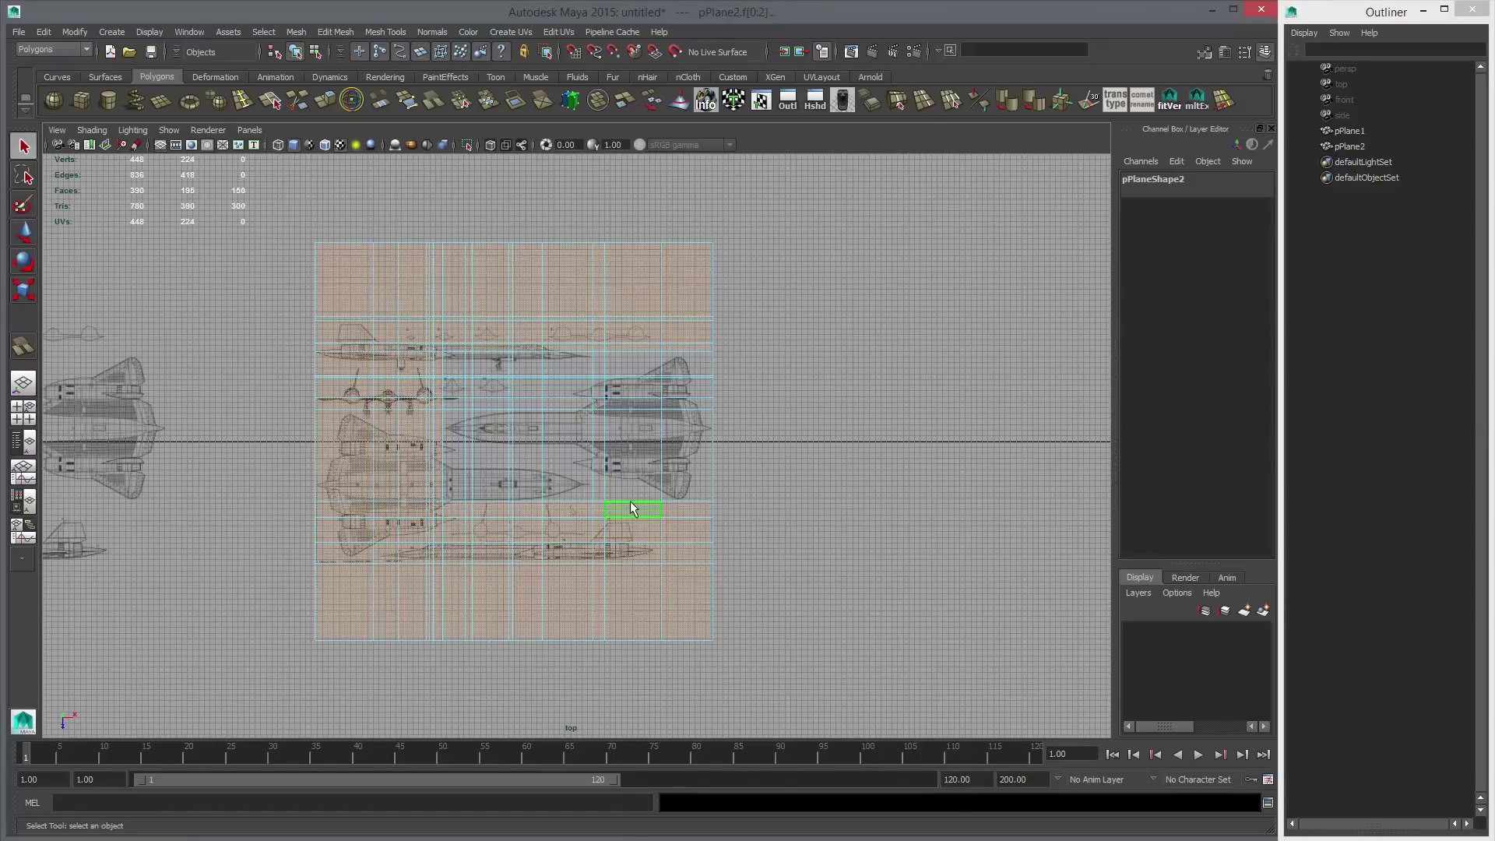
key("Delete")
Duplicate the original plane again and move this copy along X to the right of the trimmed copy.
middle_click_drag(504, 501, 565, 503, "alt")
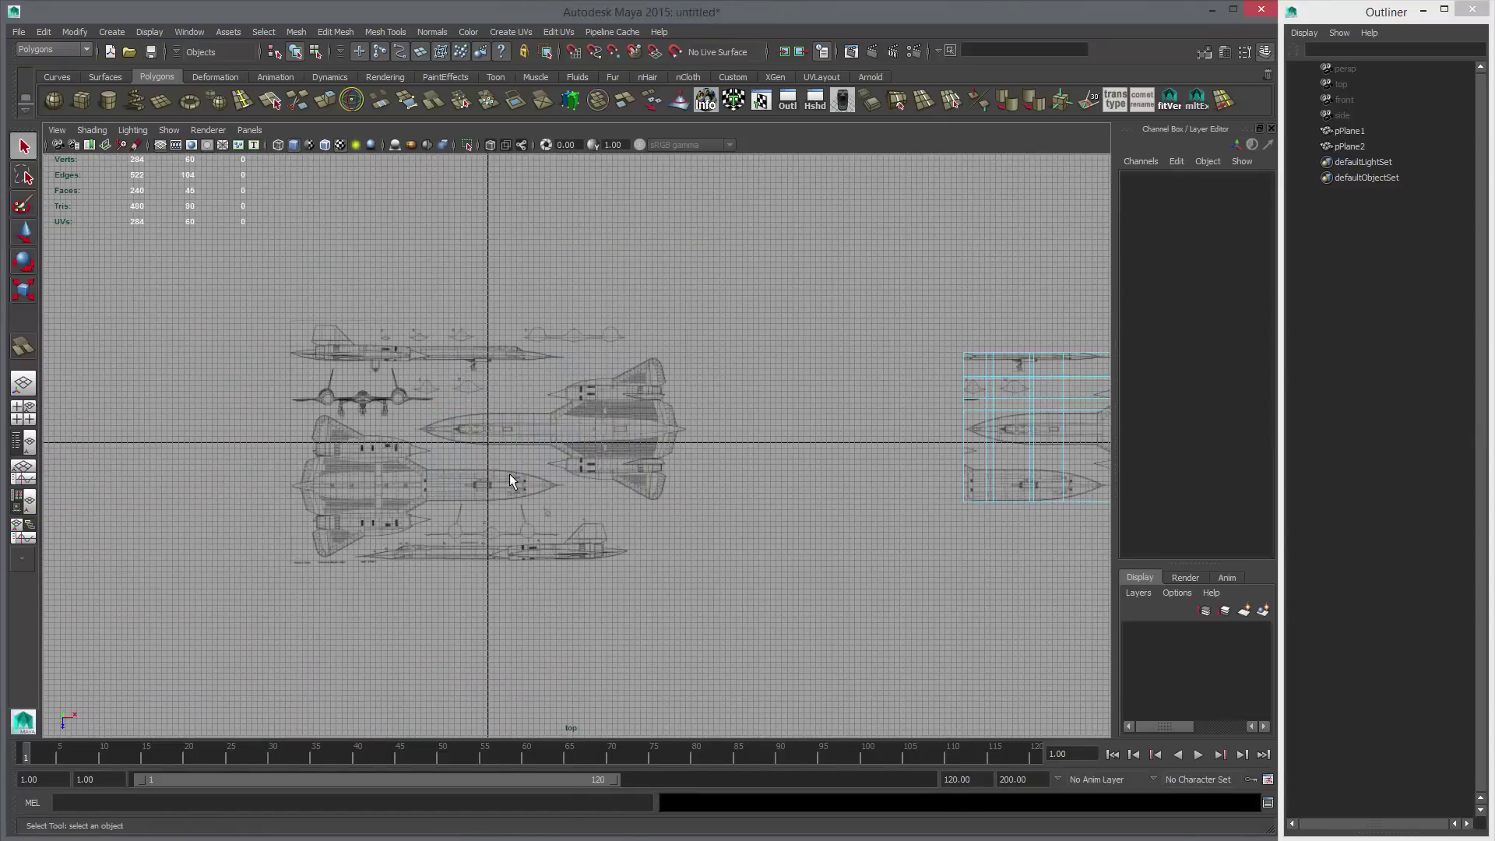
left_click(586, 456)
right_click_drag(833, 493, 537, 474, "alt")
key("ctrl+d")
middle_click_drag(689, 482, 264, 478, "alt")
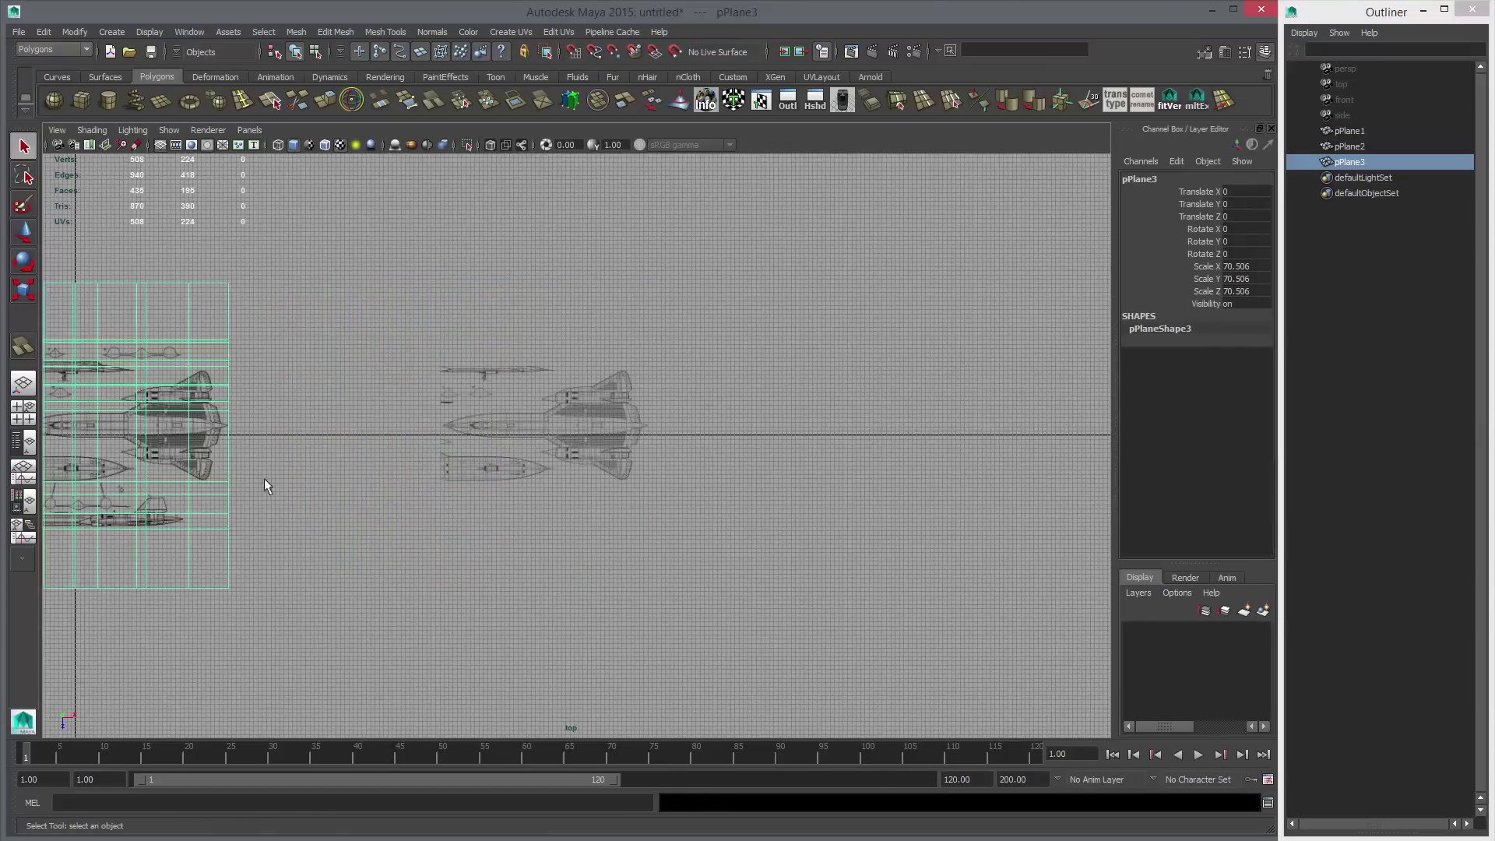
key("w")
left_click_drag(221, 434, 937, 434)
middle_click_drag(934, 483, 630, 484, "alt")
right_click_drag(630, 499, 931, 520, "alt")
middle_click_drag(197, 452, 519, 452)
Delete all faces of the third plane except those covering the left-hand plan view.
right_click_drag(519, 452, 520, 484)
middle_click_drag(526, 411, 359, 393, "alt")
left_click_drag(337, 377, 671, 561)
right_click_drag(690, 562, 316, 385, "alt")
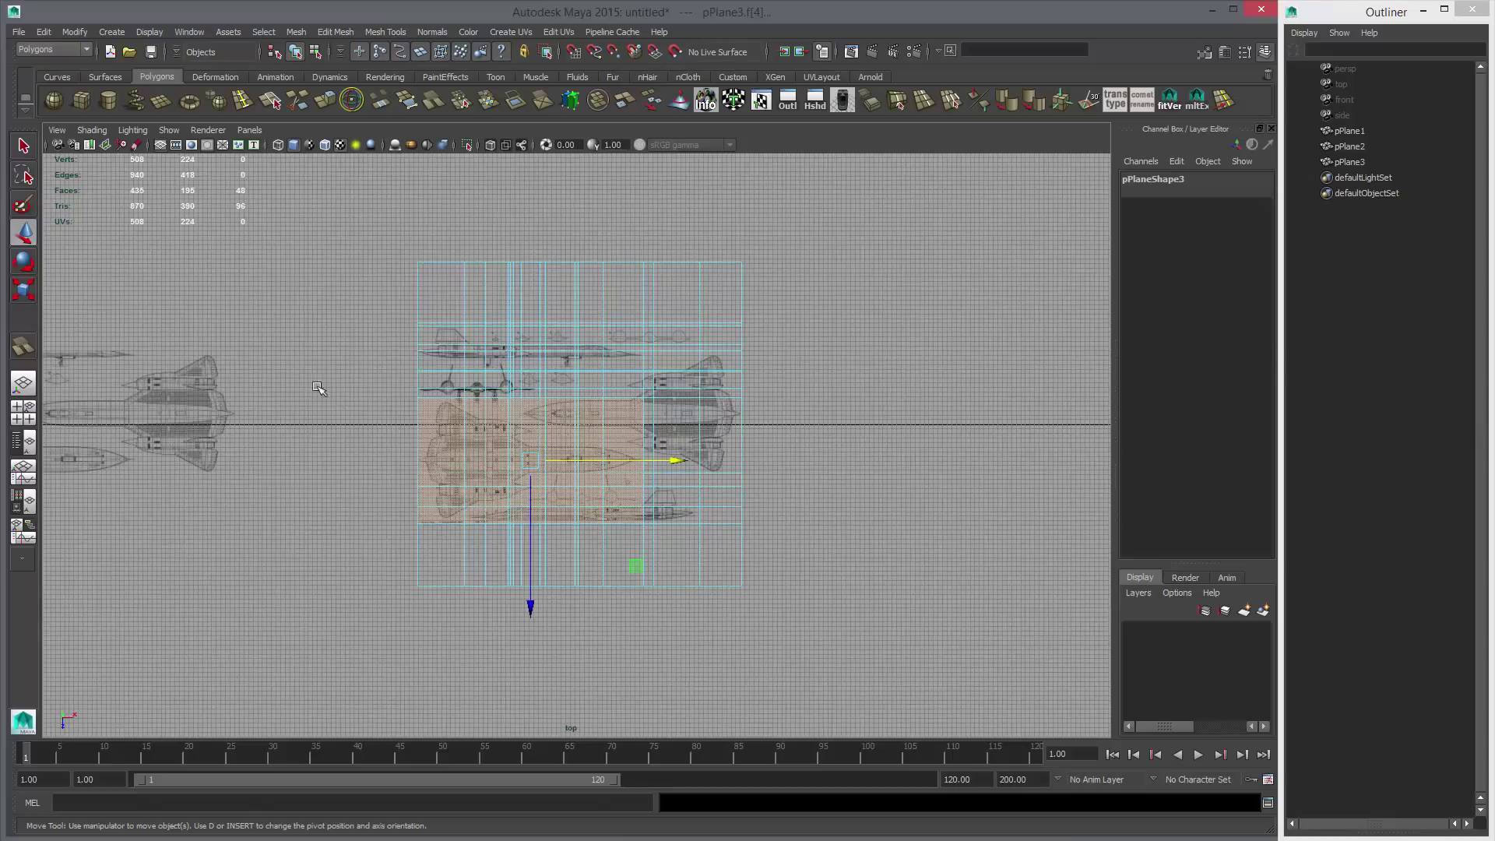
left_click_drag(358, 172, 781, 563, "shift")
key("Delete")
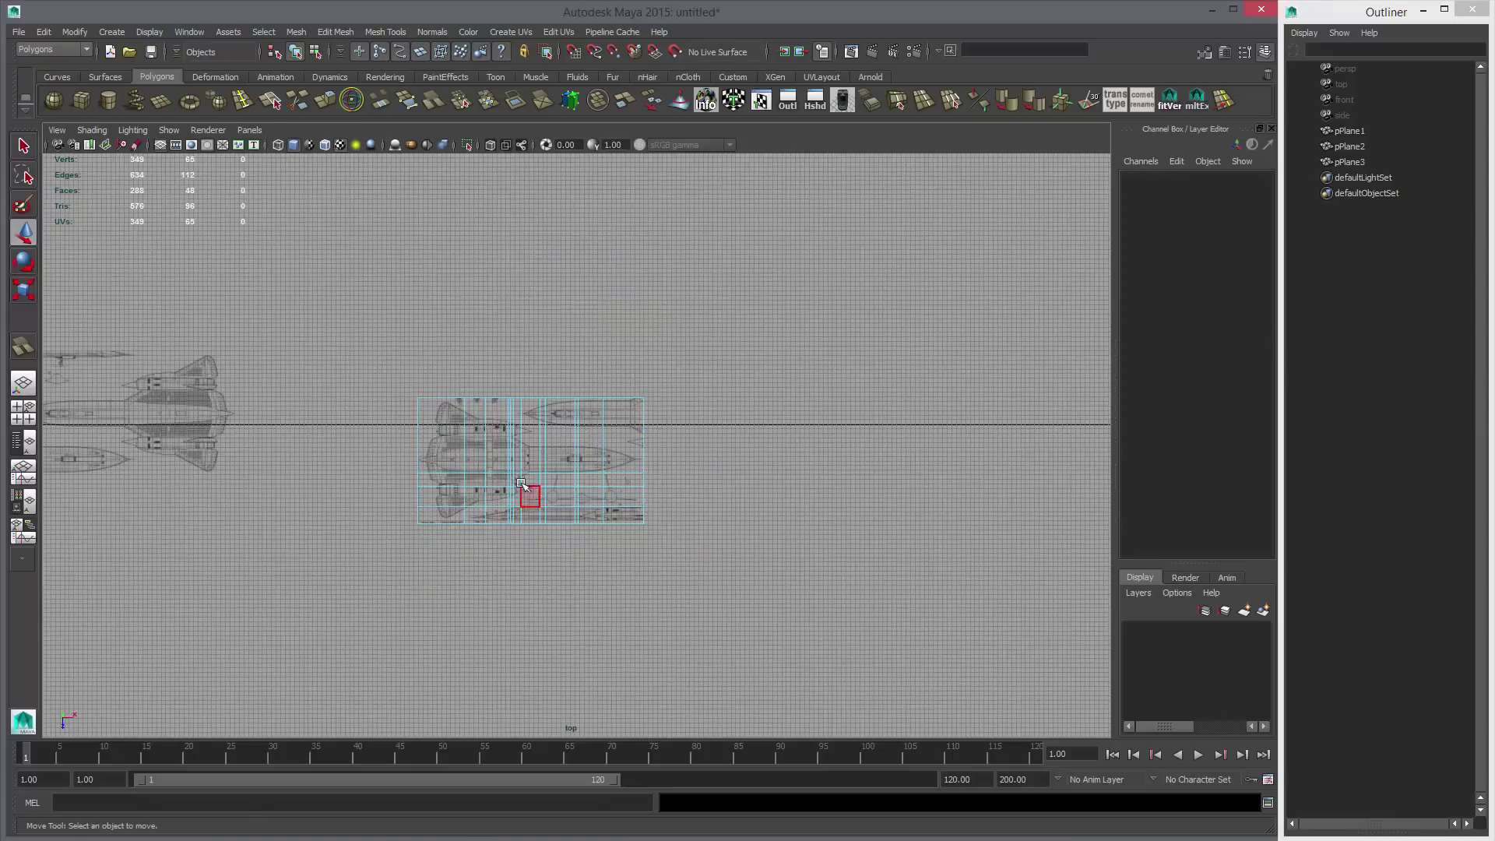
Remove the third plane's interior edges and its leftover border vertices so that a single face remains.
right_click_drag(501, 465, 501, 433)
left_click_drag(438, 409, 629, 498)
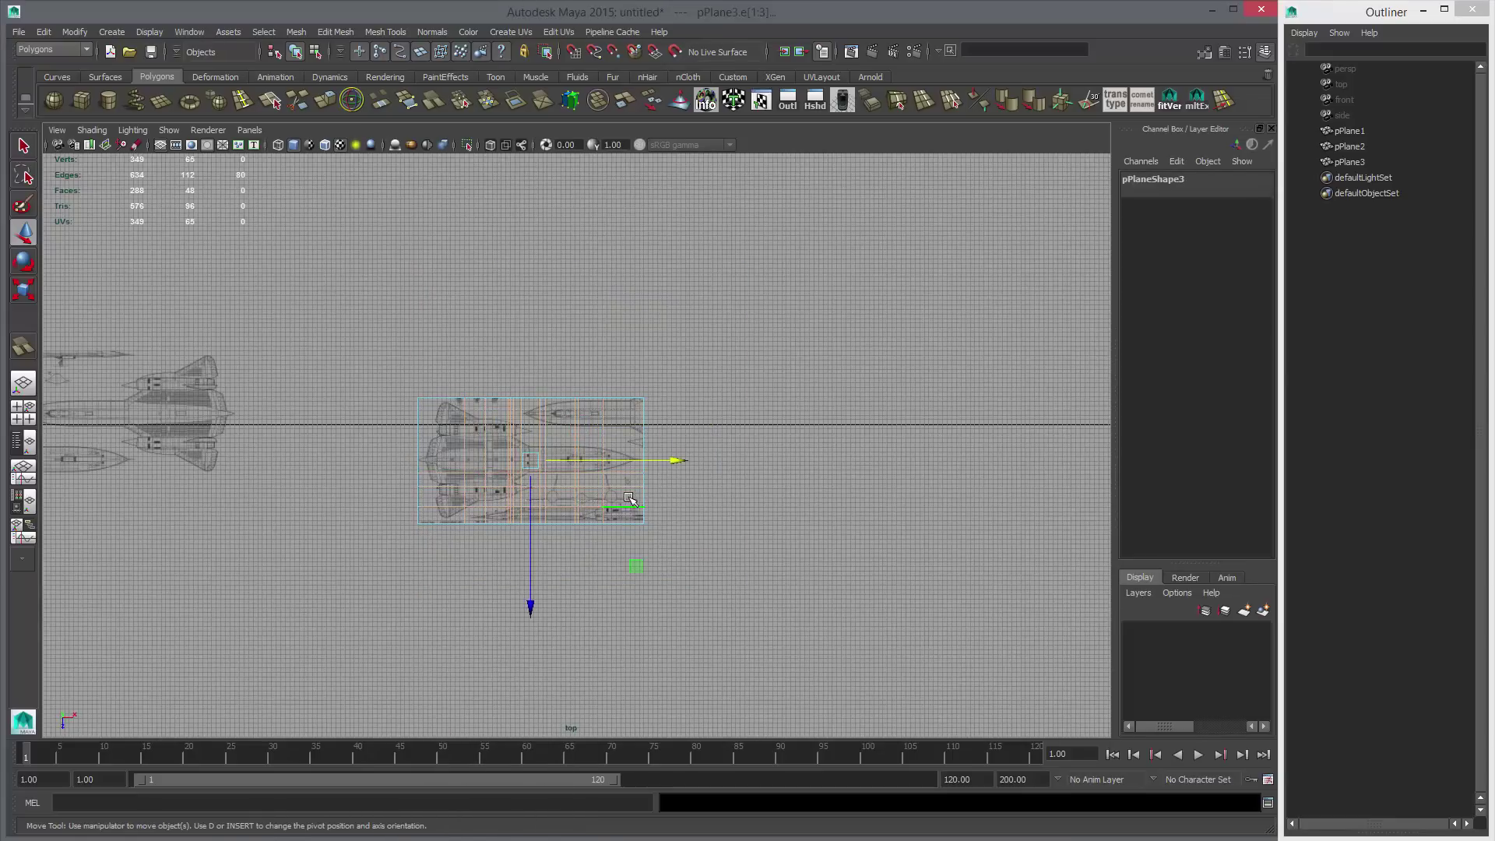
key("Delete")
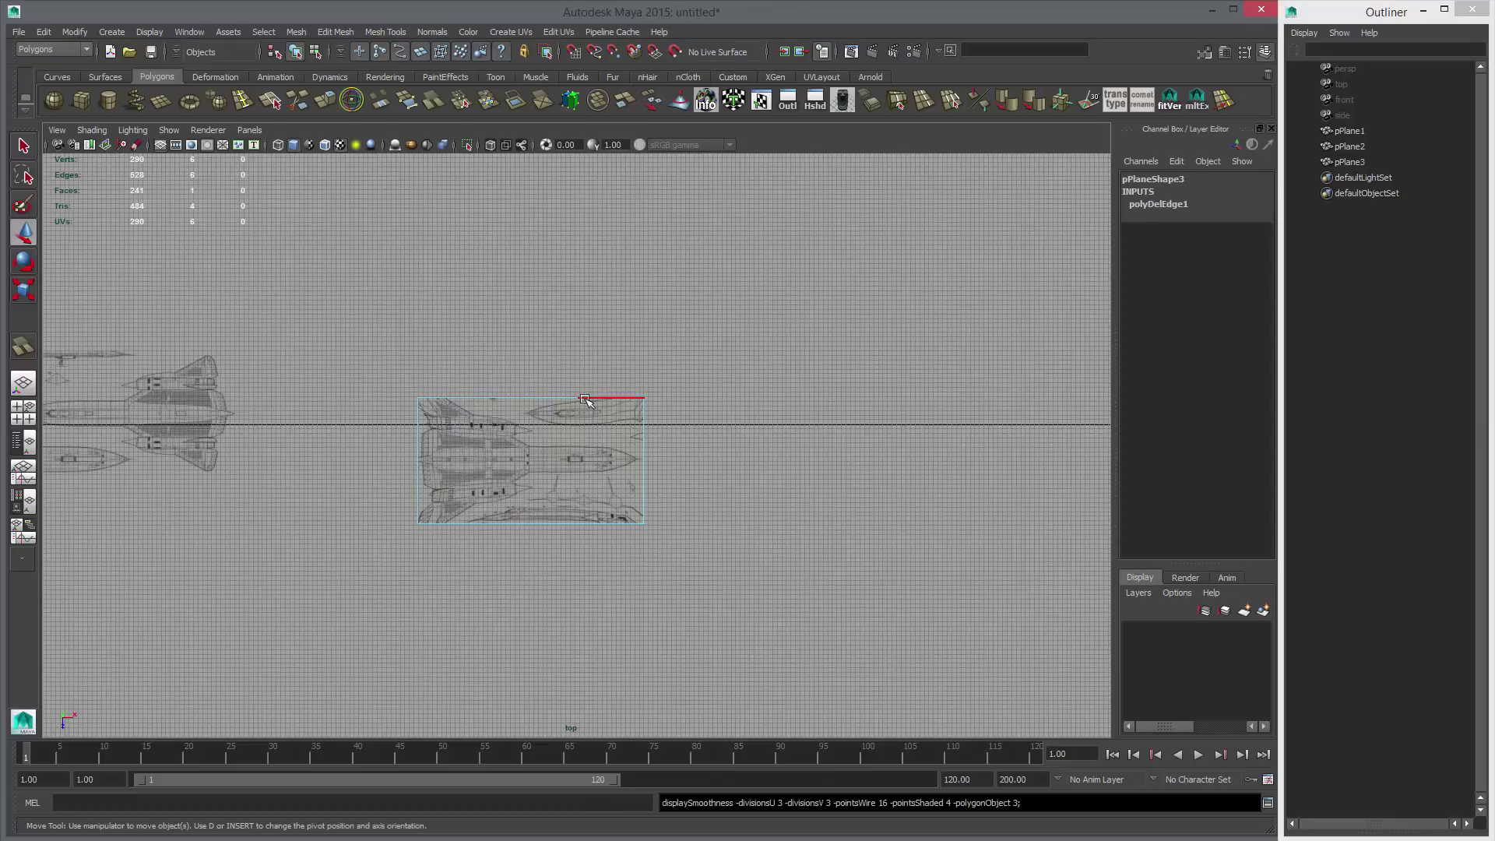
right_click_drag(587, 381, 495, 369)
left_click_drag(531, 366, 600, 554)
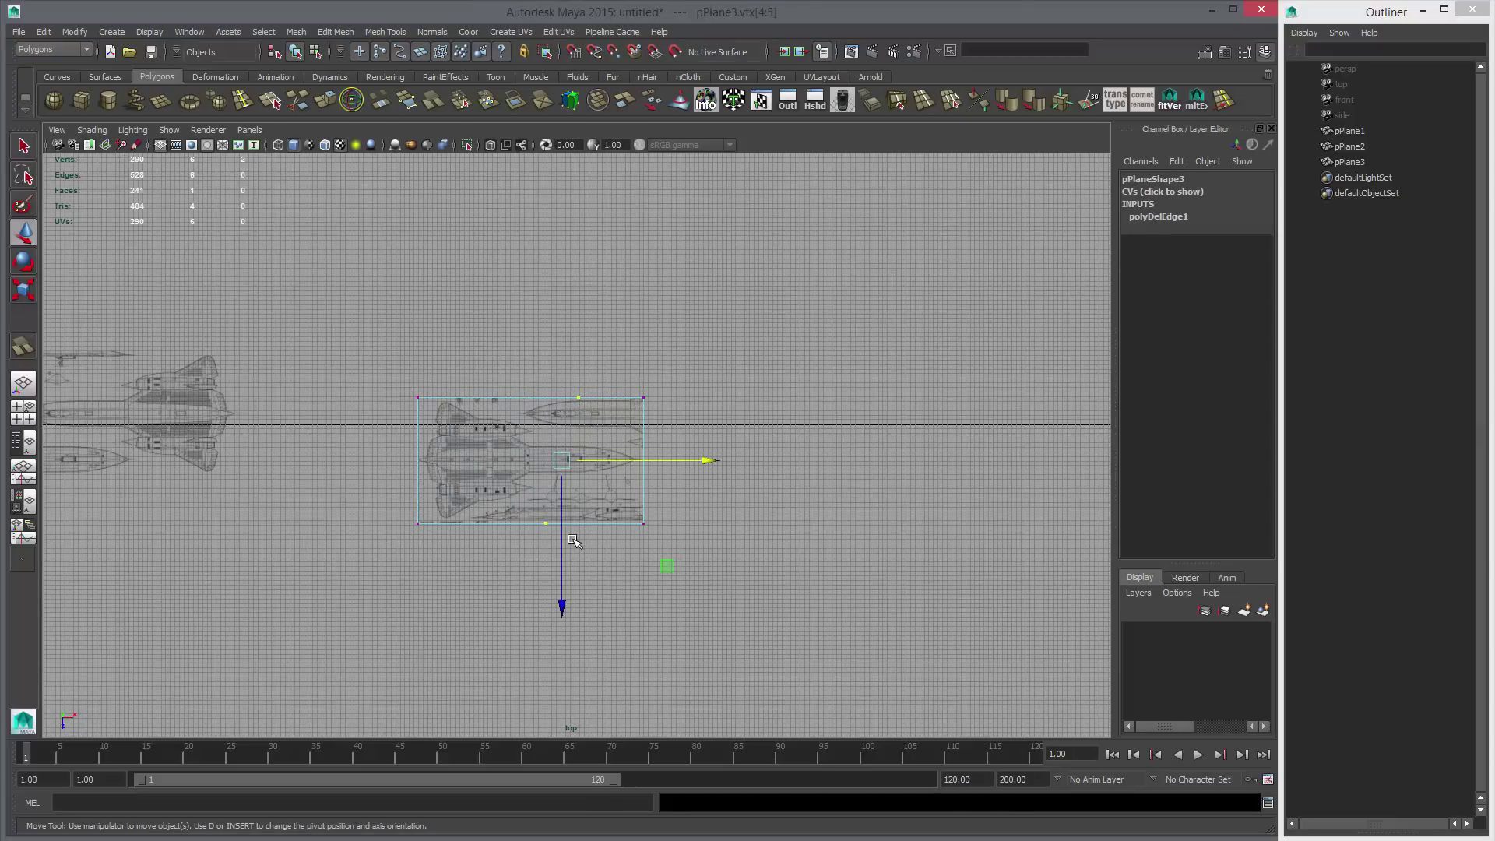
key("Delete")
Remove the interior edges and leftover border vertices from the second plane with the right-hand plan view.
middle_click_drag(313, 510, 802, 527, "alt")
scroll(802, 527, "up", 4)
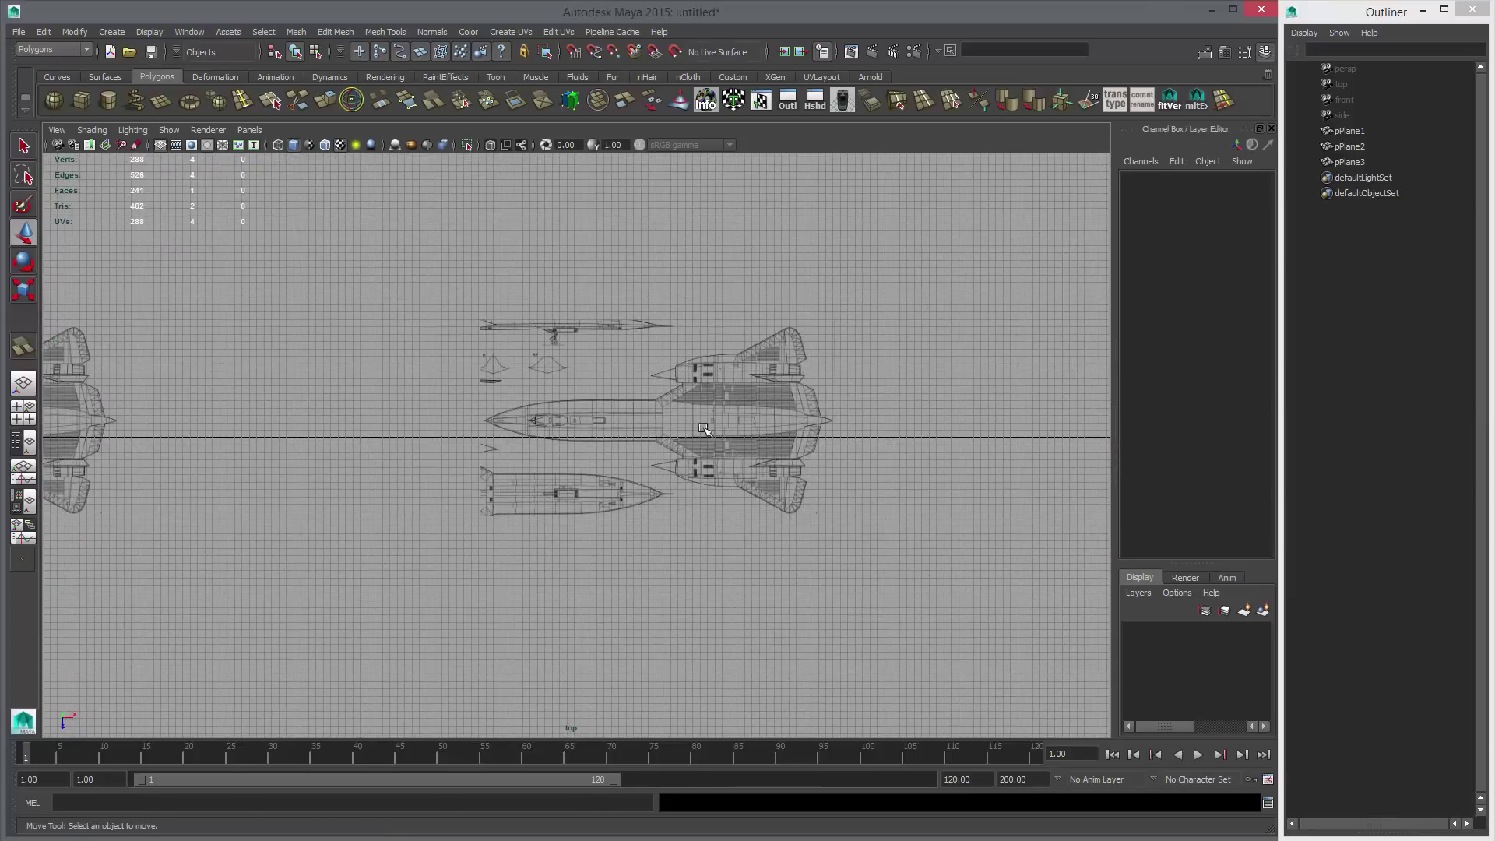
left_click(720, 380)
middle_click_drag(721, 379, 577, 450, "alt")
right_click_drag(528, 416, 478, 400)
key("q")
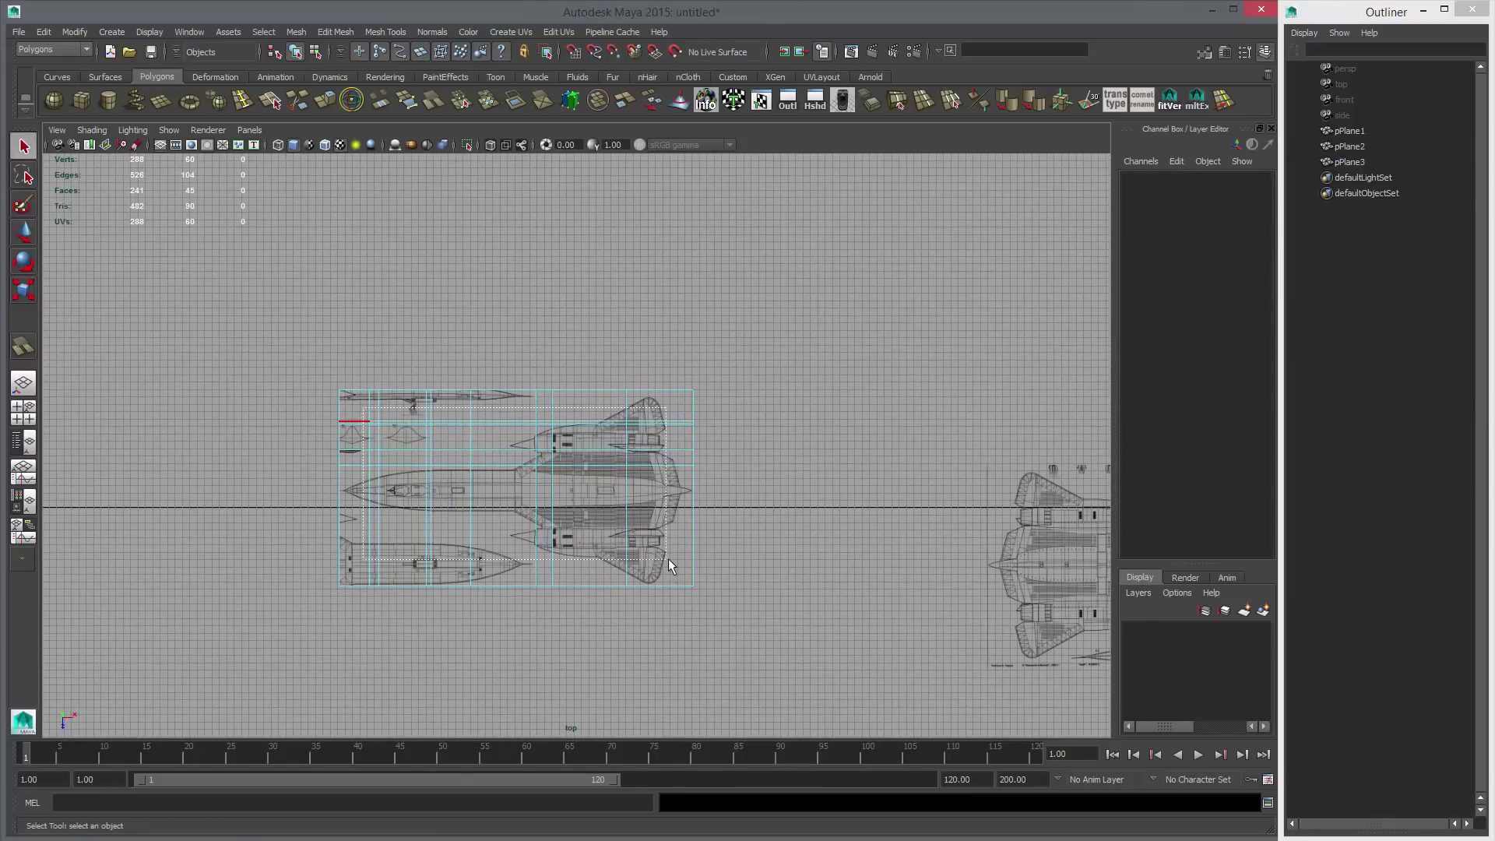
left_click_drag(667, 558, 665, 555)
key("Delete")
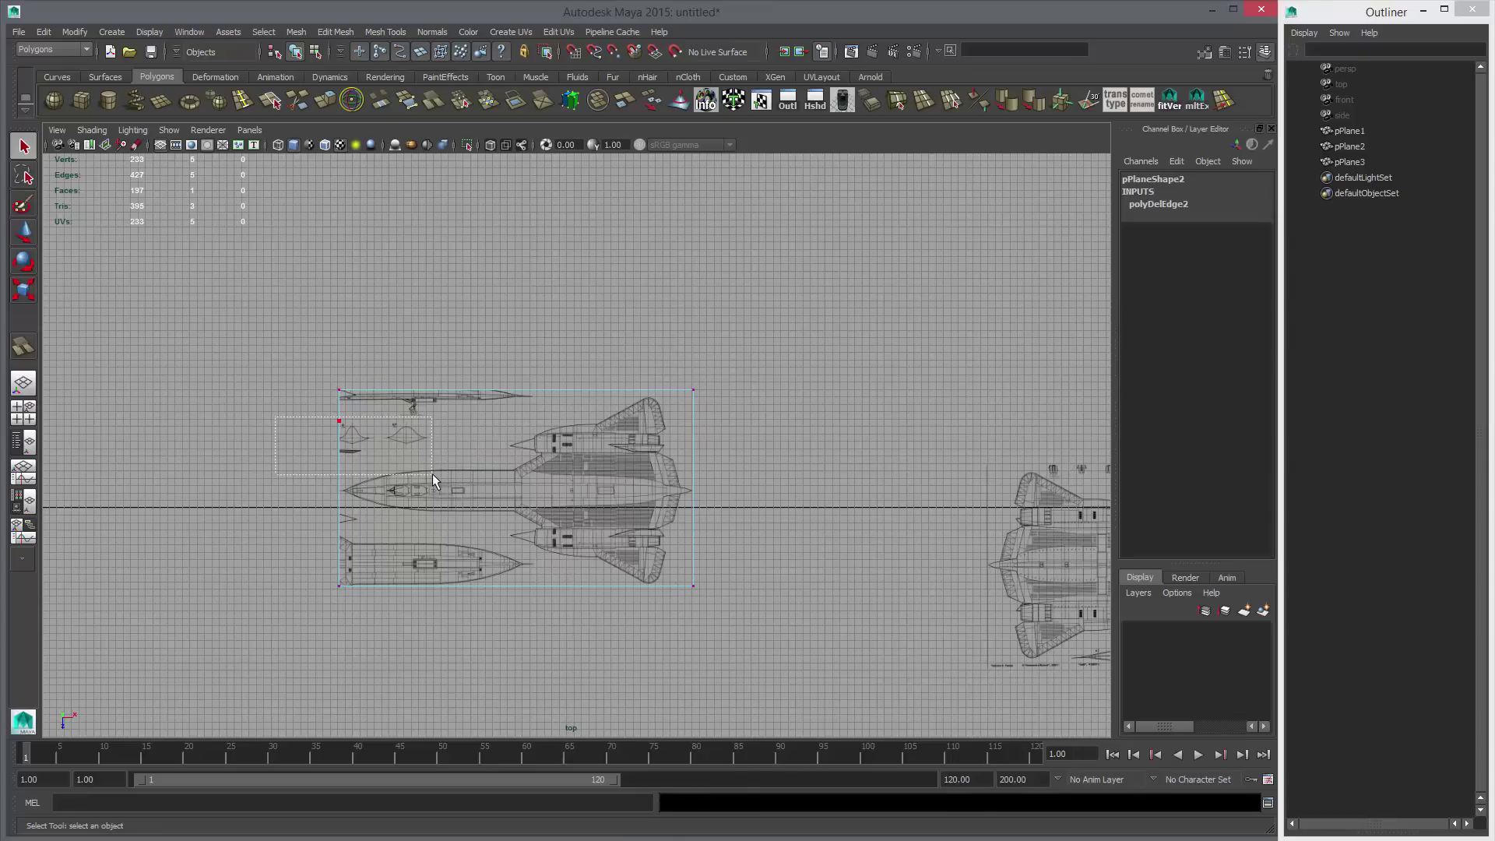
left_click_drag(433, 474, 476, 473)
key("Delete")
Move the third plane, with the left-hand plan view, to just below the second plane.
right_click_drag(507, 474, 549, 459)
scroll(730, 531, "down", 3)
key("w")
left_click(937, 537)
middle_click_drag(928, 554, 1014, 491, "alt")
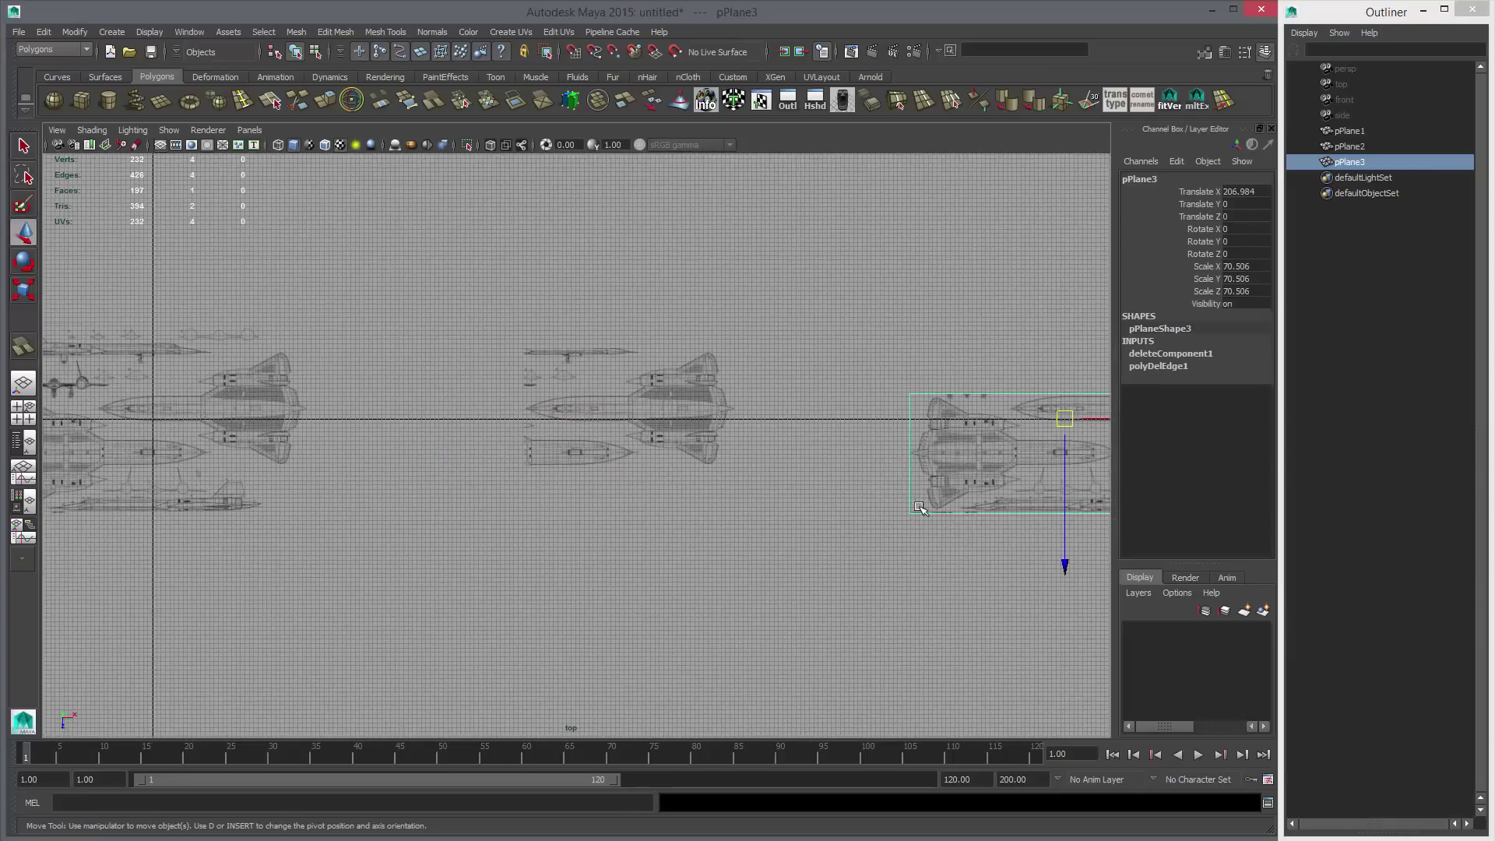
middle_click_drag(923, 504, 522, 599)
middle_click_drag(541, 566, 812, 502, "alt")
middle_click_drag(811, 502, 877, 530)
Duplicate the original cut plane and place the copy on its left side.
left_click(636, 506)
middle_click_drag(574, 474, 701, 510, "alt")
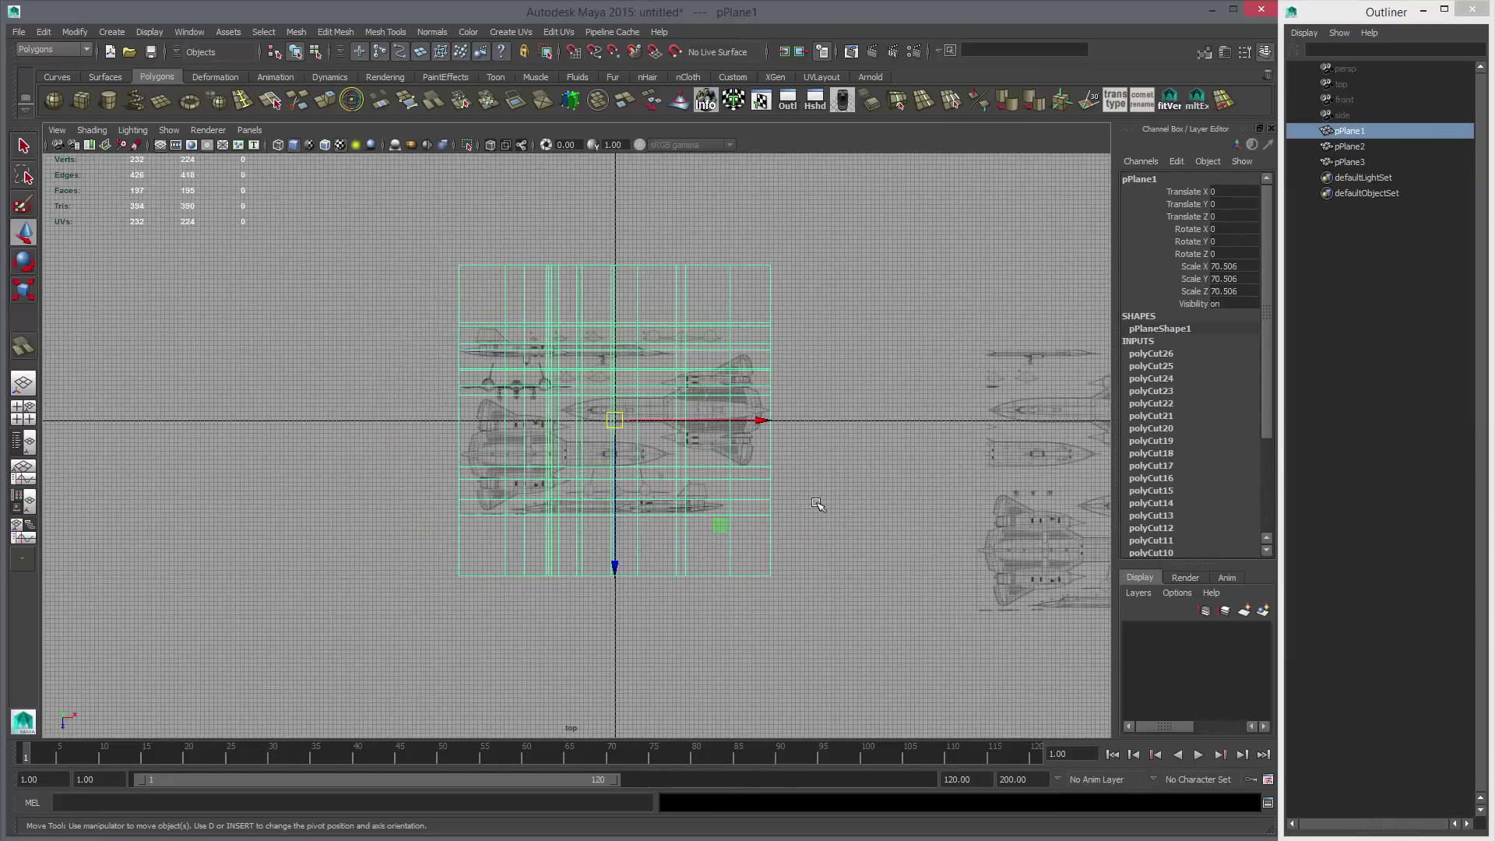
key("ctrl+d")
middle_click_drag(817, 504, 441, 526)
scroll(583, 615, "up", 3)
middle_click_drag(584, 616, 1036, 613, "alt")
Cut the new copy horizontally just below the front view's landing gear and just above its tail fins.
key("q")
scroll(459, 455, "up", 5)
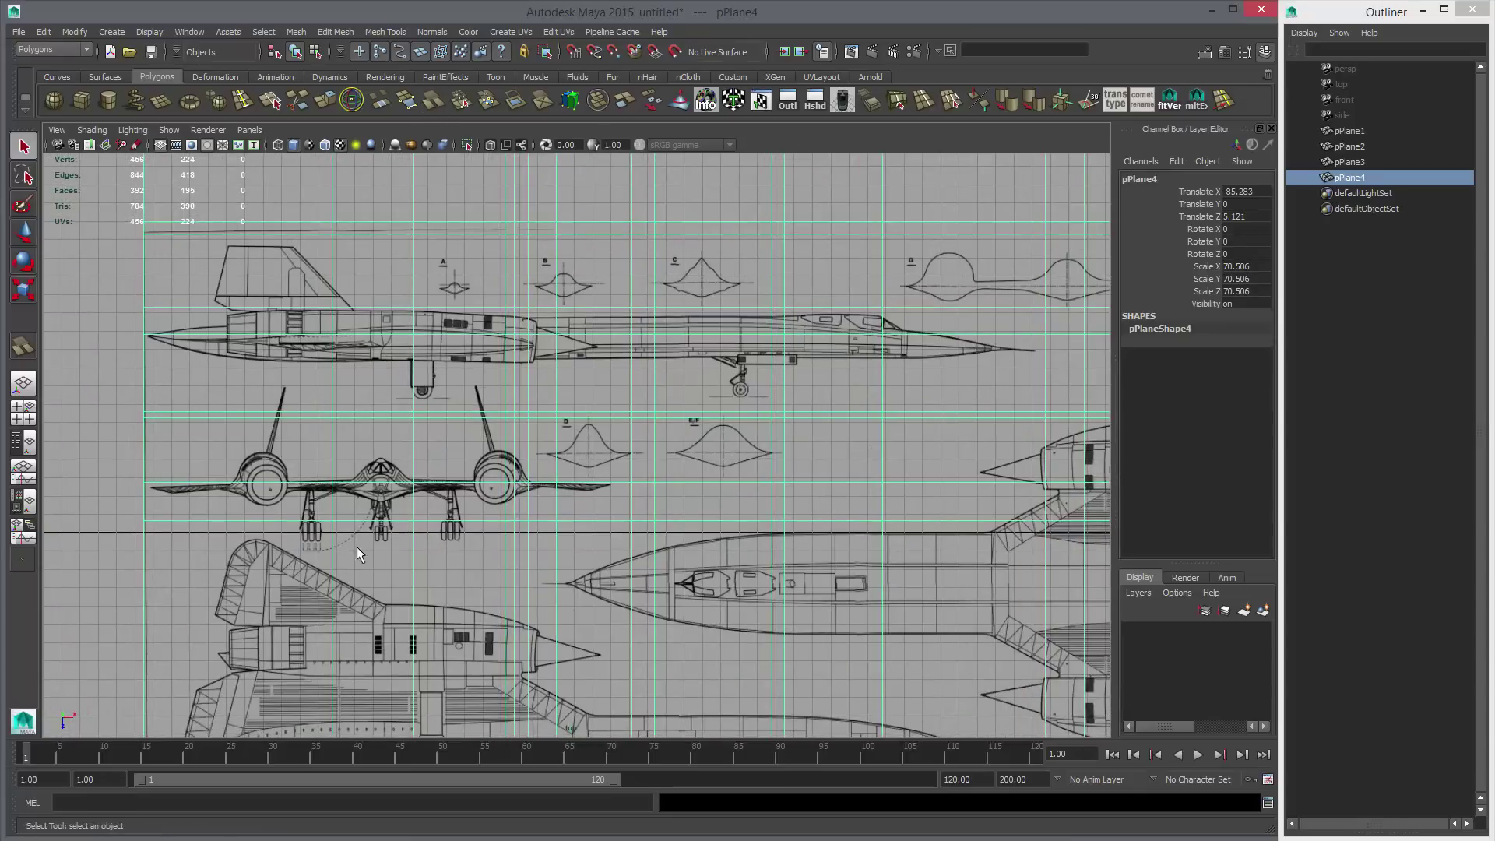
key("y")
left_click_drag(308, 545, 471, 569, "shift")
key("w")
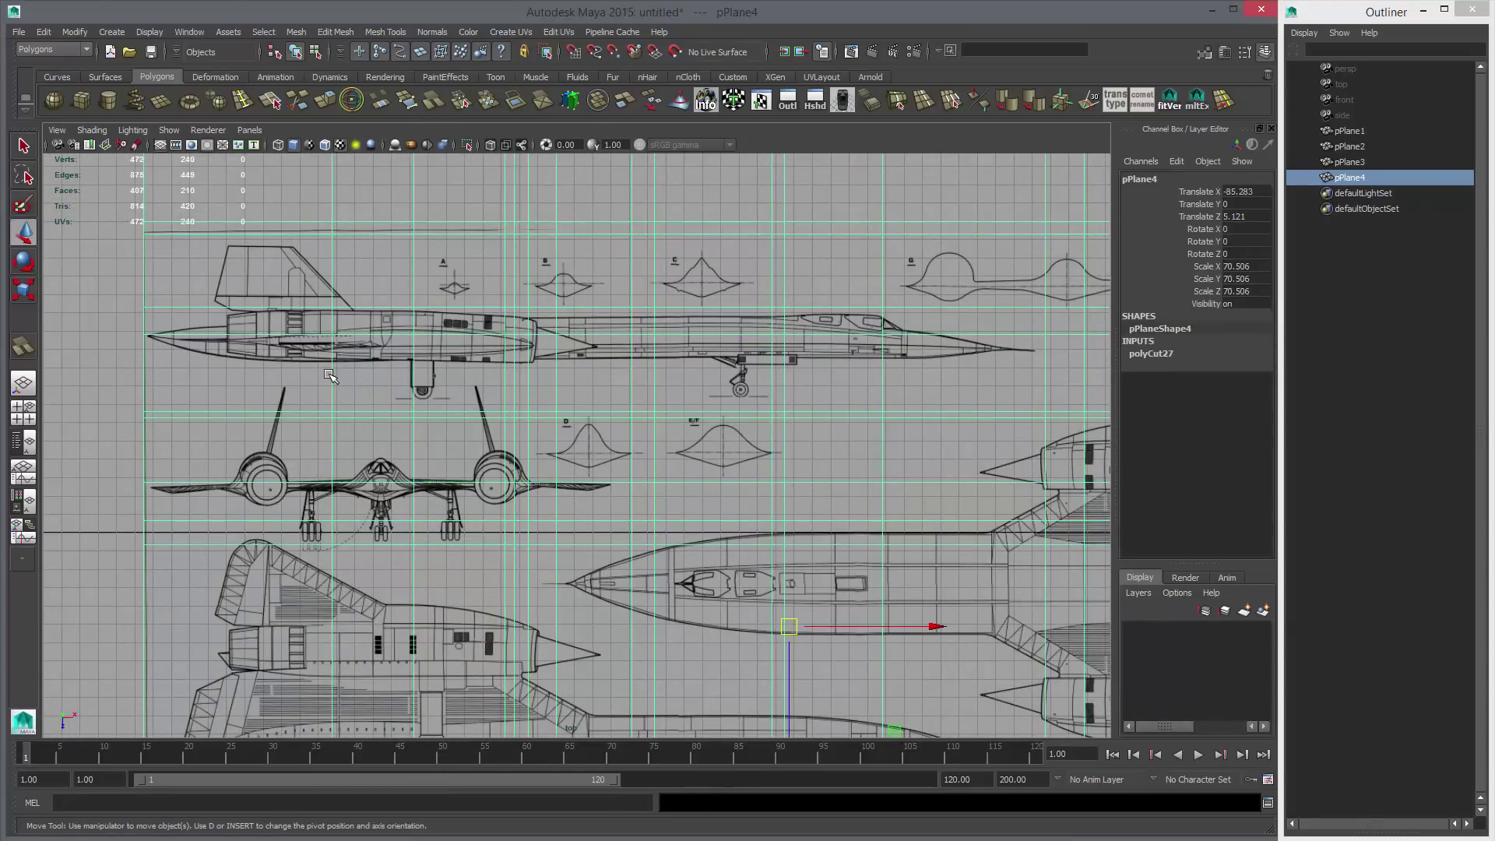
key("y")
left_click_drag(289, 376, 648, 382, "shift")
key("w")
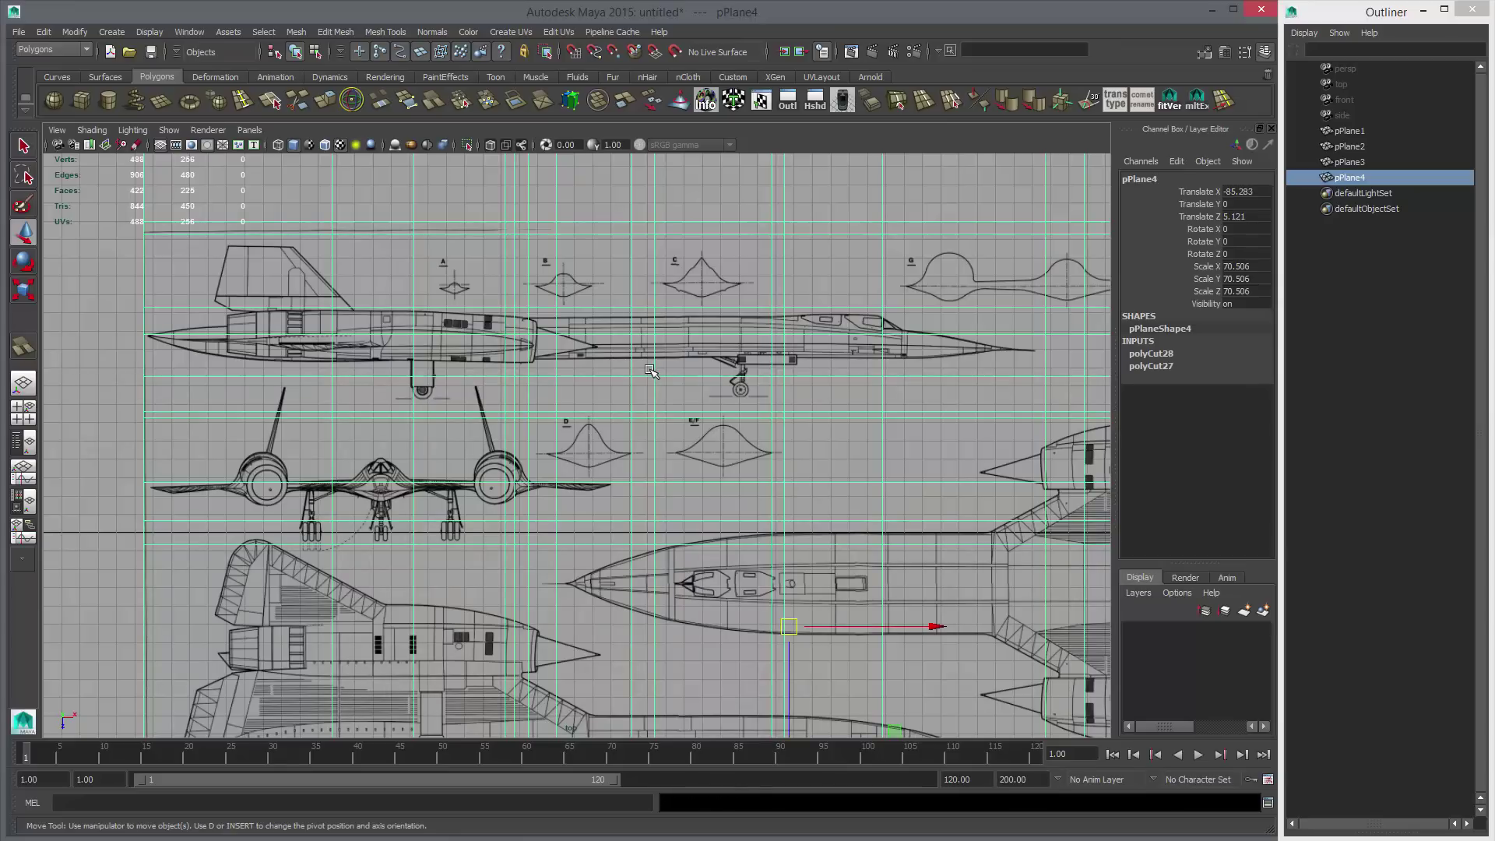
Delete all faces of the fourth plane except those covering the upper front view.
right_click_drag(649, 383, 648, 436)
mouse_move(156, 396)
left_mouse_down()
mouse_move(379, 508)
mouse_move(598, 528)
left_mouse_up()
right_click_drag(488, 482, 241, 411, "alt")
right_click_drag(983, 447, 357, 304, "alt")
left_click_drag(357, 303, 830, 666, "shift")
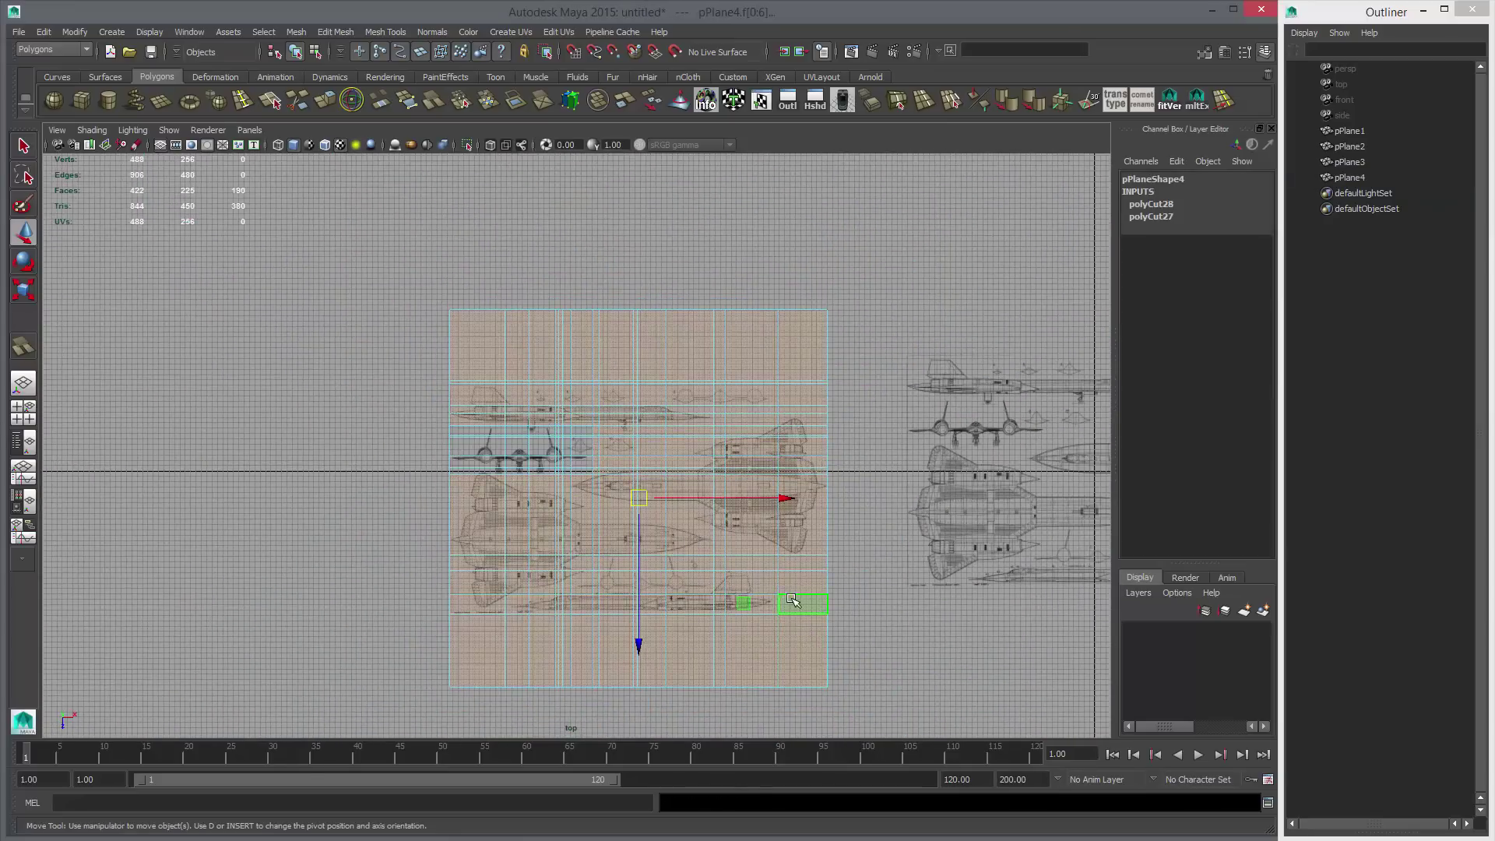
key("Delete")
Duplicate the original cut plane once more and move the copy up and to the left of it.
middle_click_drag(968, 488, 499, 504, "alt")
left_click(596, 486)
middle_click_drag(596, 486, 757, 521, "alt")
key("ctrl+d")
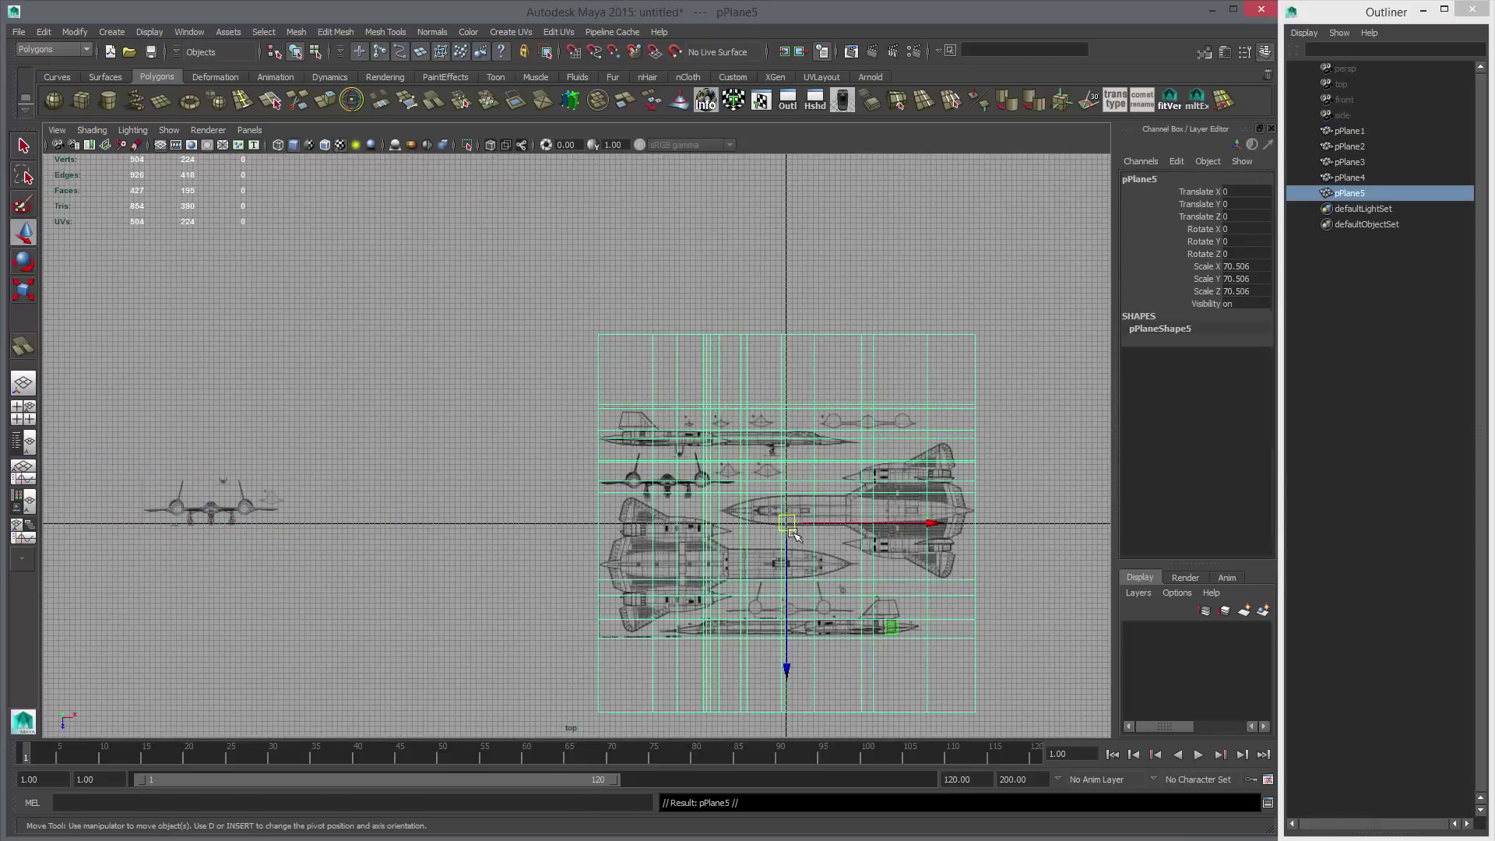
left_click_drag(786, 522, 412, 448)
middle_click_drag(412, 449, 572, 487, "alt")
Delete all faces of the fifth plane except those covering the upper side view.
right_click_drag(311, 346, 408, 399, "alt")
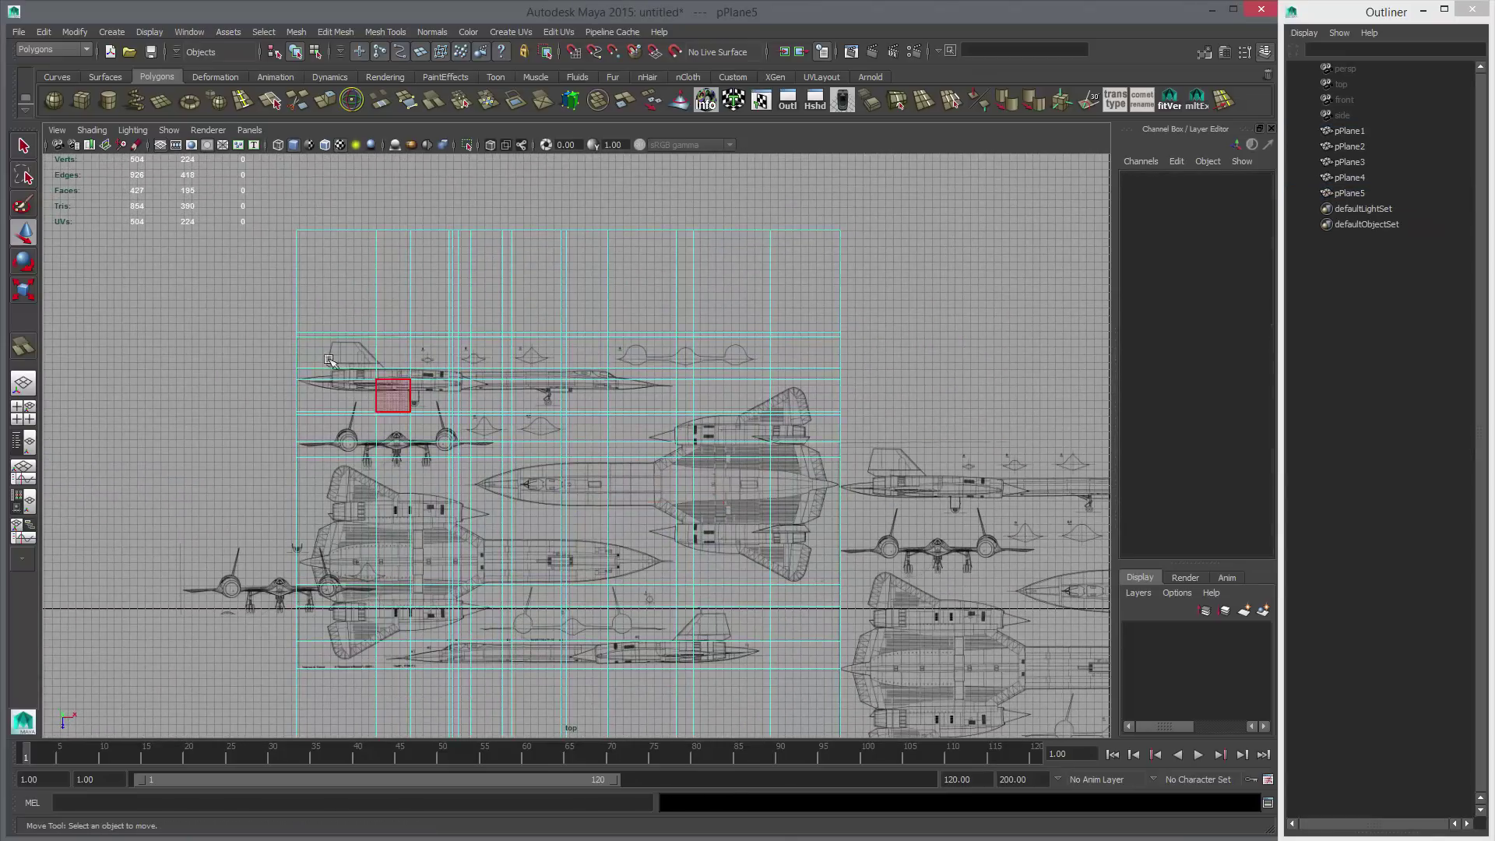
left_click_drag(300, 352, 667, 403)
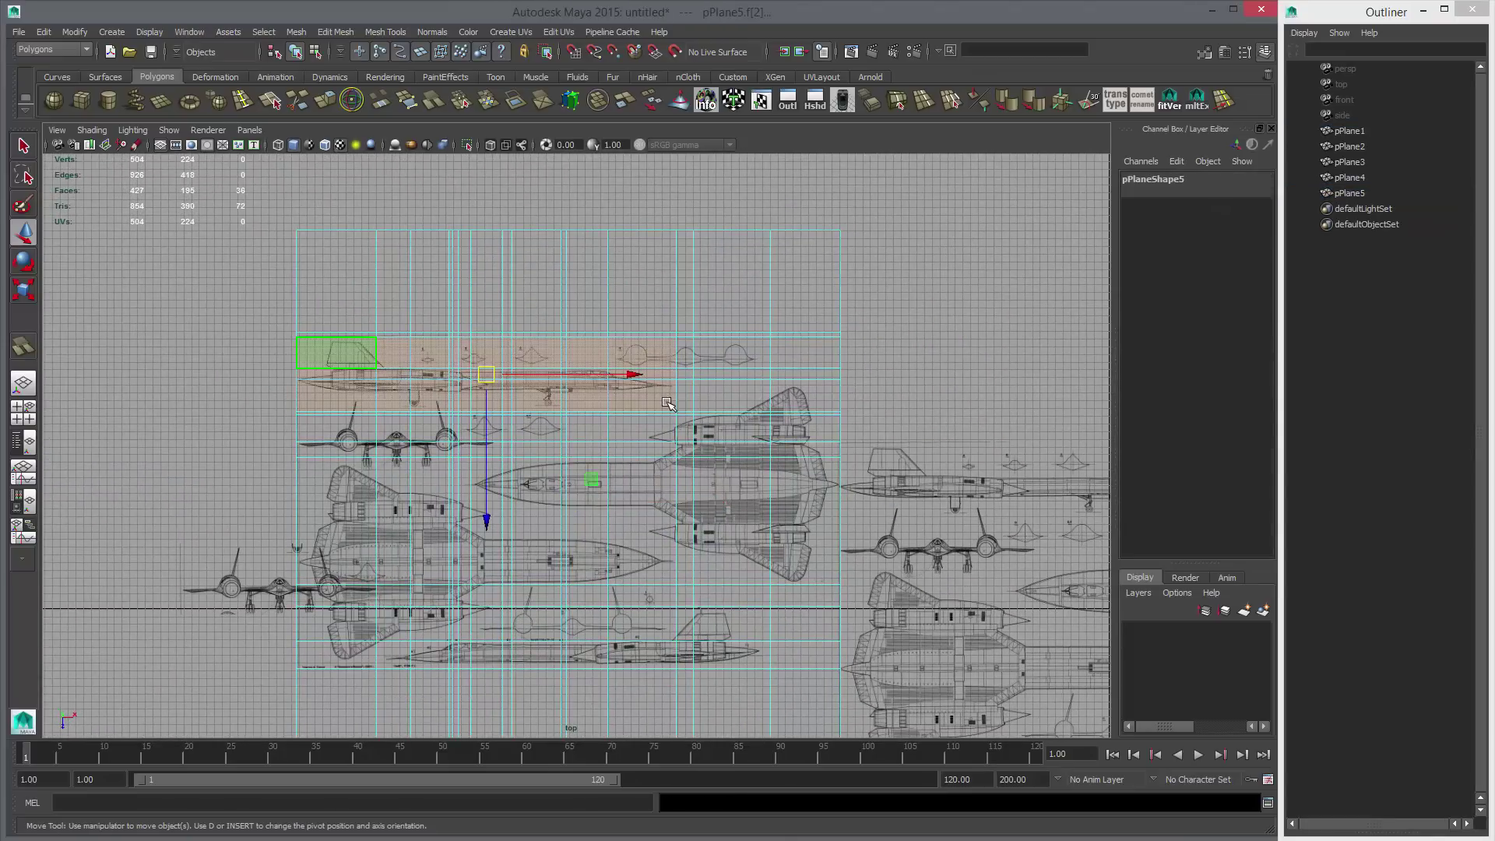
middle_click_drag(573, 376, 580, 296, "alt")
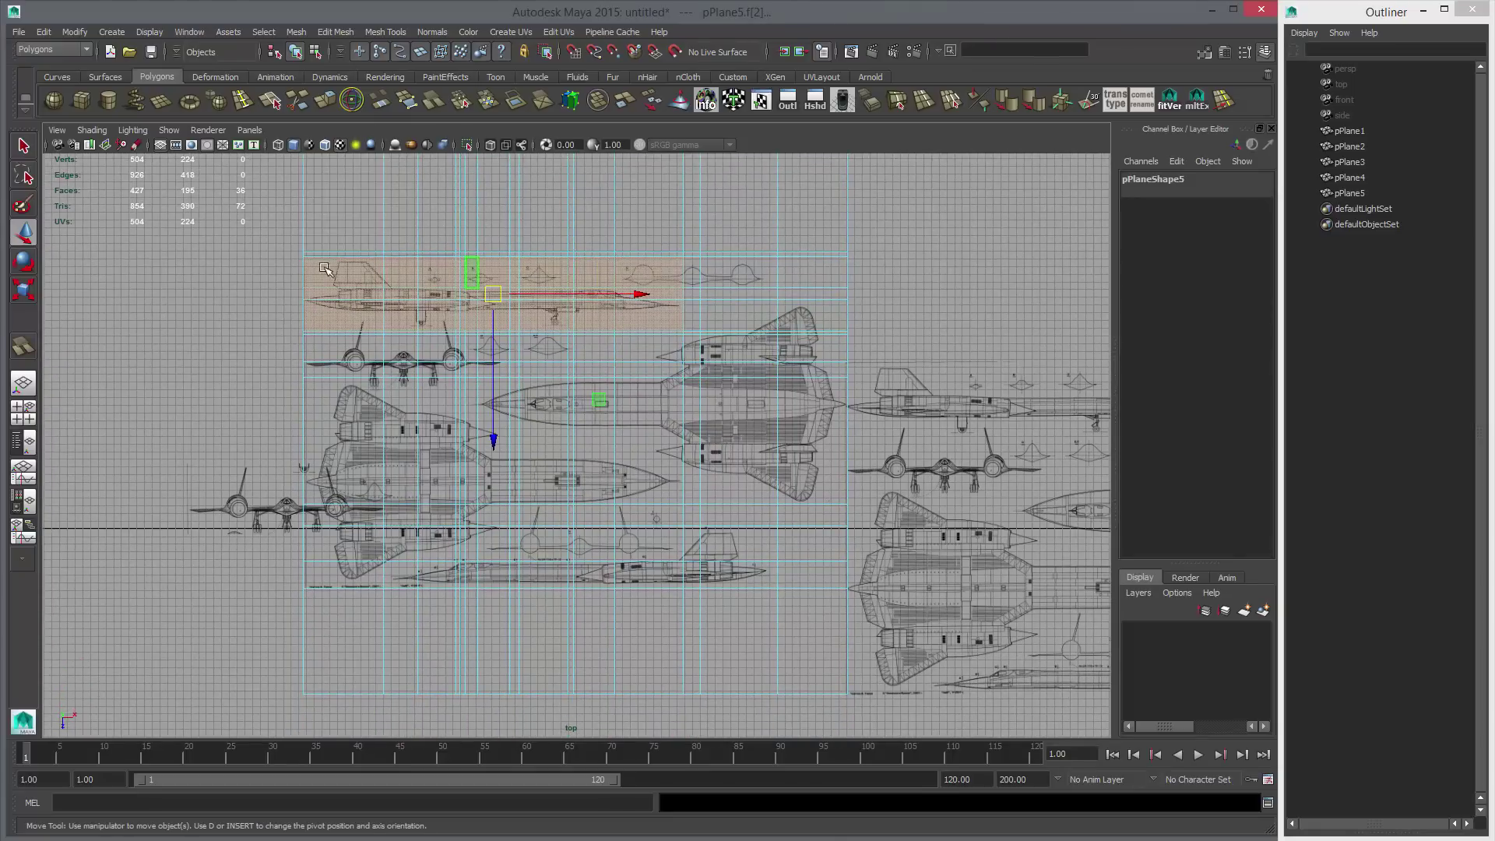
left_click_drag(511, 437, 879, 712, "shift")
key("Delete")
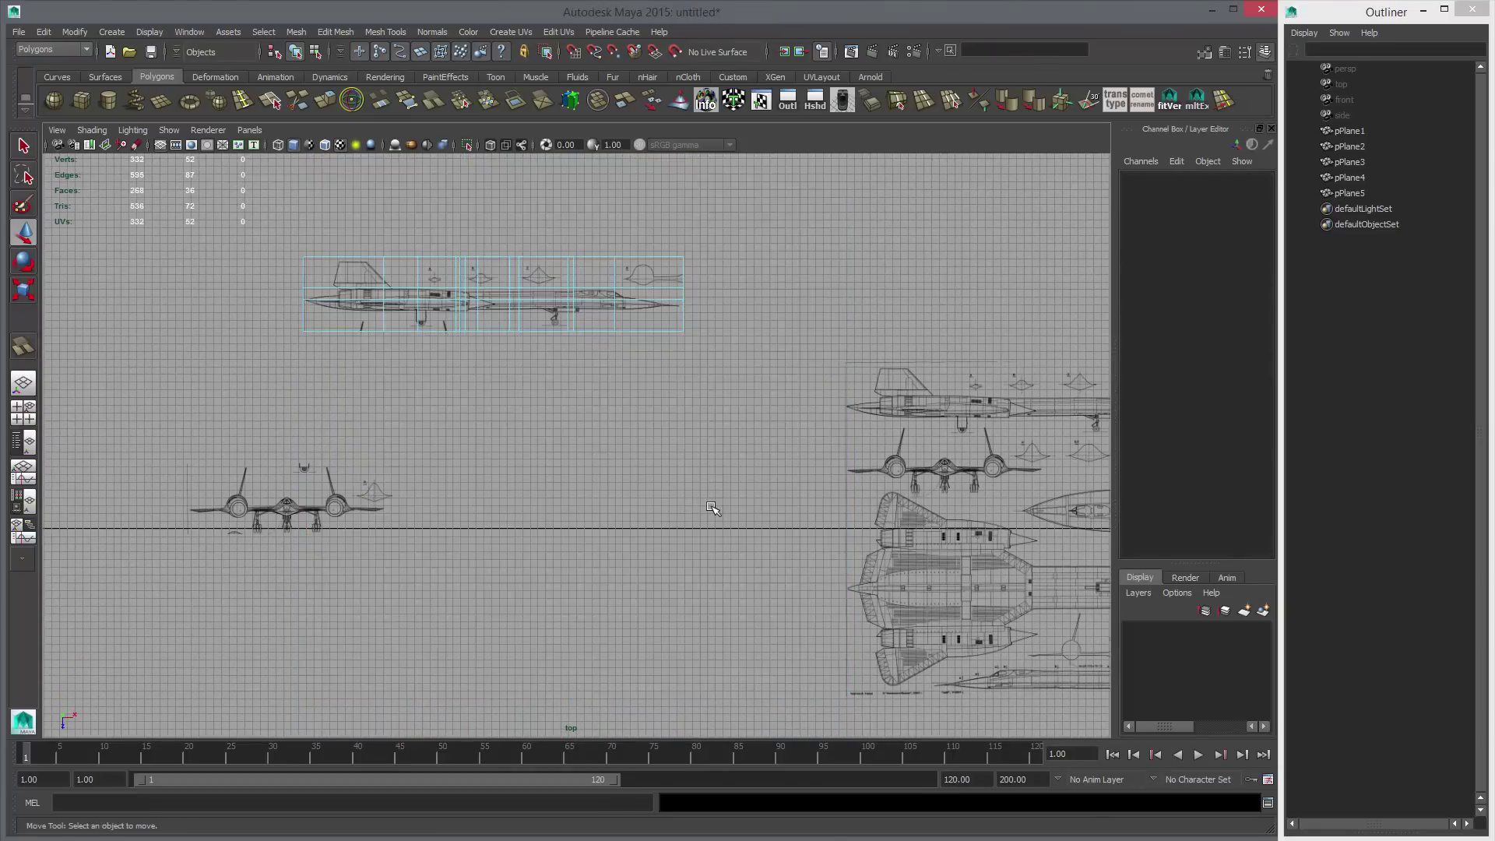
right_click_drag(539, 316, 597, 301)
Duplicate the original cut plane and move the copy to its lower left, at about -83.6 in X and 13.7 in Z.
middle_click_drag(752, 432, 366, 448, "alt")
left_click(742, 467)
middle_click_drag(743, 469, 817, 483, "alt")
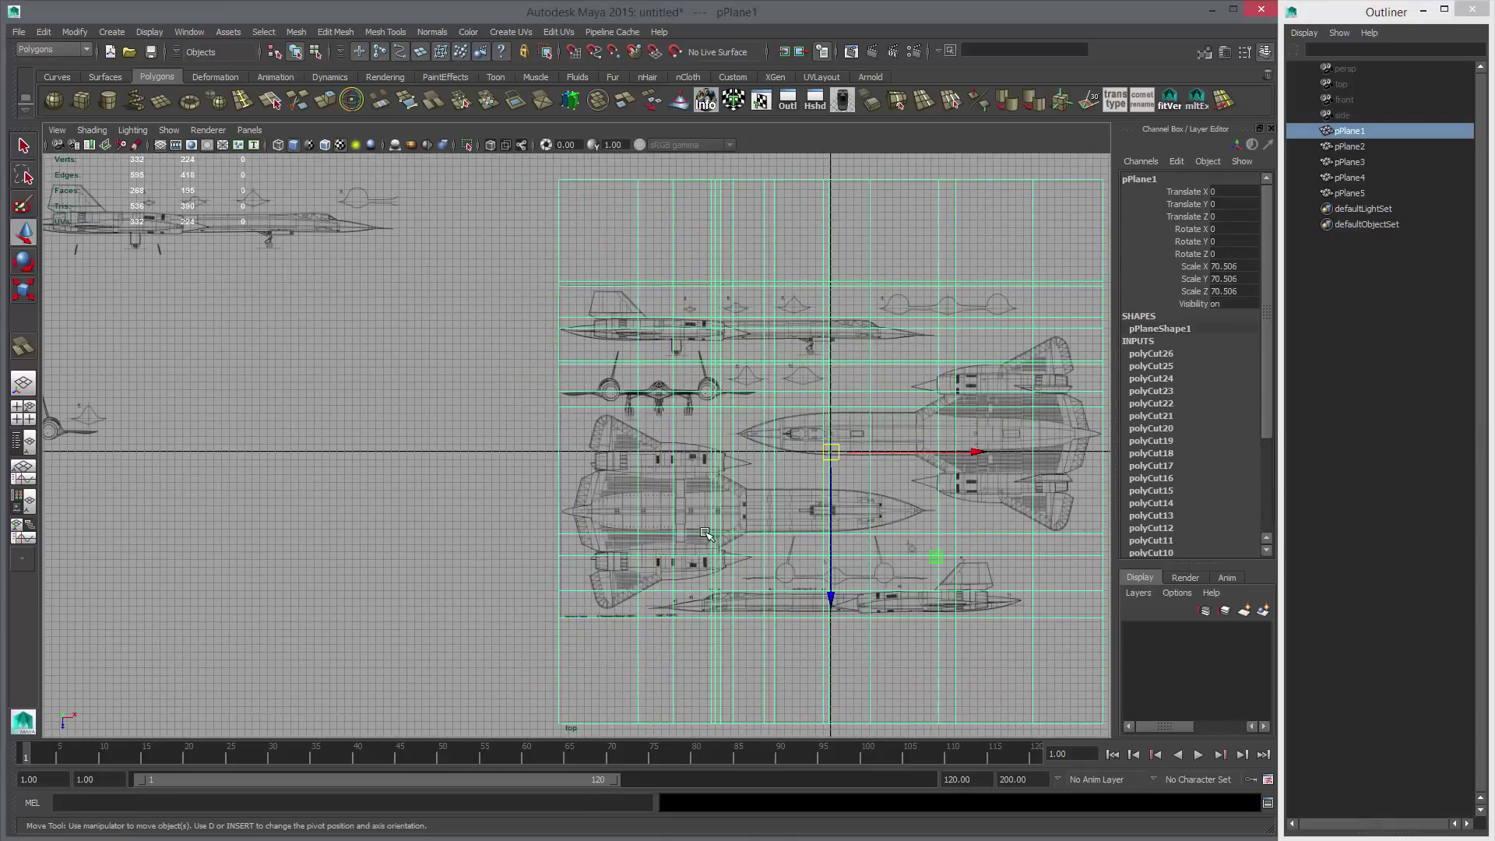
key("ctrl+s")
left_click(1164, 709)
key("ctrl+d")
right_click_drag(837, 437, 452, 448, "alt")
middle_click_drag(723, 451, 926, 355, "alt")
left_click_drag(954, 350, 510, 423)
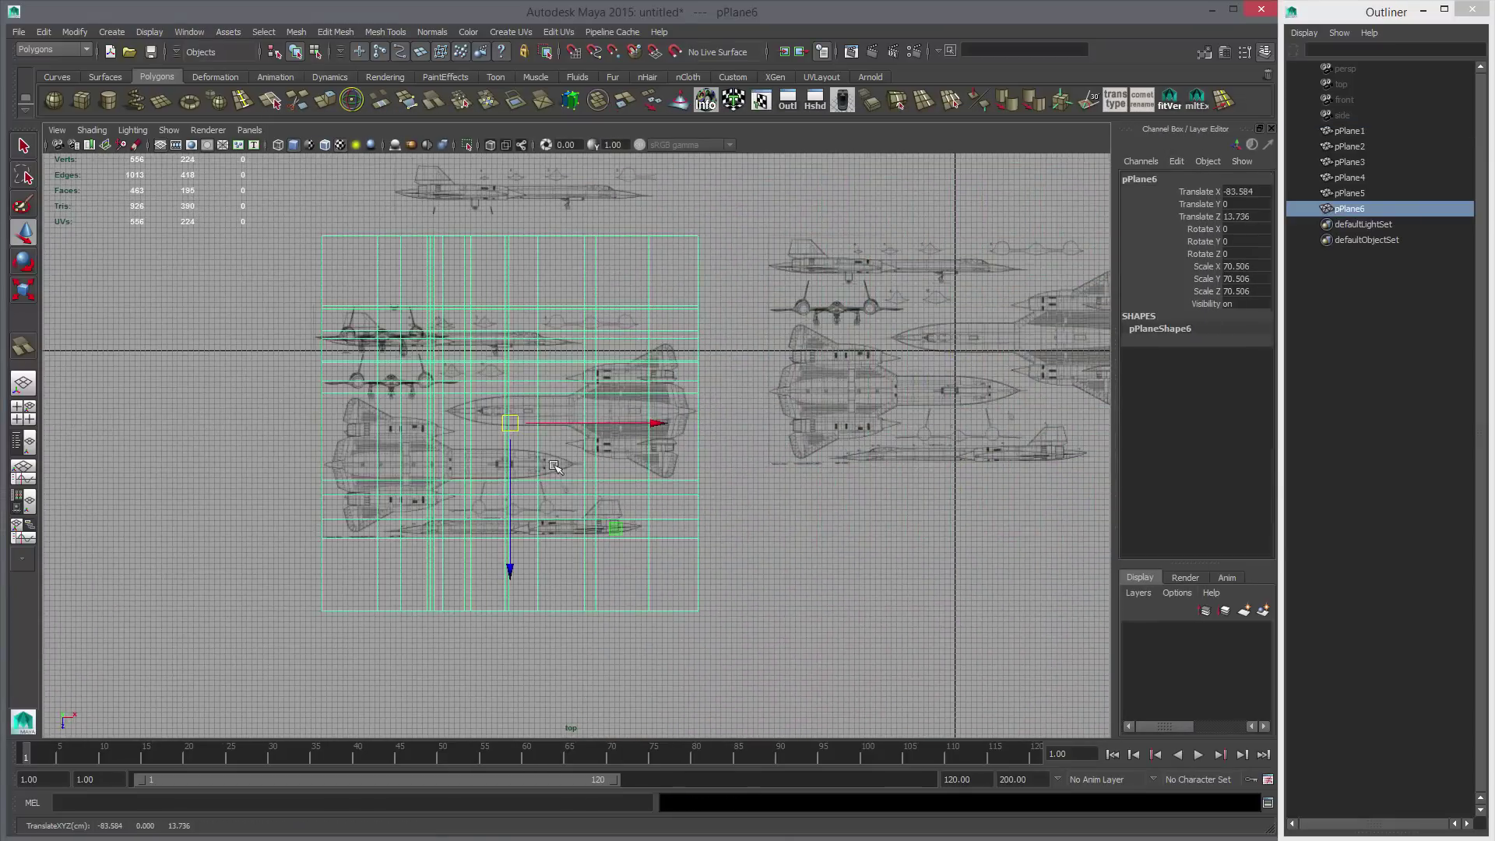
Delete all faces of the sixth plane except those covering the lower side view.
right_click_drag(565, 521, 566, 599)
right_click_drag(572, 603, 944, 624, "alt")
middle_click_drag(944, 623, 944, 550, "alt")
left_click_drag(716, 485, 205, 544)
scroll(161, 393, "down", 3)
left_click_drag(265, 200, 888, 732)
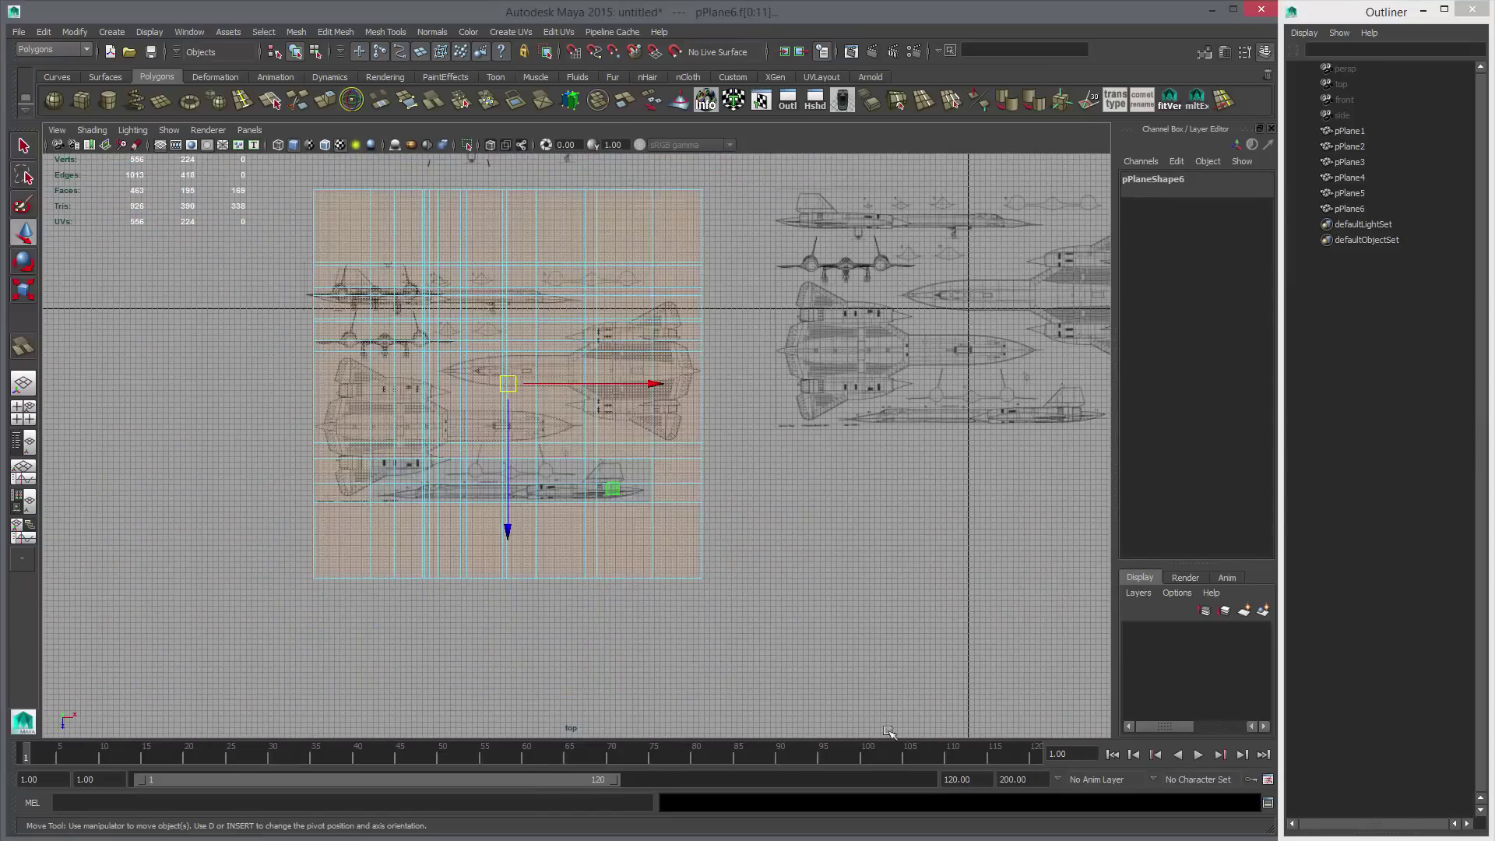
key("Delete")
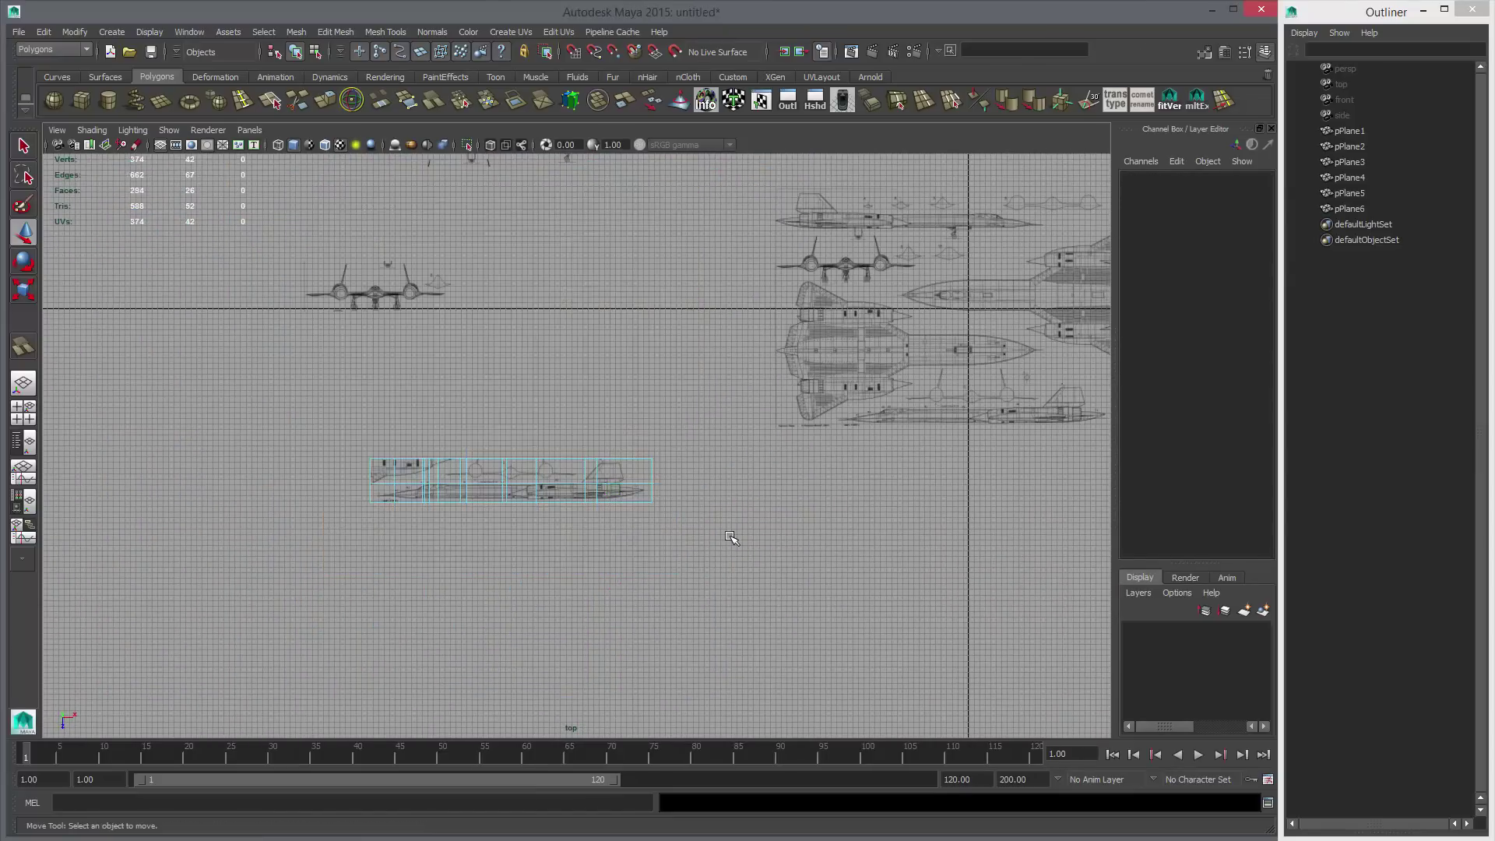
right_click_drag(623, 484, 669, 467)
left_click(612, 489)
Duplicate the original cut plane again and place the copy below it.
middle_click_drag(1004, 406, 641, 540, "alt")
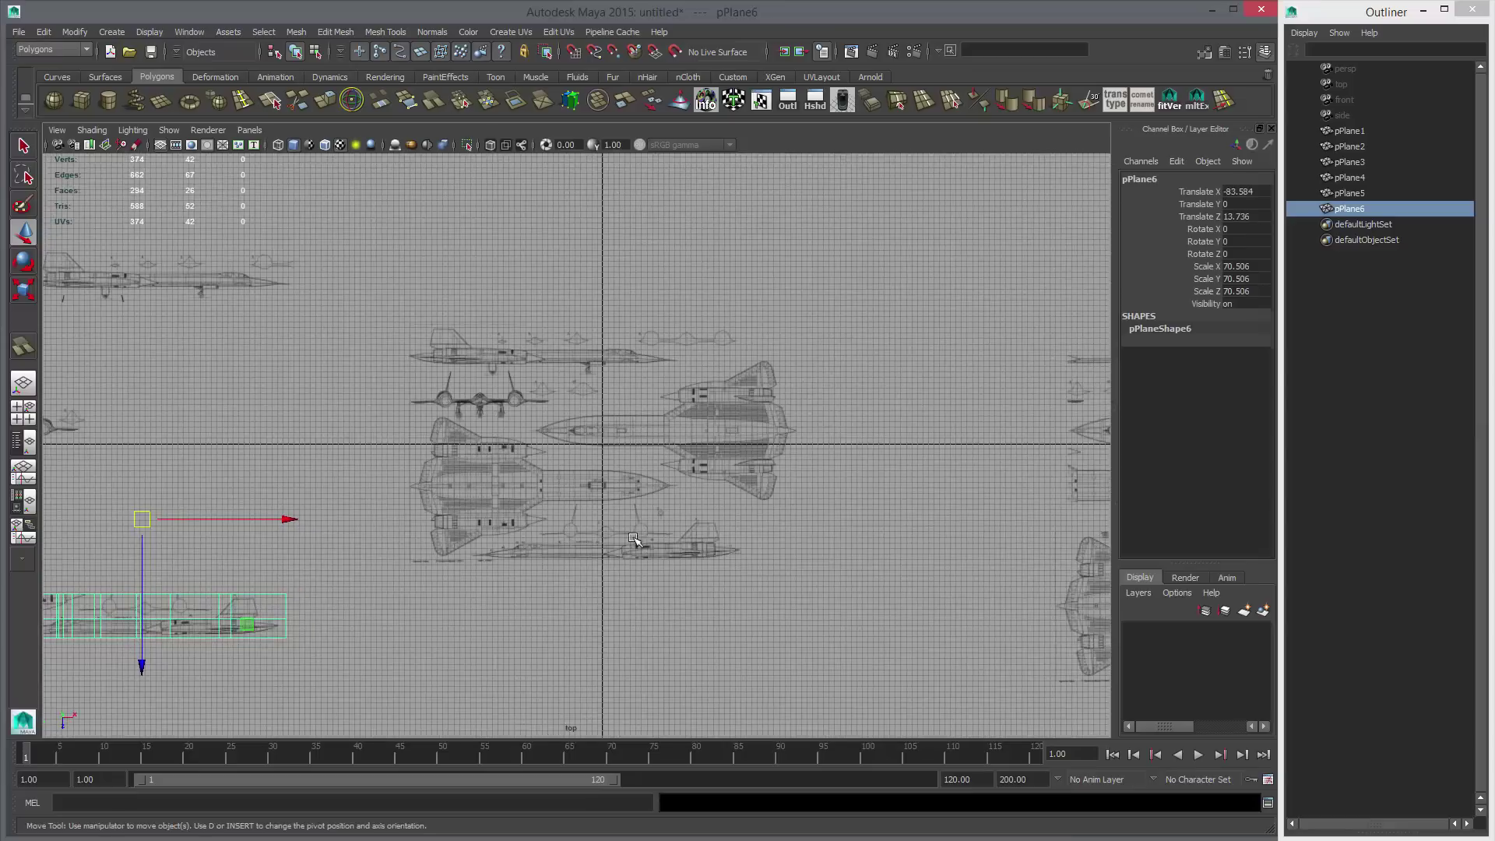
right_click_drag(641, 540, 715, 530, "alt")
left_click(715, 531)
middle_click_drag(747, 542, 745, 476, "alt")
key("ctrl+d")
middle_click_drag(760, 537, 706, 525, "alt")
right_click_drag(706, 525, 744, 535, "alt")
Delete all faces of the seventh plane except those covering the lower front view.
key("q")
left_click_drag(492, 464, 747, 522)
right_click_drag(1026, 536, 511, 289, "alt")
middle_click_drag(510, 290, 517, 364, "alt")
left_click_drag(405, 292, 913, 703, "shift")
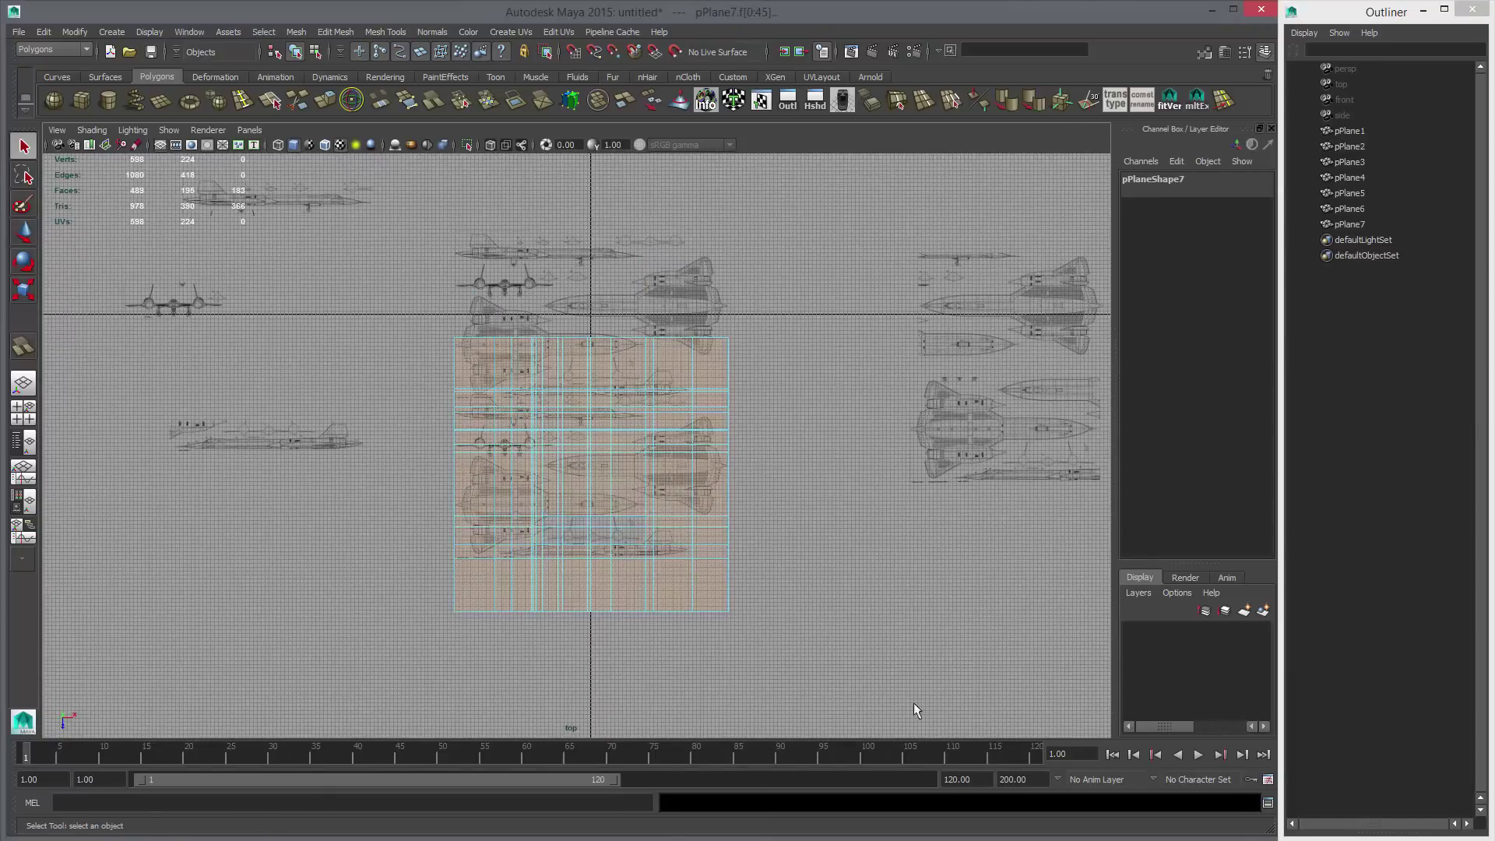
key("Delete")
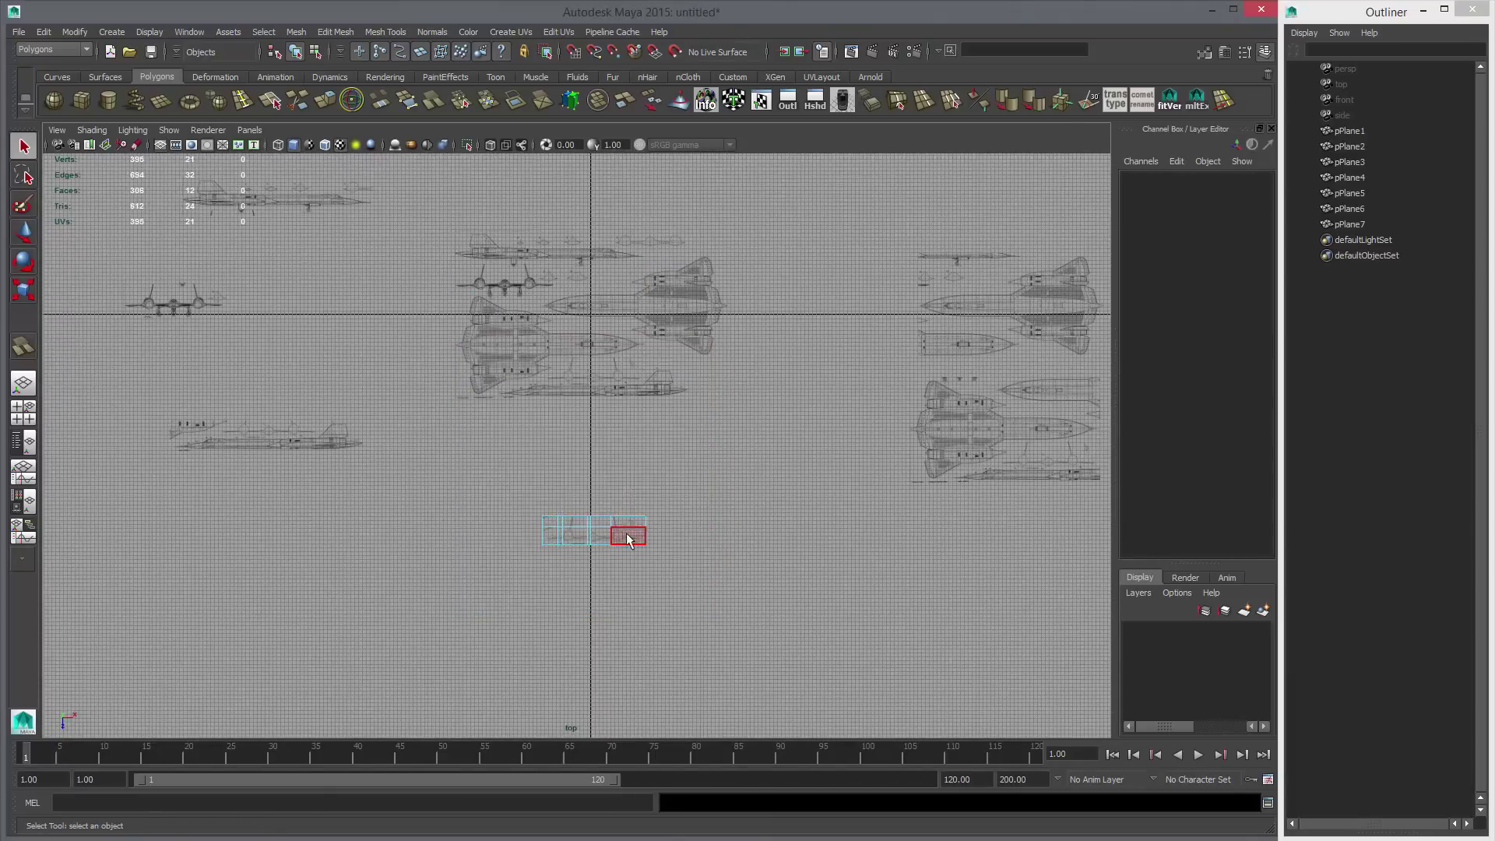
right_click_drag(615, 525, 658, 467)
Select the faces covering cross sections A, B, C and G on the original plane, duplicate the plane and move the copy above it.
right_click_drag(618, 289, 672, 285, "alt")
middle_click_drag(672, 284, 670, 479, "alt")
left_click(669, 479)
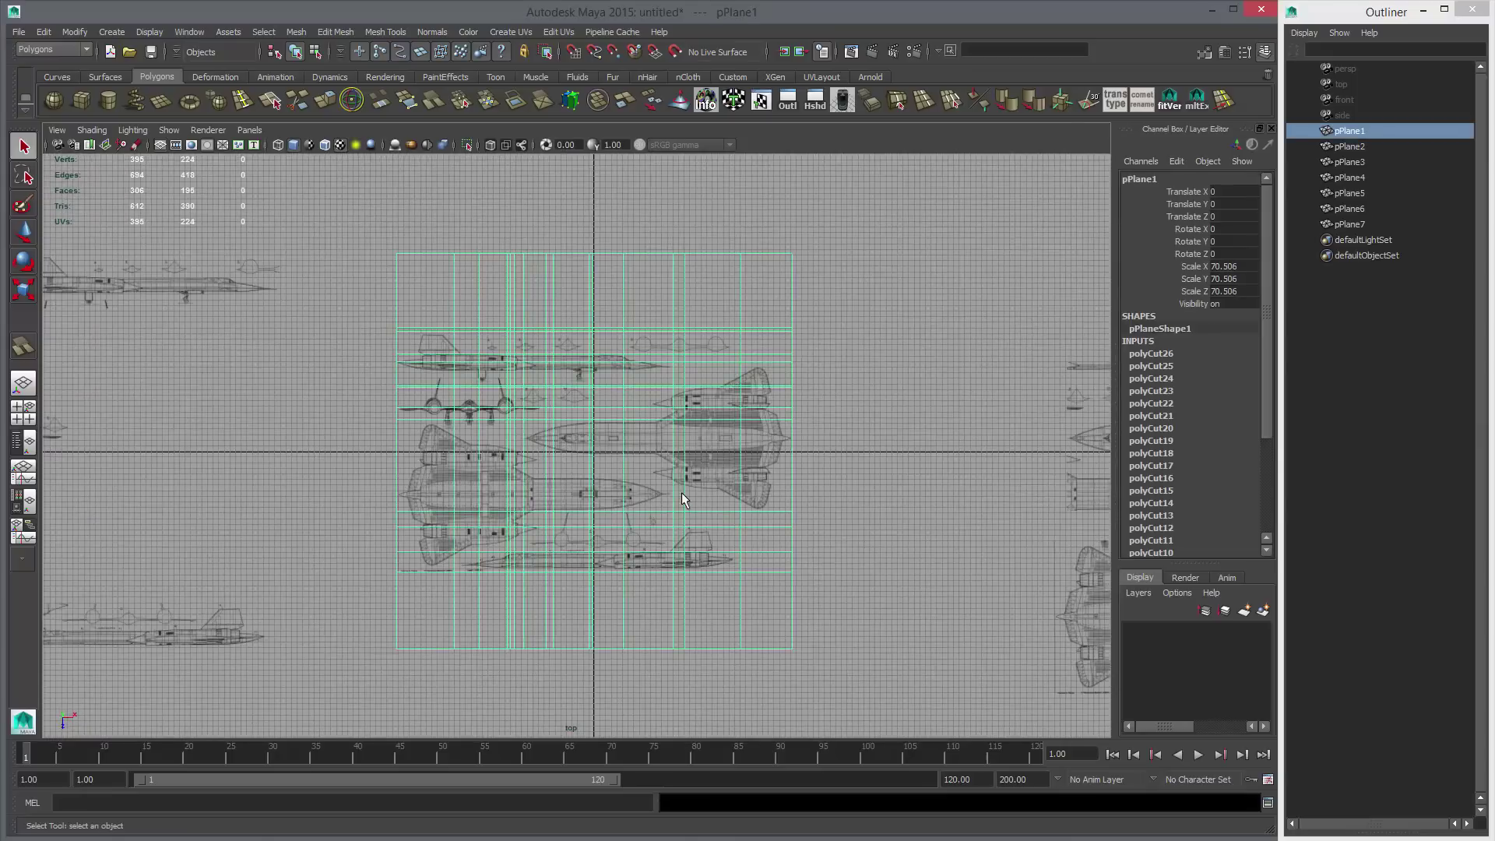
right_click_drag(673, 346, 625, 340)
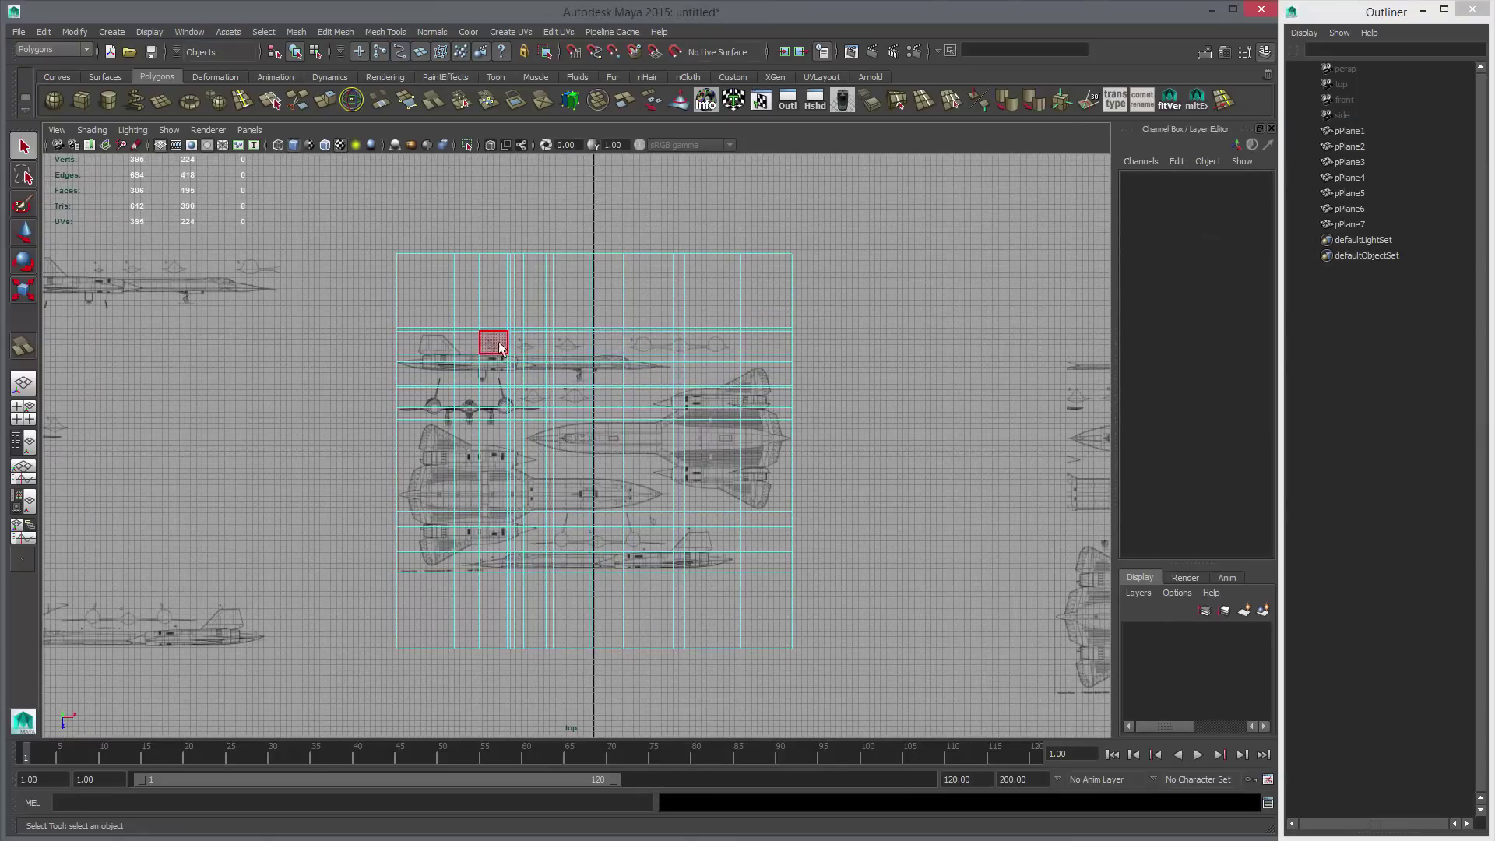
left_click_drag(713, 344, 716, 347)
right_click_drag(724, 450, 354, 260, "alt")
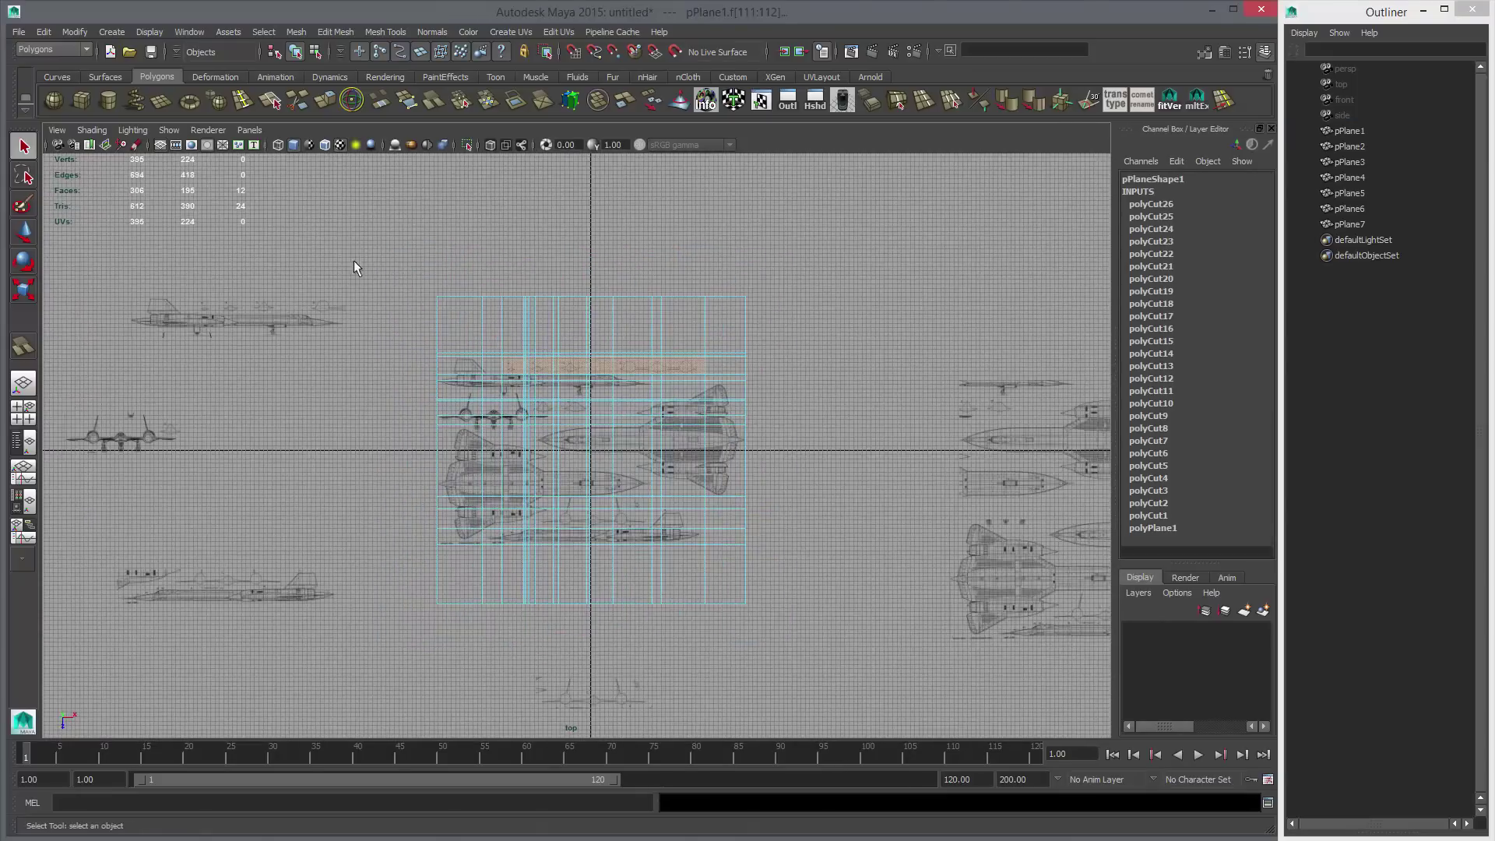
right_click_drag(535, 403, 554, 381)
left_click(551, 380)
key("ctrl+d")
middle_click_drag(630, 458, 612, 654, "alt")
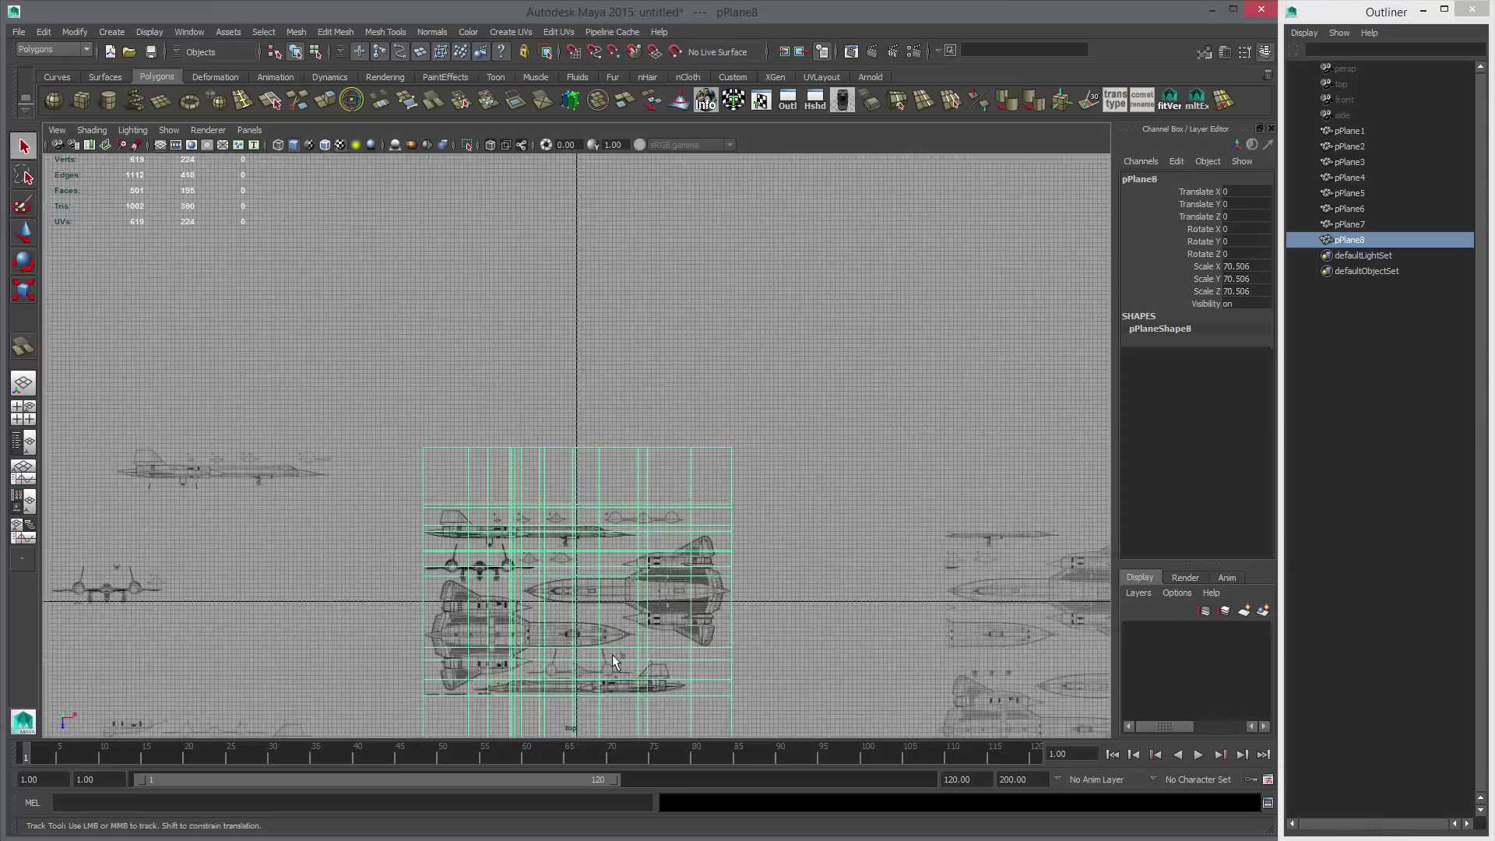
key("w")
left_click_drag(600, 560, 604, 388)
Delete all faces of the eighth plane except the row covering cross sections A, B, C and G.
right_click_drag(603, 388, 495, 387)
left_click_drag(417, 317, 670, 590)
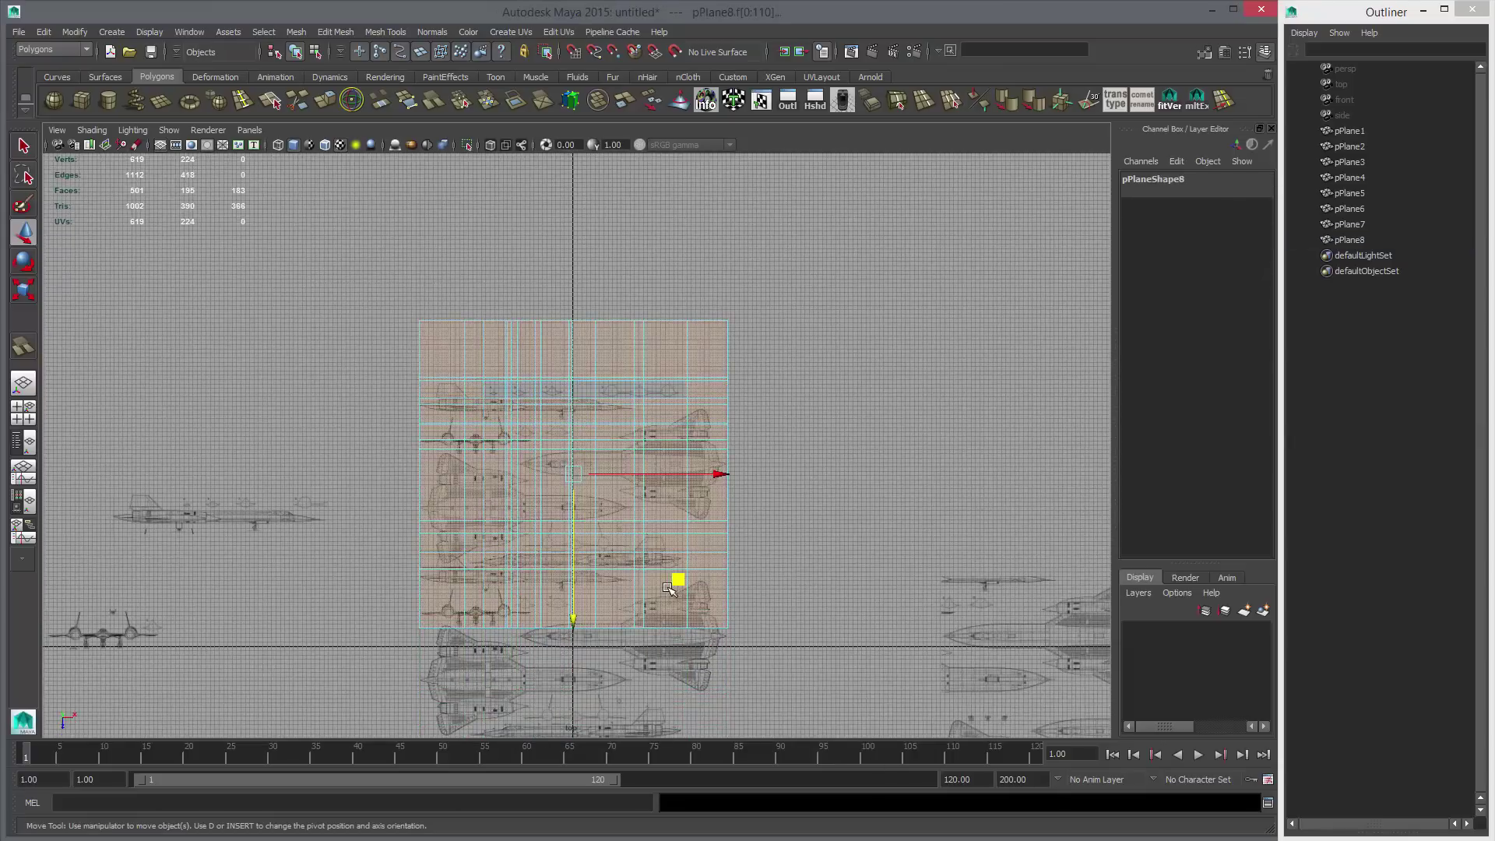
key("Delete")
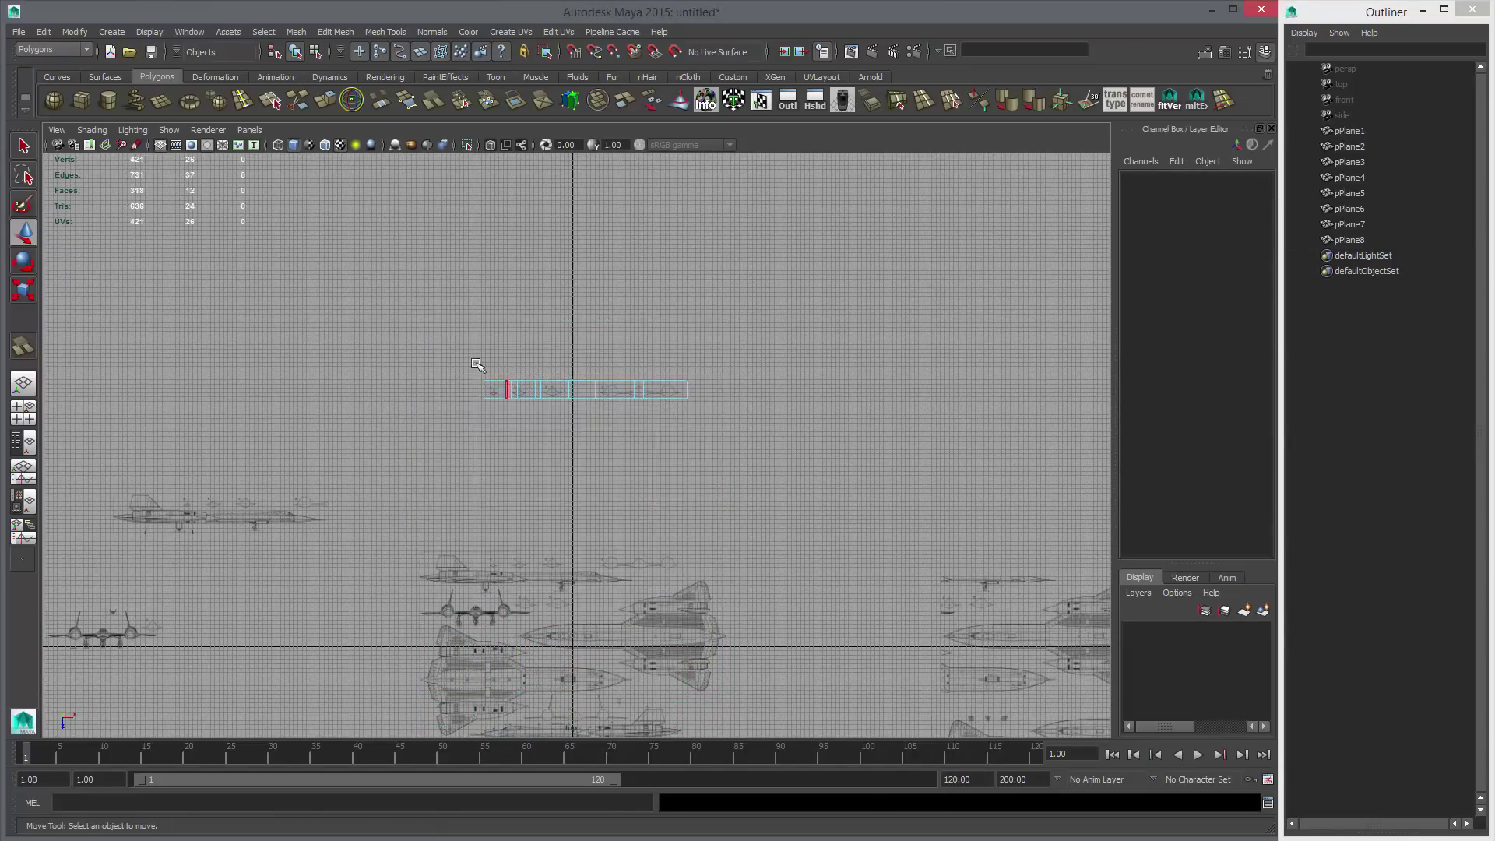
Delete the empty faces between sections A and B, B and C, and C and G to separate the cross sections.
middle_click_drag(589, 459, 617, 534, "alt")
right_click_drag(617, 534, 731, 556, "alt")
middle_click_drag(563, 574, 748, 410, "alt")
key("q")
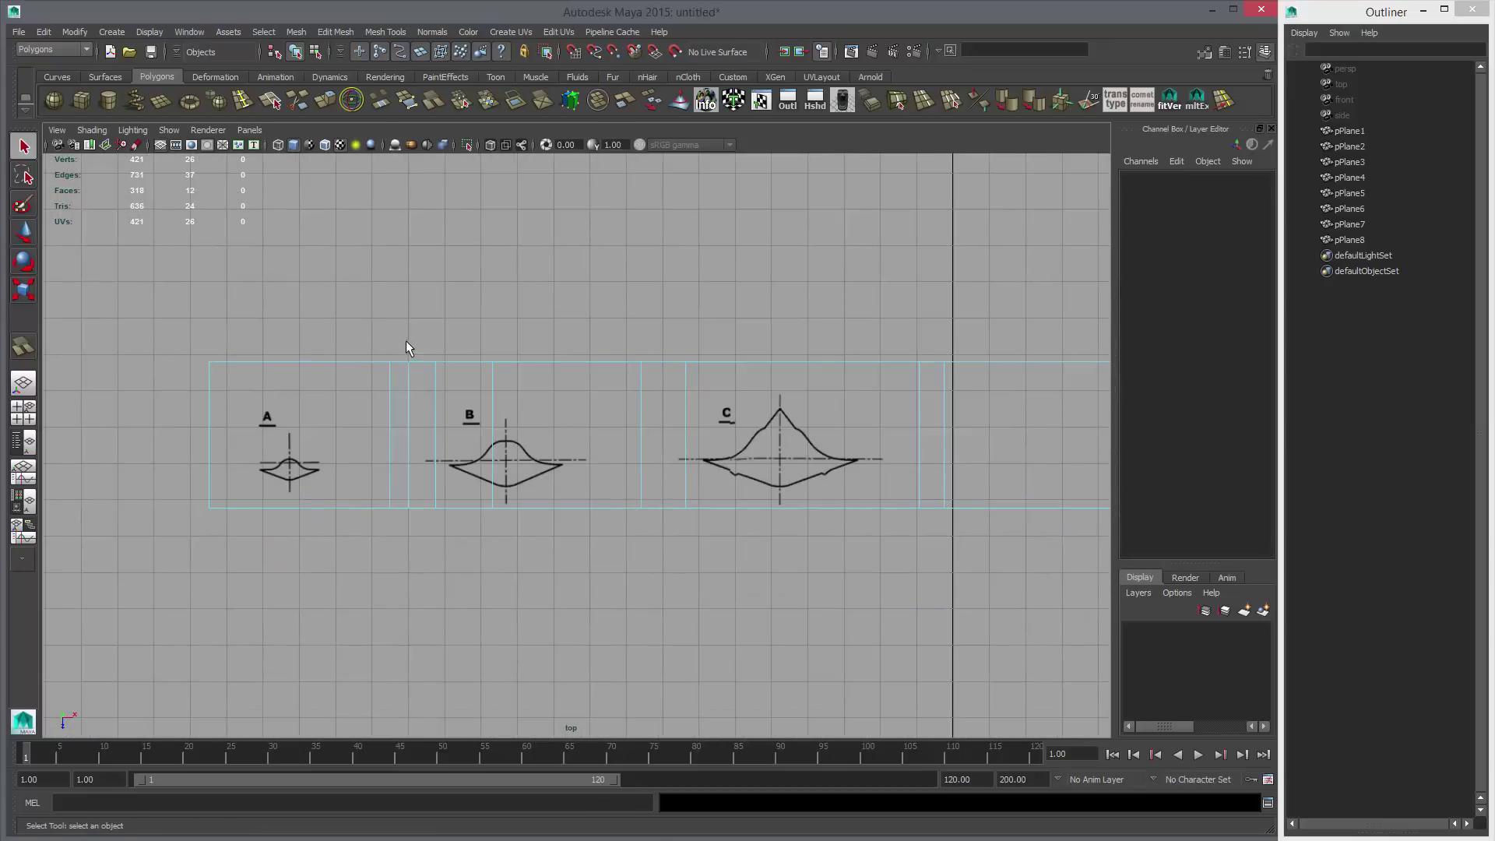
left_click(403, 395)
key("Delete")
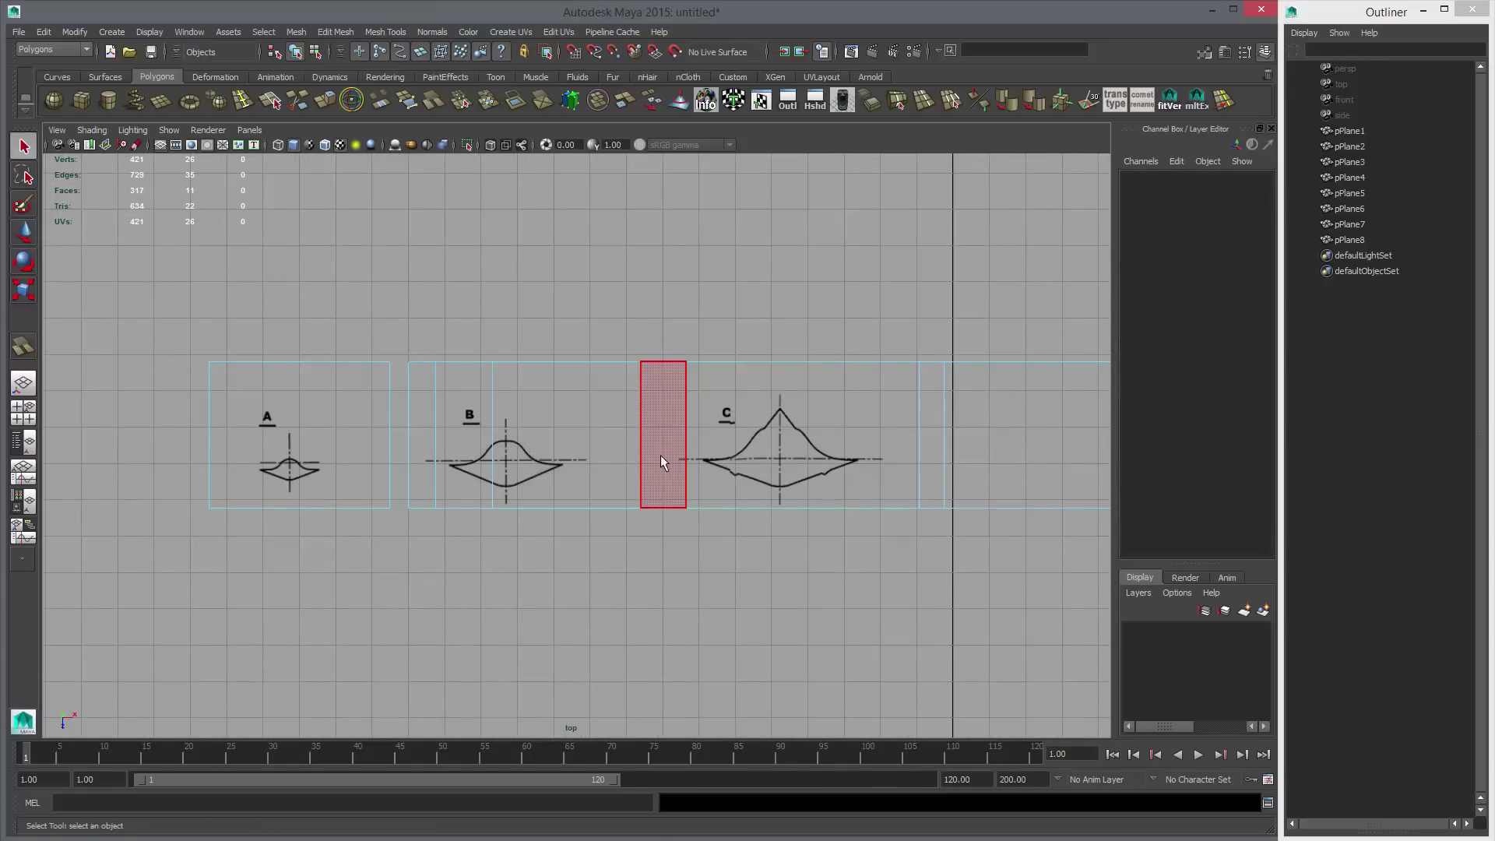
scroll(791, 483, "down", 3)
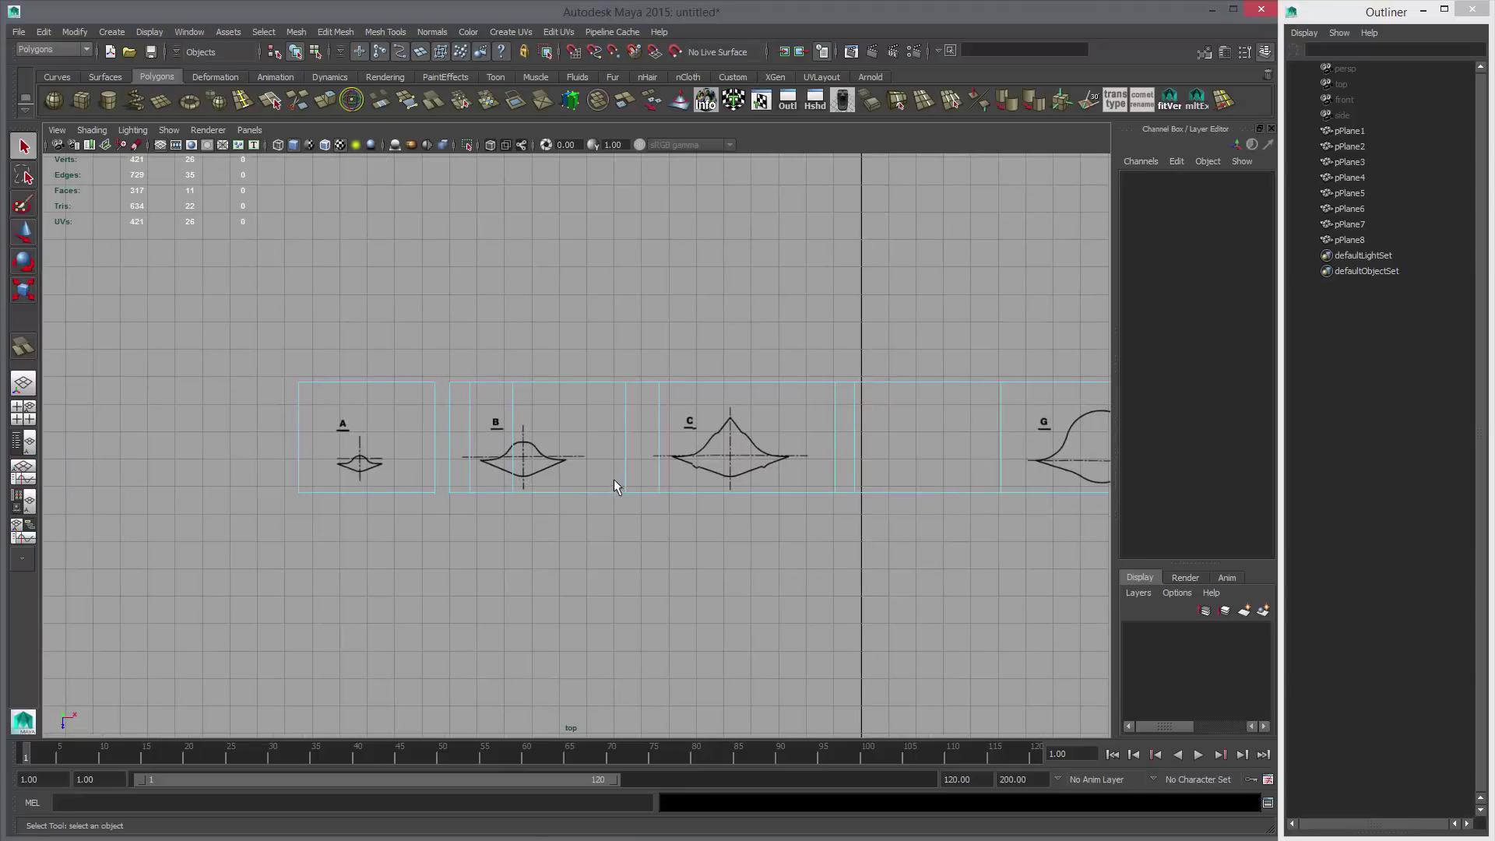
left_click(638, 457)
key("Delete")
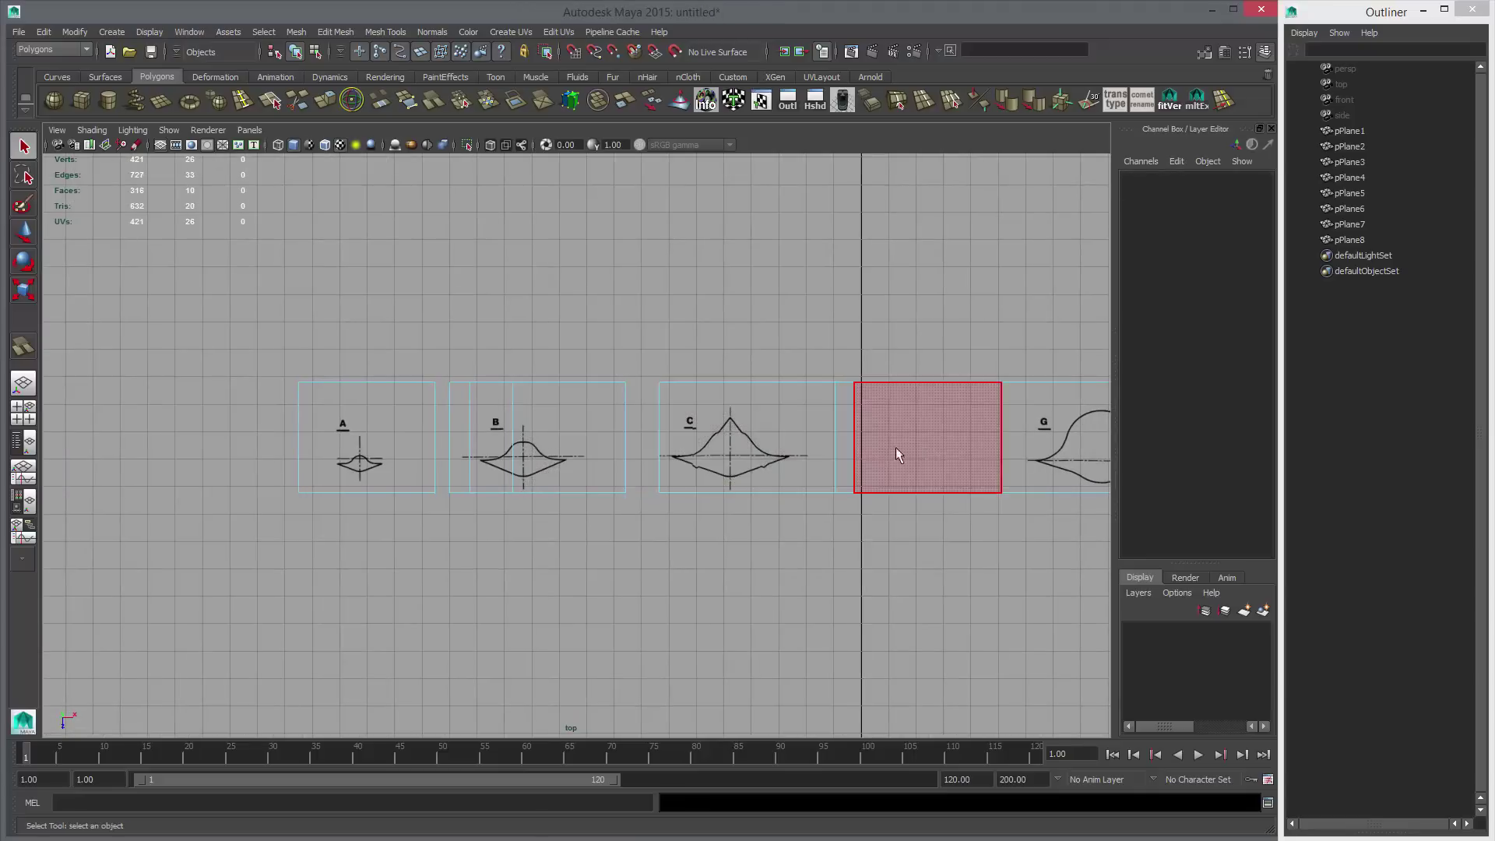
left_click(842, 452)
key("Delete")
left_click(919, 460)
key("Delete")
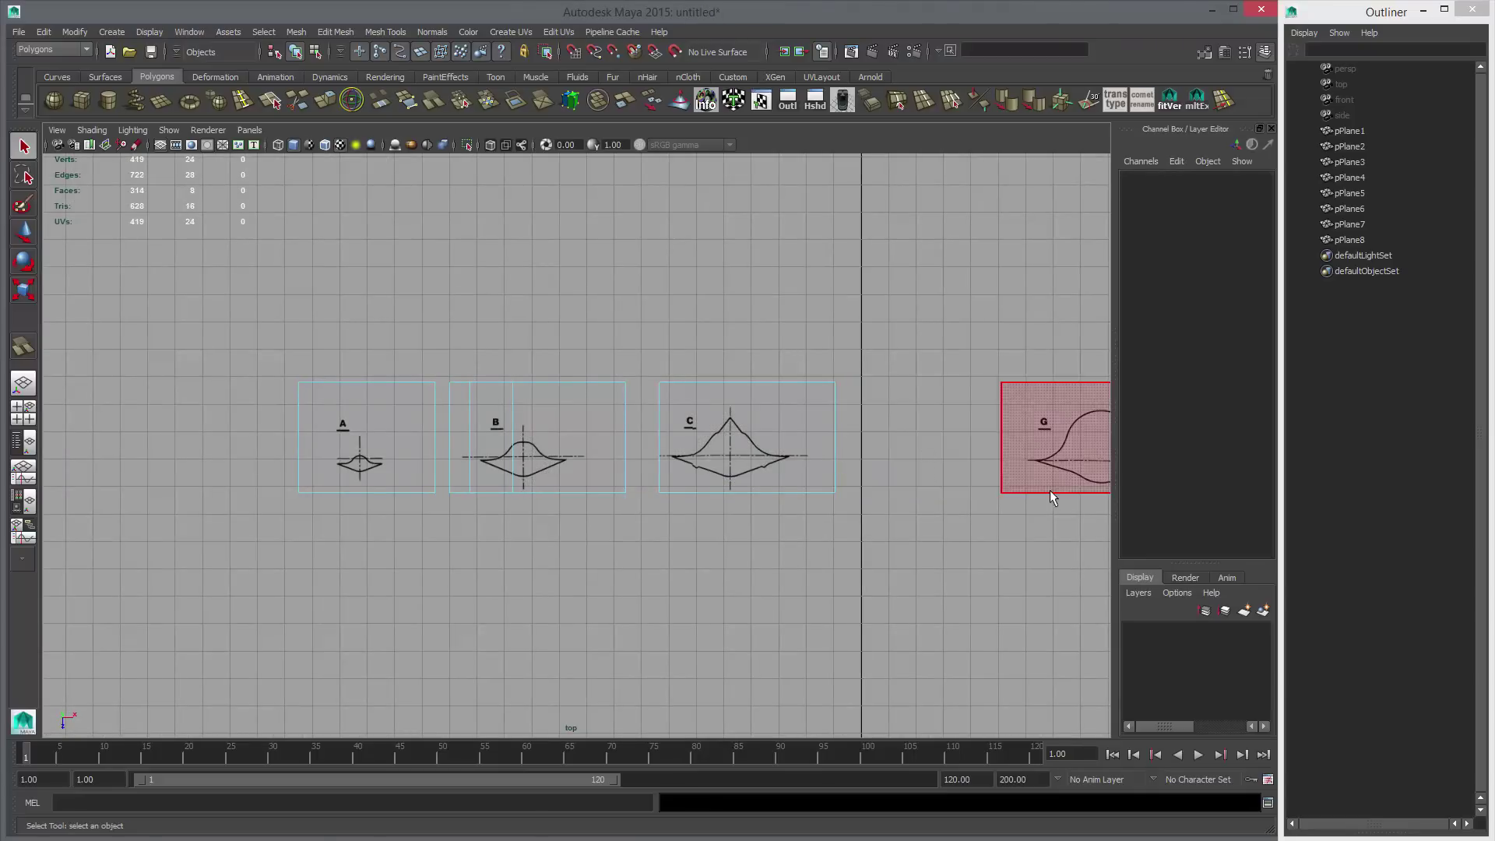
Delete the inner dividing edges in sections B and G so each becomes a single face.
scroll(778, 492, "down", 5)
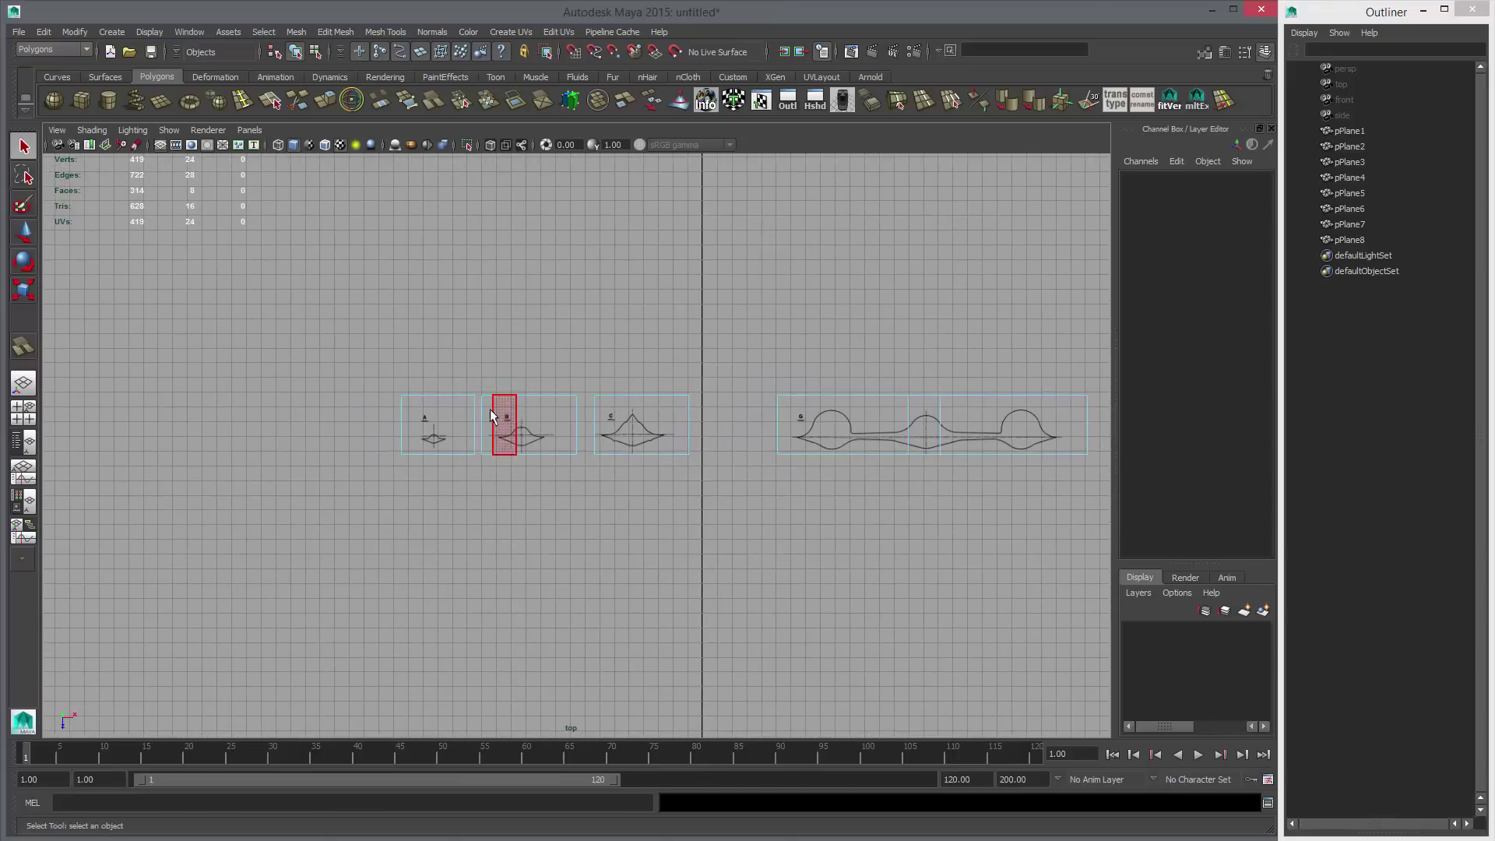
left_click_drag(487, 421, 545, 427)
key("Delete")
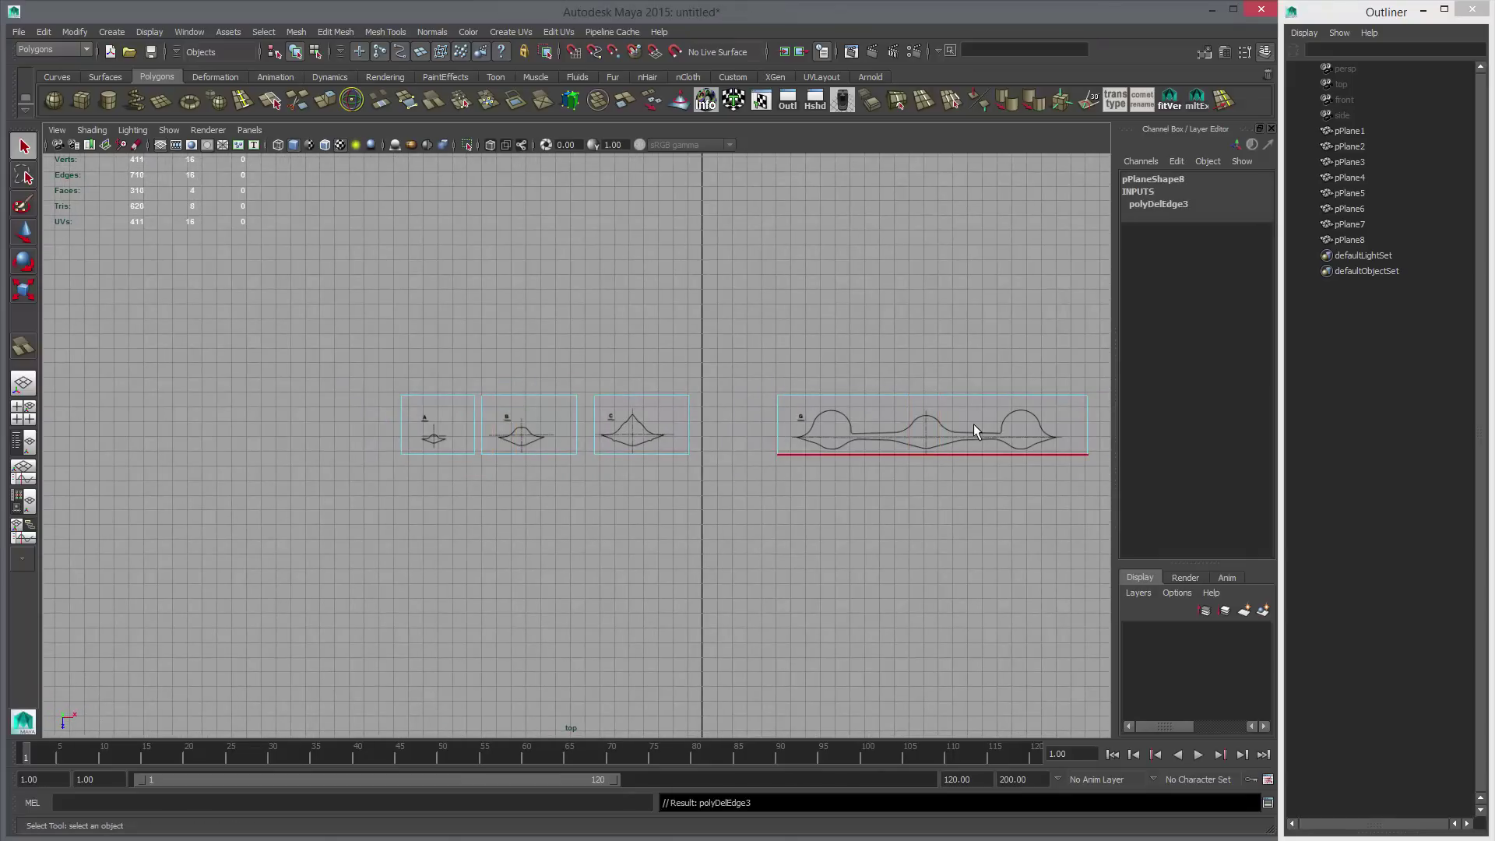
Duplicate the original cut plane once more and move the copy straight up so it partly overlaps the original.
scroll(676, 655, "down", 6)
scroll(642, 456, "up", 3)
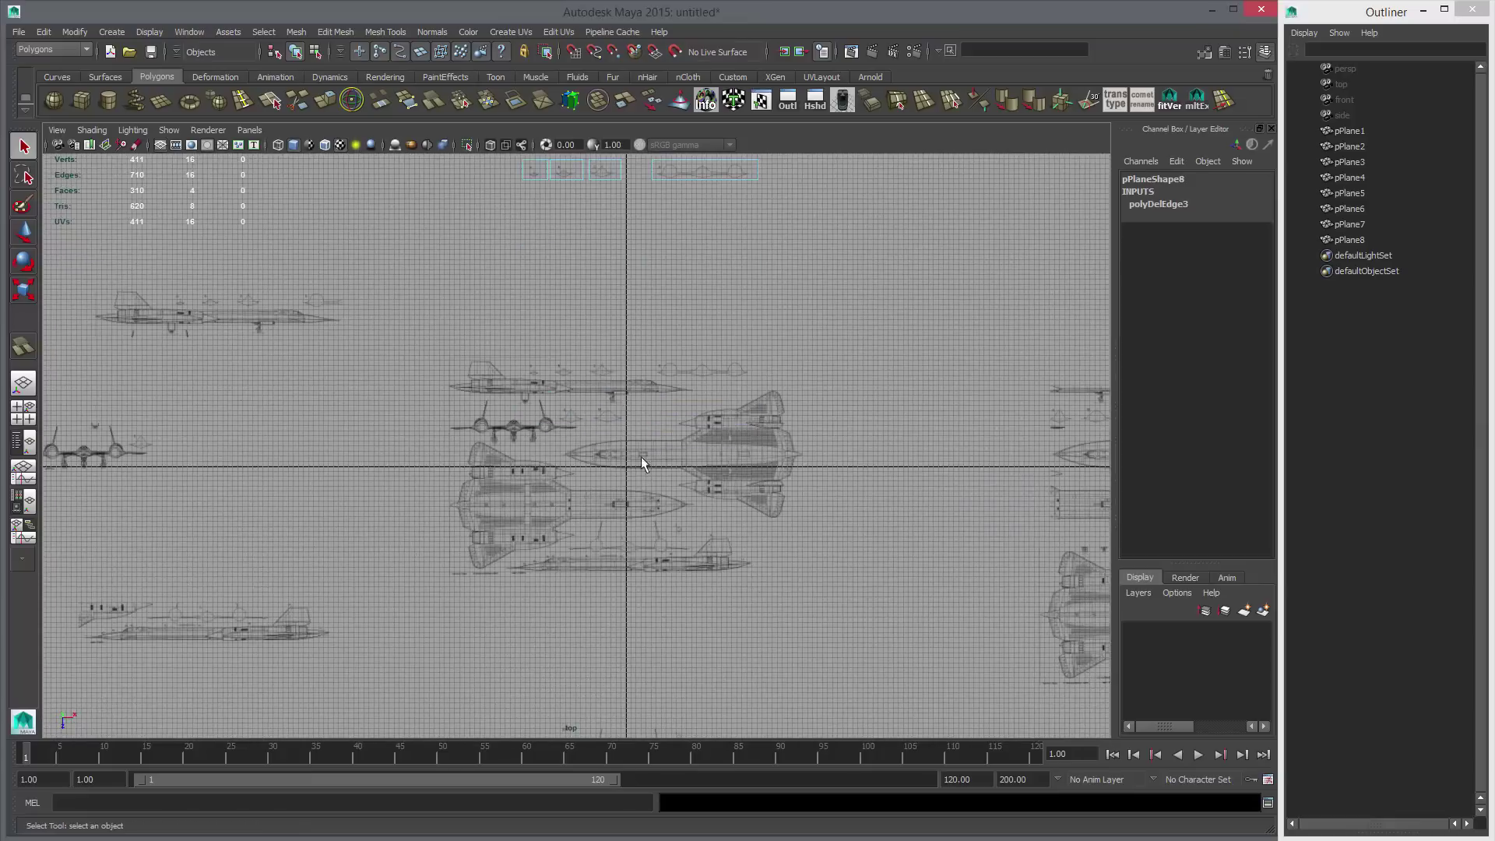
left_click(630, 443)
scroll(628, 408, "up", 2)
scroll(641, 434, "down", 3)
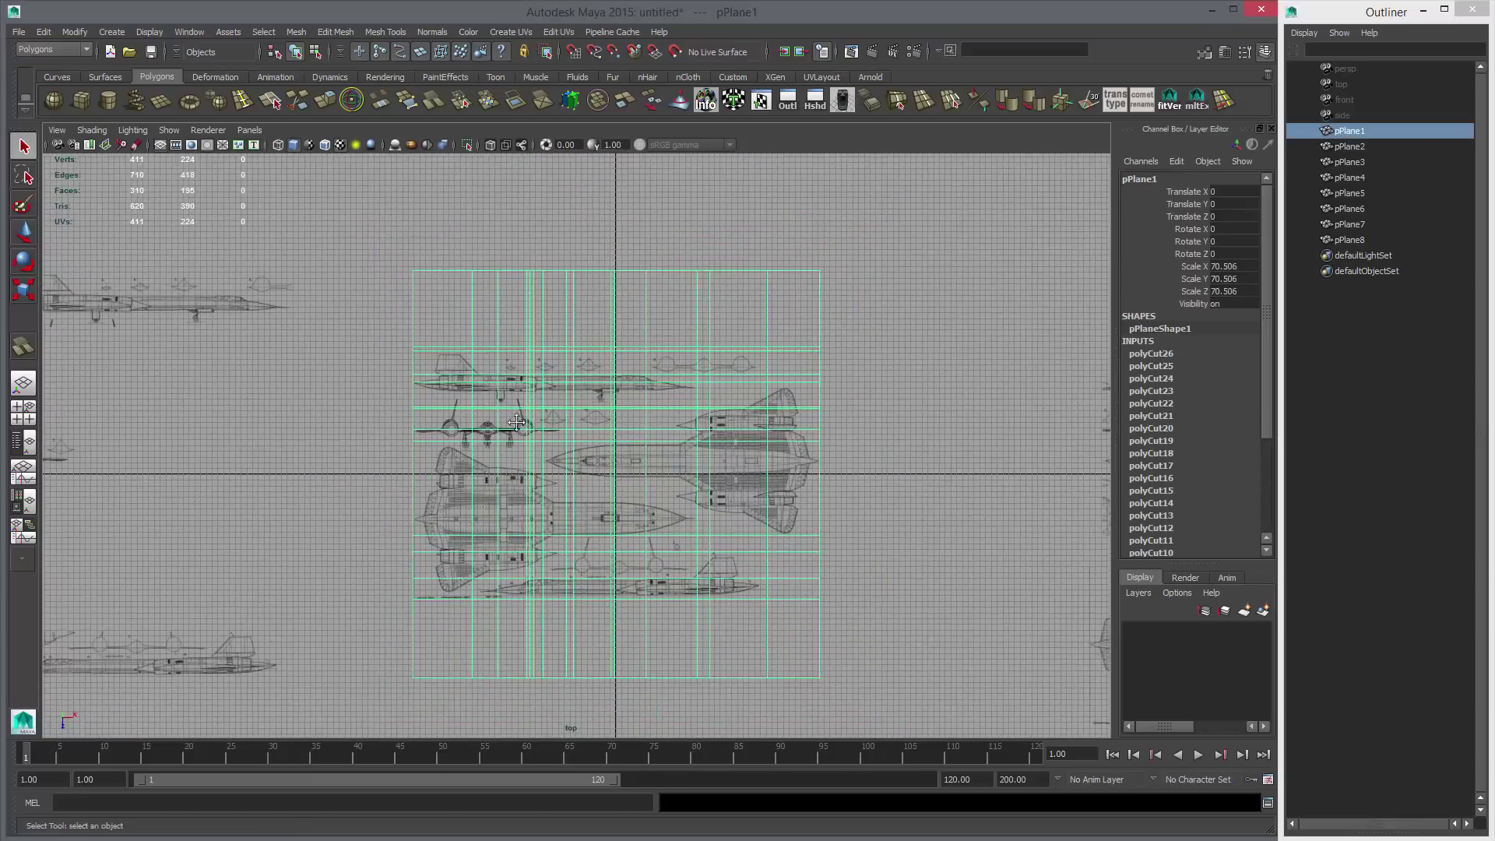
middle_click_drag(627, 443, 600, 714, "alt")
key("ctrl+d")
key("w")
left_click_drag(572, 731, 574, 571)
Select the faces covering cross sections D and E/F on the ninth plane.
right_click_drag(576, 572, 723, 610, "alt")
middle_click_drag(434, 642, 588, 420, "alt")
right_click_drag(589, 421, 585, 476)
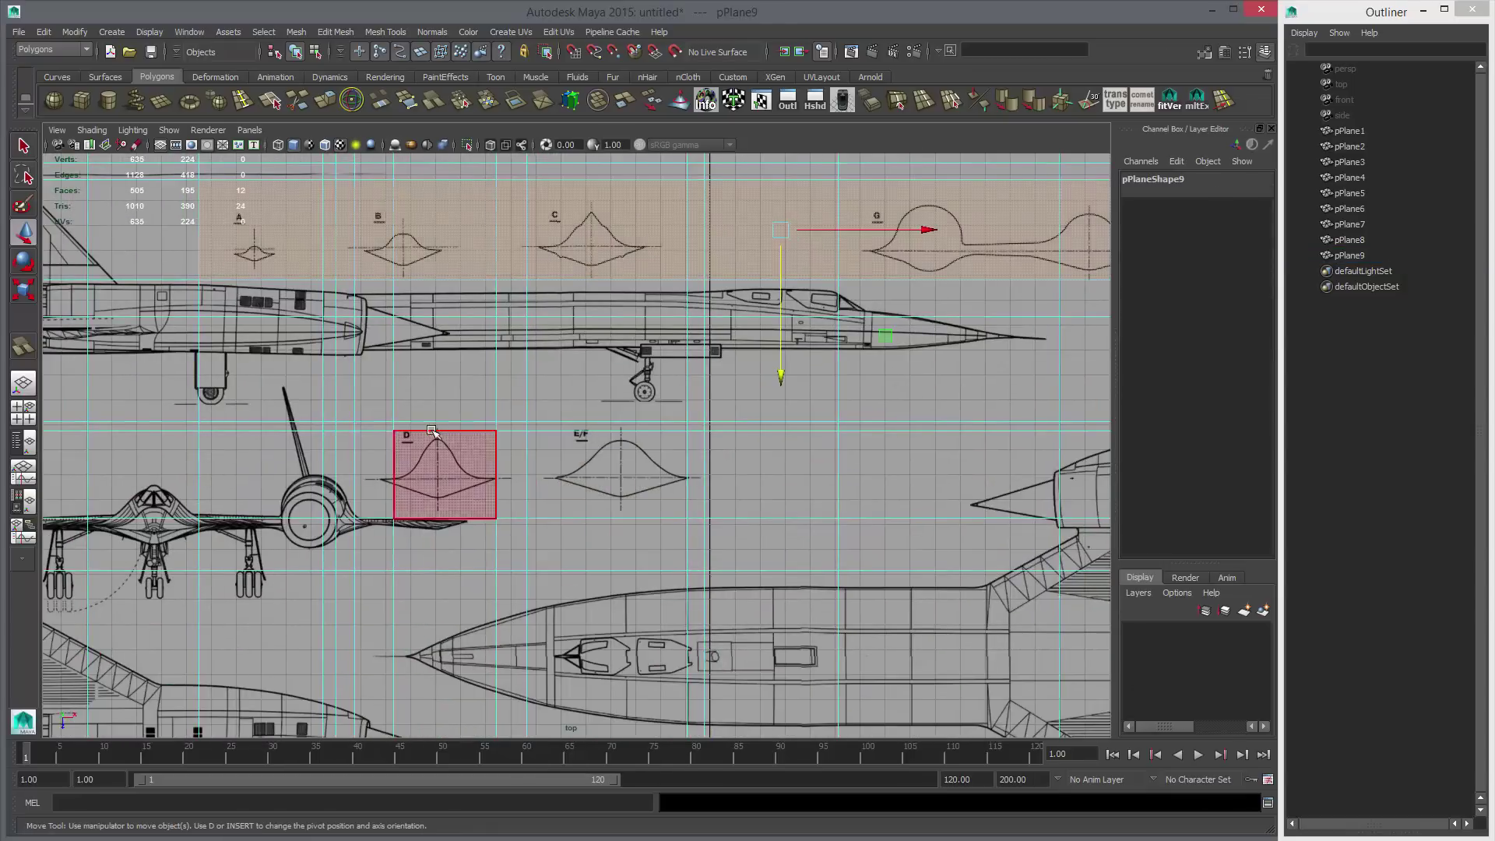
left_click_drag(433, 427, 650, 489)
scroll(625, 461, "down", 5)
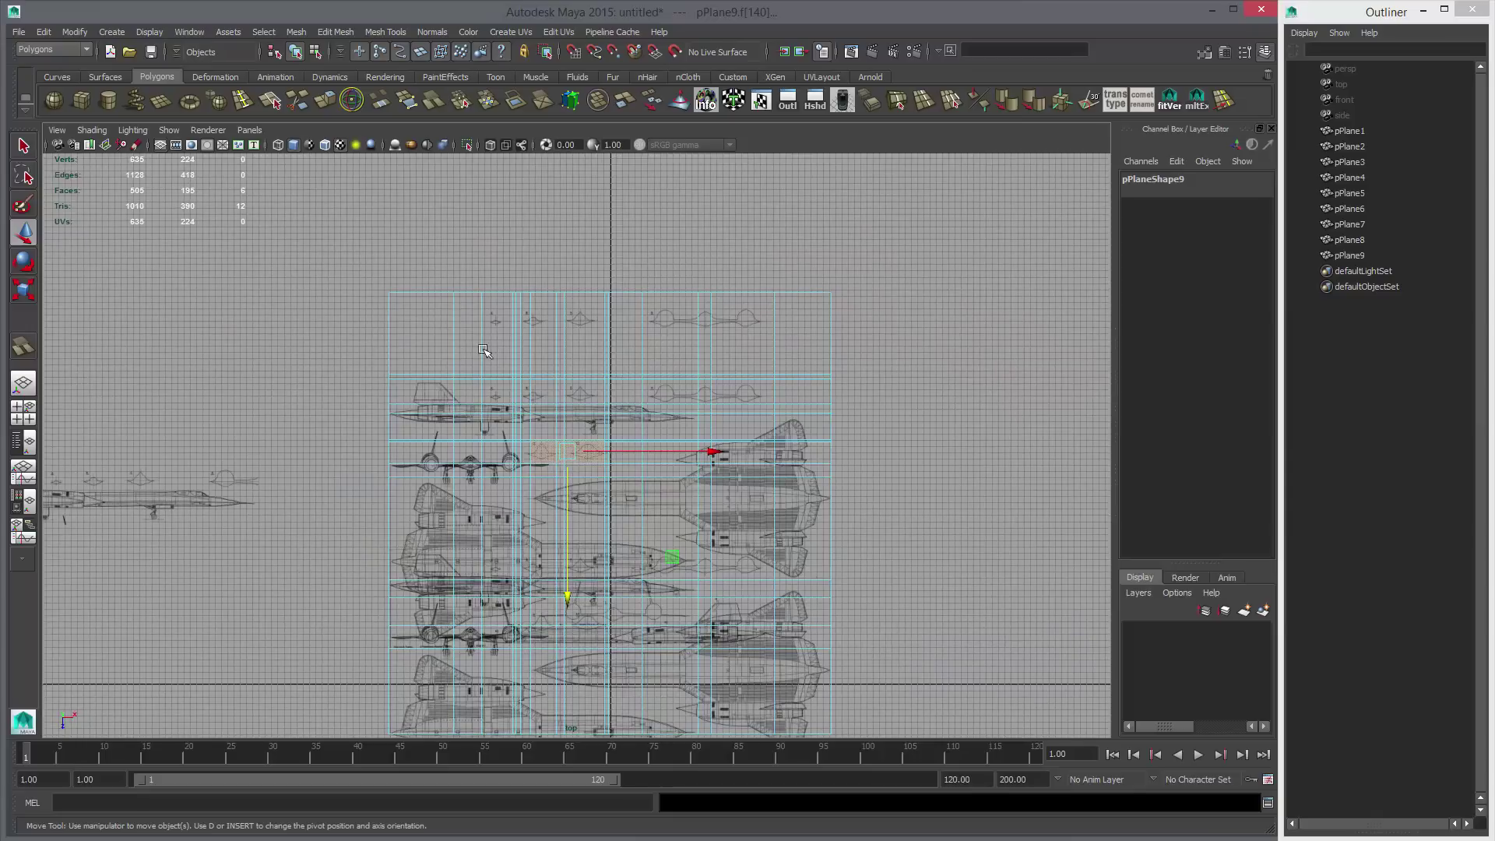
Try deleting everything outside sections D and E/F plus a face between them, and undo these deletions.
left_click_drag(388, 292, 841, 462)
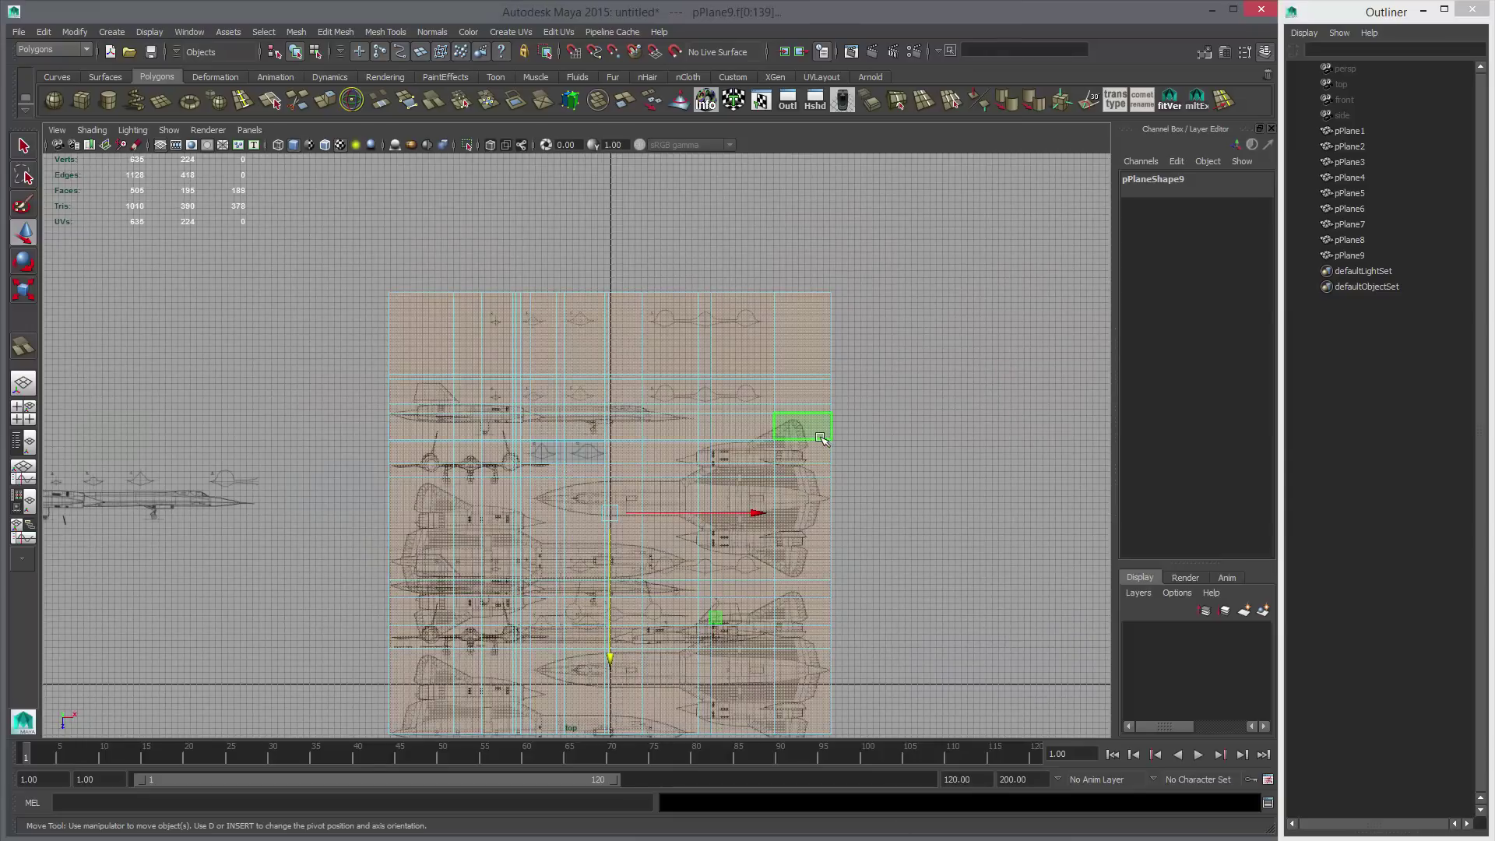
key("Delete")
left_click(559, 449)
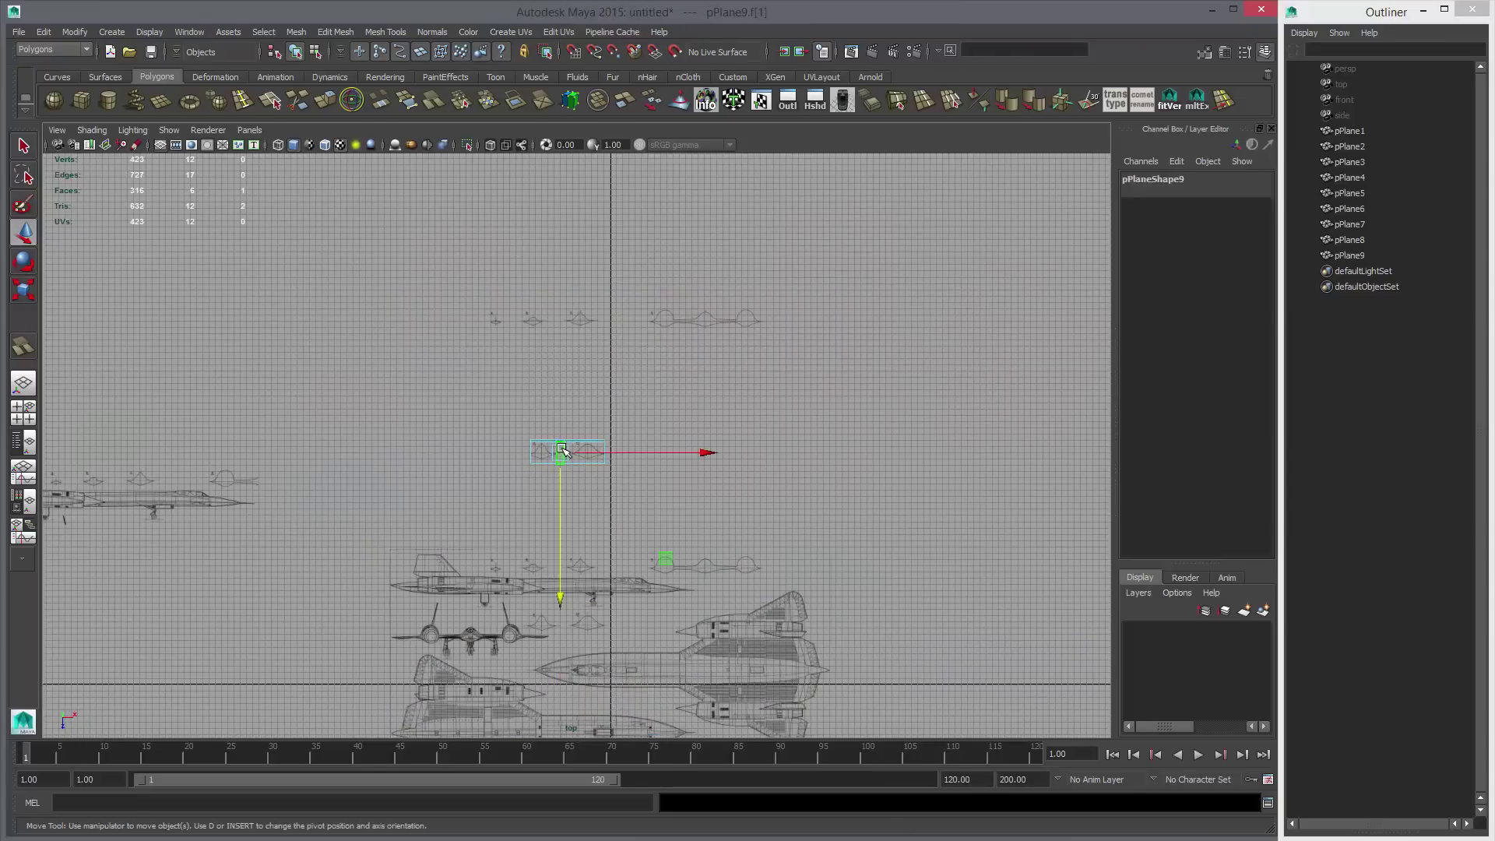
key("Delete")
key("ctrl+z")
key("ctrl+z")
key("ctrl+z")
Deselect the narrow faces between sections D and E/F, invert the selection and delete the rest of the ninth plane.
left_click(582, 450)
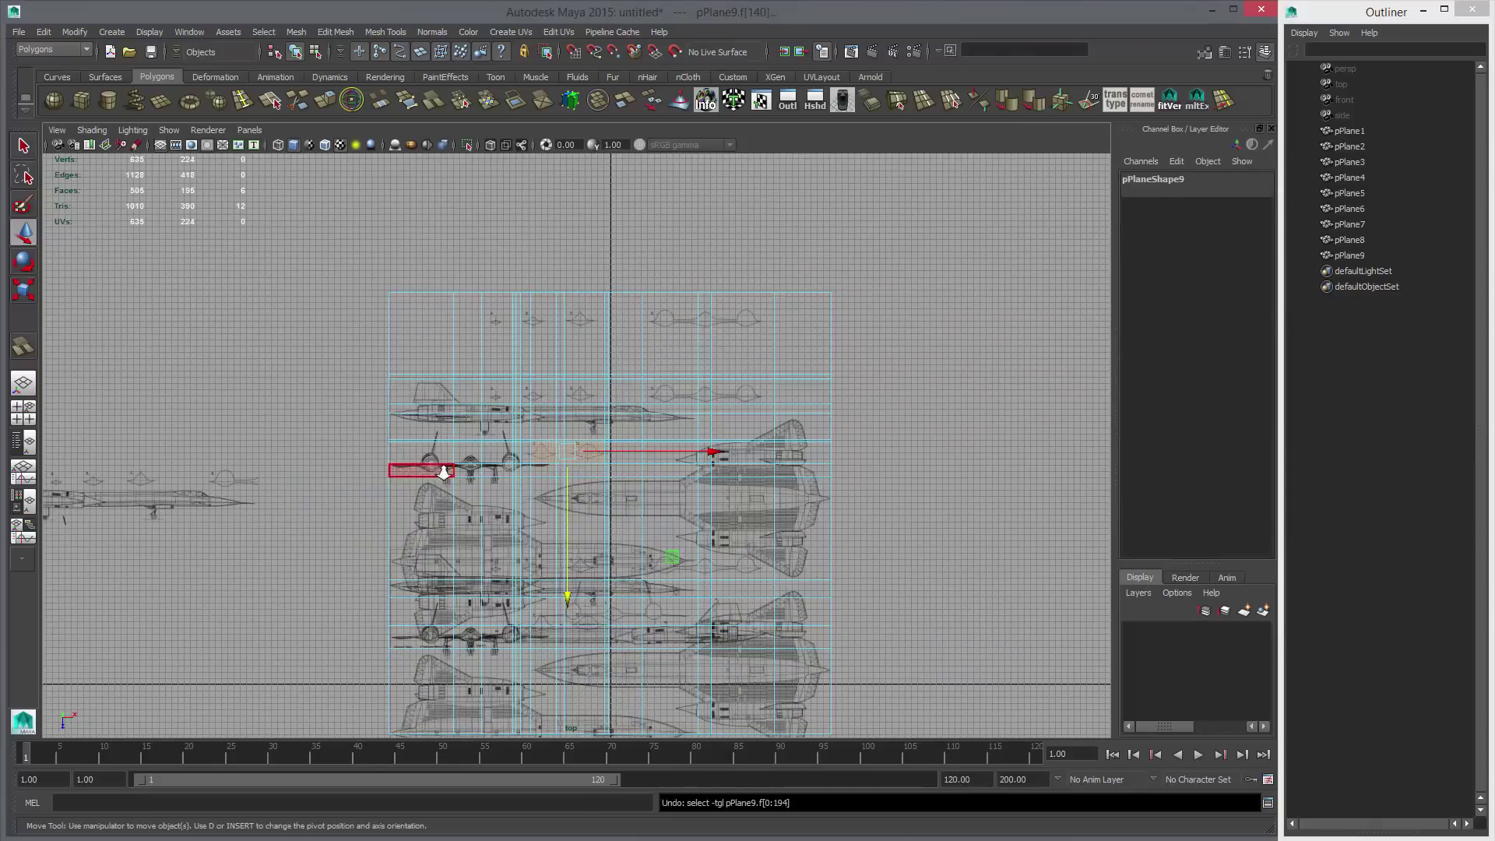
scroll(419, 451, "up", 5)
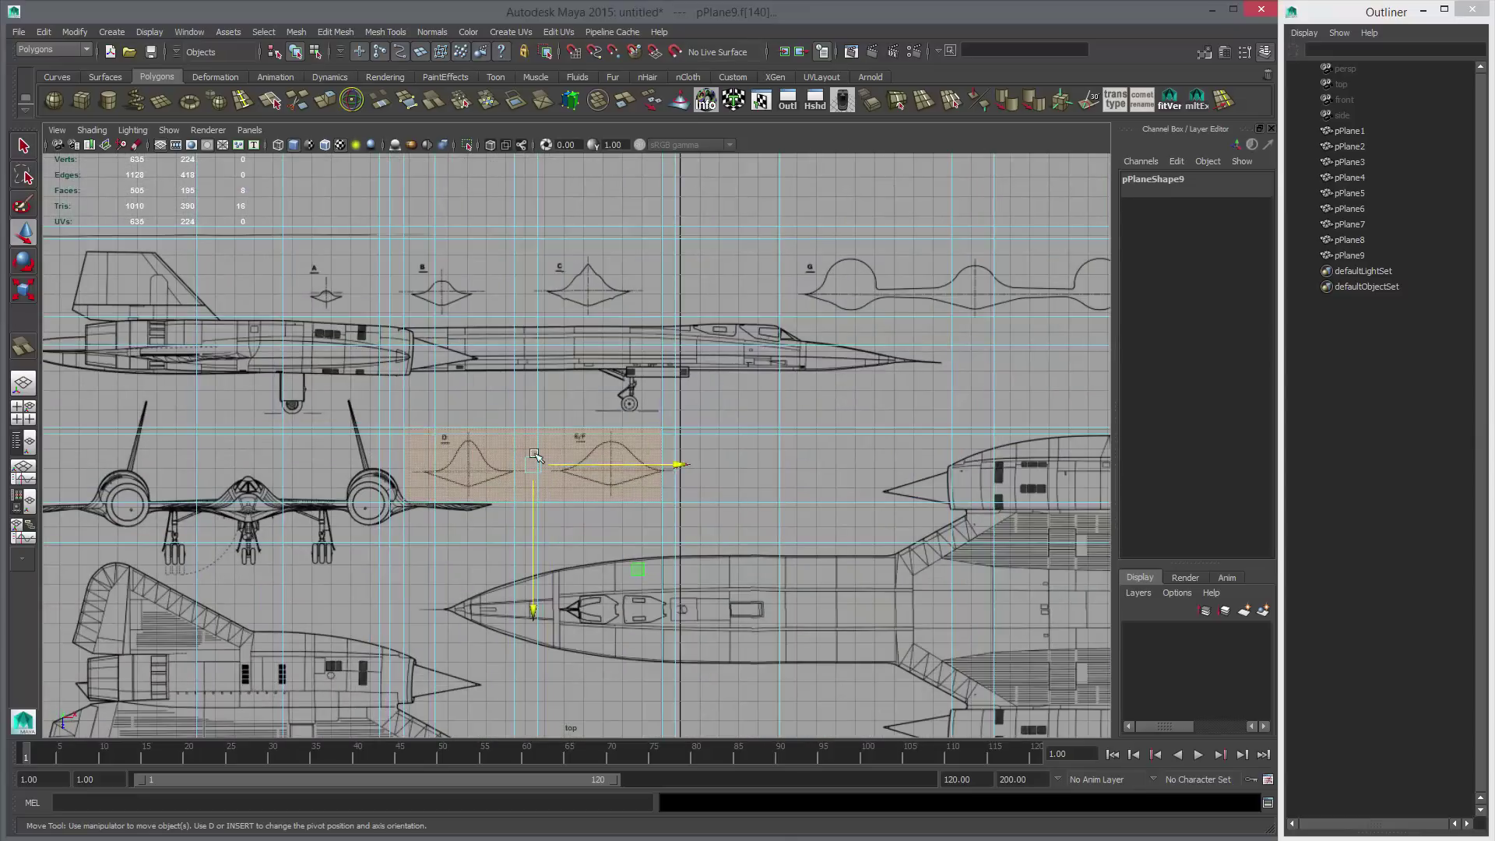
left_click_drag(526, 431, 532, 461, "ctrl")
right_click(620, 426)
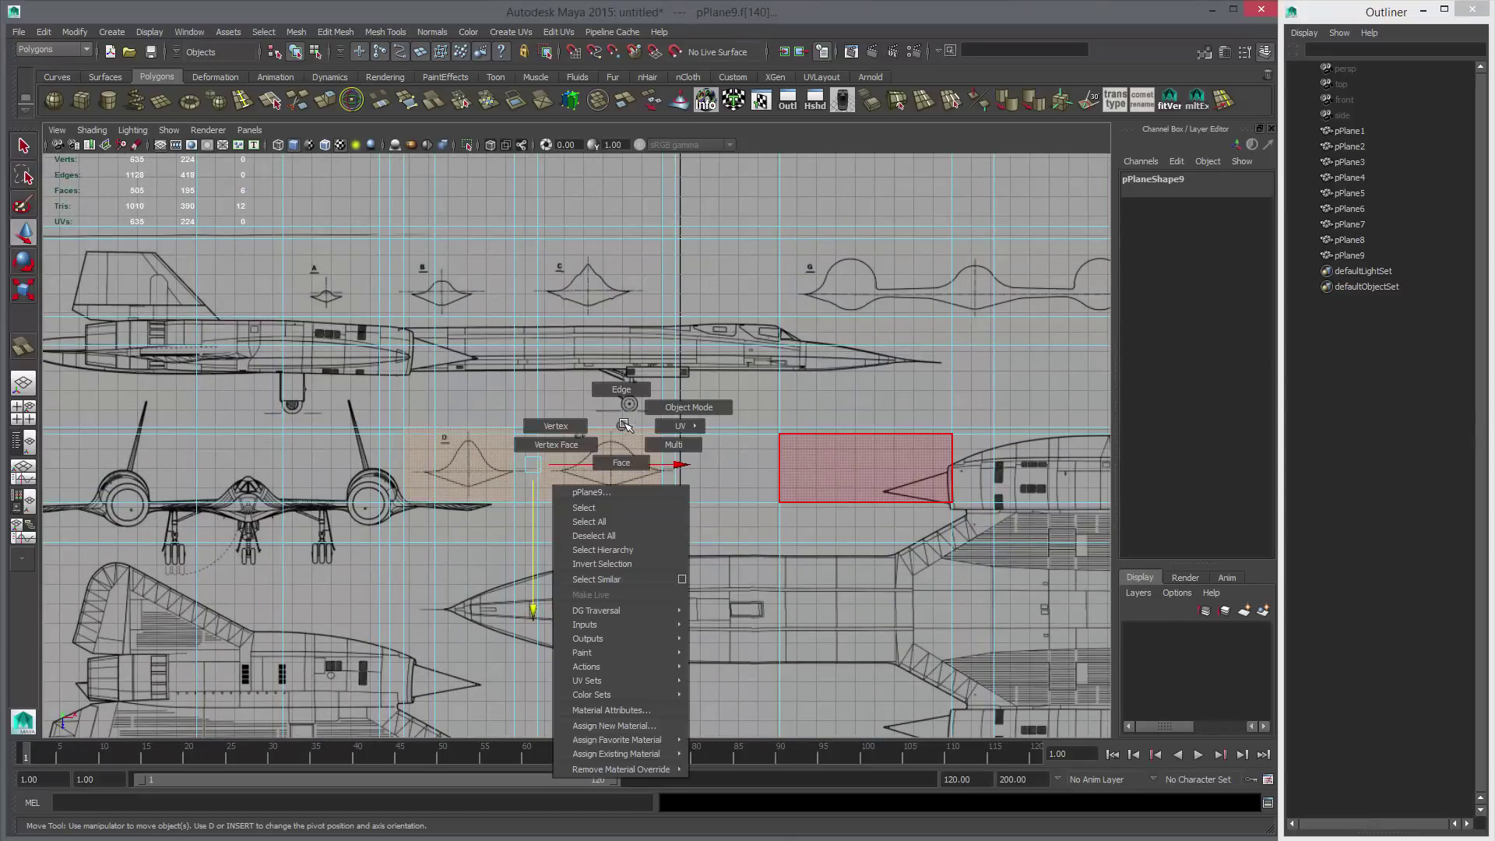
left_click(621, 563)
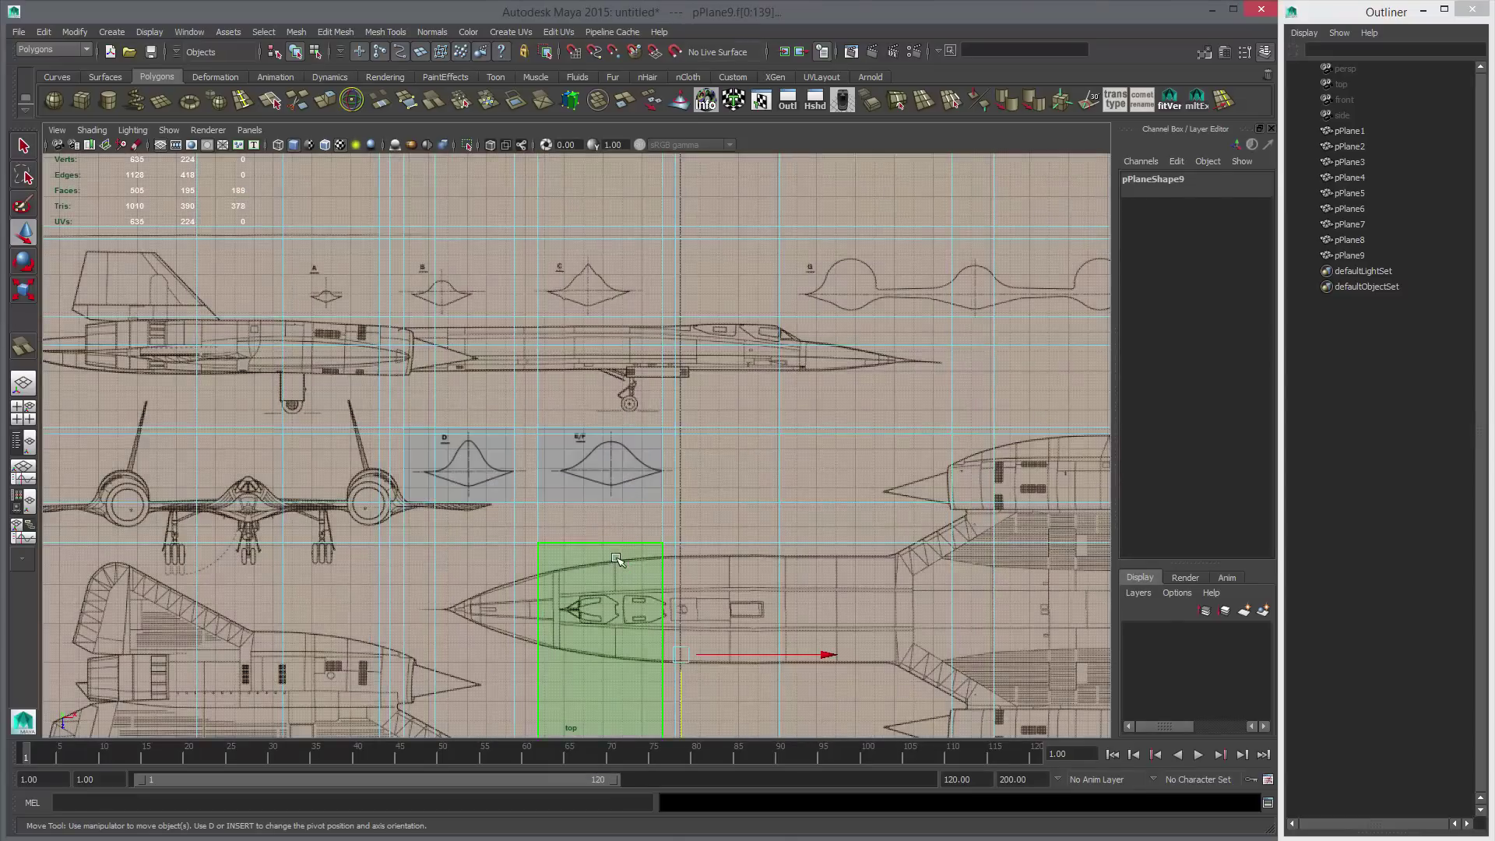
key("Delete")
left_click(831, 465)
scroll(1016, 507, "down", 8)
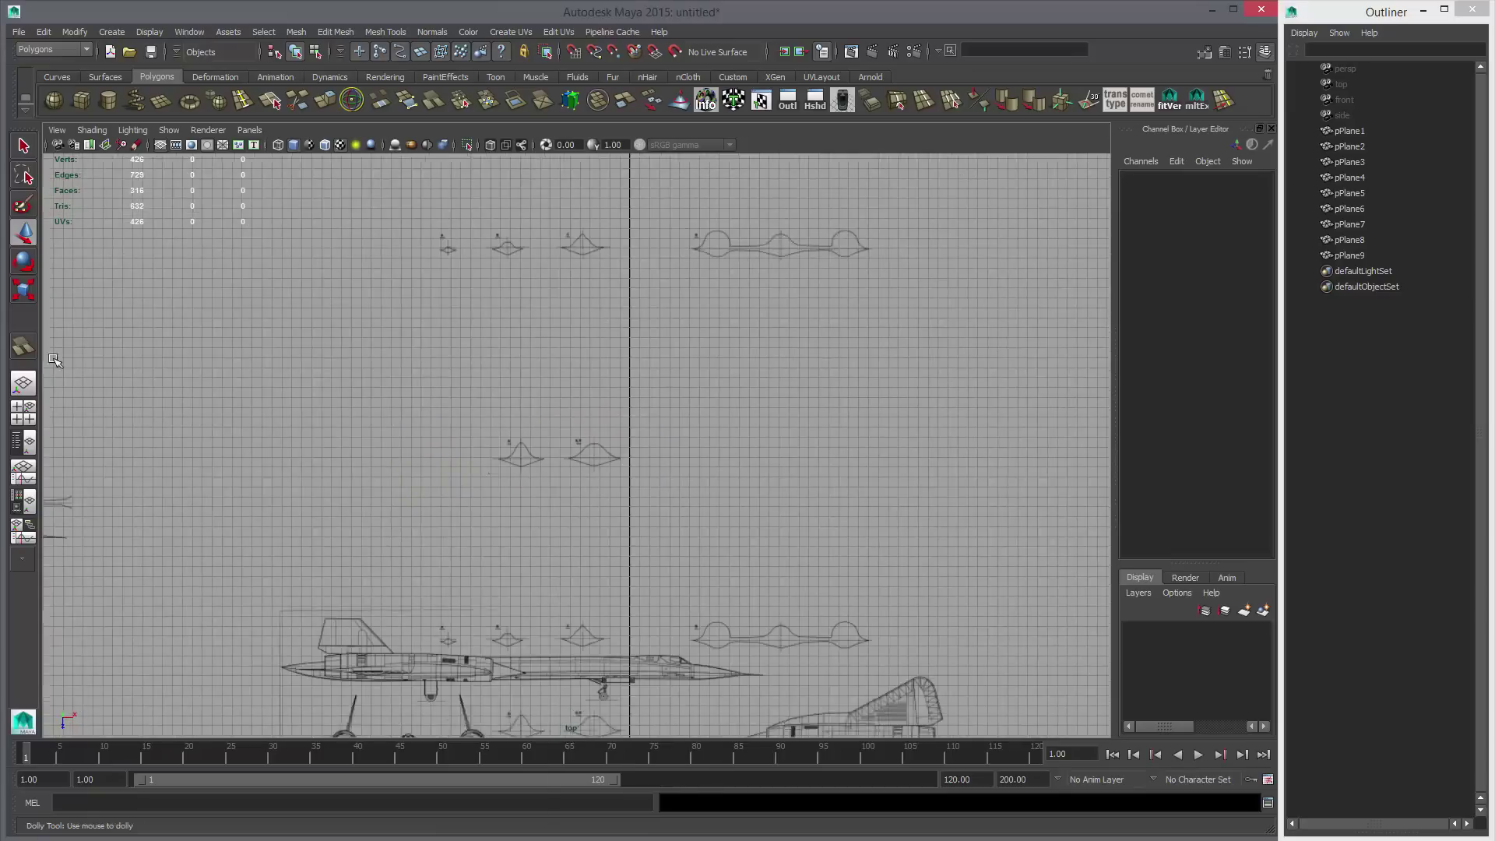
Duplicate the original cut plane again and move the copy up and to the right, to about X 24.6, Z -40.5.
left_click(618, 389)
middle_click_drag(716, 361, 703, 417, "alt")
key("ctrl+d")
left_click_drag(676, 586, 807, 370)
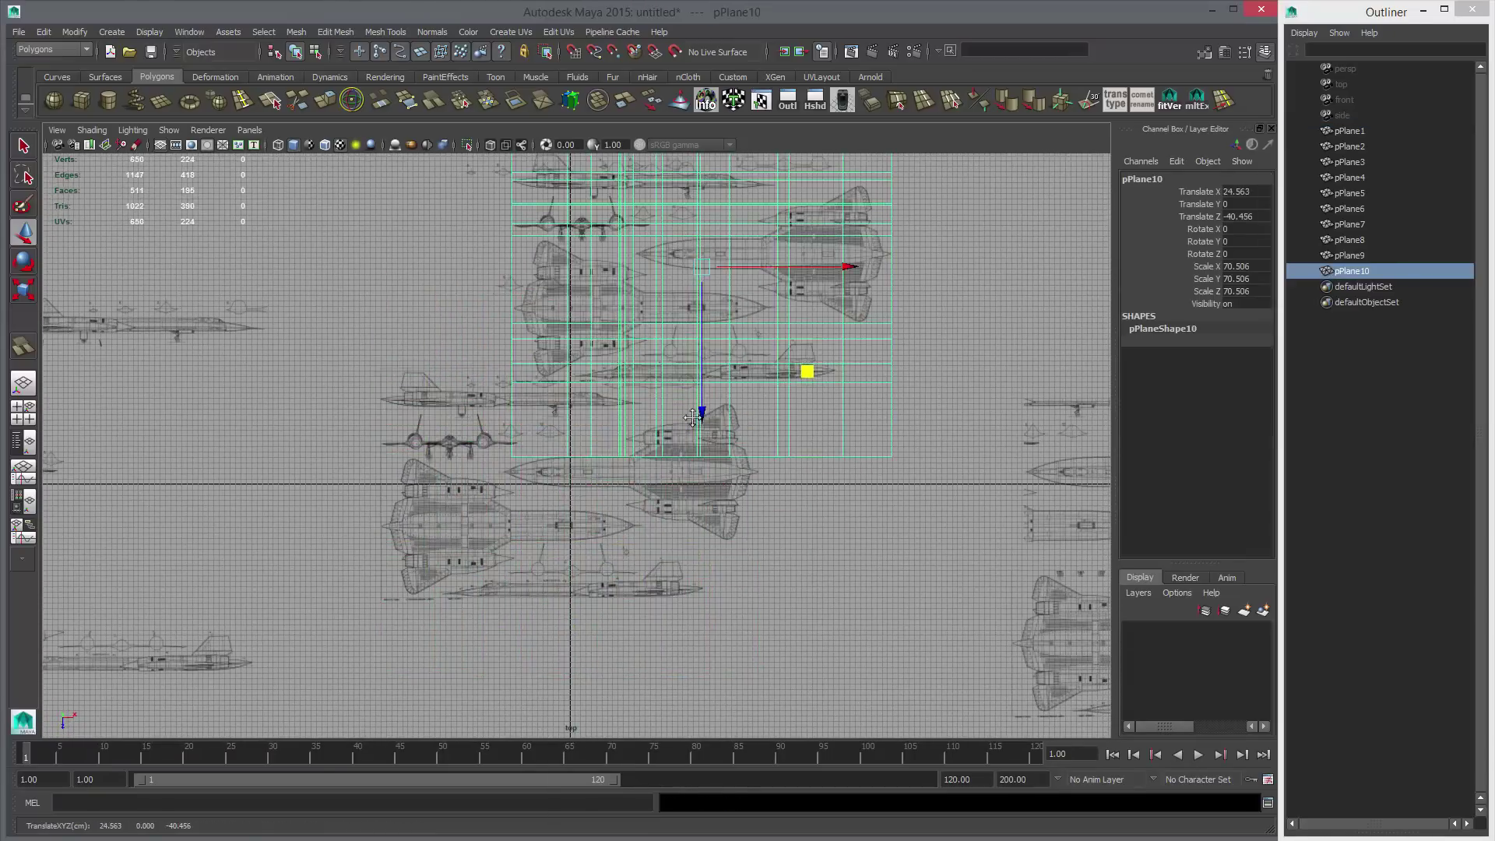
Try selecting the faces around the front-view drawing between the lower plan and side views on the new copy.
scroll(833, 296, "up", 4)
middle_click_drag(858, 204, 631, 401, "alt")
right_click_drag(630, 401, 630, 441)
key("q")
left_click_drag(489, 412, 753, 455)
key("ctrl+z")
key("ctrl+z")
right_click_drag(760, 431, 760, 460)
left_click(499, 433)
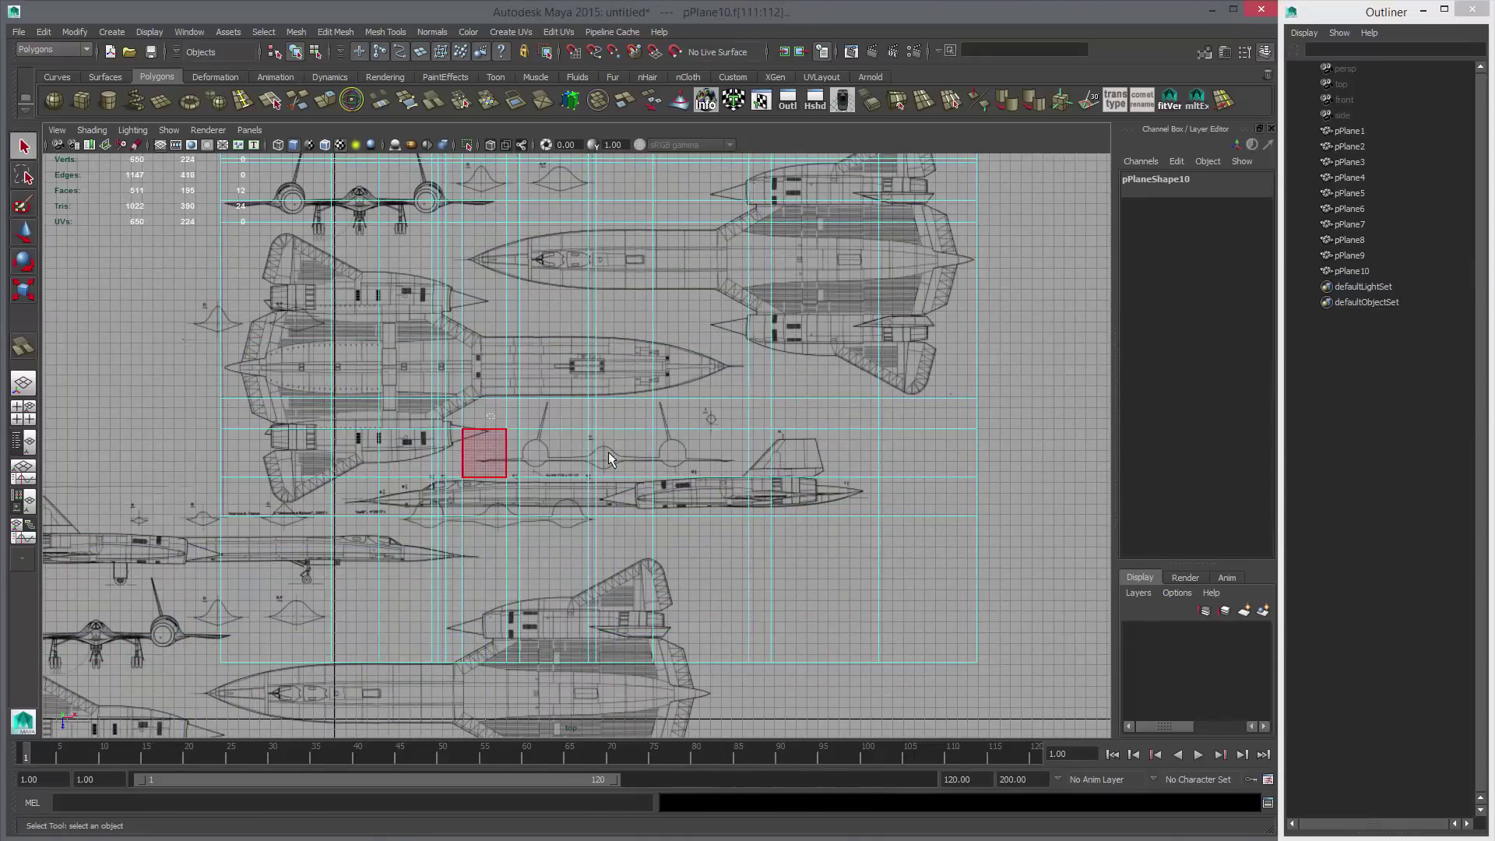
scroll(463, 351, "down", 6)
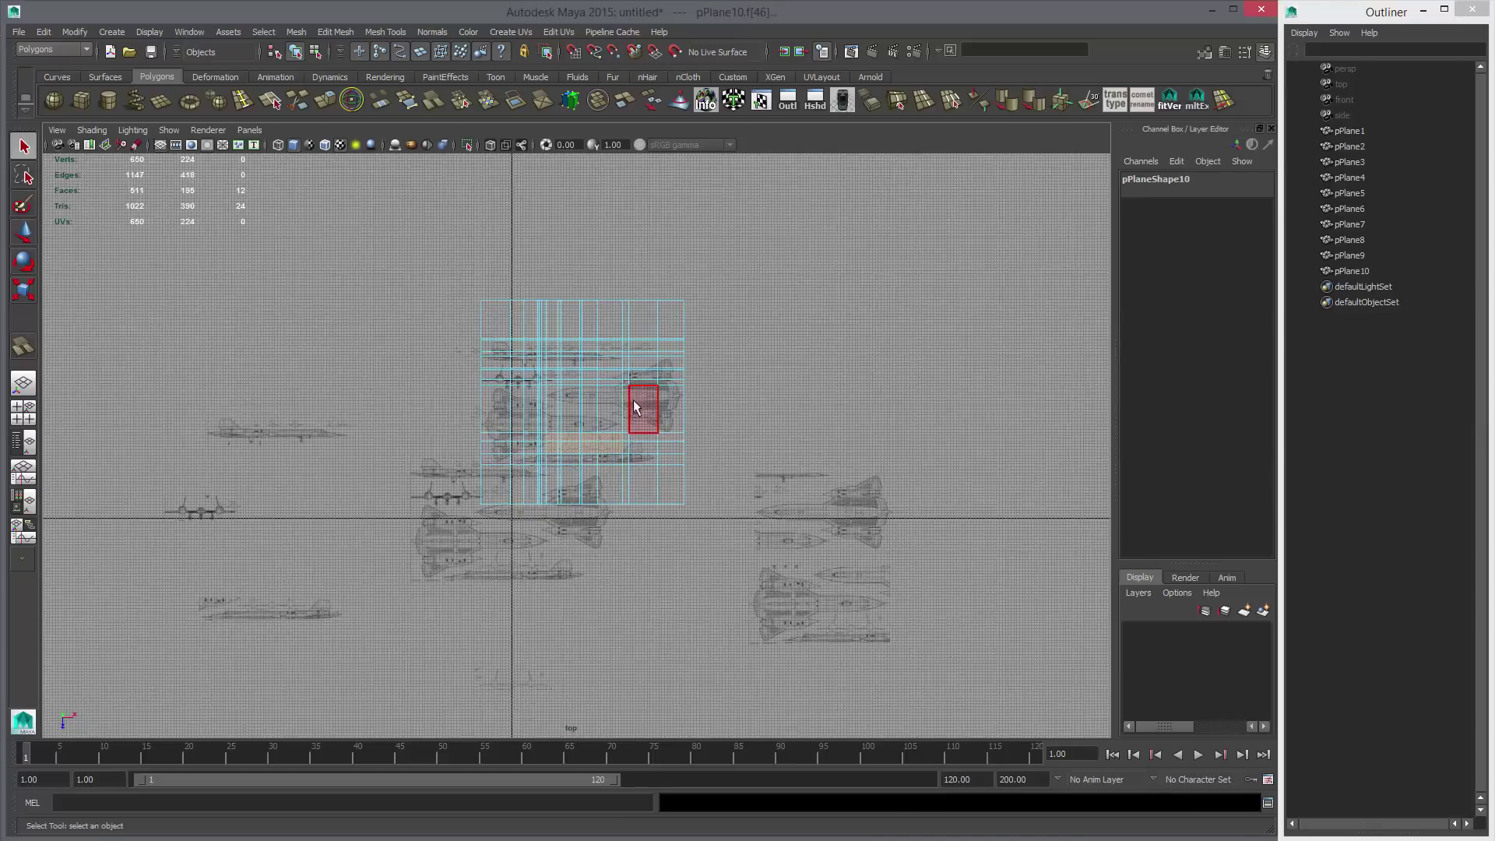
Return the new copy to object mode, move it clear of the other planes to about X 90.1, Z -66.6, and deselect it.
right_click_drag(608, 450, 688, 437)
left_click(644, 436)
key("w")
left_click(627, 461)
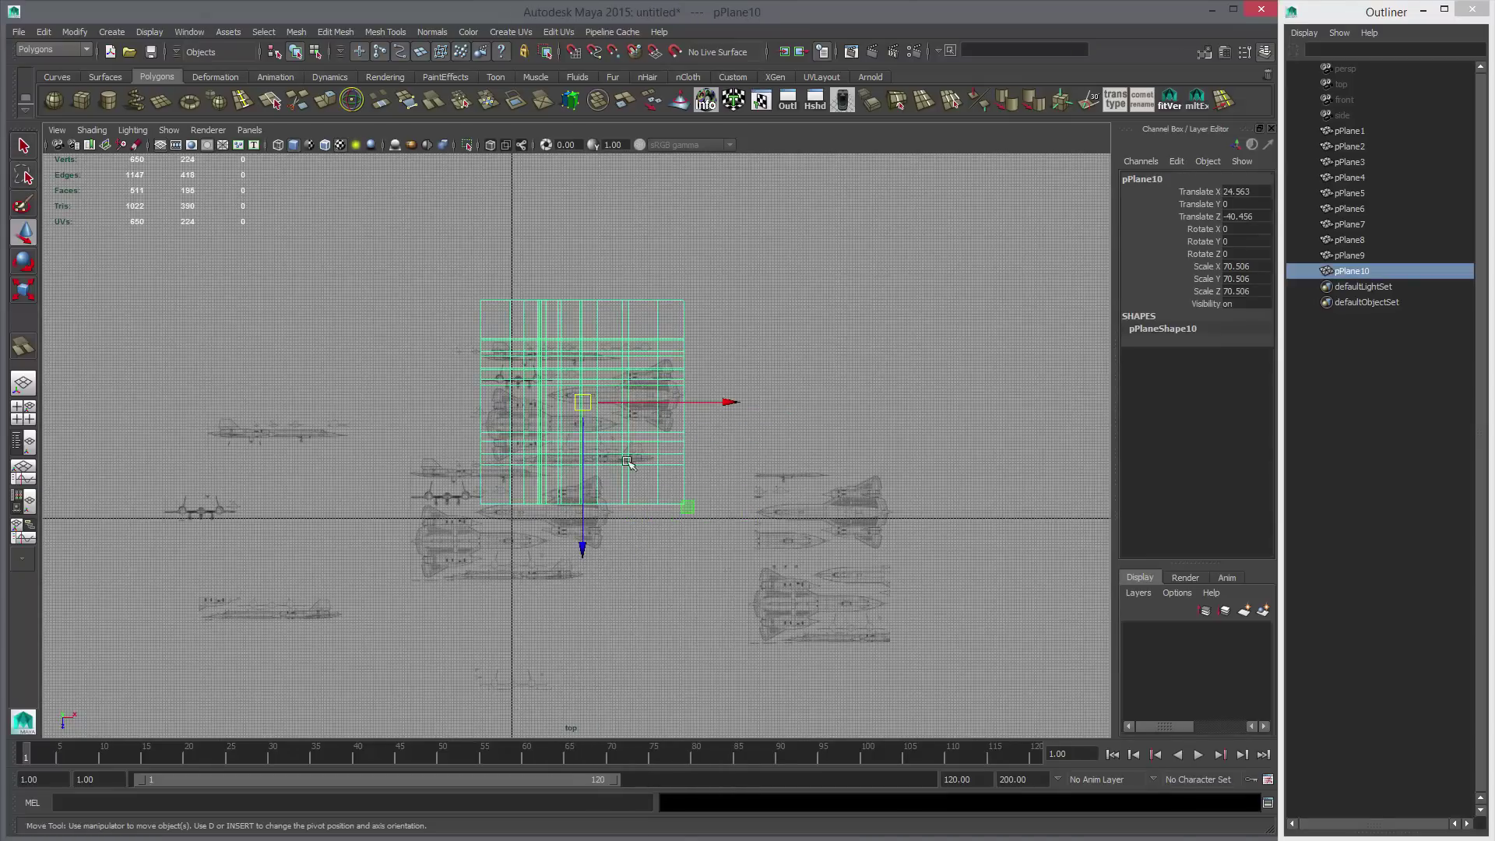
middle_click_drag(594, 467, 782, 393)
left_click(675, 473)
middle_click_drag(446, 367, 473, 322, "alt")
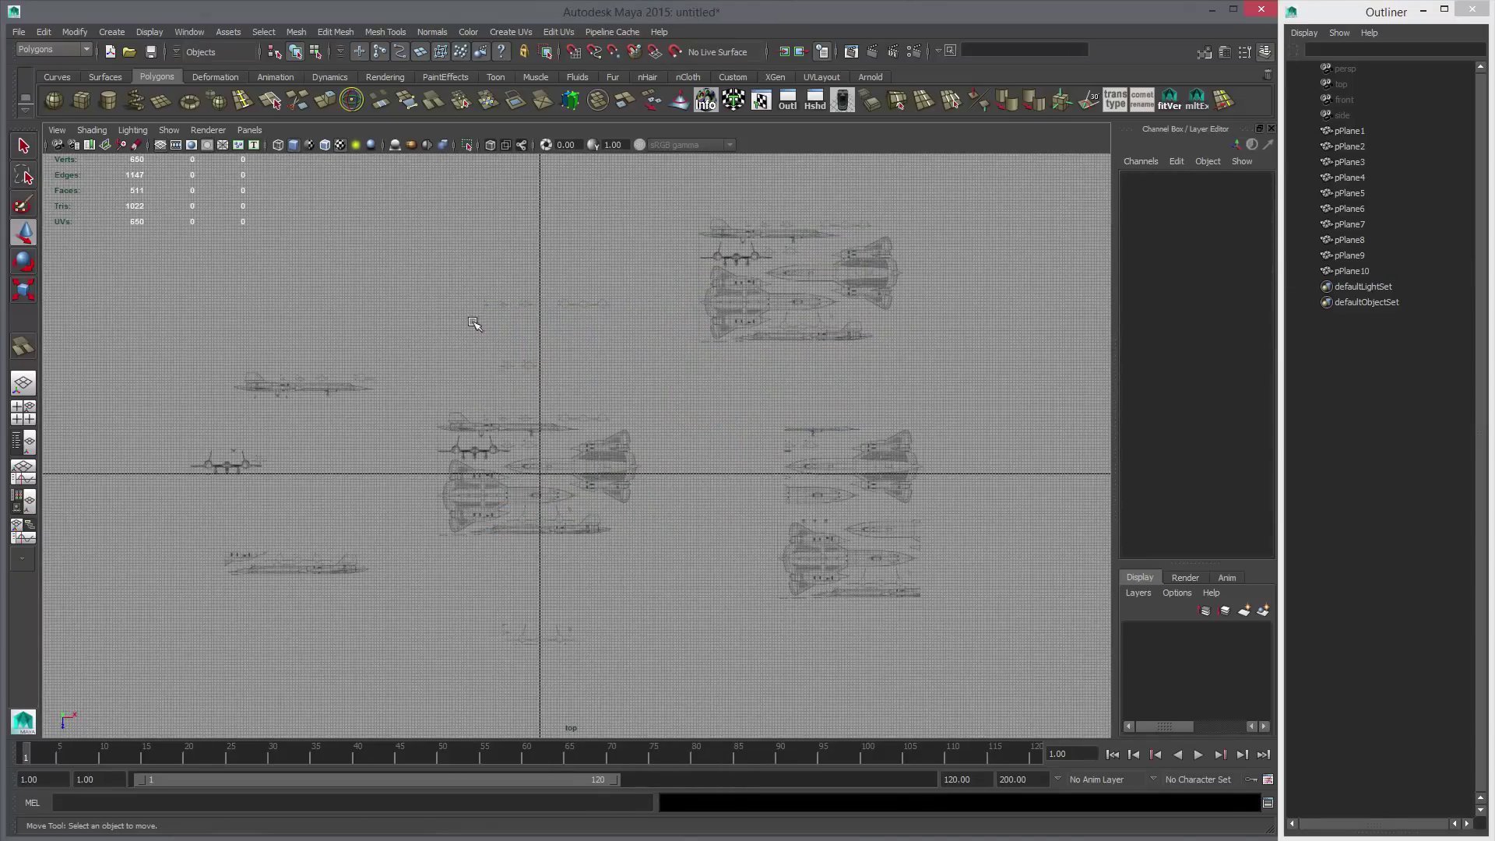
Hide the grid in the top view.
left_click(163, 148)
right_click_drag(672, 371, 797, 400, "alt")
middle_click_drag(794, 390, 800, 330, "alt")
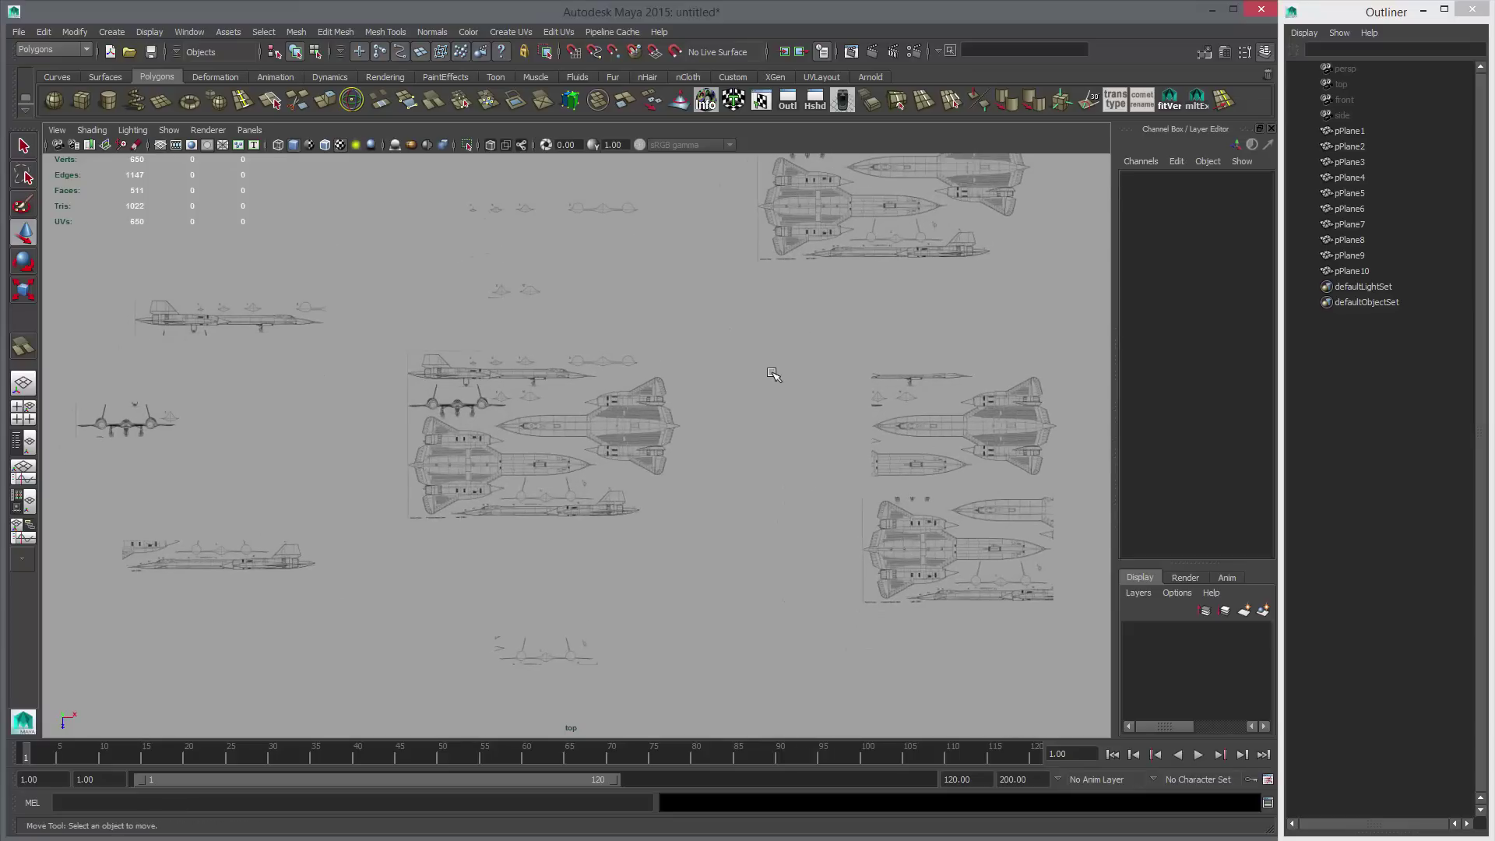
middle_click_drag(724, 360, 766, 333, "alt")
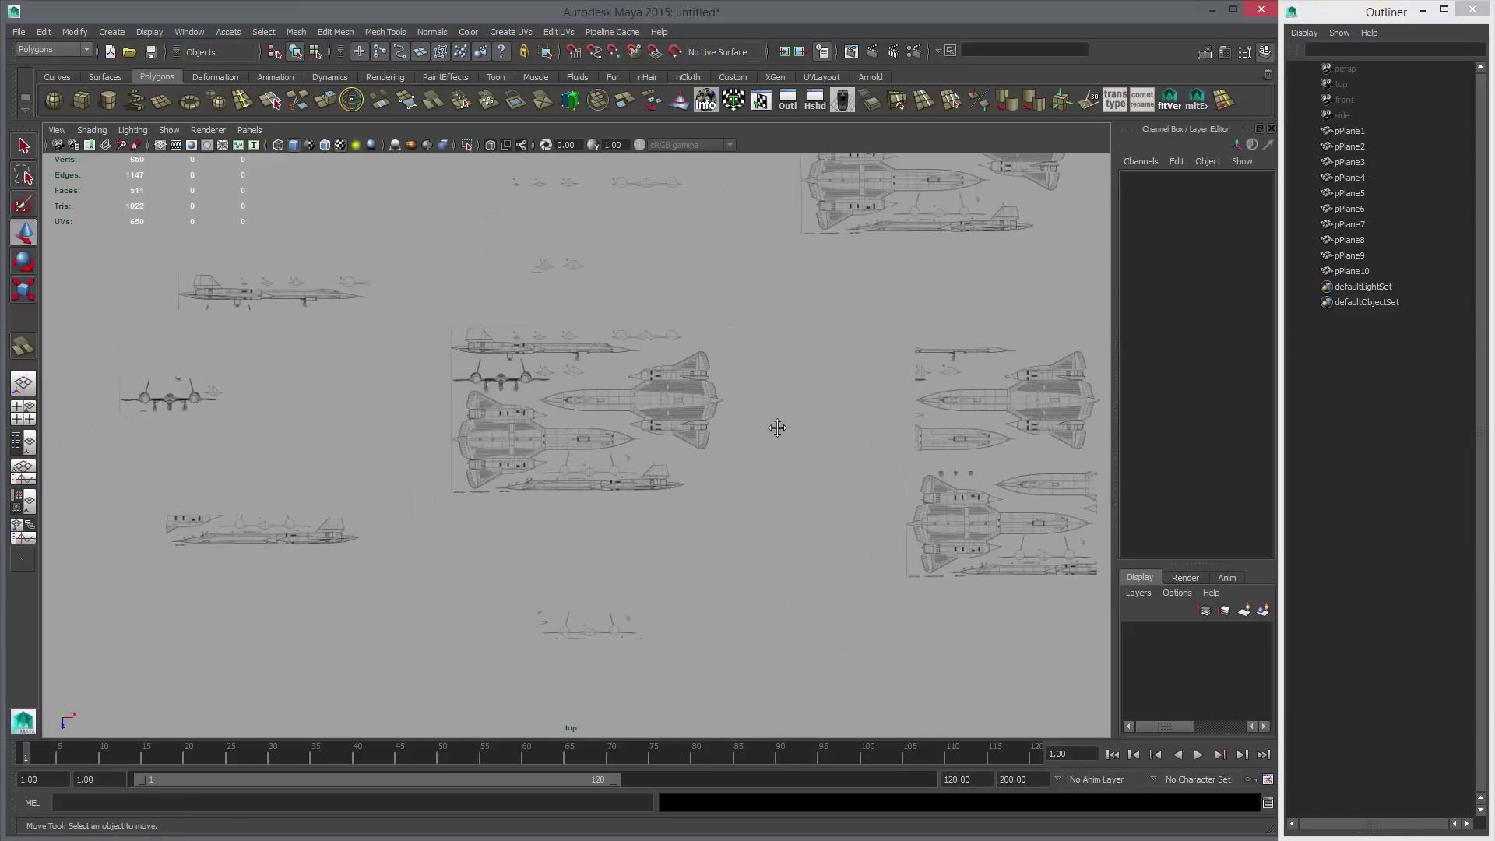
right_click_drag(777, 427, 755, 403, "alt")
middle_click_drag(768, 402, 711, 403, "alt")
right_click_drag(711, 403, 755, 413, "alt")
Move the upper plan-view plane up and to the right, to about X 113.3, Z -10.1.
left_click(901, 480)
right_click_drag(895, 481, 815, 481, "alt")
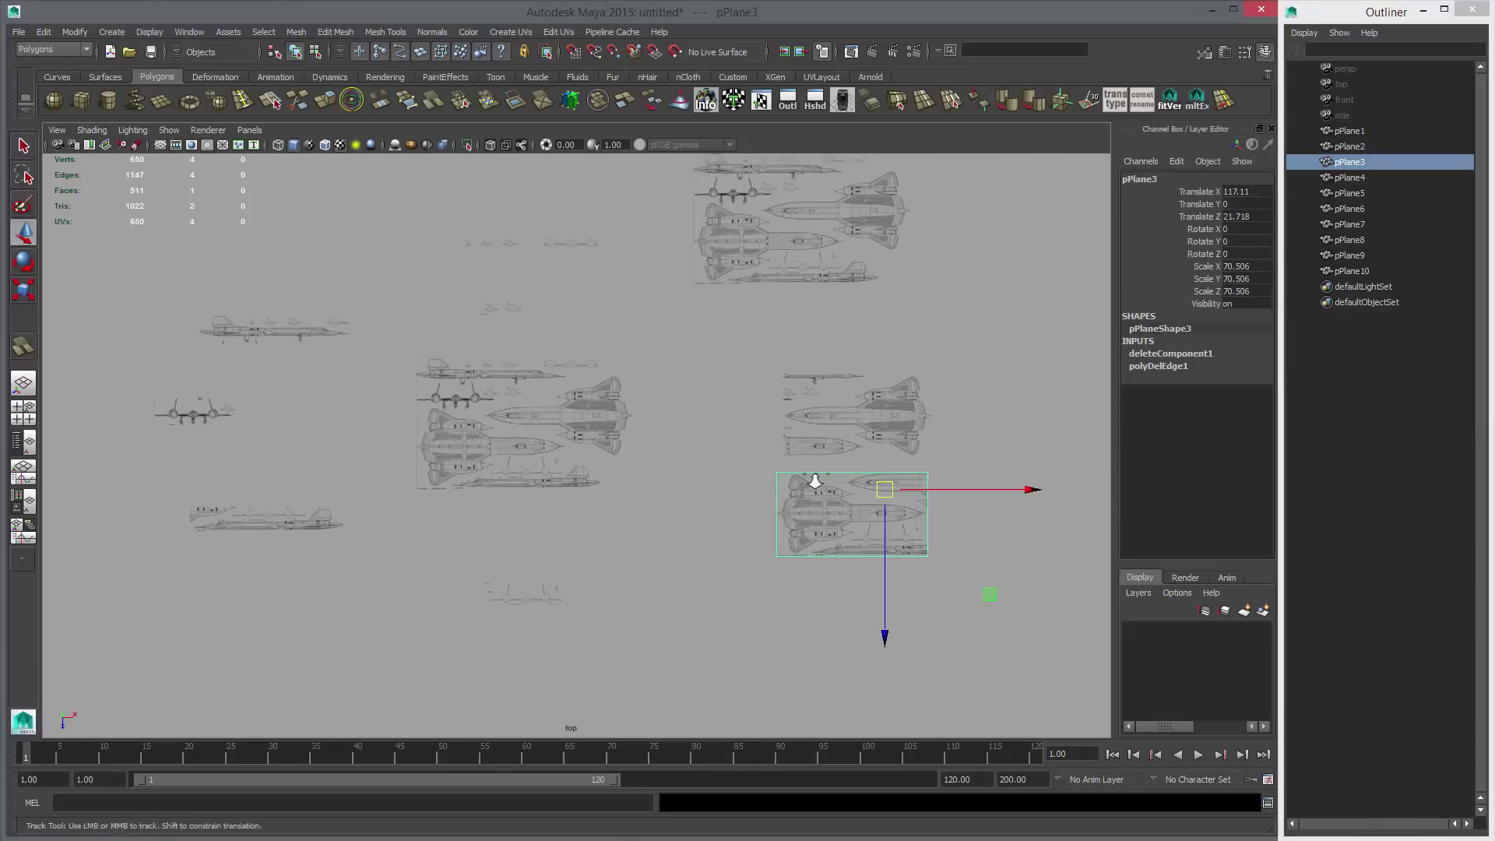
scroll(815, 481, "down", 1)
left_click(852, 441)
middle_click_drag(851, 441, 894, 415)
Select the blueprint planes one after another to check which view or cross-section each one holds.
left_click(624, 439)
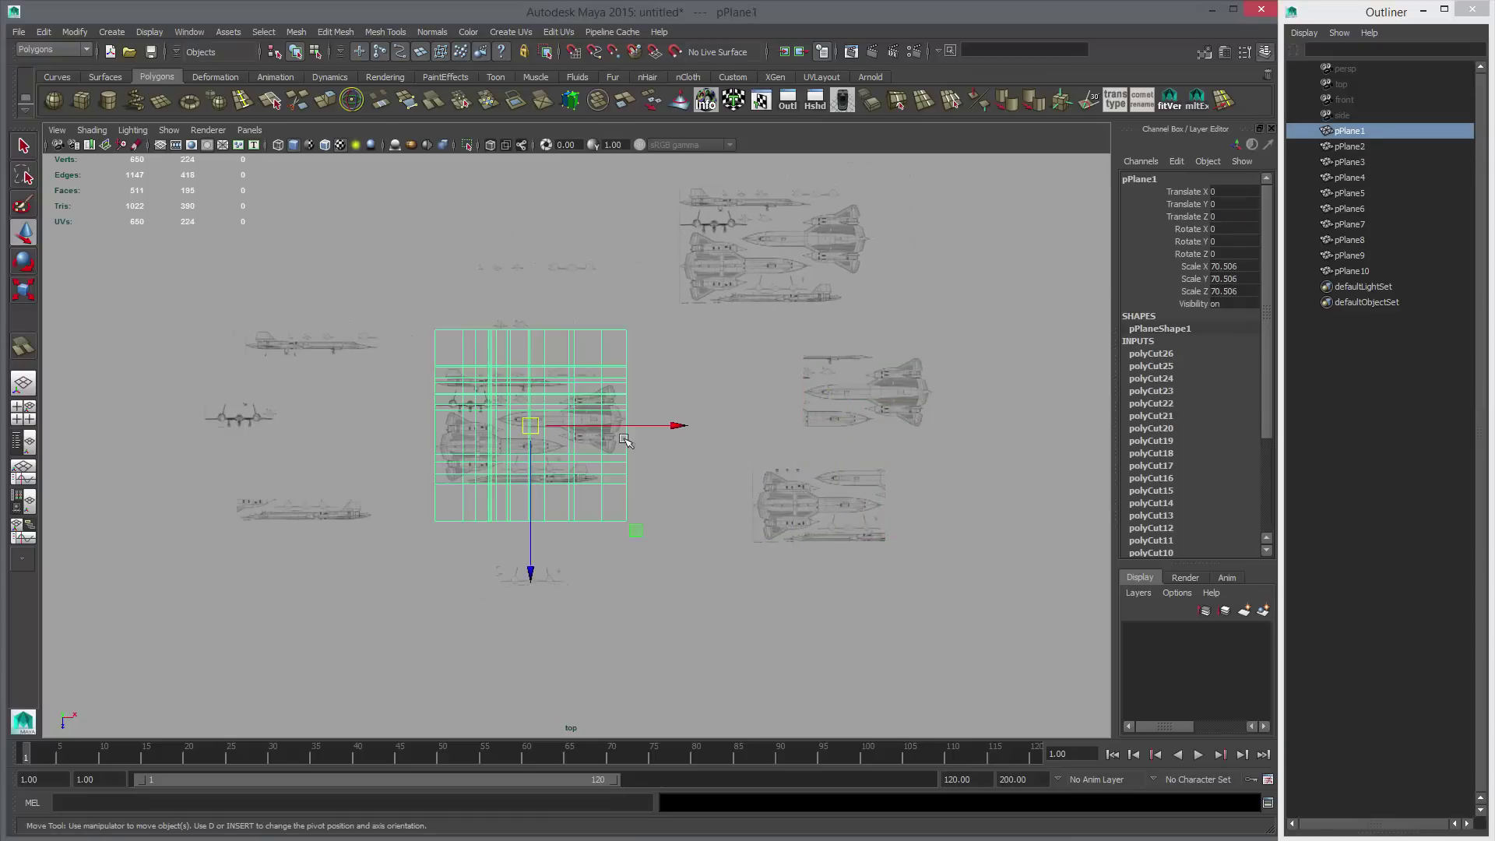
scroll(719, 472, "up", 1)
left_click(717, 467)
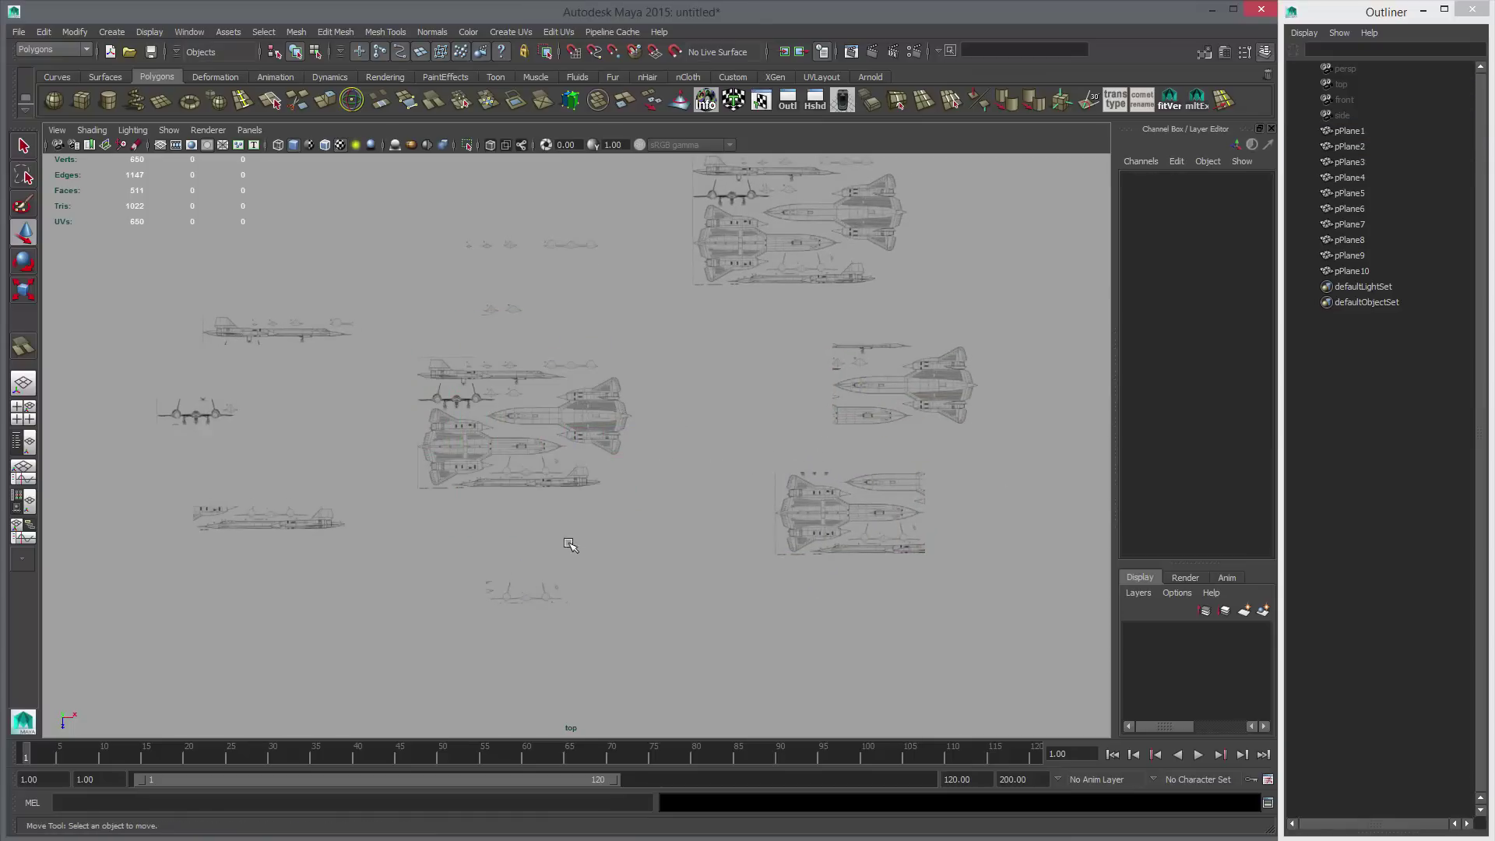
left_click(523, 594)
left_click(302, 520)
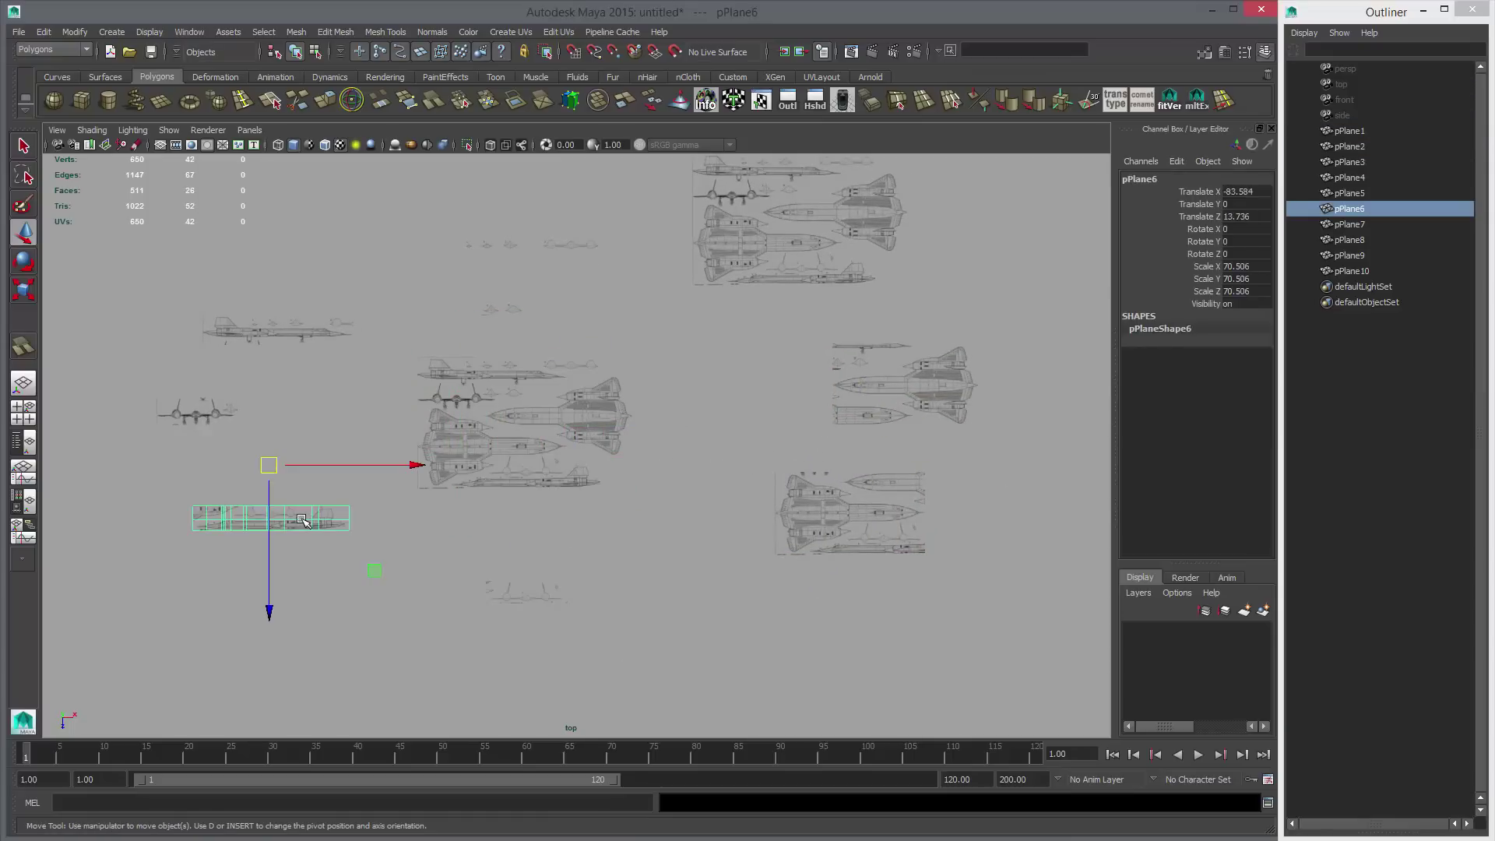
left_click(831, 499)
left_click(889, 394)
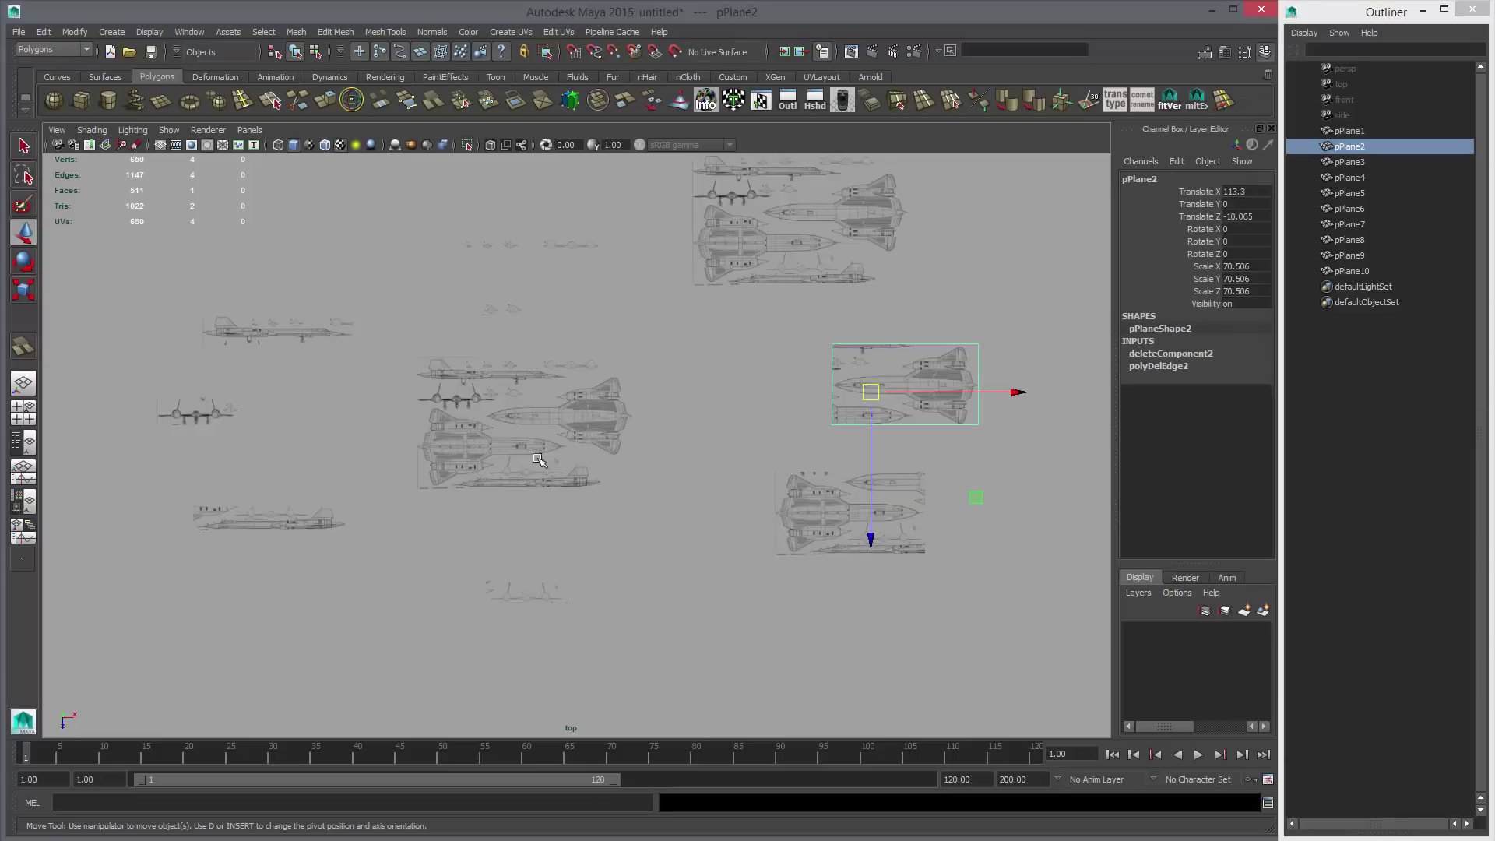
left_click(198, 414)
middle_click_drag(487, 403, 495, 489, "alt")
left_click(536, 397)
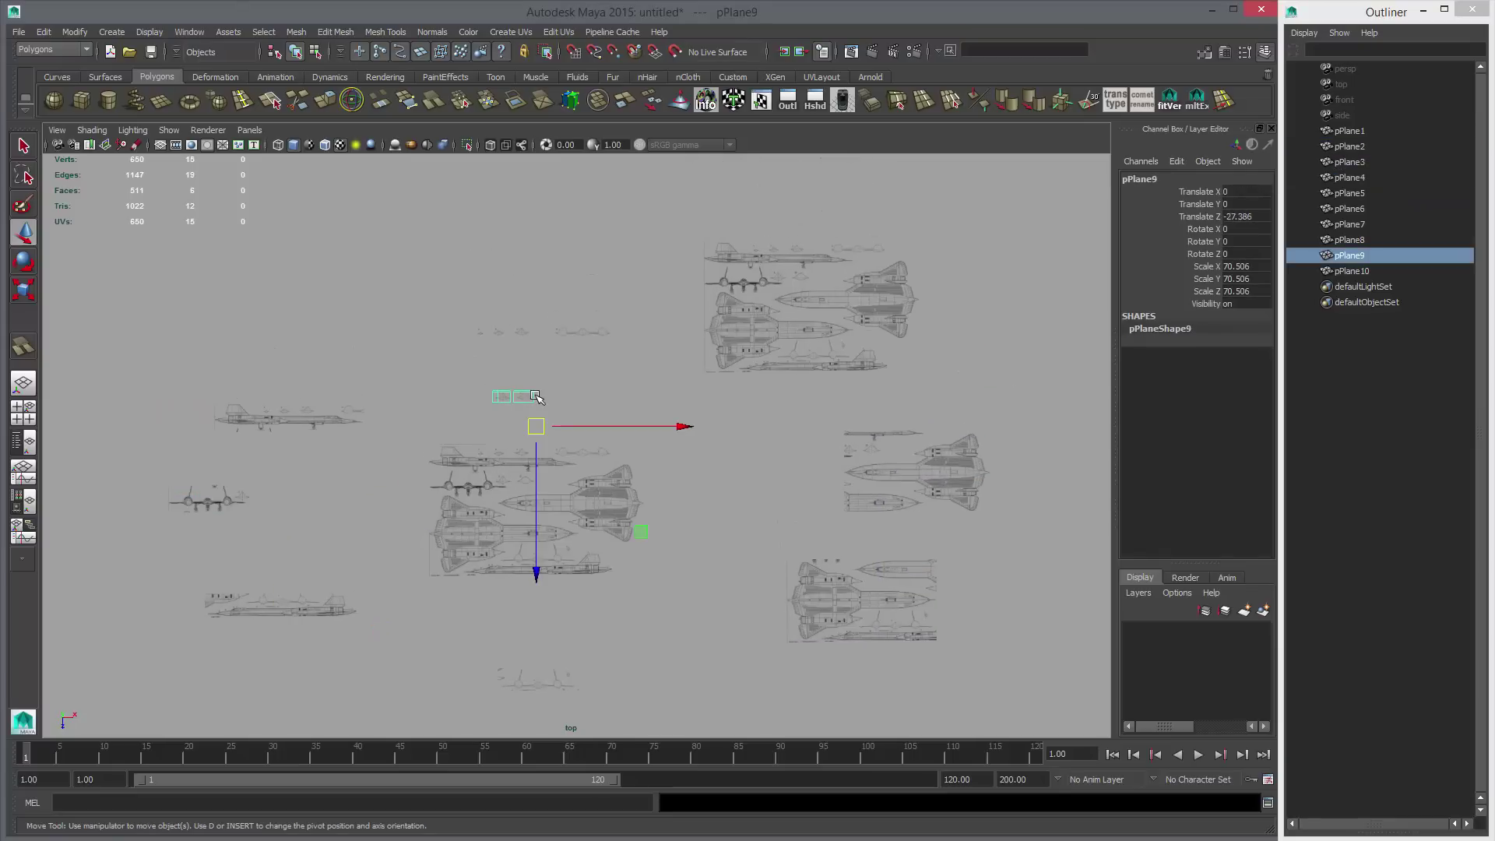
left_click(317, 424)
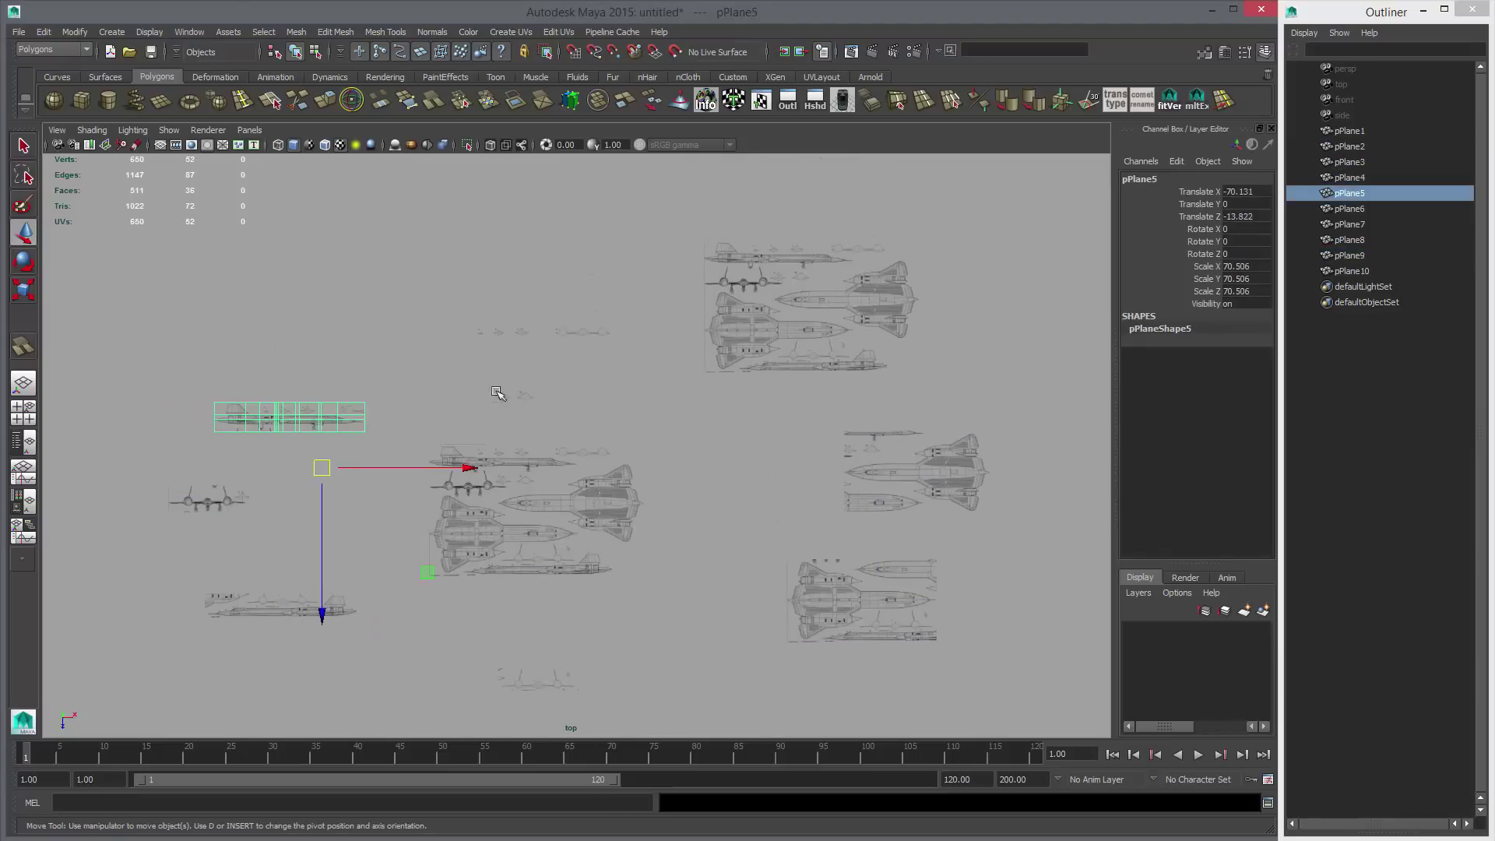
left_click(598, 335)
Delete the untrimmed tenth copy and the original cut plane.
left_click(793, 333)
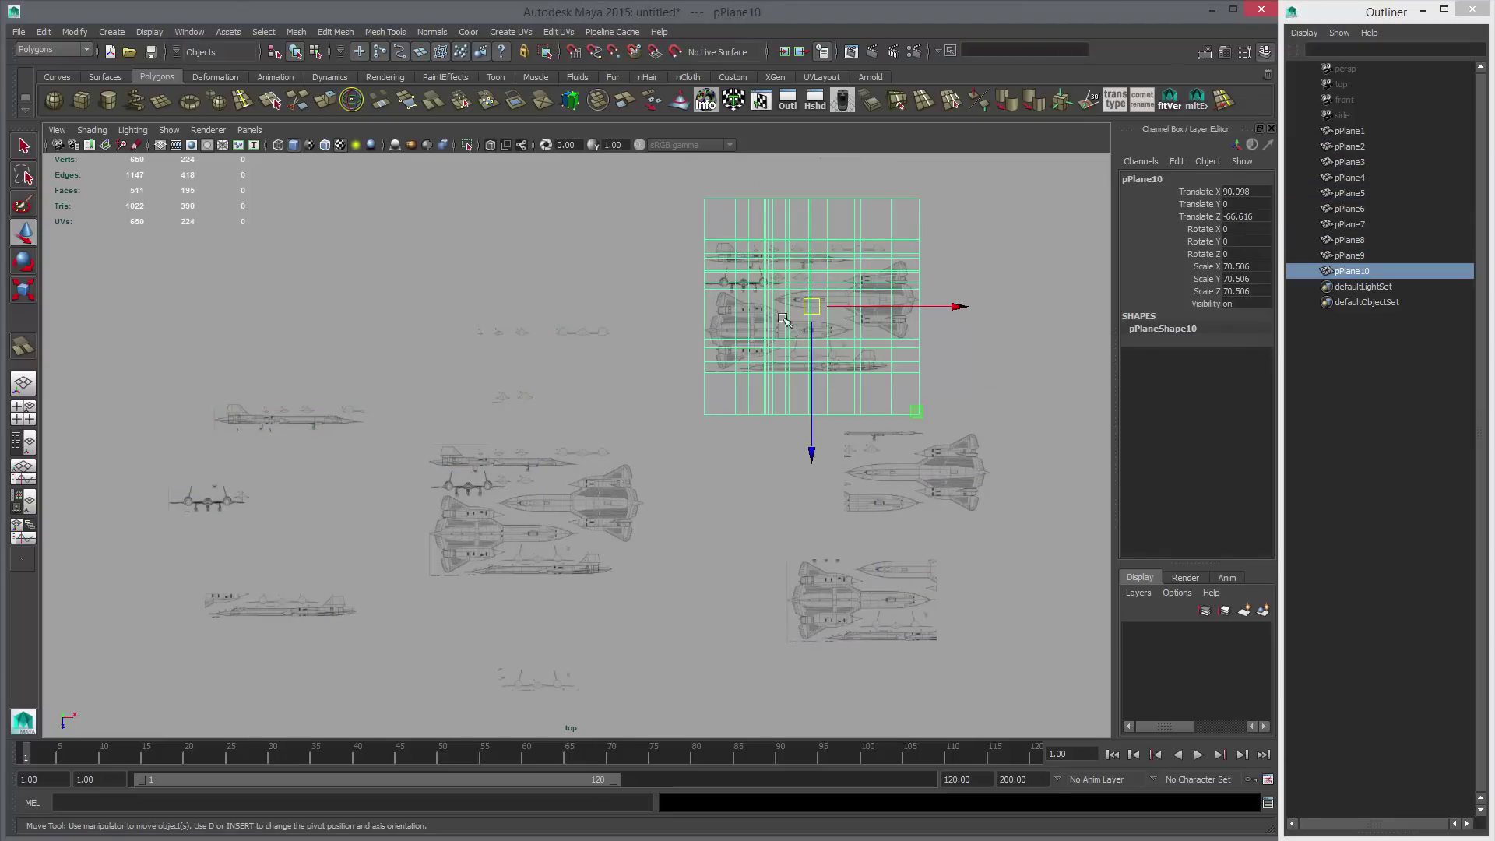
key("Delete")
left_click(558, 467)
middle_click_drag(695, 506, 685, 424, "alt")
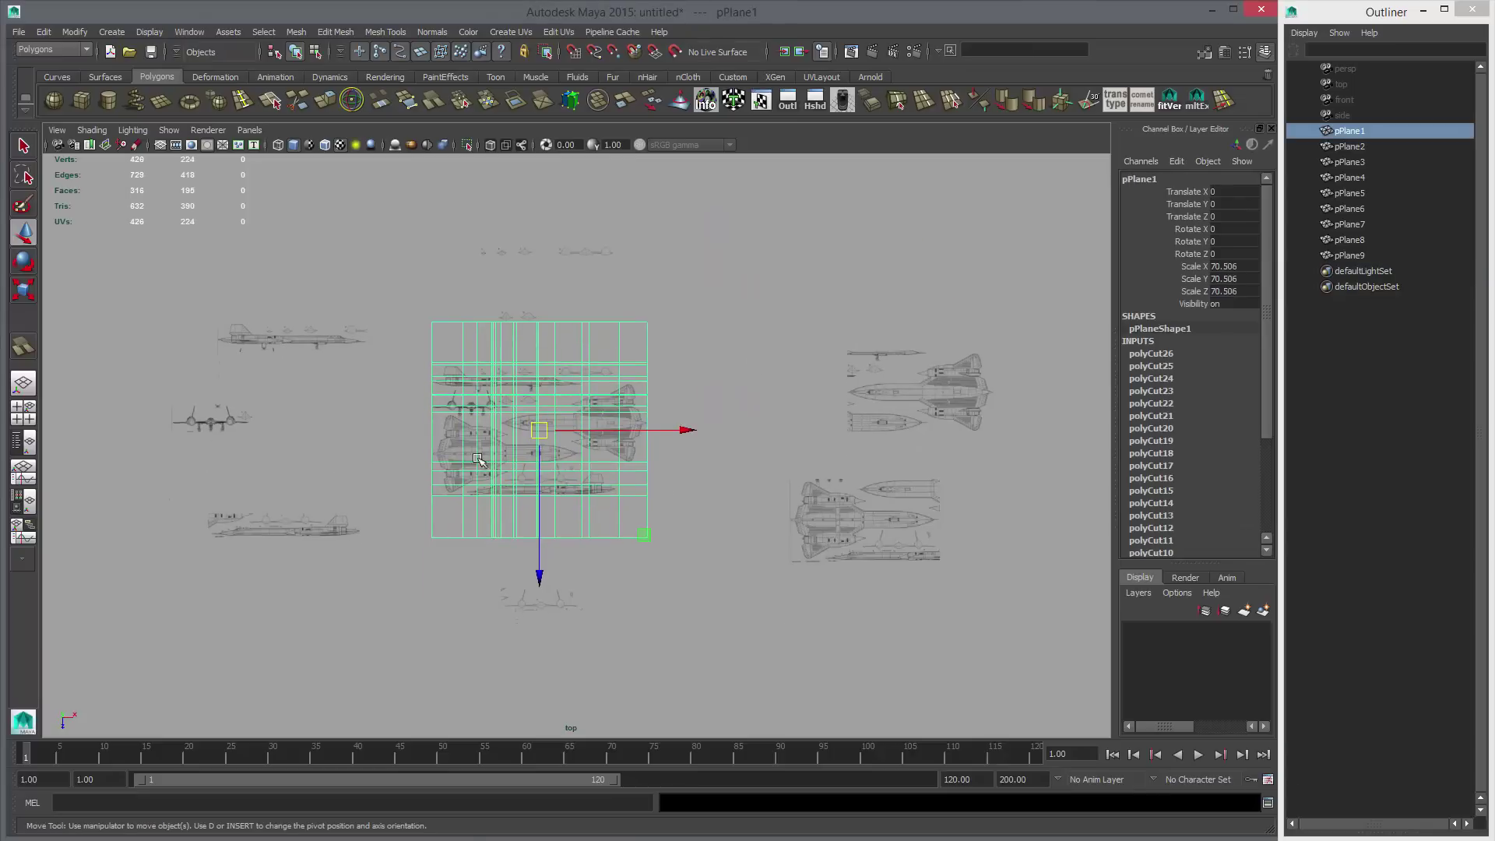
right_click_drag(478, 459, 841, 534, "alt")
right_click_drag(459, 480, 186, 436, "alt")
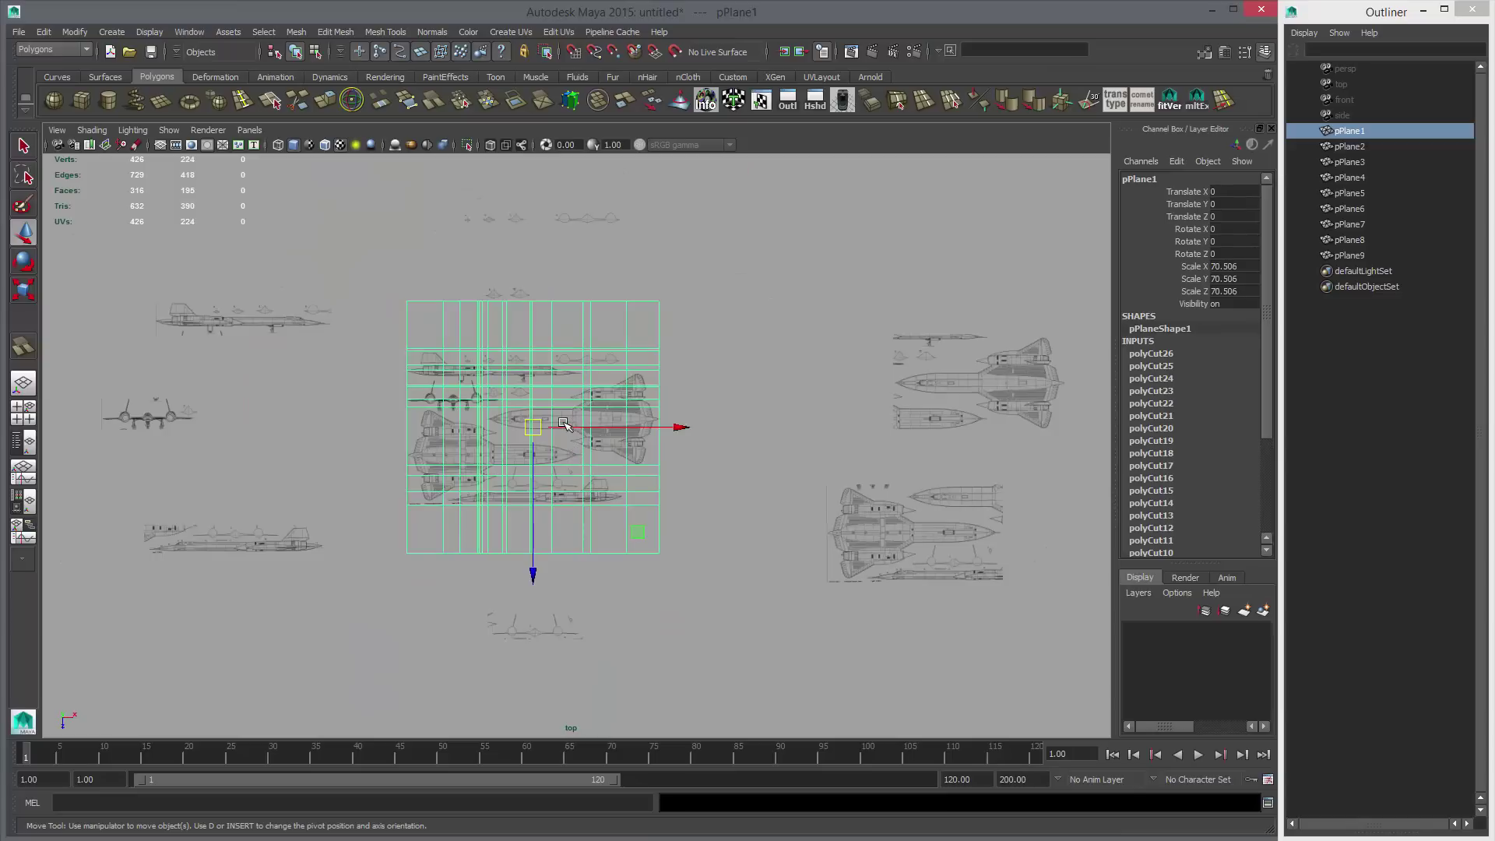
key("Delete")
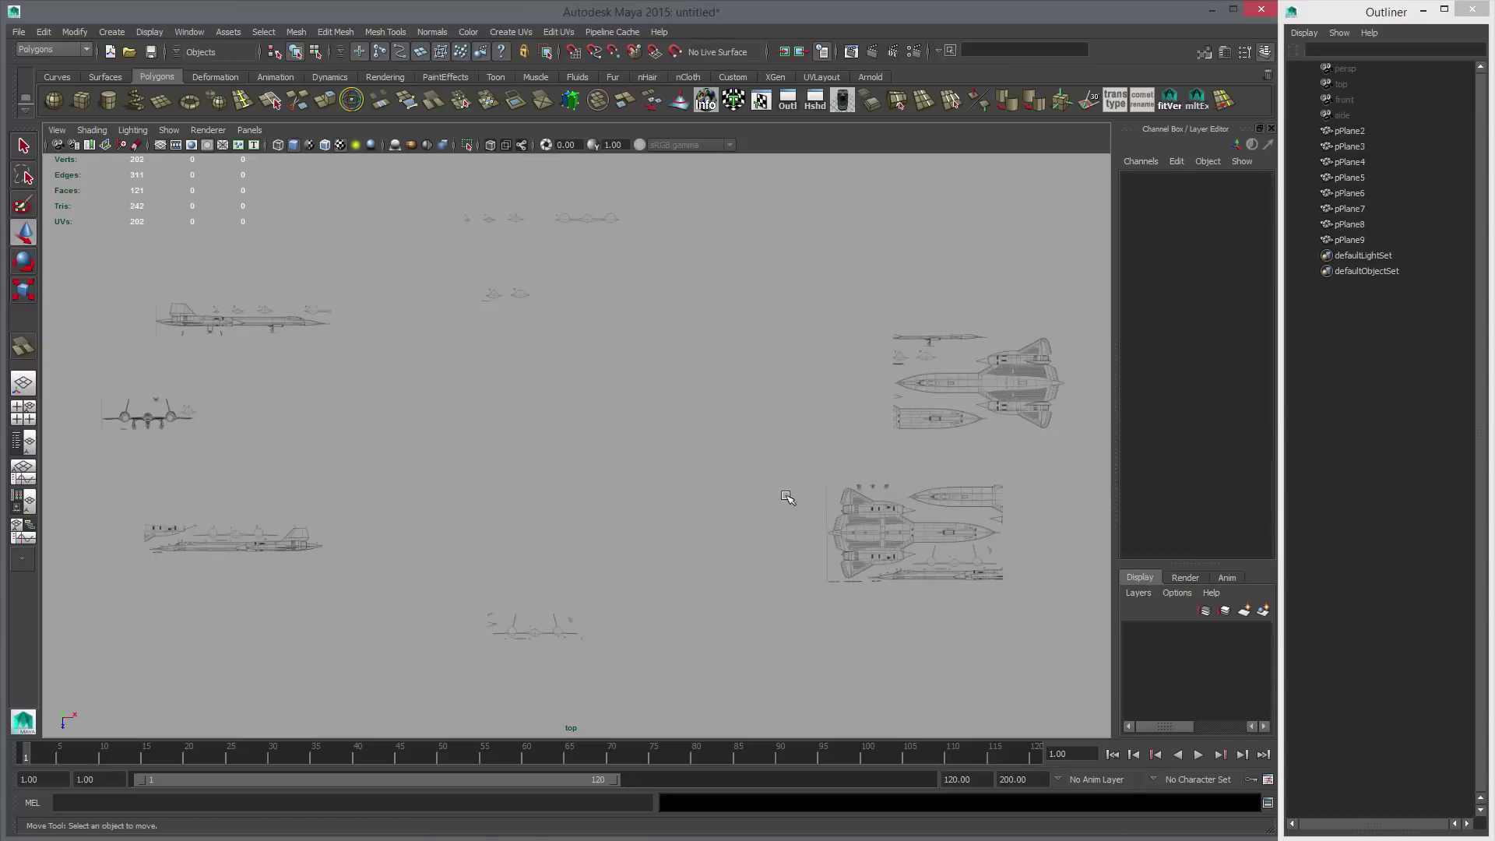
Move the plan-view planes side by side, one near the origin at about X 7.5, Z 0.6 and the other at about X 50.7, Z 11.9.
left_click_drag(898, 527, 943, 595)
middle_click_drag(943, 595, 550, 519)
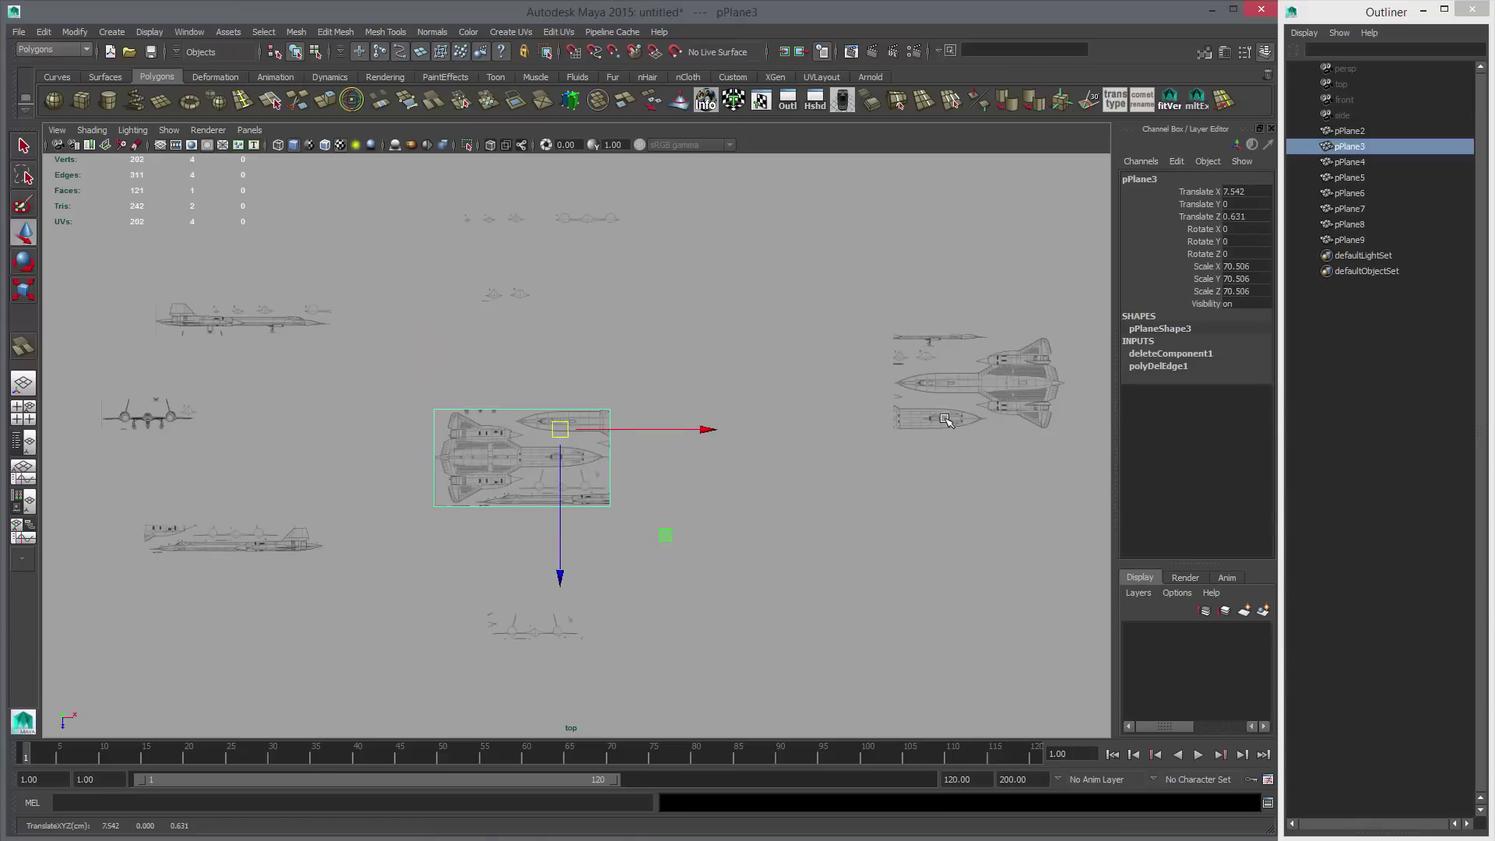
left_click_drag(946, 416, 1023, 474)
middle_click_drag(1044, 453, 572, 509)
right_click_drag(572, 508, 917, 537, "alt")
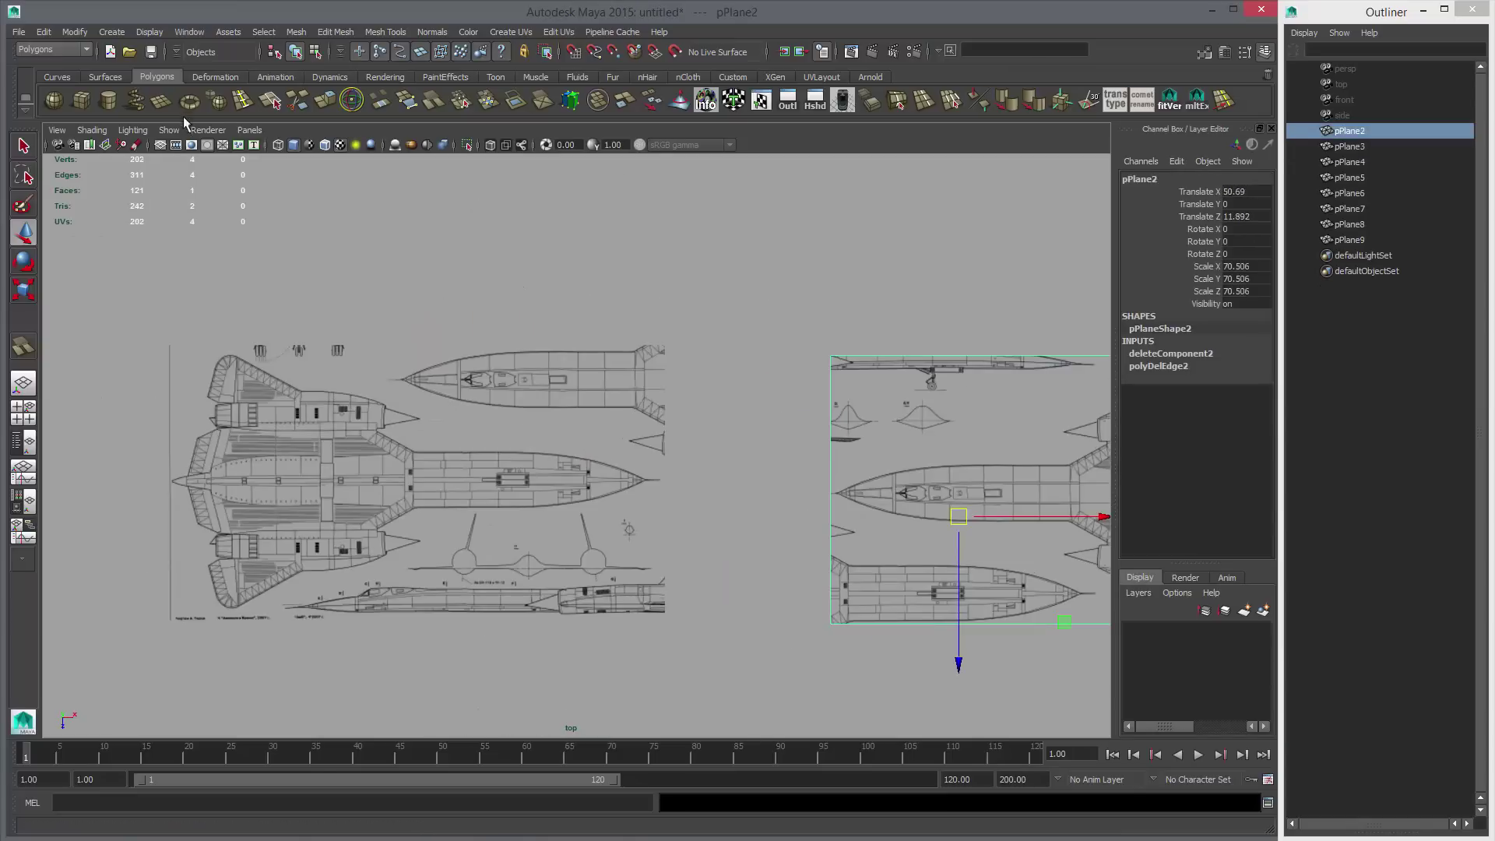
Switch the top view's renderer to Legacy Default Viewport and inspect how sharply the plan drawings display.
left_click(205, 132)
left_click(227, 169)
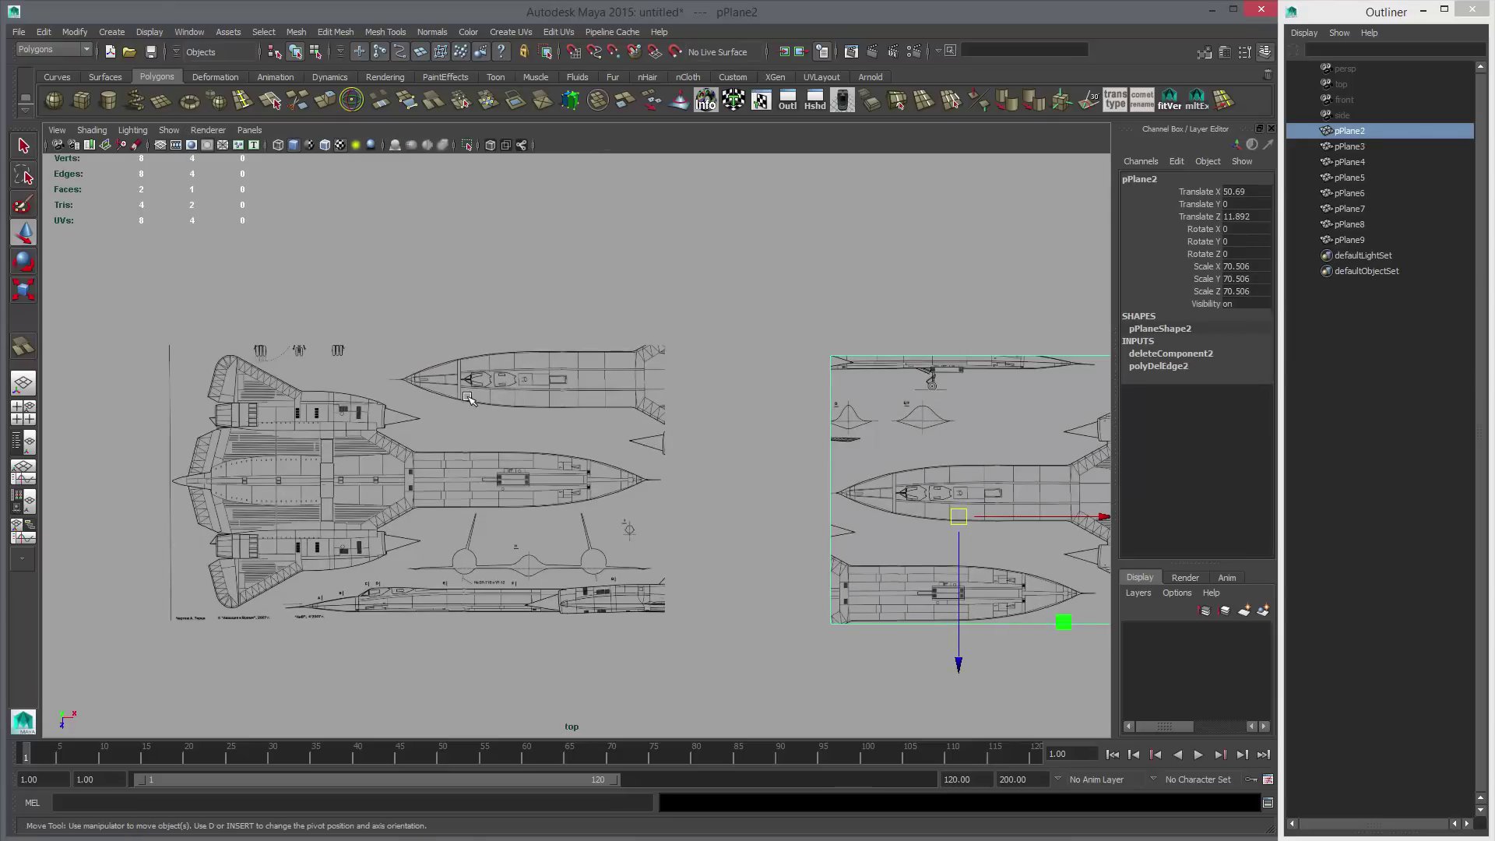
right_click_drag(783, 480, 570, 416, "alt")
left_click(221, 130)
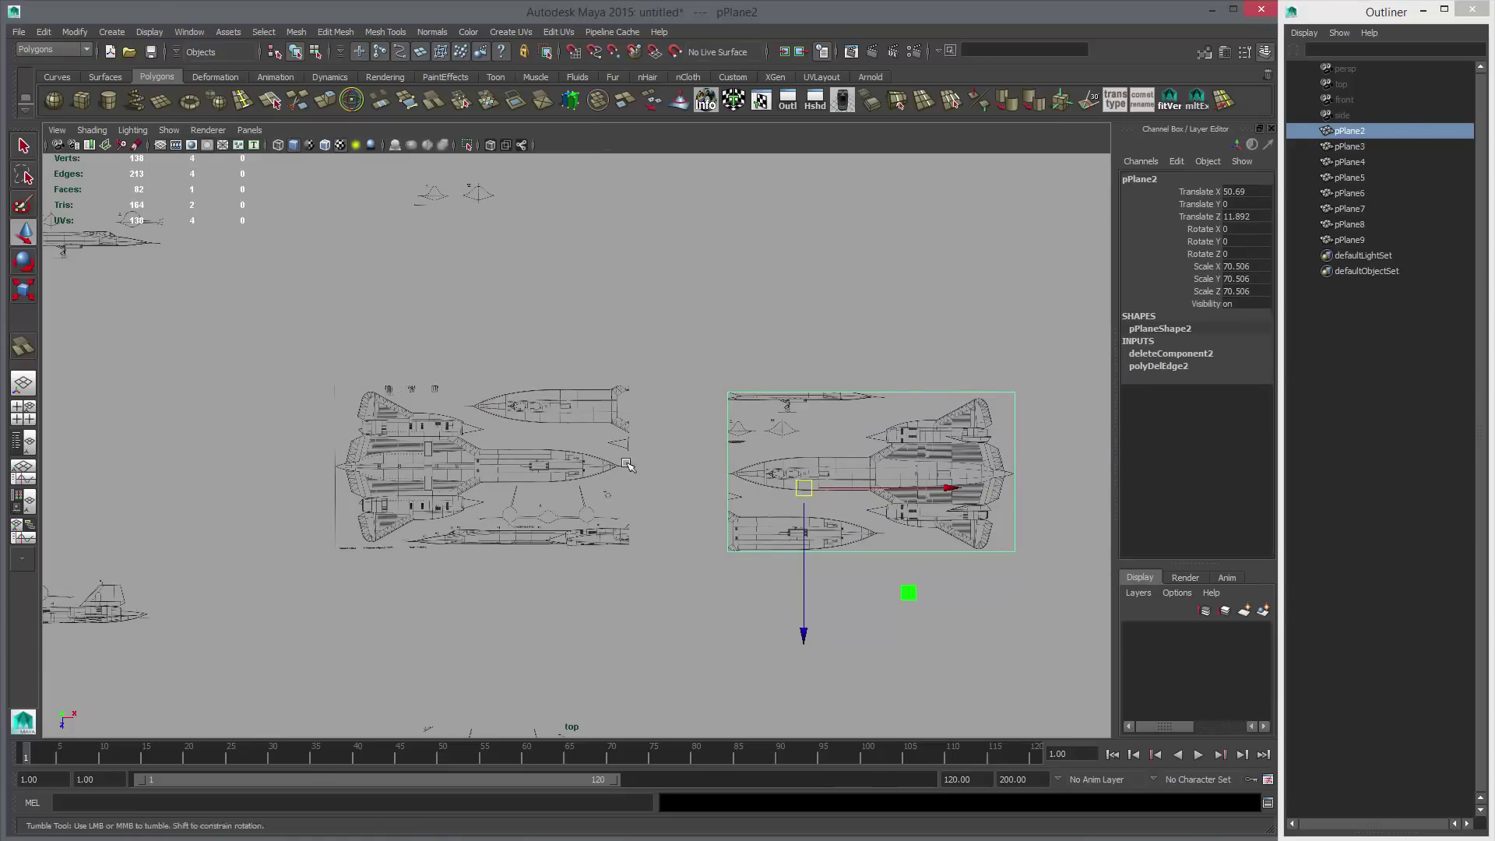
right_click_drag(623, 434, 921, 483, "alt")
left_click(645, 353)
left_click(921, 484)
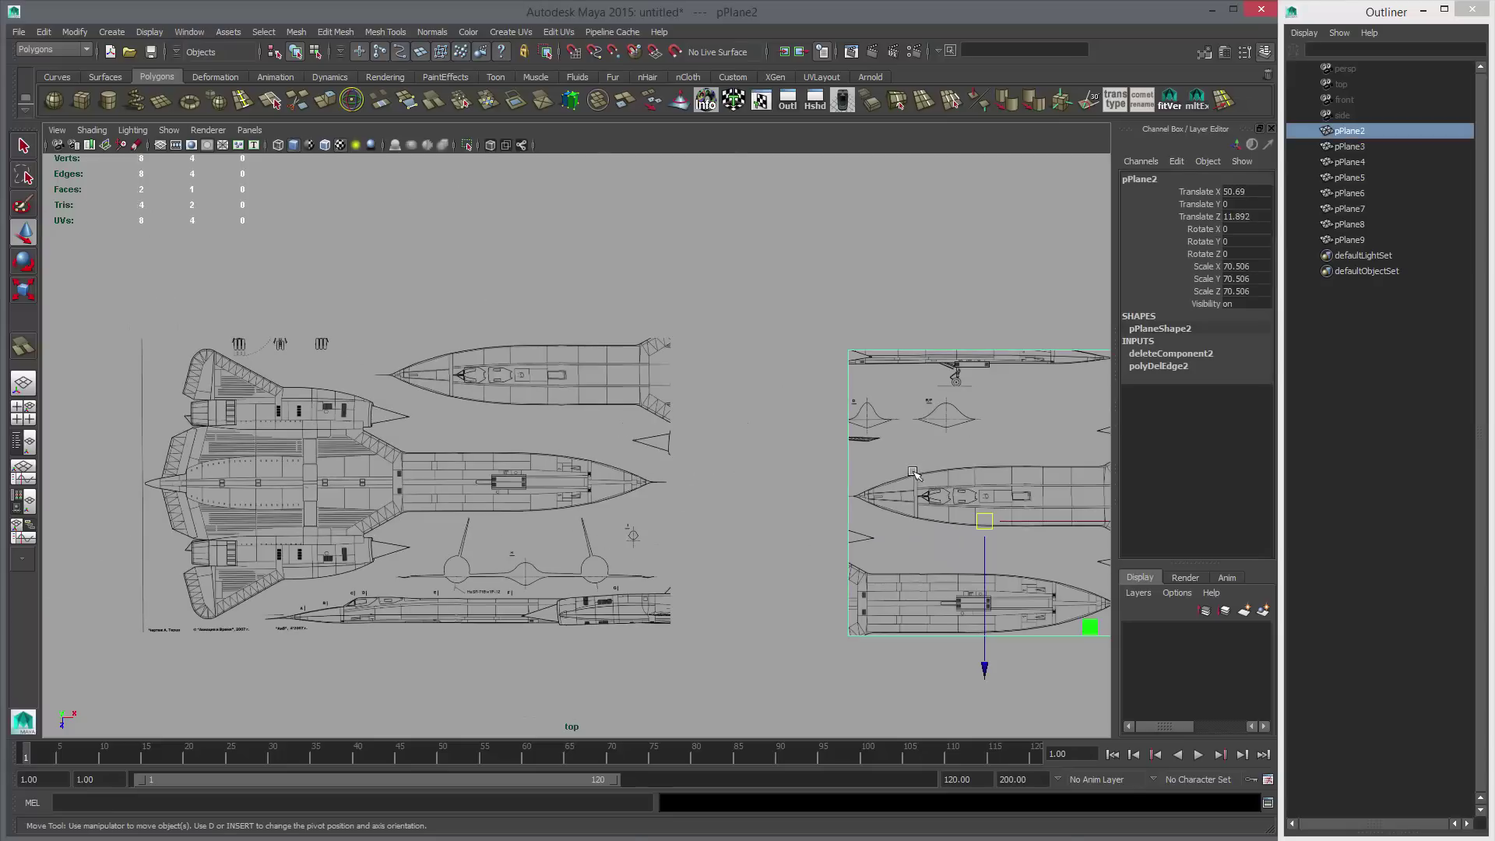
left_click(208, 130)
Set the side, front and perspective views to the Legacy Default Viewport renderer and return to the full-size top view.
key("space")
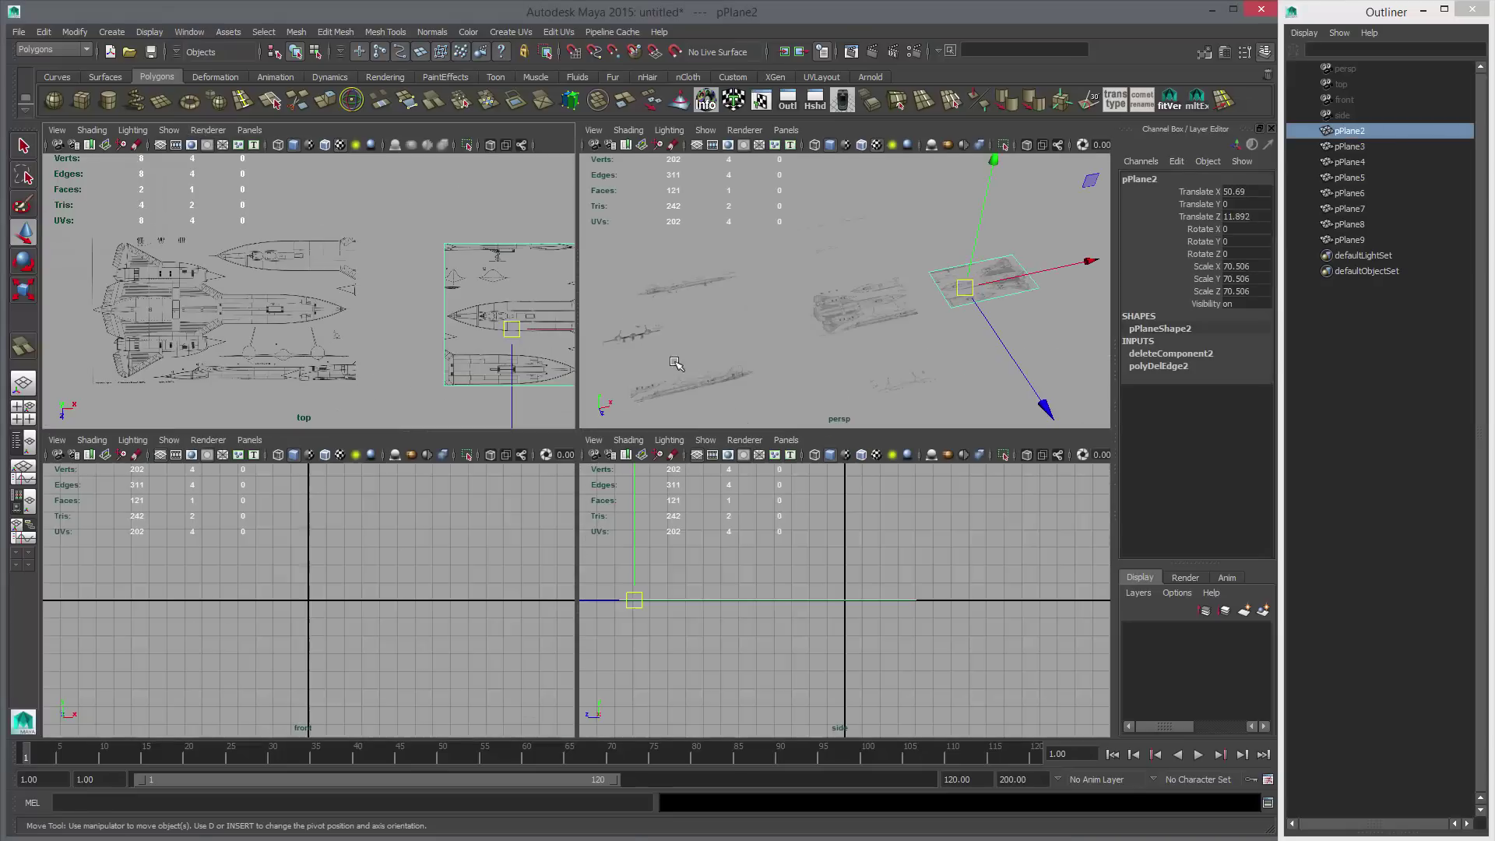
left_click(744, 440)
left_click(763, 481)
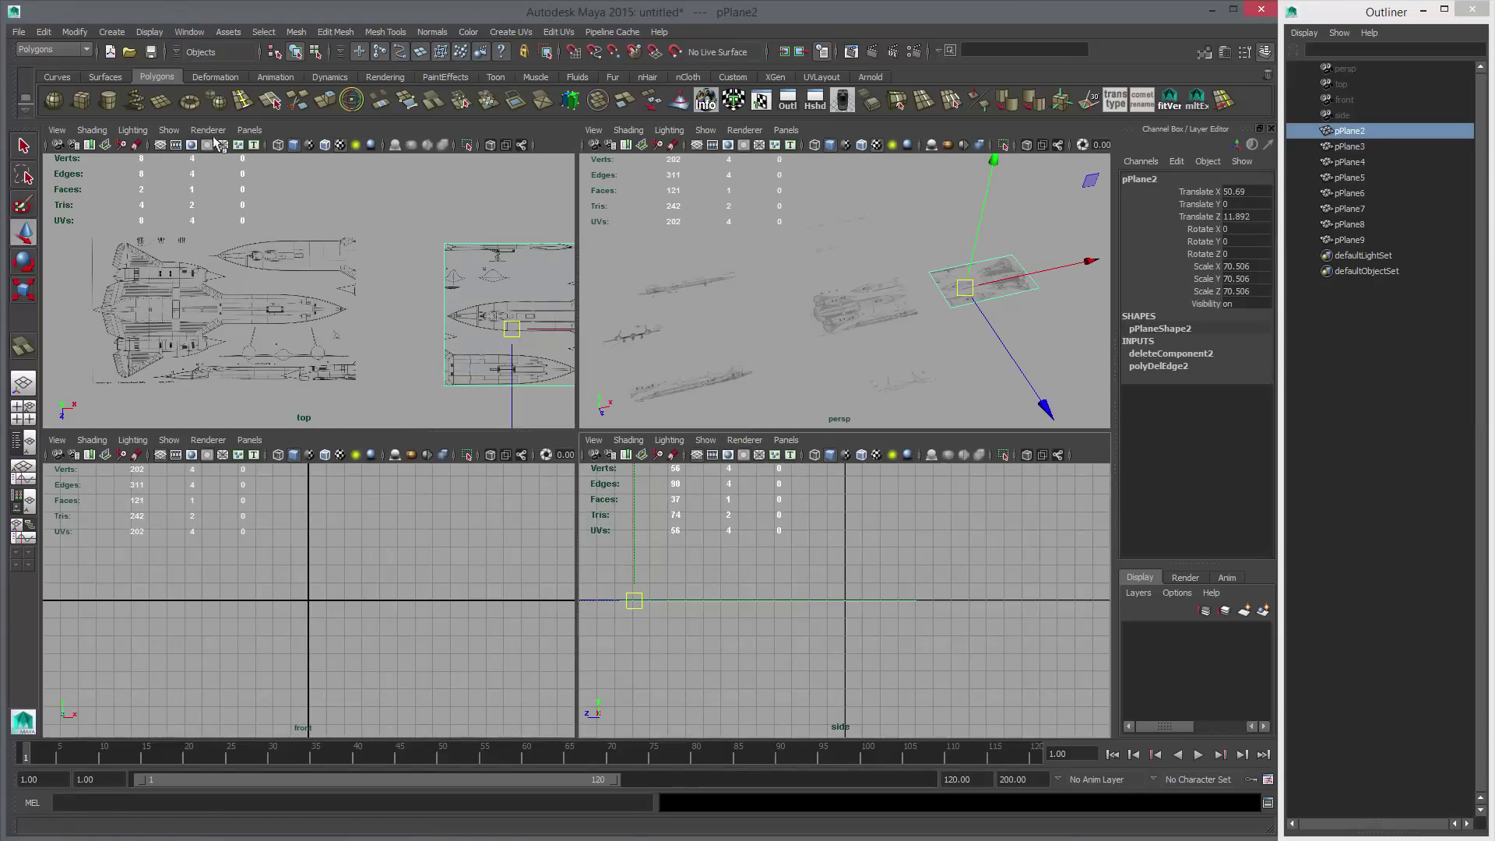
left_click(207, 130)
left_click(222, 155)
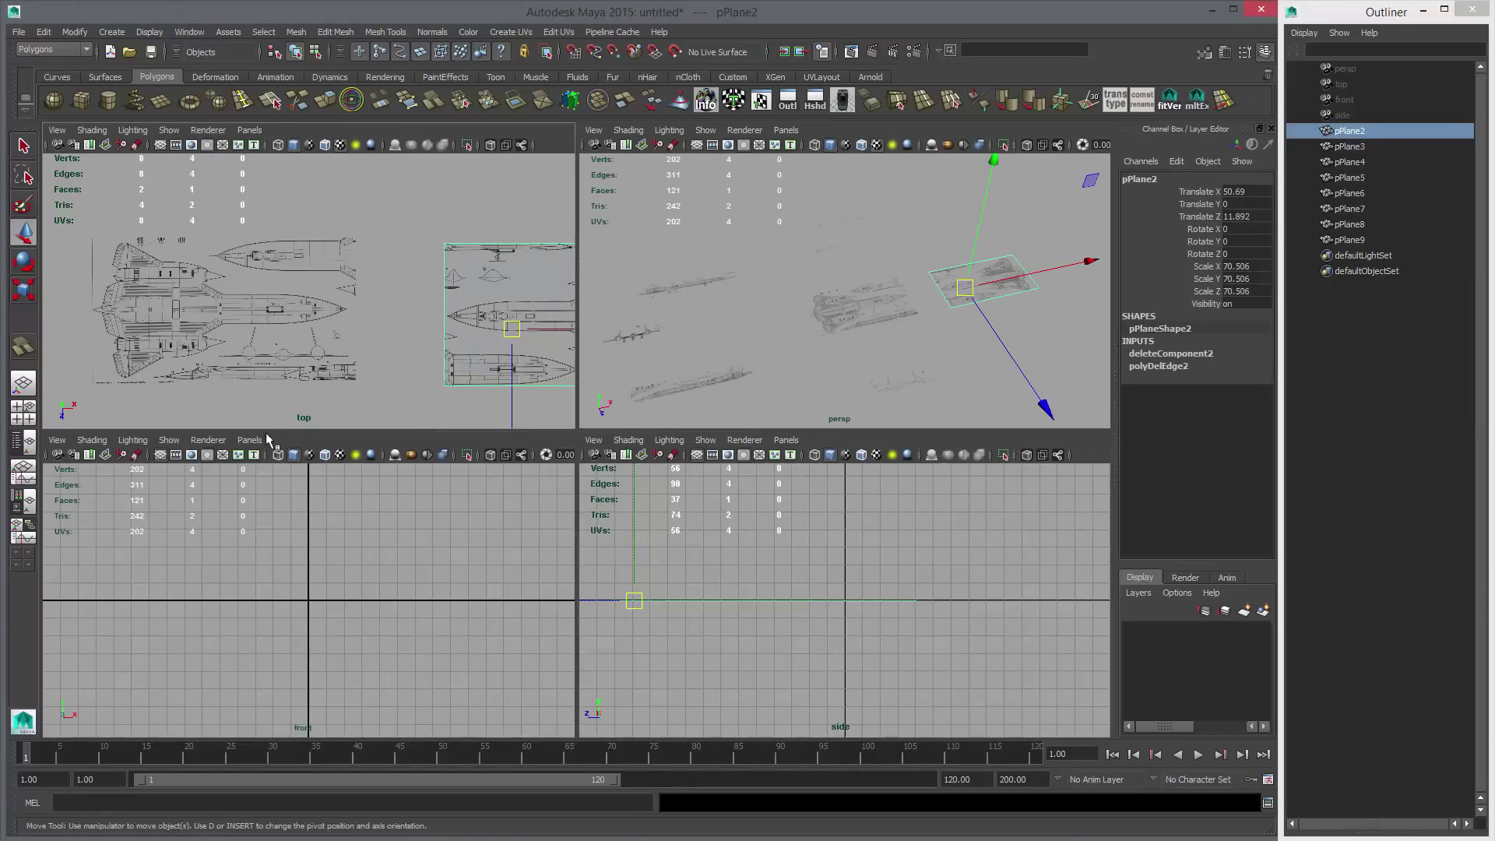
left_click(208, 439)
left_click(234, 483)
left_click(744, 130)
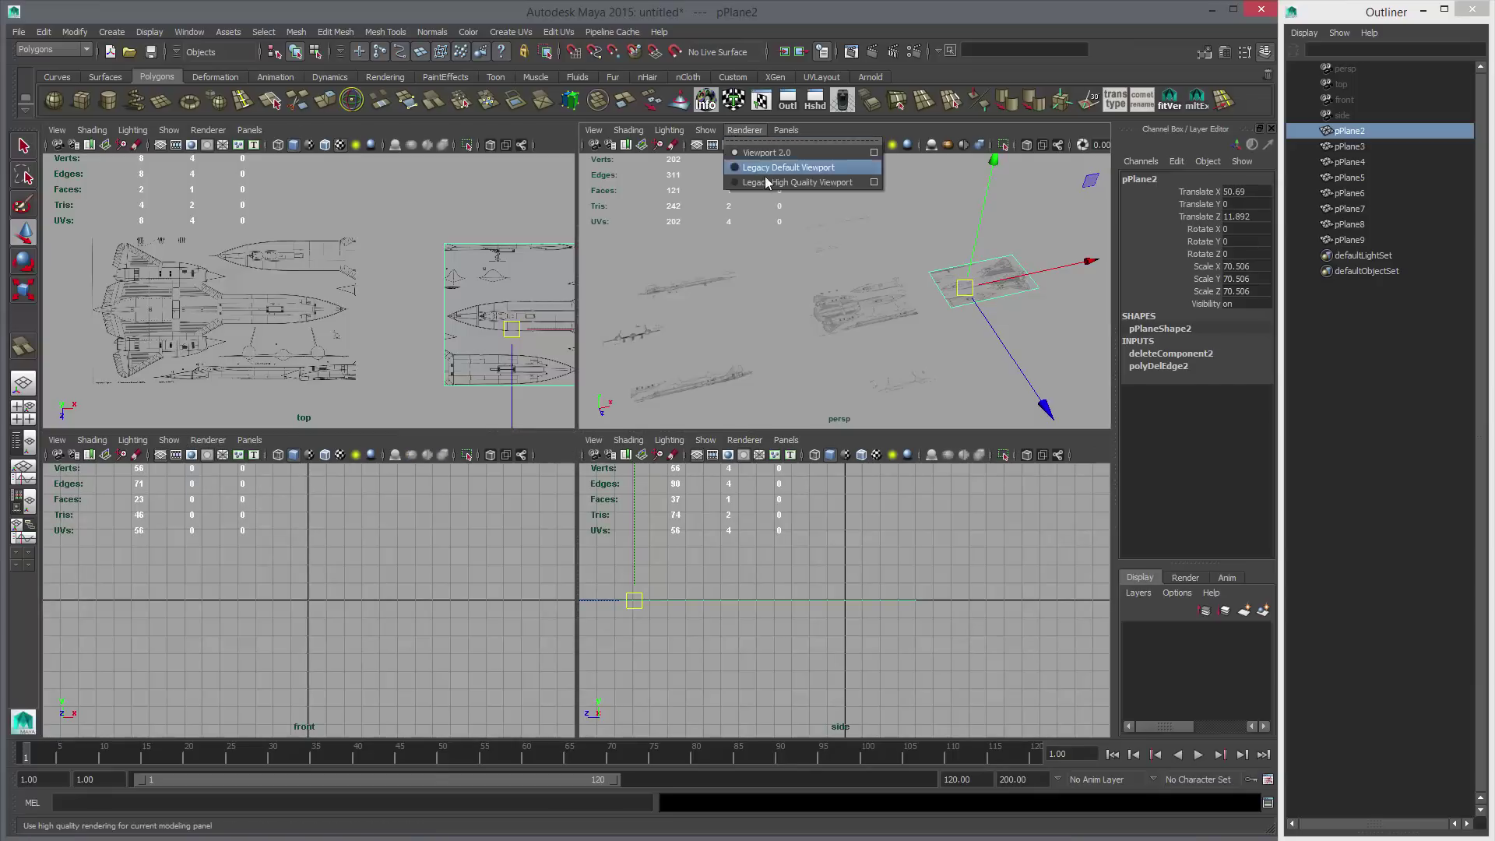
left_click(767, 172)
key("space")
key("space")
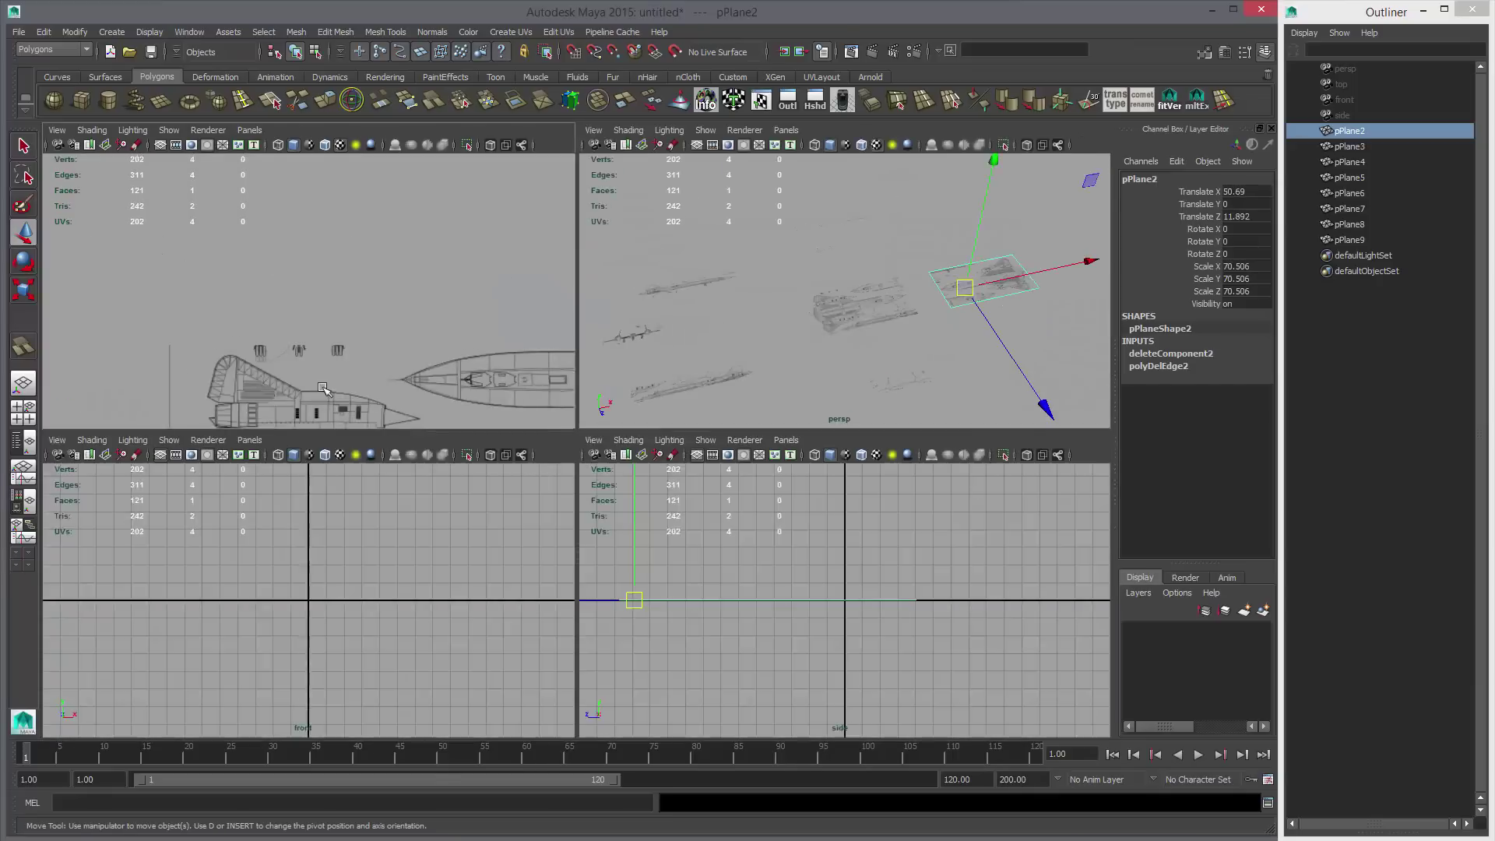
key("space")
scroll(649, 391, "down", 5)
scroll(811, 450, "up", 5)
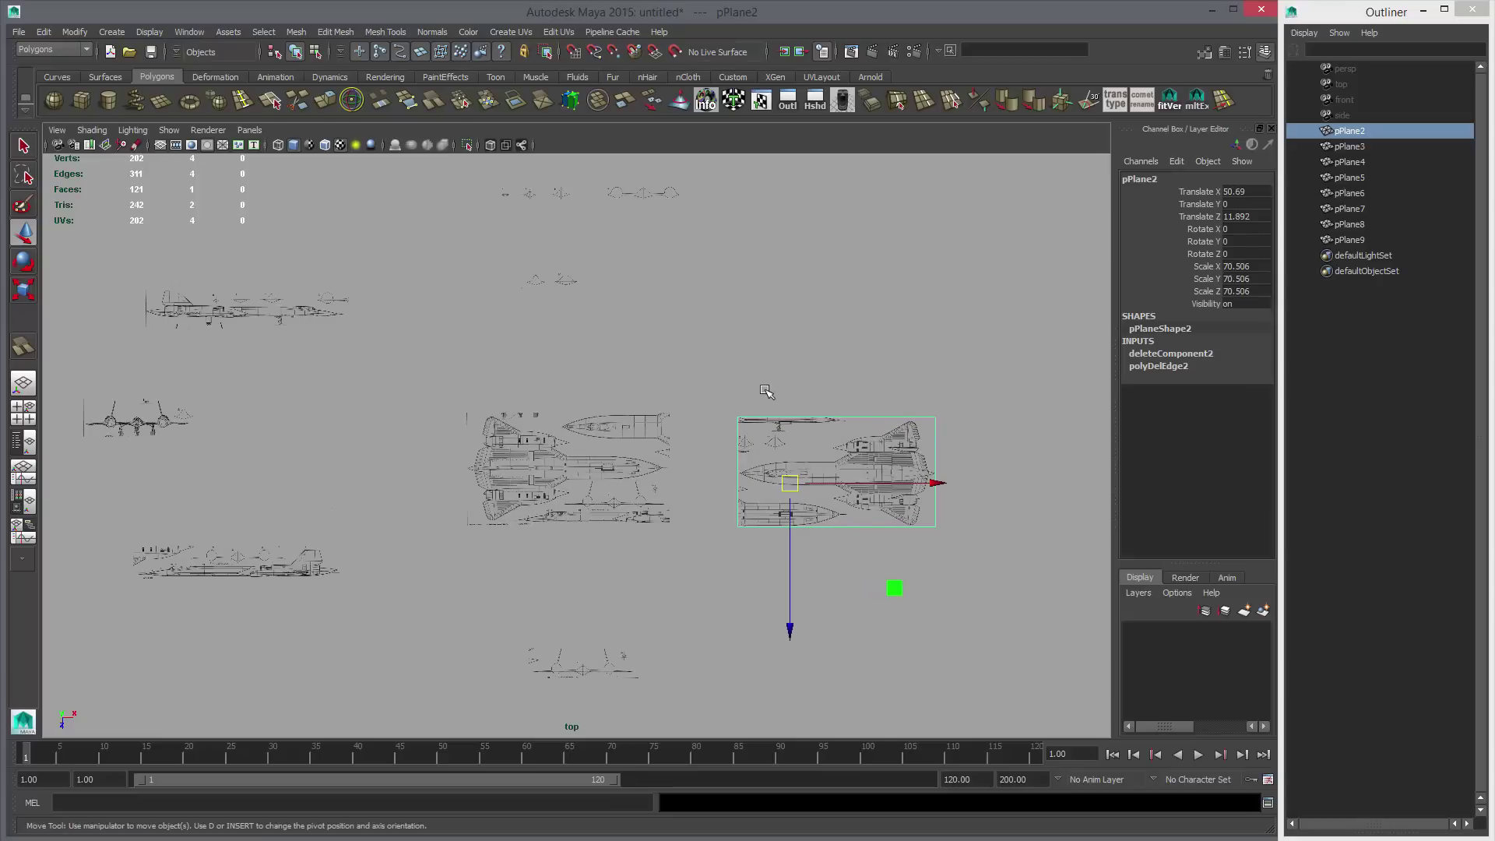
Save the scene as SR71blackbird_v001 in Maya ASCII format in the project's scenes folder.
key("ctrl+s")
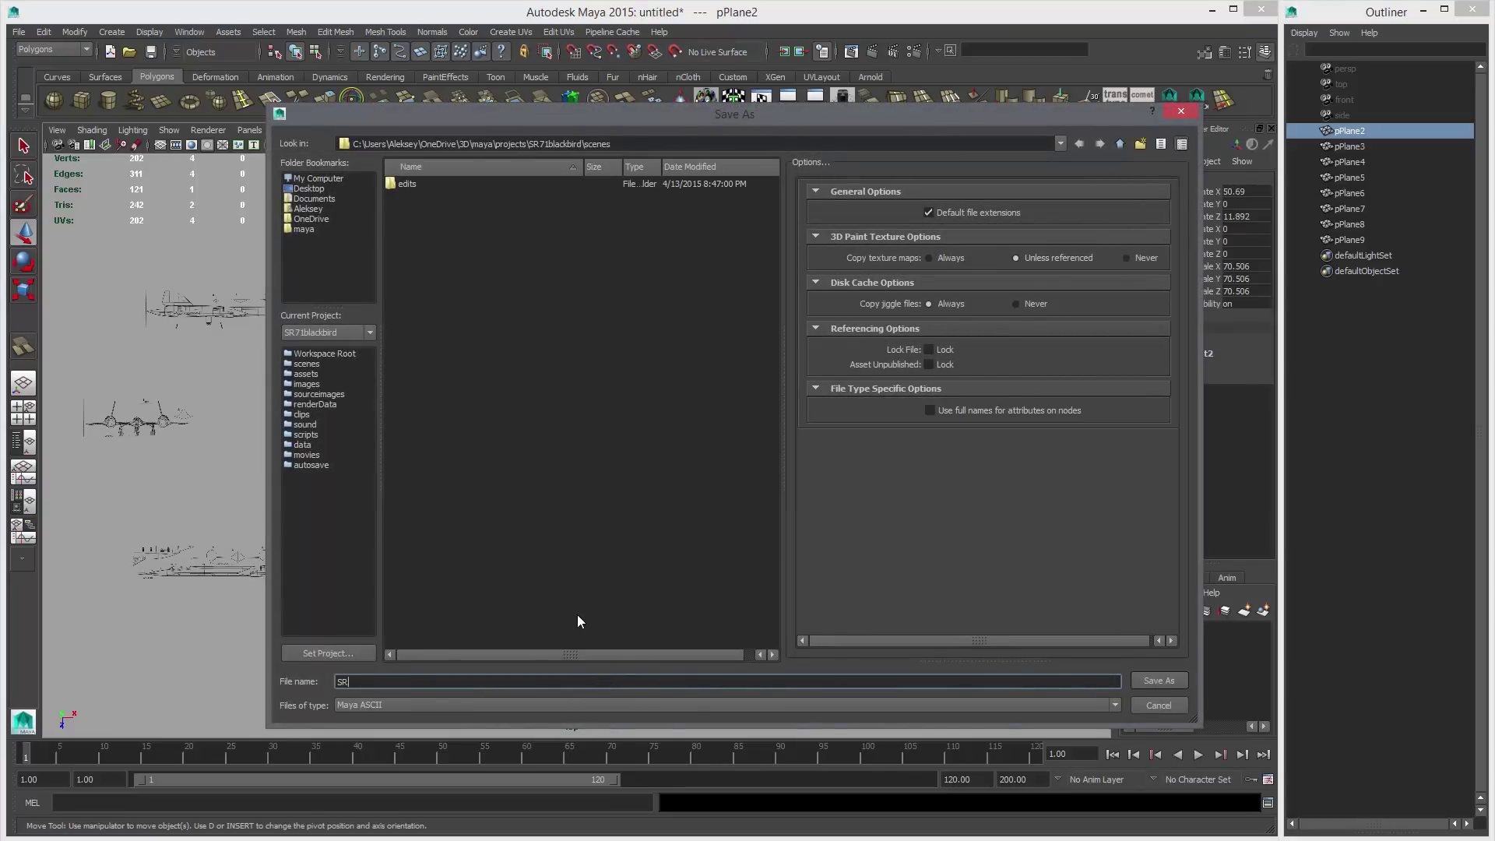
type("SR71blackbird_v001")
left_click(1164, 674)
left_click(821, 309)
Center the pivot of the plan-view plane whose aircraft nose points left.
left_click(654, 459)
scroll(745, 484, "up", 5)
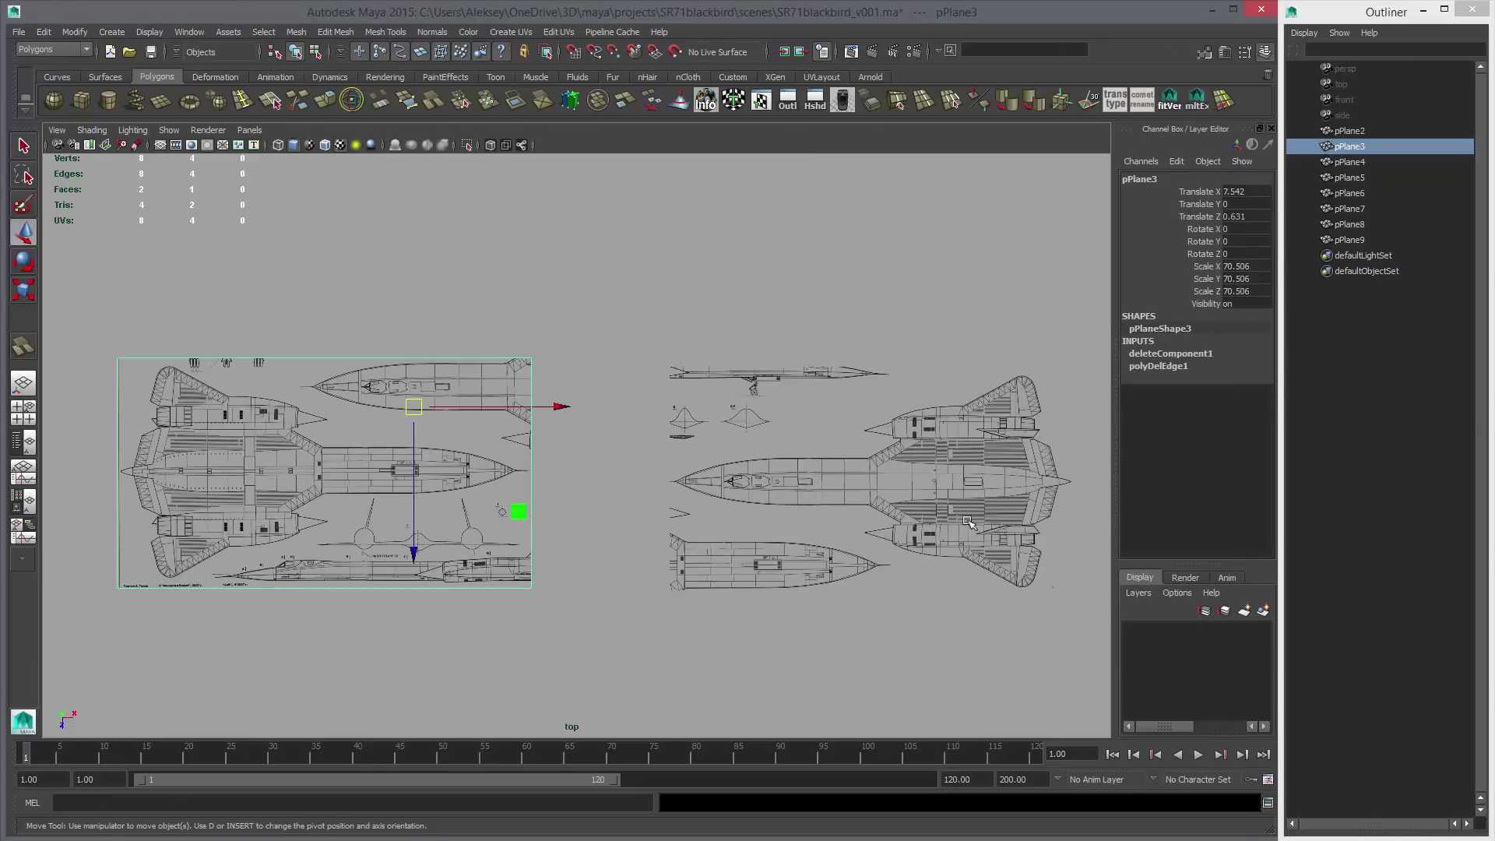
left_click(960, 528)
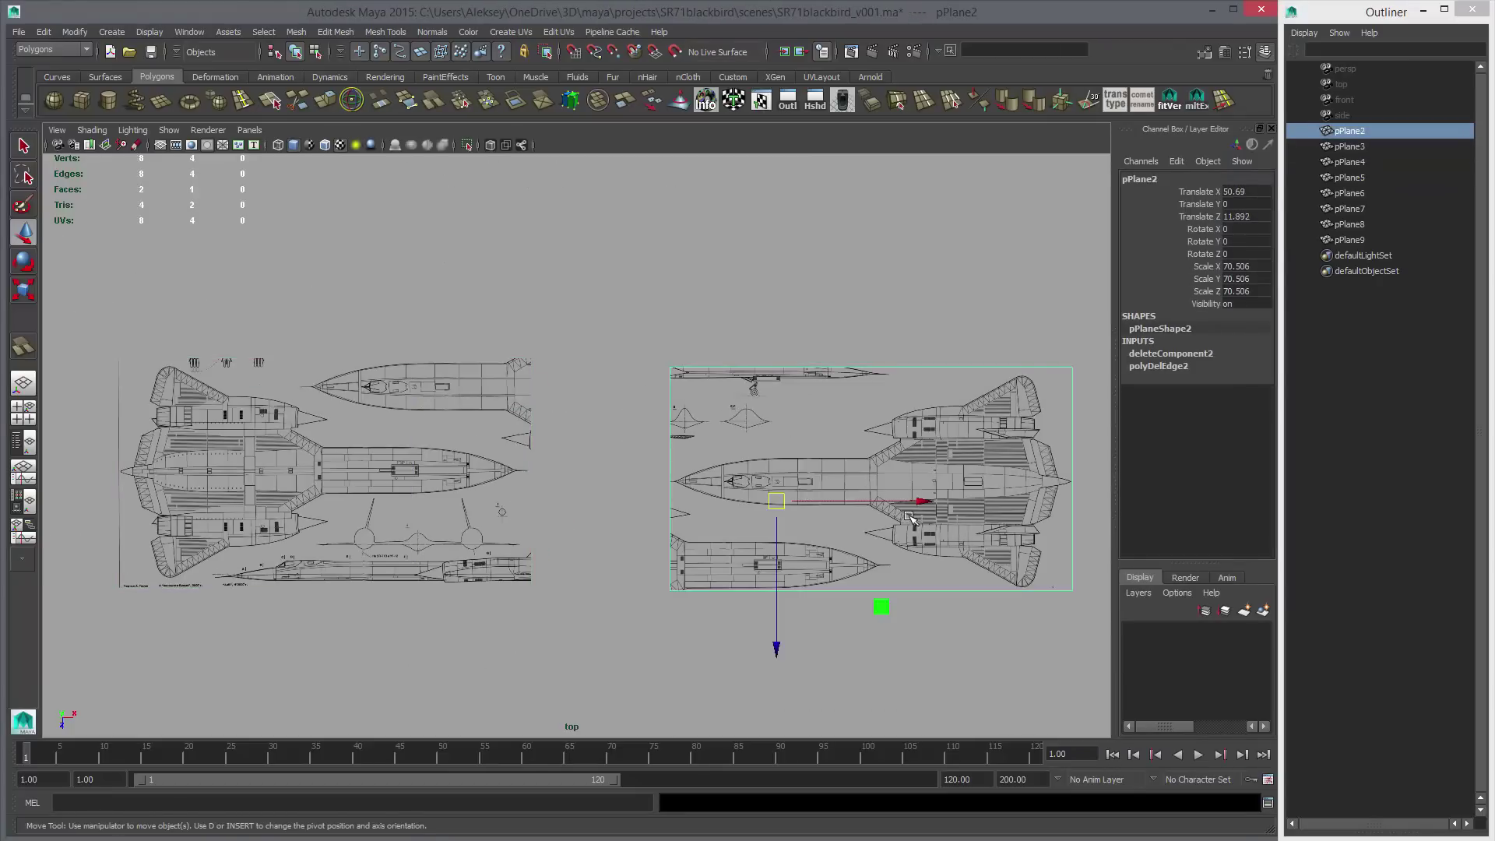
key("alt+c")
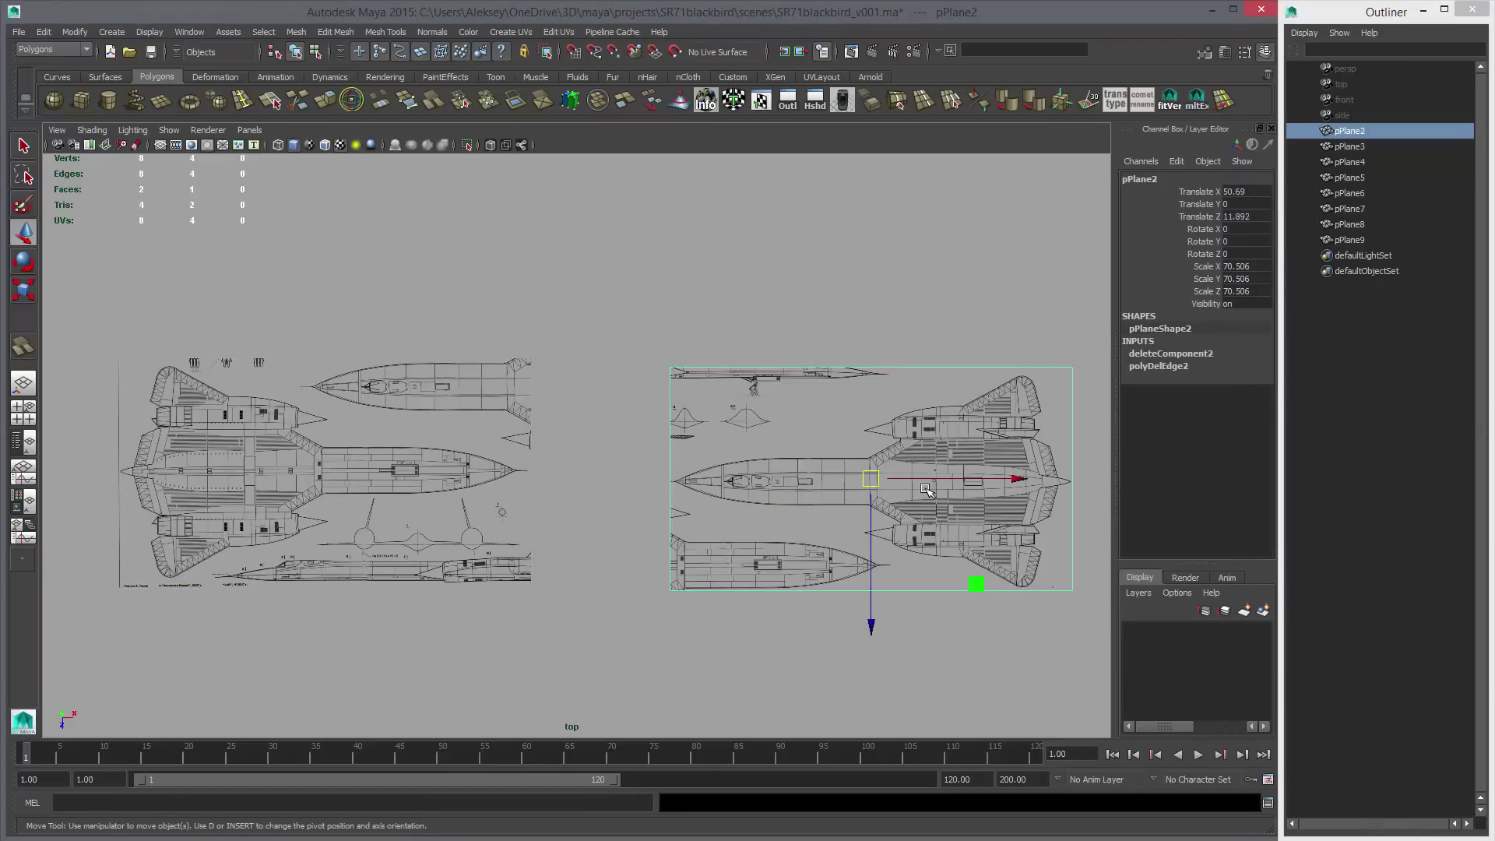
Freeze the transformations of all eight blueprint planes and center their pivots.
key("r")
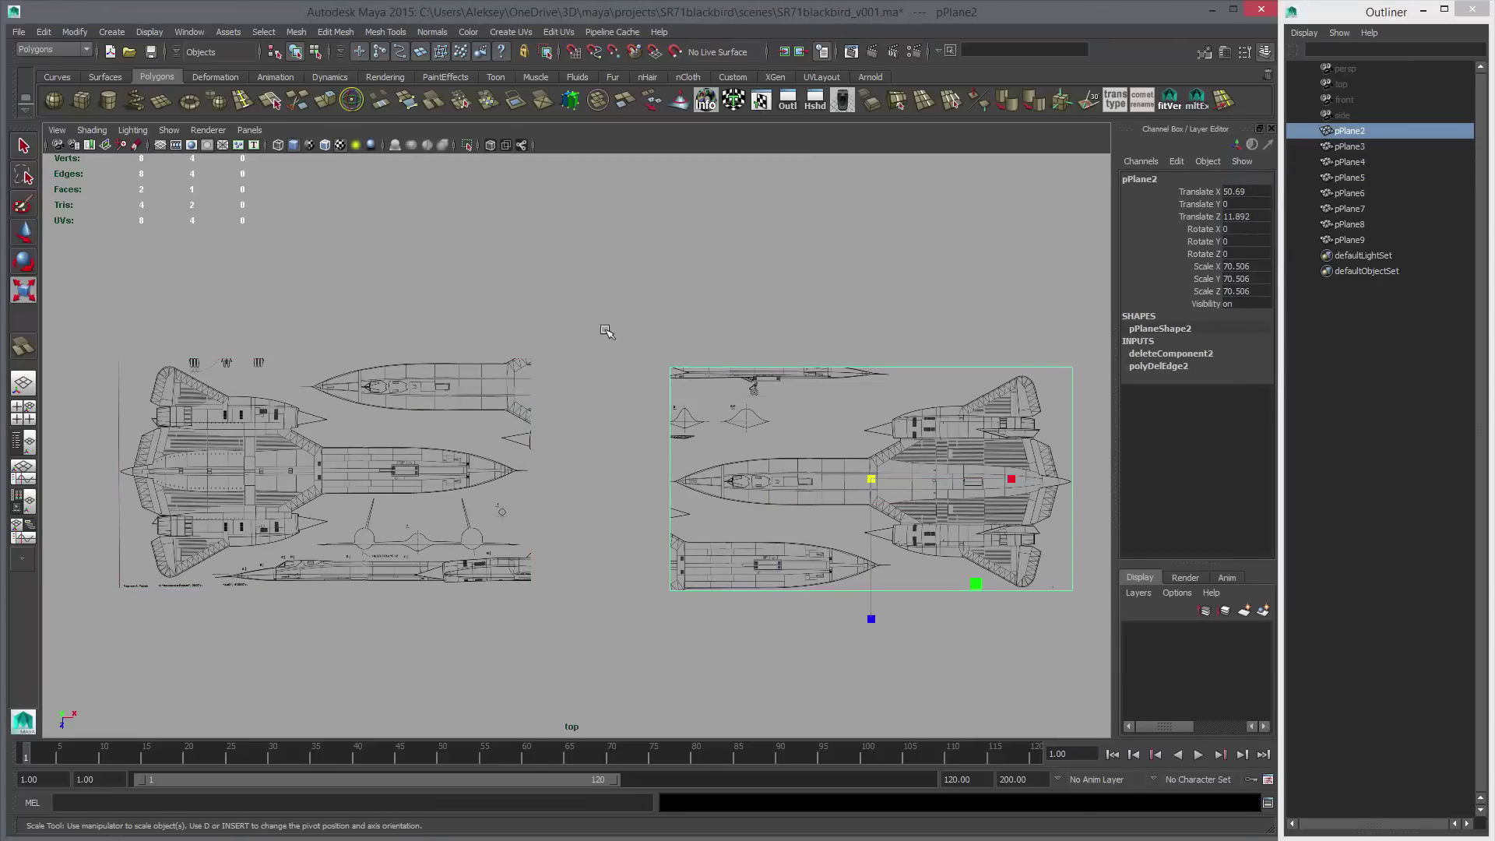
right_click_drag(661, 443, 160, 357, "alt")
key("w")
key("ctrl+shift+a")
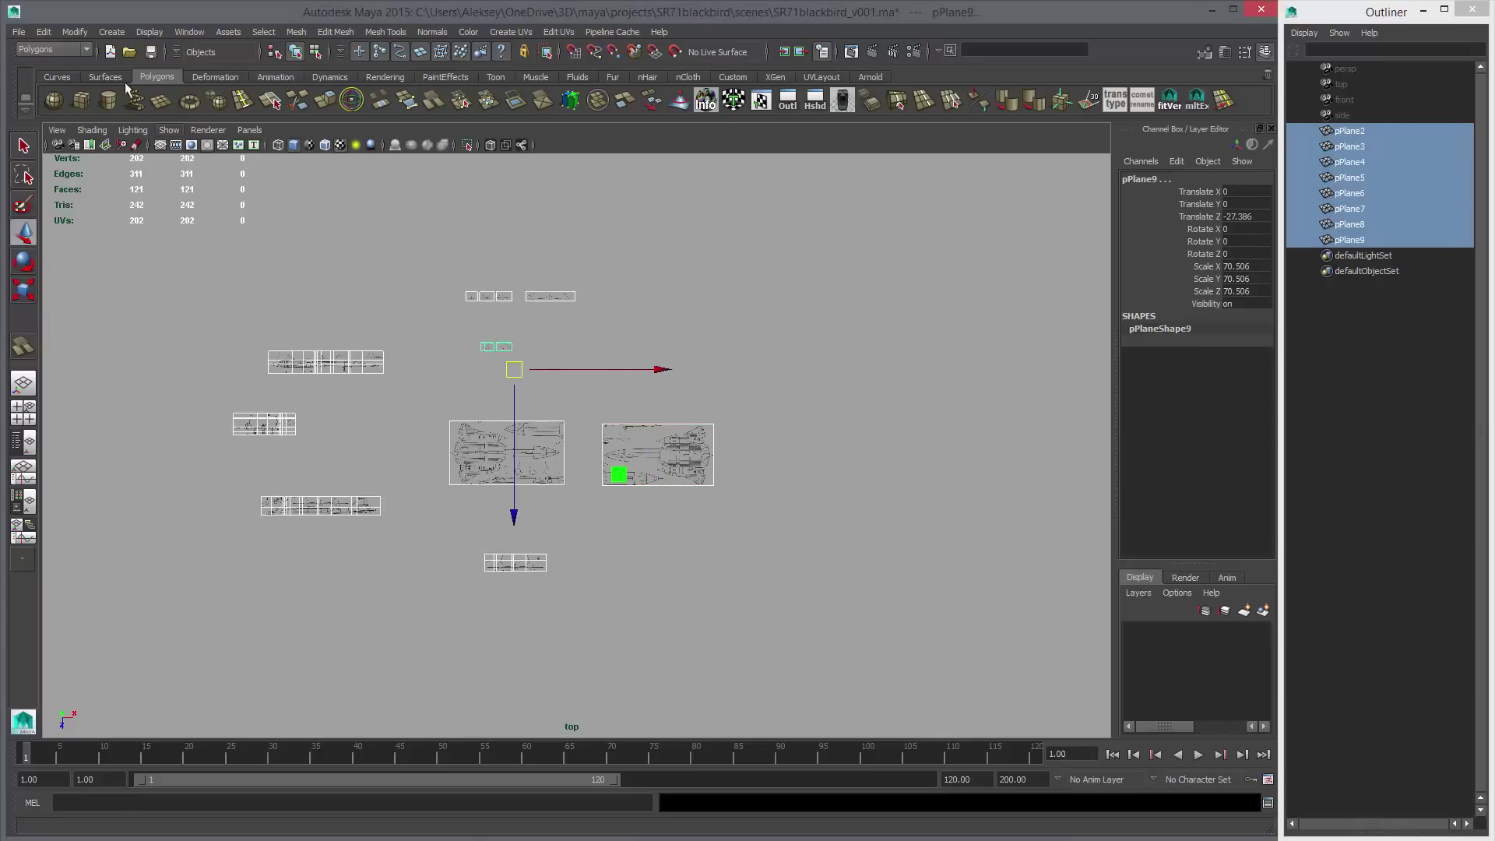
left_click(71, 31)
left_click(105, 80)
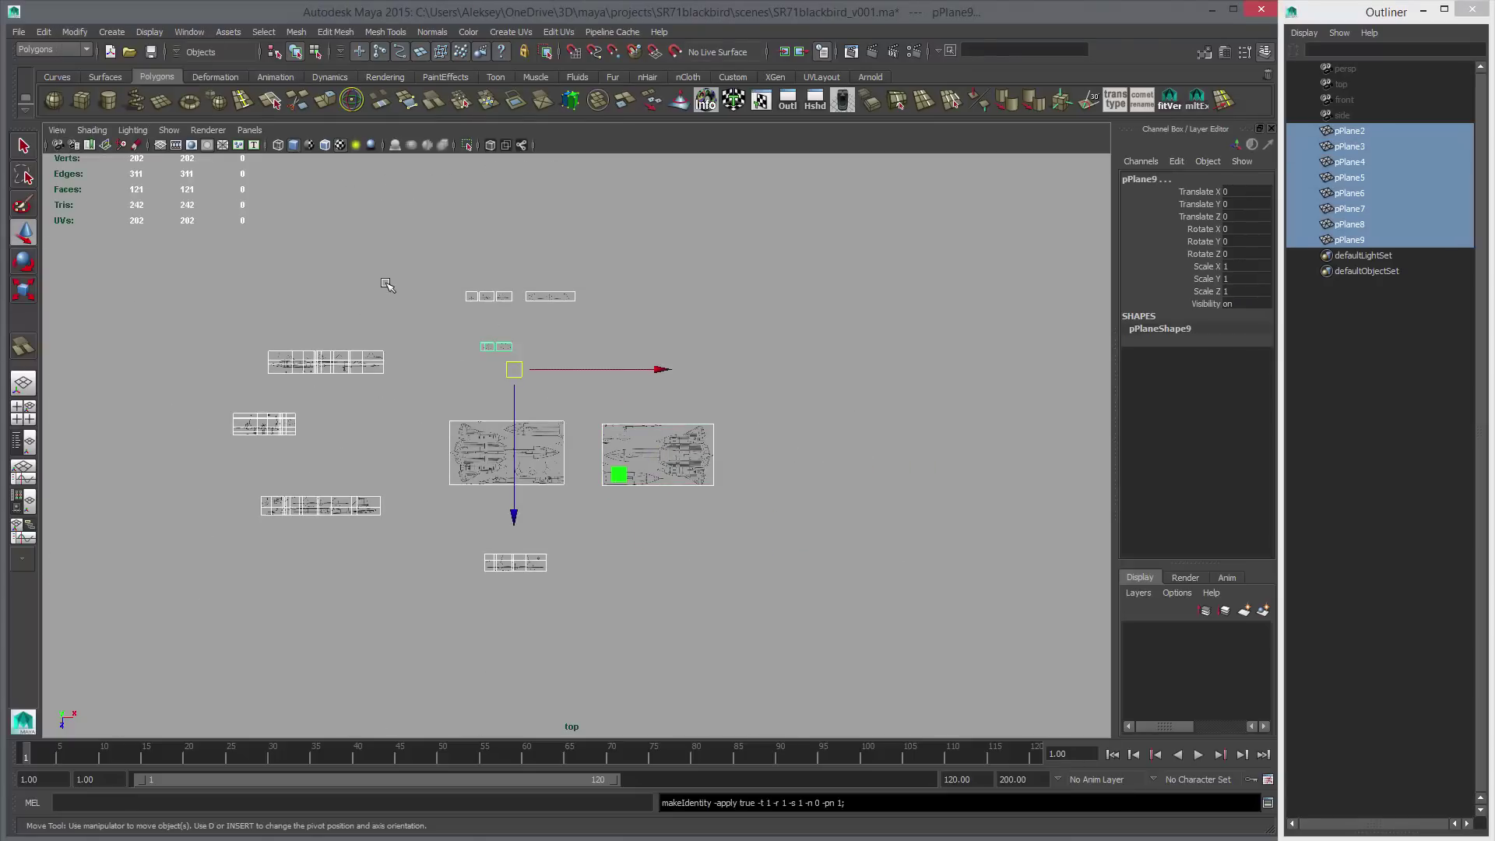
key("alt+c")
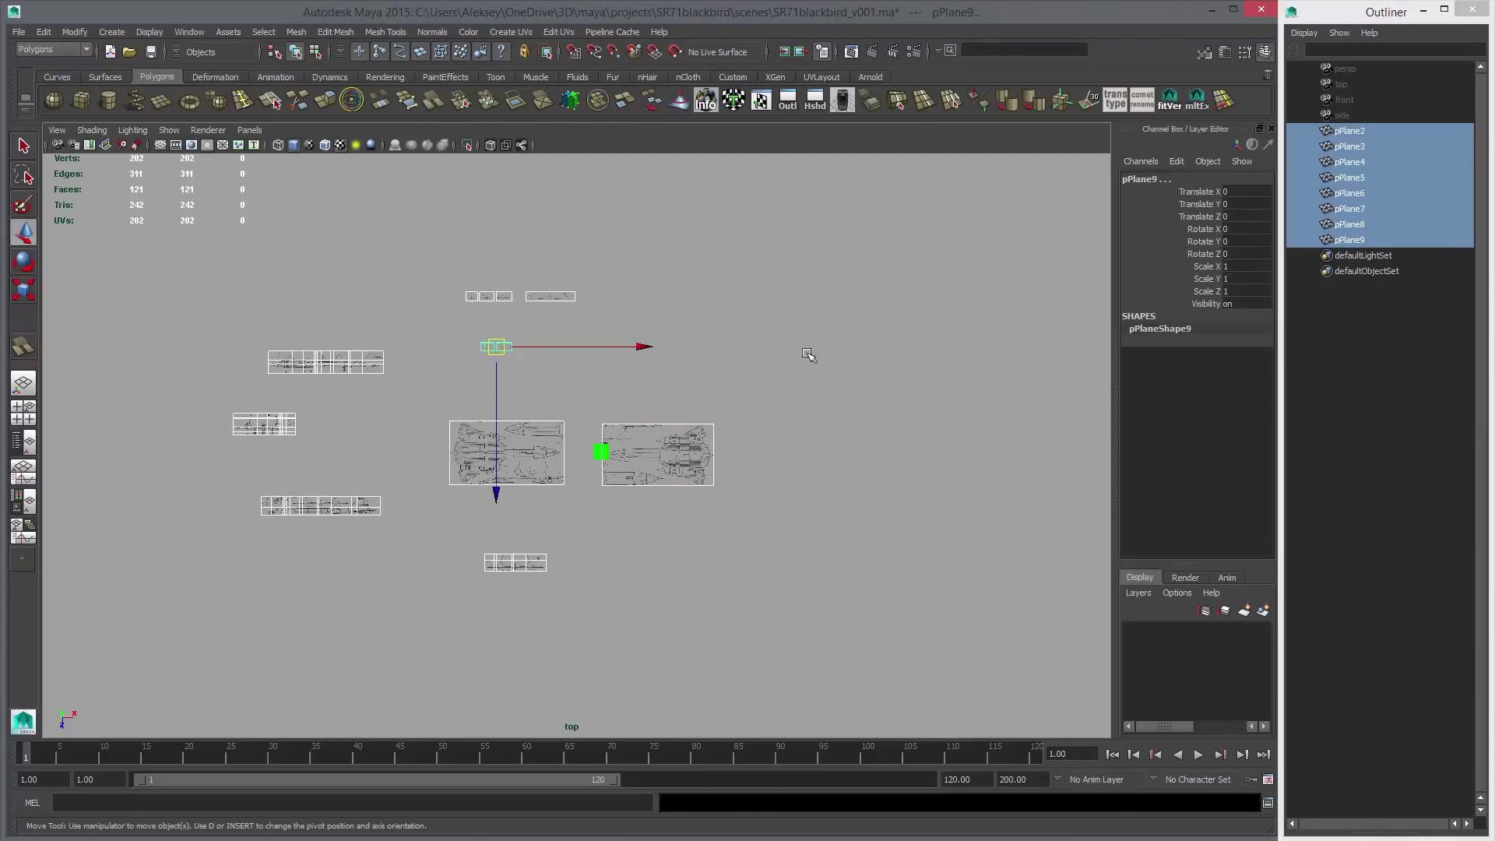
Mirror the left-facing plan-view plane in X with a negative scale of about -0.921 and freeze its transformations.
left_click(808, 355)
right_click_drag(807, 354, 965, 436, "alt")
left_click(968, 498)
key("r")
left_click_drag(1017, 479, 748, 484)
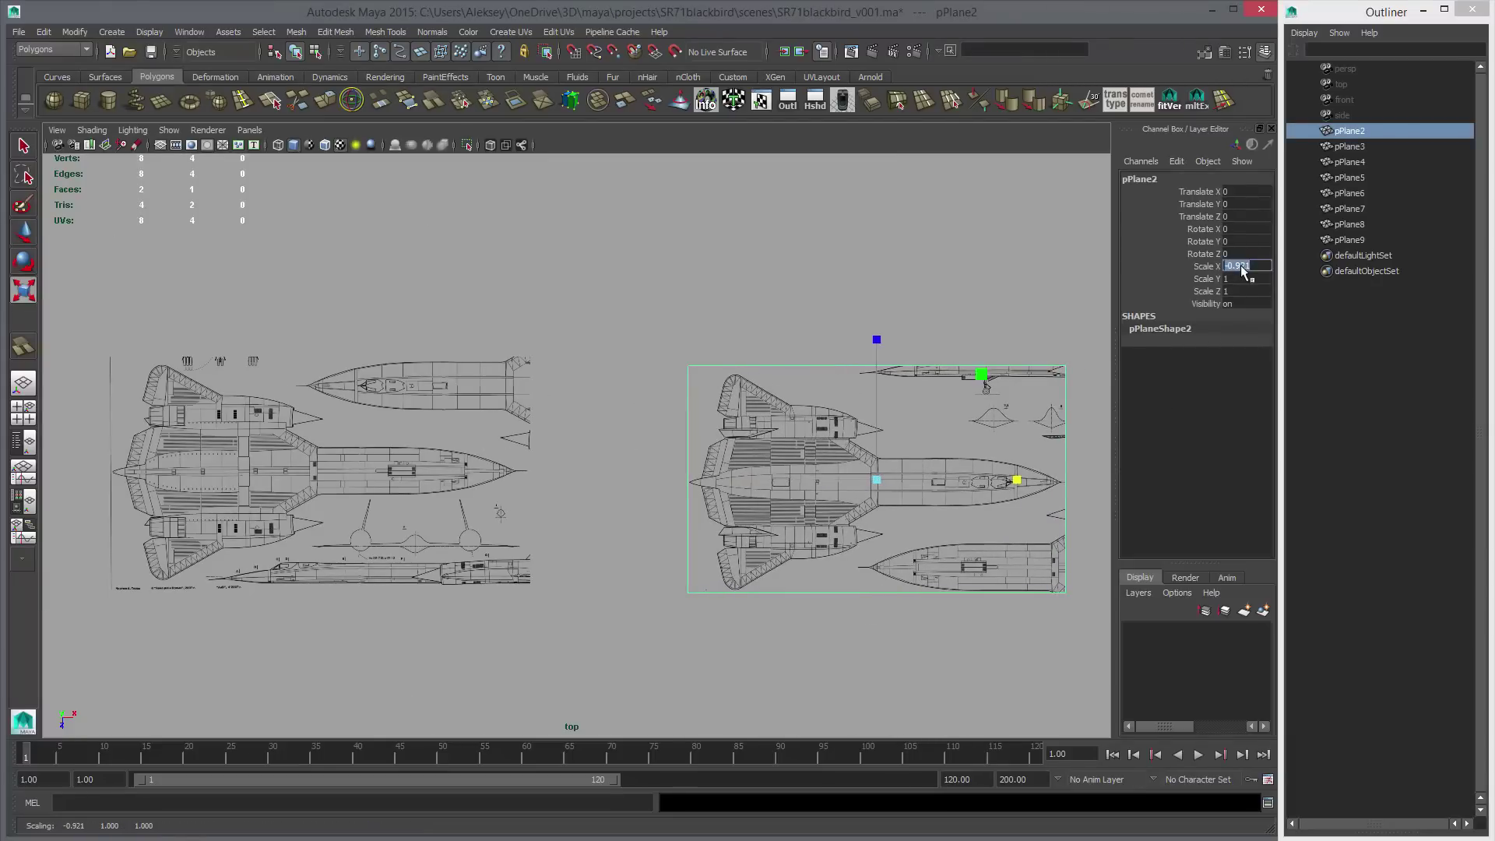
key("Return")
middle_click_drag(748, 374, 714, 356, "alt")
key("w")
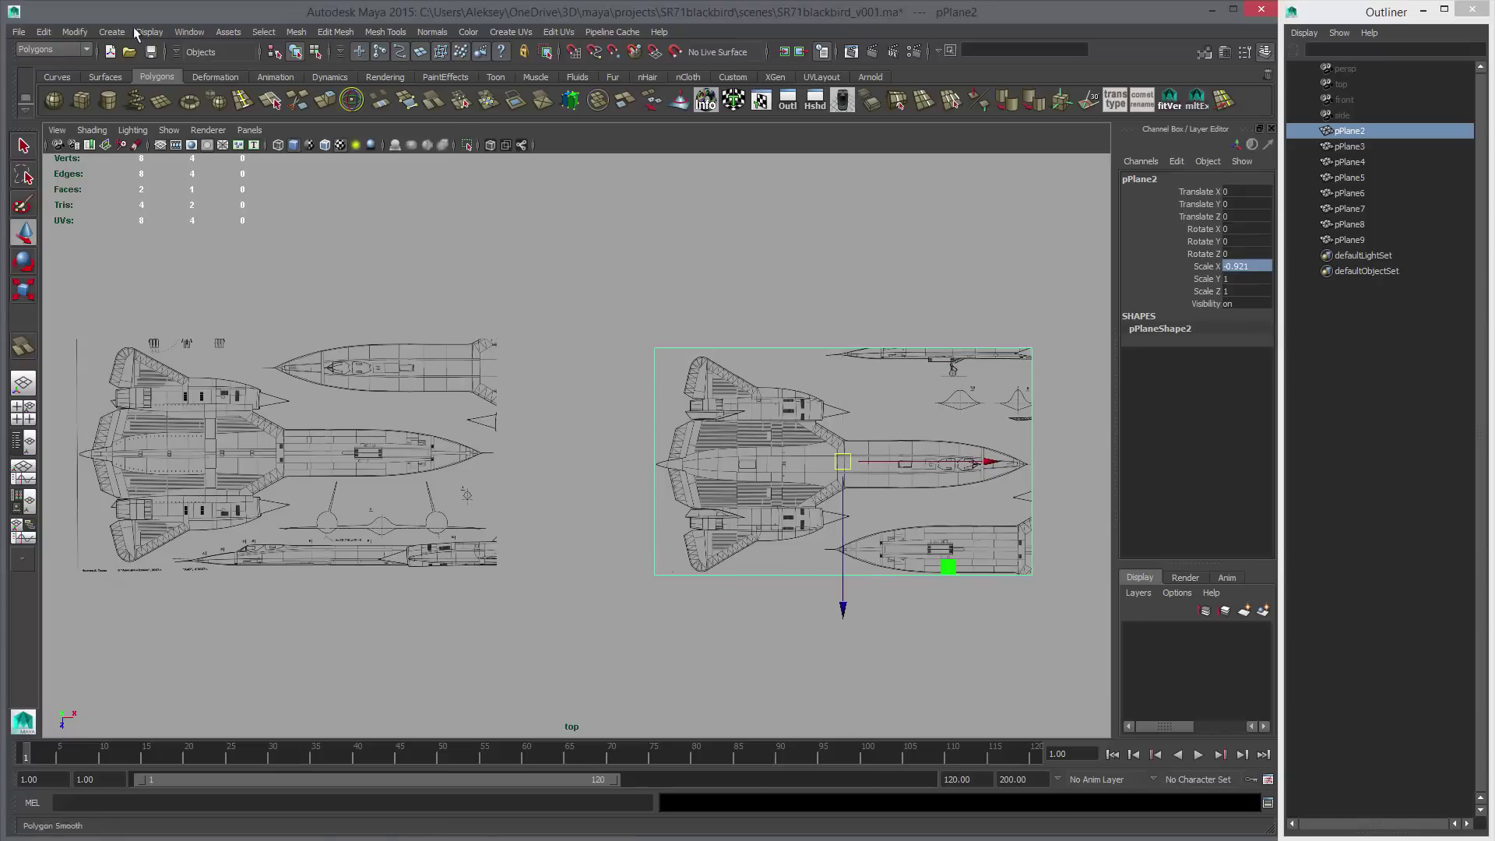
left_click(78, 35)
left_click(105, 84)
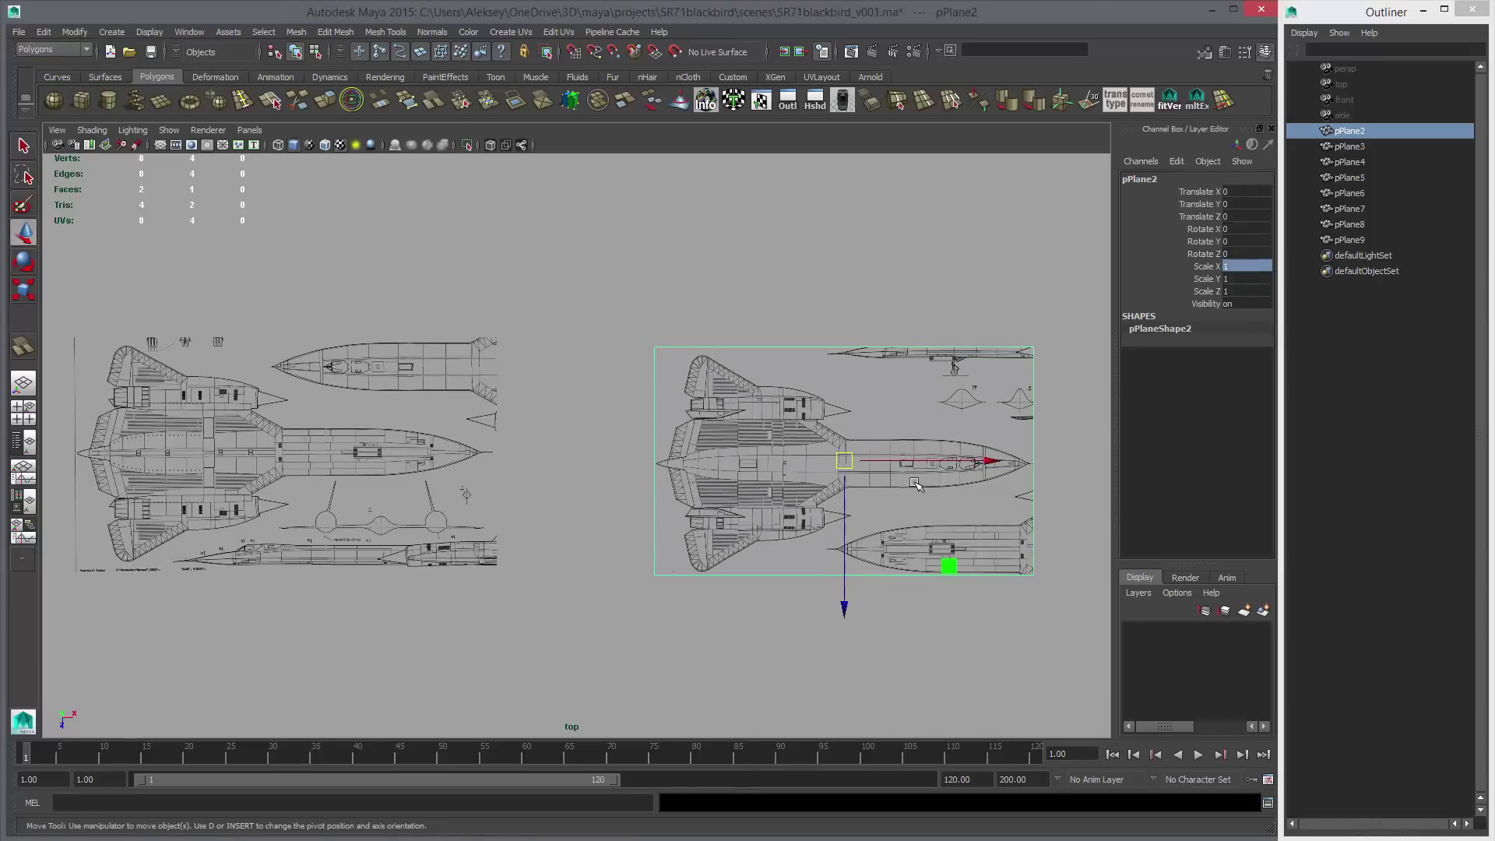
Overlay the mirrored plane on the other plan-view drawing and try to line up the two aircraft outlines.
middle_click_drag(904, 486, 387, 460)
middle_click_drag(387, 460, 750, 461, "alt")
right_click_drag(751, 462, 1113, 586, "alt")
middle_click_drag(781, 373, 649, 411)
middle_click_drag(649, 410, 504, 398, "alt")
mouse_move(664, 438)
middle_mouse_down()
mouse_move(685, 436)
mouse_move(664, 437)
middle_mouse_up()
middle_click_drag(685, 553, 285, 516, "alt")
middle_click_drag(557, 435, 613, 430)
right_click_drag(760, 447, 714, 417, "alt")
middle_click_drag(552, 453, 850, 469, "alt")
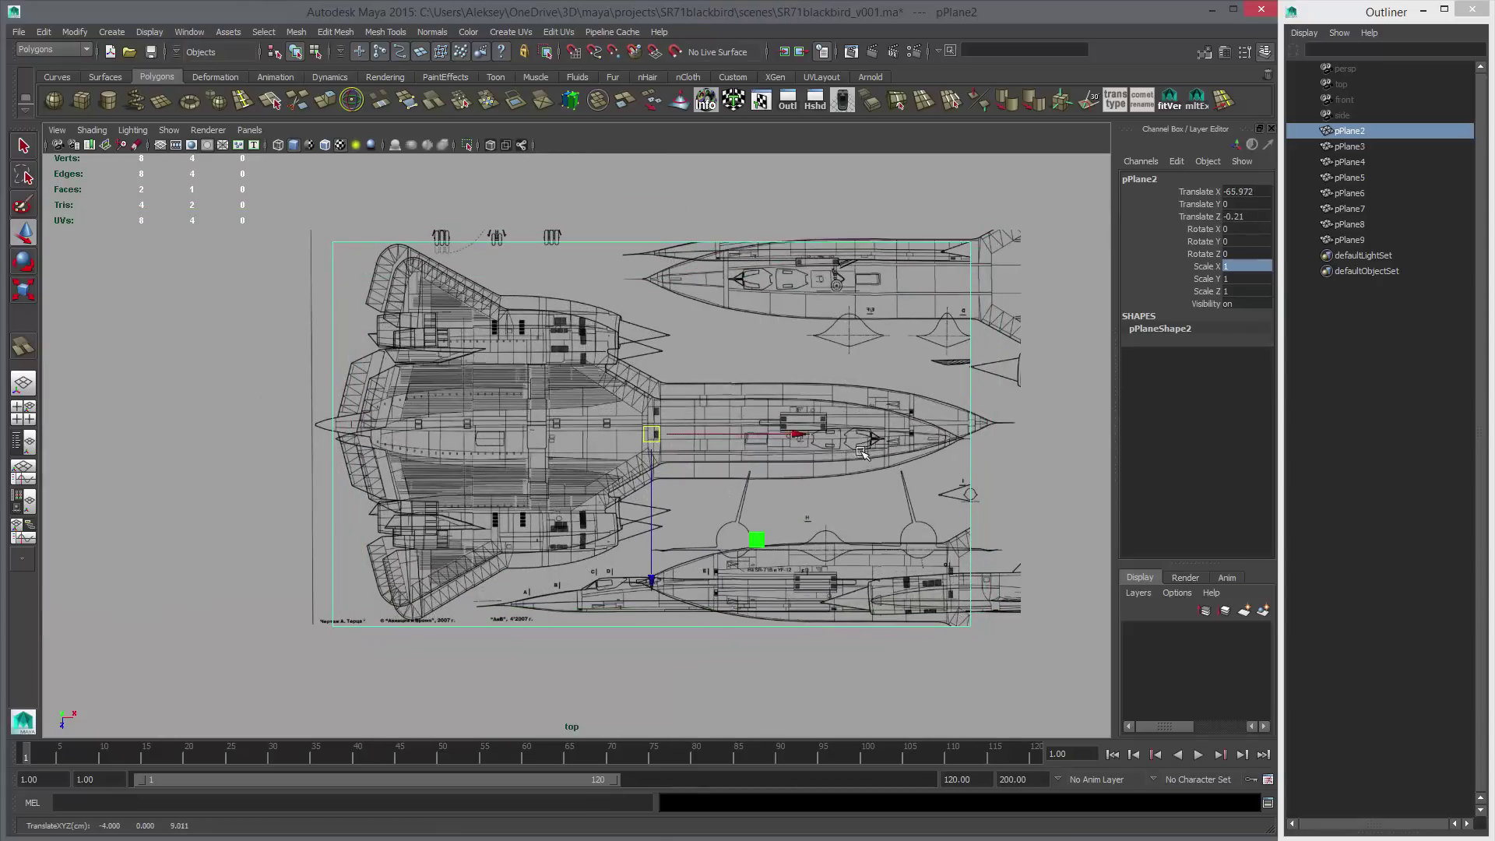
Undo the plane's moves, the frozen transformations and the mirroring so the aircraft faces left again.
key("ctrl+z")
key("ctrl+z")
key("ctrl+z")
key("ctrl+z")
key("ctrl+z")
key("ctrl+z")
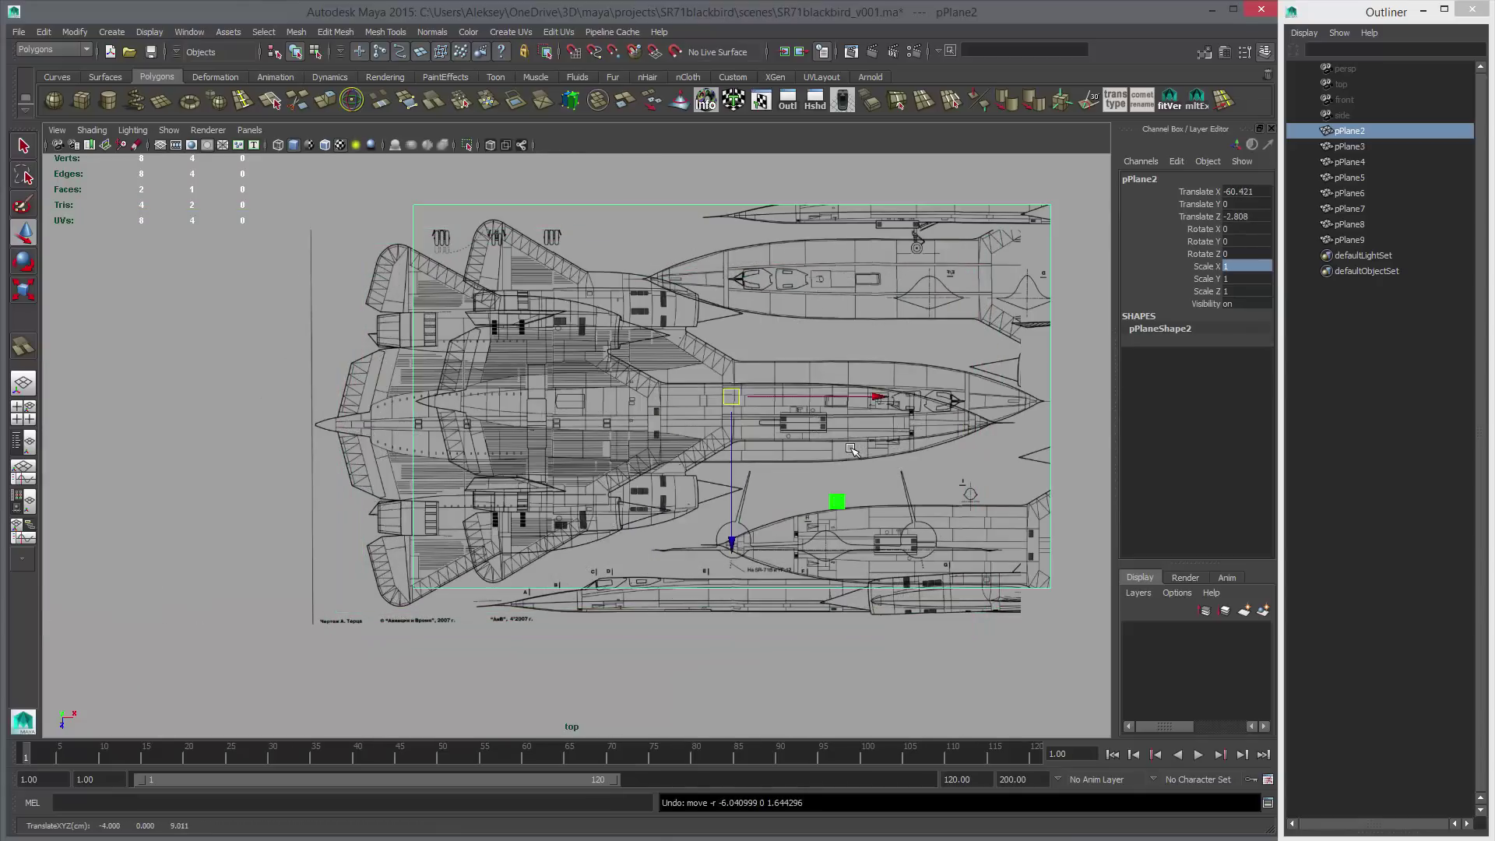
right_click_drag(975, 453, 109, 399, "alt")
key("ctrl+z")
right_click_drag(854, 447, 788, 407, "alt")
middle_click_drag(994, 420, 824, 405, "alt")
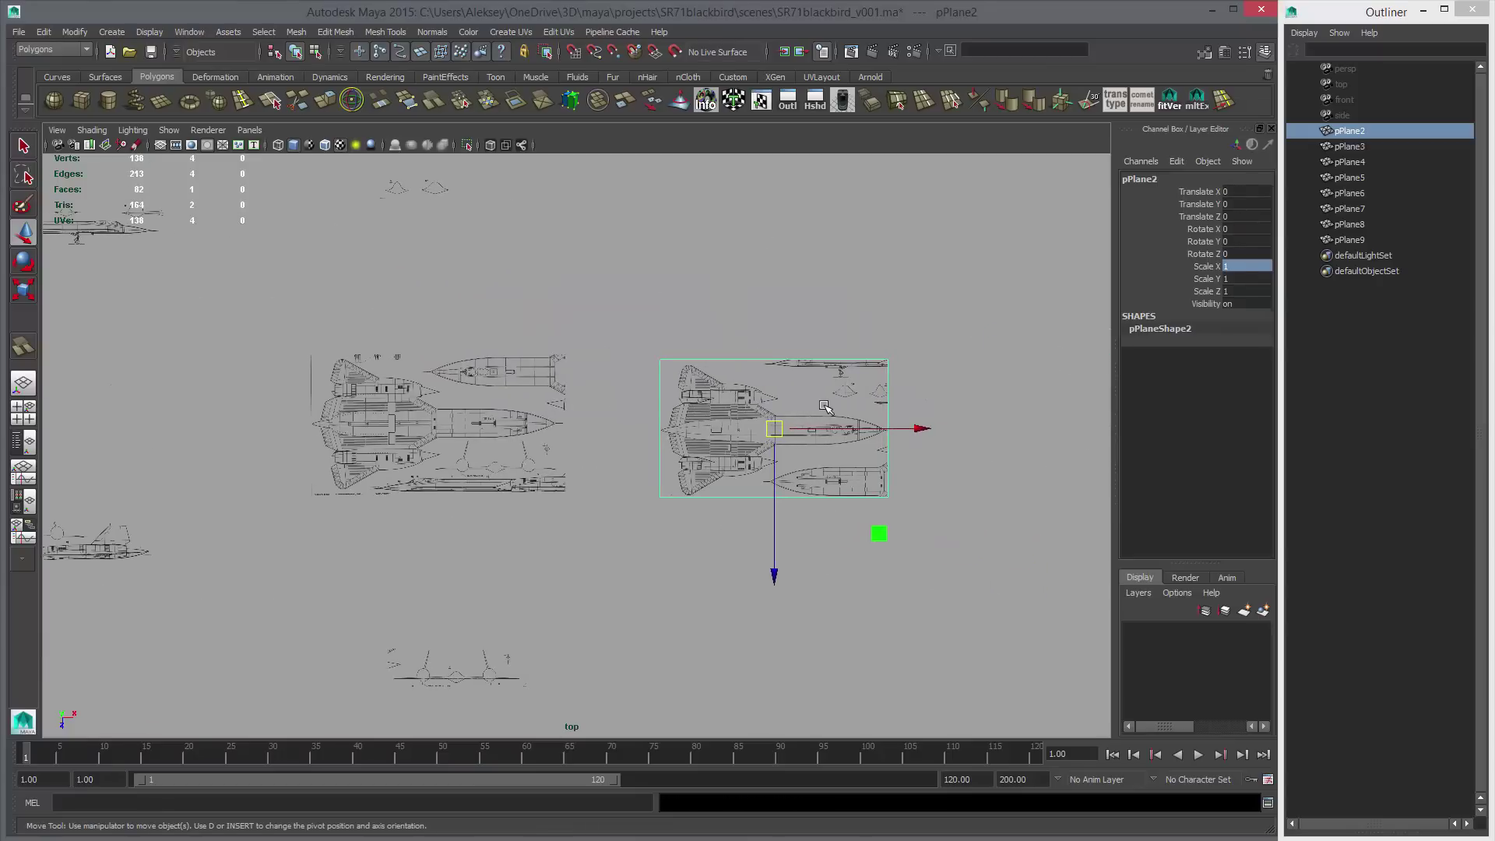
key("ctrl+z")
key("ctrl+z")
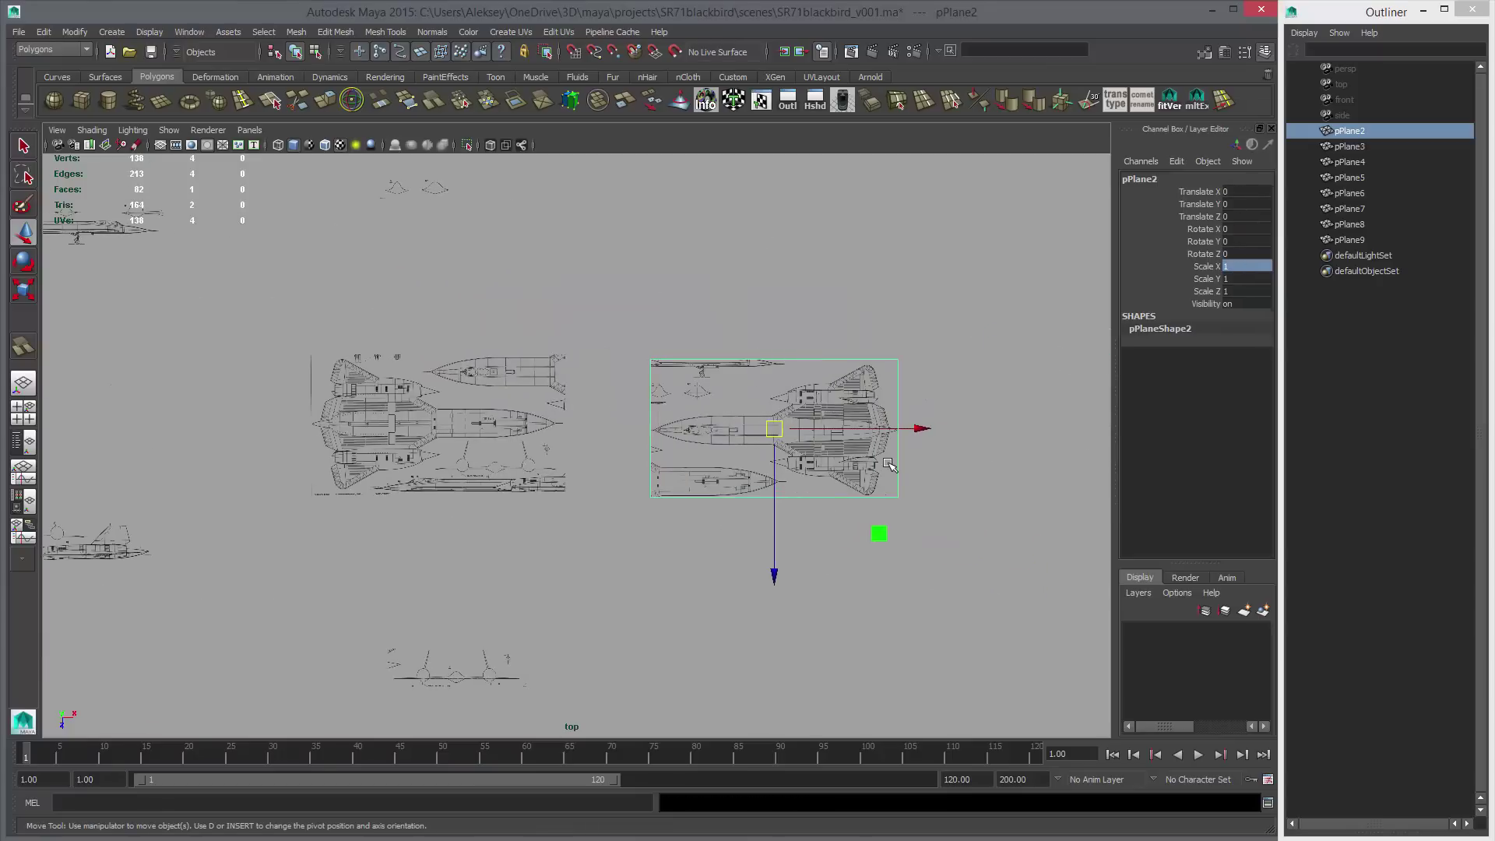
Move the left-facing plan plane over the other plan drawing and mirror it by setting Scale X to -1.
middle_click_drag(889, 465, 552, 463)
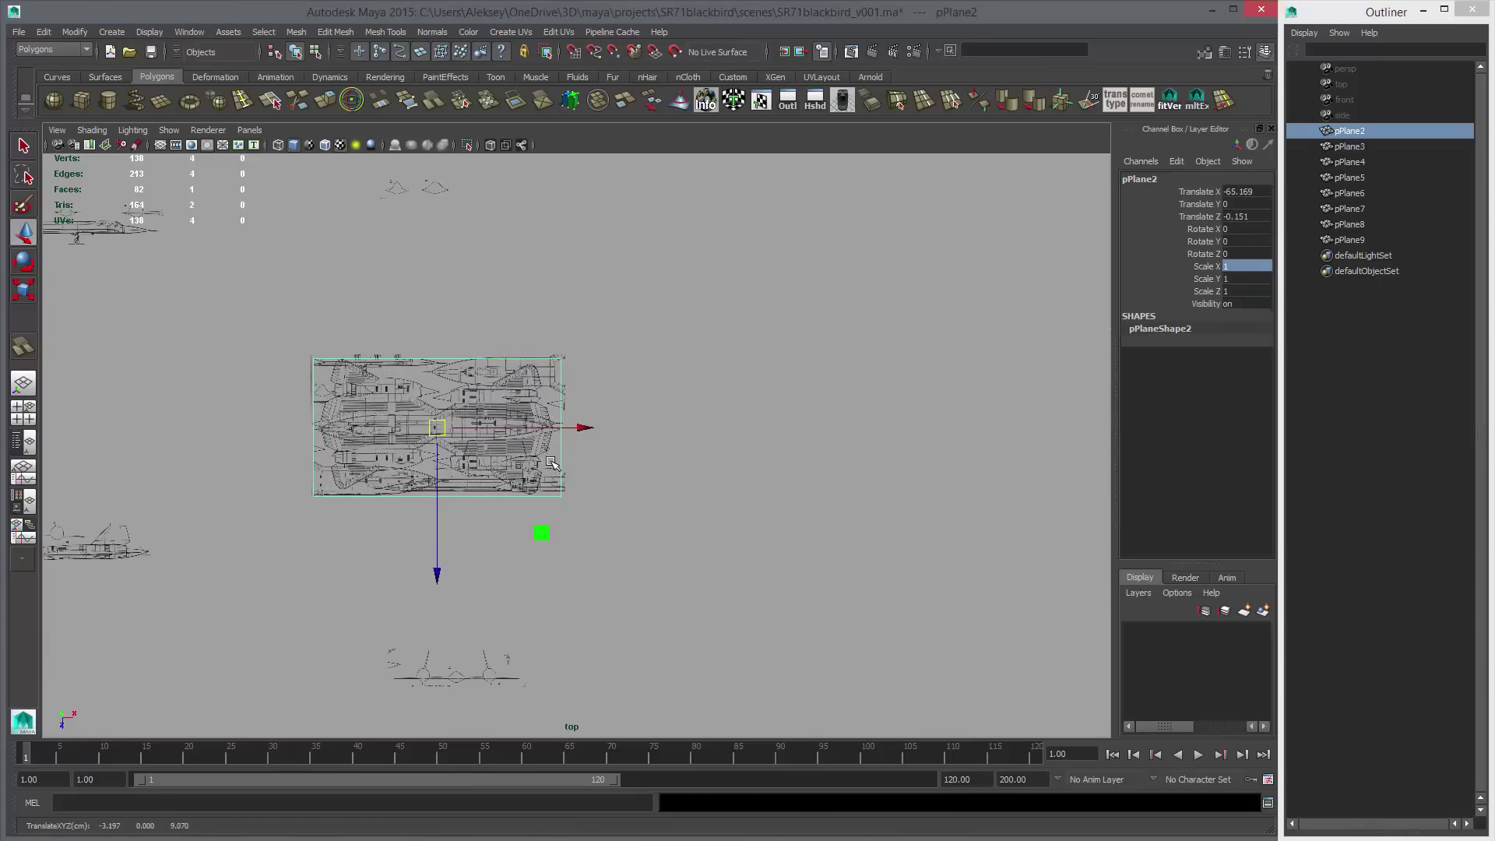
scroll(864, 420, "up", 5)
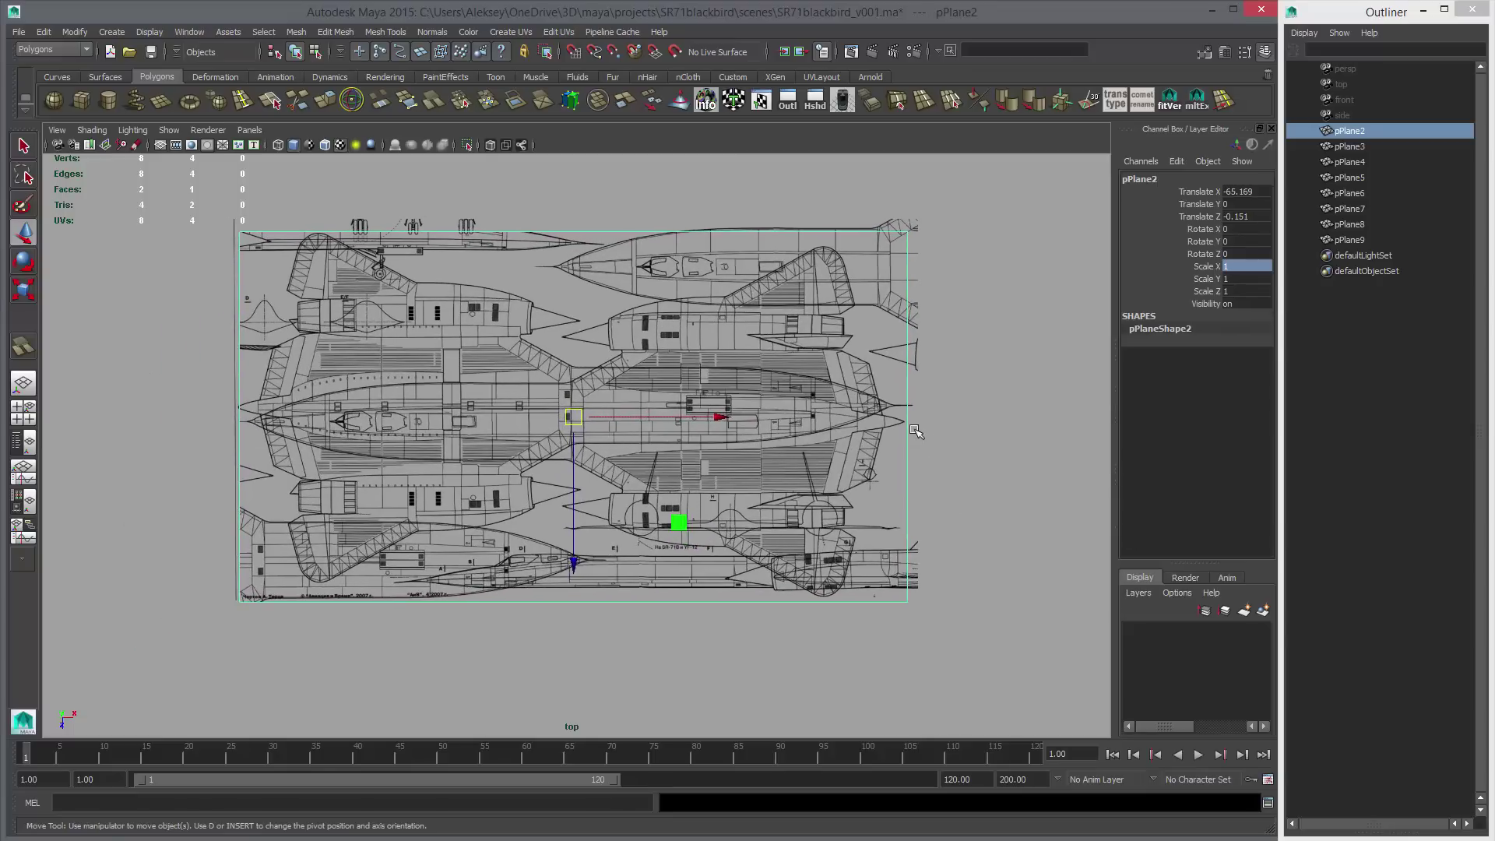
key("r")
left_click_drag(712, 418, 430, 420)
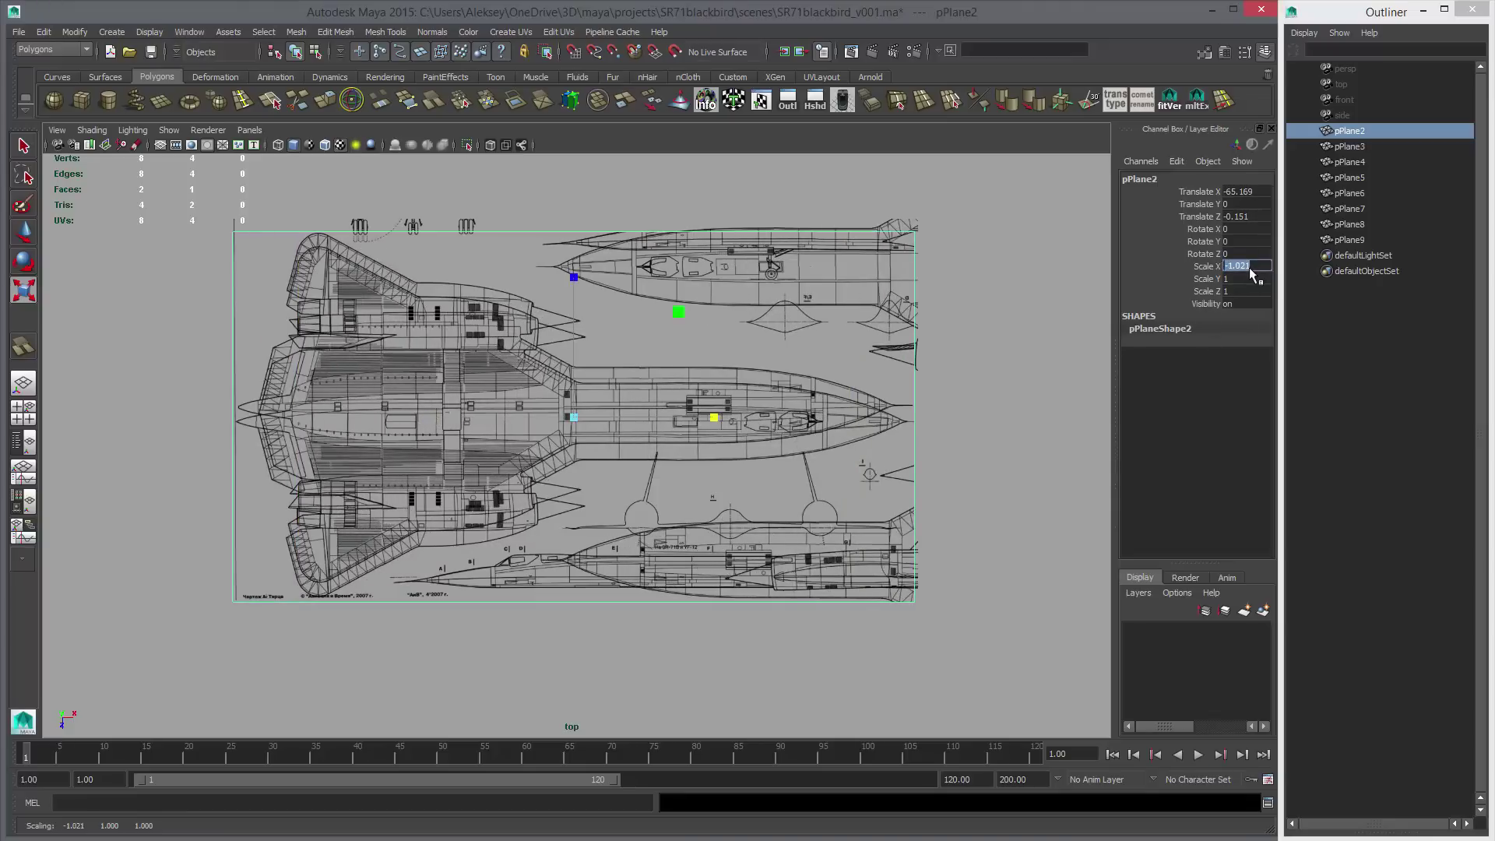
double_click(1249, 268)
type("-1")
key("Return")
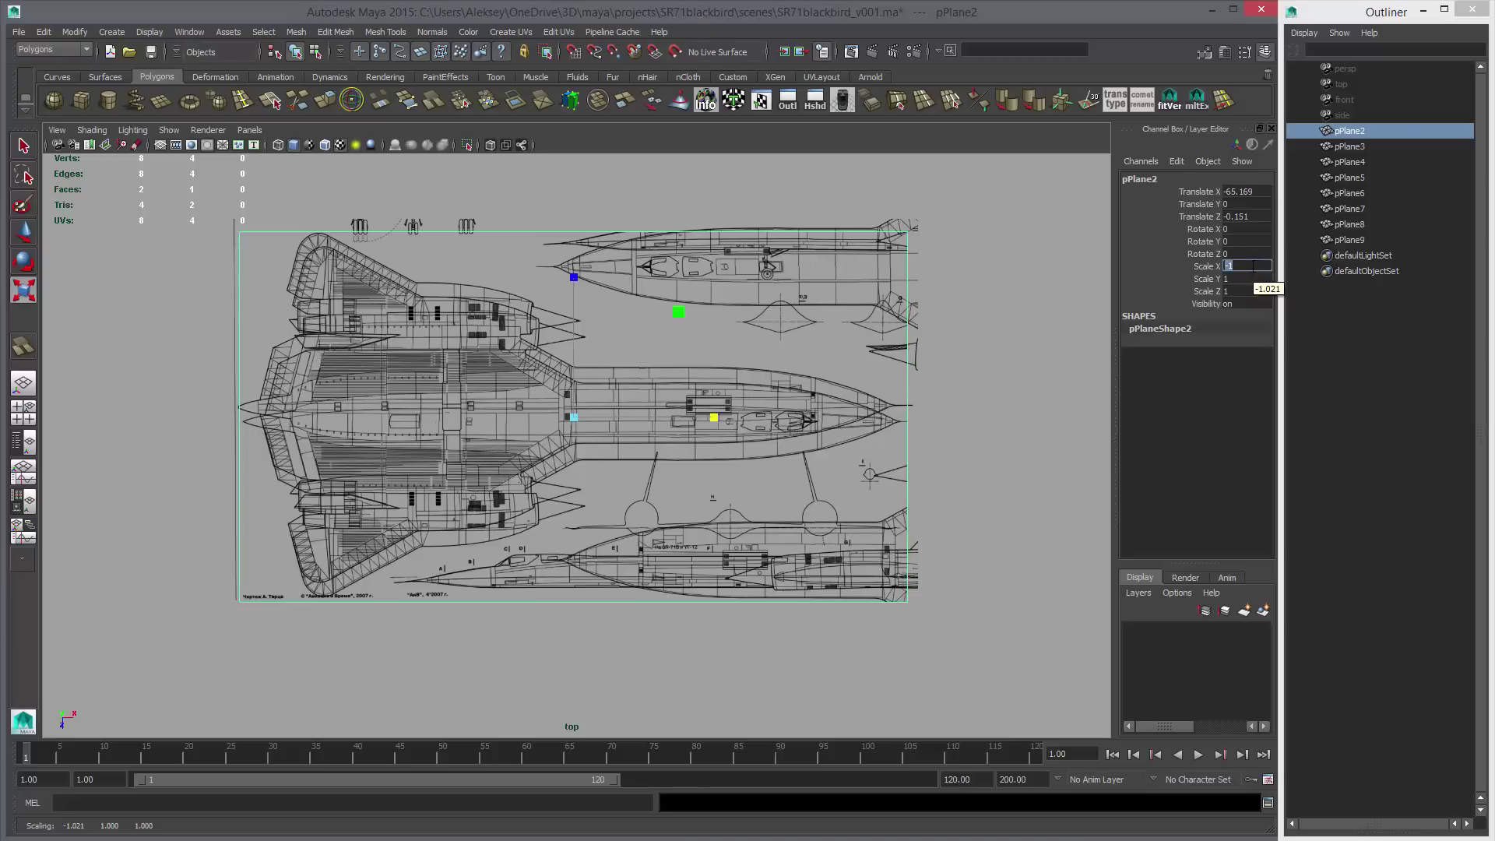
Move the mirrored plane so its aircraft nose lines up with the nose on the plan drawing beneath it.
mouse_move(854, 374)
middle_mouse_down("alt")
mouse_move(850, 411)
mouse_move(845, 397)
middle_mouse_up("alt")
key("w")
middle_click_drag(543, 421, 221, 442, "alt")
right_click_drag(221, 442, 614, 436, "alt")
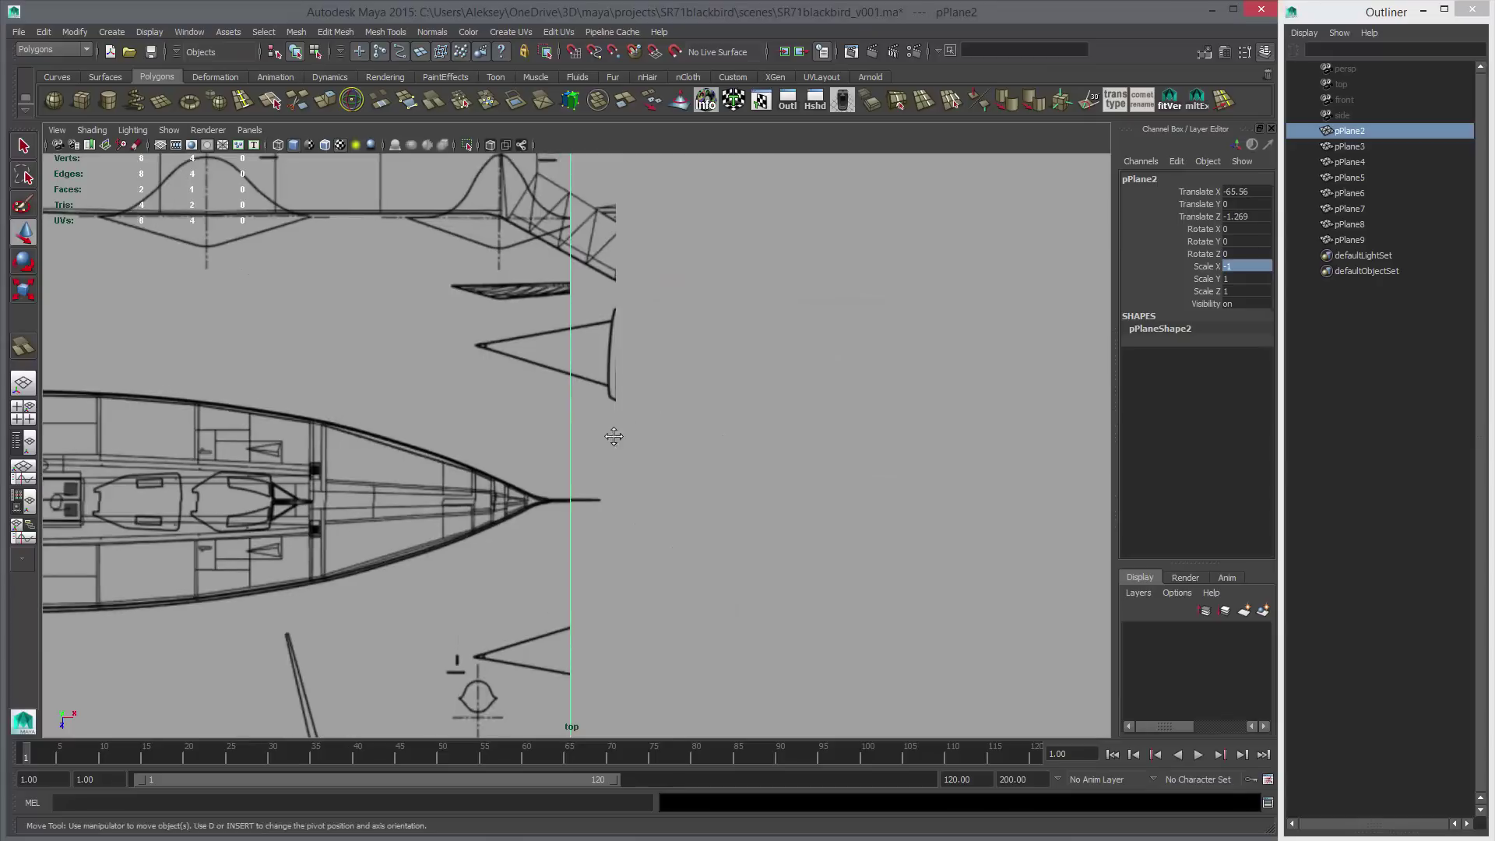
middle_click_drag(615, 437, 776, 381, "alt")
right_click_drag(777, 381, 920, 490, "alt")
middle_click_drag(921, 490, 913, 495)
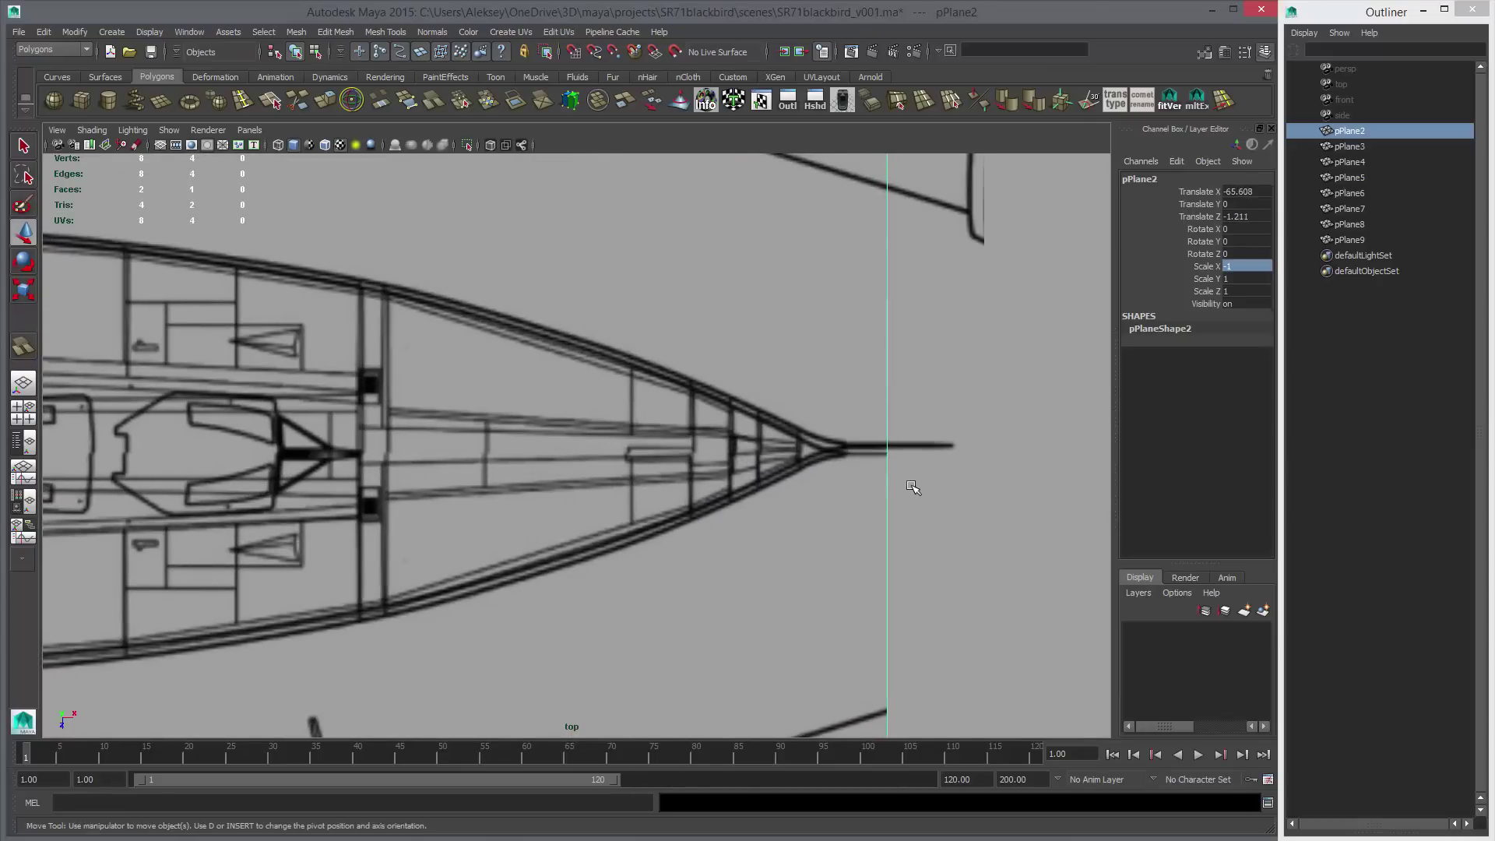
Place the mirrored plane's pivot at the aircraft's nose tip and fine-tune the plane's position against the other nose.
key("d")
left_click(889, 489)
key("d")
middle_click_drag(965, 535, 931, 500)
key("d")
right_click_drag(856, 497, 124, 476, "alt")
middle_click_drag(124, 476, 623, 468, "alt")
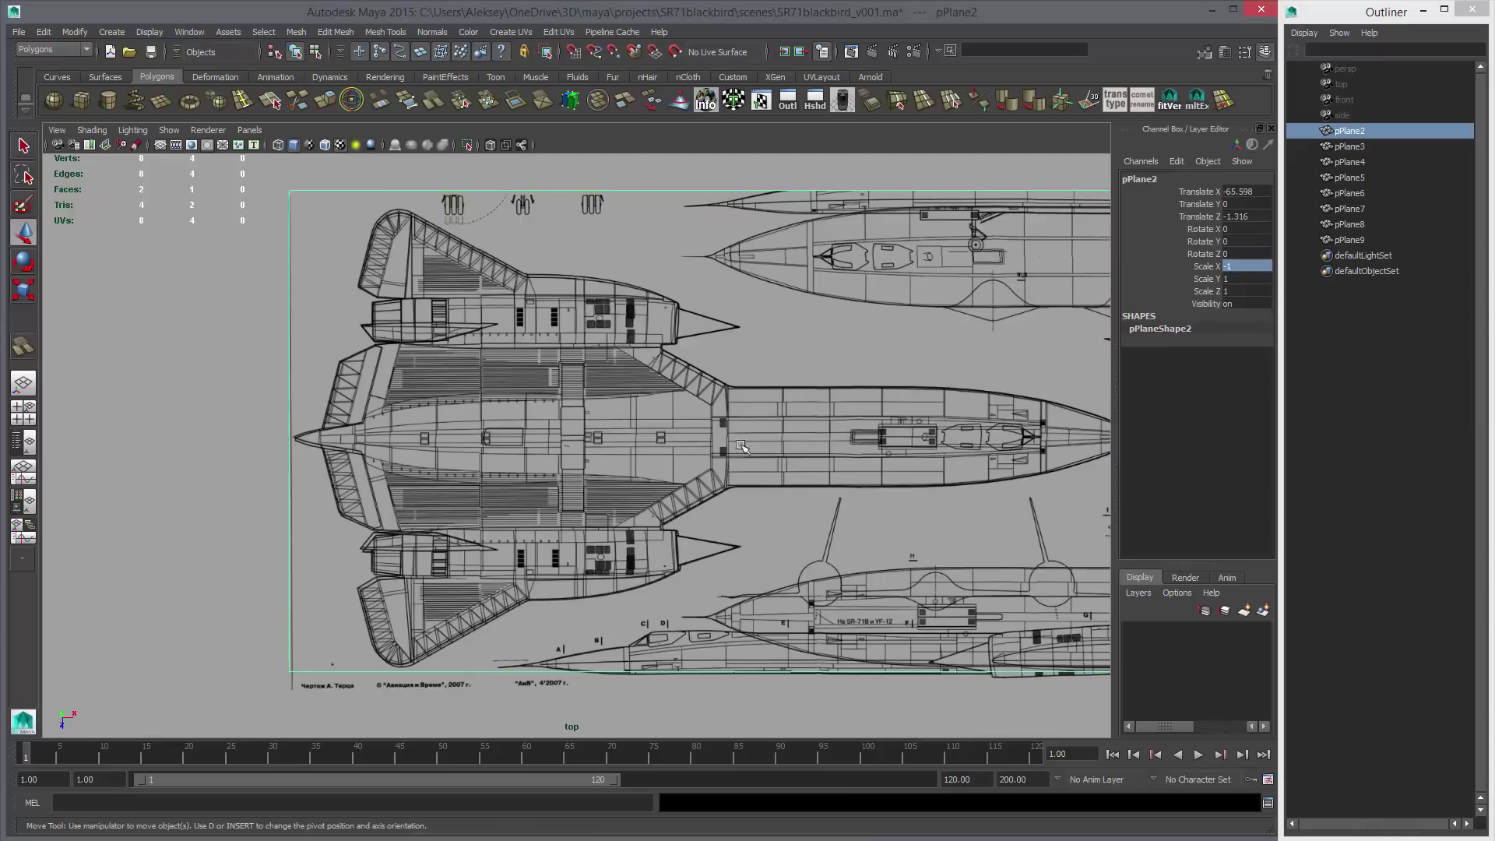
Shift the mirrored plane in X to about -65.533 so the wing roots and fuselage panel lines coincide.
right_click_drag(623, 469, 781, 436, "alt")
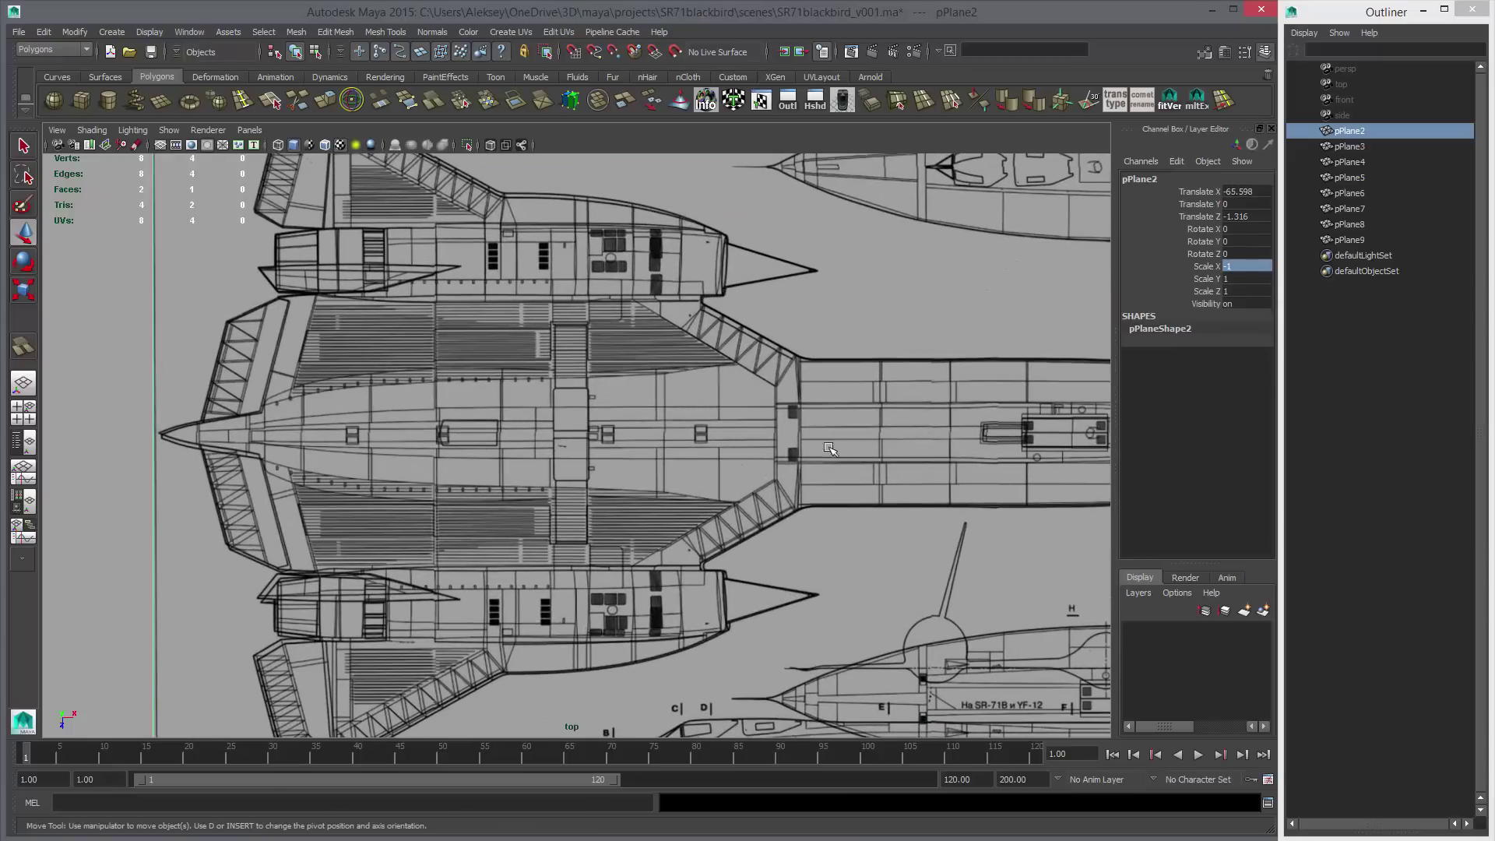
middle_click_drag(915, 454, 712, 537)
key("ctrl+z")
right_click_drag(712, 537, 1288, 559, "alt")
middle_click_drag(930, 529, 934, 530)
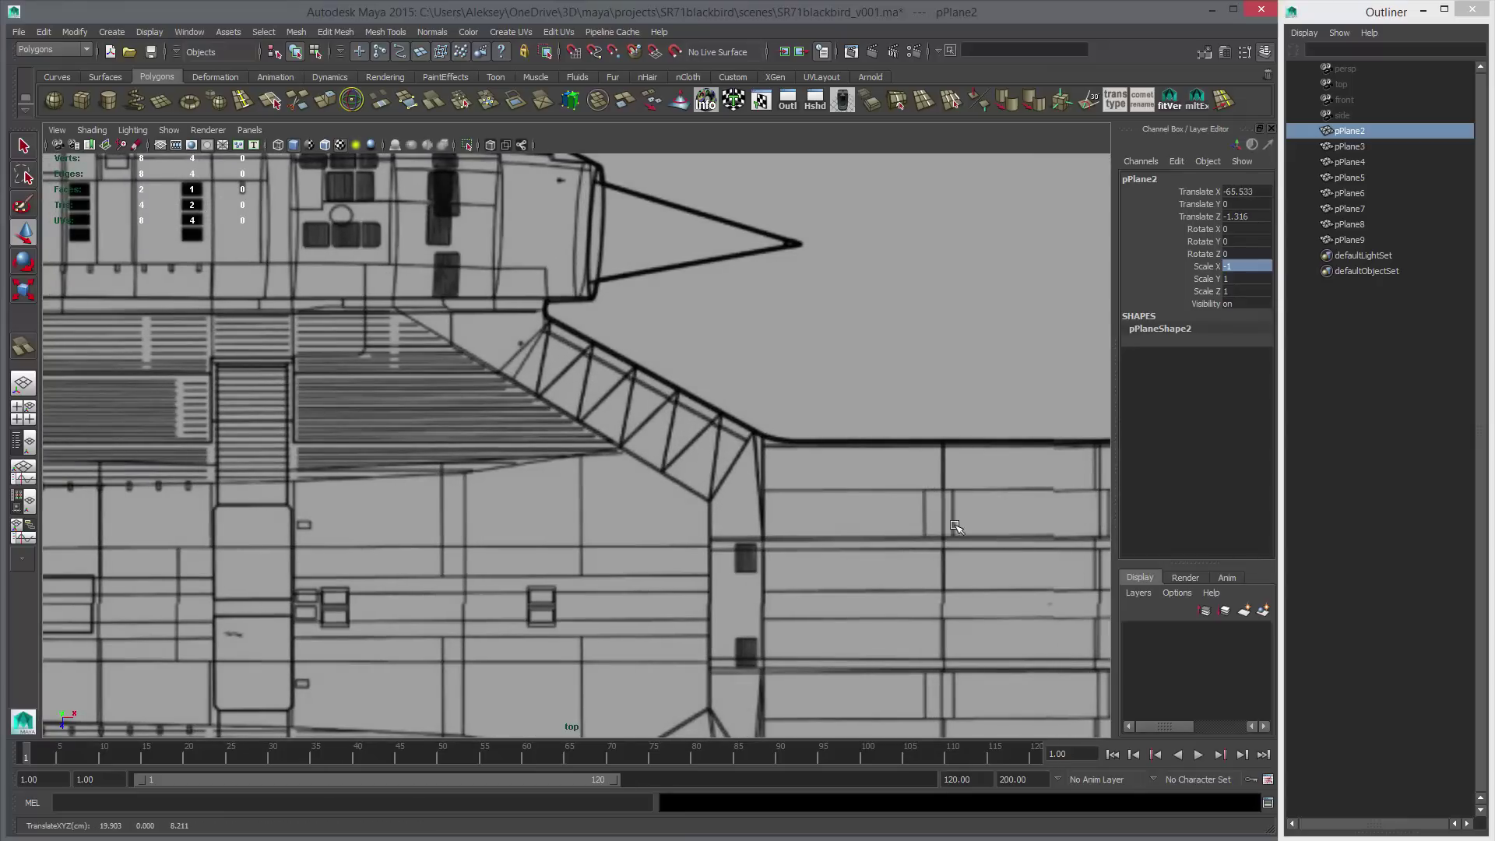
right_click_drag(956, 527, 650, 503, "alt")
middle_click_drag(650, 503, 708, 500, "alt")
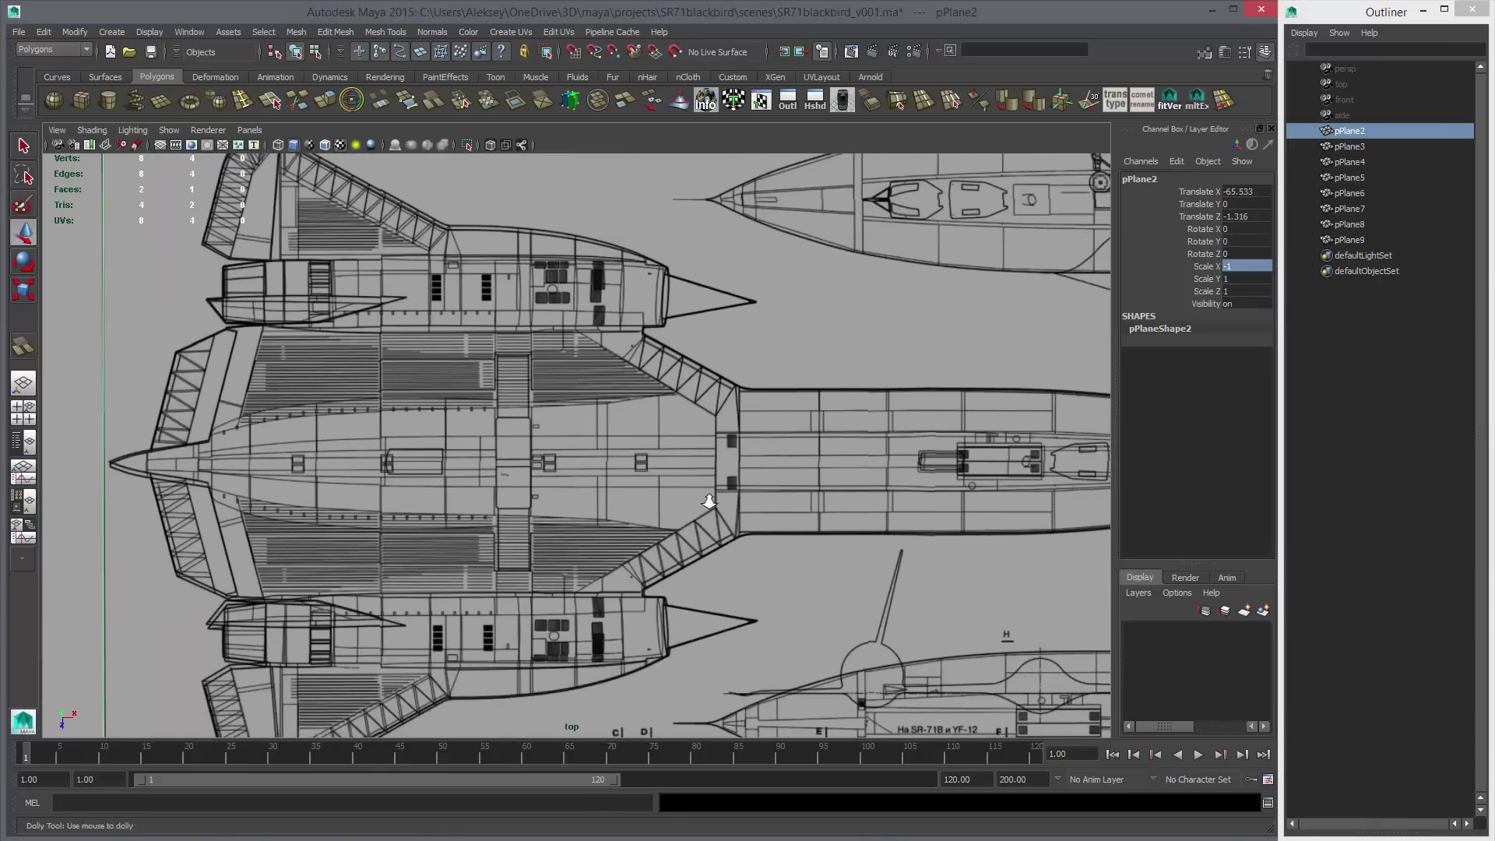
Try scaling the mirrored plane in Z to about 0.986 from the nose pivot, and undo the scaling.
right_click_drag(708, 500, 609, 467, "alt")
middle_click_drag(609, 467, 366, 466, "alt")
key("w")
key("r")
scroll(583, 406, "down", 2)
middle_click_drag(583, 406, 755, 415, "alt")
key("ctrl+z")
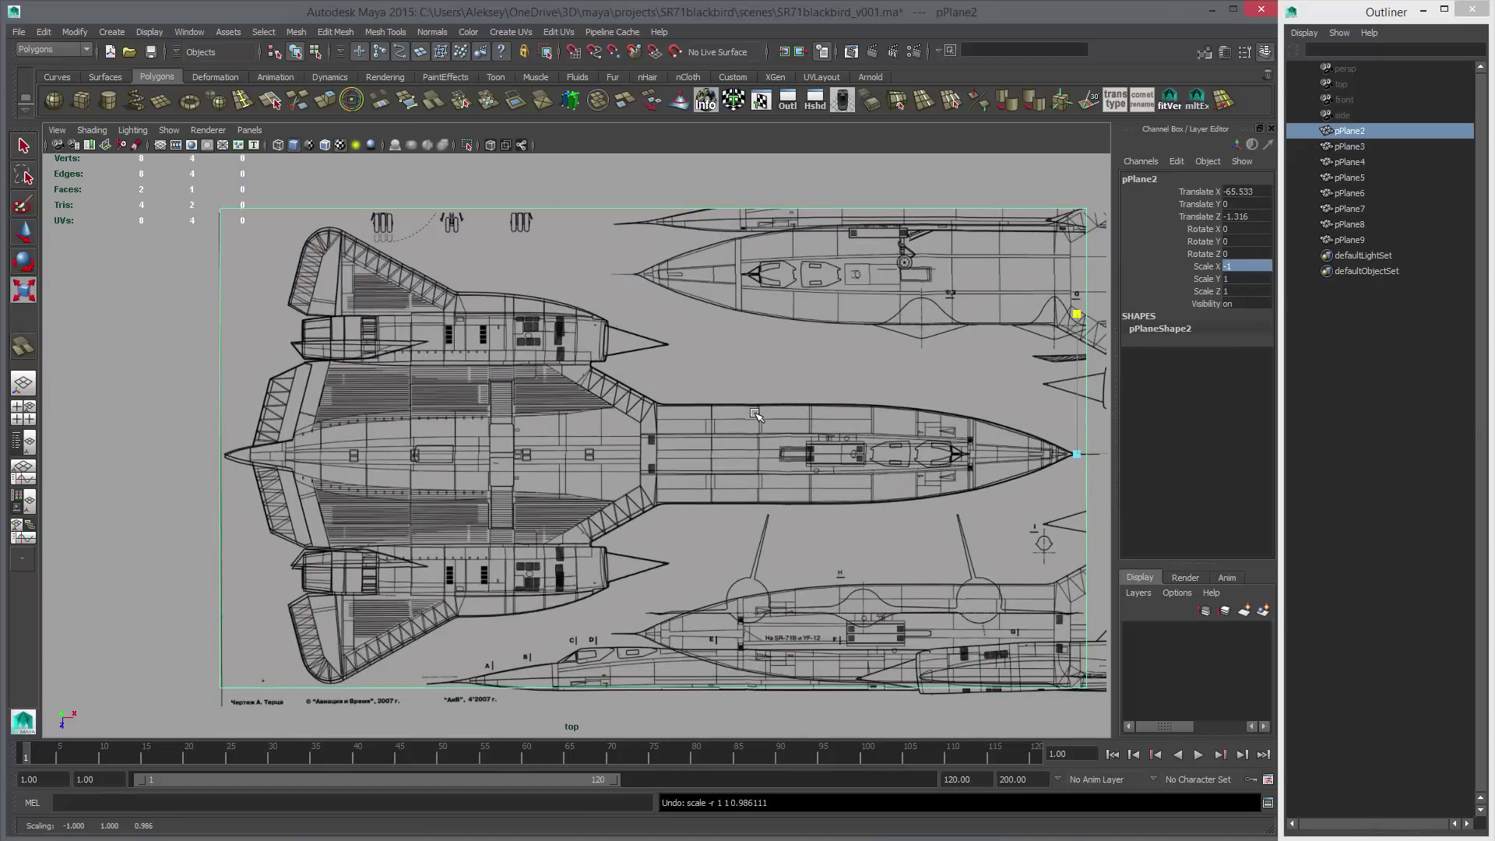
Scale the mirrored plane in Z to about 0.997 so its engines and wings match the other plan drawing.
middle_click_drag(615, 406, 589, 465, "alt")
right_click_drag(589, 465, 1210, 552, "alt")
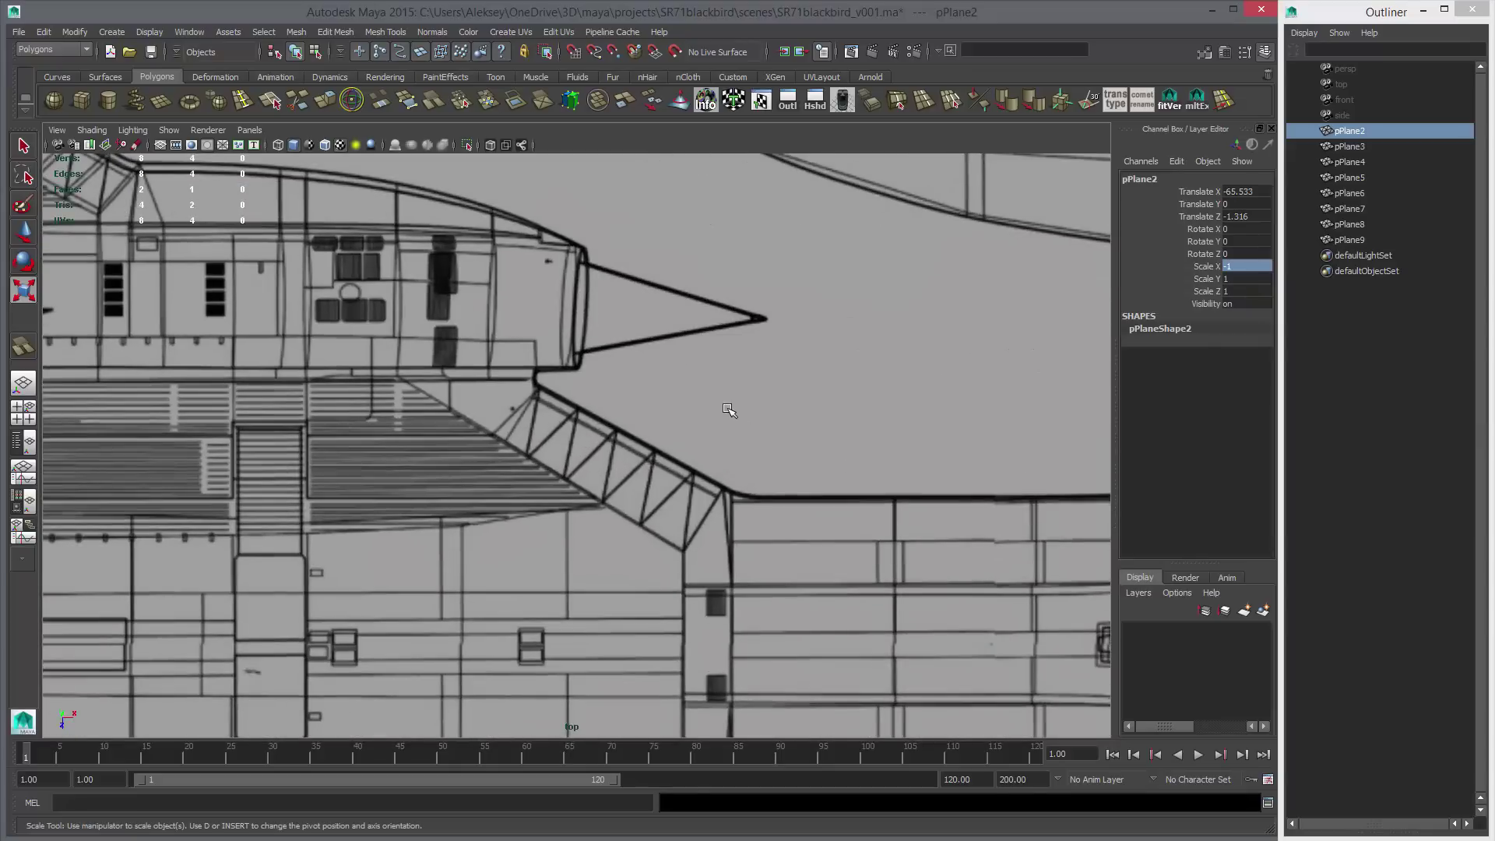
mouse_move(729, 410)
middle_mouse_down()
mouse_move(727, 427)
mouse_move(737, 416)
middle_mouse_up()
middle_click_drag(489, 412, 950, 637, "alt")
middle_click_drag(686, 517, 687, 521)
middle_click_drag(684, 523, 683, 523)
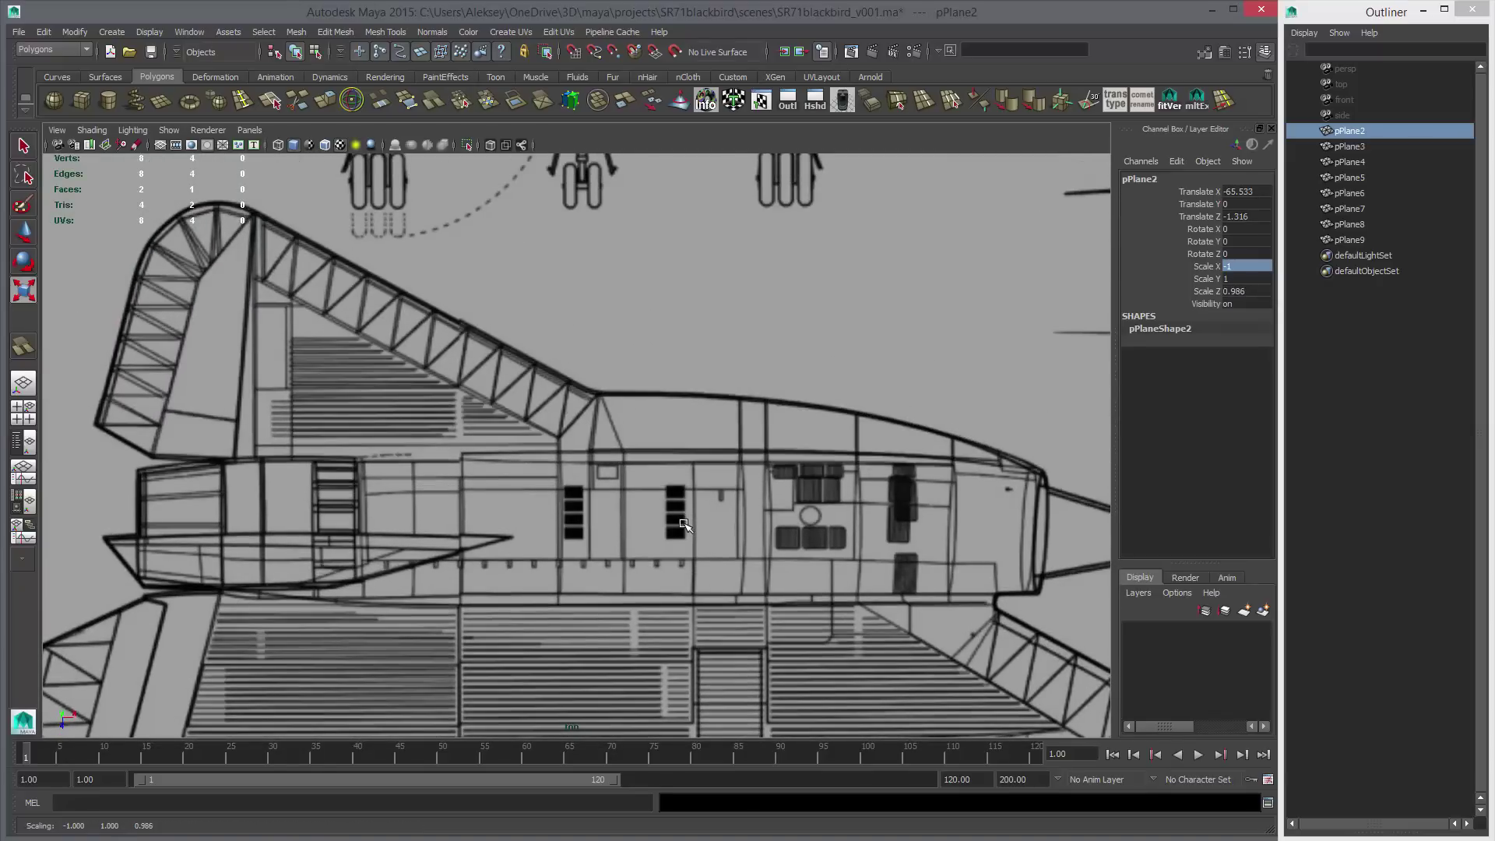
scroll(847, 538, "down", 3)
middle_click_drag(847, 539, 682, 340, "alt")
middle_click_drag(851, 506, 815, 437, "alt")
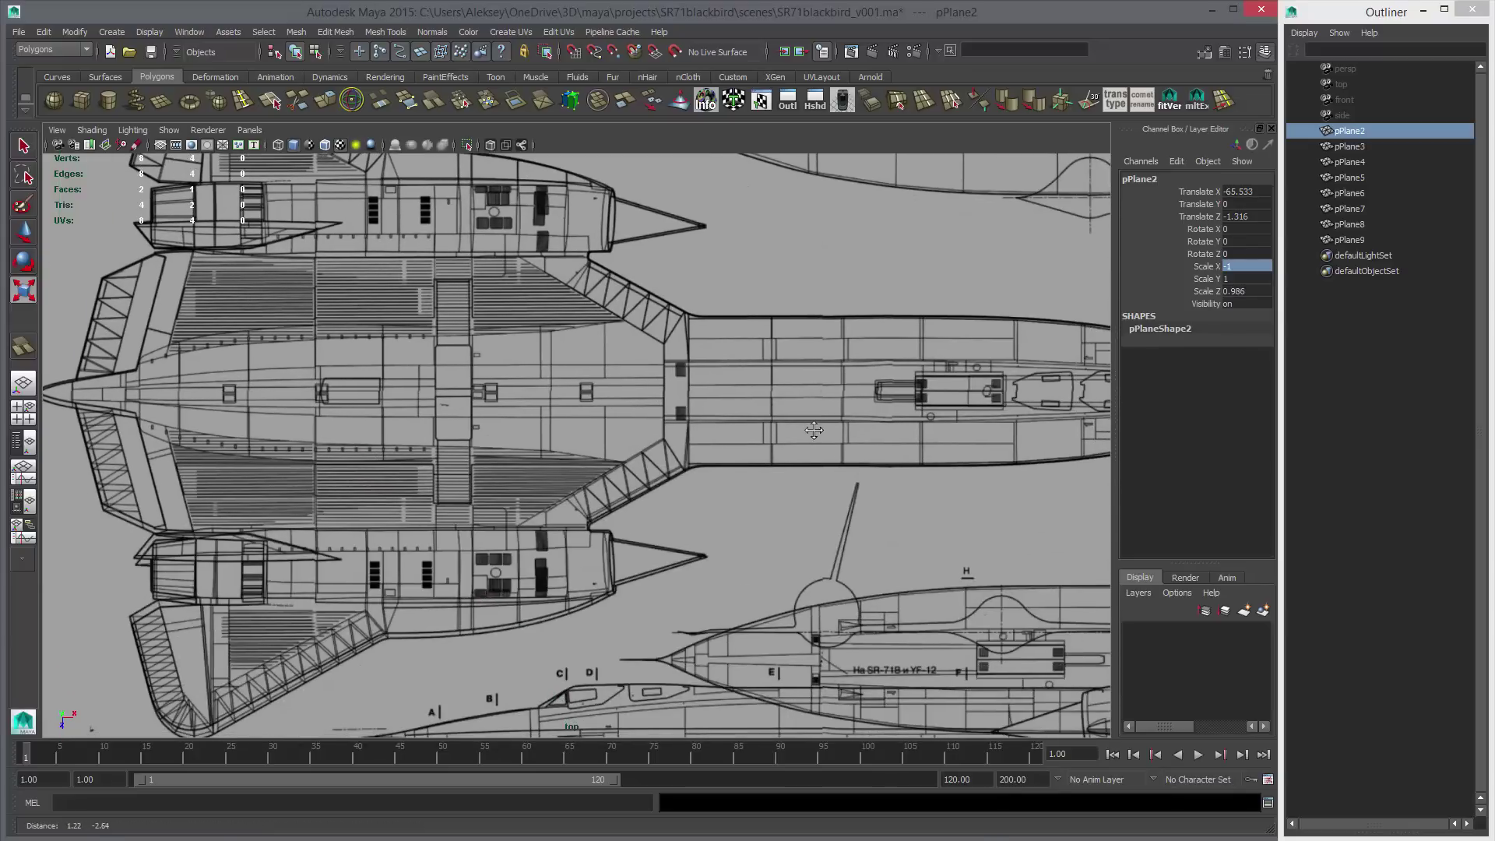
middle_click_drag(727, 490, 501, 547, "alt")
key("ctrl+z")
scroll(499, 522, "down", 1)
middle_click_drag(497, 496, 774, 495, "alt")
scroll(723, 490, "up", 1)
Rotate the mirrored plane about 0.159 degrees in Y around the nose so the tail centerlines coincide.
key("e")
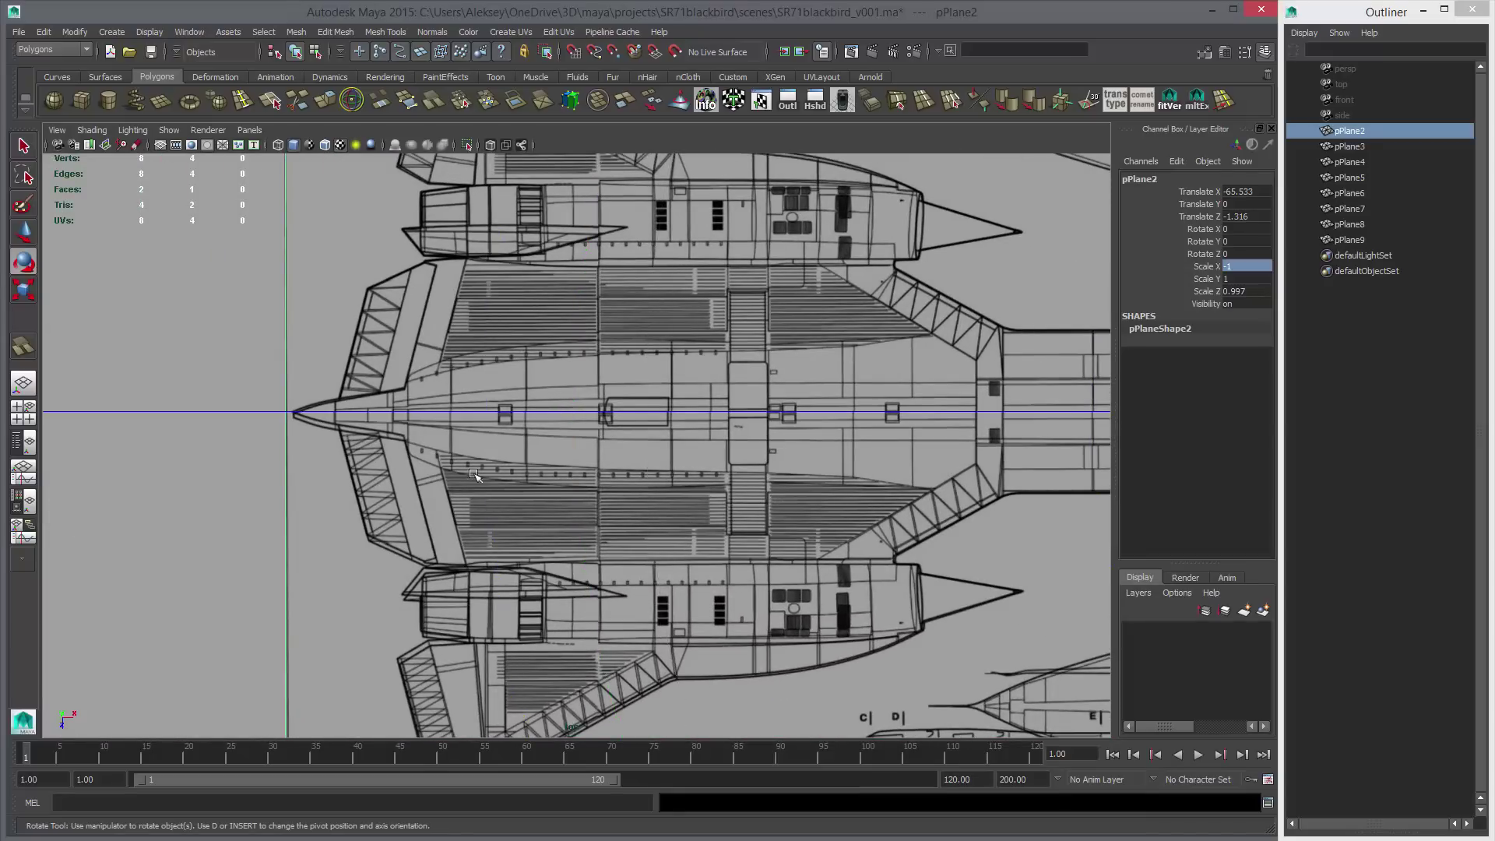
mouse_move(370, 463)
middle_mouse_down("alt")
mouse_move(798, 471)
mouse_move(467, 478)
middle_mouse_up("alt")
middle_click_drag(316, 479, 365, 484, "alt")
left_click_drag(58, 395, 53, 401)
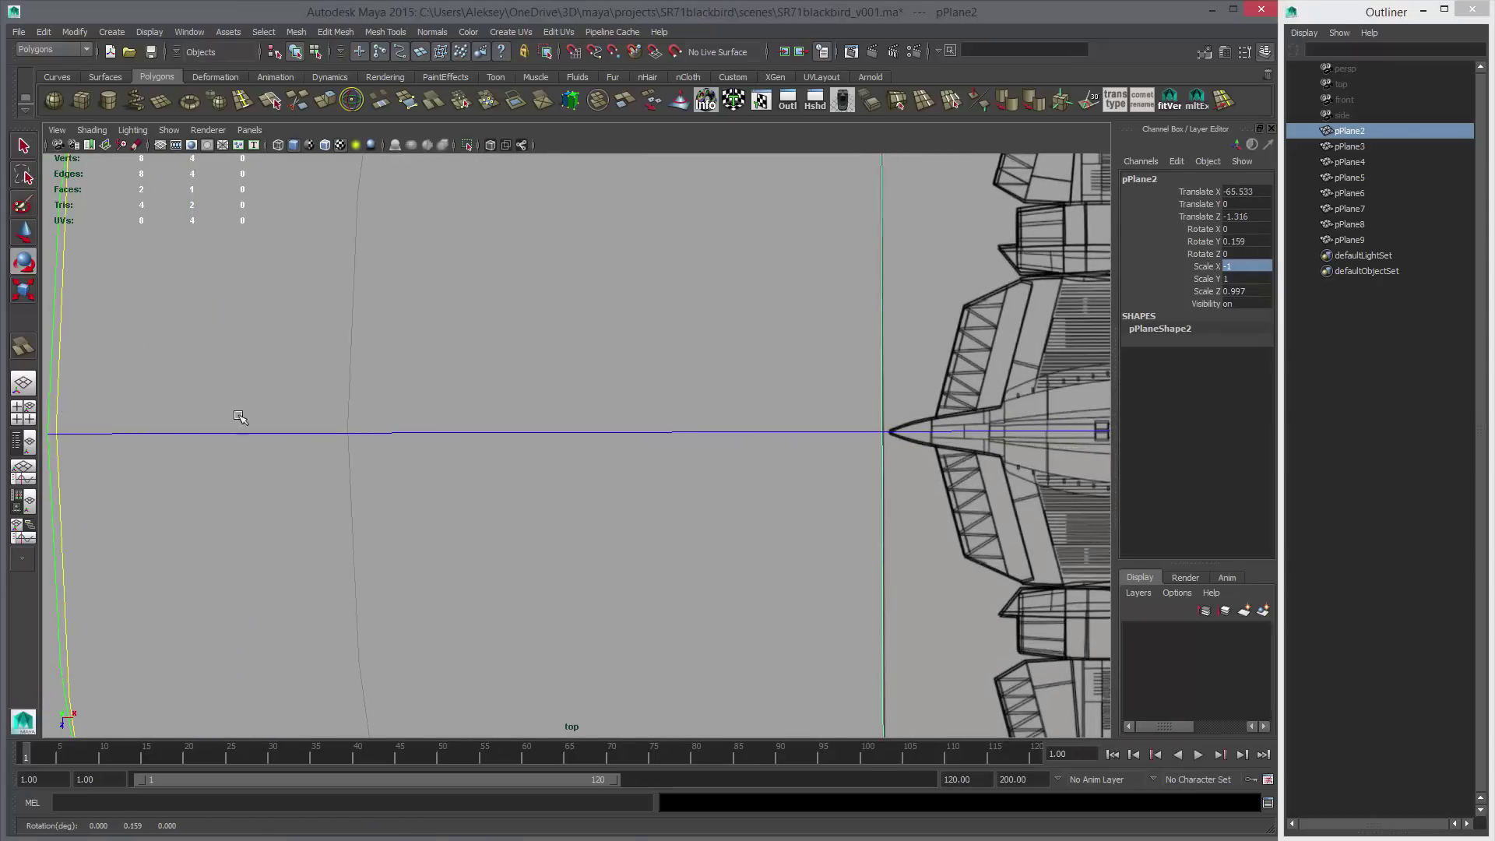
middle_click_drag(825, 452, 305, 447, "alt")
Freeze the transformations of the aligned mirrored plan plane.
key("w")
middle_click_drag(872, 442, 751, 367, "alt")
scroll(751, 367, "down", 6)
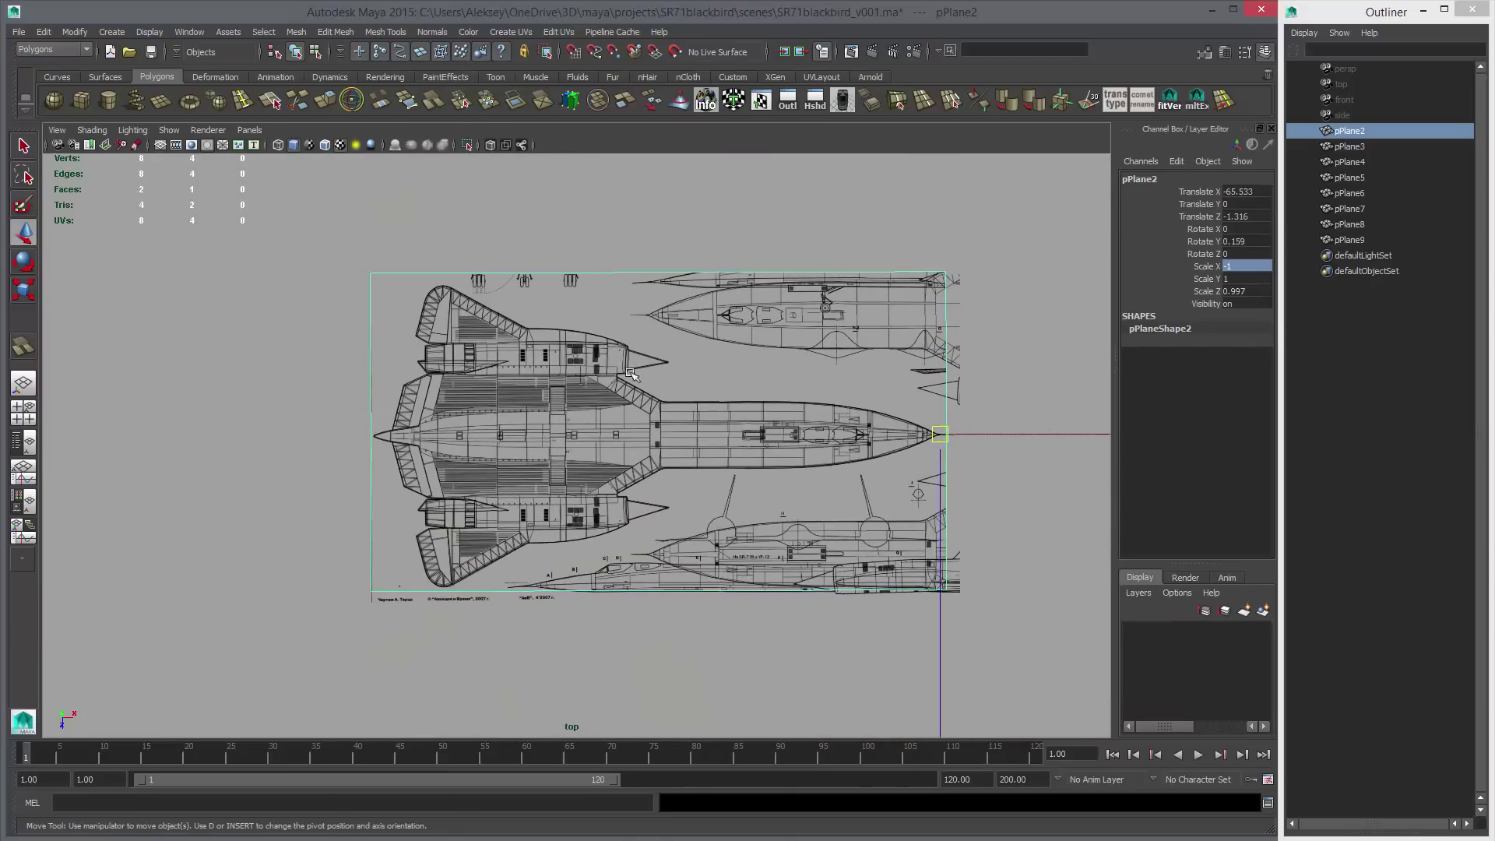
left_click(75, 32)
left_click(100, 84)
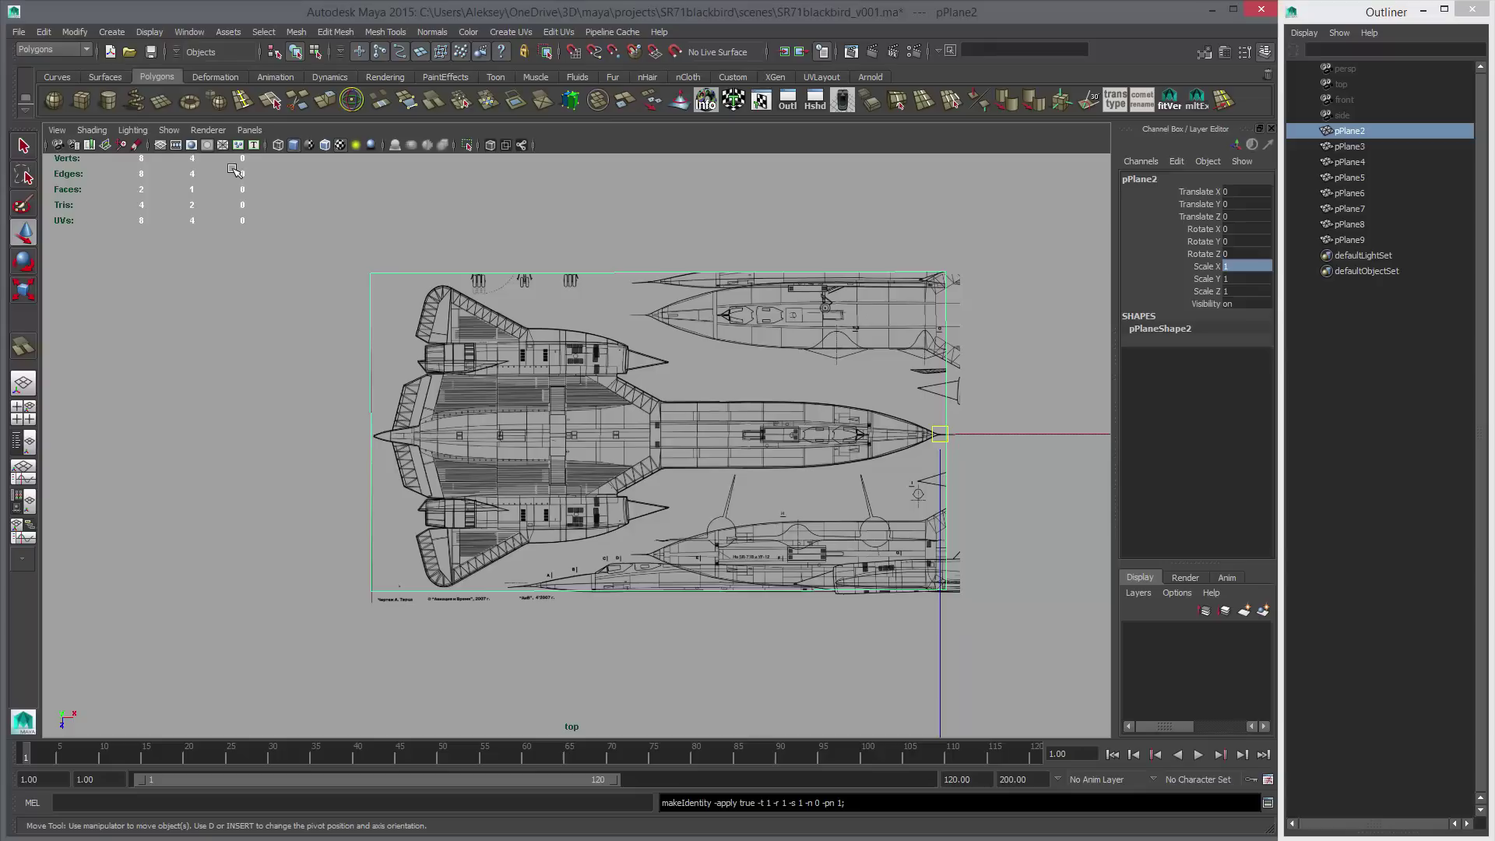
left_click(588, 199)
middle_click_drag(859, 337, 745, 360, "alt")
scroll(745, 360, "up", 1)
left_click(745, 360)
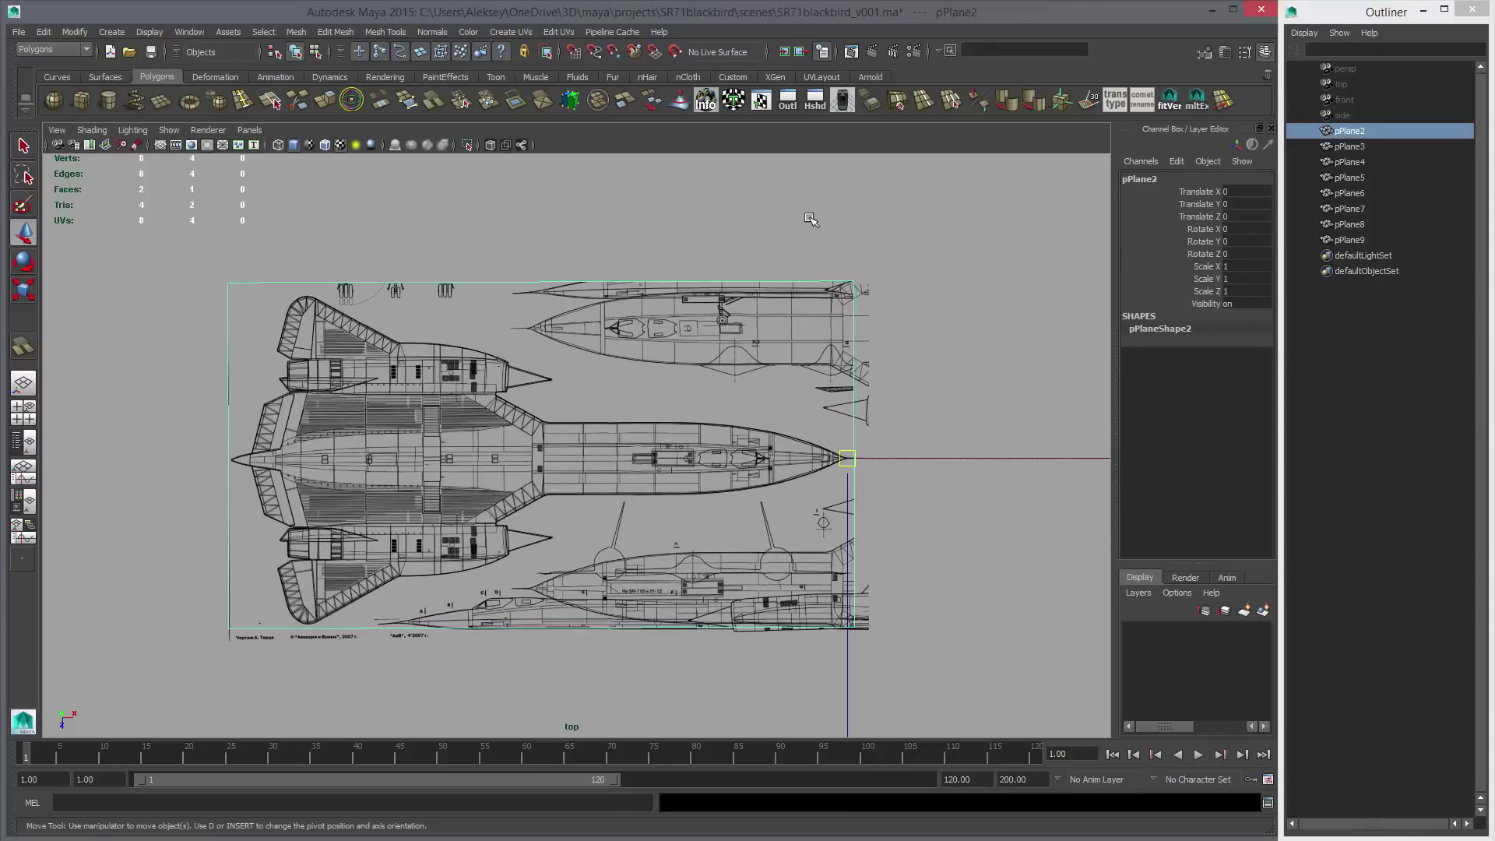
Cut both overlaid plan planes with two diagonal lines running above and below the aircraft from wingtips to nose.
left_click_drag(806, 216, 911, 308)
left_click(435, 103)
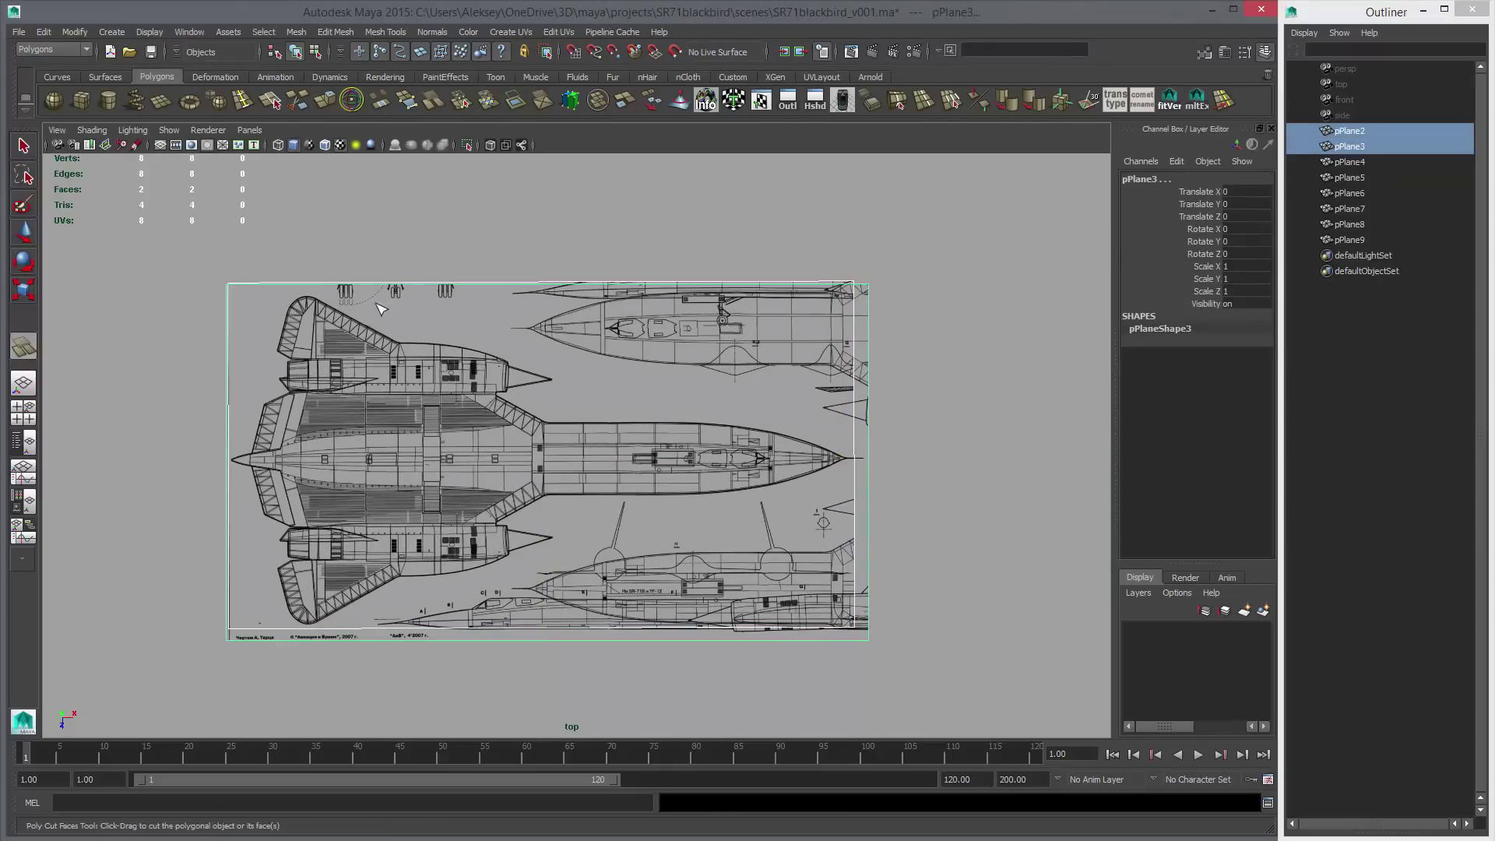
left_click_drag(325, 296, 820, 453)
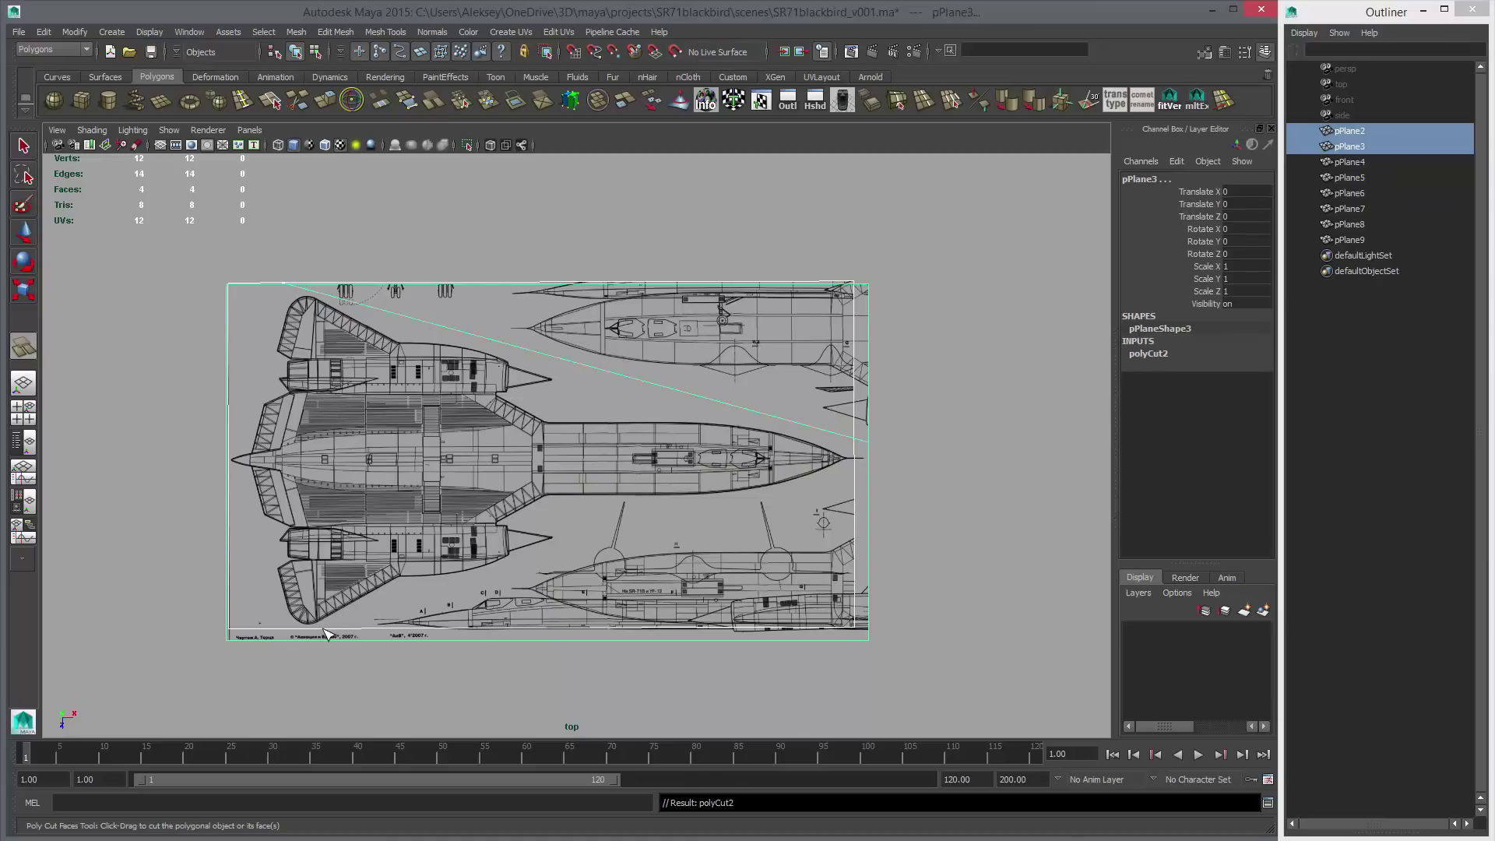
left_click_drag(325, 634, 859, 482)
key("w")
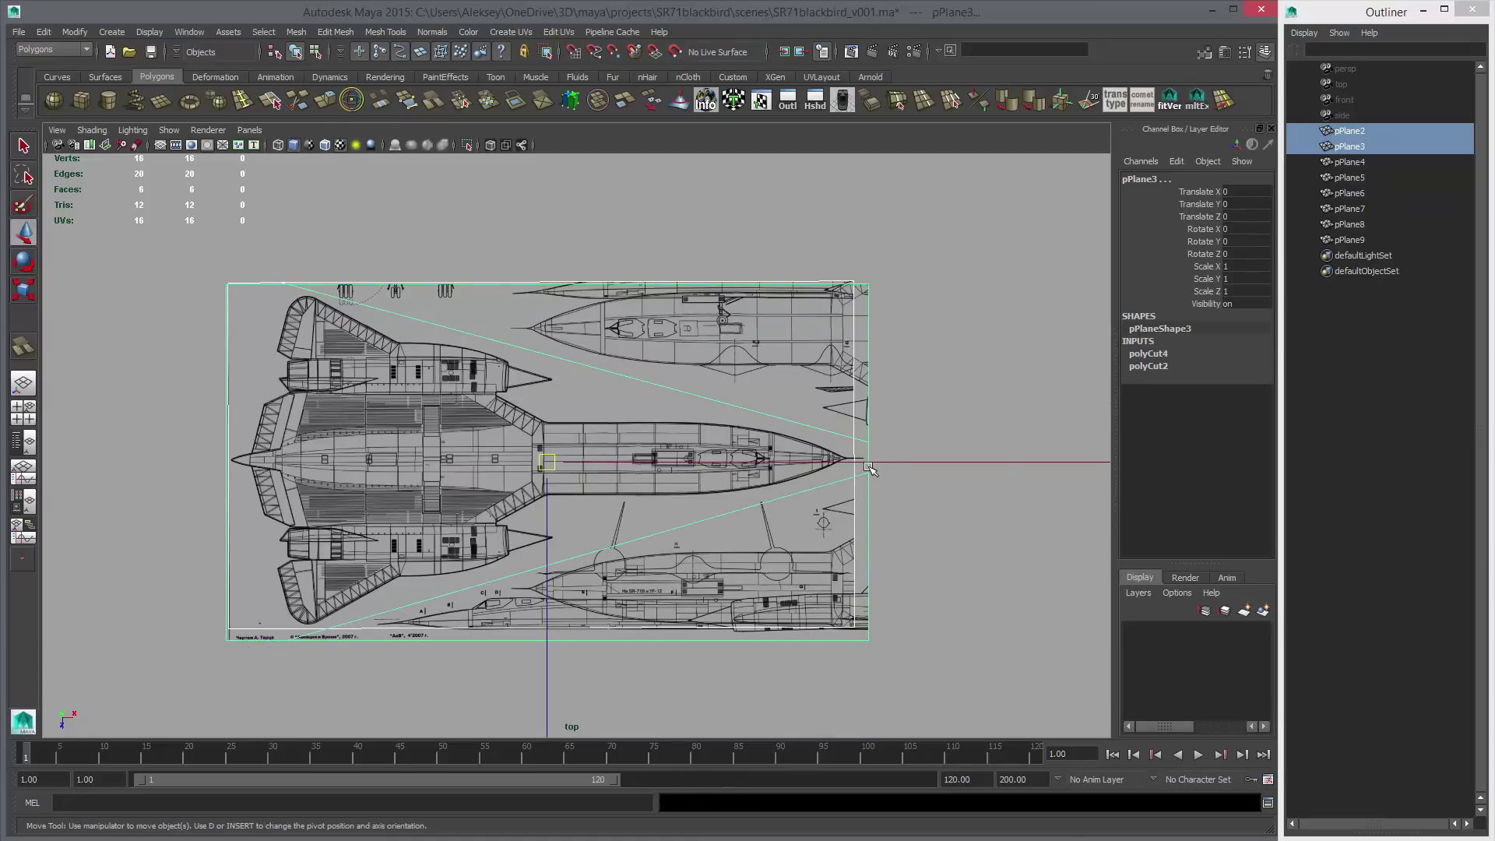
Delete the faces outside the two diagonal cuts on both overlaid plan planes, above and below the aircraft.
right_click_drag(869, 467, 857, 411)
left_click_drag(889, 311, 920, 328)
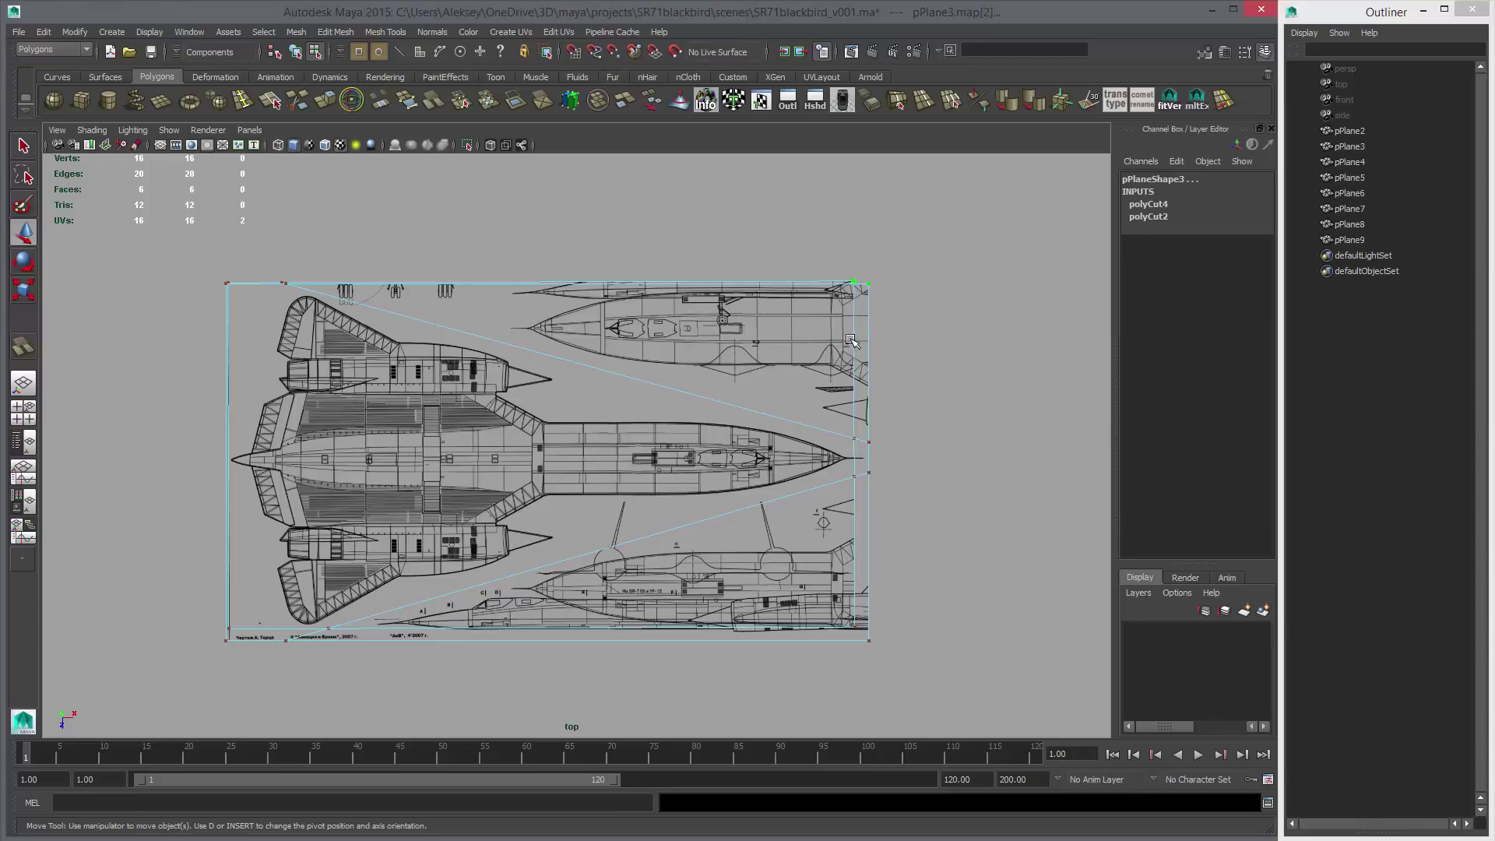
key("F11")
left_click_drag(794, 228, 930, 335)
left_click_drag(844, 556, 949, 687, "shift")
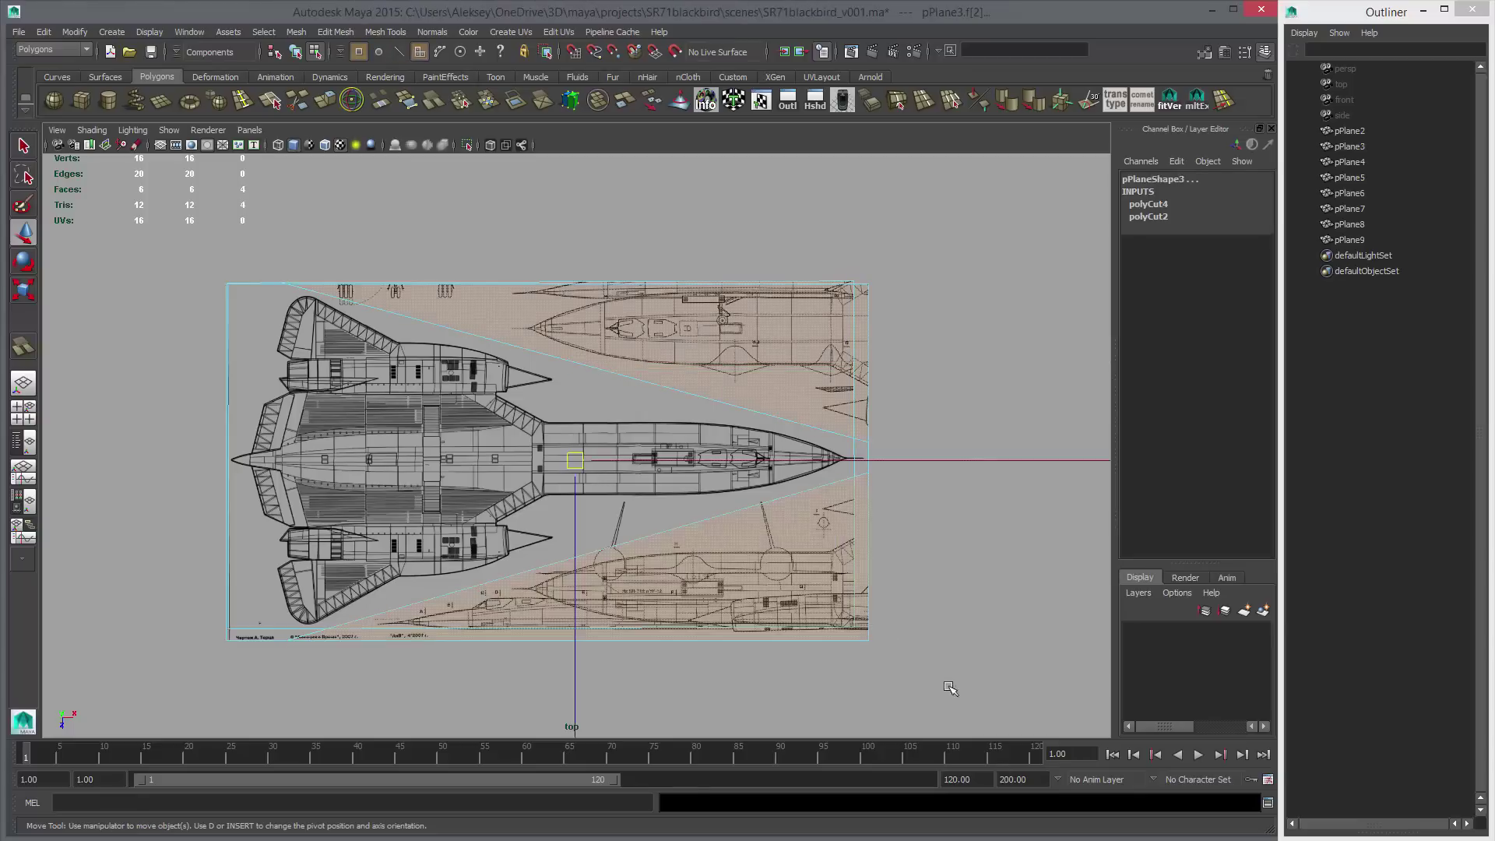
key("Delete")
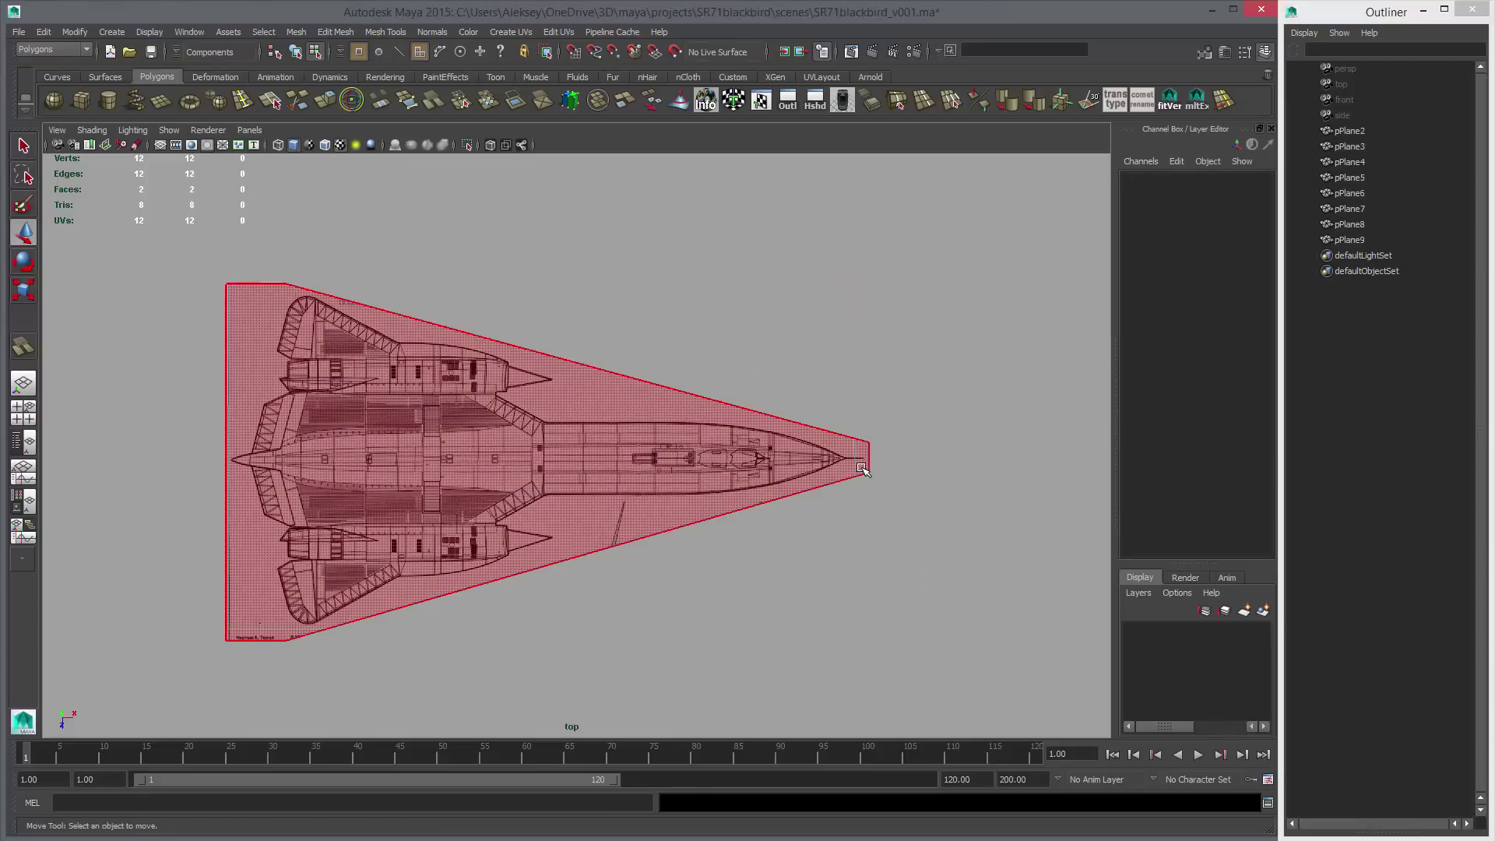
Delete the construction history of both trimmed plan planes and freeze their transformations.
key("F10")
key("F8")
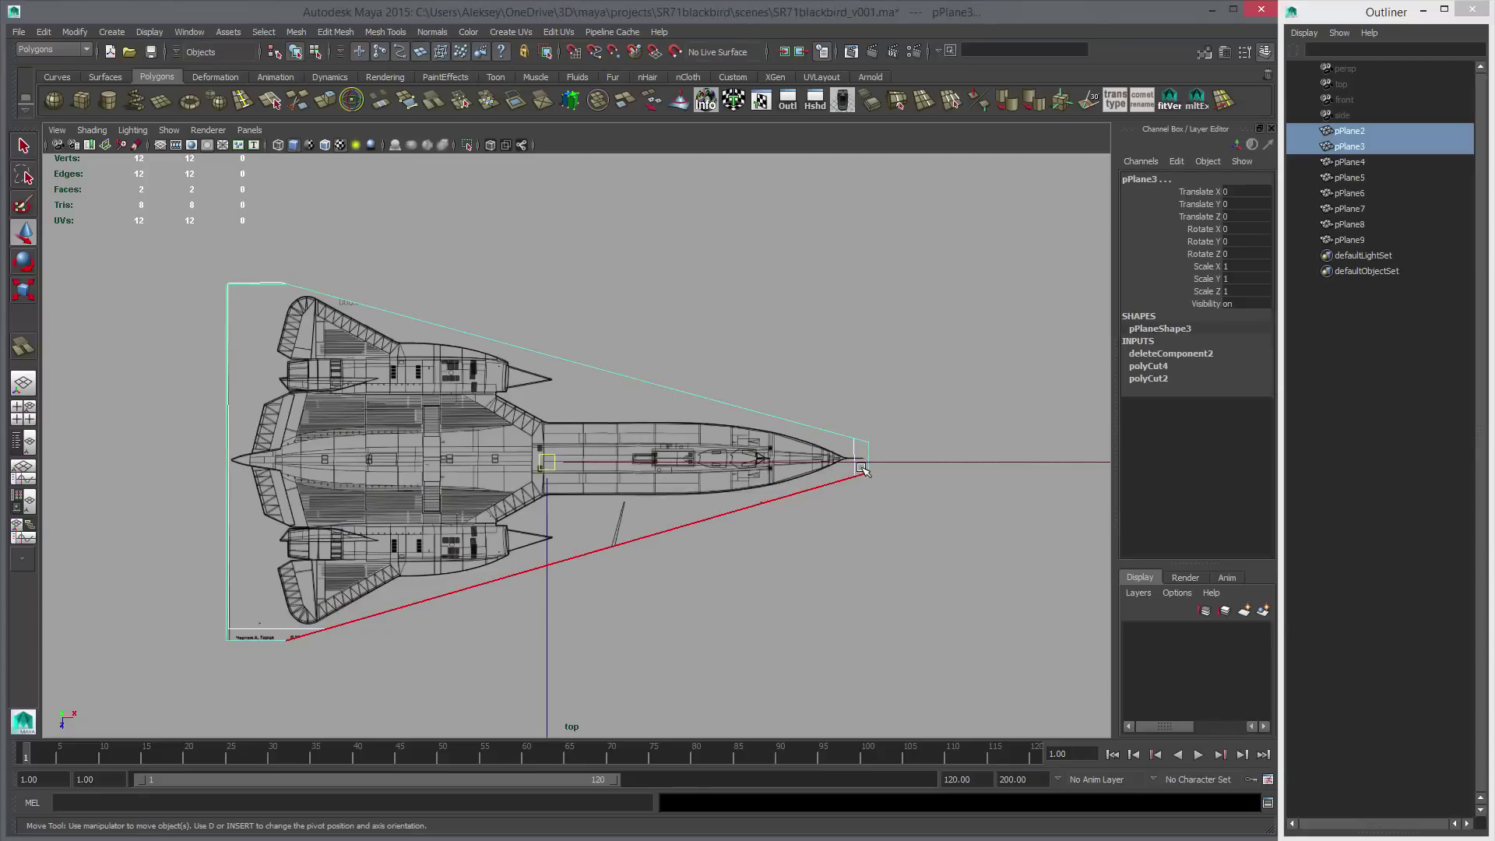
key("alt+shift+d")
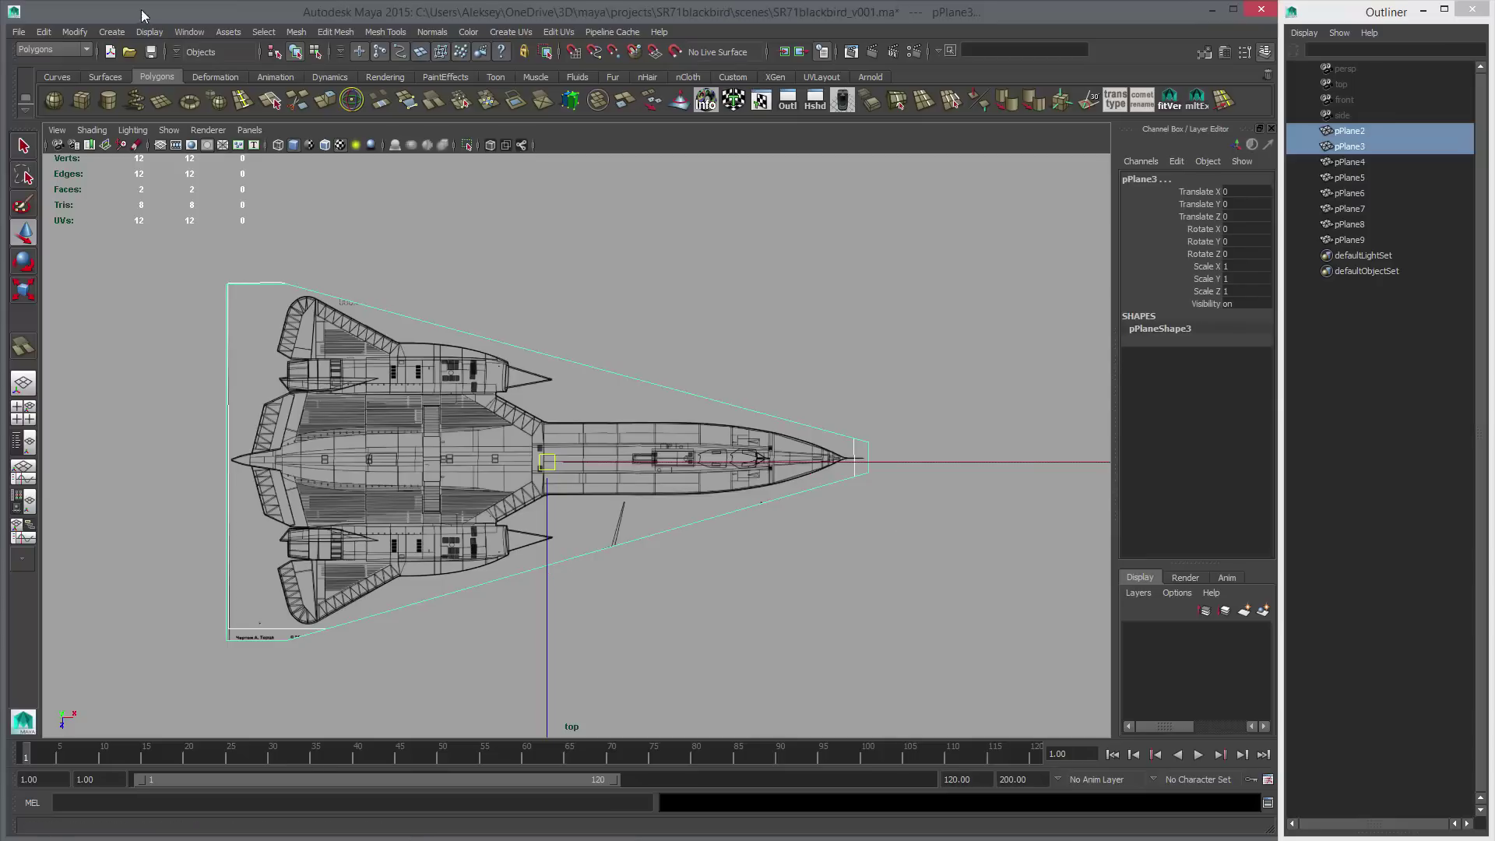
left_click(81, 31)
left_click(91, 81)
left_click(610, 287)
Move the two overlaid plan planes together, clear of the other views, to about X 61.1 and Z -8.6.
scroll(589, 475, "down", 3)
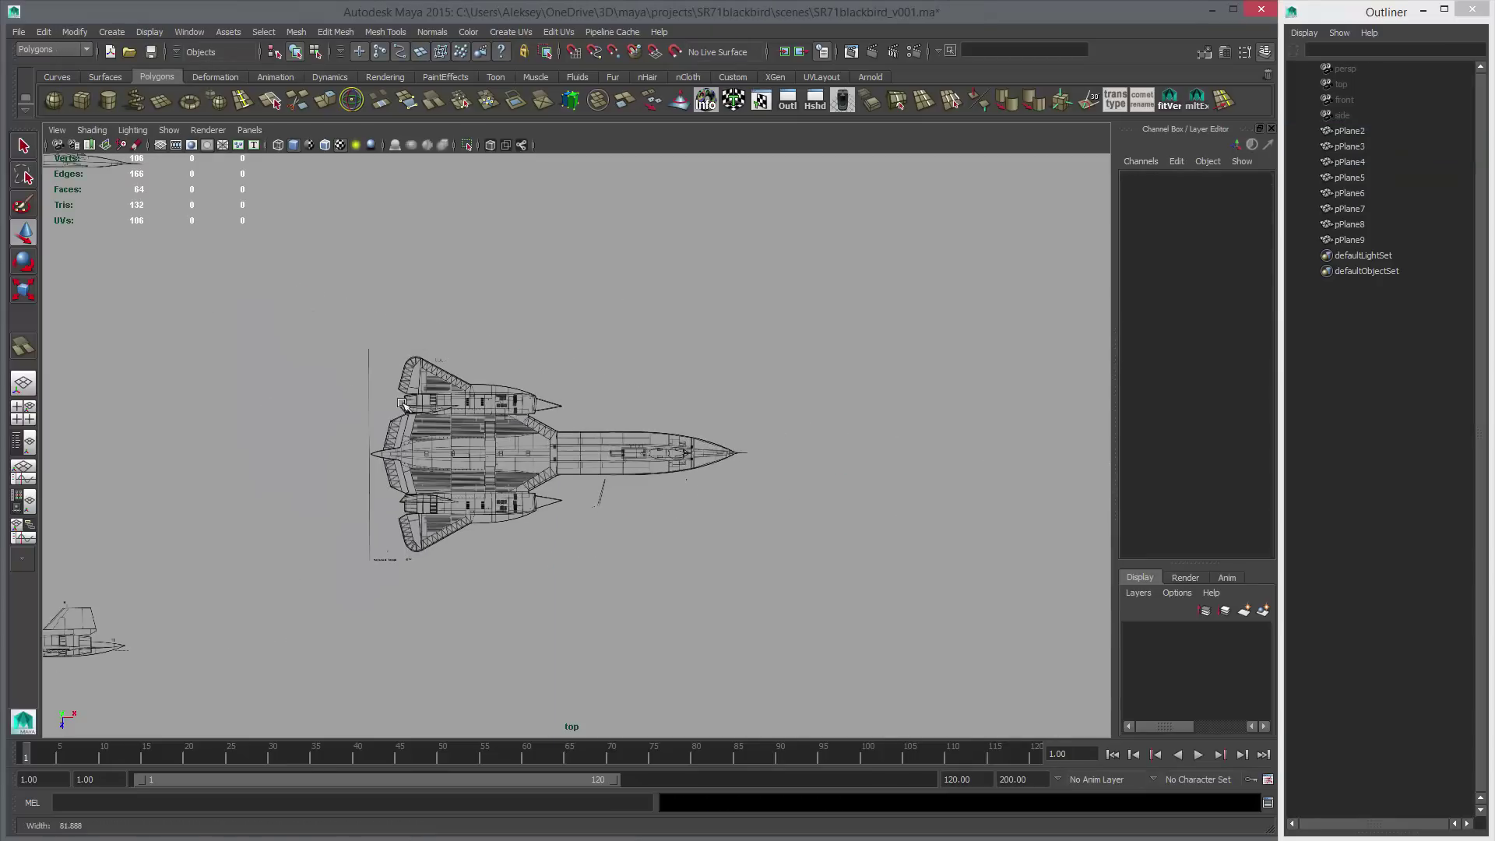
left_click(562, 449)
left_click(587, 453, "shift")
right_click_drag(768, 540, 467, 537, "alt")
middle_click_drag(468, 537, 760, 537, "alt")
middle_click_drag(634, 529, 932, 487)
right_click_drag(932, 487, 658, 500, "alt")
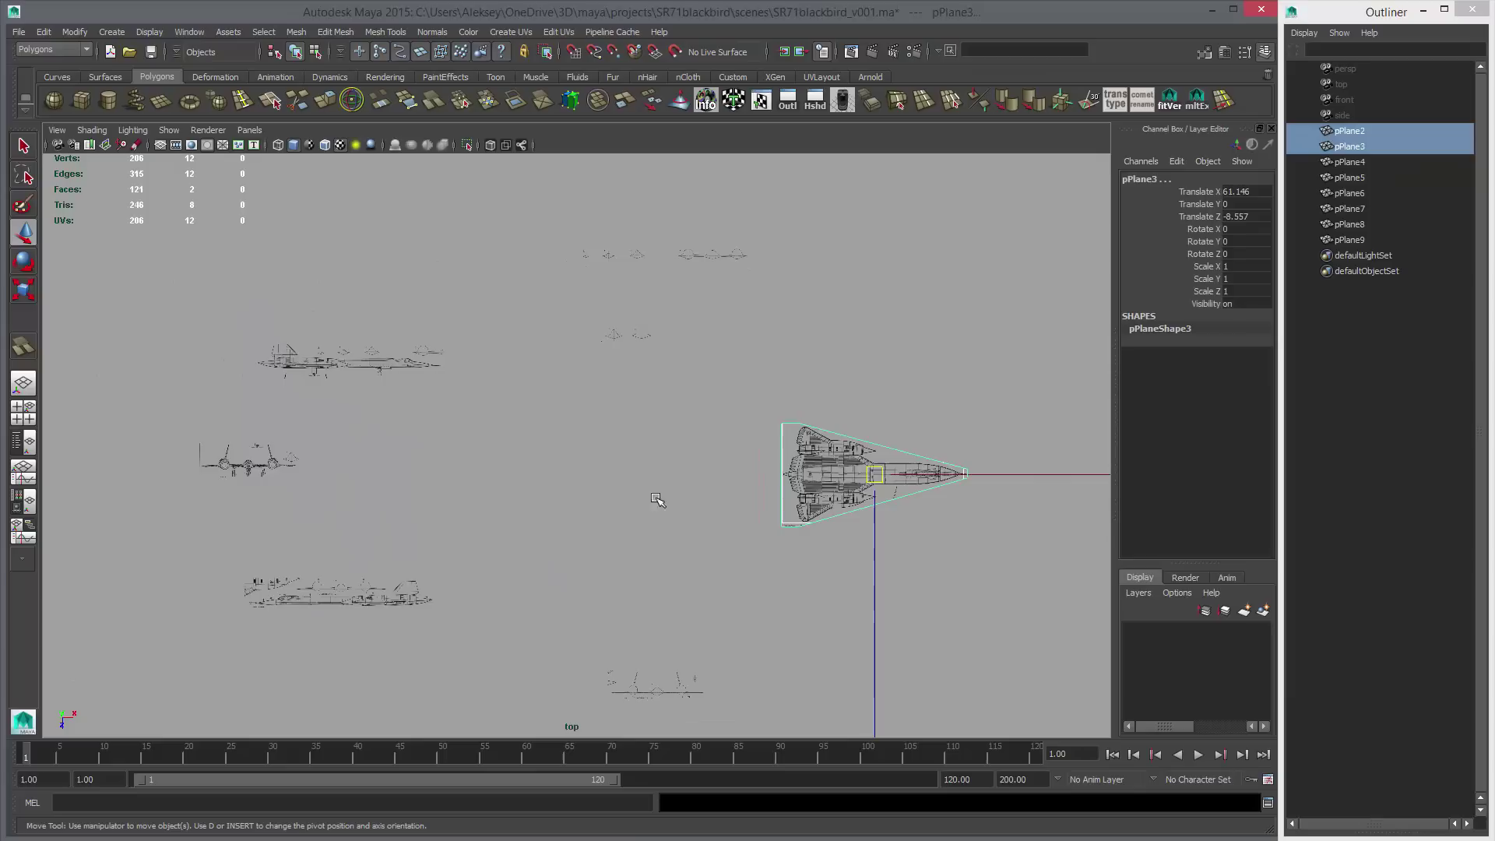
Move the two side-view planes near each other, to about X 41.6, Z -25.5 and X 70, Z 22.5.
left_click(397, 595)
middle_click_drag(418, 498, 460, 455, "alt")
middle_click_drag(488, 546, 646, 452)
middle_click_drag(646, 452, 696, 561, "alt")
left_click_drag(413, 367, 517, 449)
middle_click_drag(543, 457, 808, 541)
Delete all internal edges of the two side-view planes.
left_click(537, 557)
right_click_drag(457, 538, 791, 540, "alt")
middle_click_drag(791, 540, 709, 436, "alt")
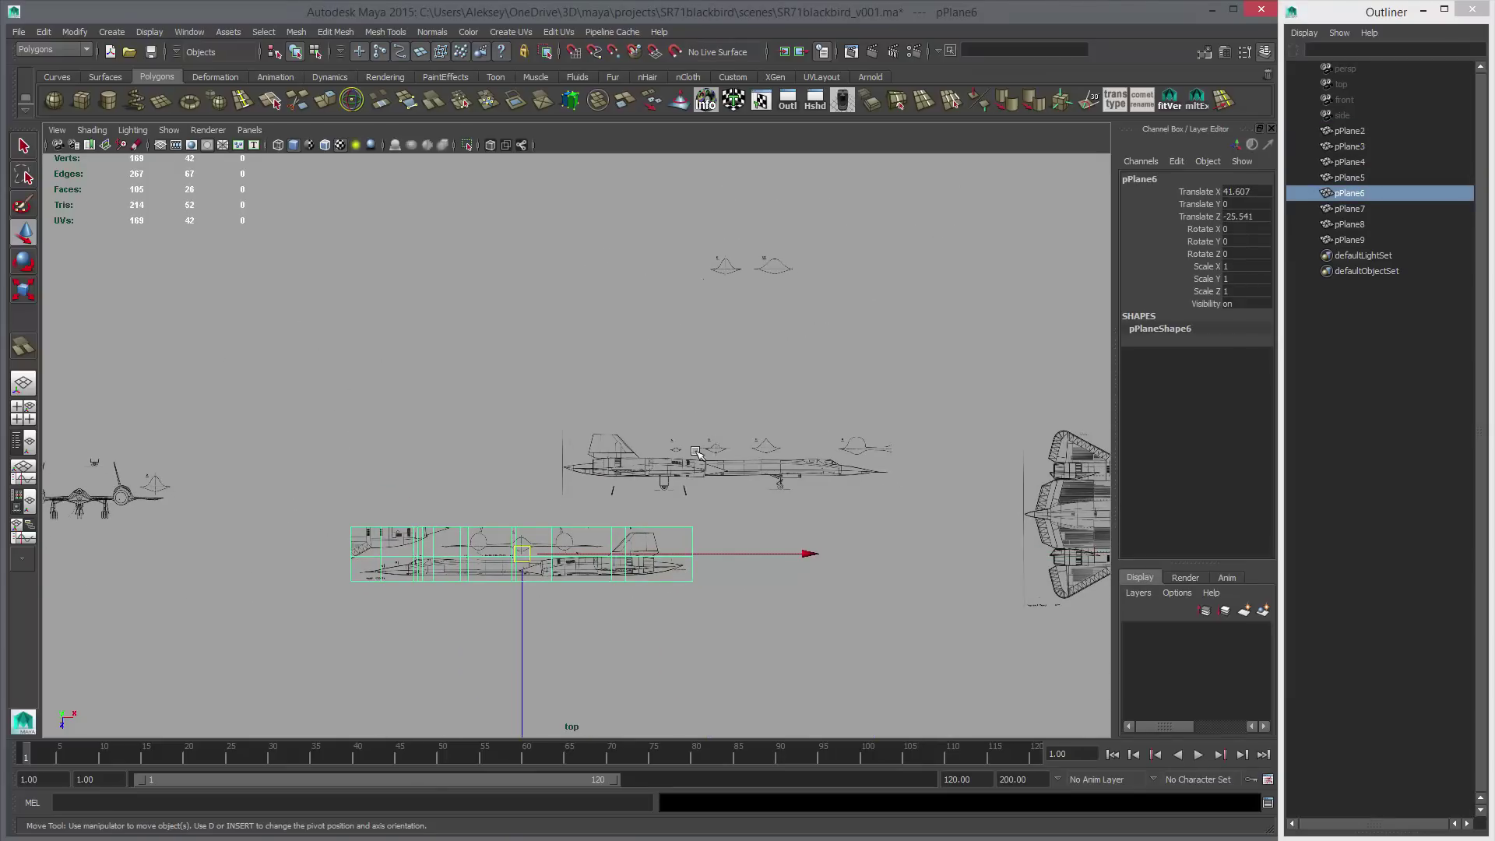
left_click(705, 462, "shift")
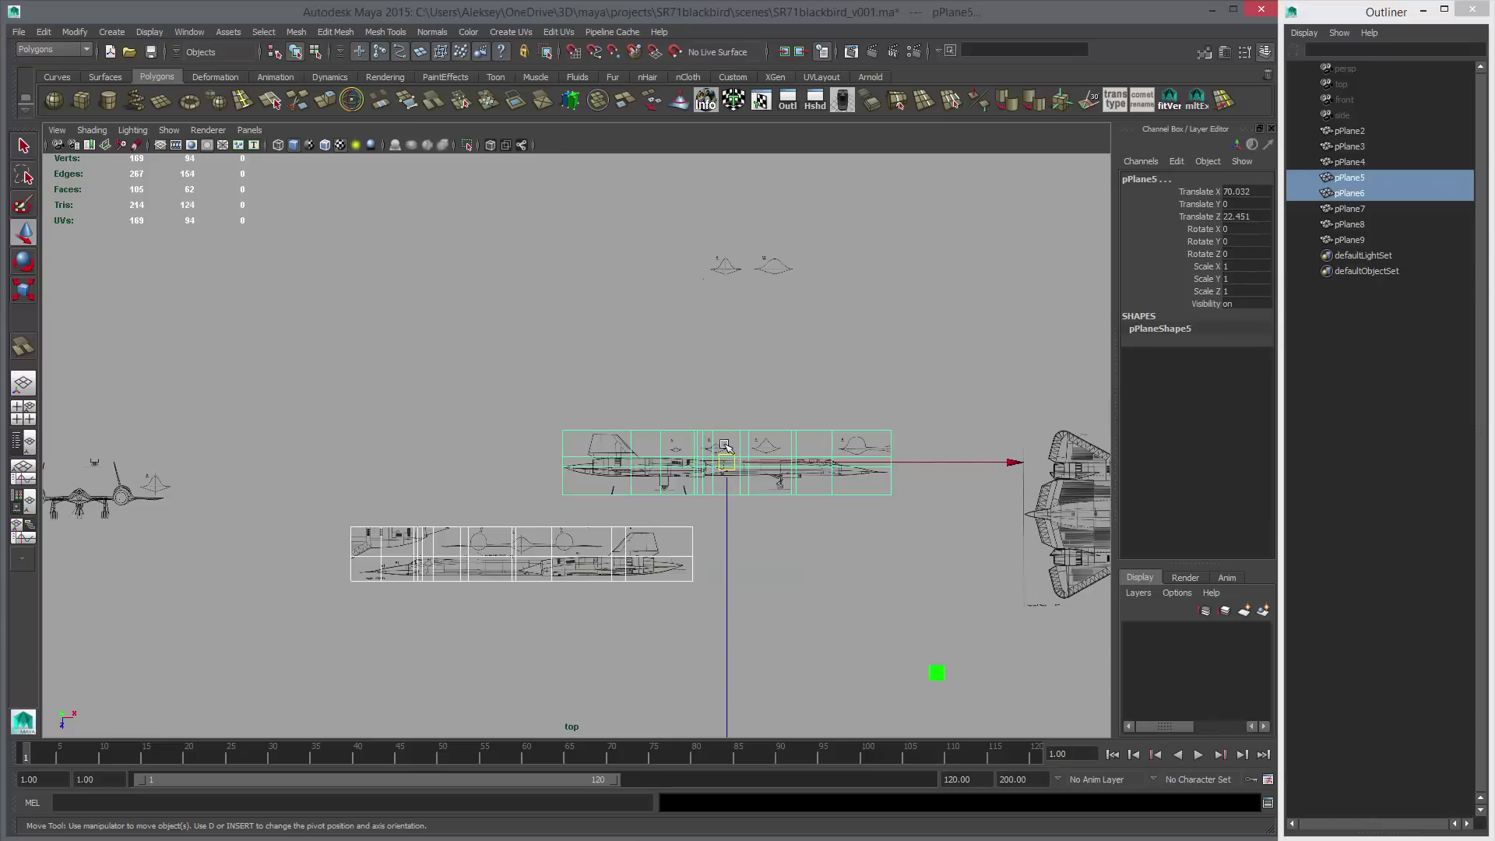
key("F10")
left_click_drag(230, 343, 1120, 700)
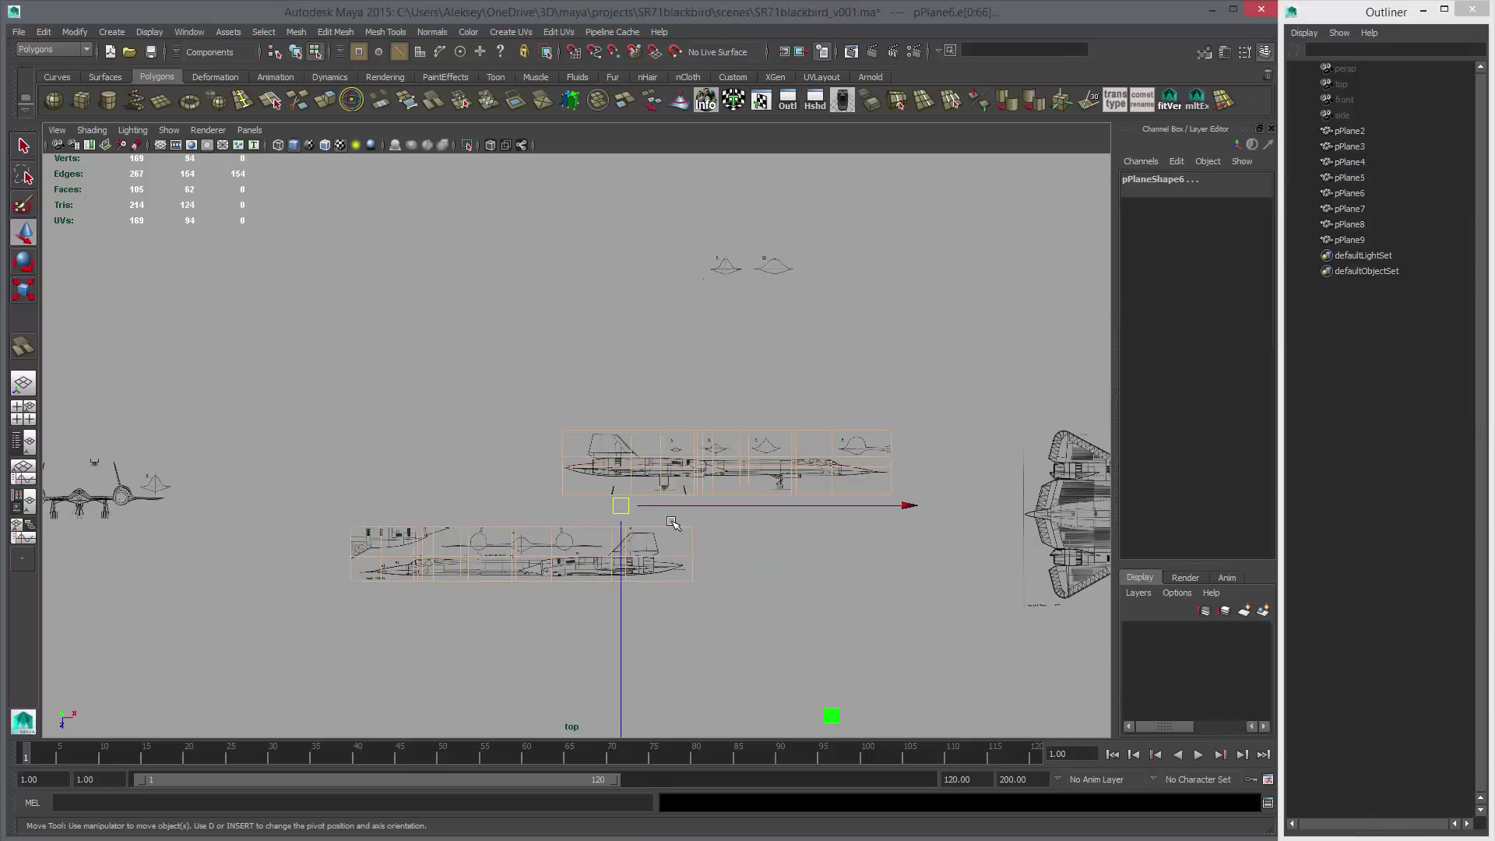
key("Delete")
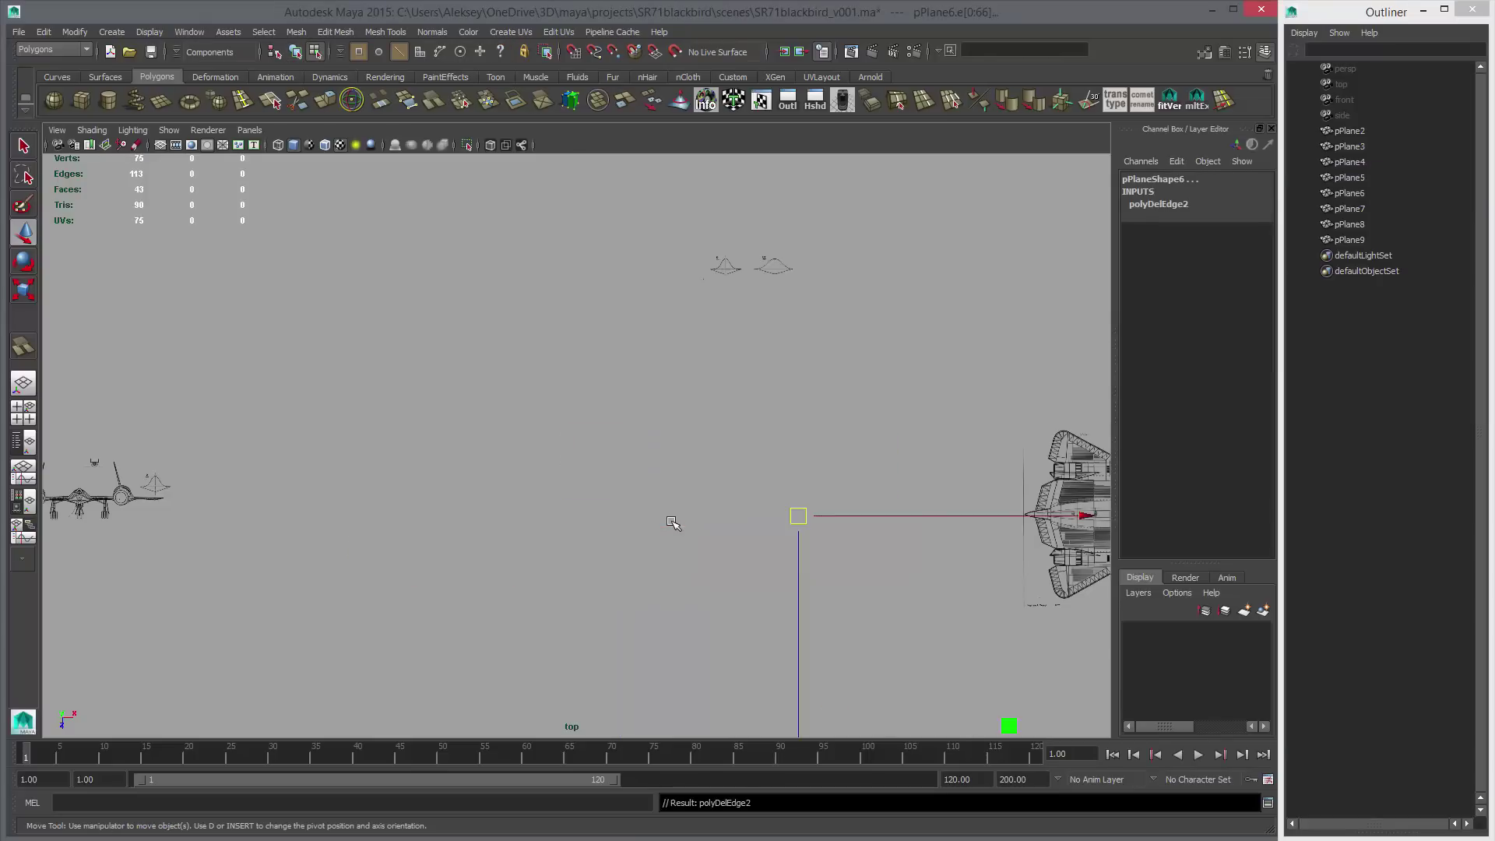
key("ctrl+z")
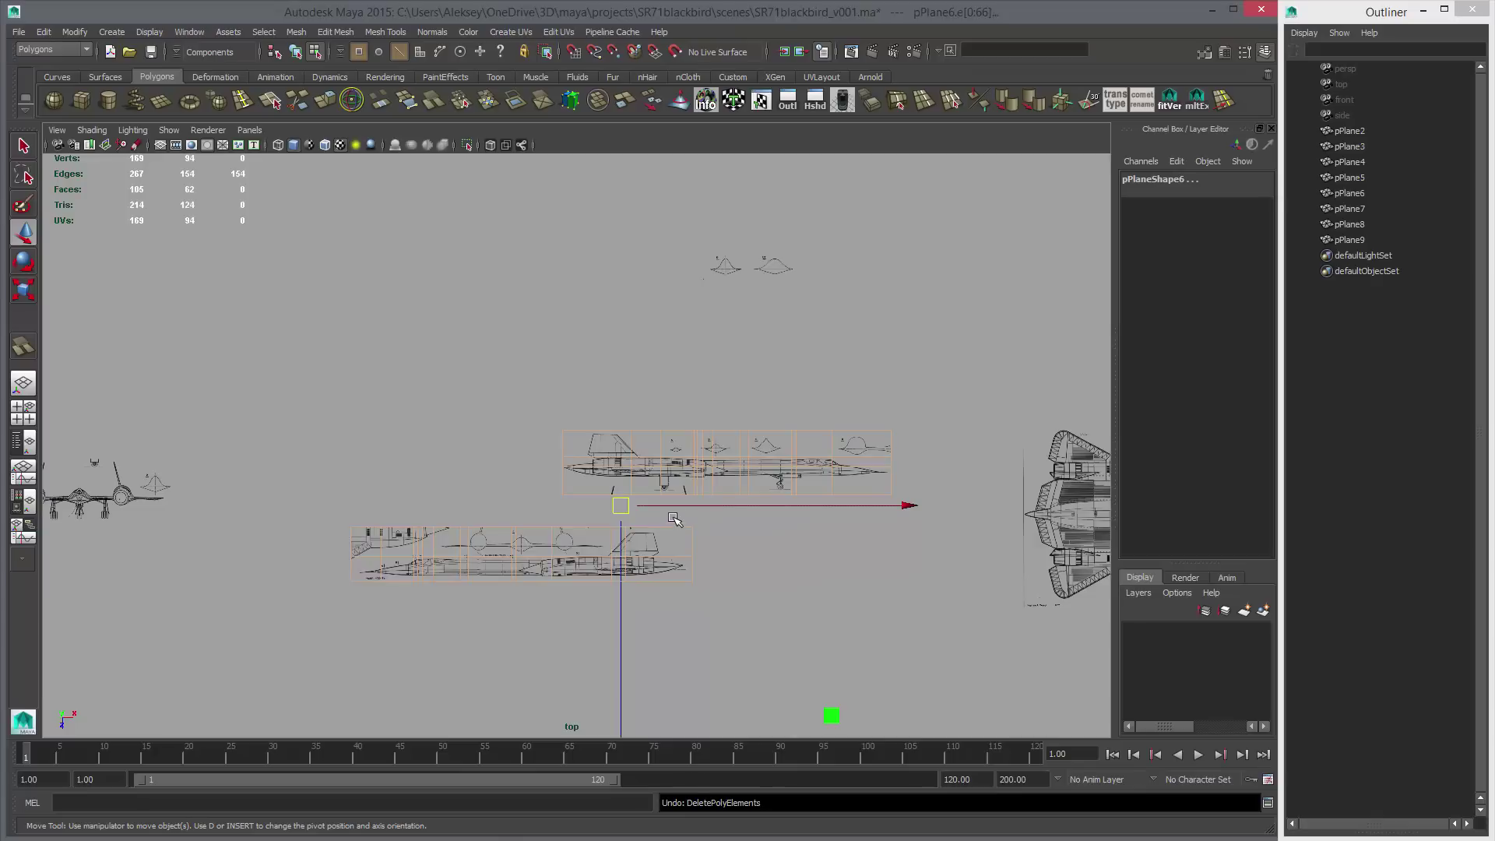
key("Delete")
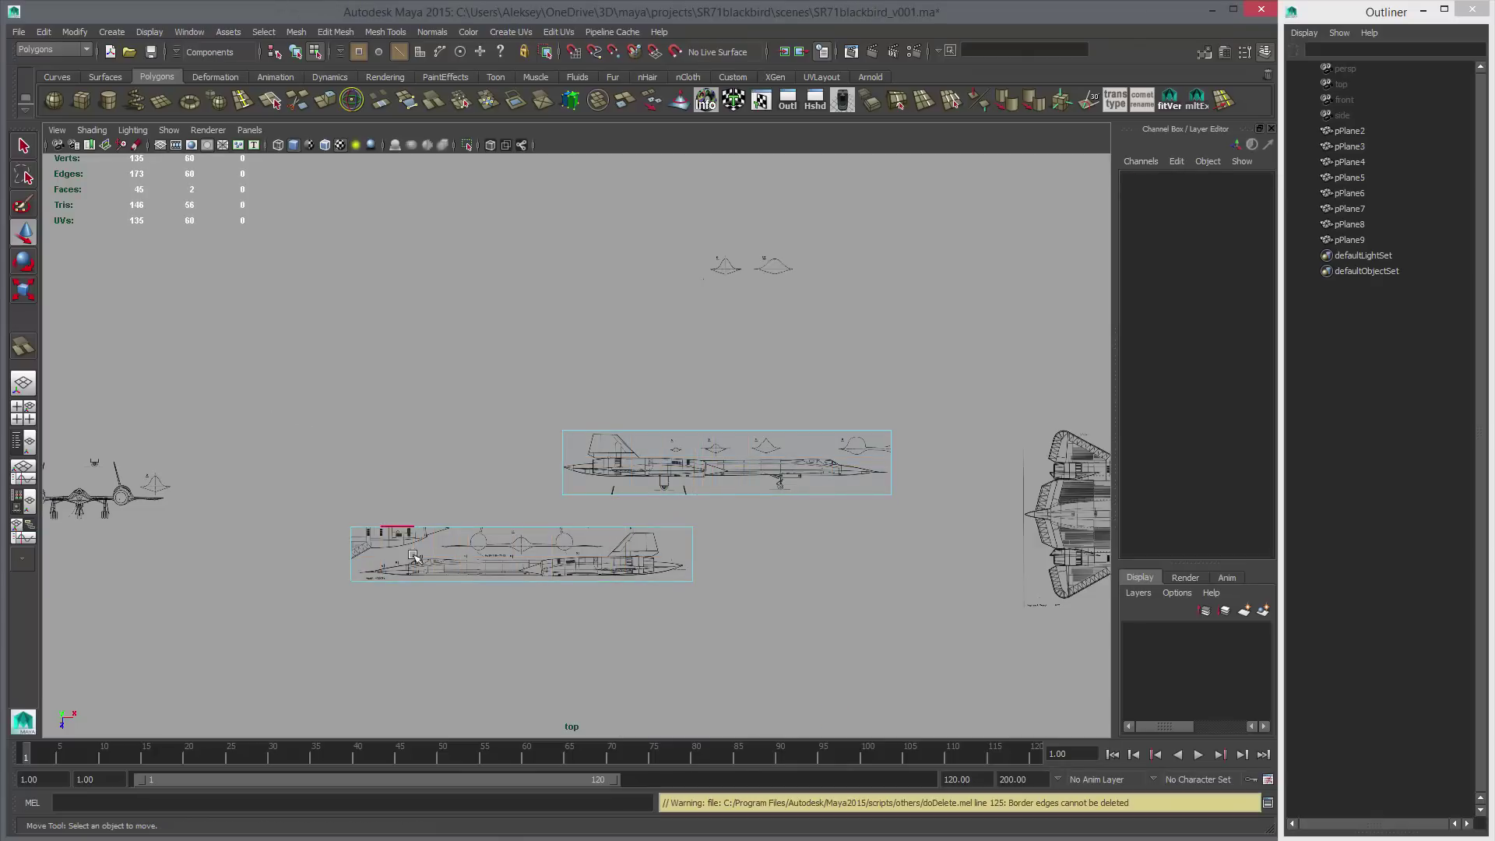
Delete the leftover border vertices of both side-view planes, keeping only their four corners.
right_click_drag(434, 526, 345, 526)
left_click_drag(338, 534, 360, 545)
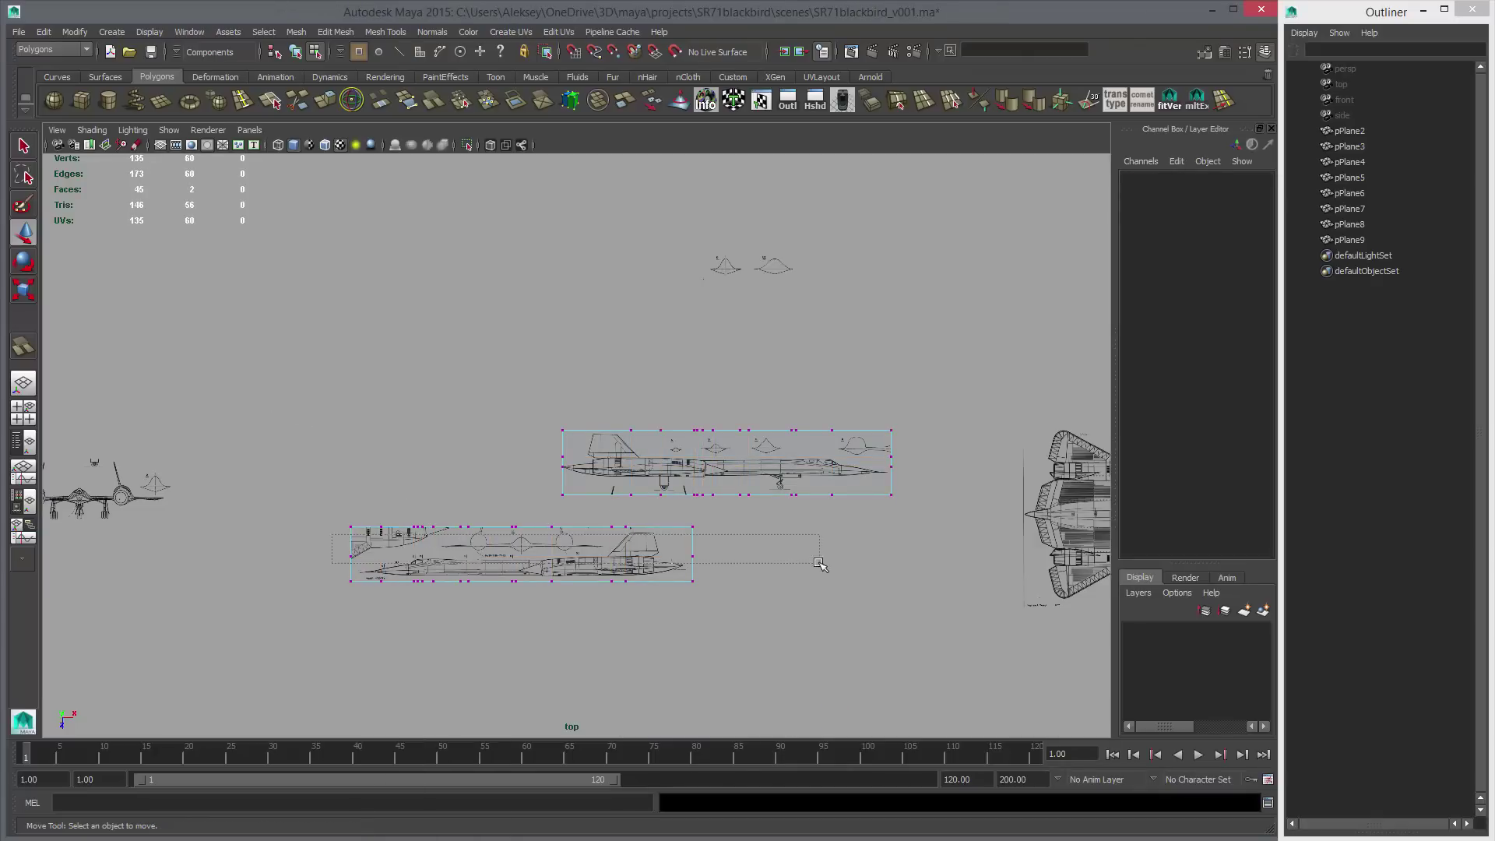
left_click_drag(820, 562, 820, 562)
left_click_drag(646, 633, 662, 633)
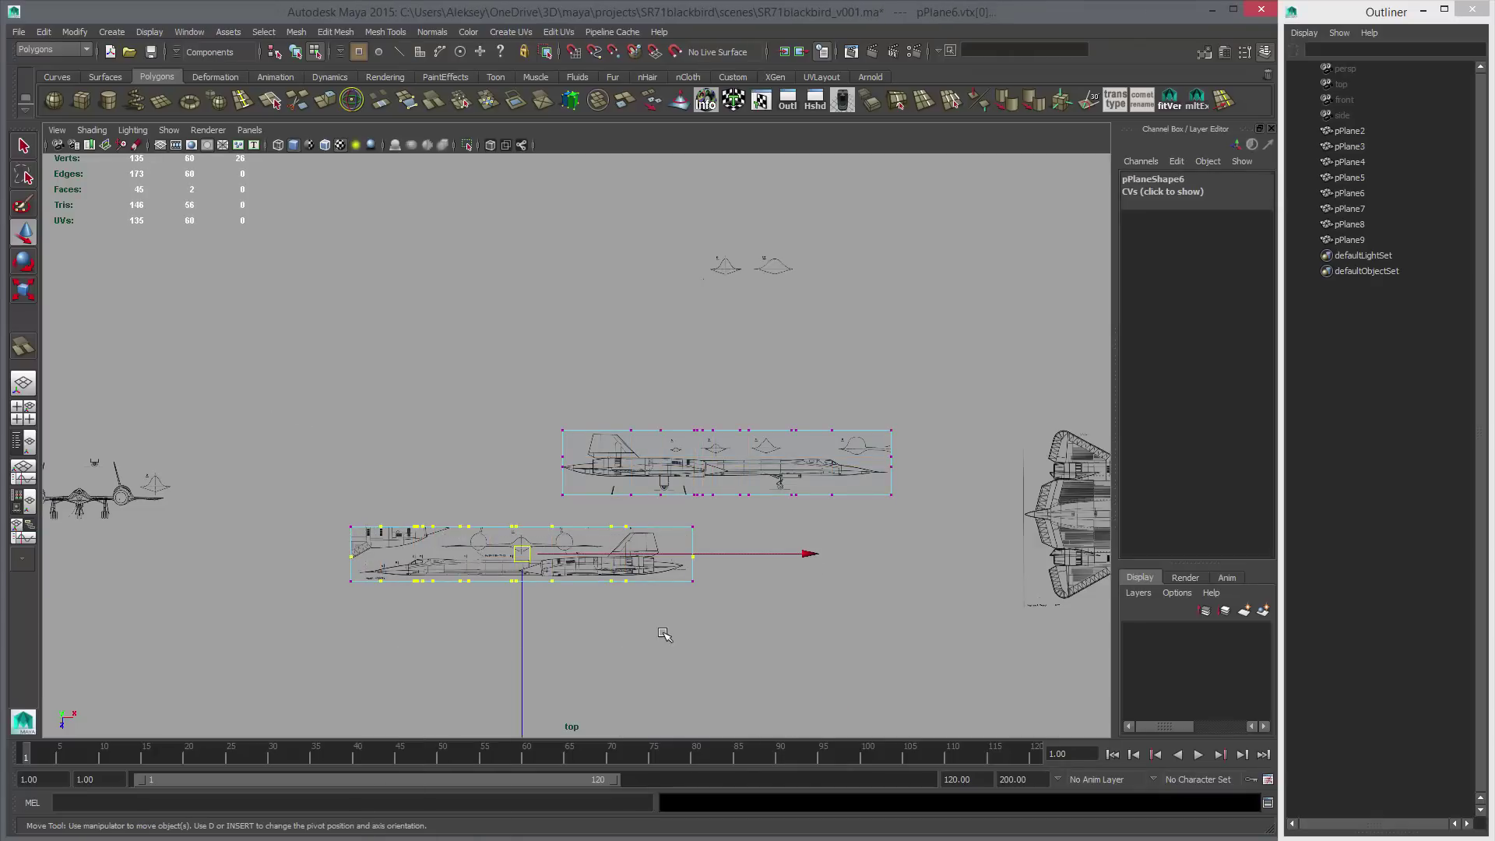
left_click(674, 566)
left_click_drag(1029, 477, 1029, 477)
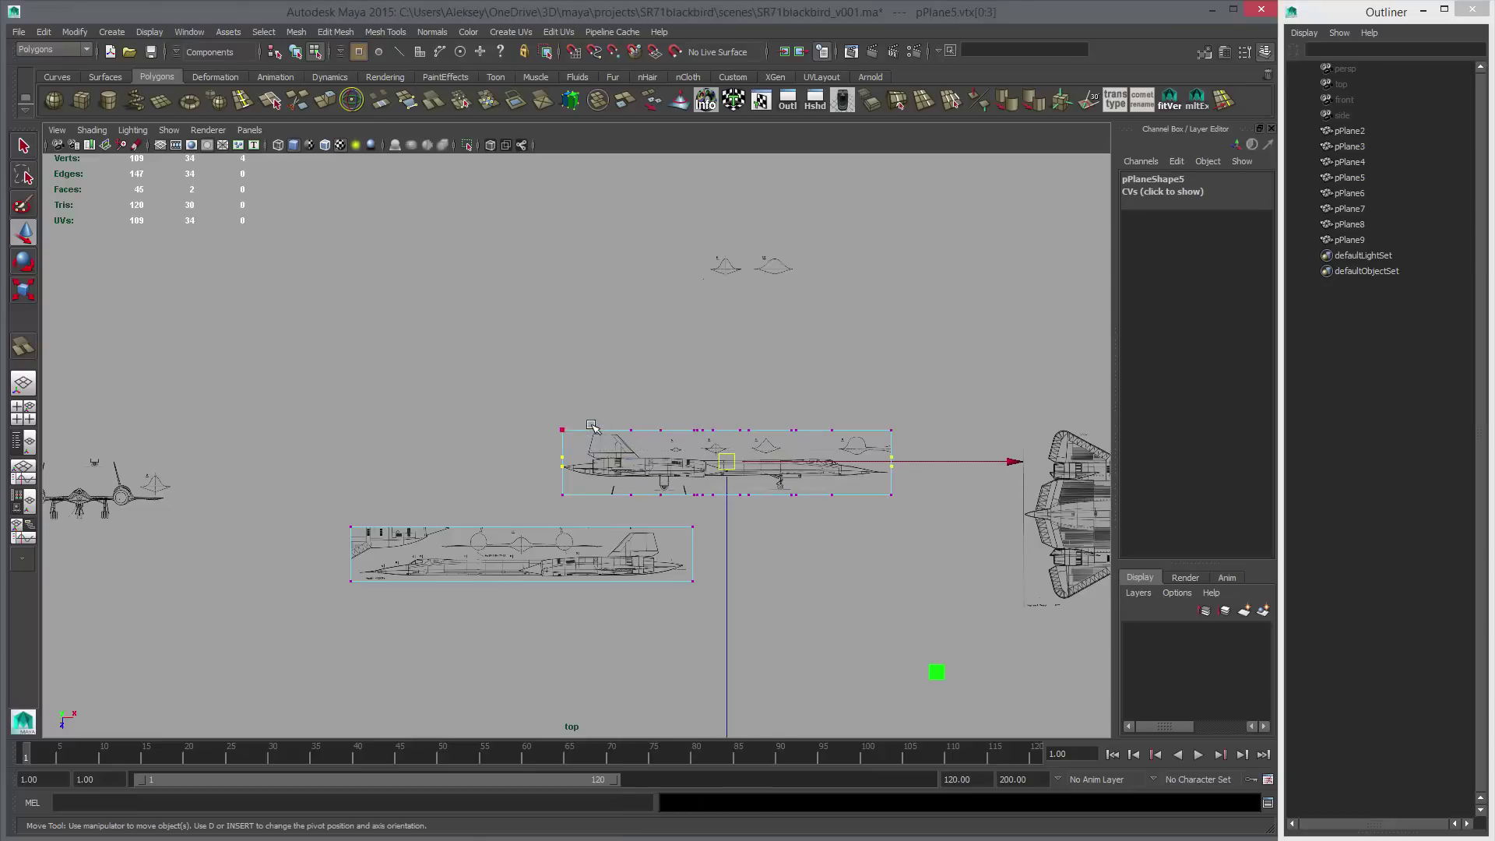
left_click_drag(850, 537, 857, 555)
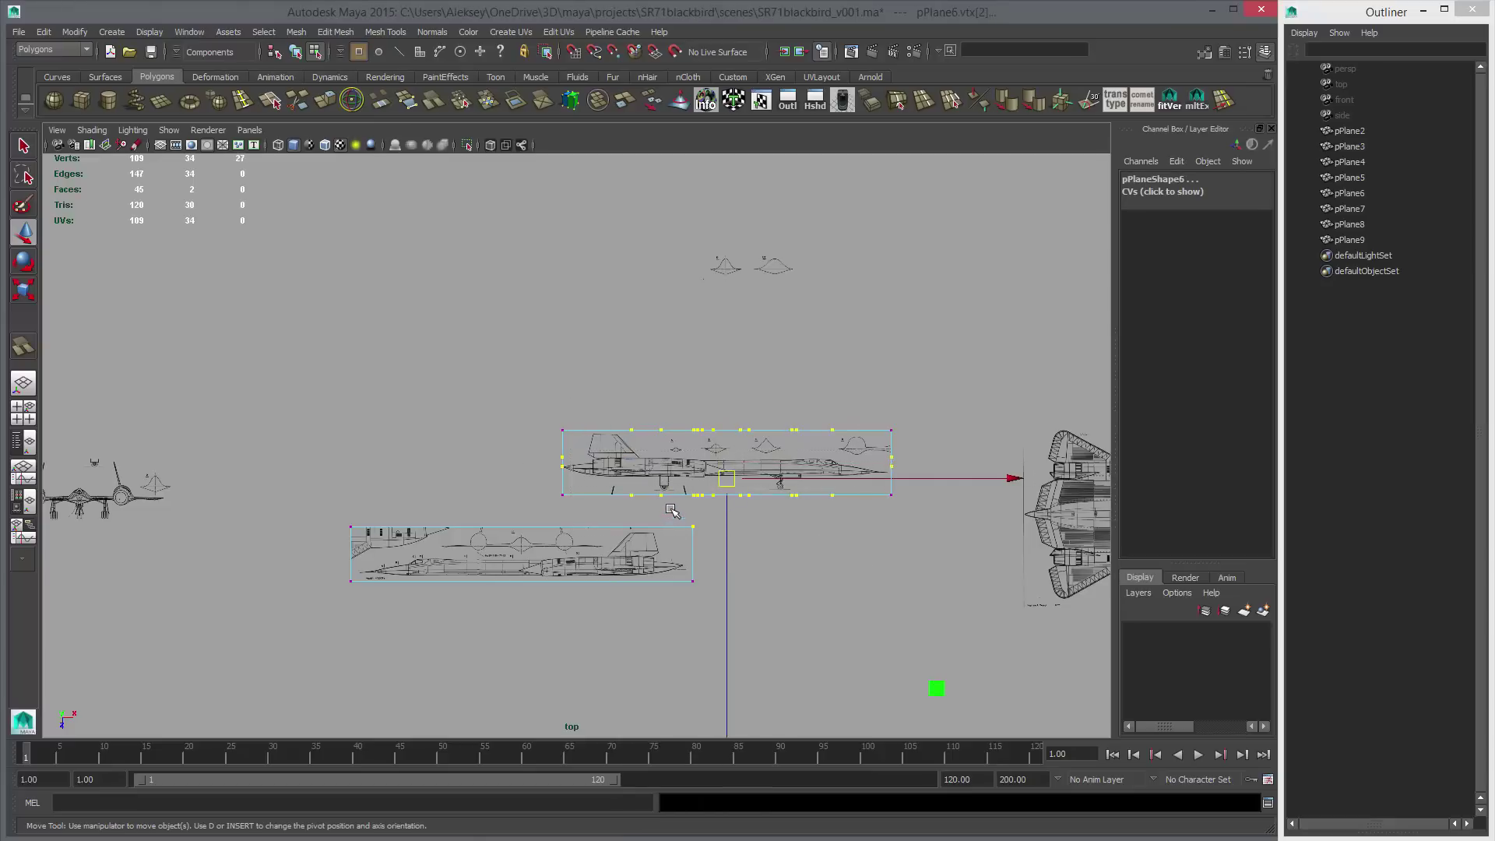
left_click(707, 518)
right_click_drag(605, 554, 623, 555)
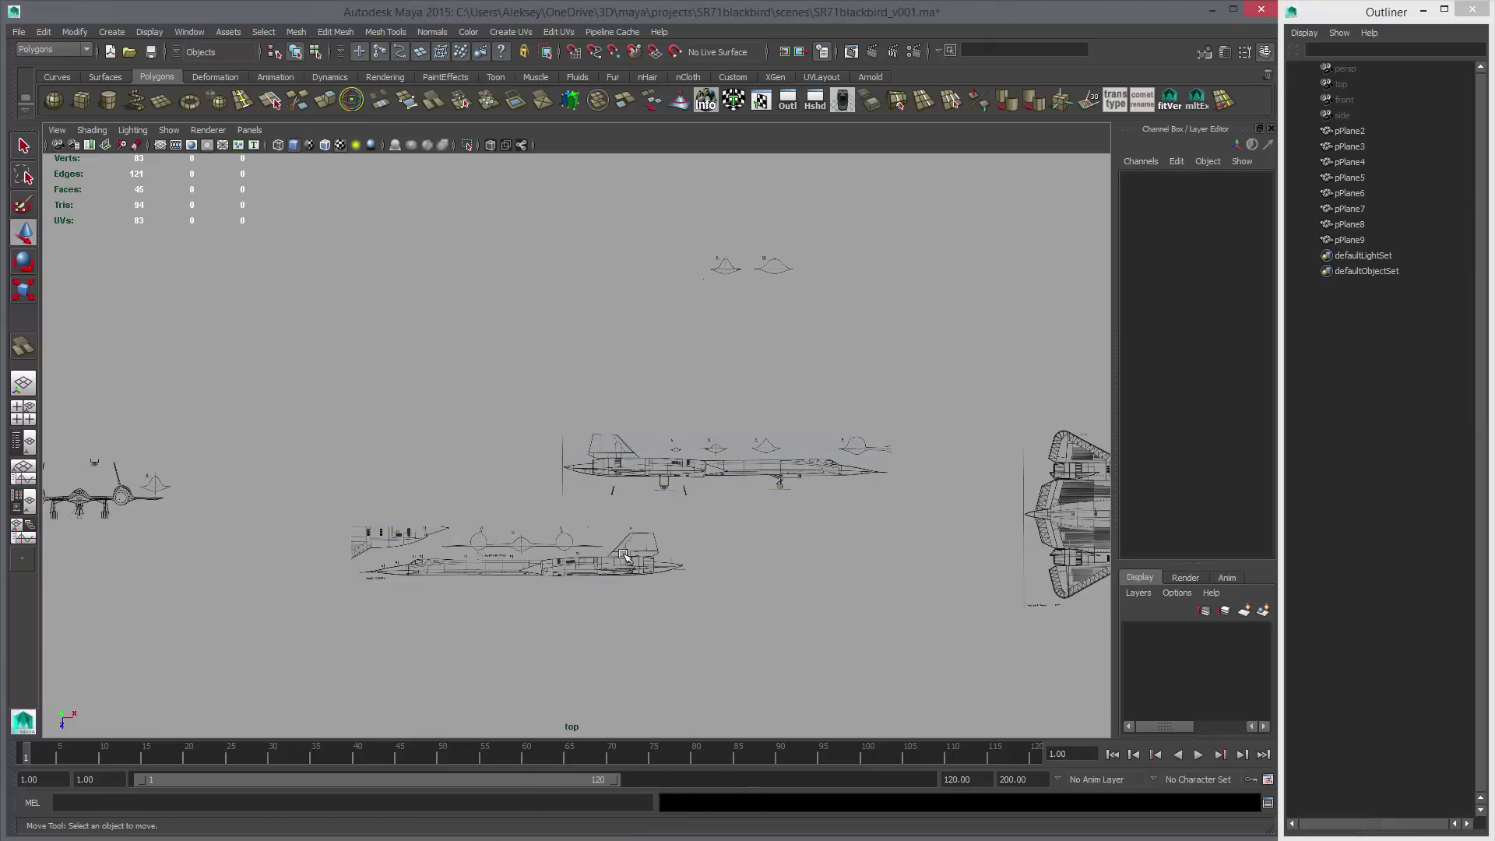
Mirror the side-view plane whose nose faces the opposite way by setting its Scale X to -1.
left_click(622, 554)
scroll(809, 599, "up", 3)
key("r")
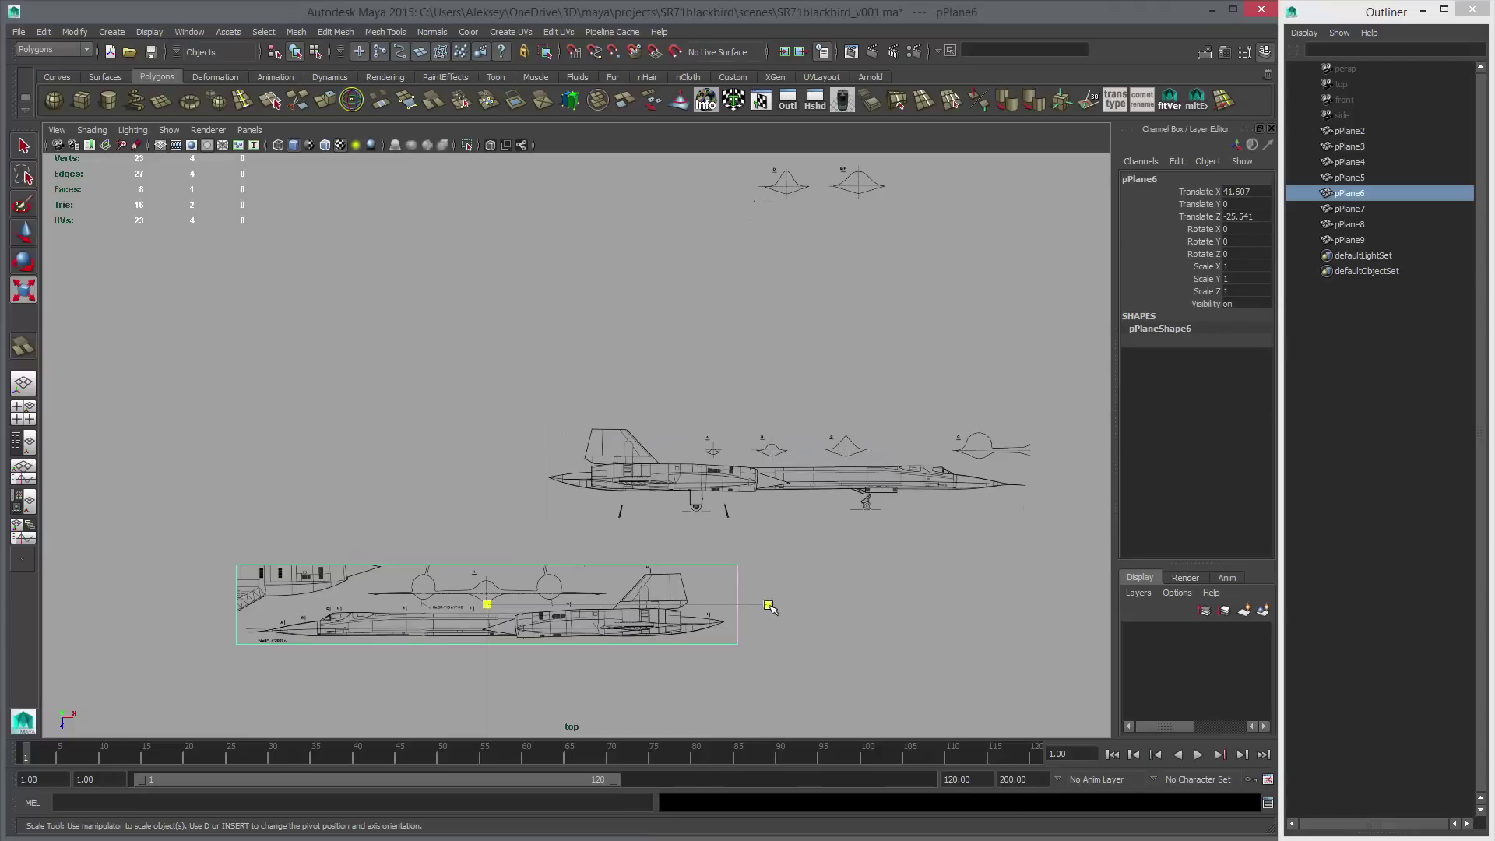
left_click_drag(769, 606, 822, 542)
double_click(1244, 266)
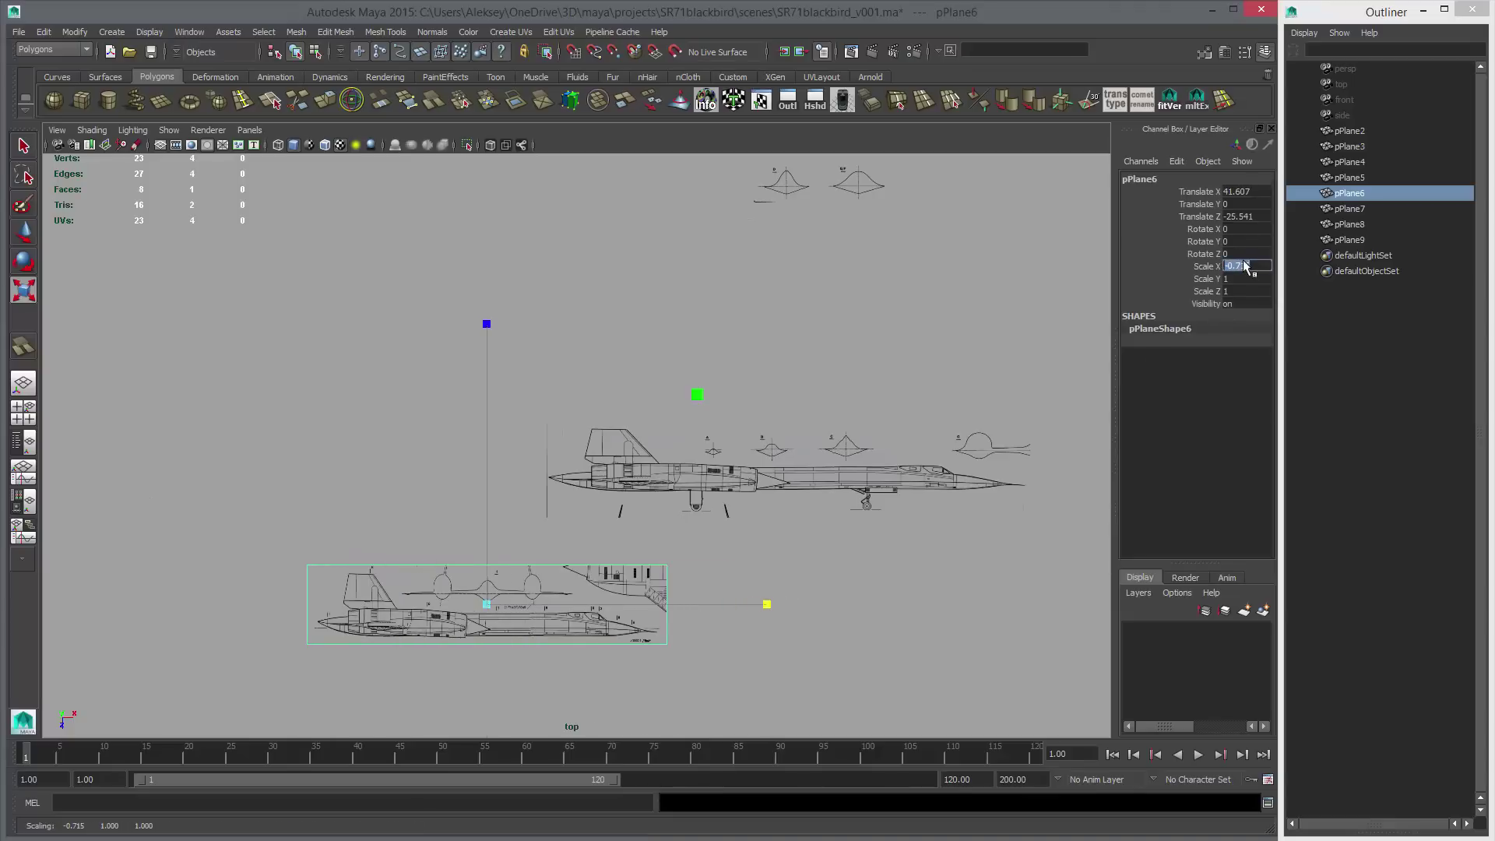
key("Return")
Move the mirrored side-view plane over the other side view with the tail tips lined up, to about X 72 and Z -35.9.
middle_click_drag(757, 521, 603, 497, "alt")
key("w")
left_click_drag(327, 579, 591, 457)
middle_click_drag(591, 456, 368, 475, "alt")
right_click_drag(368, 475, 687, 561, "alt")
middle_click_drag(687, 560, 770, 510)
middle_click_drag(155, 568, 520, 542, "alt")
right_click_drag(520, 541, 594, 541, "alt")
middle_click_drag(424, 520, 724, 518, "alt")
middle_click_drag(684, 543, 674, 657)
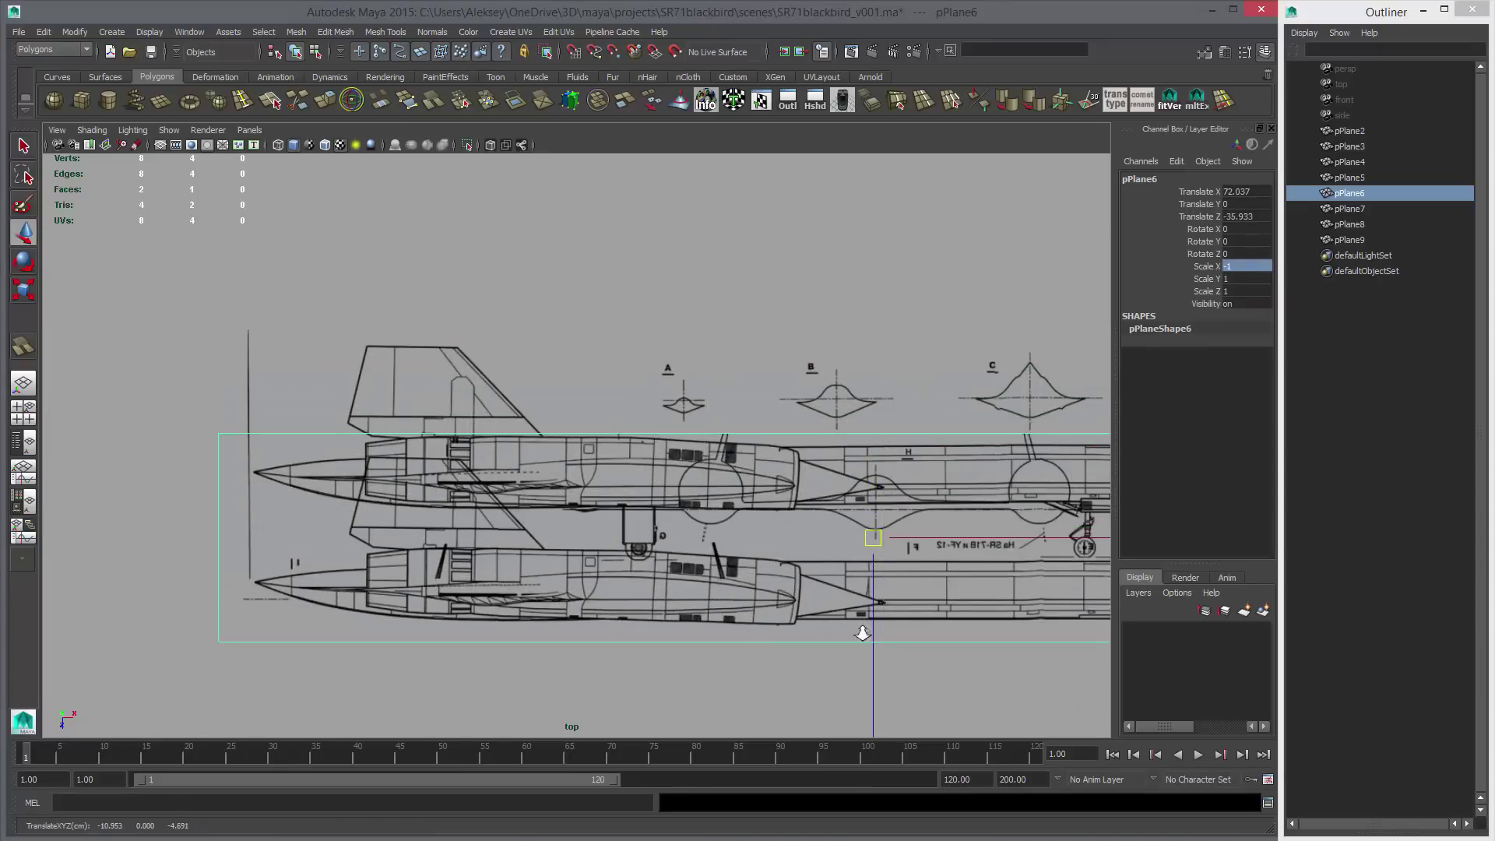
Move the mirrored side-view plane directly above the other side view for comparison, to about X 71.9 and Z -47.7.
right_click_drag(861, 628, 740, 588, "alt")
middle_click_drag(696, 553, 568, 552, "alt")
middle_click_drag(780, 626, 794, 433)
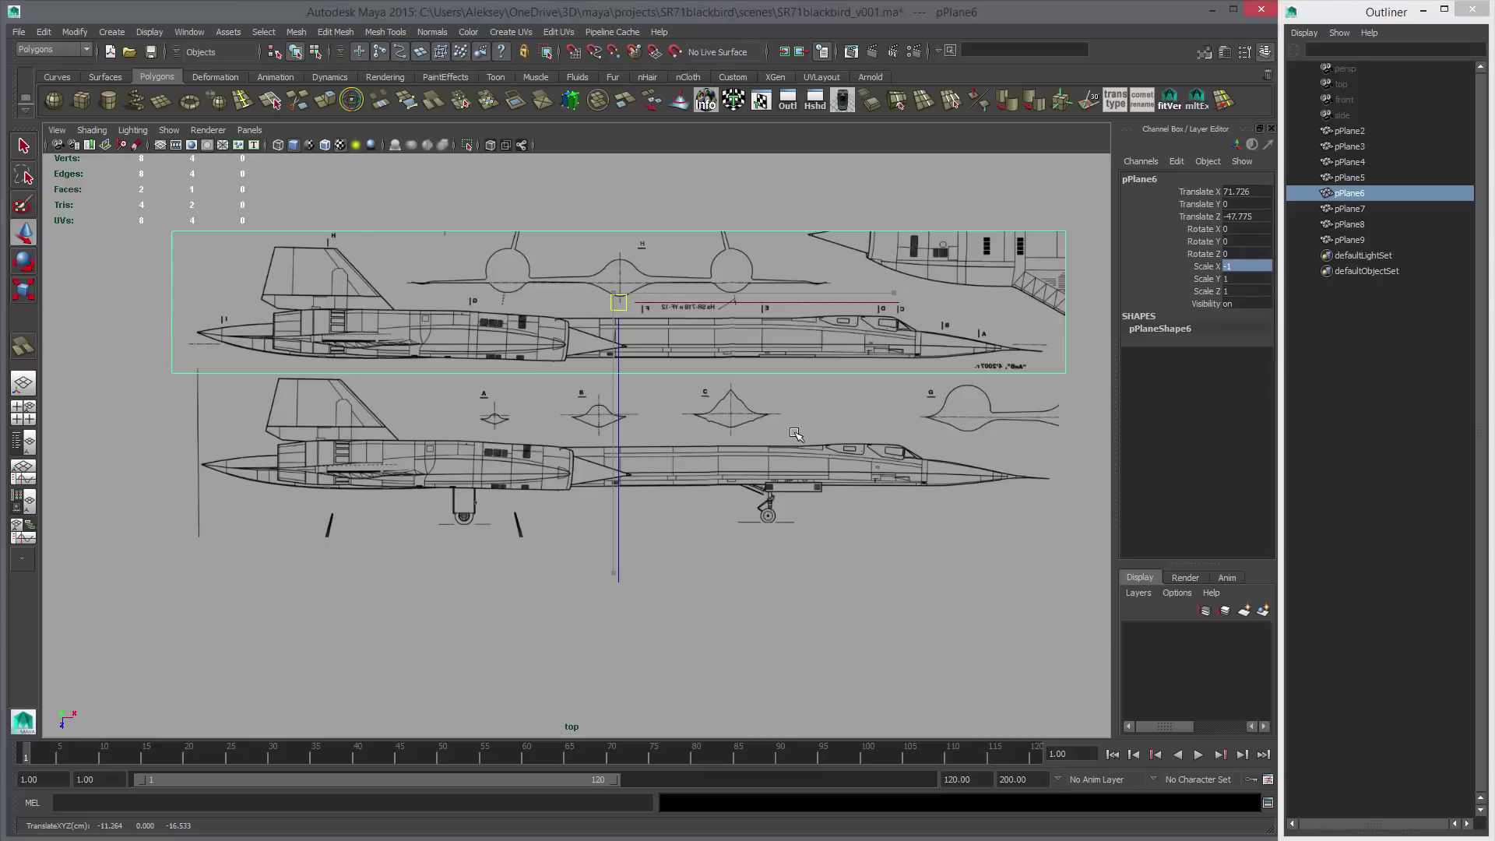
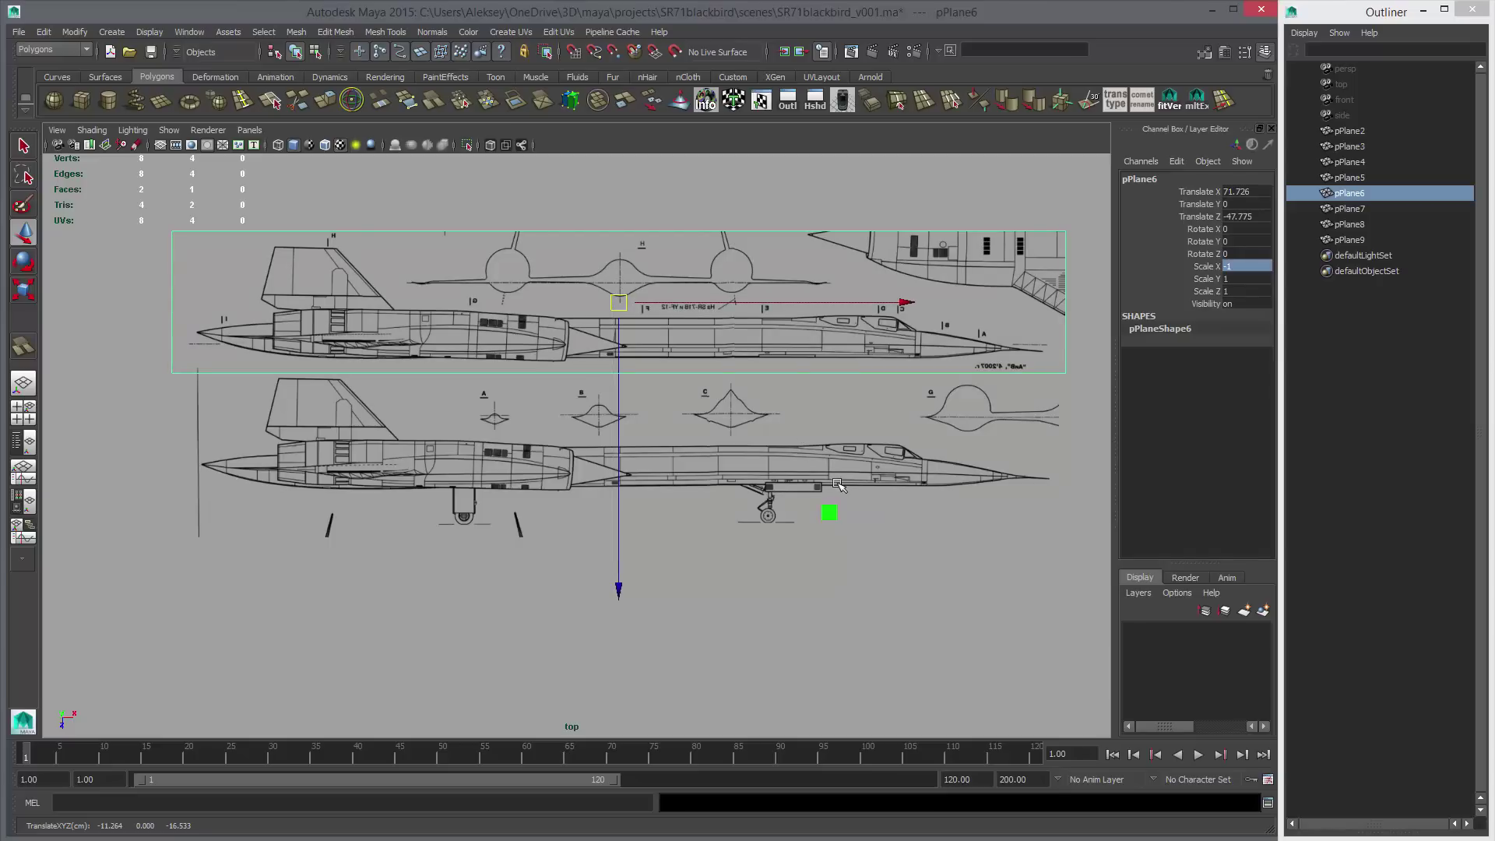
middle_click_drag(861, 466, 798, 467, "alt")
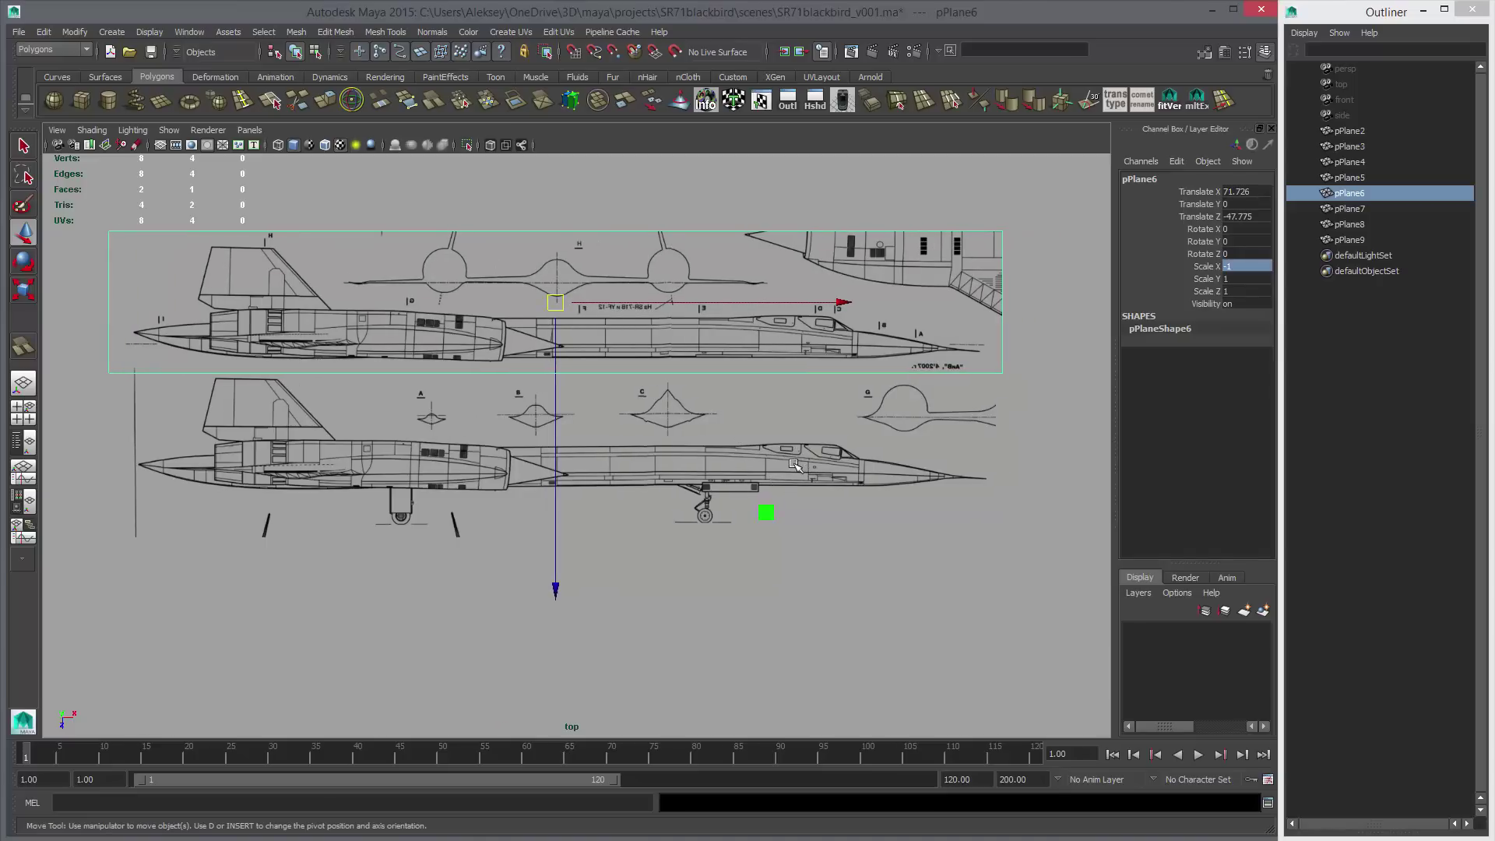
middle_click_drag(794, 452, 798, 453)
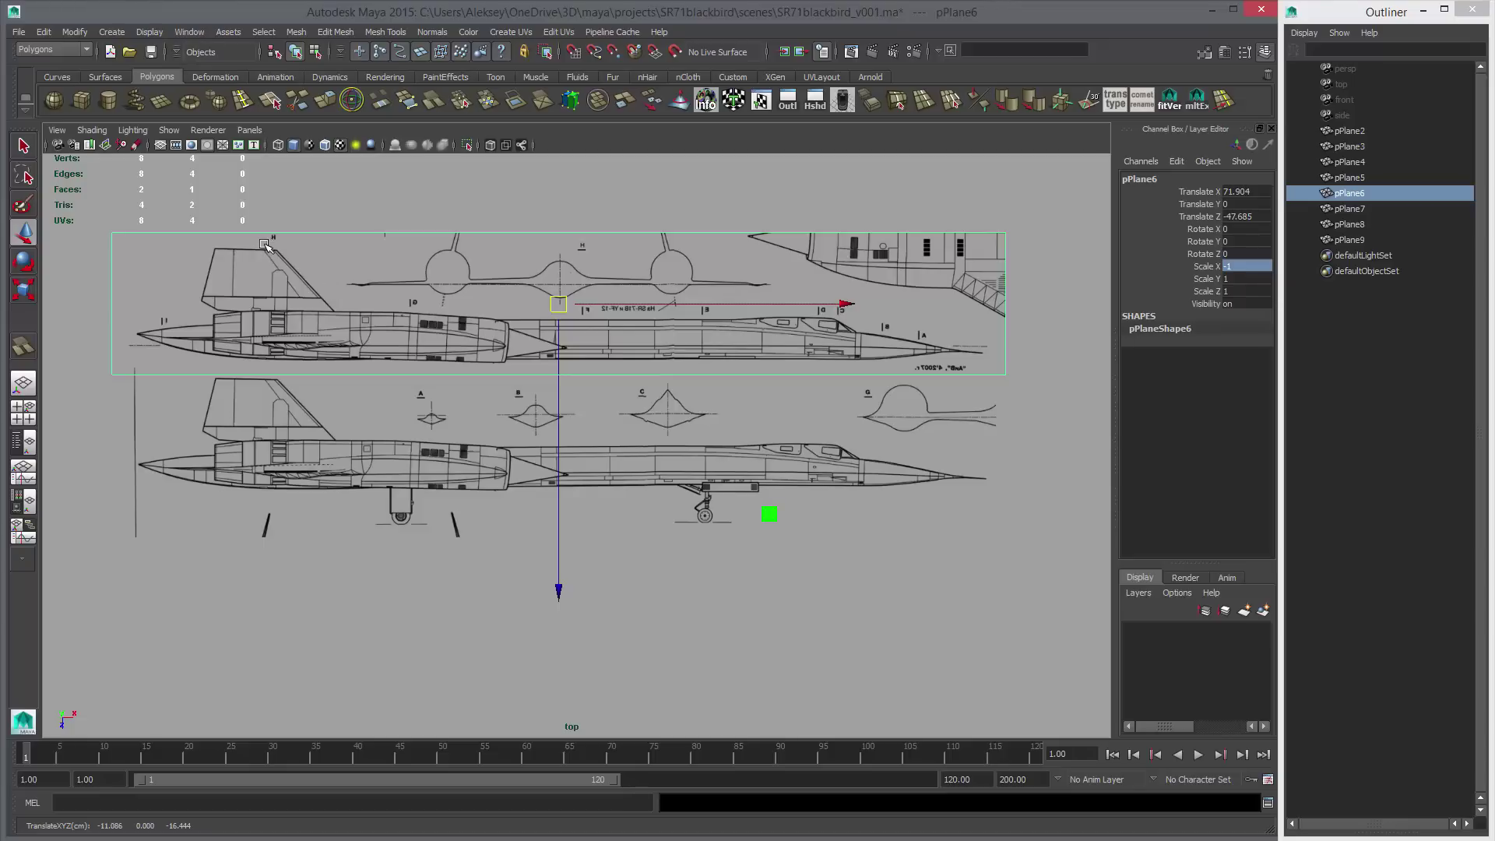
Compare both side views from tail to nose and delete the plane showing the lowered landing gear.
scroll(311, 374, "up", 3)
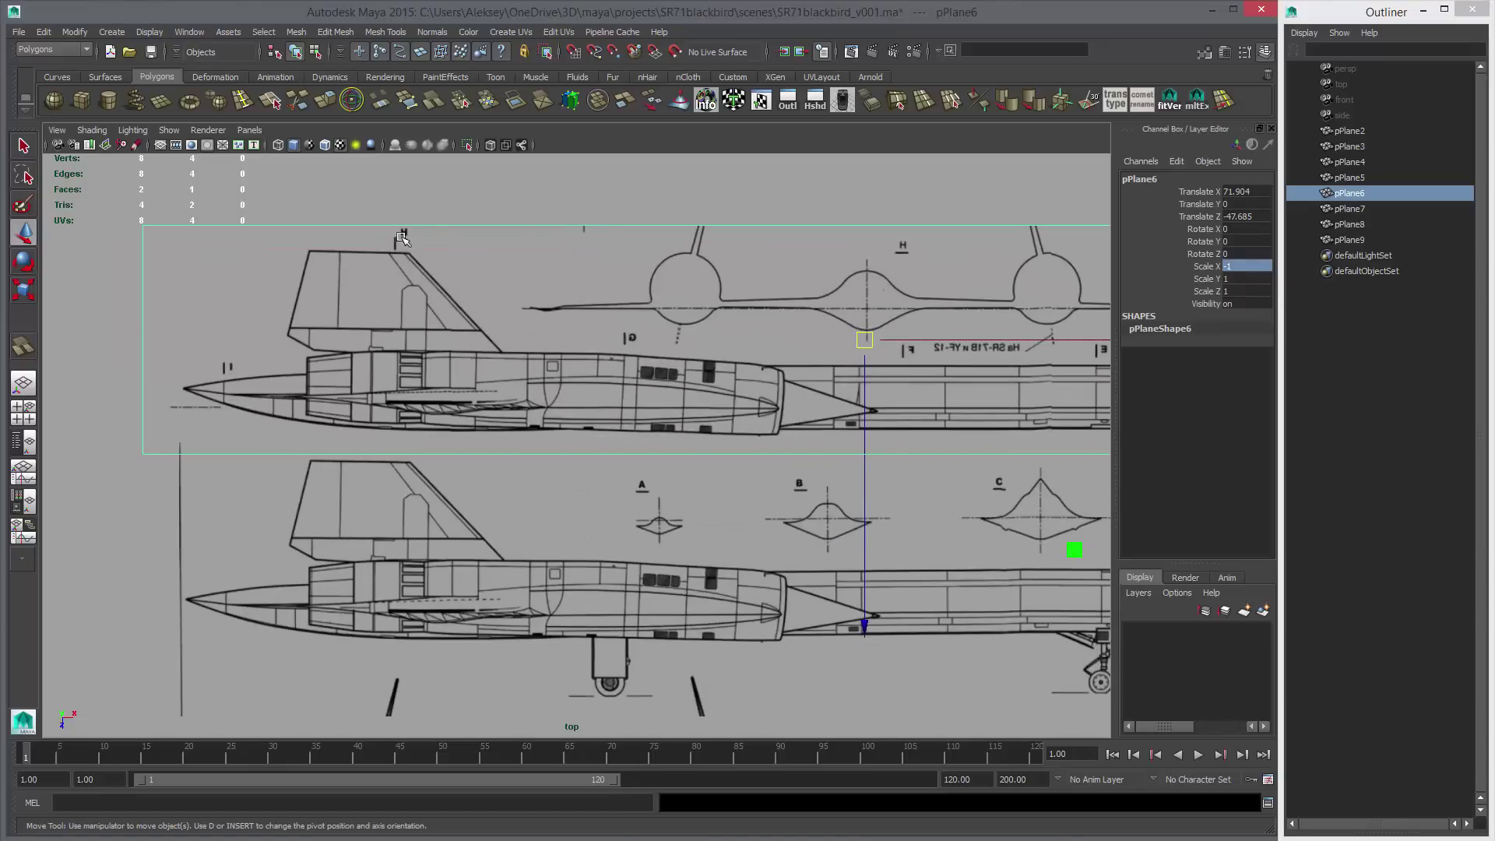
scroll(576, 366, "down", 2)
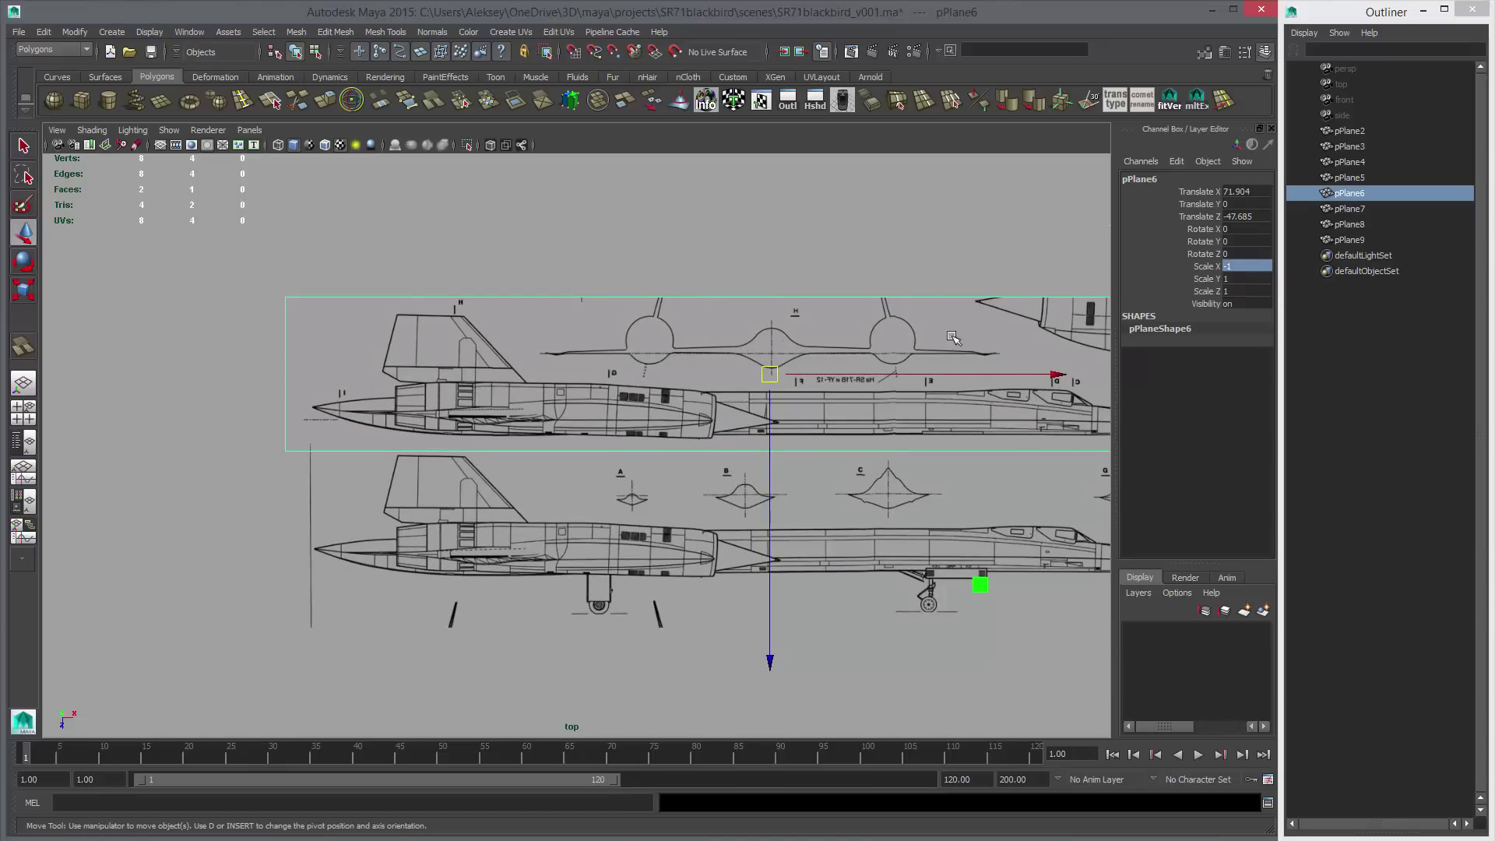
middle_click_drag(939, 370, 656, 294, "alt")
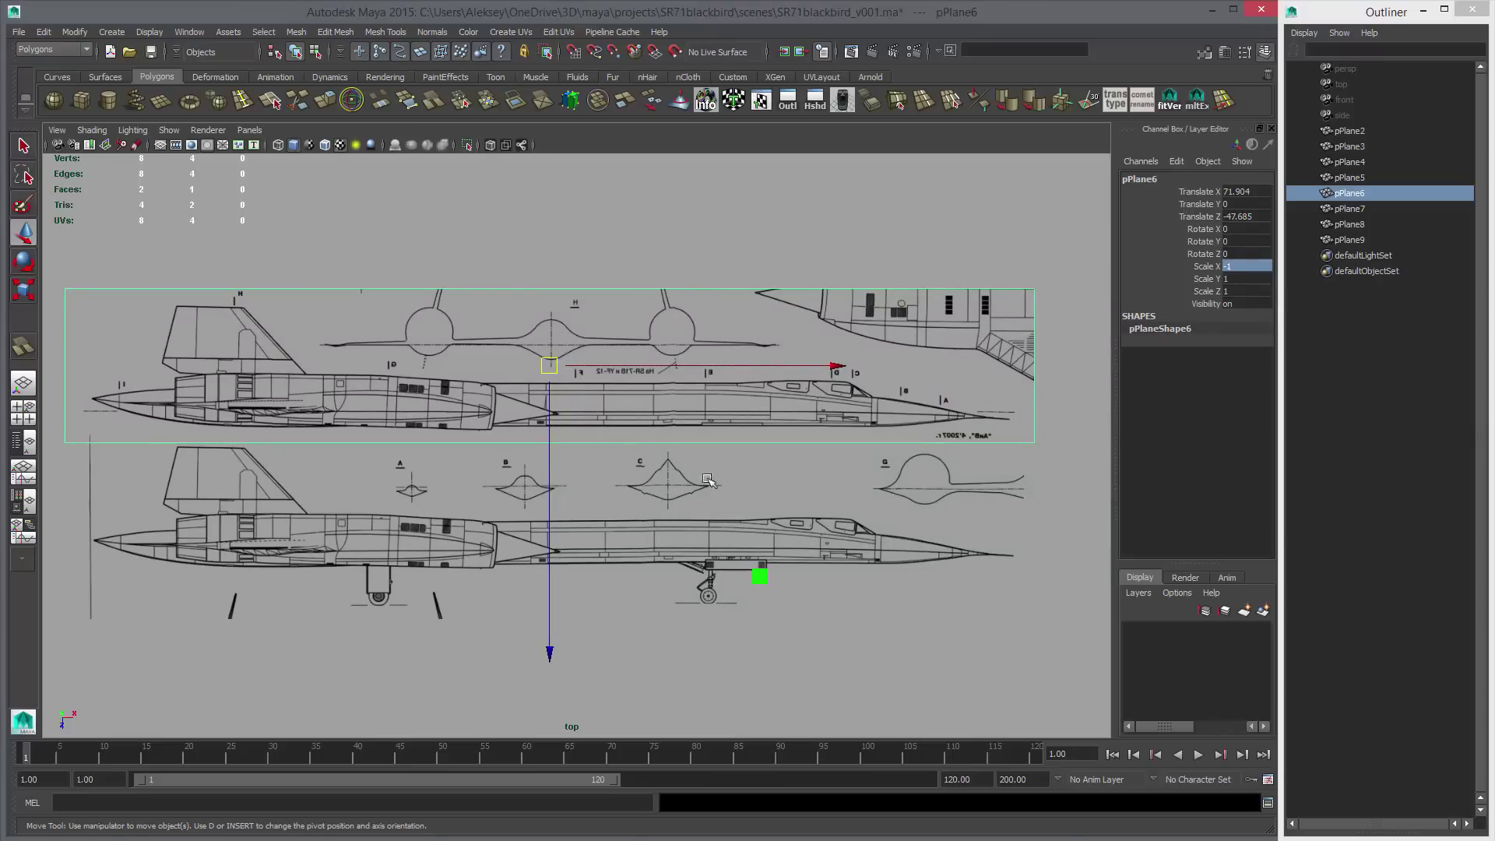
right_click_drag(732, 458, 407, 397, "alt")
right_click_drag(692, 421, 779, 463, "alt")
middle_click_drag(761, 470, 765, 412, "alt")
left_click(671, 459)
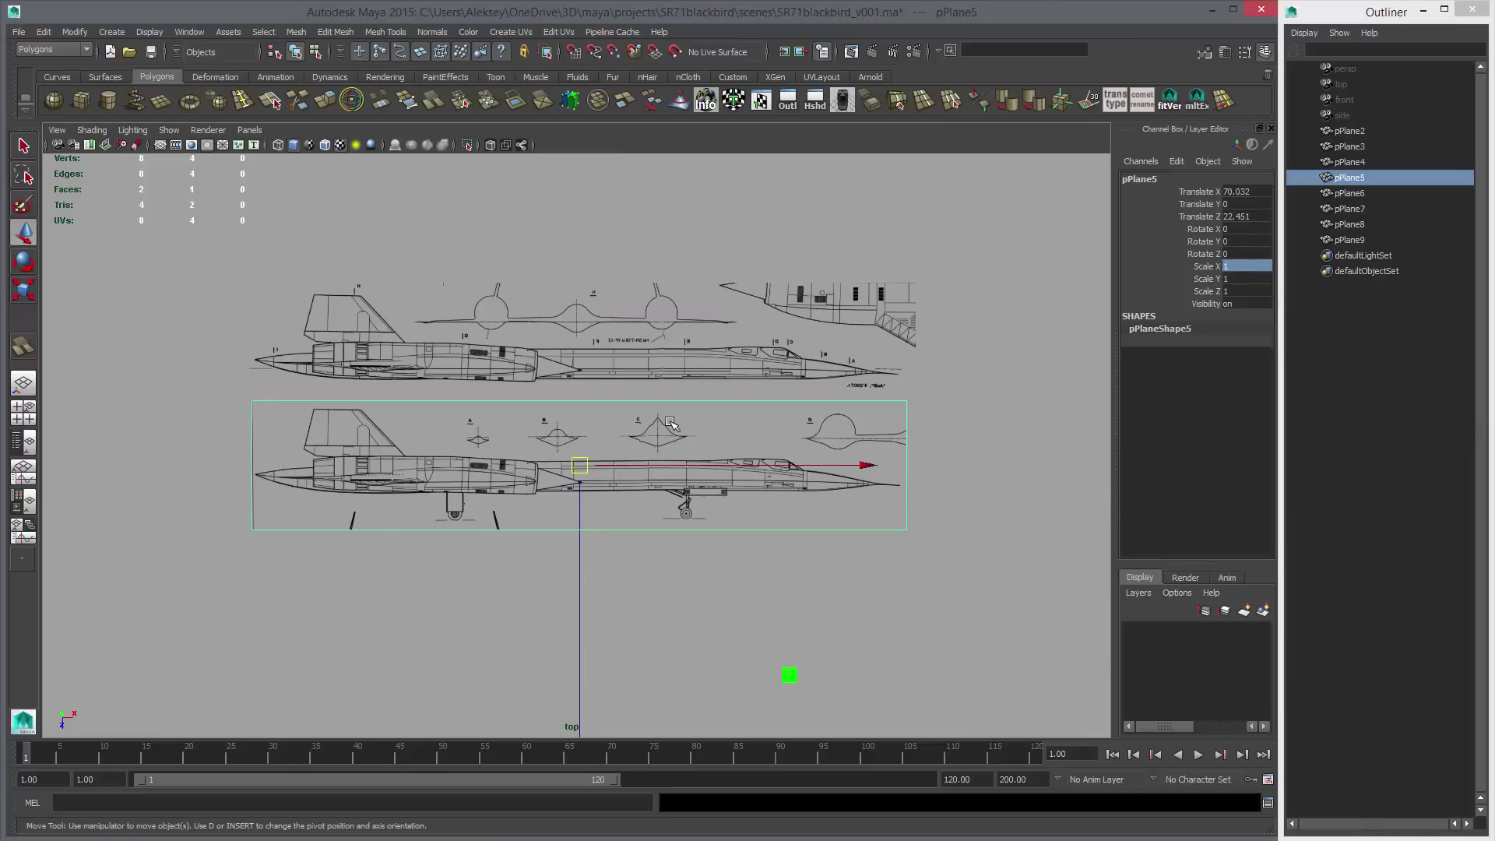
key("Delete")
Move the remaining side-view plane closer to the plan views.
right_click_drag(811, 484, 293, 427, "alt")
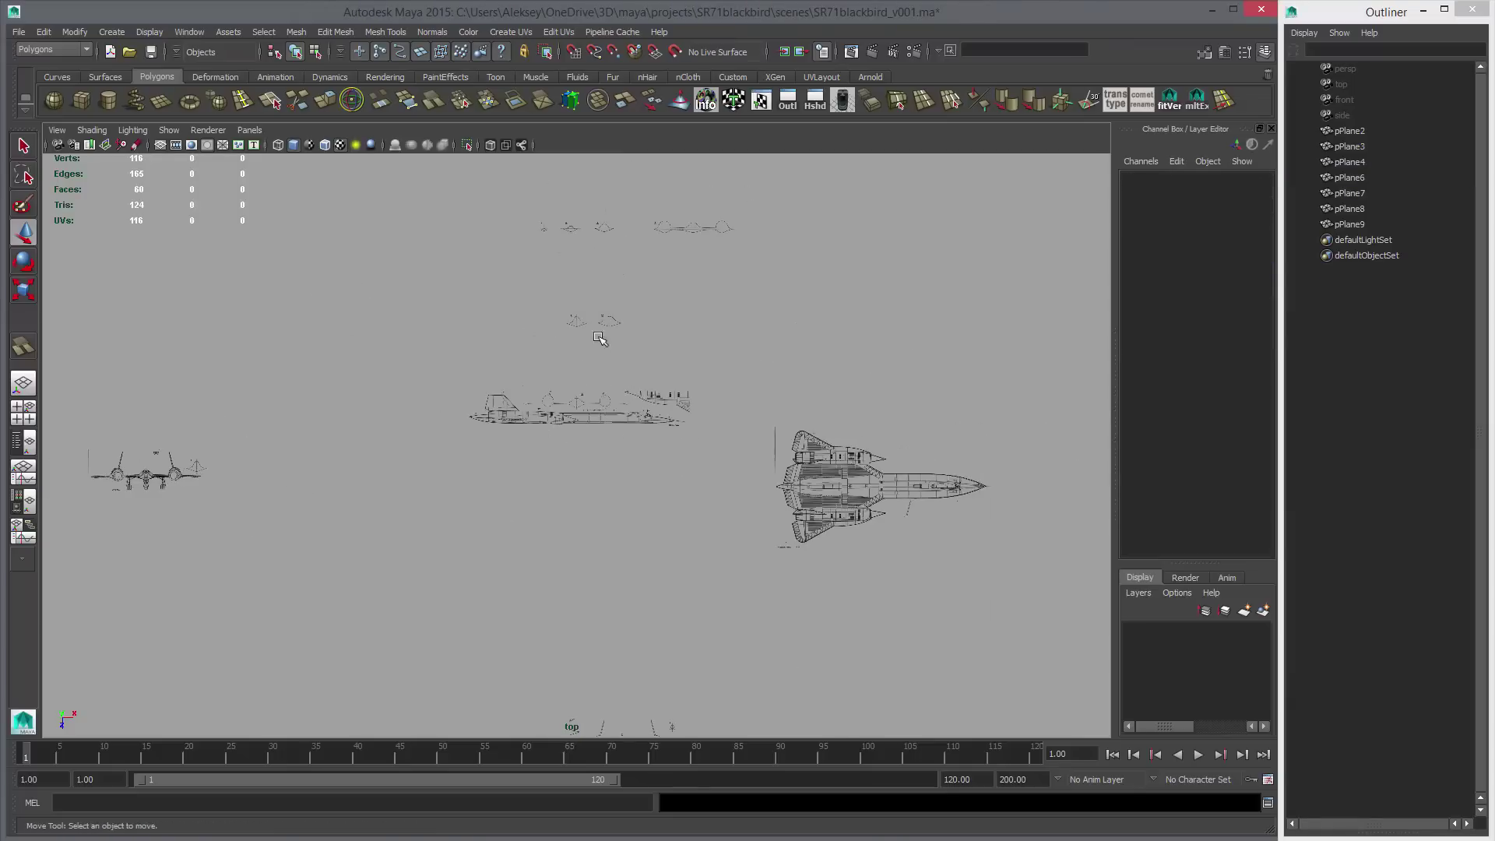
left_click(594, 420)
middle_click_drag(634, 452, 683, 434)
middle_click_drag(651, 457, 973, 516)
Separate the plane holding the row of four cross-section drawings into individual meshes.
left_click(646, 593)
middle_click_drag(703, 634, 798, 253, "alt")
middle_click_drag(780, 342, 672, 603, "alt")
right_click_drag(672, 603, 1168, 649, "alt")
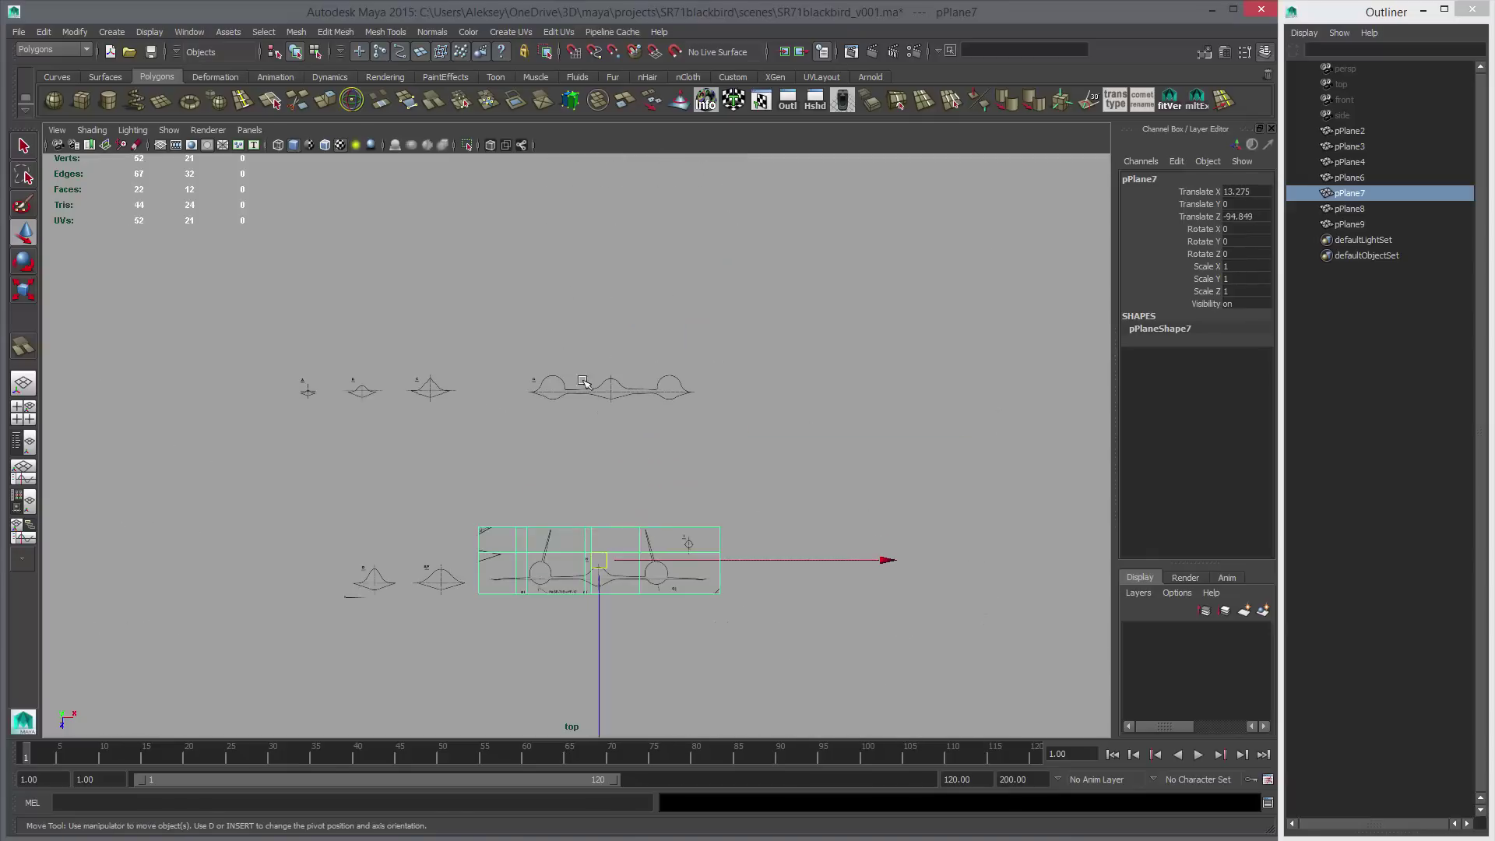
left_click(581, 381)
middle_click_drag(686, 489, 699, 426, "alt")
scroll(698, 426, "up", 2)
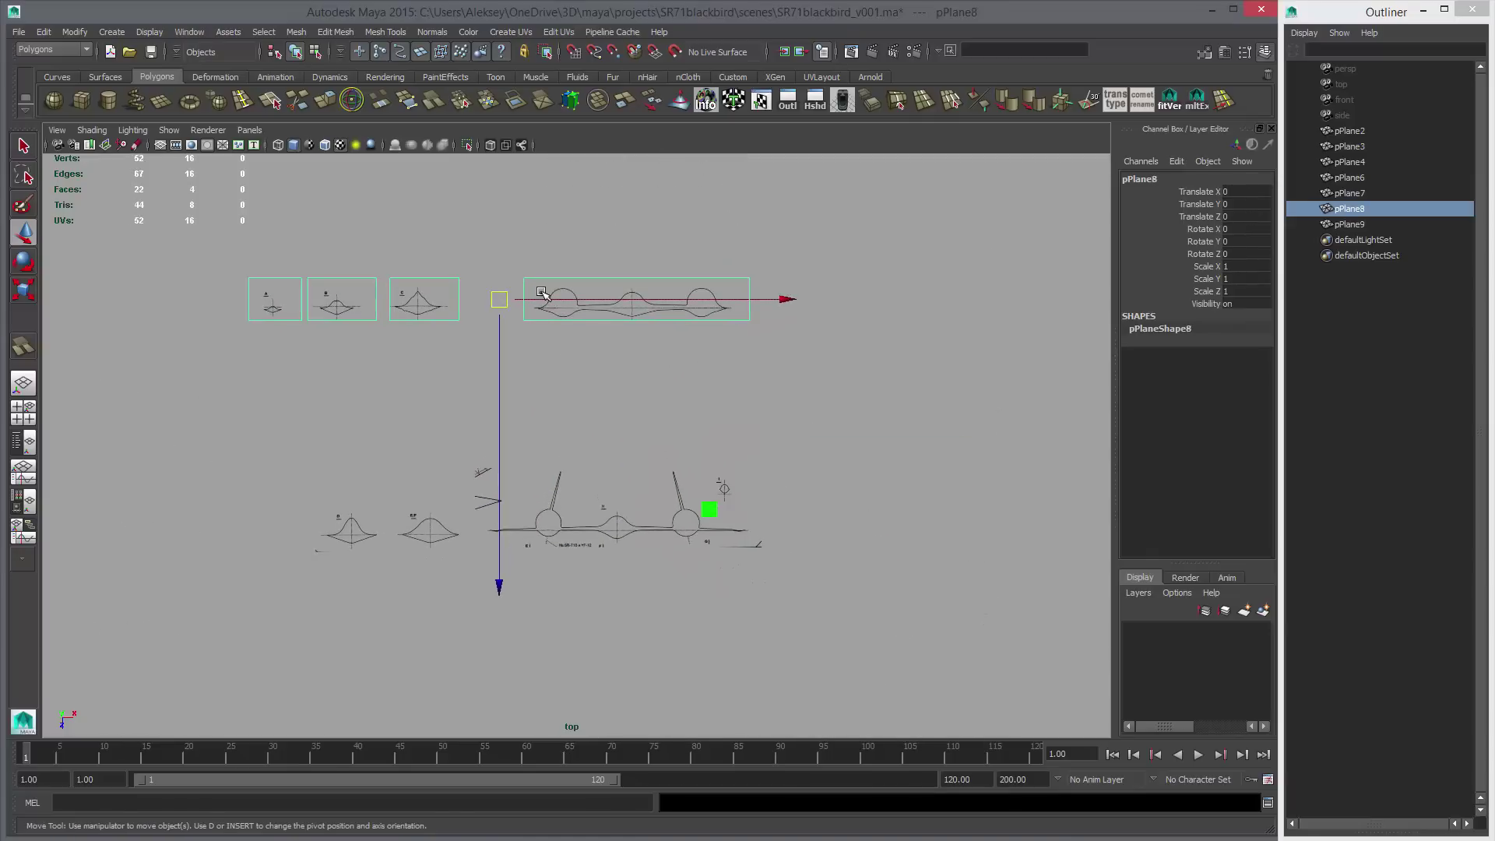
left_click(627, 100)
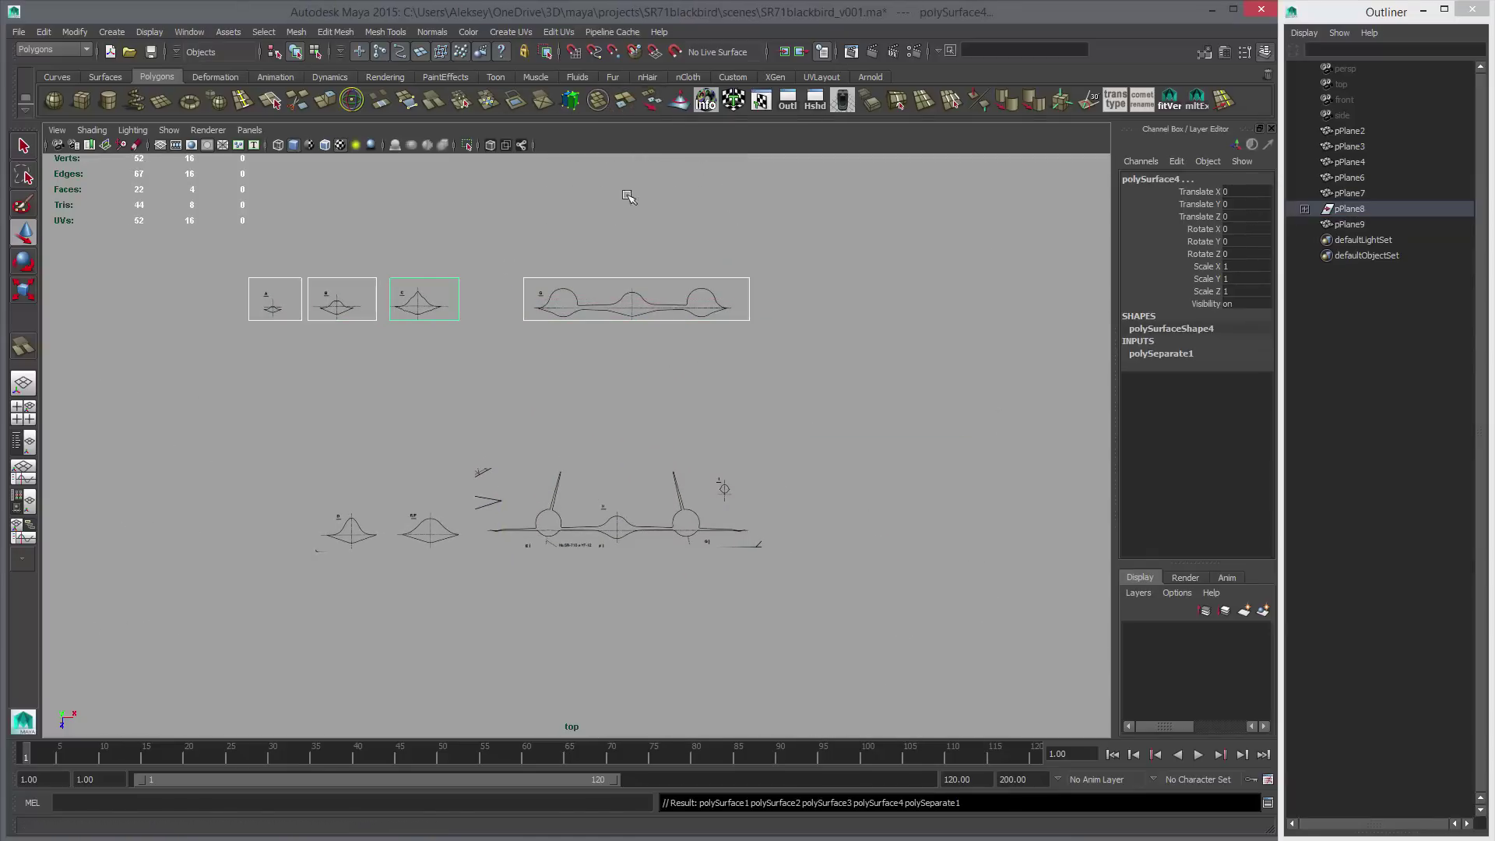
Separate the plane holding the two remaining small cross-section drawings into individual meshes.
left_click(425, 533)
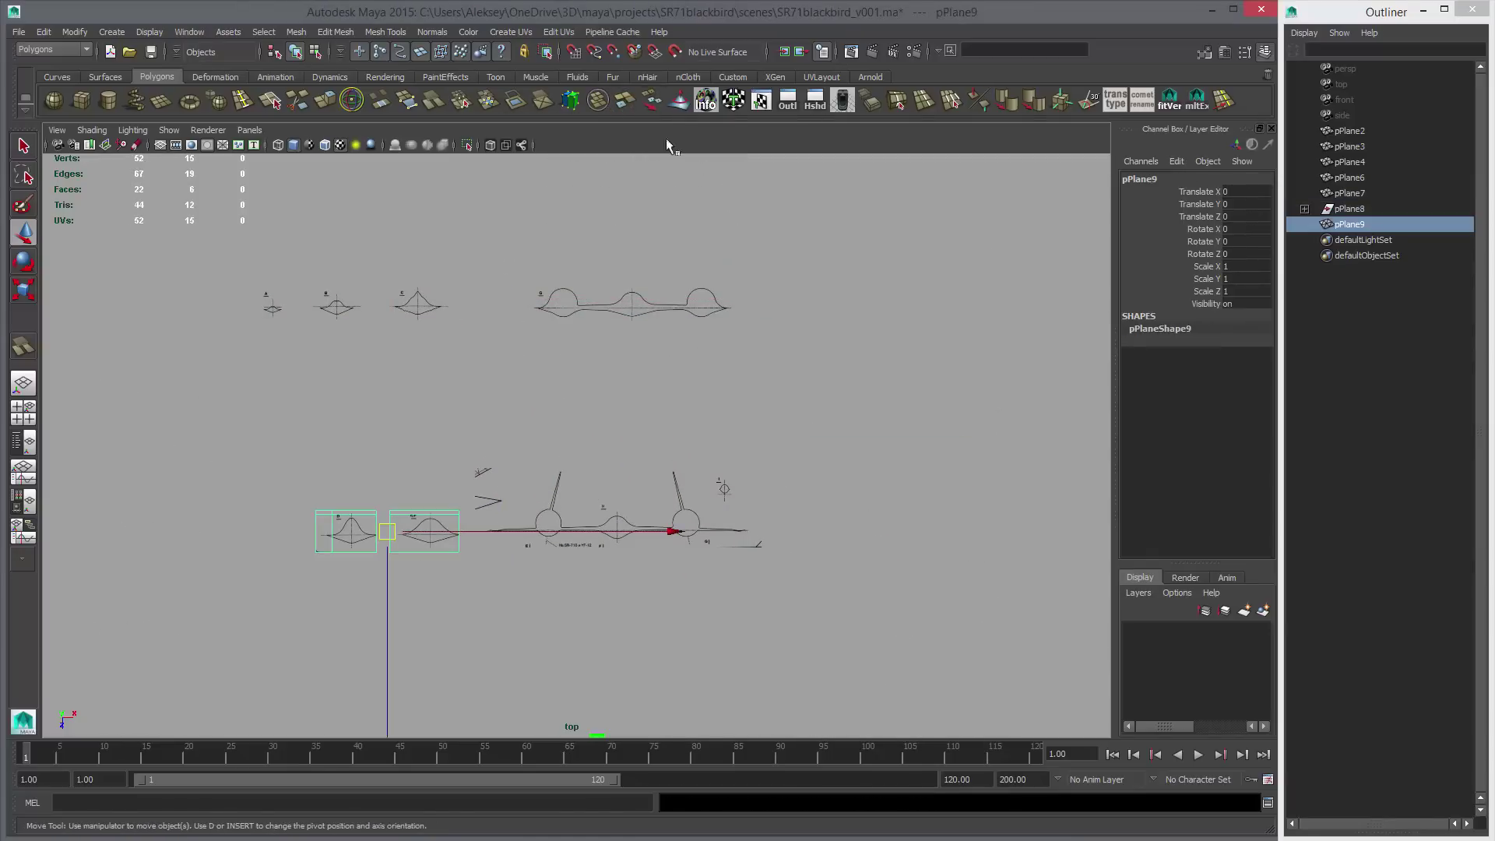
left_click(642, 102)
right_click_drag(396, 508, 395, 476)
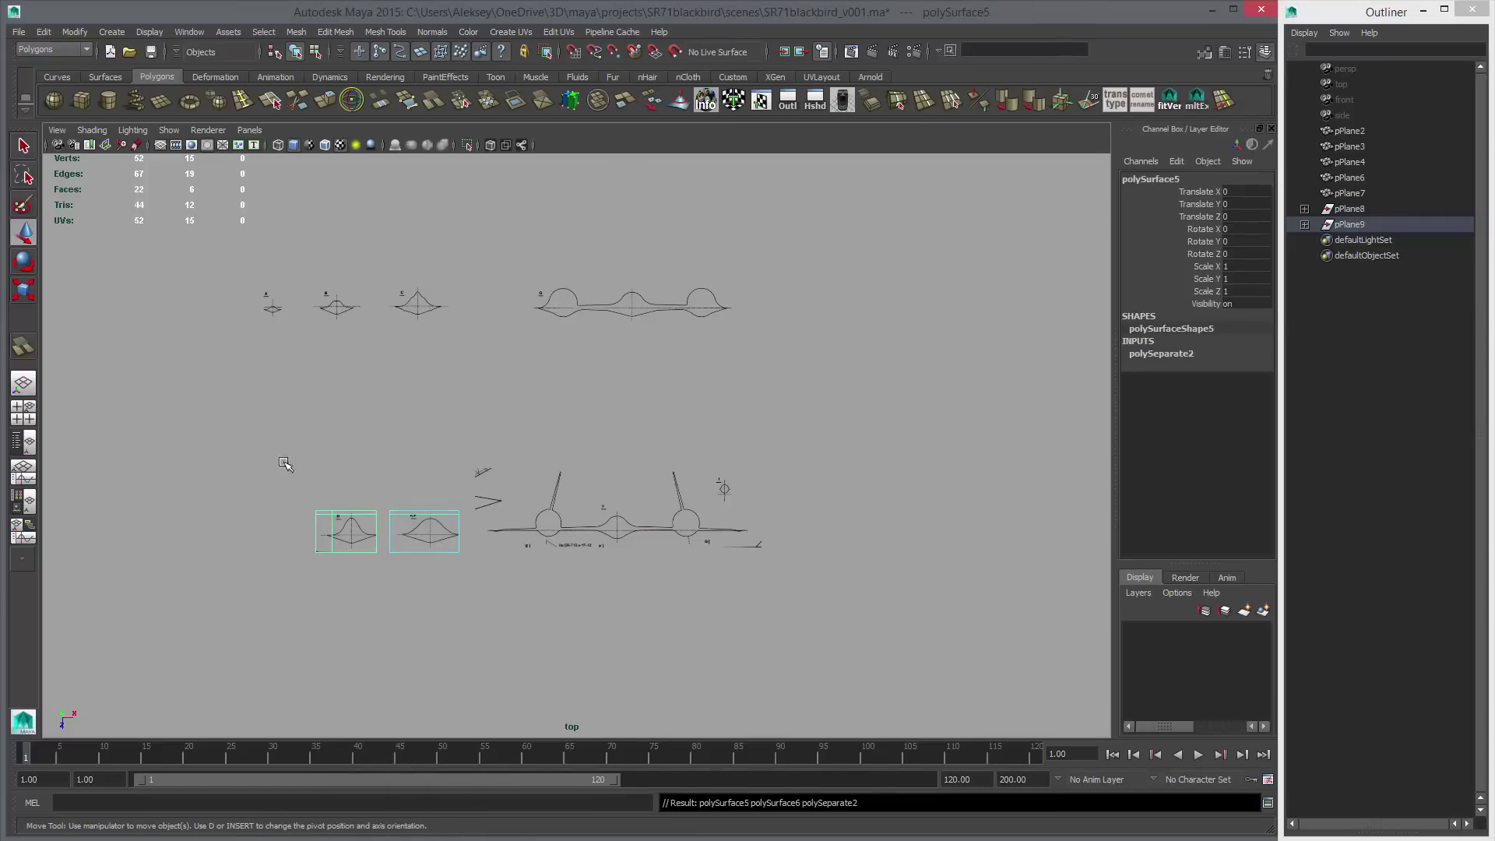
Delete the leftover inner edges and stray border vertices from the two small cross-section planes D and E/F.
left_click_drag(284, 462, 513, 594)
key("Delete")
right_click_drag(359, 529, 359, 502)
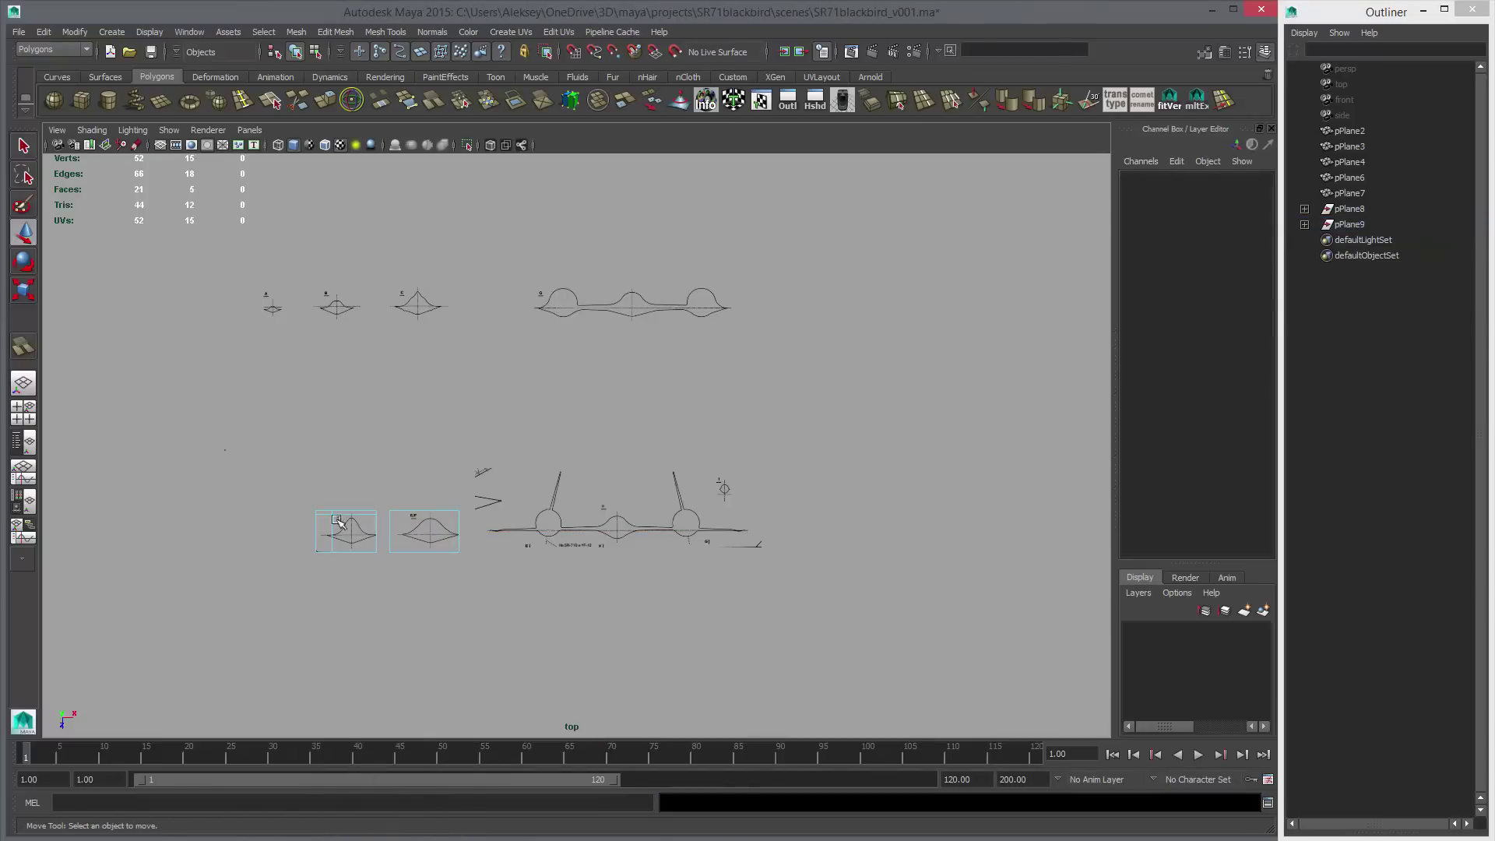
left_click_drag(233, 448, 413, 587)
key("Delete")
key("F9")
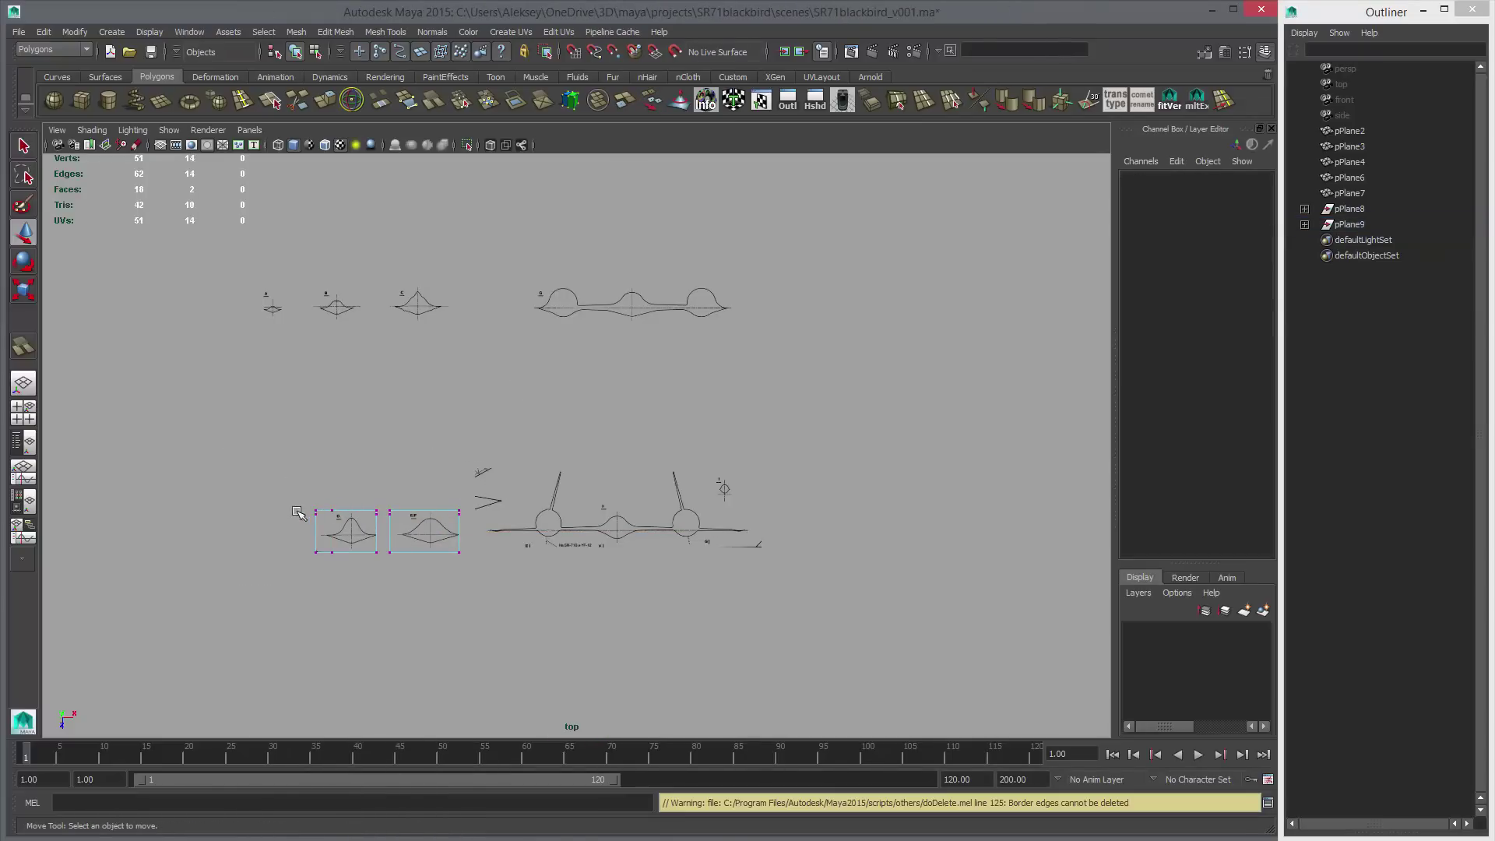
left_click_drag(298, 513, 492, 538)
key("Delete")
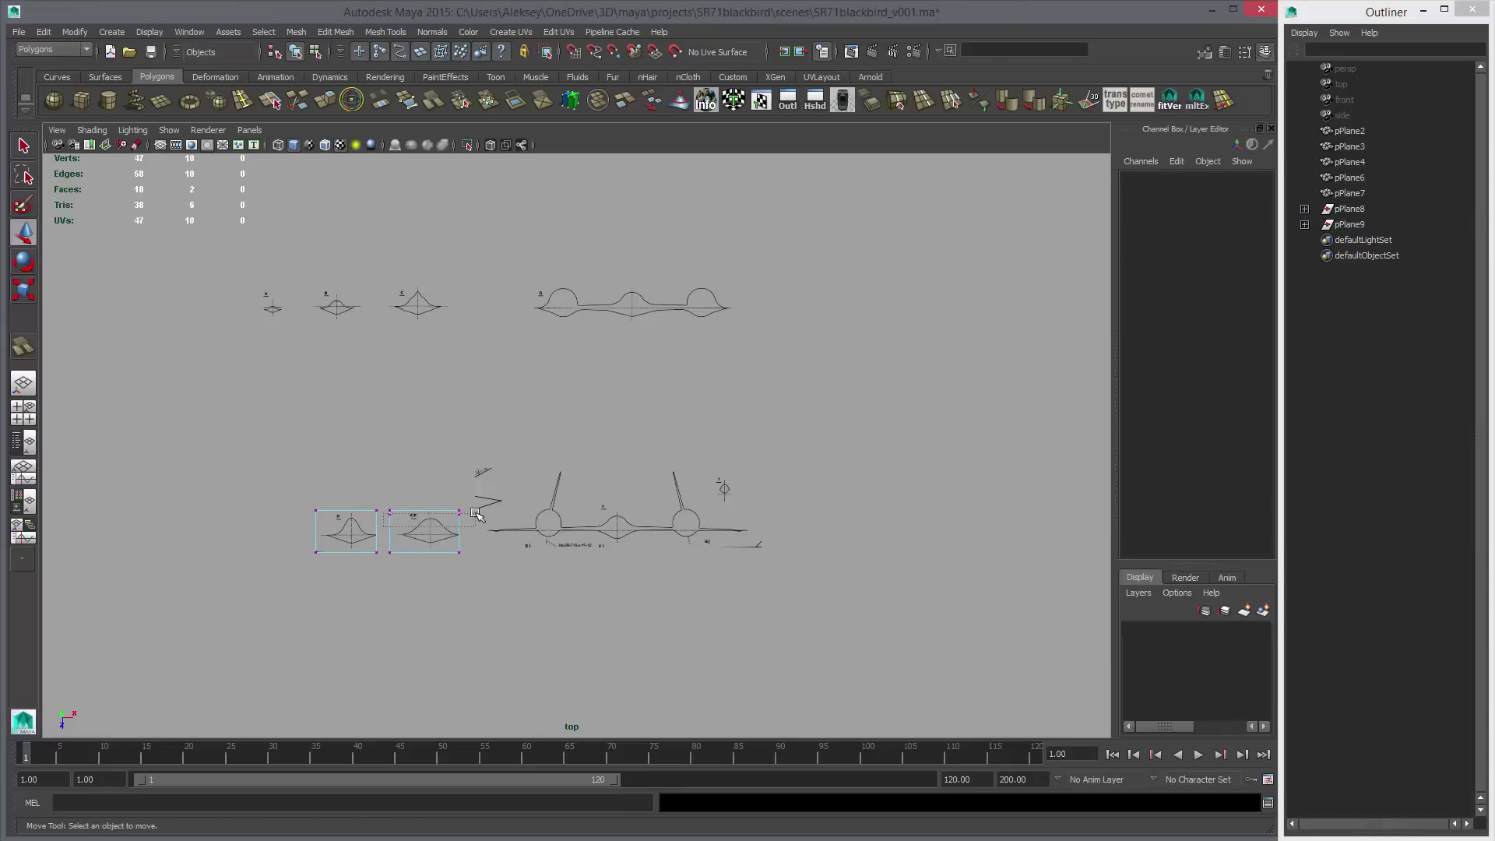
key("Delete")
key("F8")
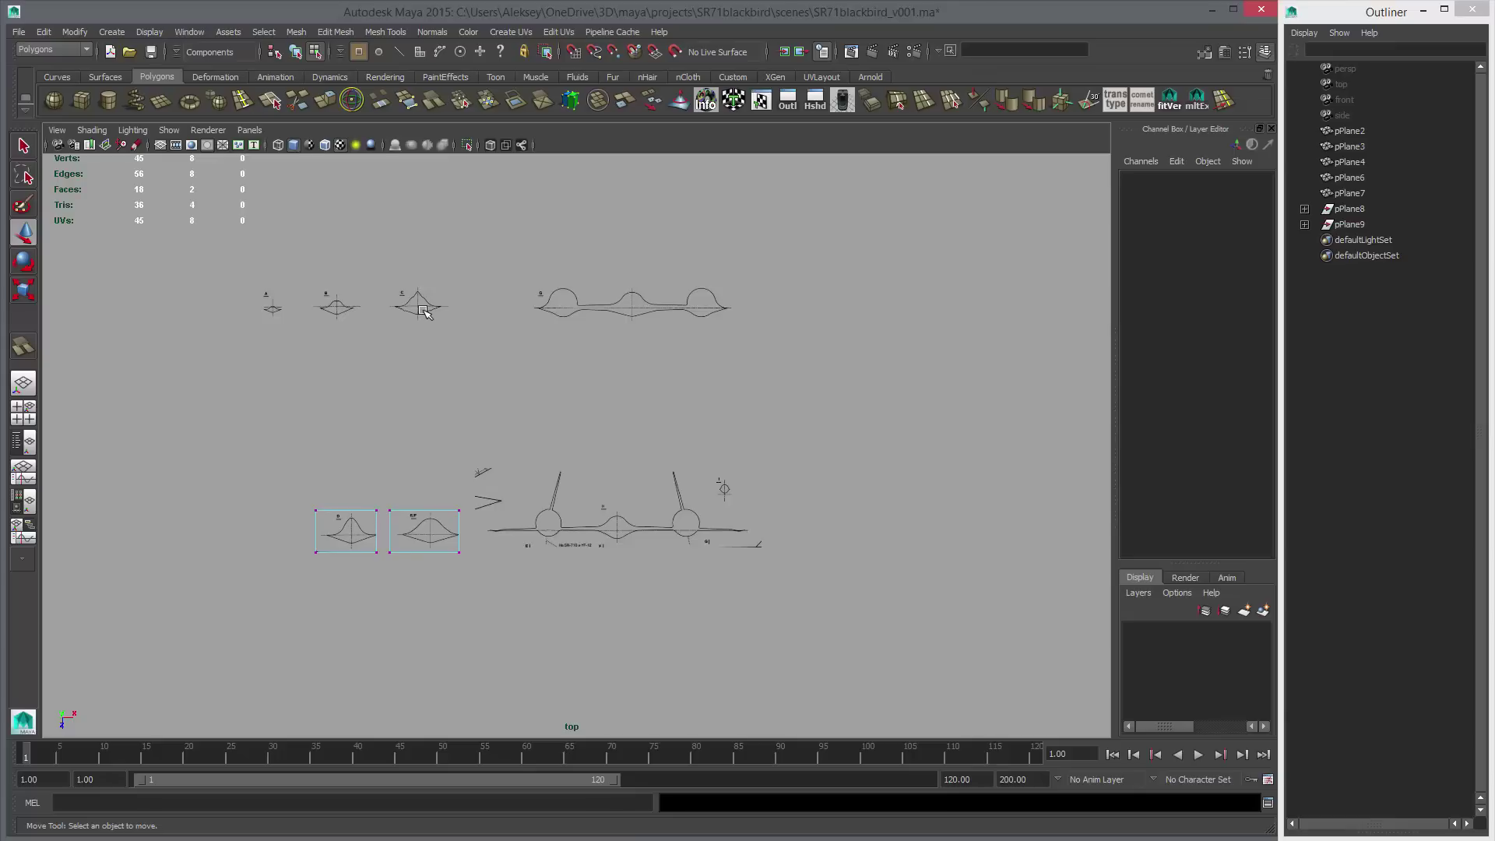
key("F8")
Delete the inner edges of the plane showing the full-width cross-section with the tail fins.
left_click(421, 308)
left_click(343, 313, "shift")
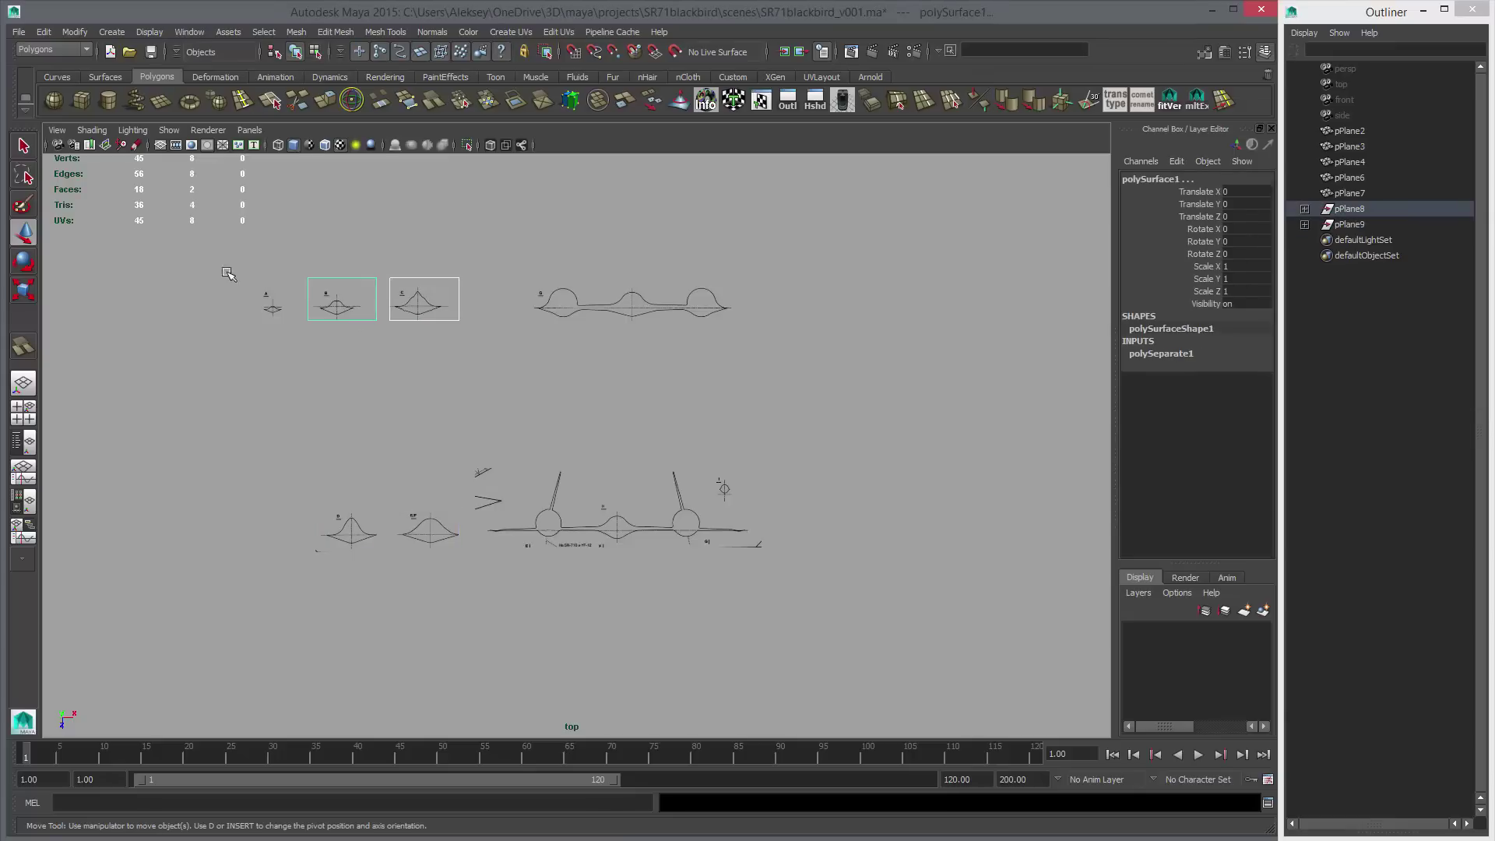
left_click_drag(829, 583, 830, 583)
left_click(578, 489)
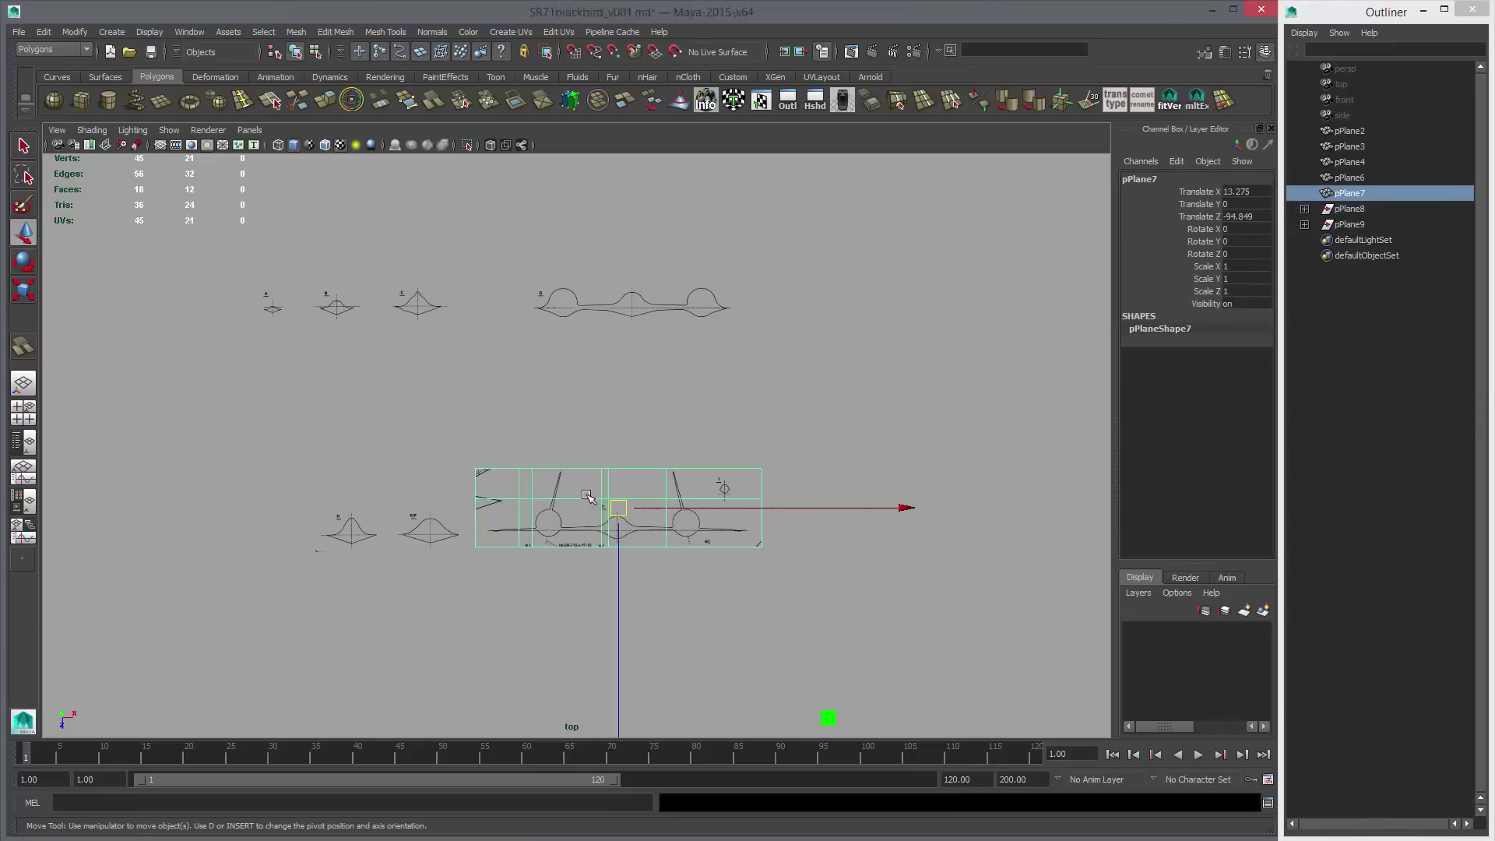
right_click_drag(585, 493, 581, 465)
left_click_drag(495, 486, 748, 520)
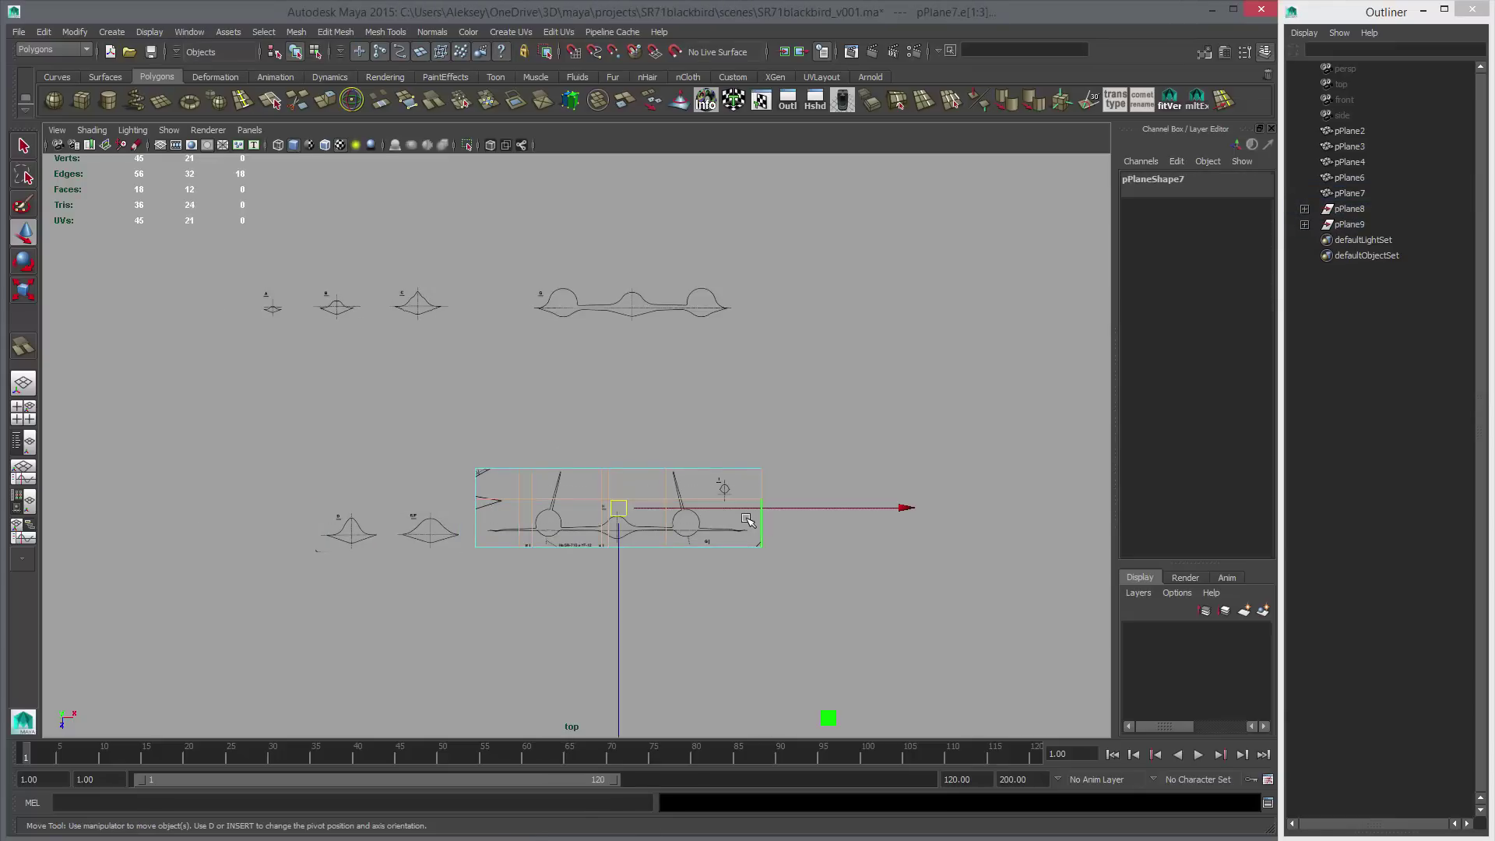
key("Delete")
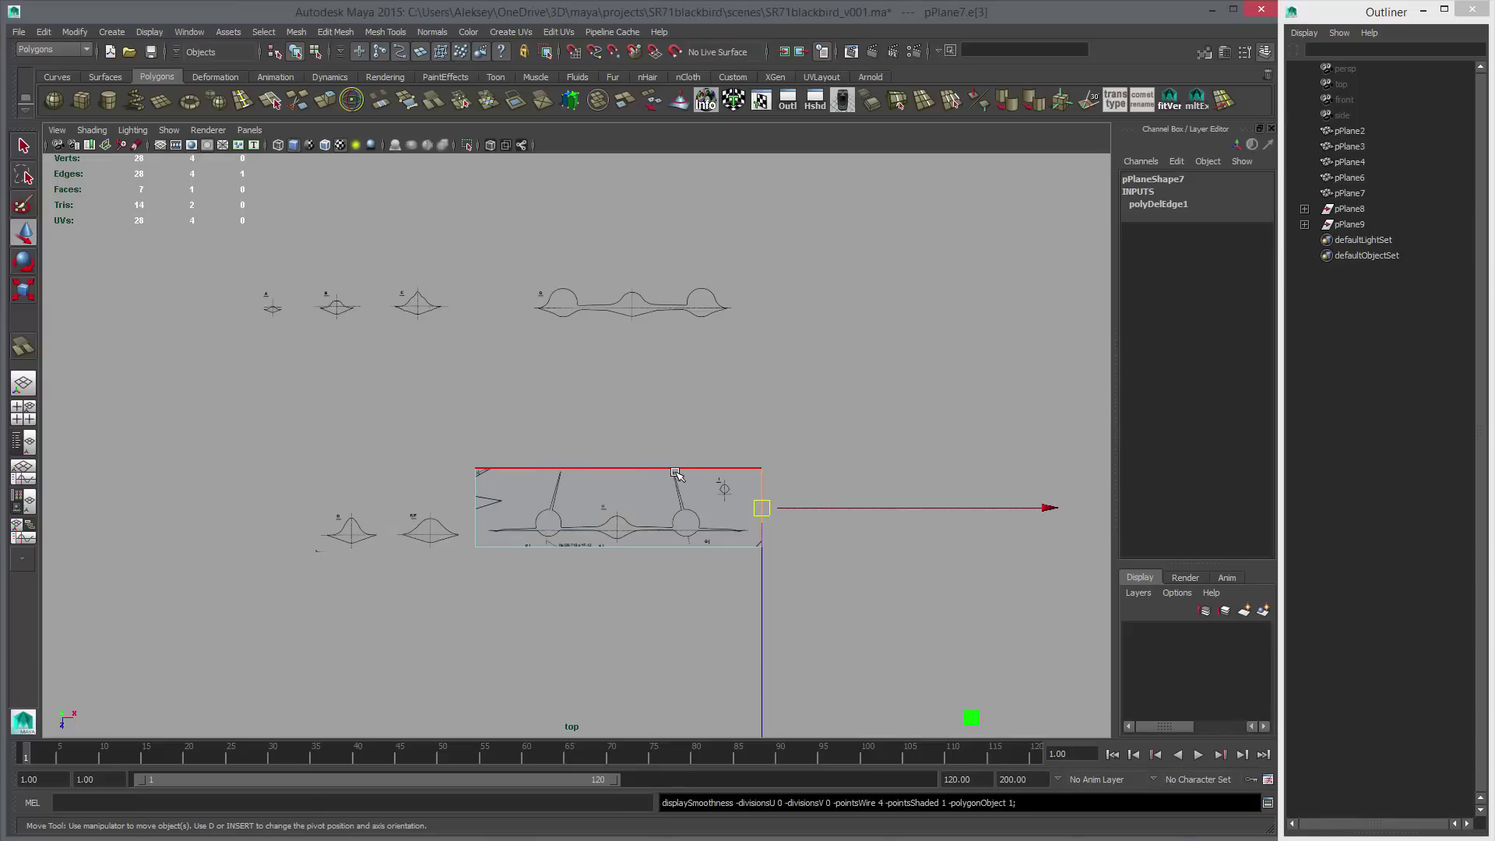
right_click_drag(675, 473, 72, 544)
Delete the inner edges and leftover border vertices of the front-view plane with the lowered landing gear.
middle_click_drag(82, 607, 234, 442, "alt")
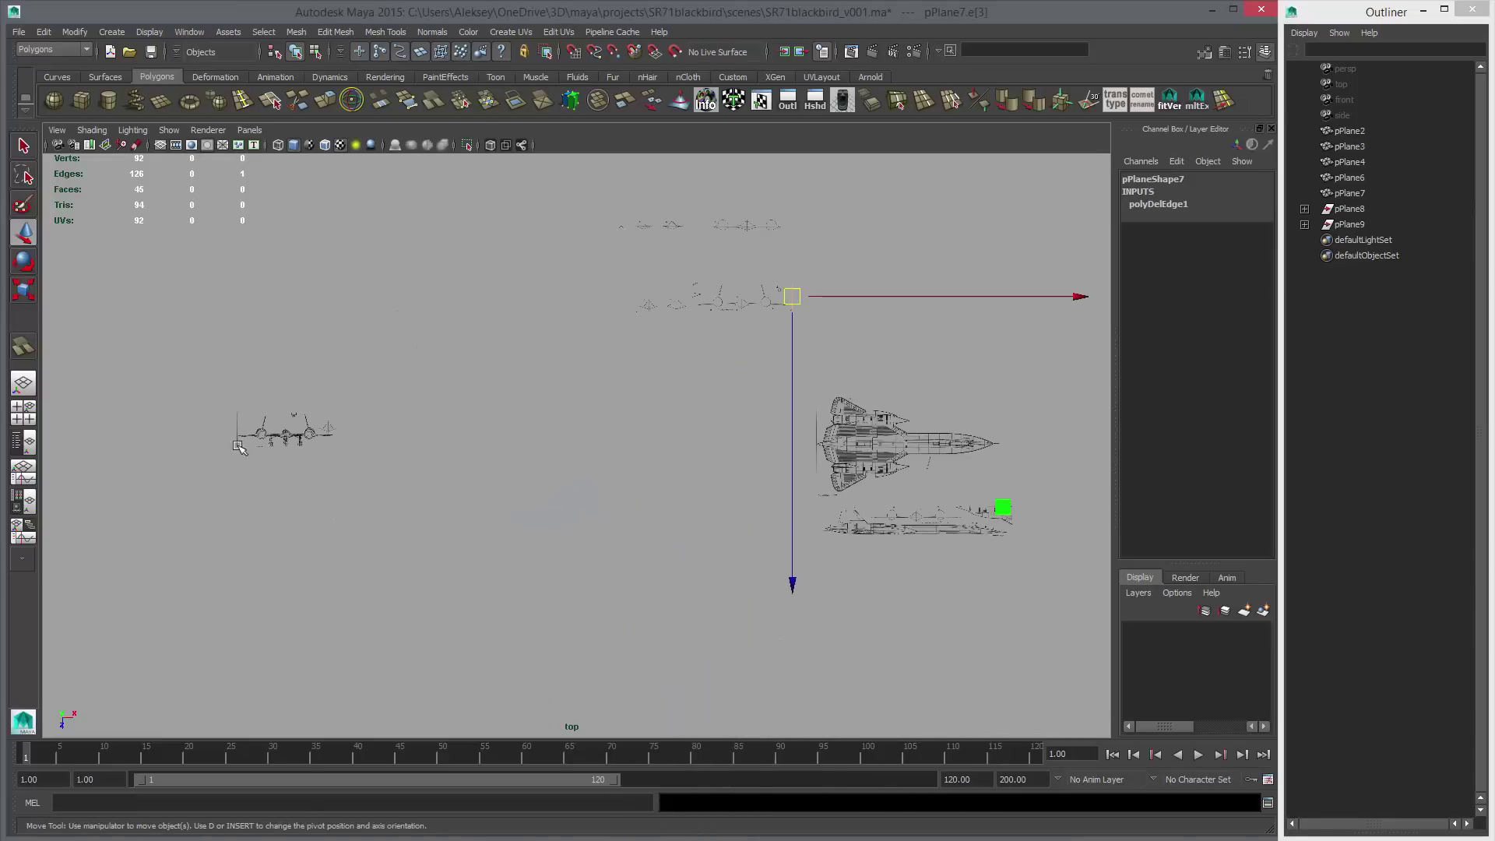
left_click(301, 439)
middle_click_drag(615, 514, 623, 474, "alt")
middle_click_drag(454, 477, 799, 503)
right_click_drag(799, 503, 871, 493, "alt")
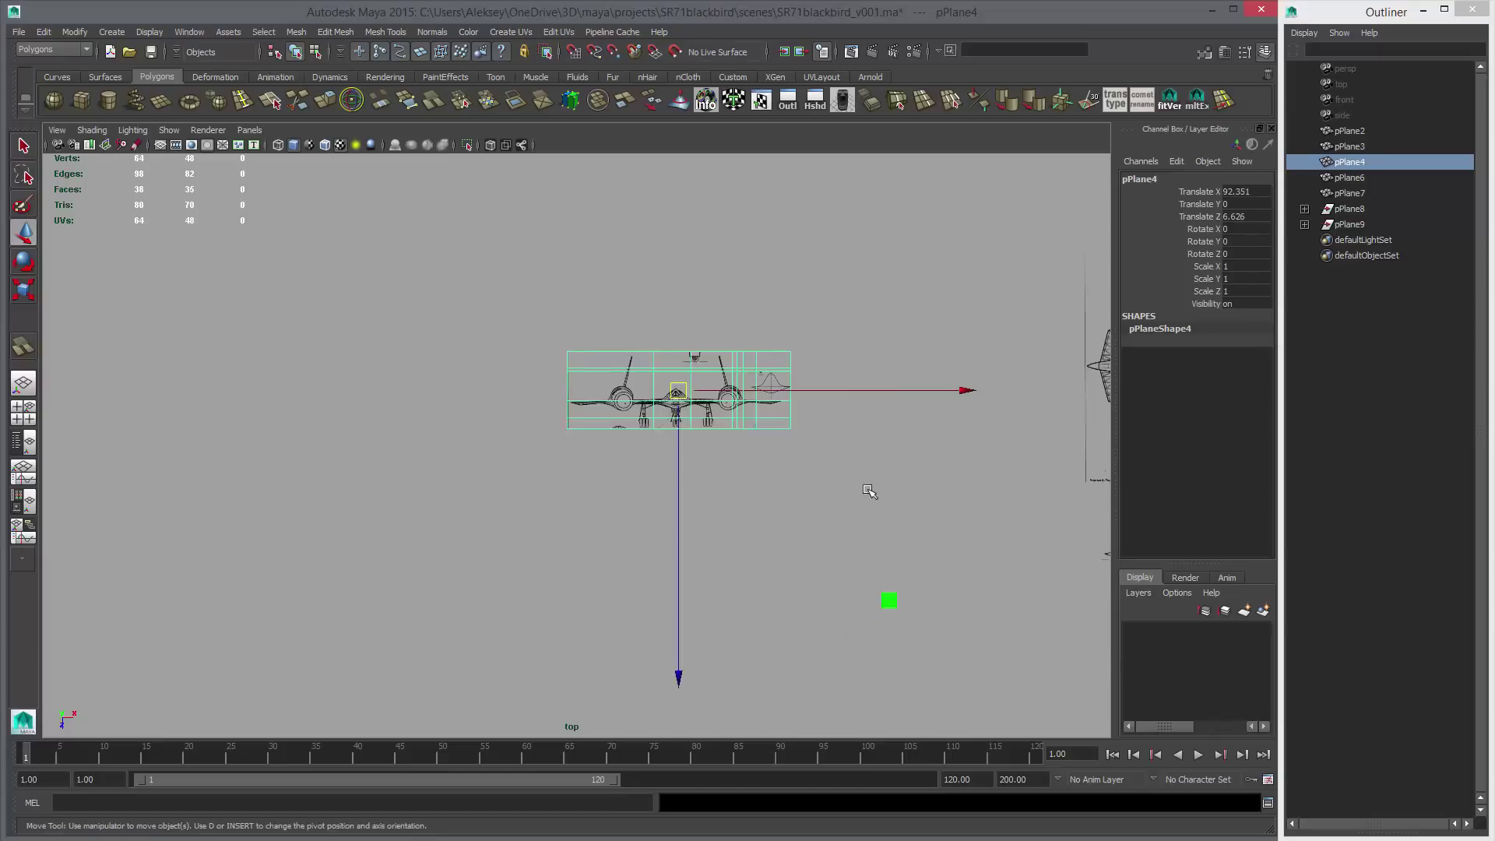
middle_click_drag(871, 494, 701, 595, "alt")
right_click_drag(700, 595, 770, 584, "alt")
key("q")
right_click_drag(501, 548, 503, 507)
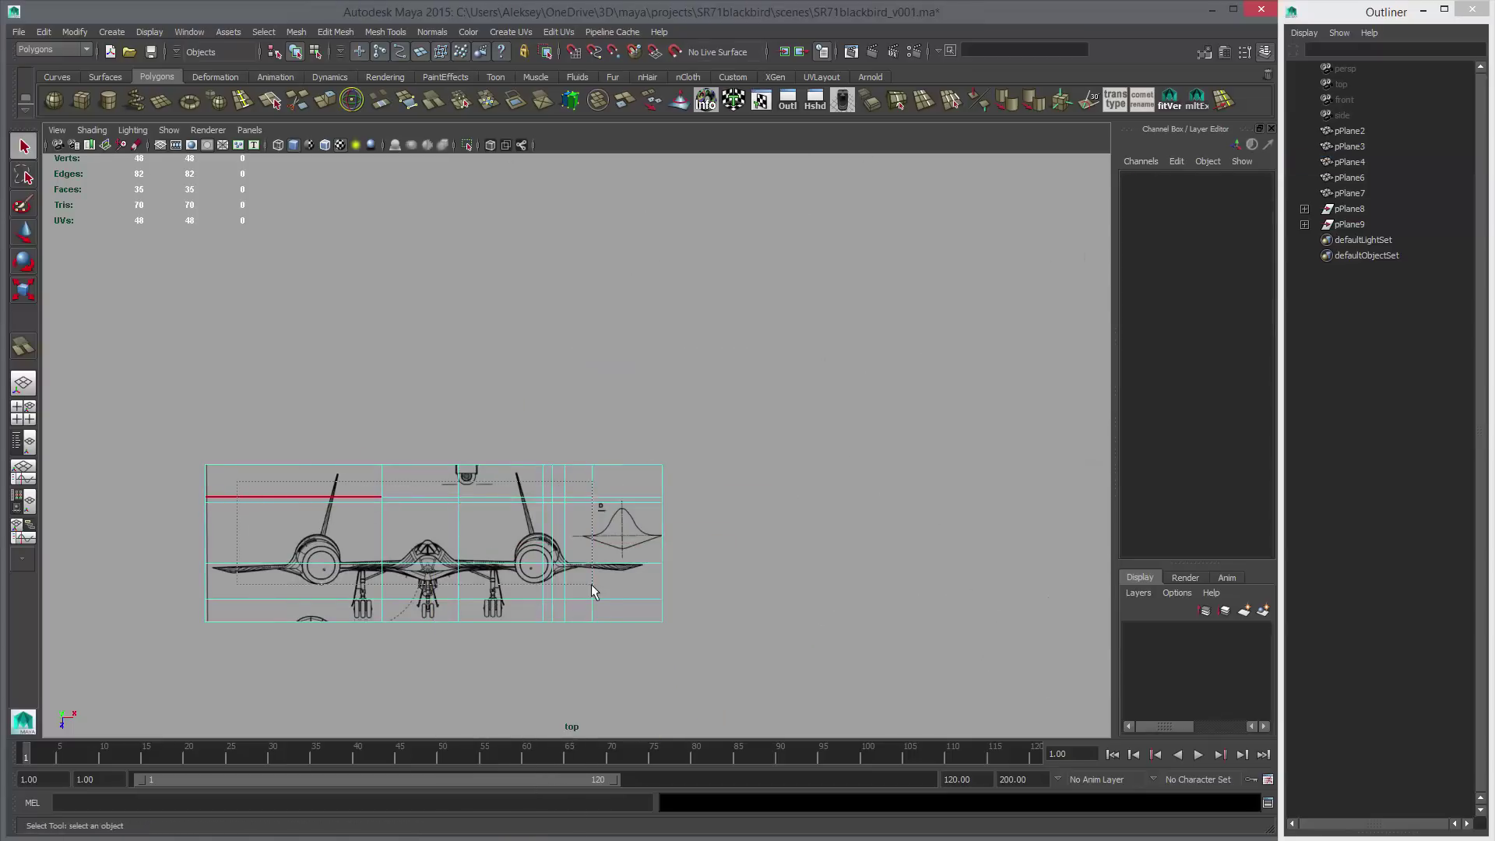
left_click_drag(623, 607, 623, 606)
key("Delete")
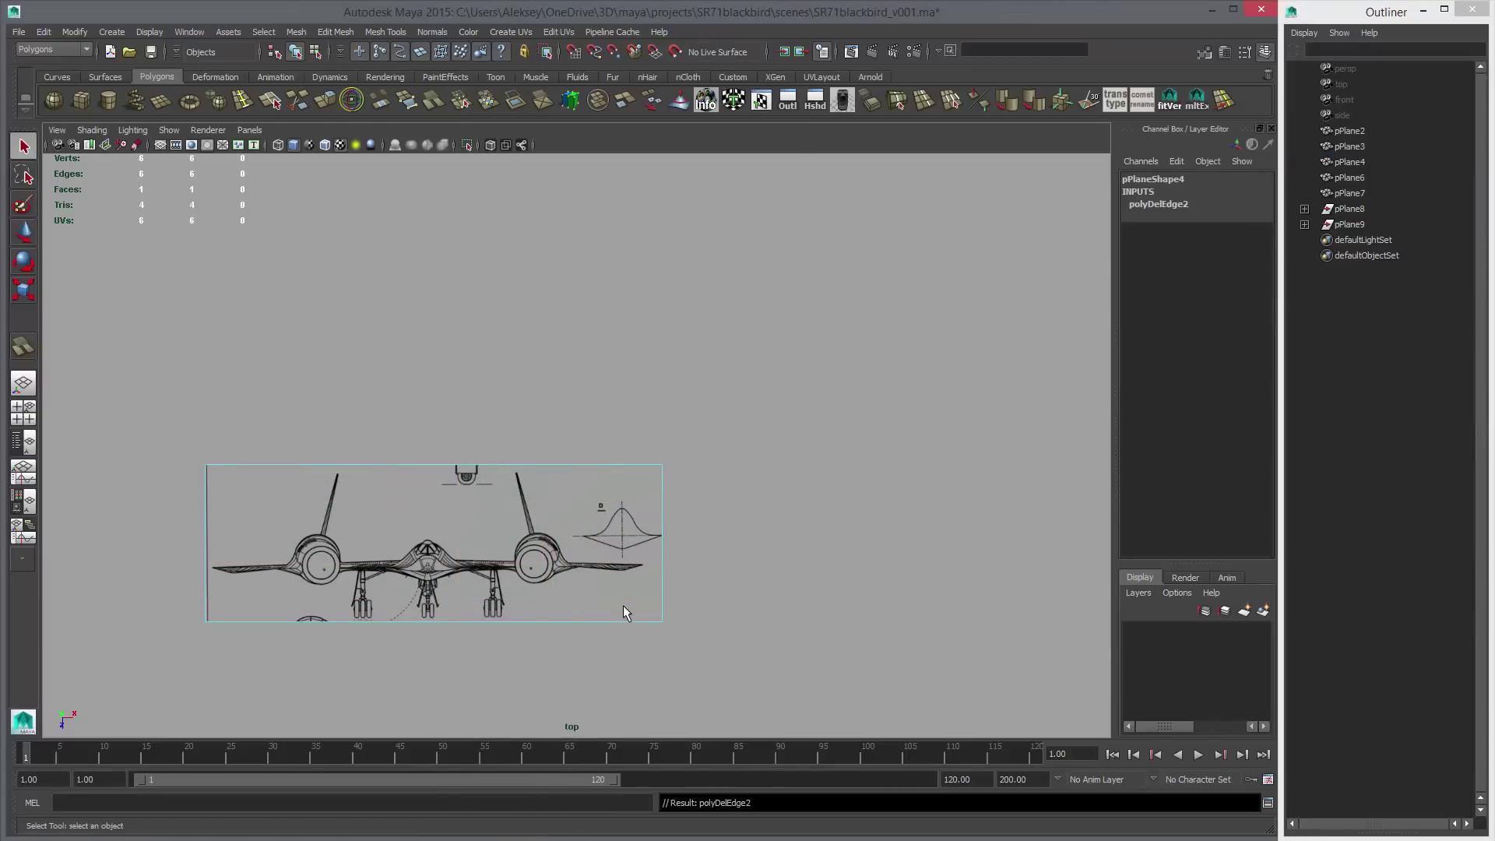
left_click_drag(425, 605, 584, 650)
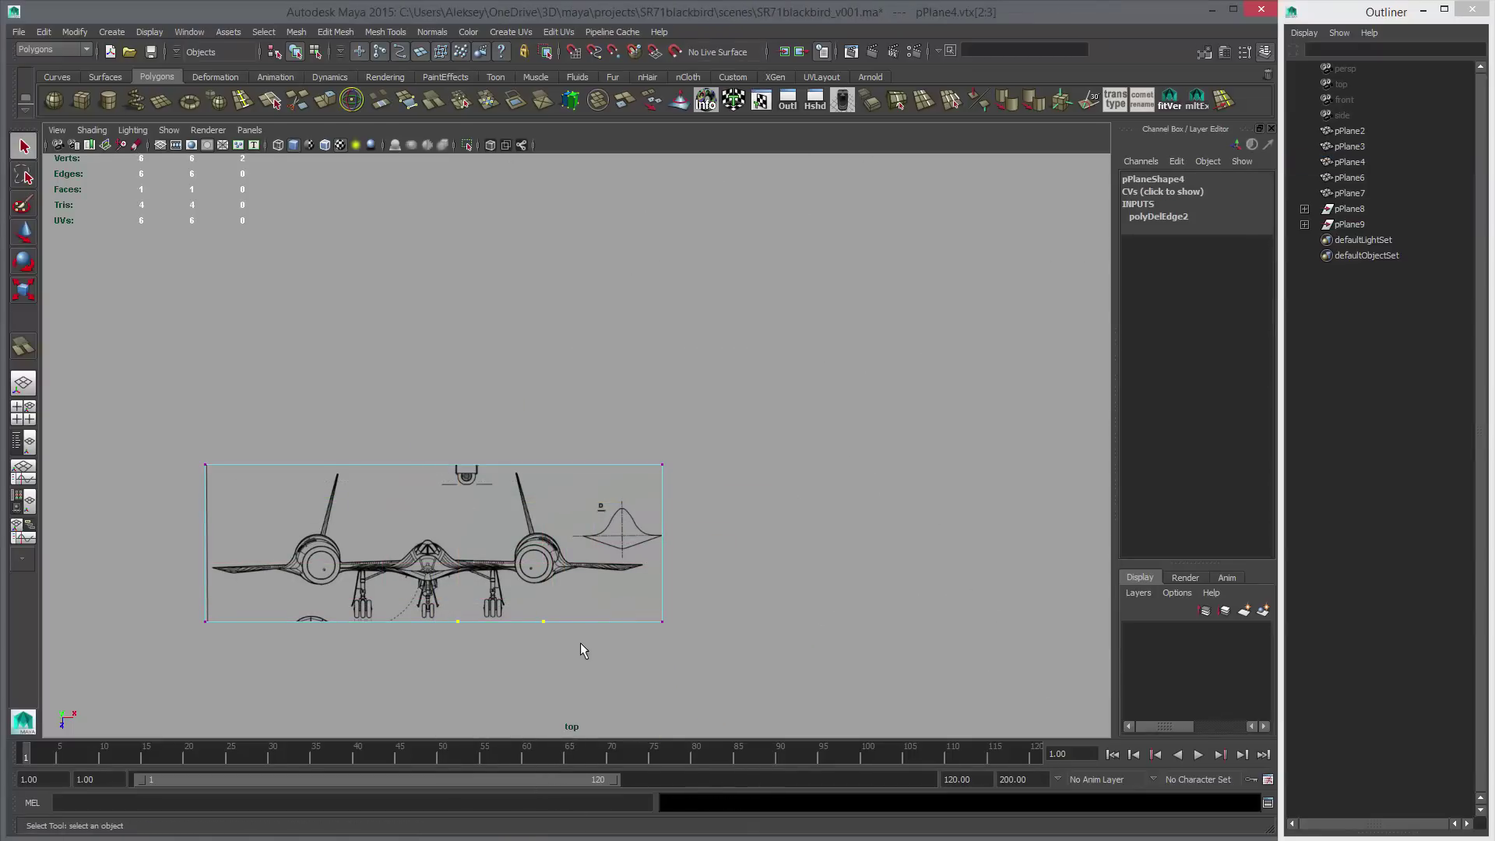
right_click_drag(566, 460, 594, 434)
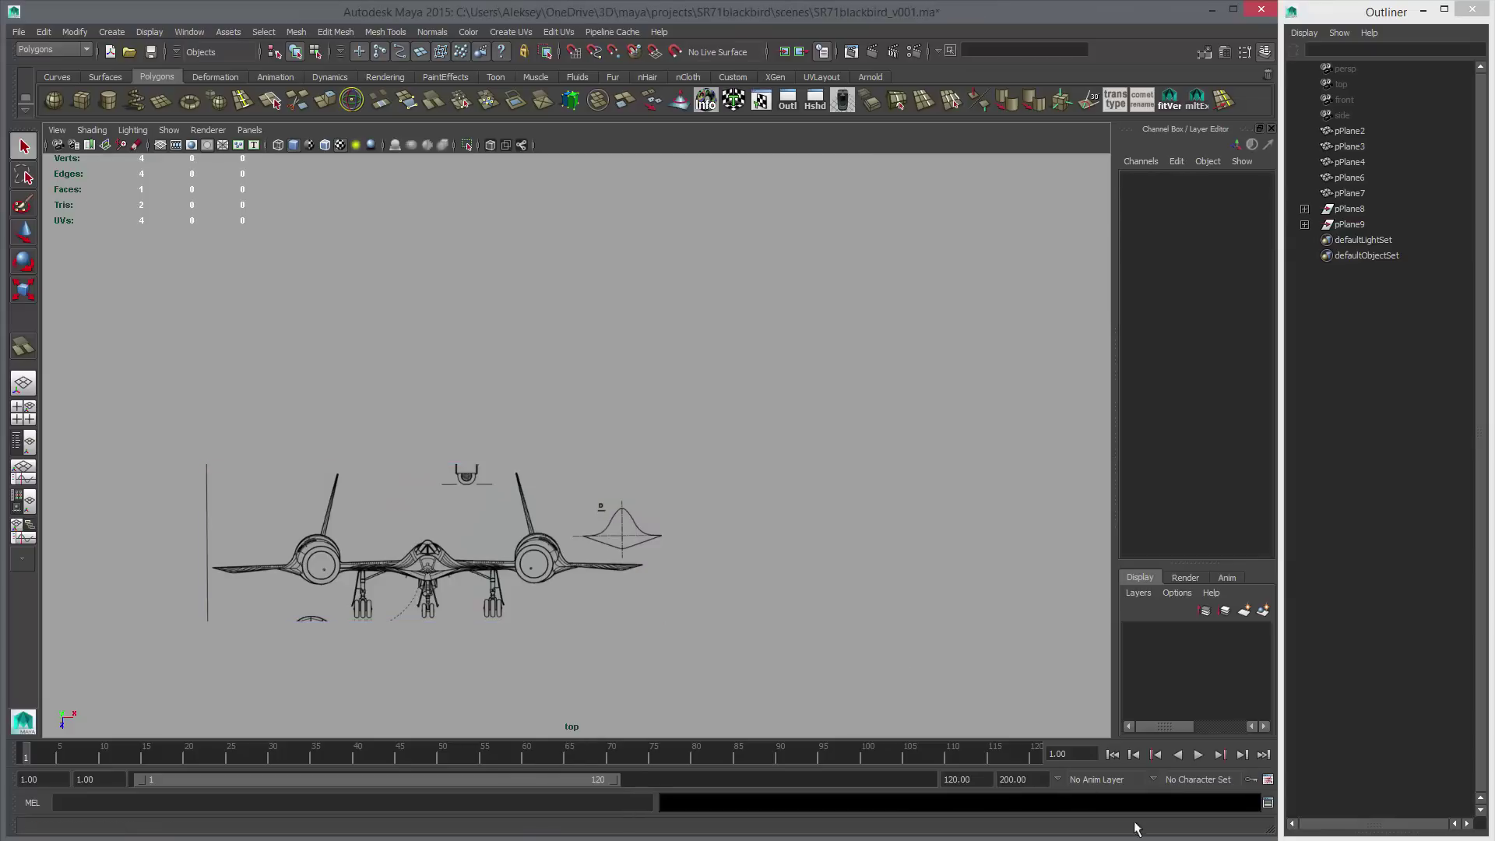
Move the full-width cross-section plane with the tail fins onto the wide section G, aligning their centre lines.
right_click_drag(782, 587, 598, 510, "alt")
left_click(596, 509)
right_click_drag(914, 549, 740, 497, "alt")
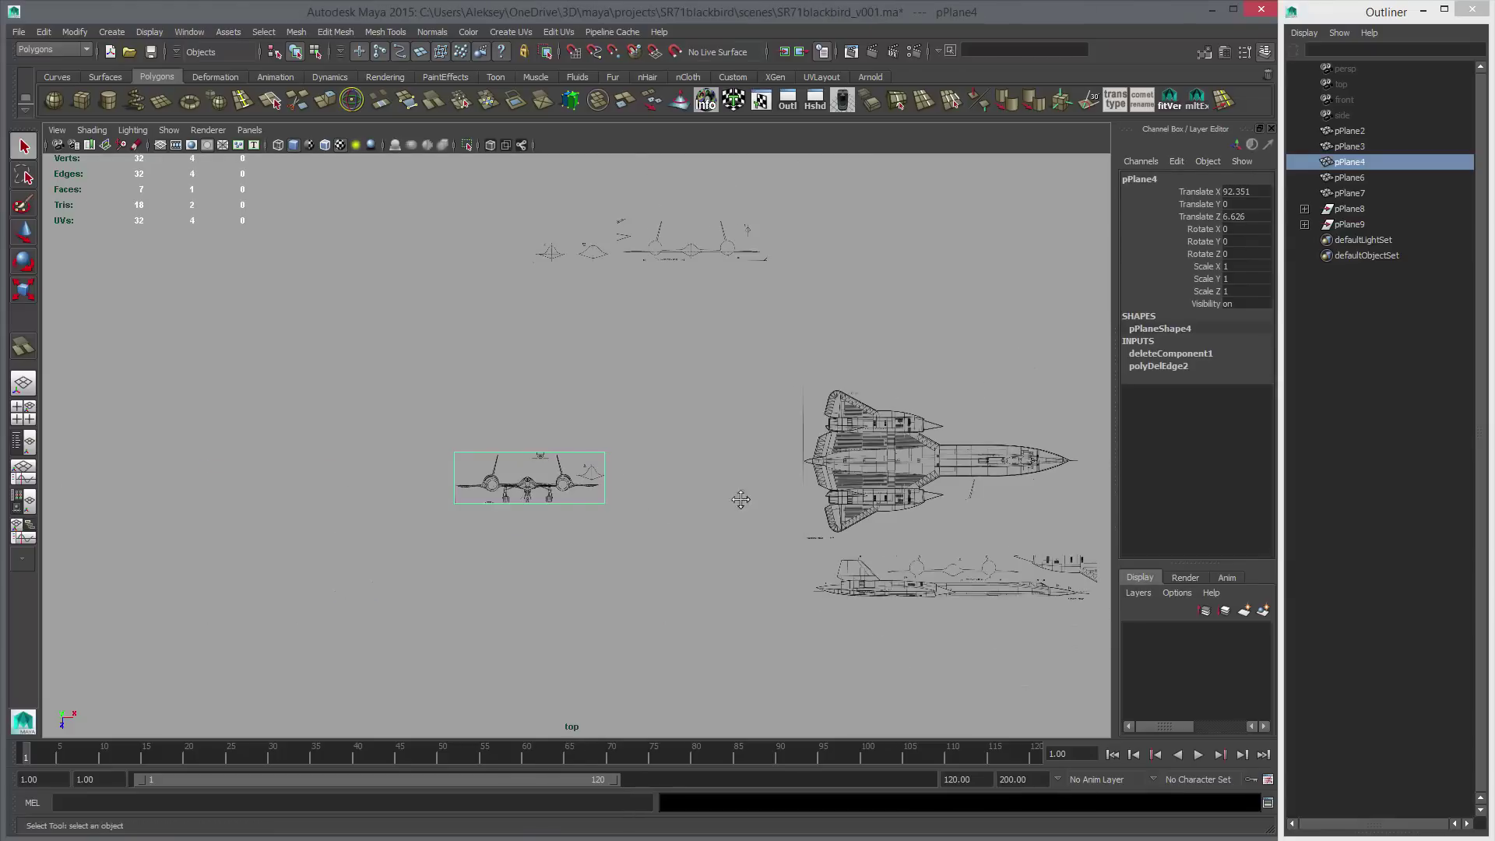
middle_click_drag(740, 497, 595, 511, "alt")
key("w")
right_click_drag(882, 538, 767, 487, "alt")
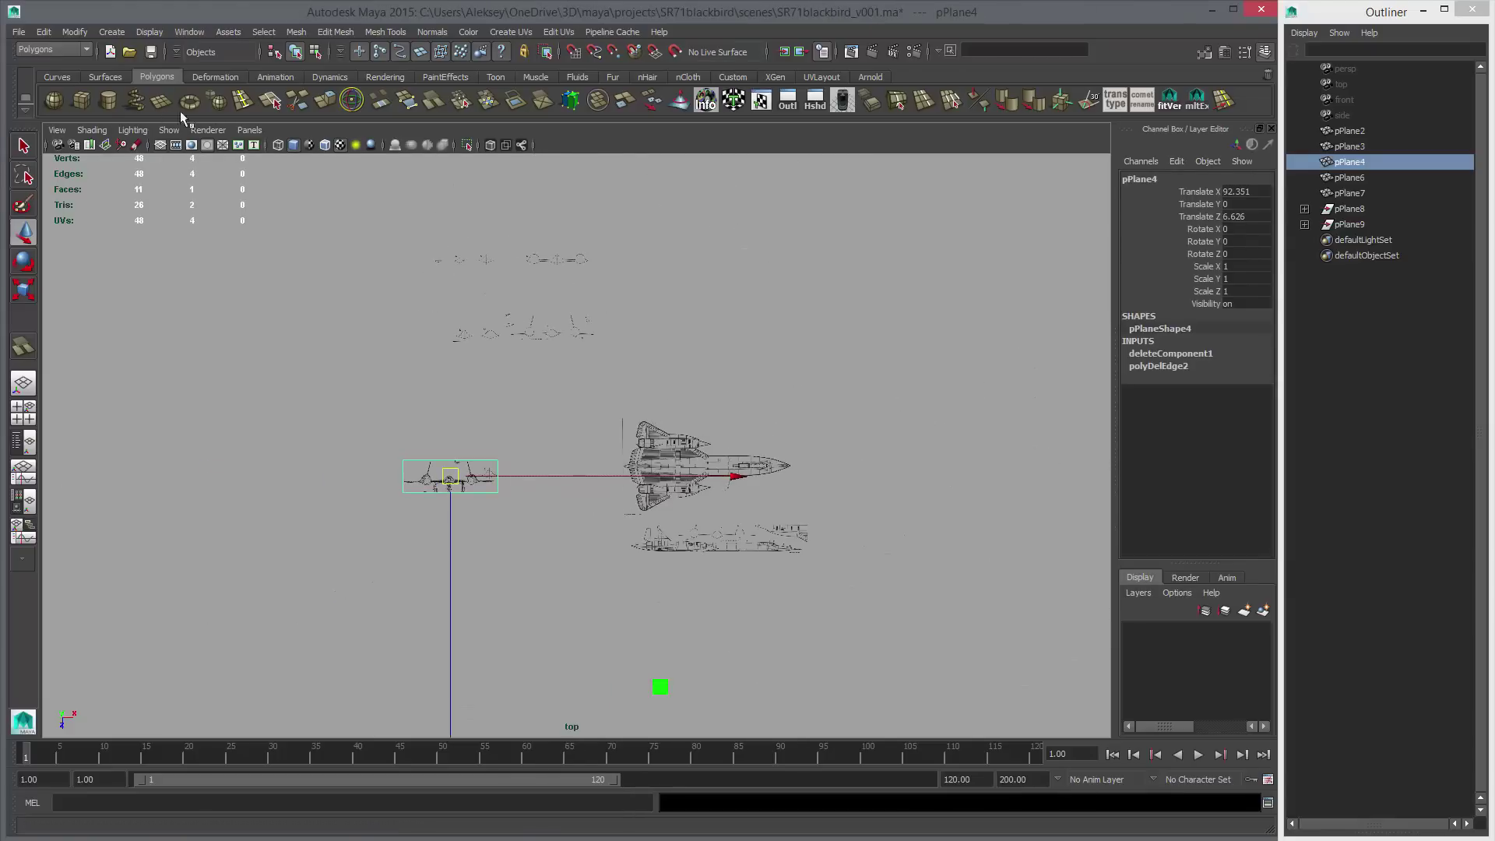
middle_click_drag(527, 400, 550, 514, "alt")
right_click_drag(551, 514, 647, 446, "alt")
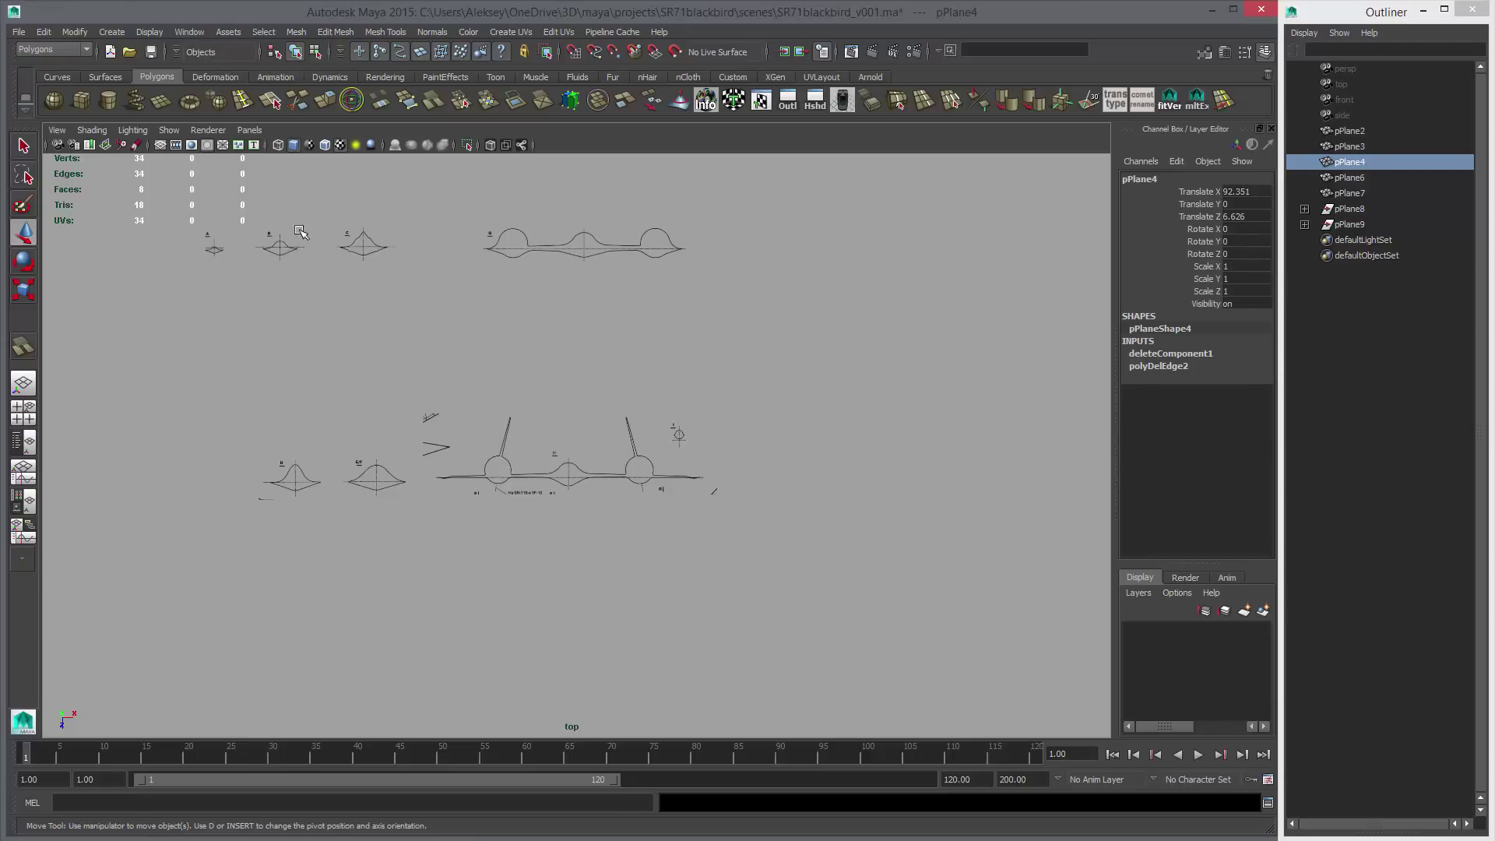
scroll(623, 401, "up", 2)
left_click(582, 555)
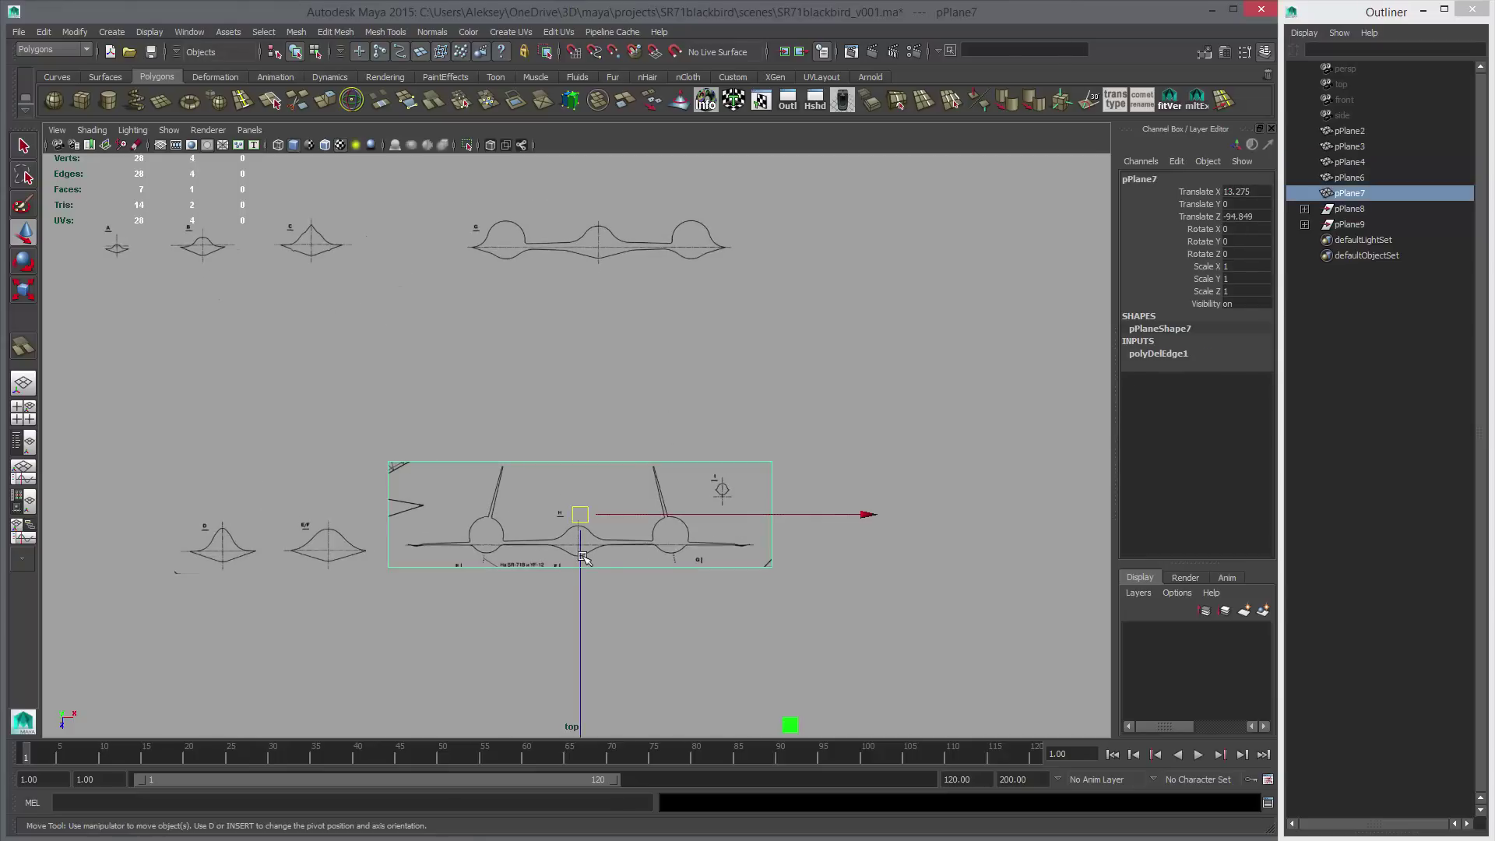
mouse_move(638, 595)
middle_mouse_down()
mouse_move(647, 371)
mouse_move(675, 350)
middle_mouse_up()
scroll(647, 371, "up", 8)
middle_click_drag(675, 350, 686, 493, "alt")
right_click_drag(686, 493, 872, 576, "alt")
mouse_move(730, 605)
middle_mouse_down()
mouse_move(722, 570)
mouse_move(677, 537)
mouse_move(653, 549)
middle_mouse_up()
Gather the small cross-section planes A, B, C, D and E/F into one stack beside the combined wide sections.
scroll(654, 550, "down", 8)
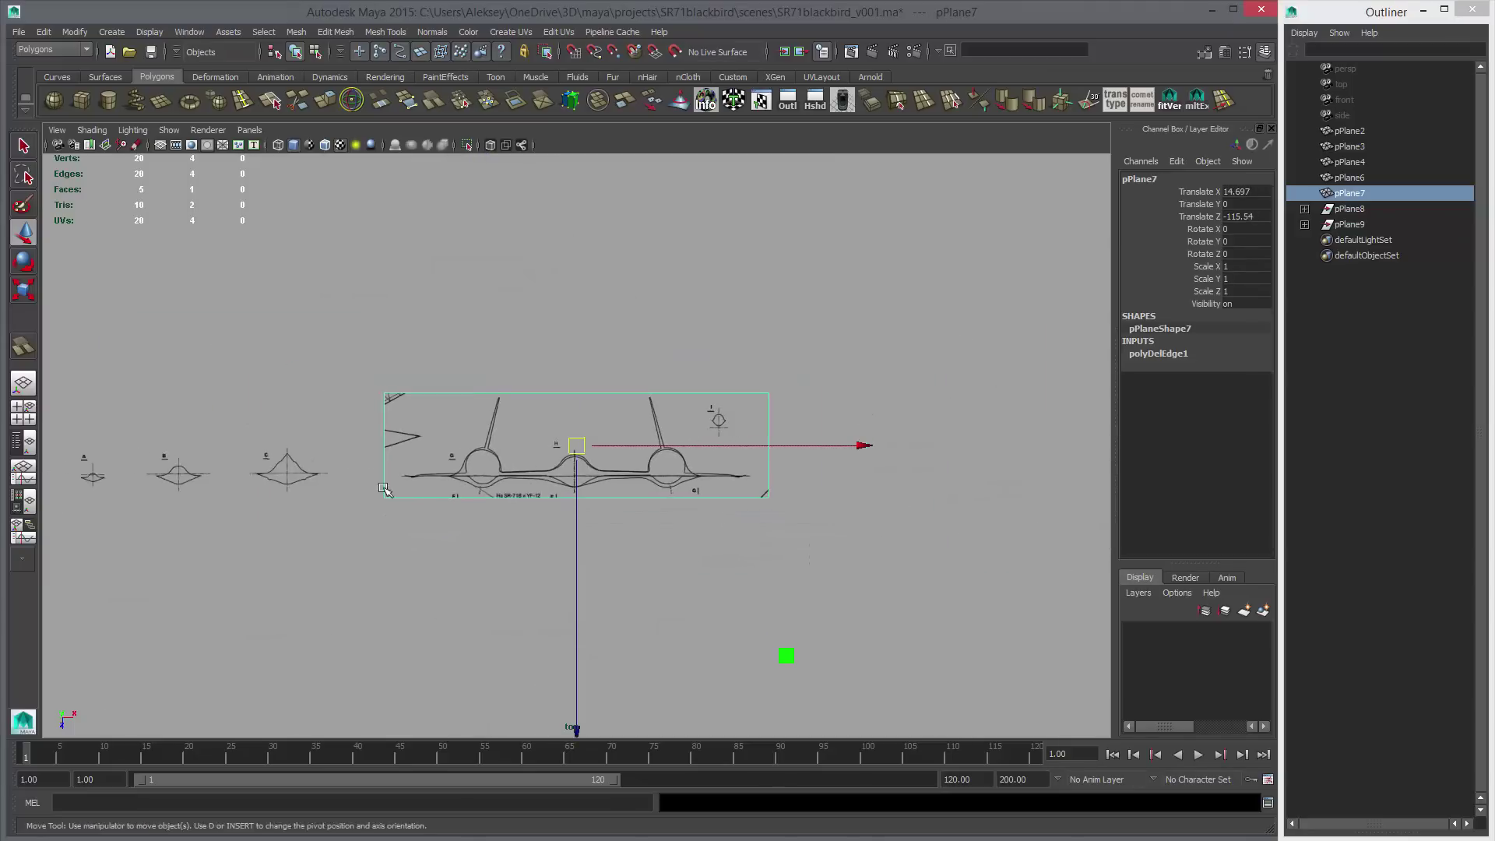
middle_click_drag(439, 526, 454, 445, "alt")
left_click(427, 637)
middle_click_drag(492, 680, 726, 497)
left_click_drag(85, 277, 443, 638)
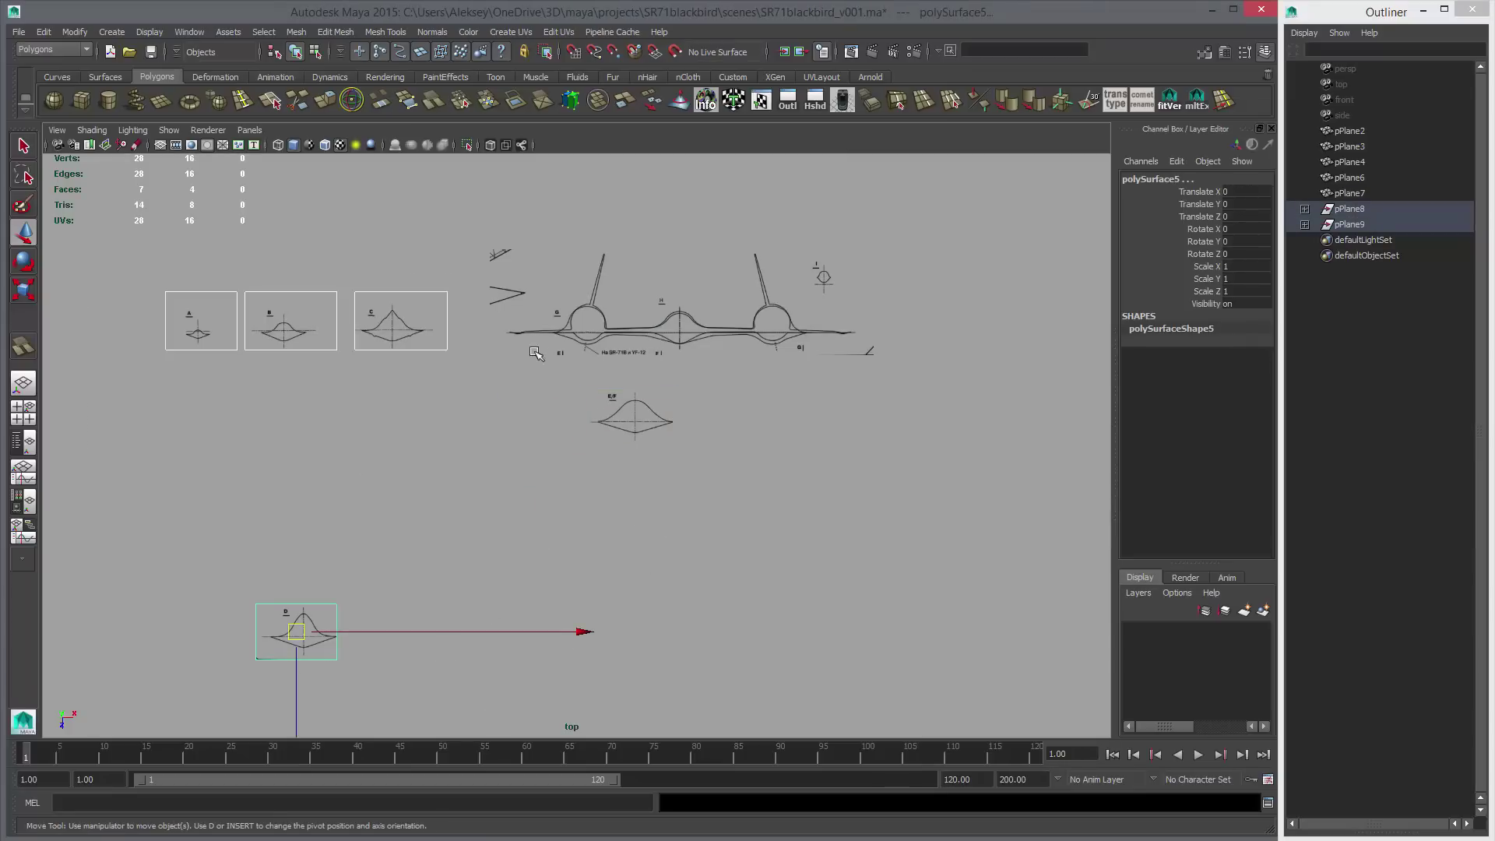
left_click_drag(563, 398, 674, 485, "shift")
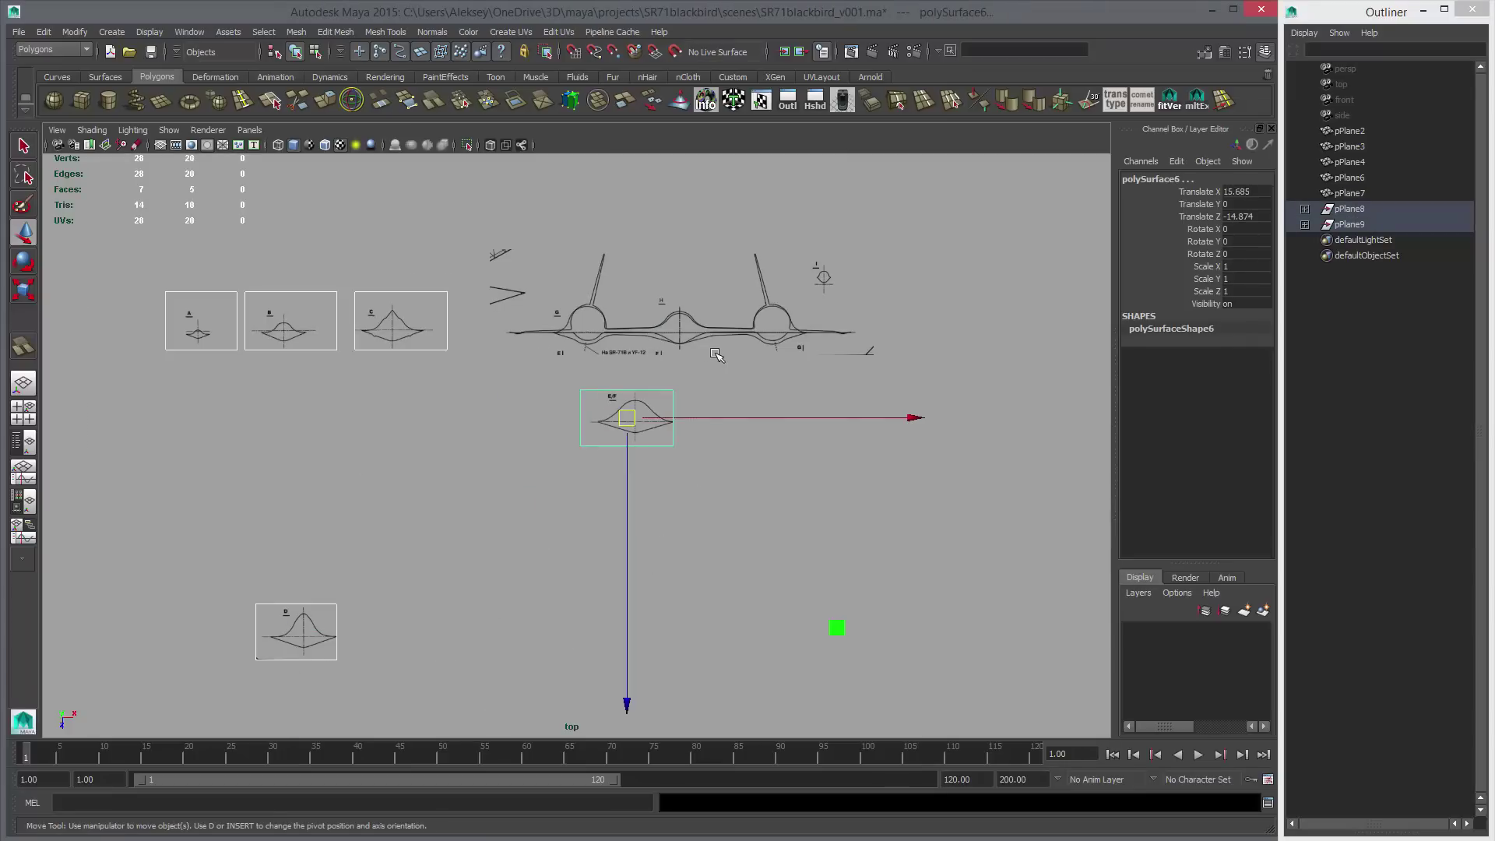
middle_click_drag(788, 358, 859, 379)
Move cross-section B from the stack onto the fuselage of the wide section and align their centre lines.
right_click_drag(494, 570, 941, 440, "alt")
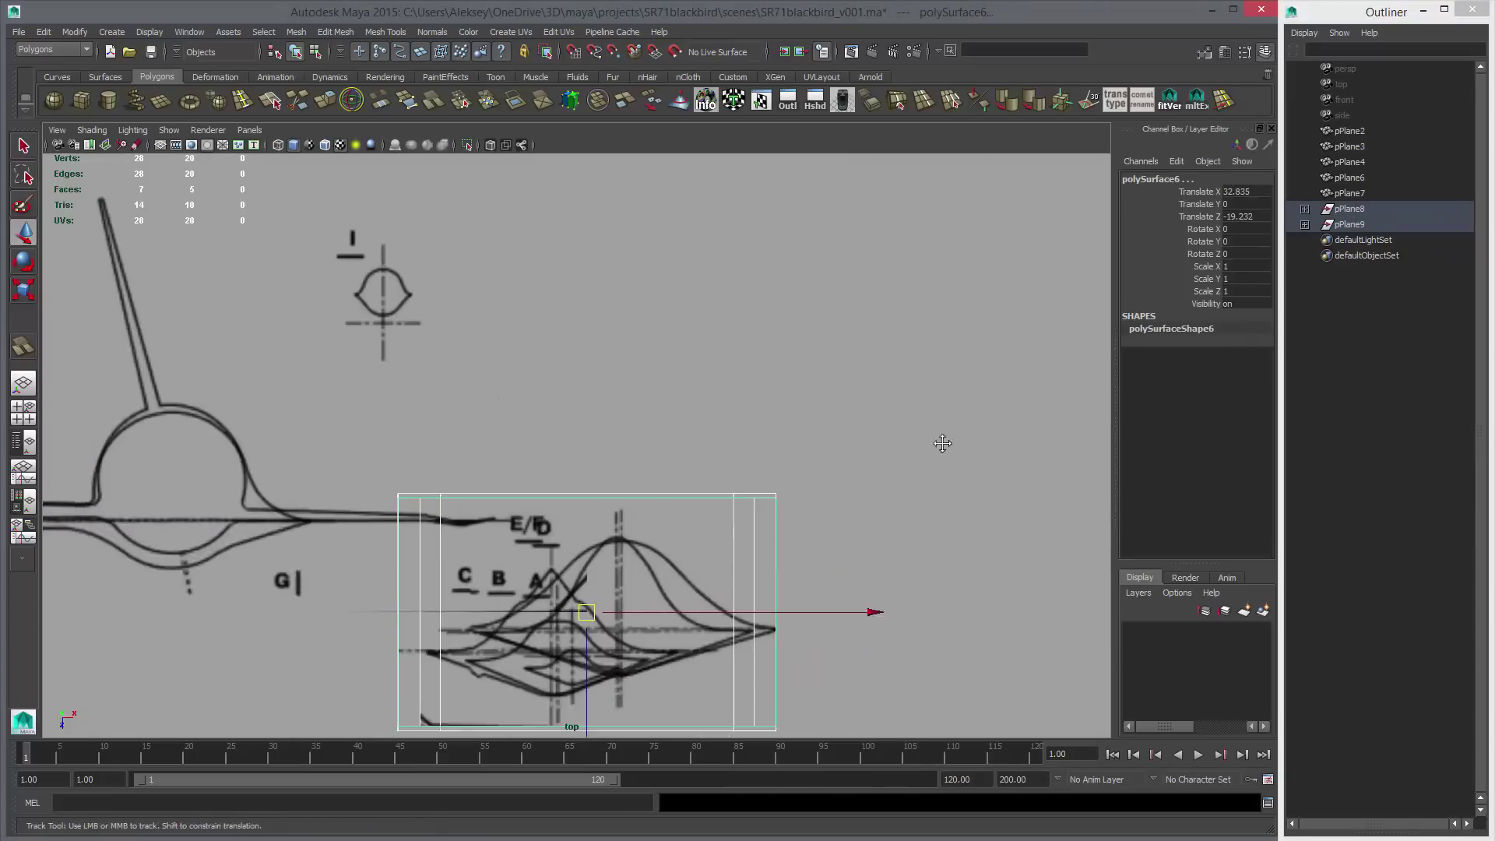
middle_click_drag(941, 441, 1277, 323, "alt")
left_click(1003, 471)
middle_click_drag(982, 597, 334, 505)
right_click_drag(335, 504, 386, 634, "alt")
middle_click_drag(386, 634, 1056, 643, "alt")
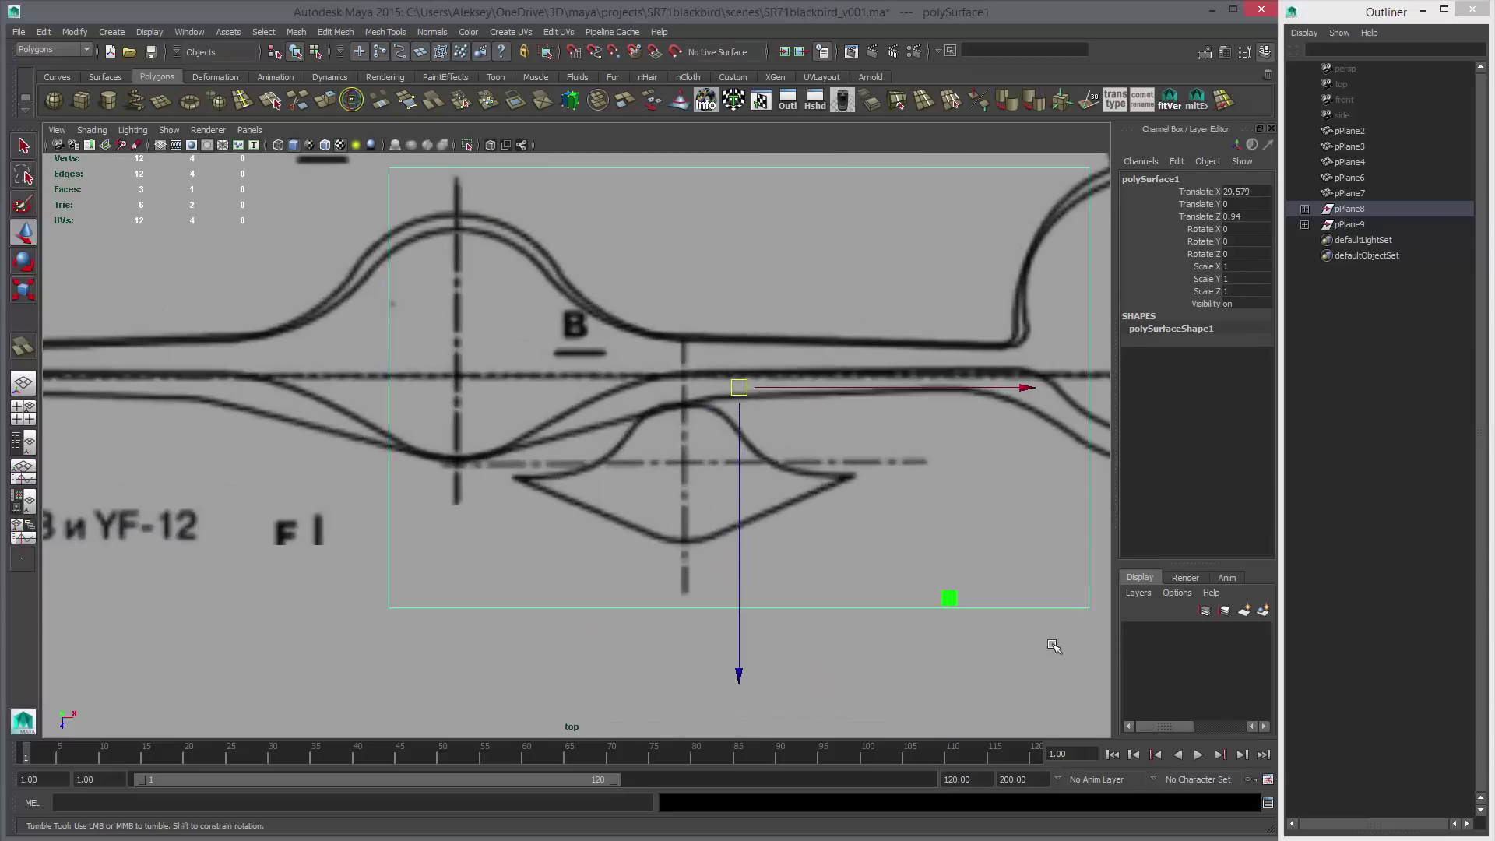
mouse_move(866, 629)
middle_mouse_down()
mouse_move(712, 537)
mouse_move(645, 539)
middle_mouse_up()
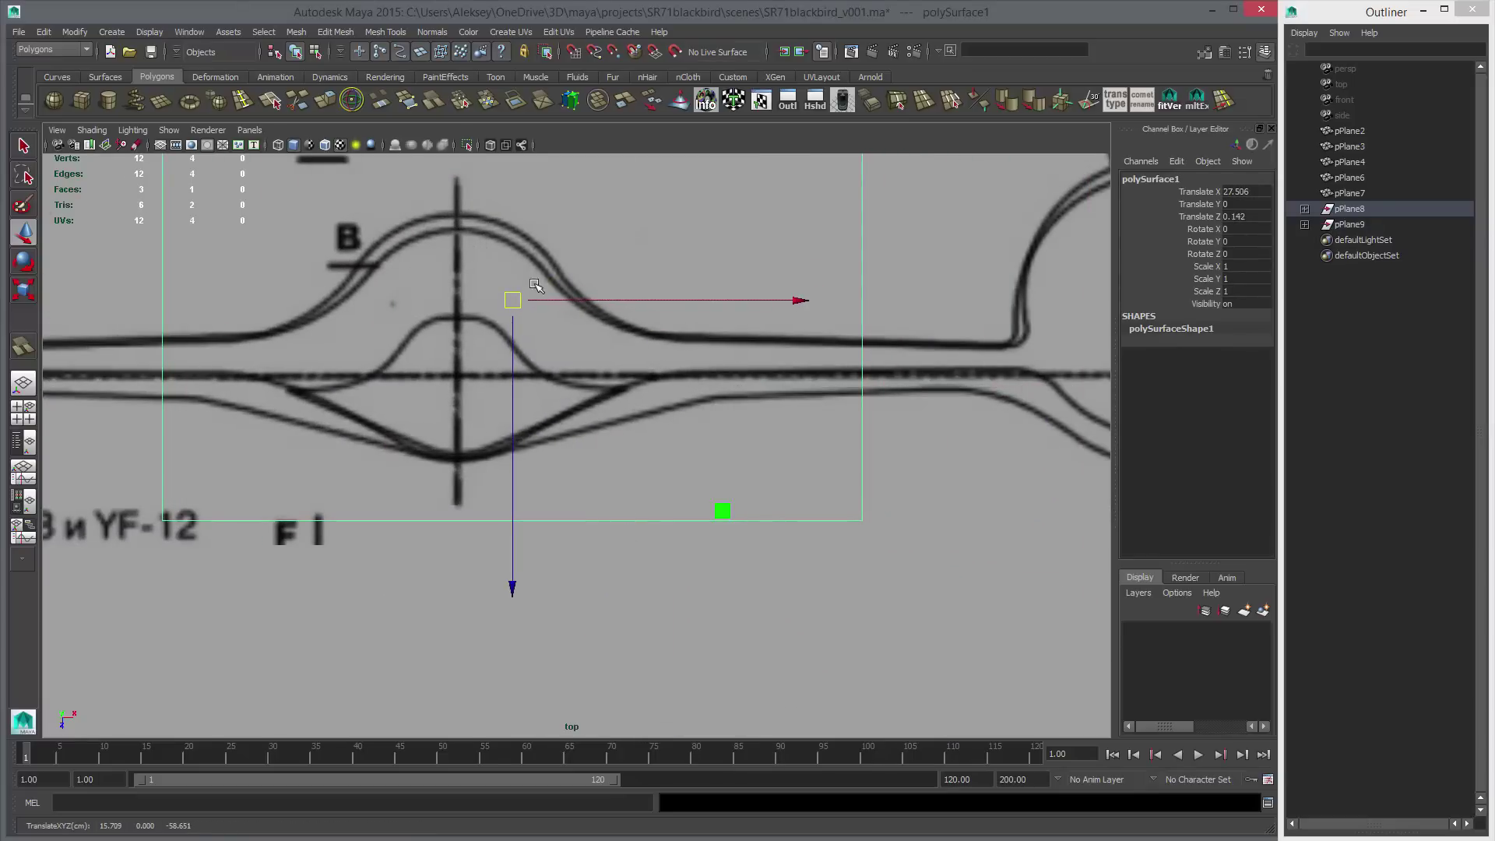
left_click_drag(538, 301, 513, 332)
Move cross-section A onto the fuselage of the wide section and match its centre lines to section B.
middle_click_drag(1026, 545, 585, 496, "alt")
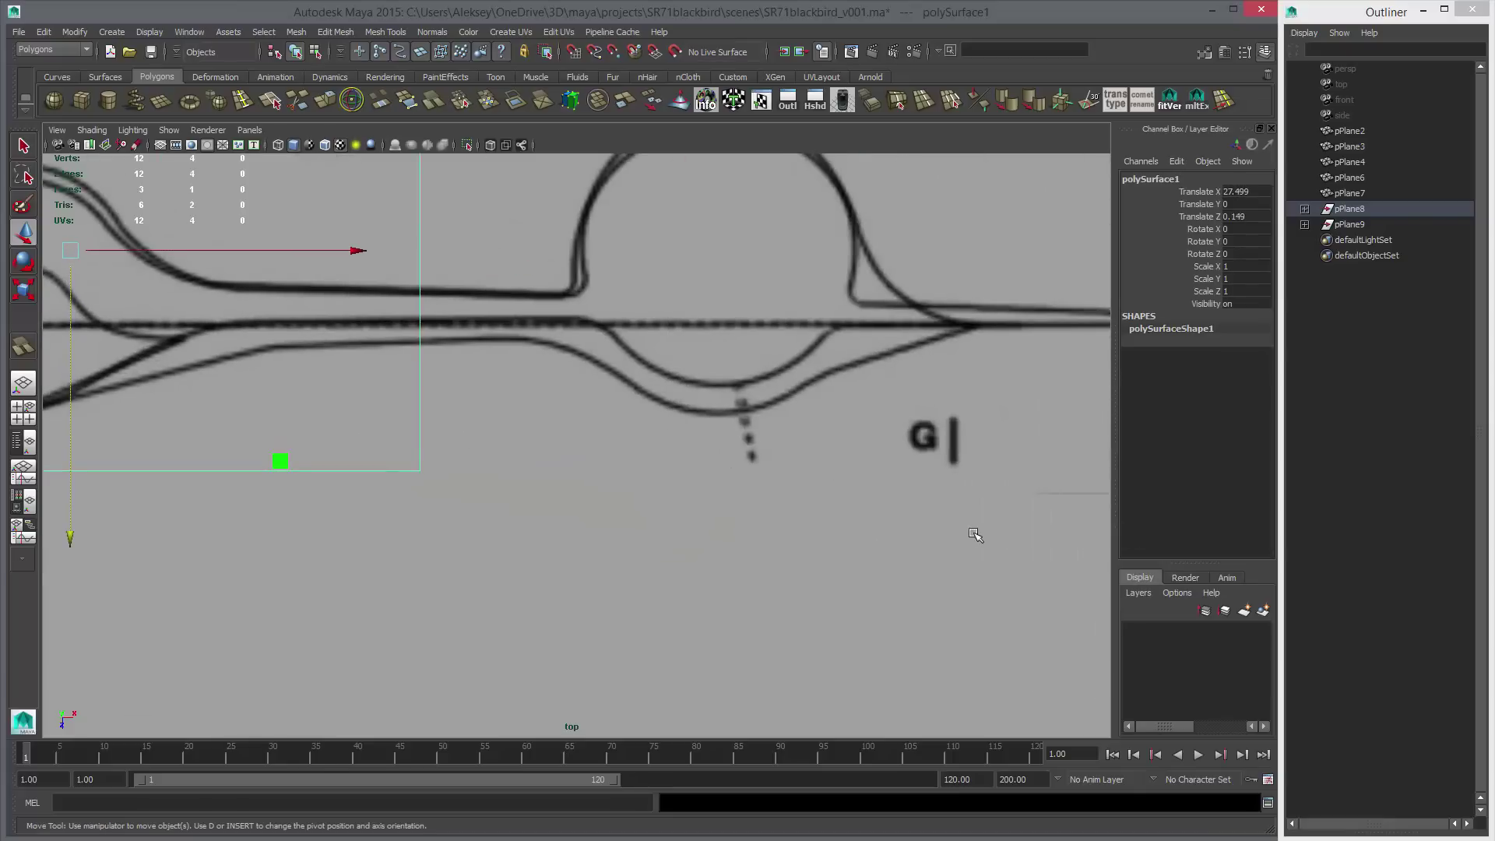
right_click_drag(974, 534, 788, 496, "alt")
middle_click_drag(643, 505, 739, 544, "alt")
right_click_drag(739, 543, 826, 554, "alt")
left_click_drag(1061, 611, 1061, 582)
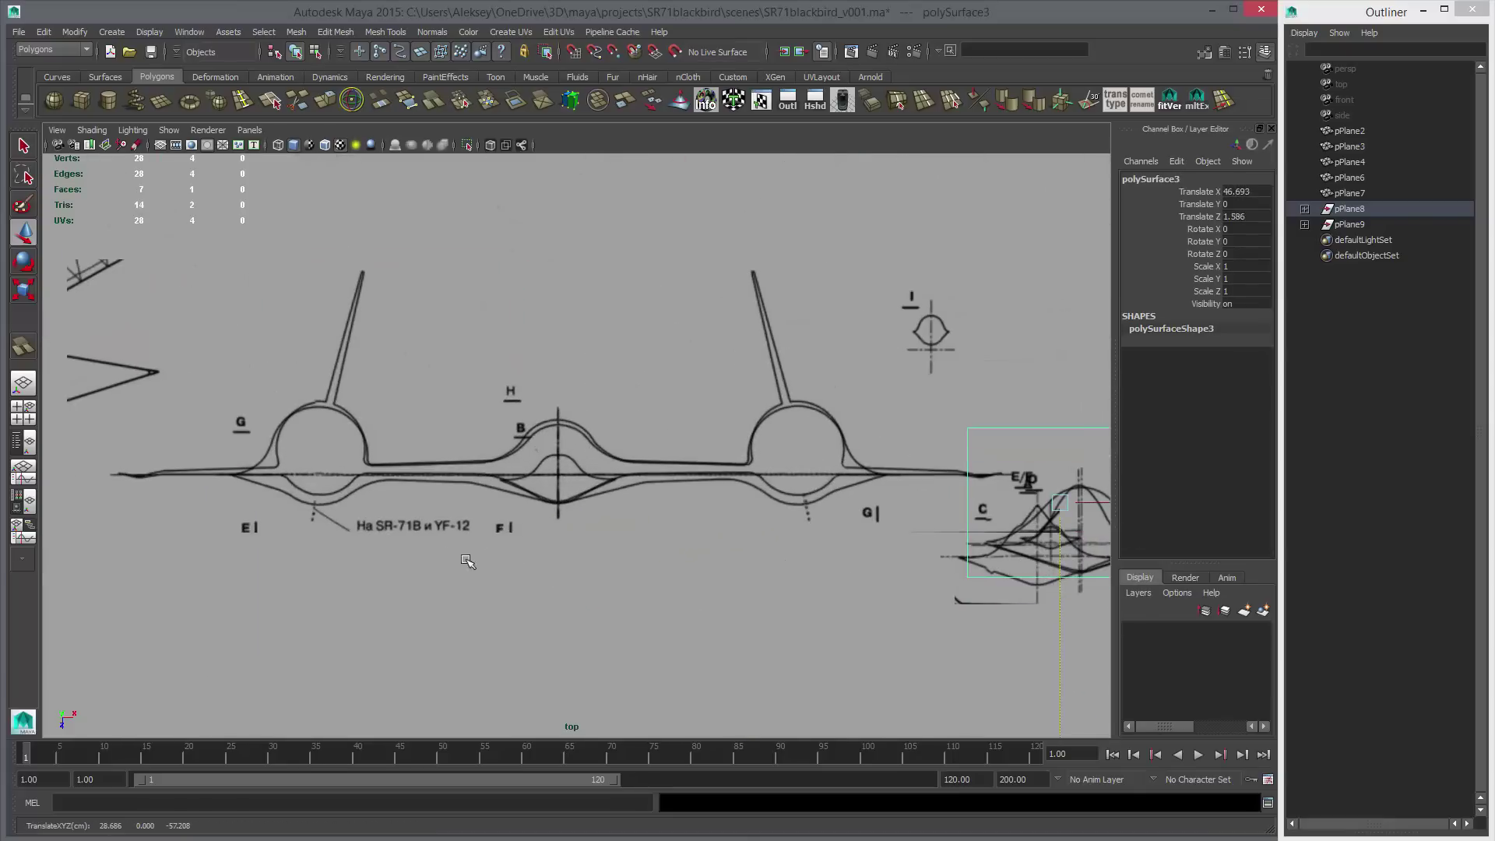
middle_click_drag(1016, 563, 517, 554)
scroll(597, 528, "up", 6)
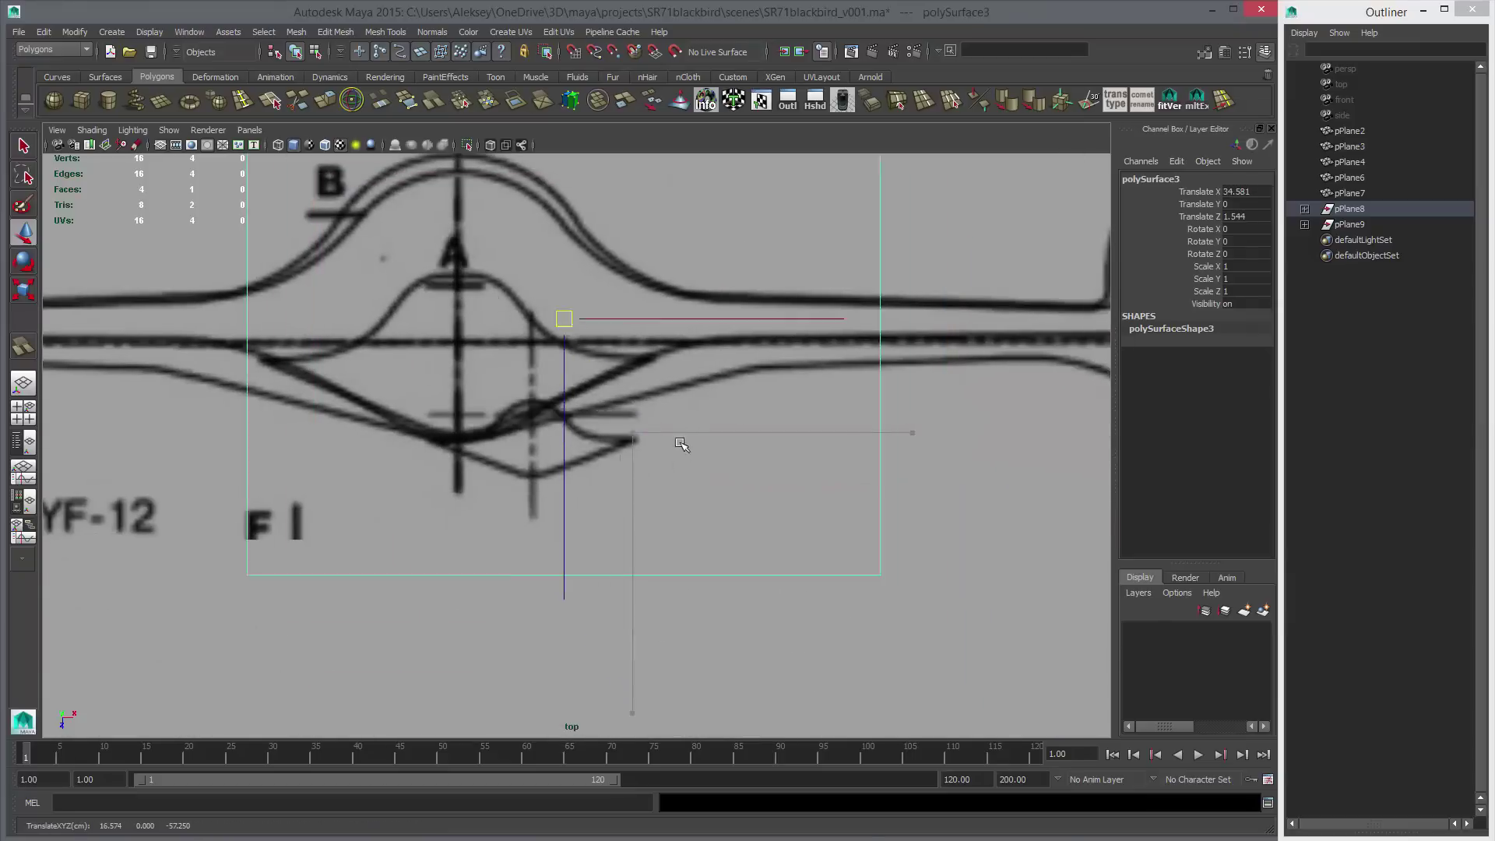
middle_click_drag(629, 413, 631, 427)
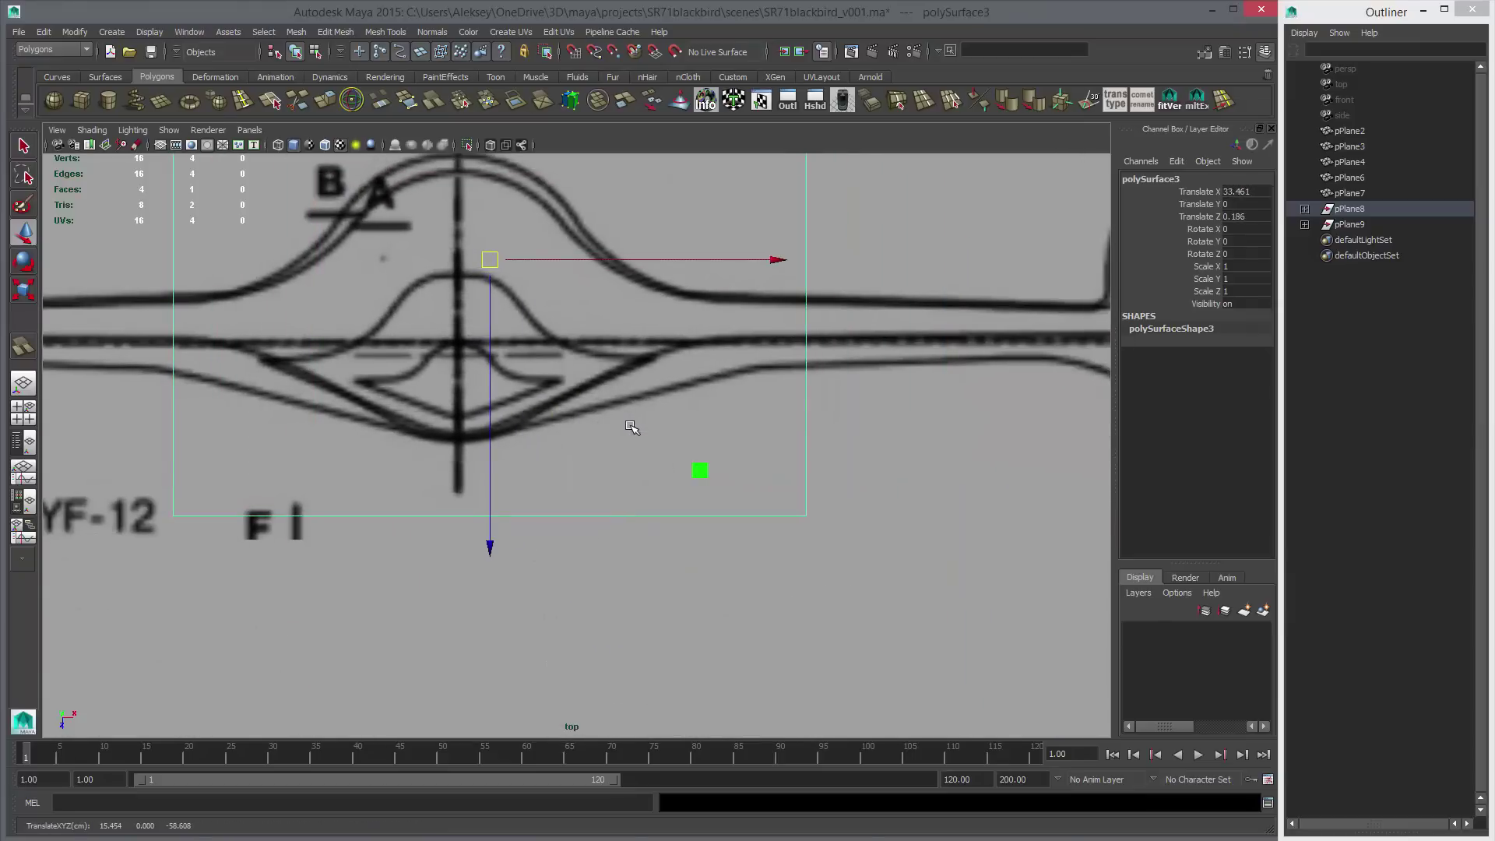
middle_click_drag(492, 315, 493, 303)
Move cross-section C onto the fuselage centre of the wide section and align it with sections A and B.
scroll(845, 457, "down", 6)
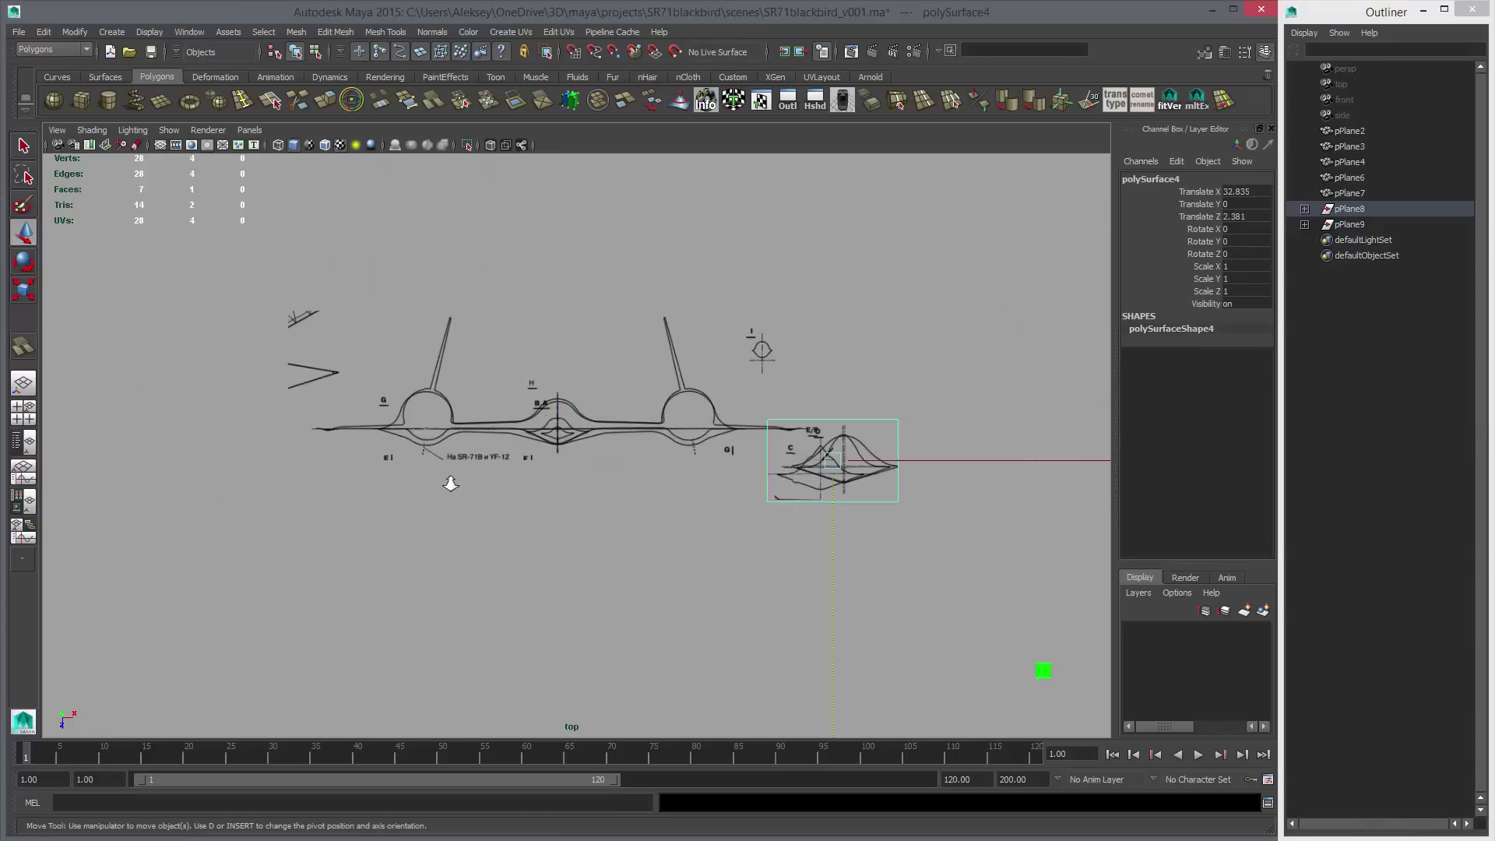
right_click_drag(451, 483, 510, 510, "alt")
middle_click_drag(506, 515, 498, 467)
middle_click_drag(842, 491, 382, 506)
right_click_drag(361, 511, 685, 545, "alt")
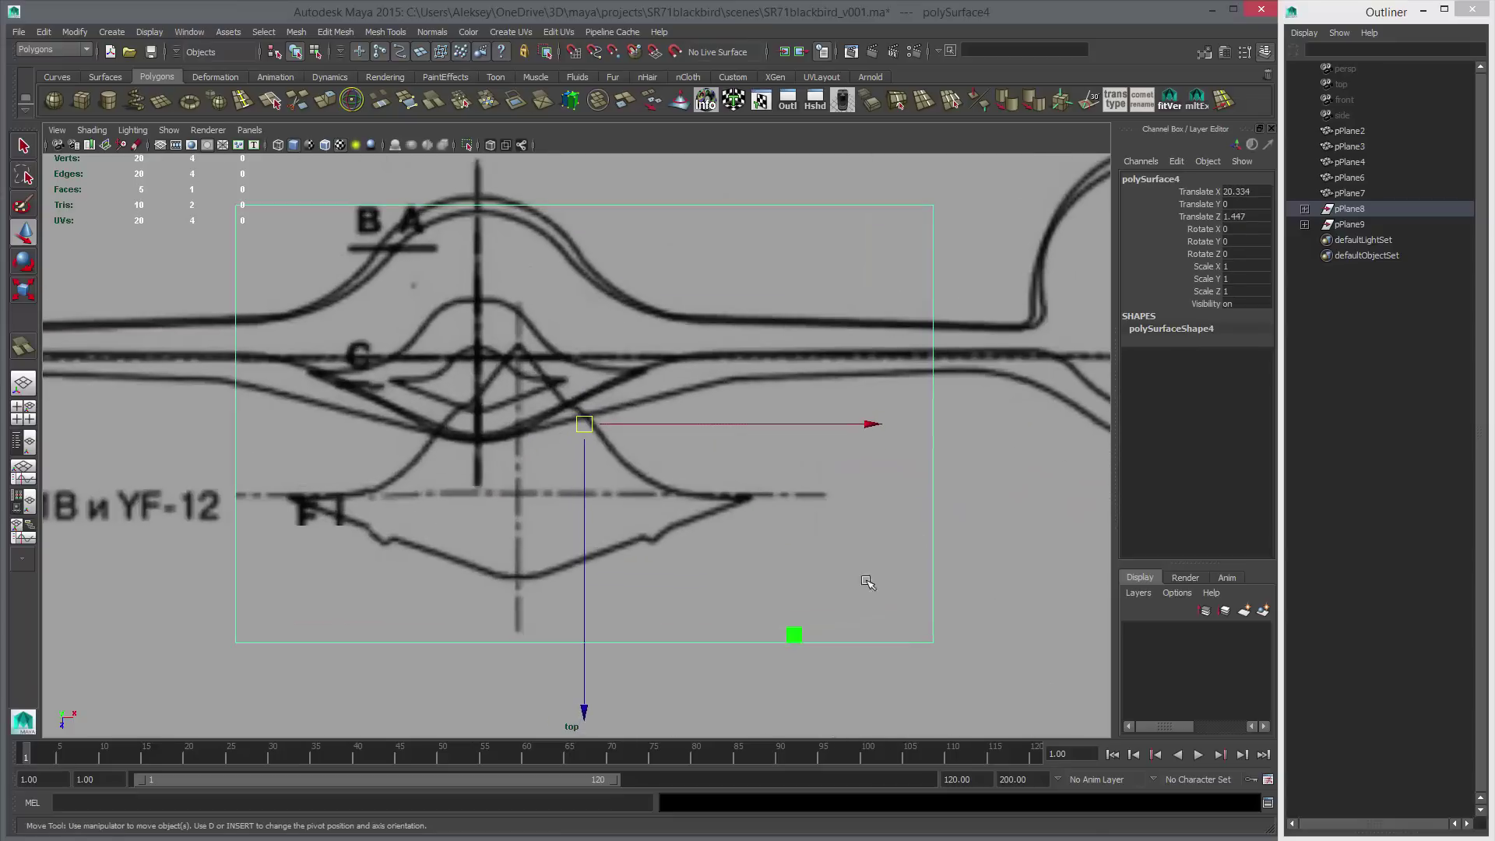
middle_click_drag(866, 582, 678, 441)
left_click_drag(575, 289, 575, 289)
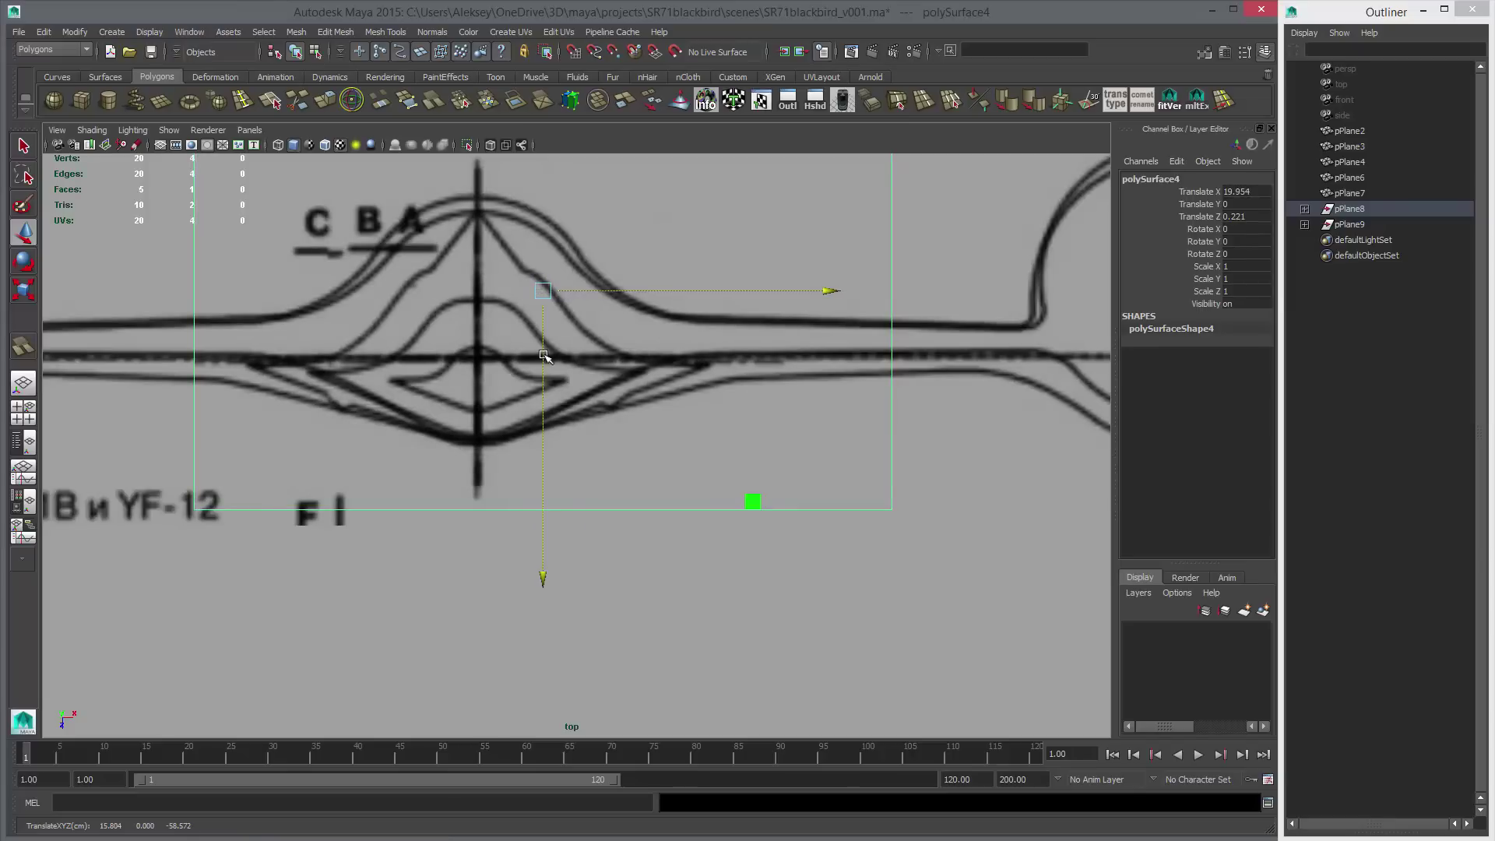
left_click_drag(543, 356, 544, 347)
Move cross-section D onto the fuselage centre and fine-tune its position along both centre lines.
scroll(544, 347, "down", 6)
left_click(956, 516)
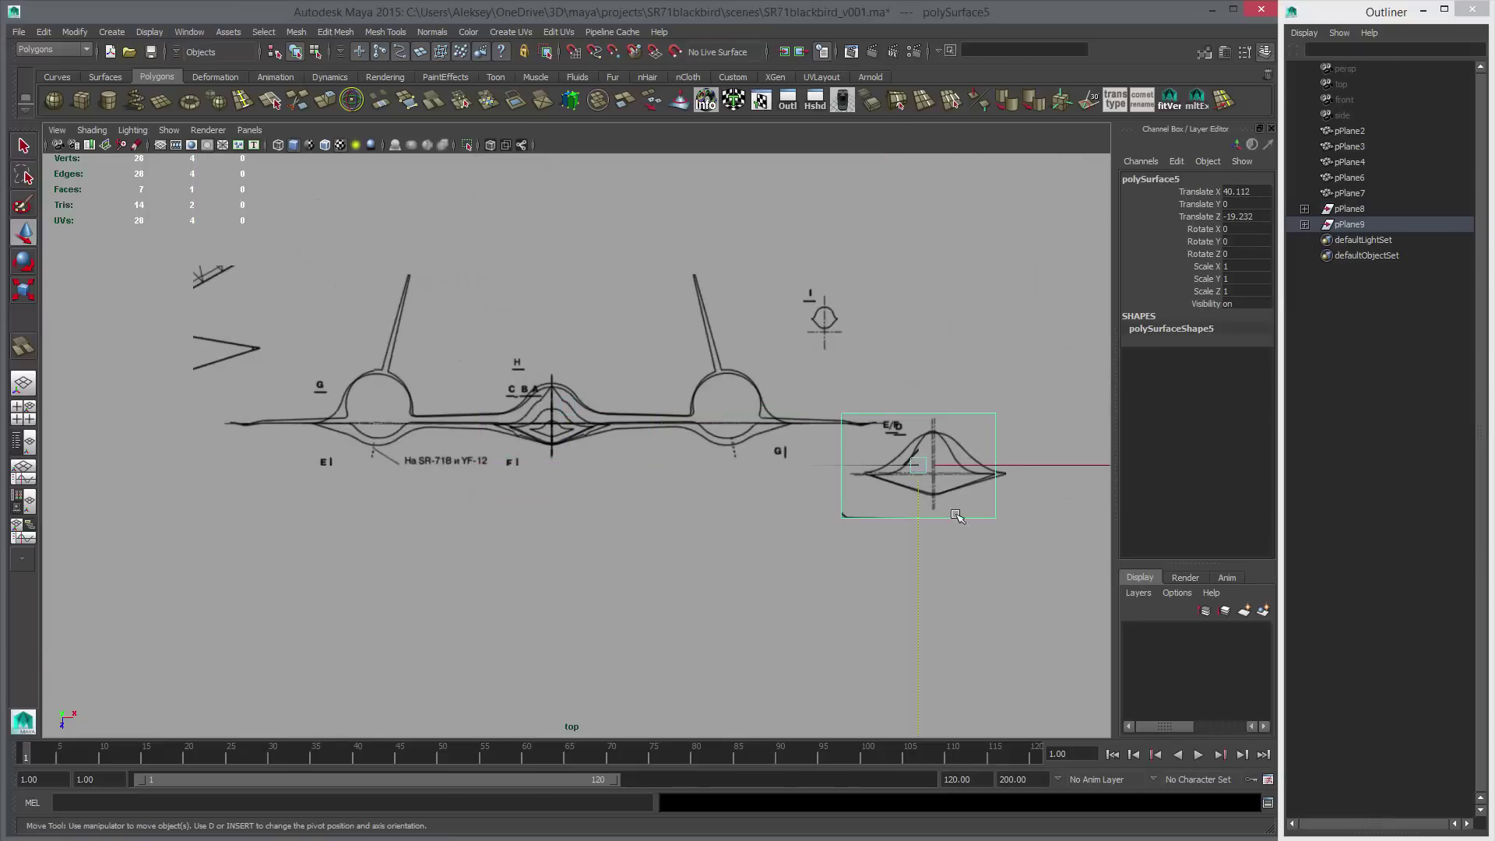
middle_click_drag(988, 526, 668, 489)
right_click_drag(512, 524, 859, 557, "alt")
middle_click_drag(859, 557, 678, 512)
middle_click_drag(679, 512, 697, 548, "alt")
right_click_drag(697, 548, 934, 646, "alt")
left_click_drag(534, 347, 527, 348)
left_click_drag(392, 388, 392, 380)
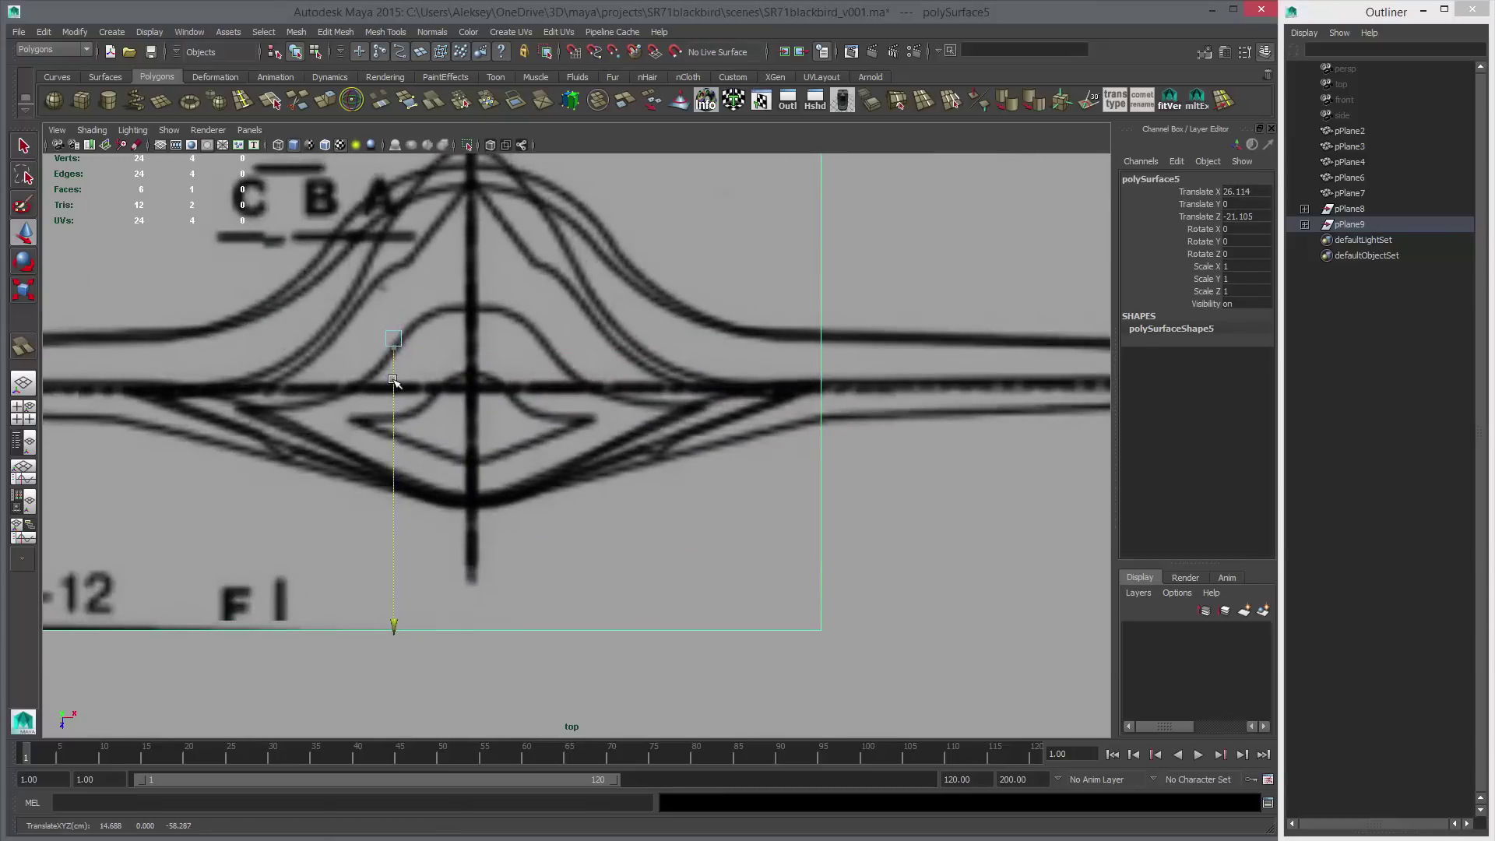
Move cross-section E/F onto the fuselage centre of the stack and align it with both centre lines.
scroll(393, 381, "down", 10)
mouse_move(1075, 565)
middle_mouse_down()
mouse_move(614, 521)
mouse_move(633, 535)
middle_mouse_up()
right_click_drag(633, 541, 1106, 635, "alt")
middle_click_drag(826, 630, 551, 549)
right_click_drag(551, 549, 710, 568, "alt")
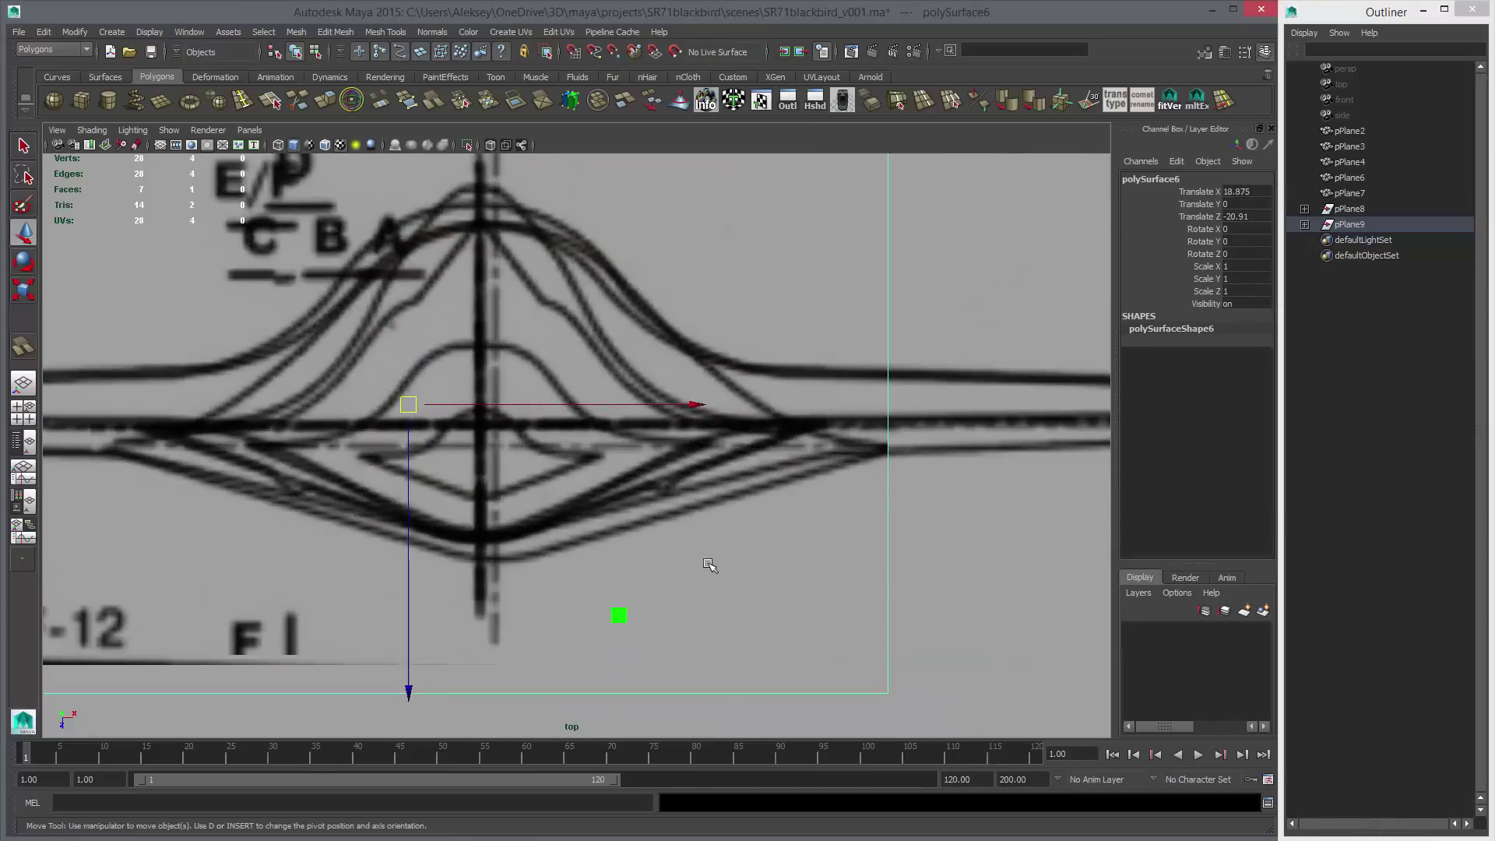
middle_click_drag(711, 568, 695, 576)
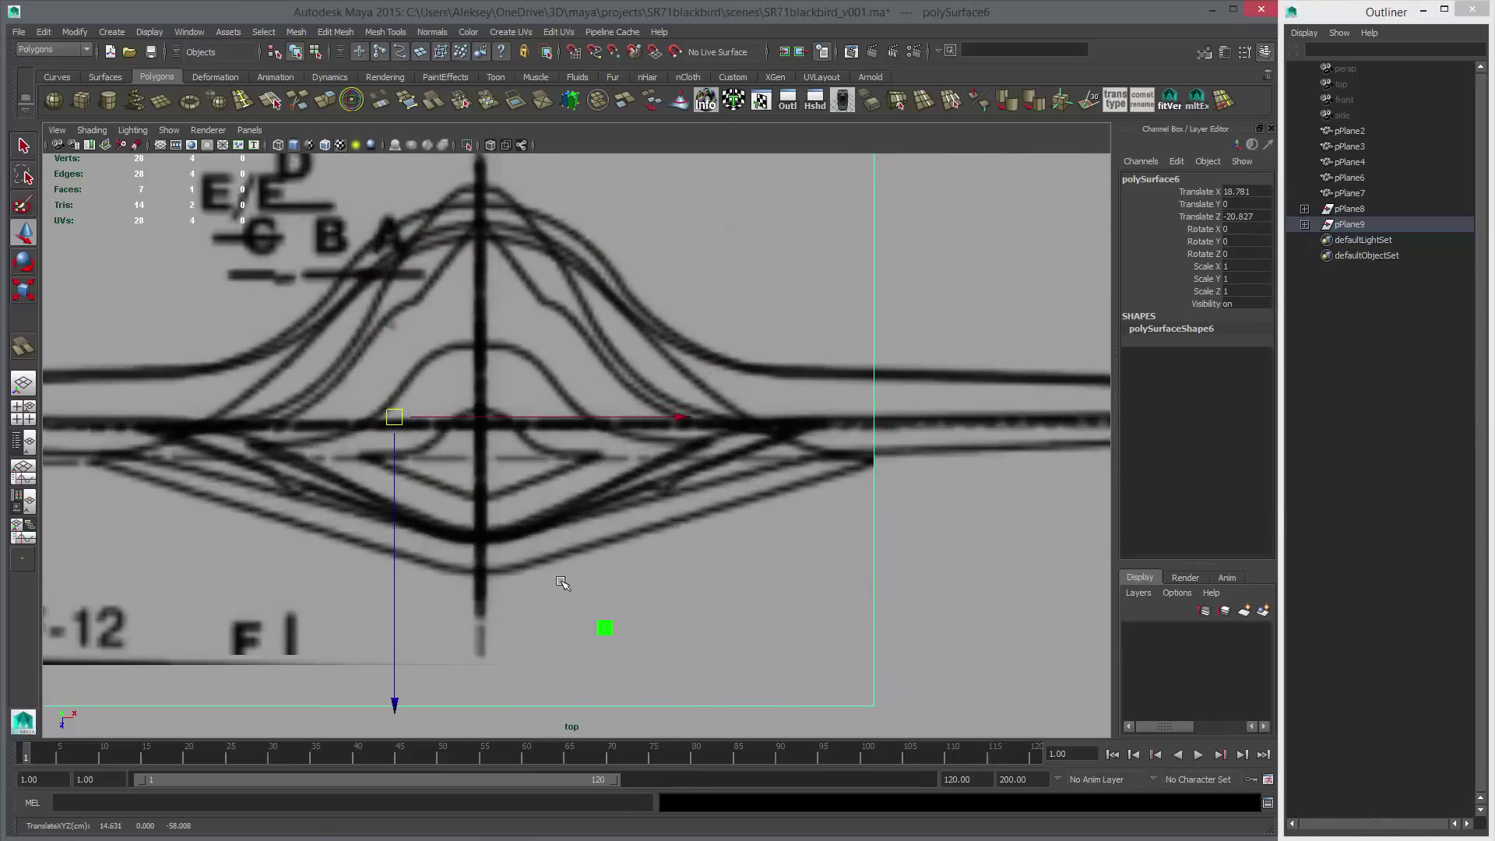
middle_click_drag(562, 583, 550, 552)
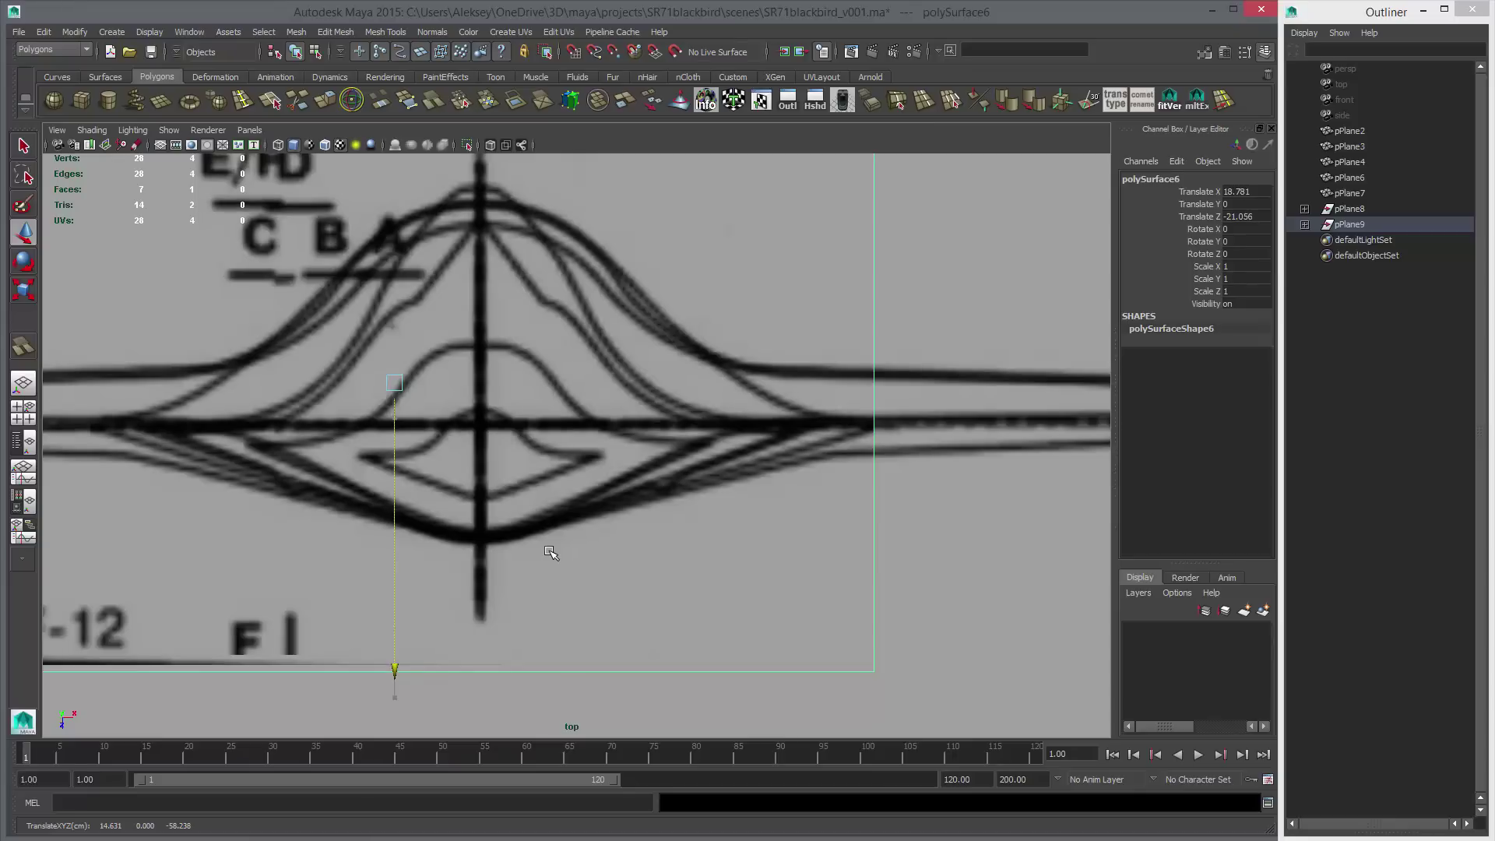
right_click_drag(779, 574, 674, 500, "alt")
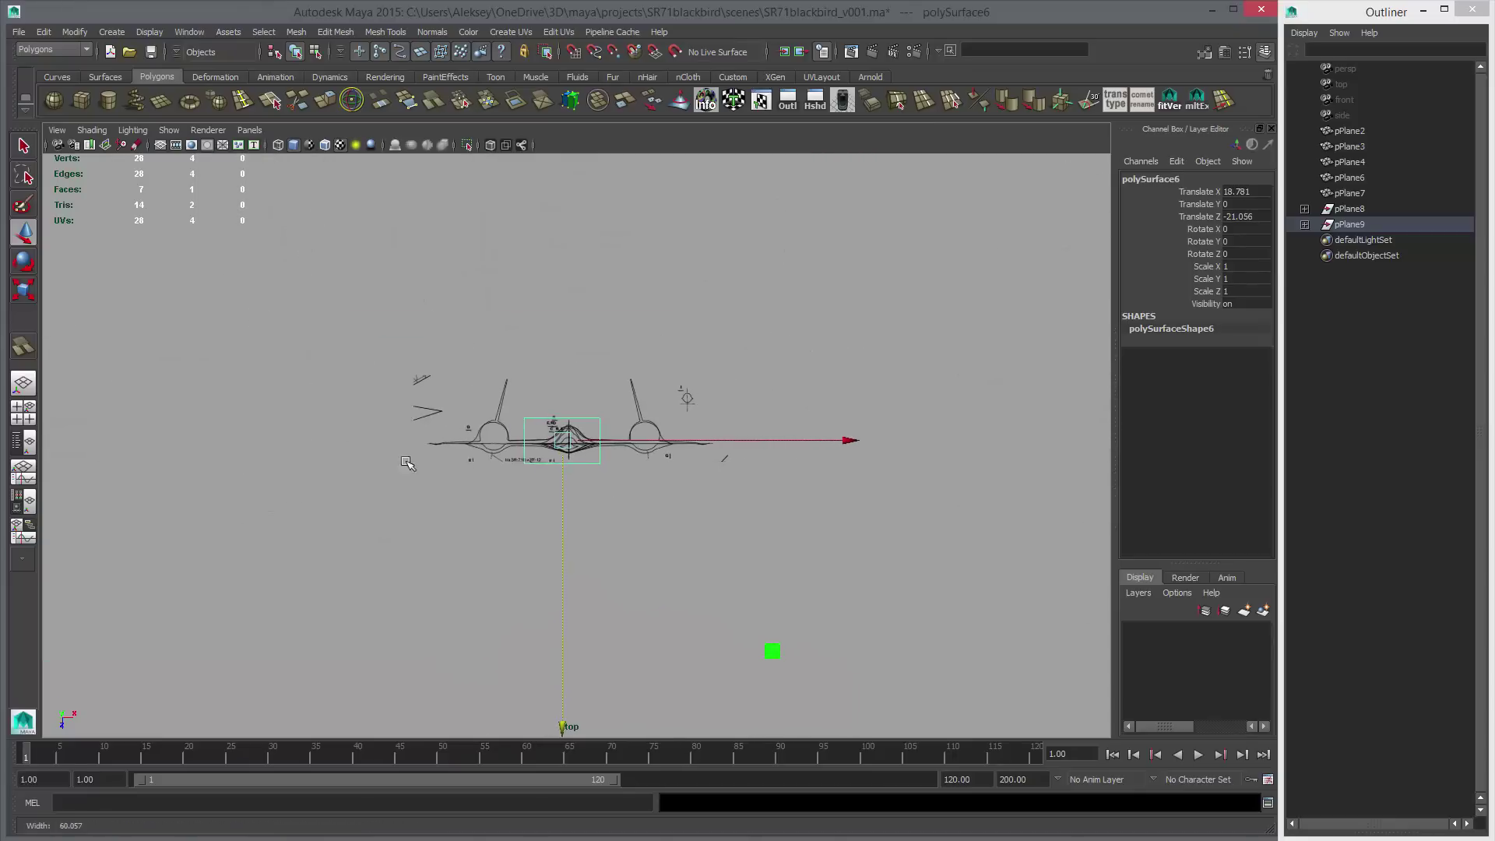
Move the front view plane with the landing gear over to the stacked cross-sections.
left_click(672, 445)
left_click_drag(756, 506, 763, 509)
right_click_drag(175, 456, 78, 433, "alt")
middle_click_drag(808, 548, 808, 442, "alt")
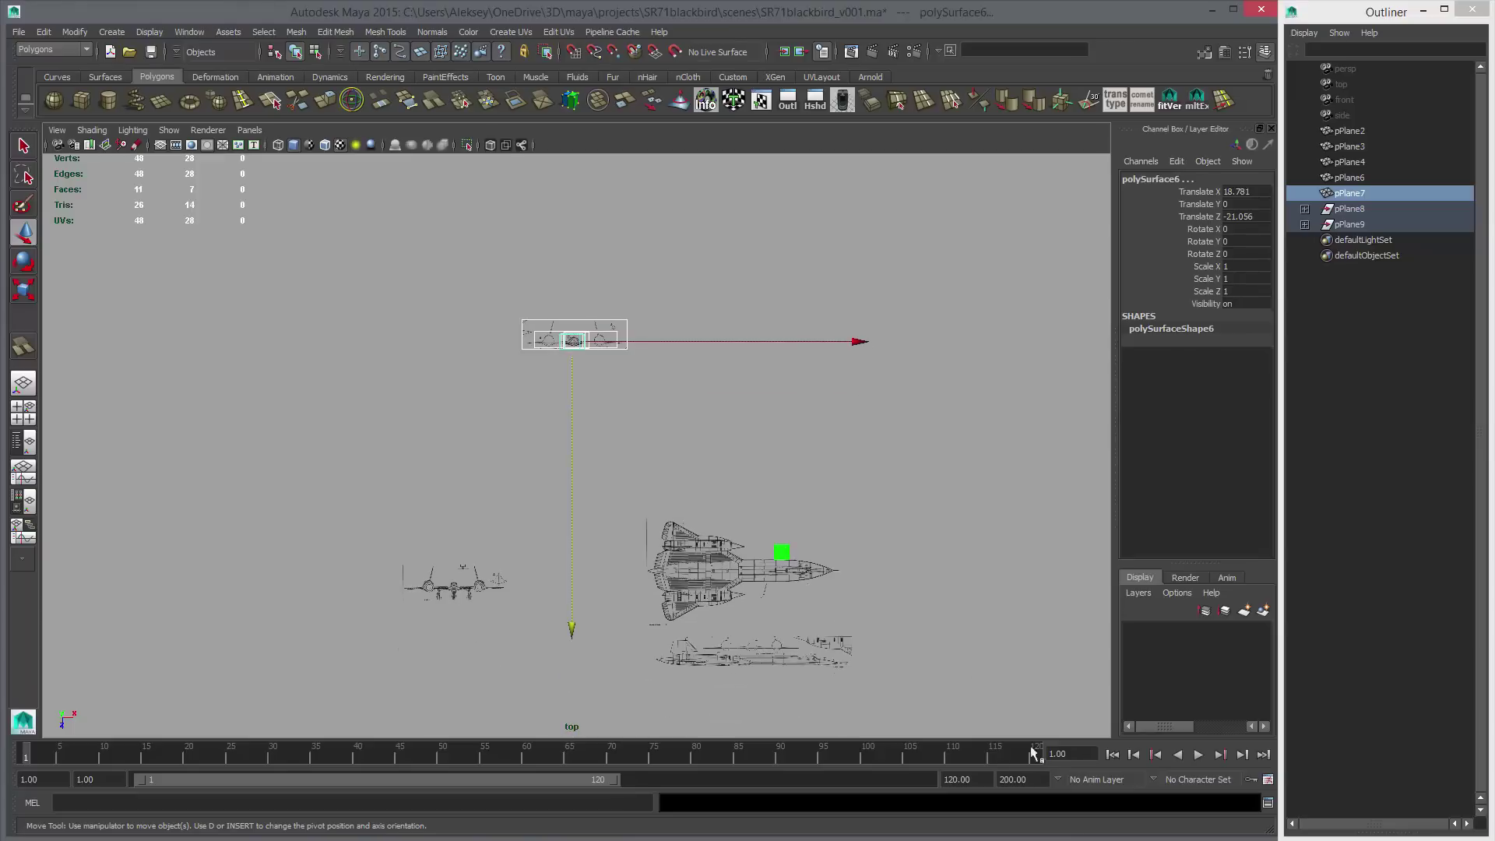
left_click(462, 573)
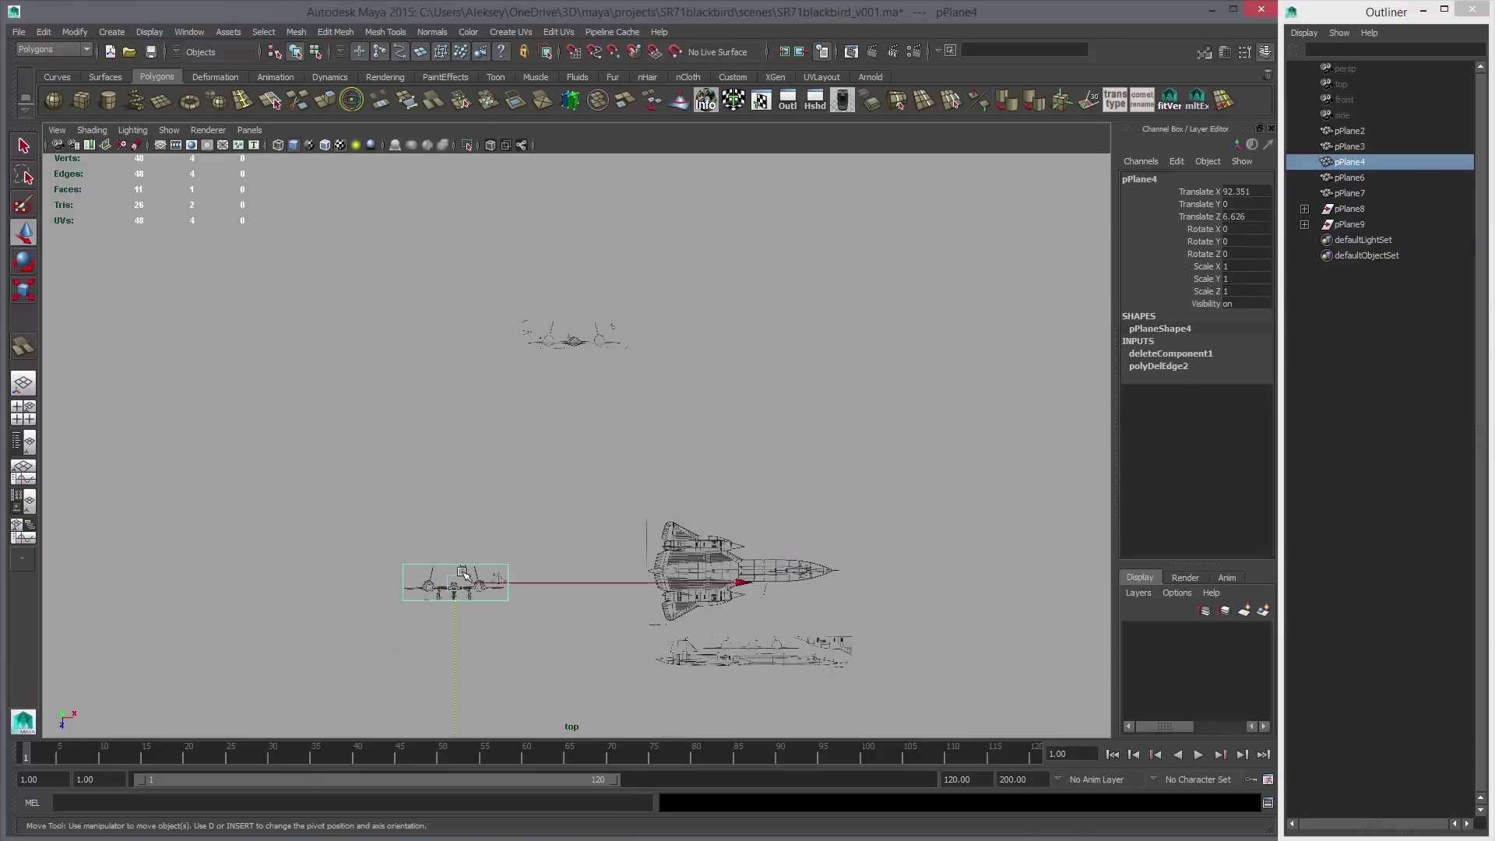
middle_click_drag(505, 640, 607, 468)
middle_click_drag(693, 578, 651, 640, "alt")
right_click_drag(651, 641, 711, 570, "alt")
middle_click_drag(784, 560, 970, 561, "alt")
middle_click_drag(971, 560, 1076, 333)
Overlay the front view on the stacked cross-sections so the fuselages and engine nacelles roughly coincide.
right_click_drag(1059, 436, 1085, 444, "alt")
middle_click_drag(1086, 444, 1010, 706, "alt")
right_click_drag(1010, 707, 1043, 701, "alt")
middle_click_drag(813, 720, 783, 549)
right_click_drag(778, 604, 837, 615, "alt")
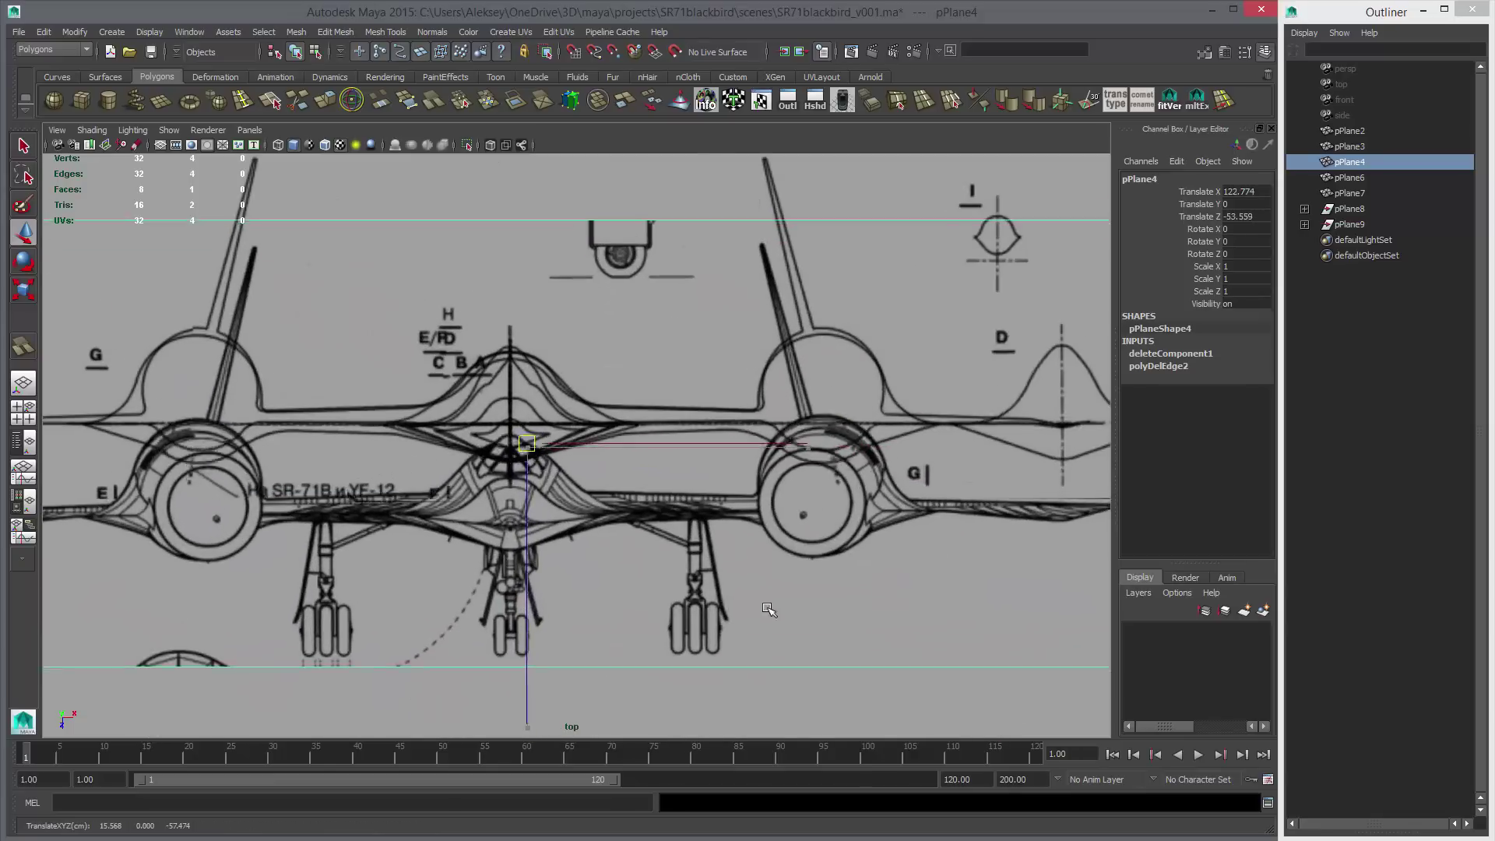
middle_click_drag(772, 635, 772, 541)
right_click_drag(737, 543, 729, 574, "alt")
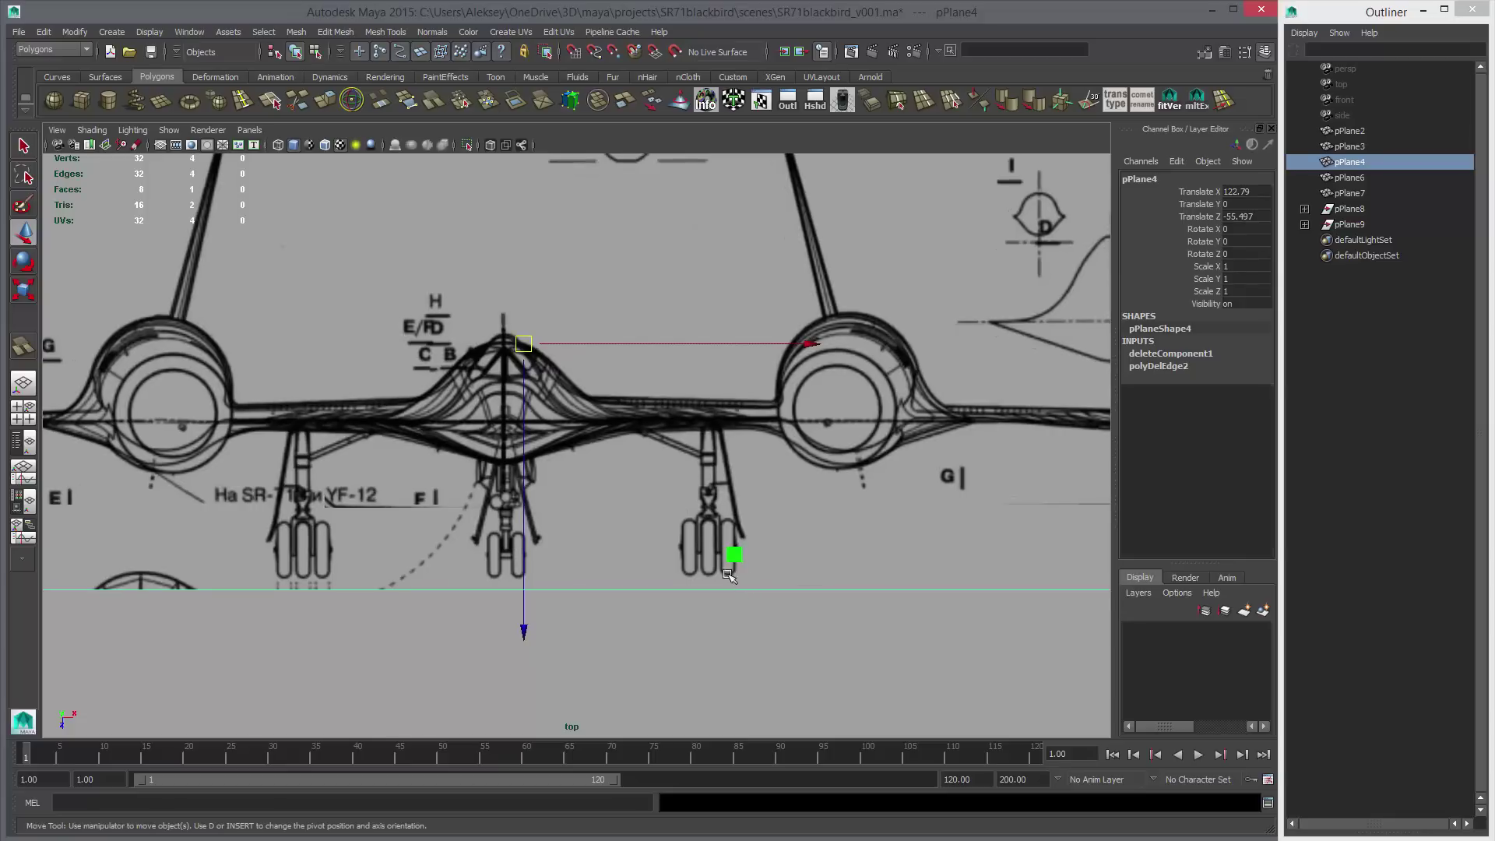
Match the front view's vertical centre line to the sections and fine-tune its height so fuselage and wings overlap.
middle_click_drag(673, 530, 671, 685)
right_click_drag(734, 694, 809, 623, "alt")
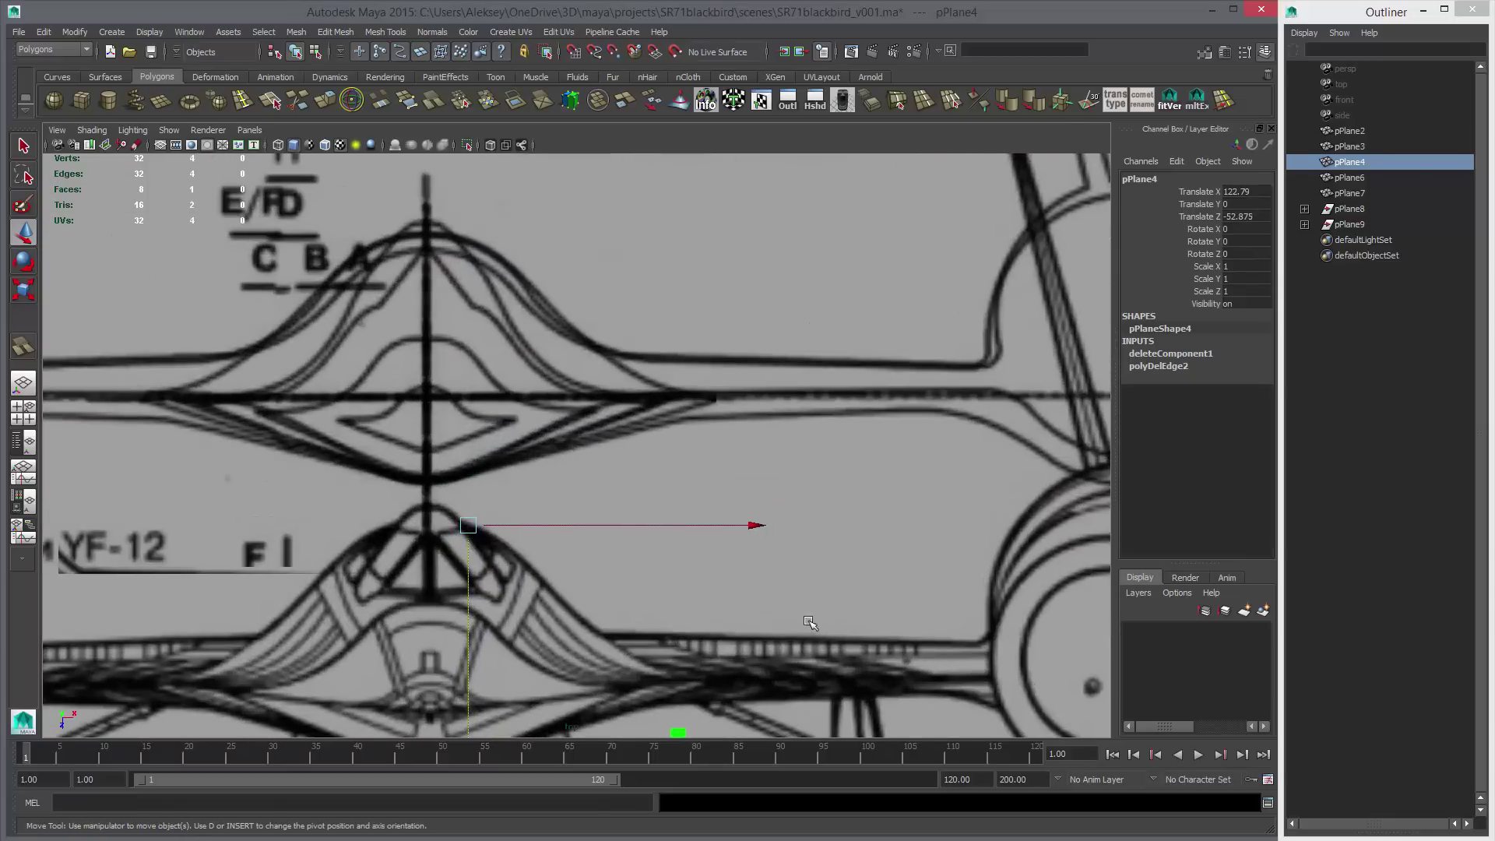
middle_click_drag(534, 527, 532, 527)
mouse_move(965, 615)
right_mouse_down("alt")
mouse_move(849, 615)
mouse_move(957, 623)
right_mouse_up("alt")
middle_click_drag(737, 607, 735, 481, "shift")
middle_click_drag(732, 577, 575, 582, "alt")
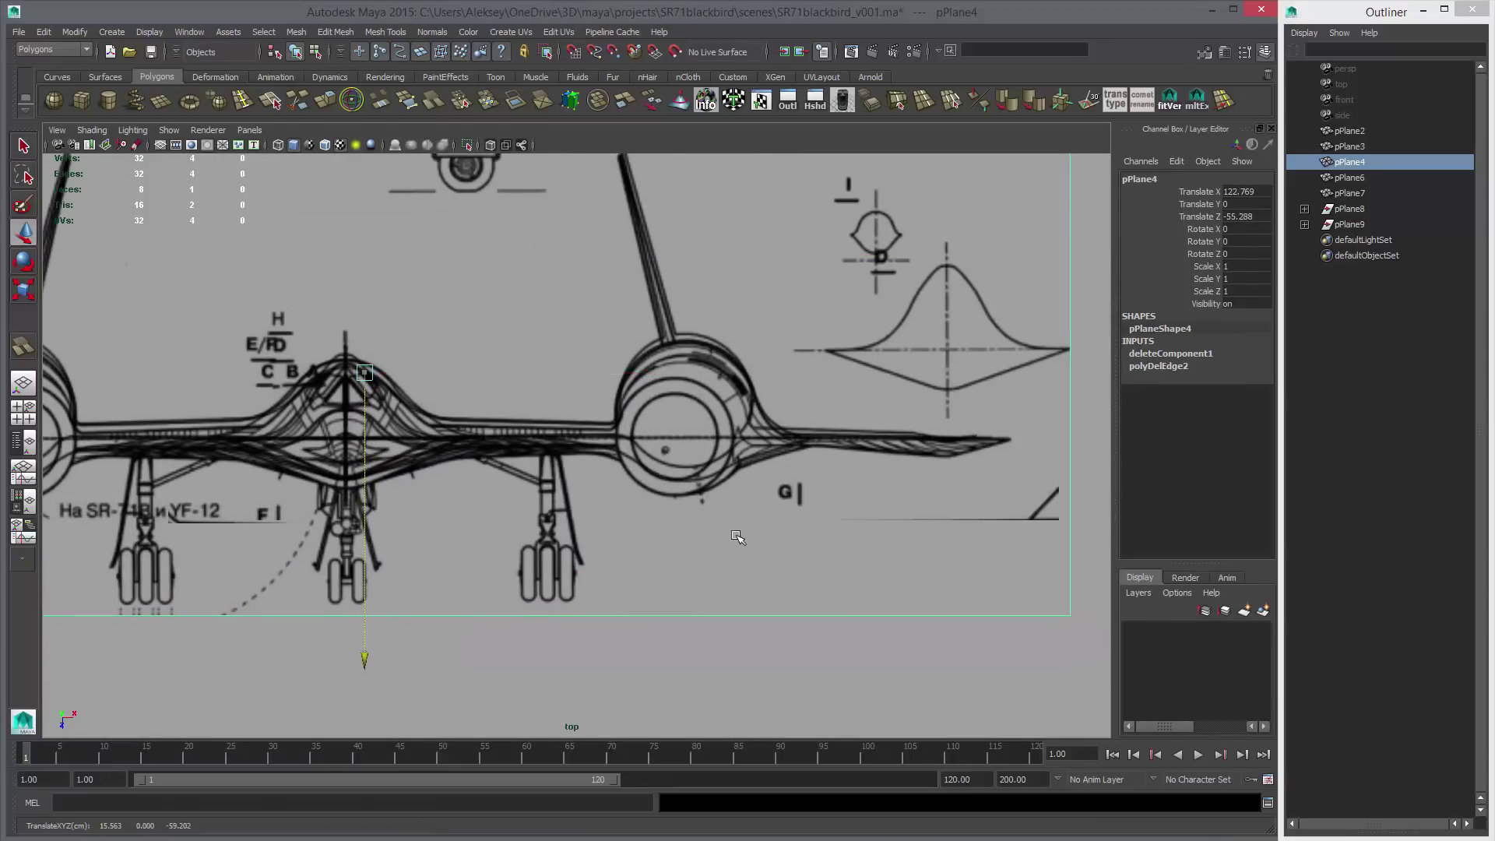
middle_click_drag(733, 532, 730, 534, "shift")
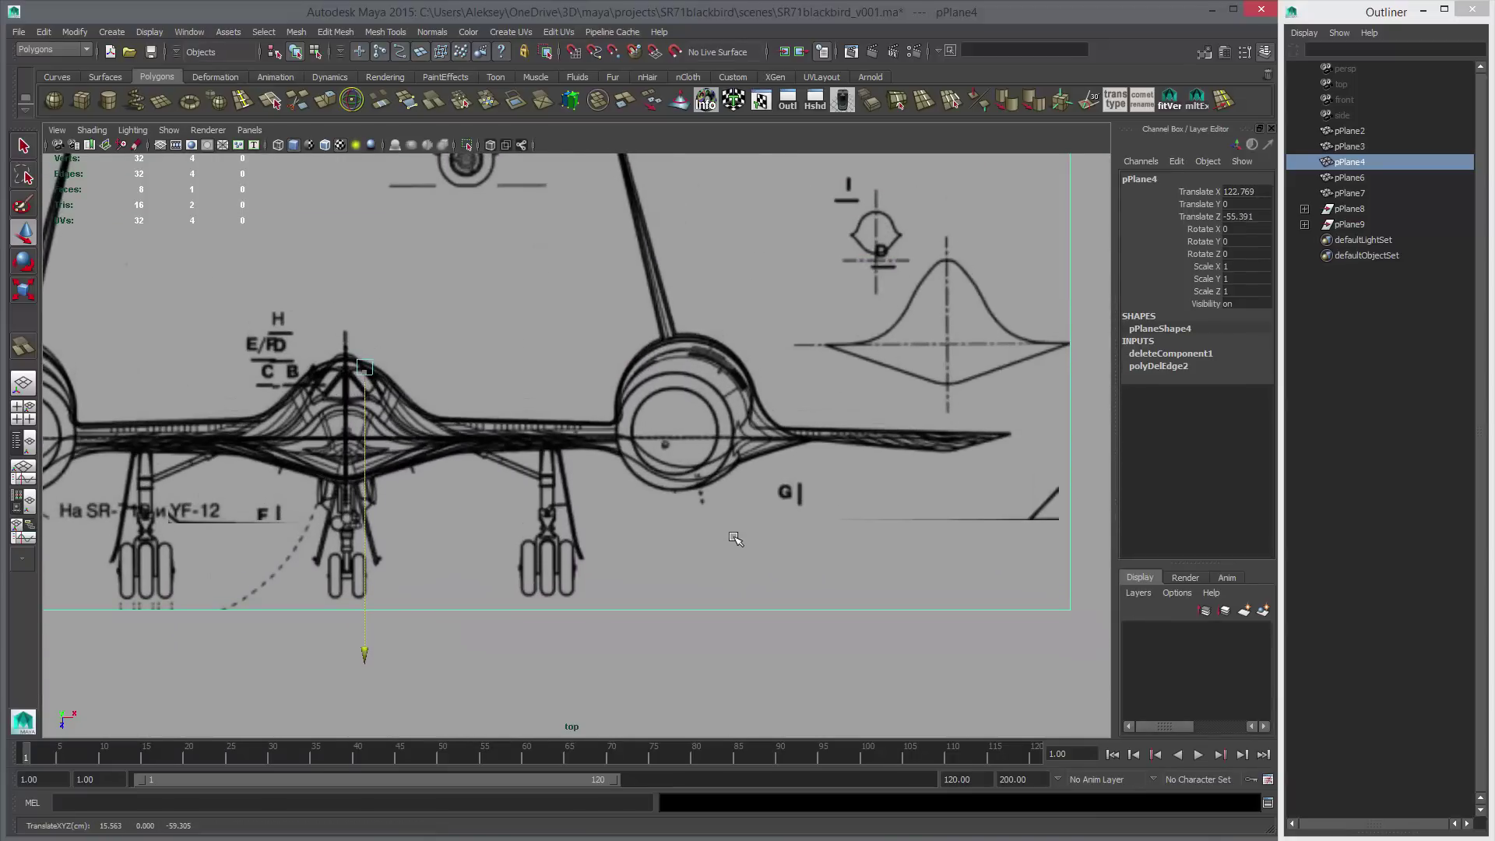
middle_click_drag(599, 538, 755, 530, "alt")
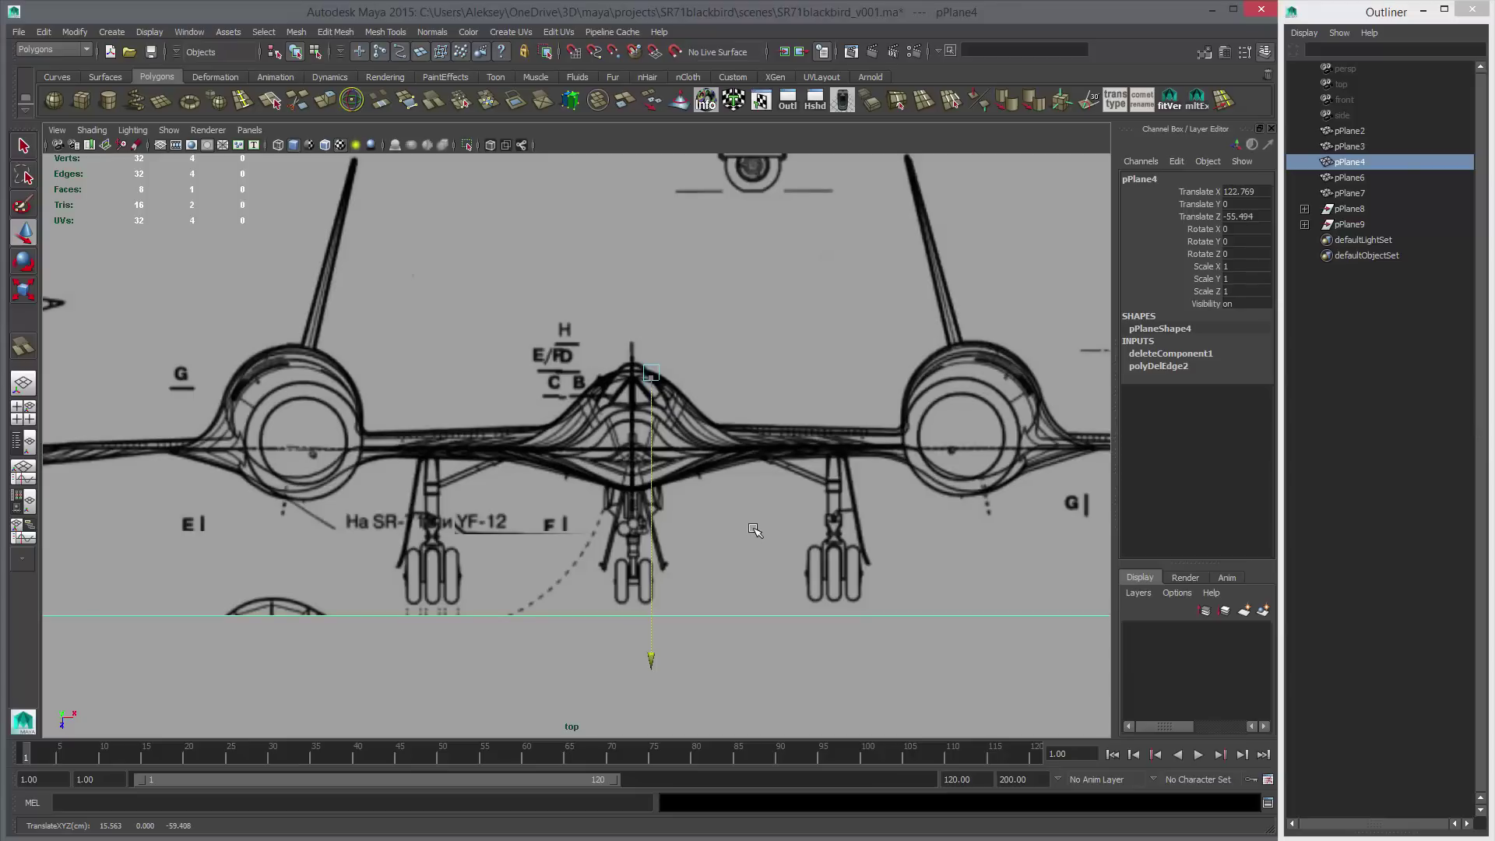
Move the front view together with all stacked cross-sections level with the plan view and freeze their transformations.
scroll(843, 543, "down", 10)
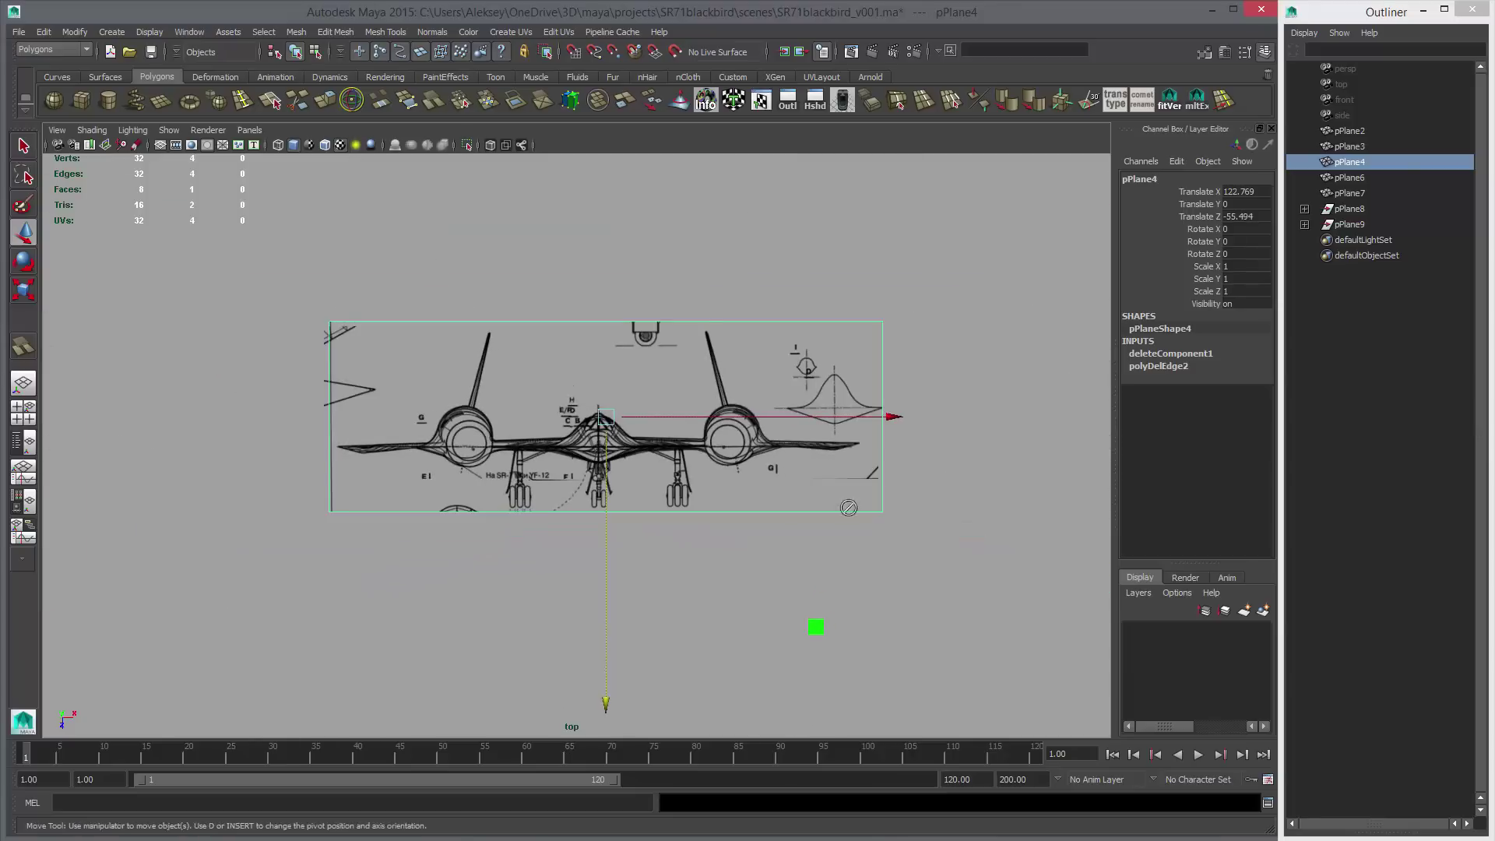
right_click_drag(347, 468, 288, 467, "alt")
left_click_drag(424, 374, 708, 503)
right_click_drag(623, 486, 249, 470, "alt")
middle_click_drag(697, 503, 647, 407, "alt")
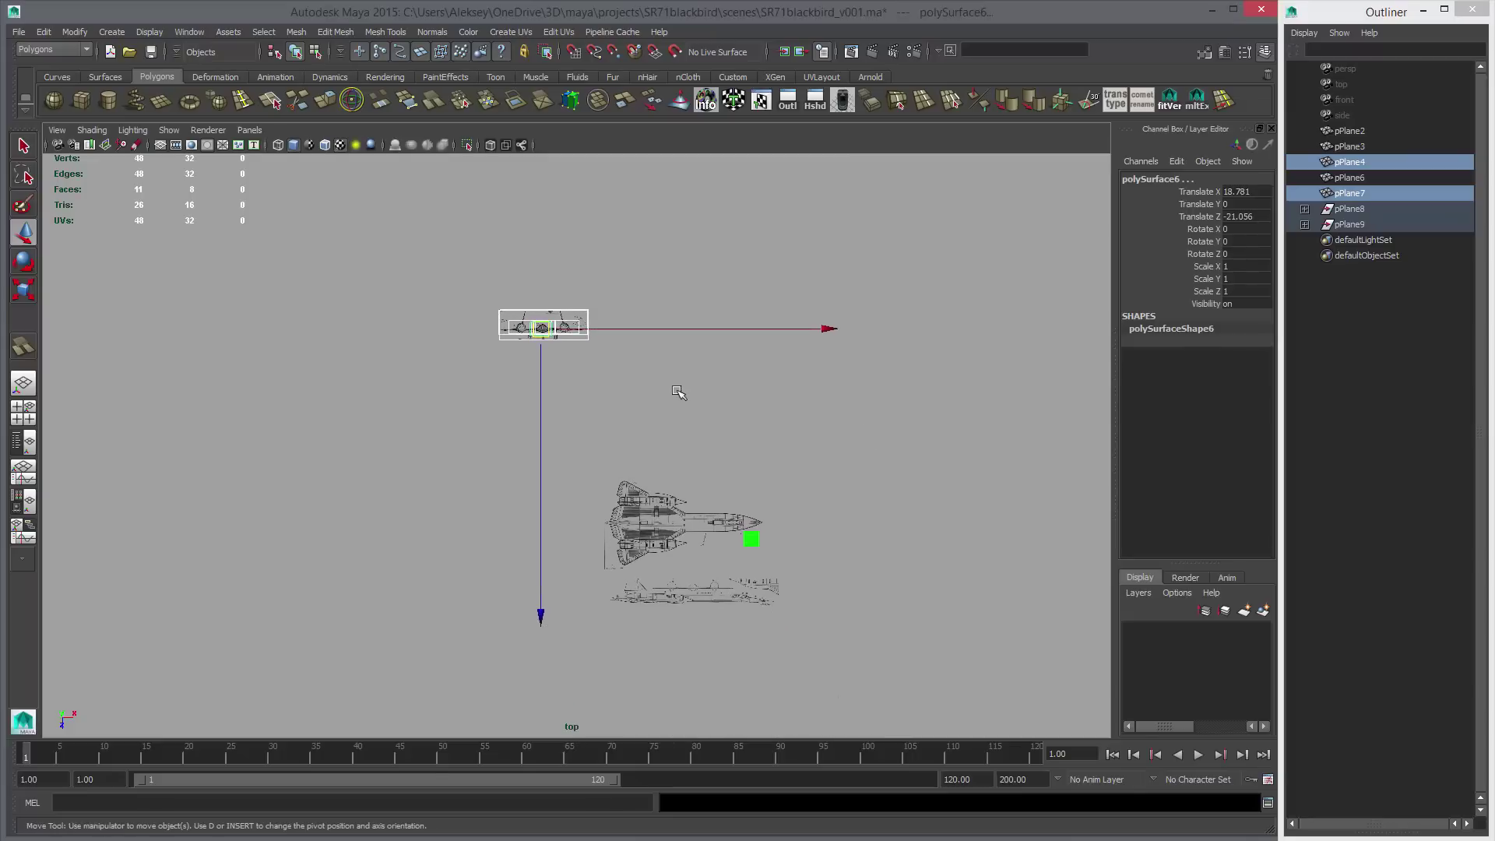
left_click_drag(540, 328, 507, 519)
left_click(82, 31)
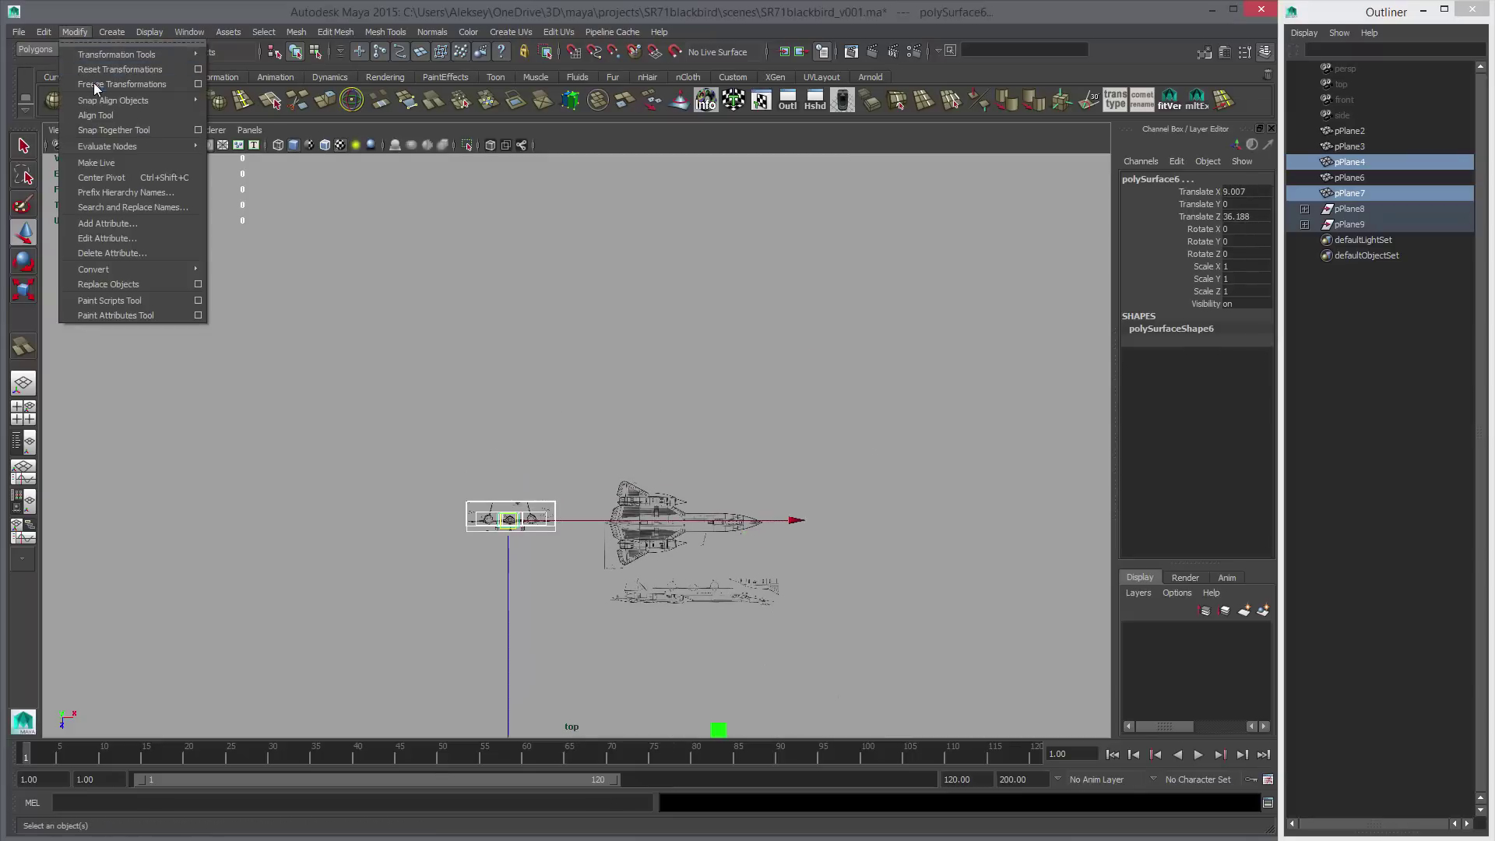
left_click(93, 82)
Show the grid and move the front view and section stack so their centre lines fall on the grid origin axes.
left_click(159, 144)
right_click_drag(461, 412, 876, 547, "alt")
right_click_drag(747, 520, 919, 575, "alt")
left_click_drag(716, 477, 540, 480)
right_click_drag(549, 486, 840, 731, "alt")
middle_click_drag(840, 732, 766, 548, "alt")
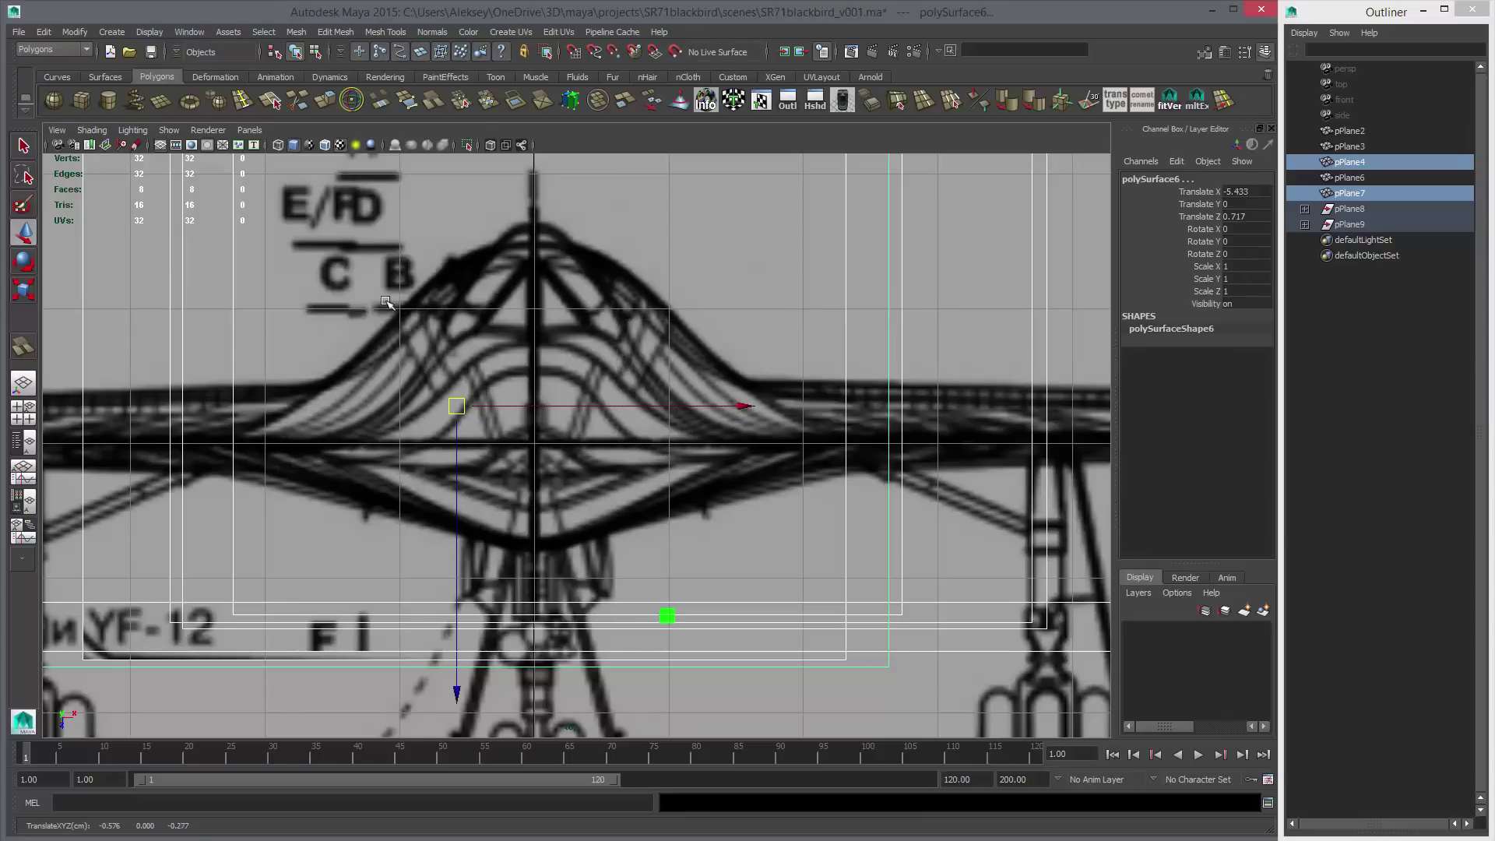
Freeze the stack's transformations again and snap its pivot to the grid origin.
left_click(70, 34)
left_click(111, 84)
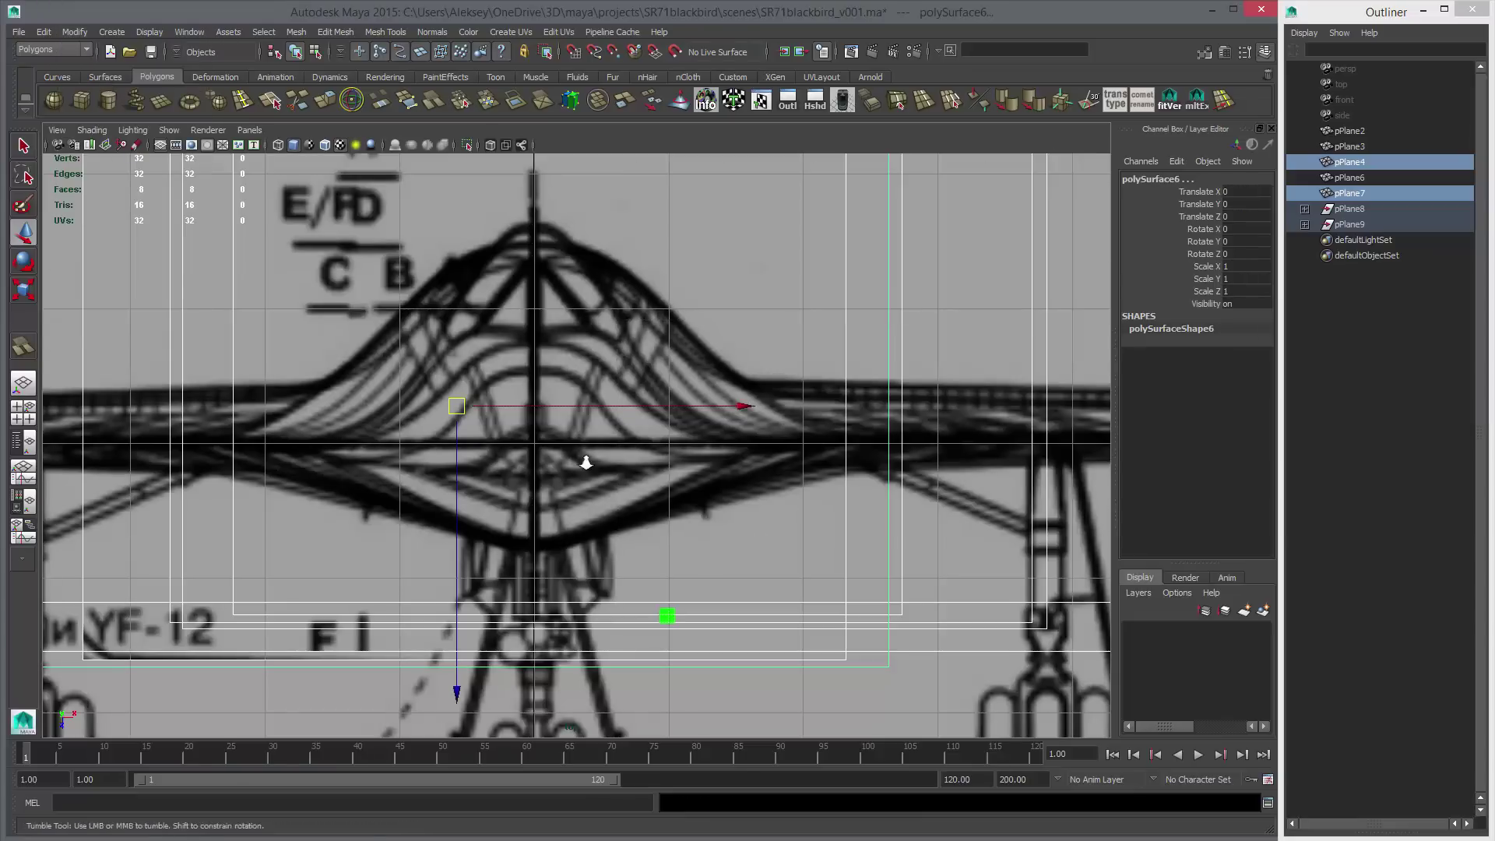
right_click_drag(586, 458, 529, 394, "alt")
right_click_drag(358, 386, 755, 484, "alt")
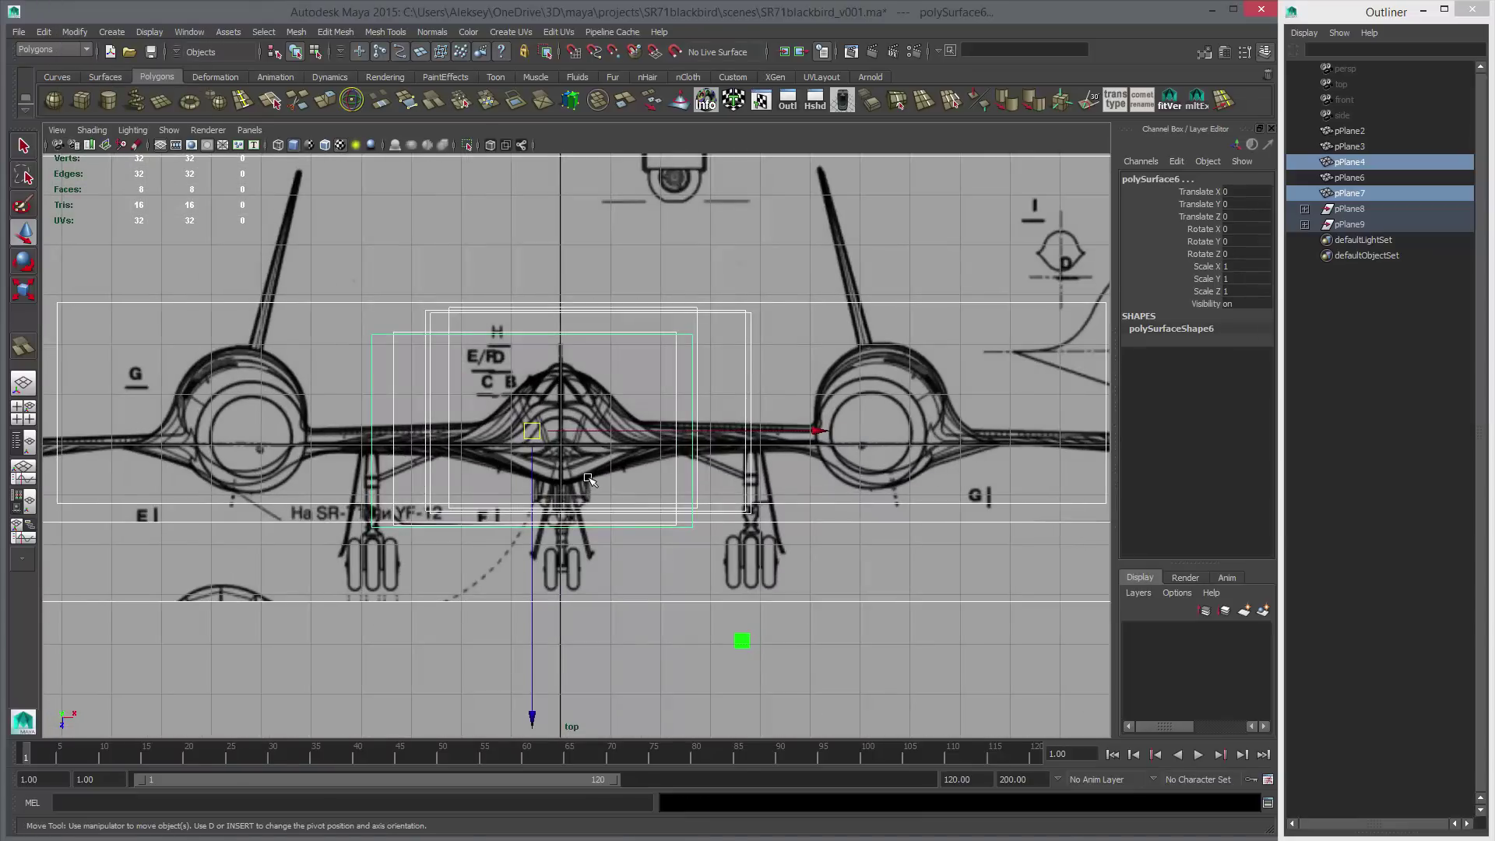
key("d")
key("x")
middle_click_drag(597, 514, 549, 449)
Select the two overlaid plan view planes and, separately, the side view plane beneath them.
right_click_drag(967, 515, 310, 418, "alt")
right_click_drag(864, 447, 674, 422, "alt")
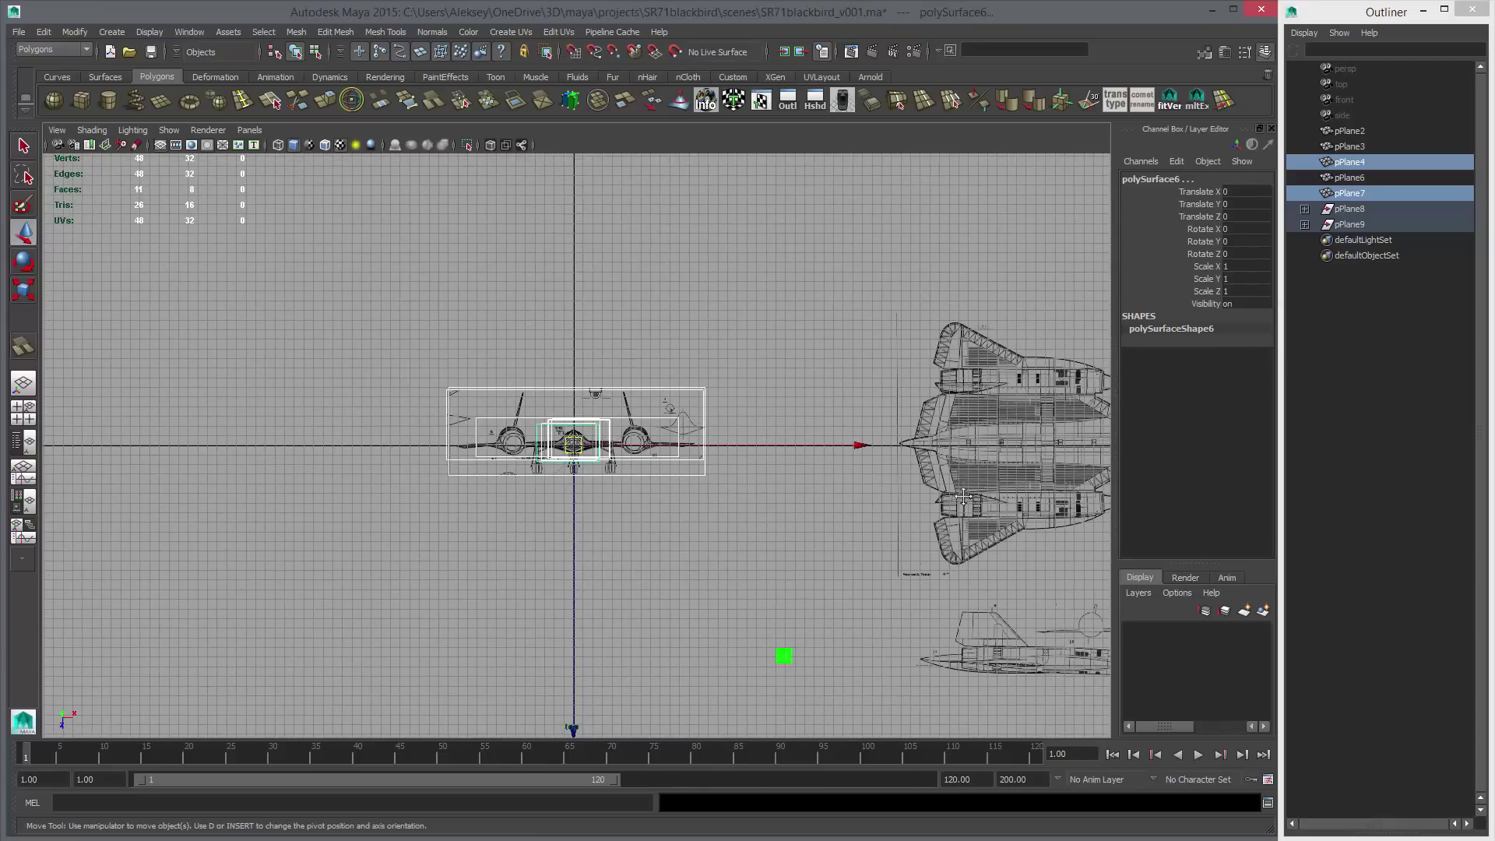
middle_click_drag(963, 497, 618, 452, "alt")
left_click_drag(778, 417, 884, 474)
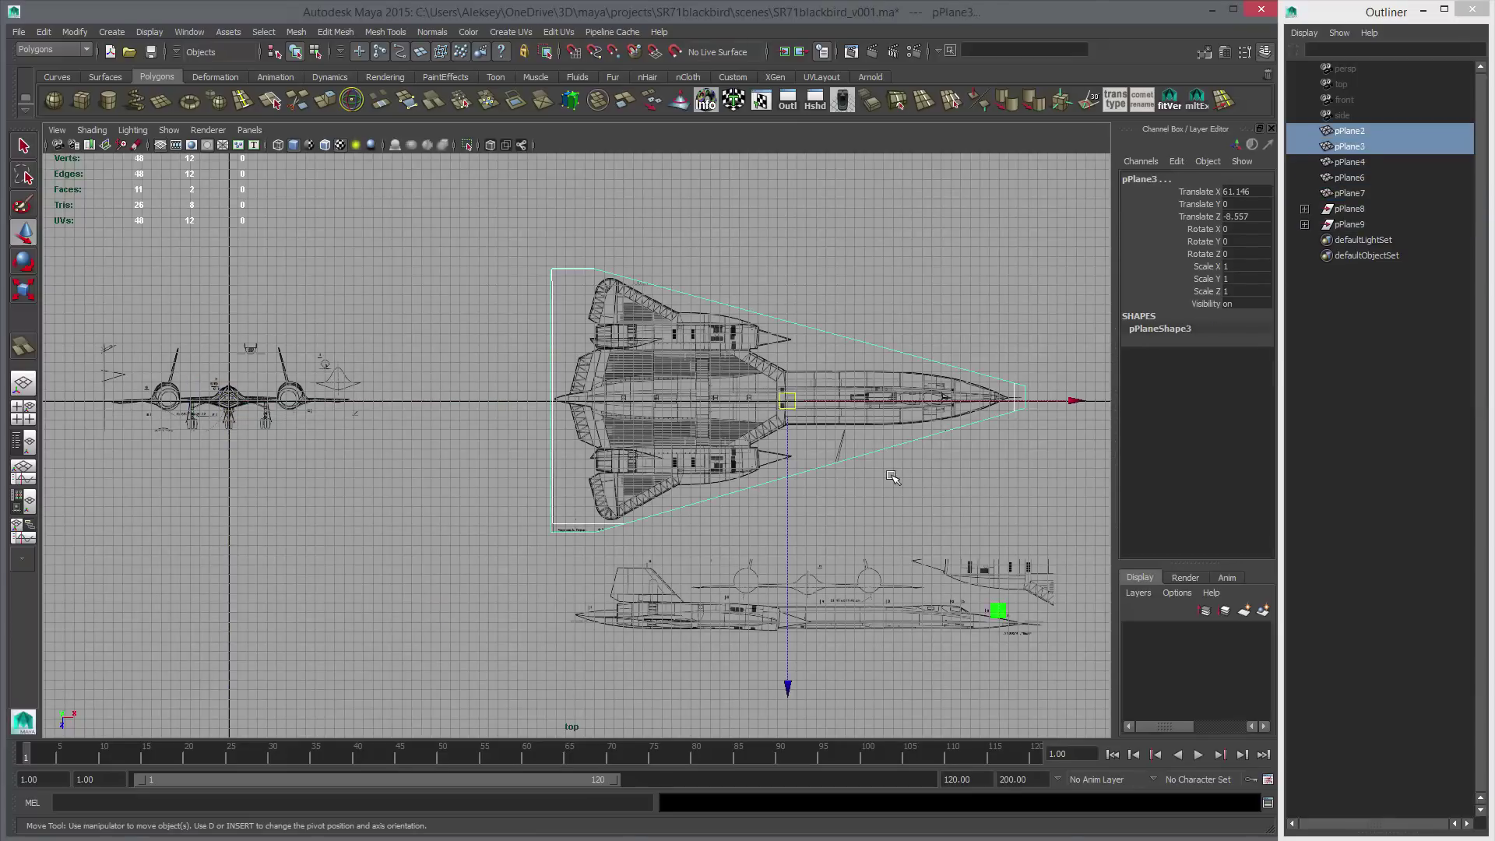
middle_click_drag(894, 477, 933, 415, "alt")
left_click_drag(944, 538, 997, 604)
middle_click_drag(806, 439, 724, 516, "alt")
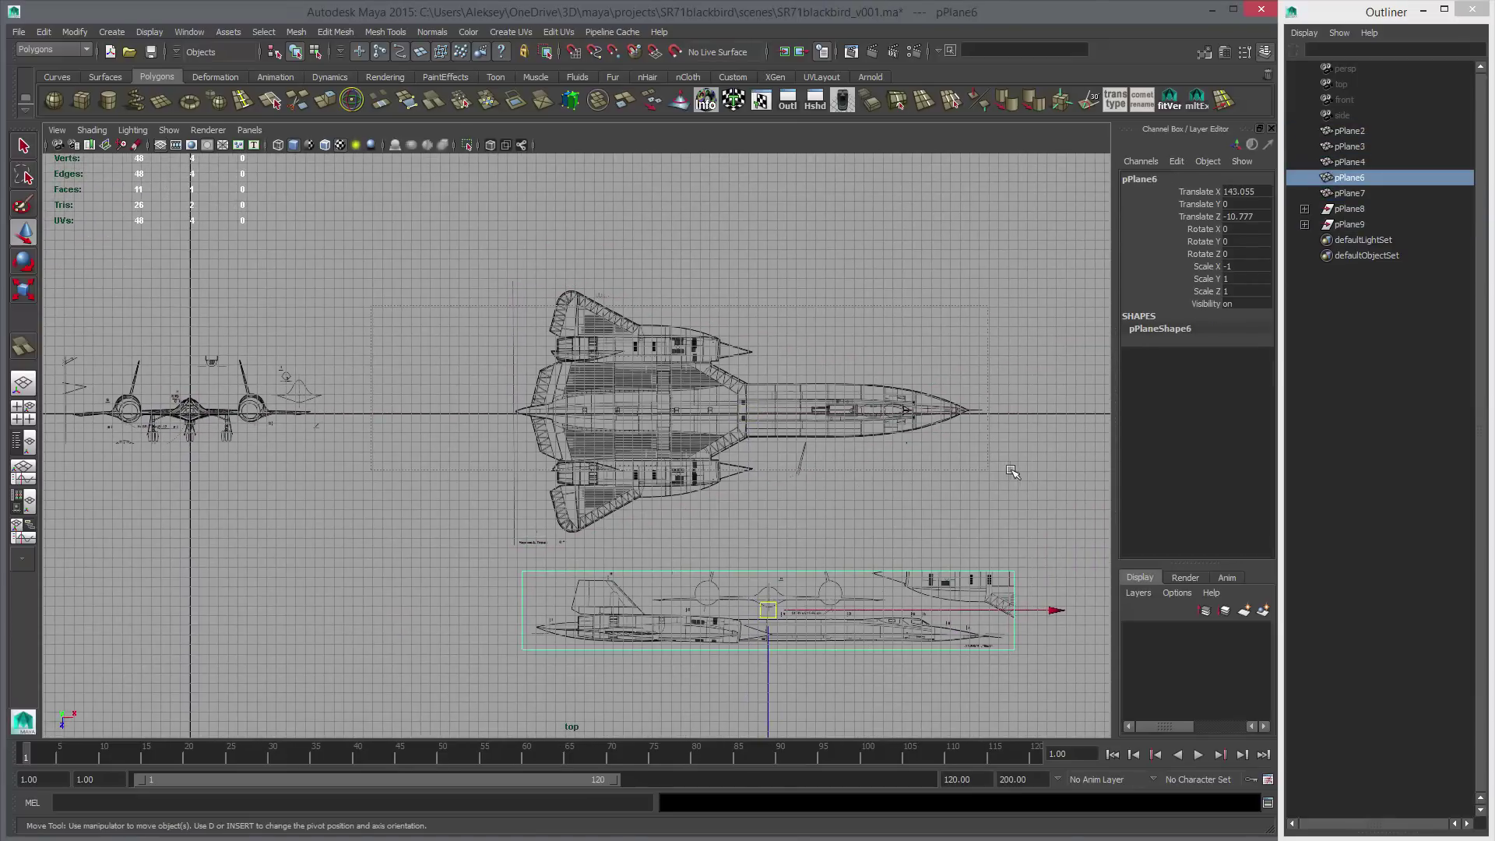
Move the side-view blueprint over the top view and align it lengthwise at the nose, to Translate X about 141.11.
left_click_drag(1010, 471, 1012, 472)
left_click_drag(774, 552, 912, 690)
middle_click_drag(897, 671, 874, 484)
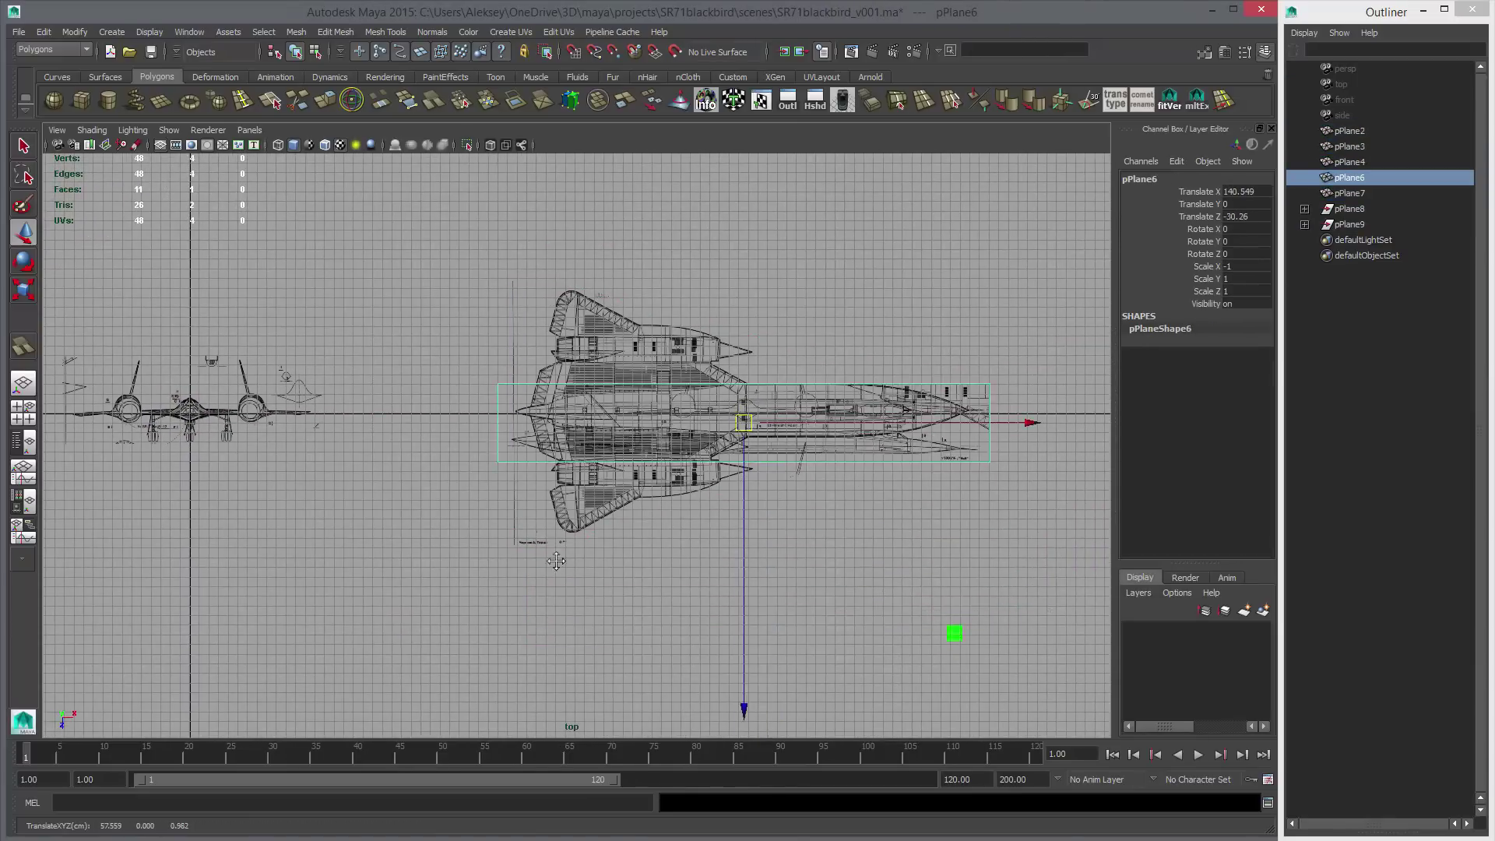
middle_click_drag(555, 560, 432, 599, "alt")
right_click_drag(431, 599, 840, 596, "alt")
middle_click_drag(918, 607, 250, 515, "alt")
middle_click_drag(879, 553, 785, 530)
right_click_drag(825, 576, 1004, 603, "alt")
middle_click_drag(721, 575, 729, 469)
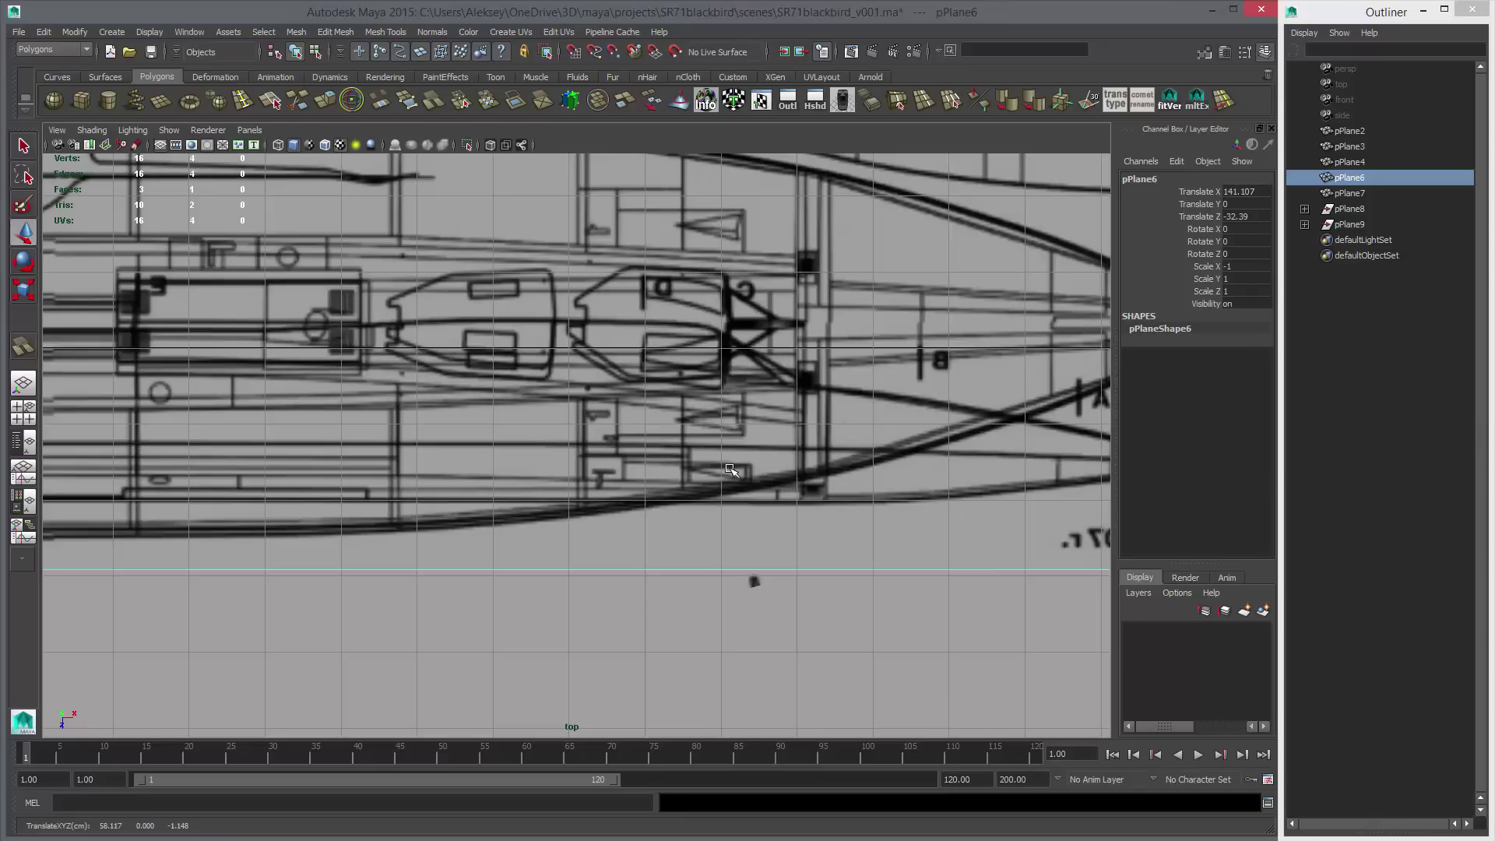
Check the overlaid side view from nose to tail and shift it over the engine nacelle, to Translate X about 141.03.
middle_click_drag(796, 505, 659, 551, "alt")
middle_click_drag(968, 564, 814, 546, "alt")
right_click_drag(812, 545, 464, 537, "alt")
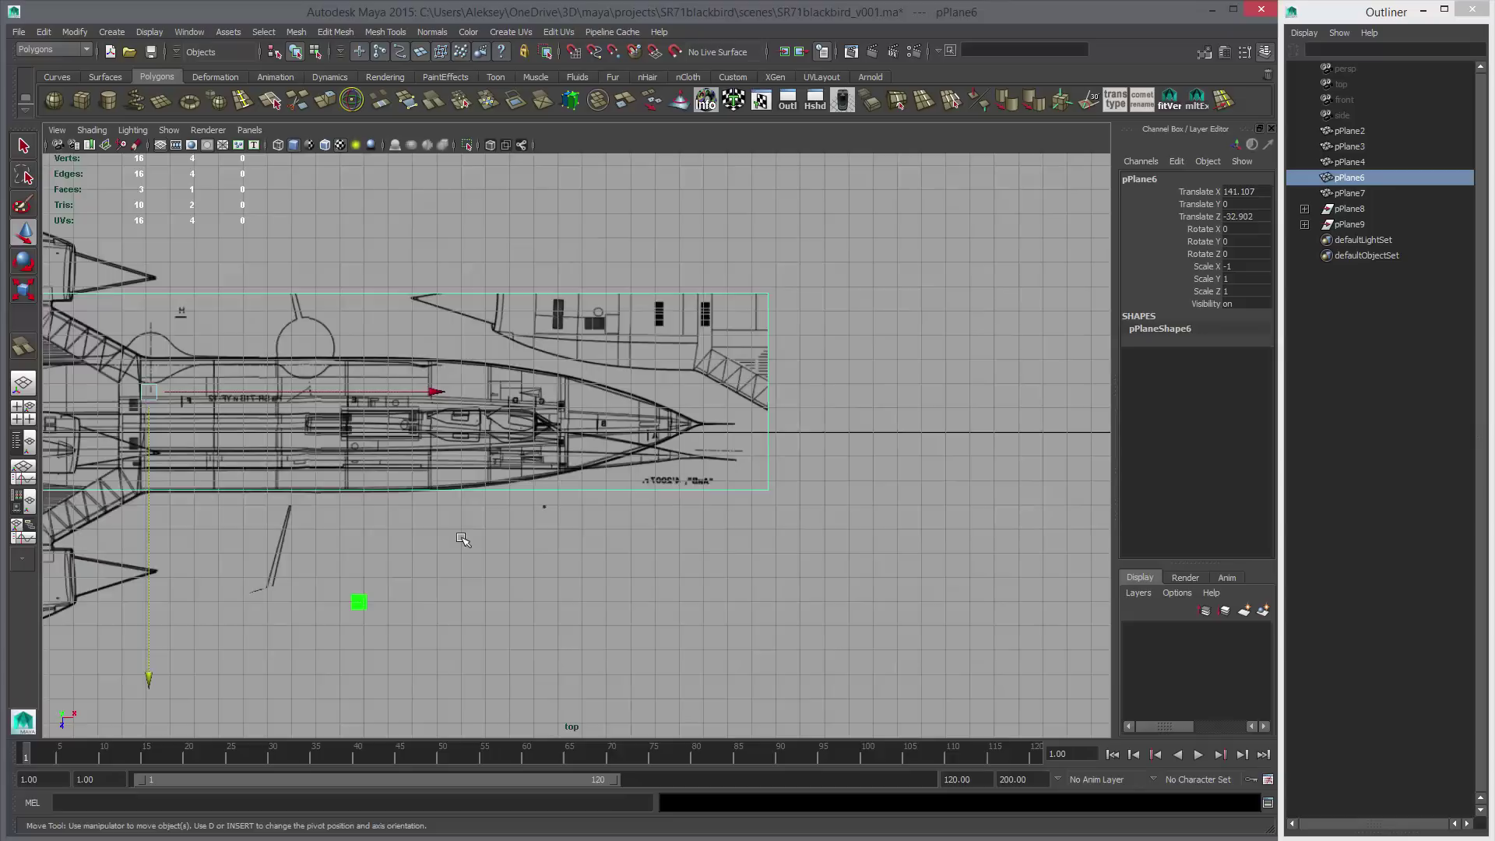
middle_click_drag(251, 521, 854, 481, "alt")
mouse_move(855, 480)
right_mouse_down("alt")
mouse_move(954, 472)
mouse_move(829, 466)
right_mouse_up("alt")
middle_click_drag(829, 466, 917, 462, "alt")
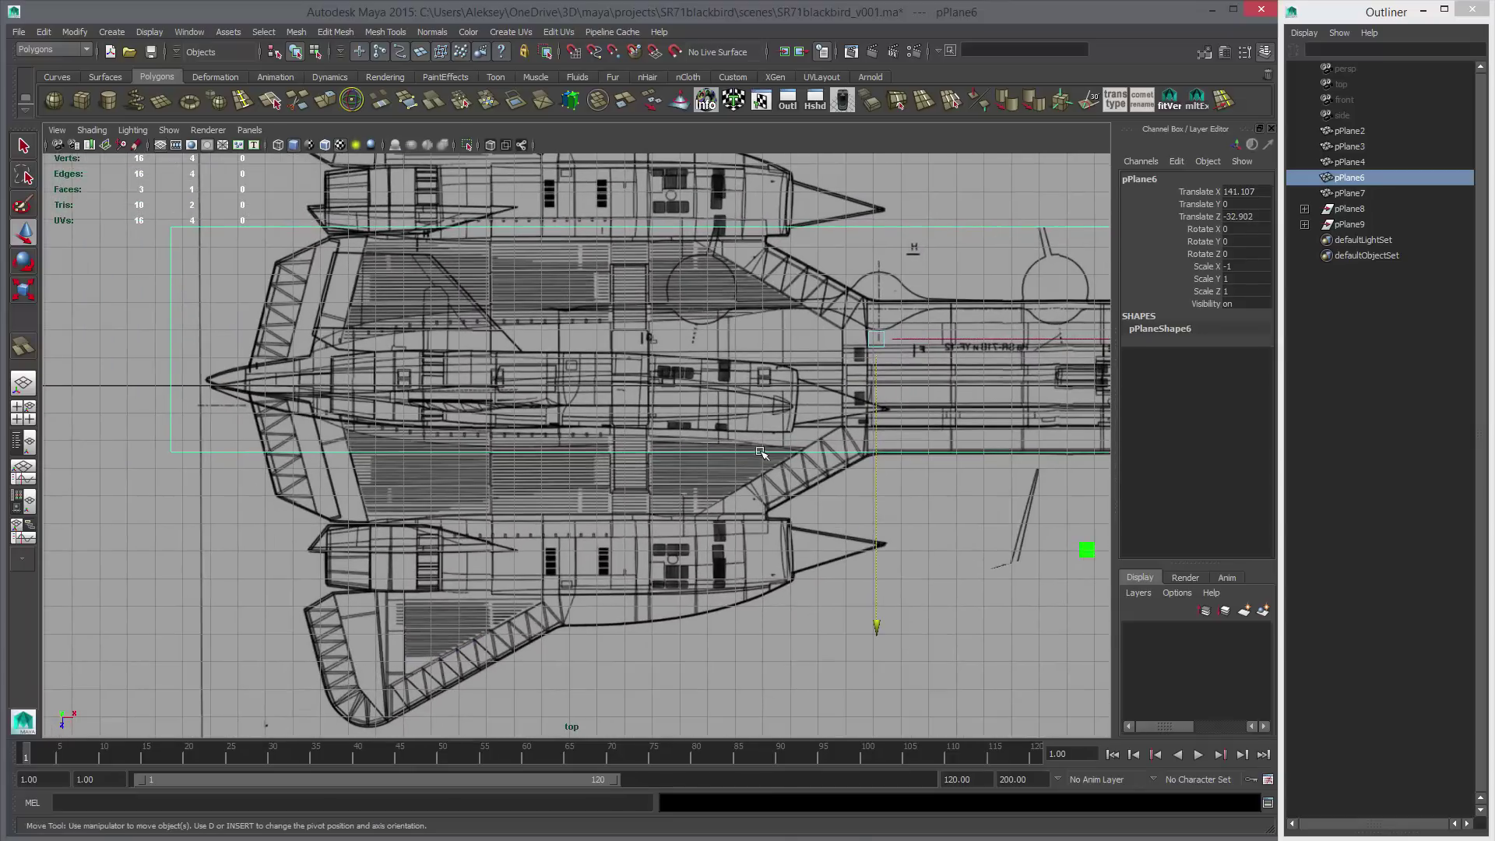
middle_click_drag(753, 457, 702, 514, "alt")
right_click_drag(701, 514, 794, 534, "alt")
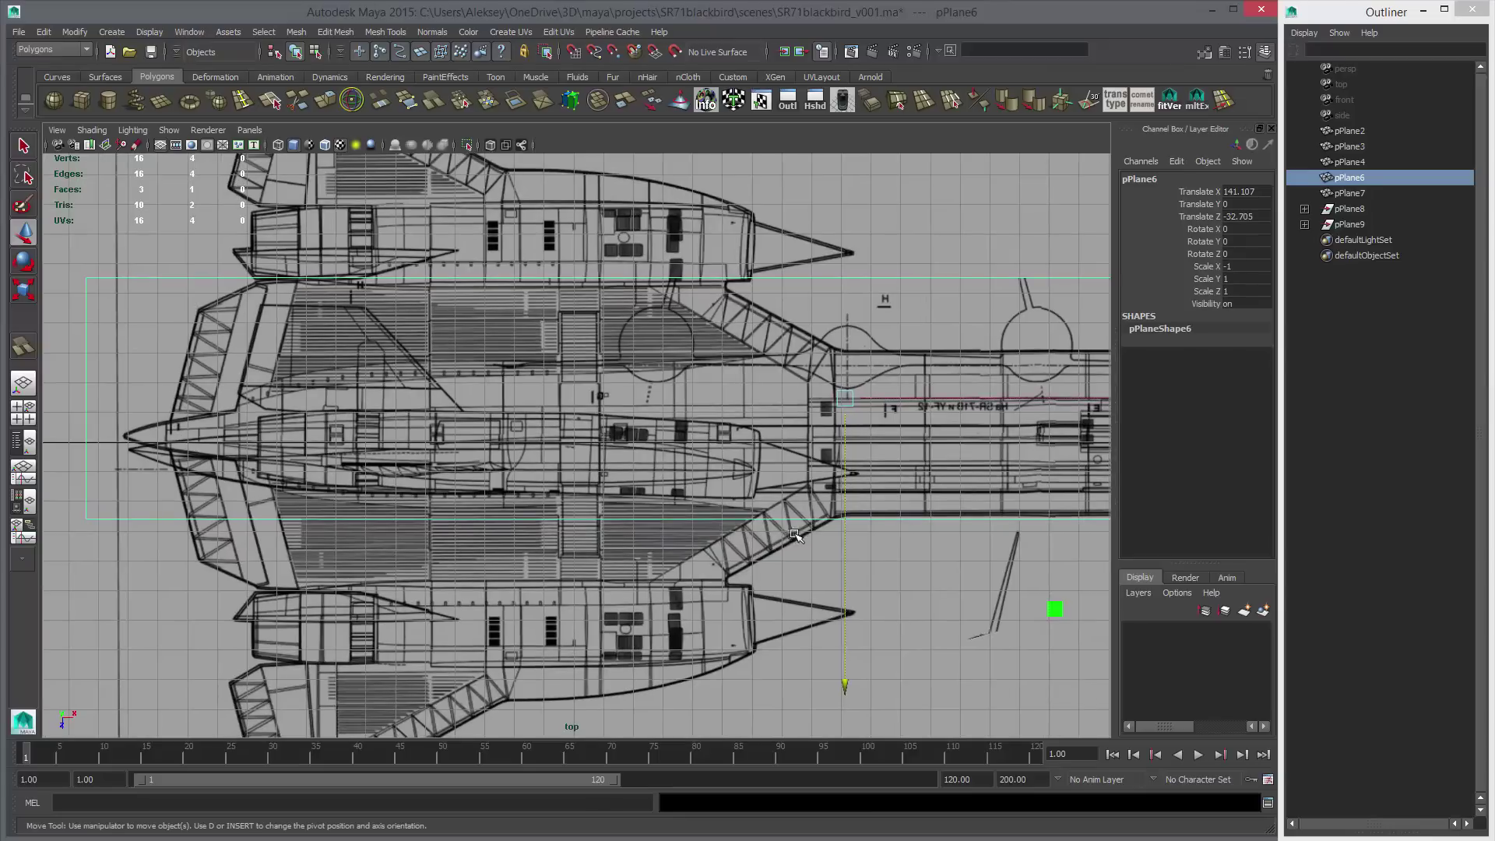
middle_click_drag(781, 537, 809, 622)
middle_click_drag(940, 657, 726, 500, "alt")
right_click_drag(726, 500, 997, 594, "alt")
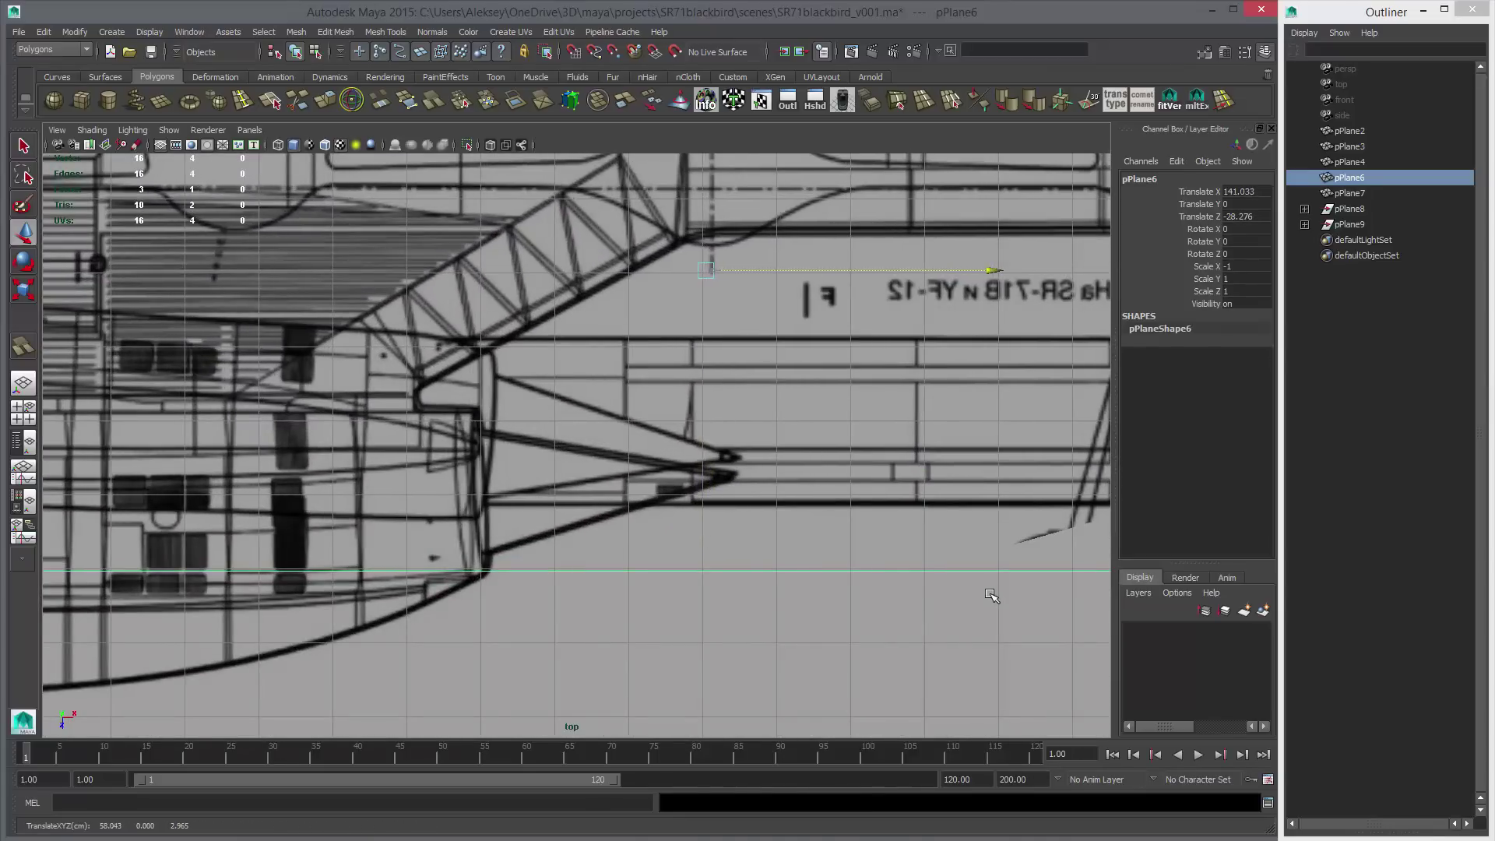
Refine the side view's lengthwise match with the top view's fuselage features, to Translate X about 141.01.
scroll(801, 605, "down", 8)
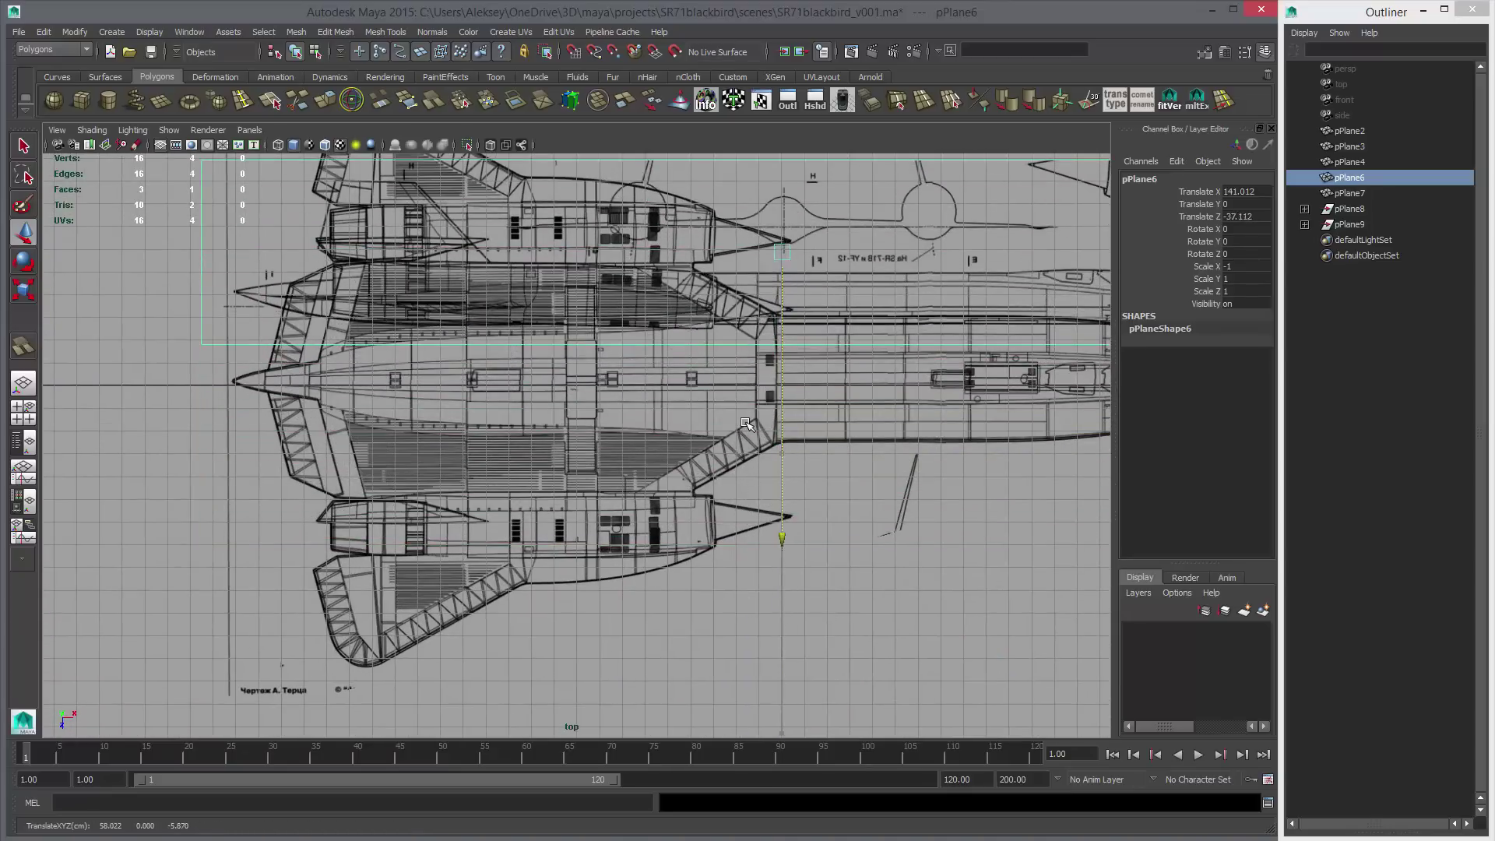
middle_click_drag(913, 516, 382, 550, "alt")
right_click_drag(382, 551, 898, 581, "alt")
middle_click_drag(716, 546, 712, 708)
middle_click_drag(676, 631, 836, 577, "alt")
middle_click_drag(814, 562, 840, 606)
right_click_drag(817, 595, 705, 539, "alt")
middle_click_drag(705, 539, 908, 527, "alt")
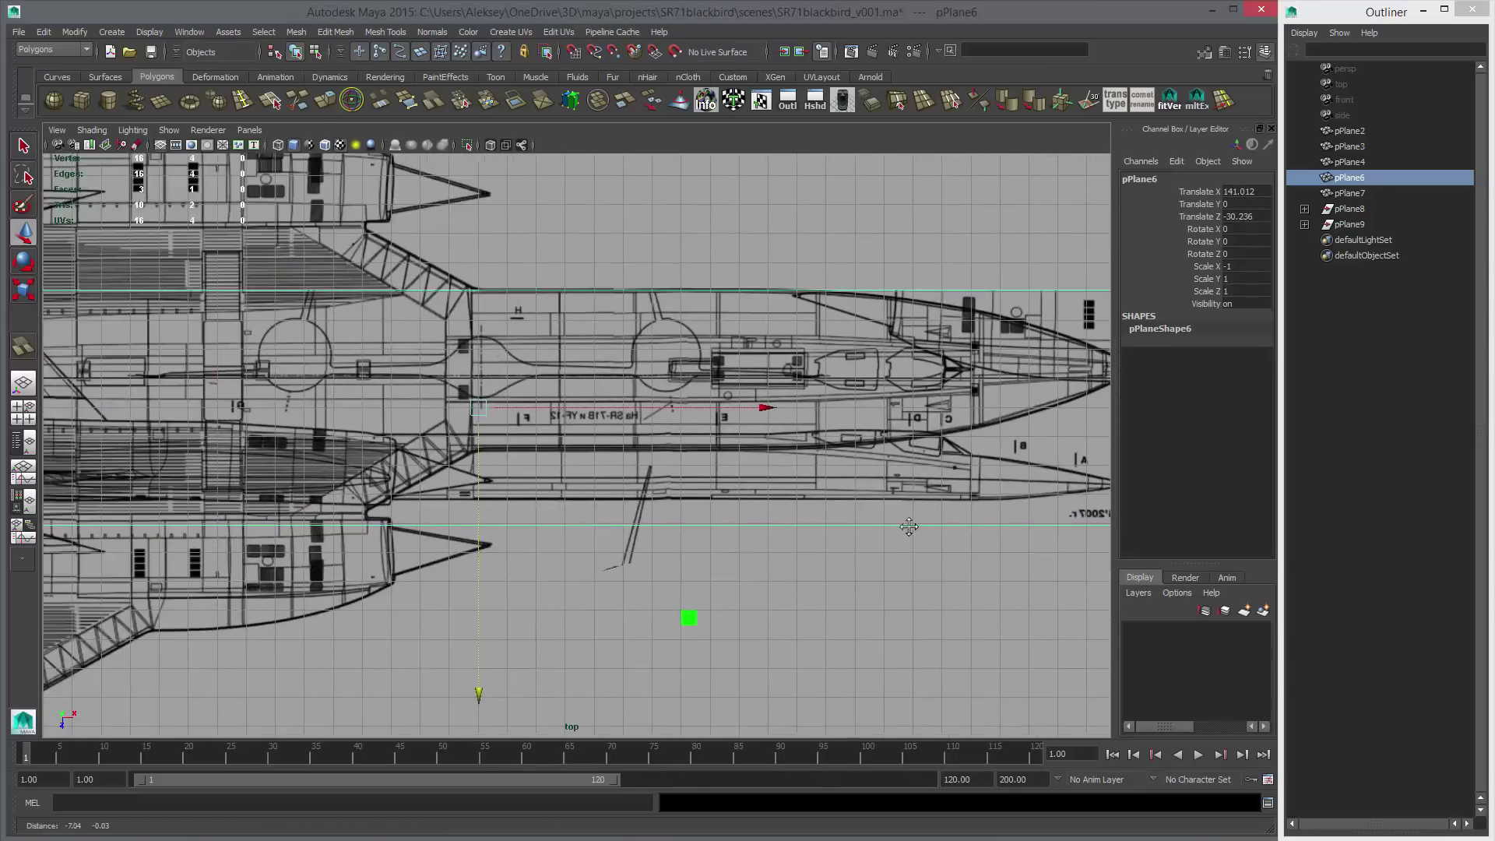
Move the side-view plane back clear of the top-view drawing, to Translate Z about -13.7.
right_click_drag(911, 526, 872, 511, "alt")
scroll(871, 512, "down", 5)
middle_click_drag(787, 543, 797, 617)
right_click_drag(685, 580, 505, 462, "alt")
middle_click_drag(502, 443, 652, 452, "alt")
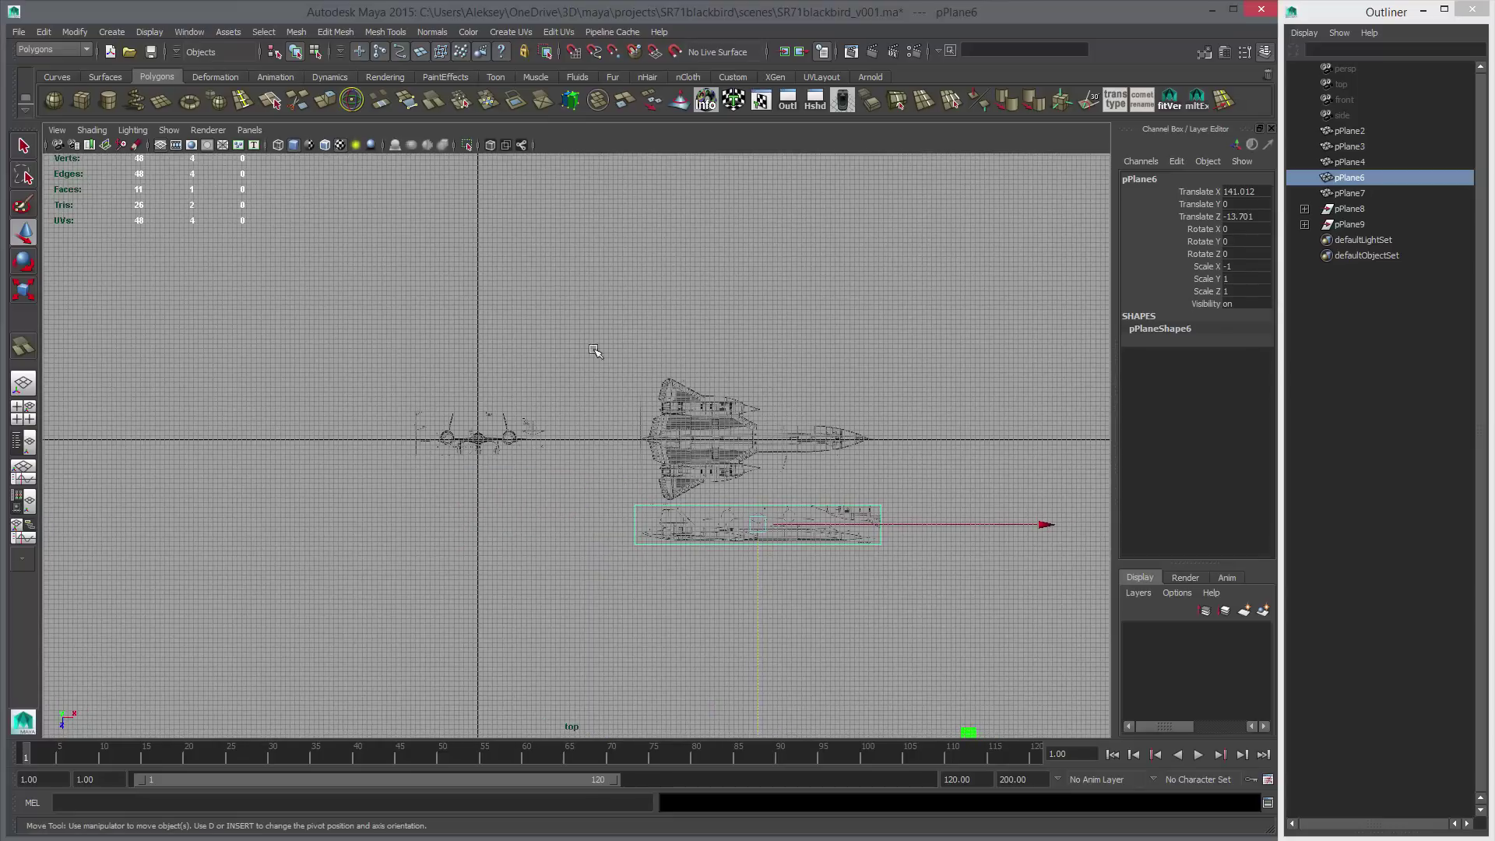
Stand the front-view blueprint planes upright by setting their Rotate X to 90.
left_click(460, 446)
key("e")
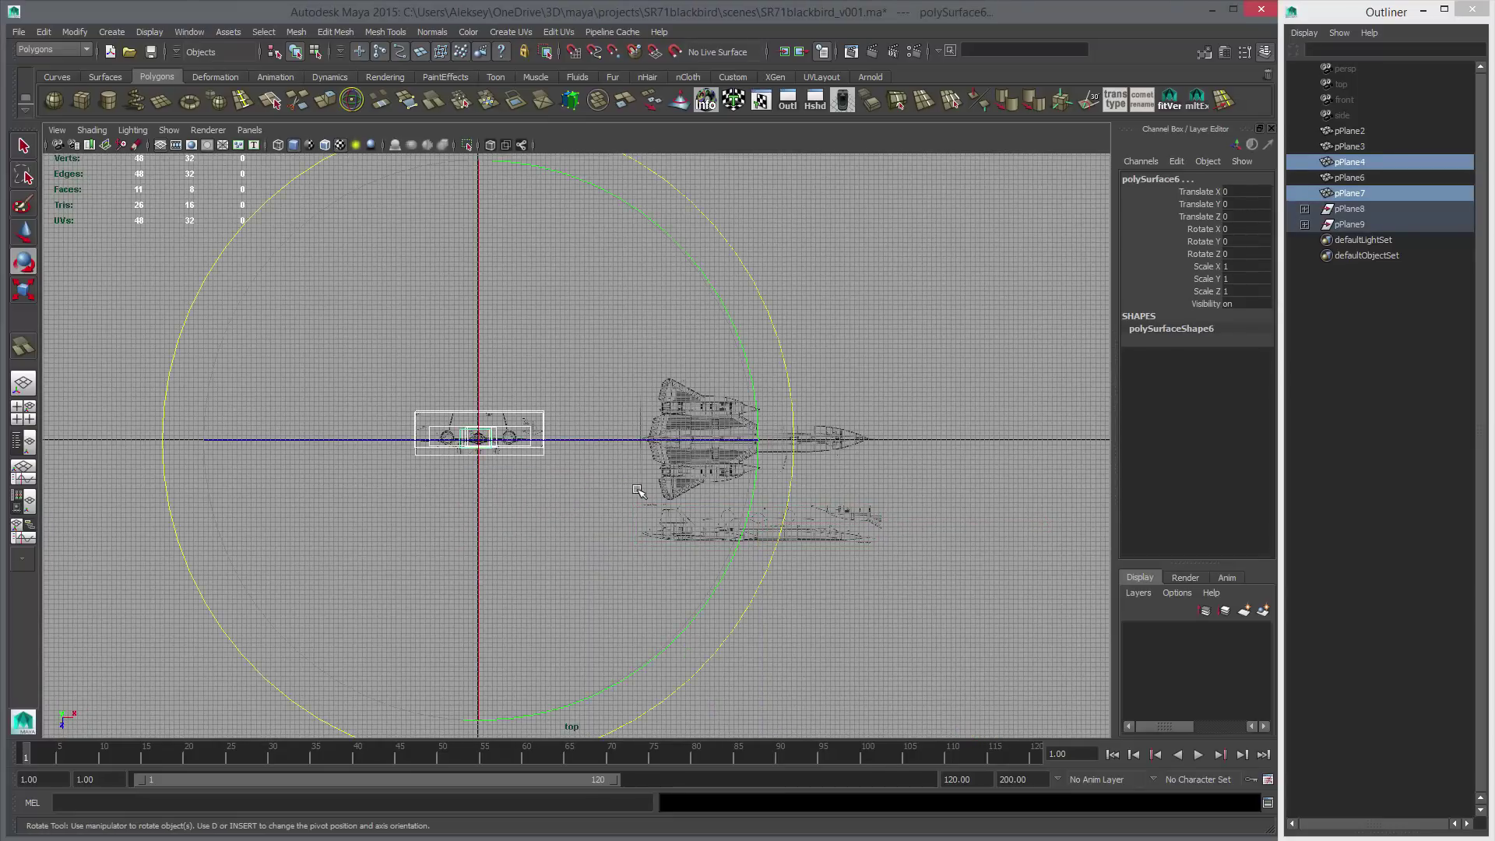
key("space")
key("space")
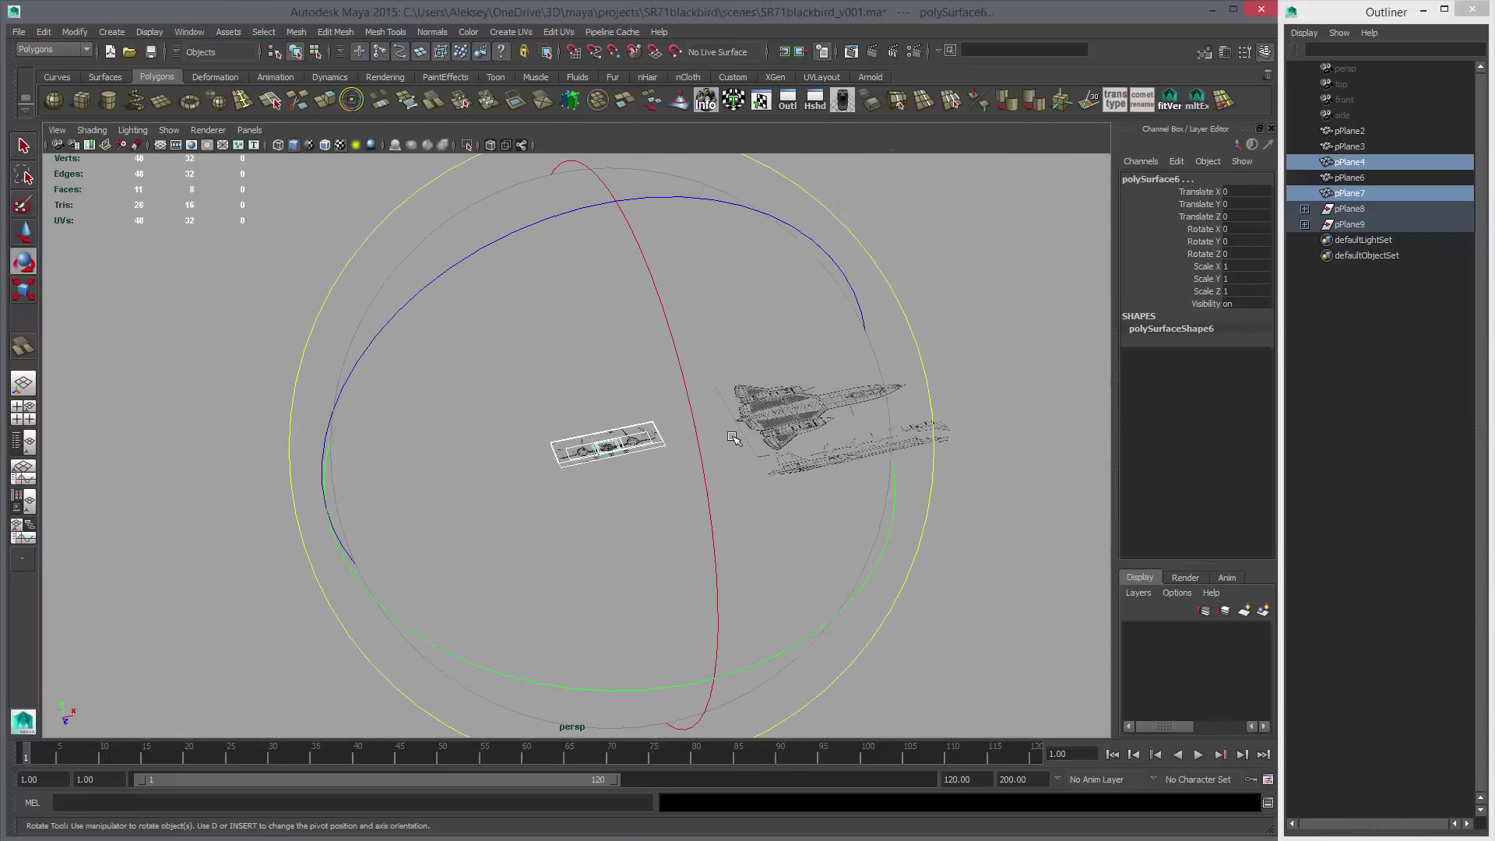
left_click_drag(728, 430, 752, 378, "alt")
key("space")
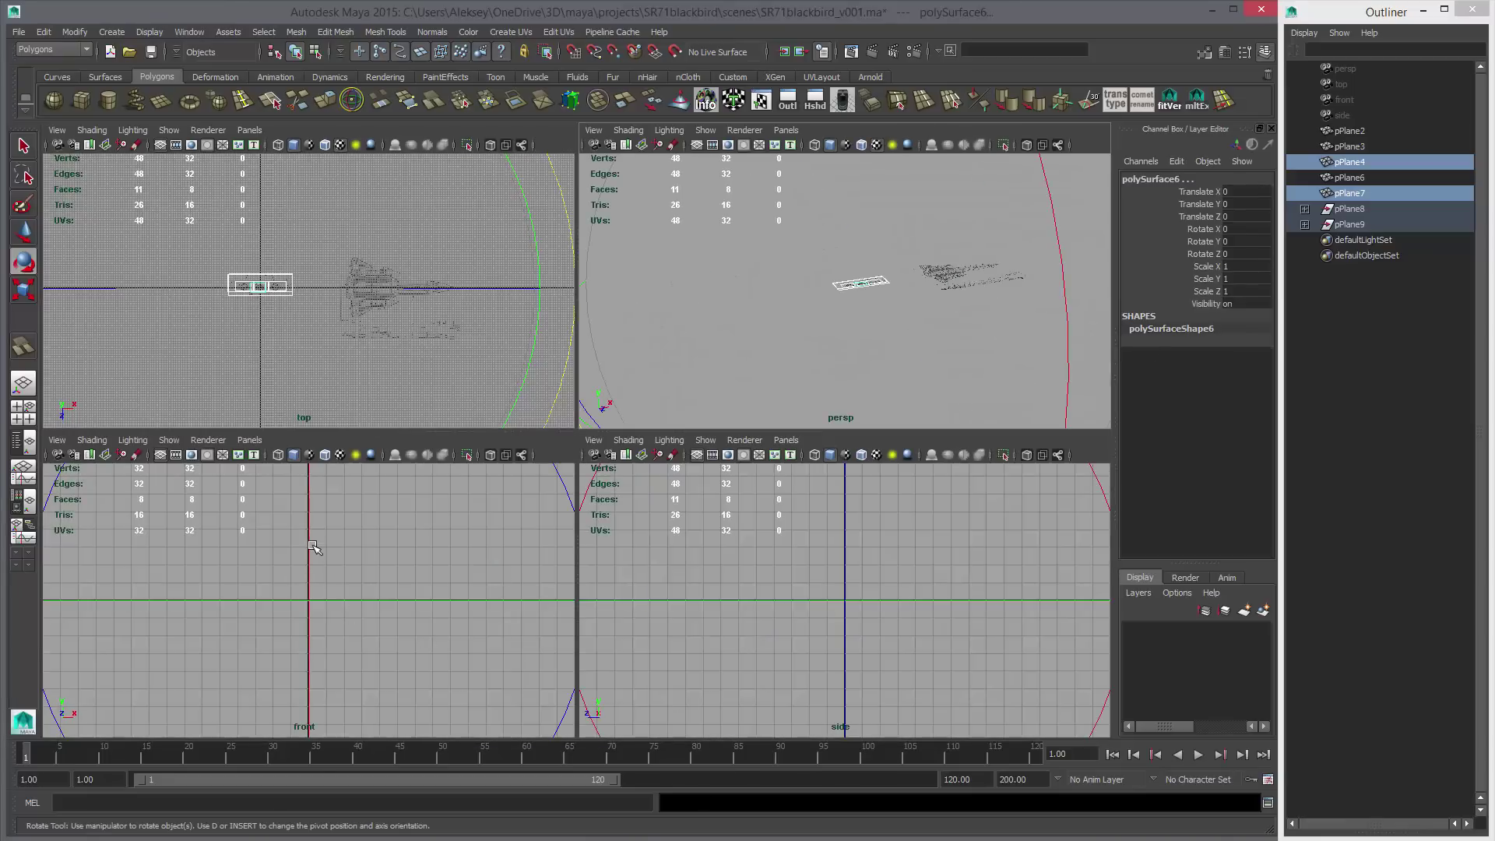
left_click_drag(313, 548, 312, 615)
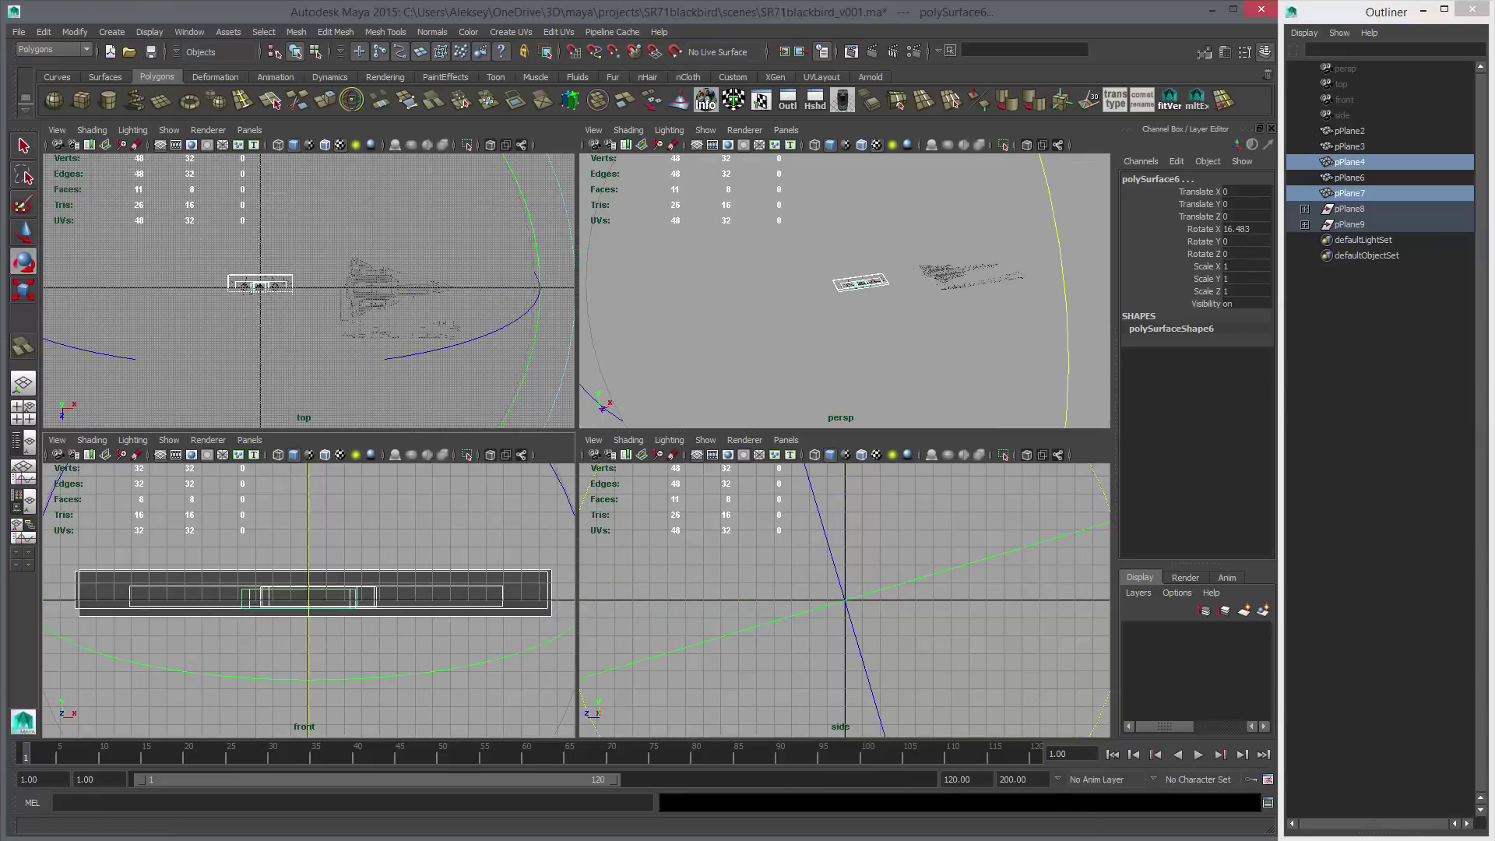
middle_click_drag(459, 613, 467, 625, "alt")
key("6")
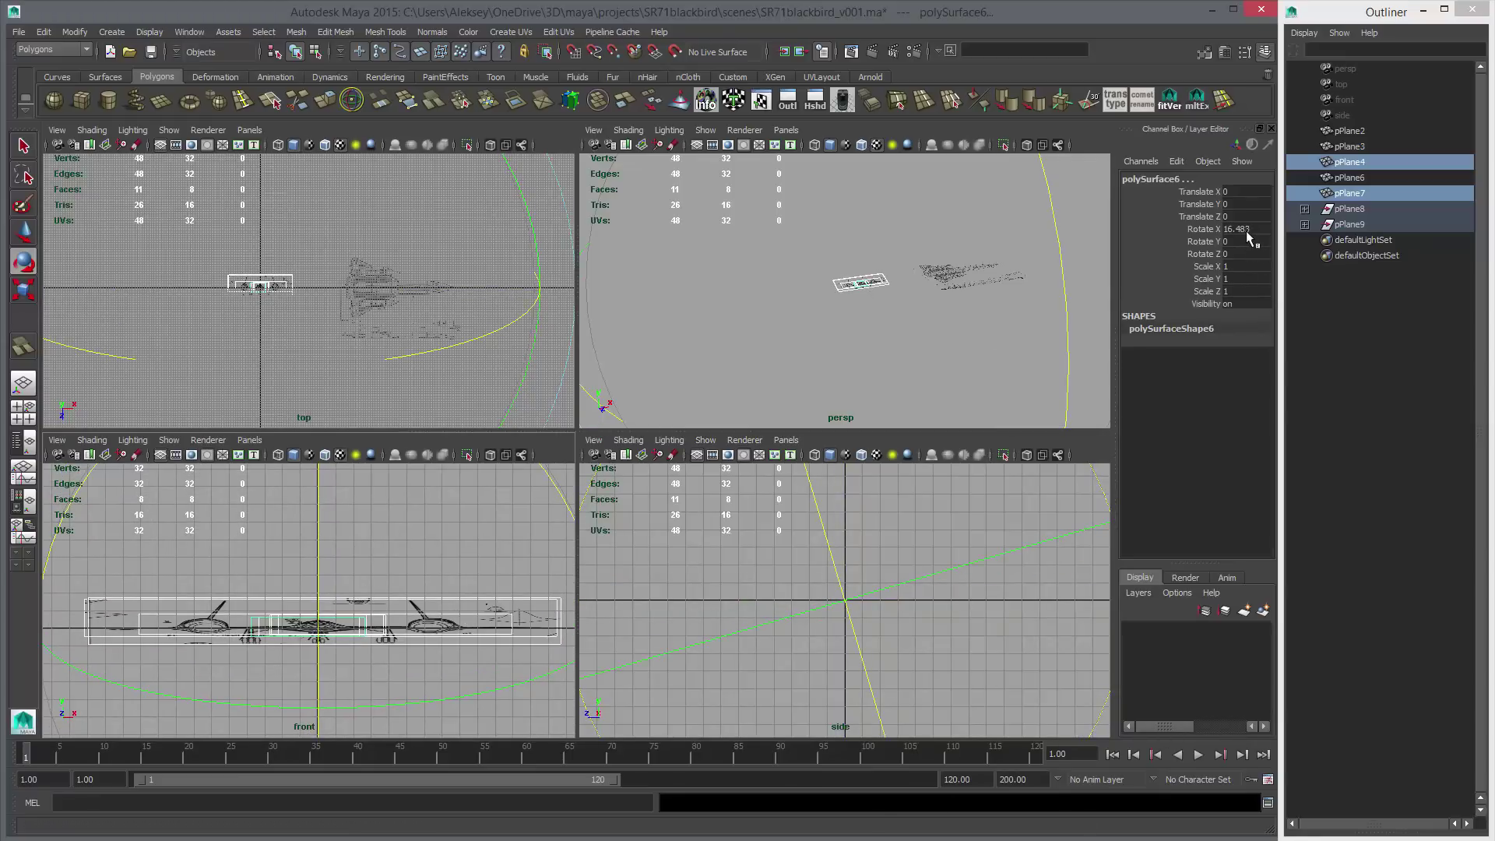
type("90")
key("Return")
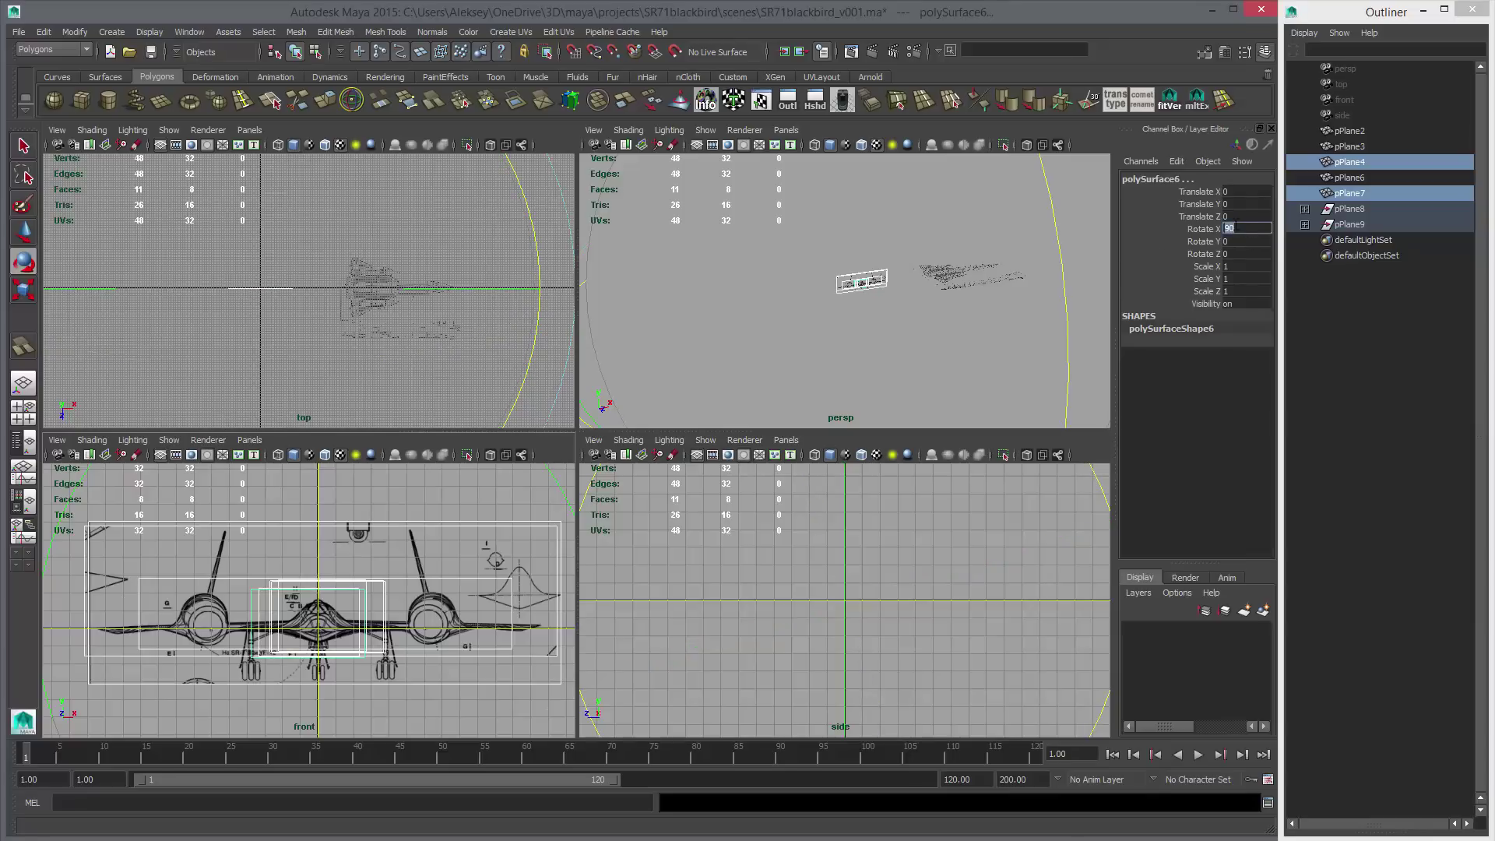
scroll(936, 583, "down", 6)
left_click(994, 285)
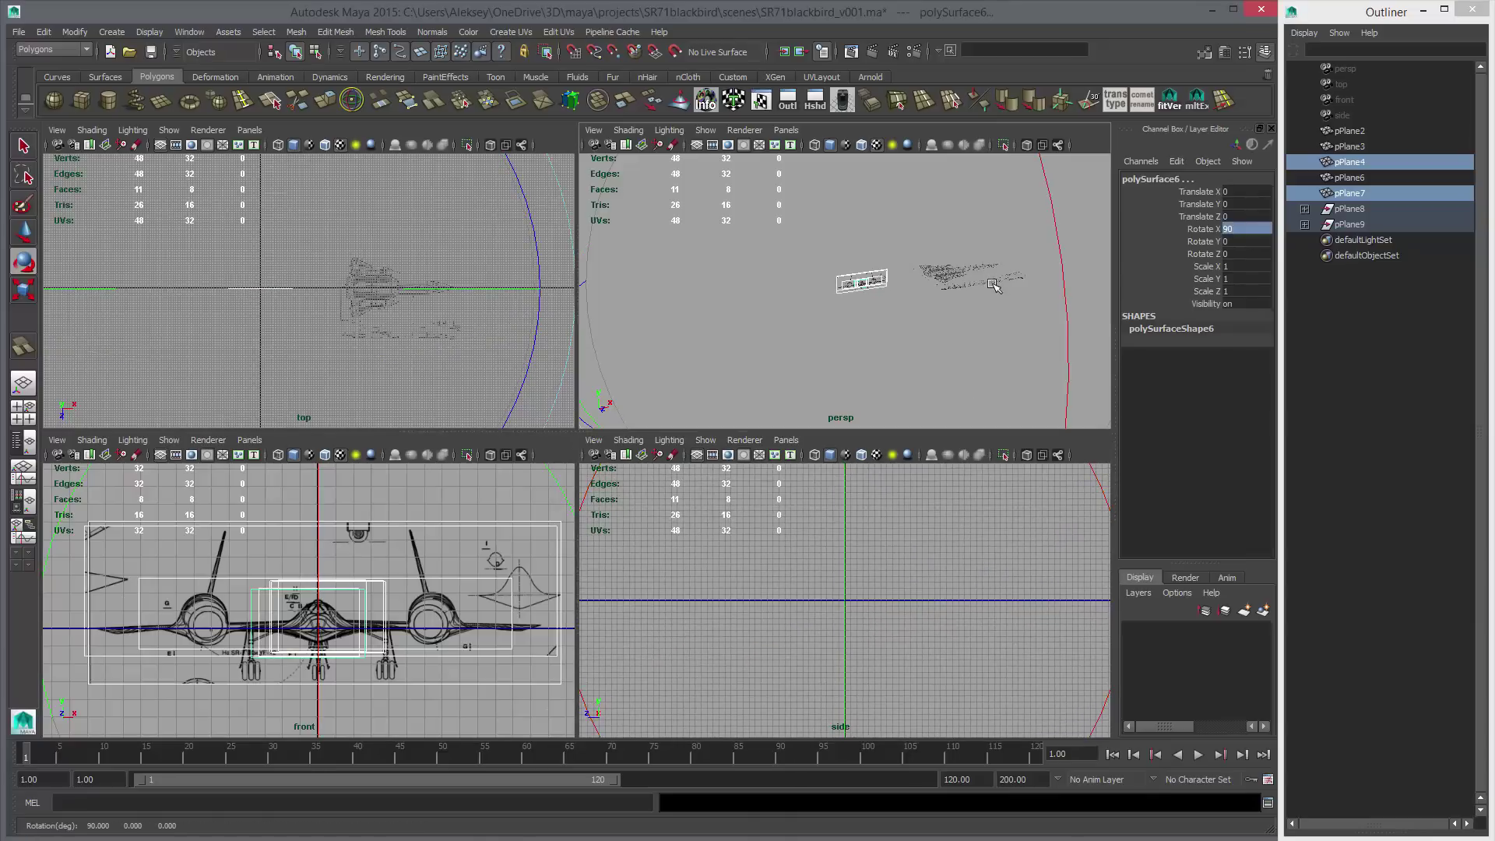
key("w")
key("q")
left_click_drag(951, 273, 988, 311)
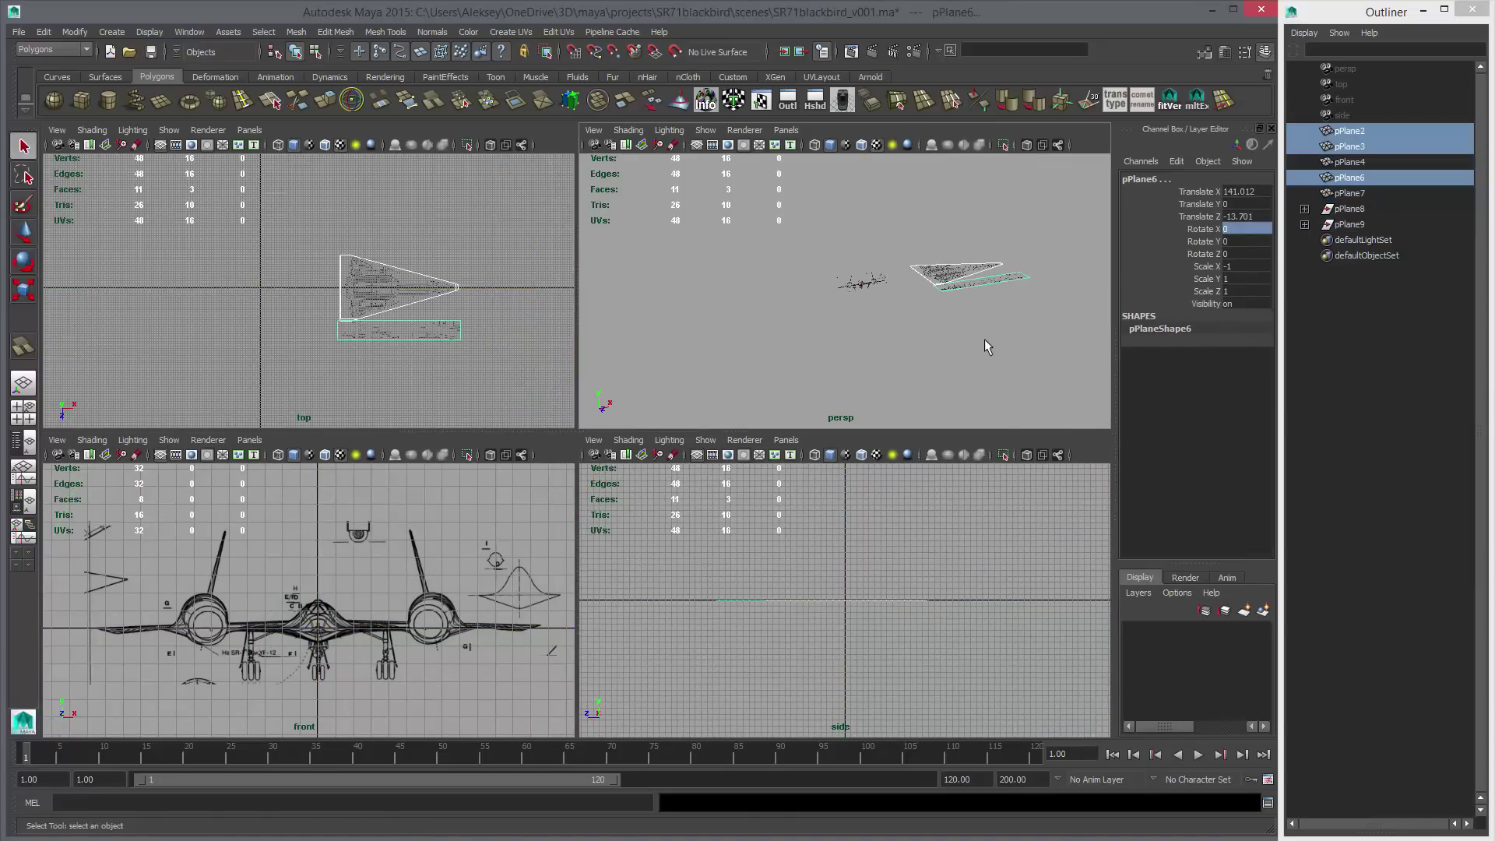
Select the front-view blueprint planes and move them back along Z to about -190.9.
middle_click_drag(978, 306, 892, 330, "alt")
key("space")
left_click_drag(385, 437, 520, 517)
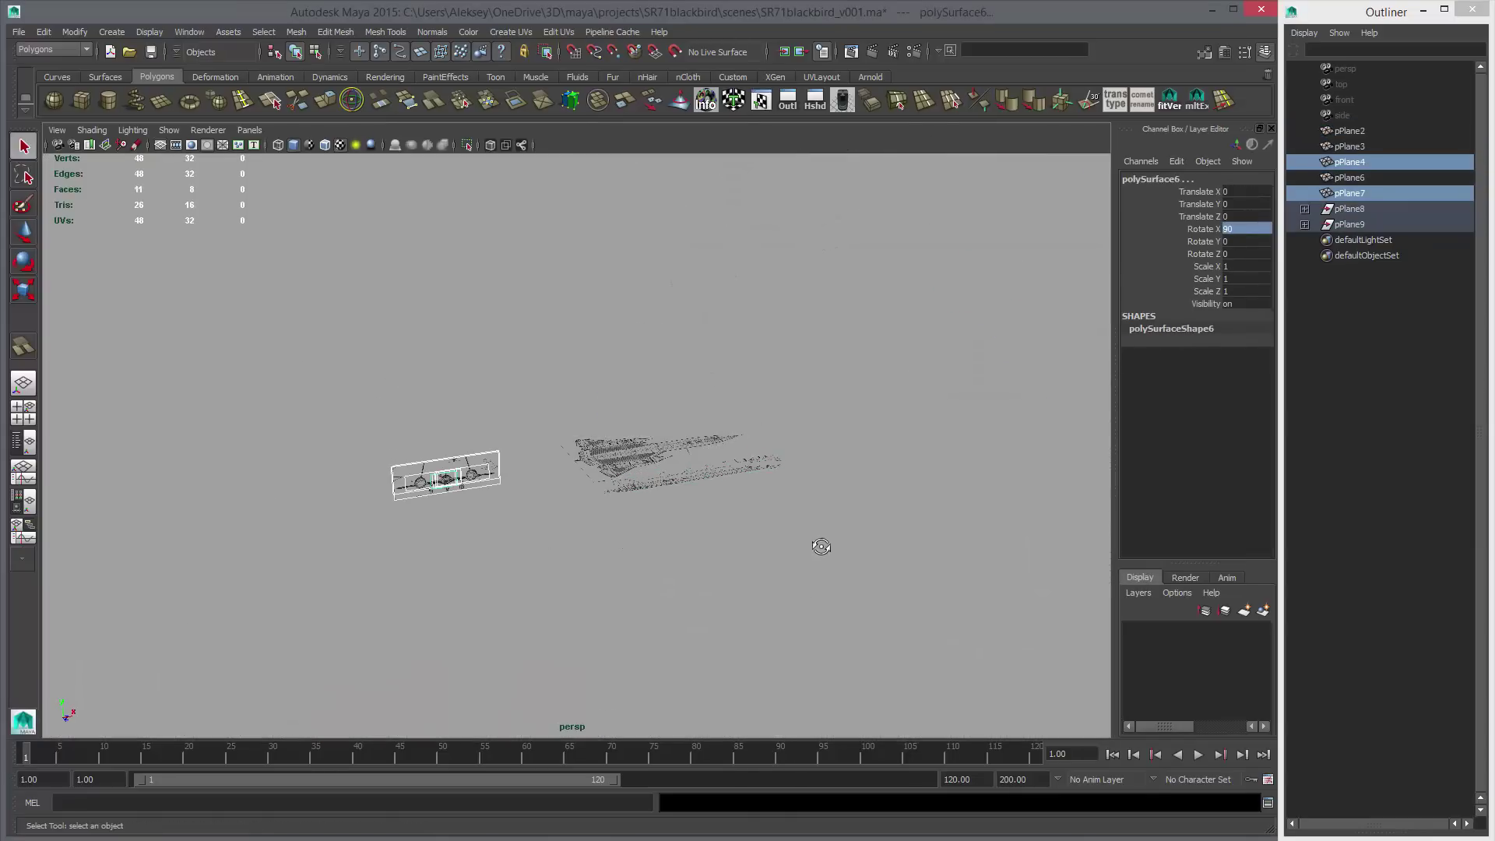
left_click_drag(821, 544, 887, 540, "alt")
right_click_drag(888, 540, 573, 501, "alt")
key("w")
key("space")
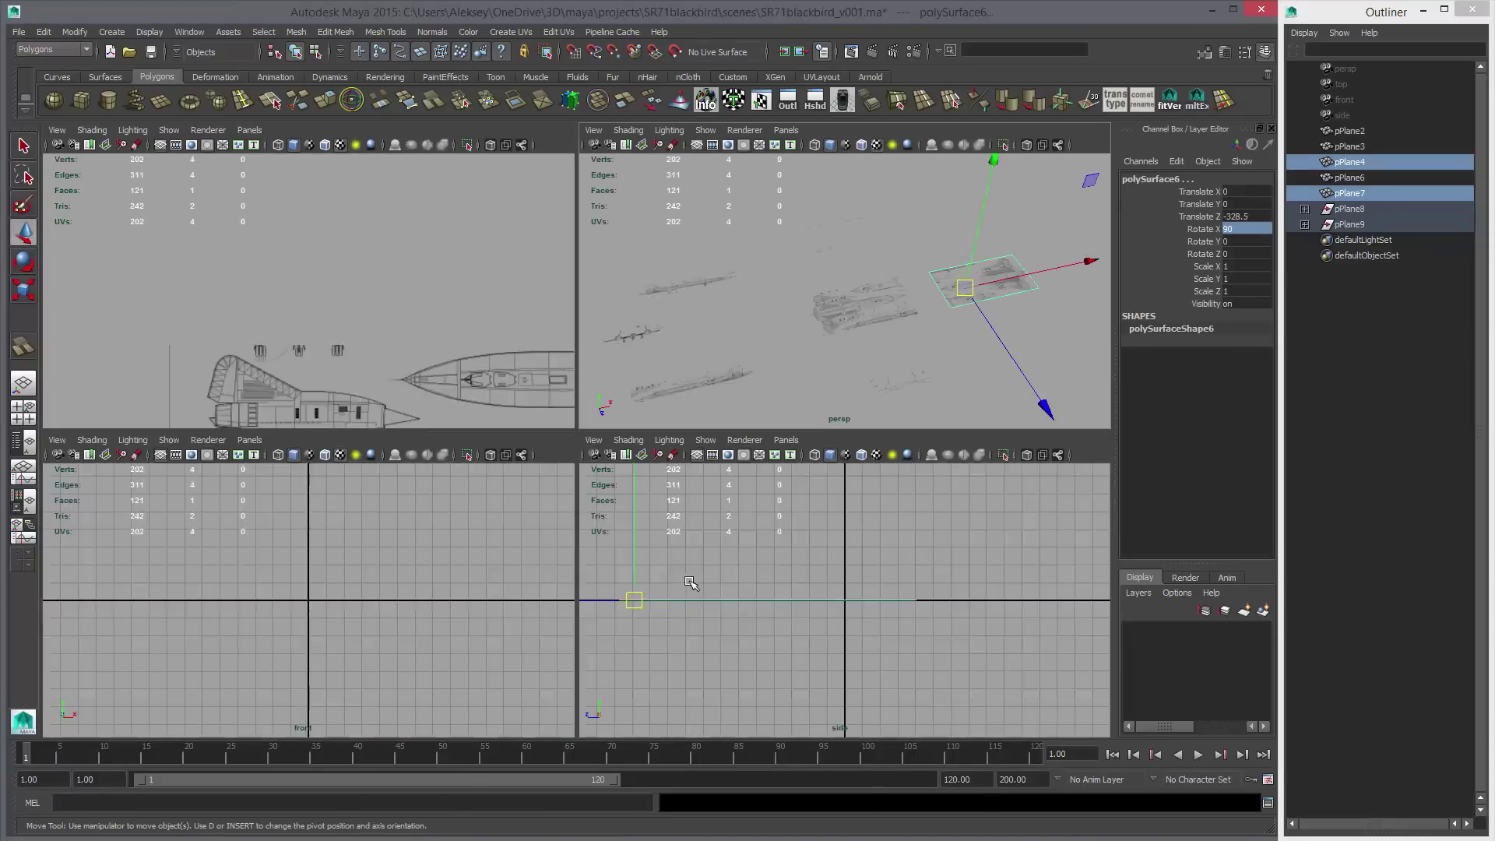
left_click_drag(811, 296, 896, 373)
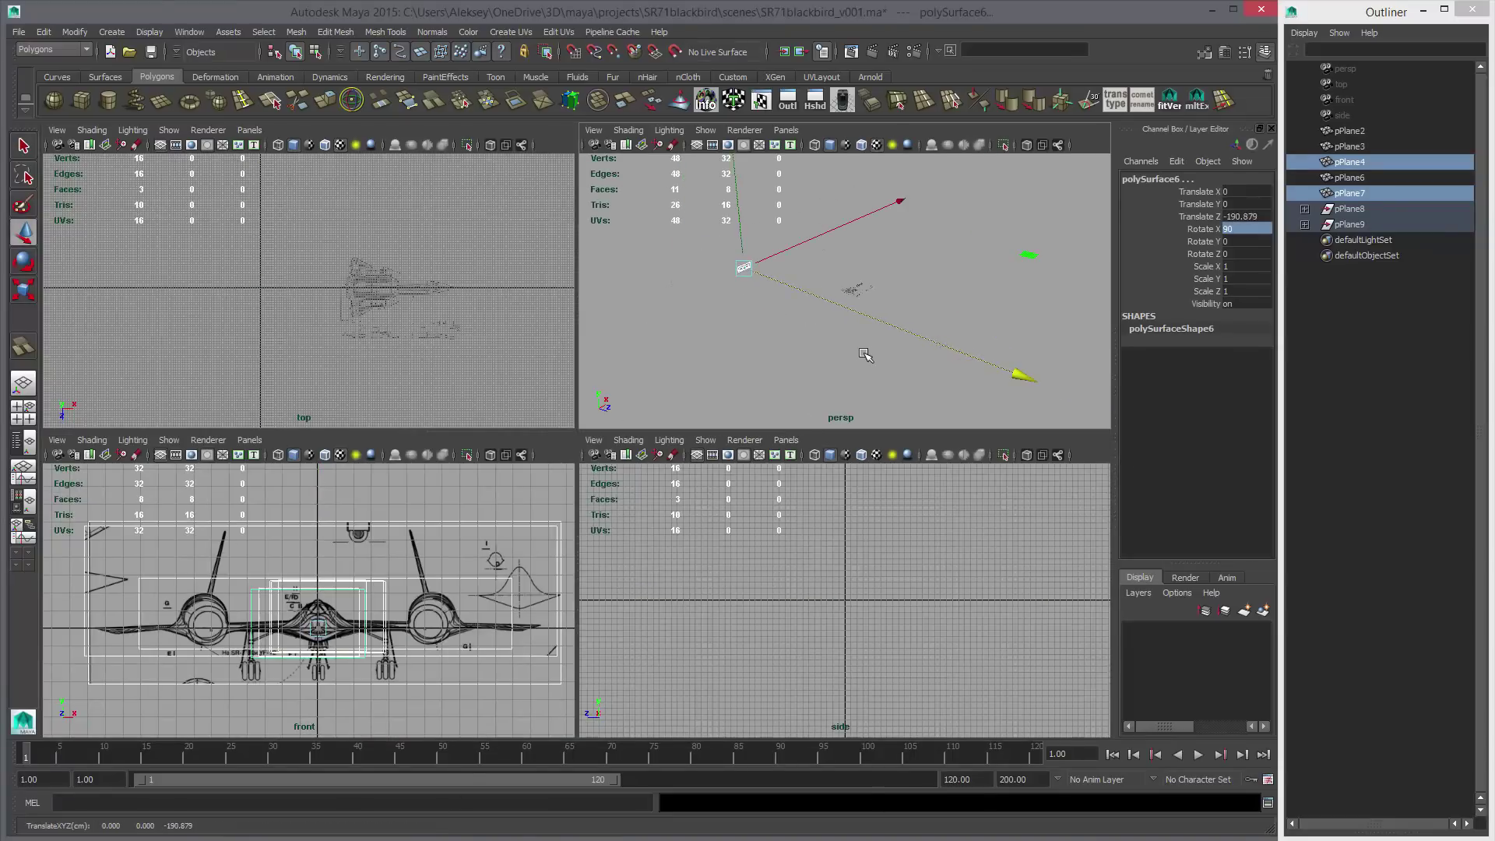
Shift the top- and side-view planes together along X, bringing the side view to about 85.5, and group them.
left_click_drag(834, 257, 770, 303)
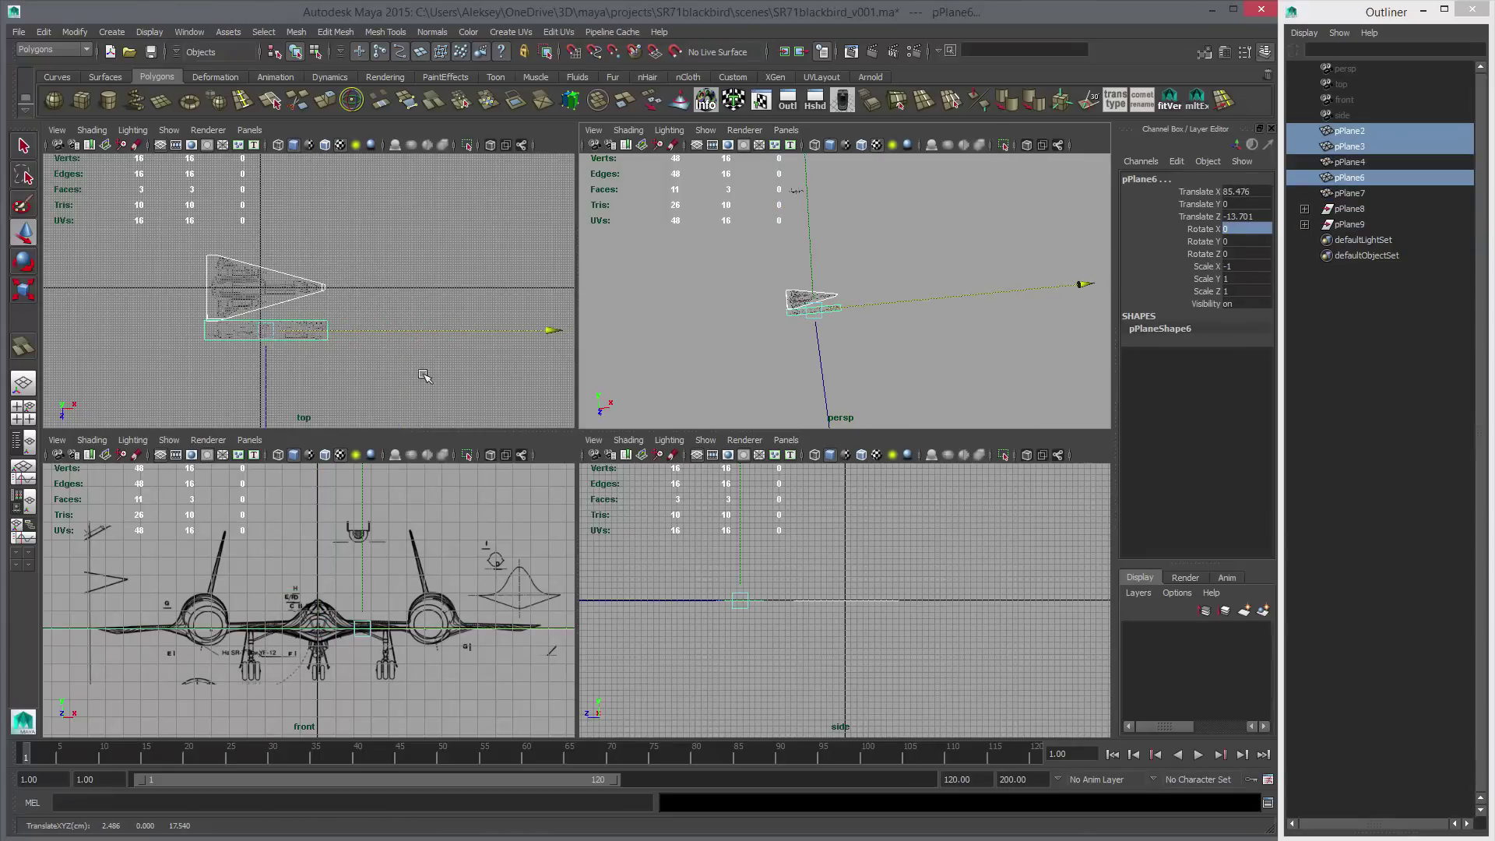
key("e")
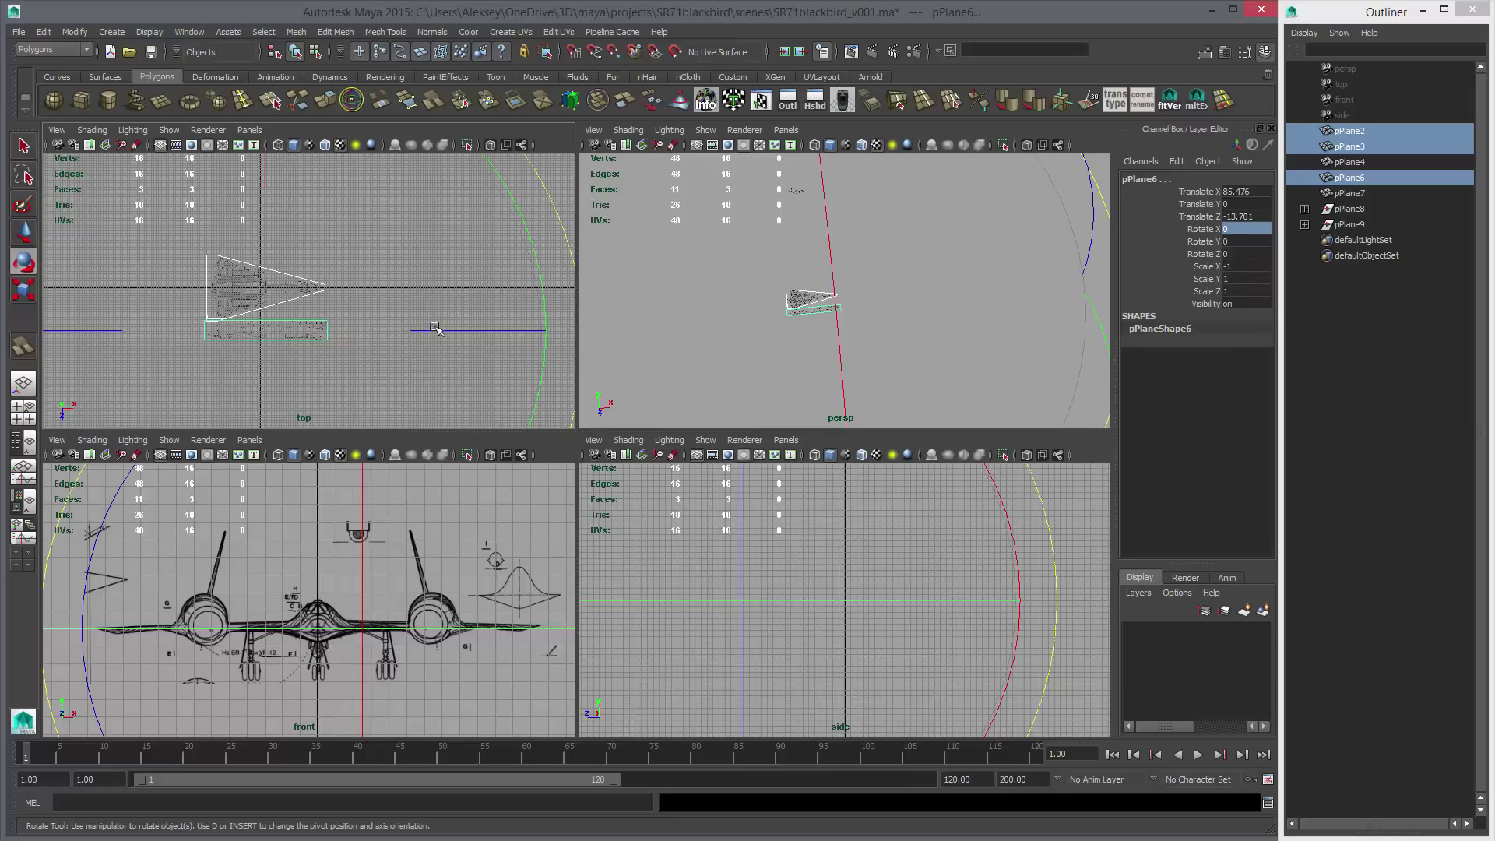
key("space")
right_click_drag(606, 433, 1093, 693, "alt")
key("w")
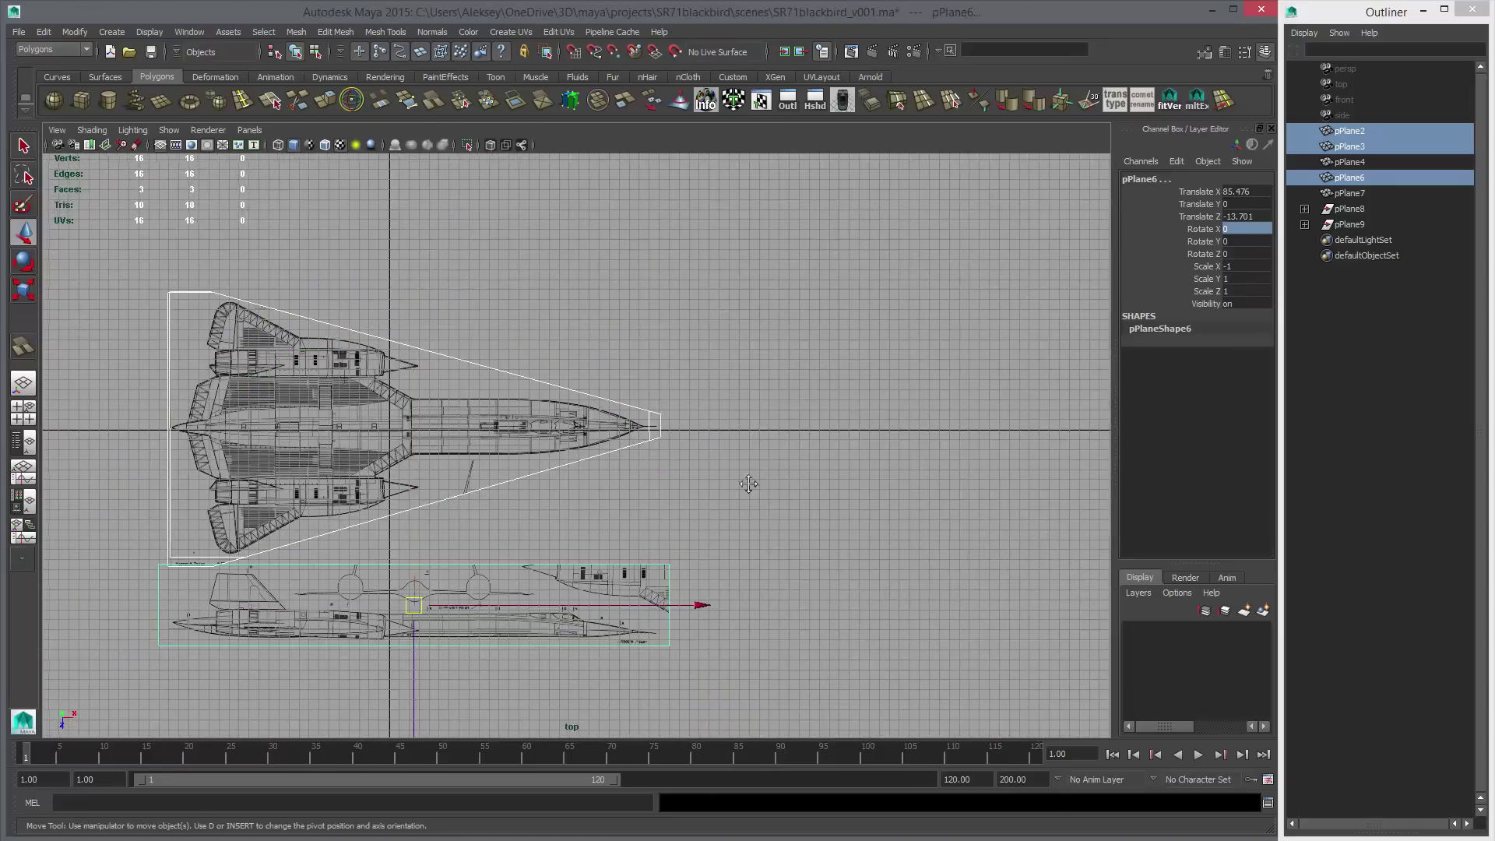
scroll(684, 448, "up", 3)
key("ctrl+g")
scroll(825, 451, "down", 3)
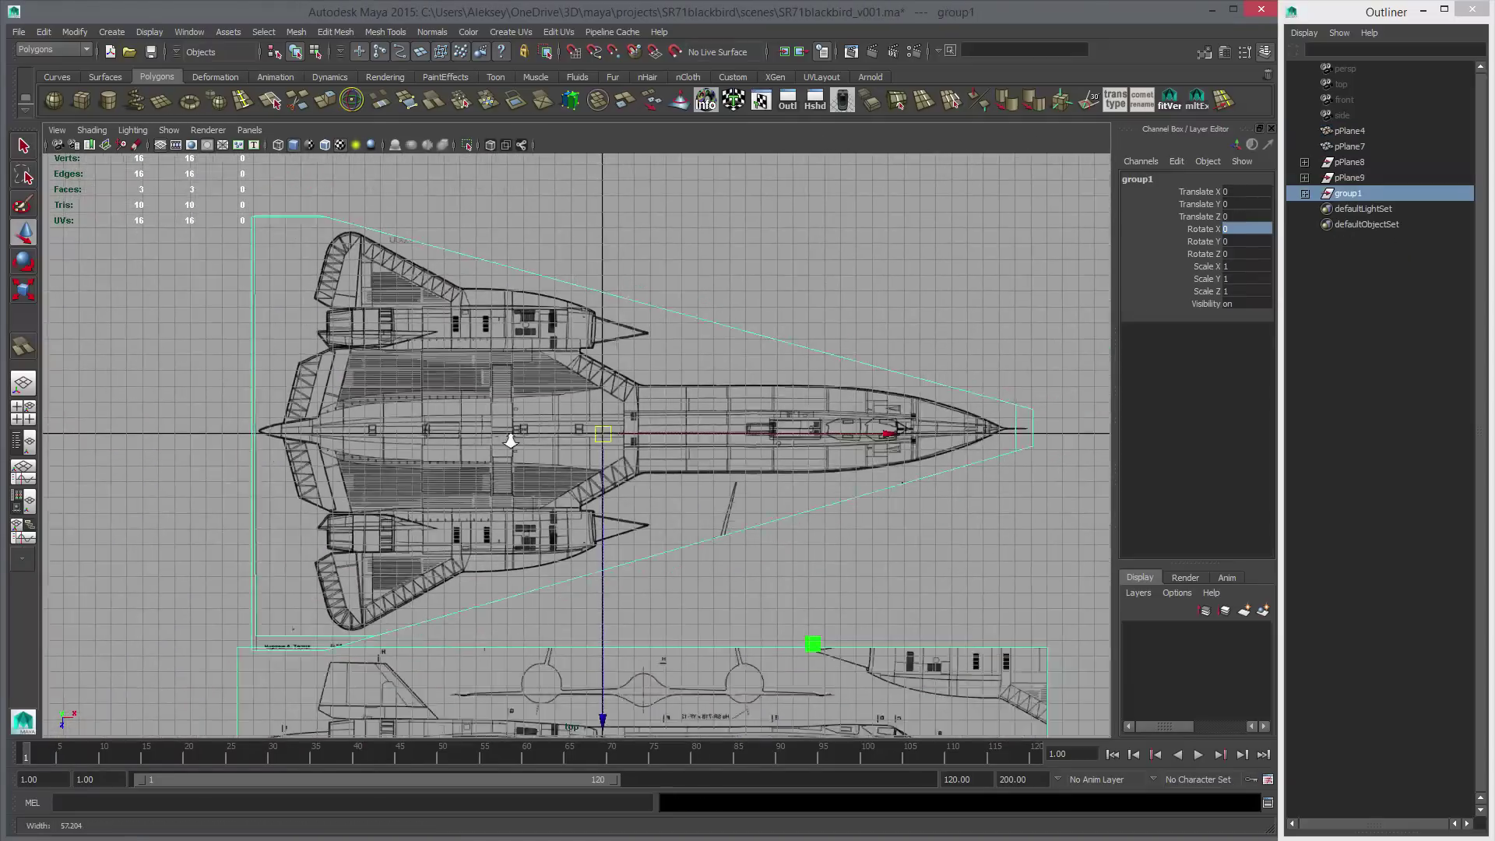
Snap the group's pivot to the grid line at the aircraft's nose and nudge the drawing's centreline onto that line.
scroll(804, 537, "up", 3)
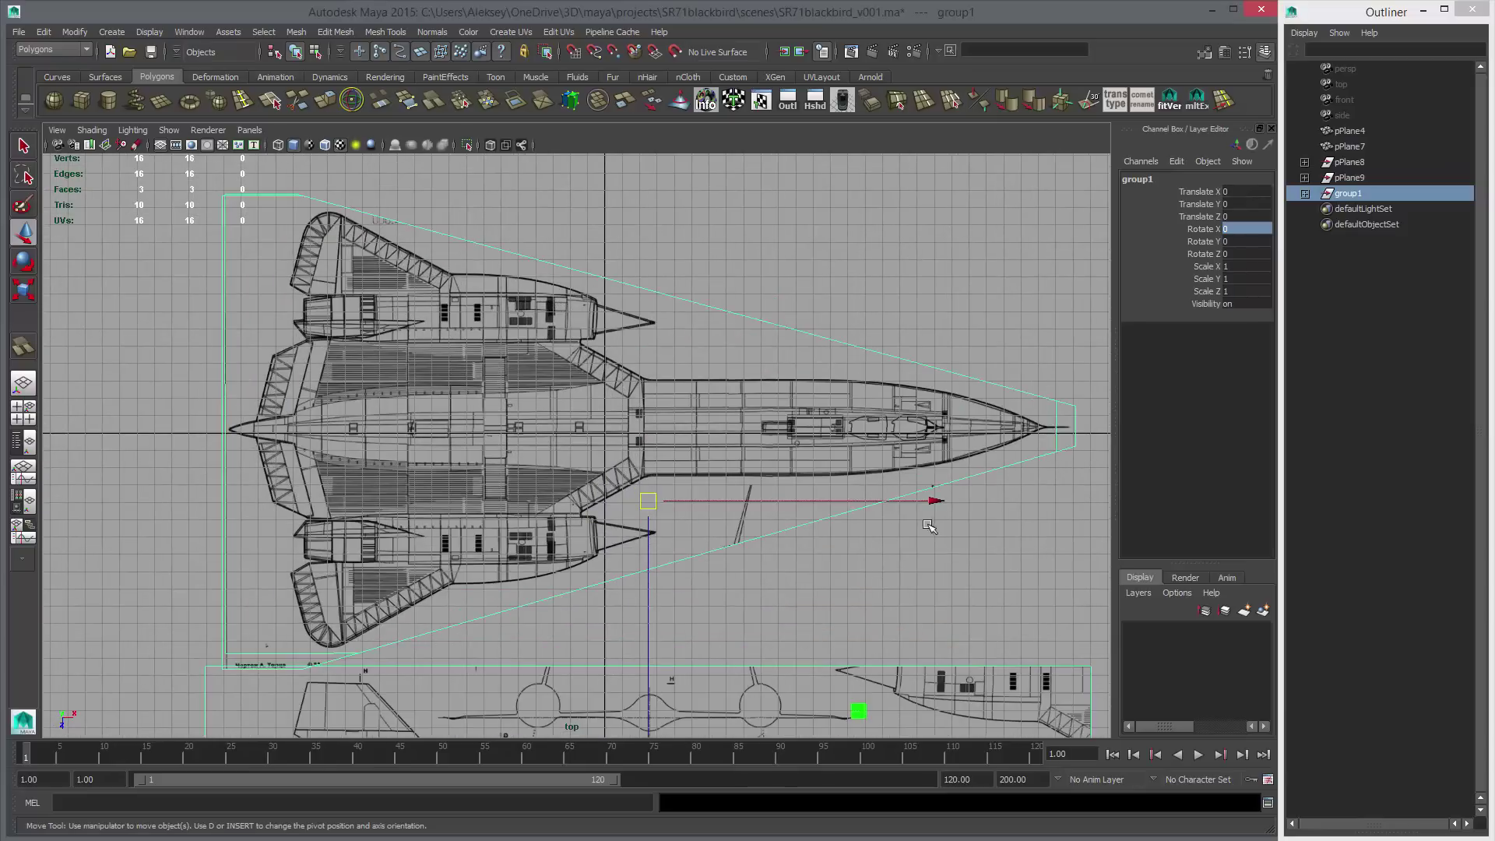
scroll(928, 526, "up", 3)
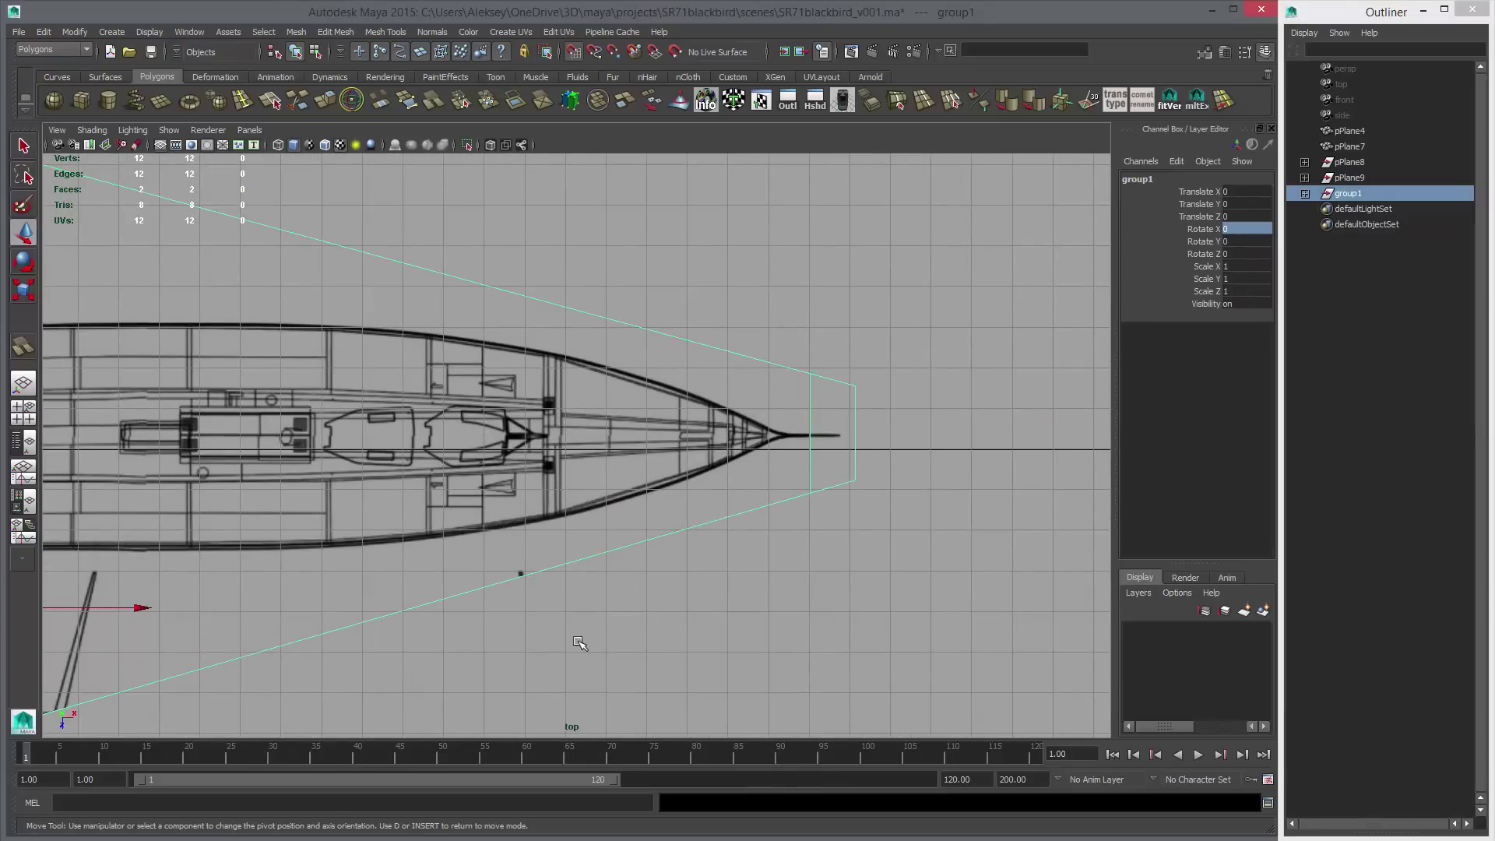
middle_click(860, 449)
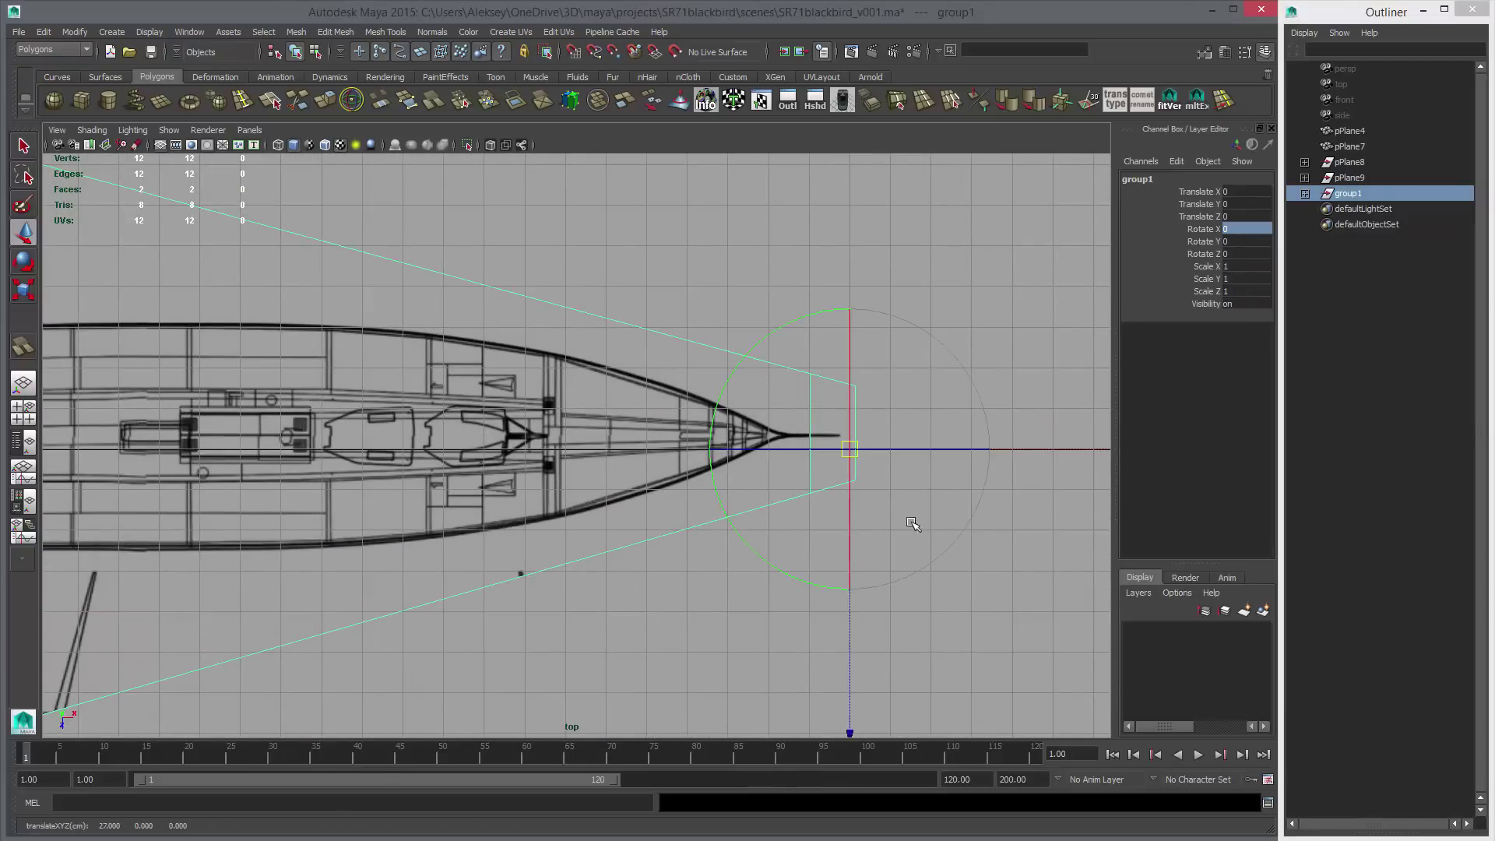
middle_click_drag(948, 547, 907, 533)
Snap the blueprint group to the grid origin by its nose pivot.
right_click_drag(980, 540, 147, 454, "alt")
middle_click_drag(619, 455, 1043, 428, "alt")
key("x")
middle_click_drag(711, 429, 704, 419)
Rotate the blueprint group around its nose pivot and set Rotate Y to -90.
key("e")
left_click_drag(904, 185, 1004, 479)
left_click(1248, 242)
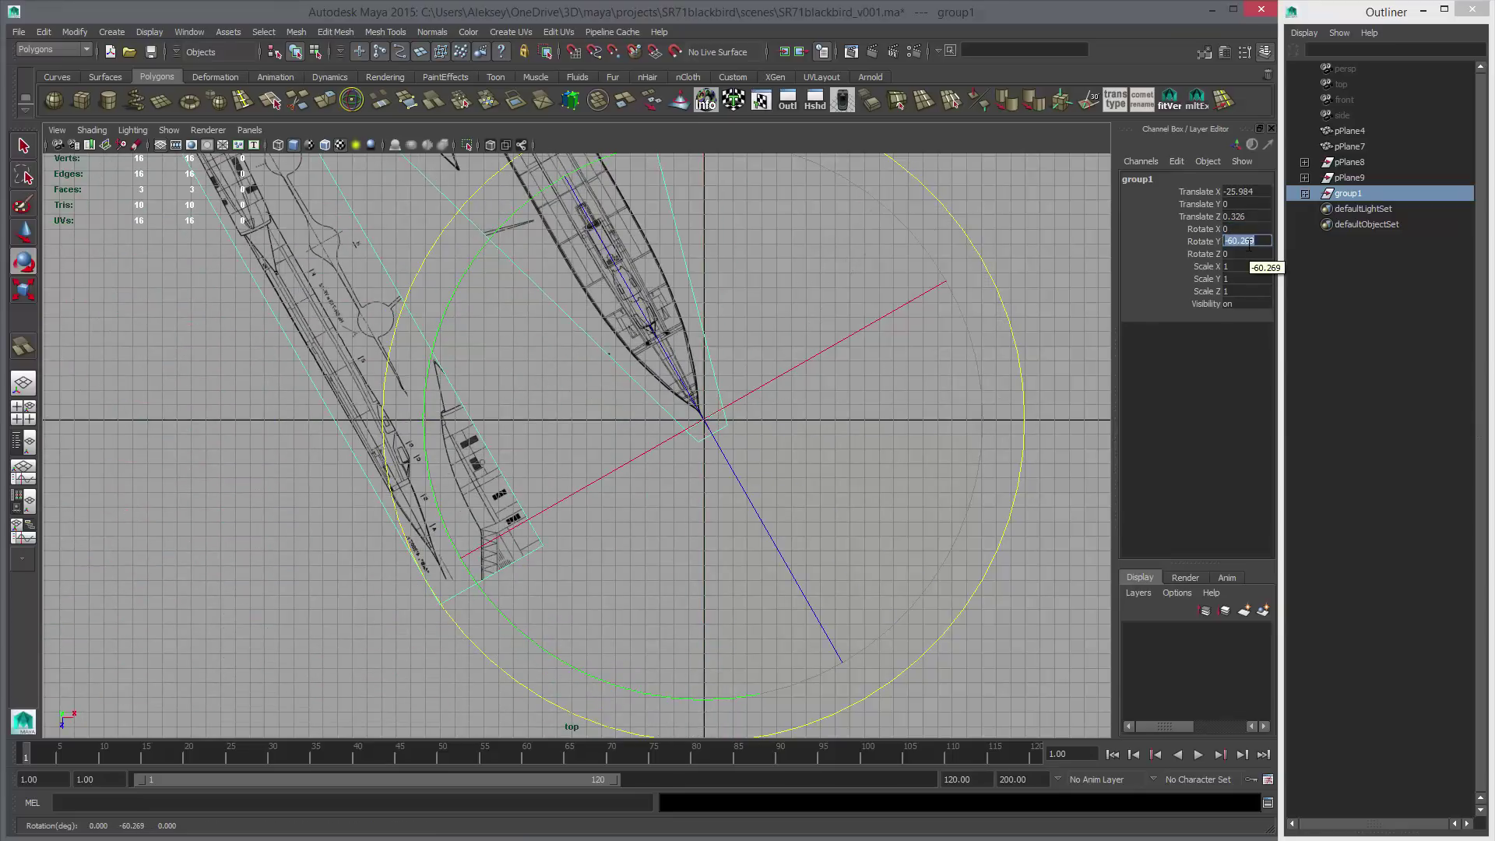
key("Return")
Move the group along Z to about 24.07 so the wing-root panel line sits on the grid's X axis.
key("w")
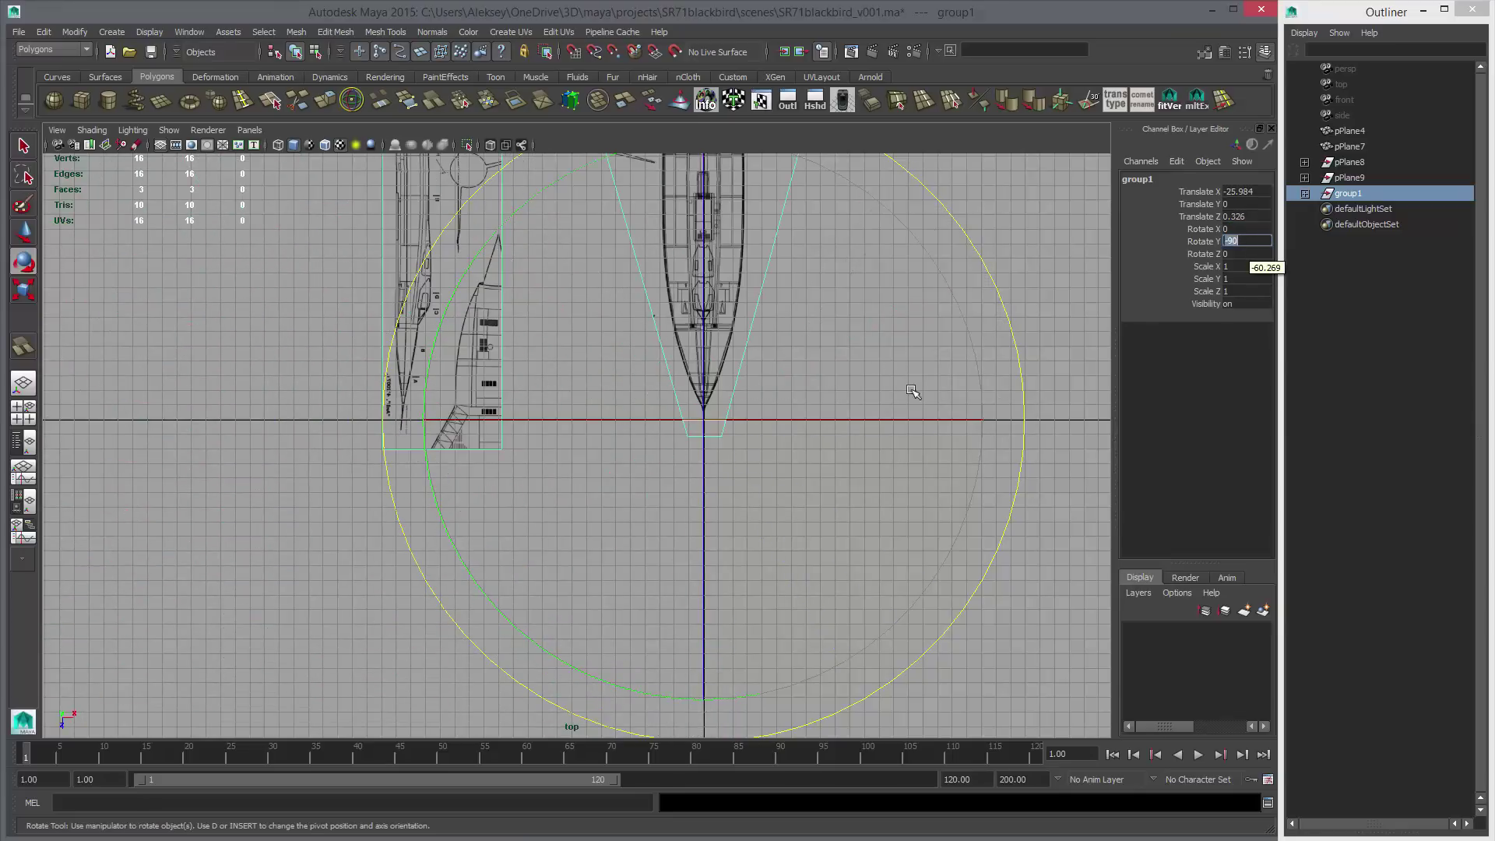
key("f")
right_click_drag(932, 515, 739, 416, "alt")
middle_click_drag(739, 416, 710, 395, "alt")
right_click_drag(710, 395, 722, 529, "alt")
middle_click_drag(685, 464, 644, 407, "alt")
right_click_drag(643, 407, 825, 443, "alt")
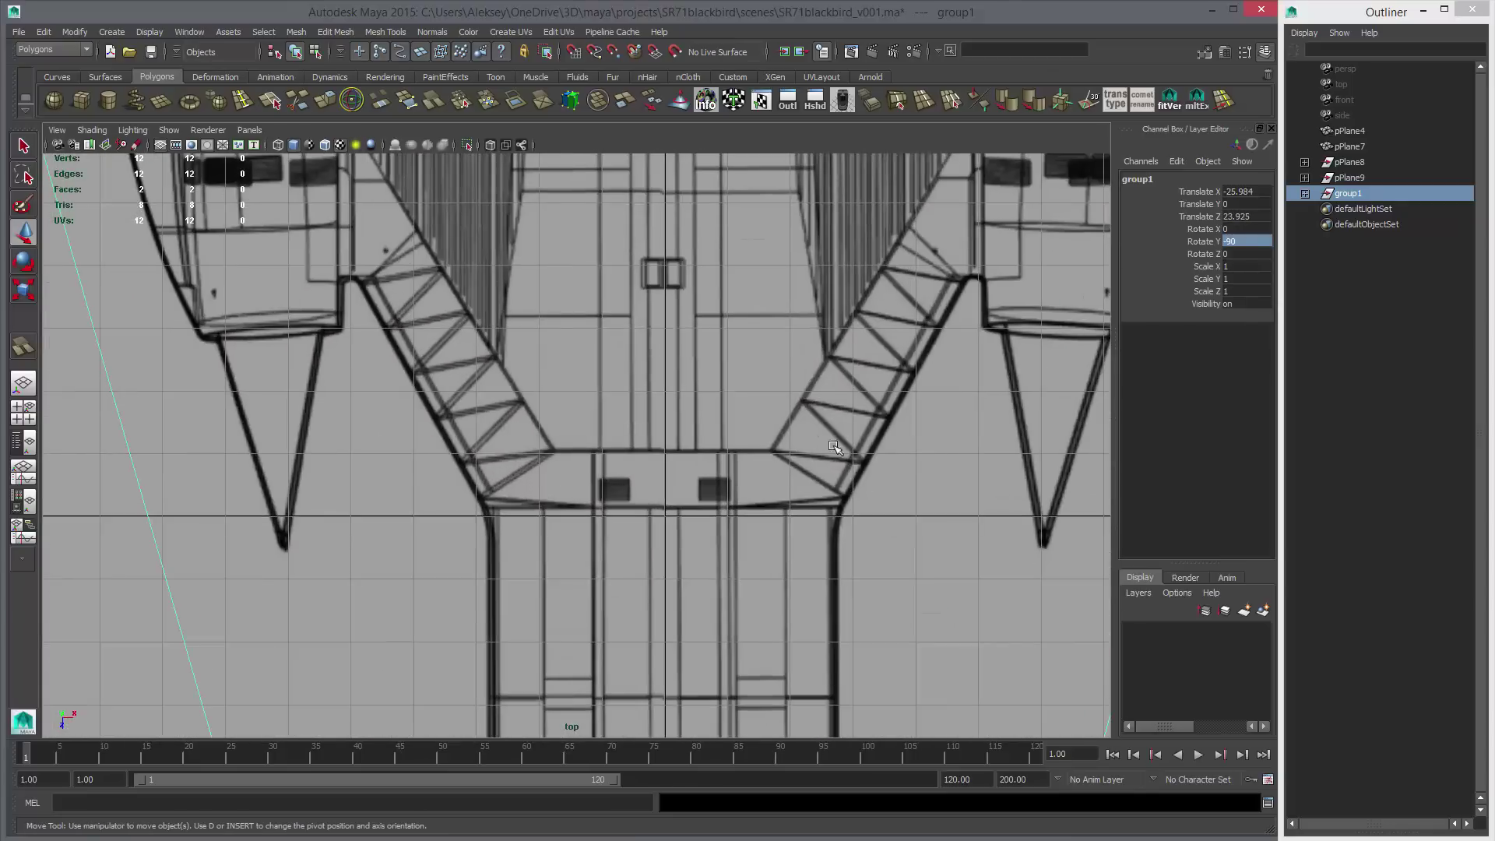
middle_click_drag(827, 443, 831, 454, "shift")
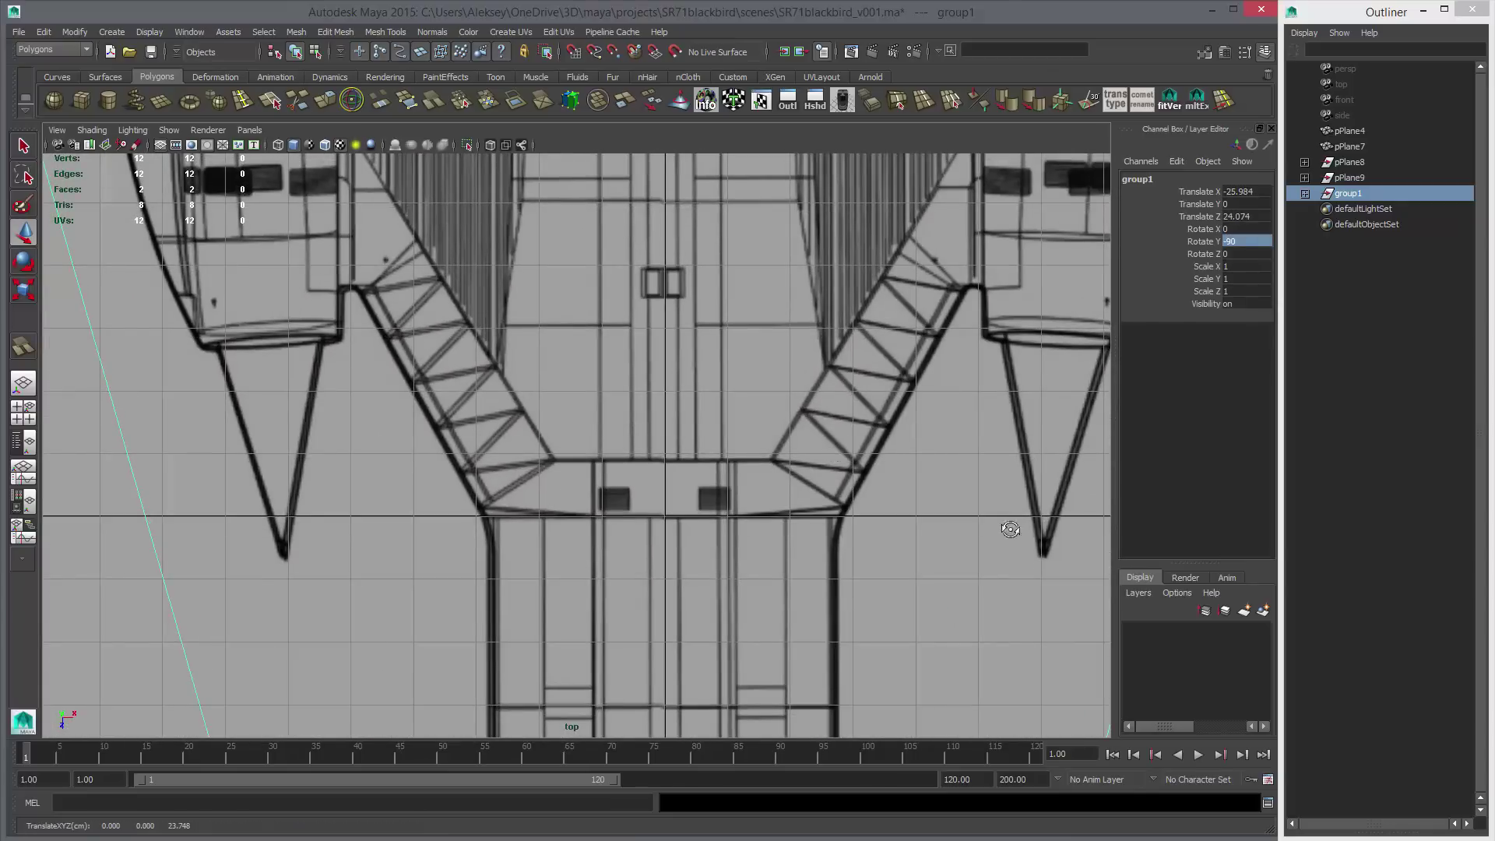
Snap the blueprint group's pivot to the grid origin.
right_click_drag(1010, 529, 403, 289, "alt")
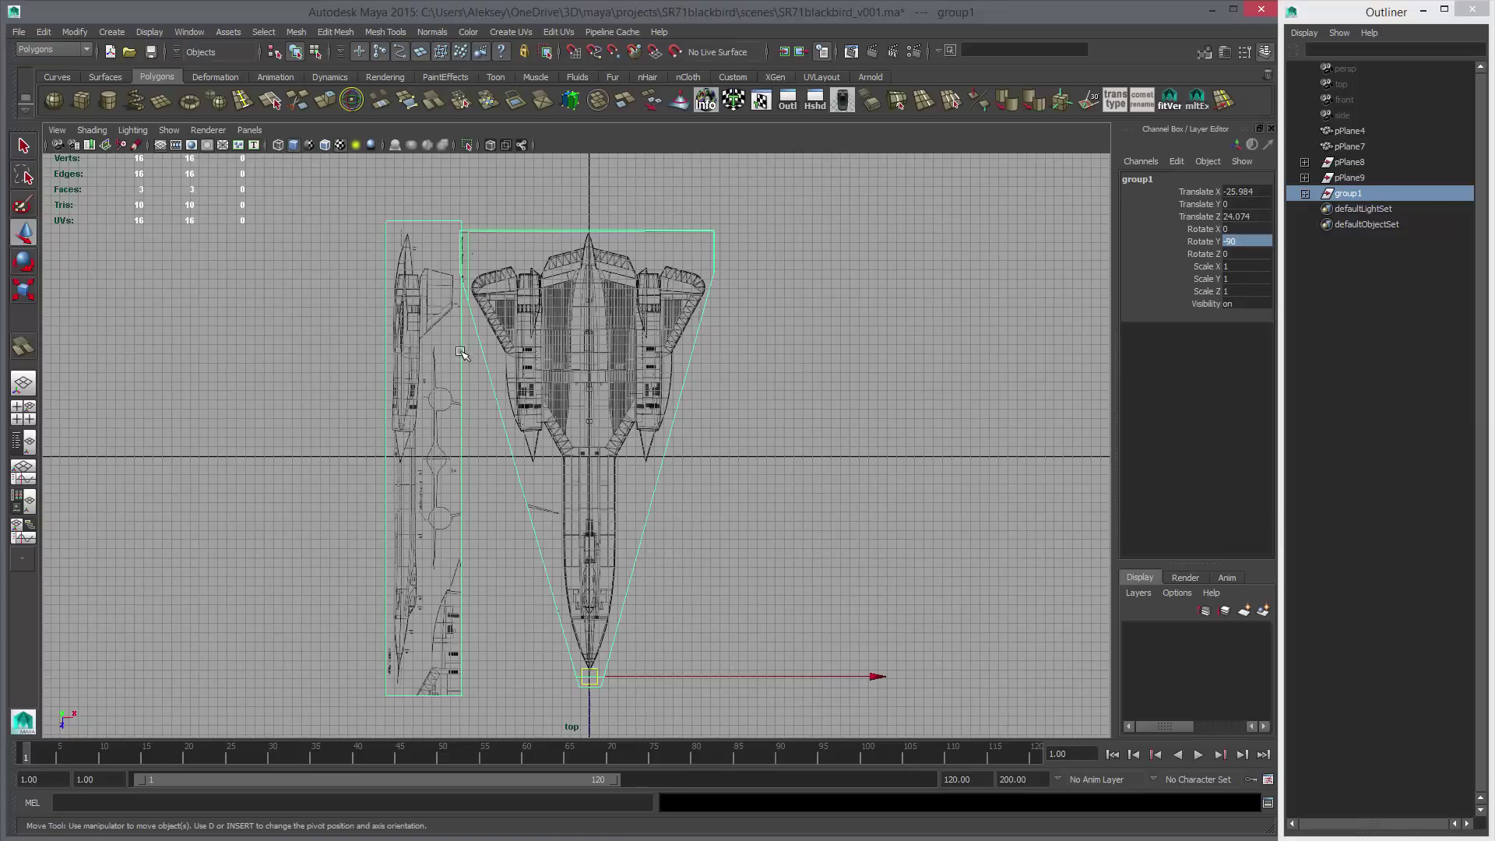
key("d")
key("x")
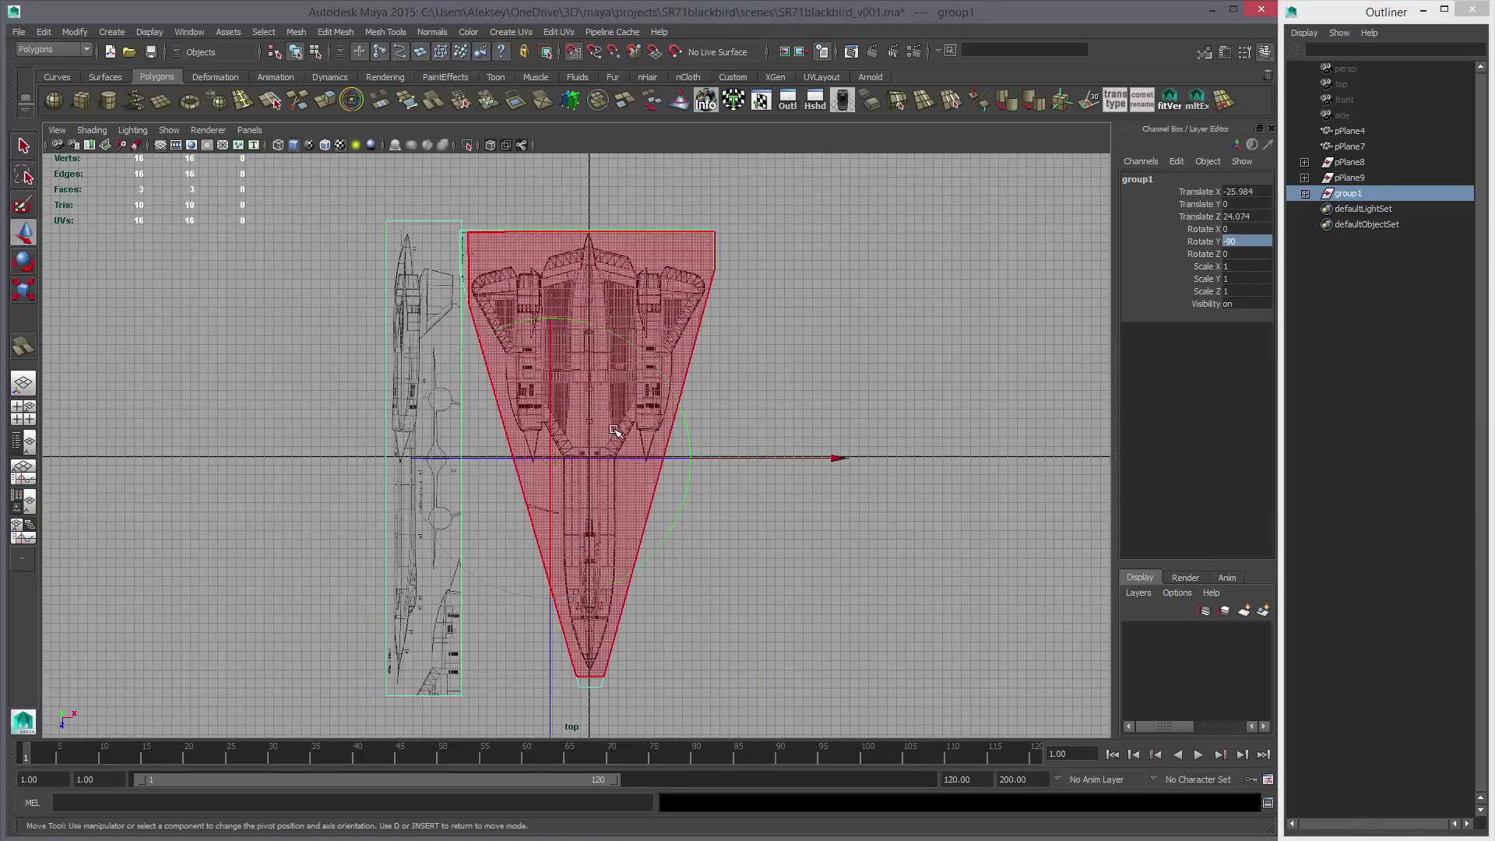
middle_click_drag(598, 441, 578, 457)
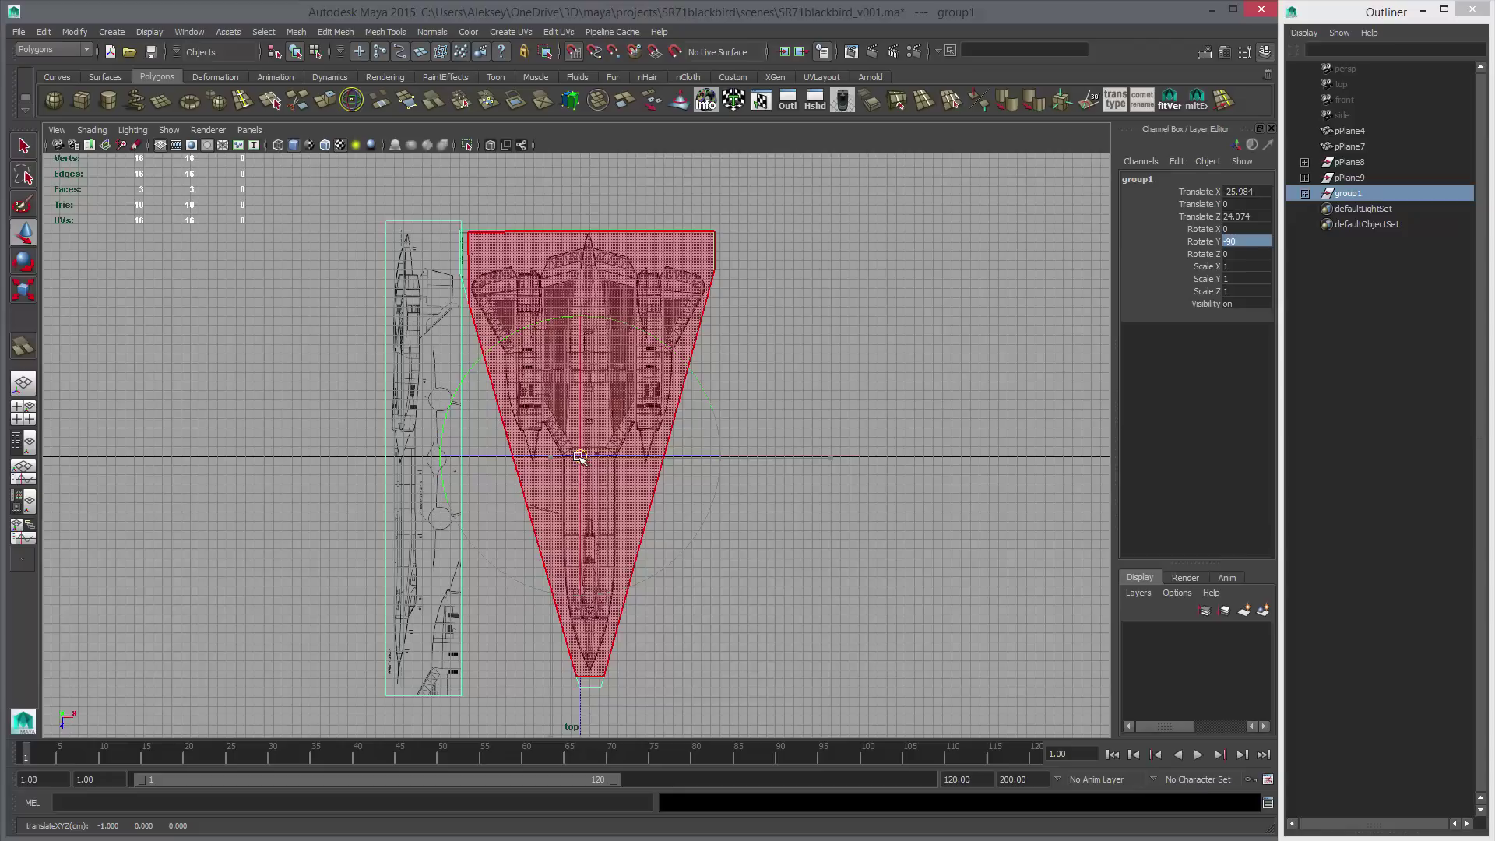
Stand the side-view blueprint plane upright by rotating it about X and set its Rotate X to 90.
left_click(424, 495)
key("e")
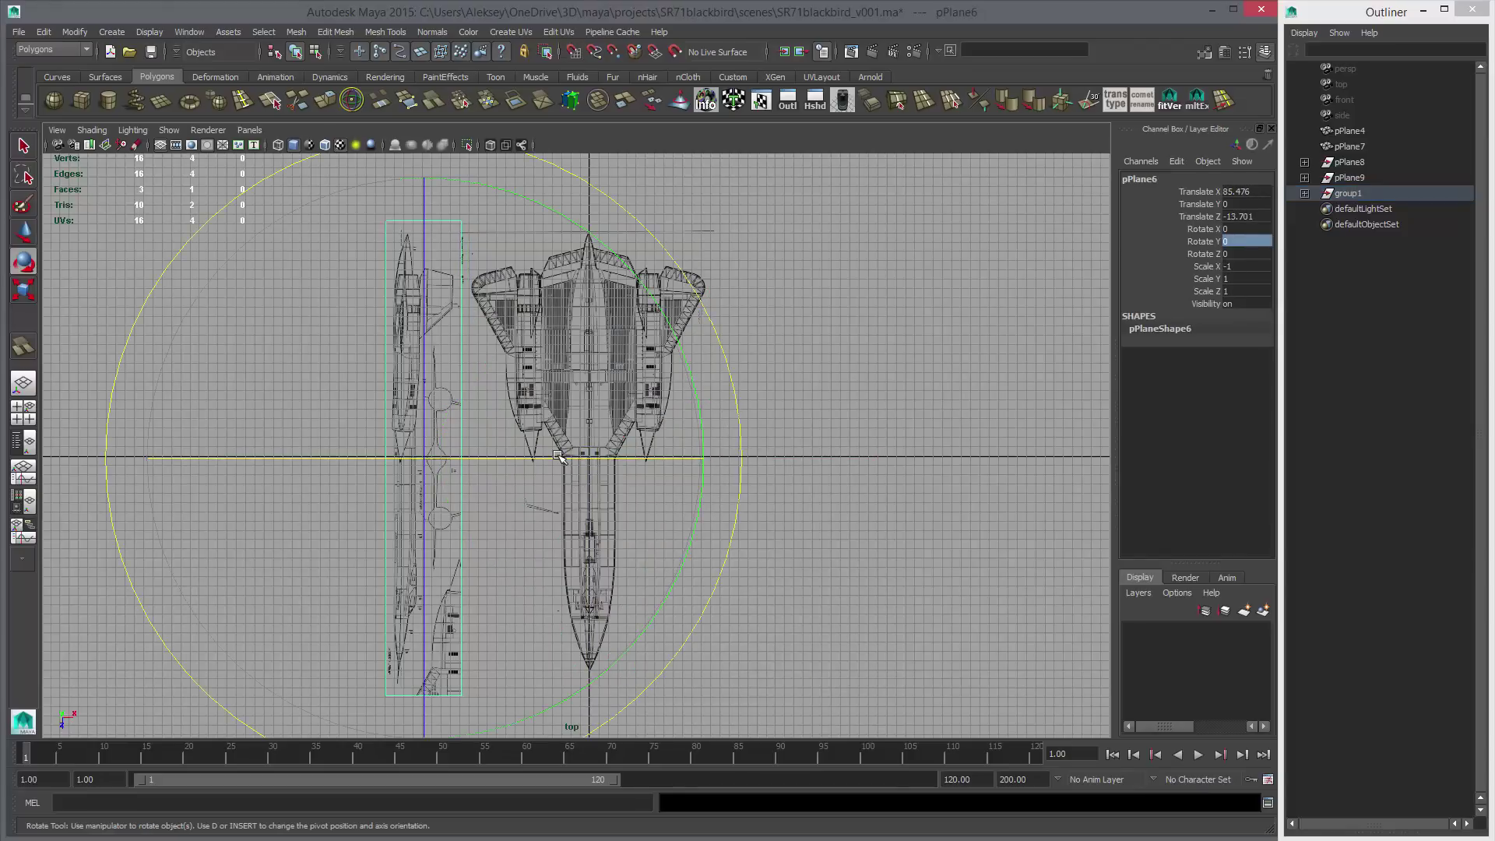
left_click_drag(560, 457, 506, 493)
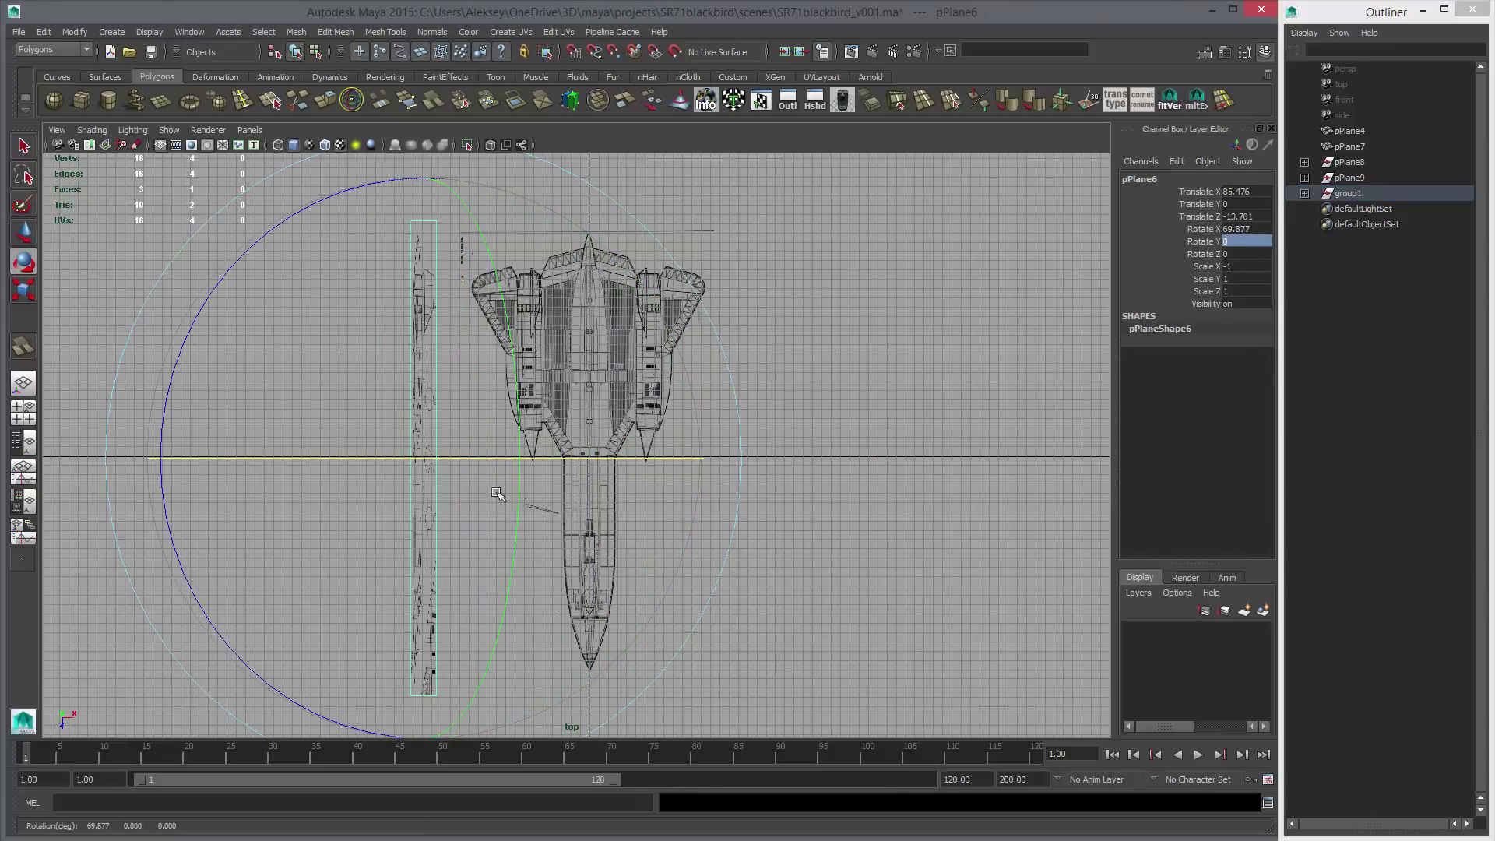
key("space")
key("space")
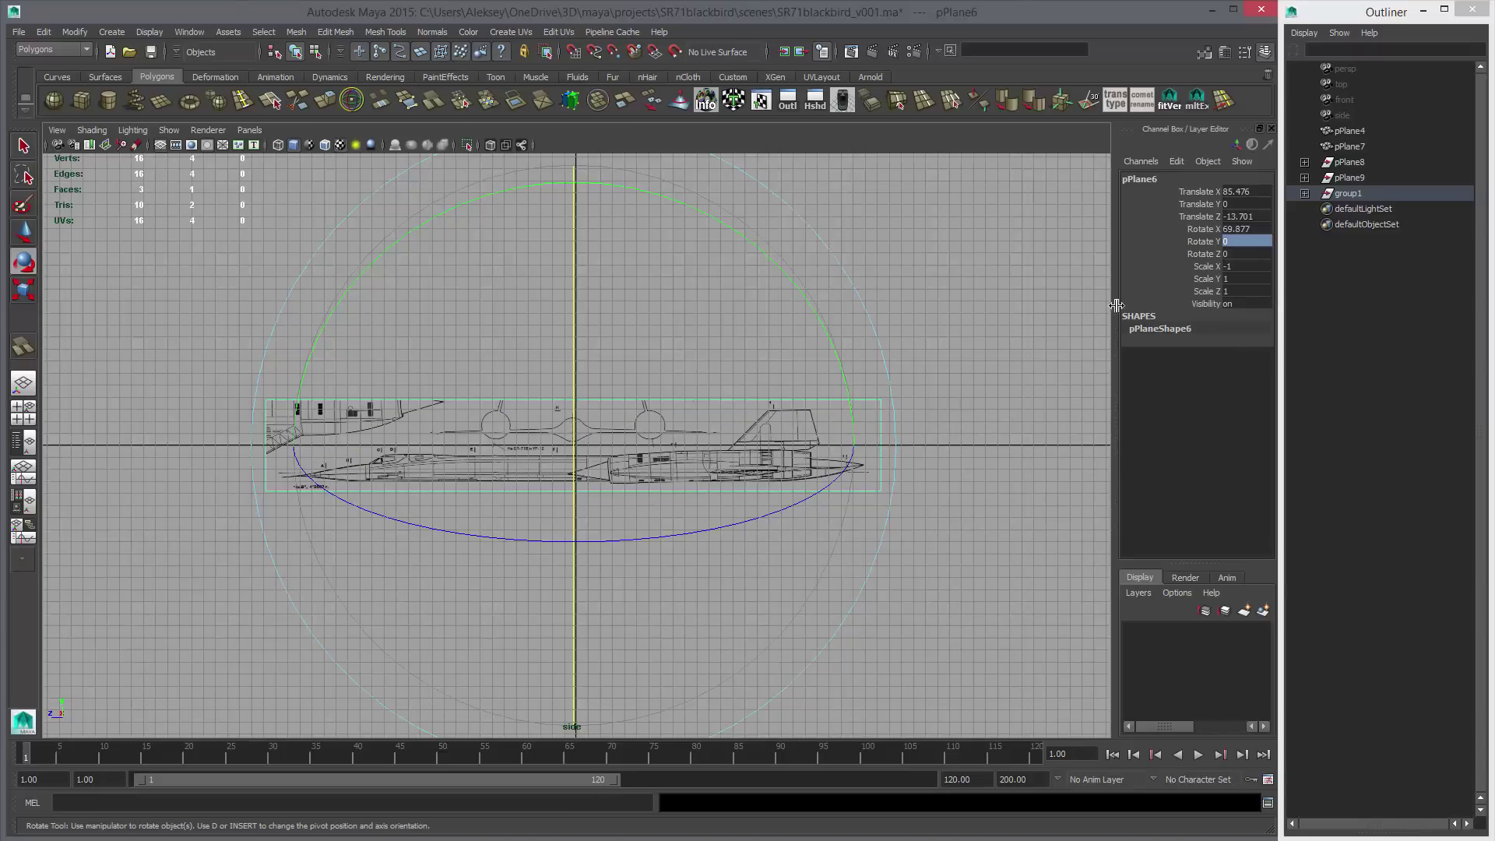
left_click(1245, 229)
type("90")
key("Return")
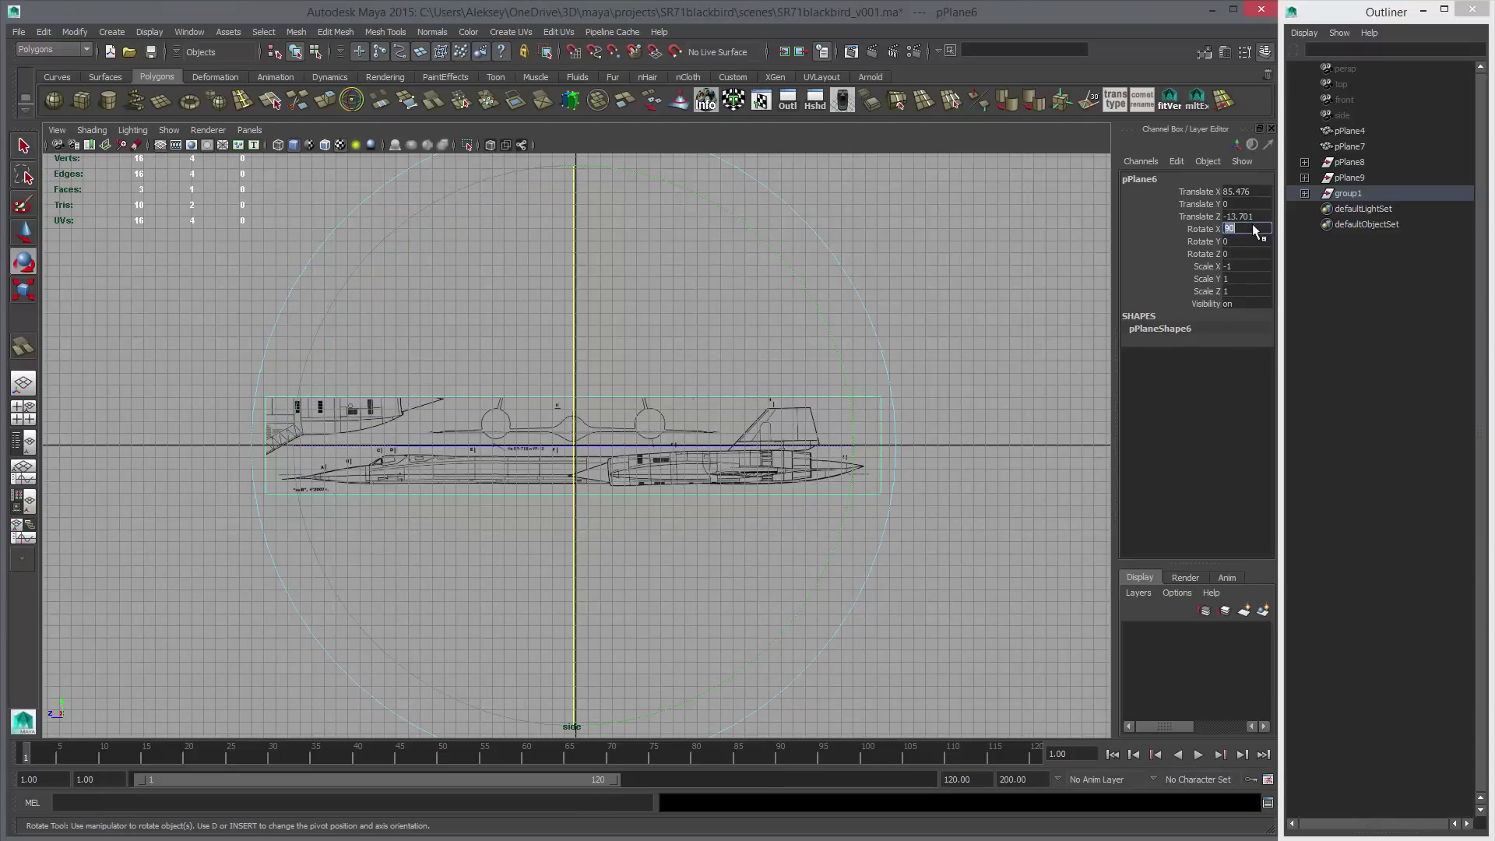
Select the whole blueprint group through its top-view plane and set the group's Rotate Y to 90.
scroll(767, 400, "down", 3)
key("w")
key("space")
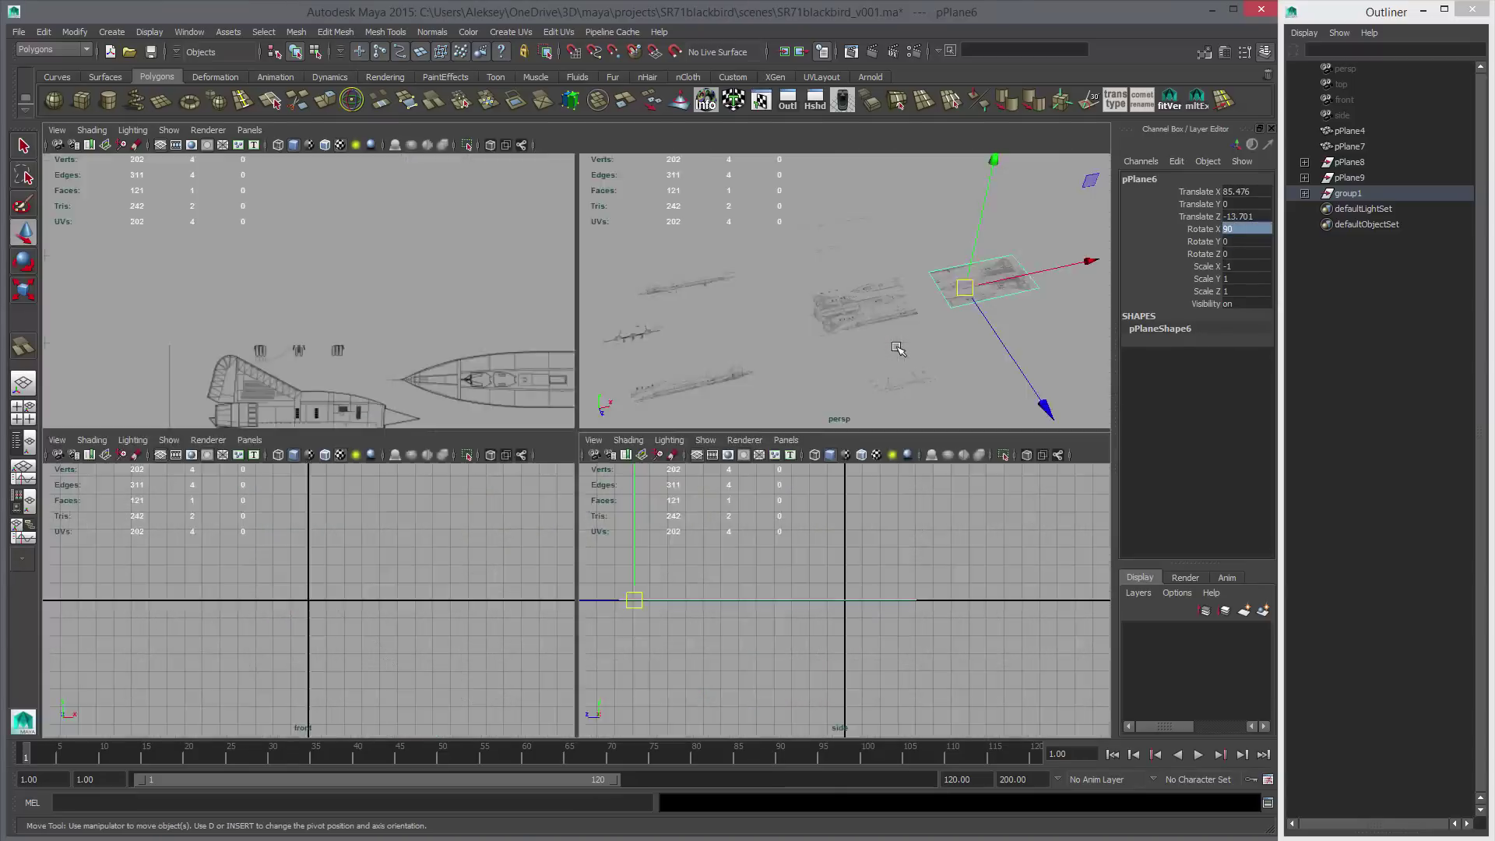
left_click(316, 244)
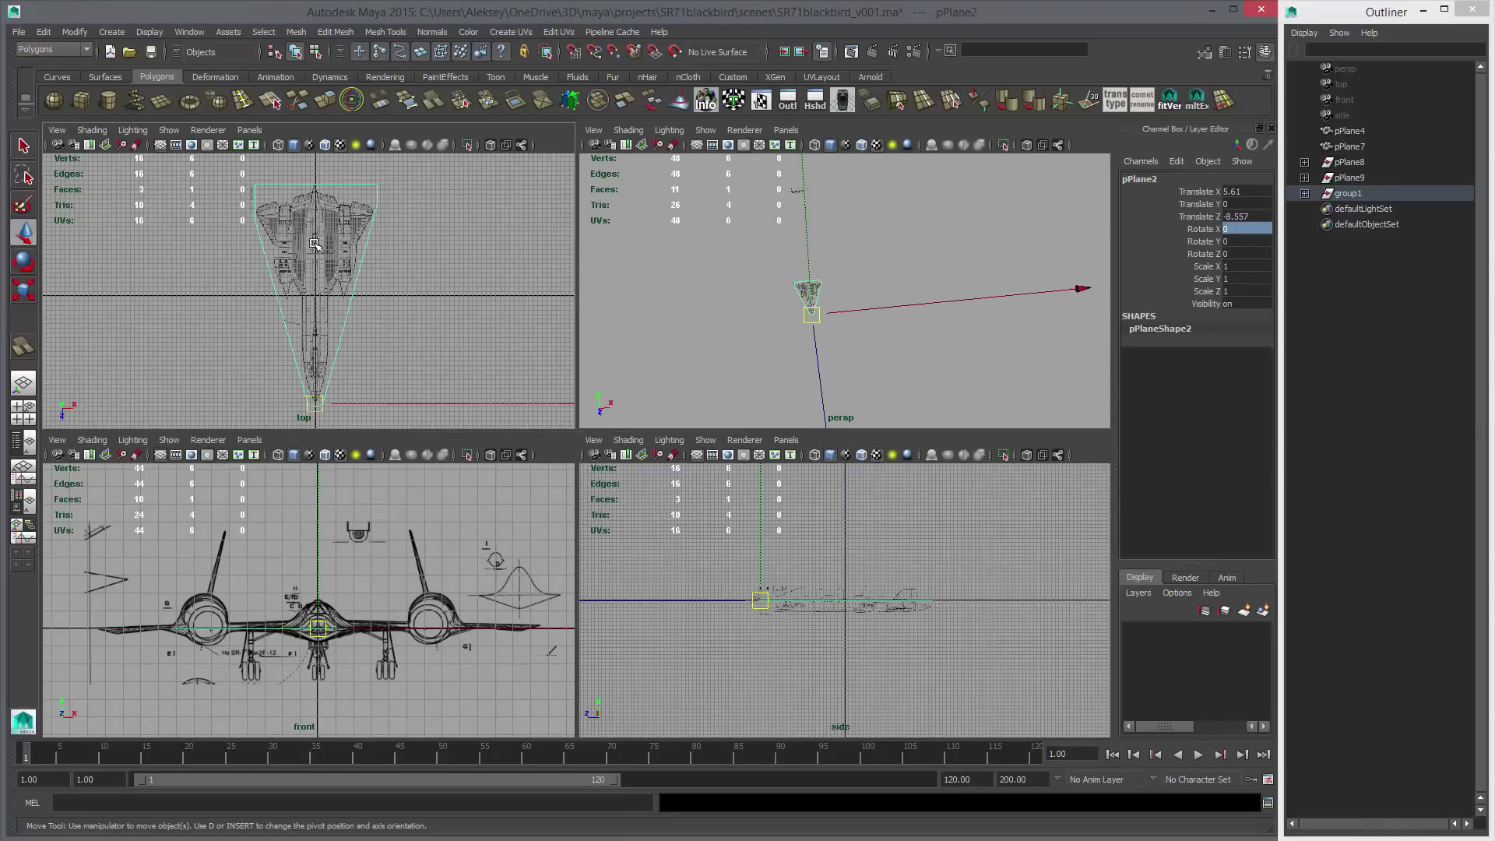
key("Up")
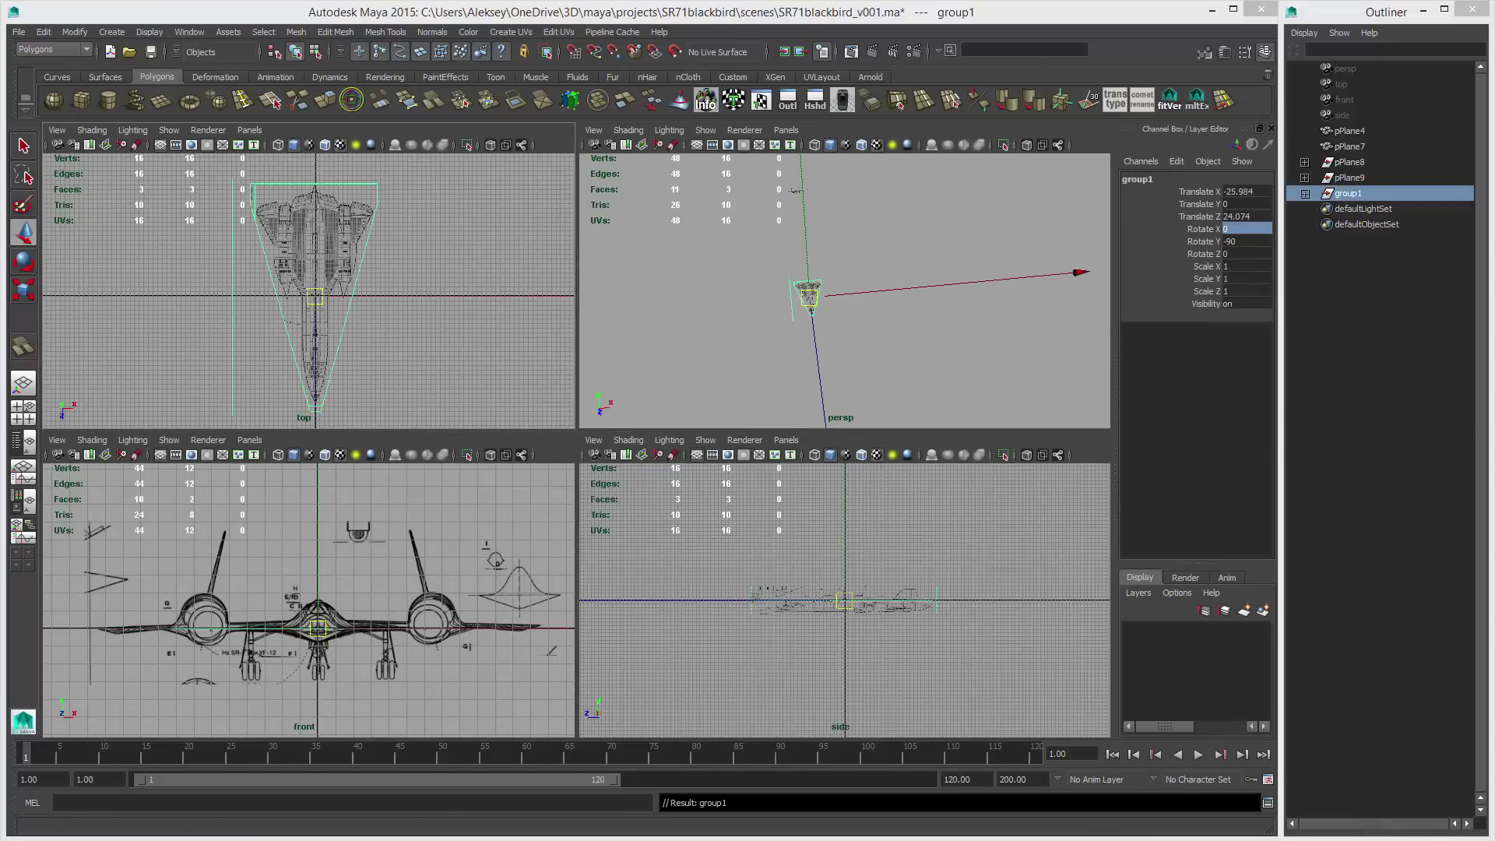
scroll(744, 596, "up", 5)
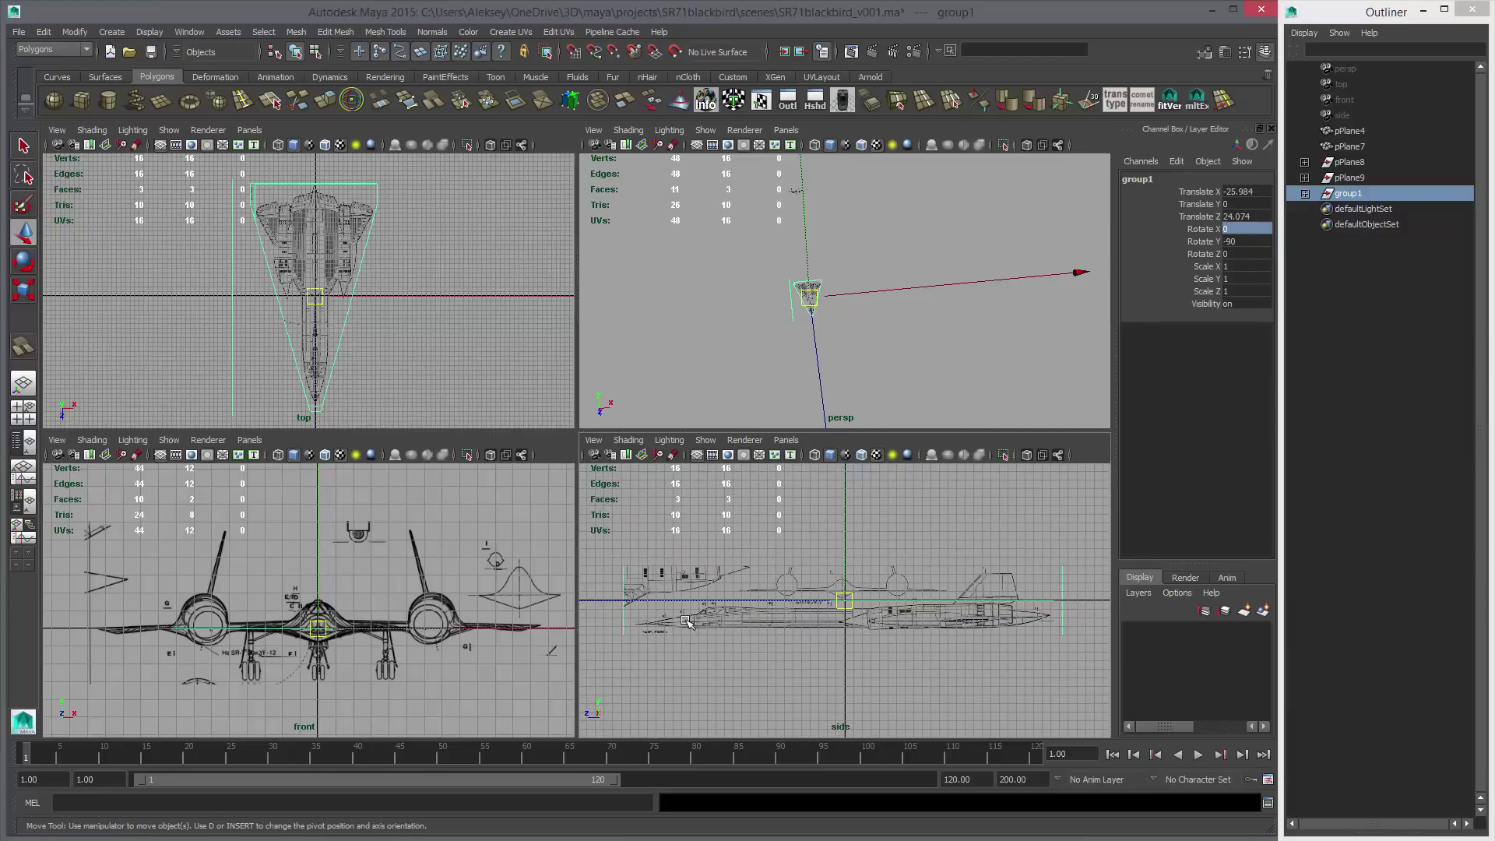
key("e")
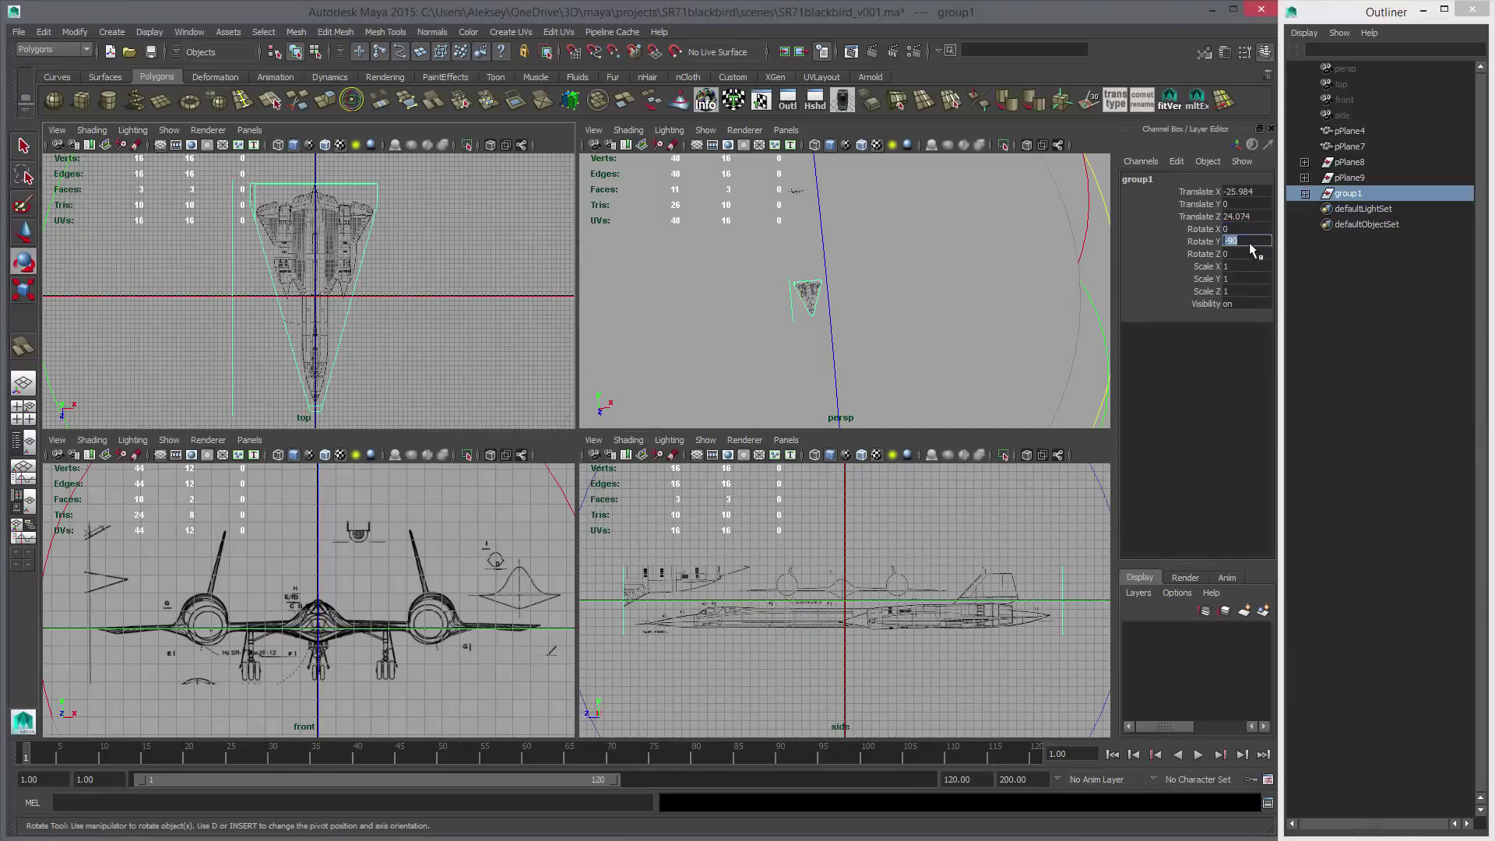
key("Return")
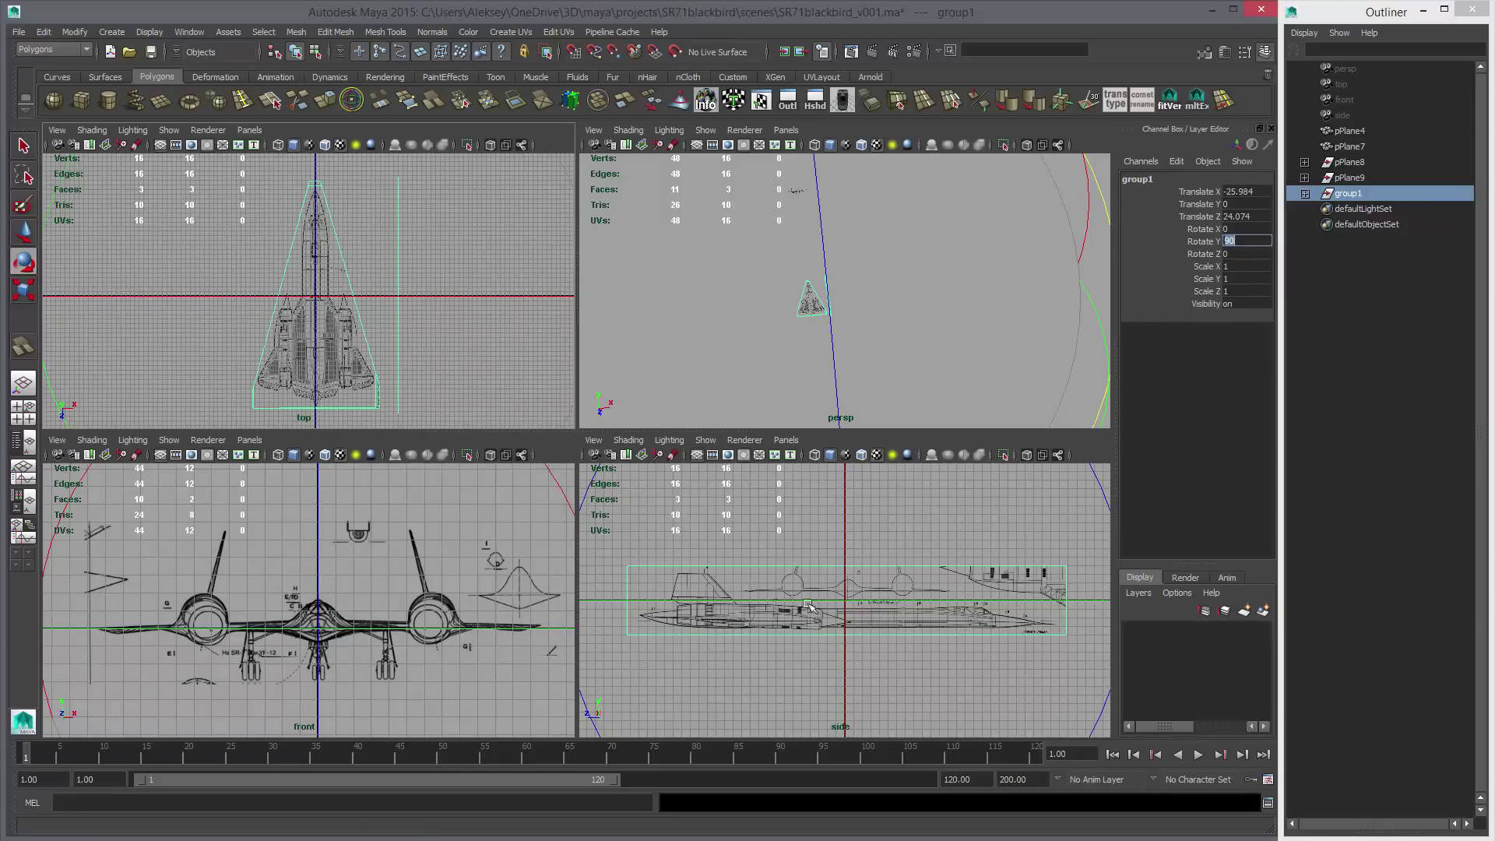
Raise the side-view blueprint plane along Y to about 3.76 so the fuselage underside sits near the grid's horizontal axis.
right_click_drag(864, 615, 839, 678, "alt")
middle_click_drag(840, 678, 817, 610, "alt")
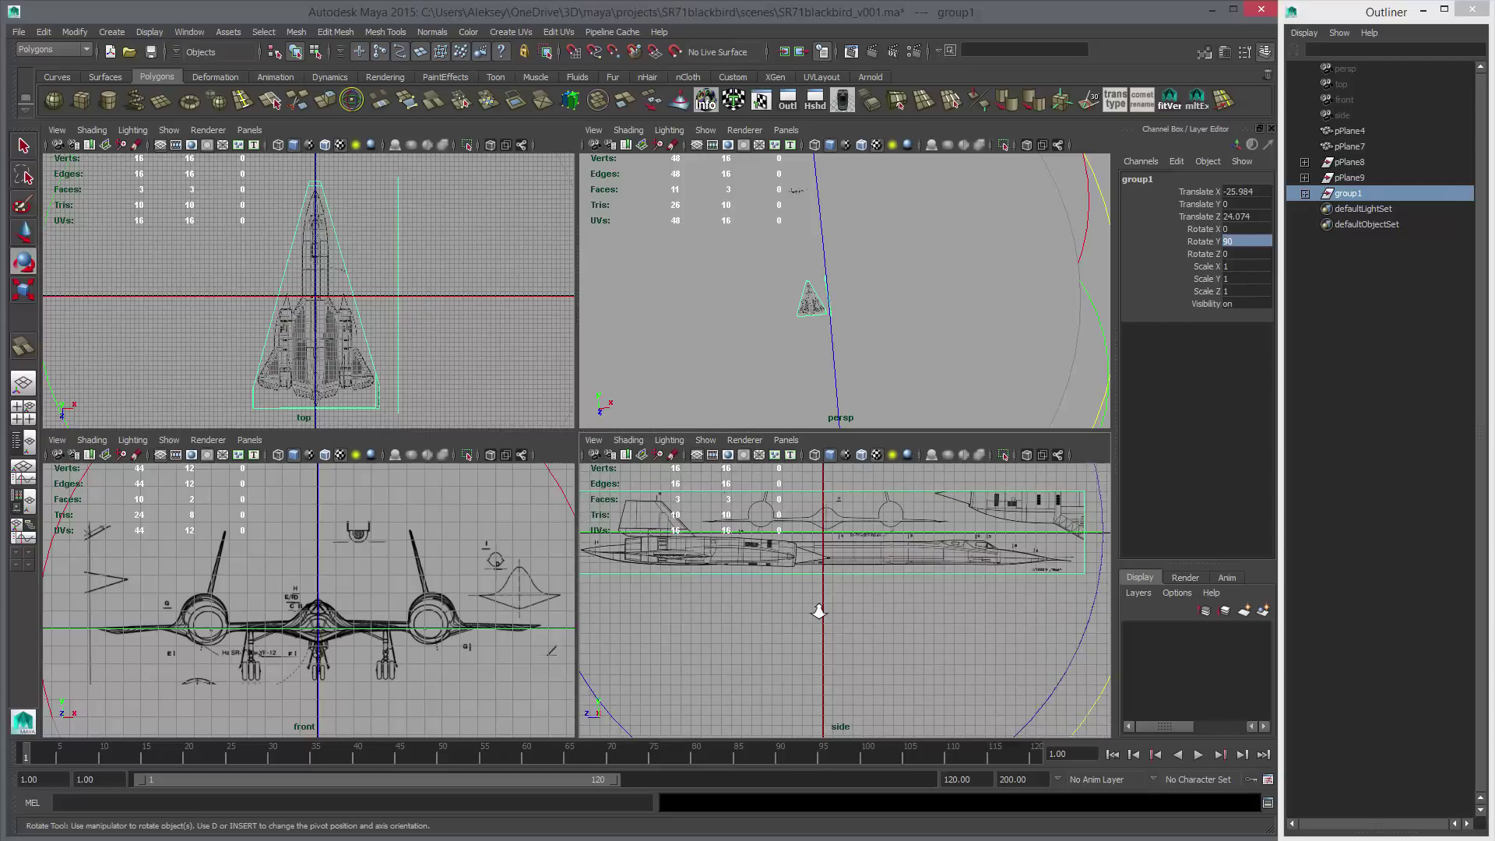
key("w")
left_click(870, 557)
key("space")
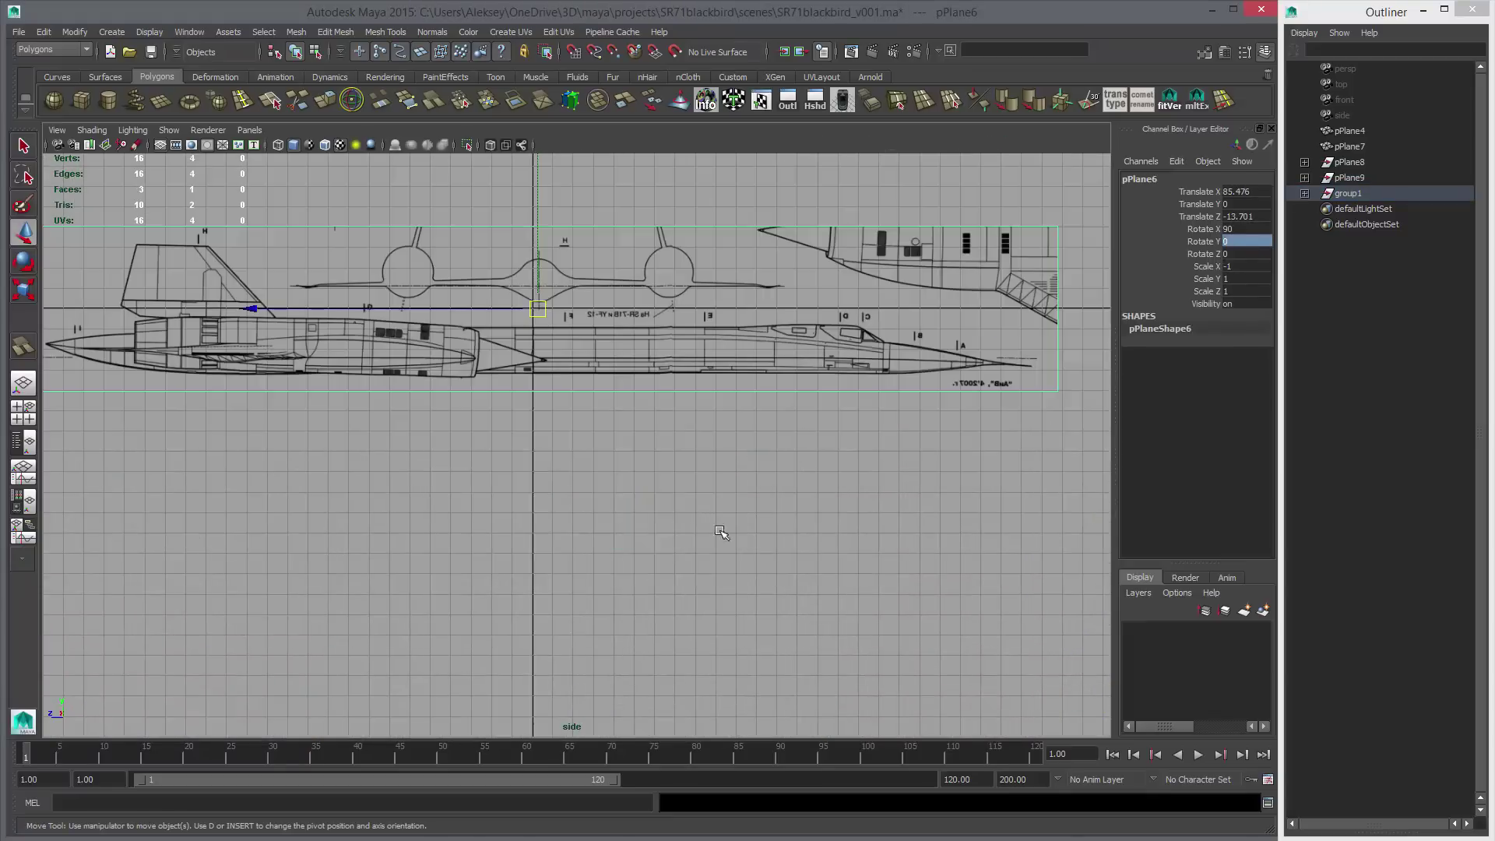
middle_click_drag(623, 452, 643, 520, "alt")
middle_click_drag(721, 518, 610, 567, "alt")
right_click_drag(610, 568, 846, 540, "alt")
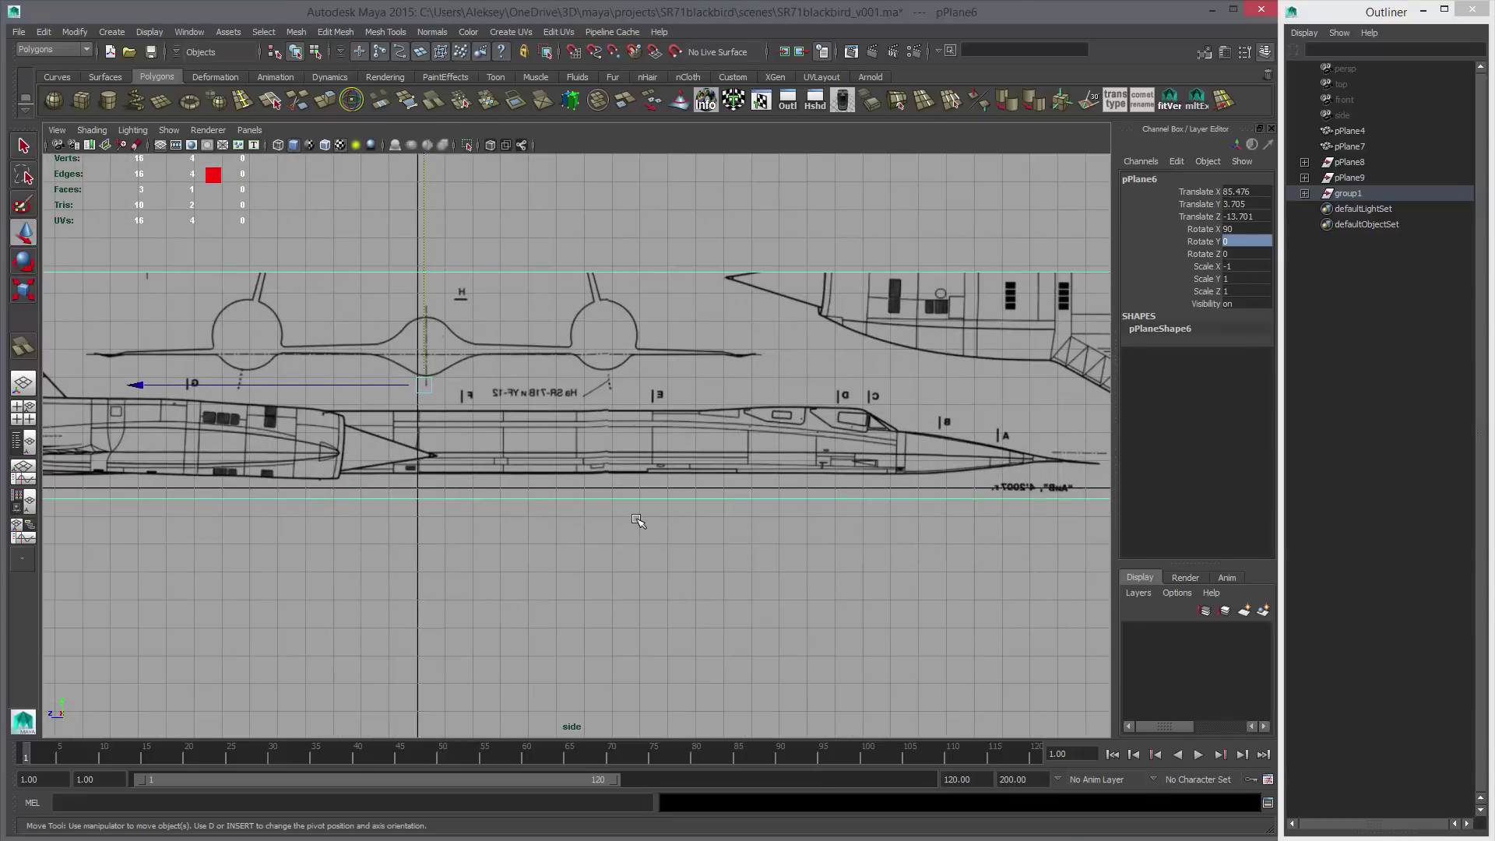
middle_click_drag(627, 511, 627, 509)
right_click_drag(600, 510, 482, 515, "alt")
middle_click_drag(554, 519, 647, 546, "alt")
right_click_drag(647, 546, 977, 599, "alt")
key("3")
key("1")
right_click_drag(701, 545, 483, 523, "alt")
right_click_drag(853, 543, 742, 524, "alt")
middle_click_drag(714, 521, 820, 532, "alt")
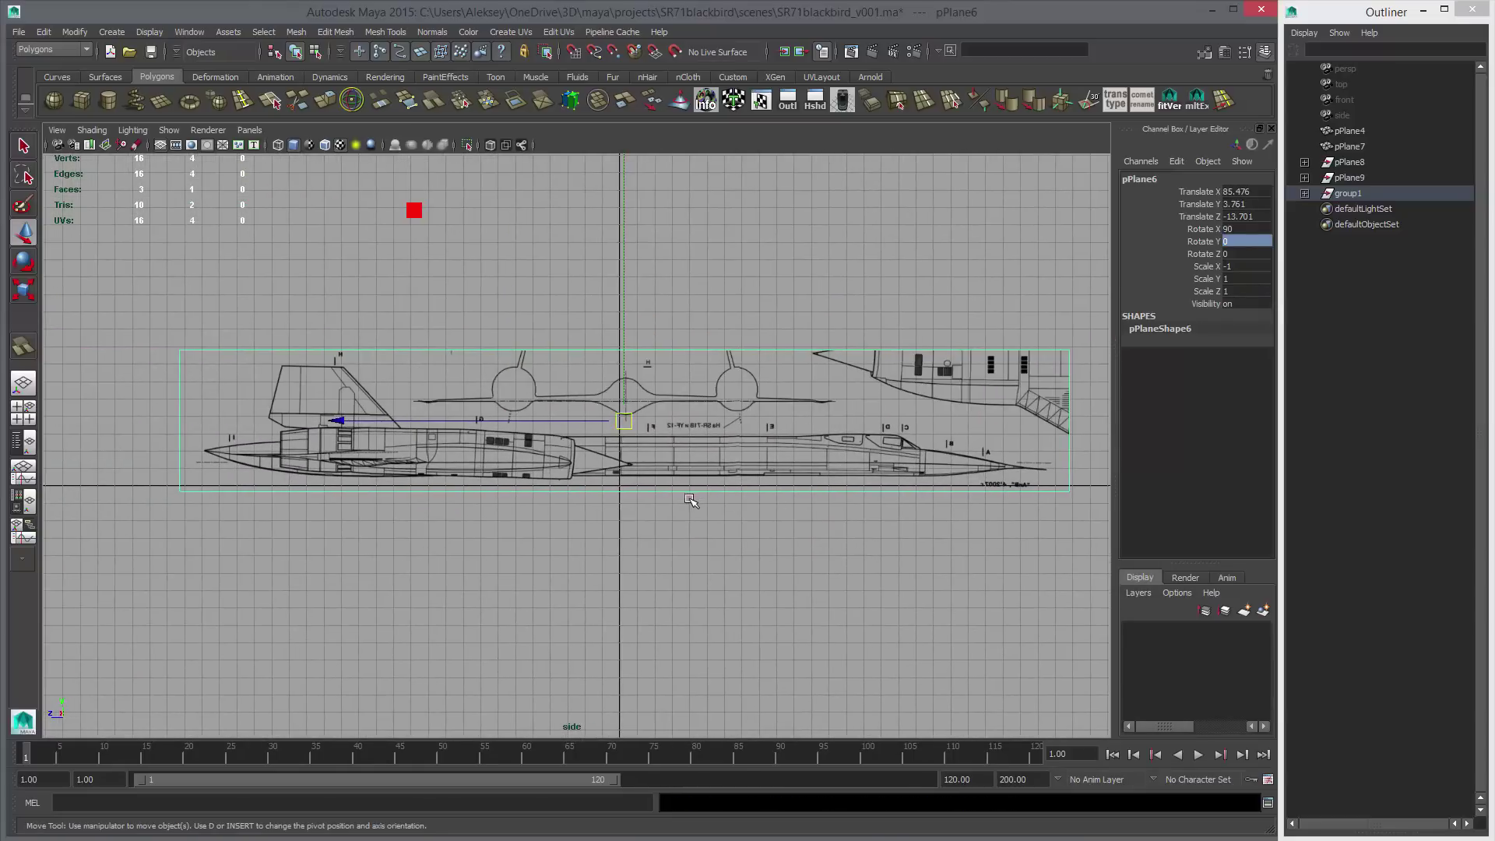
Duplicate both front-view blueprint planes and set Rotate Y of the copies to 90.
key("space")
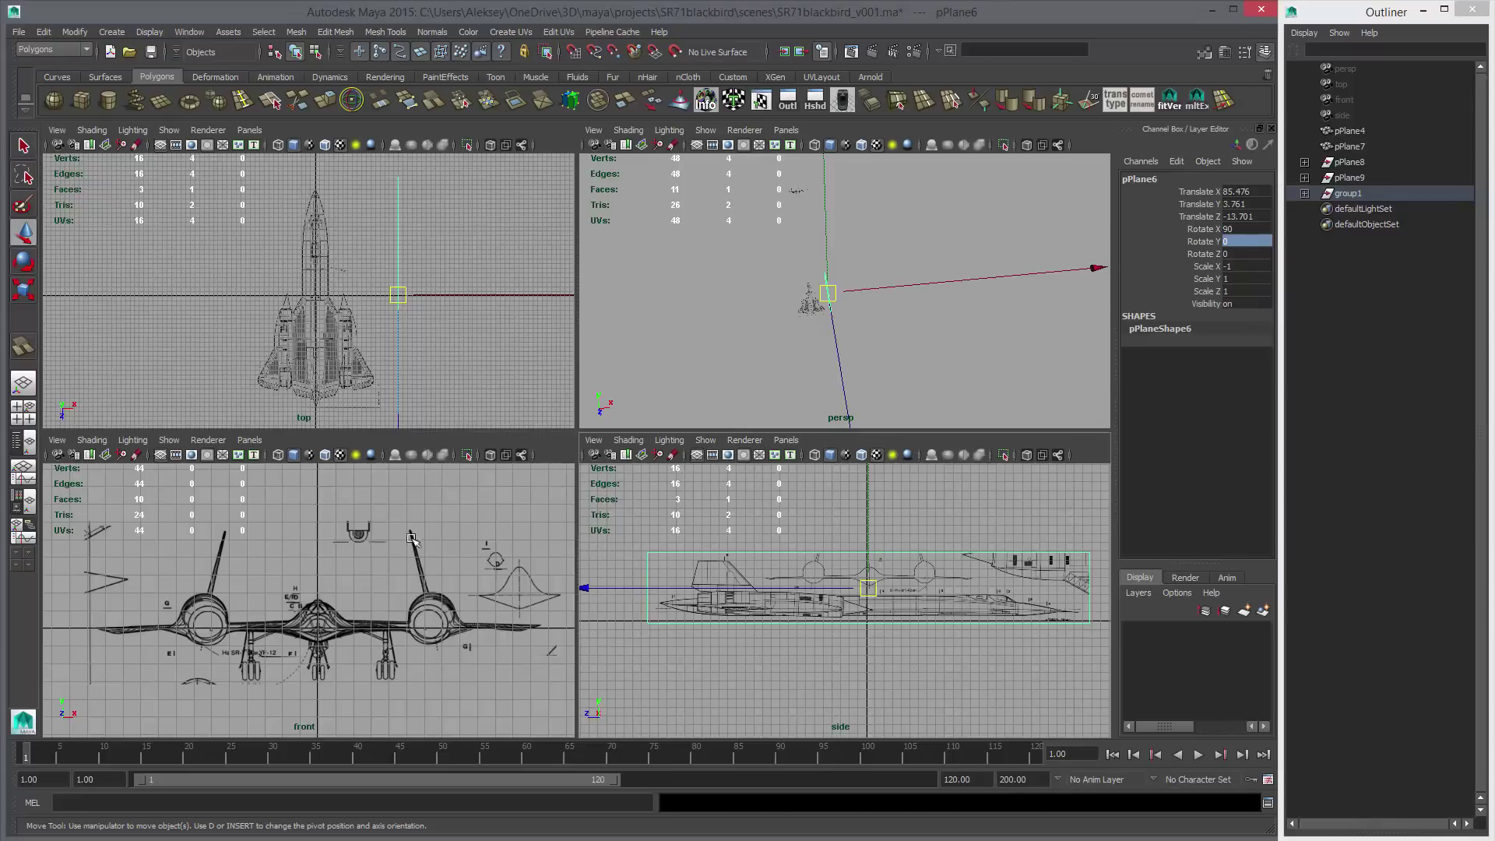
left_click_drag(412, 537, 503, 682)
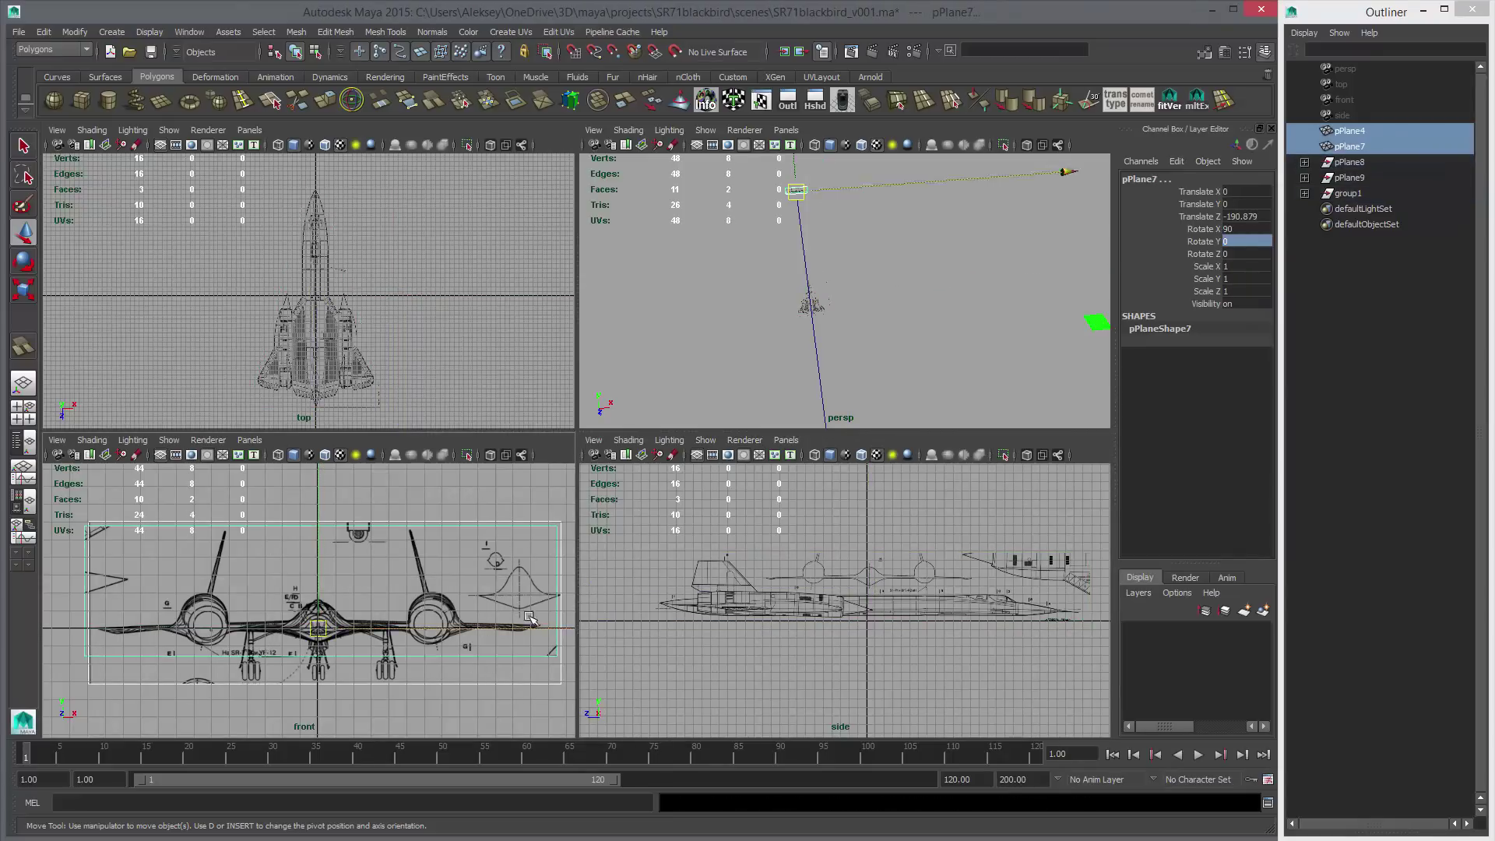
key("ctrl+d")
key("e")
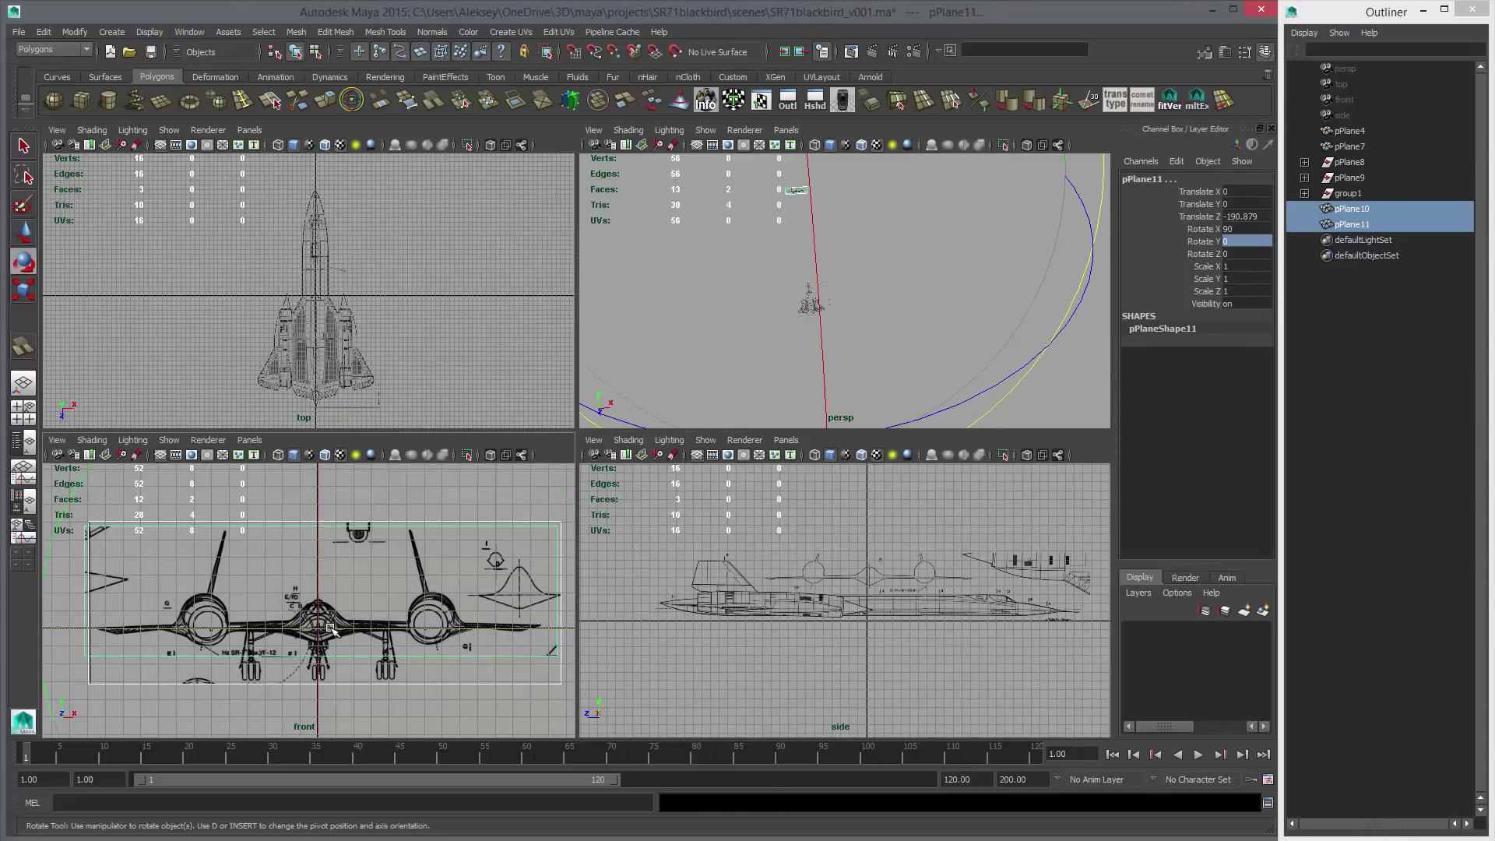
left_click_drag(337, 629, 529, 611)
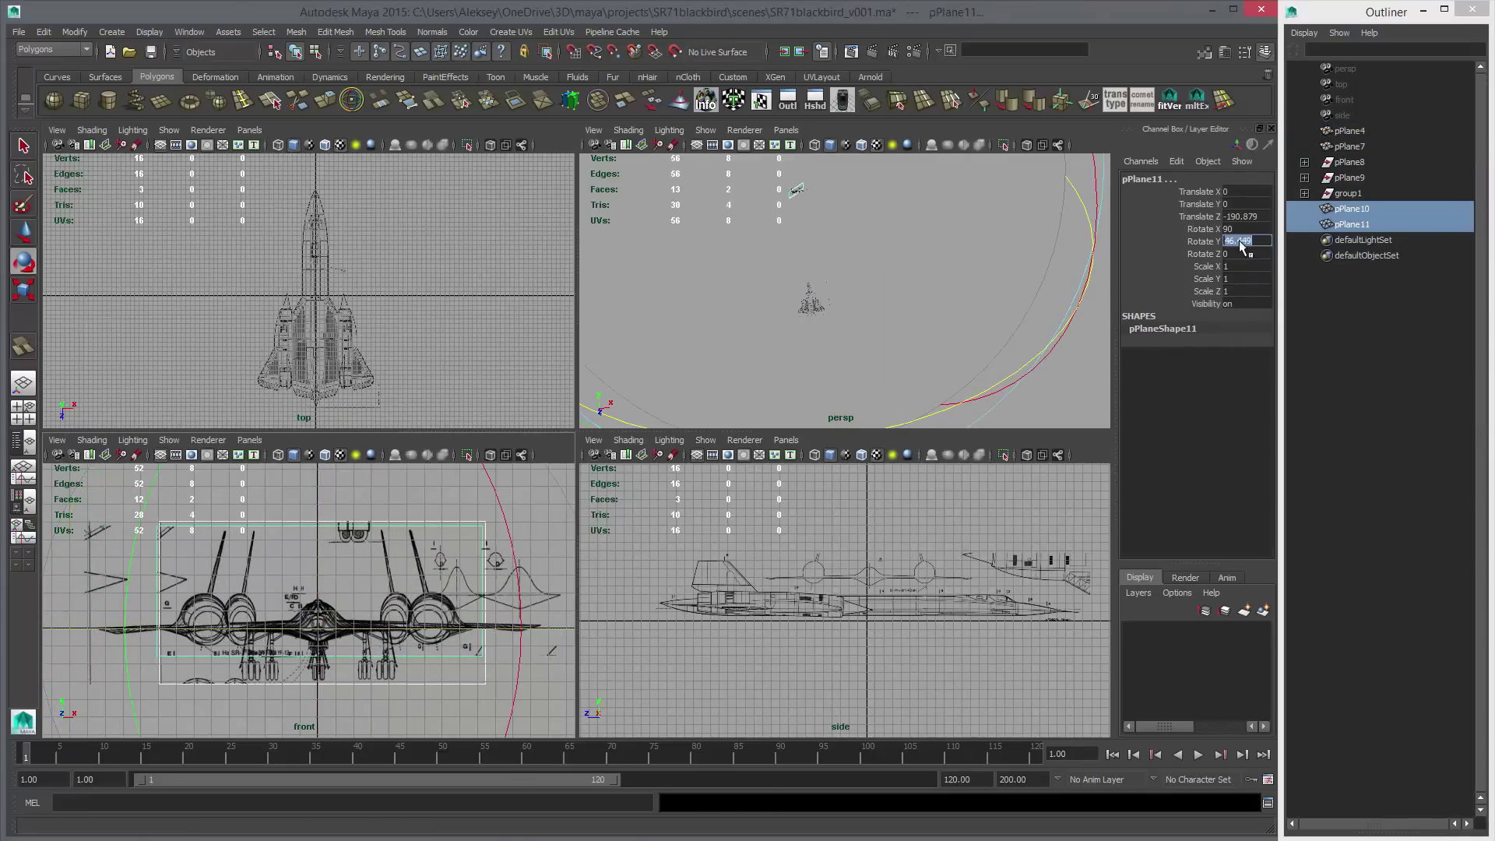
type("0")
key("Return")
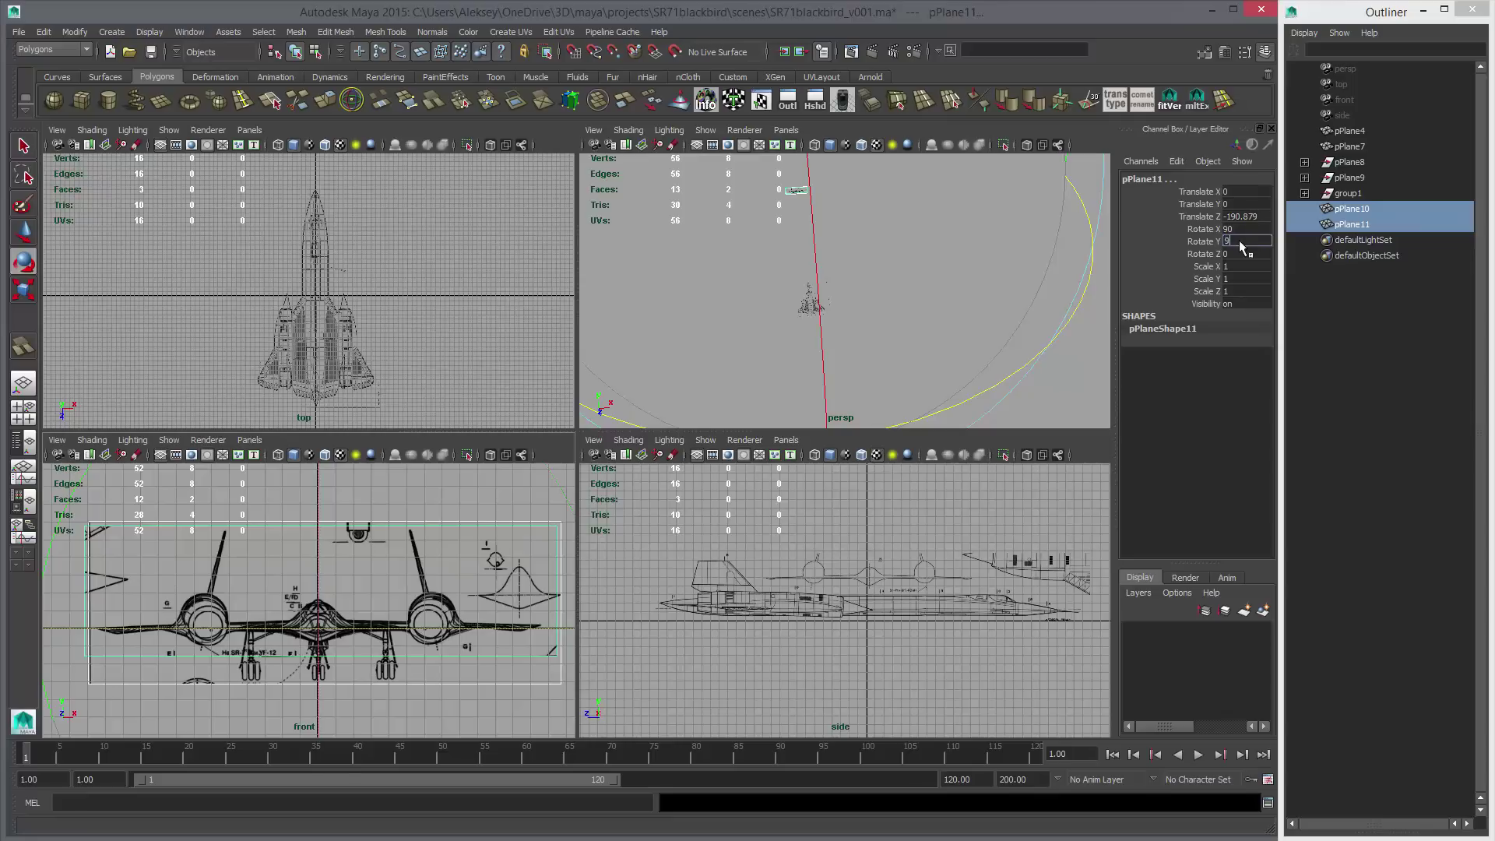
type("90")
key("Return")
Snap the duplicated front-view planes along Z to the grid origin in the side view.
middle_click_drag(966, 617, 814, 619)
key("x")
key("space")
scroll(647, 460, "up", 3)
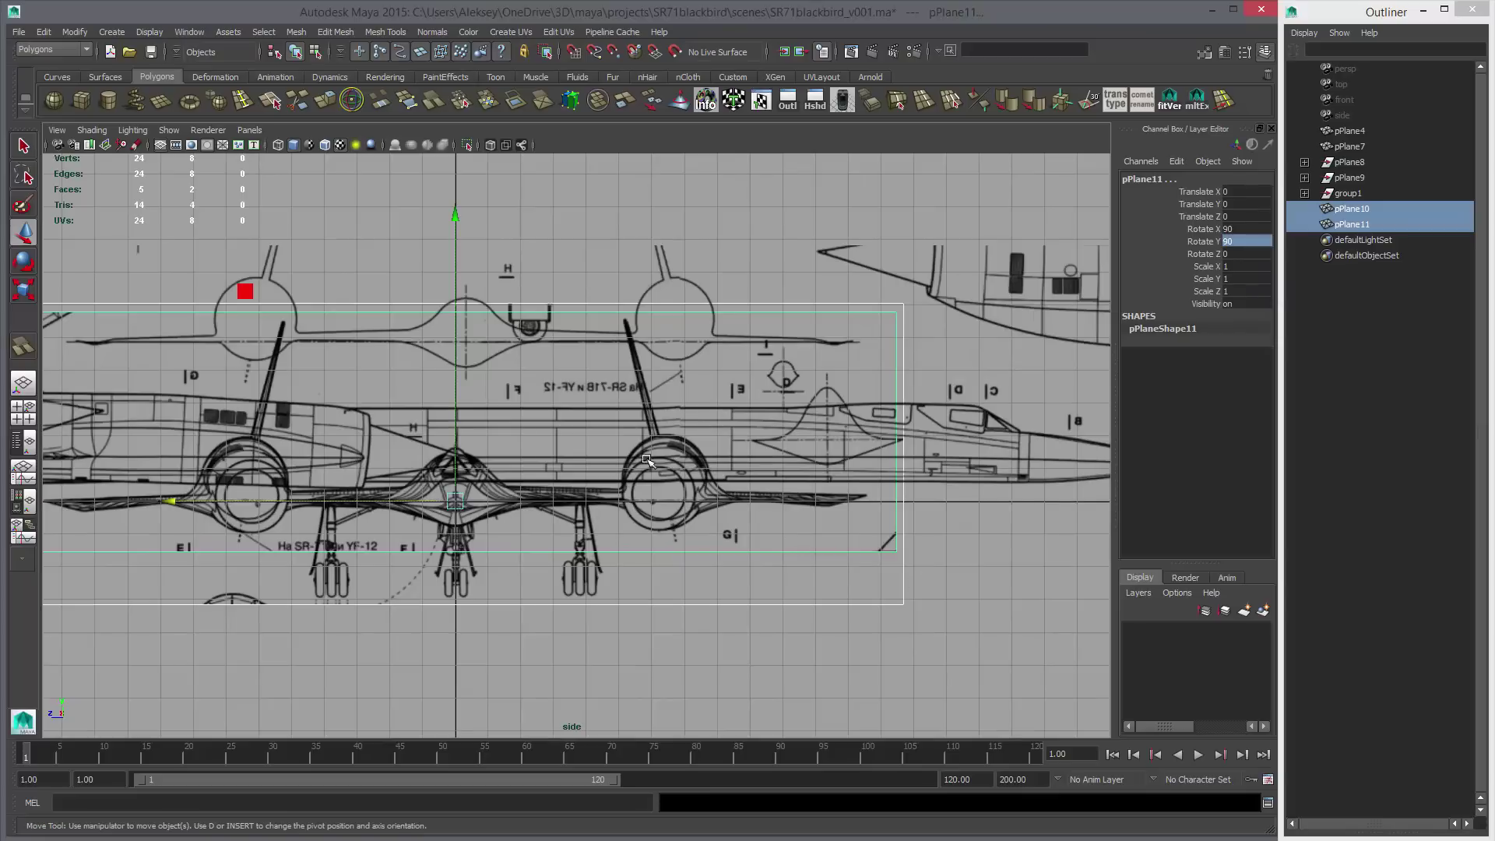
scroll(362, 415, "down", 2)
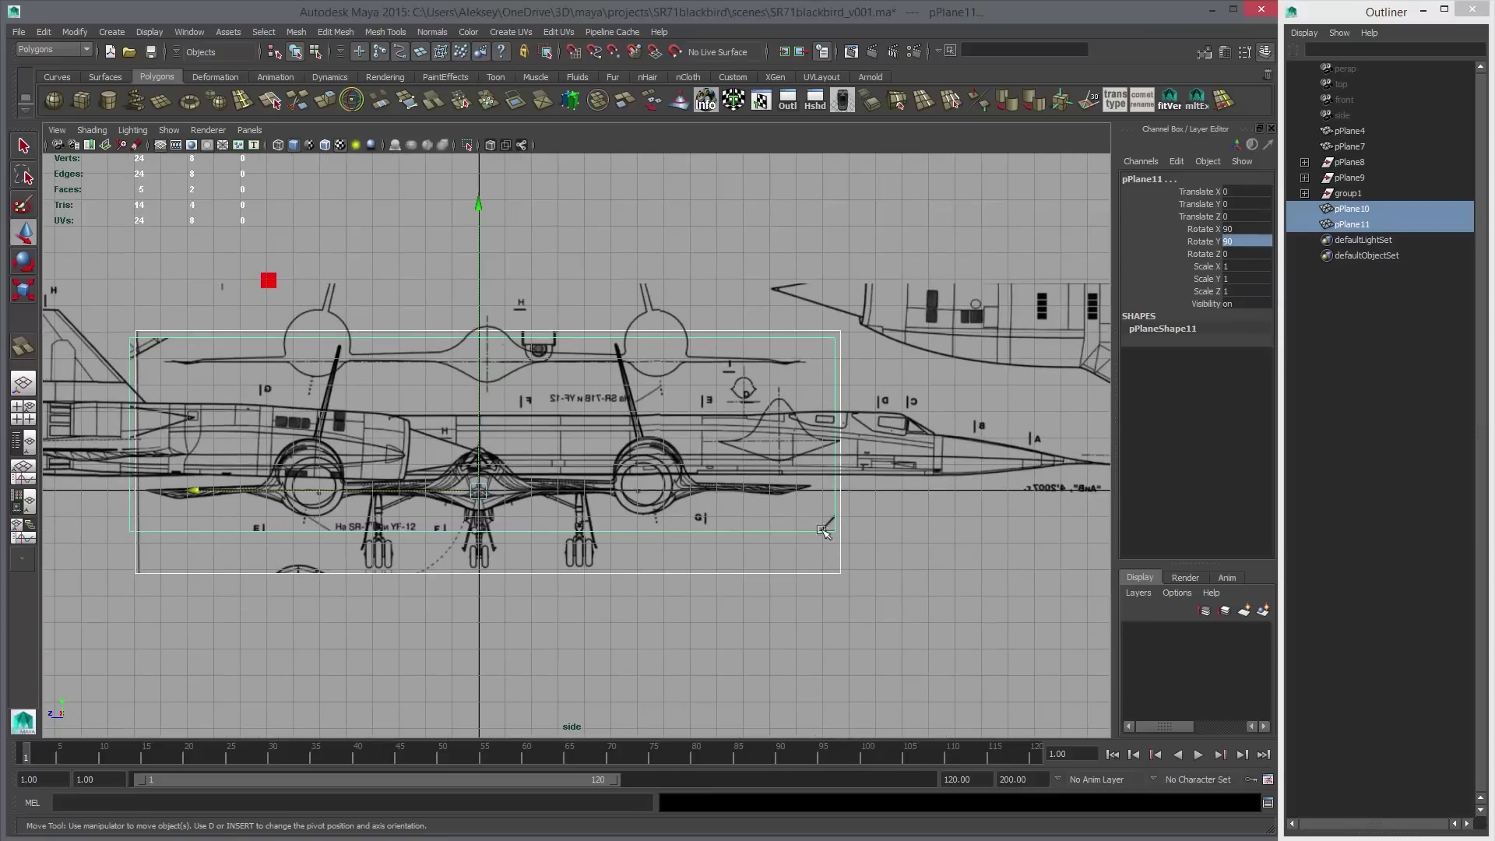
Lower the side-view blueprint plane along Y to about 2.41 to match the height of the overlaid front-view copies.
left_click(919, 443)
right_click_drag(1059, 519, 643, 523, "alt")
middle_click_drag(643, 523, 783, 509, "alt")
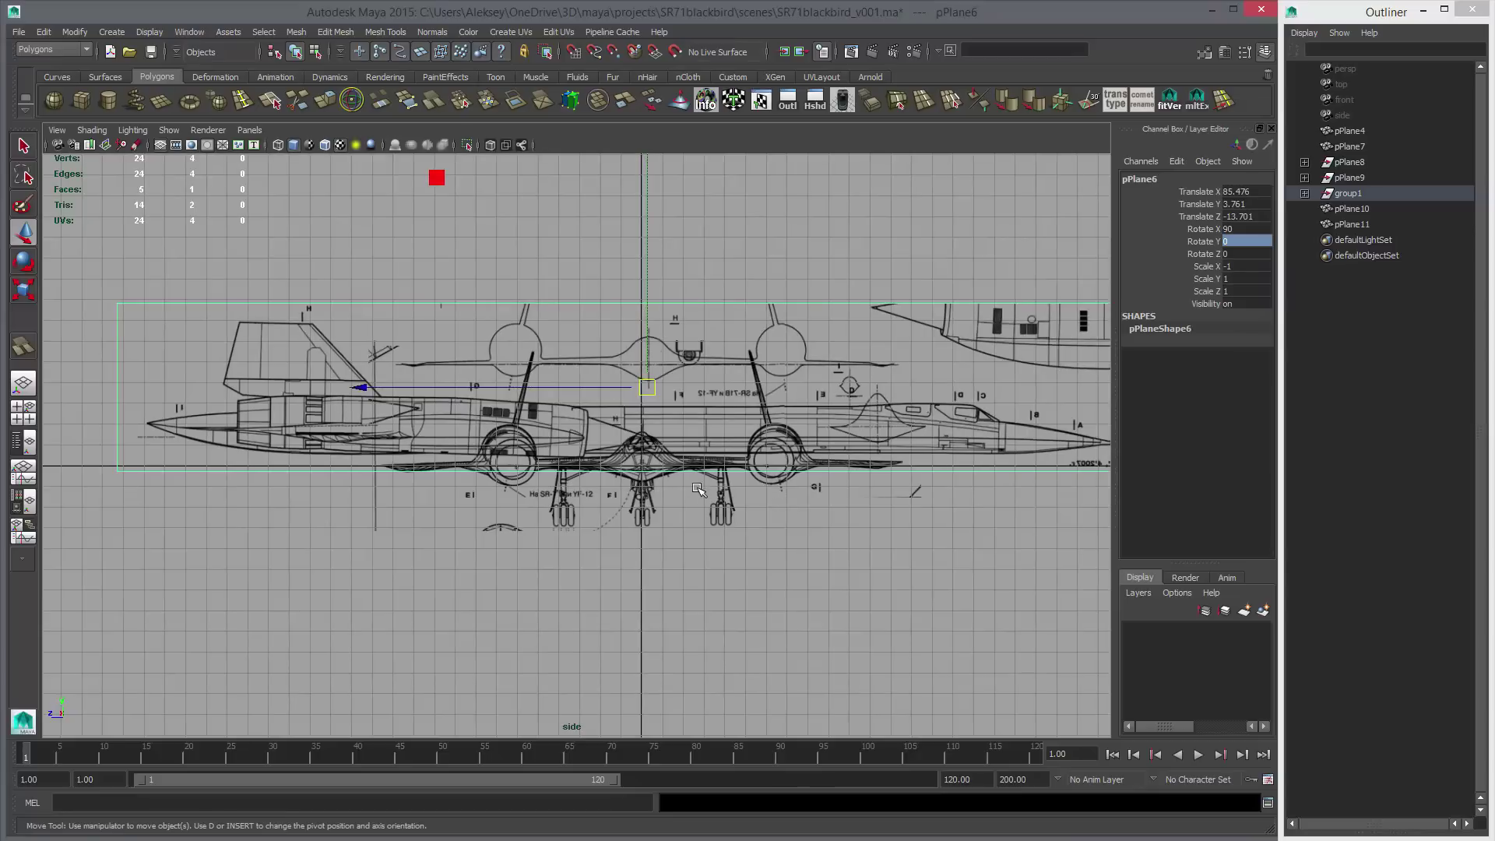
middle_click_drag(698, 489, 680, 534)
right_click_drag(680, 533, 668, 568, "alt")
middle_click_drag(654, 551, 625, 511, "alt")
right_click_drag(685, 550, 931, 571, "alt")
middle_click_drag(793, 575, 794, 575)
scroll(896, 576, "down", 5)
scroll(921, 568, "up", 2)
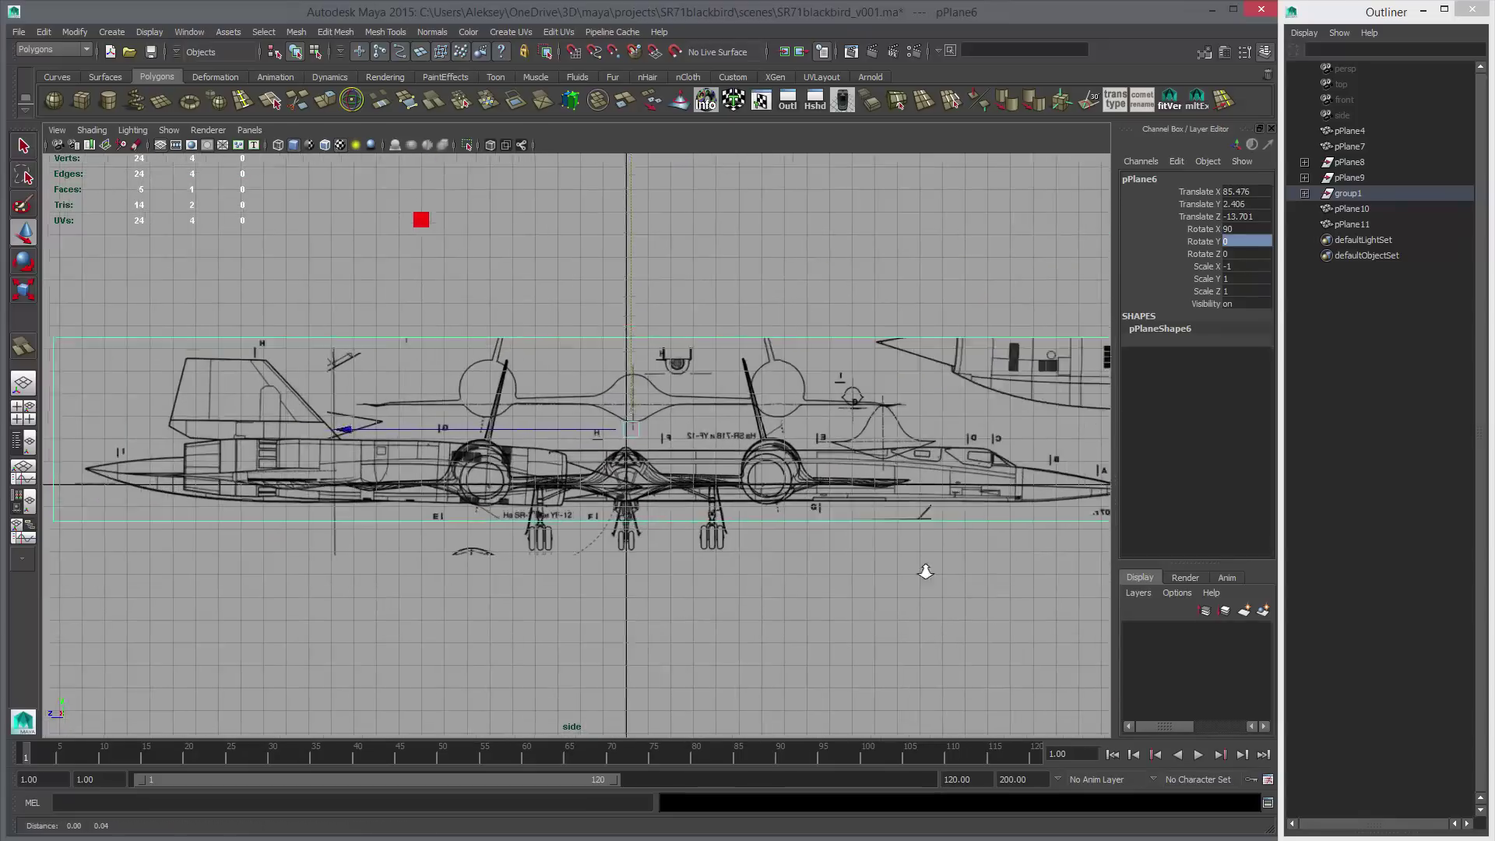
Draw a straight horizontal two-point EP curve across the side view near the height of the tail fin tips.
left_click(57, 76)
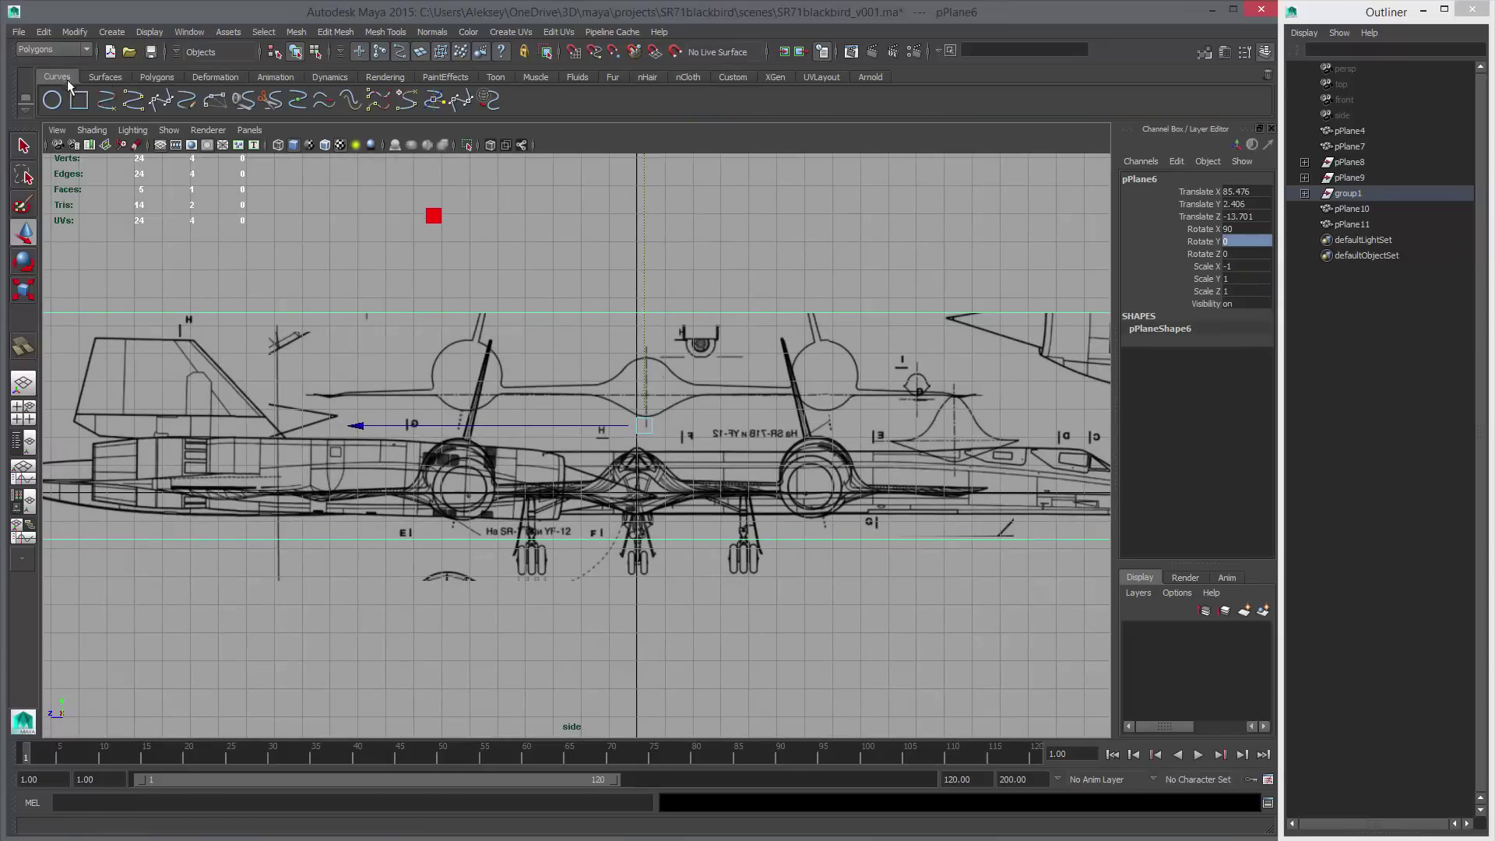
left_click(107, 100)
scroll(340, 414, "down", 2)
left_click(238, 382)
middle_click_drag(984, 406, 851, 420, "alt")
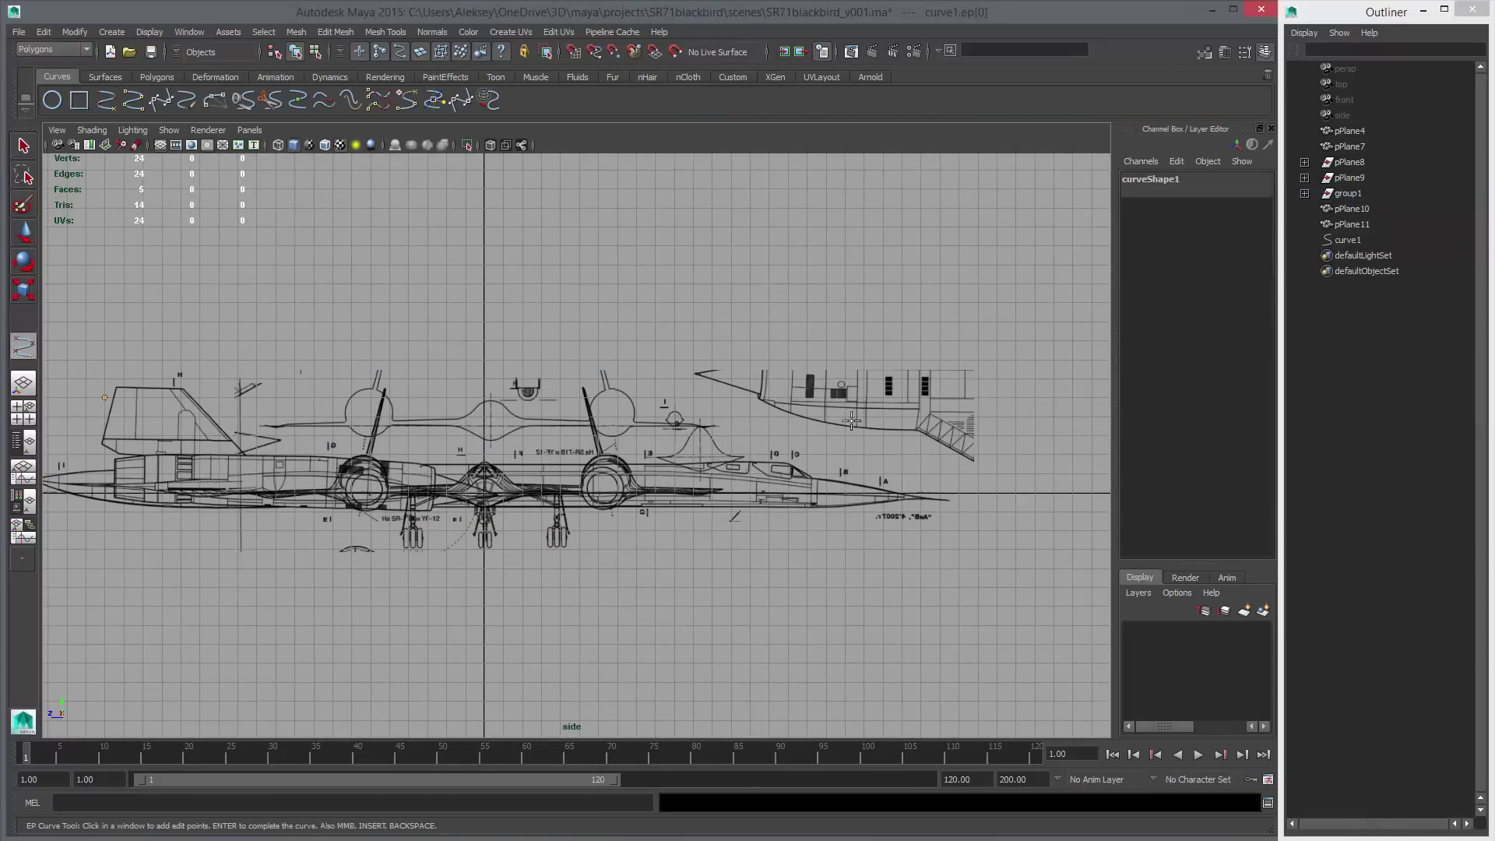
left_click(998, 398)
key("Return")
Move the guide curve along Y to about 0.5 so it is level with the tail fin tips.
key("w")
scroll(334, 531, "up", 2)
middle_click_drag(334, 530, 626, 523, "alt")
middle_click_drag(931, 587, 807, 610, "alt")
right_click_drag(806, 609, 942, 588, "alt")
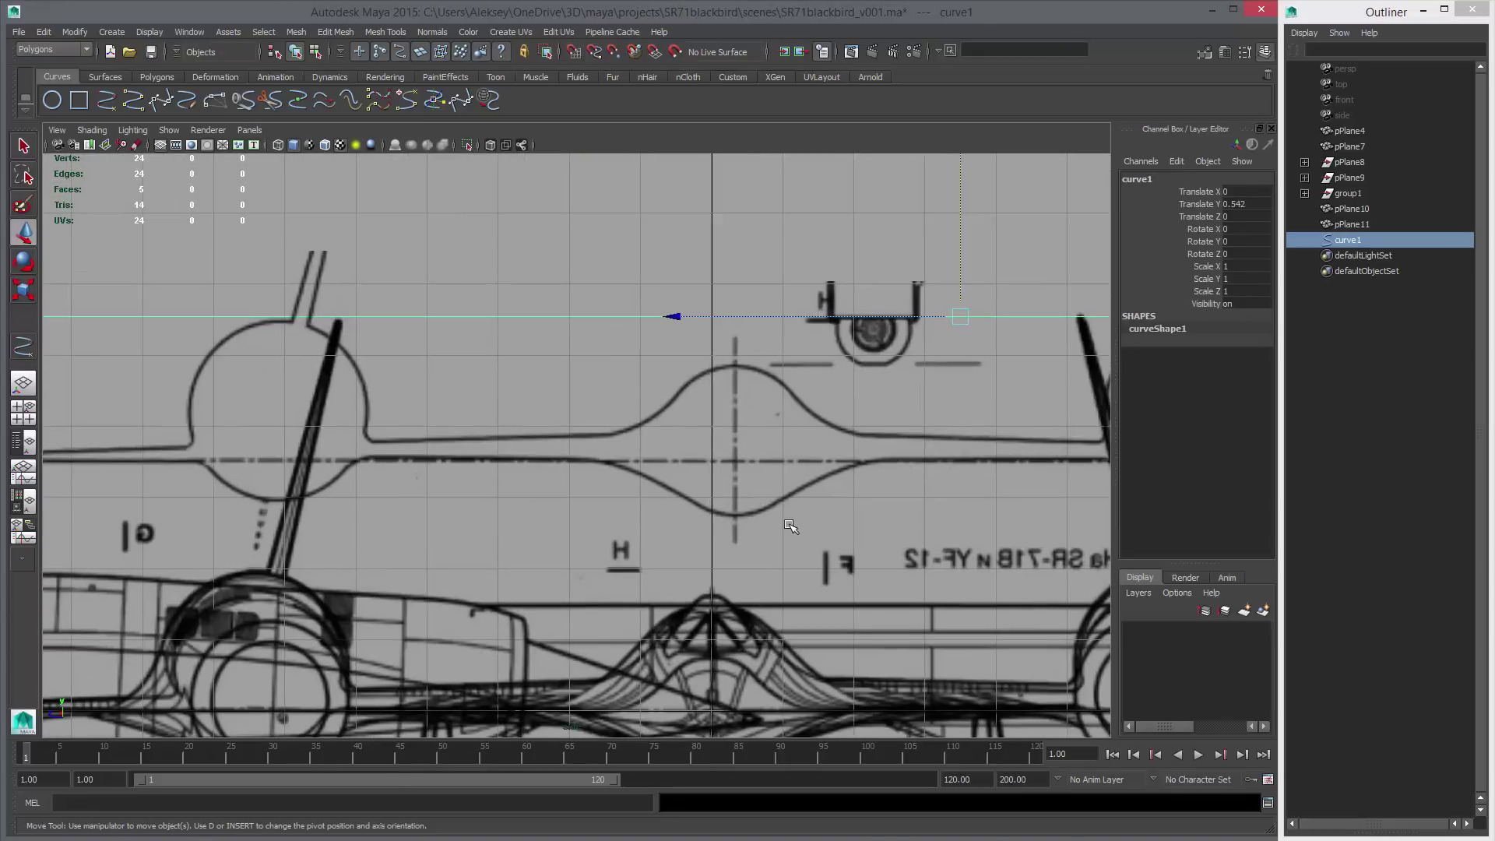
middle_click_drag(785, 523, 785, 528, "shift")
scroll(788, 529, "down", 5)
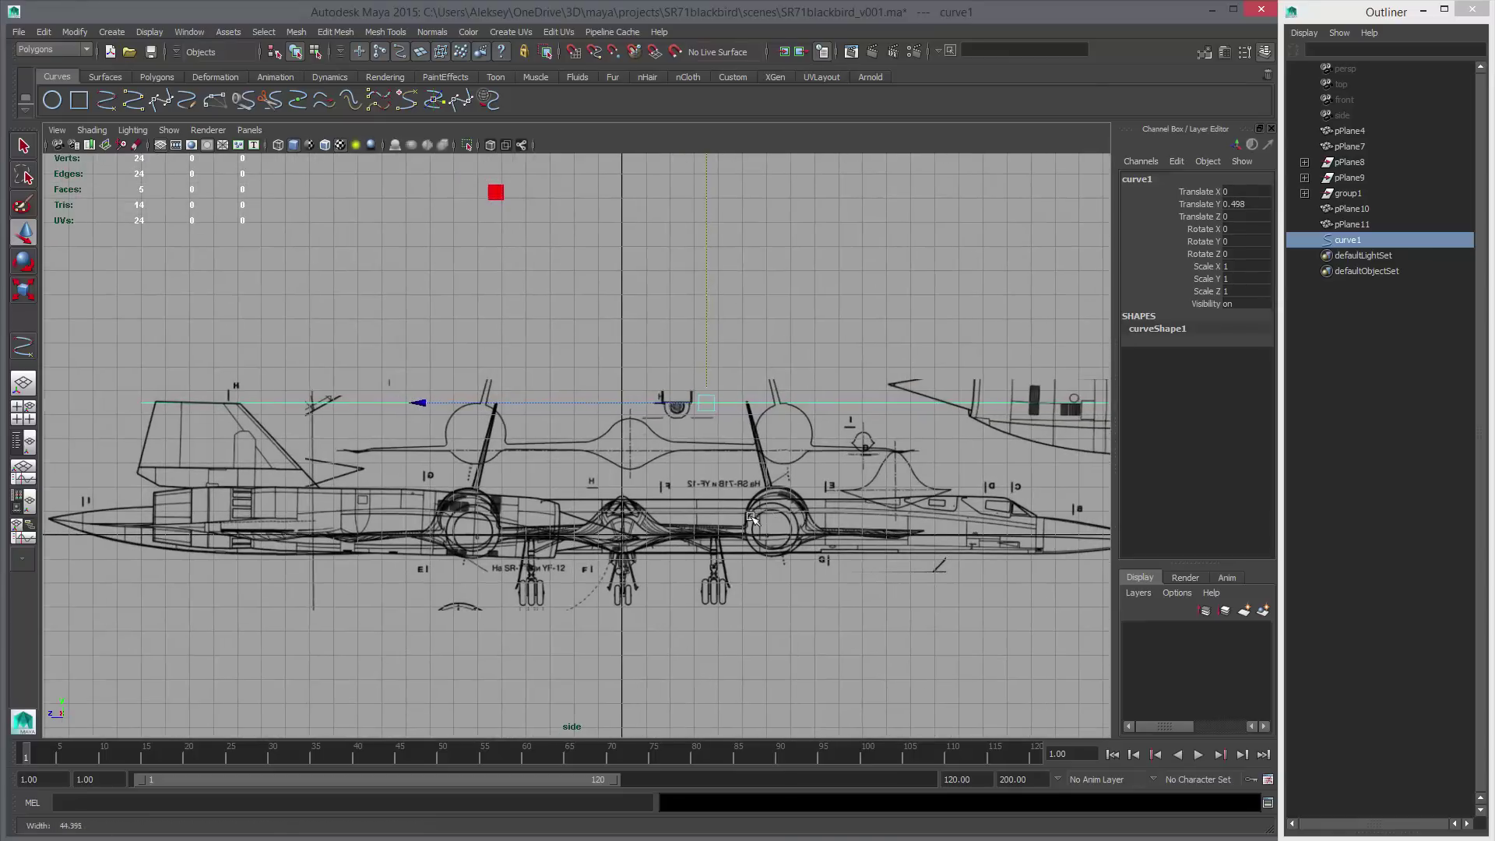
Try sliding the side-view blueprint plane along Z to compare it with the front-view copies, and undo the shift.
left_click(712, 560)
middle_click_drag(767, 566, 739, 531, "alt")
right_click_drag(738, 531, 798, 555, "alt")
middle_click_drag(675, 516, 850, 508, "alt")
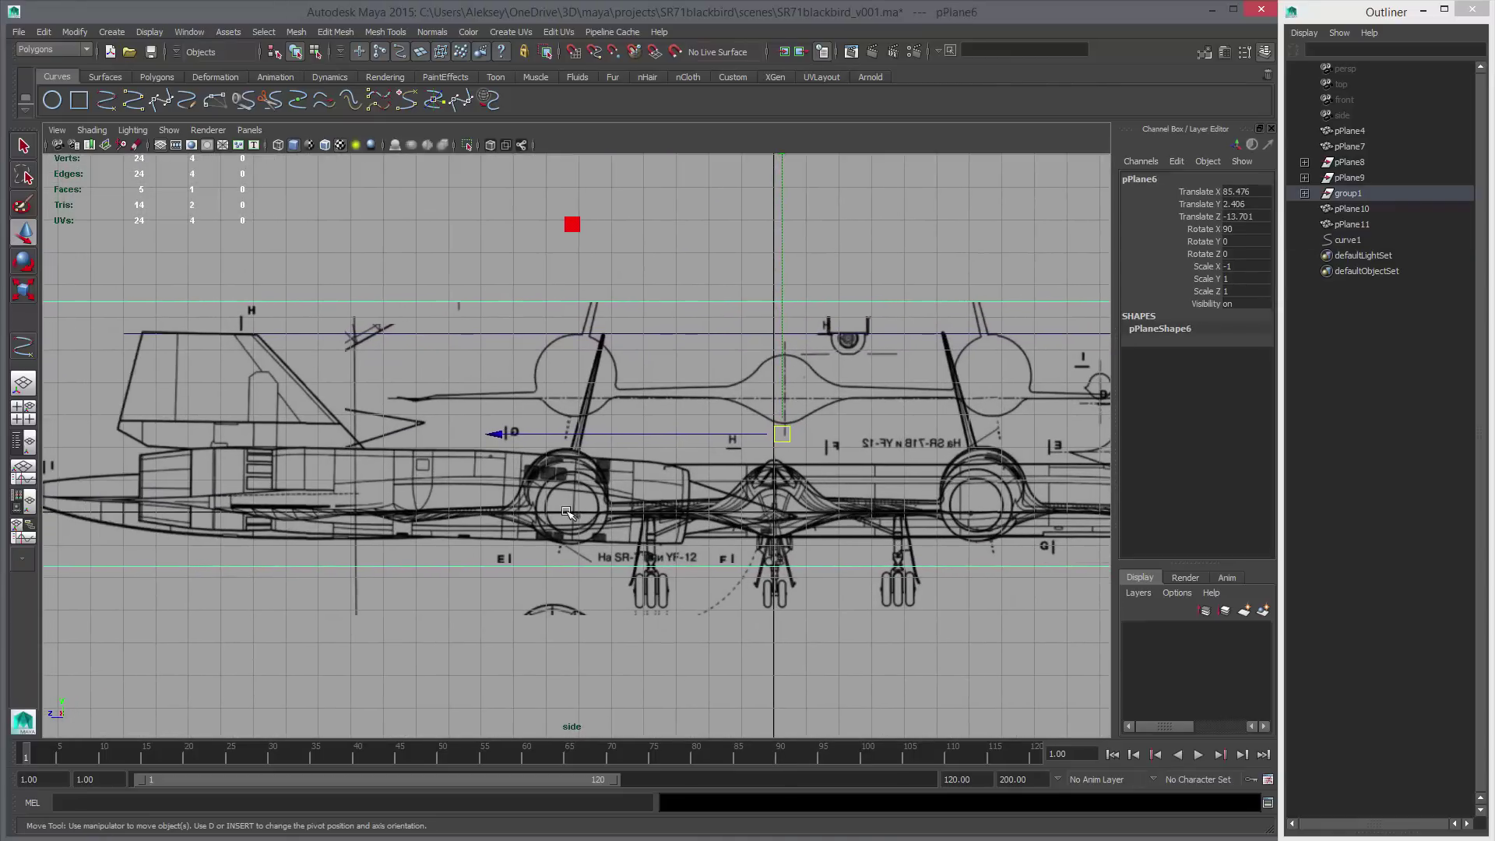
middle_click_drag(566, 511, 816, 515, "shift")
key("ctrl+z")
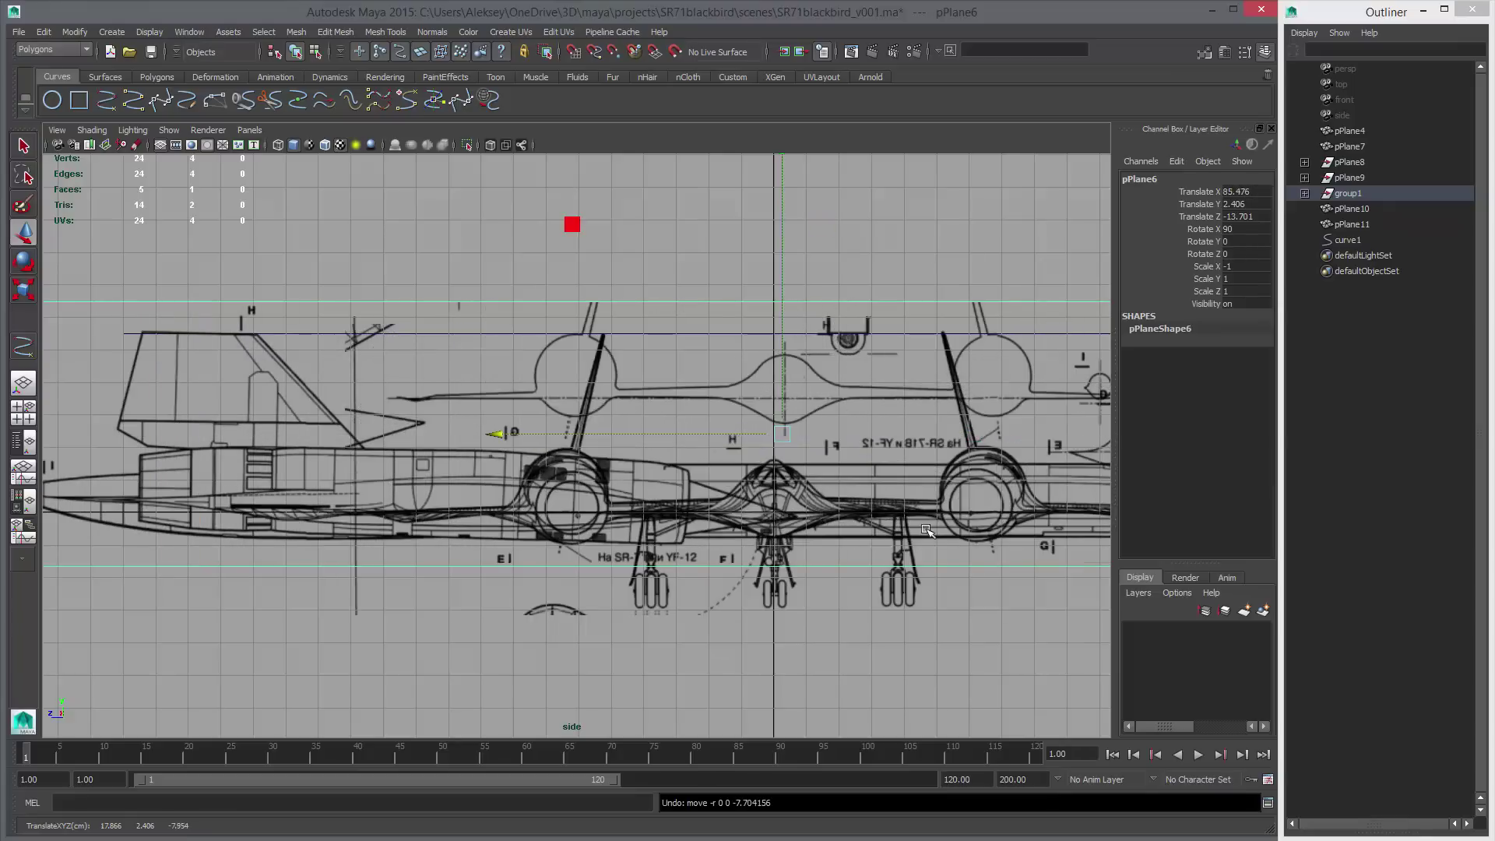
key("ctrl+z")
key("ctrl+z")
key("ctrl+z")
key("ctrl+z")
Select the top-view blueprint plane and move it down along Y to about -76.8, below the other blueprints.
middle_click_drag(1019, 548, 872, 541, "alt")
scroll(736, 537, "down", 3)
scroll(844, 490, "down", 3)
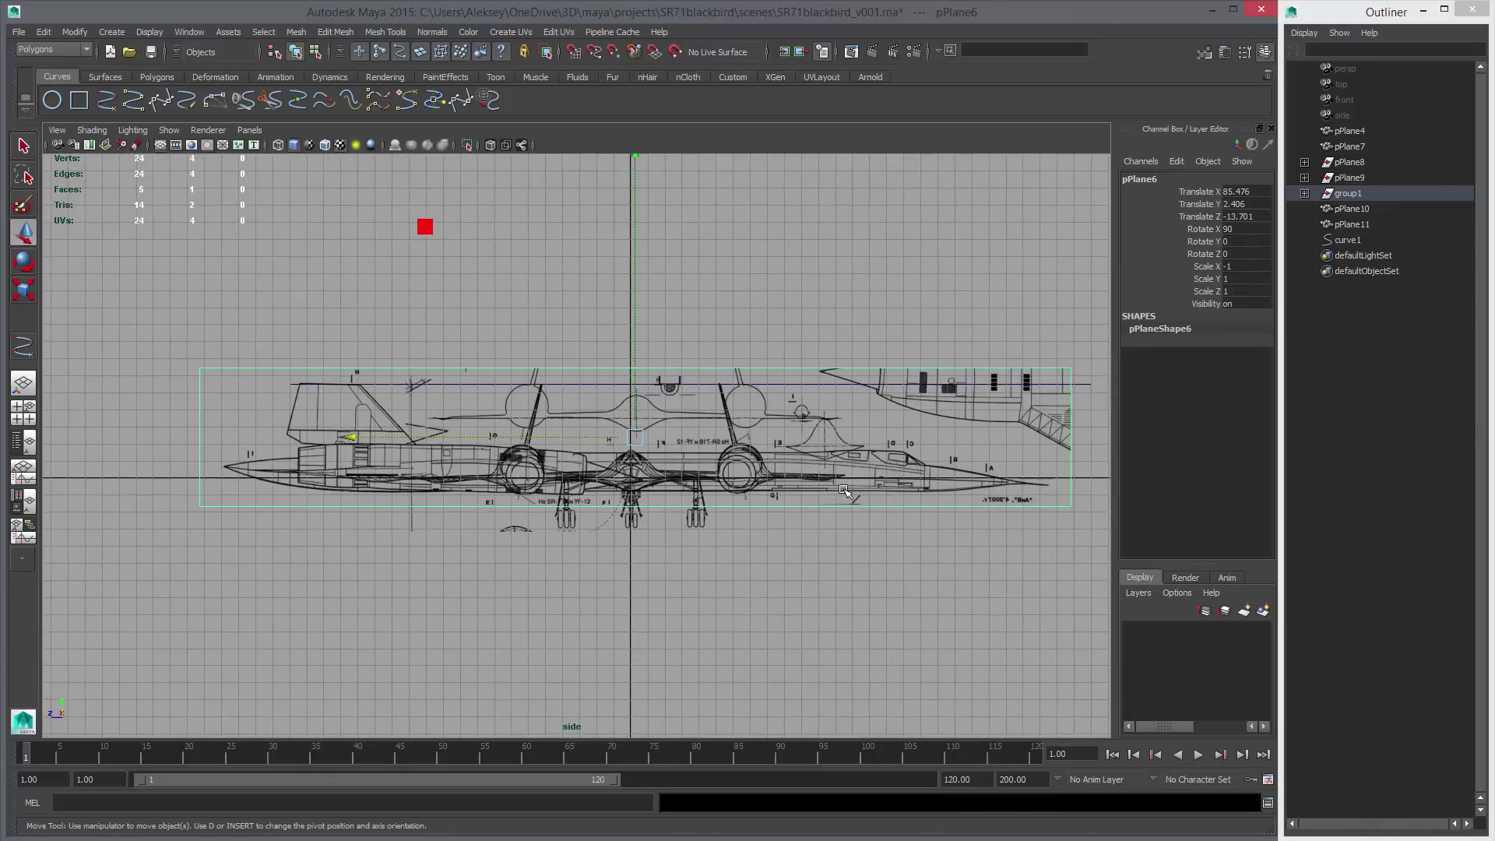
scroll(699, 471, "down", 2)
key("w")
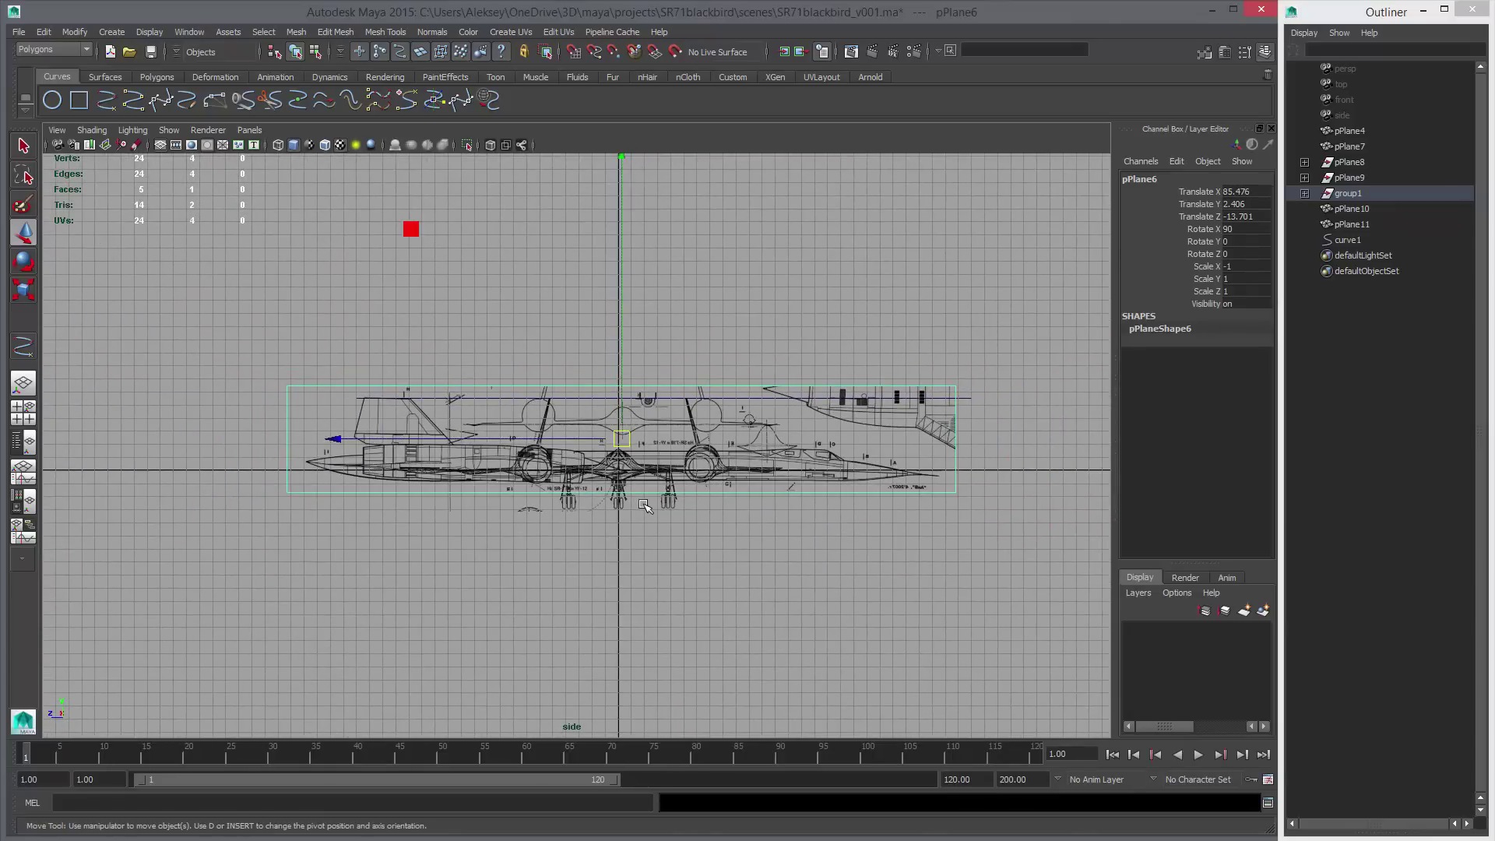
key("space")
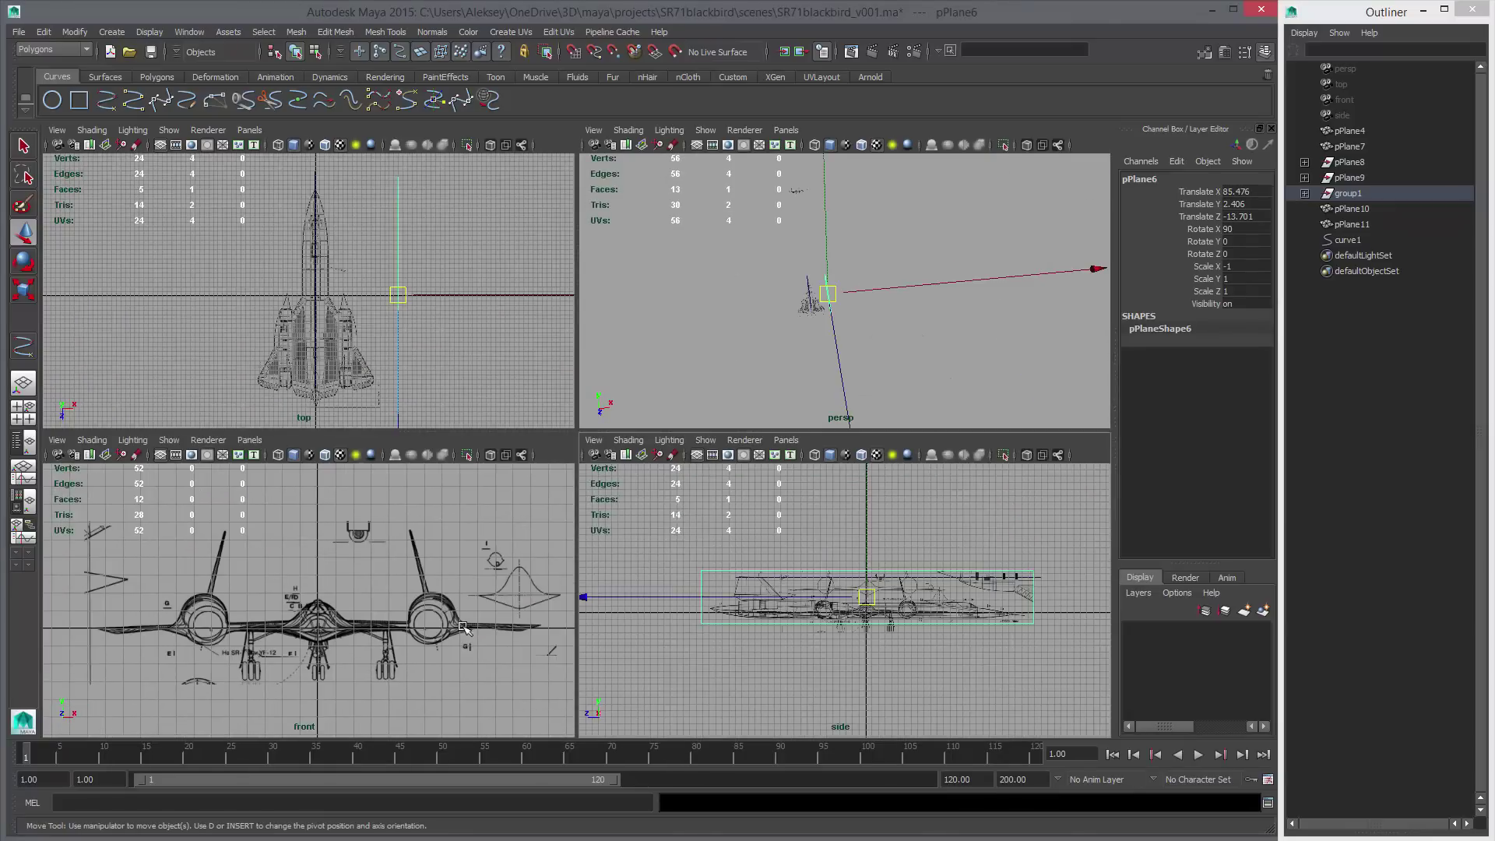
left_click(343, 363)
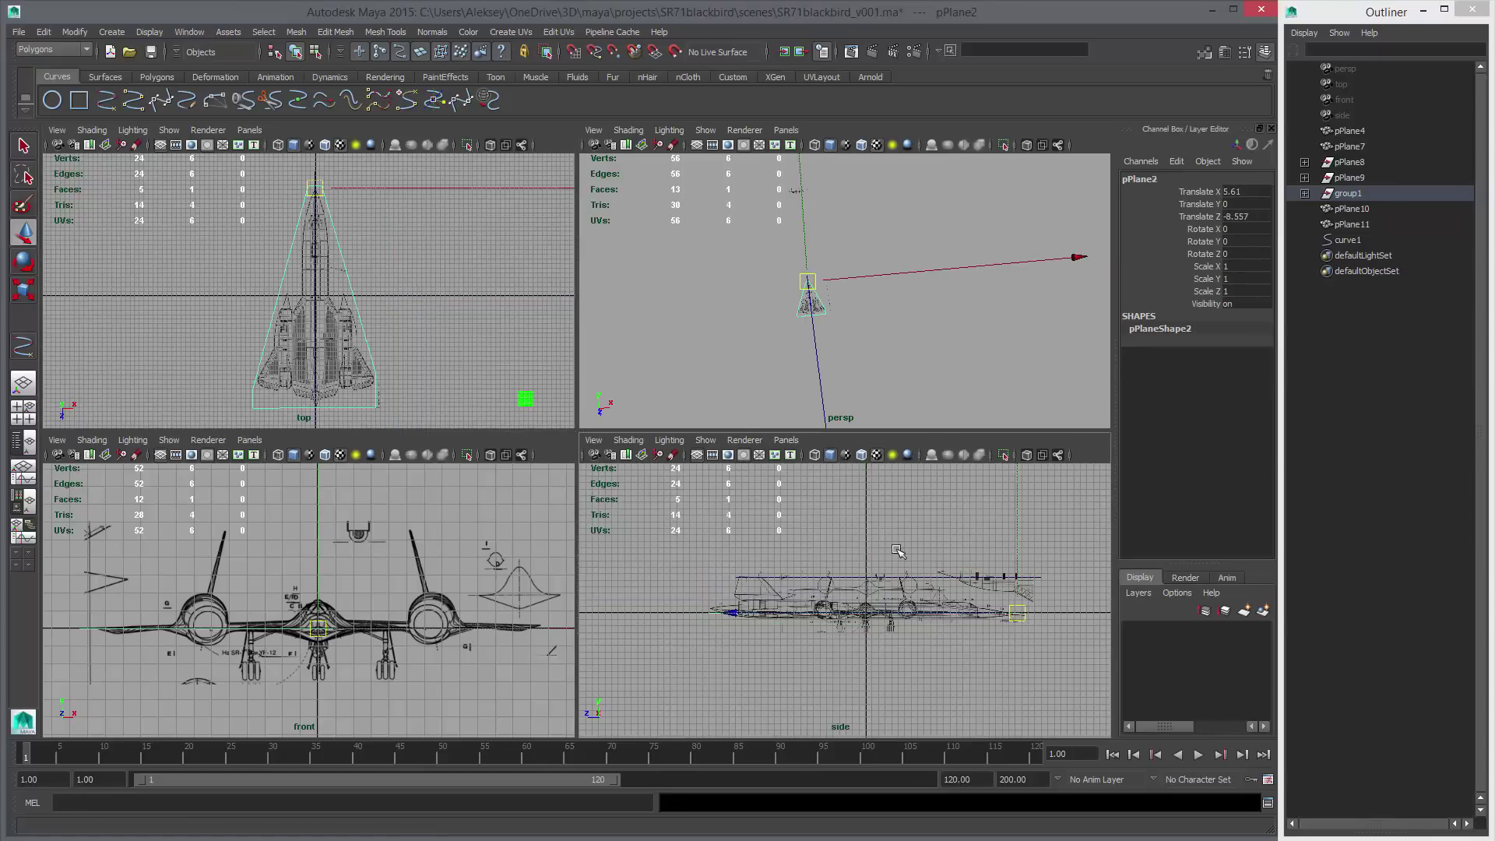
middle_click_drag(849, 584, 820, 542, "alt")
key("space")
left_click_drag(685, 467, 841, 366, "alt")
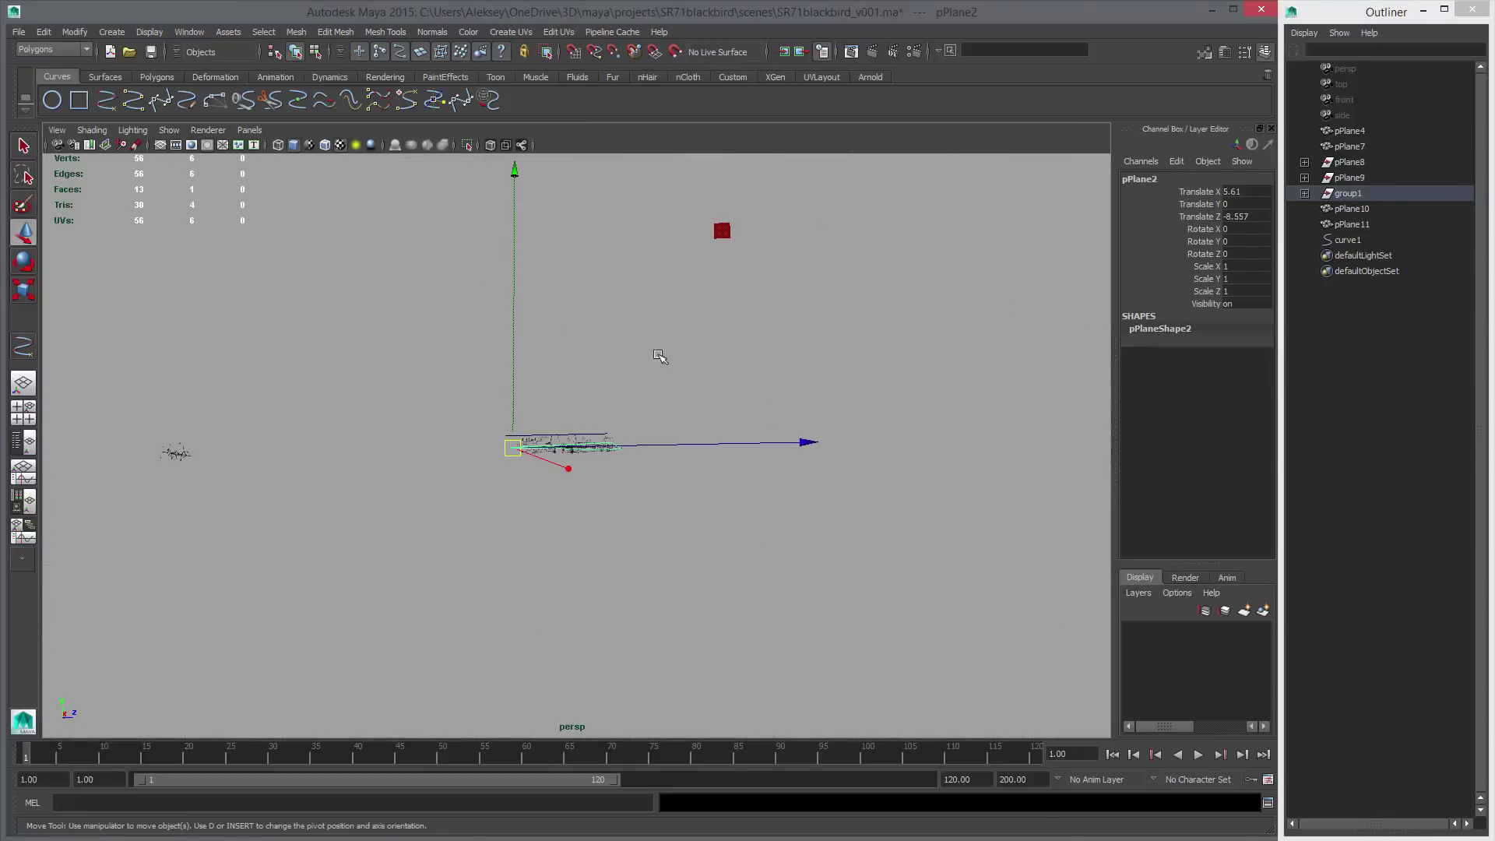
middle_click_drag(632, 327, 646, 506, "shift")
left_click_drag(670, 478, 776, 552, "alt")
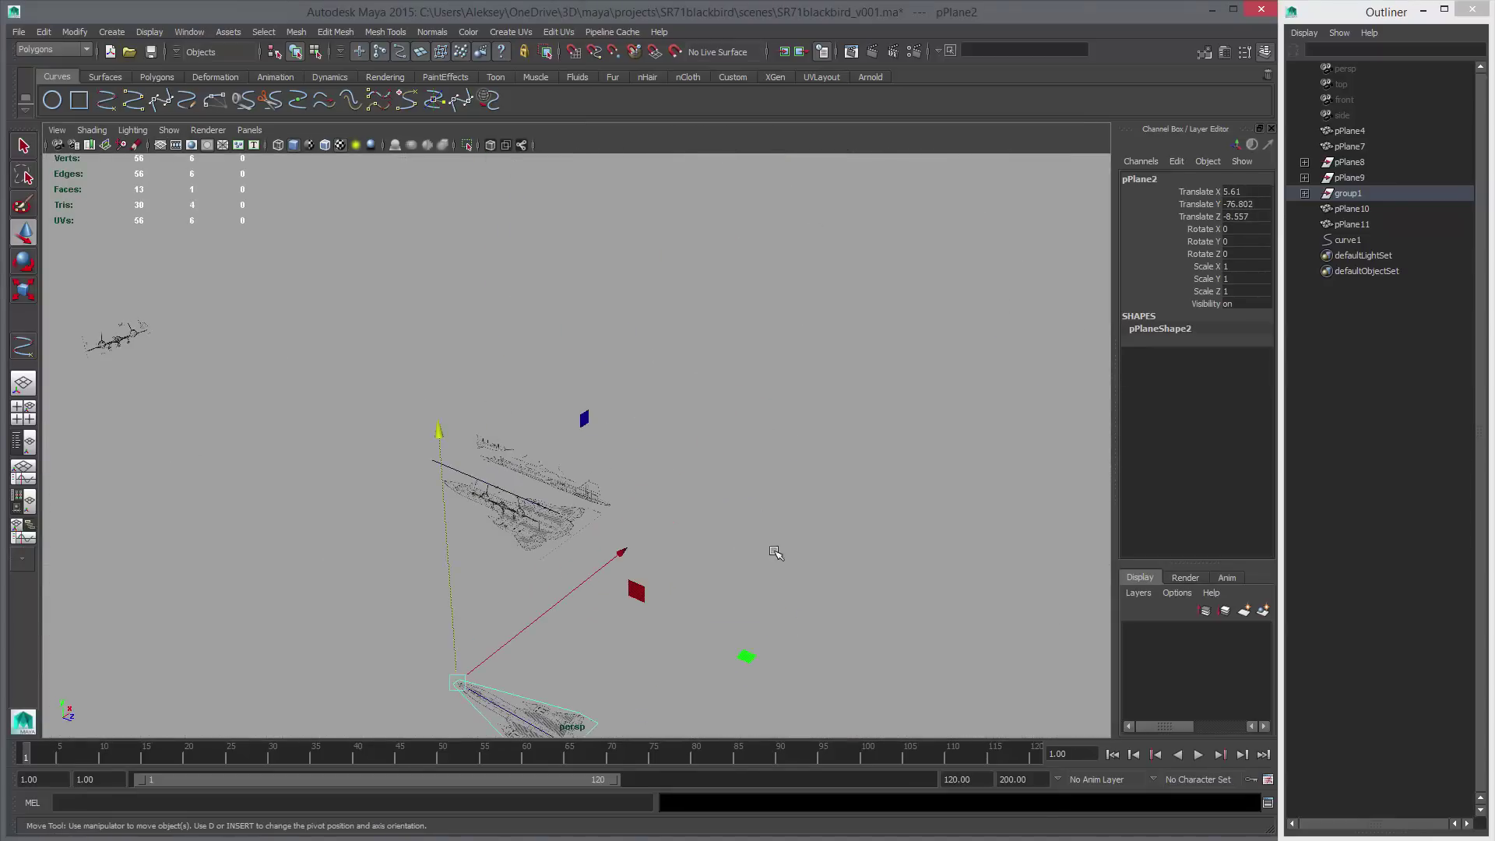
Select the second top-view blueprint plane and move it down along Y to about -67.4.
left_click(583, 519)
left_click_drag(588, 537, 700, 523, "alt")
middle_click_drag(697, 550, 691, 739, "shift")
right_click_drag(685, 720, 424, 522, "alt")
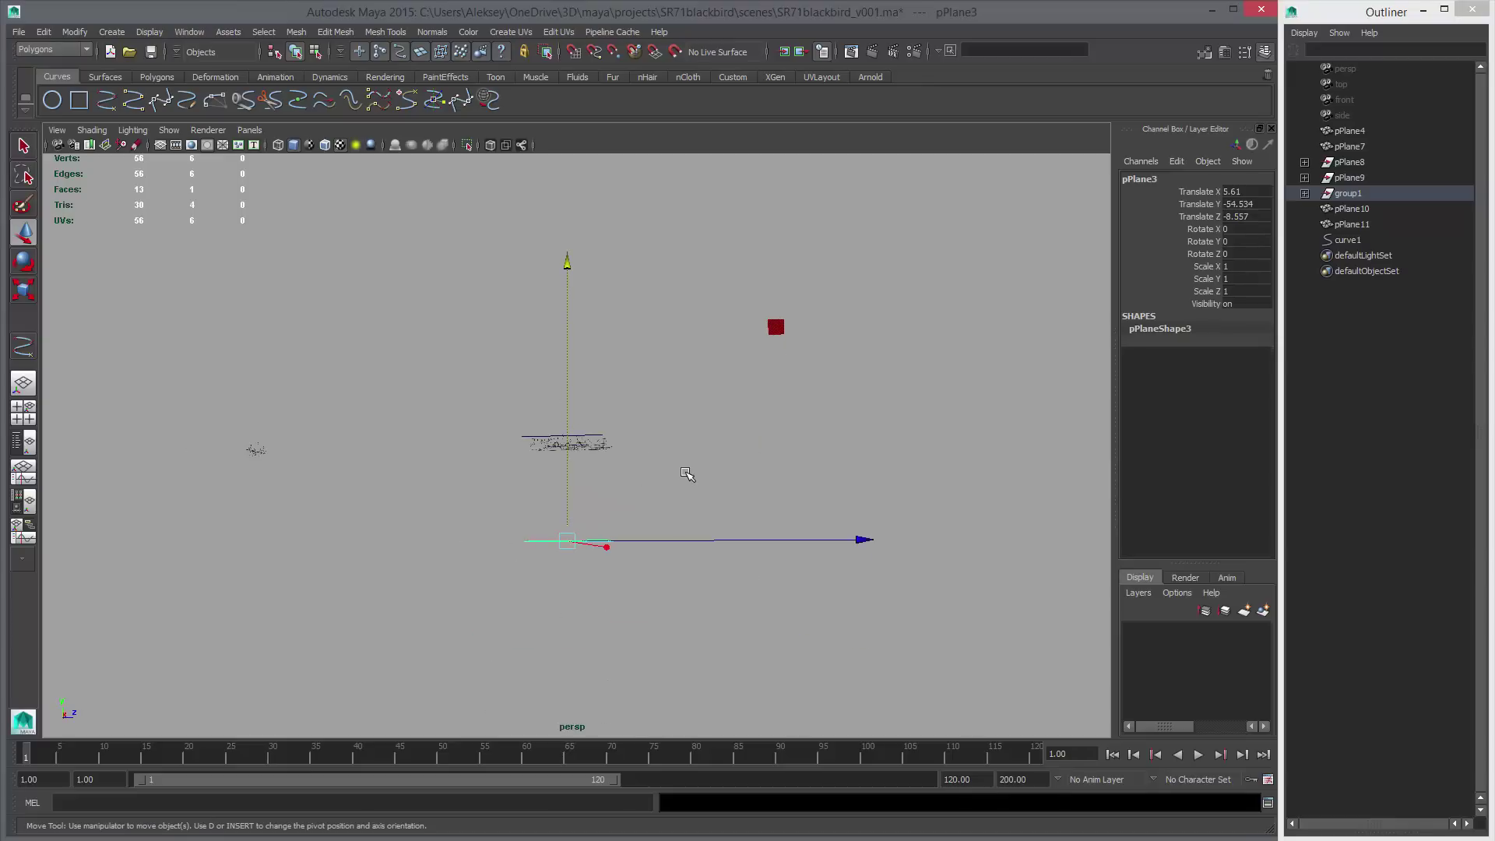
left_click_drag(685, 473, 656, 496, "alt")
middle_click_drag(682, 502, 684, 526, "shift")
left_click_drag(667, 495, 580, 566, "alt")
Move the side-view blueprint plane away from the other blueprints, to a Translate Z of about -146.9.
key("q")
left_click(581, 506)
right_click_drag(580, 566, 545, 525, "alt")
key("w")
left_click_drag(651, 534, 604, 538, "alt")
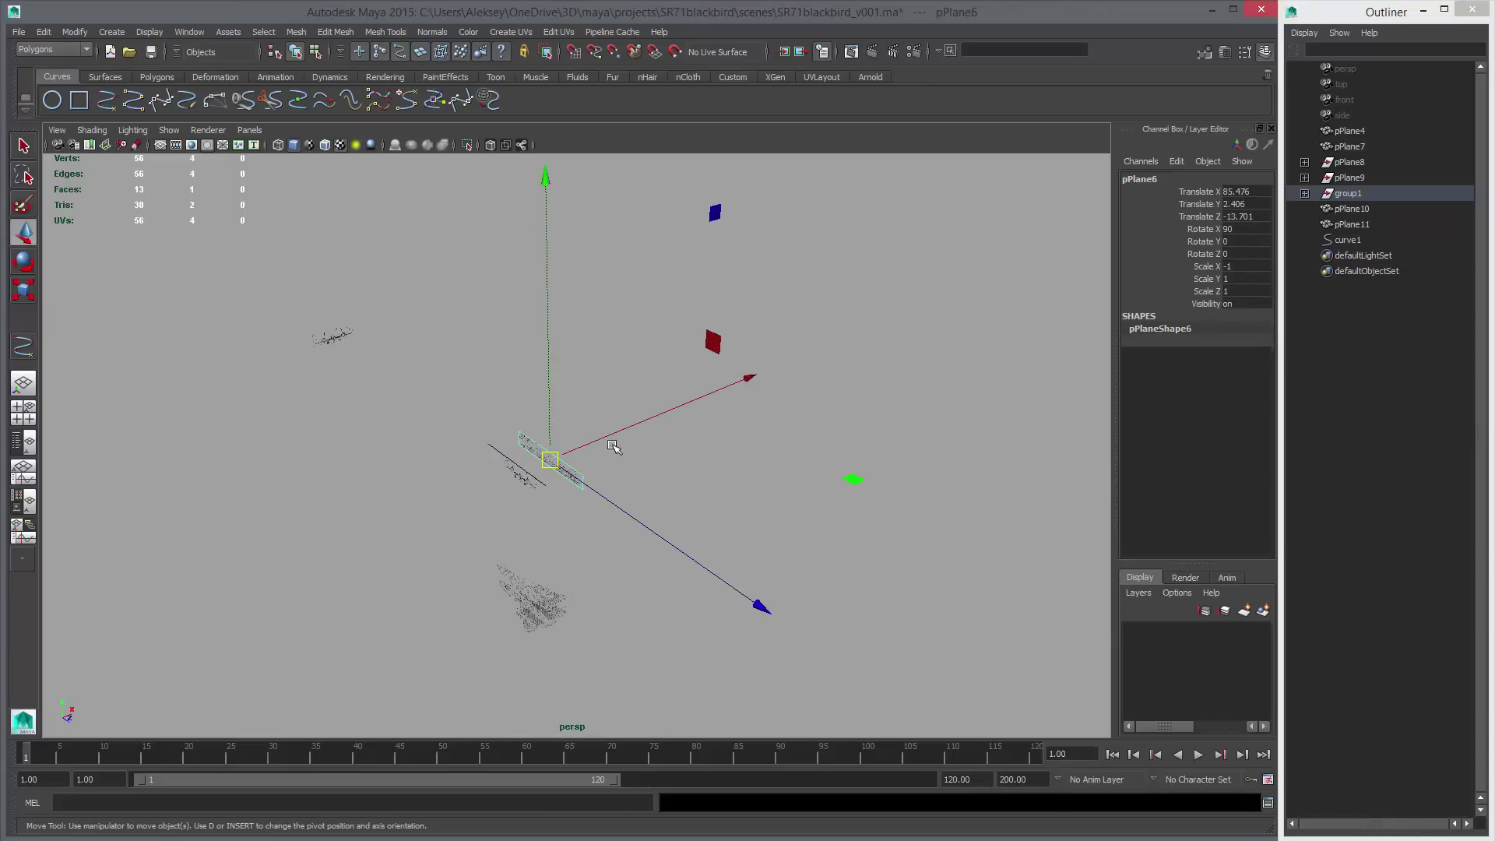
left_click_drag(604, 434, 774, 400)
key("space")
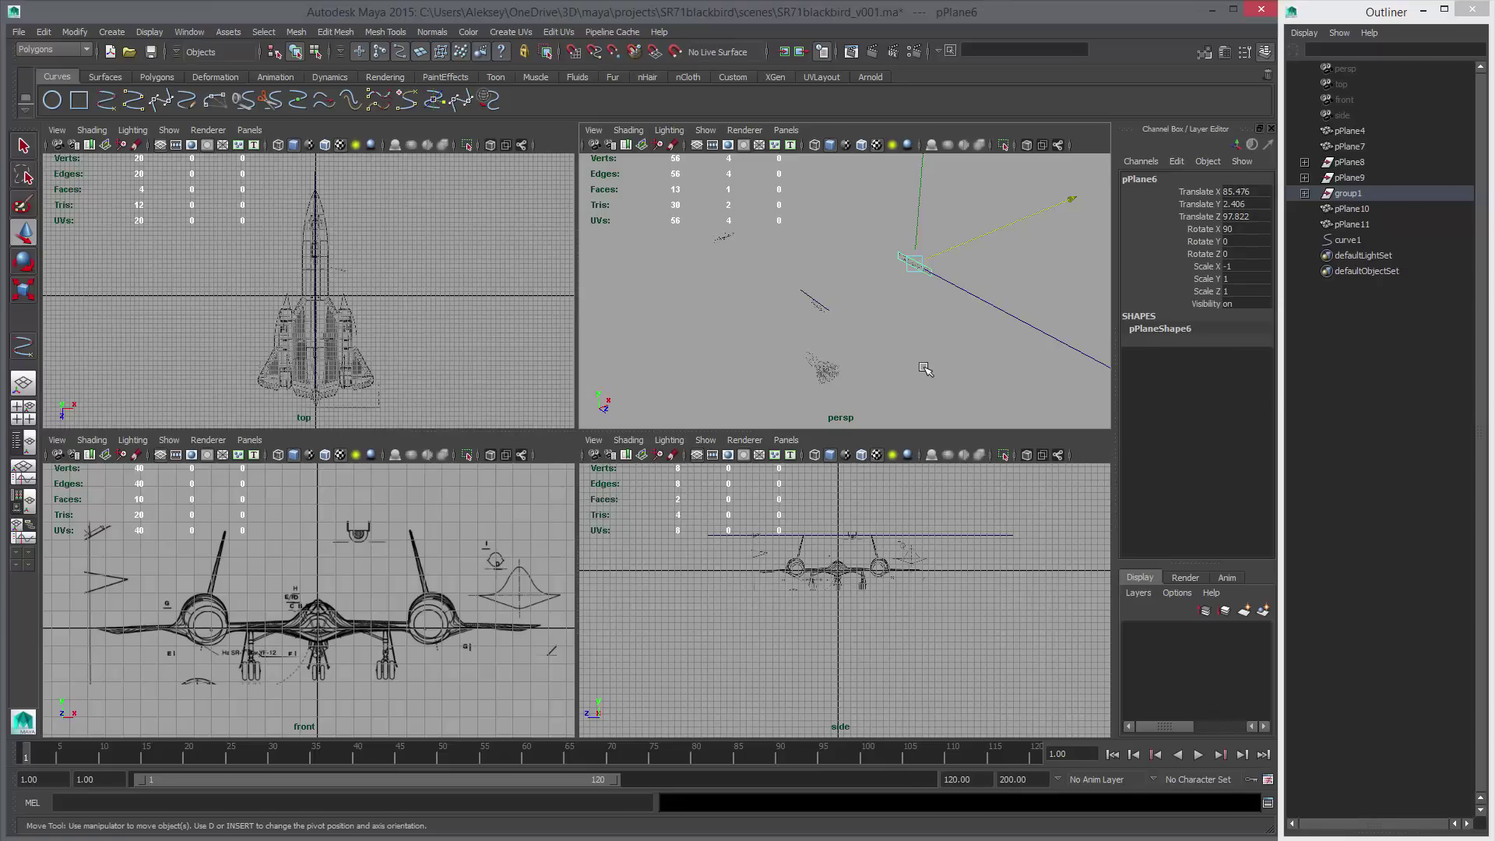
middle_click_drag(926, 370, 685, 397)
left_click_drag(931, 369, 787, 368, "alt")
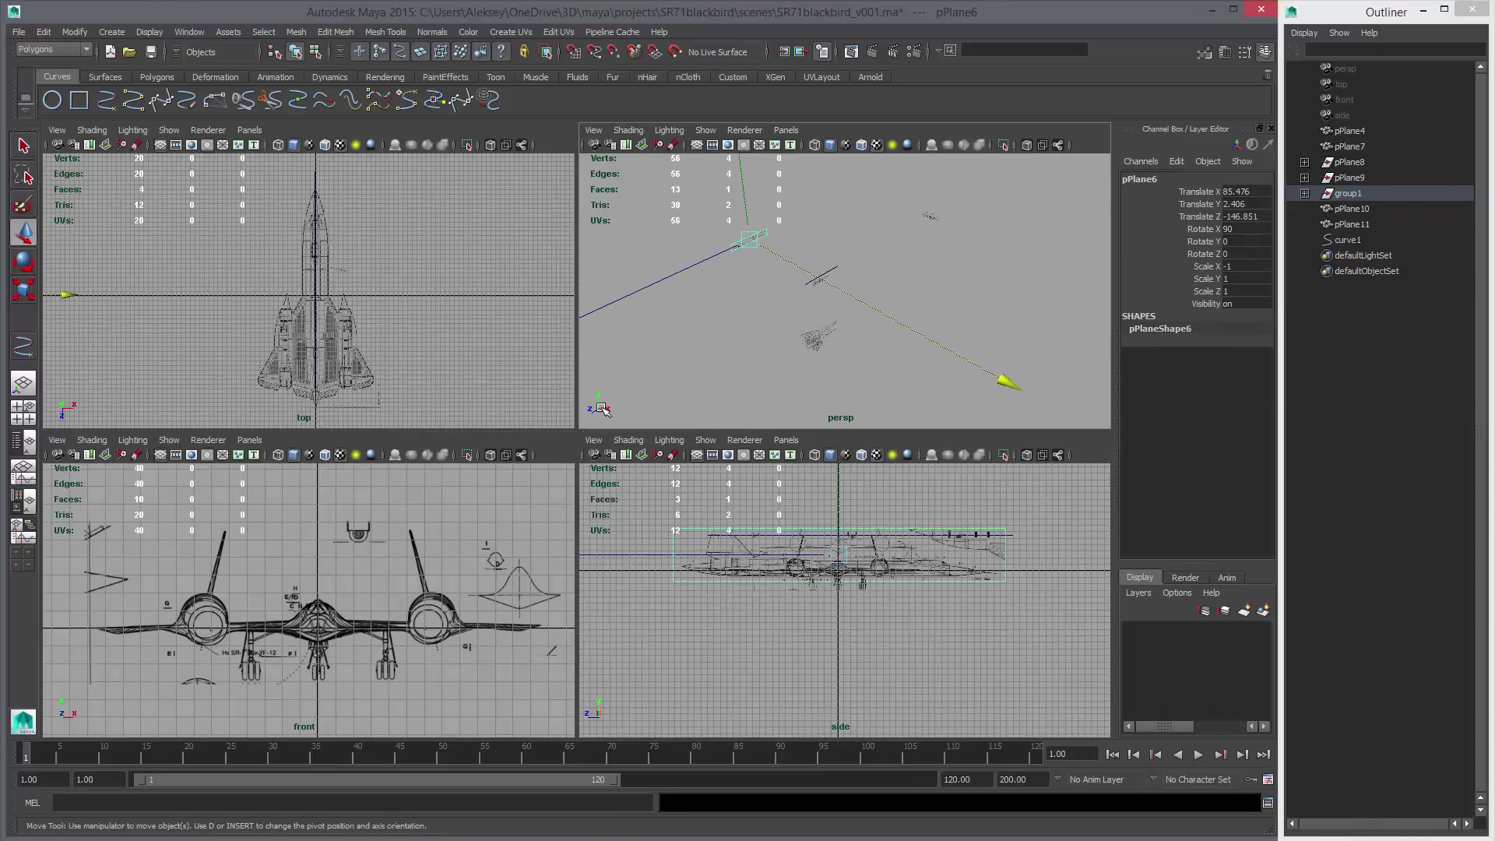
Select the guide curve together with the front-view copies pPlane10 and pPlane11 and delete them.
key("space")
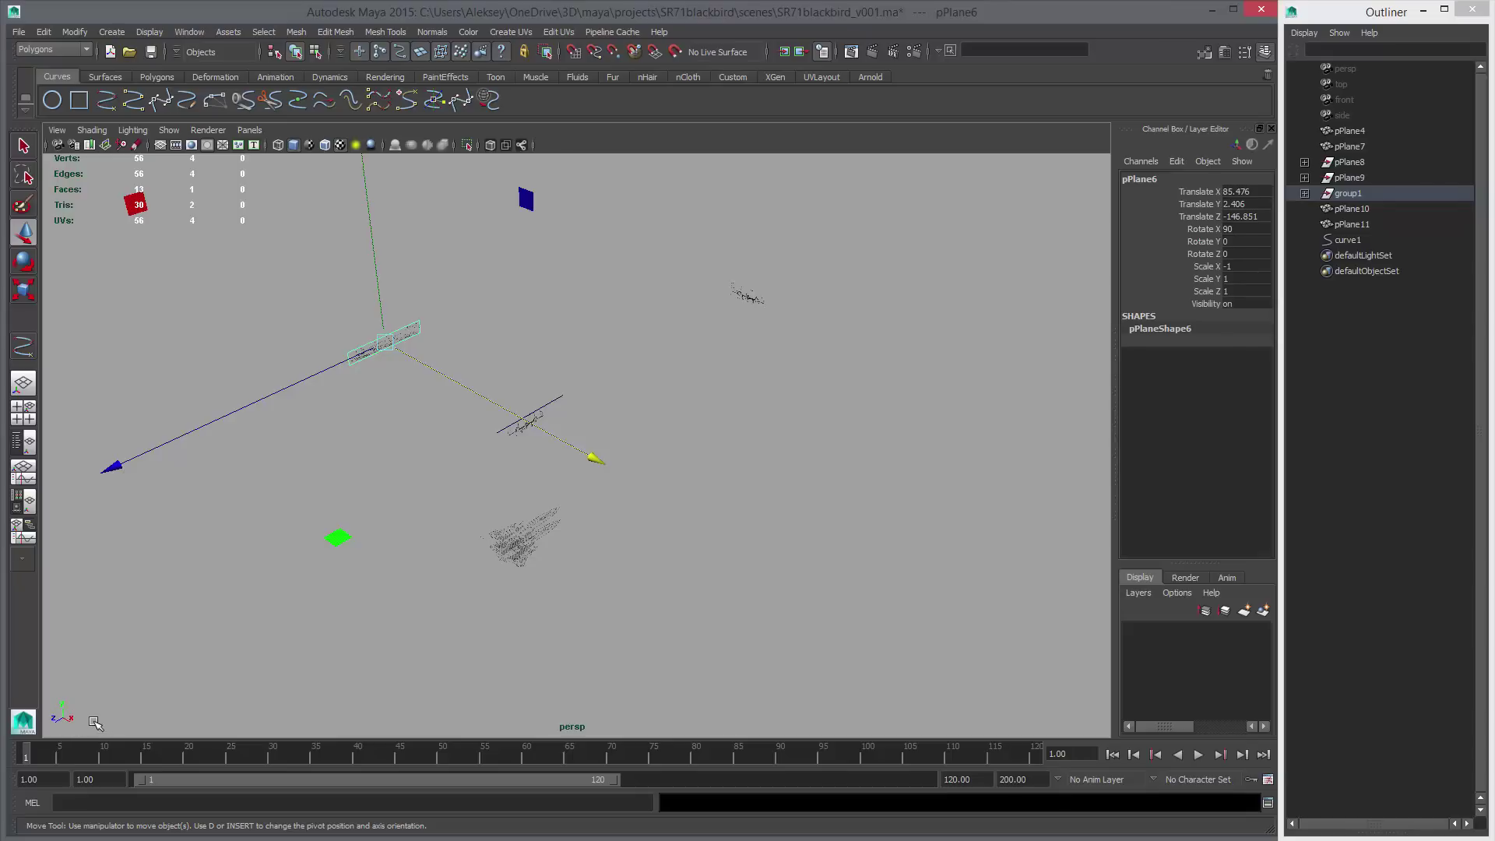
mouse_move(95, 723)
left_mouse_down("alt")
mouse_move(441, 682)
mouse_move(457, 644)
mouse_move(110, 708)
left_mouse_up("alt")
mouse_move(668, 558)
left_mouse_down("alt")
mouse_move(578, 540)
mouse_move(682, 552)
left_mouse_up("alt")
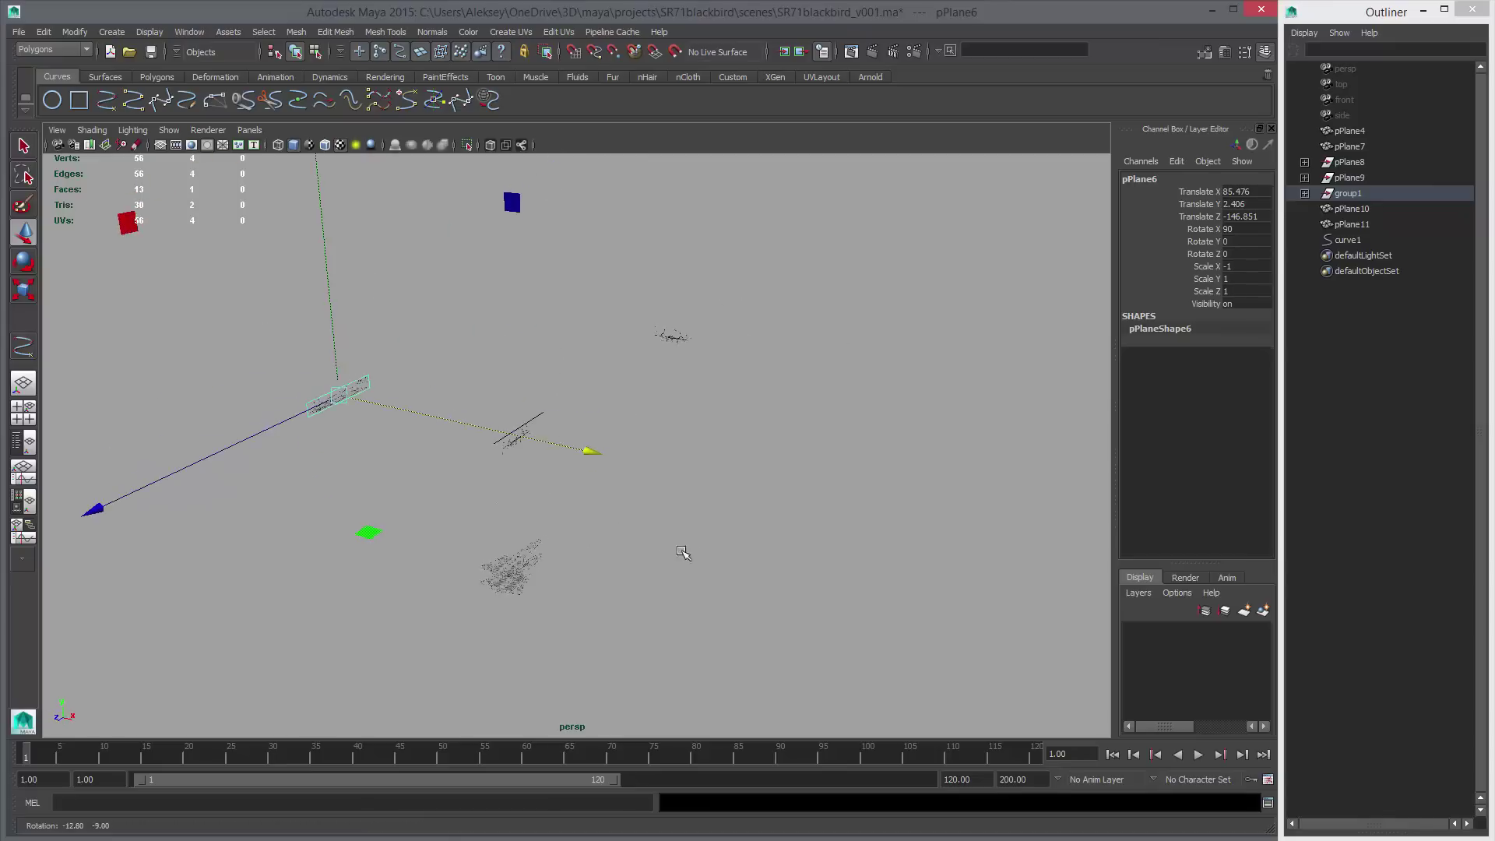
left_click_drag(460, 520, 611, 646)
left_click_drag(671, 511, 645, 506, "alt")
left_click_drag(361, 329, 537, 388)
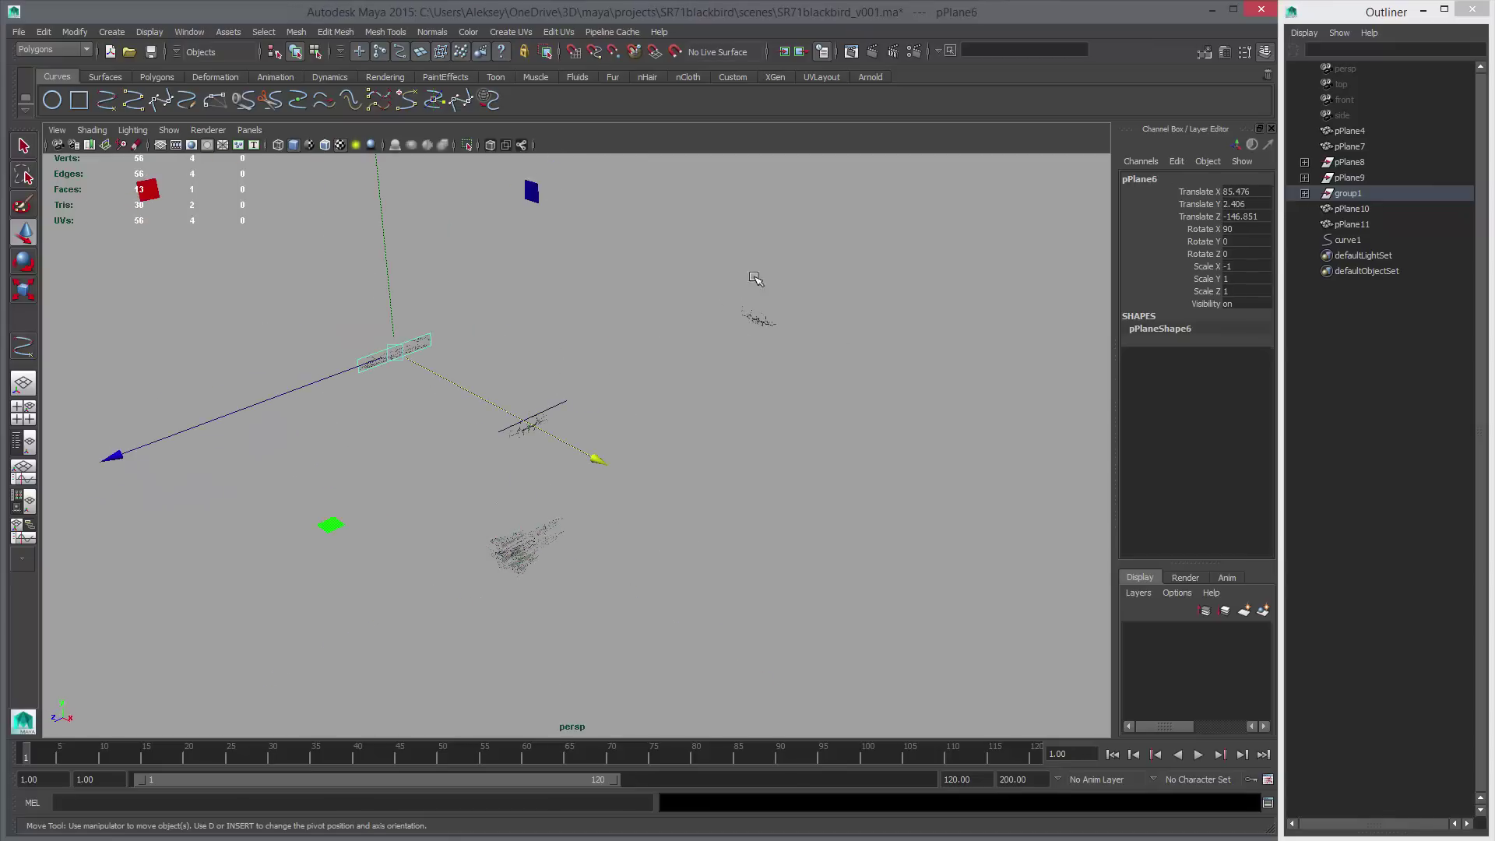
left_click_drag(751, 276, 843, 368)
left_click_drag(489, 396, 585, 465)
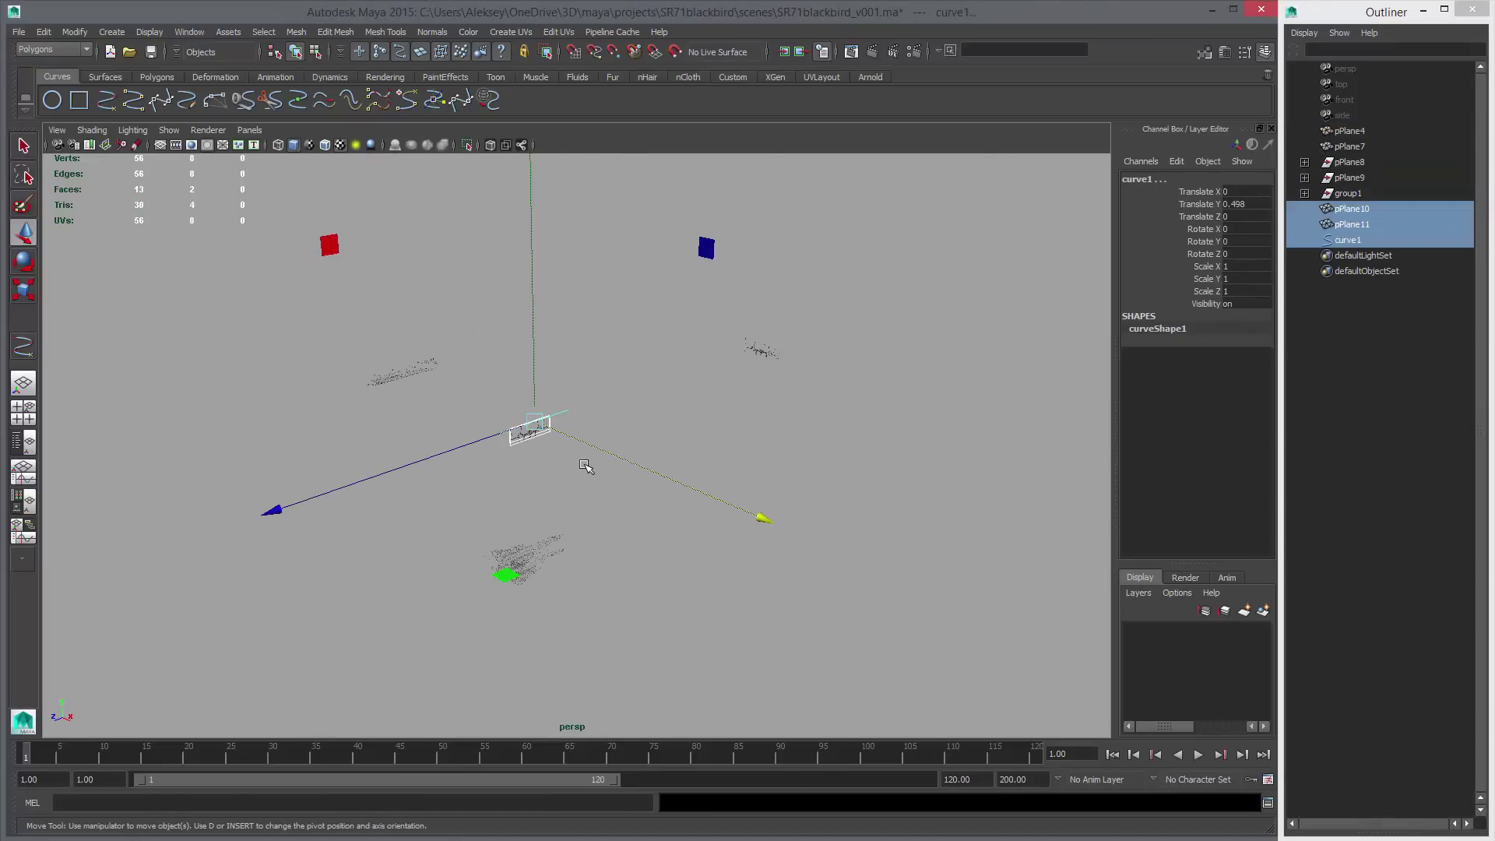
key("Delete")
Separate the front-view cross-section planes along Z, placing polySurface1 at about -199.2.
left_click_drag(779, 393, 534, 510, "alt")
left_click(669, 449)
key("f")
left_click_drag(289, 537, 190, 567)
left_click_drag(623, 499, 727, 487, "alt")
left_click(662, 504)
mouse_move(706, 514)
middle_mouse_down()
mouse_move(670, 545)
mouse_move(701, 545)
mouse_move(647, 533)
mouse_move(735, 476)
middle_mouse_up()
left_click(662, 500)
left_click(640, 533)
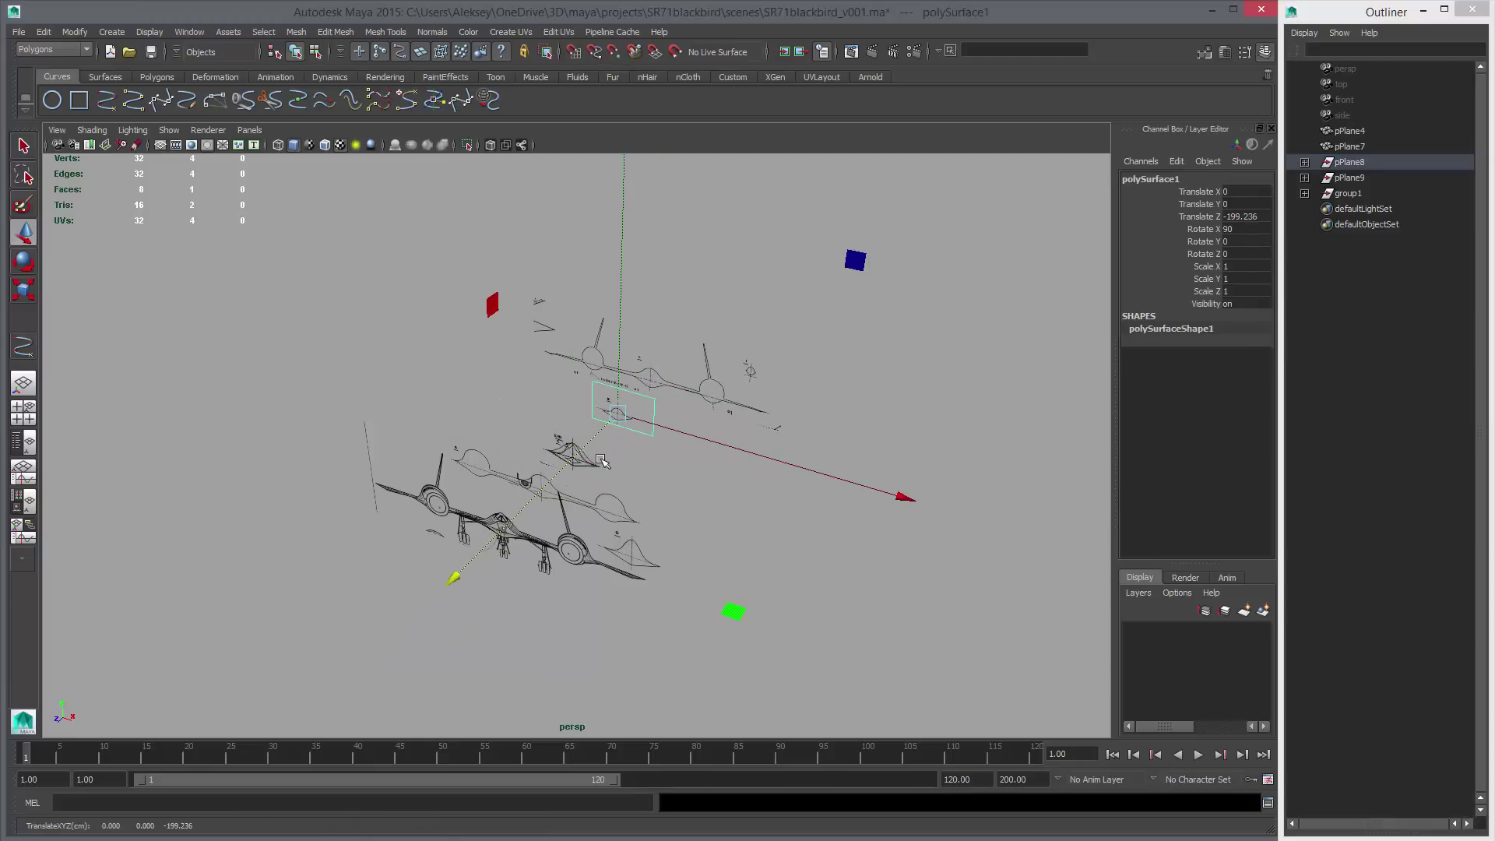
Try shifting the neighbouring cross-section plane polySurface3 and undo the shift.
left_click(585, 461)
left_click_drag(696, 493, 700, 489)
key("ctrl+z")
left_click_drag(683, 498, 624, 553, "alt")
middle_click_drag(625, 552, 697, 494, "alt")
left_click_drag(697, 494, 727, 487, "alt")
right_click_drag(727, 488, 835, 568, "alt")
Hide the grid in the side view and examine where the section letters A to I sit along the fuselage.
key("space")
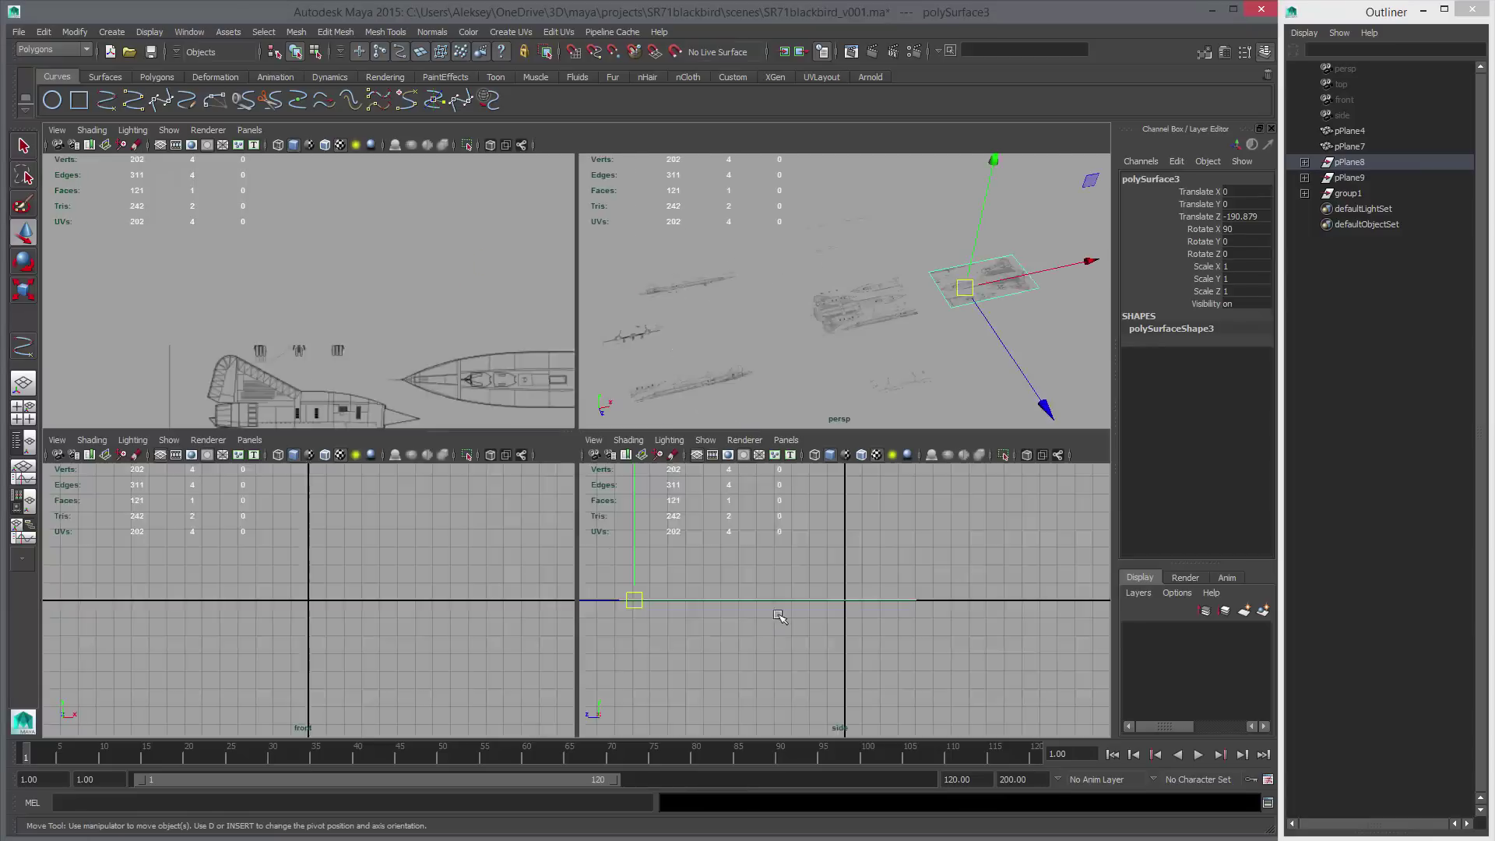
key("space")
right_click_drag(877, 656, 923, 678, "alt")
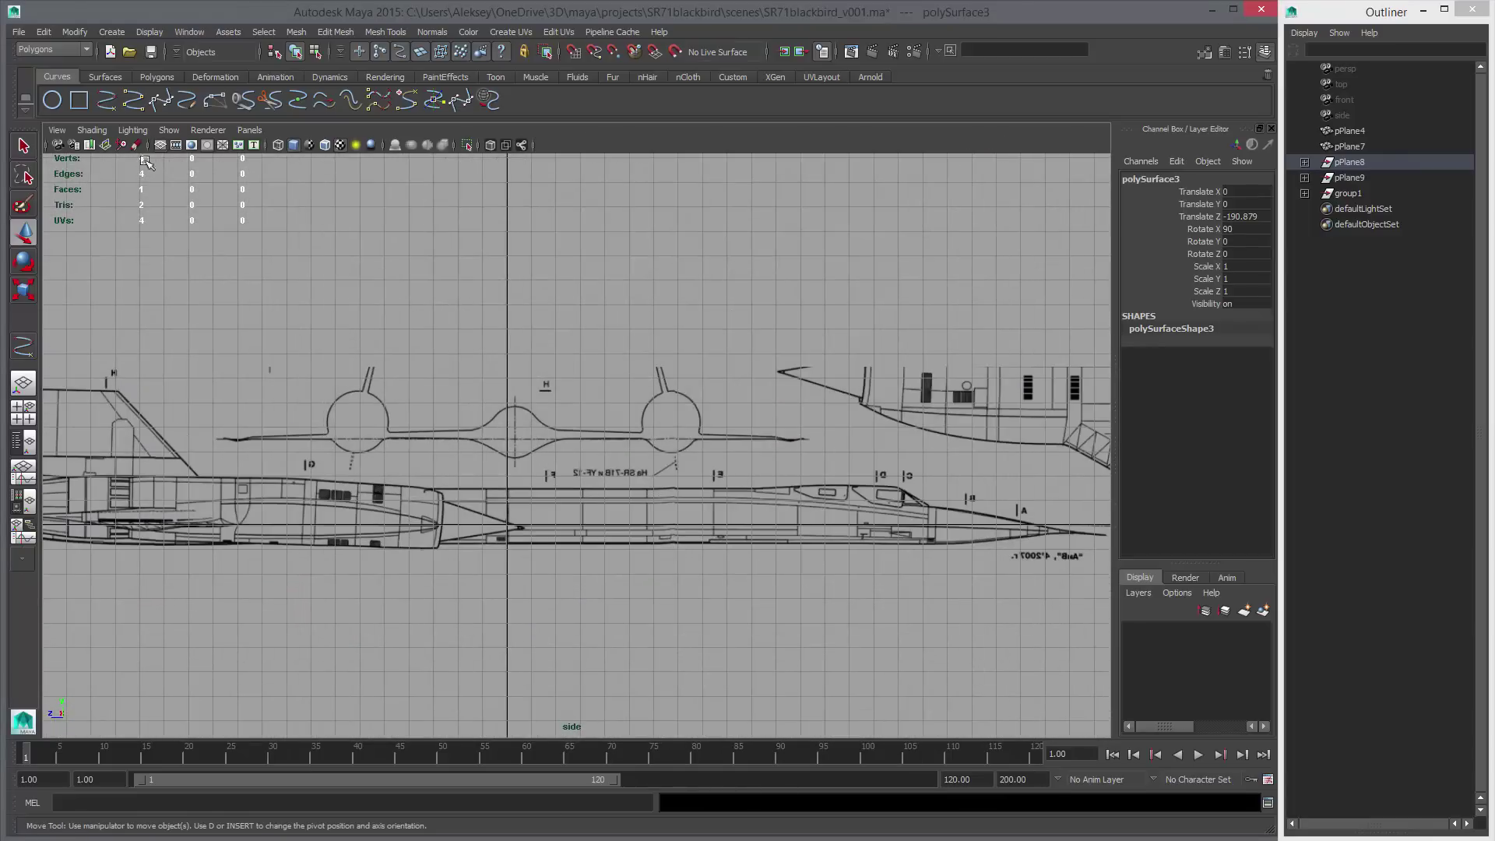
left_click(161, 146)
right_click_drag(734, 516, 644, 502, "alt")
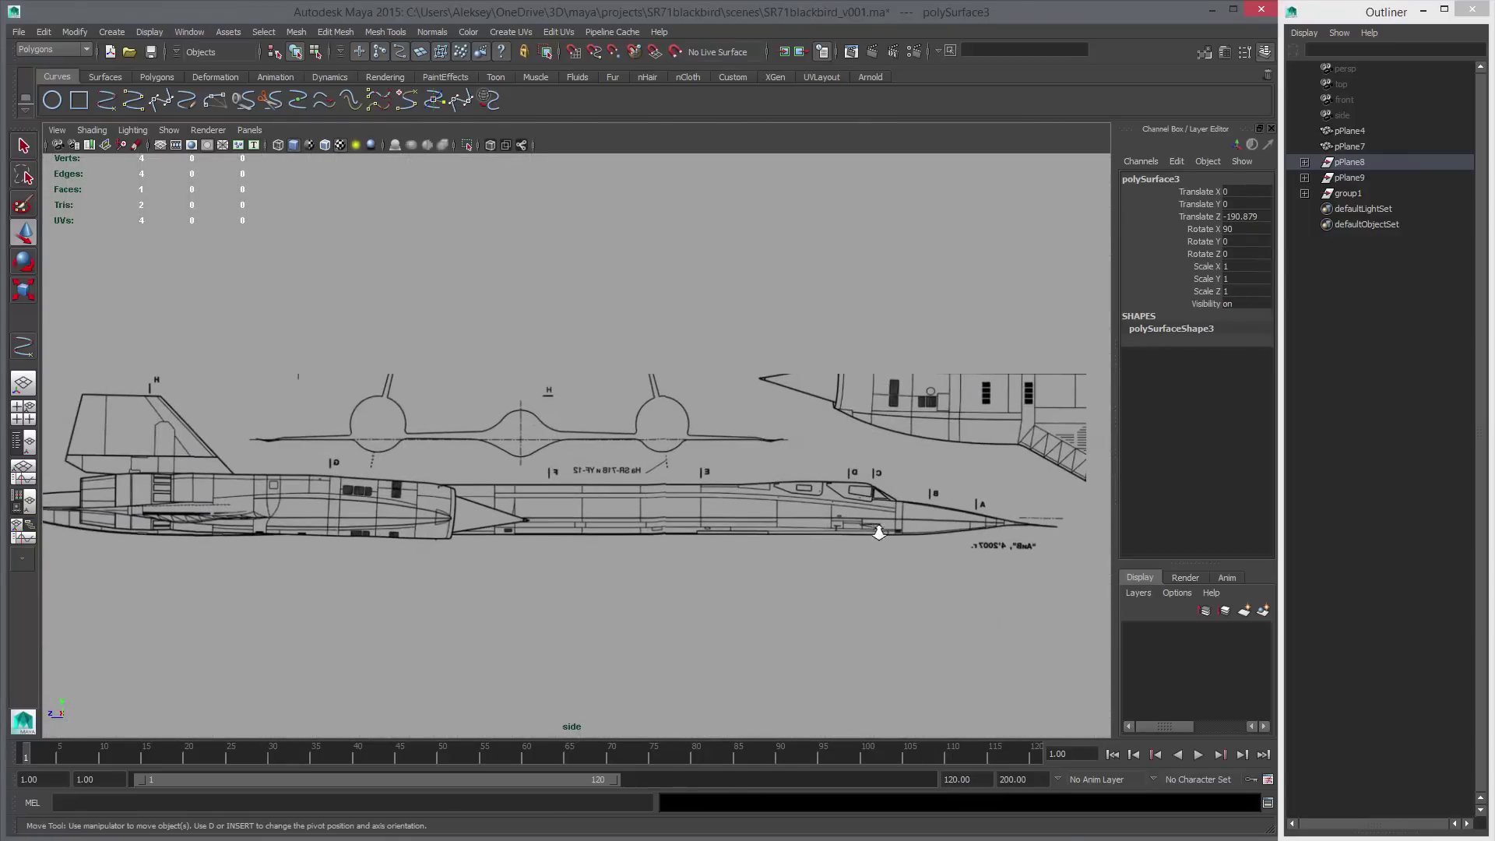
right_click_drag(1018, 533, 964, 508, "alt")
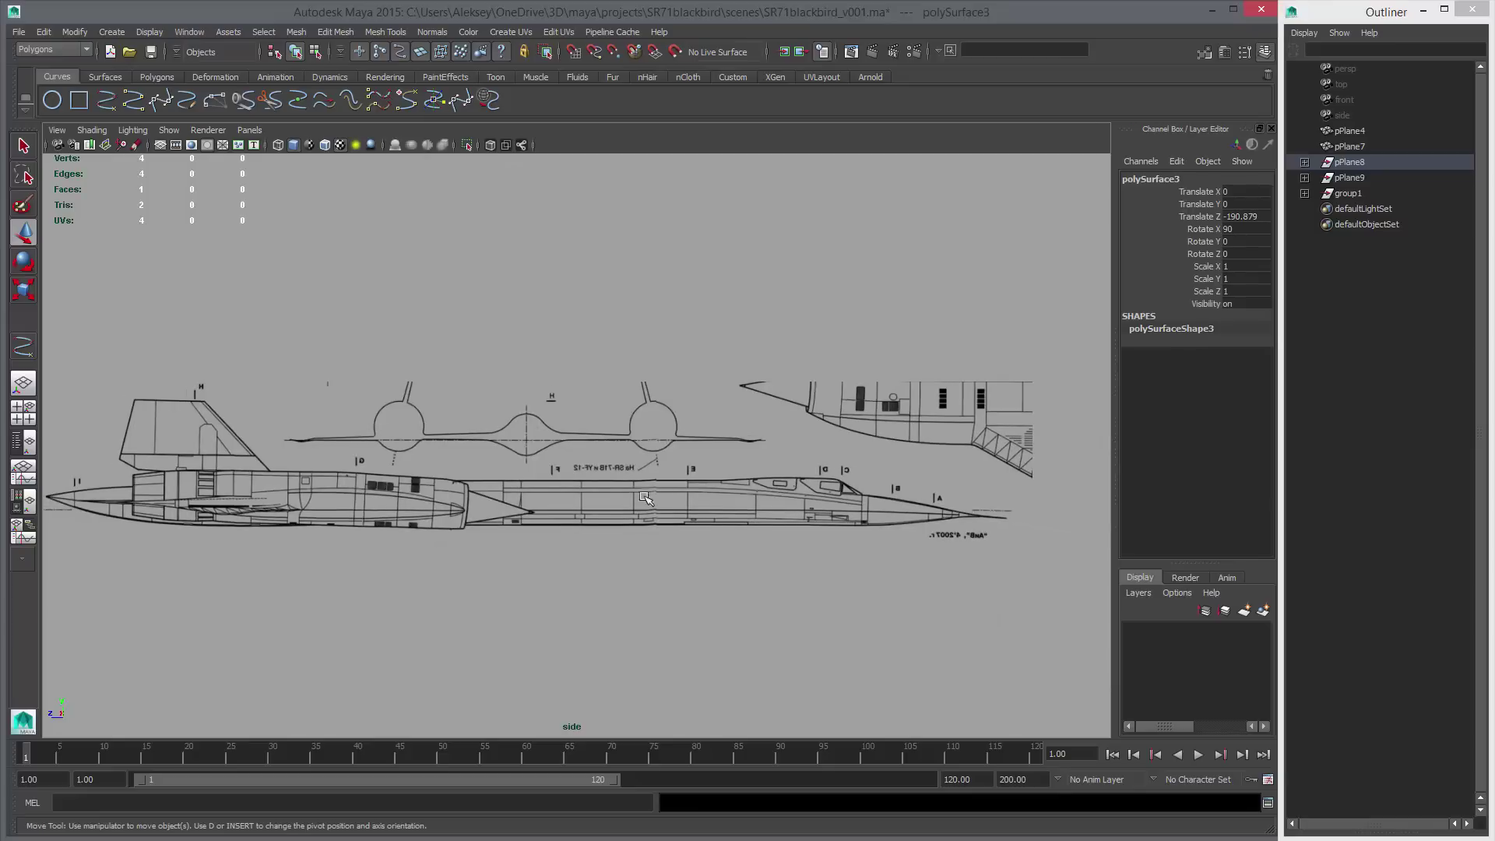
right_click_drag(829, 540, 711, 522, "alt")
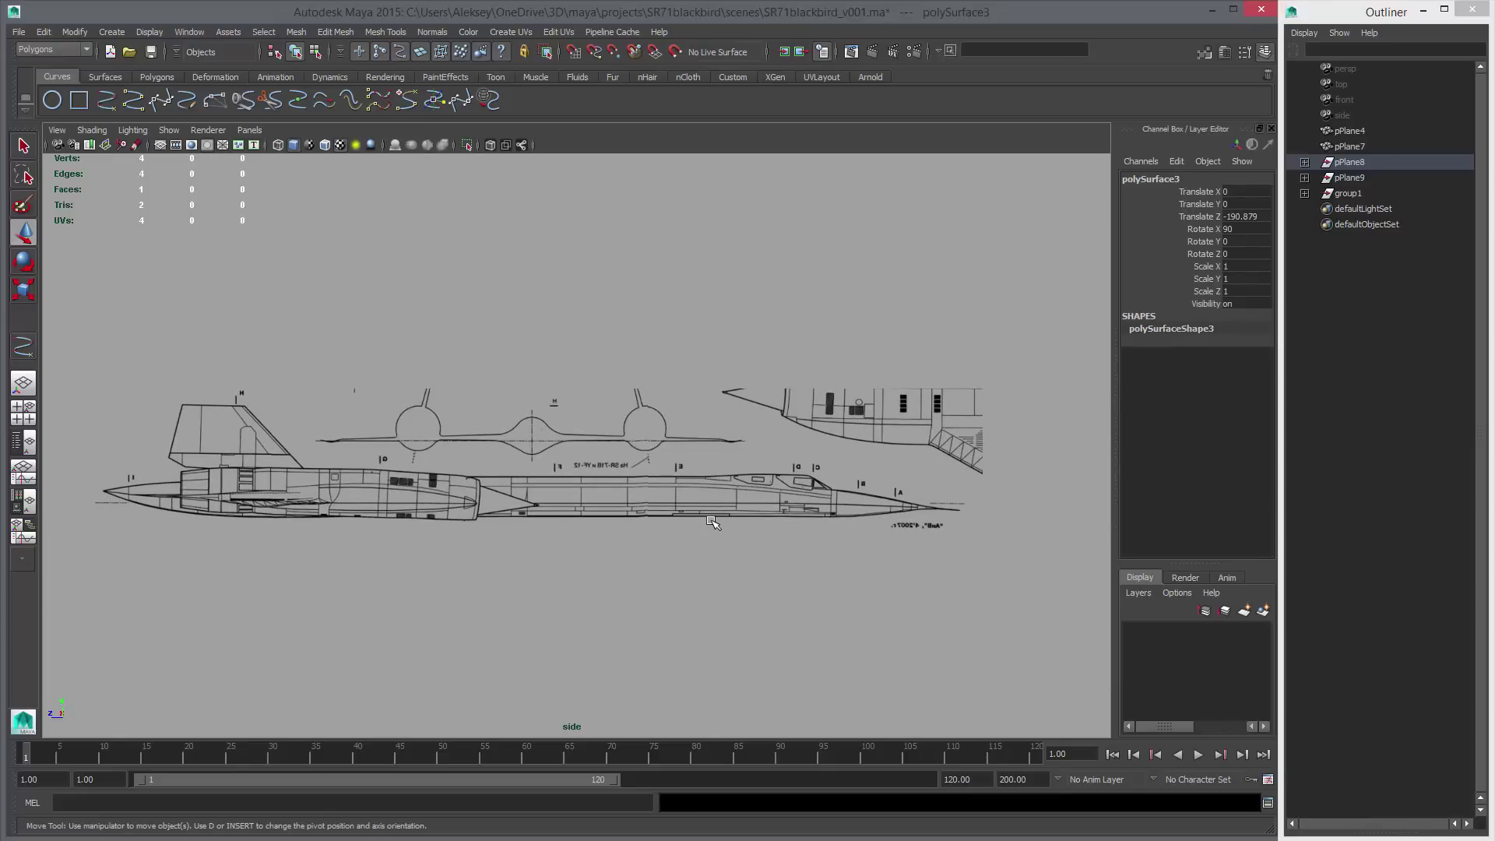
key("space")
key("space")
Pull three small fuselage cross-section planes out of the stack along Z, placing polySurface4 at about -182.9.
left_click_drag(716, 524, 656, 540, "alt")
left_click(555, 515)
left_click_drag(383, 580, 778, 498, "alt")
right_click_drag(778, 498, 884, 544, "alt")
left_click_drag(885, 544, 762, 467, "alt")
left_click(759, 393)
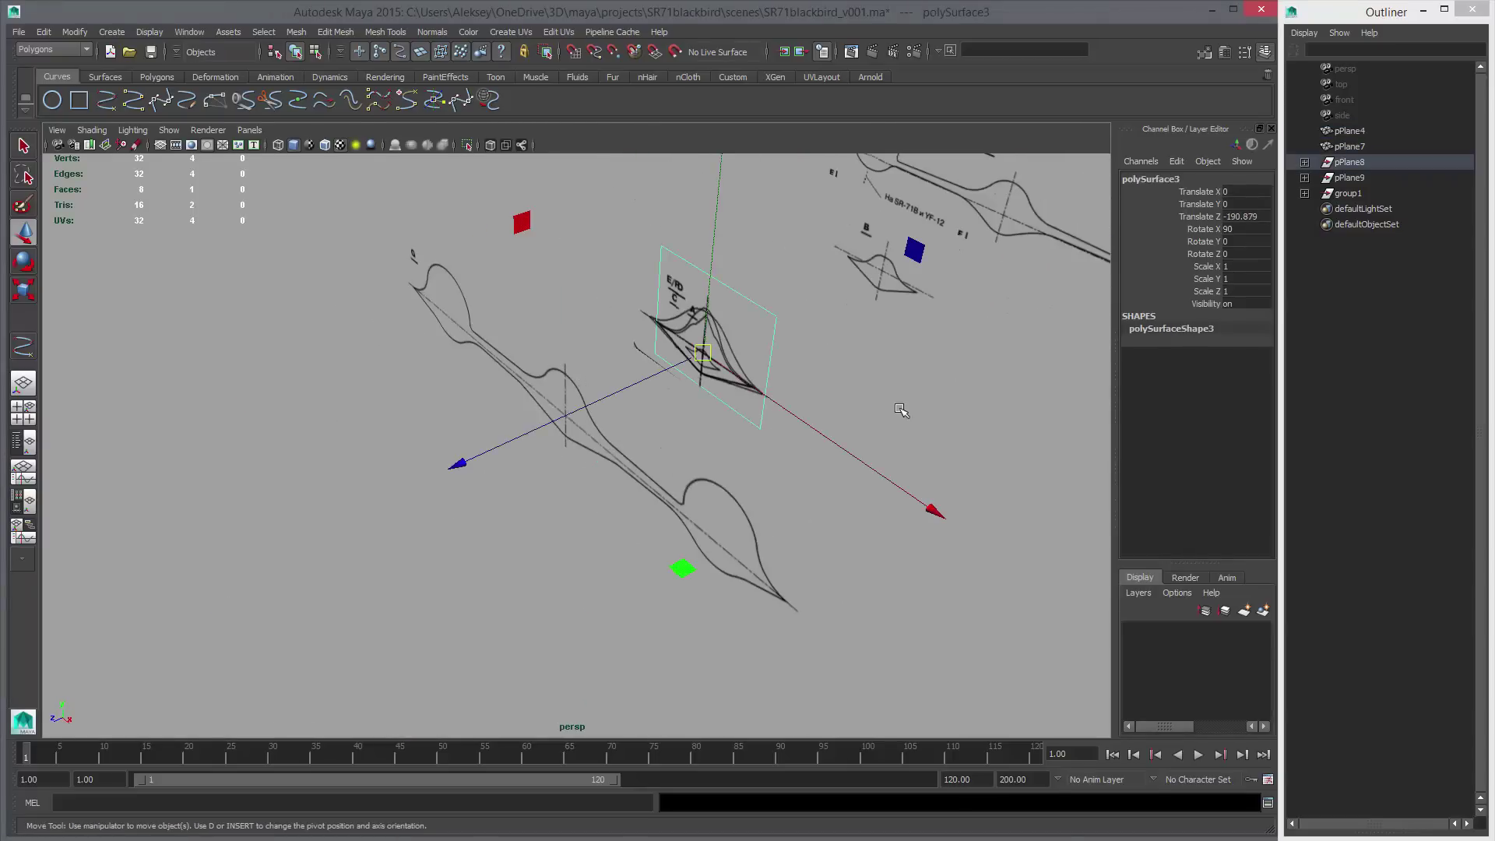
middle_click_drag(916, 388, 599, 514, "shift")
left_click(736, 366)
middle_click_drag(898, 406, 424, 556, "shift")
left_click(676, 332)
middle_click_drag(938, 414, 686, 509)
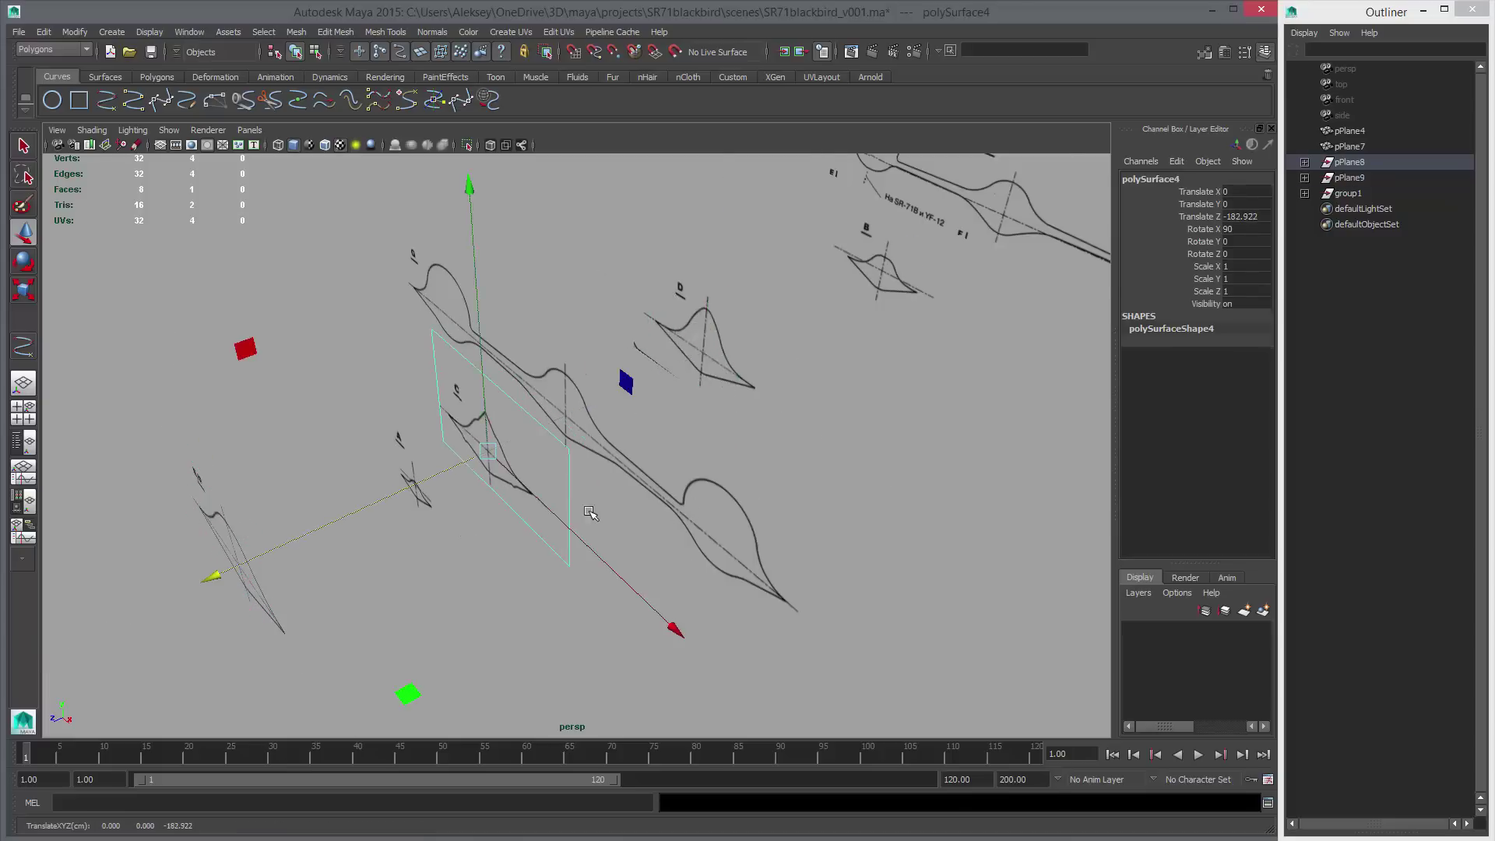
Move the nose section A plane to the front of the row at about -172.3 along Z and bring section B in behind it.
left_click_drag(590, 511, 447, 502, "alt")
left_click(418, 501)
right_click_drag(576, 498, 473, 496, "alt")
middle_click_drag(655, 505, 517, 567)
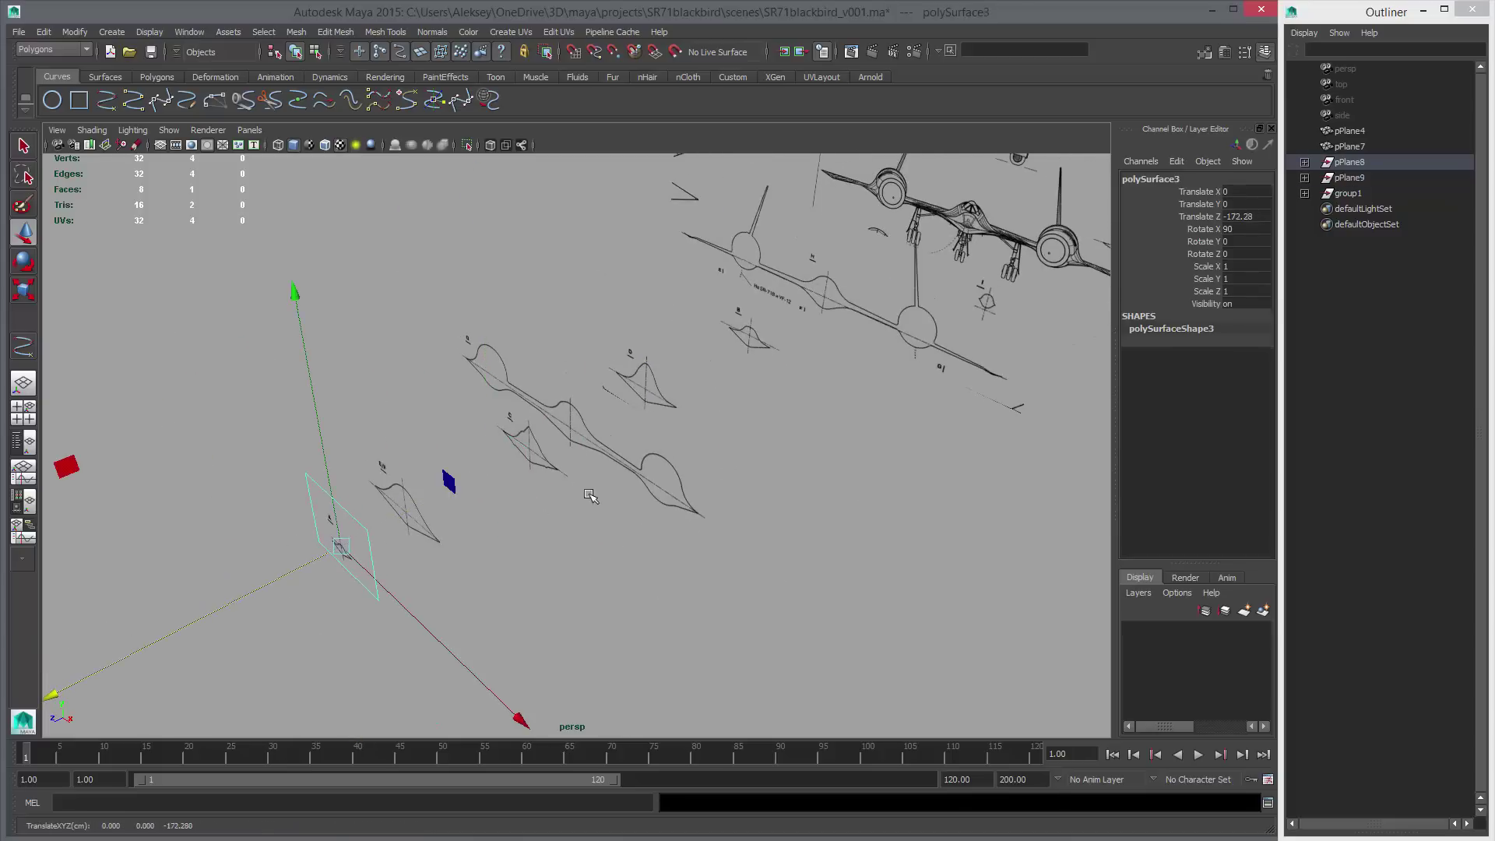
right_click_drag(594, 495, 738, 340, "alt")
left_click(821, 302)
middle_click_drag(851, 491, 548, 480)
Line up the next fuselage sections along Z in nose-to-tail order, placing polySurface6 at about -182.5.
left_click(336, 510)
left_click(521, 430)
middle_click_drag(819, 419, 657, 487)
left_click(692, 362)
middle_click_drag(857, 378, 637, 492)
left_click(473, 534)
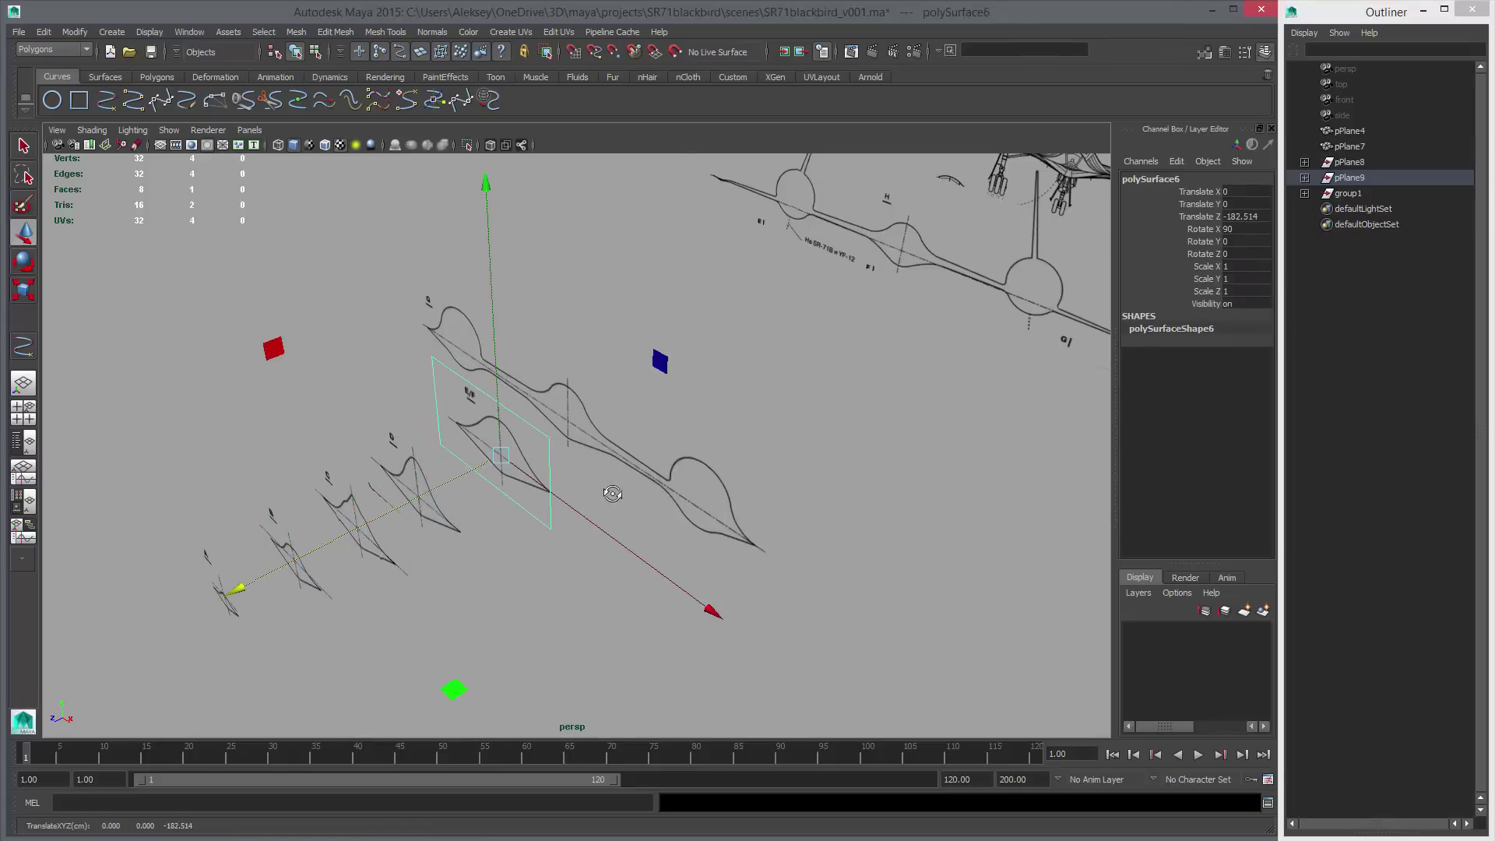
Adjust the row spacing and place the wide nacelle section plane polySurface2 at about -187.3 along Z, behind the fuselage sections.
left_click_drag(612, 495, 563, 501, "alt")
left_click(425, 497)
middle_click_drag(471, 544, 573, 527)
left_click(608, 432)
middle_click_drag(872, 372, 804, 442, "alt")
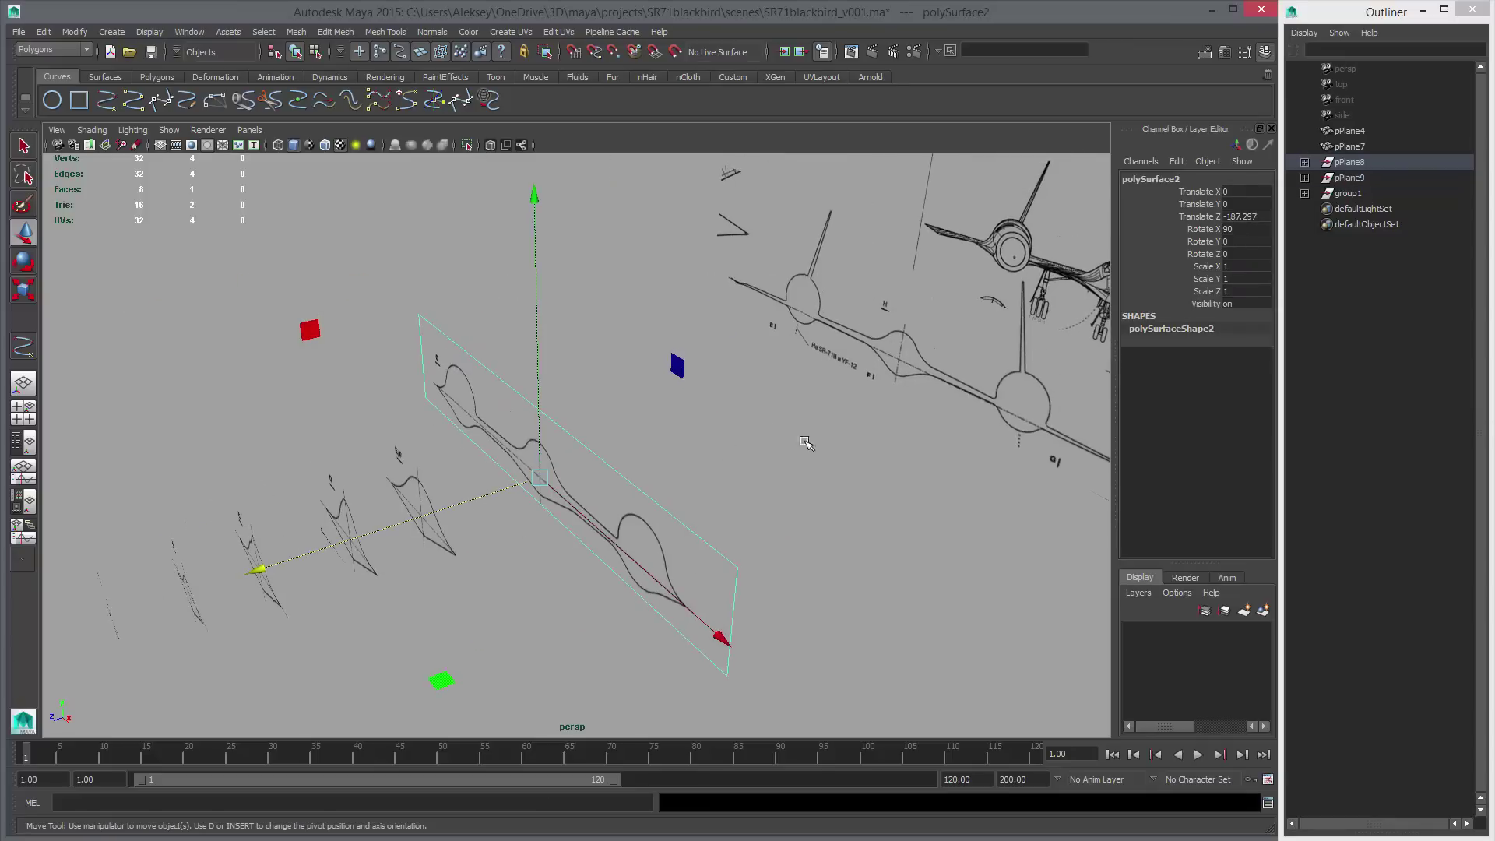
Bring the plane with section H along Z to just behind the wide nacelle section and even out the row's spacing.
left_click(901, 383)
middle_click_drag(763, 535, 538, 572)
scroll(662, 521, "down", 5)
left_click_drag(538, 572, 818, 535, "alt")
middle_click_drag(679, 548, 703, 552)
left_click(212, 369)
middle_click_drag(326, 502, 540, 543)
Move the top-view plane pPlane3 along Y to separate it from the other top-view plane.
left_click_drag(540, 543, 778, 421, "alt")
left_click(614, 403)
left_click_drag(615, 406, 690, 464, "alt")
key("f")
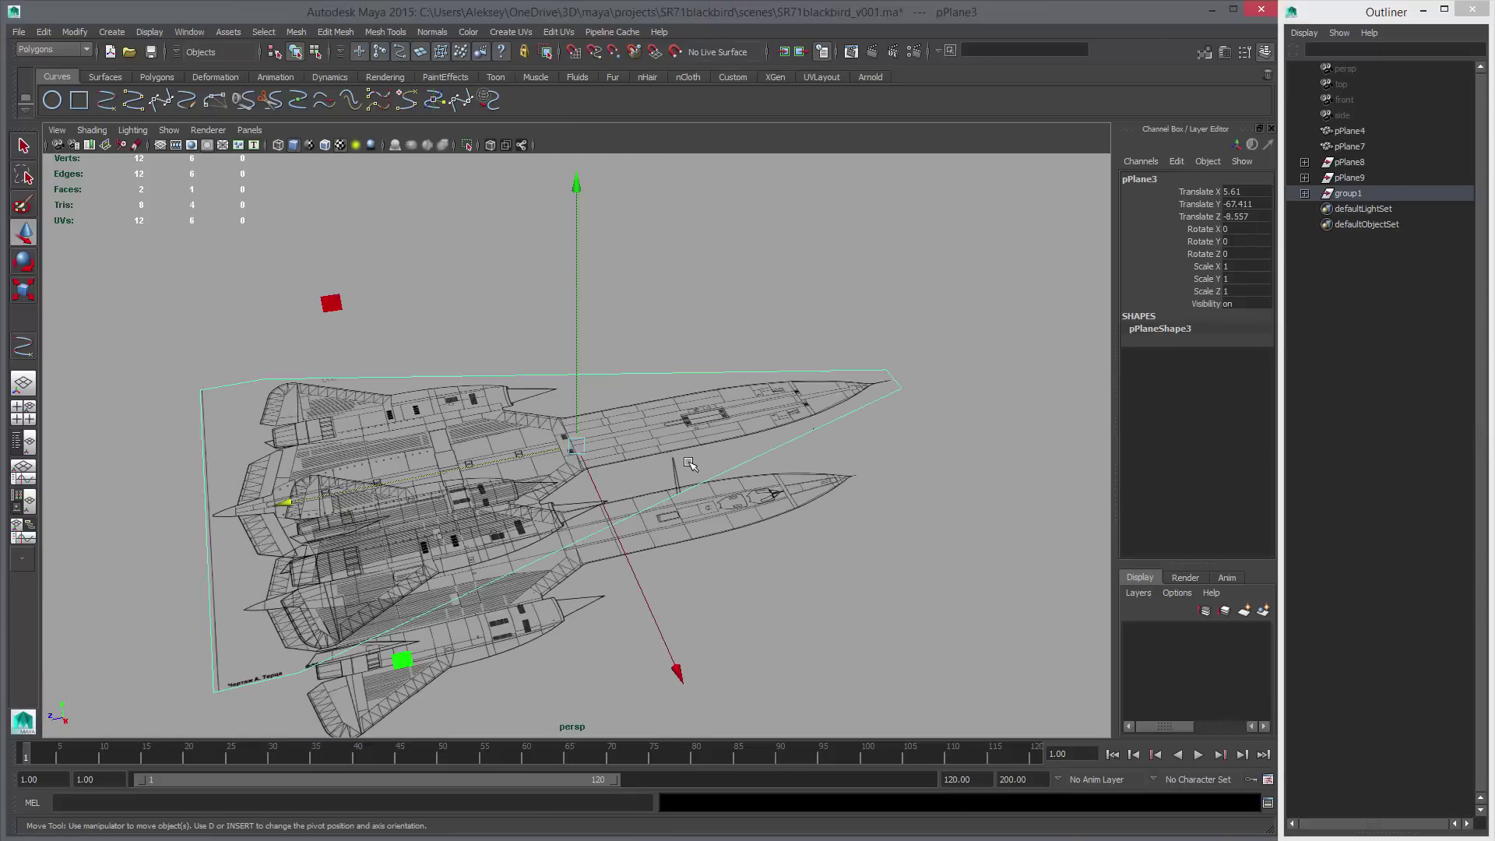
left_click_drag(789, 502, 788, 517, "alt")
left_click_drag(752, 444, 806, 358, "alt")
middle_click_drag(811, 352, 814, 578, "shift")
right_click_drag(814, 578, 657, 510, "alt")
left_click_drag(841, 475, 854, 534, "alt")
left_click(854, 534)
right_click_drag(854, 534, 441, 455, "alt")
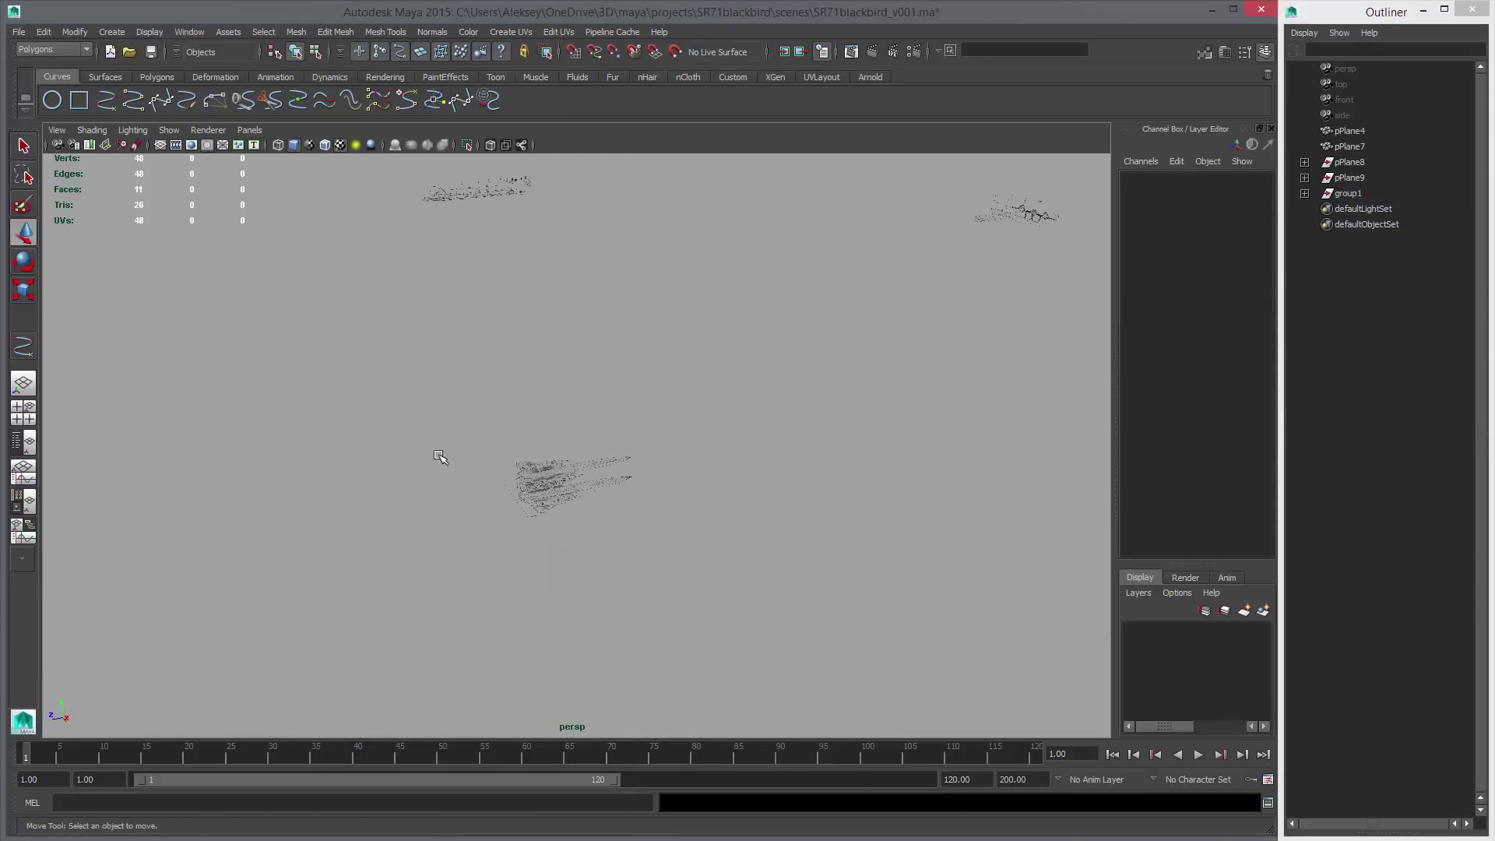
Select all blueprint planes, then freeze and reset their transformations.
left_click_drag(874, 443, 615, 468, "alt")
left_click_drag(330, 263, 937, 570)
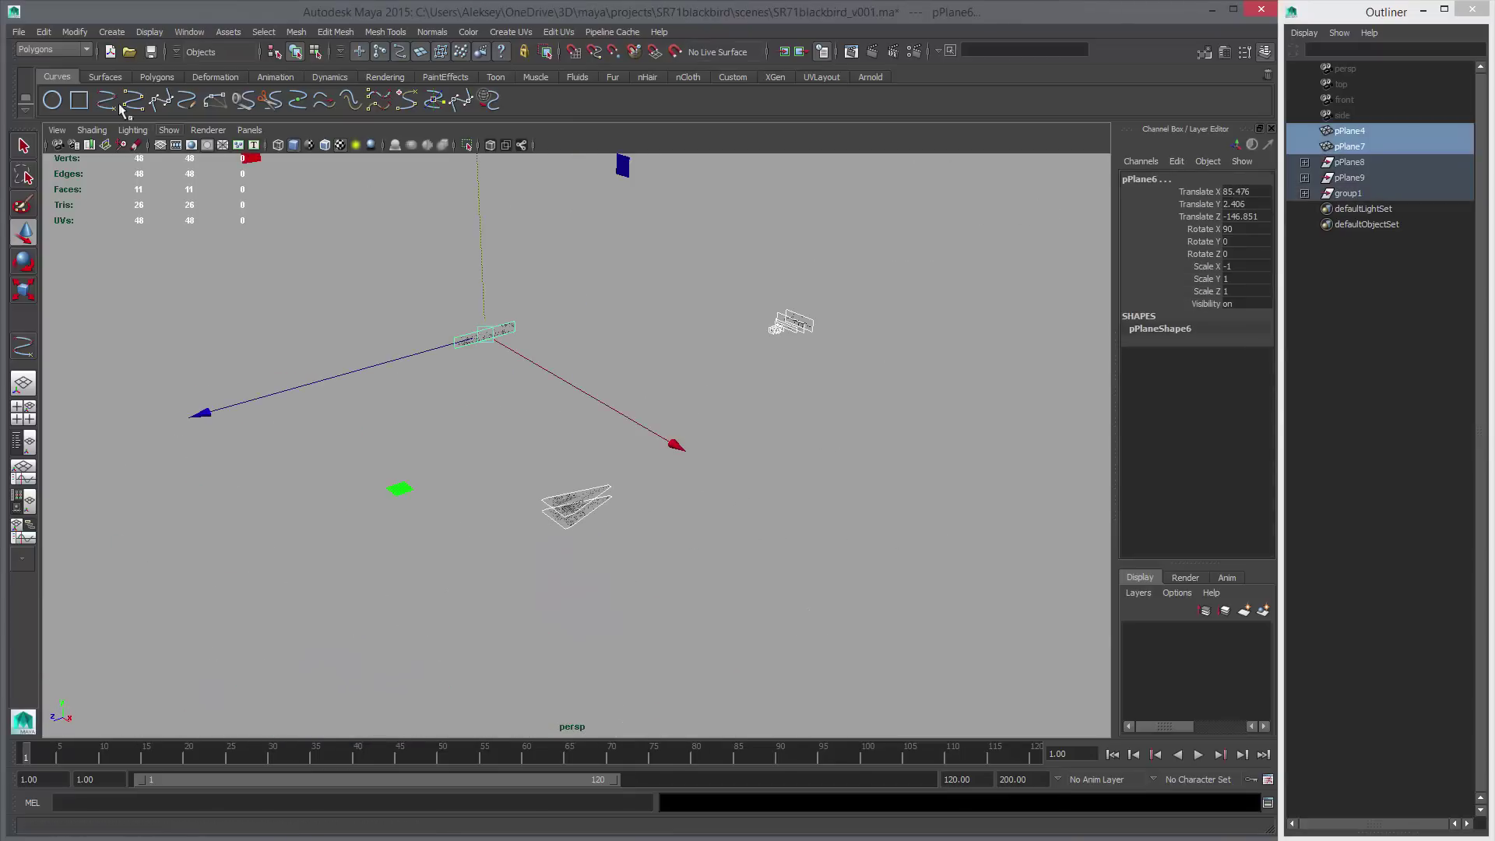
left_click(70, 35)
left_click(95, 83)
left_click(82, 33)
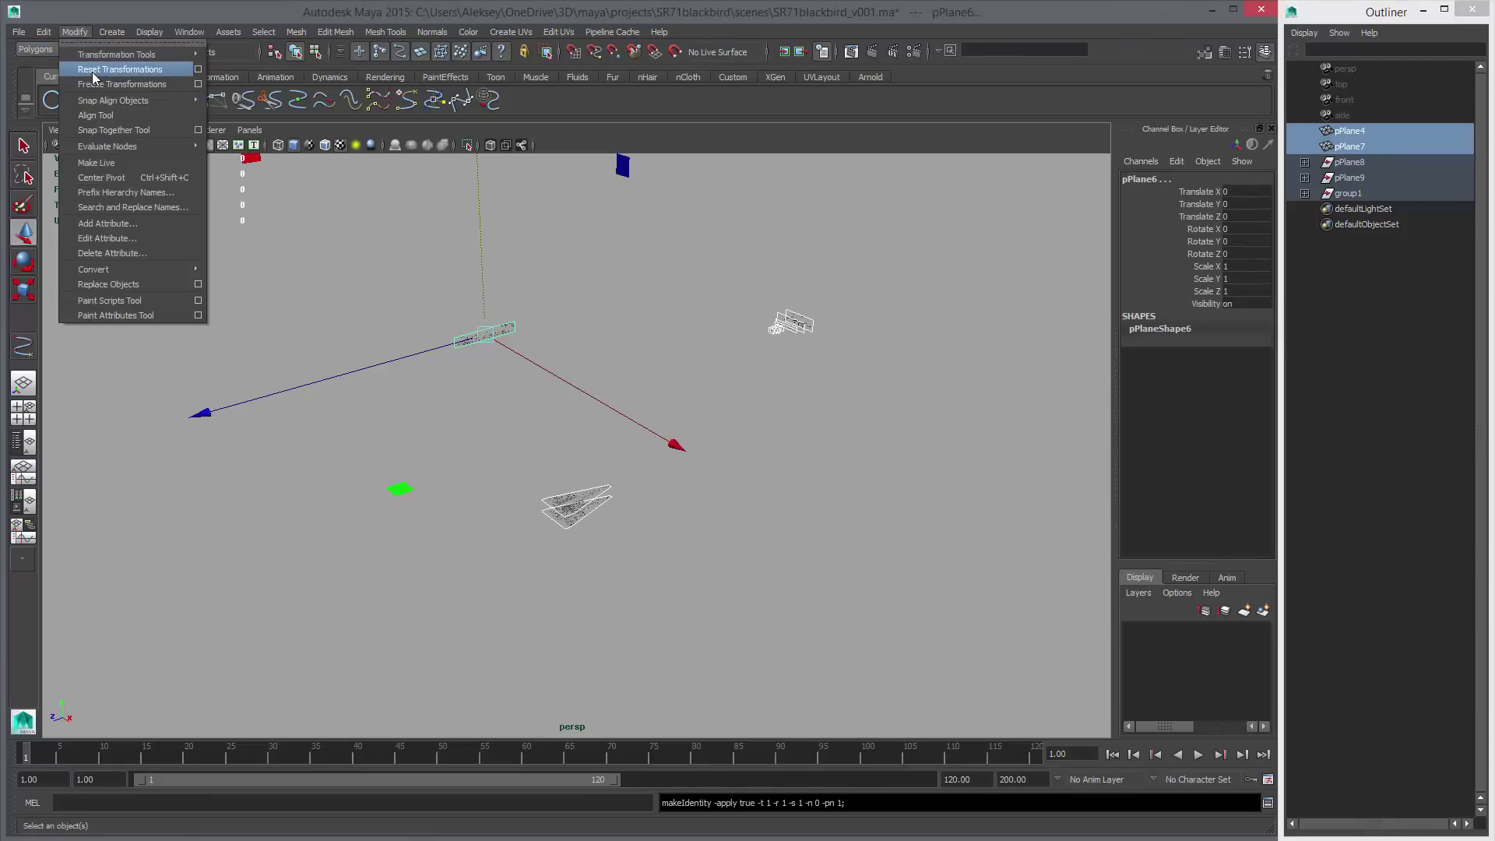
left_click(94, 68)
Unparent all blueprint planes and delete the leftover parent nodes pPlane8, pPlane9 and group1.
left_click_drag(876, 382, 1017, 417, "alt")
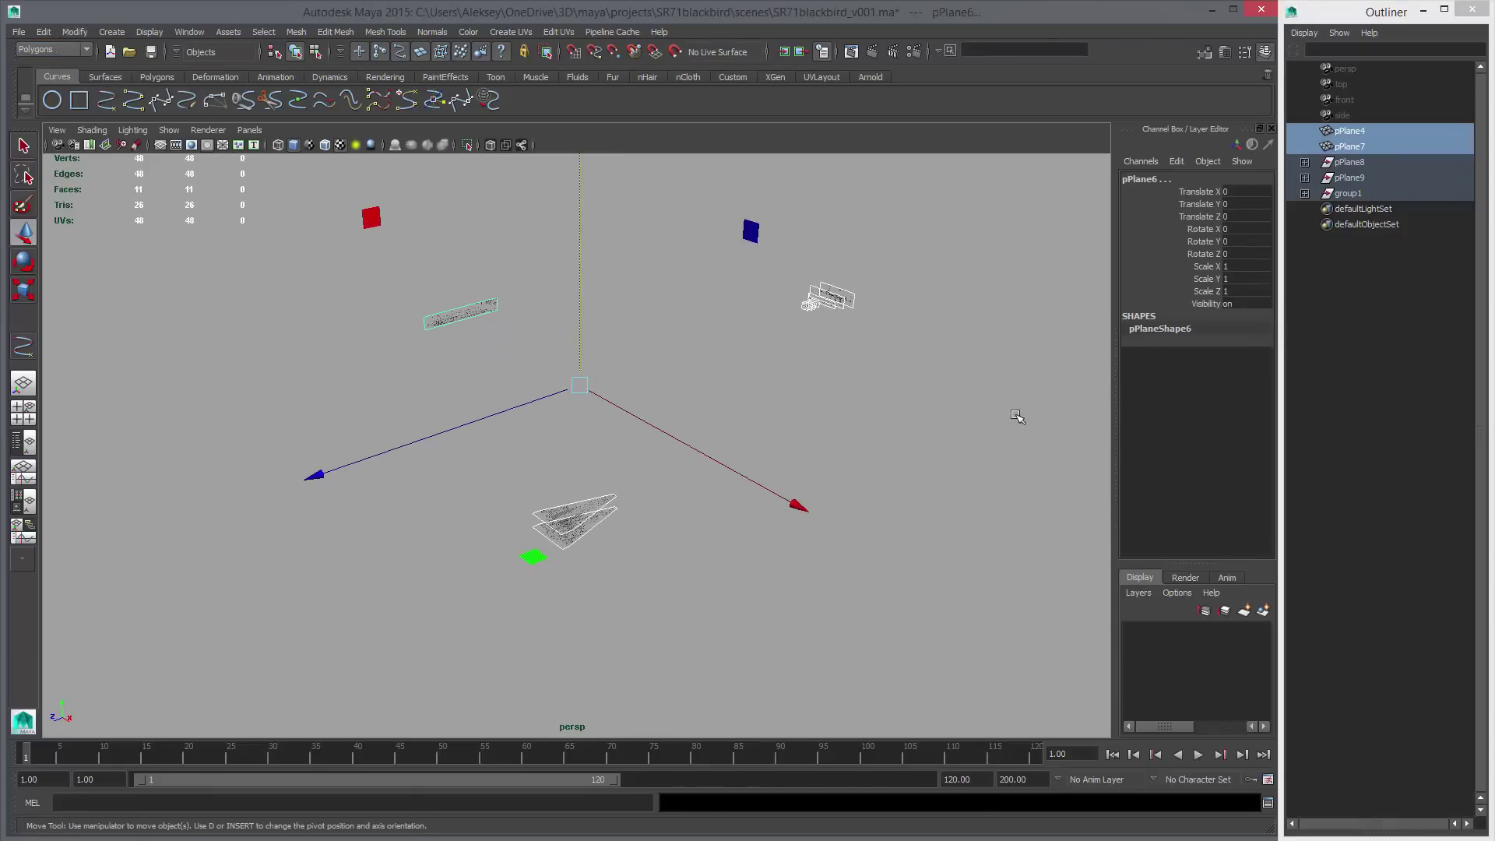
key("shift+p")
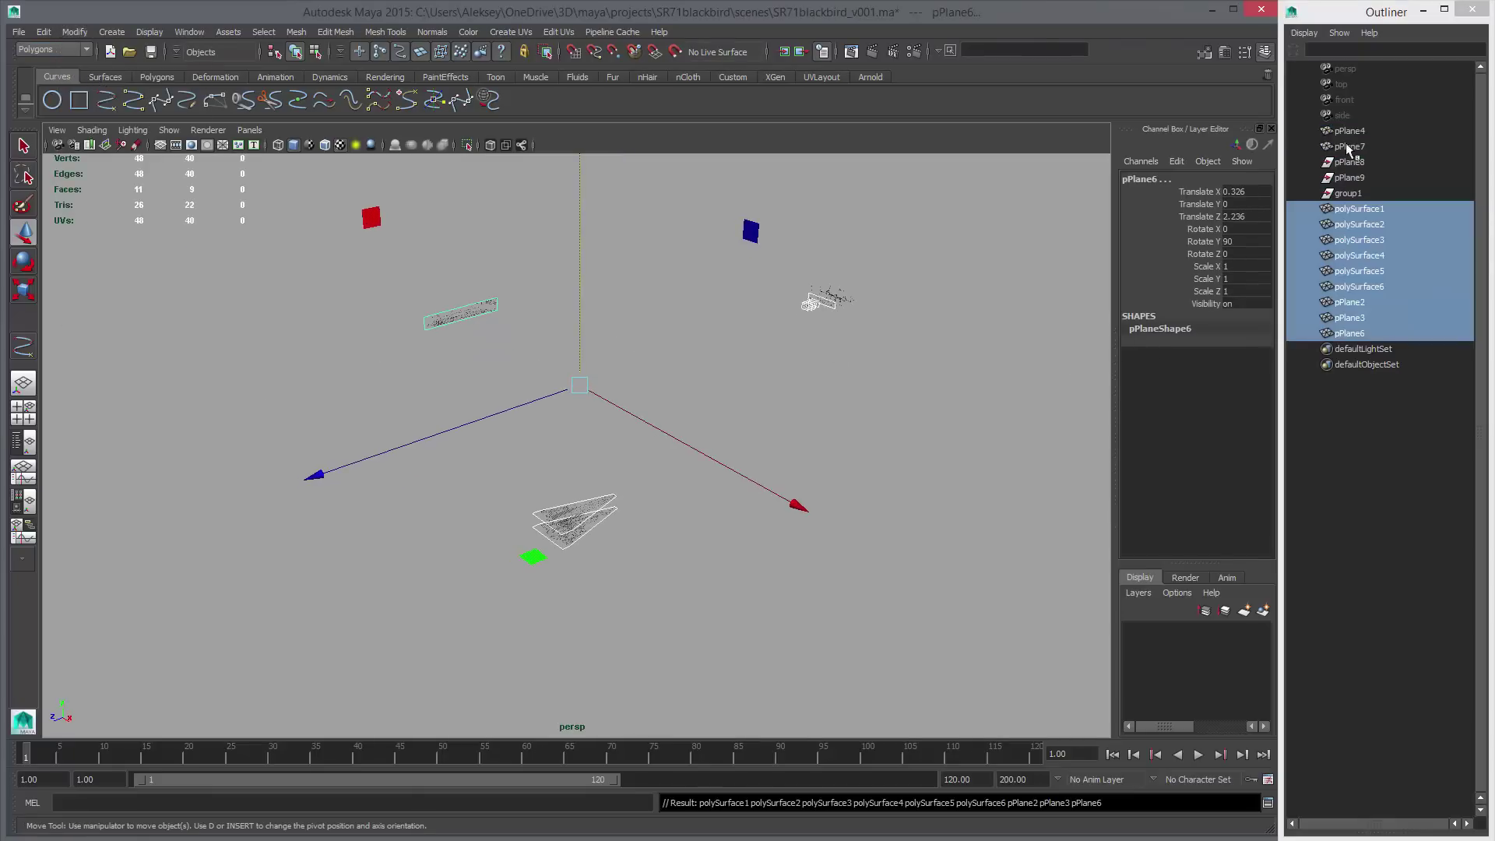
left_click(1351, 191)
left_click(1358, 161, "shift")
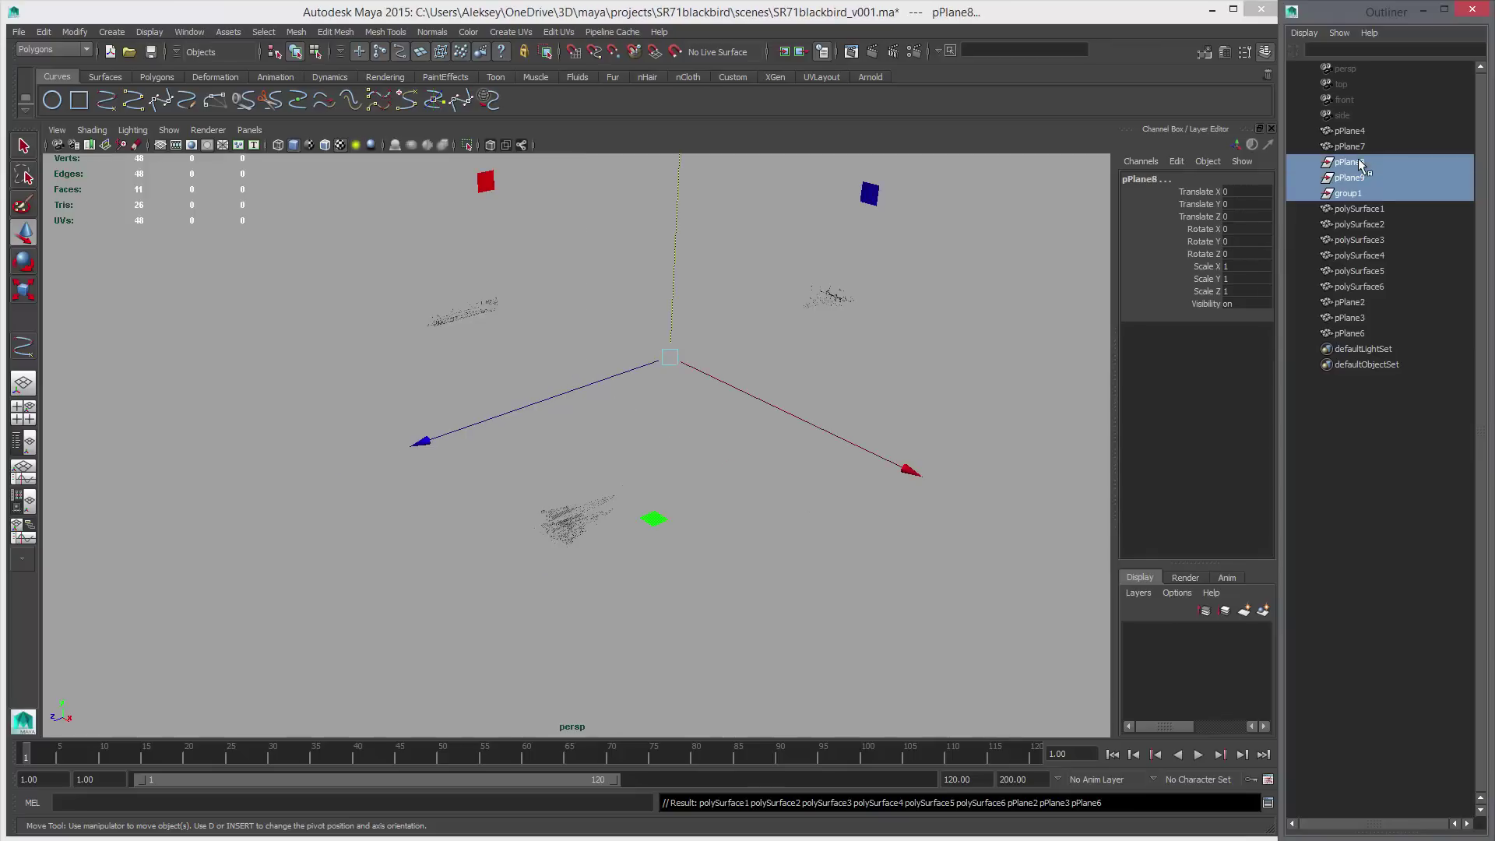
key("Delete")
Freeze and reset the transformations of all the unparented blueprint planes, and clear the selection.
left_click_drag(1348, 133, 1348, 287)
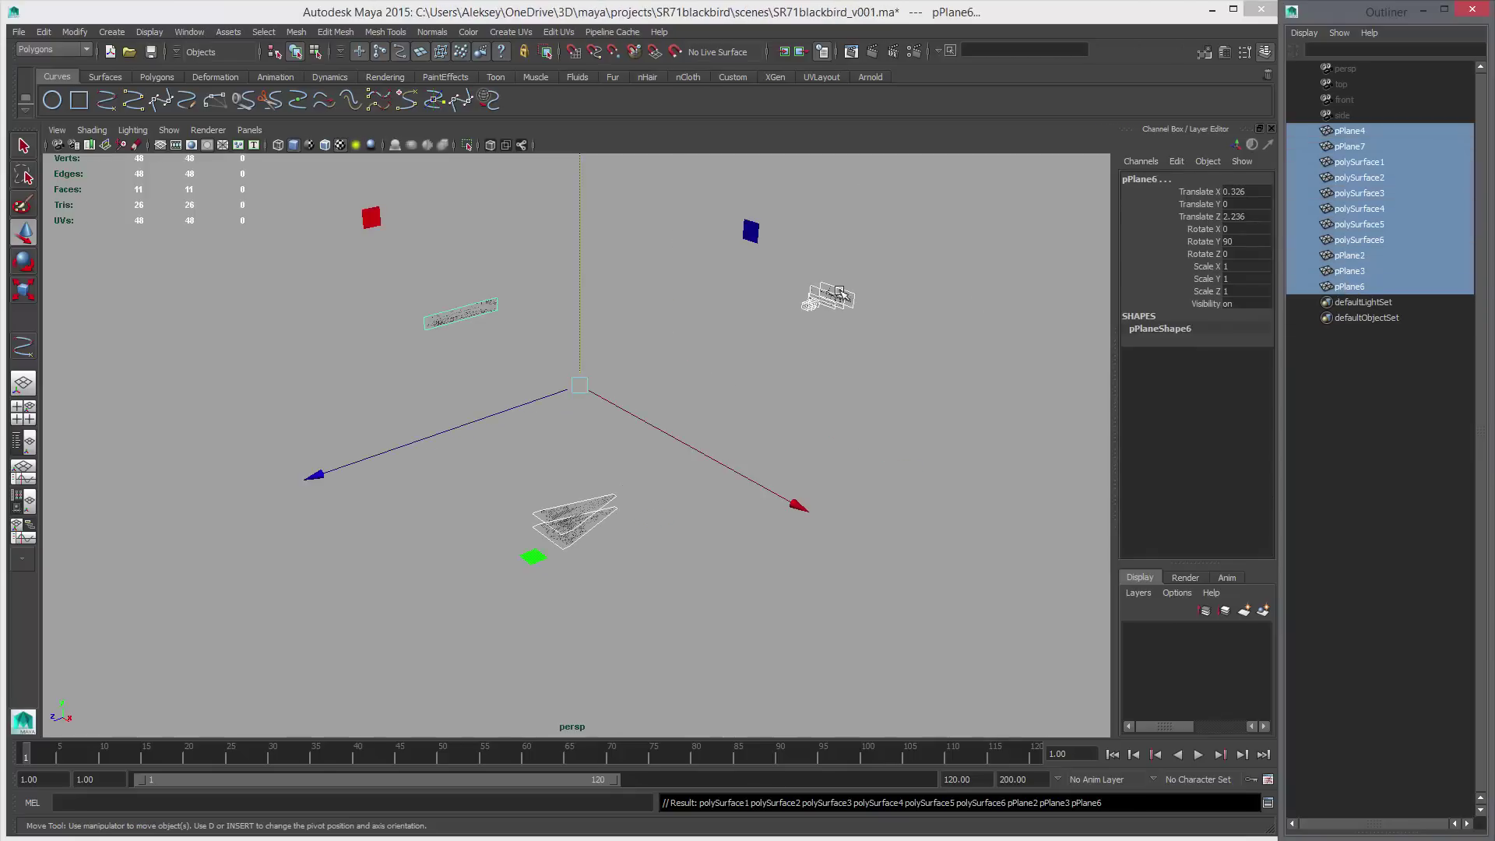
left_click(75, 32)
left_click(91, 84)
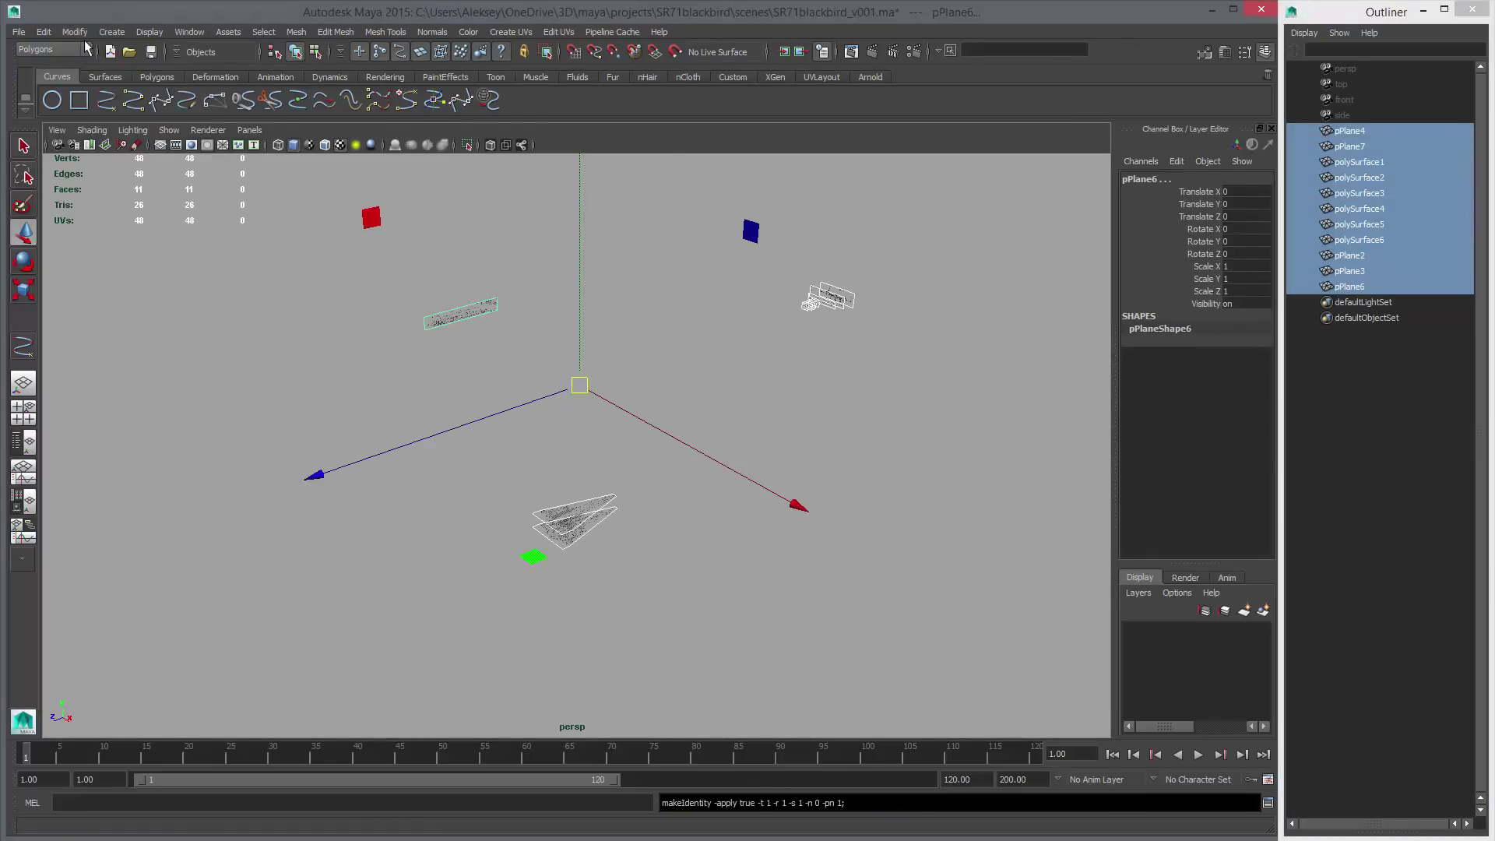
left_click(77, 31)
left_click(96, 70)
left_click(684, 350)
left_click_drag(684, 351, 637, 417, "alt")
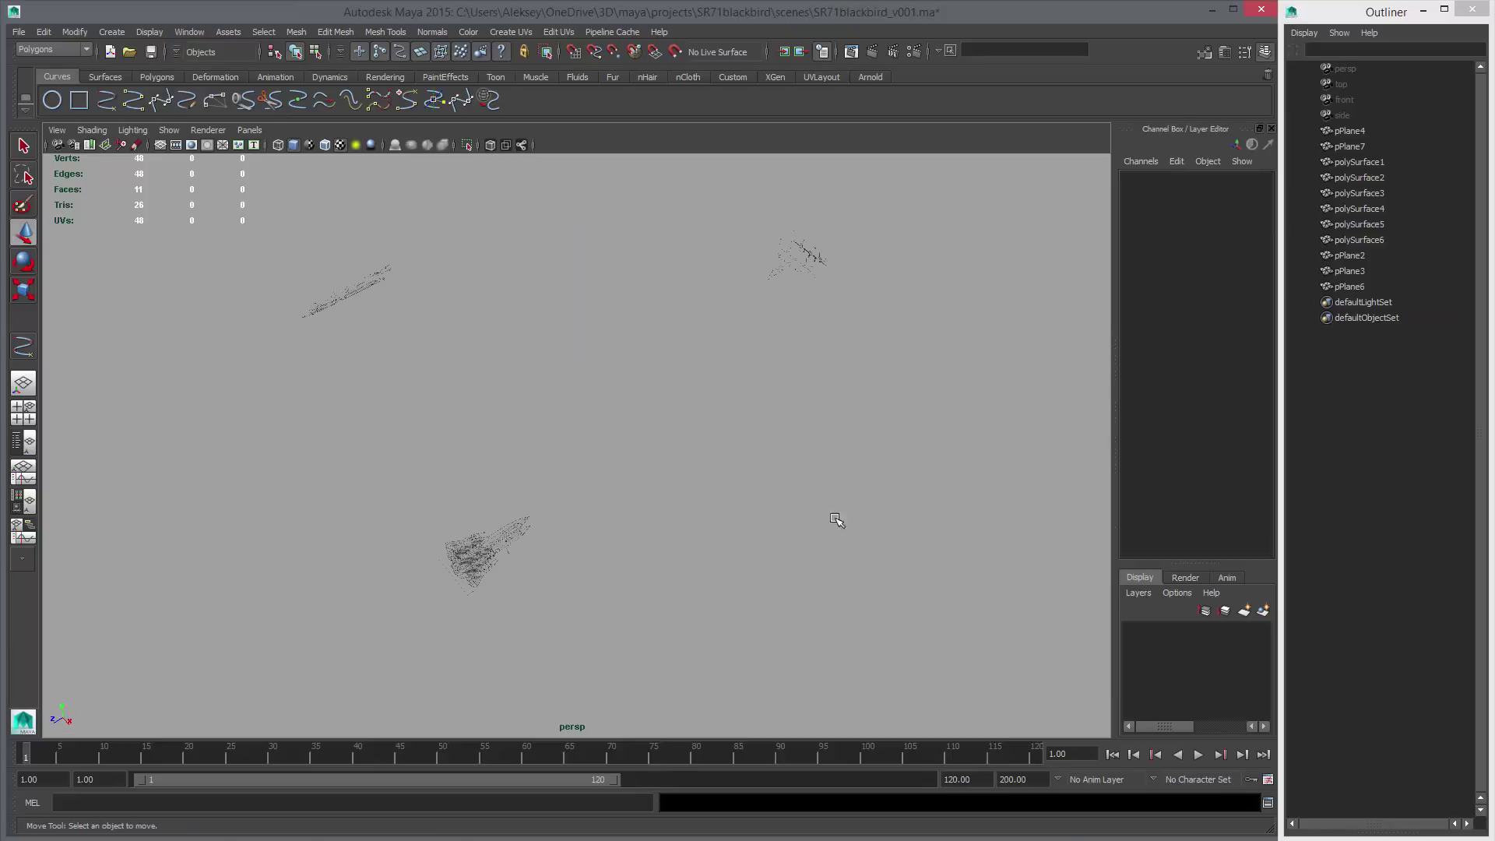
Enlarge the layer editor area and rename the main front-view plane pPlane4 as bg_front.
left_click_drag(1202, 564, 1203, 518)
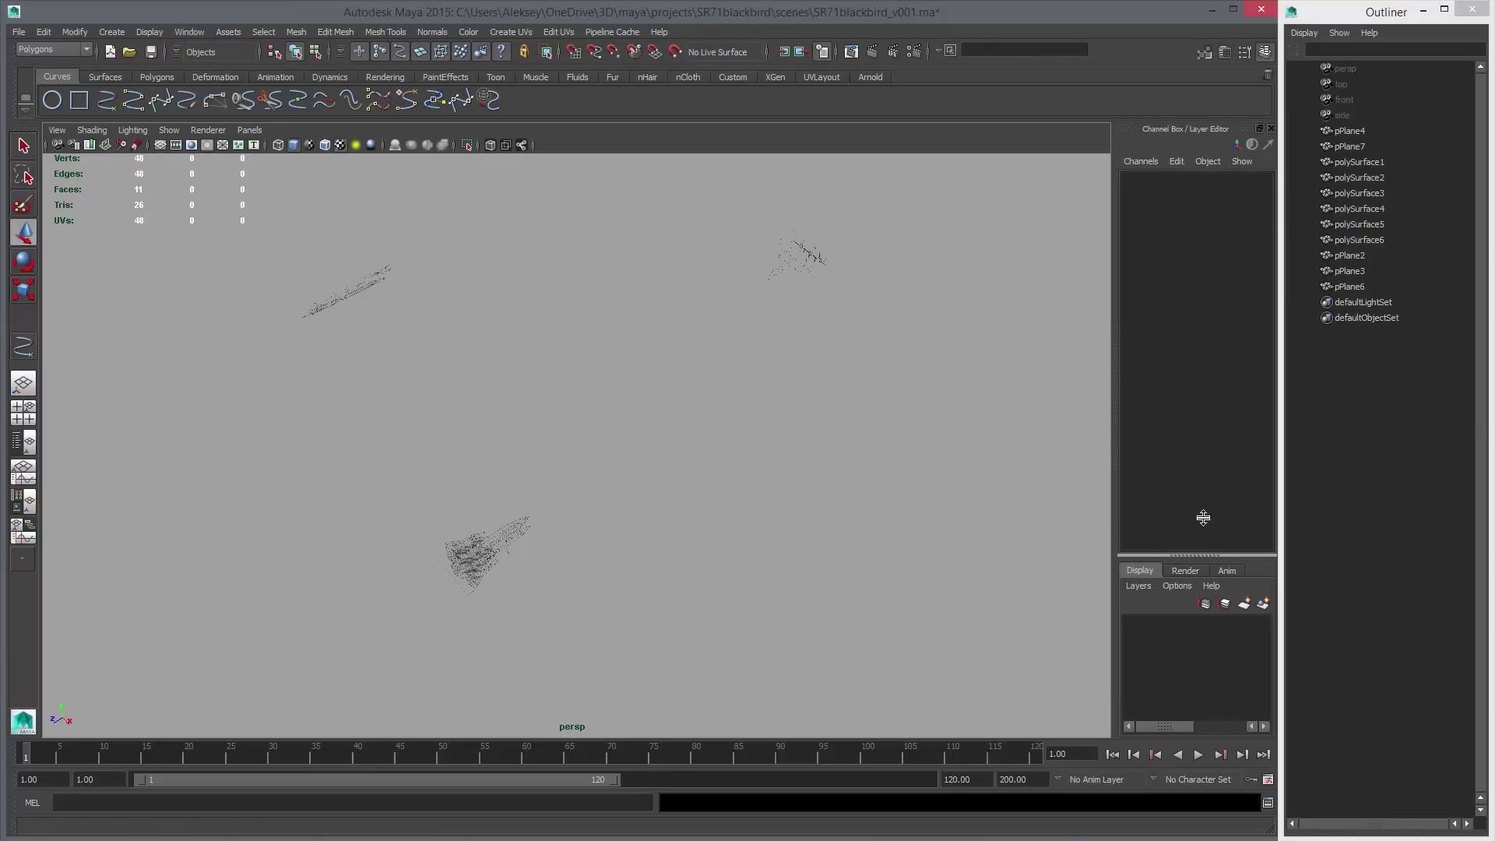
left_click(1347, 130)
middle_click_drag(938, 417, 629, 611, "alt")
right_click_drag(467, 482, 604, 454, "alt")
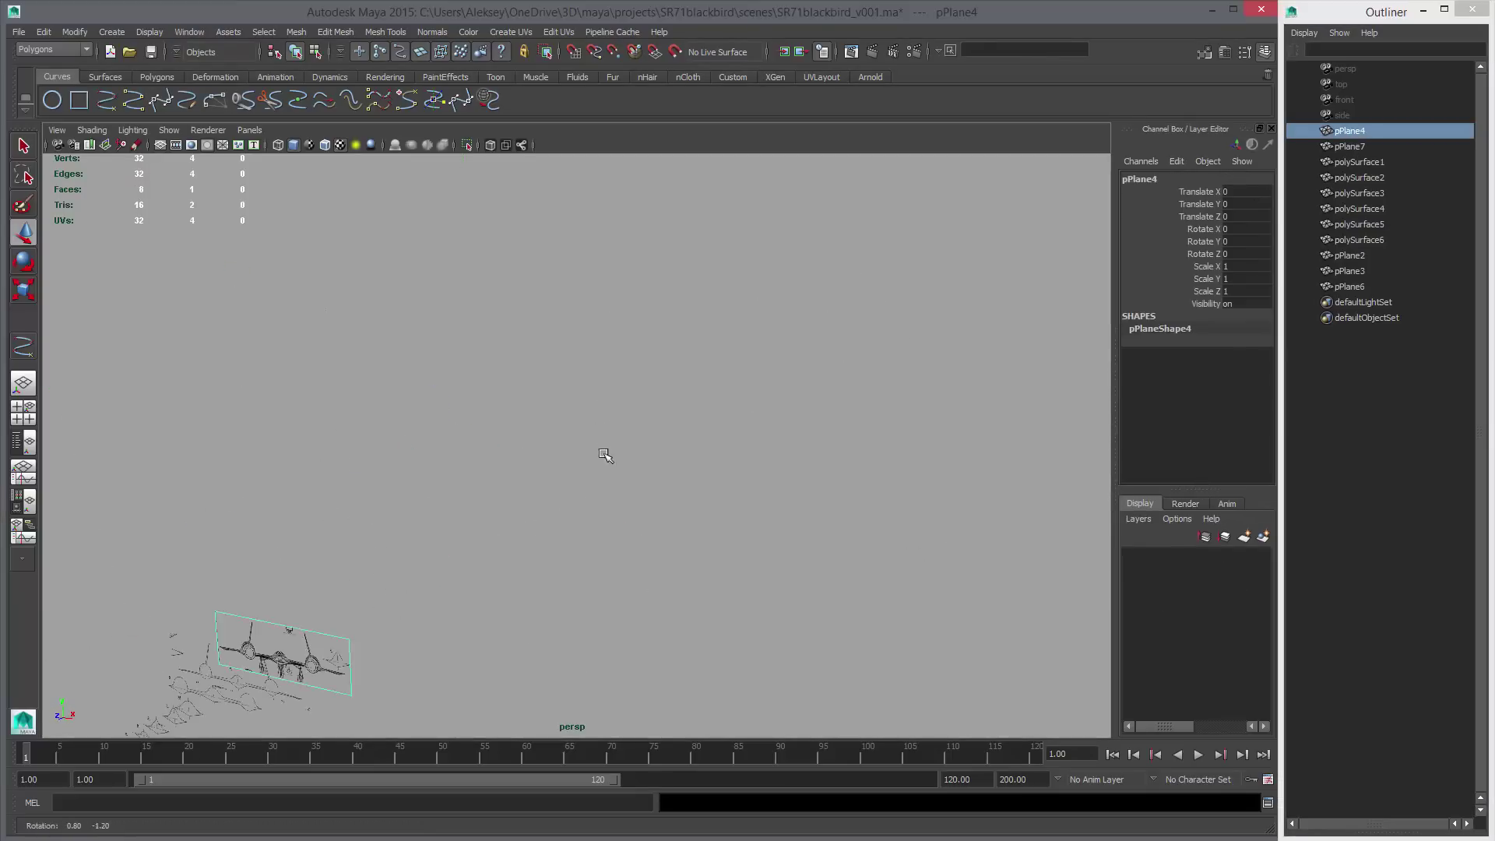
middle_click_drag(604, 454, 865, 300, "alt")
right_click_drag(864, 299, 1012, 443, "alt")
middle_click_drag(748, 491, 889, 330, "alt")
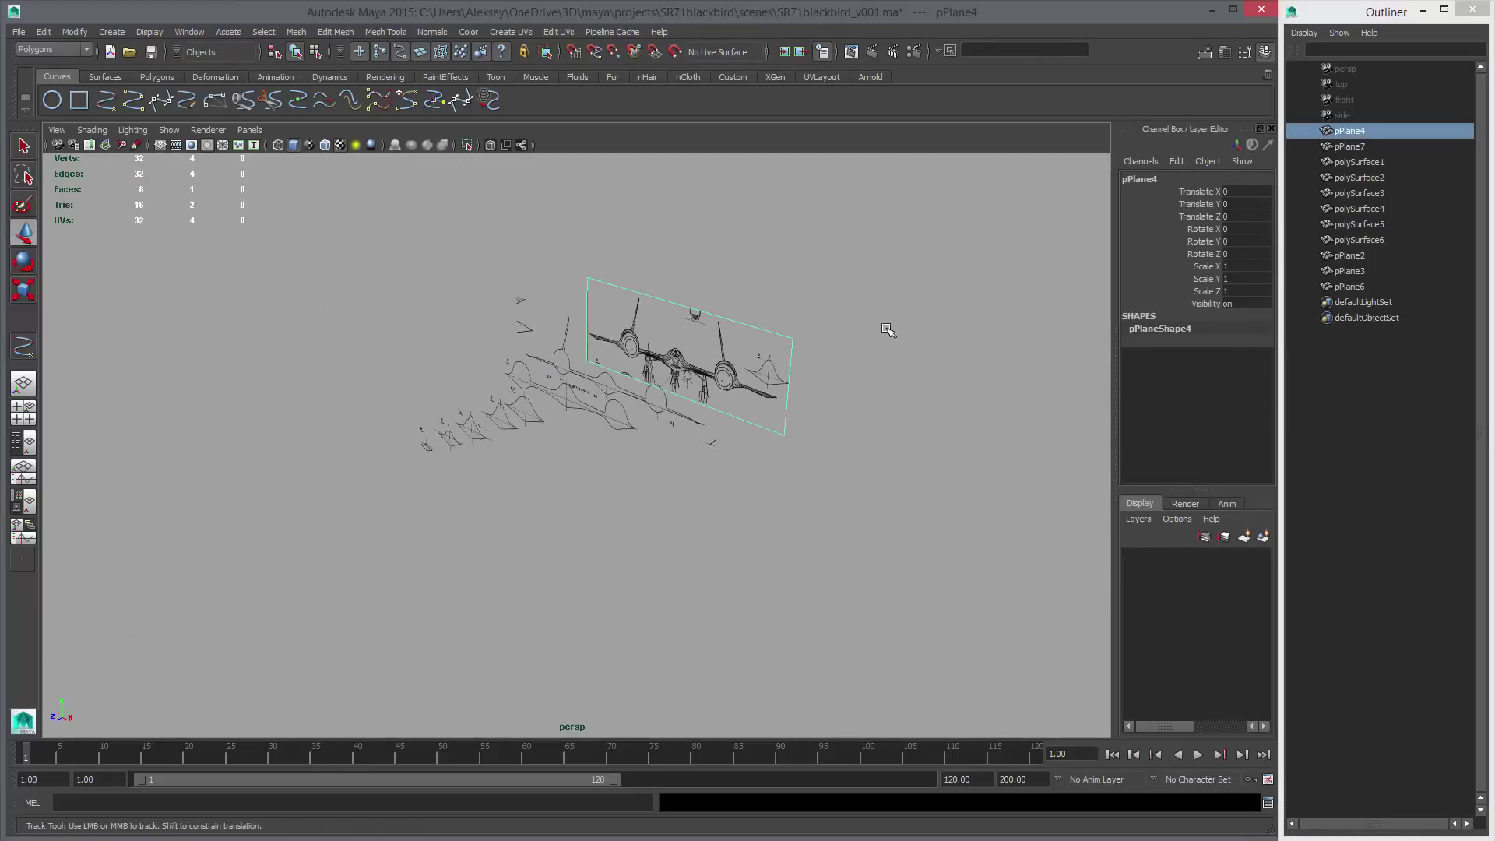
double_click(1354, 131)
type("bg")
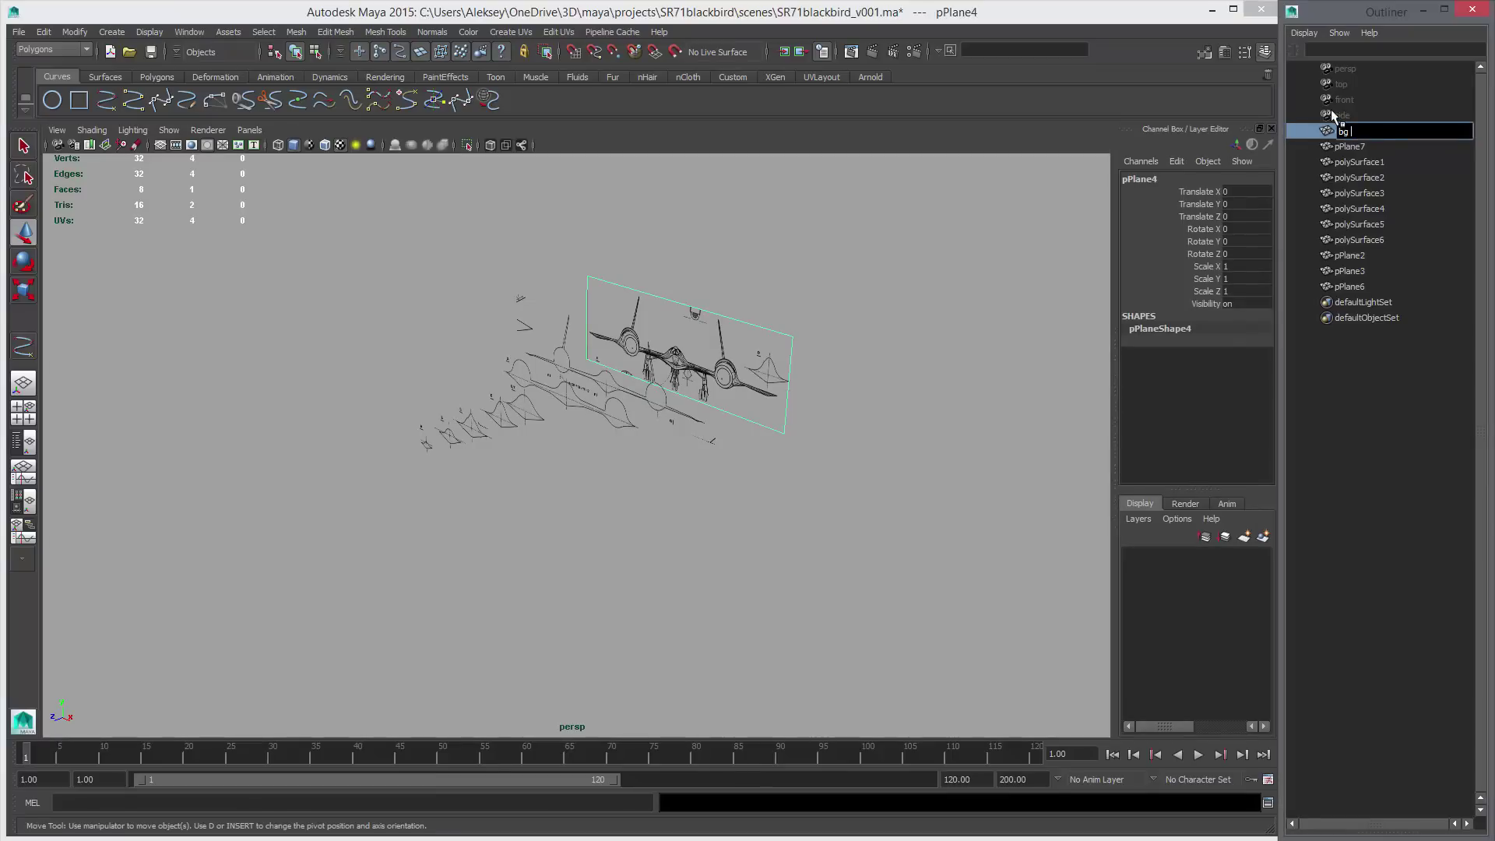
type("_front")
key("Return")
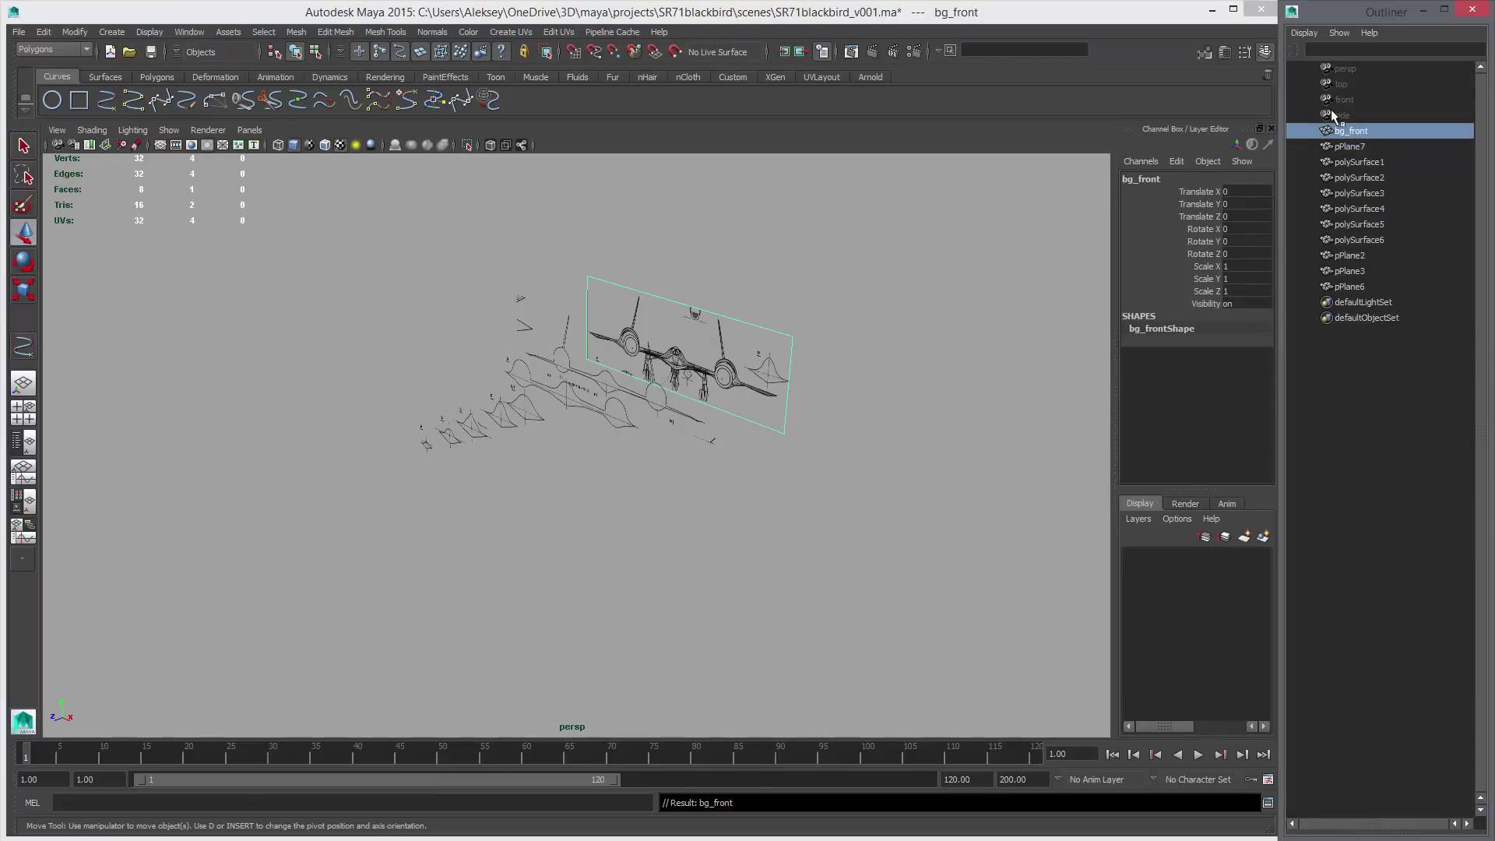
Rename the H cross-section plane pPlane7 as bg_front_H.
double_click(1349, 147)
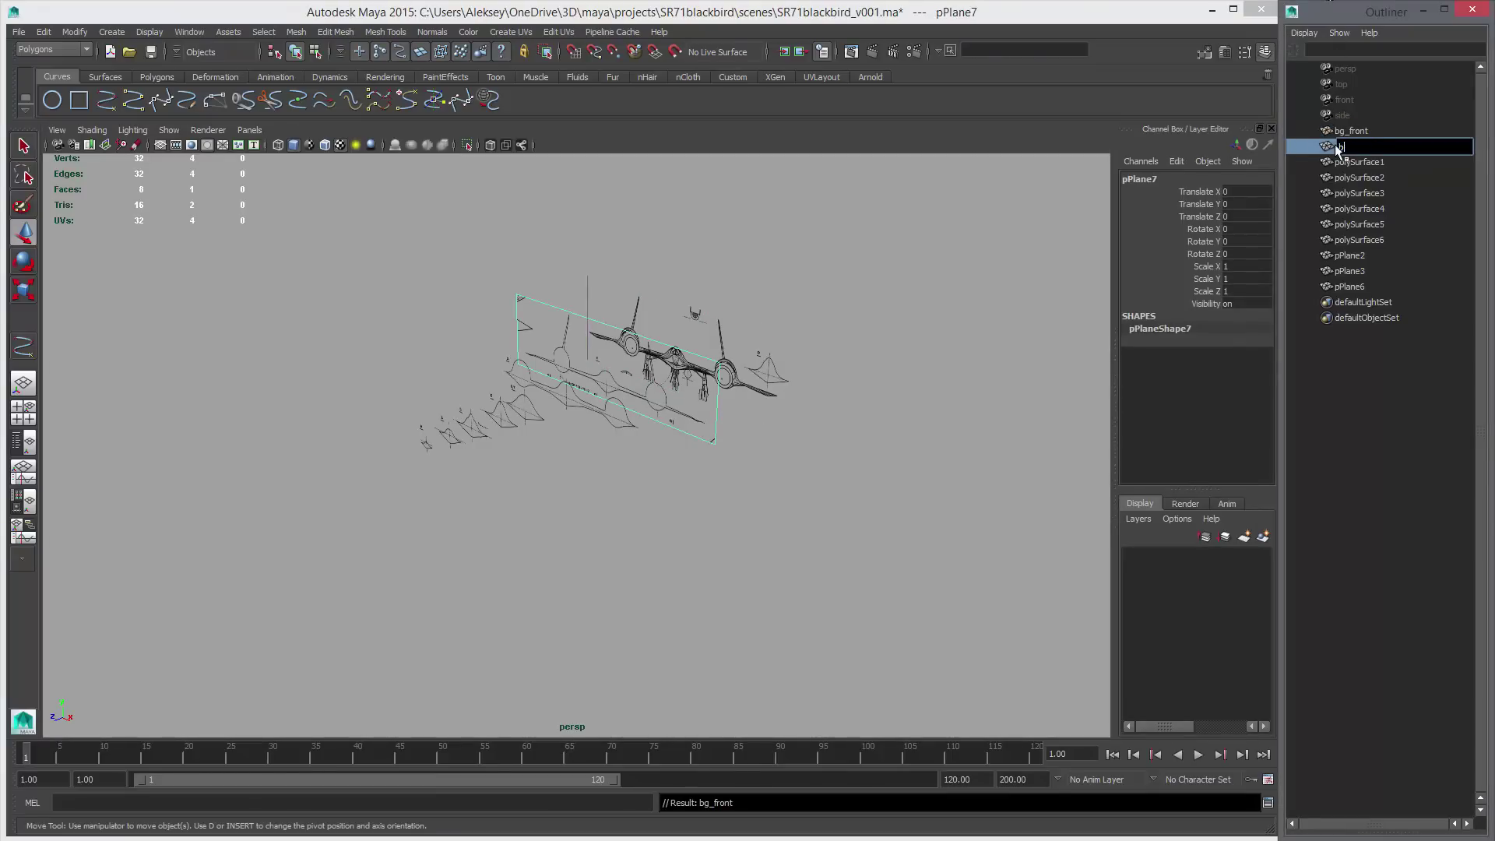
type("bg_front_H")
key("Return")
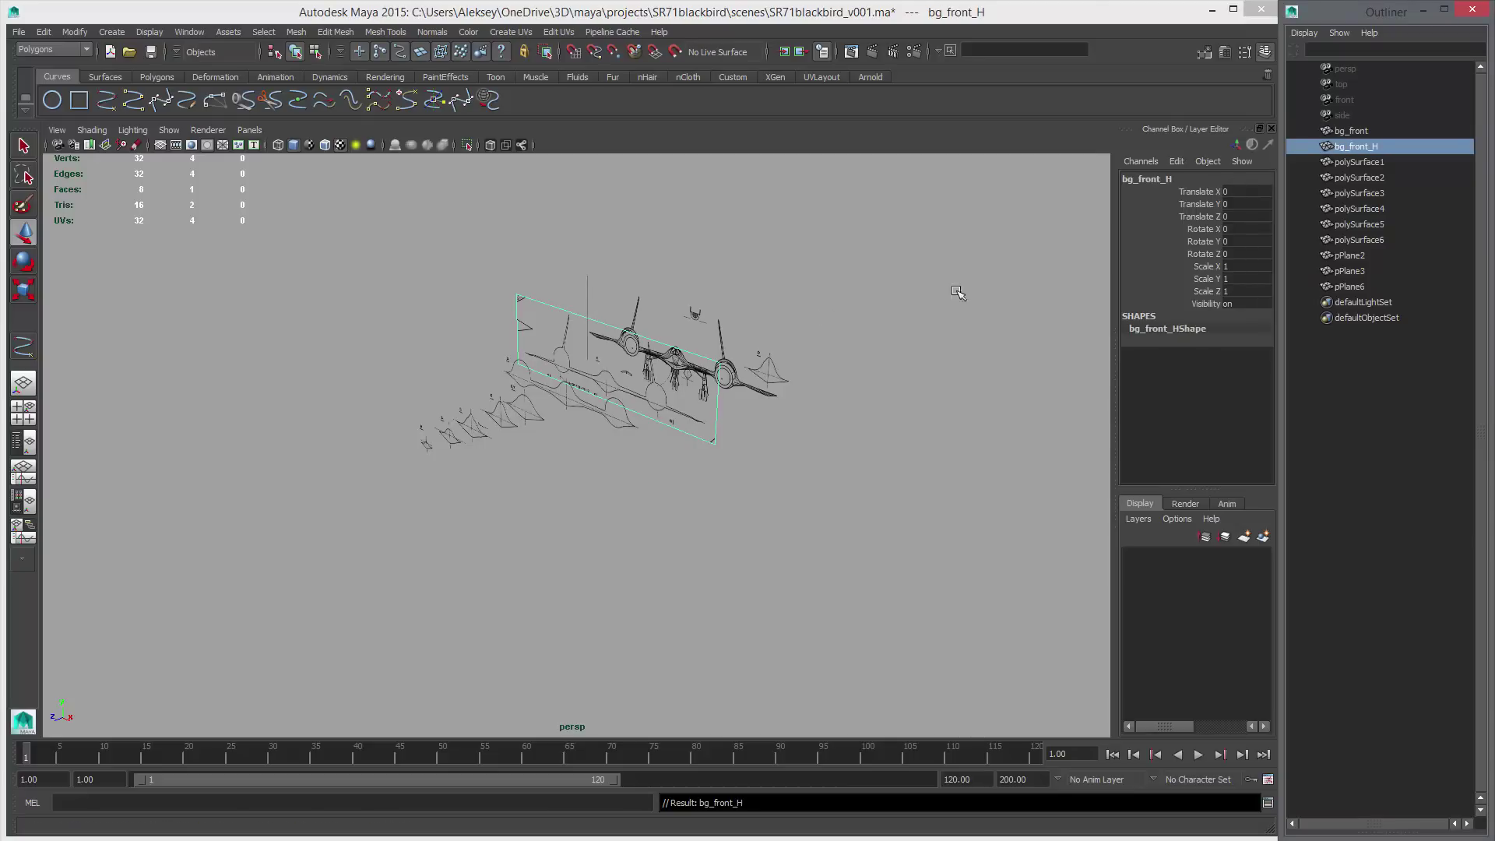
Rename the cross-section plane polySurface2 as bg_front_E and inspect its section label.
scroll(734, 455, "up", 3)
left_click(700, 472)
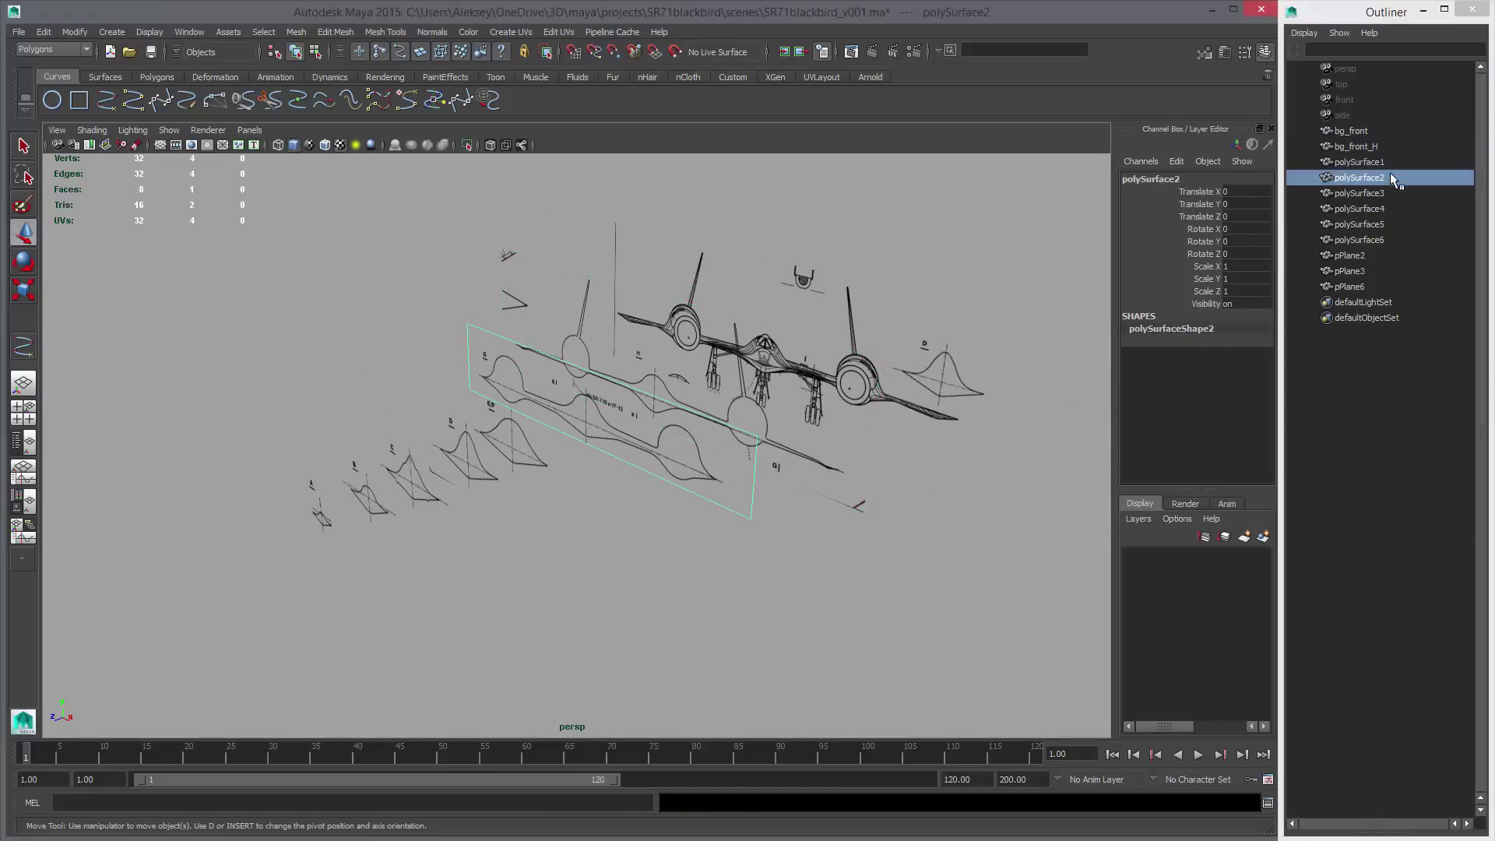
double_click(1363, 179)
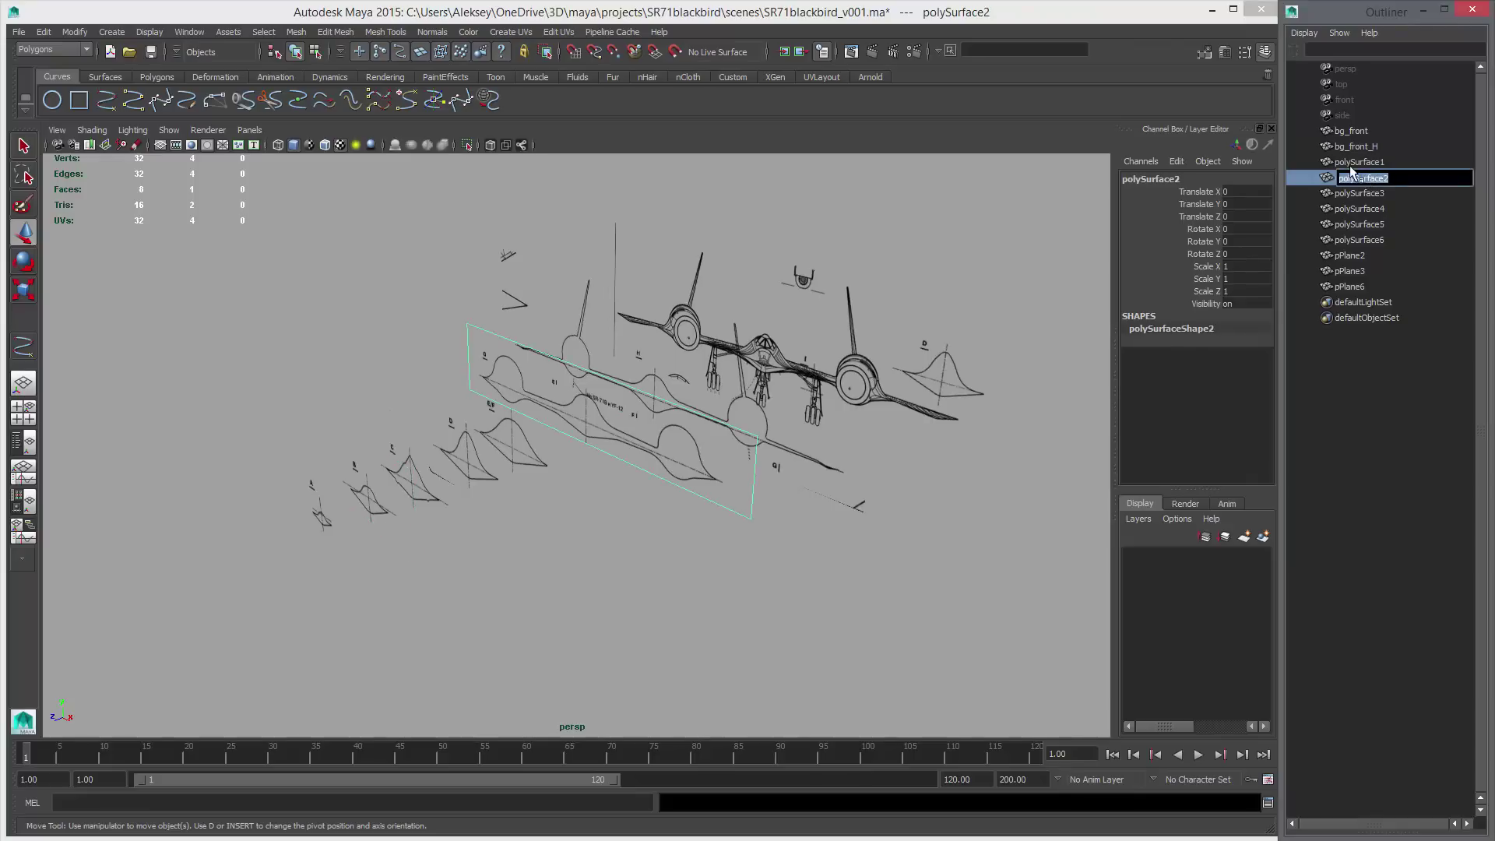
type("g_front")
left_click(1399, 183)
left_click_drag(601, 462, 697, 468, "alt")
middle_click_drag(697, 469, 779, 429, "alt")
mouse_move(779, 430)
left_mouse_down("alt")
mouse_move(787, 480)
mouse_move(600, 427)
mouse_move(731, 414)
mouse_move(718, 397)
left_mouse_up("alt")
Name the G cross-section plane bg_front_G and check the H and G planes against their names.
double_click(1375, 177)
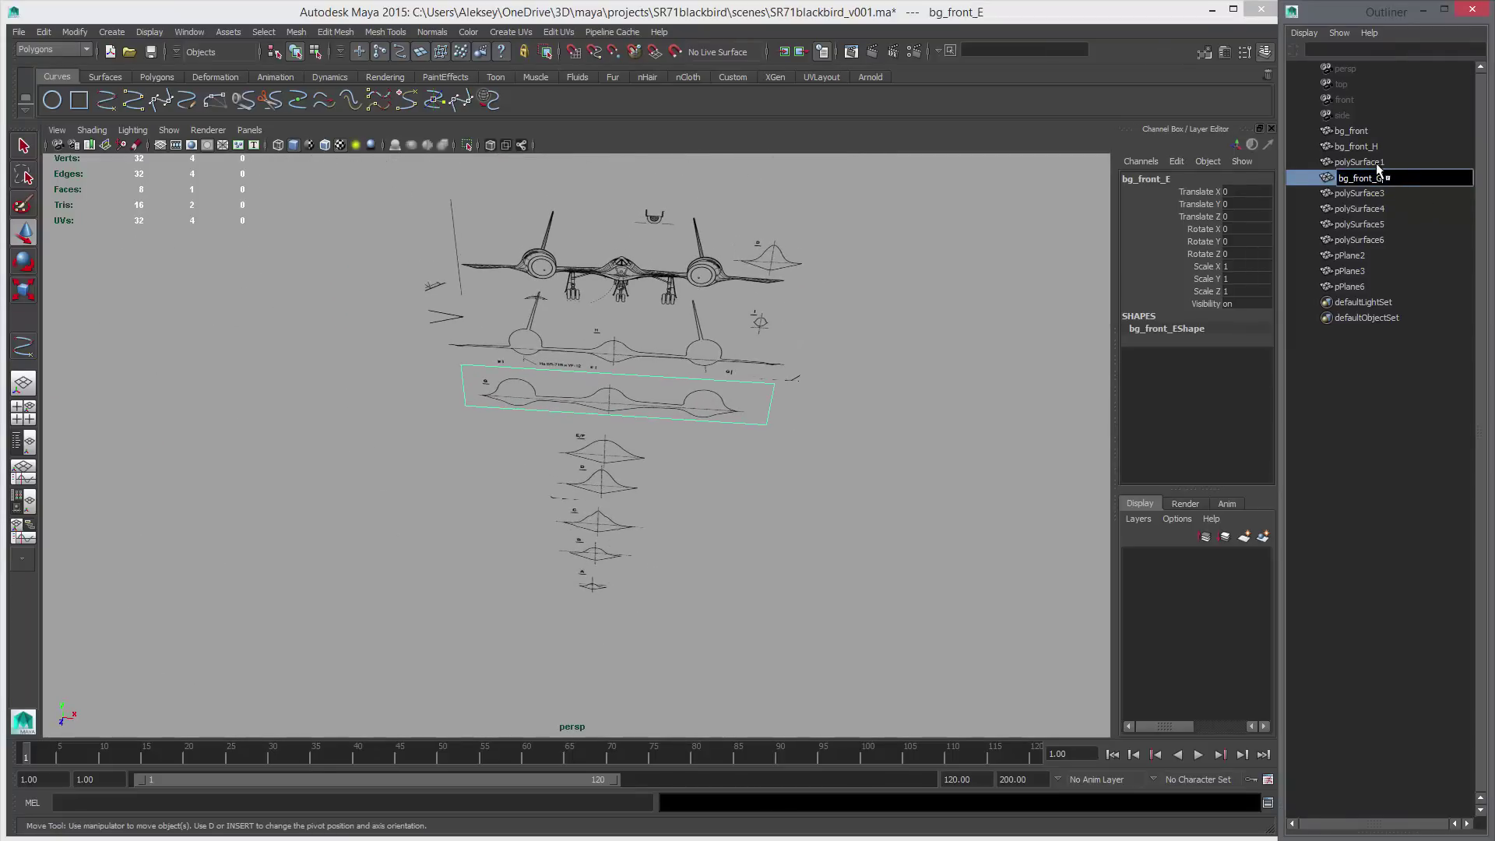
type("G")
key("Return")
scroll(727, 465, "up", 5)
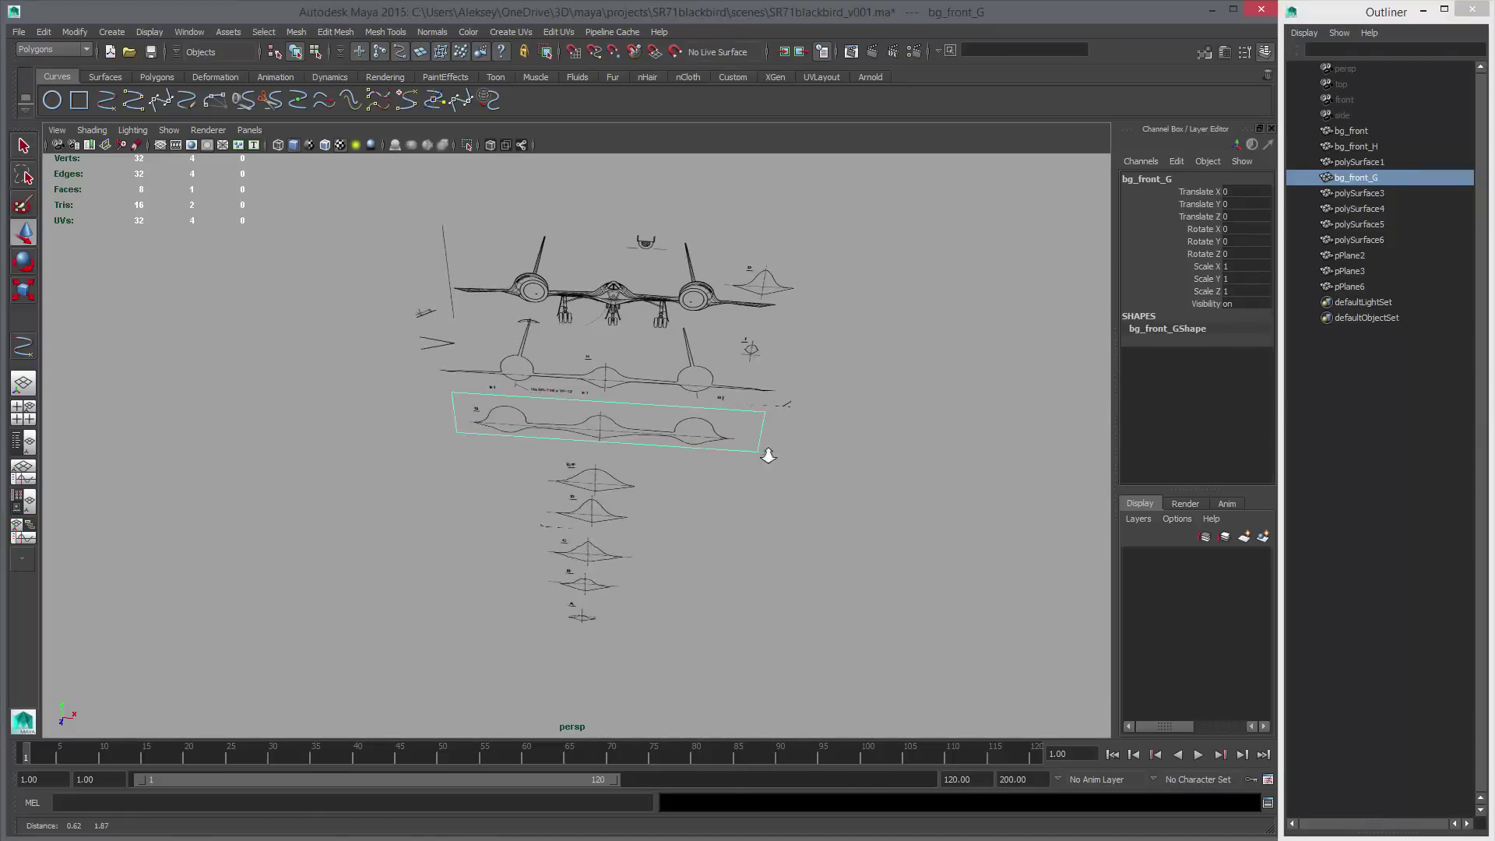
scroll(727, 464, "down", 3)
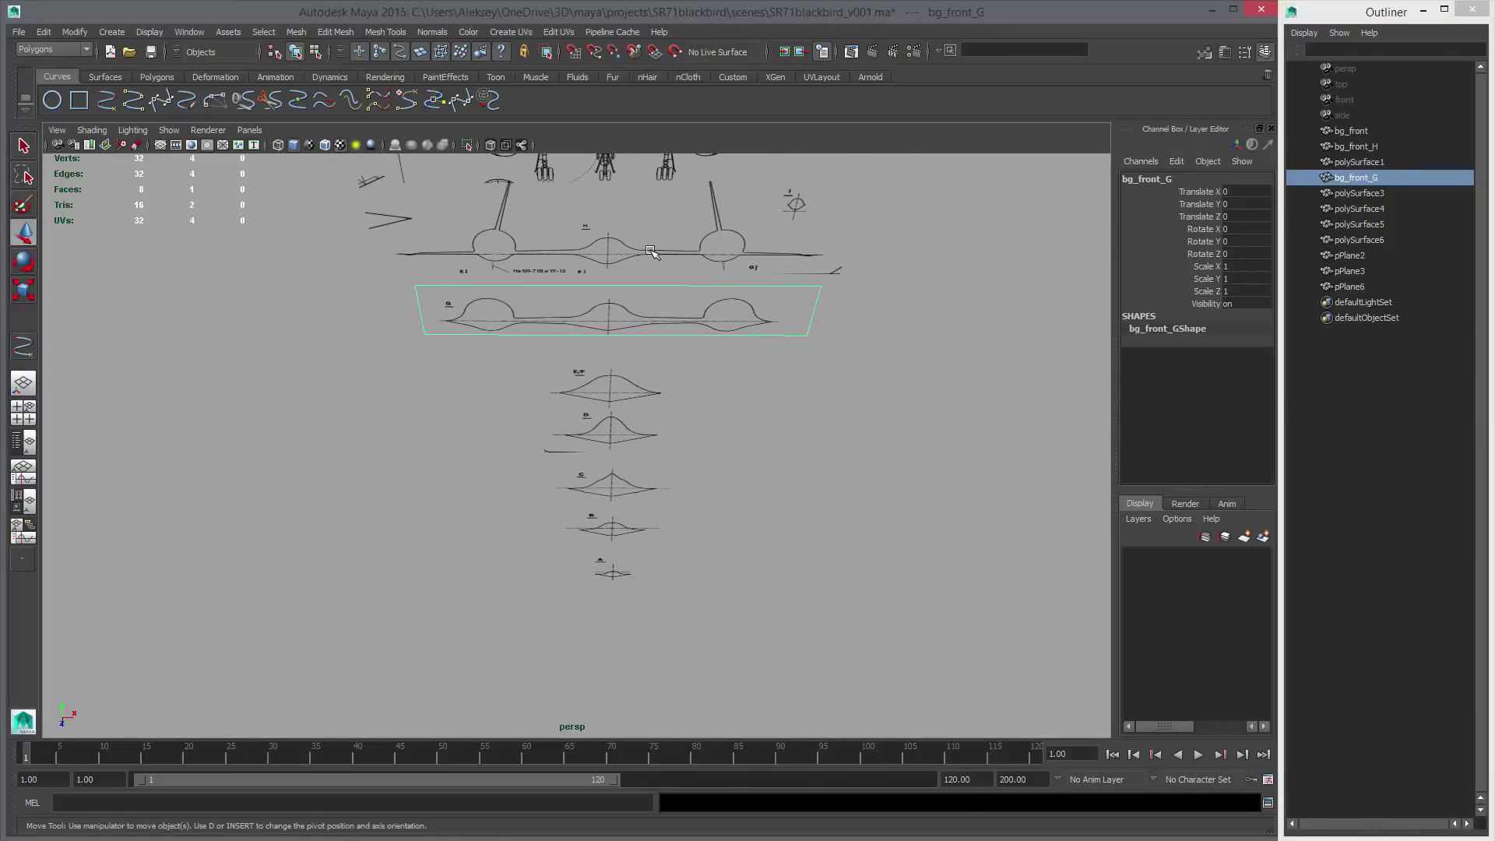
scroll(653, 257, "down", 3)
left_click(691, 327)
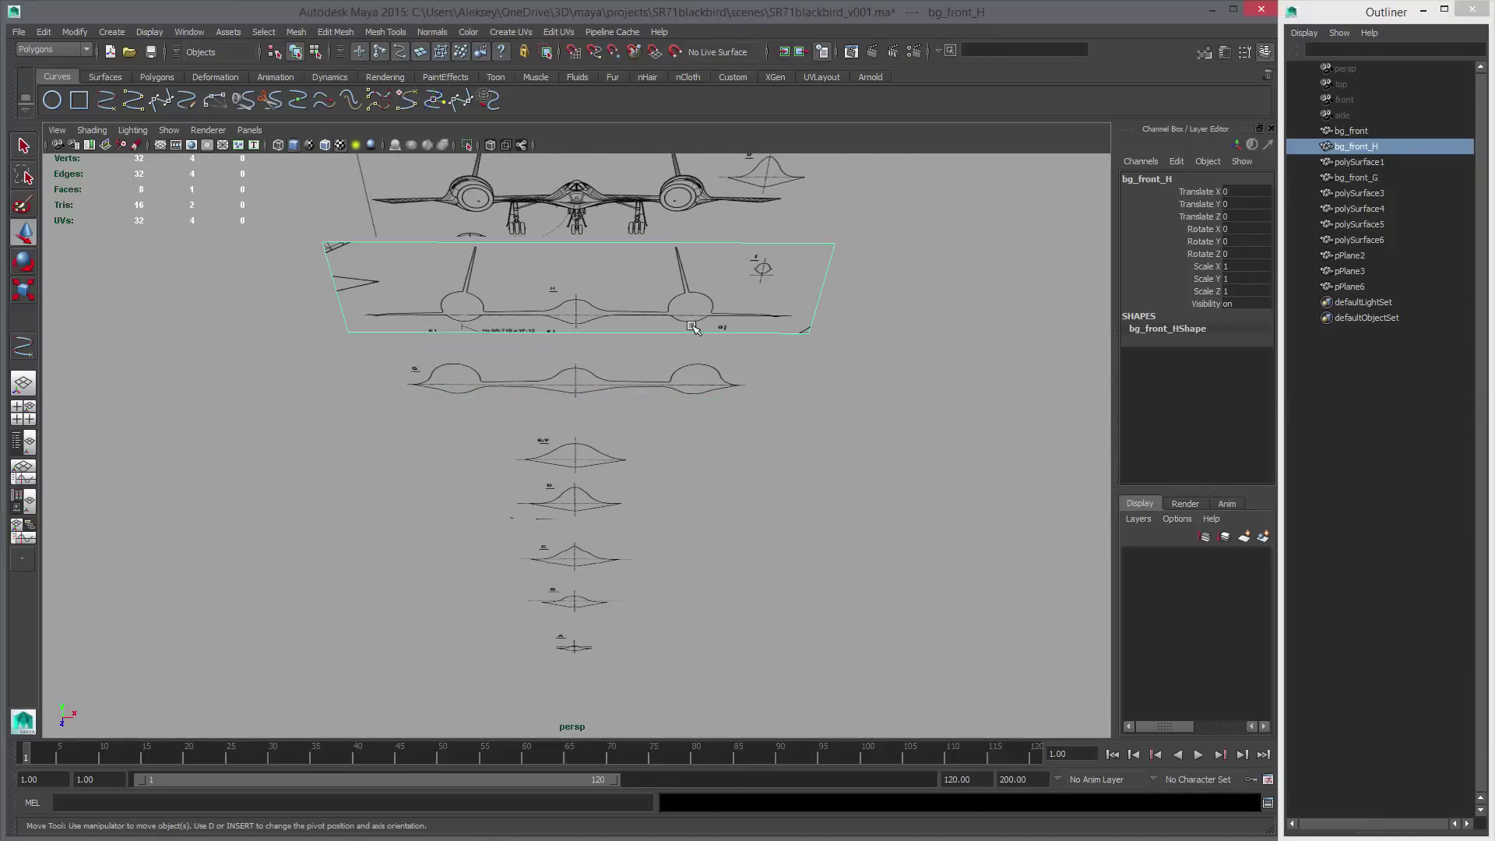
left_click(678, 388)
left_click_drag(777, 383, 778, 391, "alt")
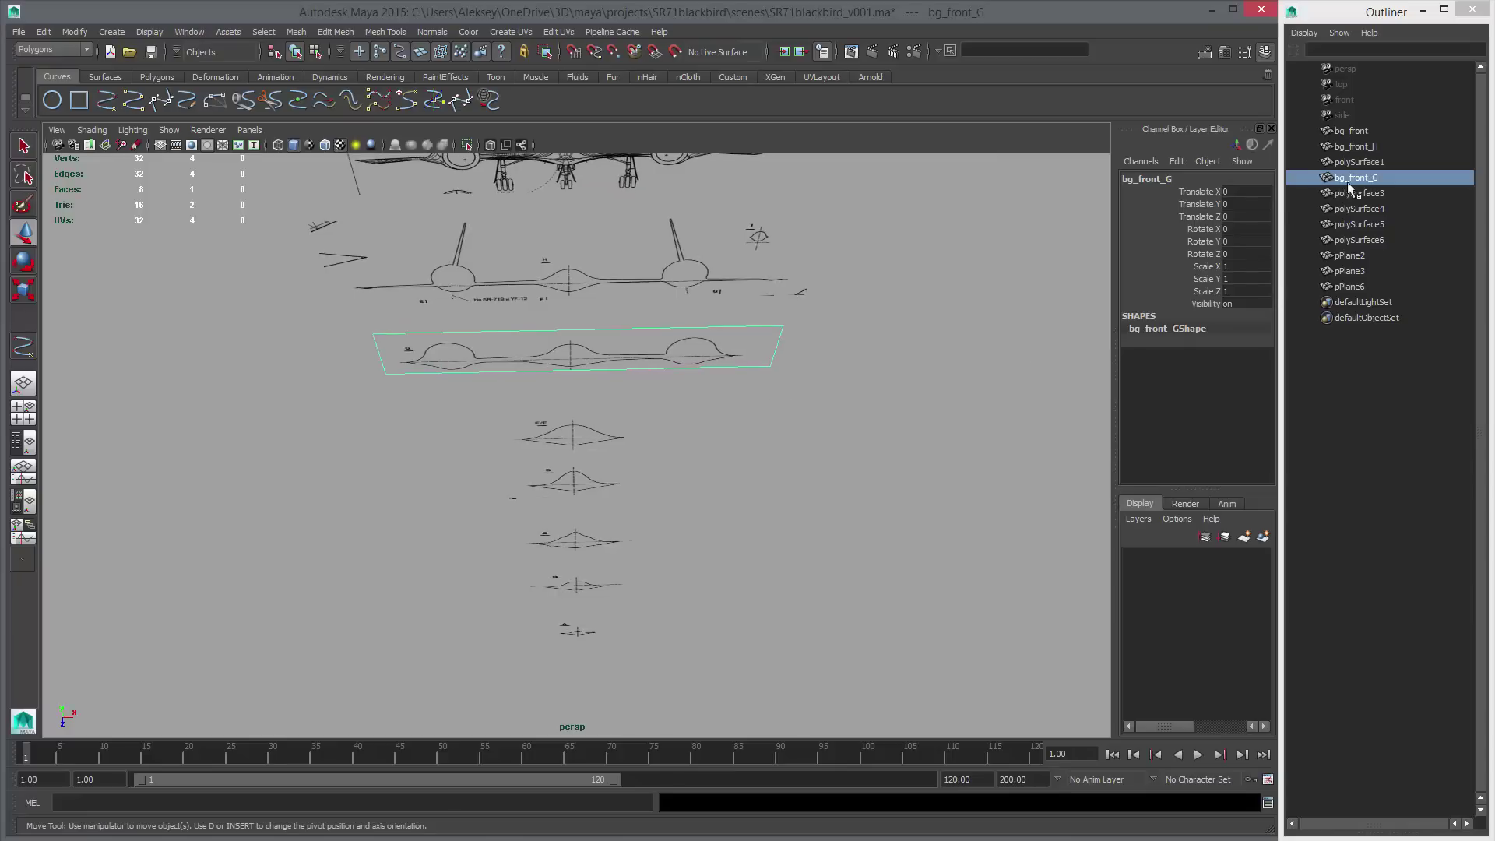
Rename the E/F section plane polySurface6 as bg_front_EF and the D section plane polySurface5 as bg_front_D.
left_click(584, 431)
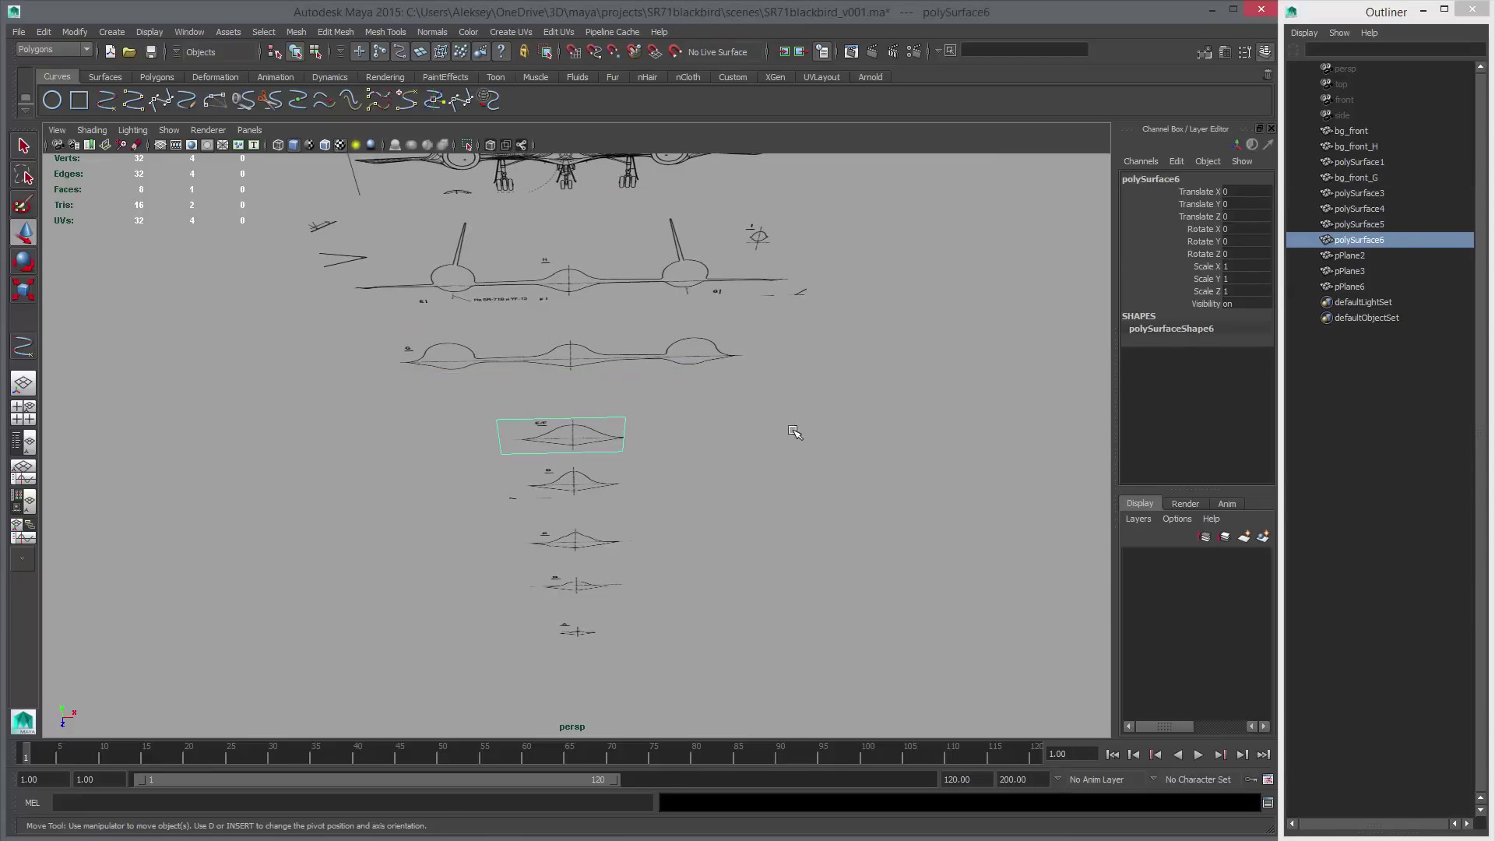
double_click(1375, 241)
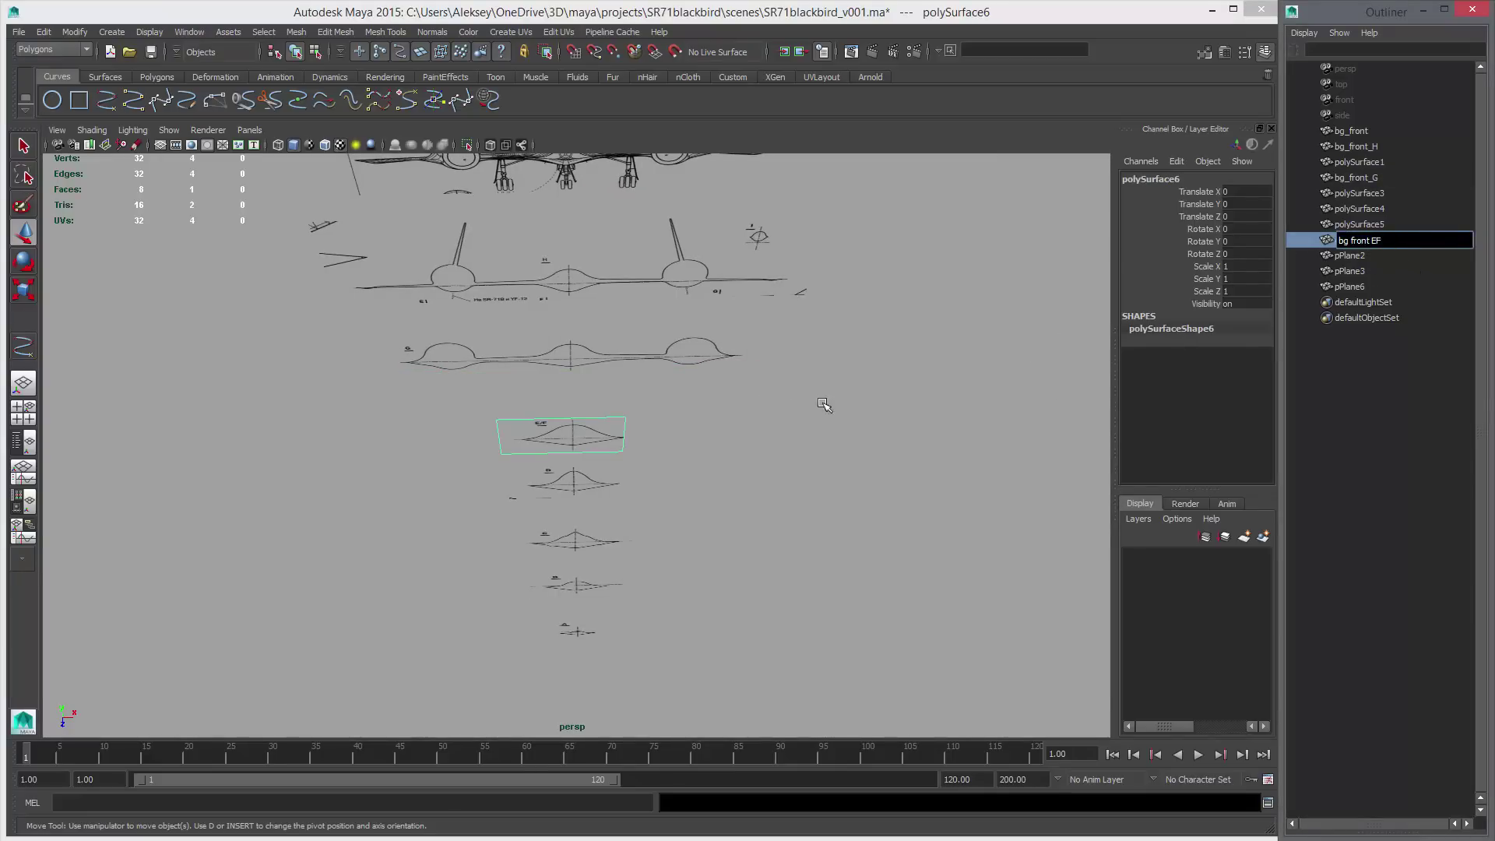
type("bg_front_EF")
left_click(600, 484)
left_click_drag(714, 411, 640, 323, "alt")
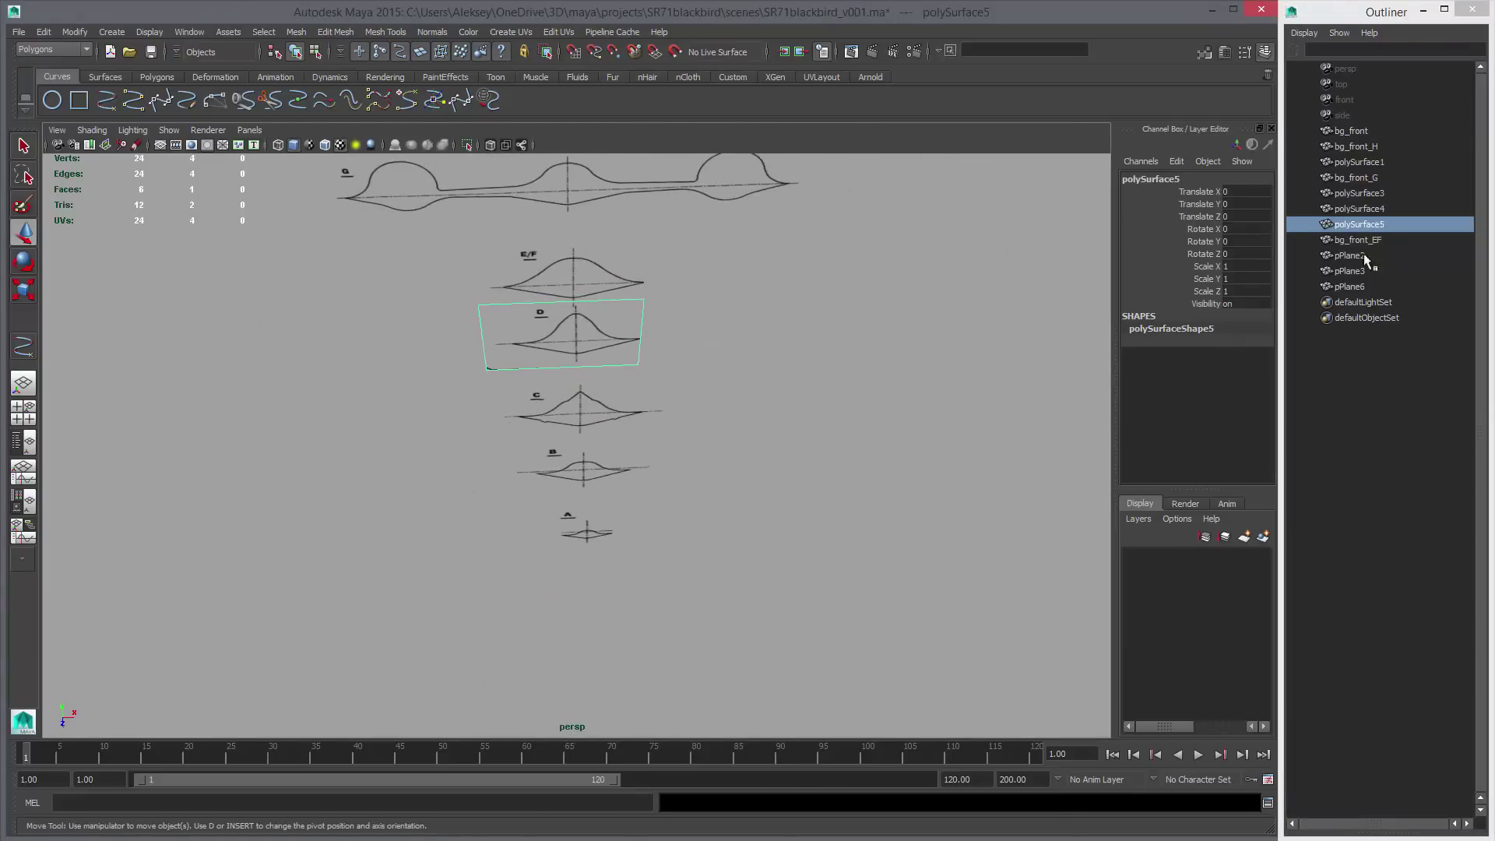
double_click(1361, 223)
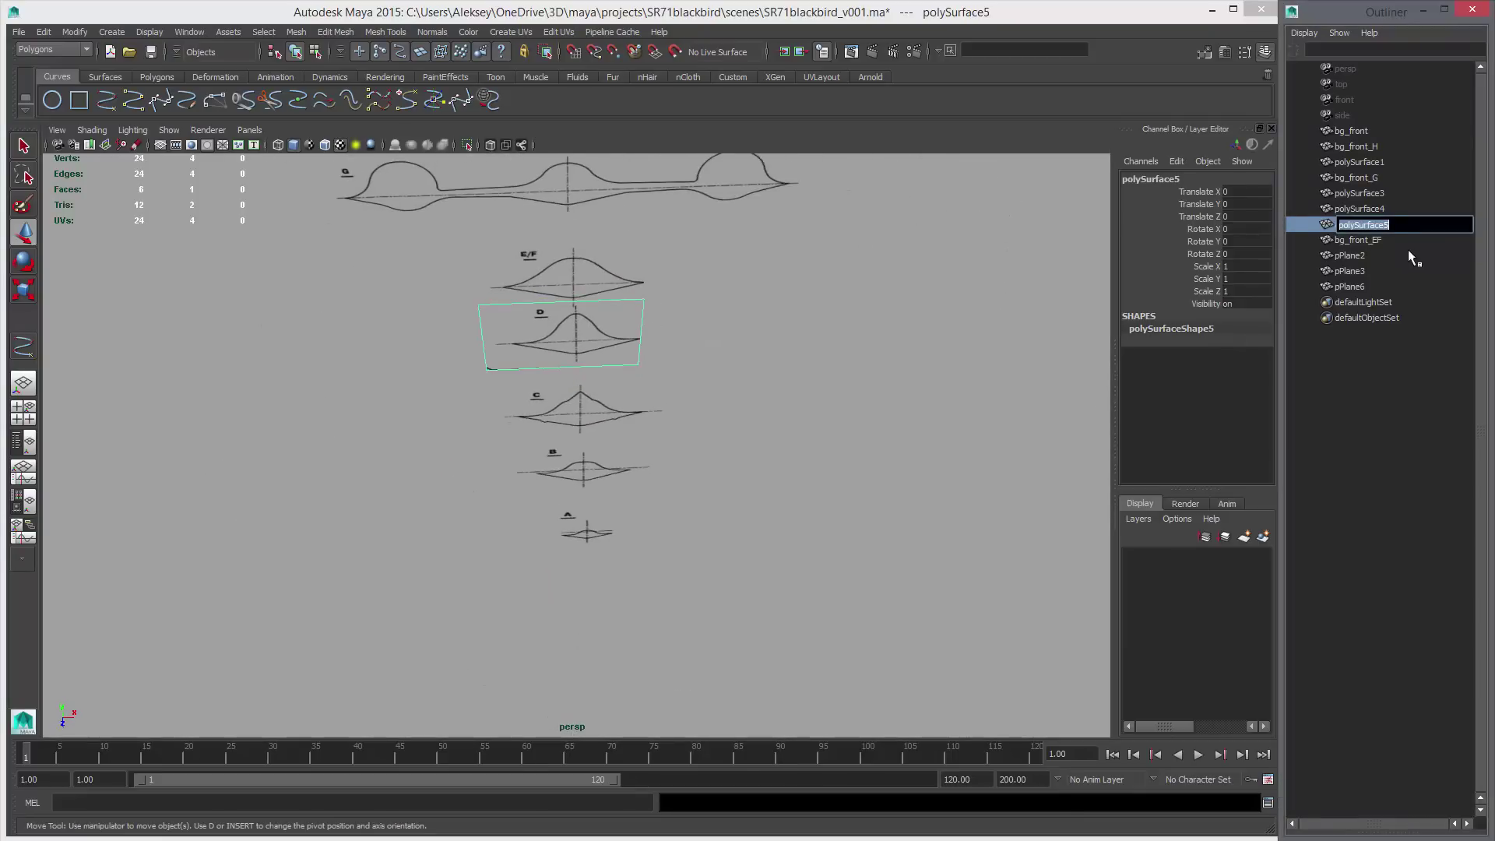
type("bg_front_")
Rename the C section plane polySurface4 as bg_front_C and the B section plane polySurface1 as bg_front_B.
left_click(689, 413)
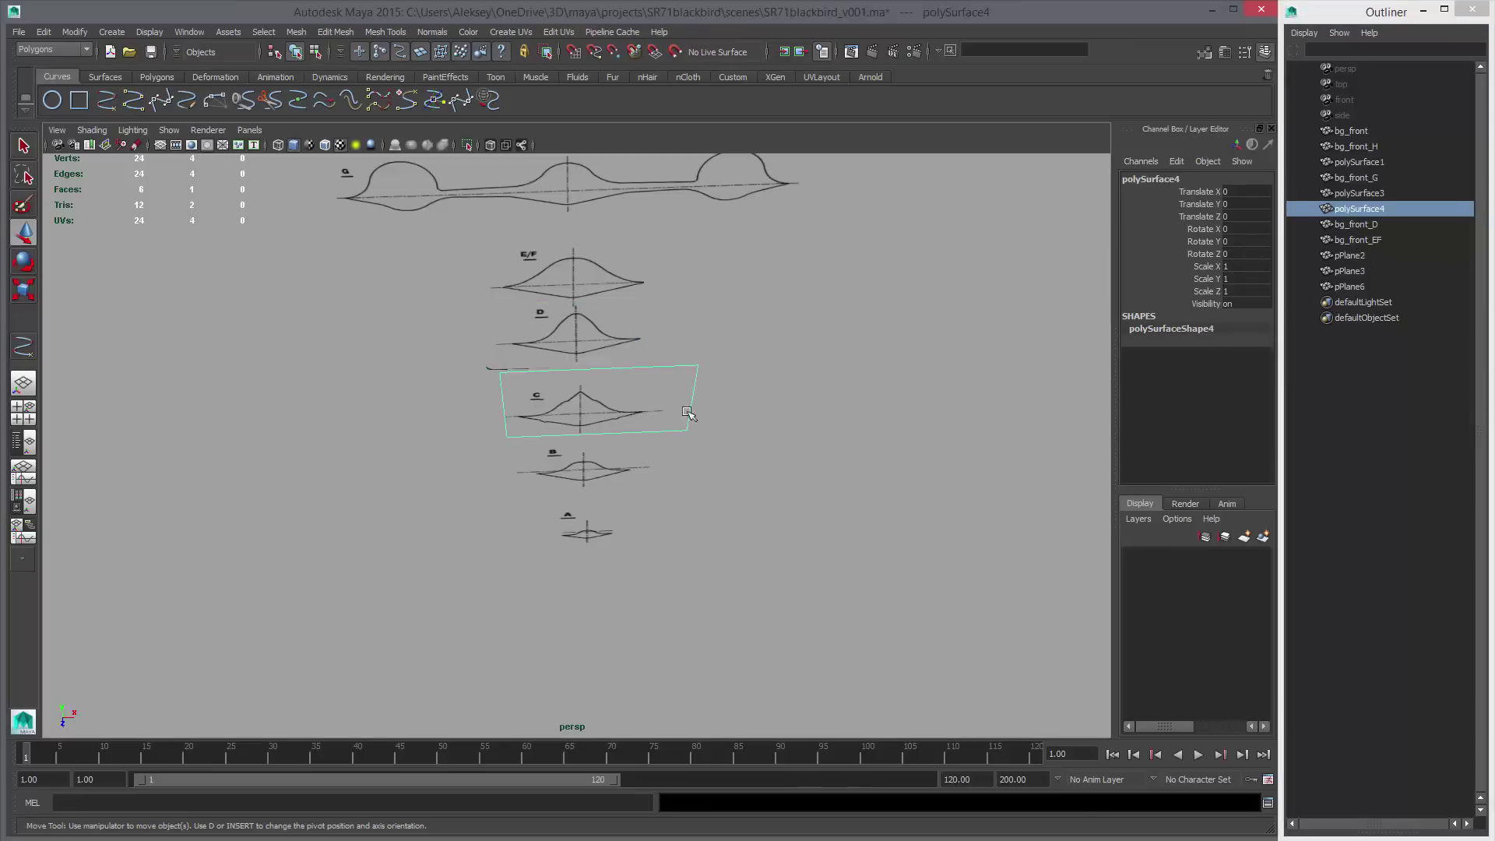
double_click(1361, 209)
type("bg_front_")
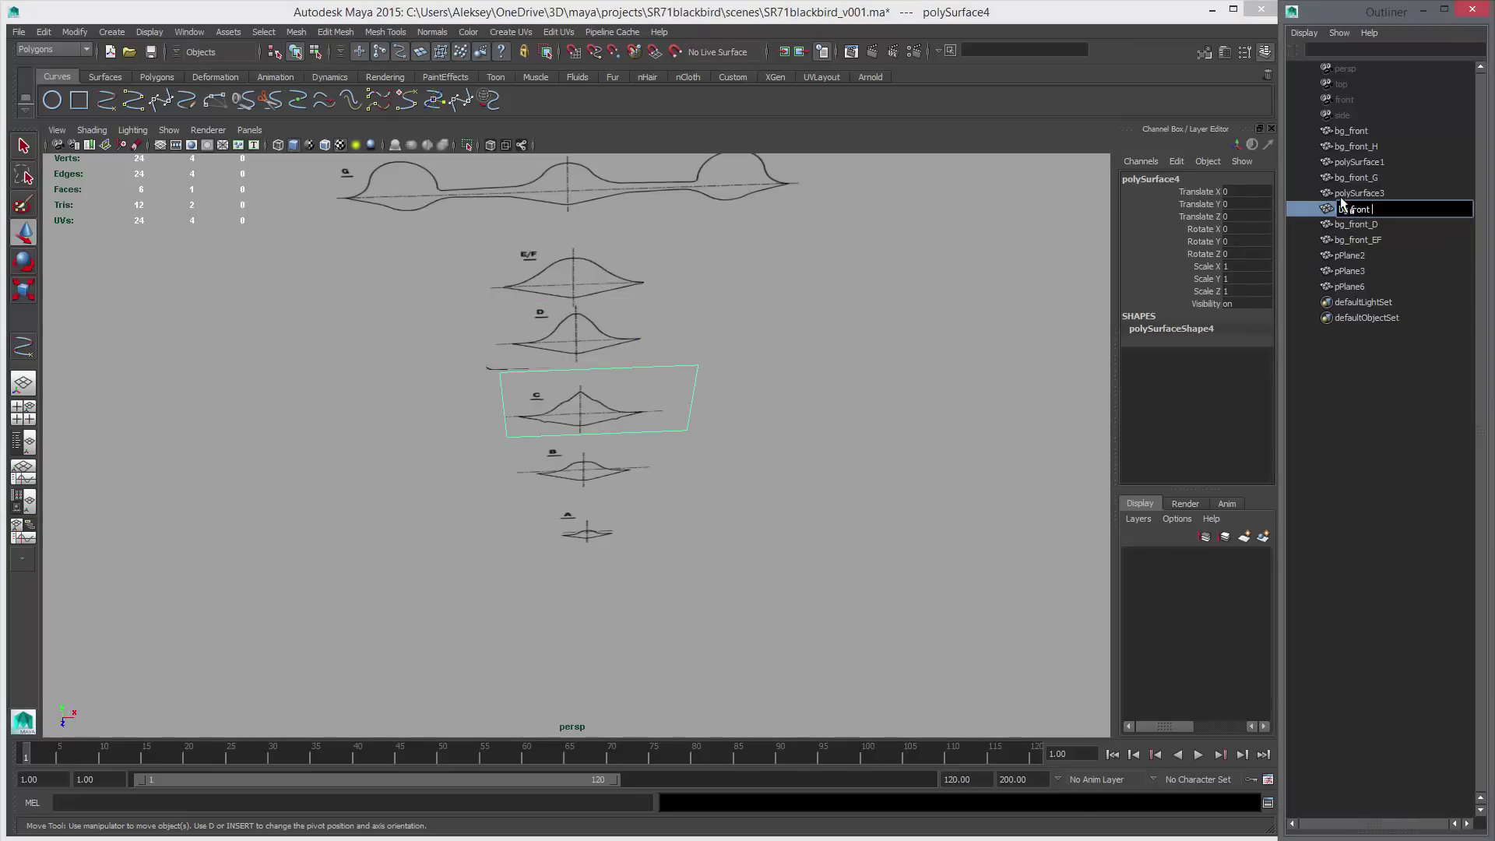
type("C")
left_click(618, 467)
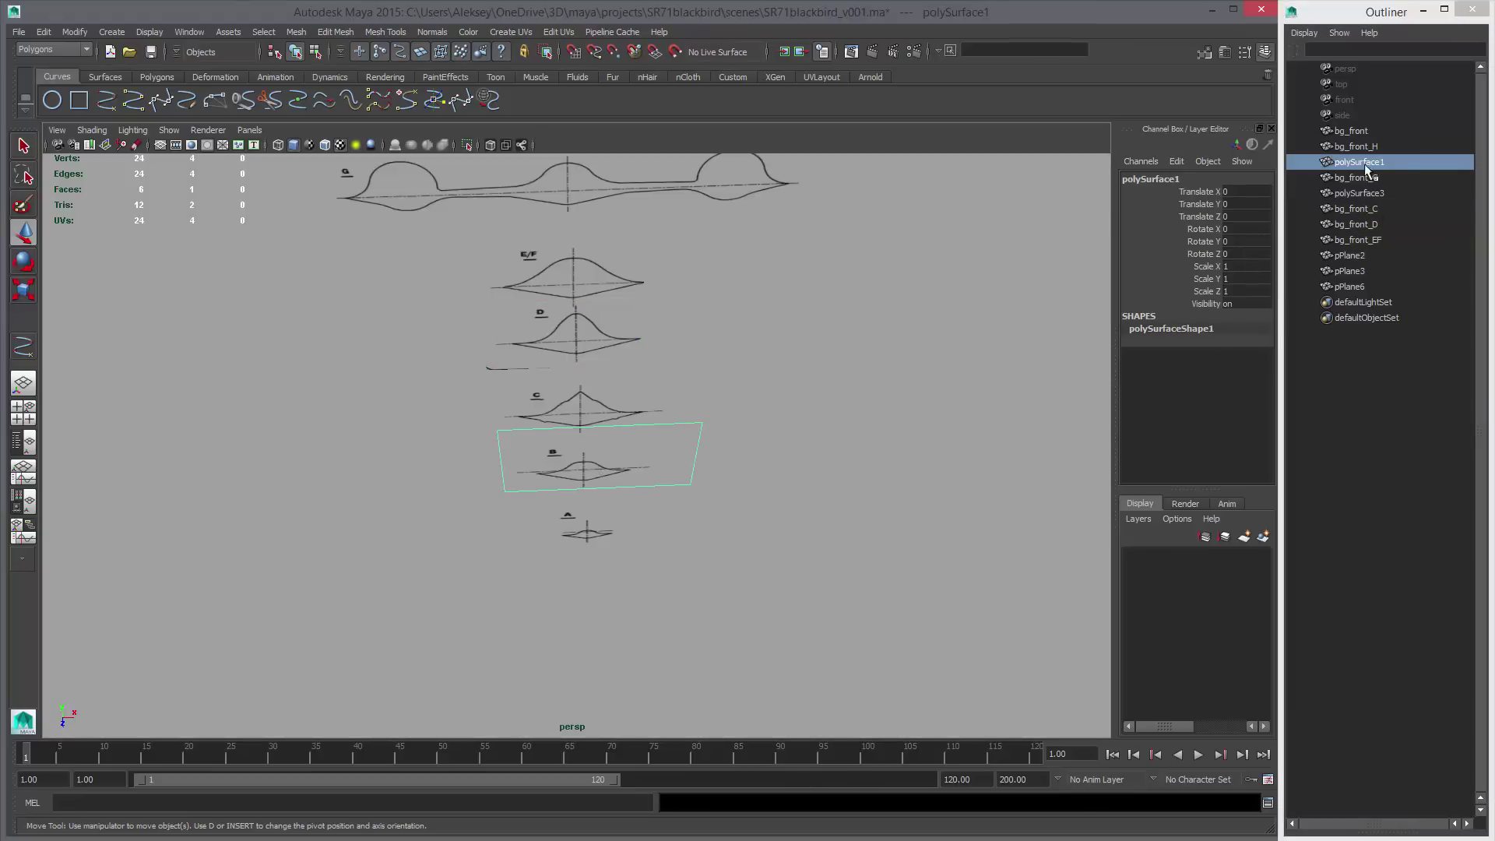
double_click(1362, 163)
type("bg_front_")
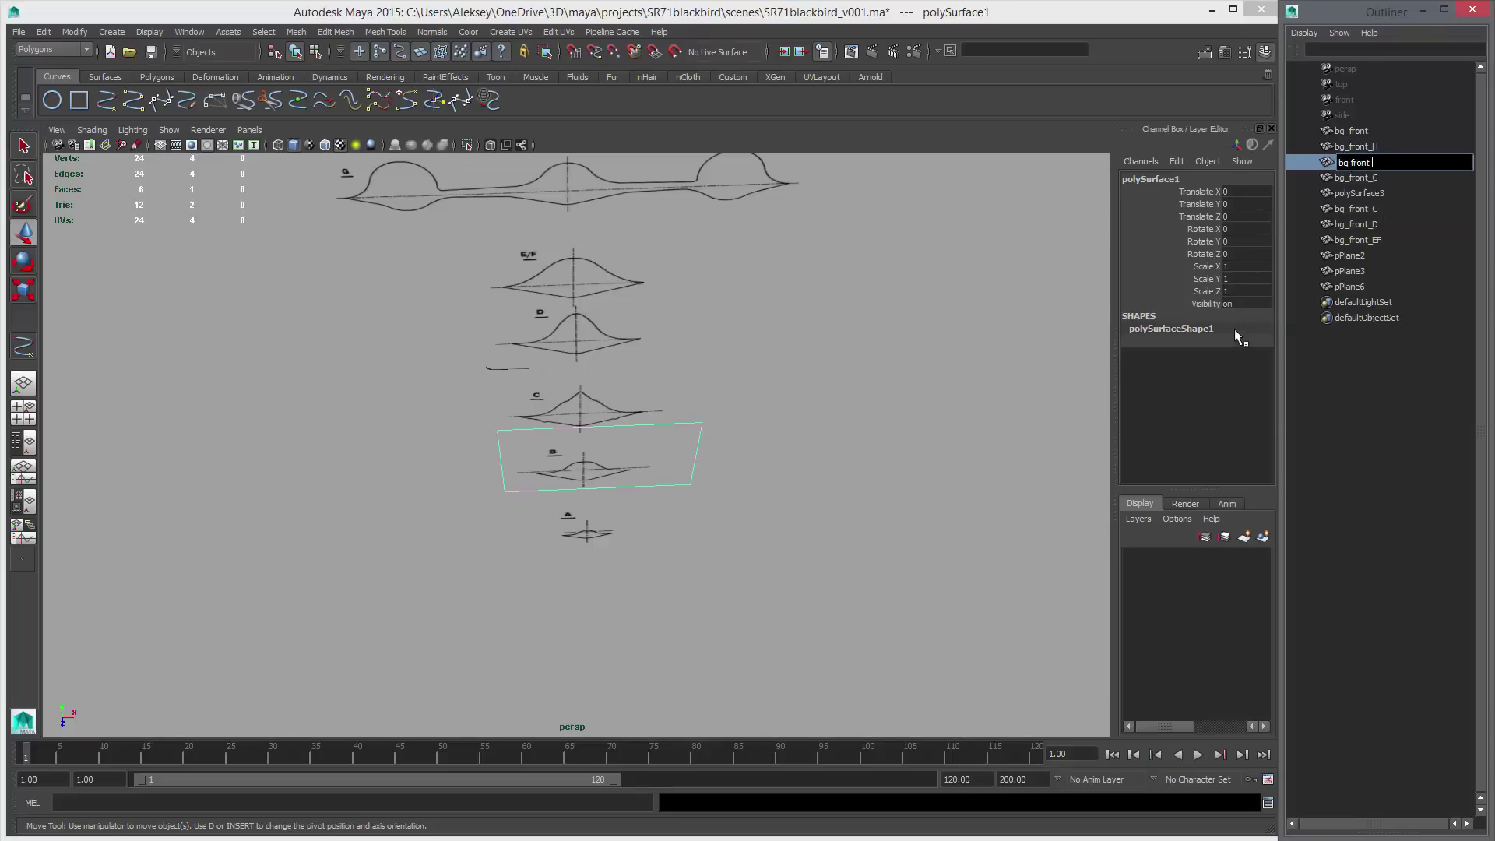
type("B")
Rename the A section plane polySurface3 as bg_front_A, and check the B, H and G planes against their names.
left_click(568, 531)
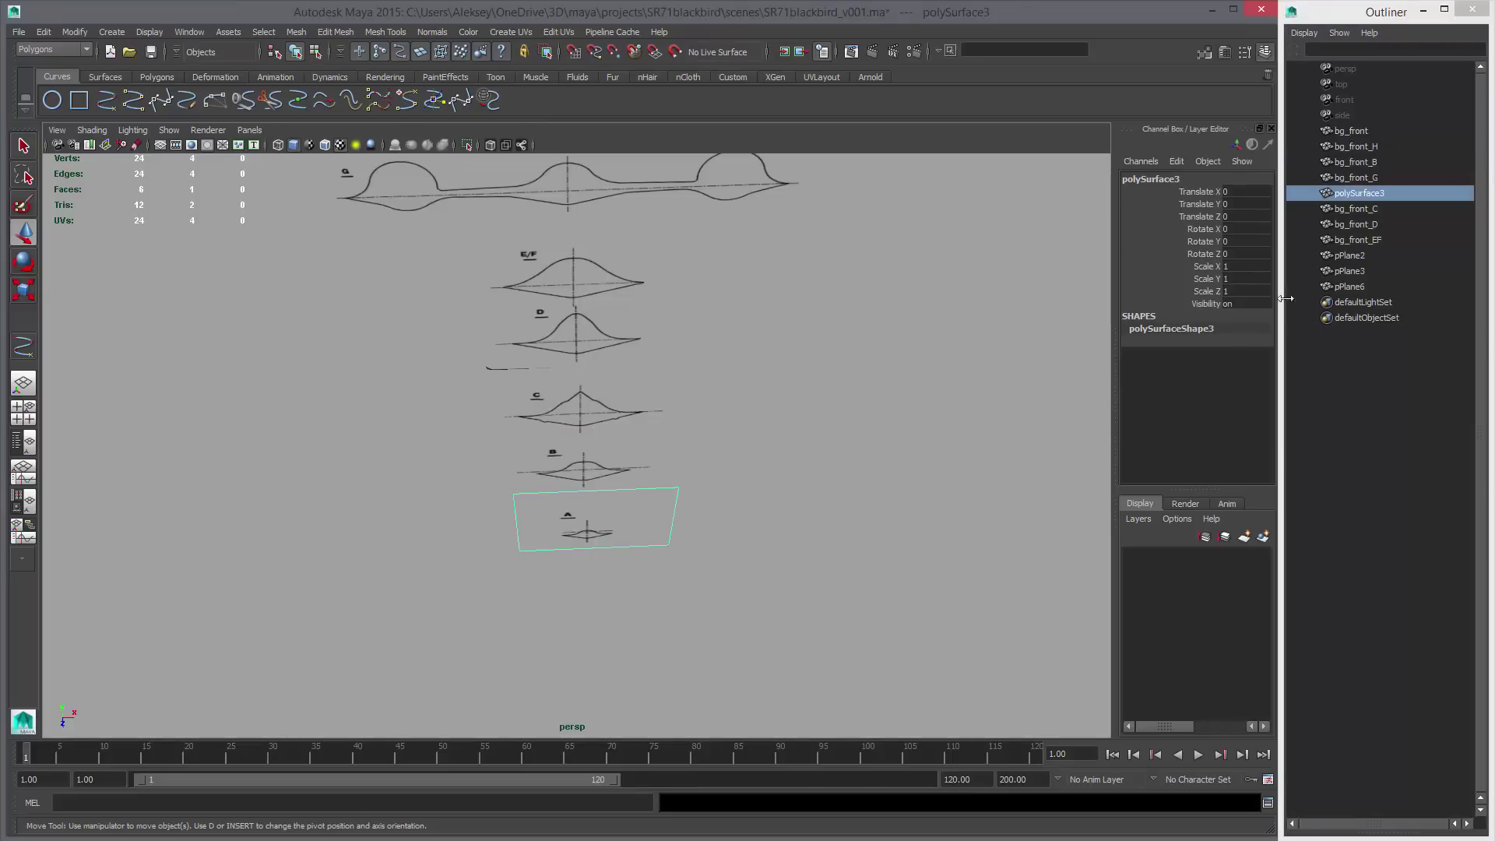
double_click(1356, 194)
type("bg_front_A")
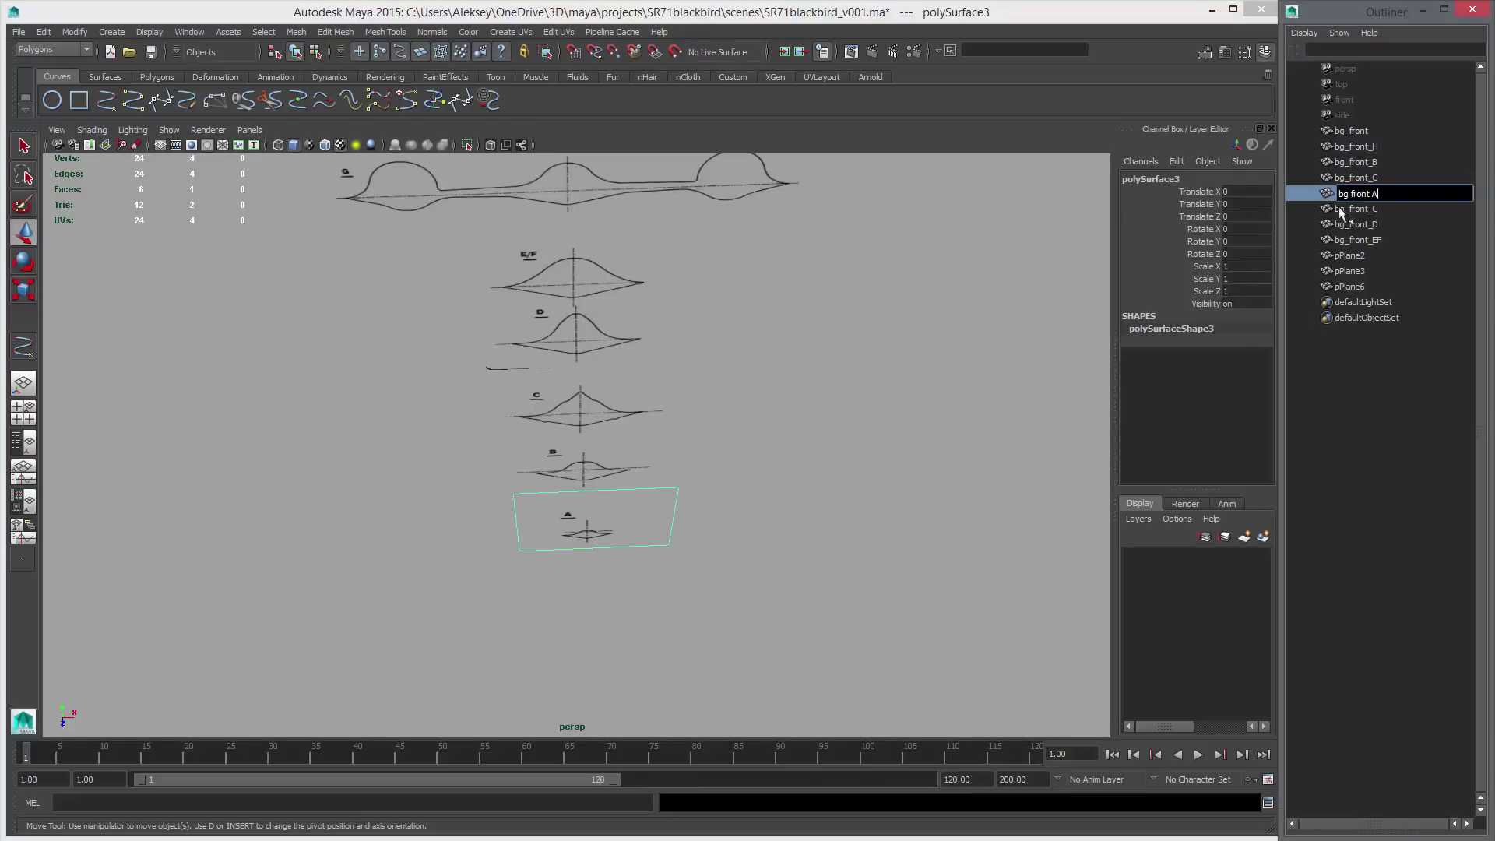
left_click(695, 448)
middle_click_drag(789, 265, 817, 450, "alt")
right_click_drag(817, 450, 648, 304, "alt")
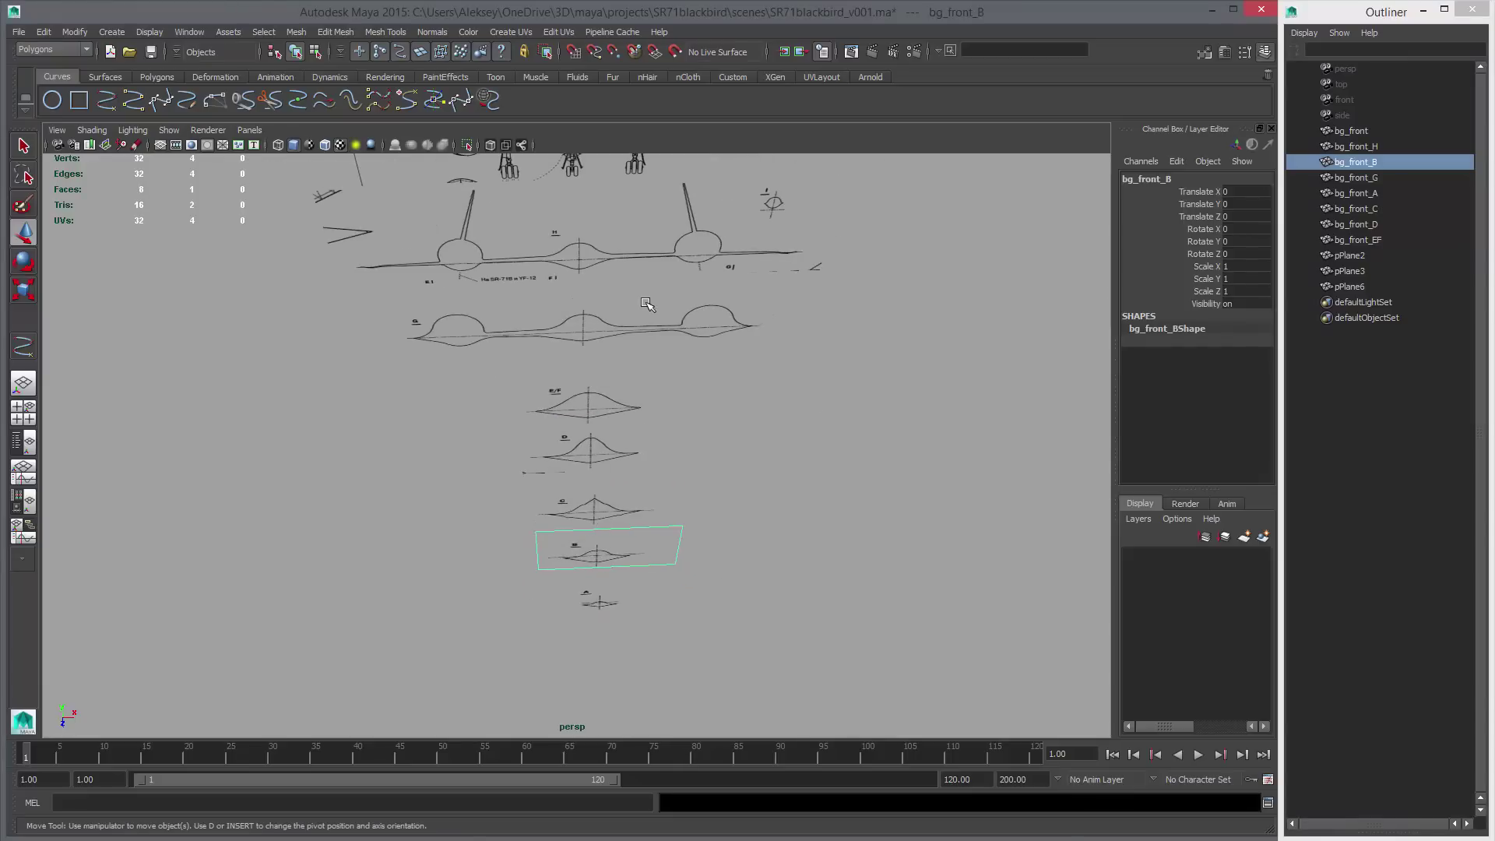
left_click(628, 256)
left_click(600, 314)
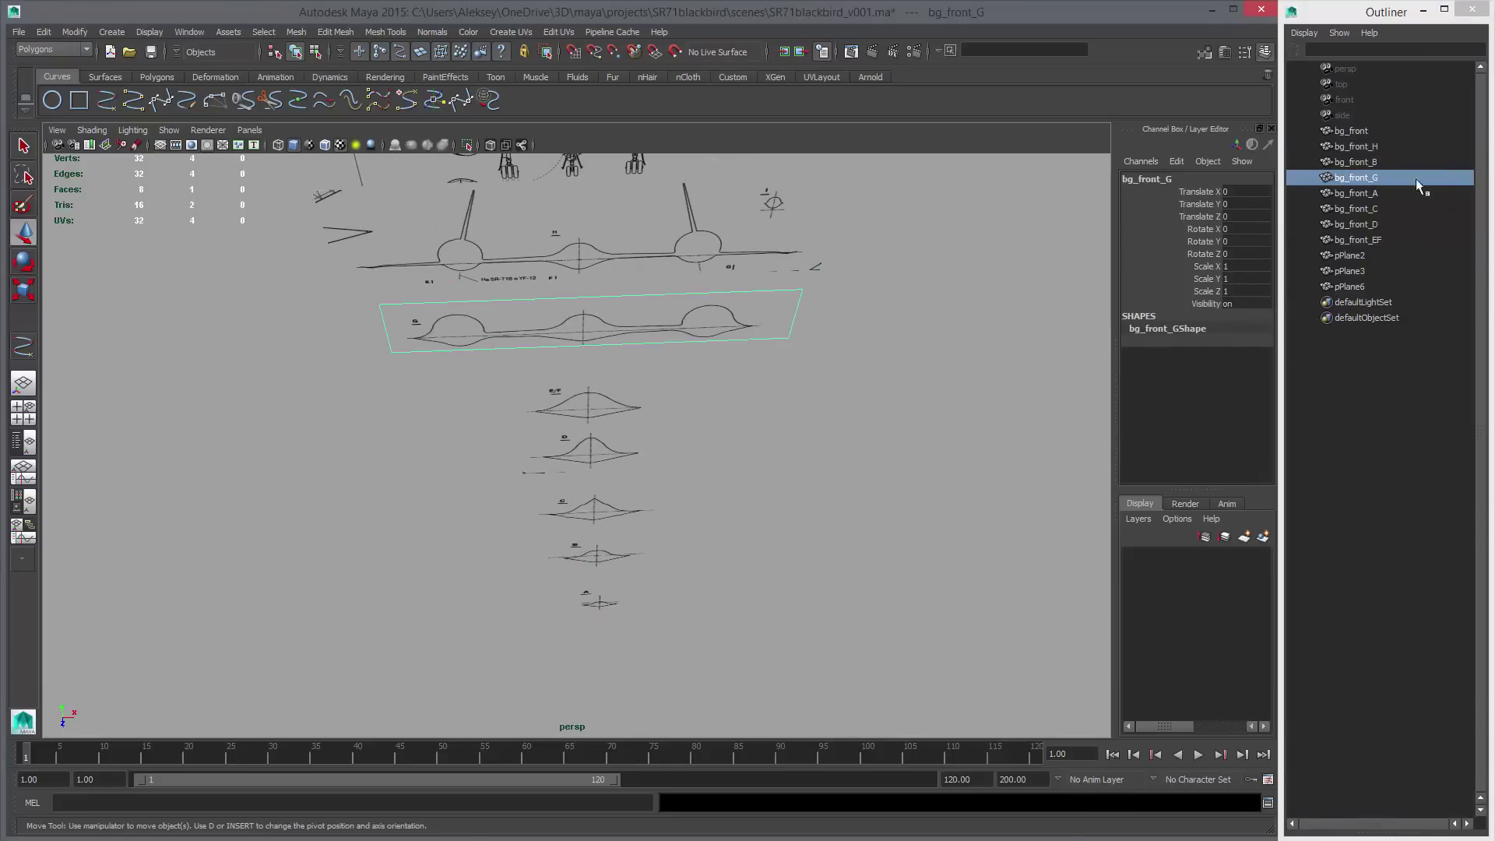
Select the front planes in order from bg_front_A through bg_front_H, ending with bg_front, and group them.
left_click(1357, 190)
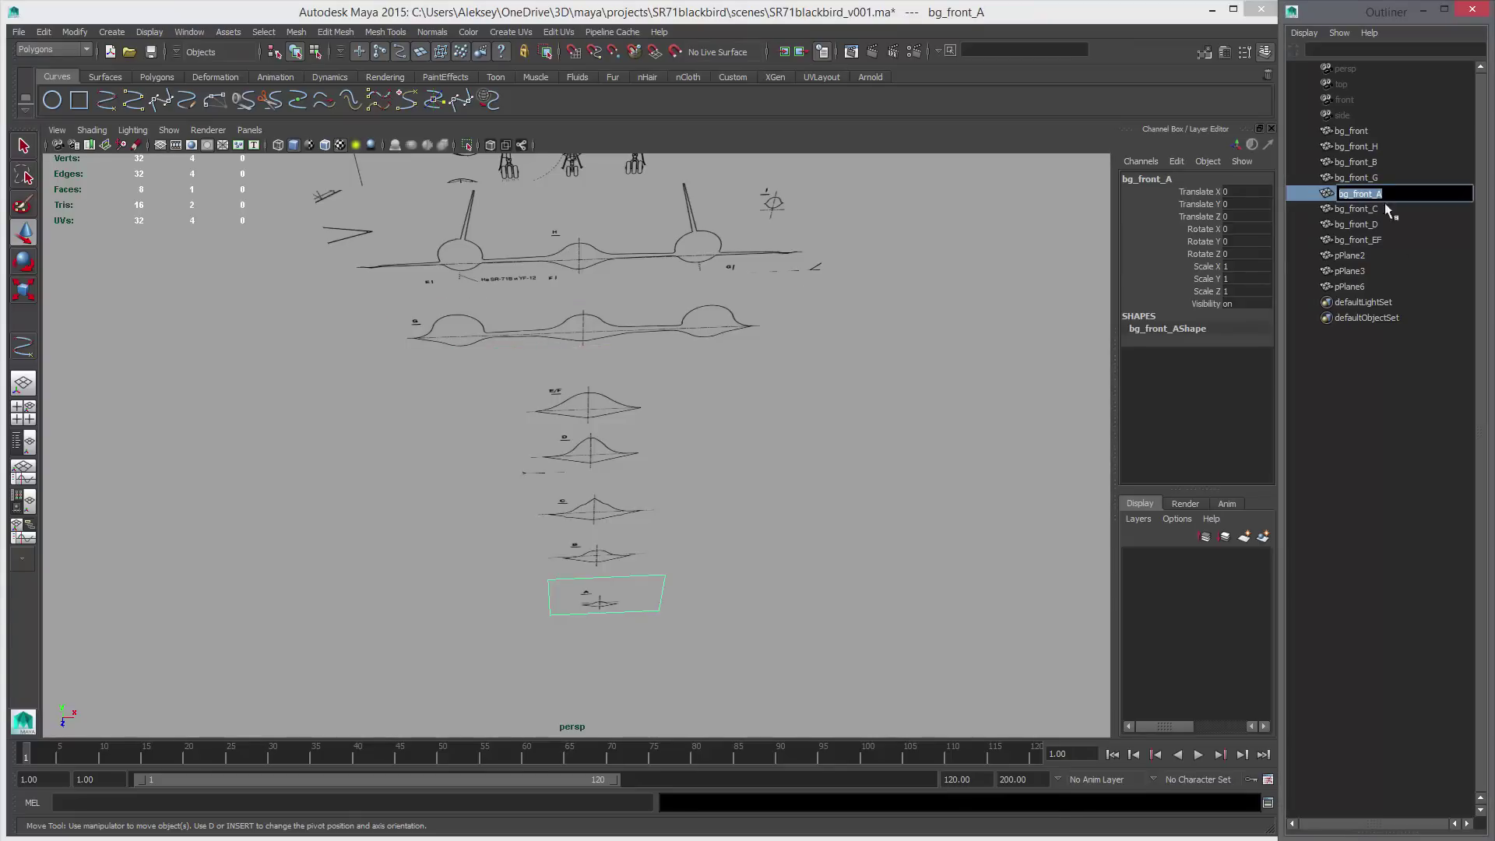
left_click(1370, 161, "ctrl")
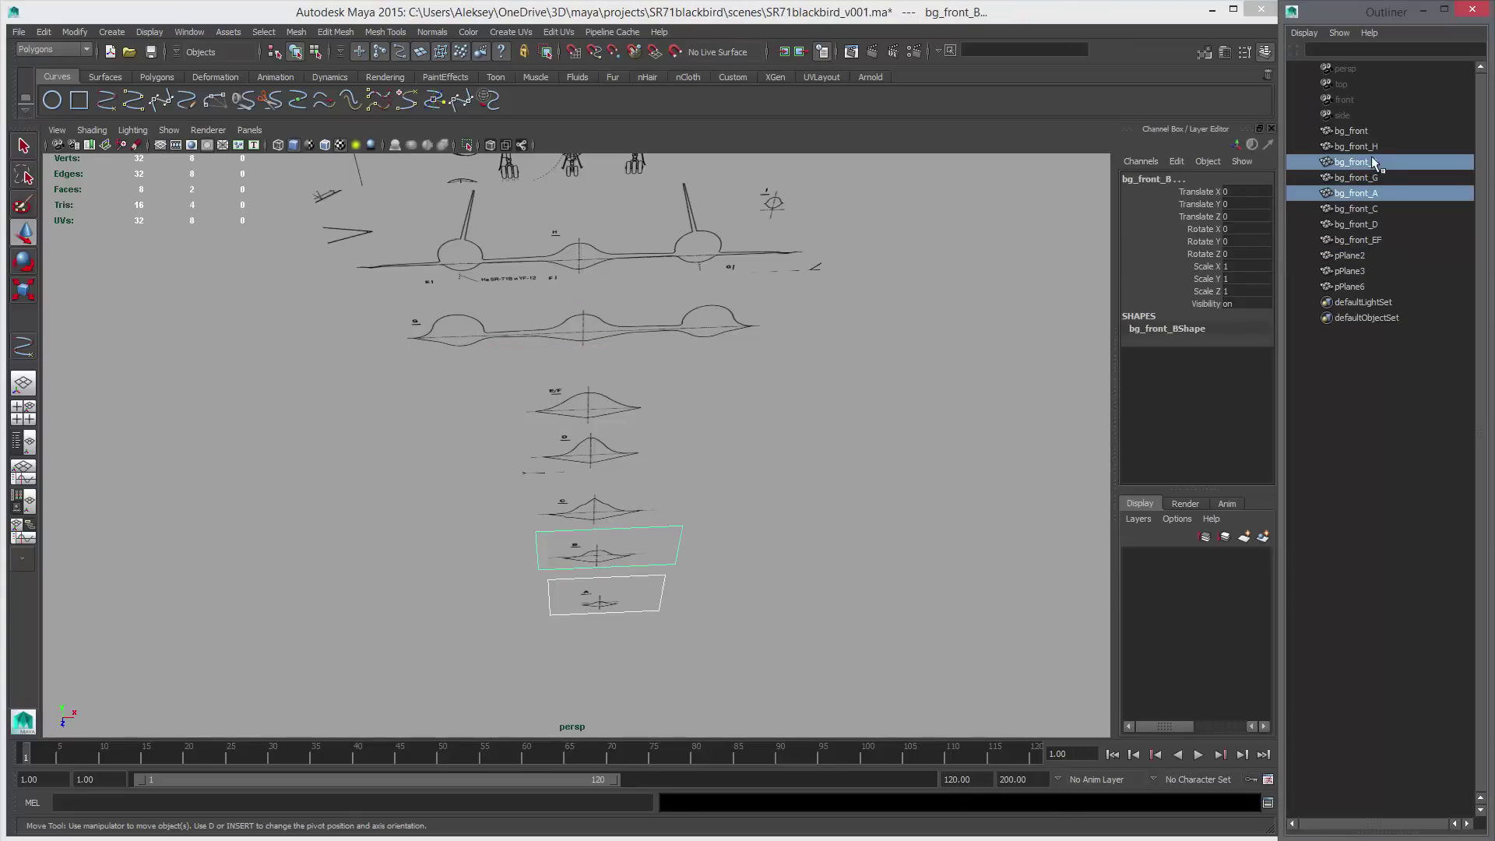
left_click_drag(1375, 212, 1373, 241, "ctrl")
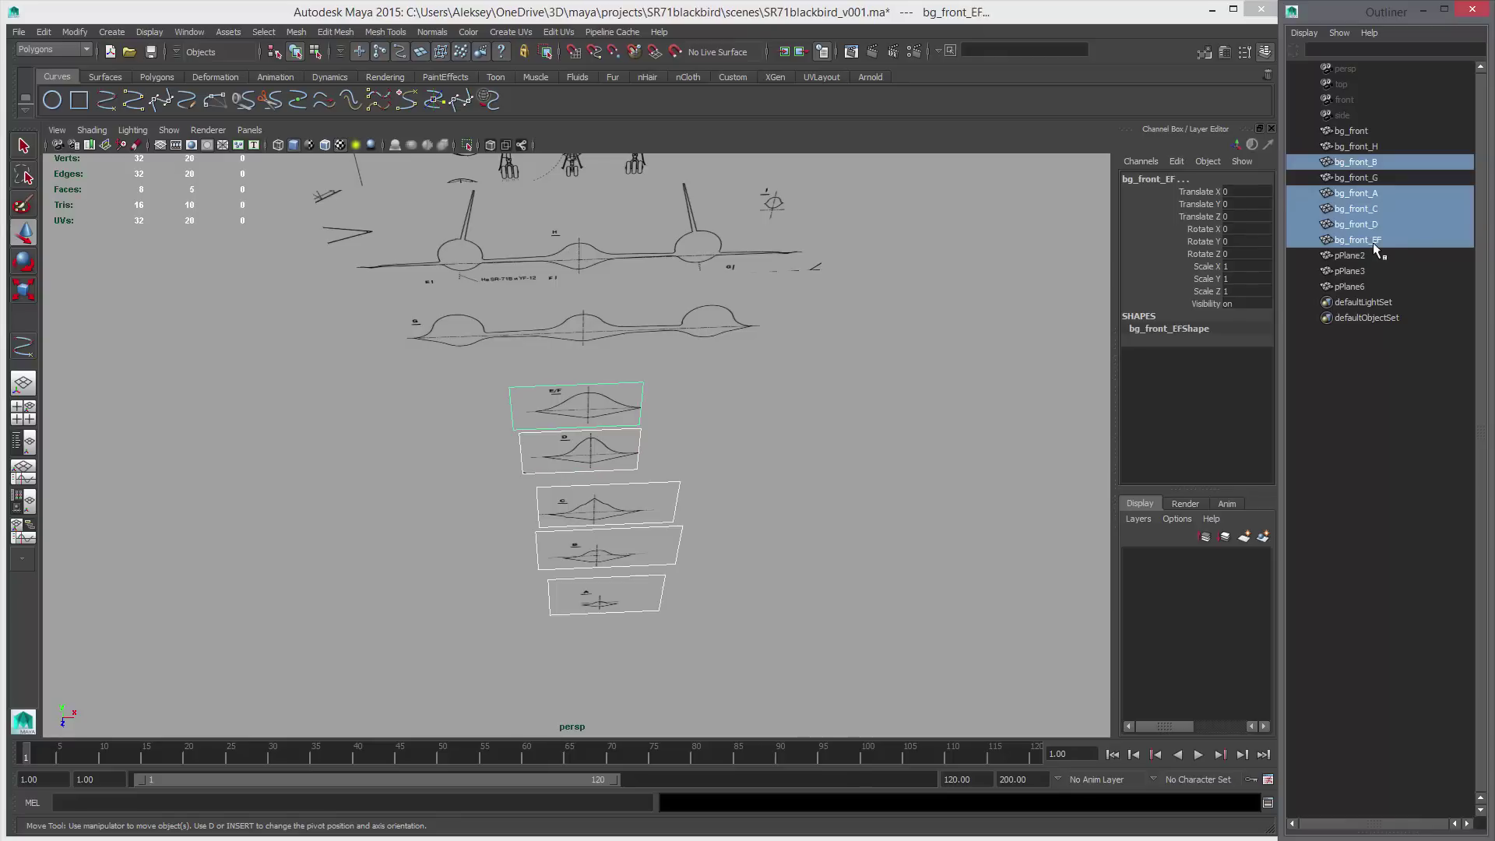
left_click(1380, 177, "ctrl")
left_click(1365, 130, "ctrl")
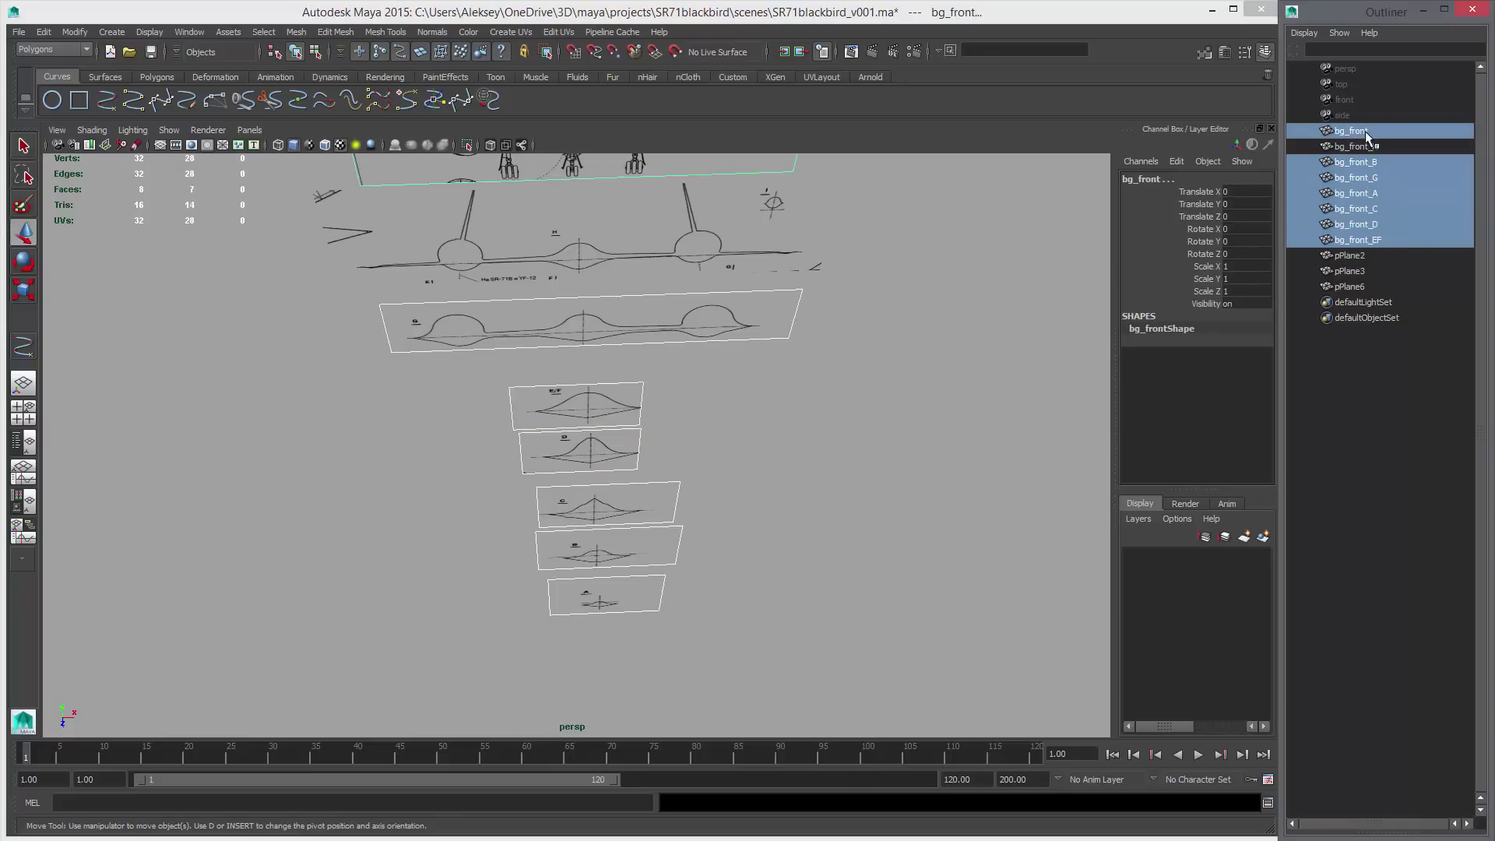
key("ctrl+z")
left_click(1363, 144, "ctrl")
left_click(1361, 131, "ctrl")
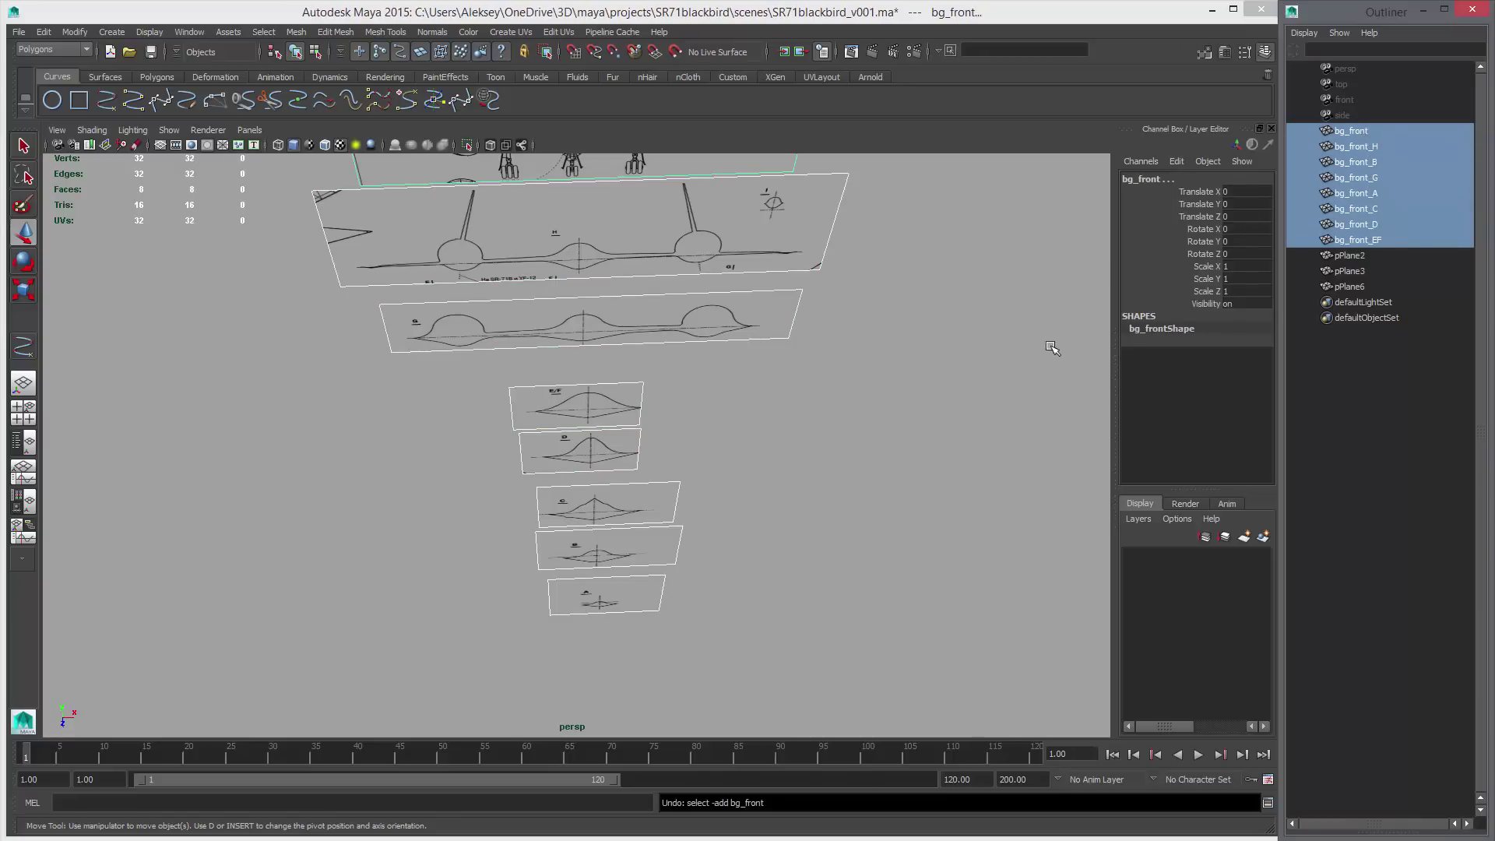
key("f")
key("ctrl+g")
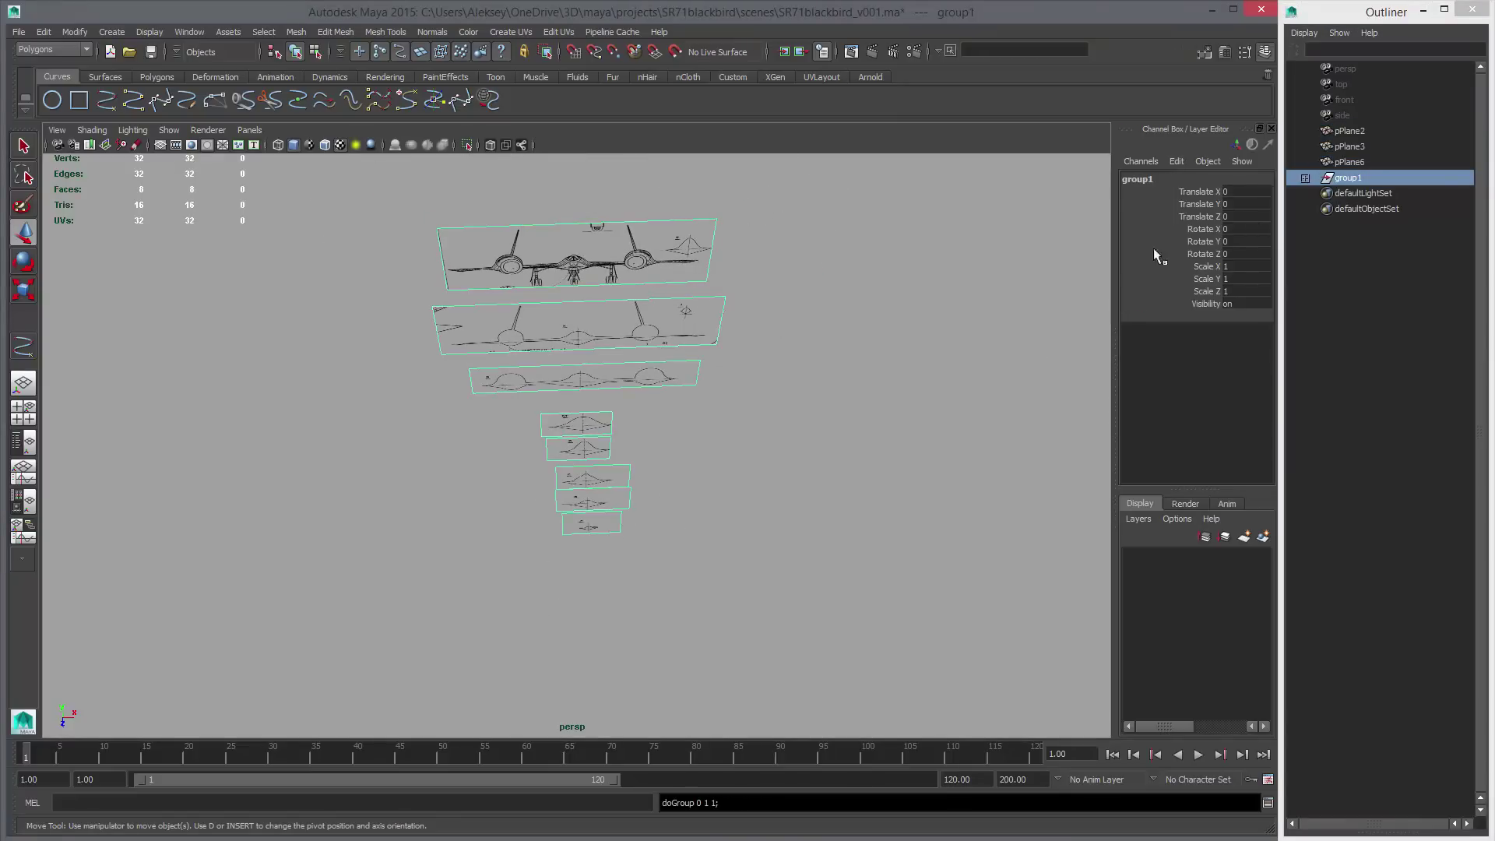
Unparent all the ordered bg_front planes from group1 and delete the empty group.
left_click(1304, 178)
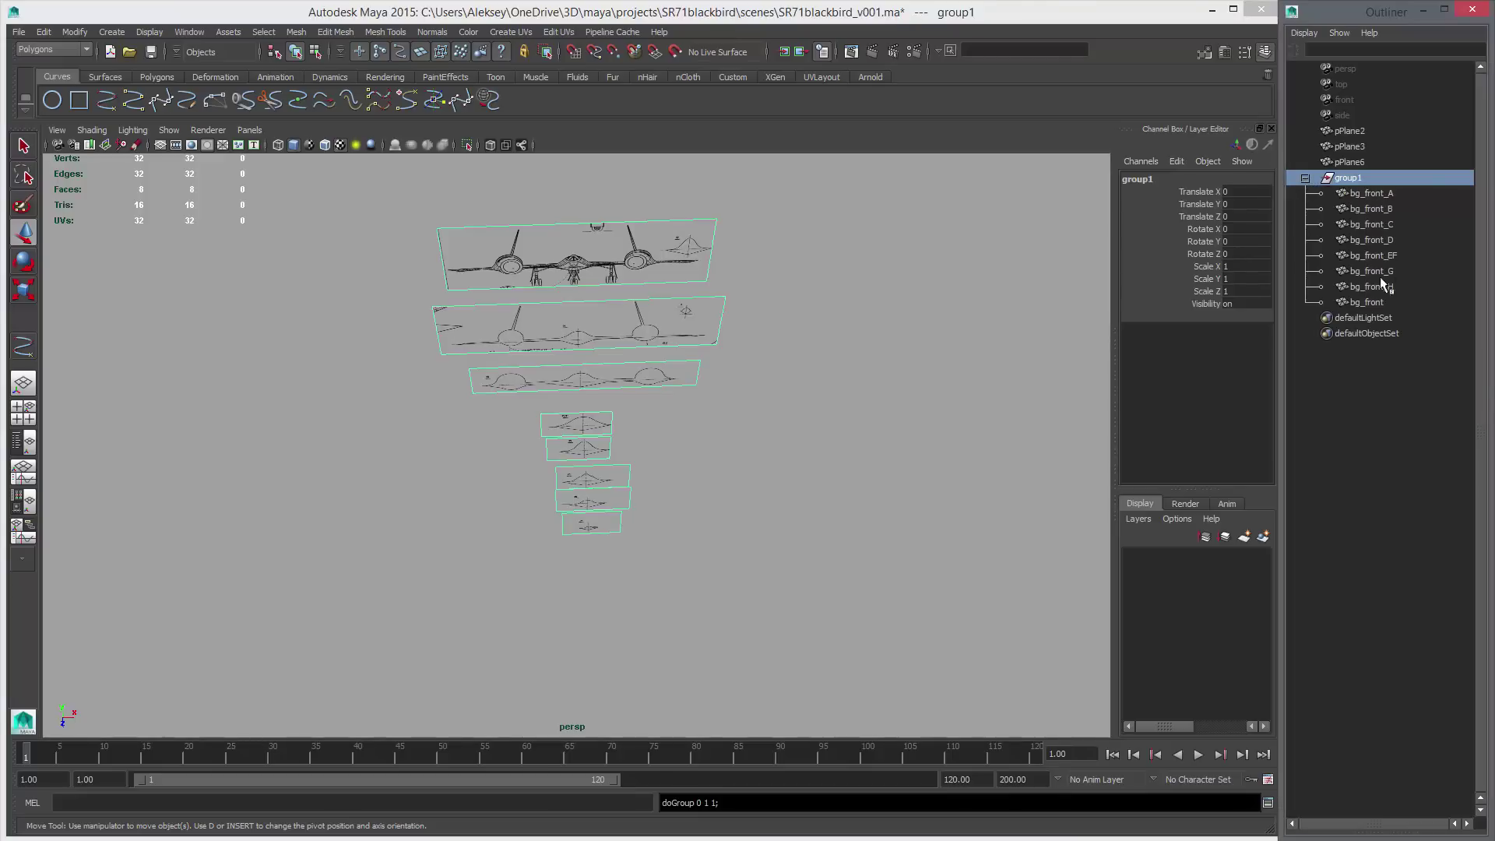
left_click(1366, 301)
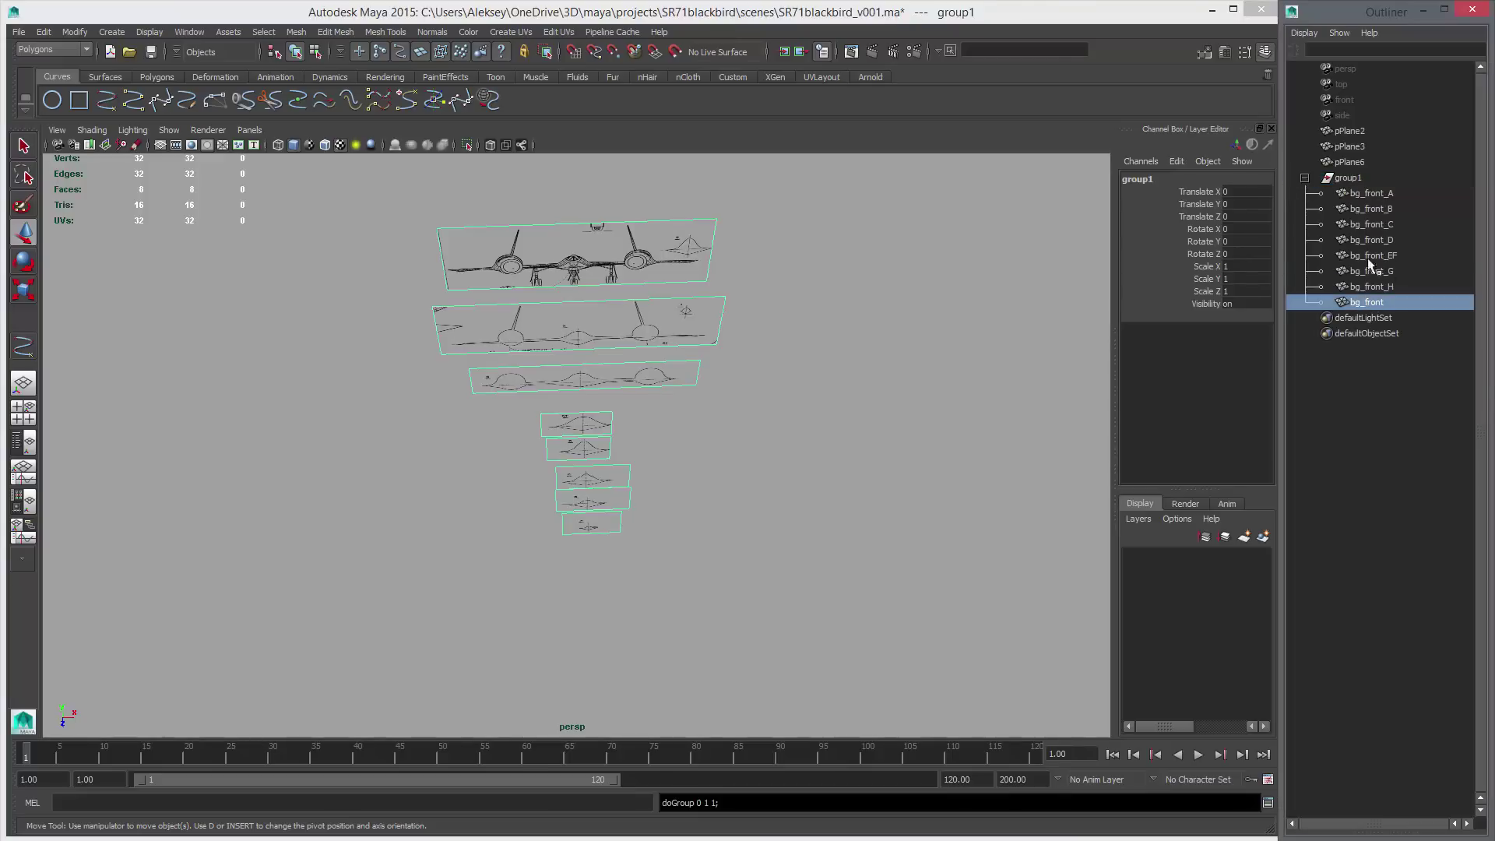
left_click_drag(1369, 264, 1361, 297)
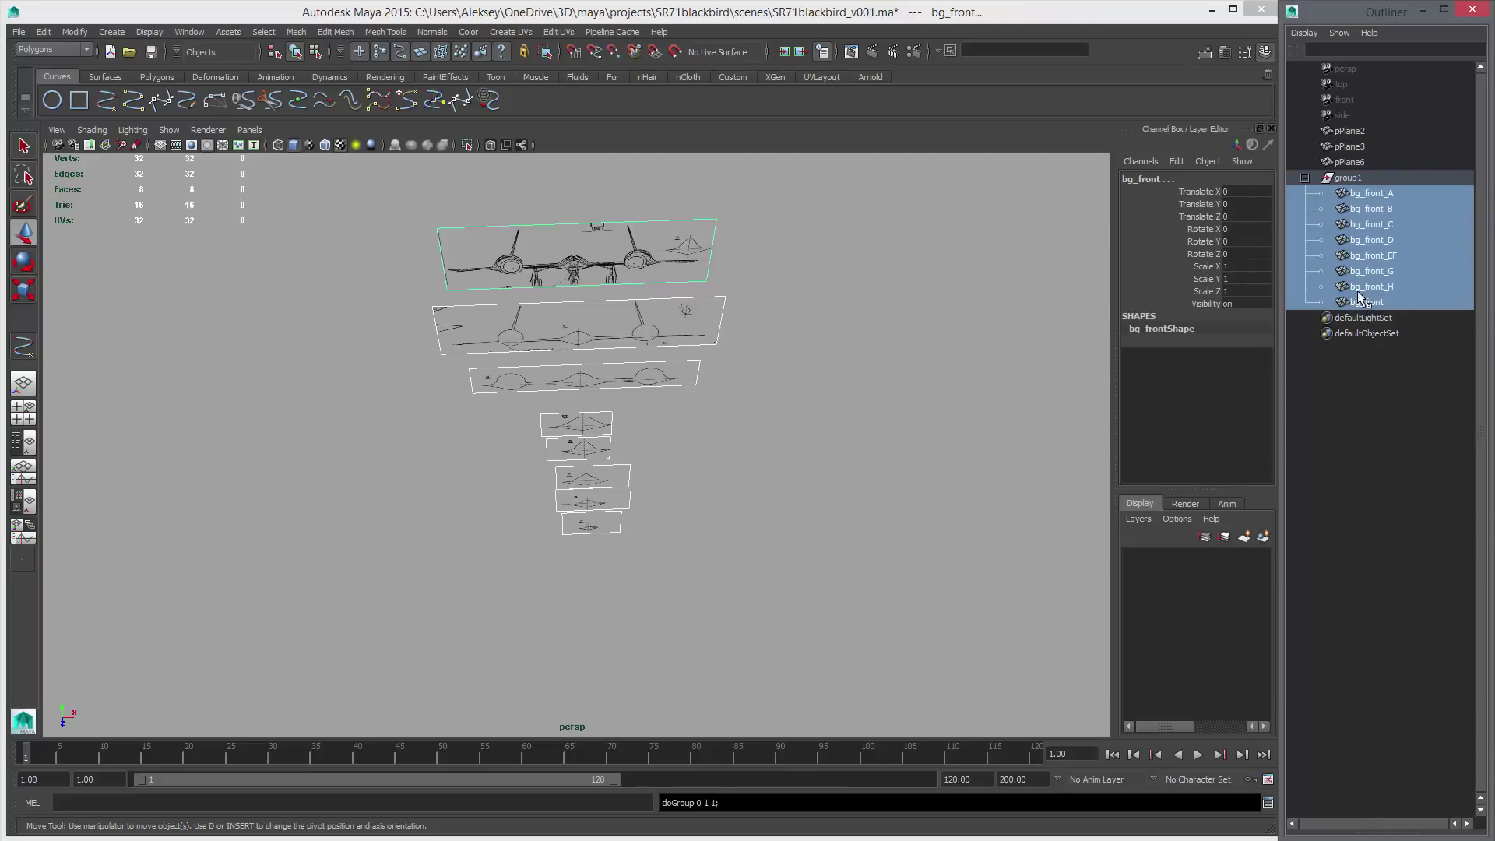
key("shift+p")
left_click(1354, 178)
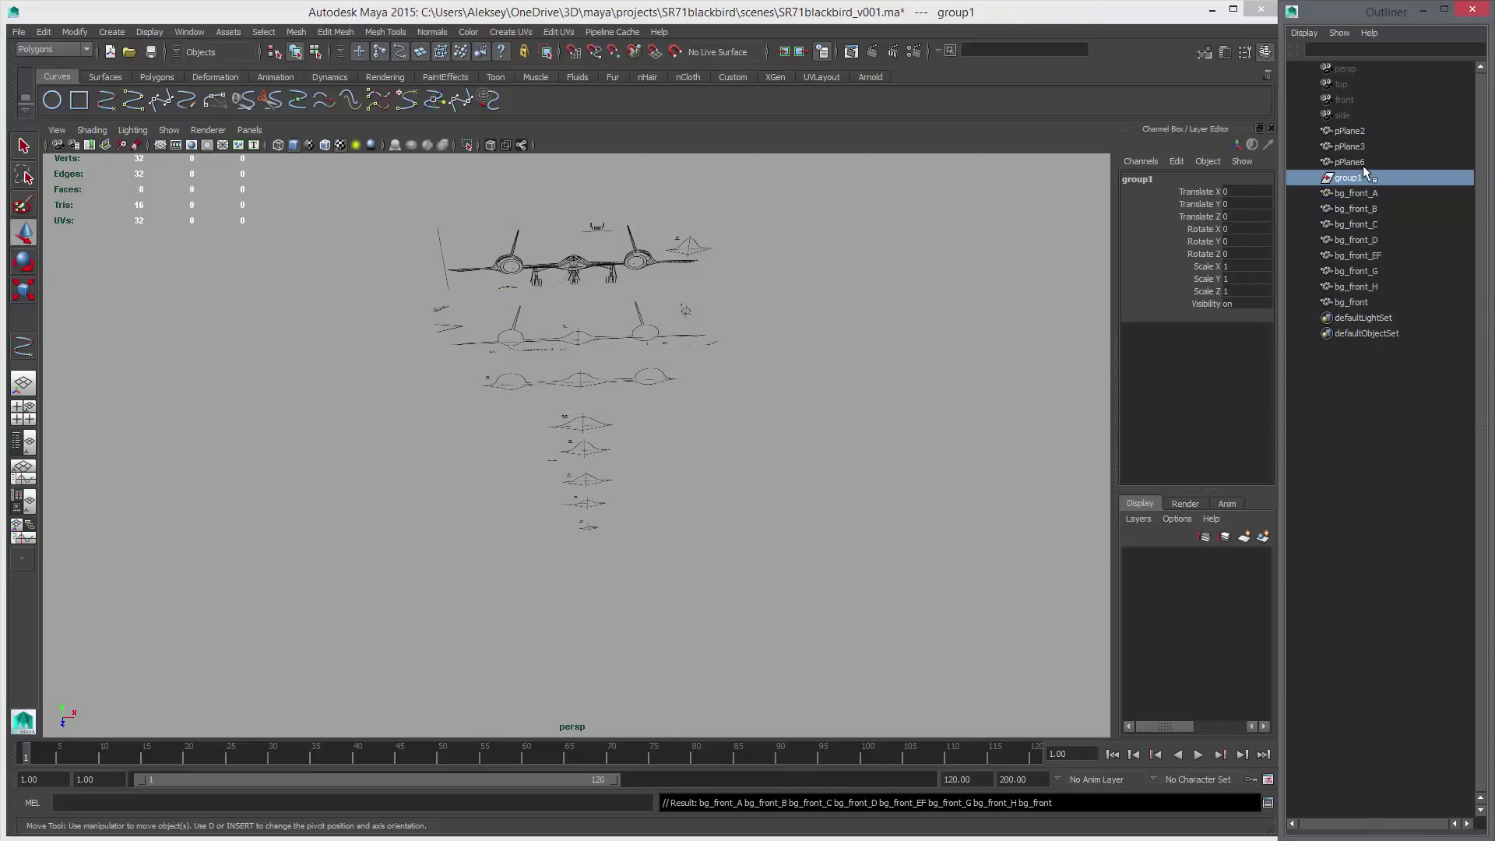
key("Delete")
Rename the side-view blueprint plane pPlane6 as bg_side.
left_click_drag(955, 387, 895, 381, "alt")
right_click_drag(895, 380, 717, 371, "alt")
left_click_drag(716, 371, 810, 387, "alt")
right_click_drag(811, 387, 661, 358, "alt")
middle_click_drag(662, 359, 837, 315, "alt")
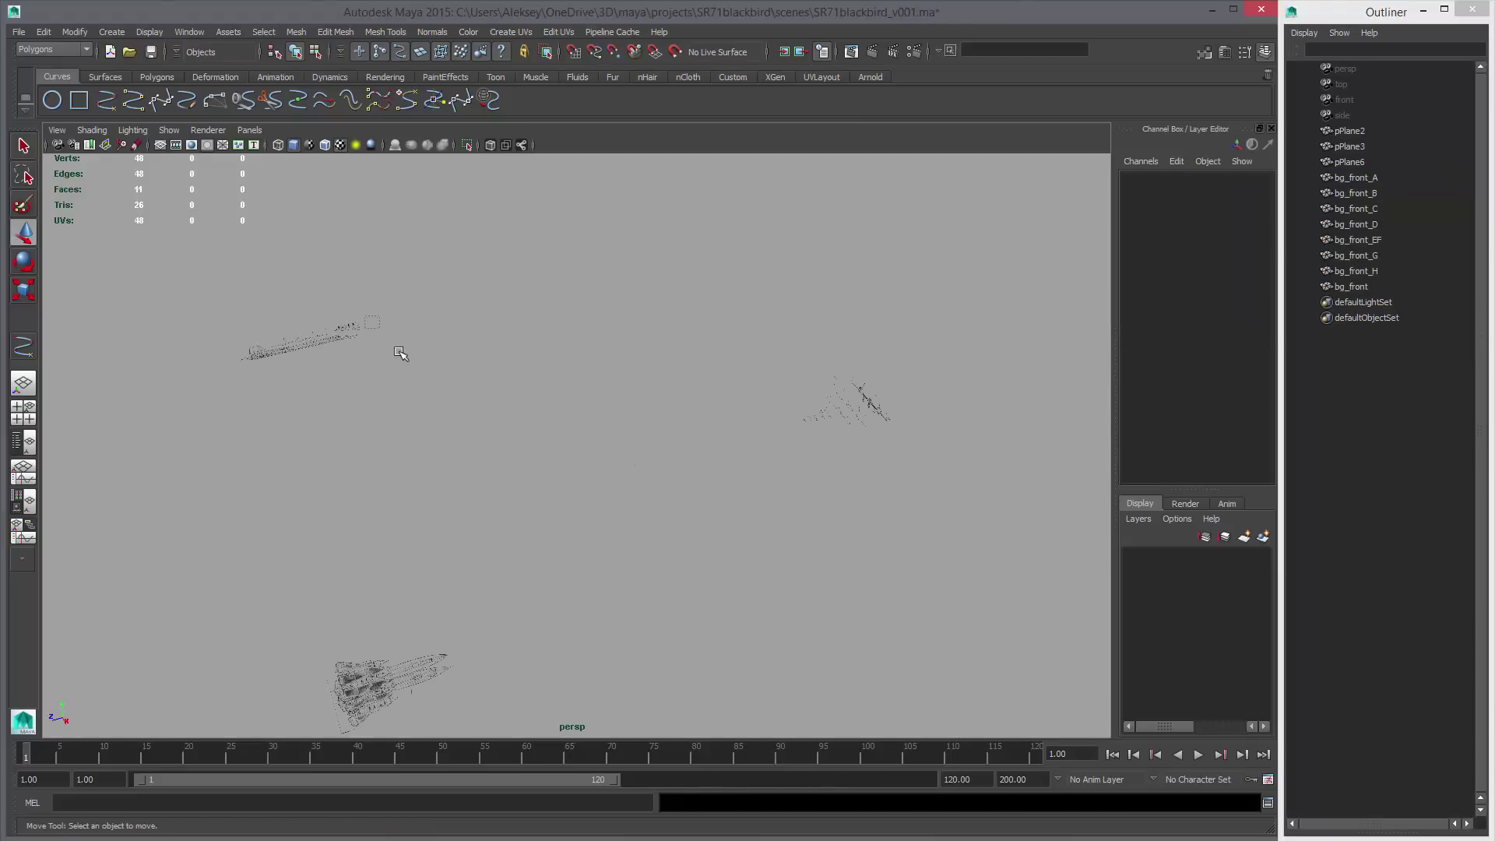
left_click(1374, 162)
double_click(1381, 166)
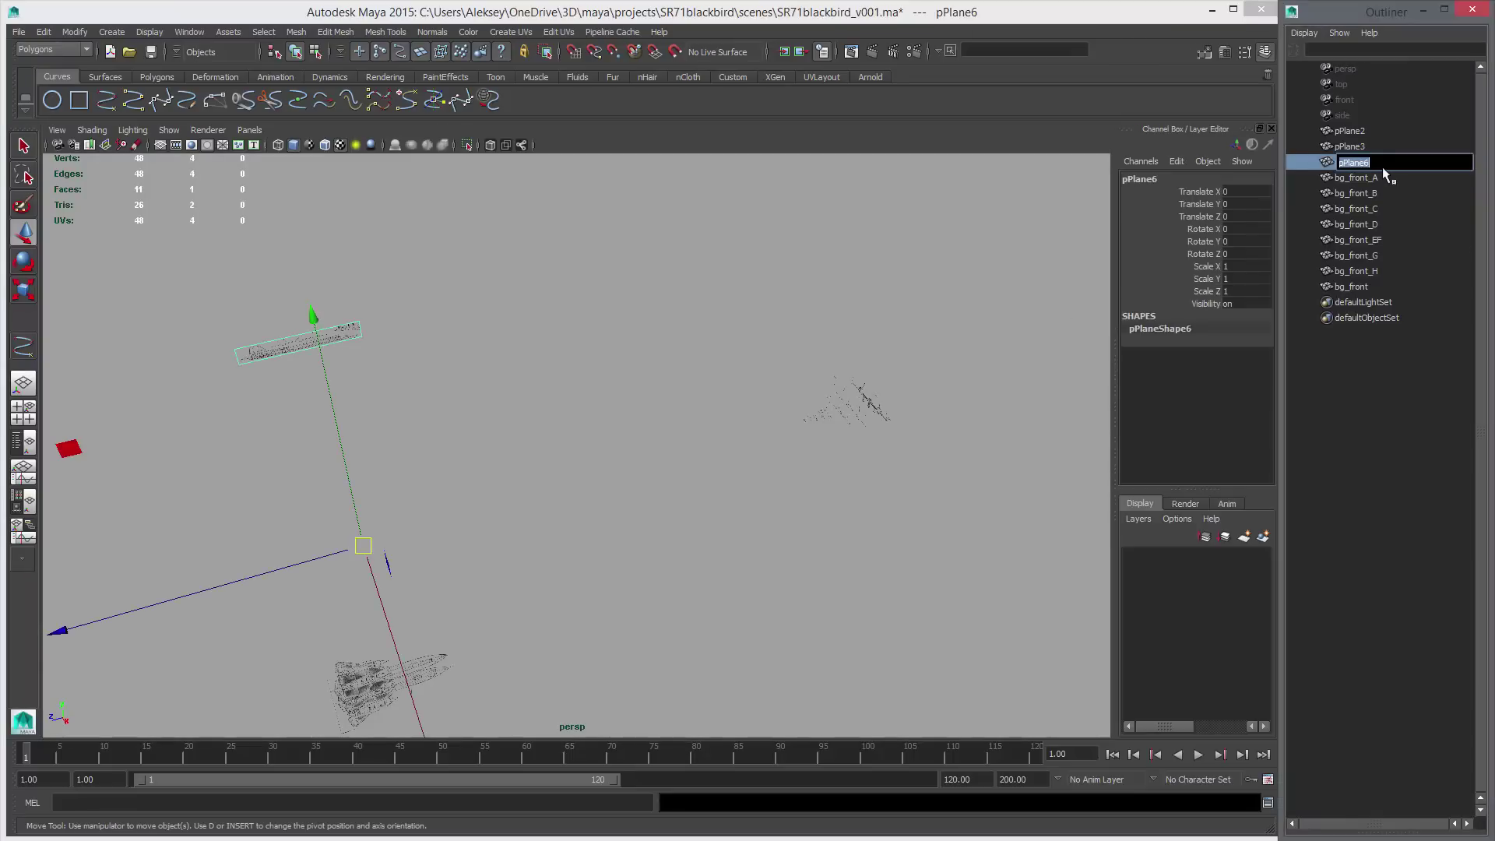
type("bg_side")
key("Return")
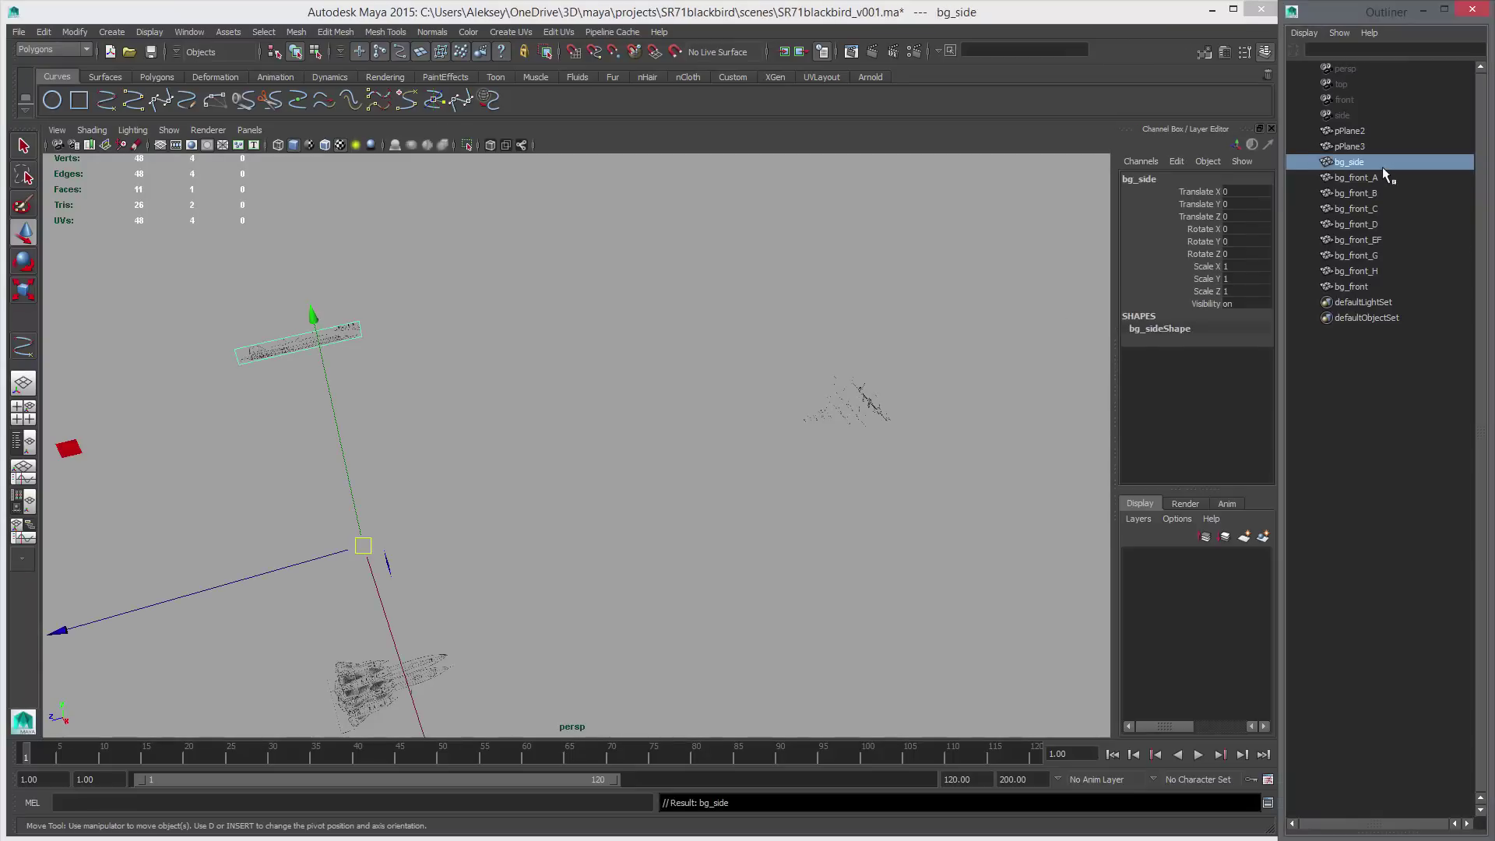
Rename the plan-view blueprint planes pPlane2 and pPlane3 as bg_top and bg_bottom respectively.
left_click(433, 661)
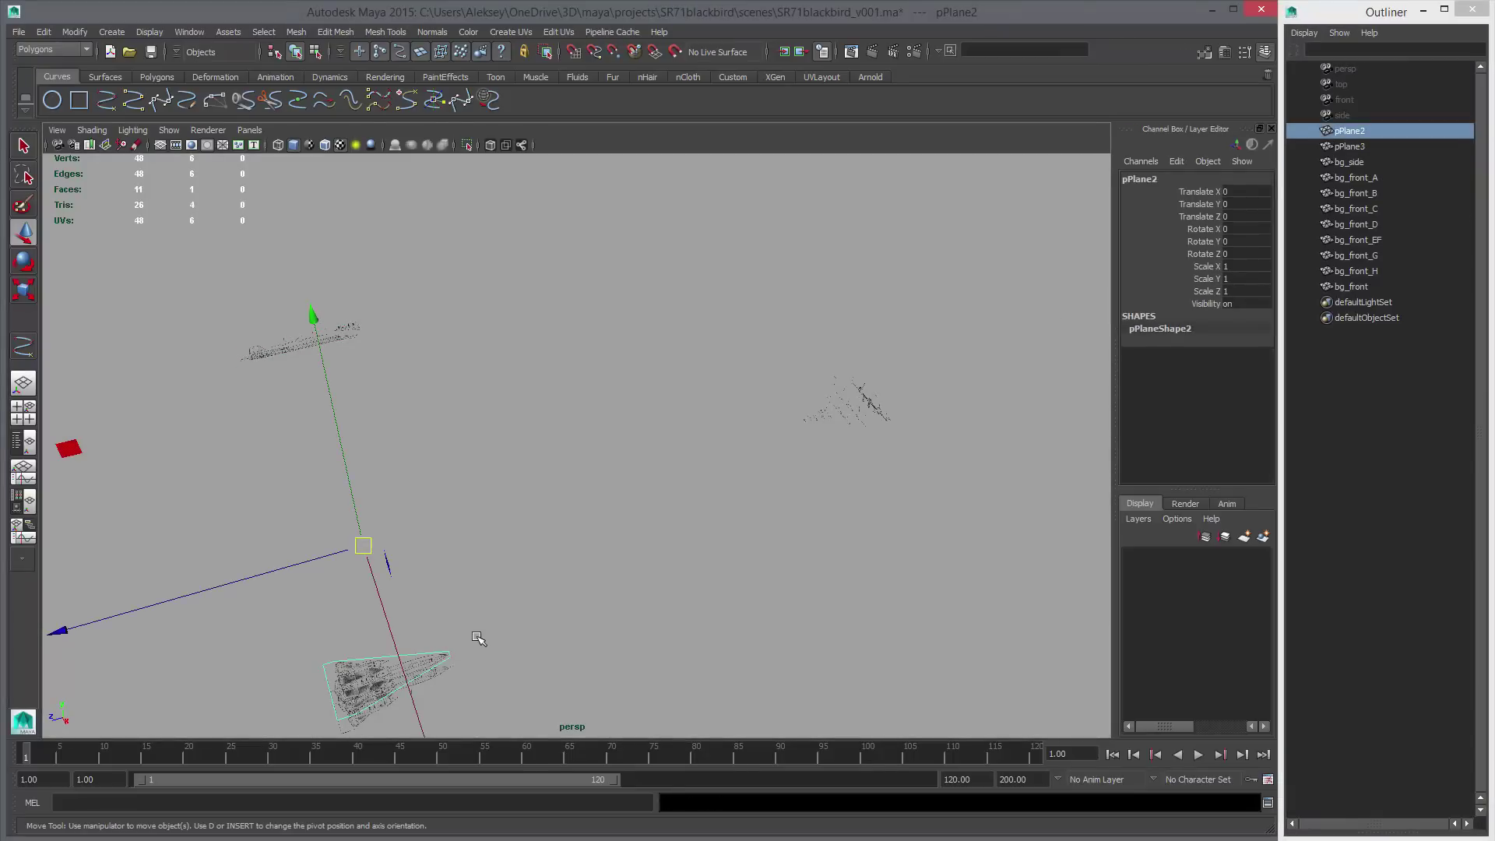
key("f")
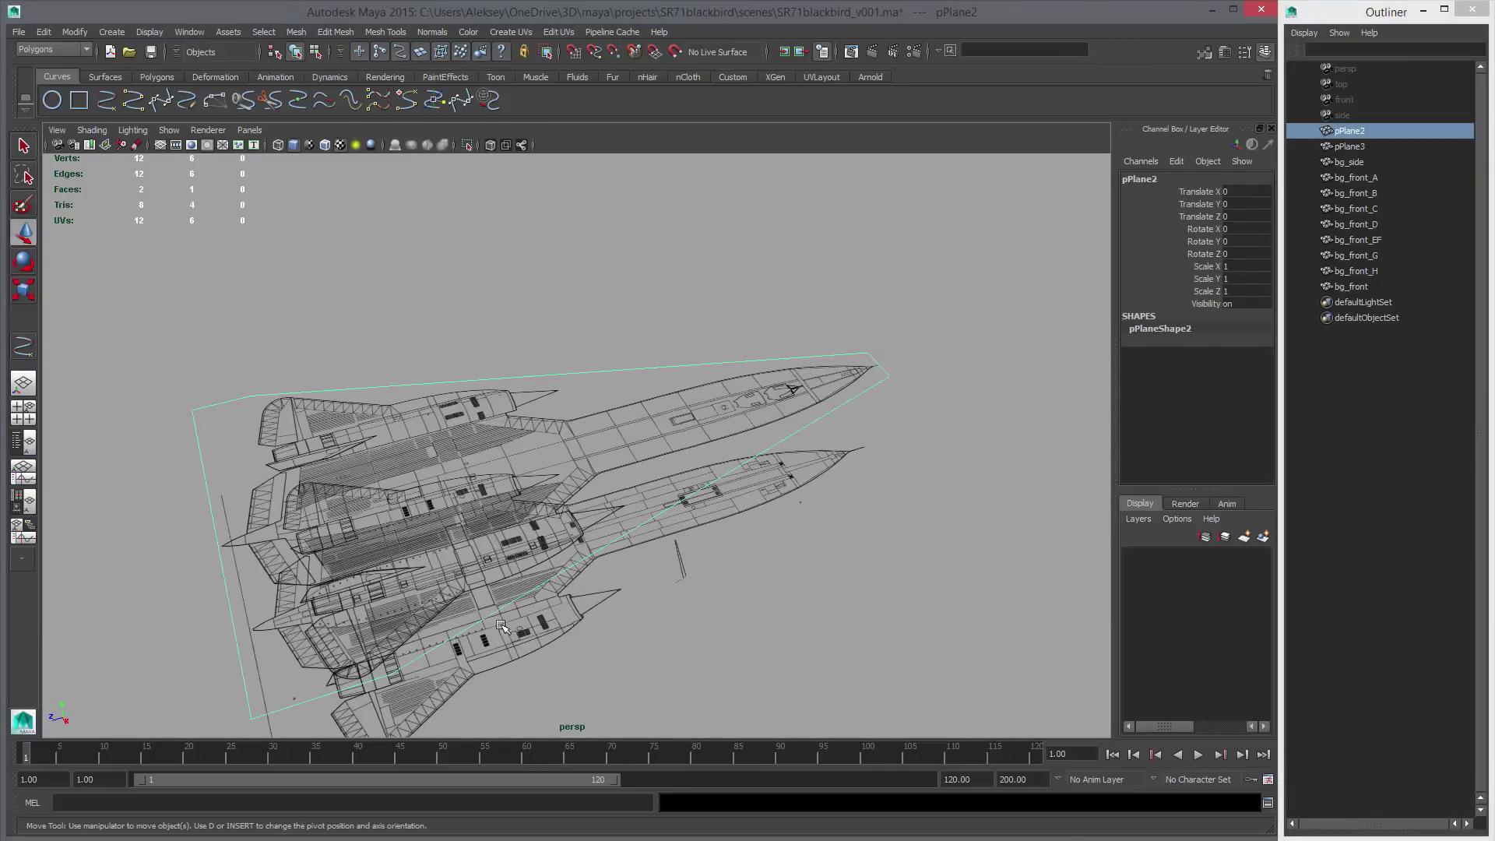
double_click(1353, 131)
type("bg")
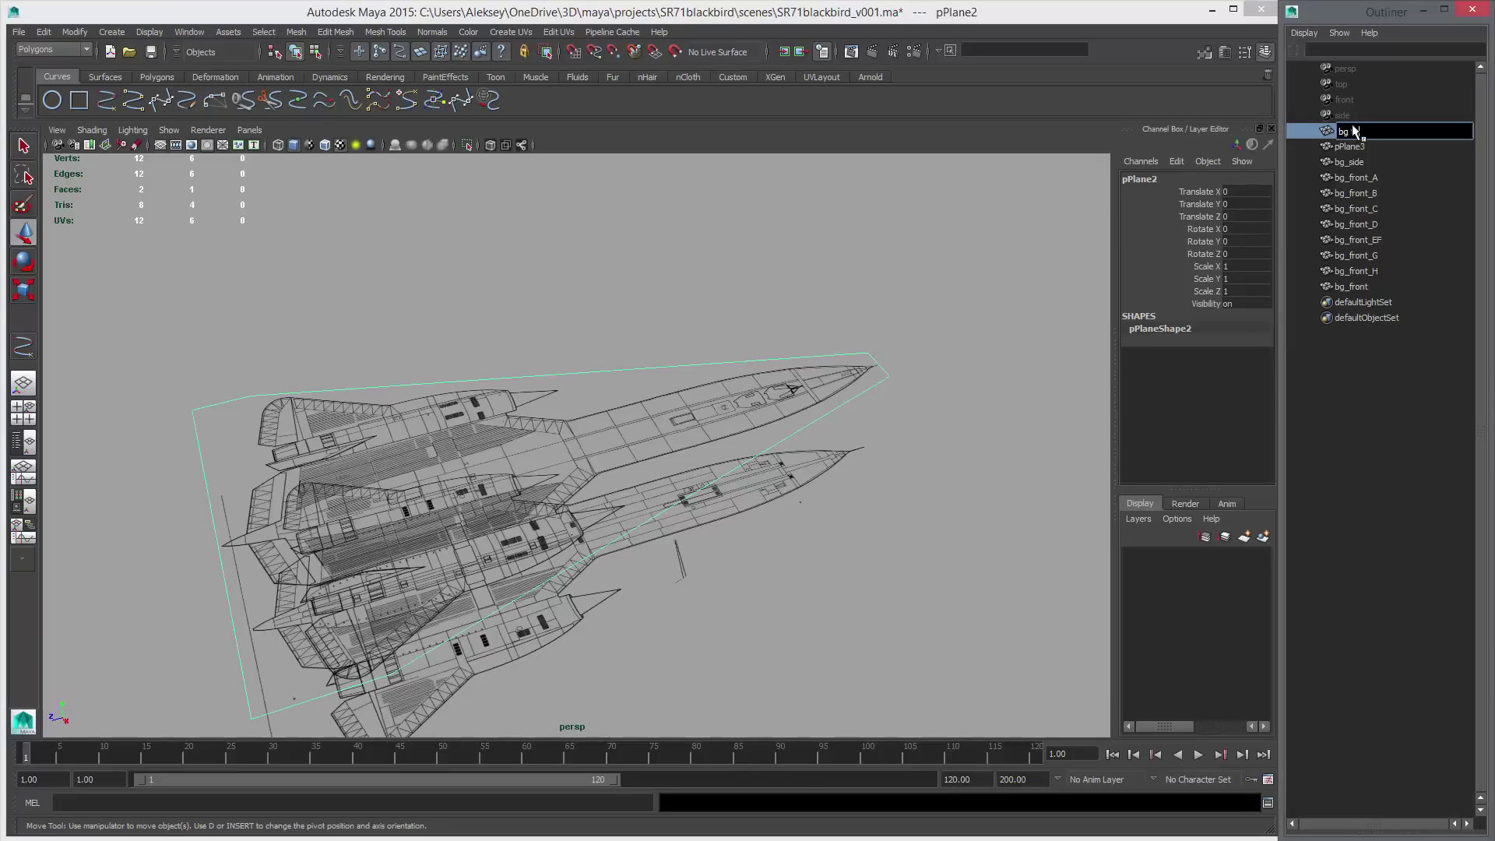
type("_top")
key("Return")
double_click(1347, 146)
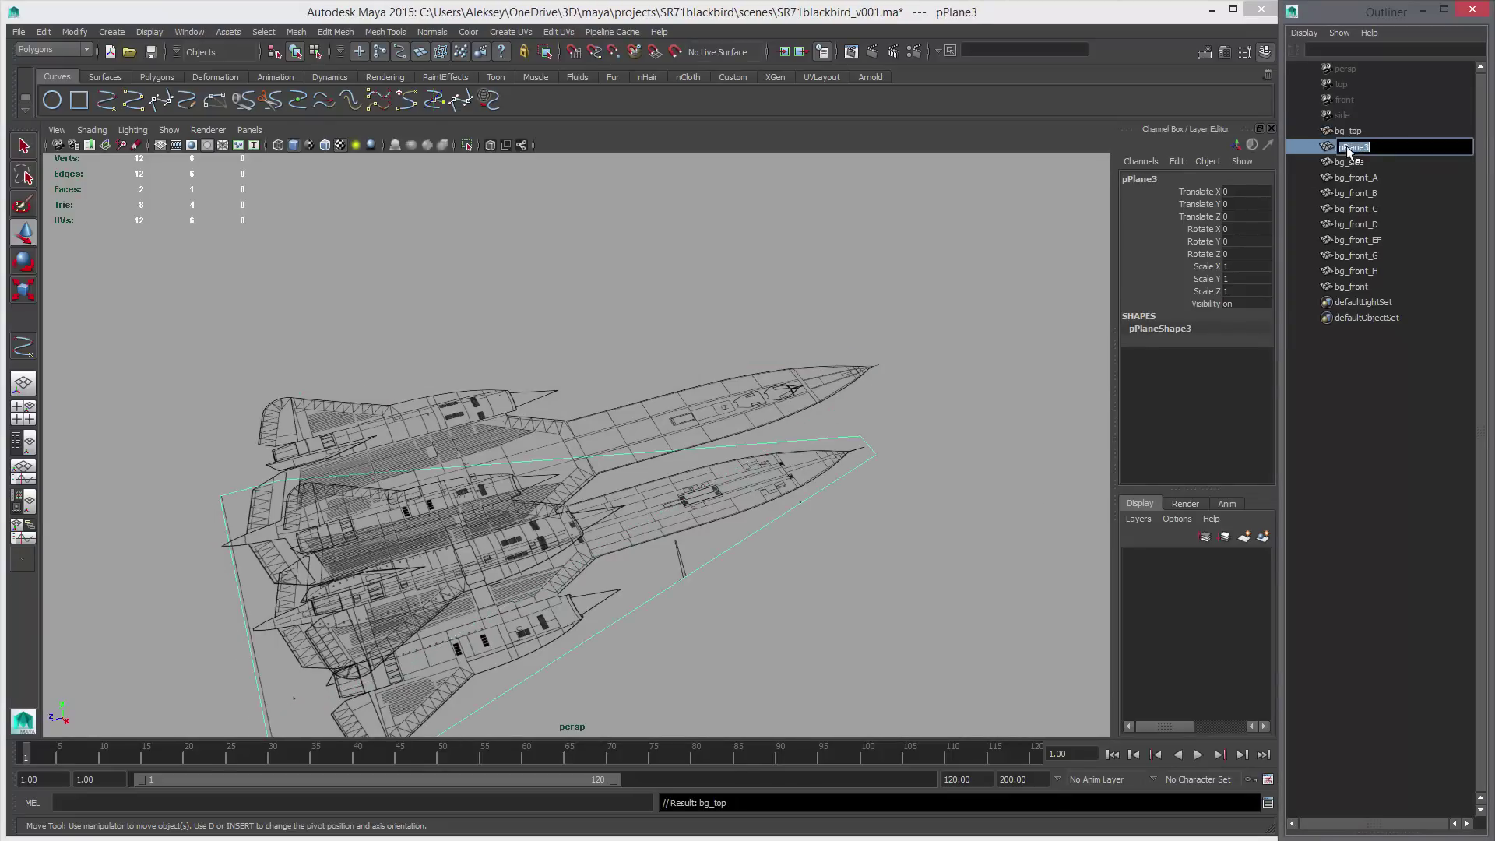
type("bg_bottom")
key("Return")
Group all the bg_ planes from bg_top through bg_front and name the group Backplates.
left_click_drag(1352, 289, 1355, 138)
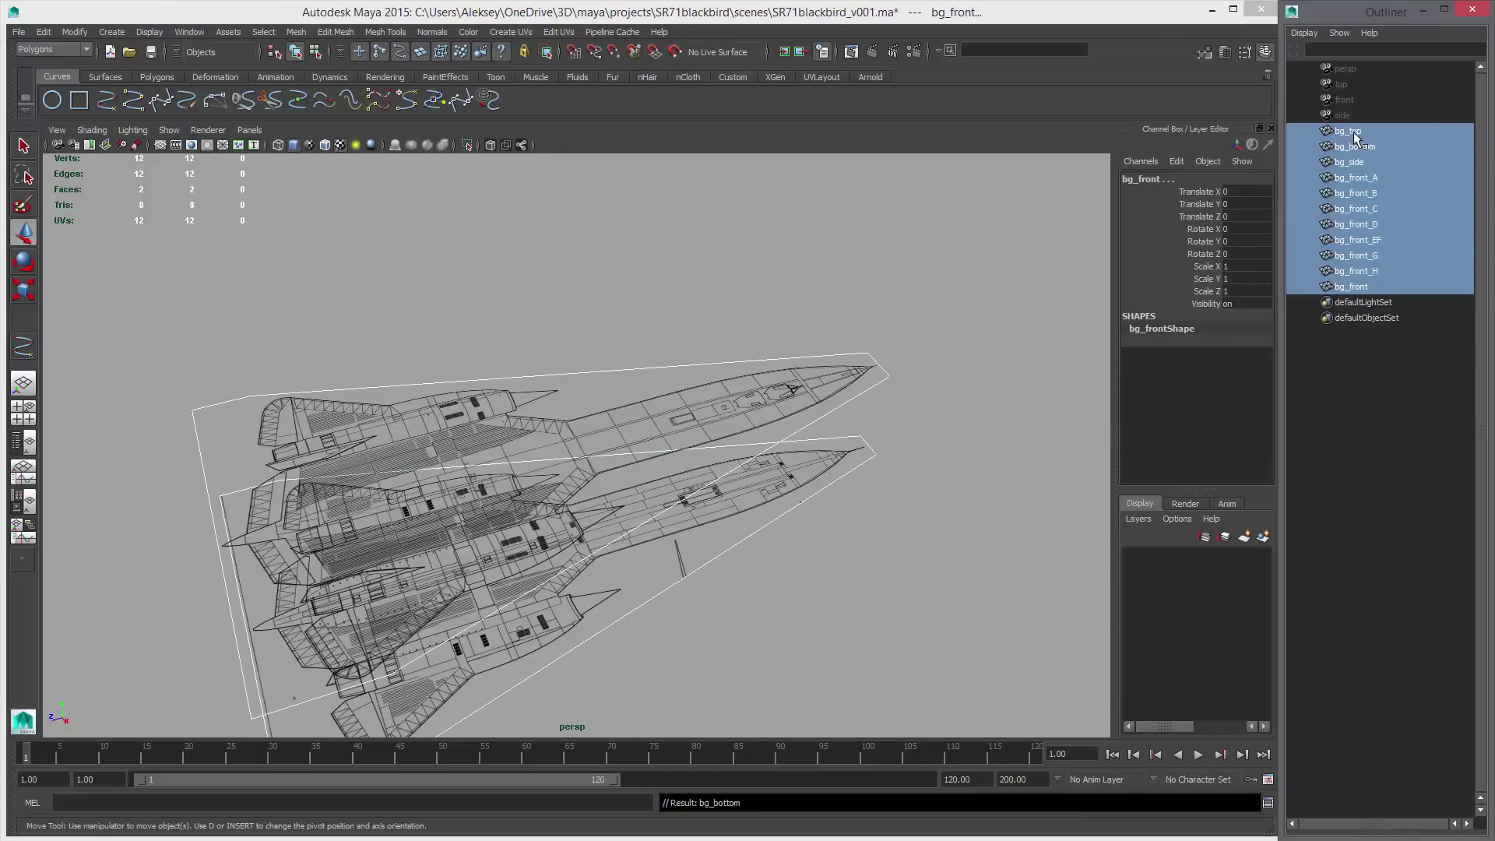
key("ctrl+g")
double_click(1355, 137)
type("Back")
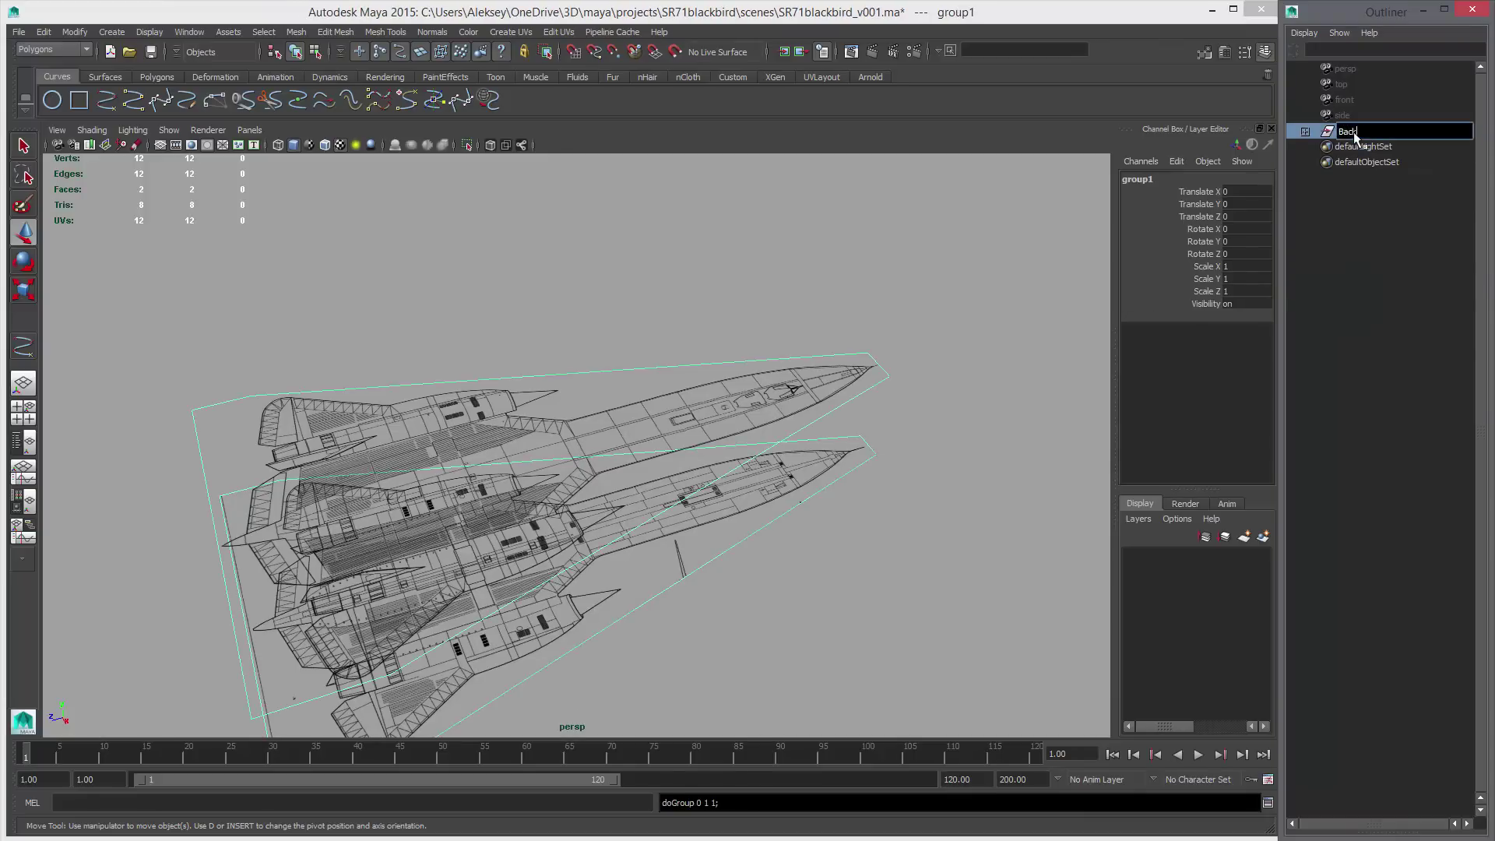
type("plates")
key("Return")
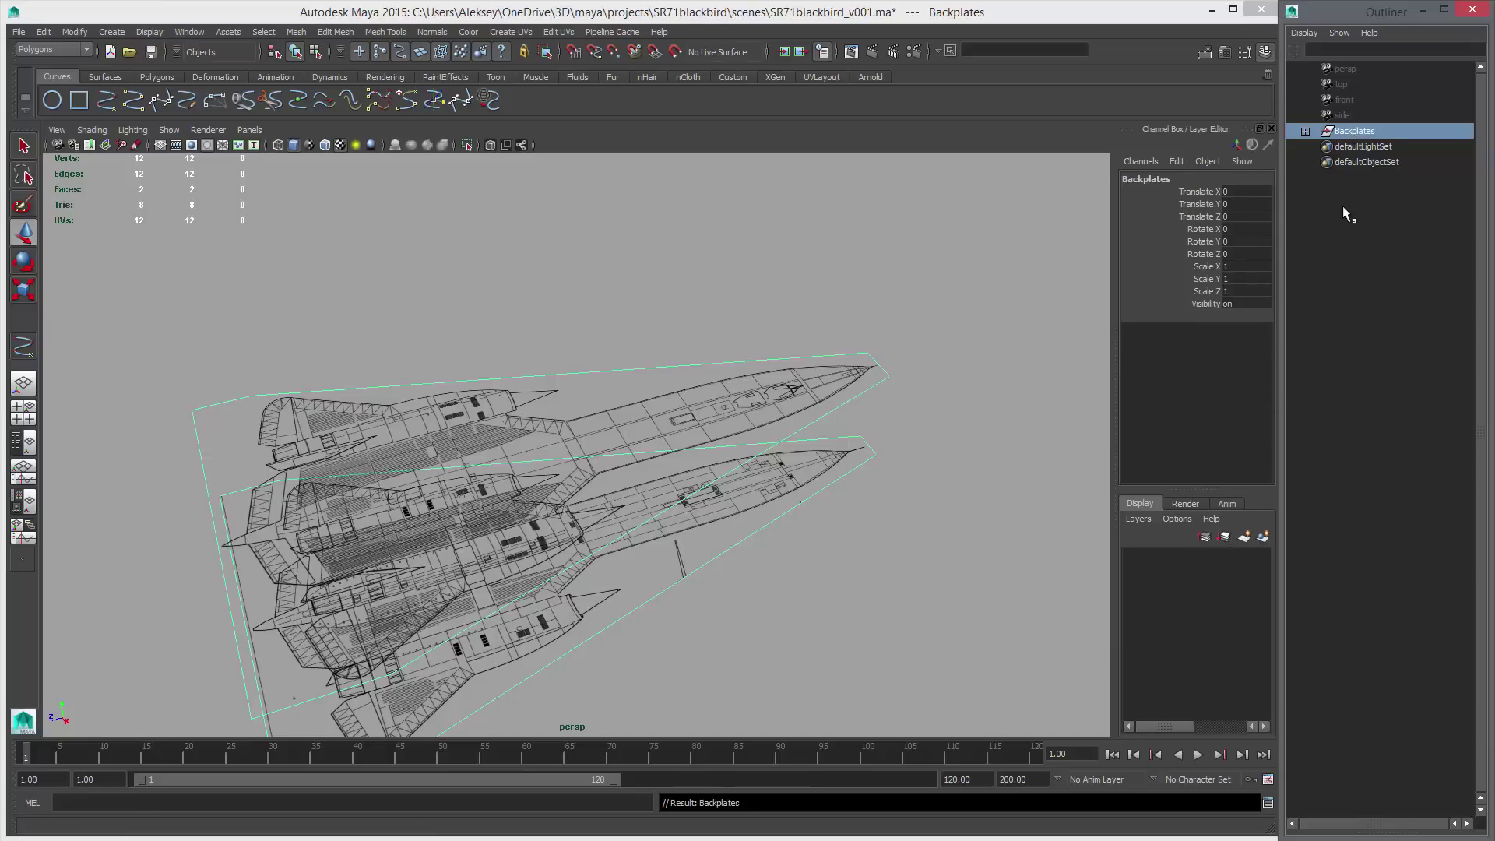
Create a display layer containing the Backplates group, name it Backplates_Layer, and test its visibility.
left_click(1243, 537)
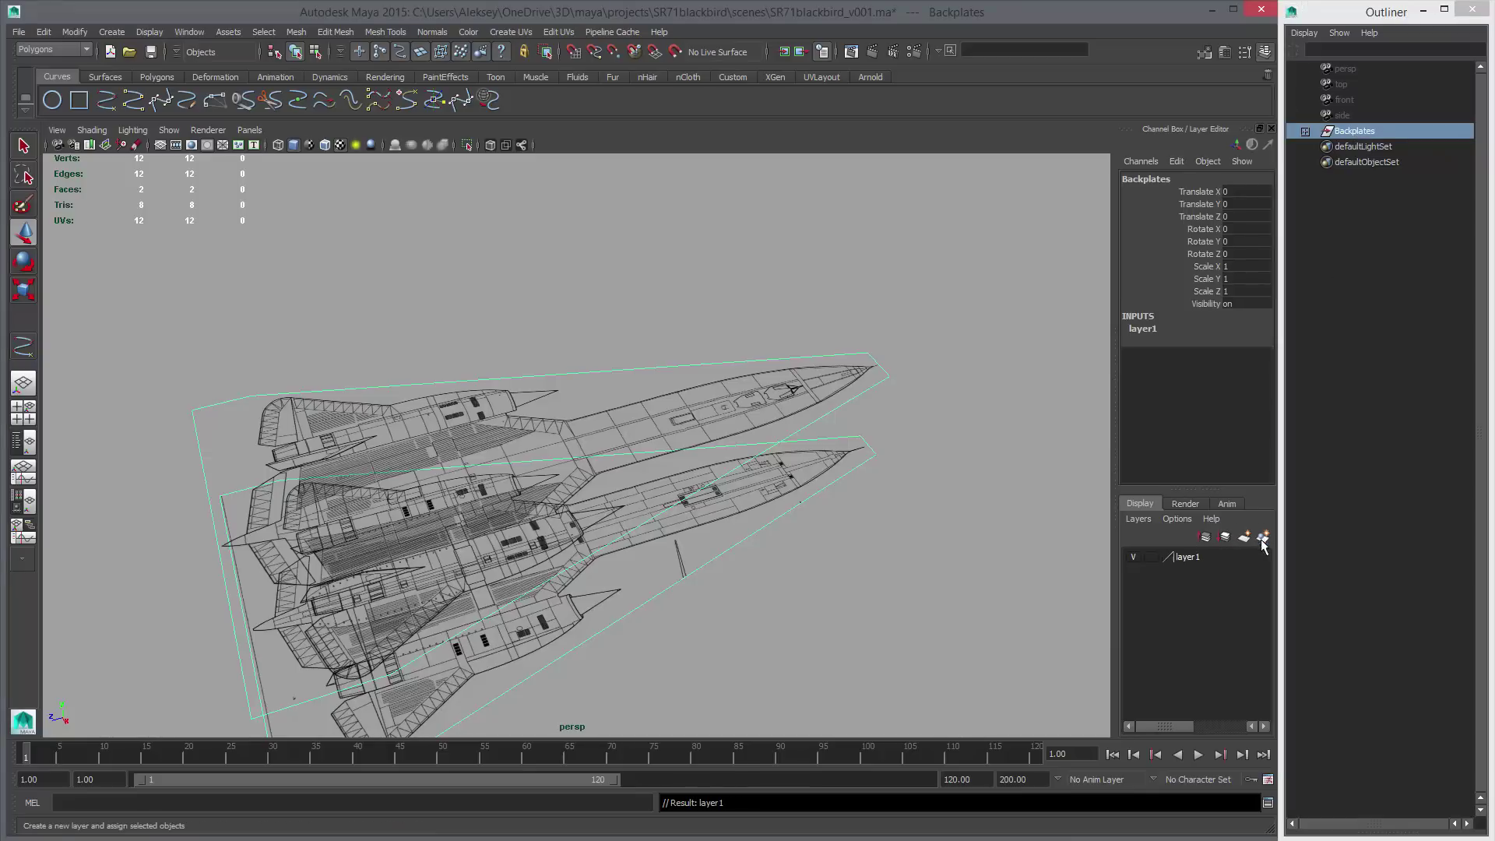
double_click(1196, 552)
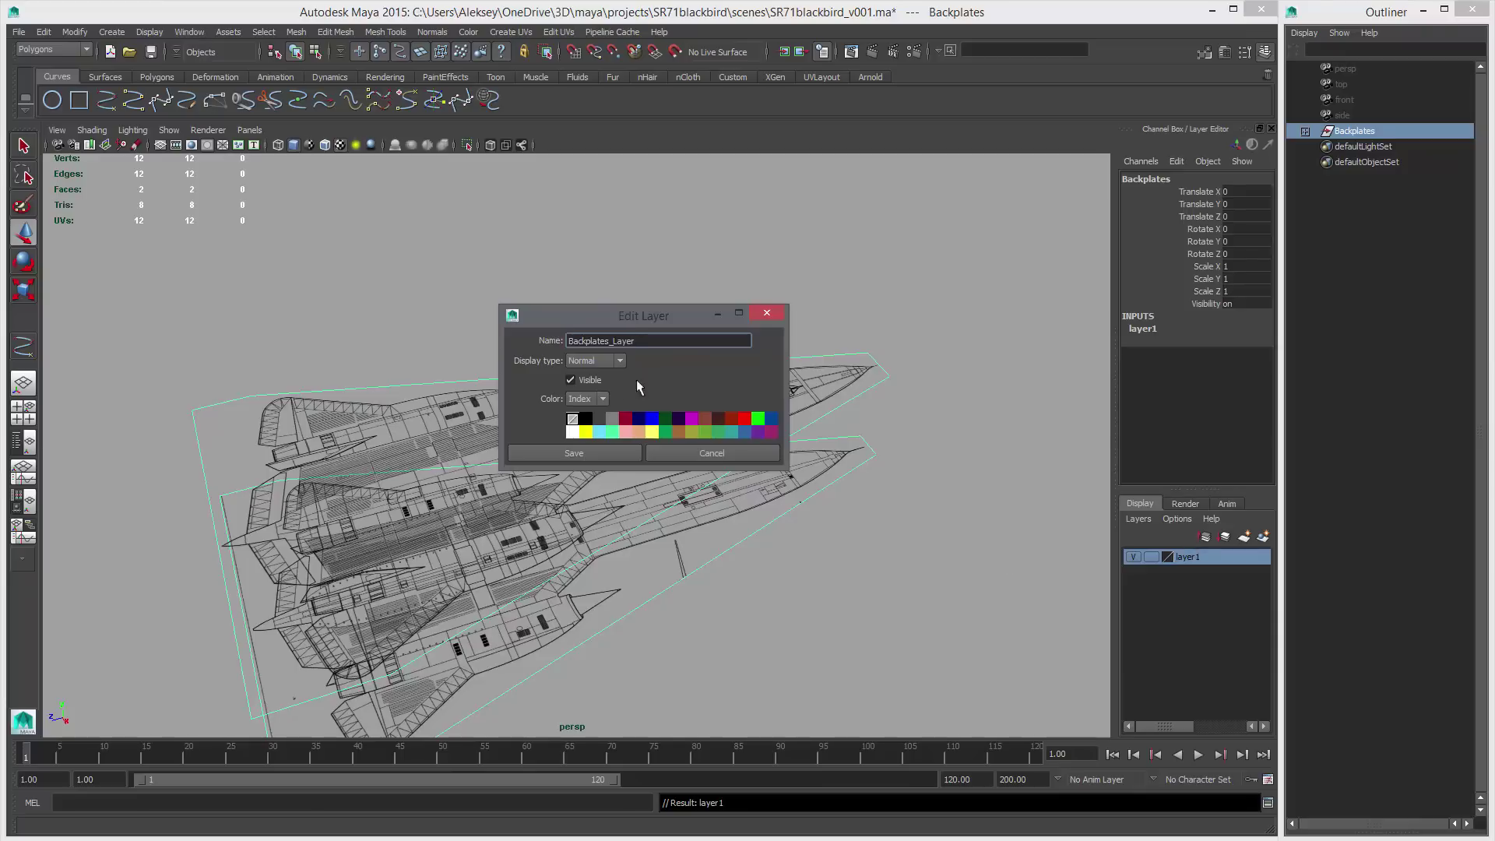
left_click(611, 453)
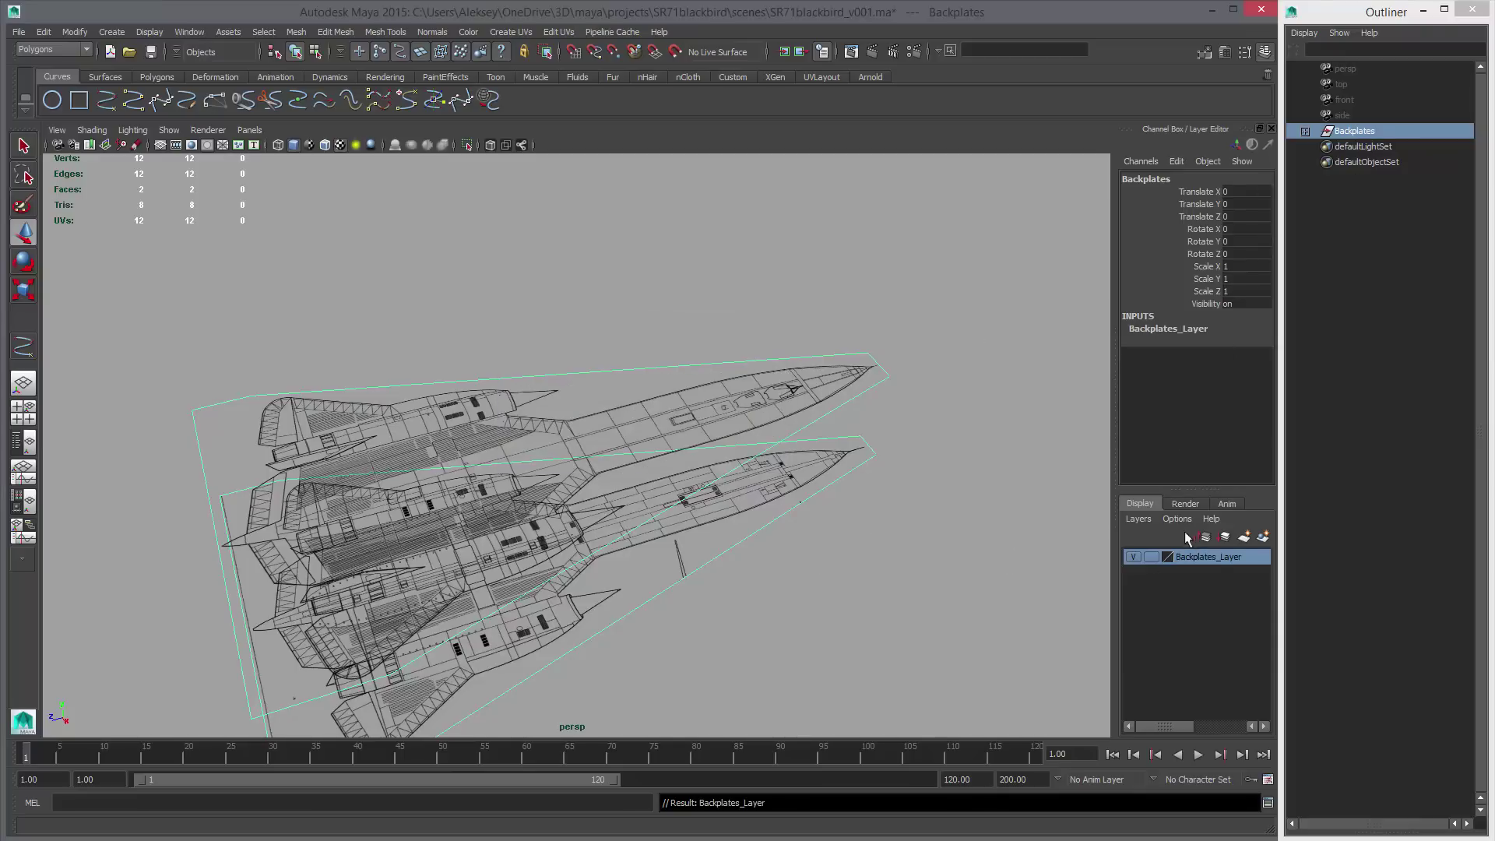
left_click(1133, 556)
left_click(1133, 557)
Create a display layer for the bg_top plane and name it BG_Top.
scroll(908, 535, "down", 6)
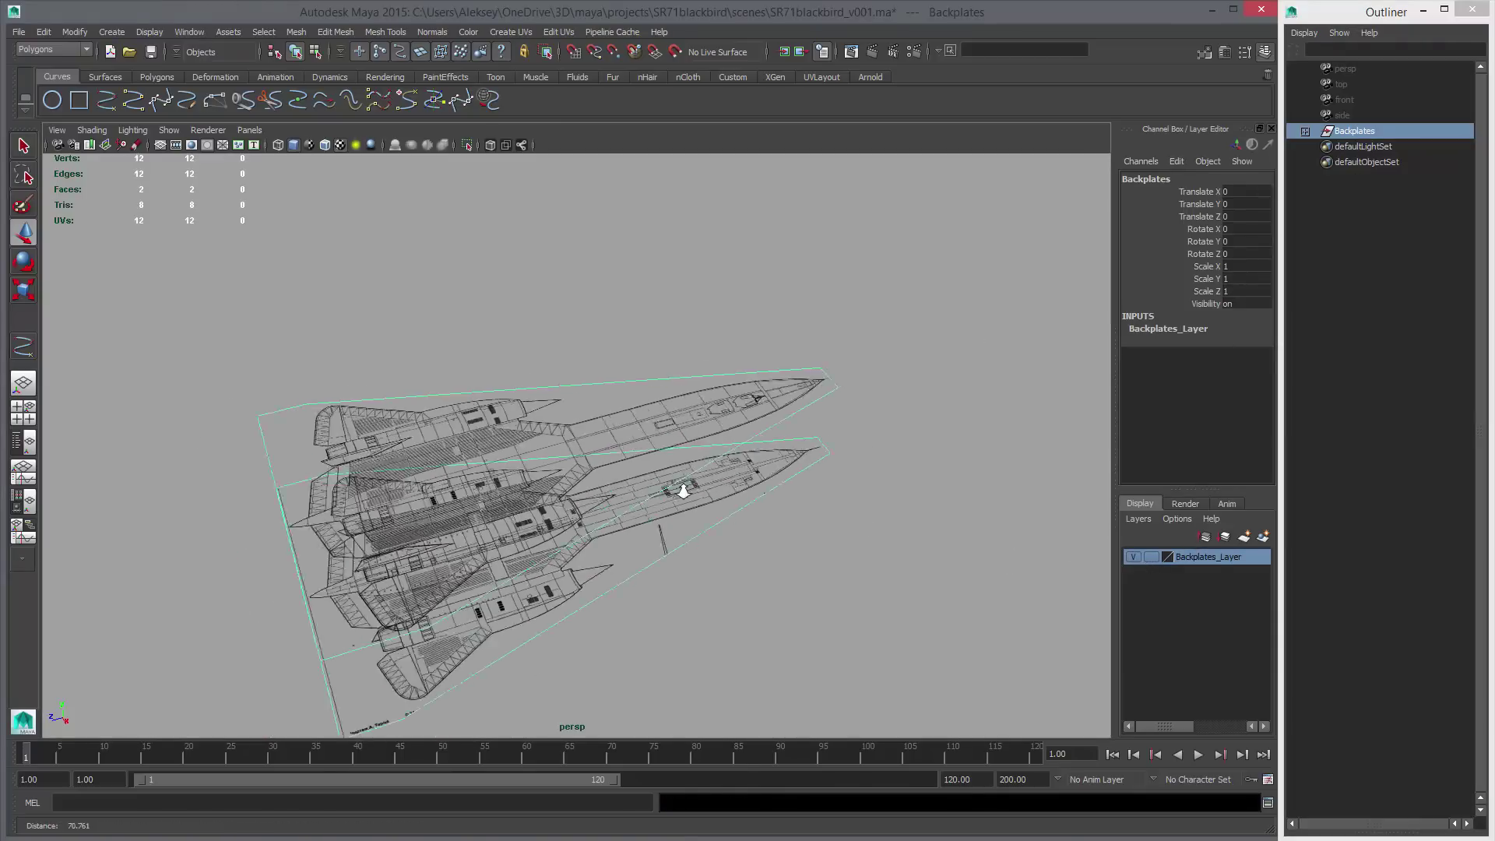
right_click_drag(721, 451, 1000, 569, "alt")
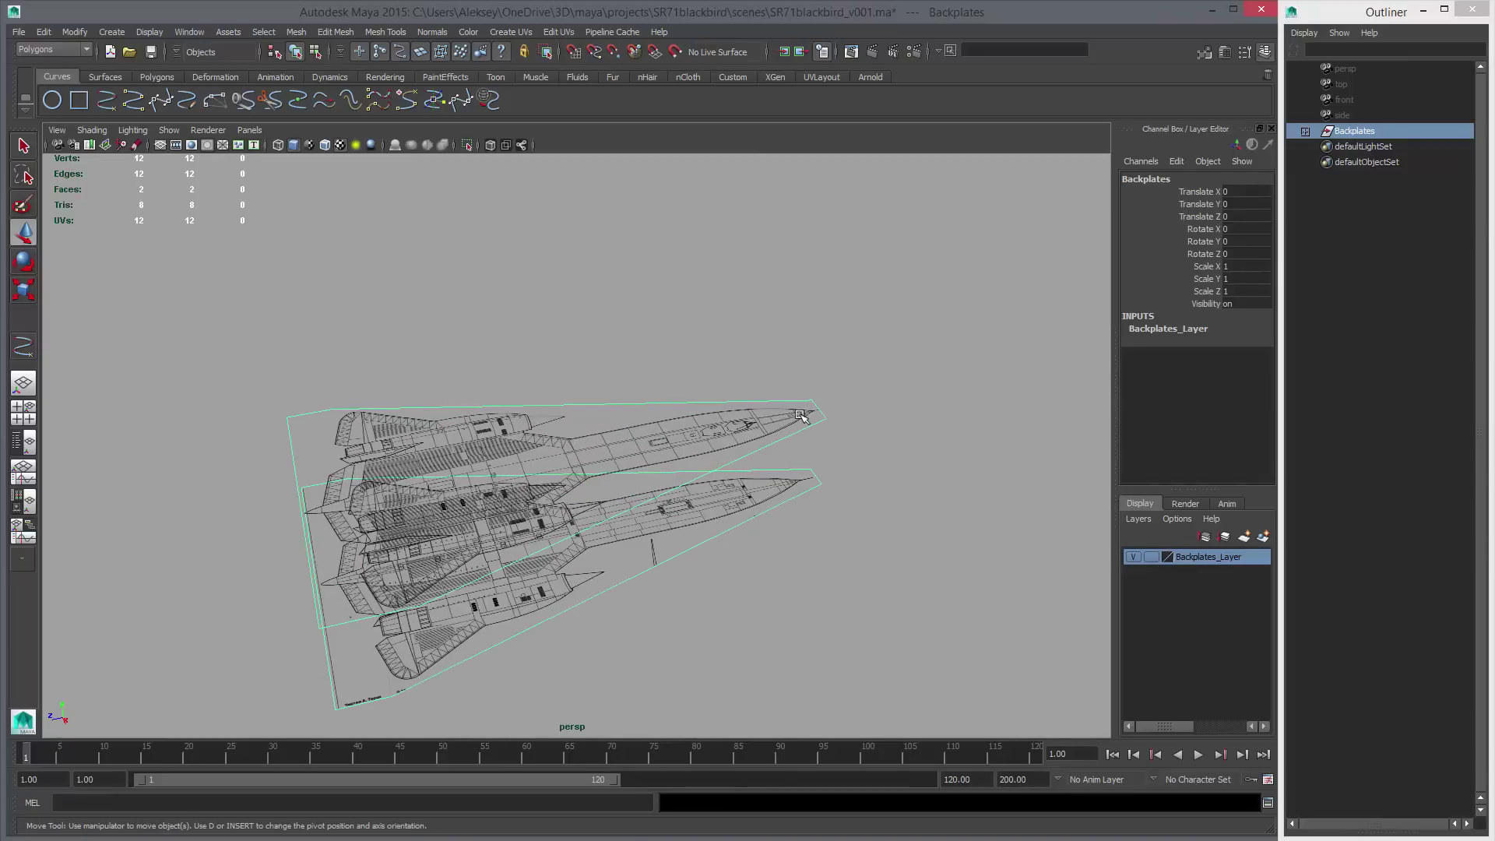
key("Down")
left_click(1263, 537)
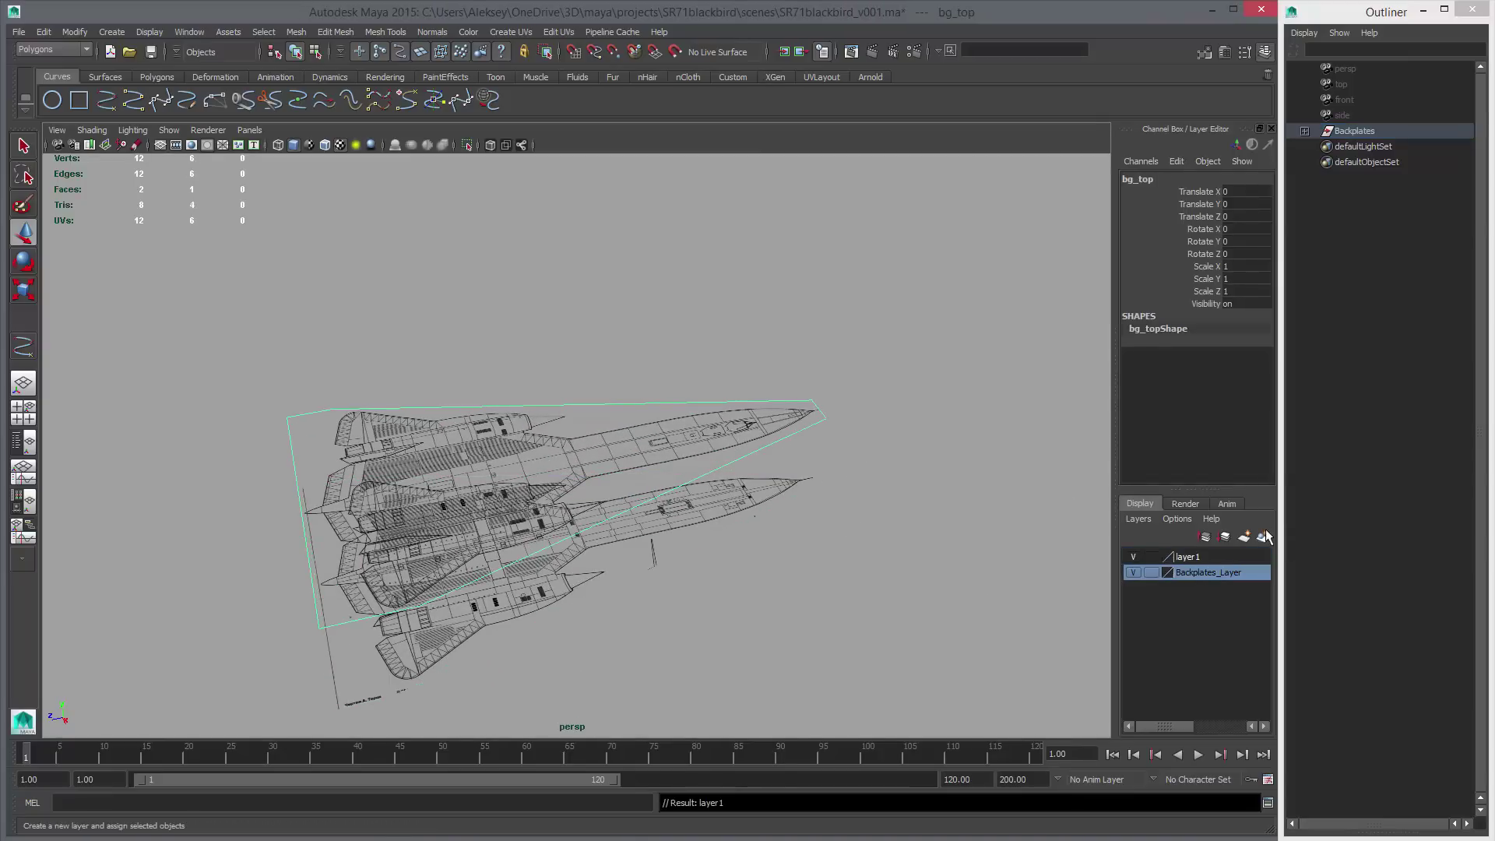
double_click(1191, 557)
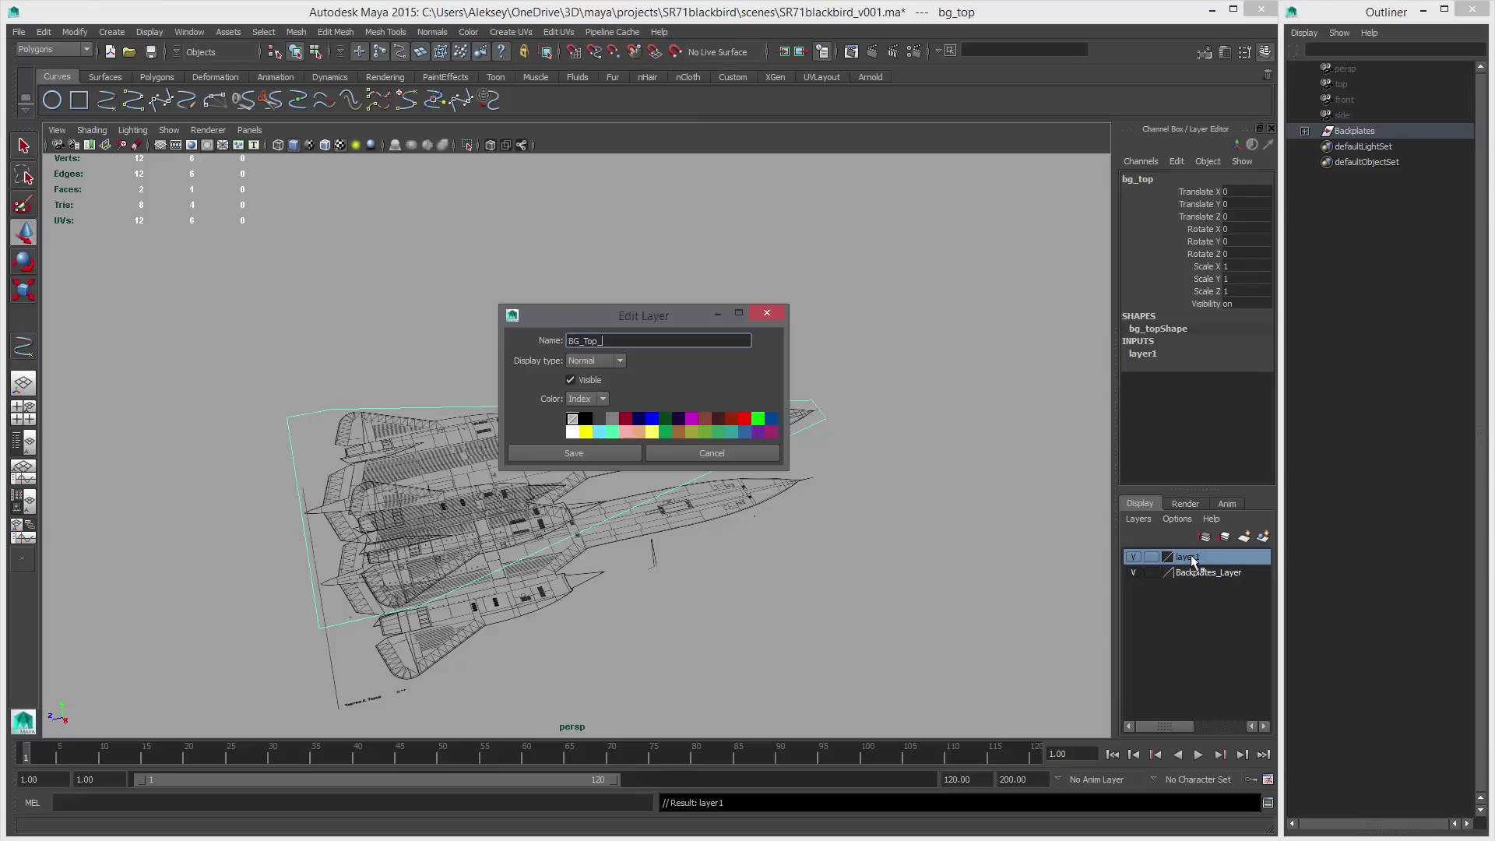
left_click(585, 453)
Examine the side and front blueprint planes from several angles in the perspective view, selecting bg_side.
right_click_drag(981, 548, 452, 455, "alt")
middle_click_drag(732, 312, 640, 504, "alt")
left_click_drag(641, 503, 739, 490, "alt")
middle_click_drag(740, 491, 801, 554, "alt")
right_click_drag(800, 554, 864, 572, "alt")
left_click_drag(450, 237, 545, 322)
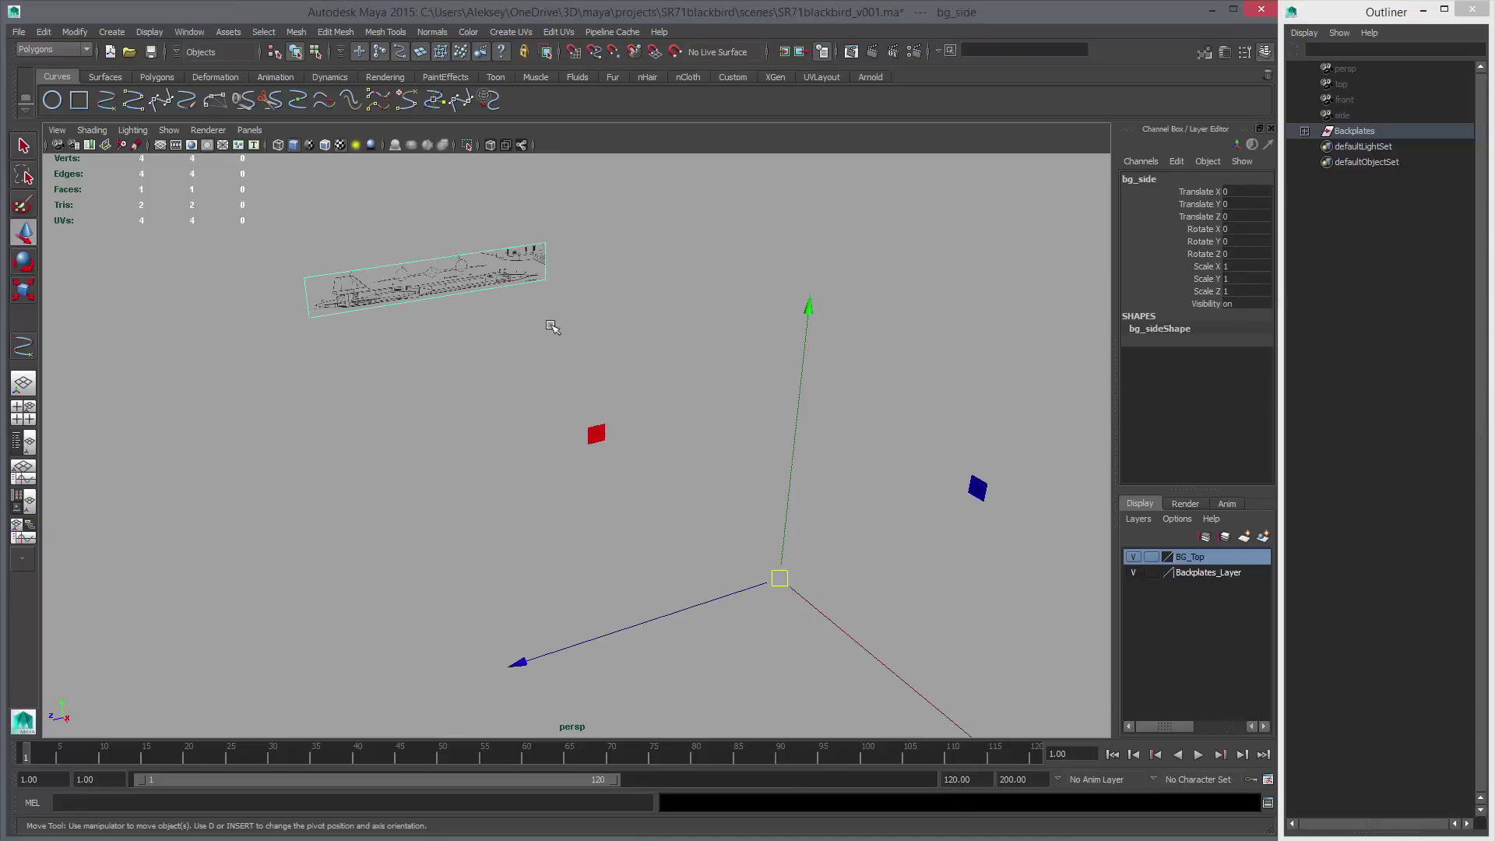
mouse_move(882, 474)
left_mouse_down("alt")
mouse_move(600, 414)
mouse_move(661, 493)
mouse_move(727, 494)
mouse_move(752, 522)
mouse_move(701, 511)
left_mouse_up("alt")
middle_click_drag(685, 484, 753, 537, "alt")
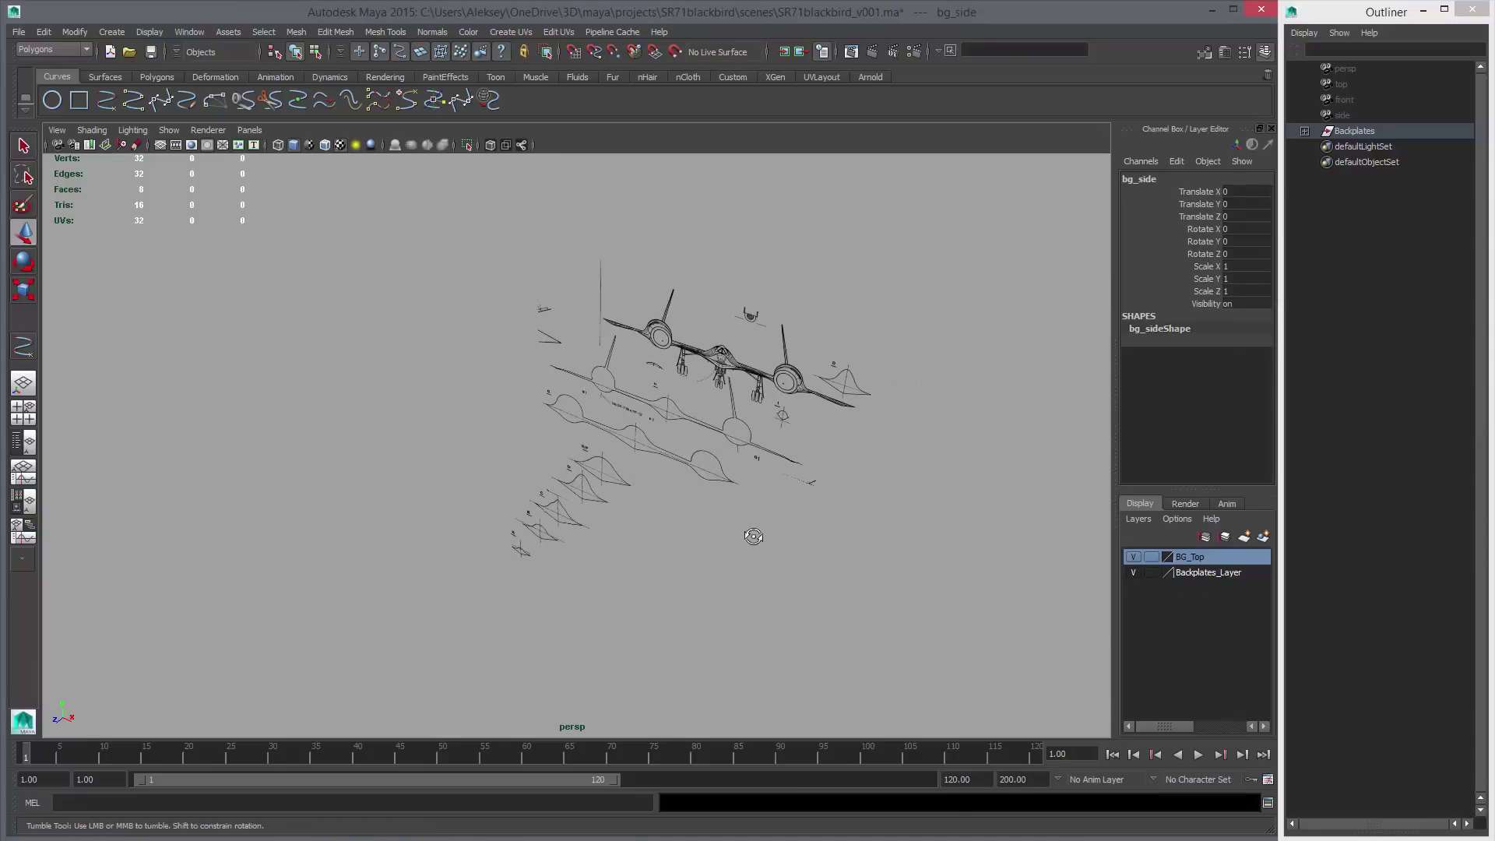
left_click_drag(753, 538, 615, 502, "alt")
right_click_drag(560, 475, 247, 407, "alt")
right_click_drag(382, 468, 403, 403, "alt")
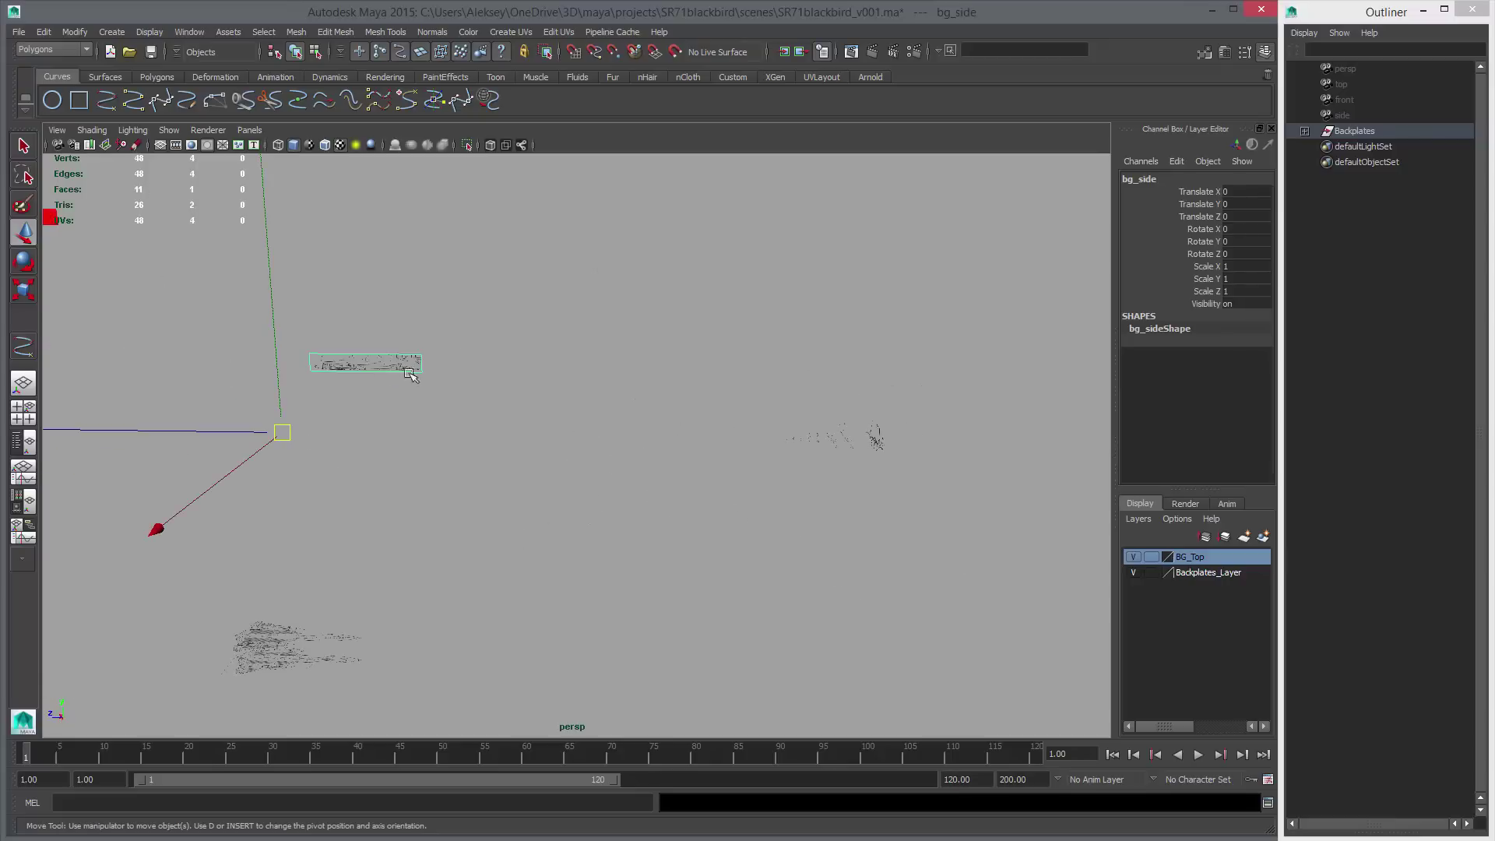
Toggle the visibility of Backplates_Layer and BG_Top, compare the plan drawings in the top view, and leave BG_Top hidden.
left_click(1133, 574)
left_click(1133, 574)
left_click(1132, 558)
left_click(1132, 558)
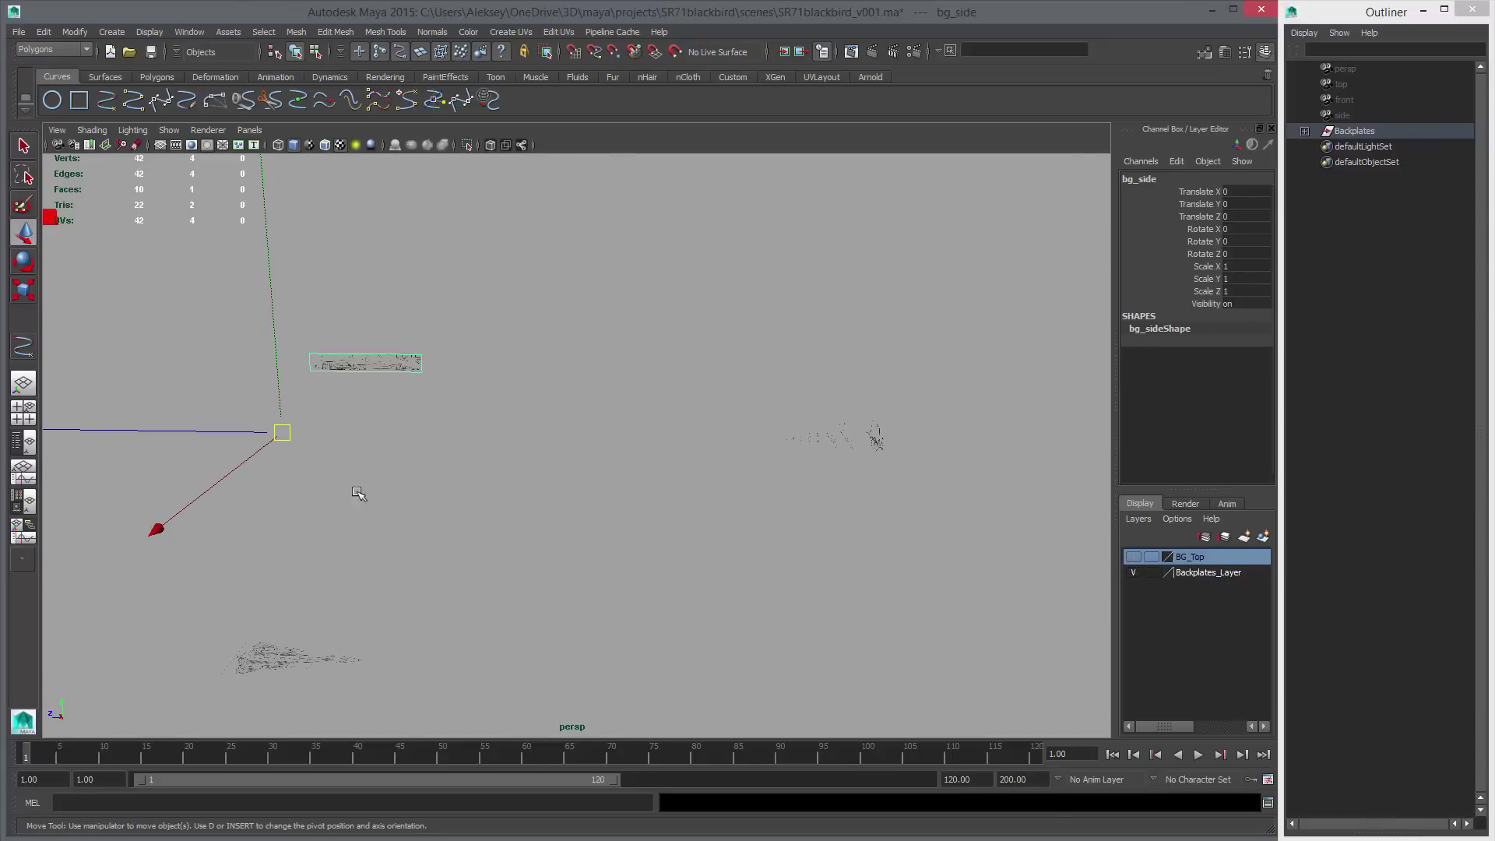
key("space")
key("space")
right_click_drag(718, 514, 787, 537, "alt")
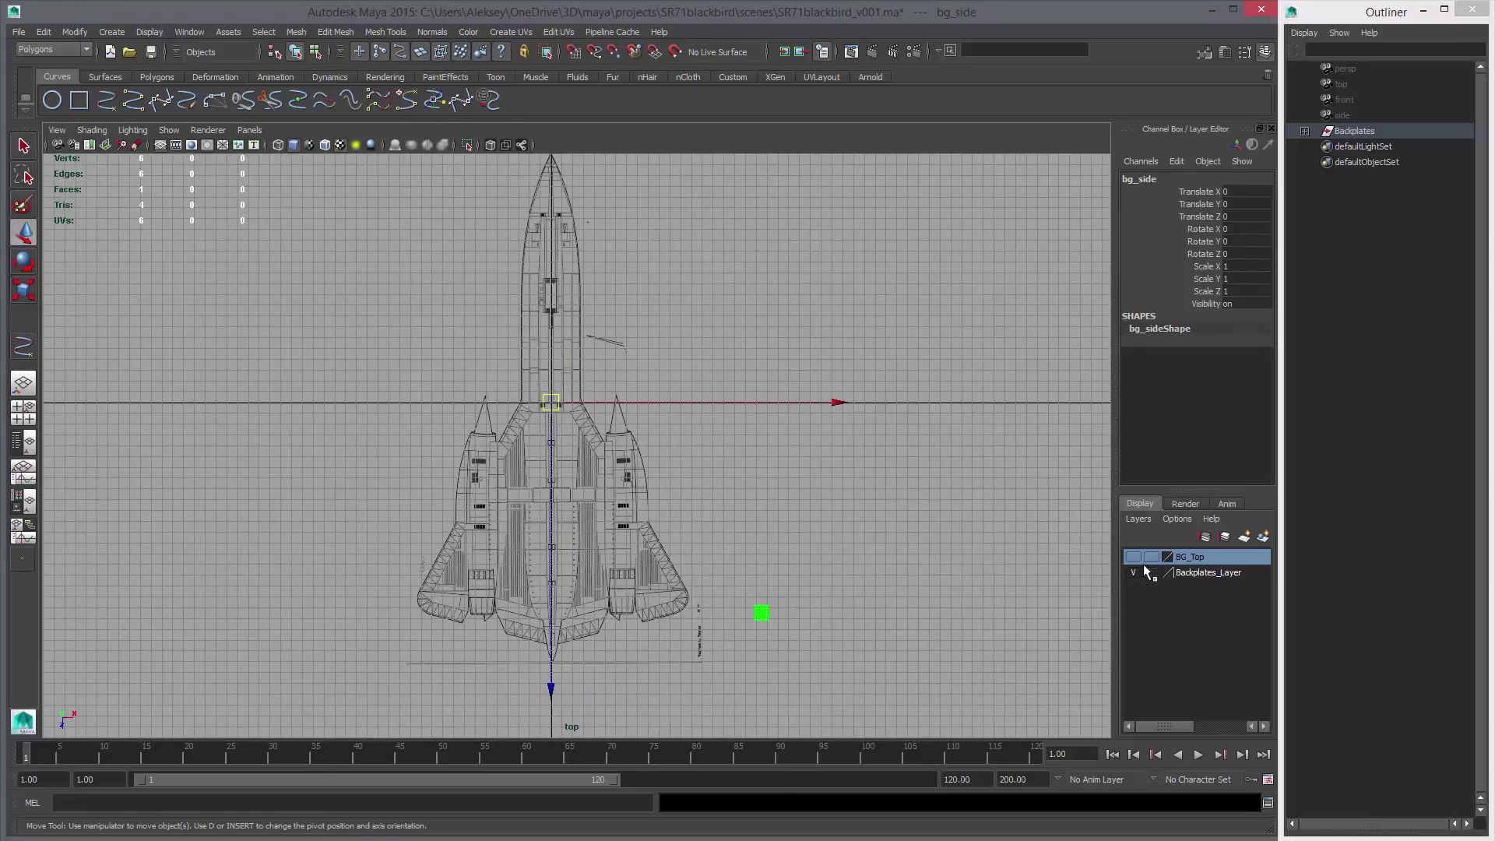
left_click(1133, 558)
left_click(1132, 558)
key("space")
key("space")
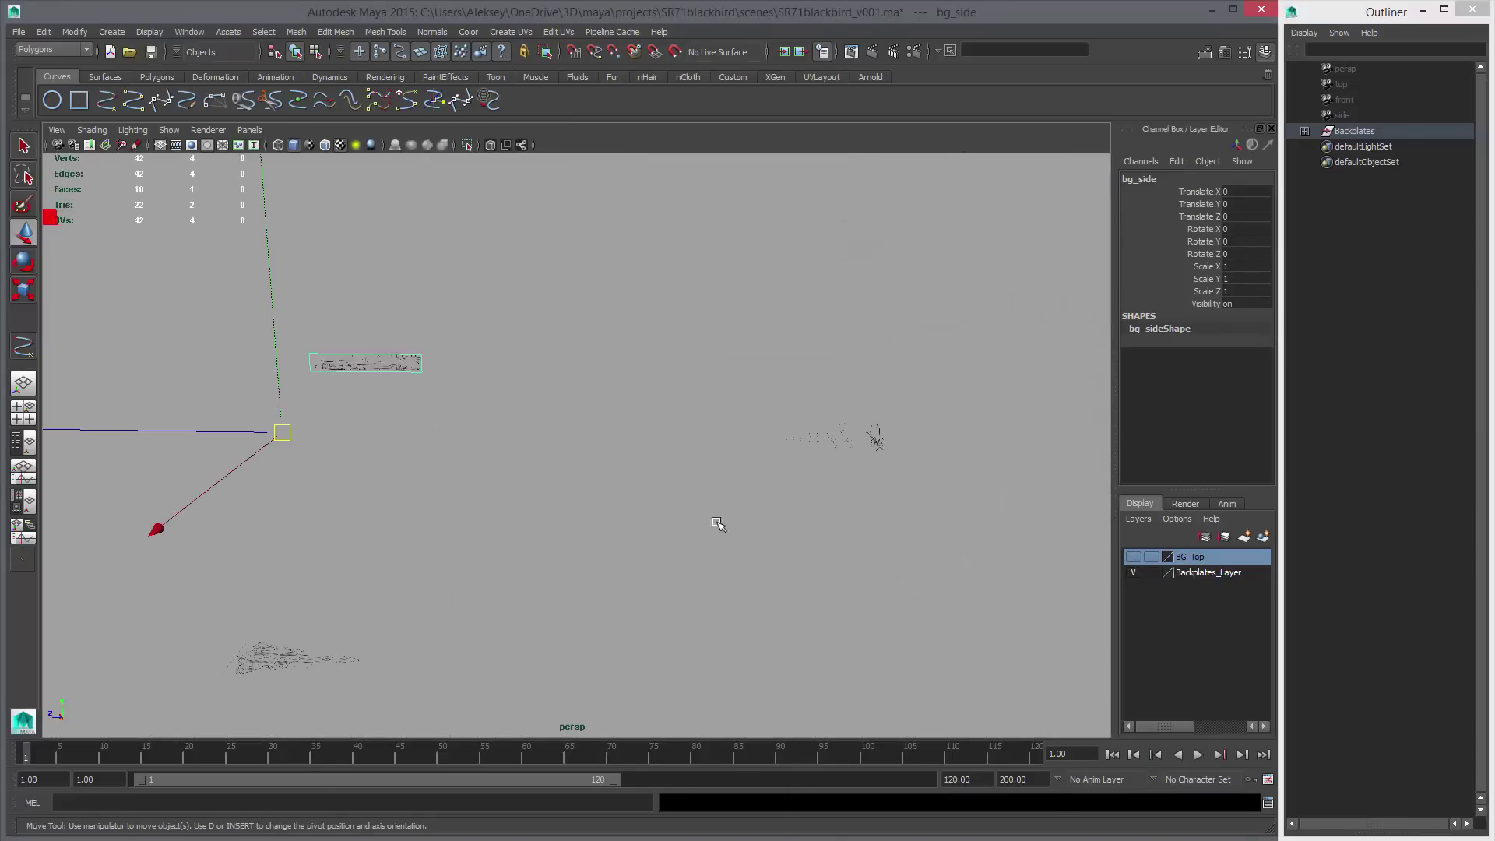
Create a display layer for the bg_bottom plane and name it BG_Bottom.
left_click_drag(717, 521, 591, 517, "alt")
left_click(519, 542)
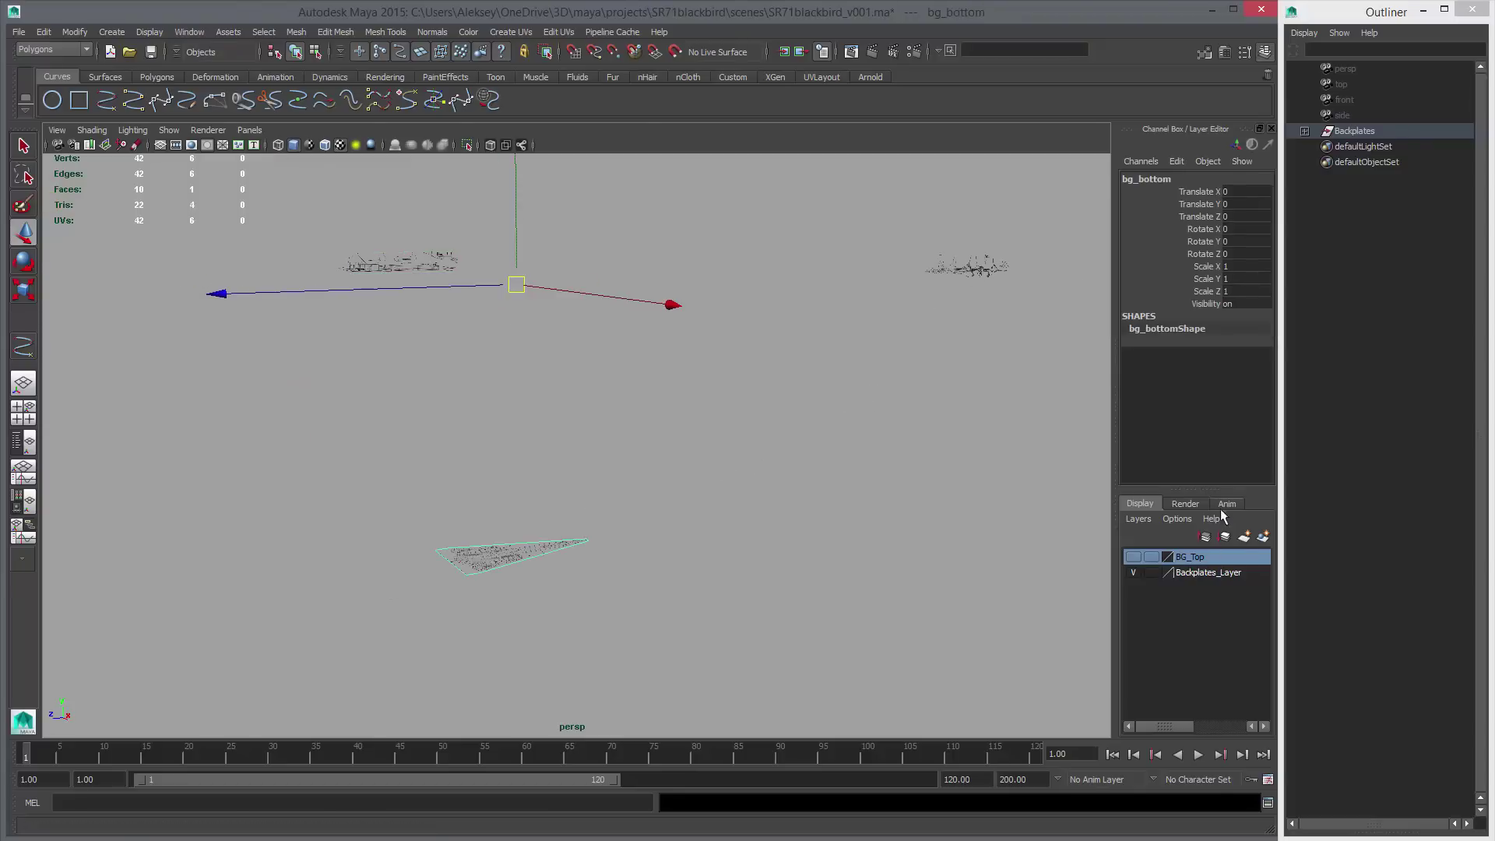
left_click(1263, 536)
double_click(1202, 557)
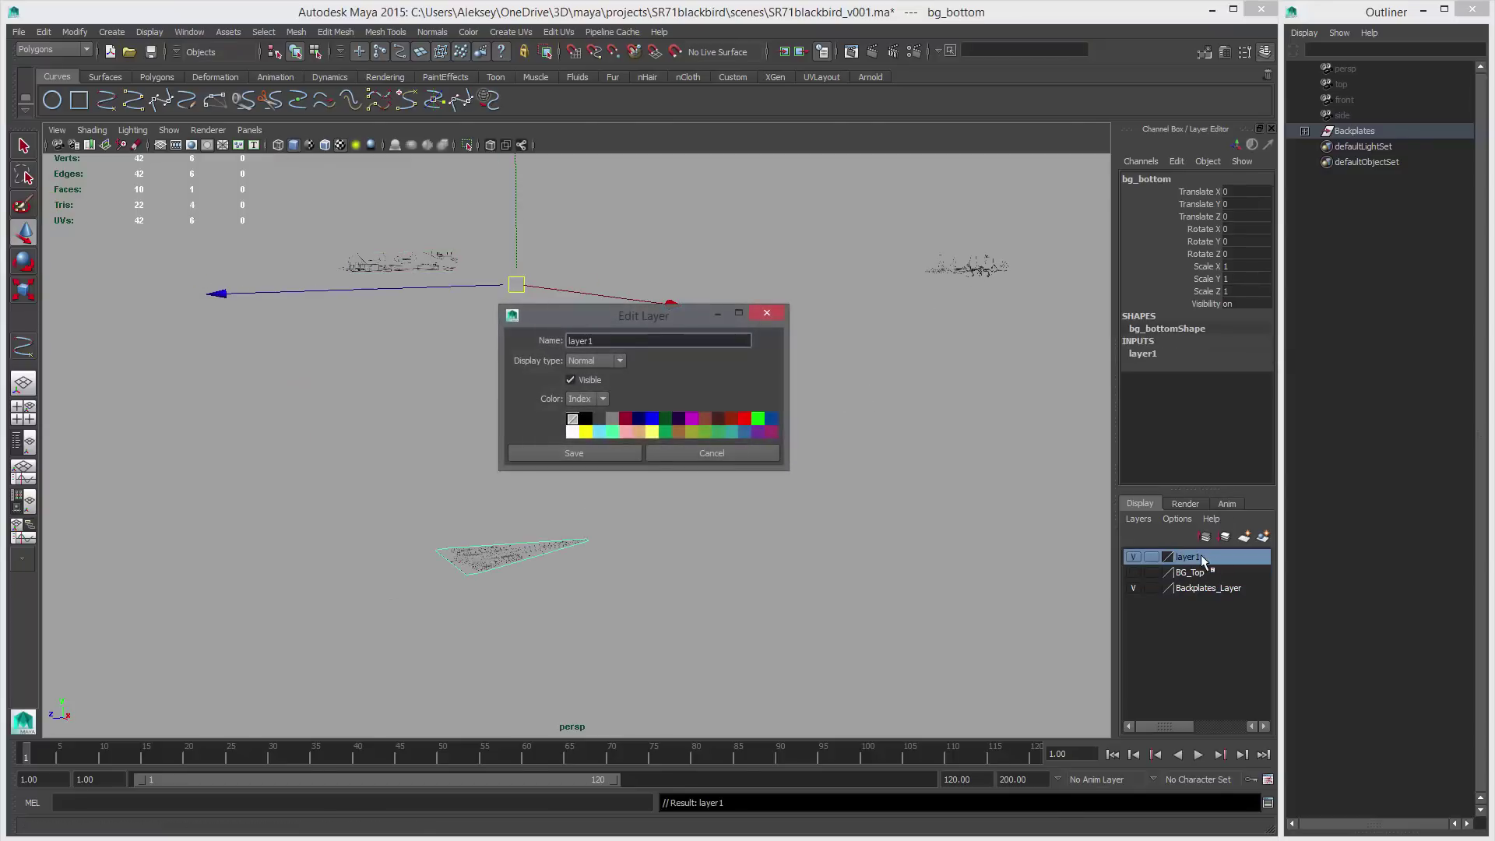
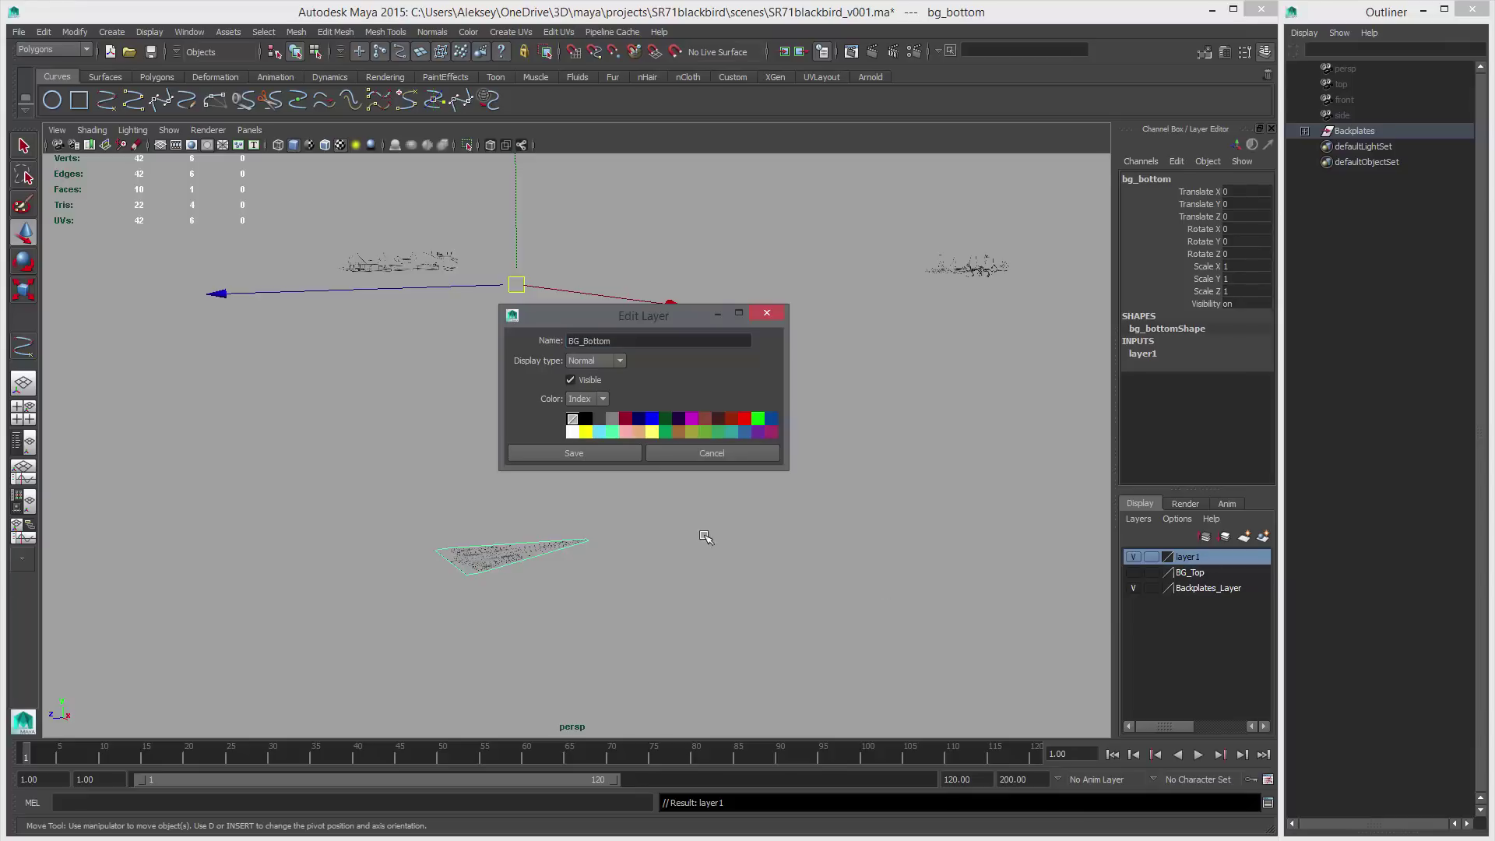
left_click(590, 459)
Compare the BG_Top and BG_Bottom layers by toggling their visibility in perspective, leaving BG_Bottom shown and BG_Top hidden.
left_click(1133, 572)
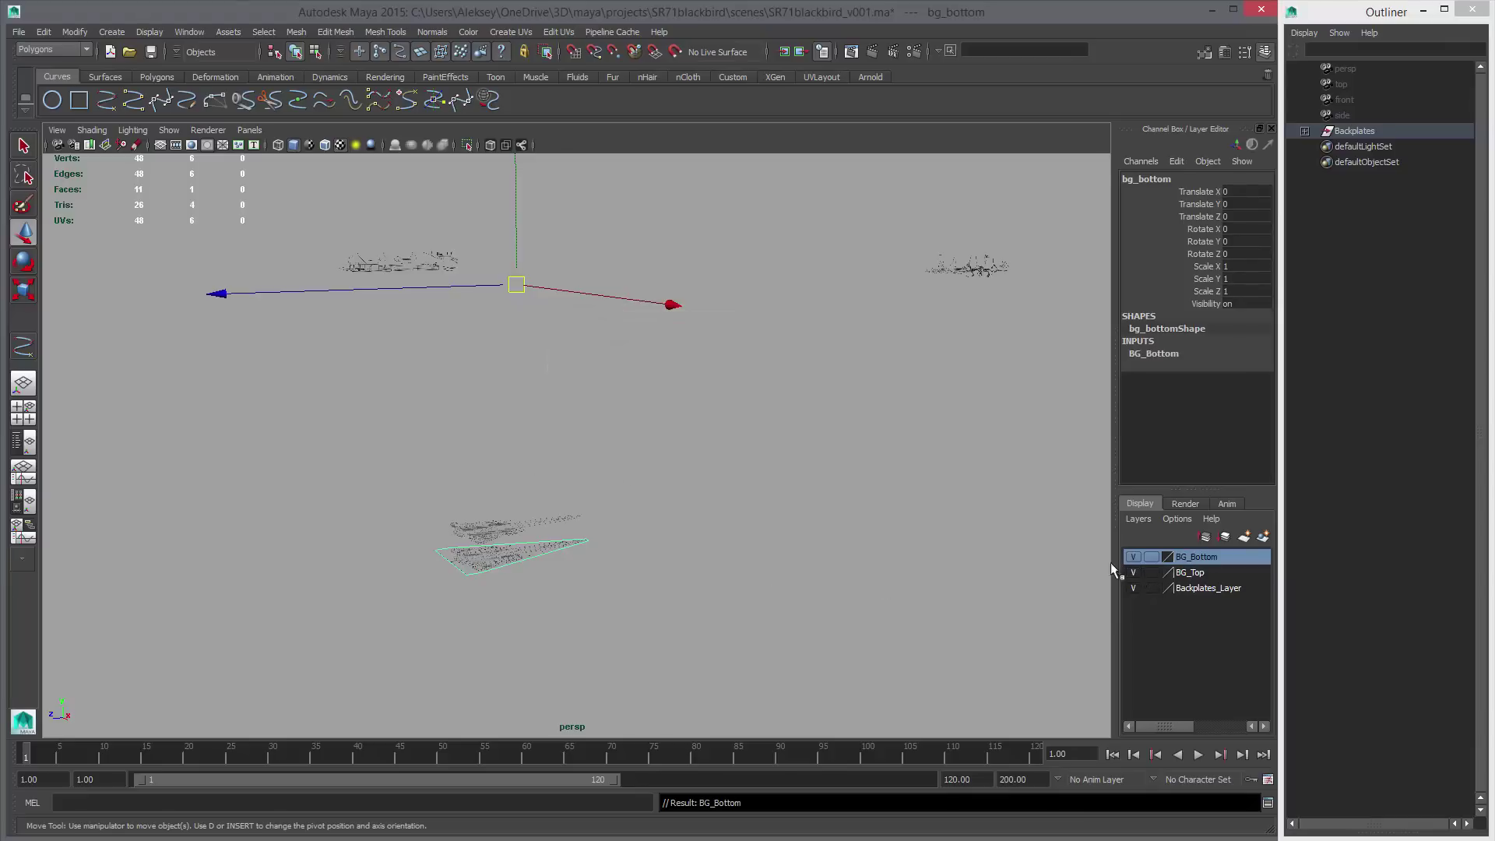
left_click(1134, 556)
left_click(1132, 572)
left_click(1133, 572)
left_click(1132, 572)
left_click(1133, 557)
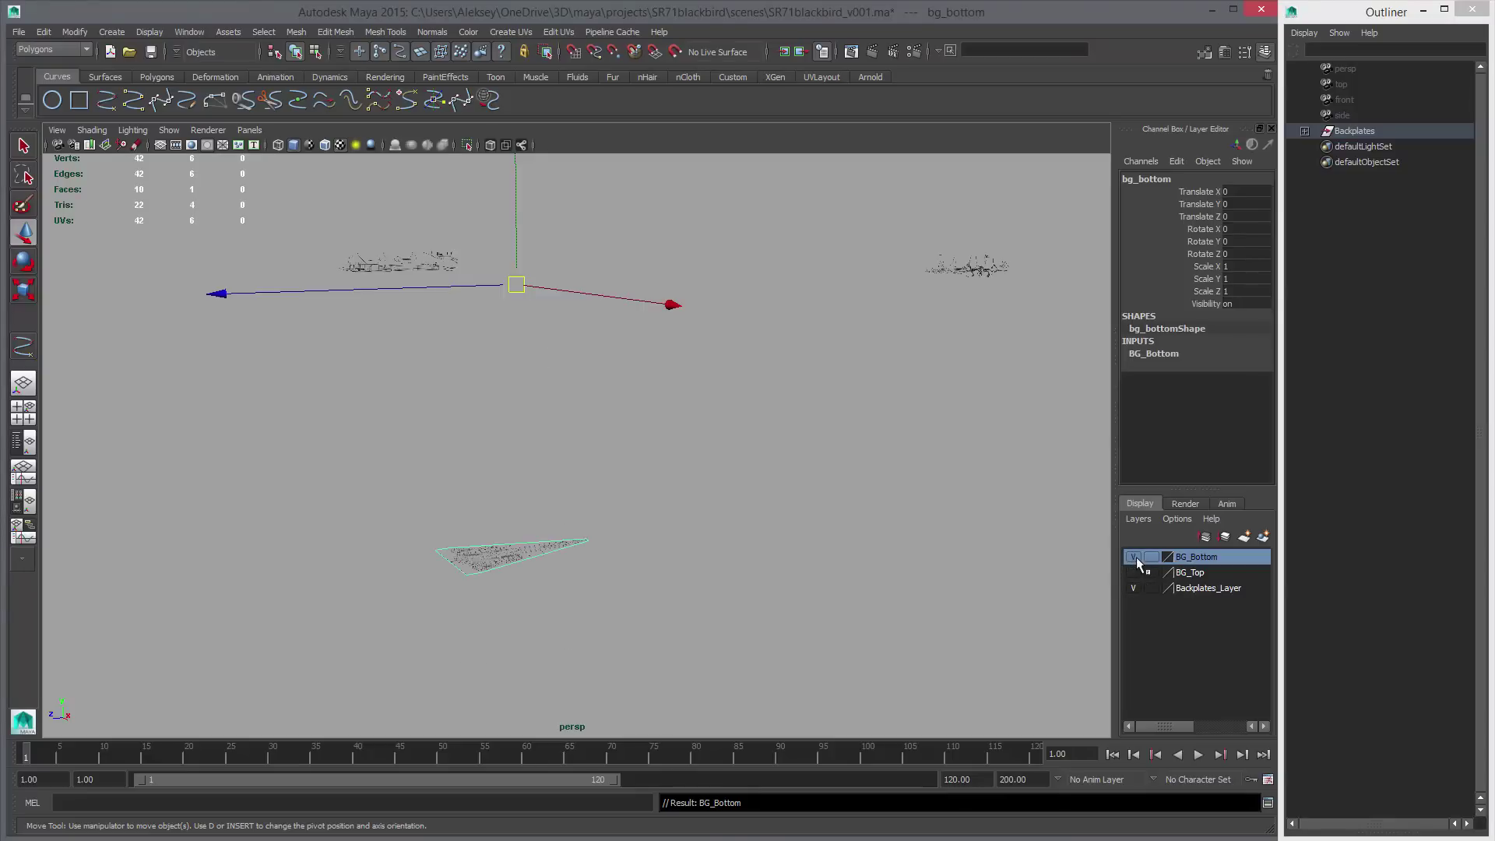
Check the BG_Bottom layer in the top view by switching it off and on repeatedly, leaving it visible.
key("space")
key("space")
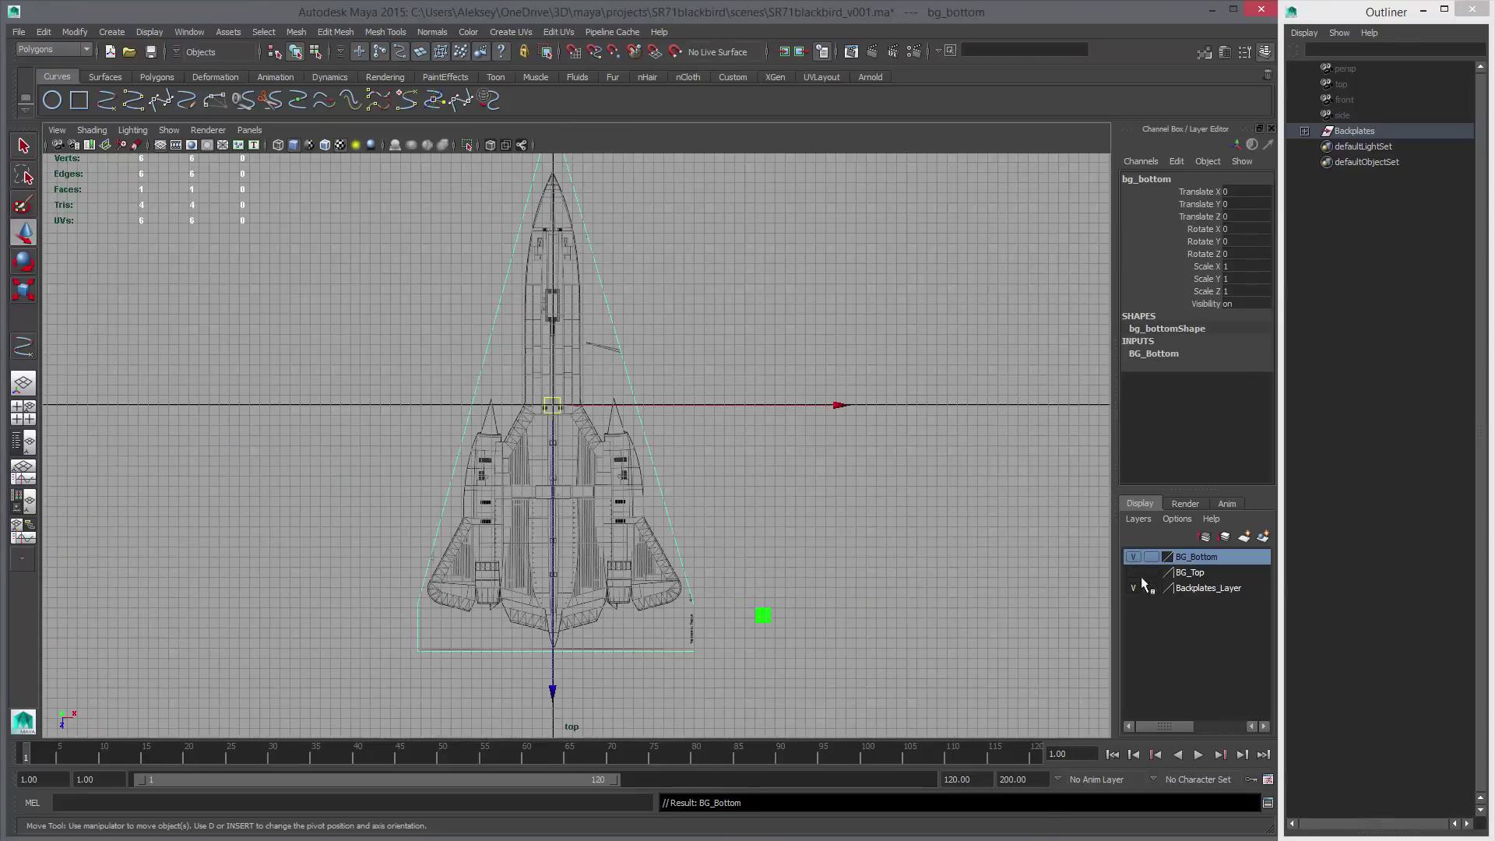
left_click(1133, 556)
left_click(1133, 557)
left_click(1133, 556)
left_click(1133, 557)
left_click(1133, 557)
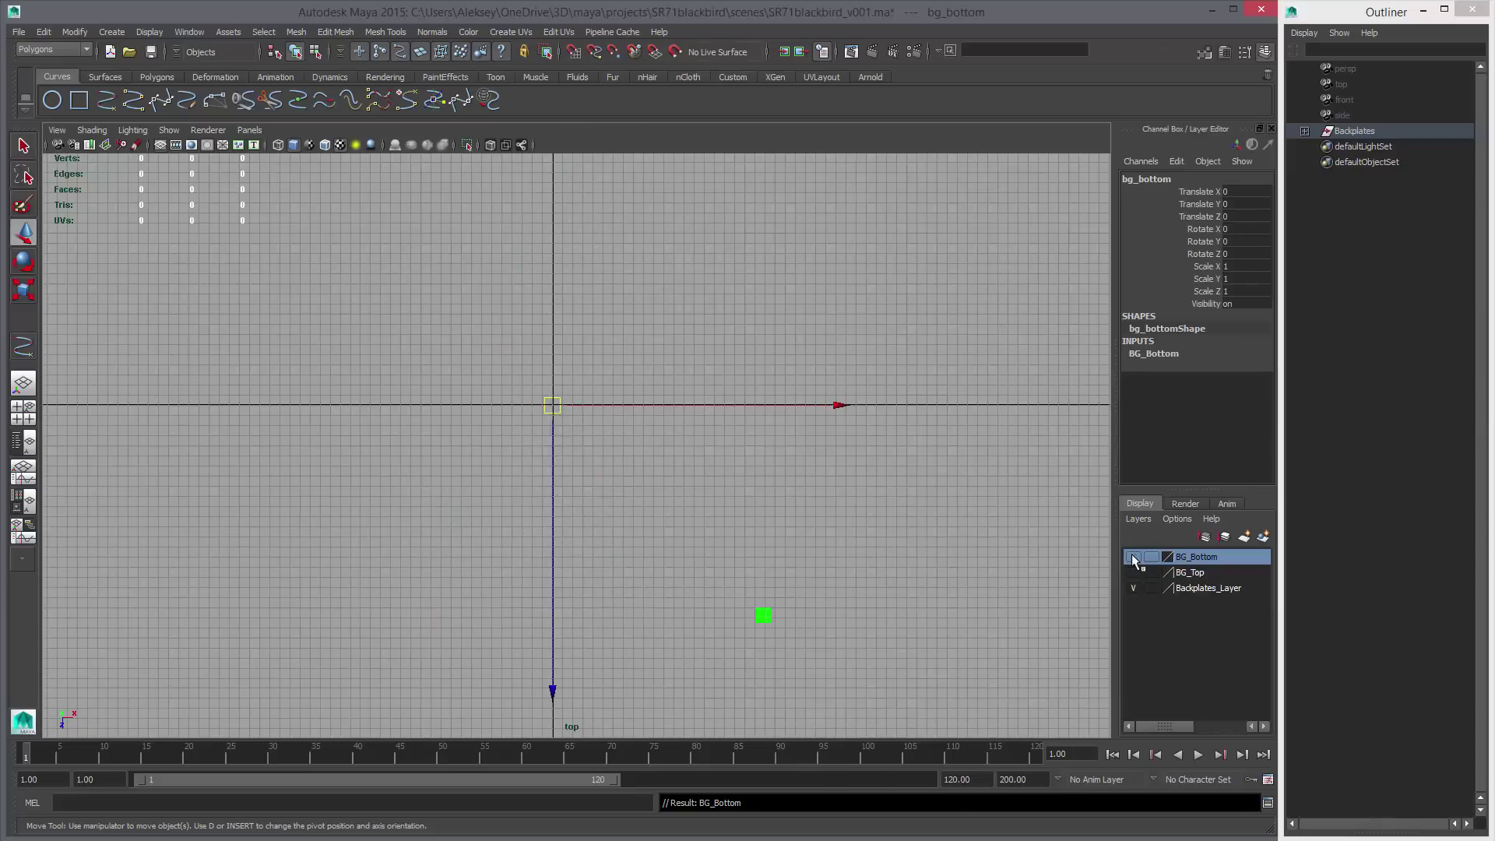
left_click(1133, 557)
left_click(1133, 556)
left_click(1134, 556)
left_click(1134, 557)
left_click(1133, 556)
Show the BG_Top layer again and create a display layer for the bg_front plane in the perspective view.
key("space")
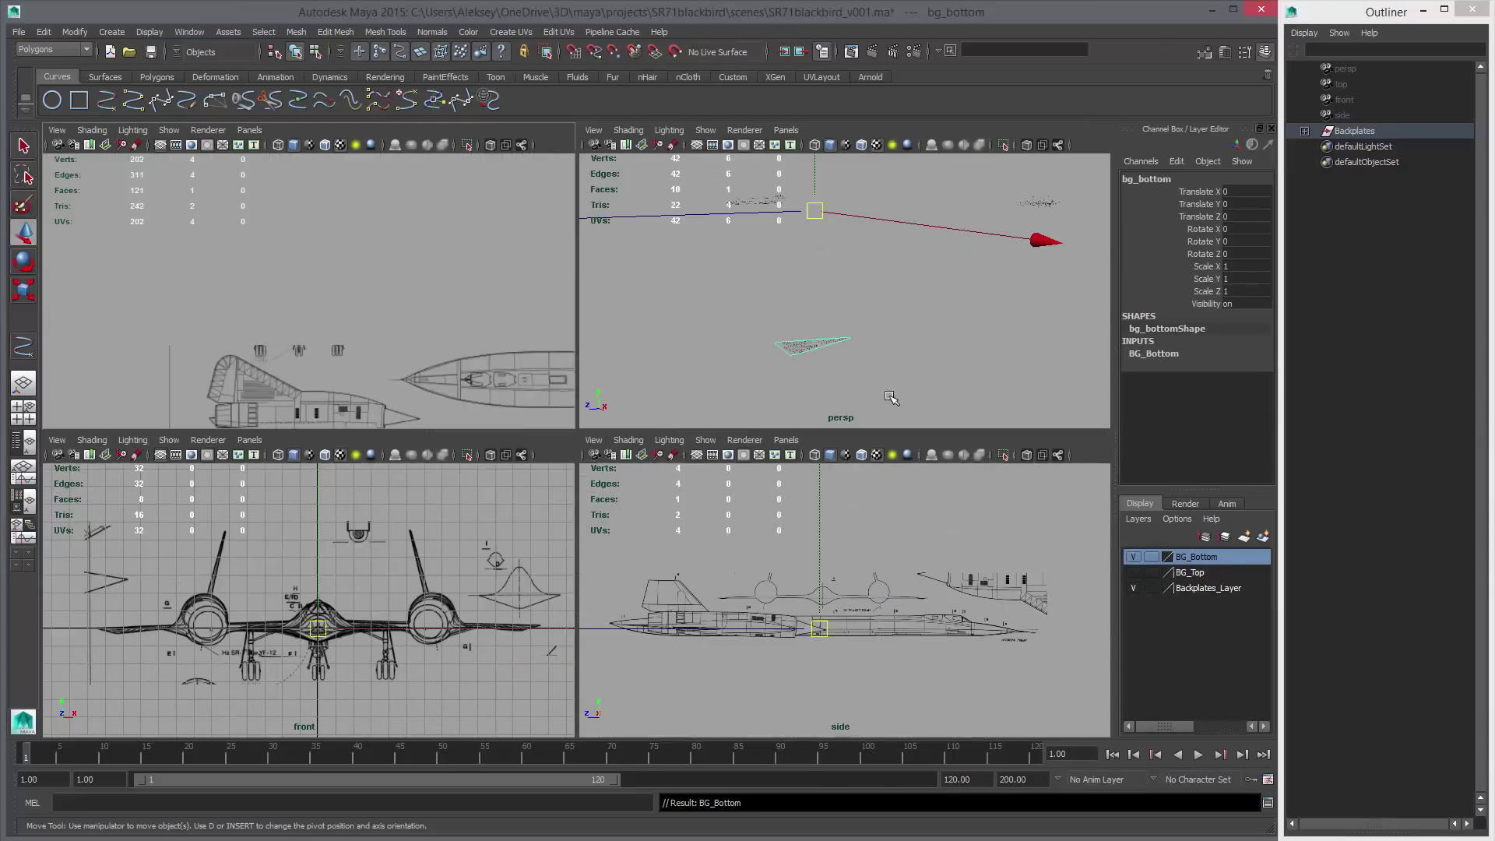
key("space")
left_click_drag(890, 383, 864, 393, "alt")
right_click_drag(864, 394, 737, 478, "alt")
left_click_drag(738, 478, 657, 536, "alt")
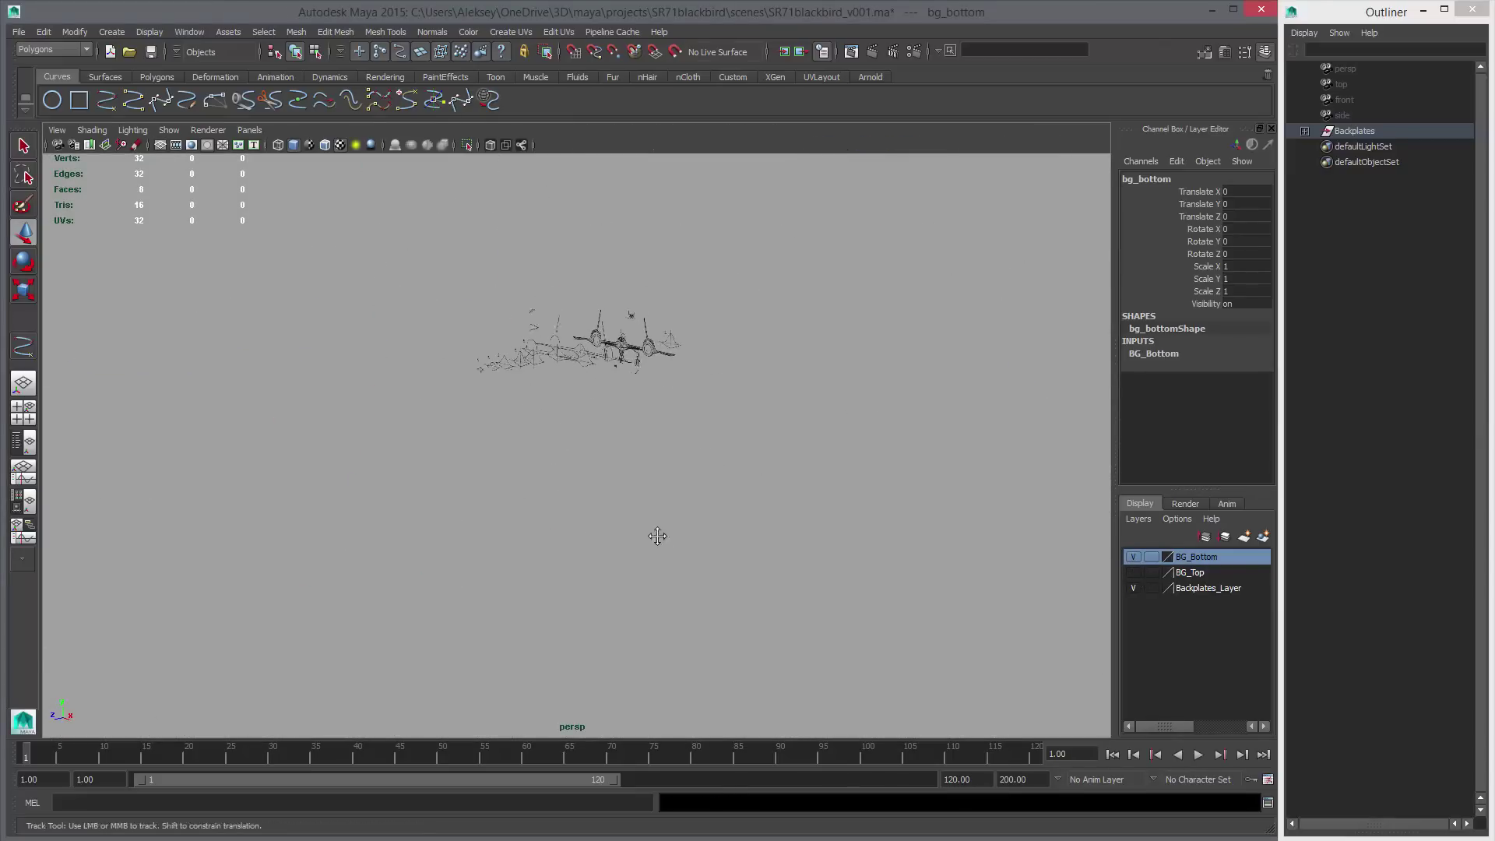
middle_click_drag(657, 536, 675, 588, "alt")
right_click_drag(676, 588, 717, 462, "alt")
left_click_drag(717, 462, 752, 498, "alt")
right_click_drag(752, 498, 794, 499, "alt")
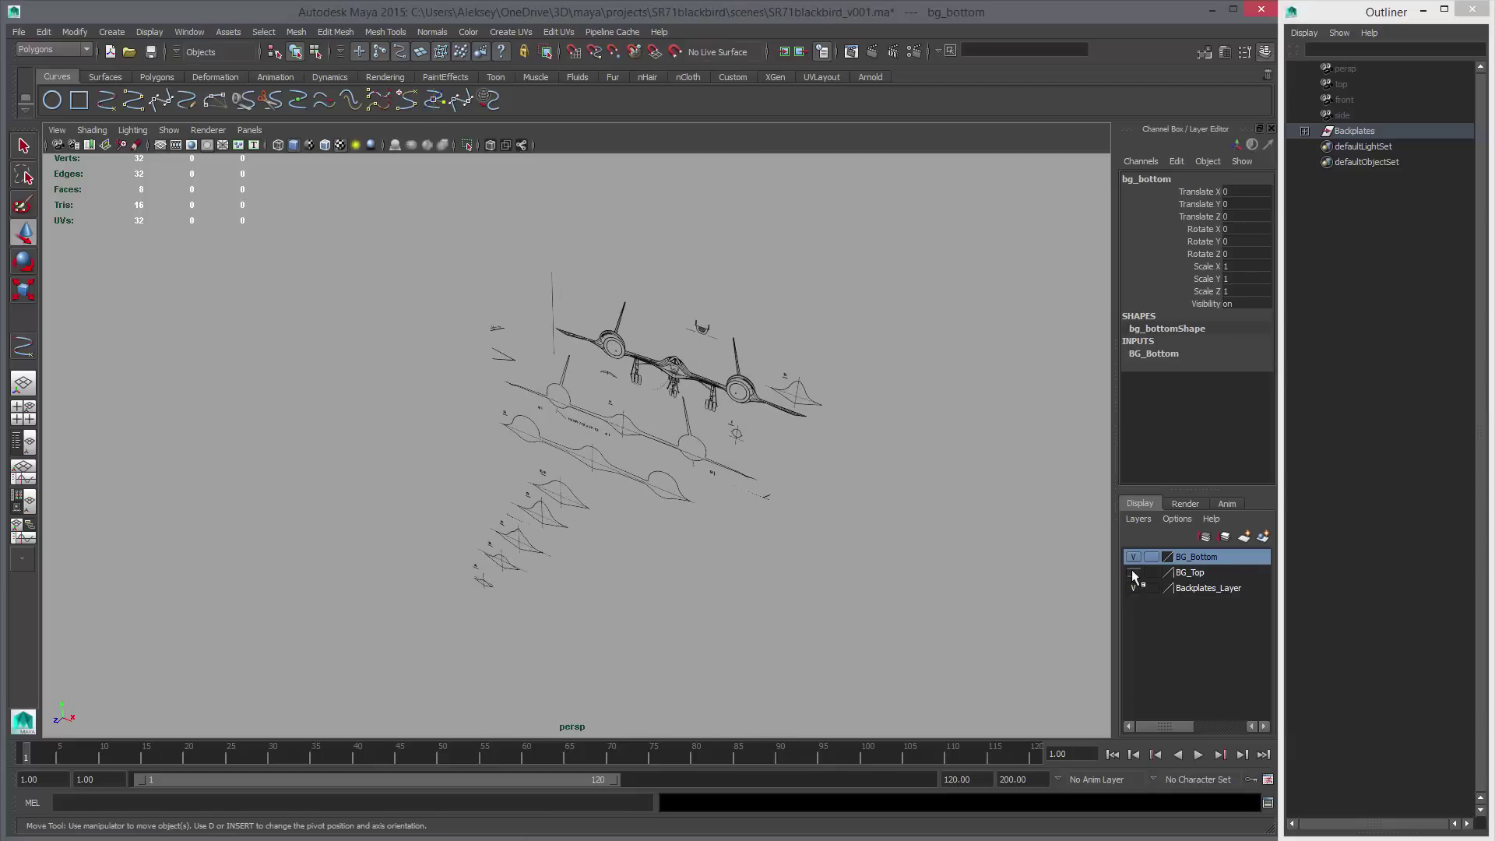
left_click(751, 405)
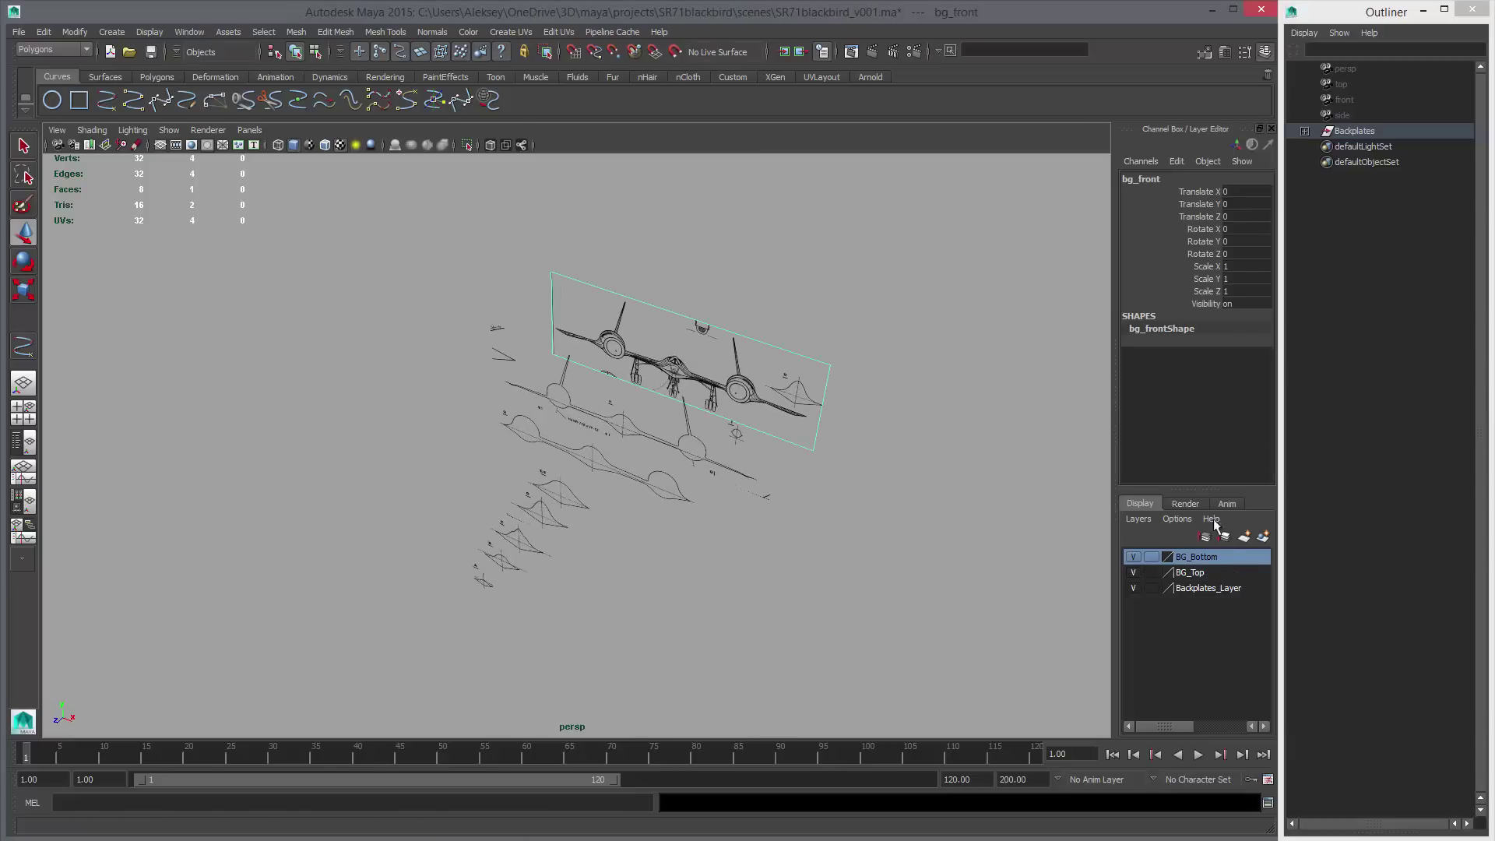
left_click(1264, 538)
Create a separate display layer for each of the bg_front_H, bg_front_G, bg_front_EF and bg_front_C planes.
left_click(692, 448)
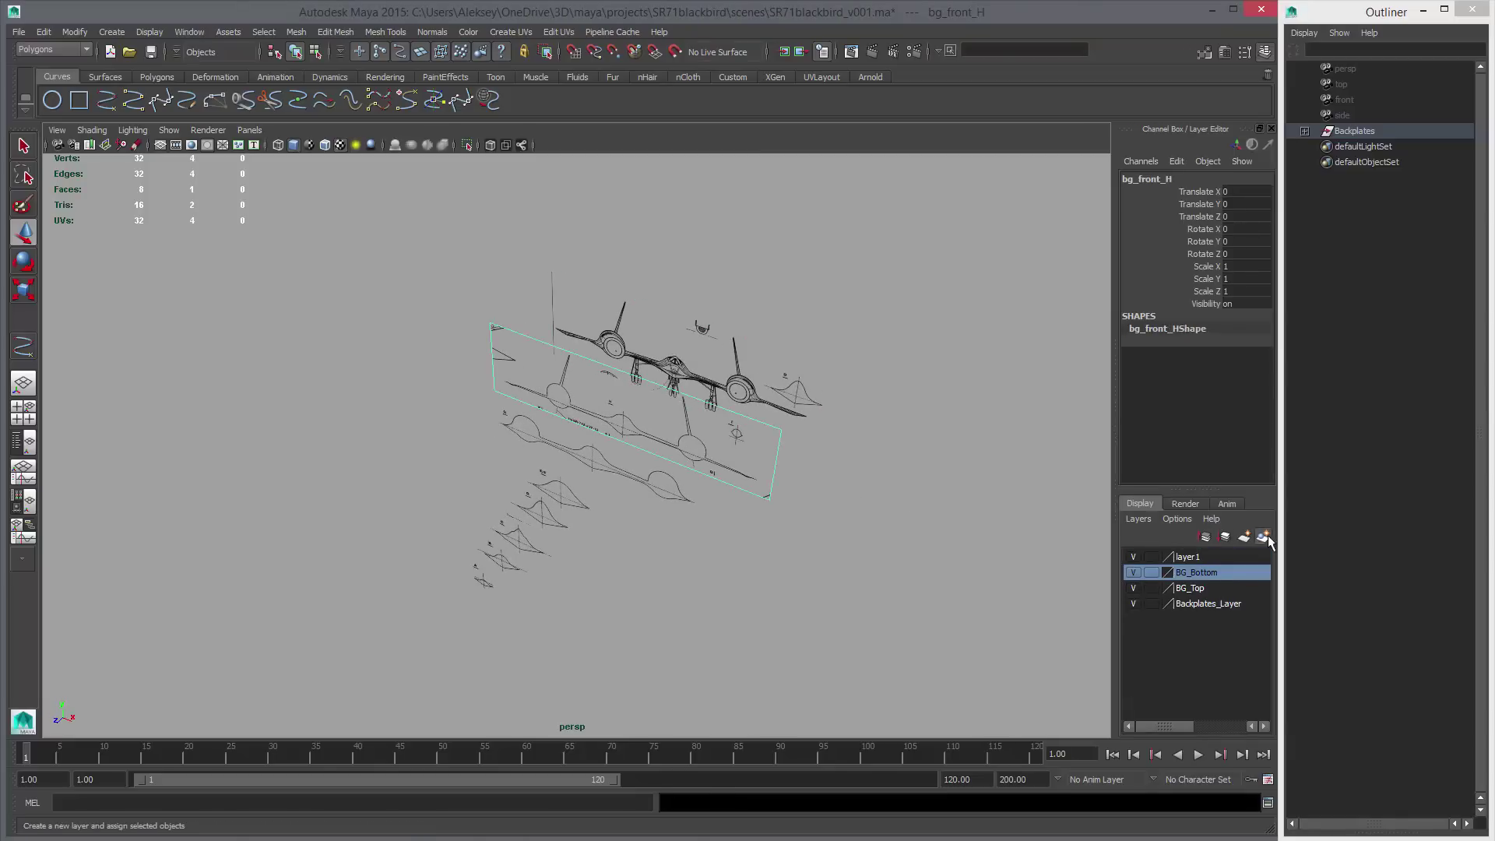
left_click(1264, 537)
left_click(667, 495)
left_click(1265, 537)
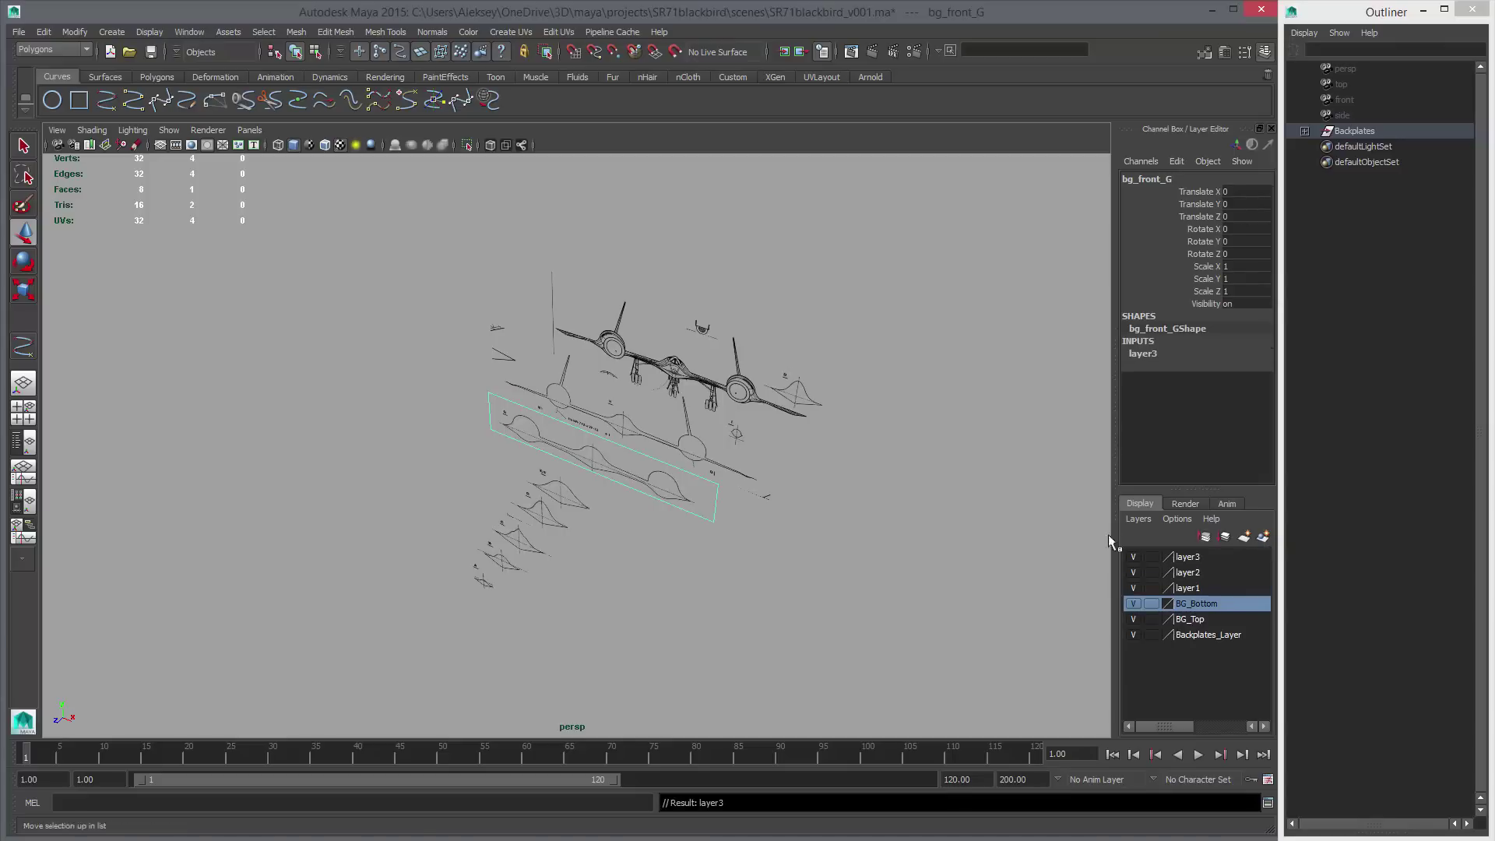
left_click(573, 508)
left_click(1264, 537)
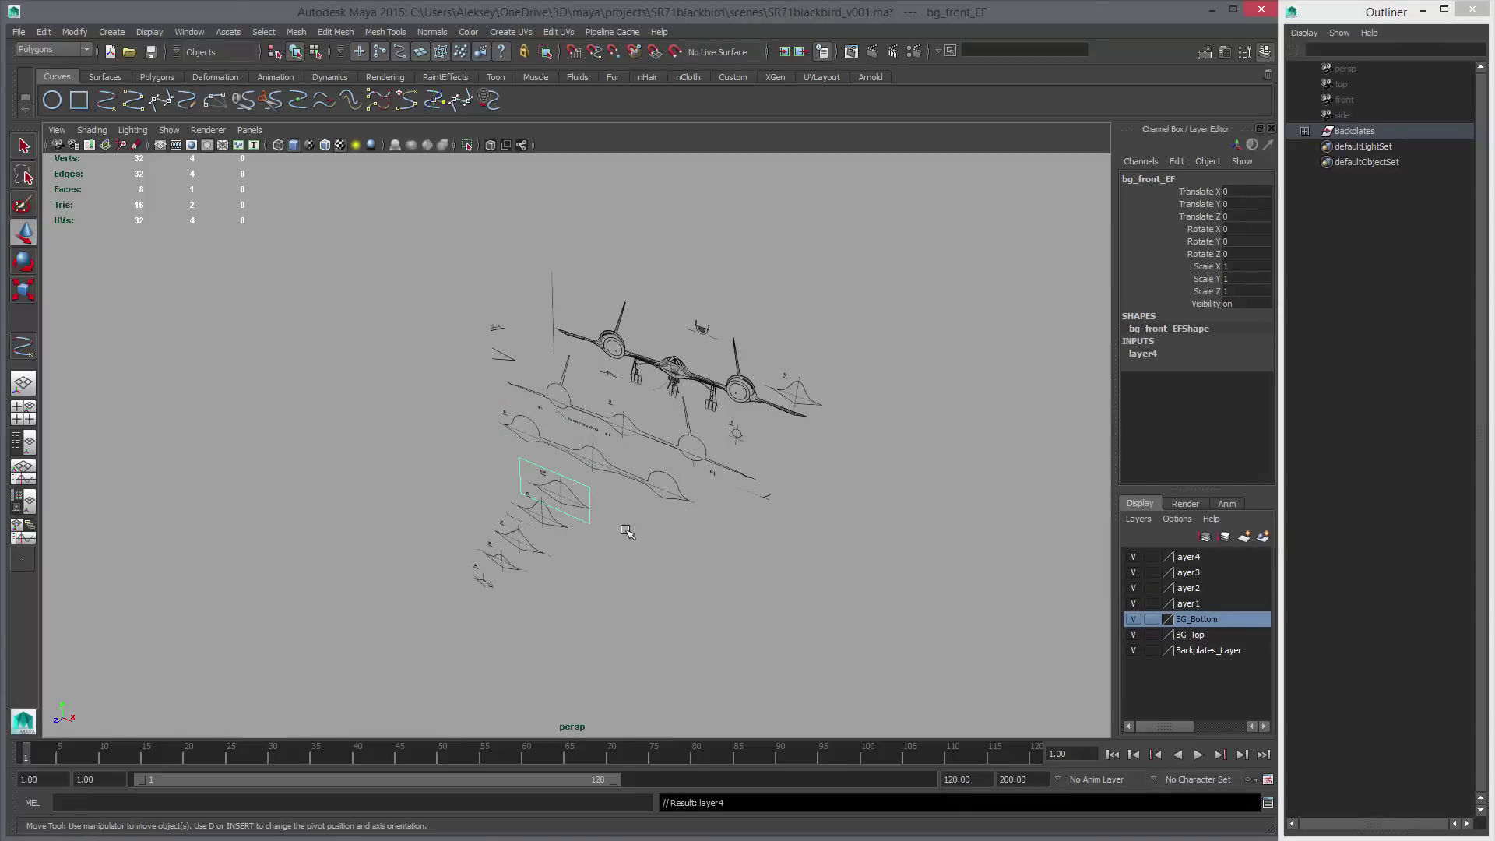
left_click(550, 535)
left_click(1264, 537)
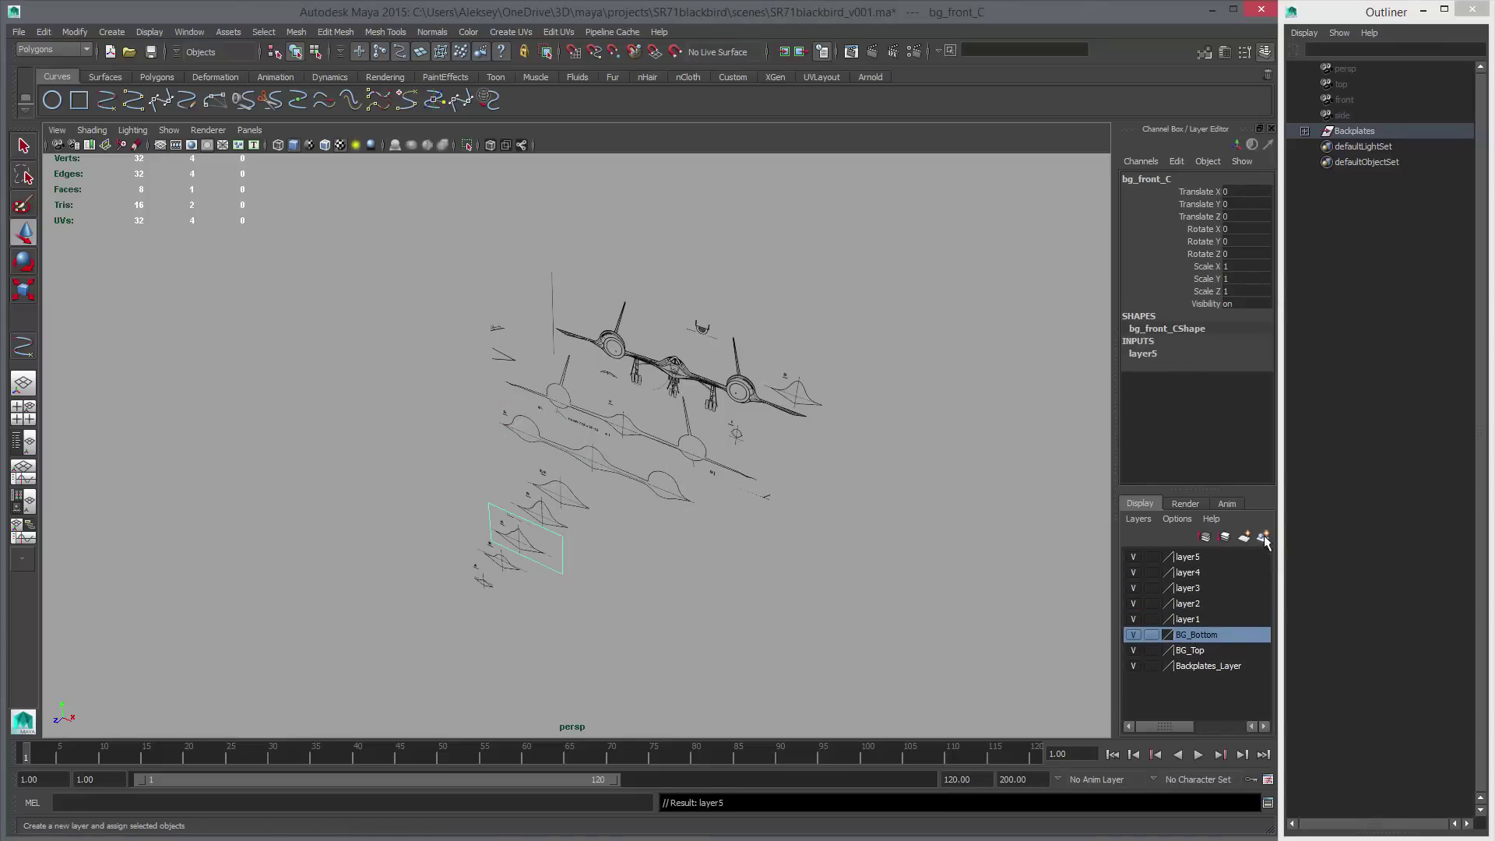
Create a separate display layer for each of the bg_front_B and bg_front_A planes.
left_click(507, 567)
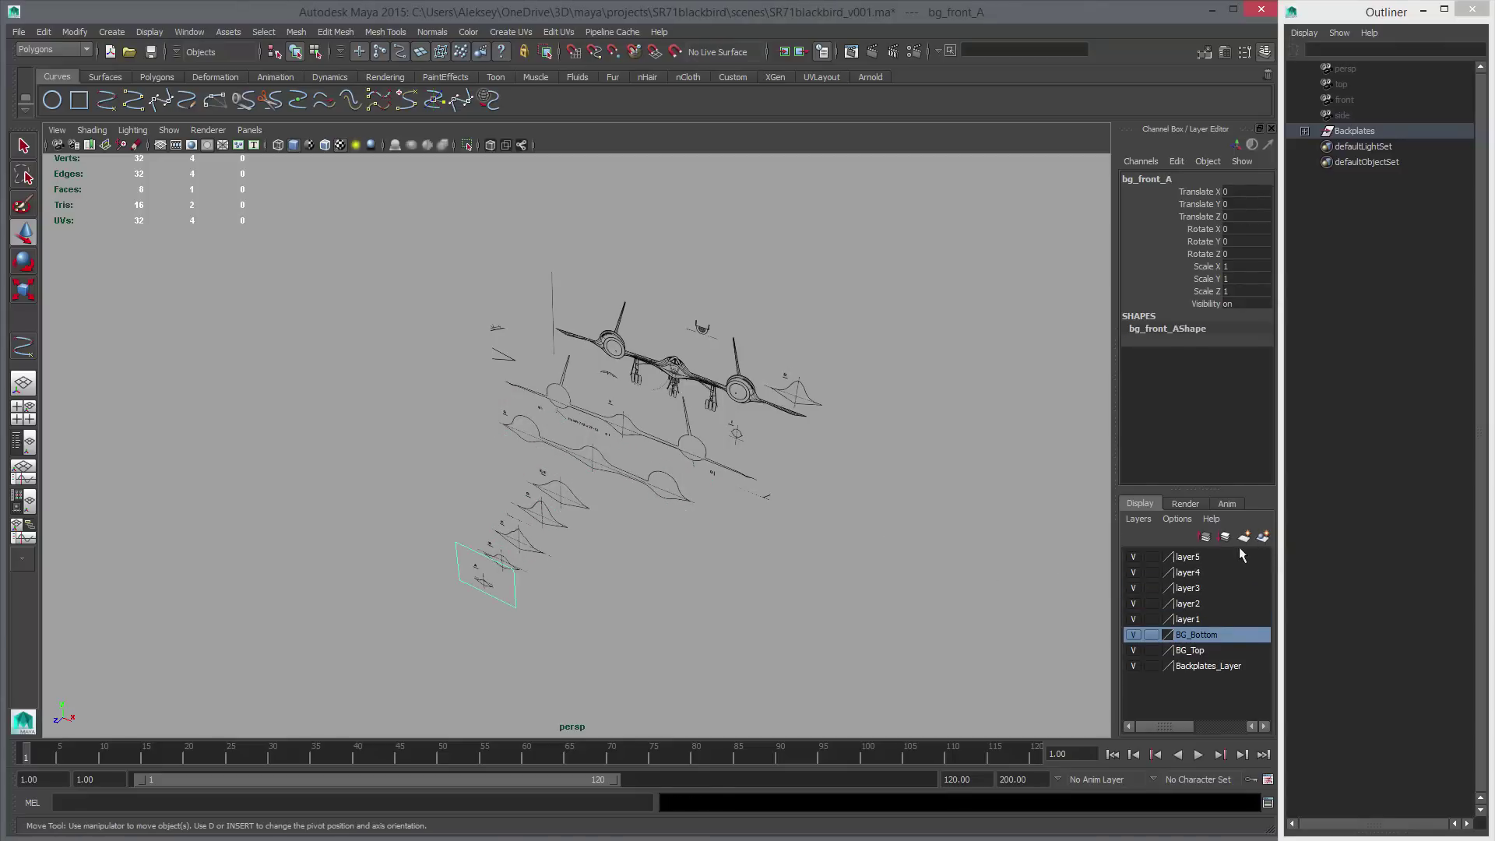
left_click_drag(615, 598, 519, 577, "alt")
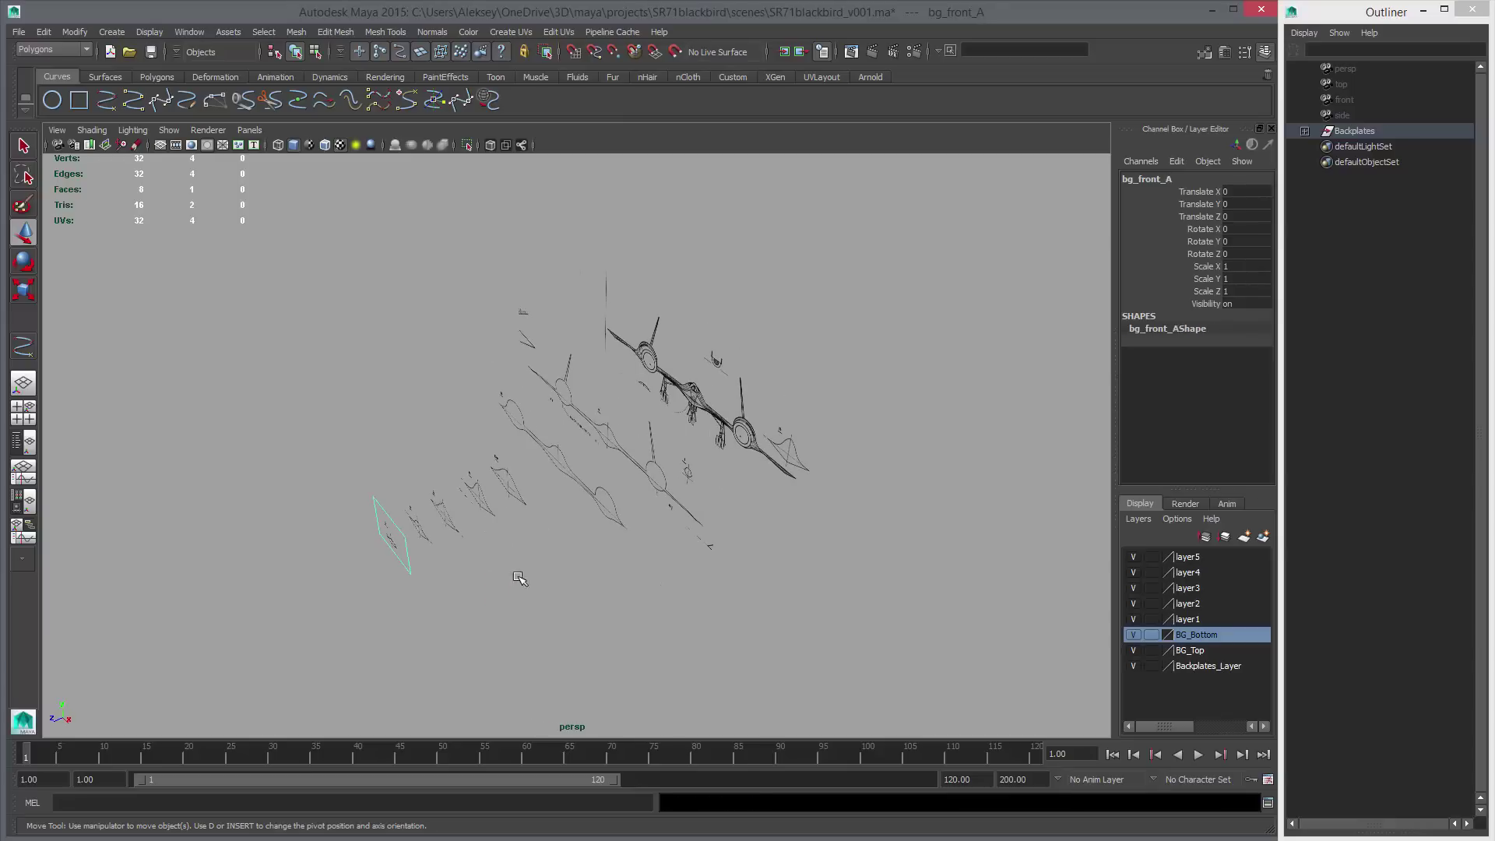
left_click(410, 517)
left_click(1264, 537)
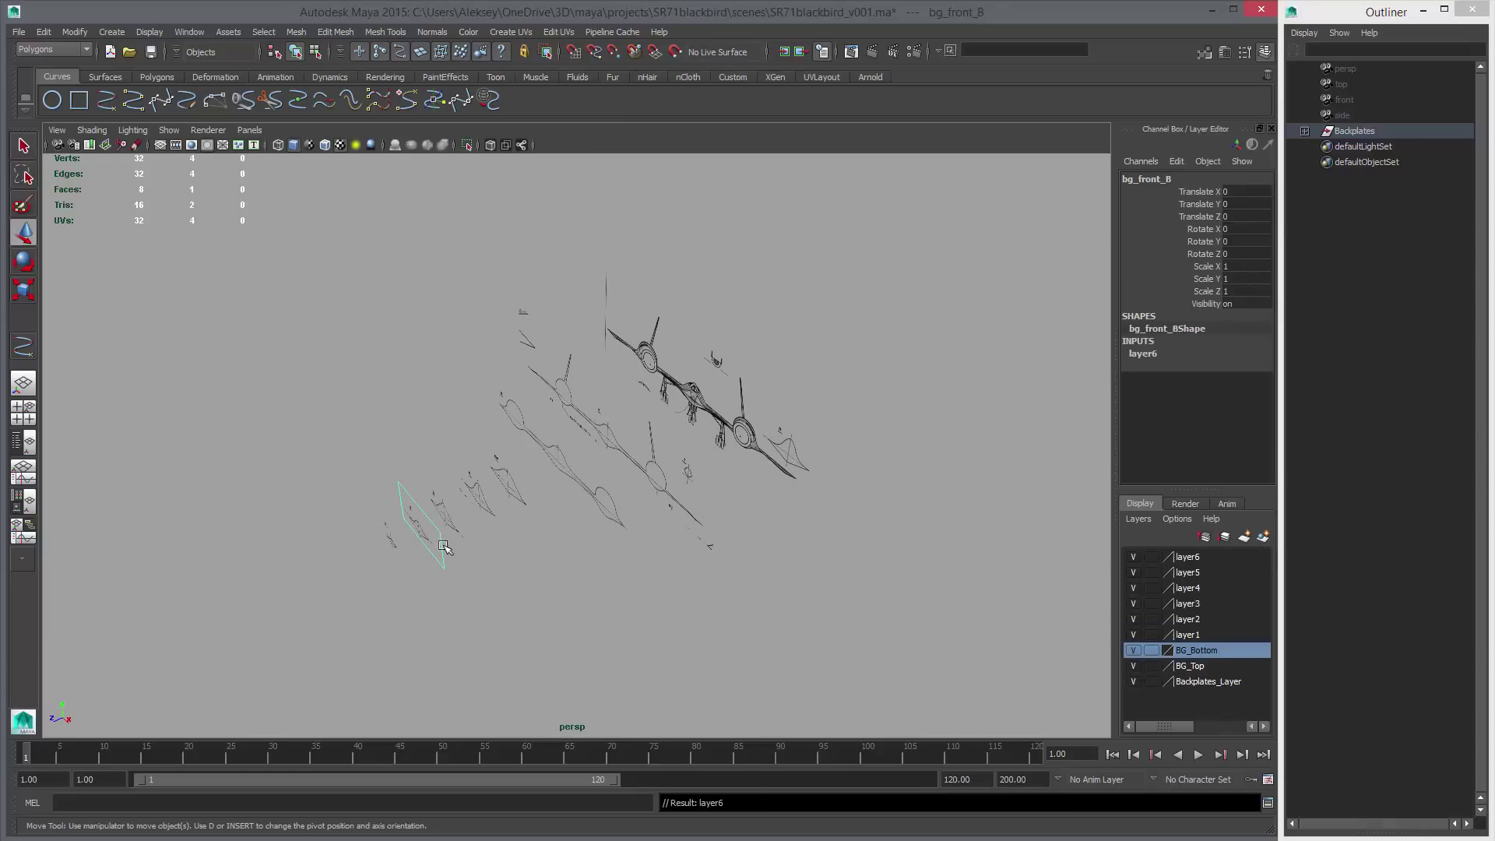
left_click(387, 541)
left_click(1253, 537)
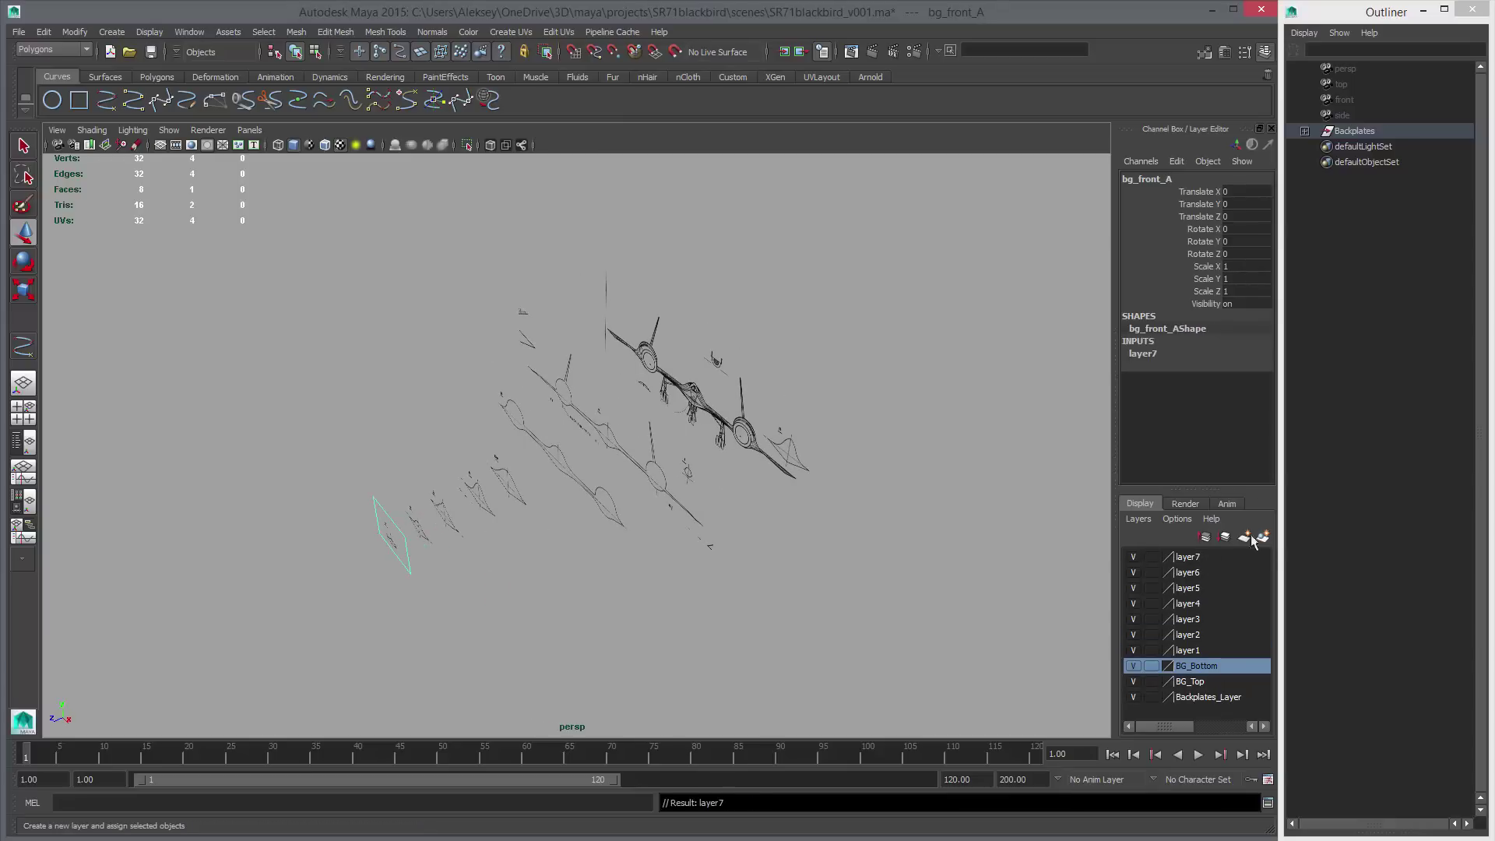
Identify which plane layer1 controls by toggling its visibility, and rename the layer as BG_Front.
left_click_drag(767, 562, 798, 520, "alt")
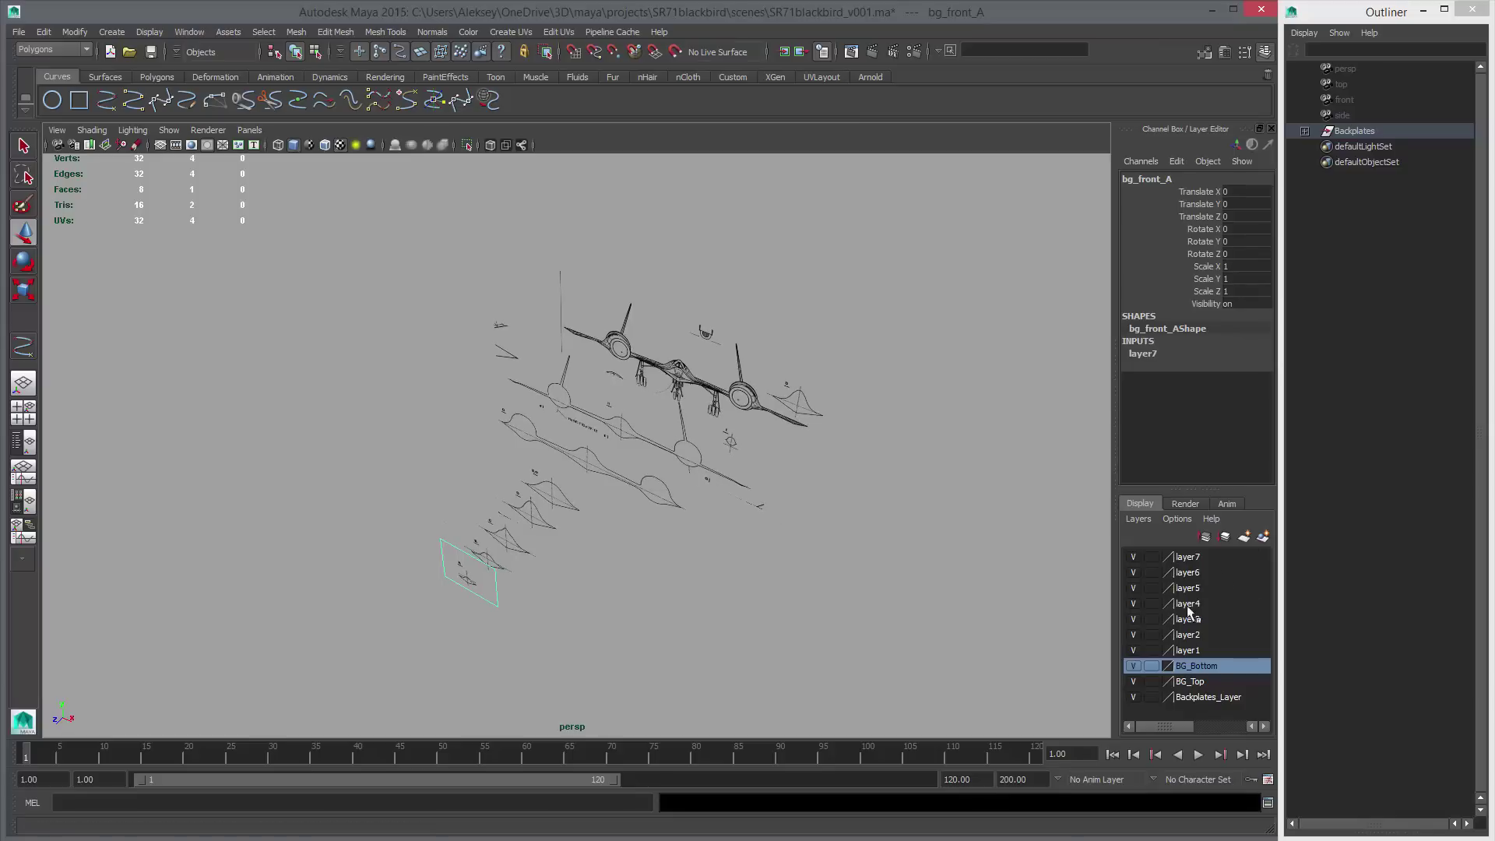
left_click(1193, 651)
left_click(1133, 650)
left_click(1133, 650)
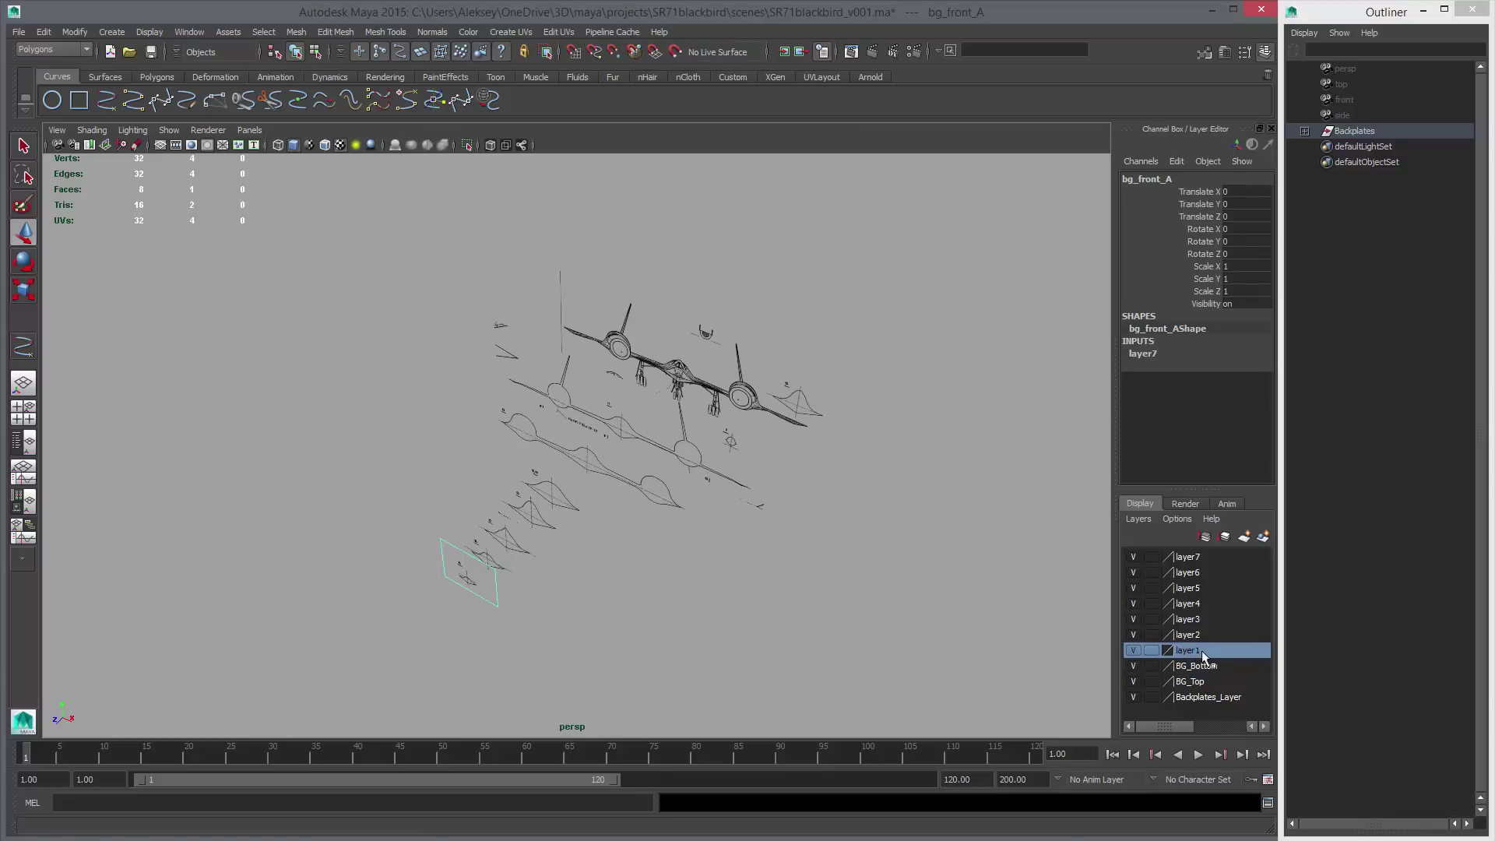
double_click(1203, 650)
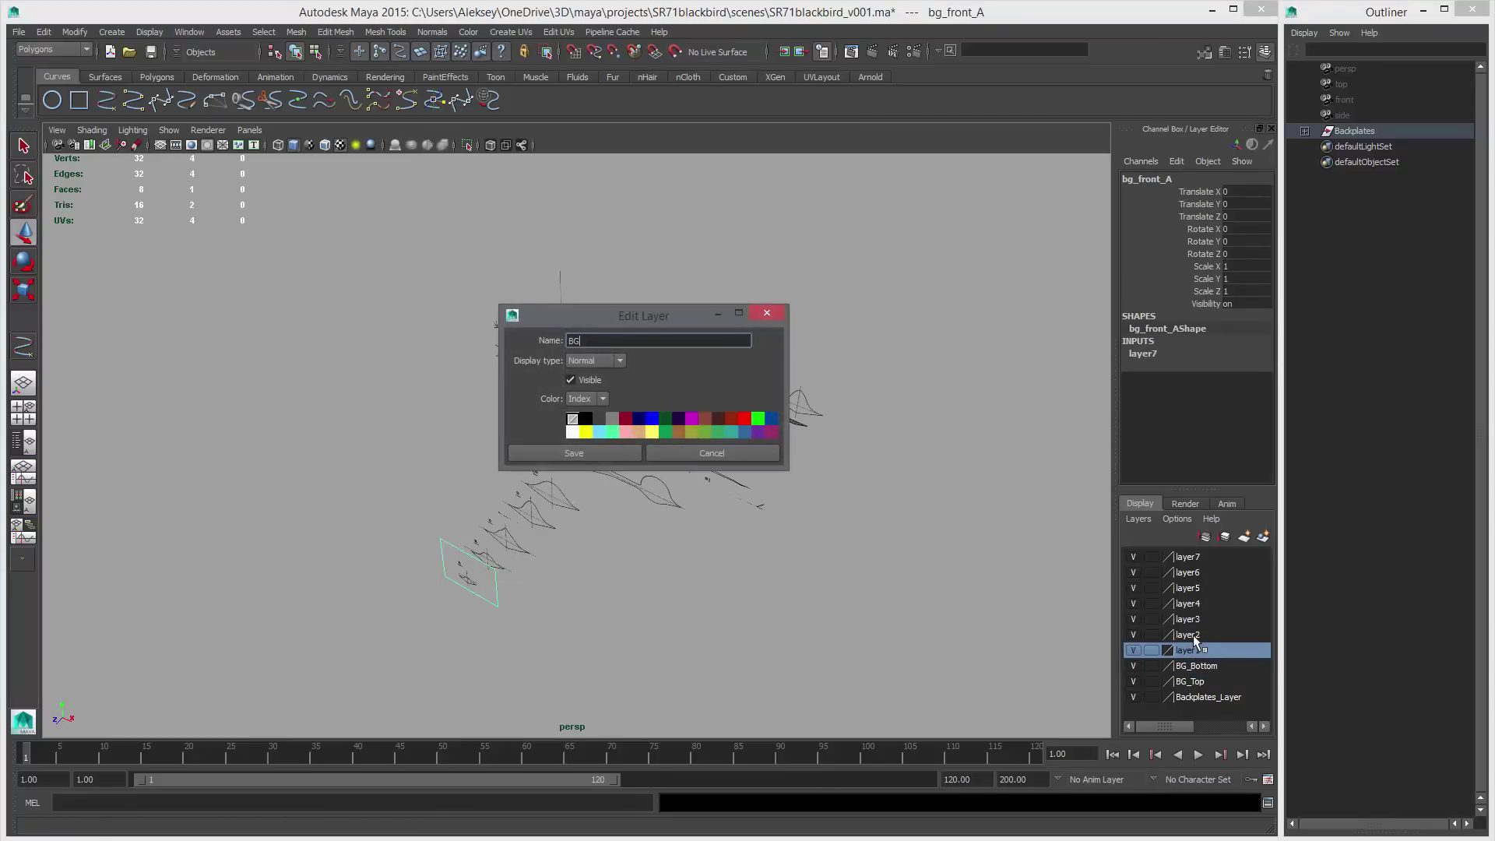
type("BG_Front")
key("Return")
left_click_drag(649, 318, 998, 226)
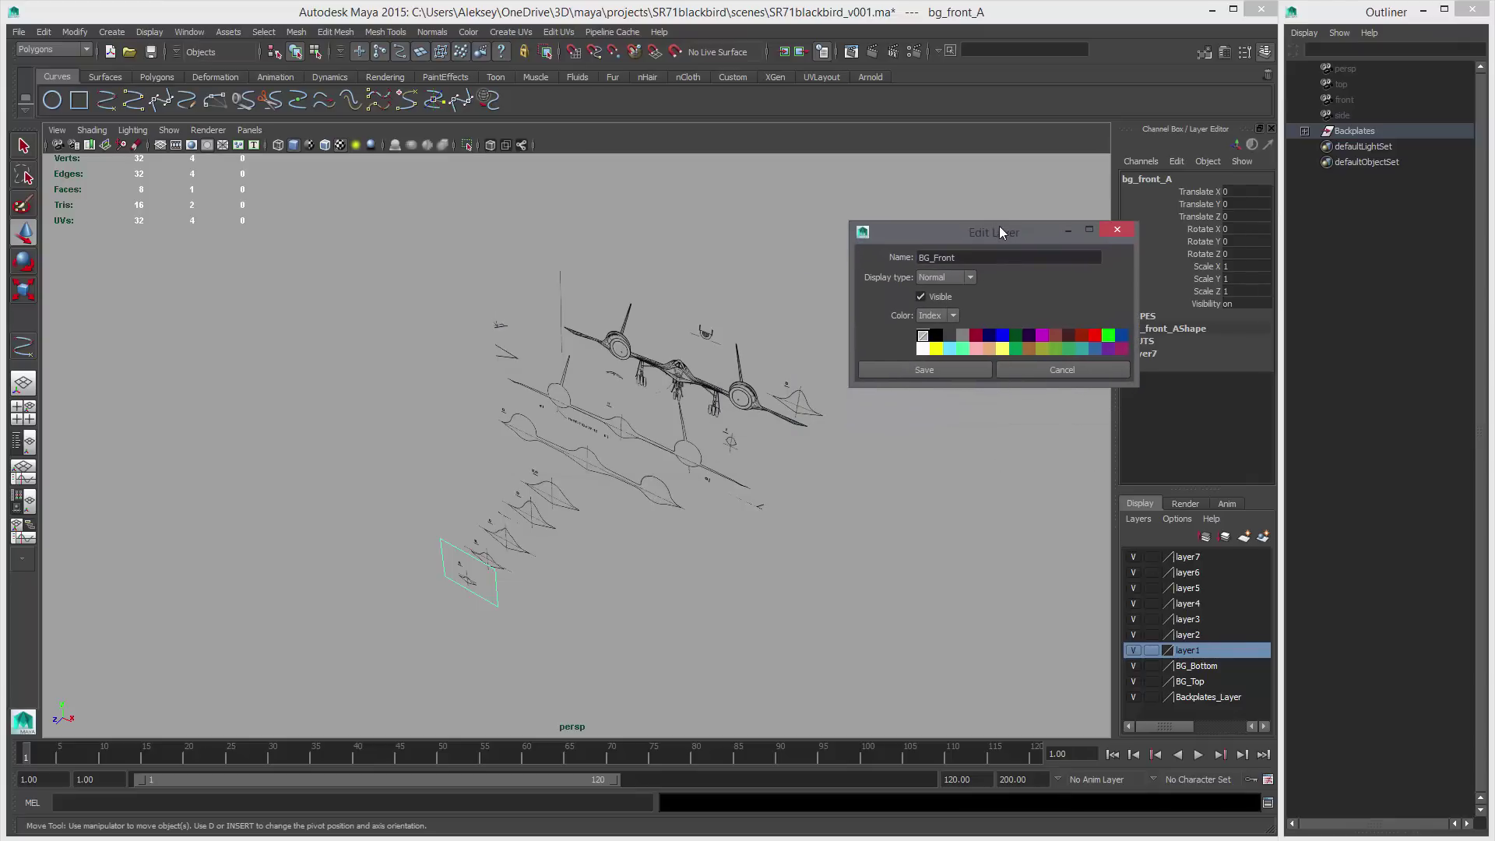
left_click(942, 351)
Rename layer2 as BG_H and layer3 as BG_G.
double_click(1187, 633)
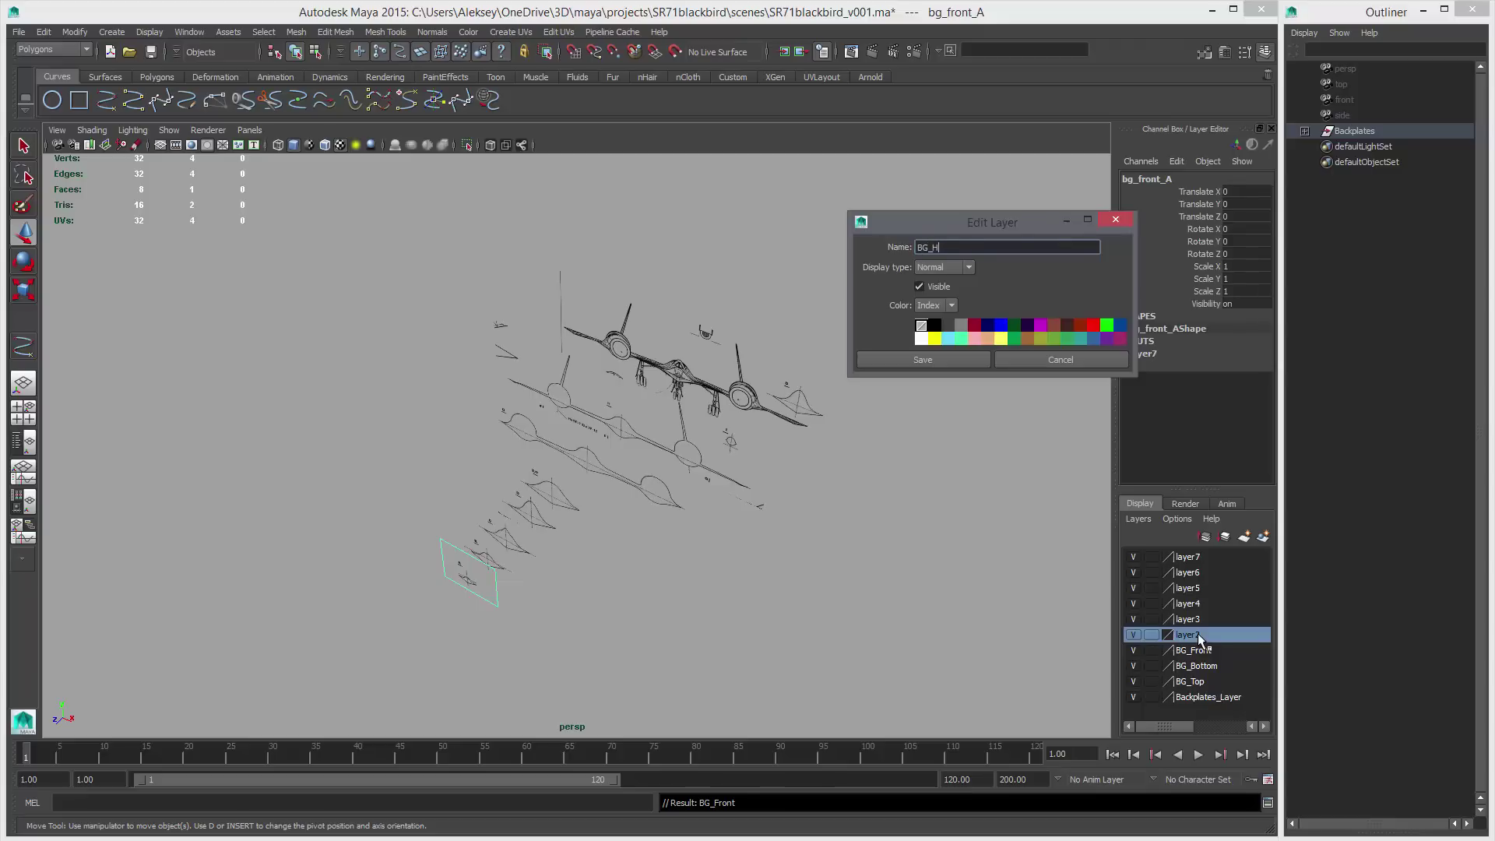
left_click(894, 361)
left_click_drag(622, 512, 664, 524, "alt")
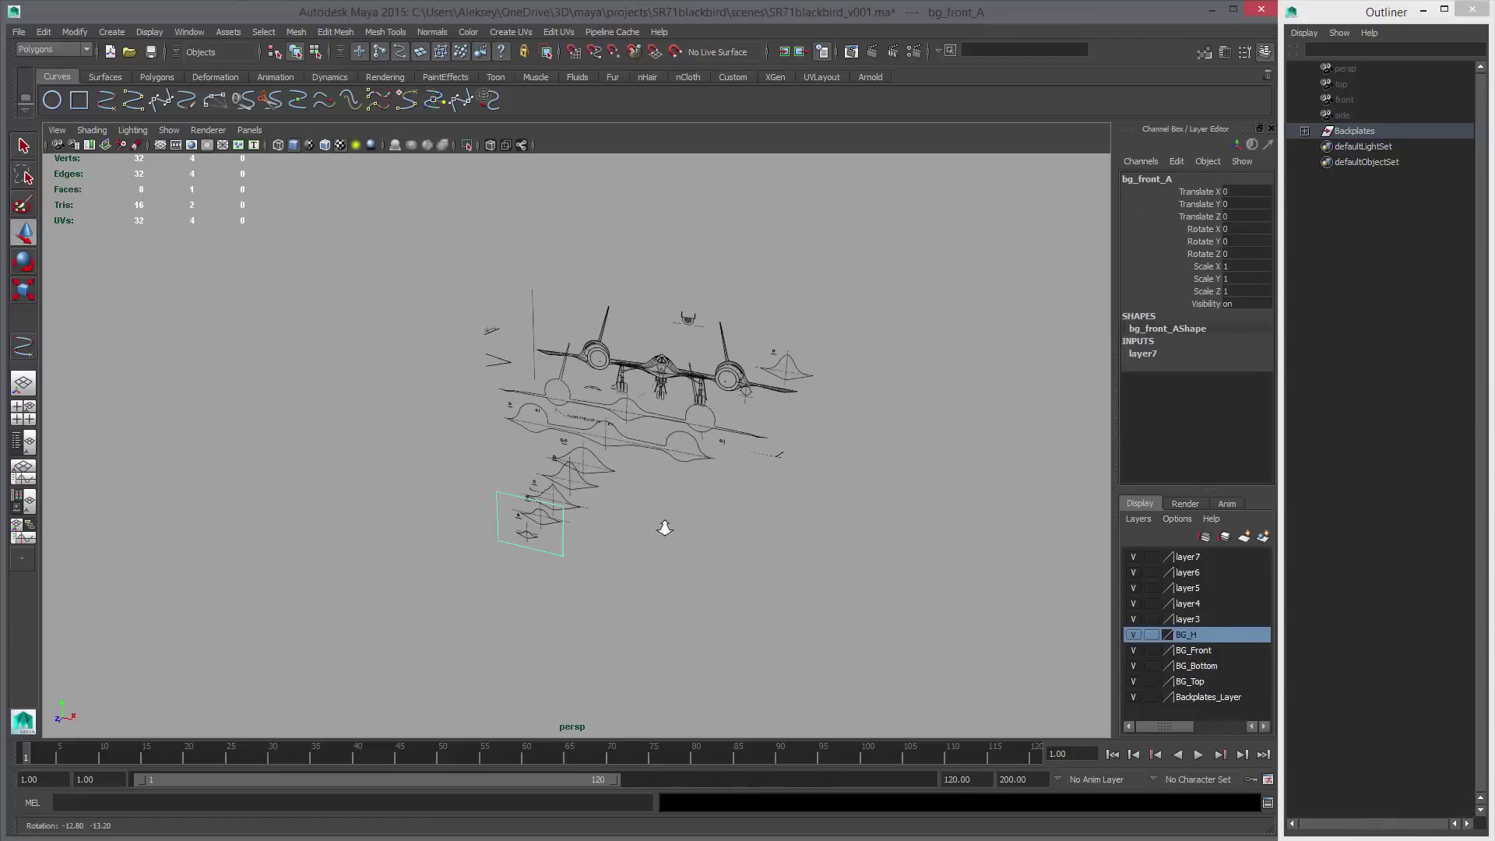
right_click_drag(664, 524, 794, 634, "alt")
left_click_drag(794, 634, 743, 620, "alt")
scroll(743, 621, "down", 3)
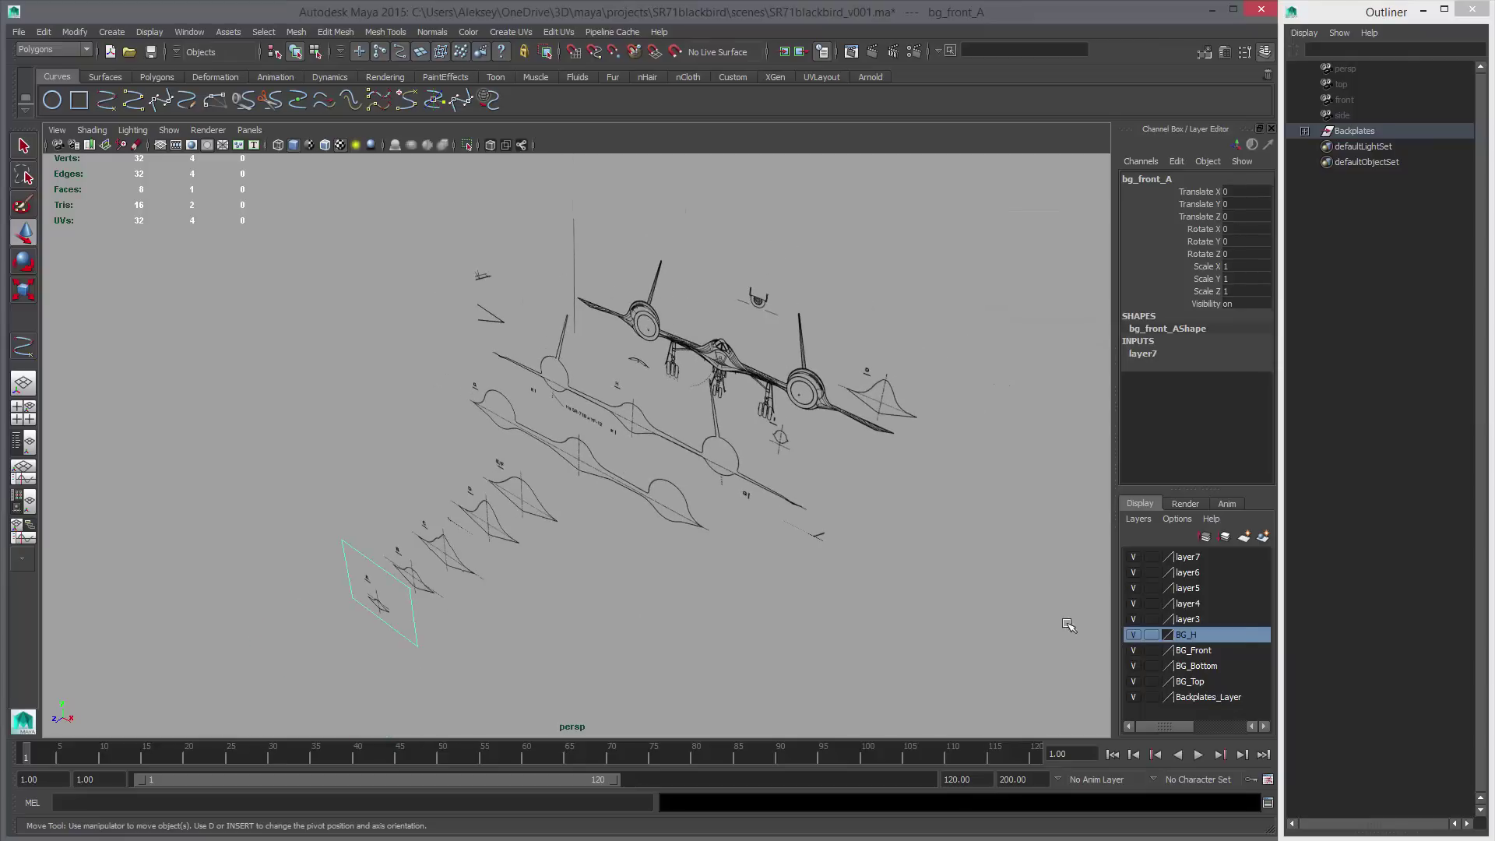
double_click(1193, 618)
left_click_drag(998, 251, 816, 241)
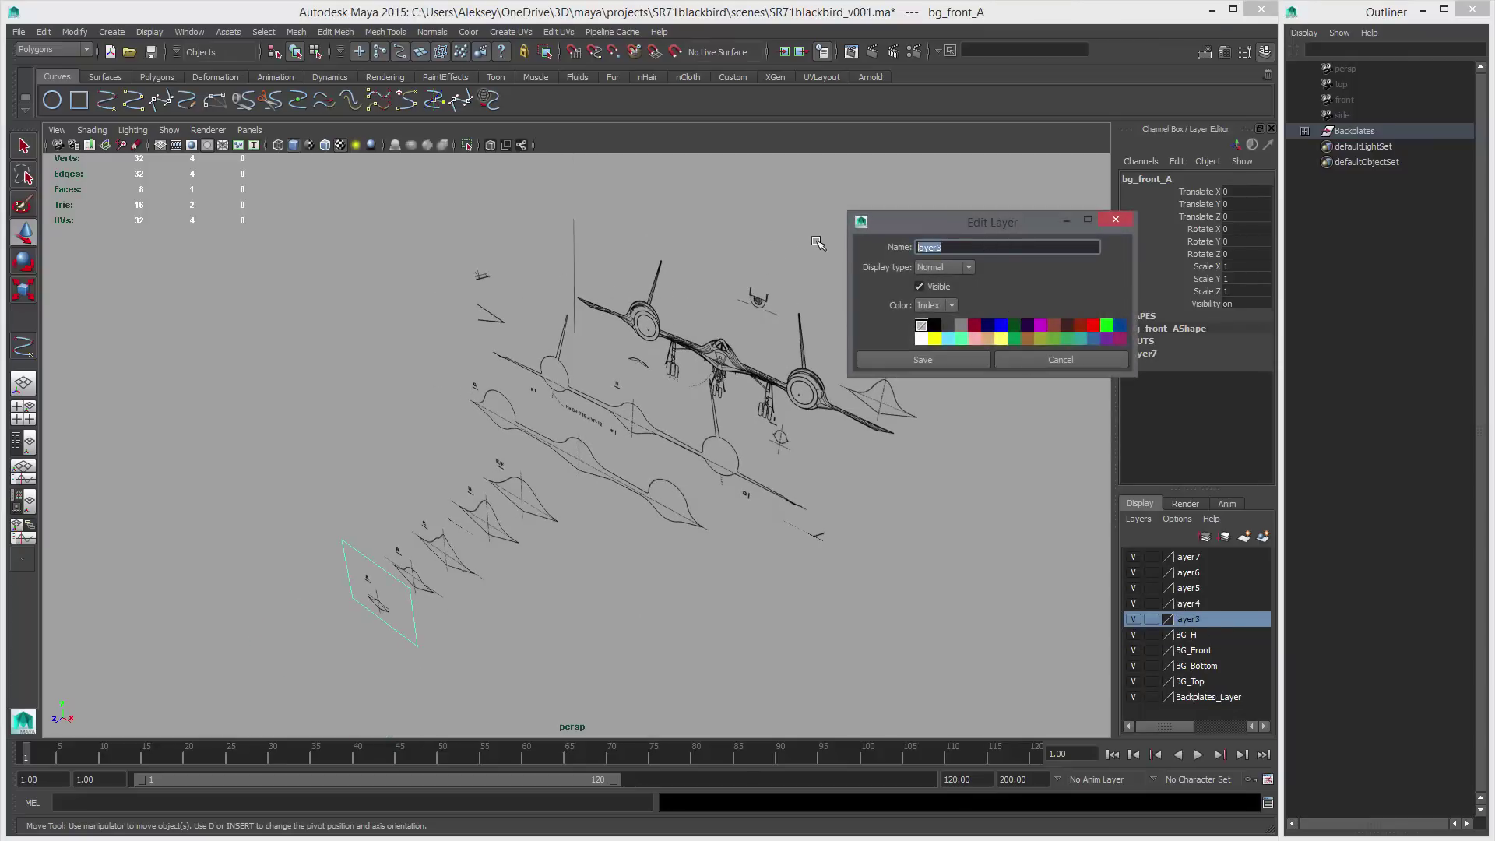
type("BG_G")
left_click(922, 360)
Select the bg_front_EF plane to identify its display layer, and rename layer4 as BG_EF.
left_click(518, 492)
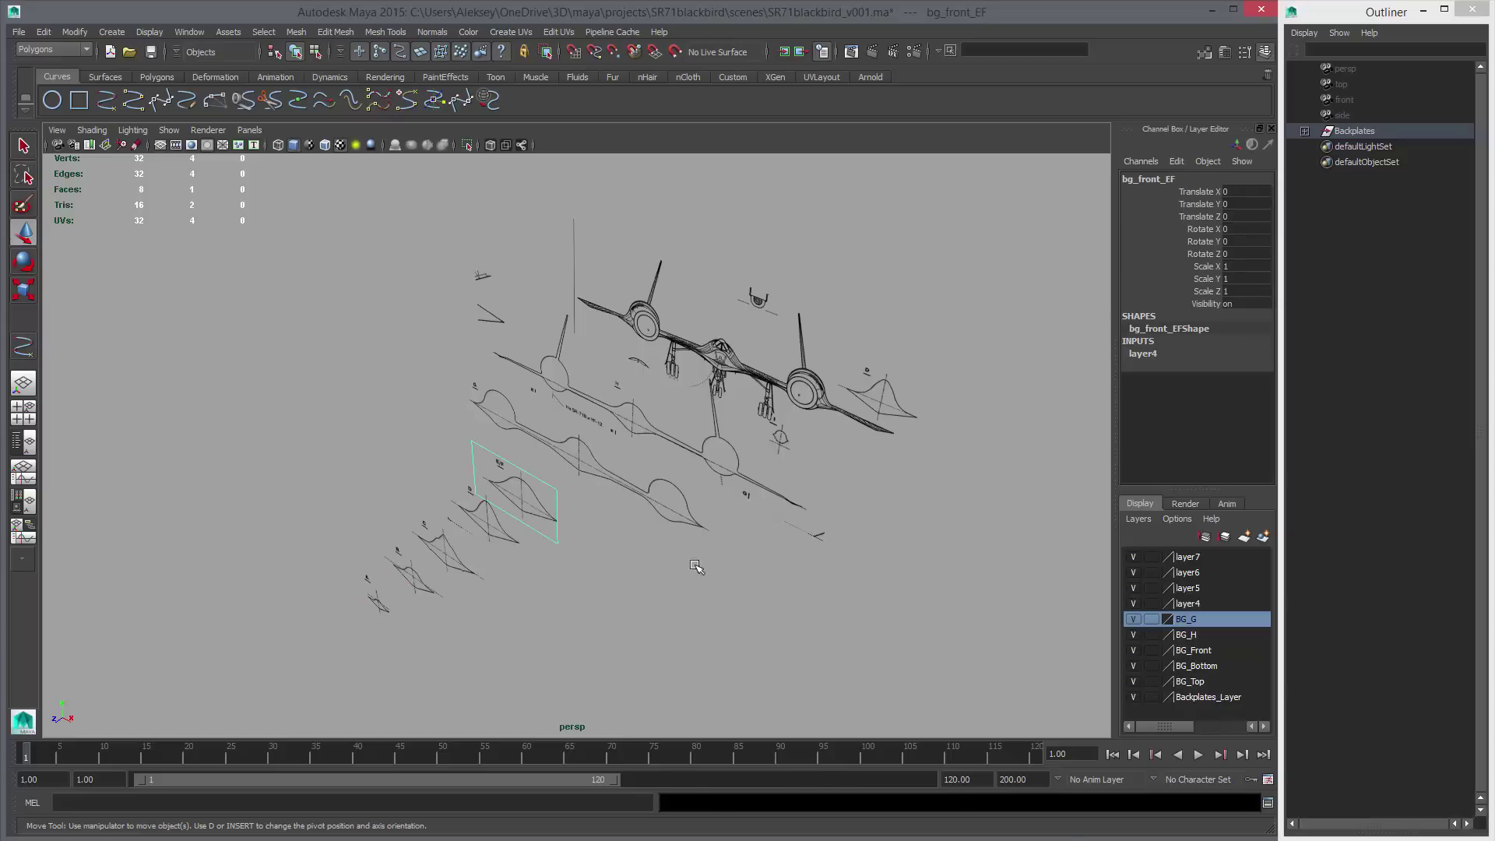
double_click(1187, 603)
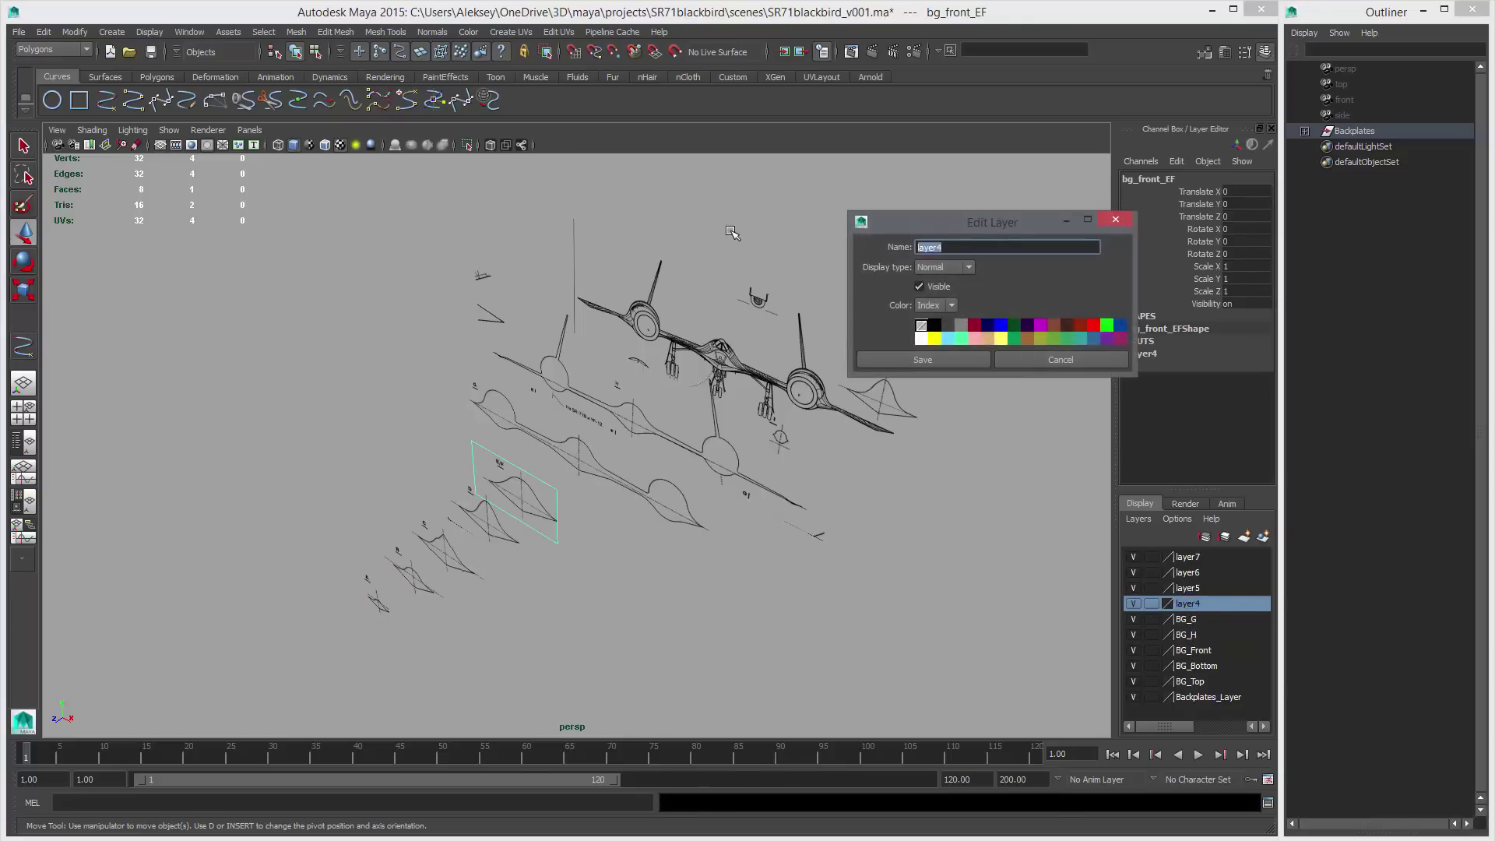
type("BG_EF")
key("Return")
left_click(902, 359)
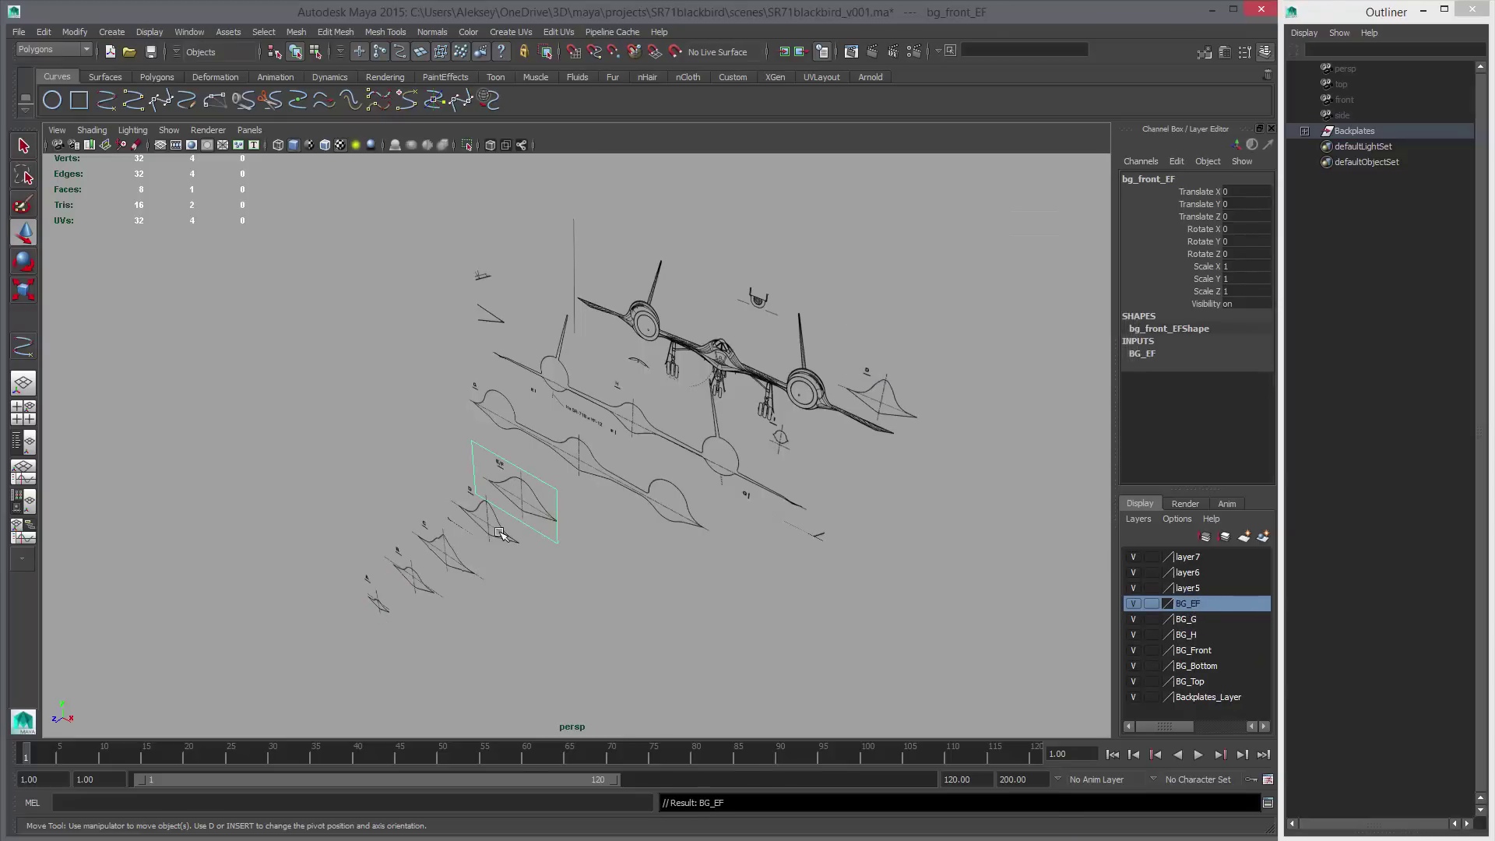
Select the bg_front_D plane and rename layer5 as BG_D.
left_click(496, 528)
double_click(1196, 587)
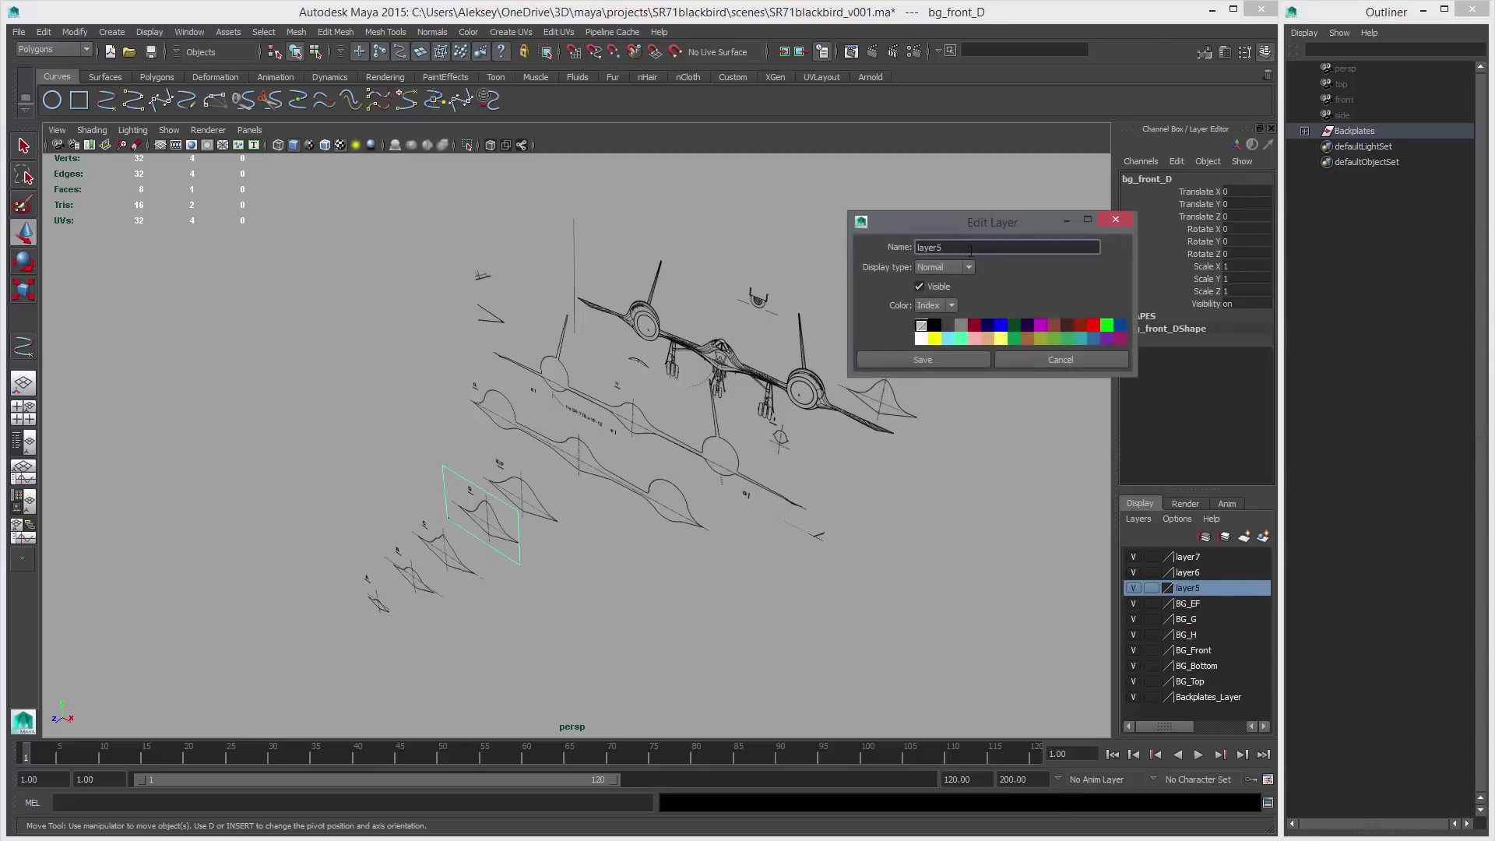
type("BG_D")
left_click(929, 356)
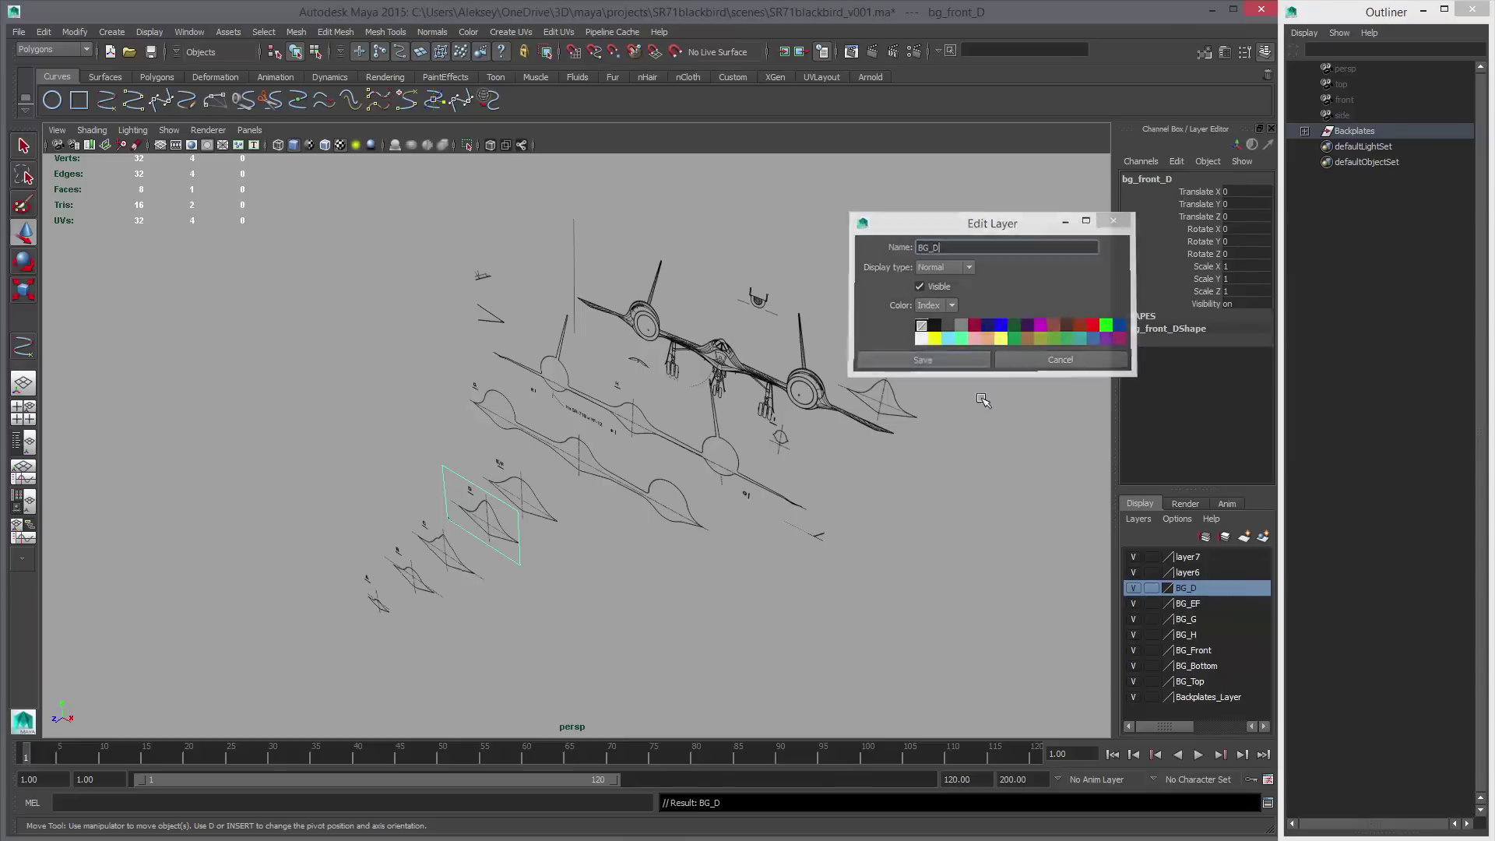
Check which layer holds the bg_front_C plane and correct that layer's name from BG_D to BG_C.
key("Left")
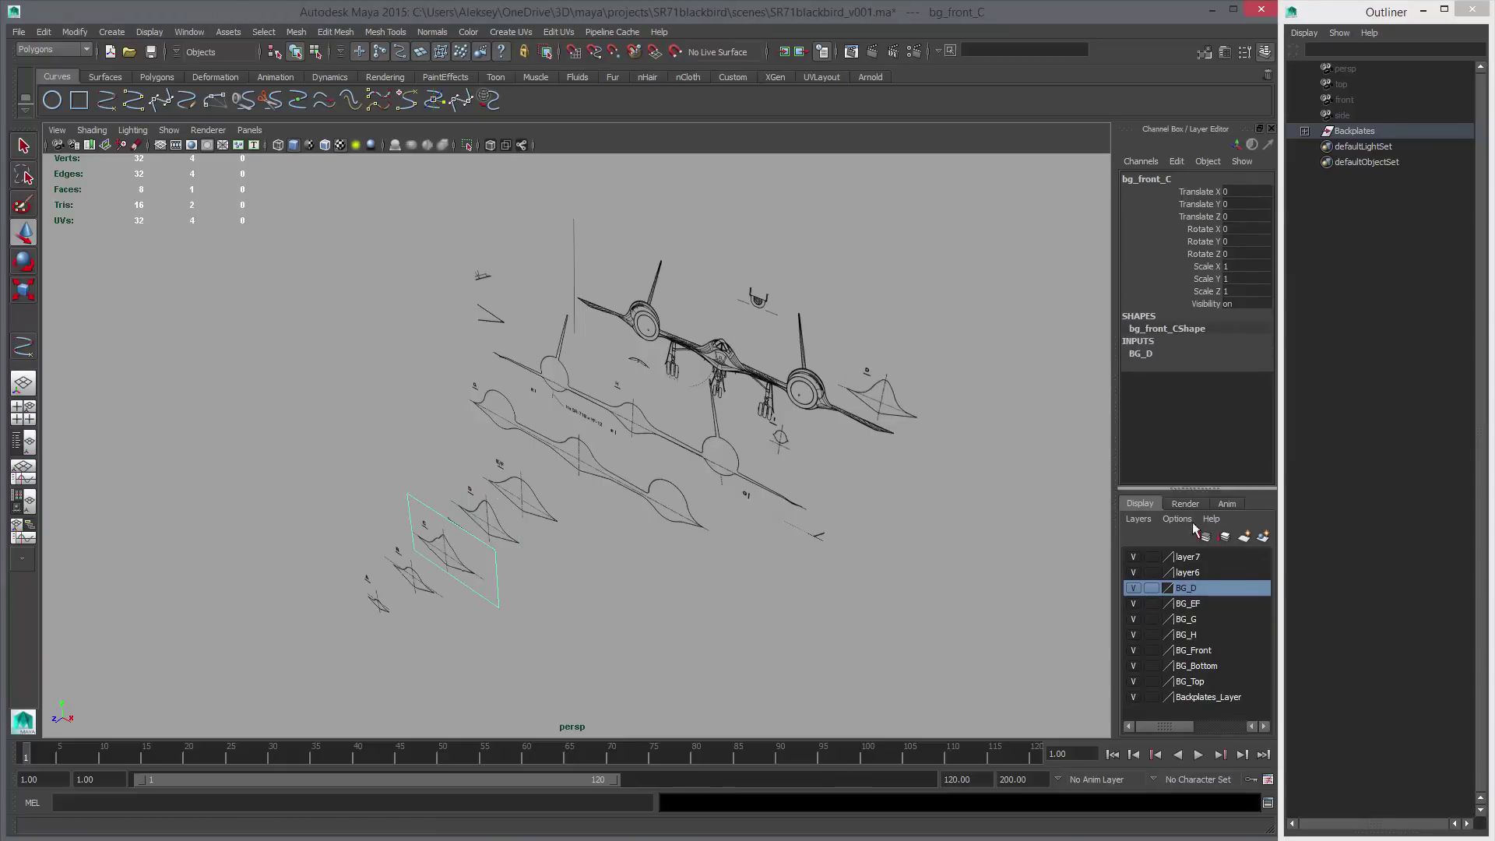
left_click(1129, 585)
left_click(1129, 585)
double_click(1199, 589)
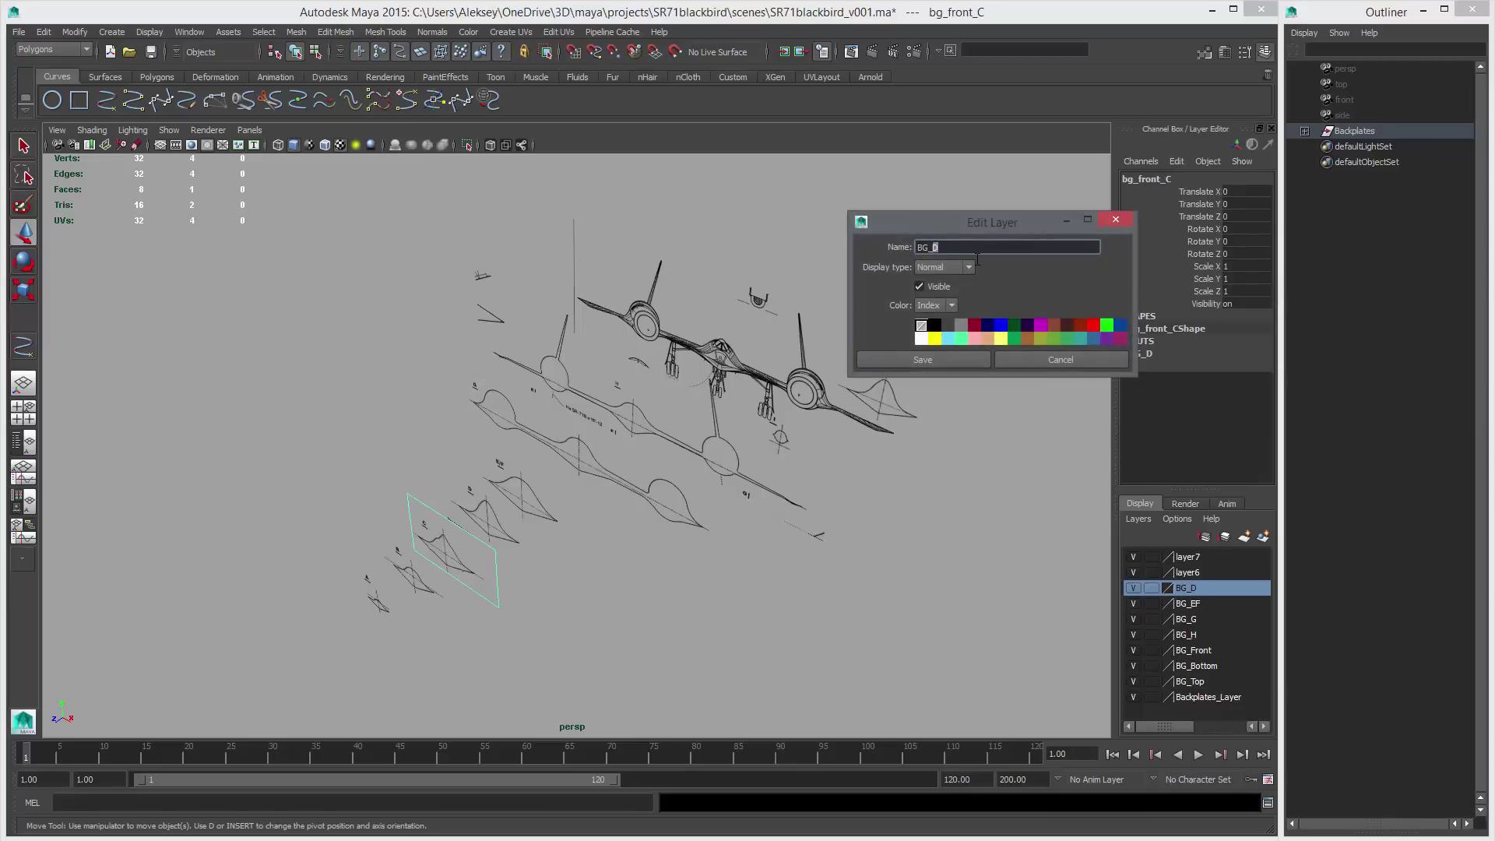
left_click(954, 357)
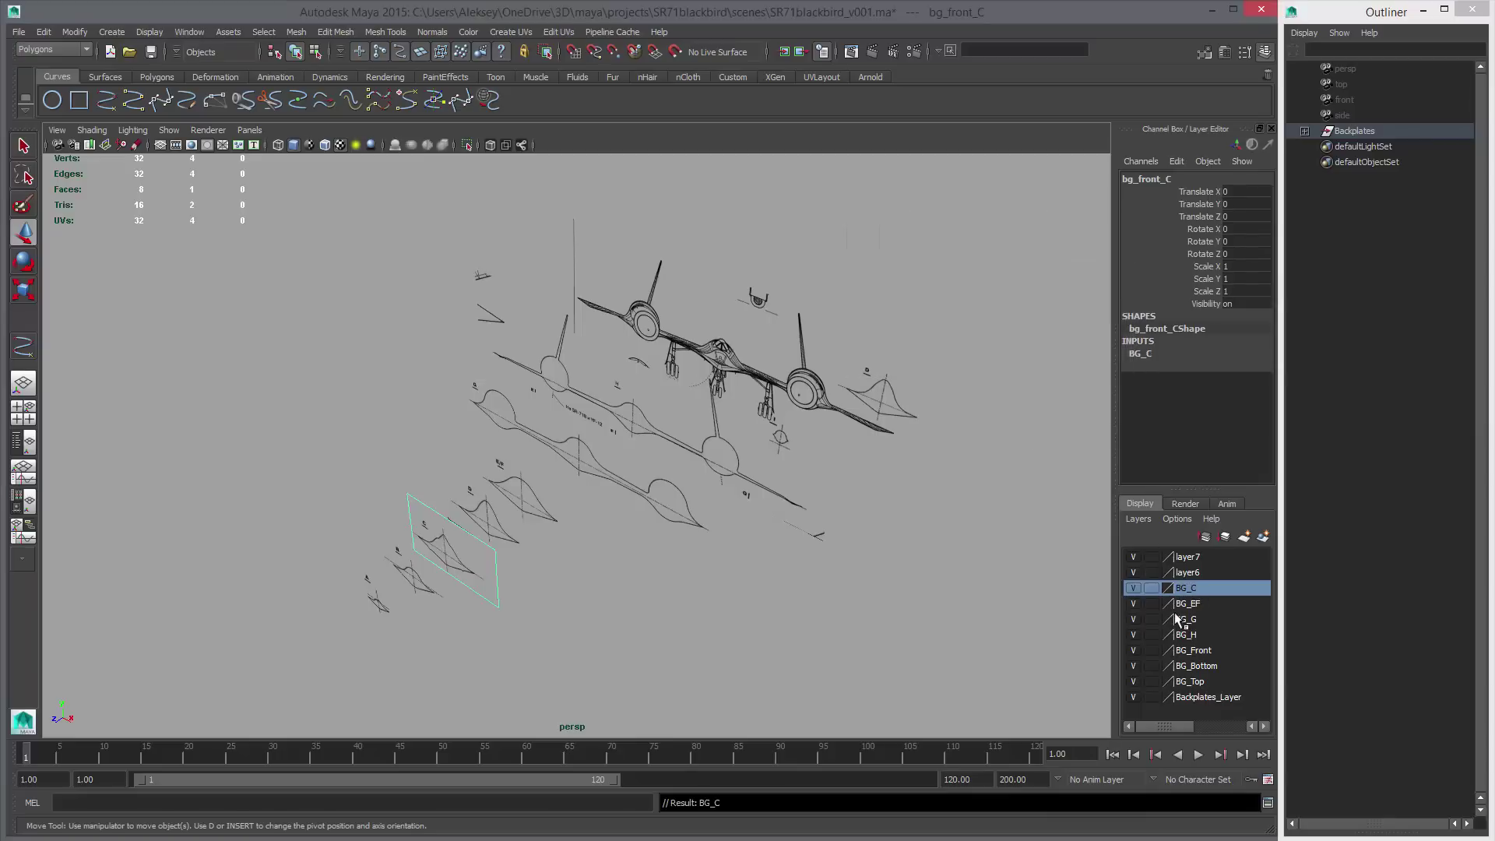
Check the BG_EF layer by toggling its visibility, and create a new display layer for the bg_front_D plane.
left_click(1133, 603)
left_click(1132, 604)
left_click(1193, 605)
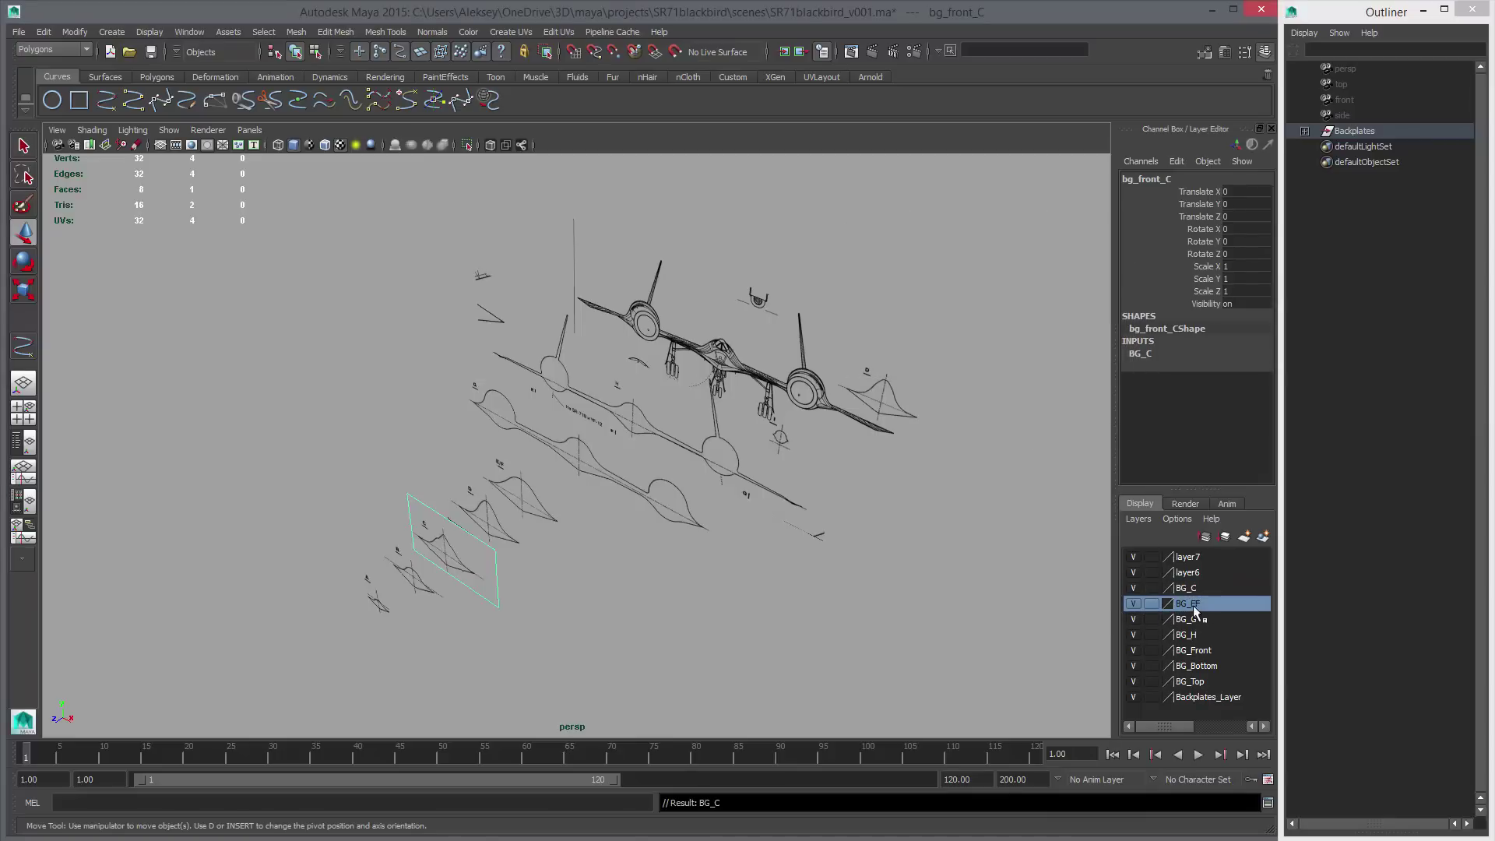
left_click(487, 514)
left_click(1262, 536)
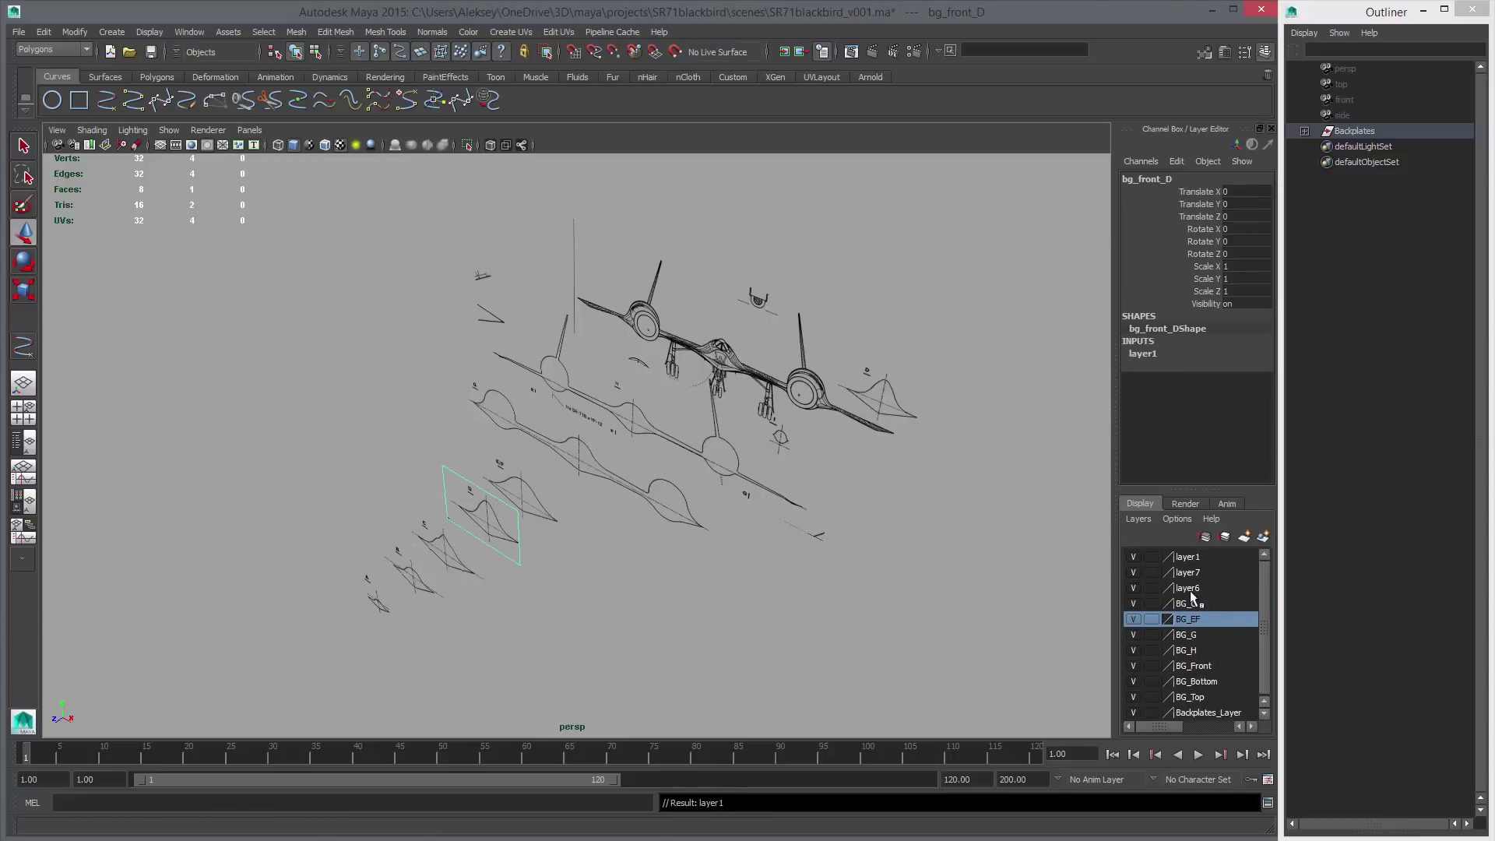
Check the new layer1 by toggling its visibility, and reorder it to sit between BG_C and BG_EF.
left_click(1194, 556)
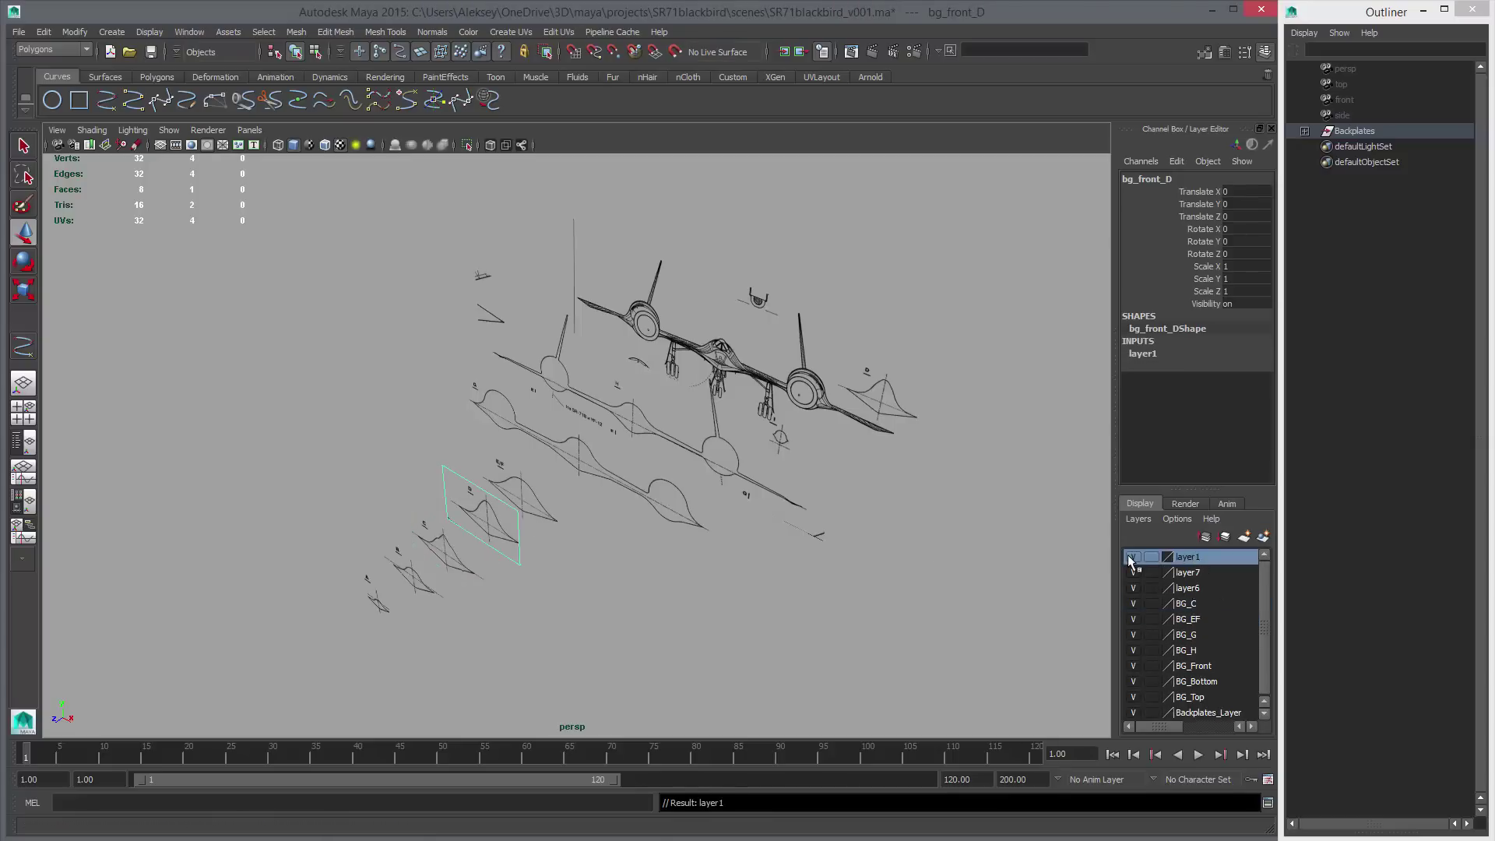
left_click(1129, 556)
left_click(1129, 556)
left_click_drag(1198, 554, 1192, 590)
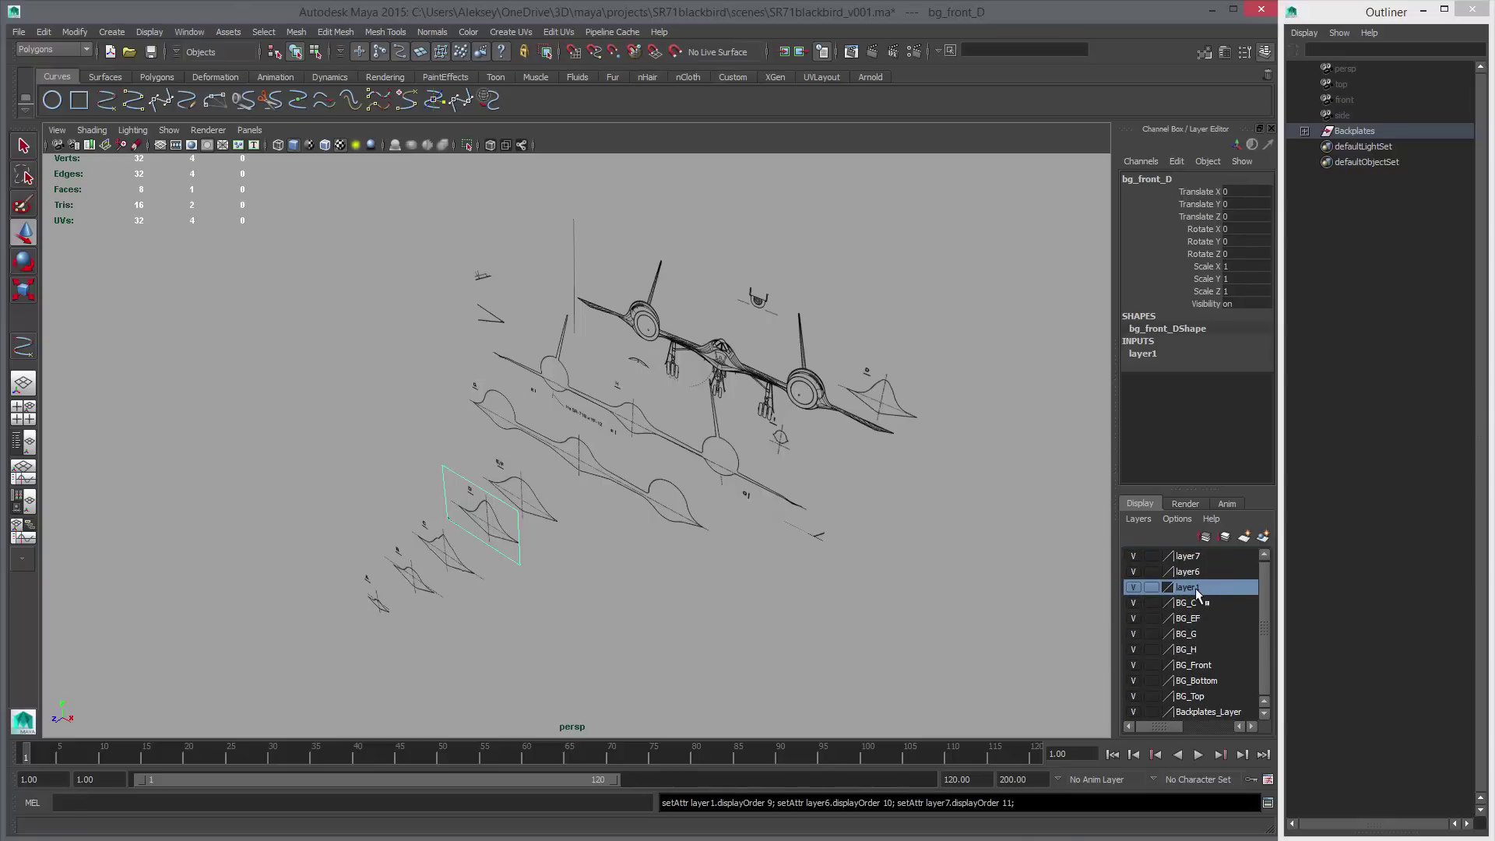
left_click_drag(1195, 607, 1194, 604)
Rename layer1, which holds the bg_front_D plane, as BG_D.
double_click(1195, 606)
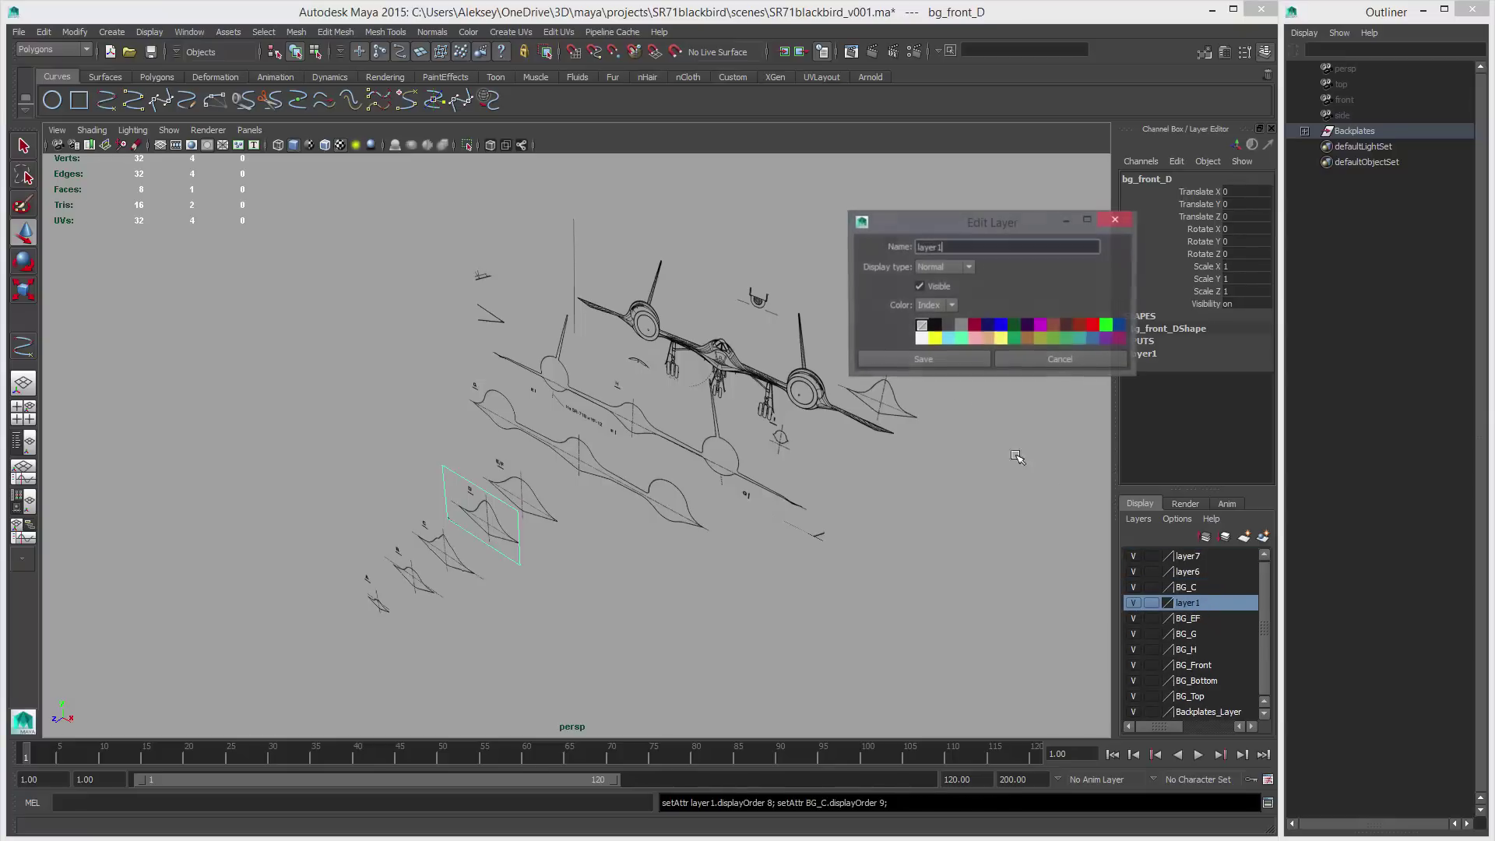
type("BG_D")
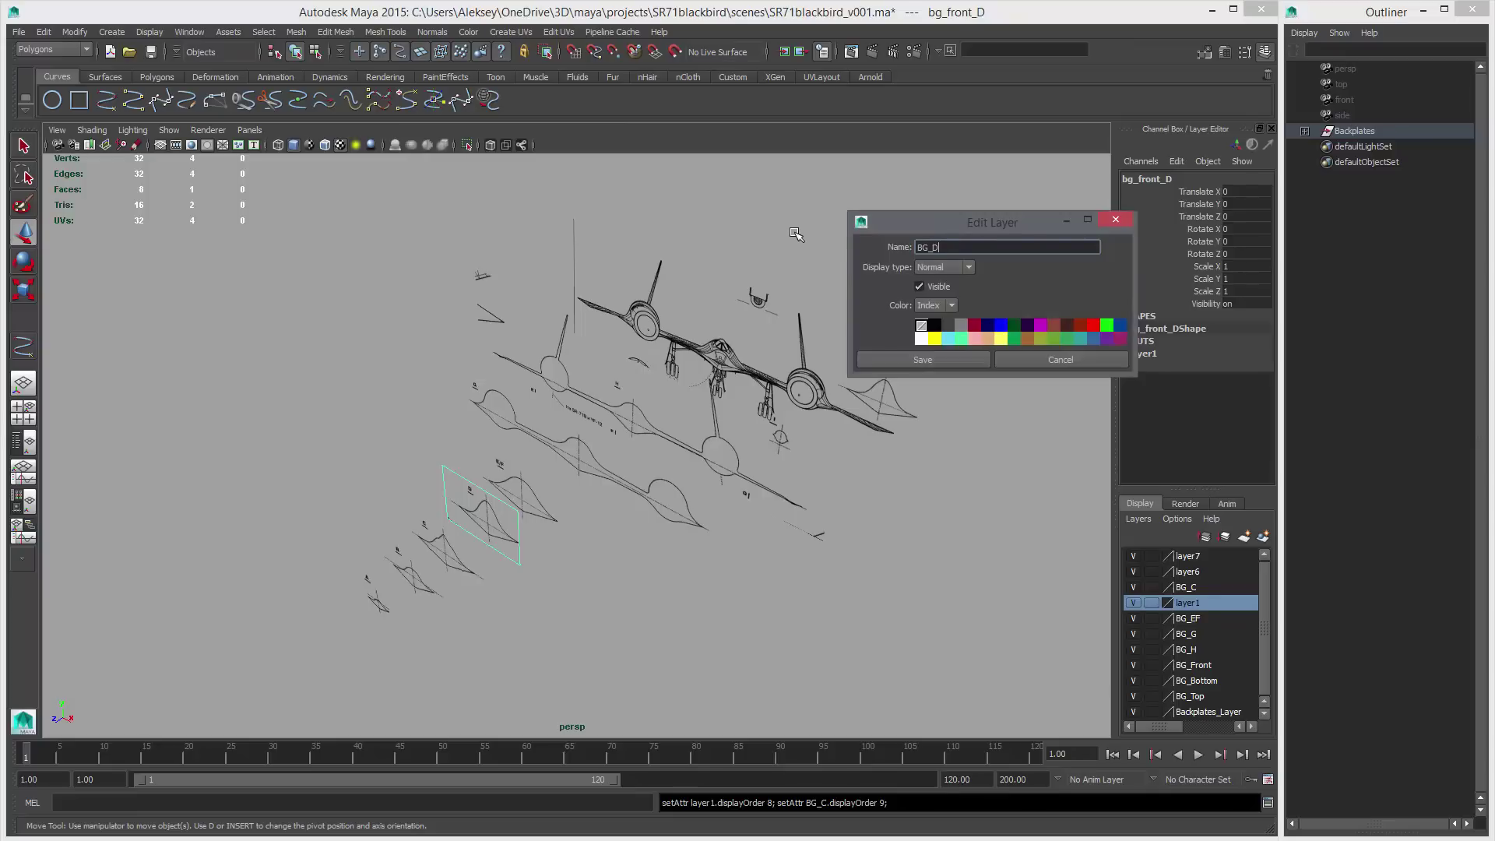
left_click(947, 340)
left_click(943, 360)
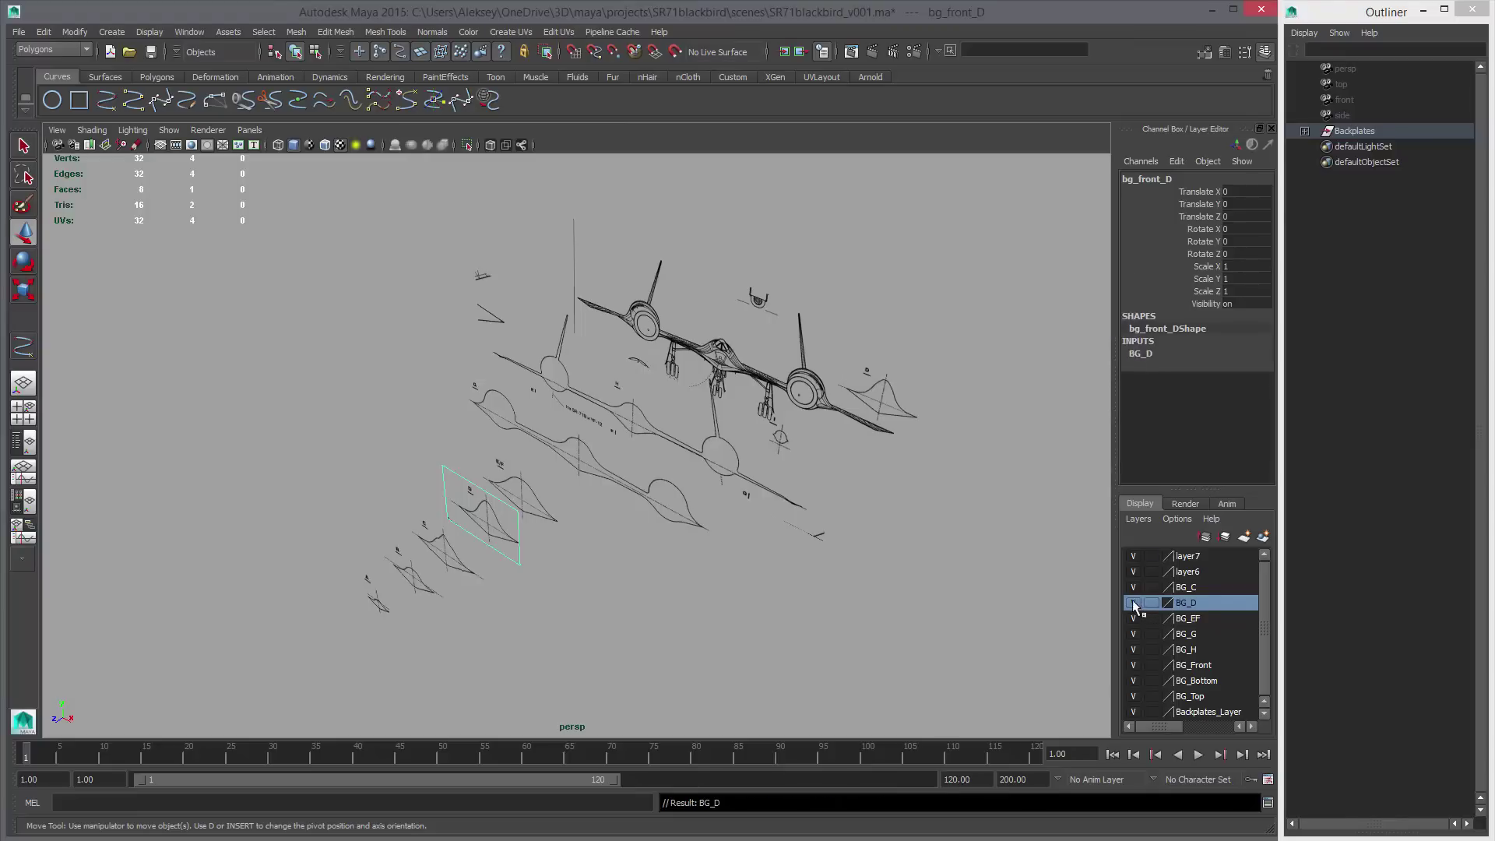
Check the BG_D, BG_EF, BG_G, BG_H, BG_Front and BG_C layers by toggling their visibility, leaving them all shown.
left_click(1133, 603)
left_click(1132, 618)
left_click(1132, 618)
left_click(1132, 633)
left_click(1133, 633)
left_click(1132, 650)
left_click(1133, 649)
left_click(1133, 665)
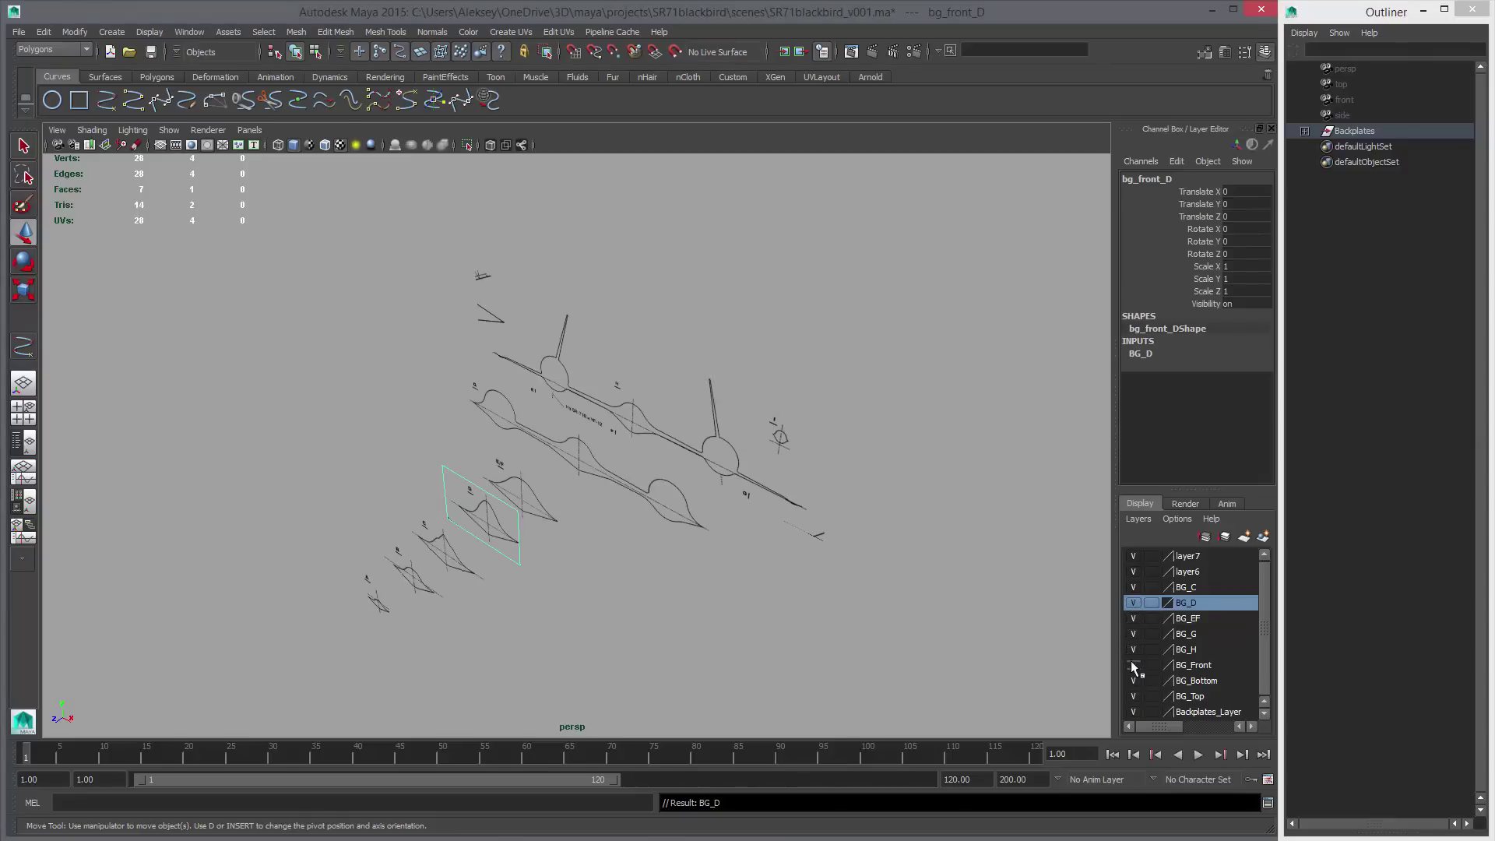
left_click(1133, 664)
left_click(1132, 587)
left_click(1132, 587)
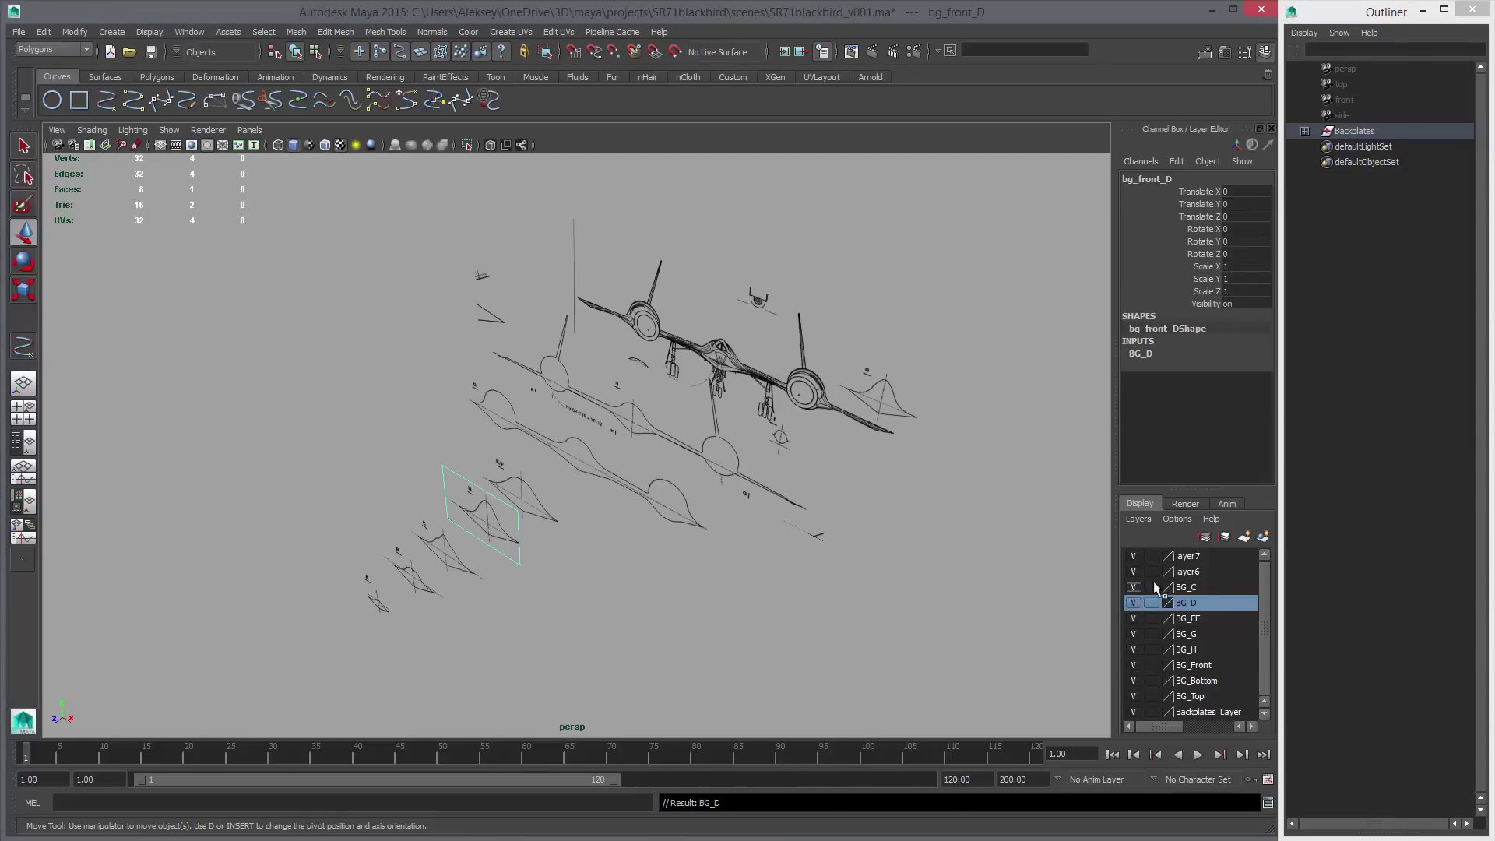
Check layer6 by toggling its visibility, and rename it as BG_B.
left_click(1155, 572)
left_click(1133, 571)
left_click(1133, 571)
double_click(1194, 571)
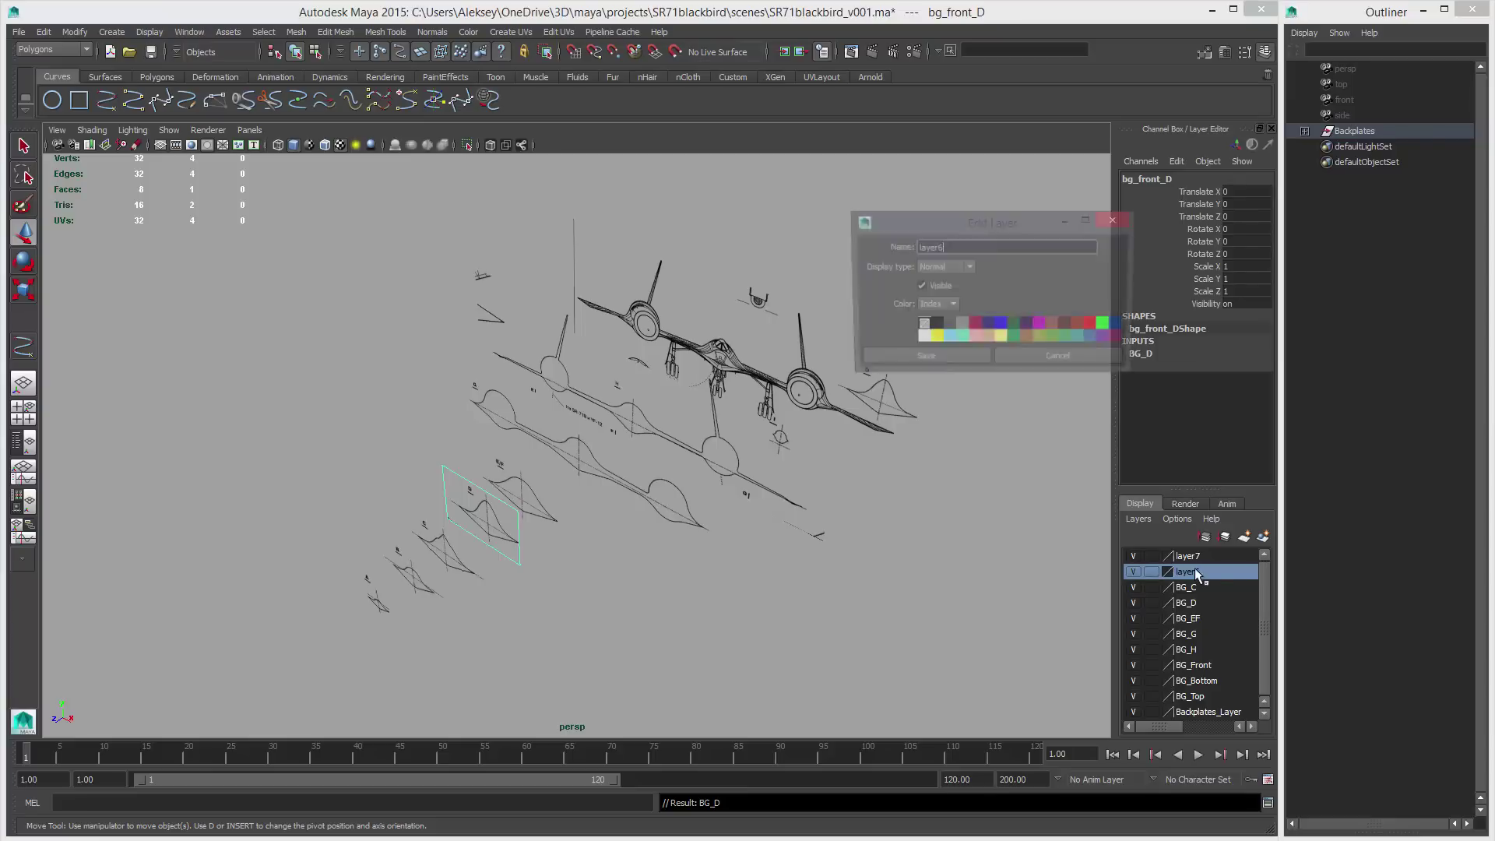
left_click_drag(945, 247, 830, 246)
type("BG_B")
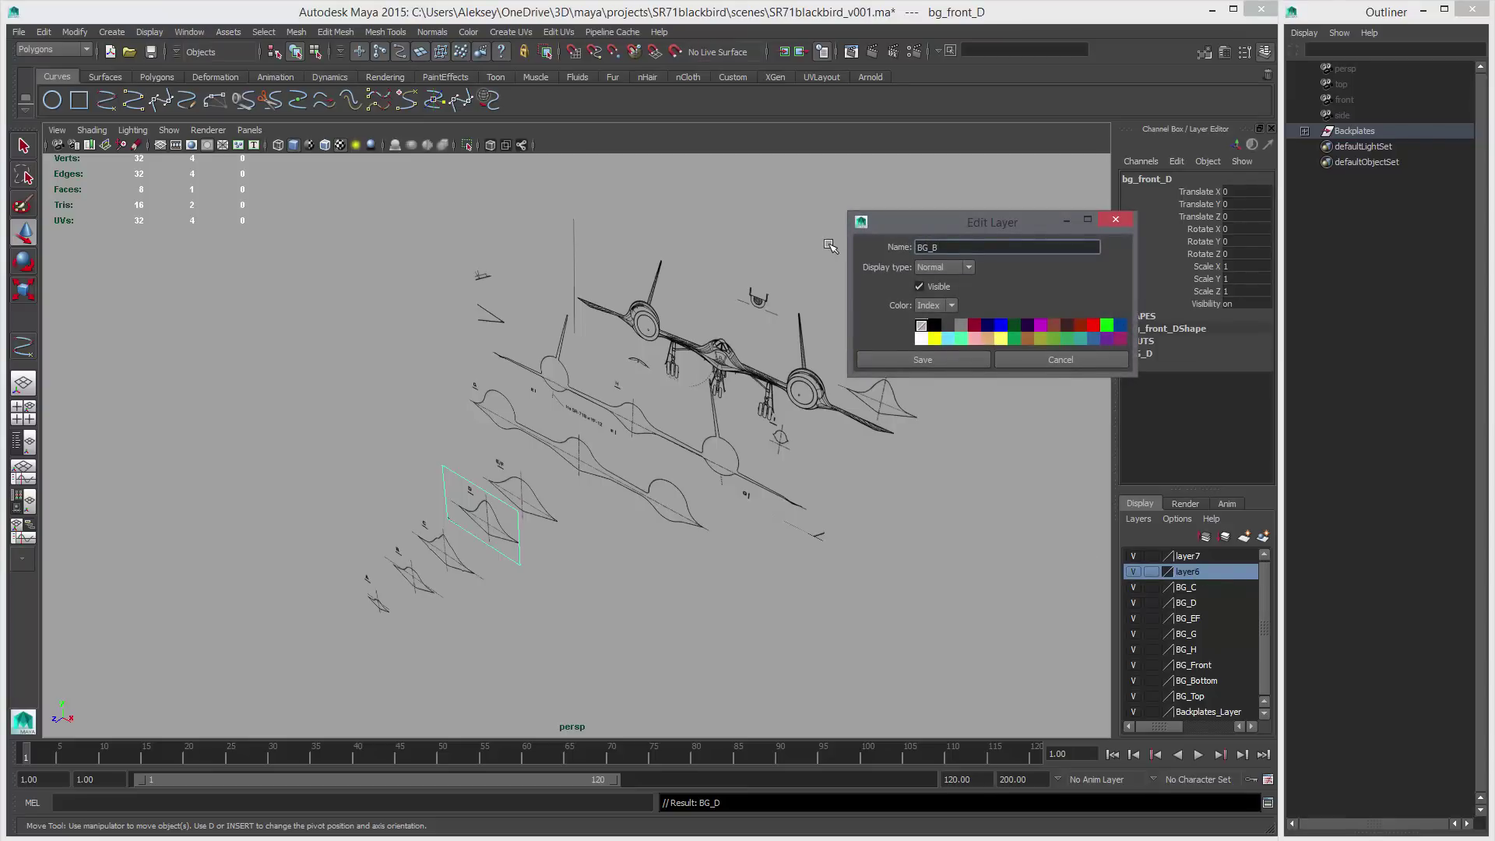
left_click(896, 363)
Check layer7 by toggling its visibility, and rename it as BG_A.
left_click_drag(626, 452, 637, 522, "alt")
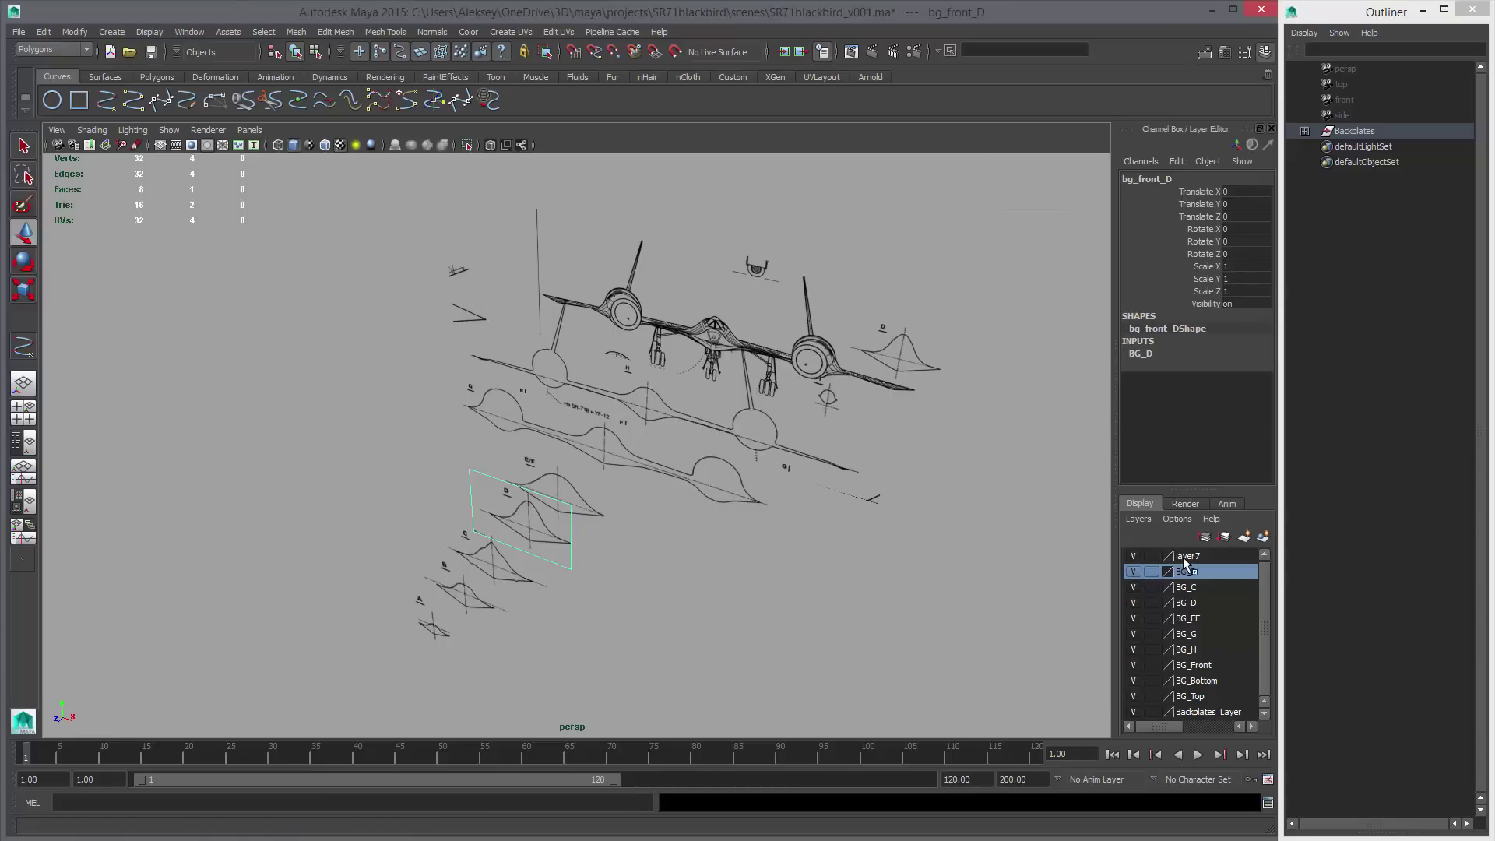
left_click(1138, 557)
left_click(1134, 557)
double_click(1212, 554)
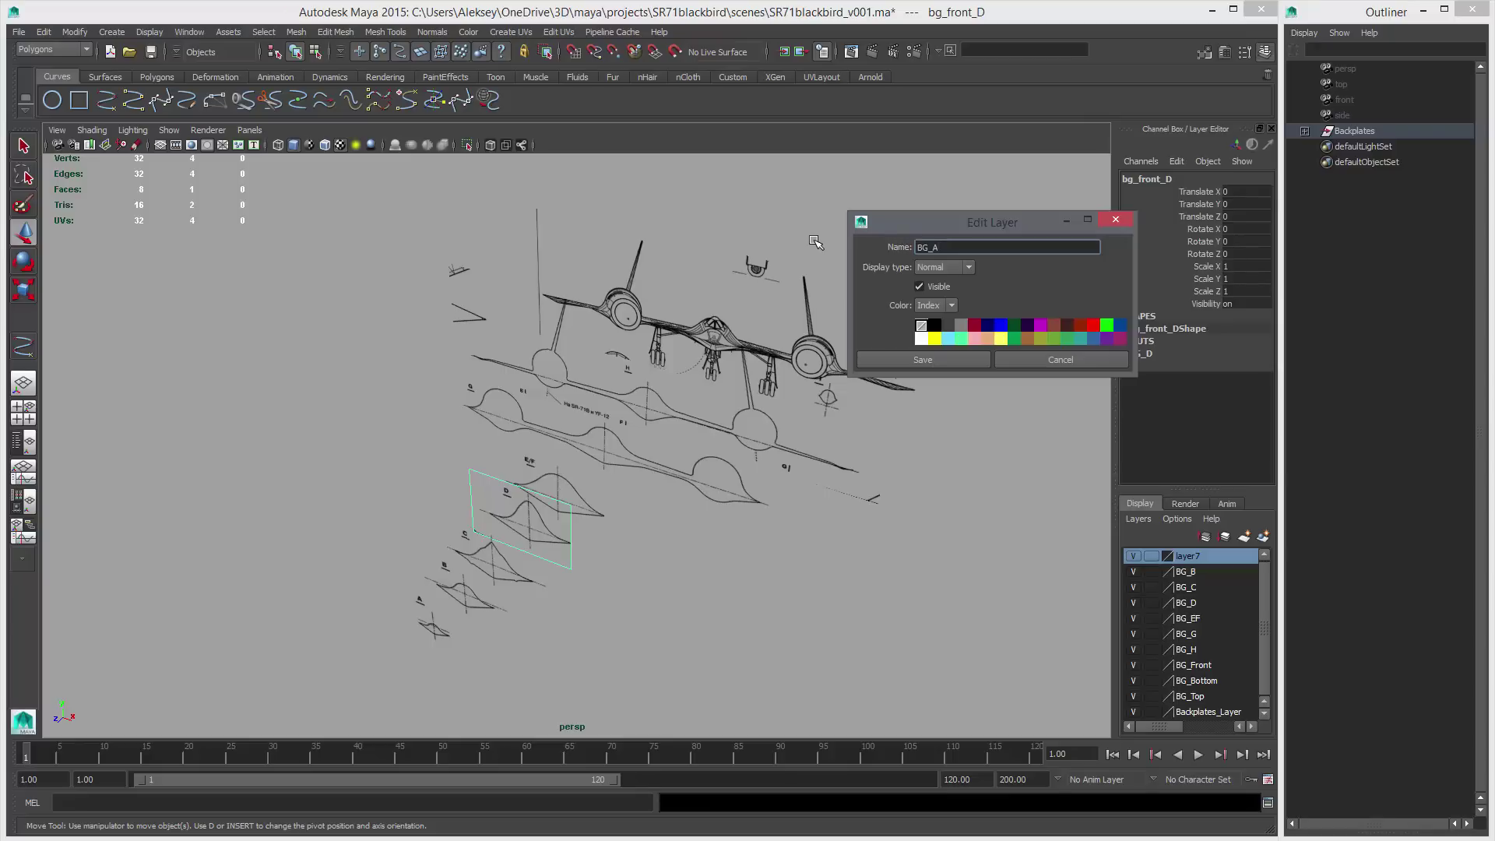
left_click(913, 359)
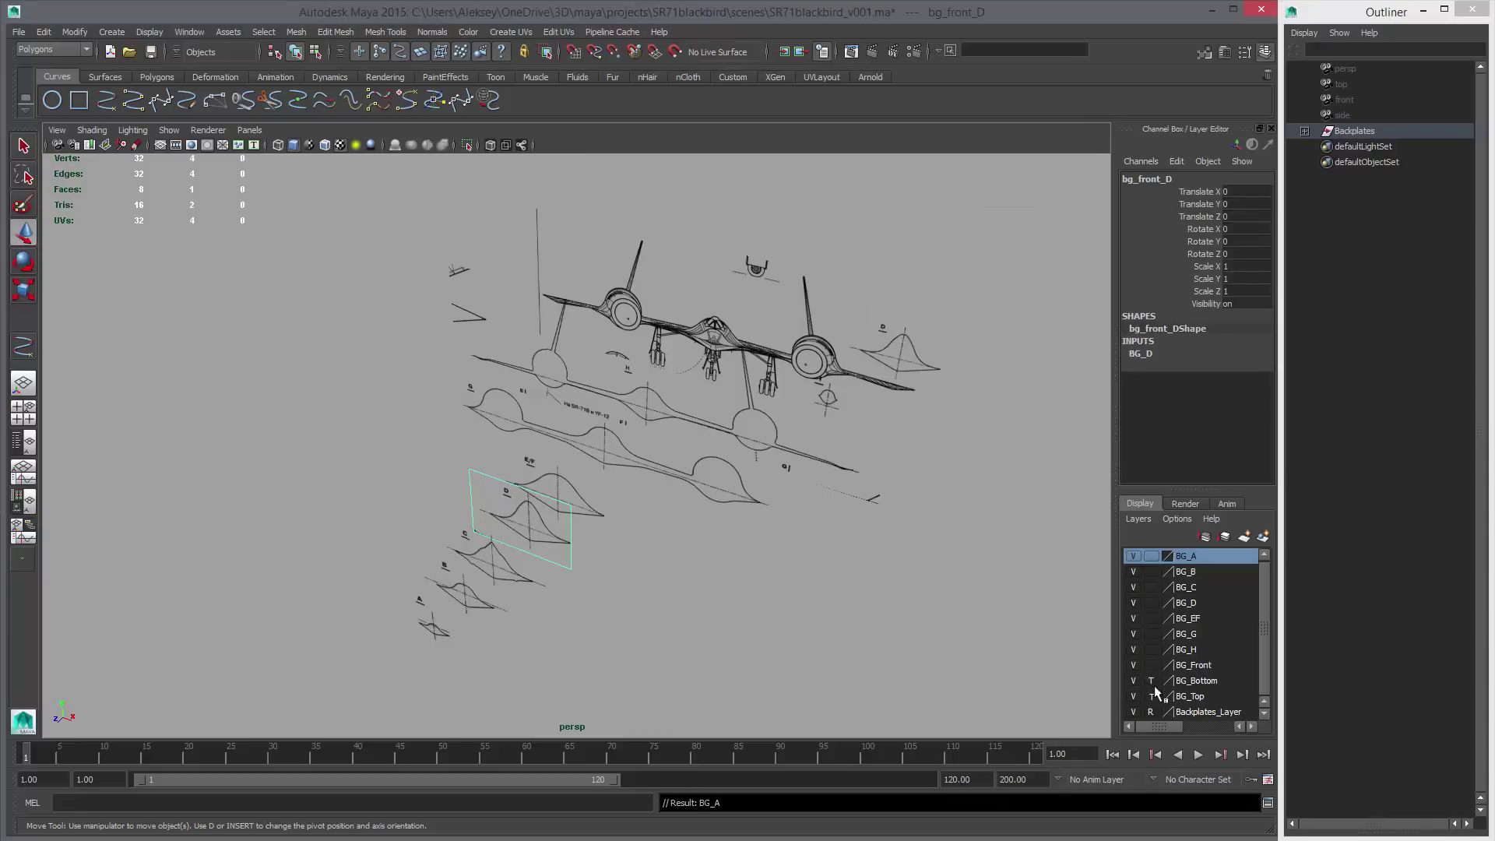
Set all the BG_ layers, from BG_Top to BG_A, to the Reference display type and clear the selection.
left_click(1151, 664)
left_click(1150, 664)
left_click(1151, 601)
left_click(1150, 602)
left_click(1150, 586)
left_click(1150, 586)
left_click(1151, 571)
left_click(1150, 571)
left_click(1151, 555)
left_click(1152, 554)
scroll(890, 573, "down", 3)
left_click(931, 596)
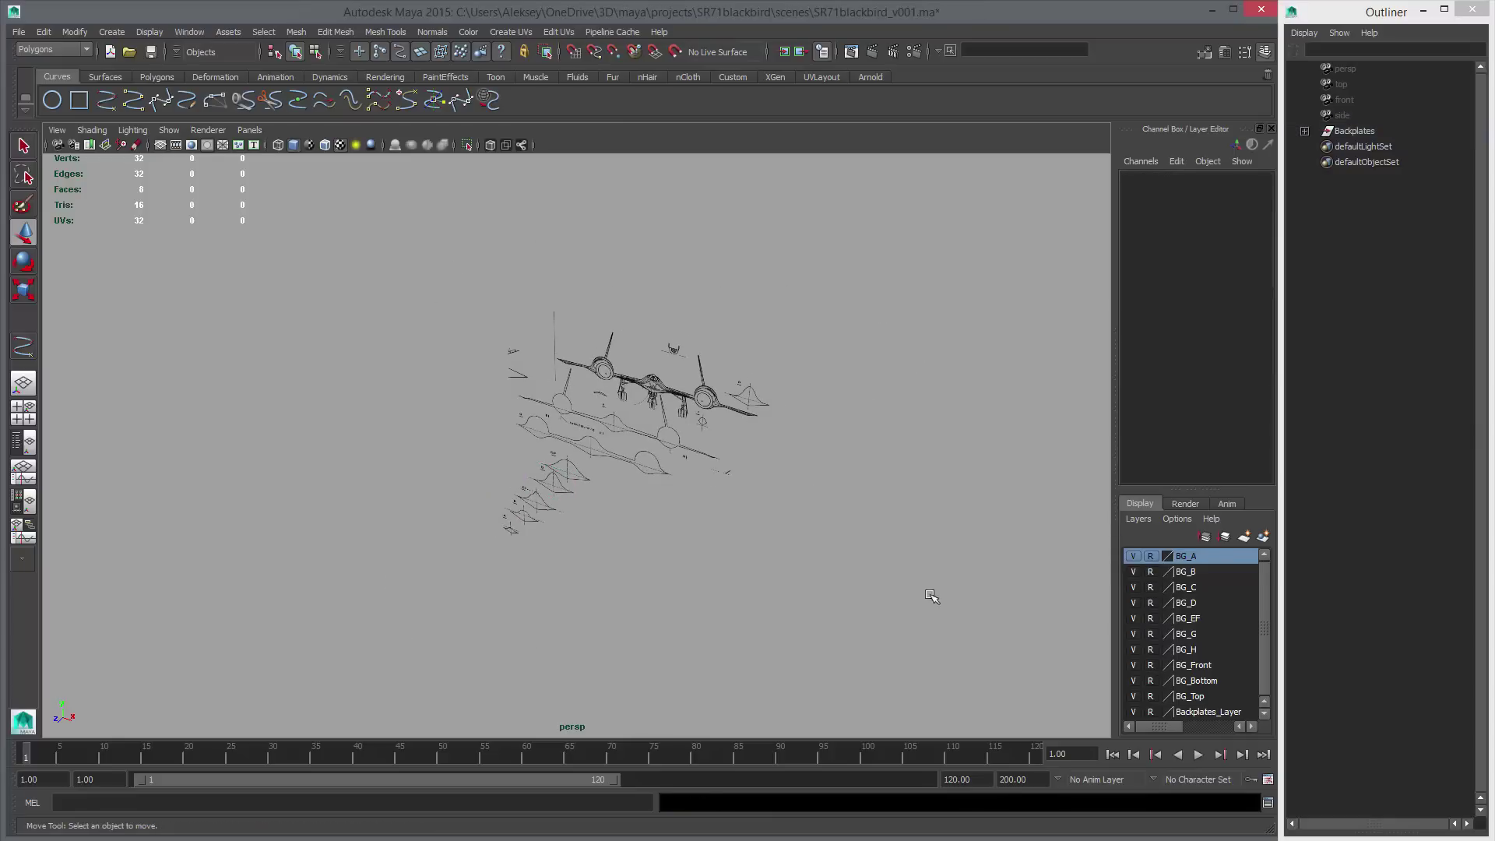
Hide the seven section layers from BG_A to BG_H, keeping BG_Front, BG_Bottom and BG_Top shown.
left_click(1132, 556)
left_click_drag(897, 593, 927, 572, "alt")
key("a")
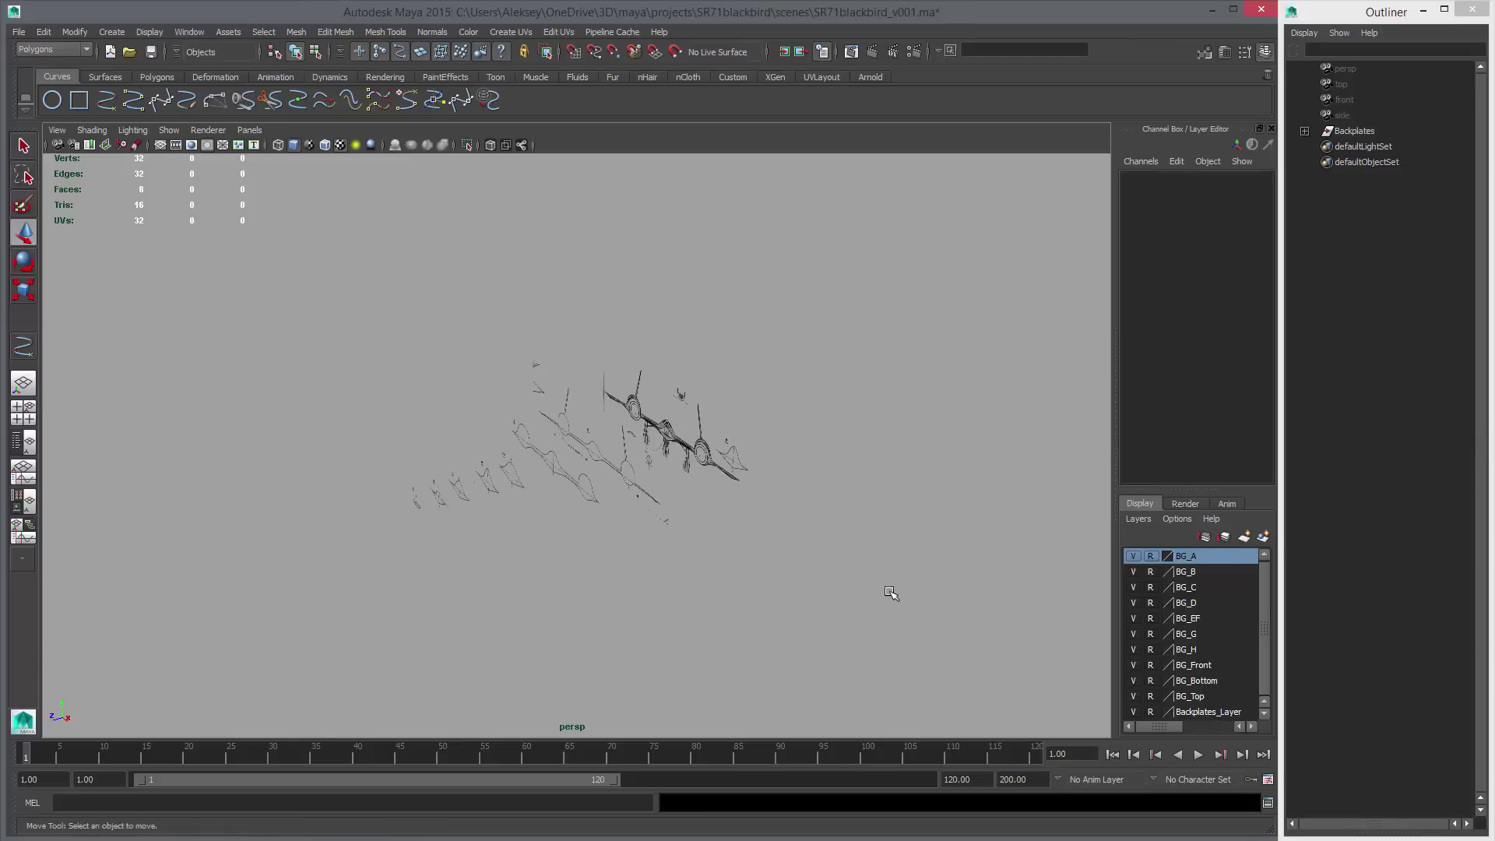
left_click(1132, 571)
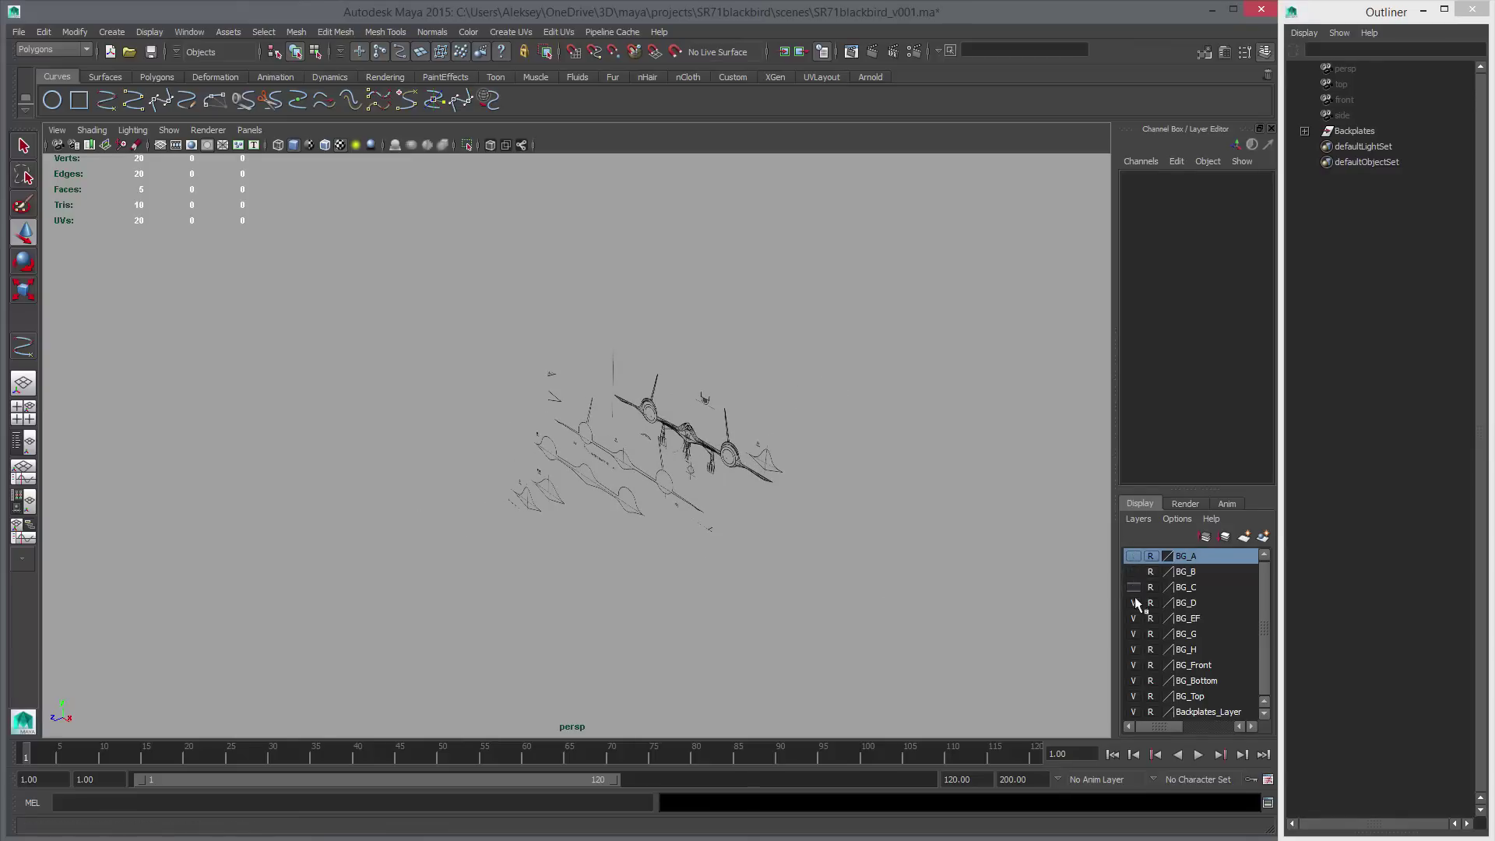
left_click(1133, 640)
left_click(1131, 652)
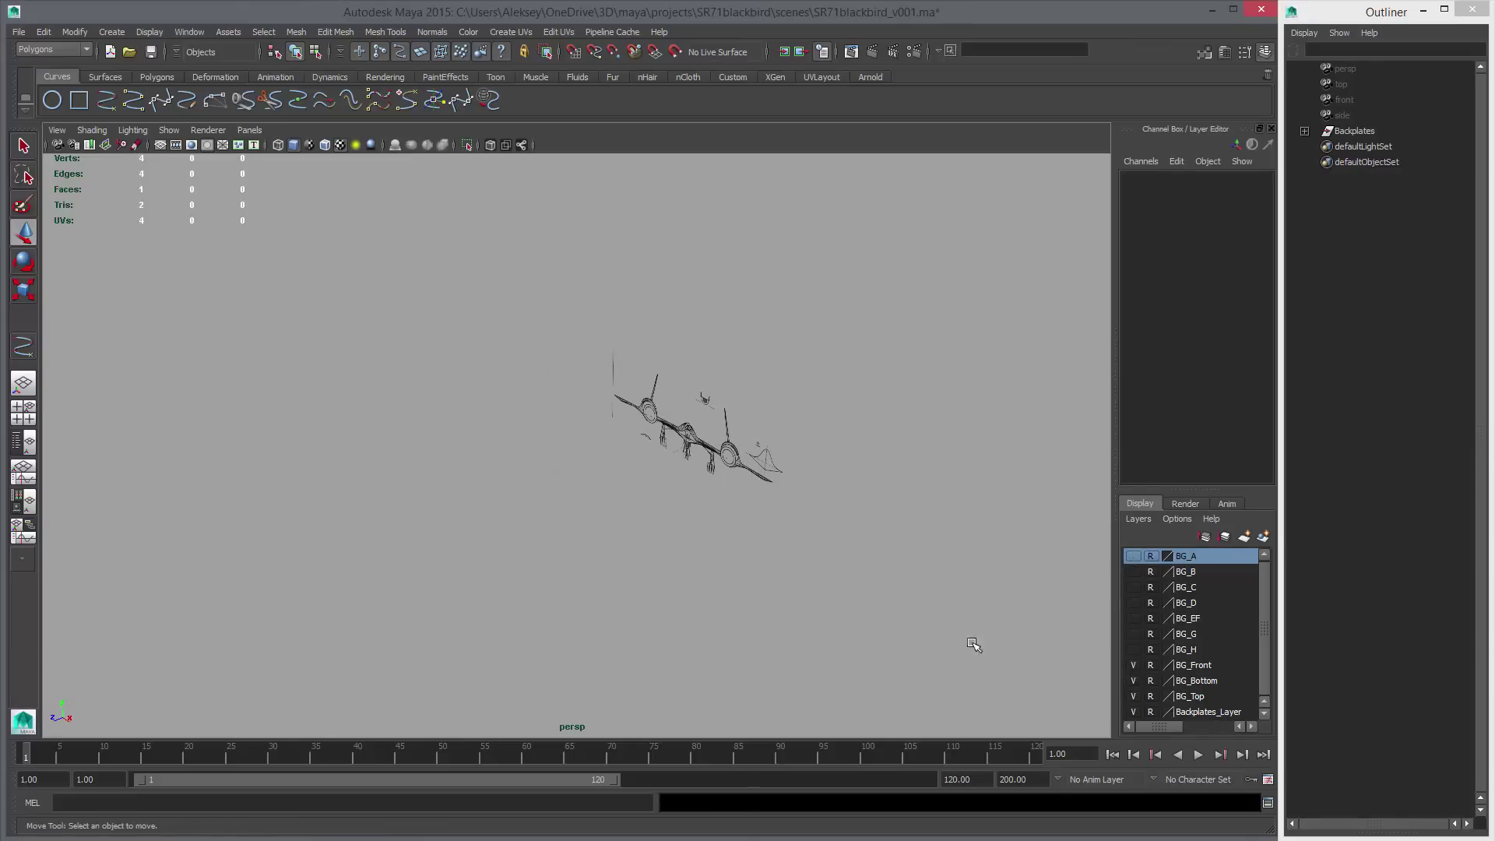
Go to the top view and hide the BG_Bottom layer so only the top blueprint of the aircraft shows there.
left_click_drag(968, 647, 626, 511, "alt")
key("space")
key("space")
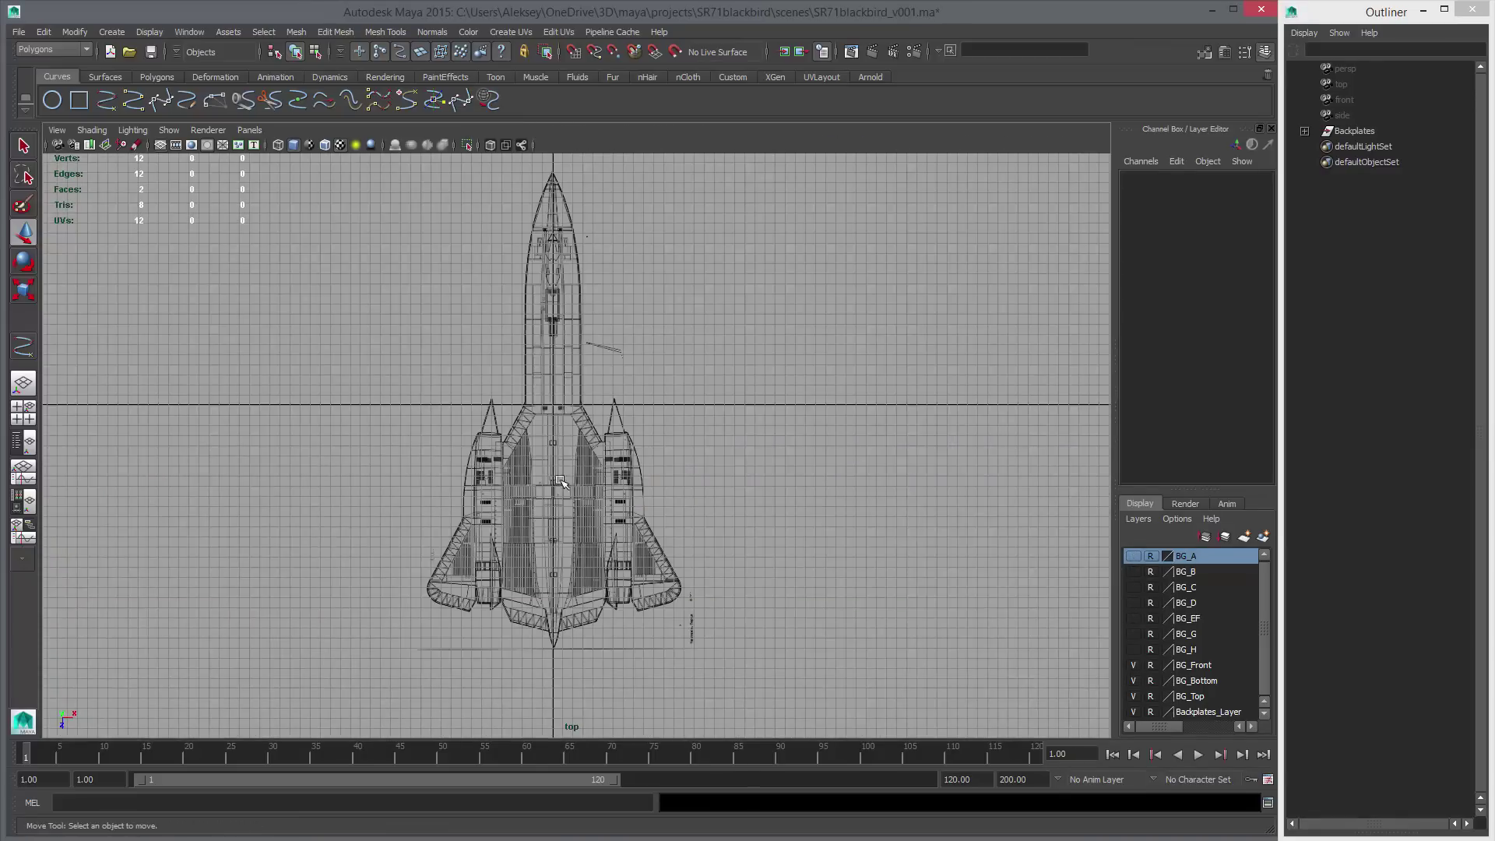
right_click_drag(559, 483, 627, 495, "alt")
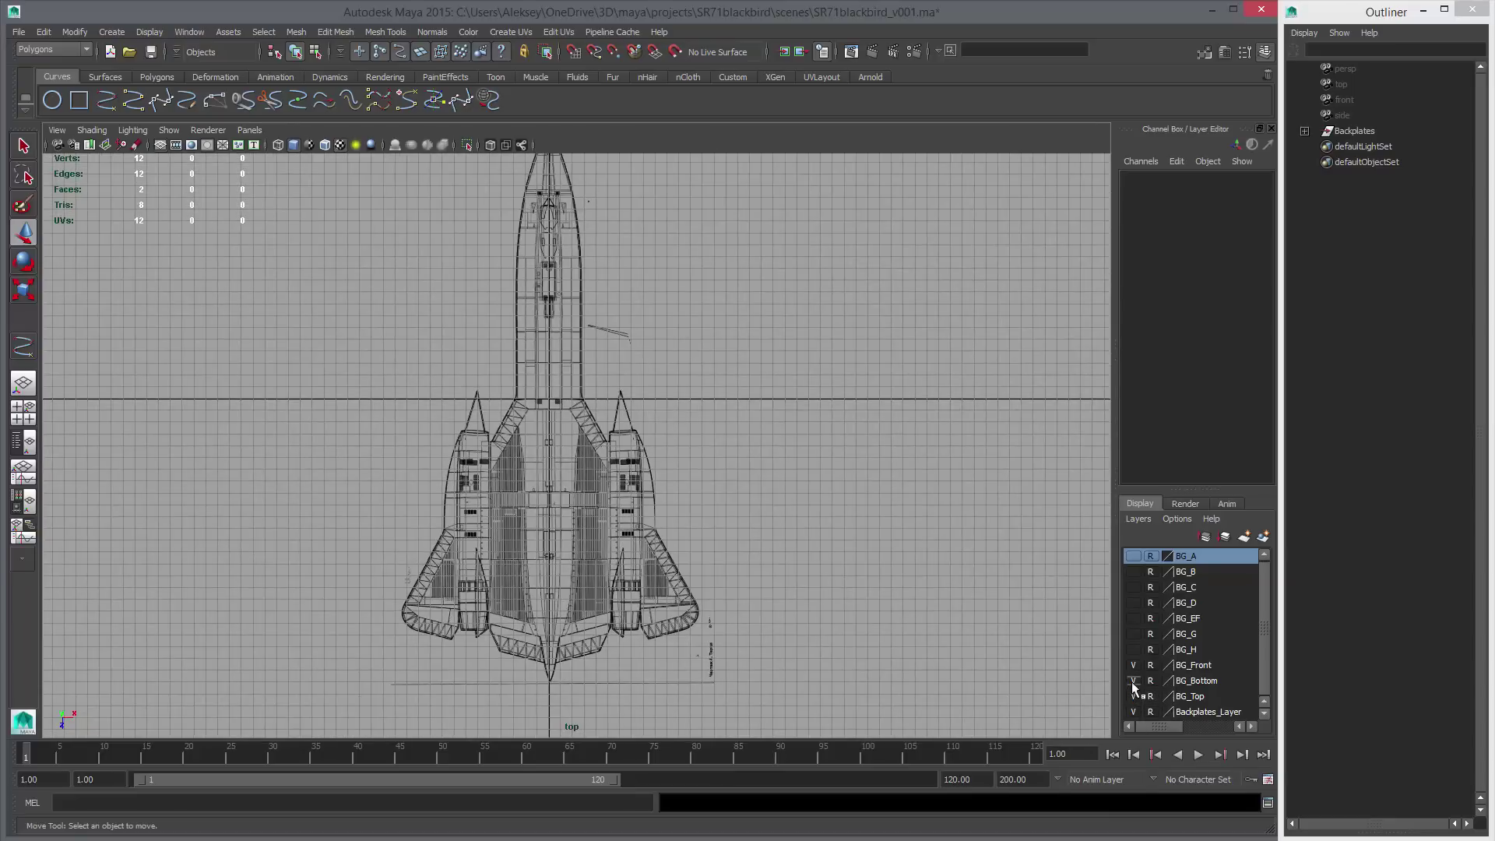
left_click(1132, 681)
middle_click_drag(1076, 661, 1071, 706, "alt")
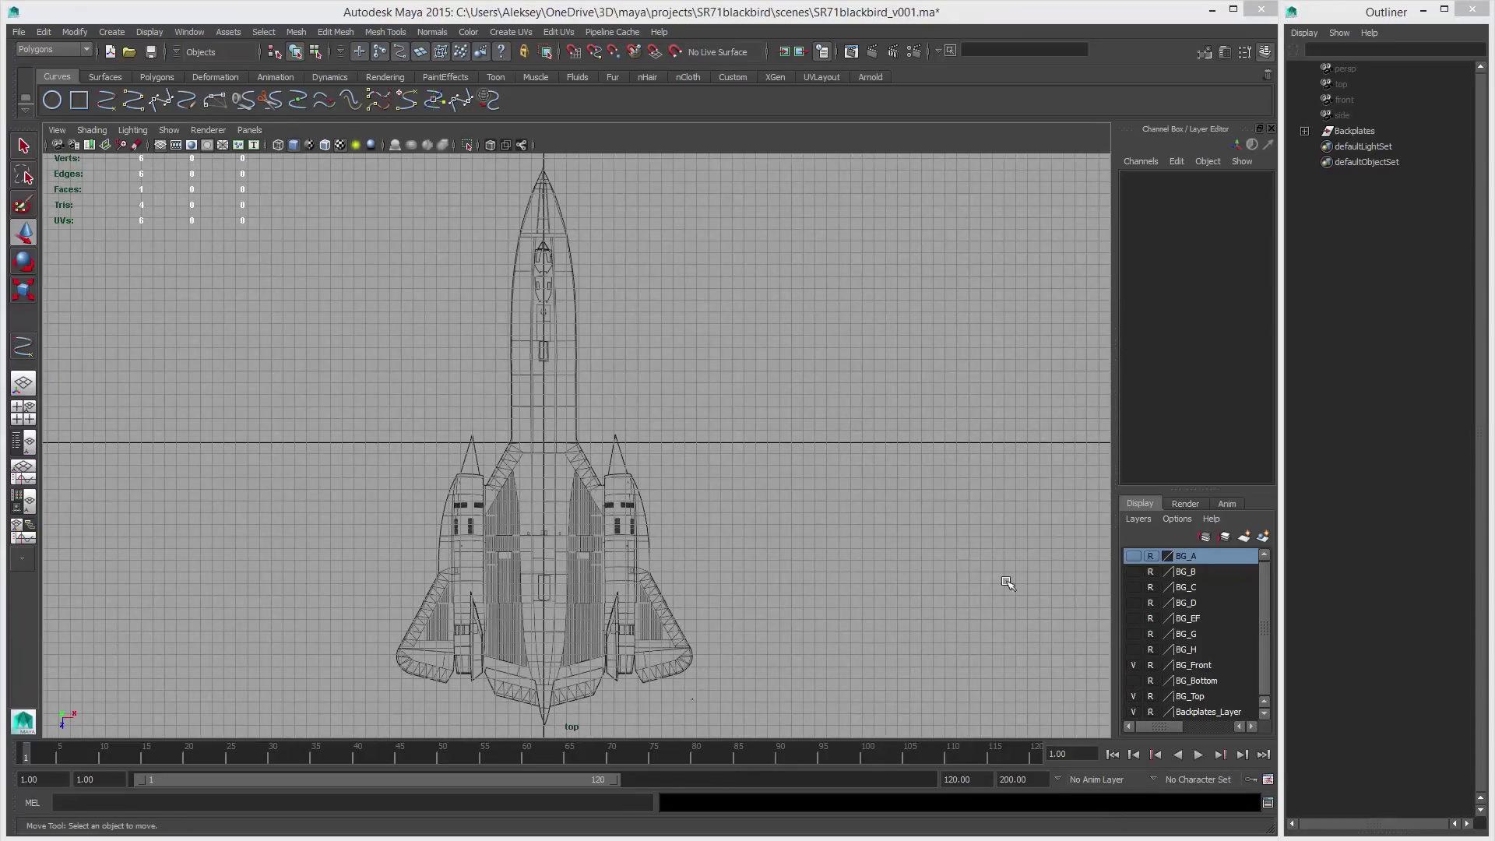
Examine the aircraft blueprints in the perspective, top and front views, looking closely at the engine nacelles in the front view.
right_click_drag(874, 551, 749, 538, "alt")
key("space")
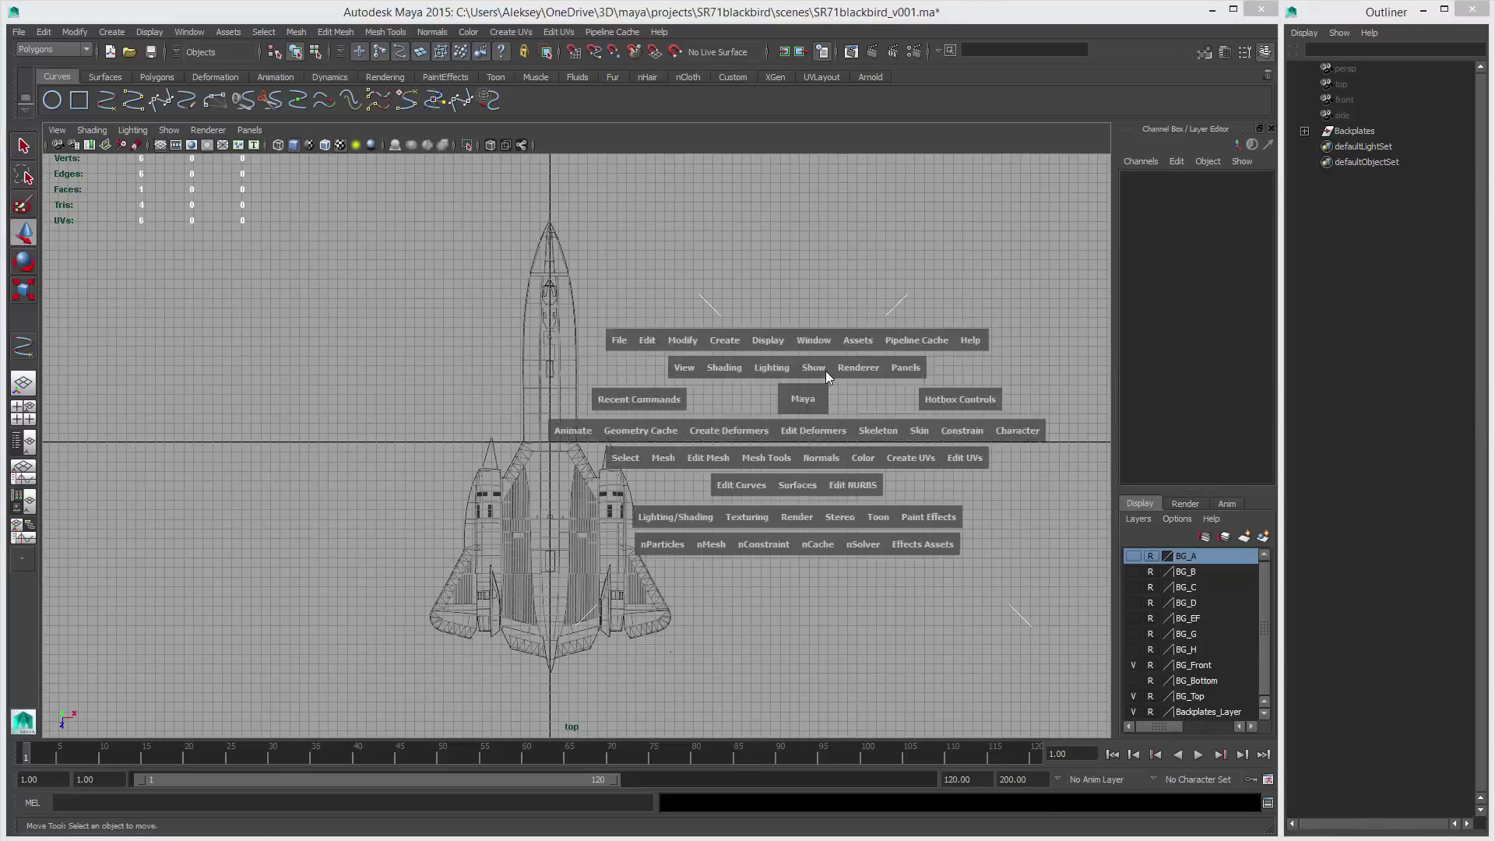
key("space")
left_click_drag(883, 553, 623, 600, "alt")
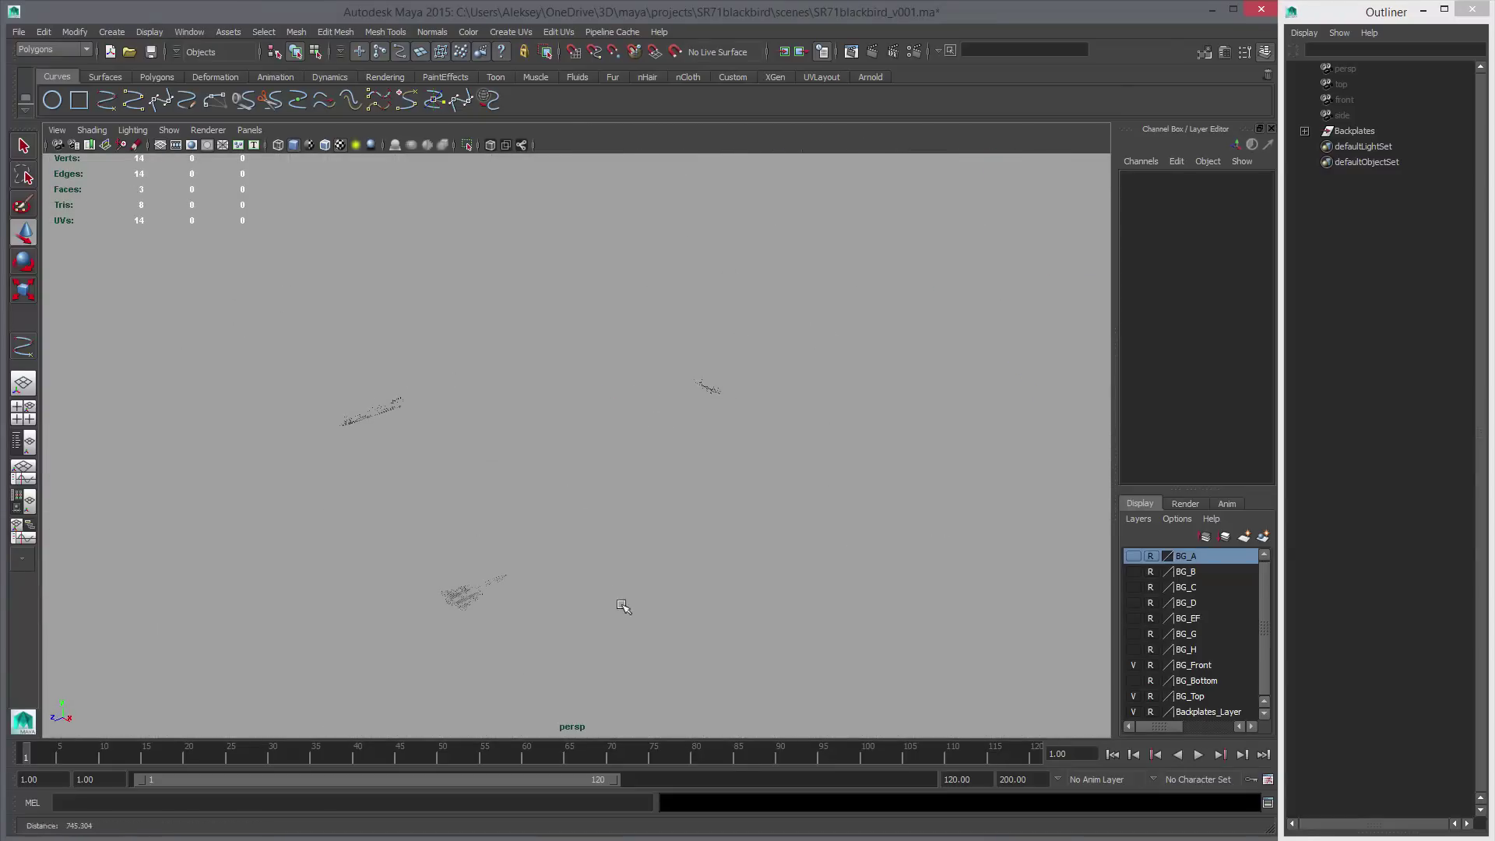
key("space")
key("space")
scroll(643, 498, "up", 2)
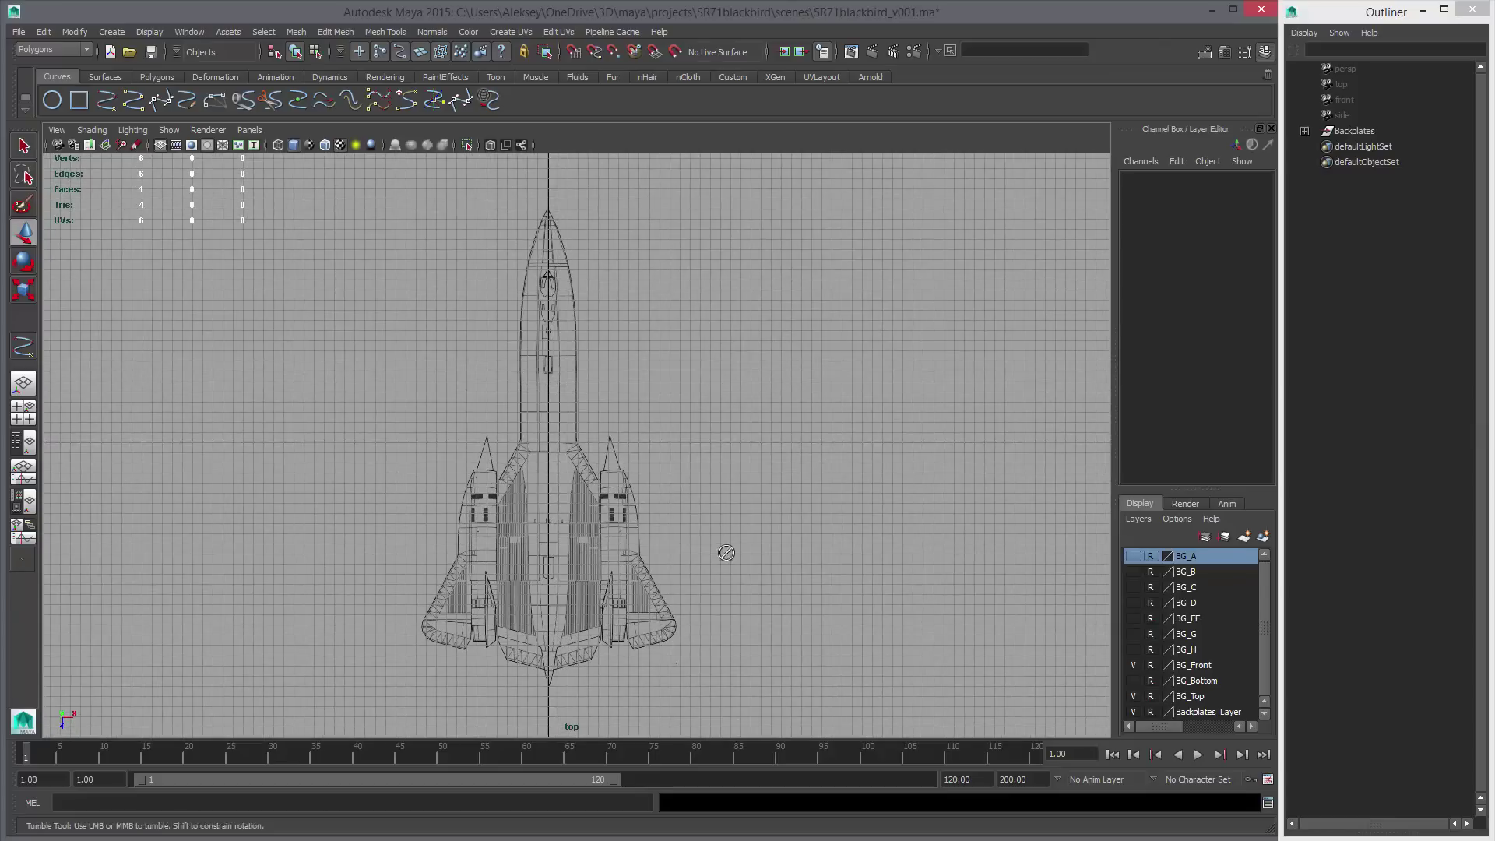
key("space")
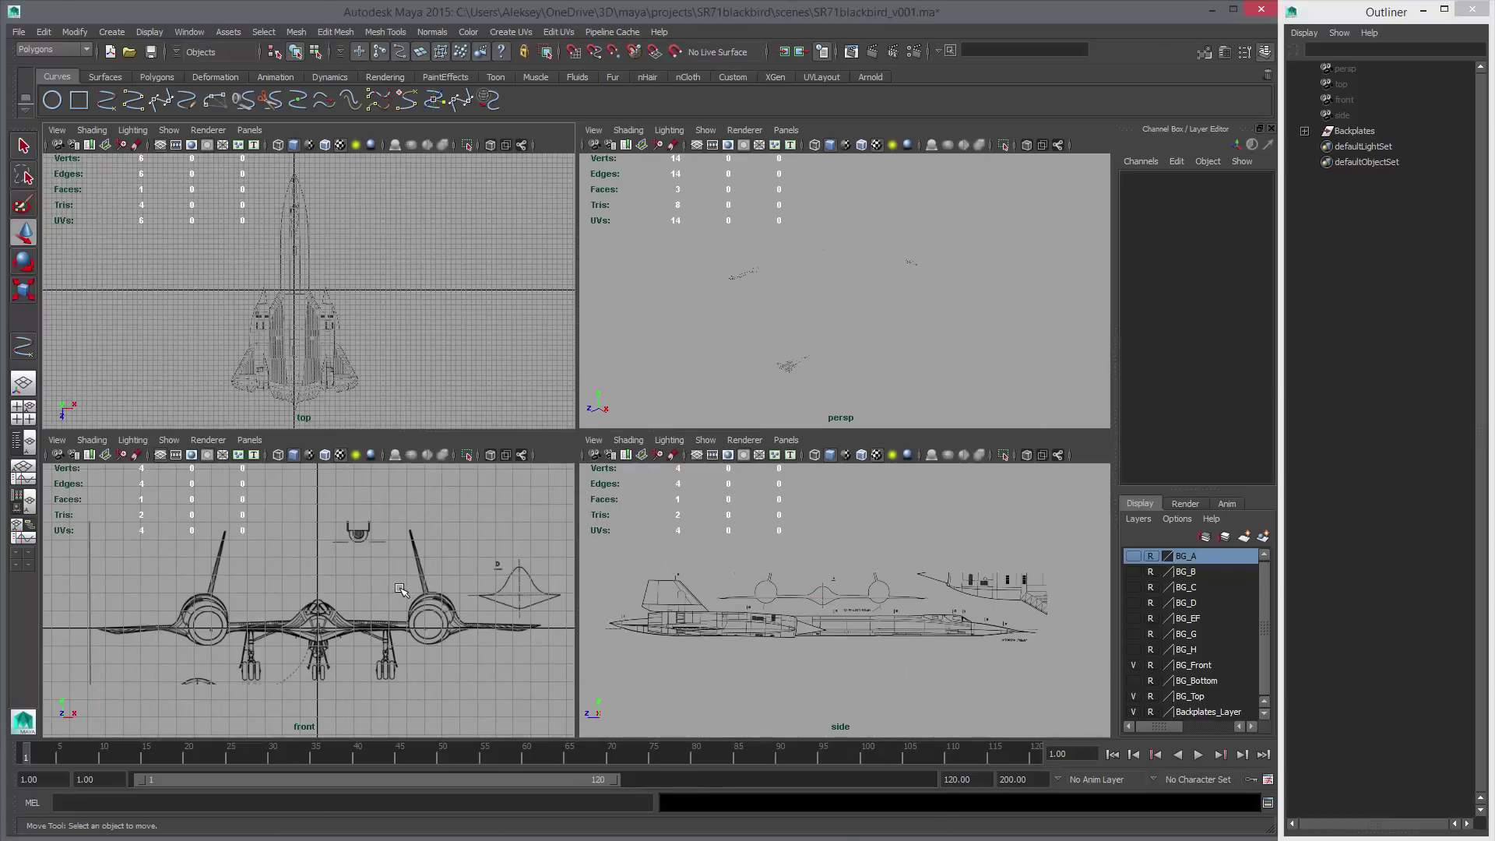
key("space")
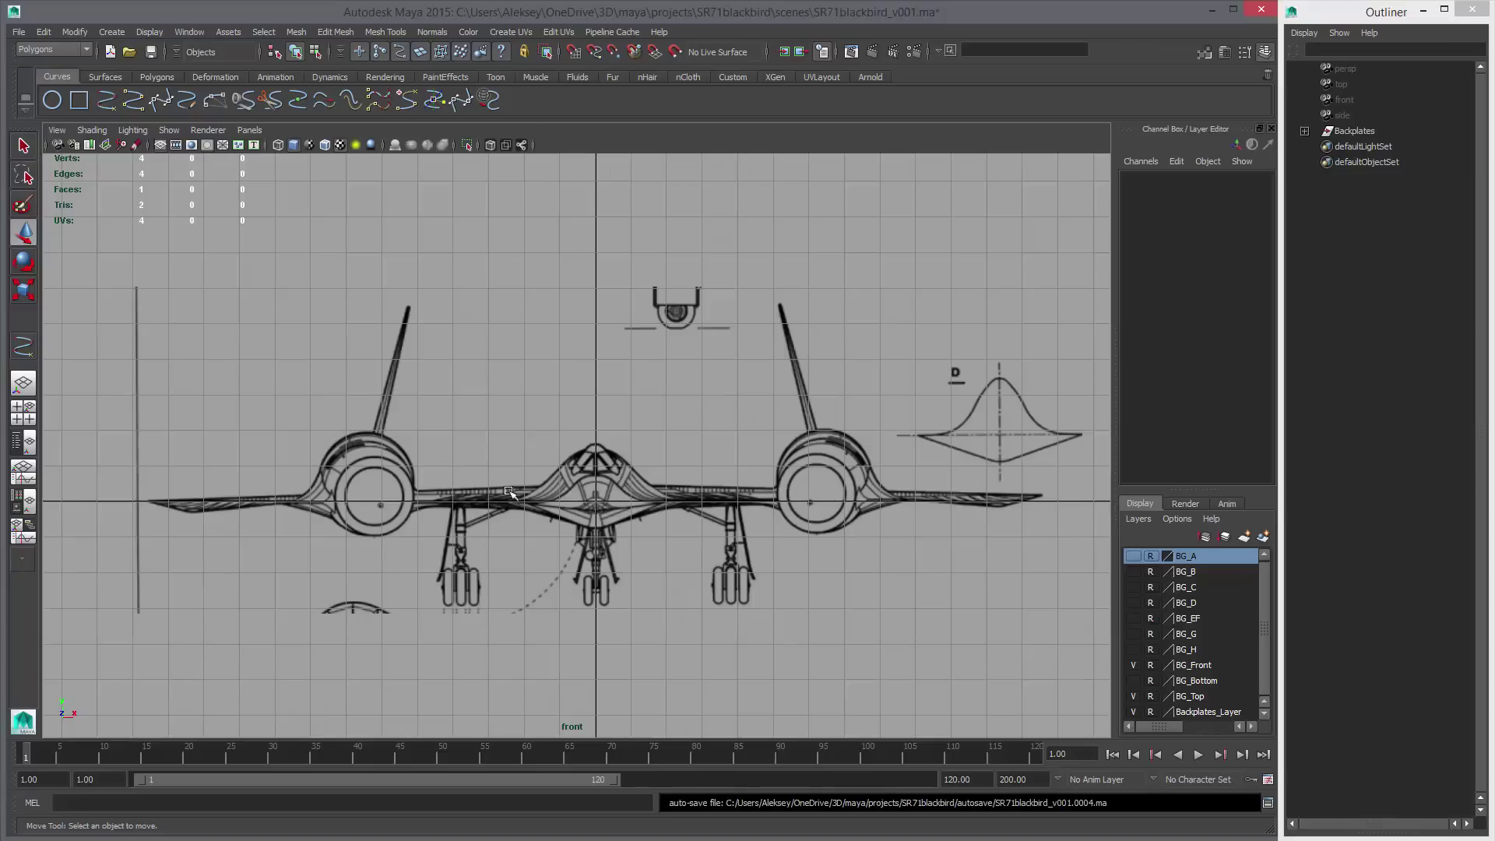
right_click_drag(538, 462, 700, 512, "alt")
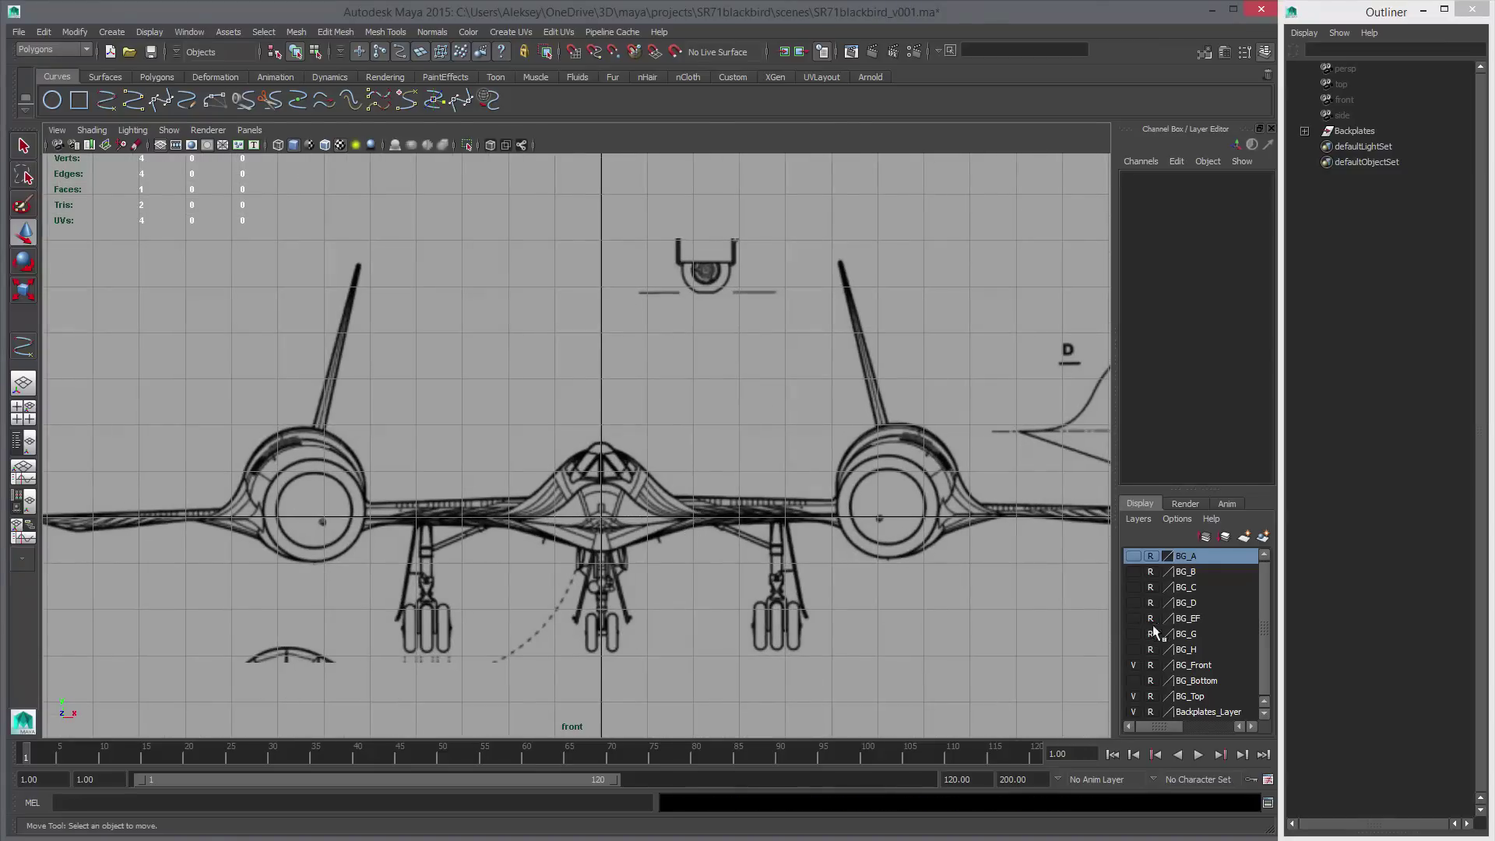
middle_click_drag(881, 603, 837, 597, "alt")
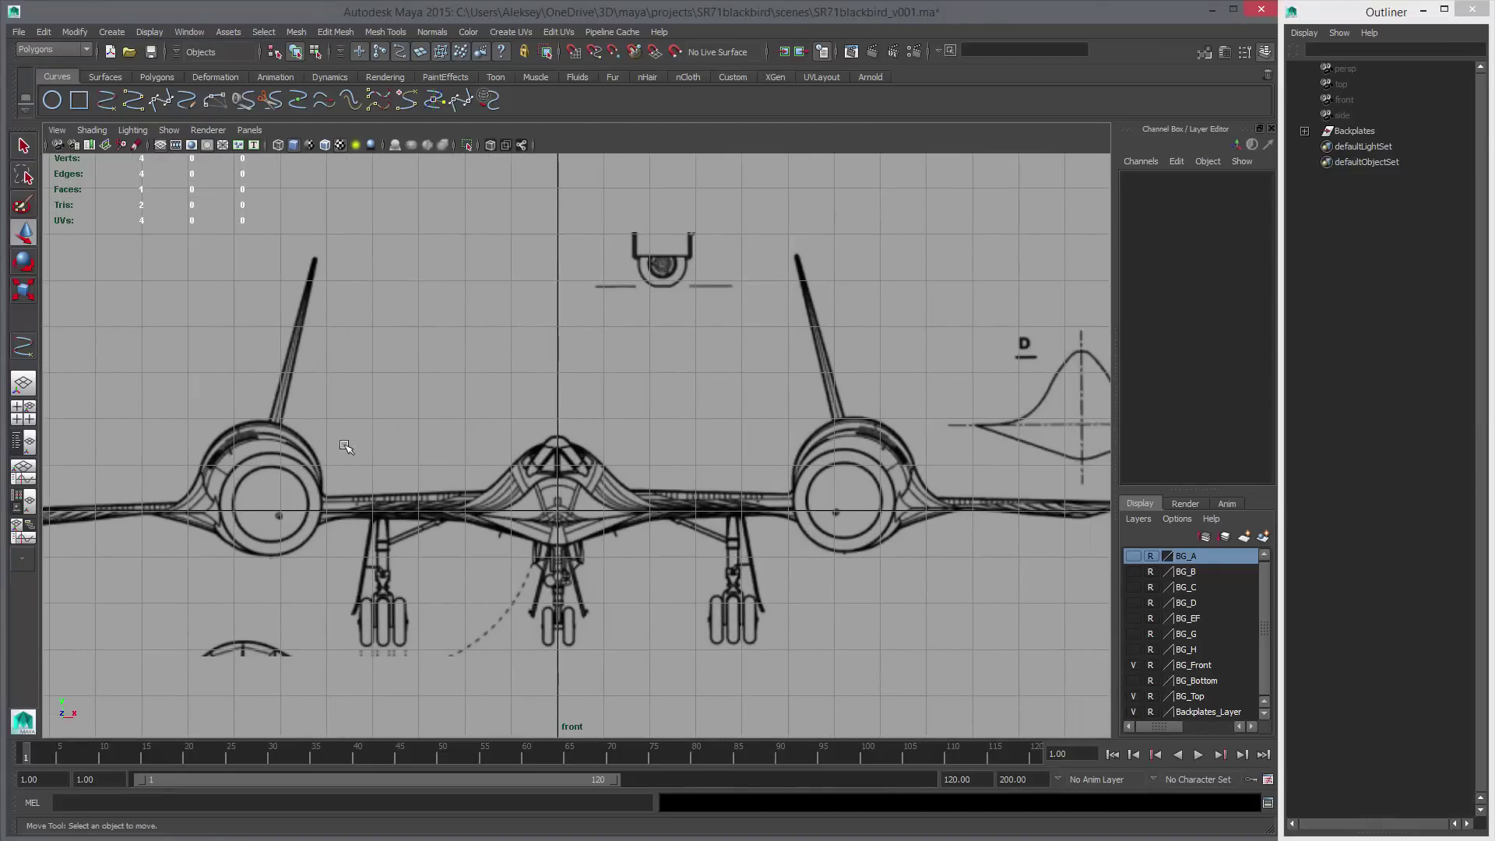
Create a NURBS circle in the top view and set its Rotate X to 90.
key("space")
key("space")
right_click_drag(545, 508, 615, 482, "alt")
middle_click_drag(615, 483, 652, 391, "alt")
right_click_drag(652, 392, 538, 381, "alt")
middle_click_drag(670, 560, 602, 471, "alt")
right_click_drag(602, 472, 759, 502, "alt")
middle_click_drag(664, 407, 676, 457, "alt")
right_click_drag(676, 457, 767, 500, "alt")
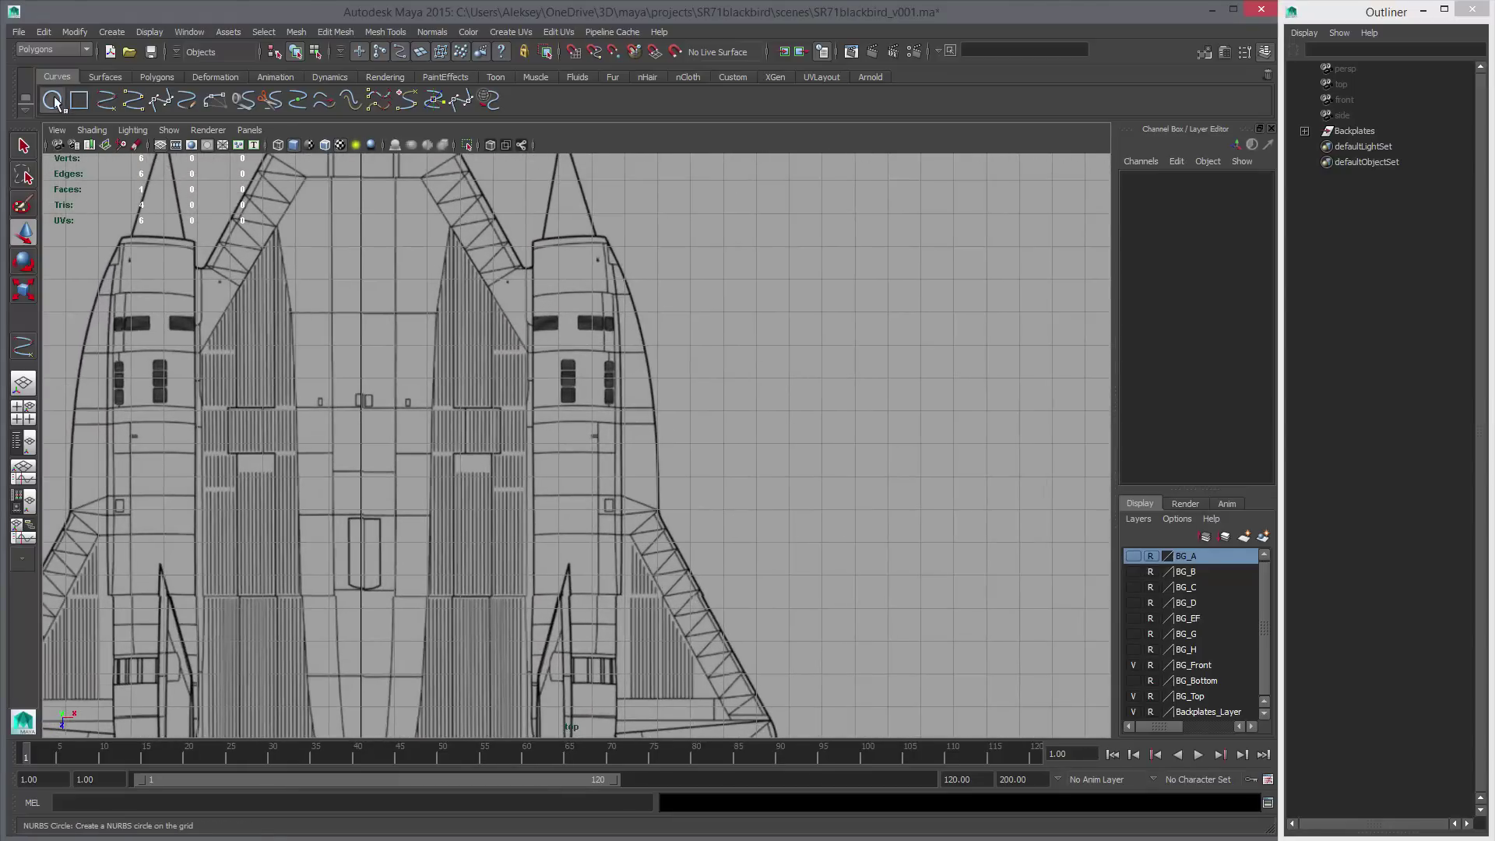
left_click(52, 100)
right_click_drag(463, 343, 363, 344, "alt")
key("e")
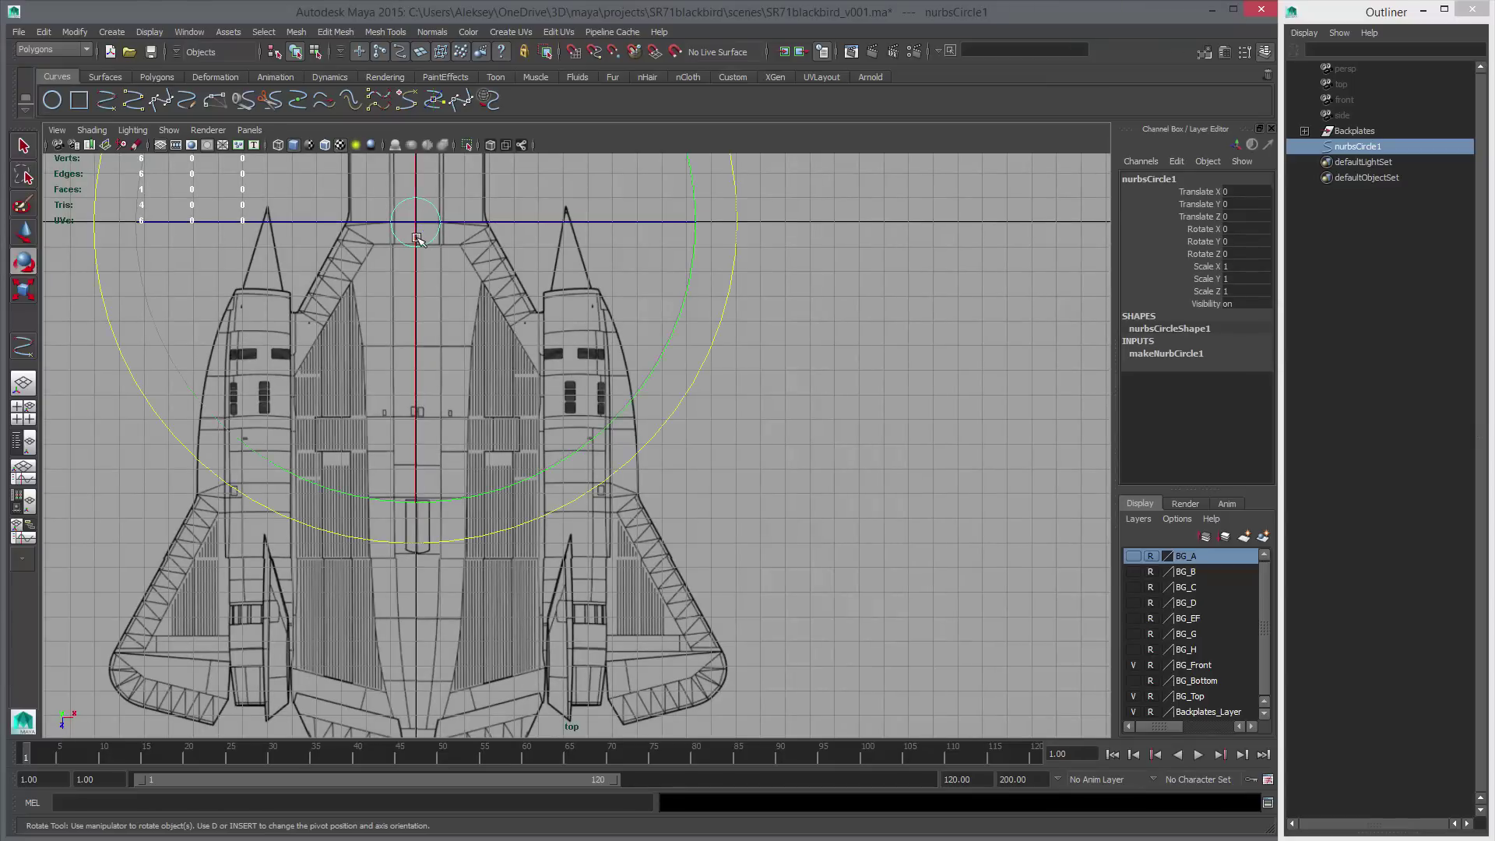
left_click_drag(416, 235, 420, 389)
left_click(1235, 229)
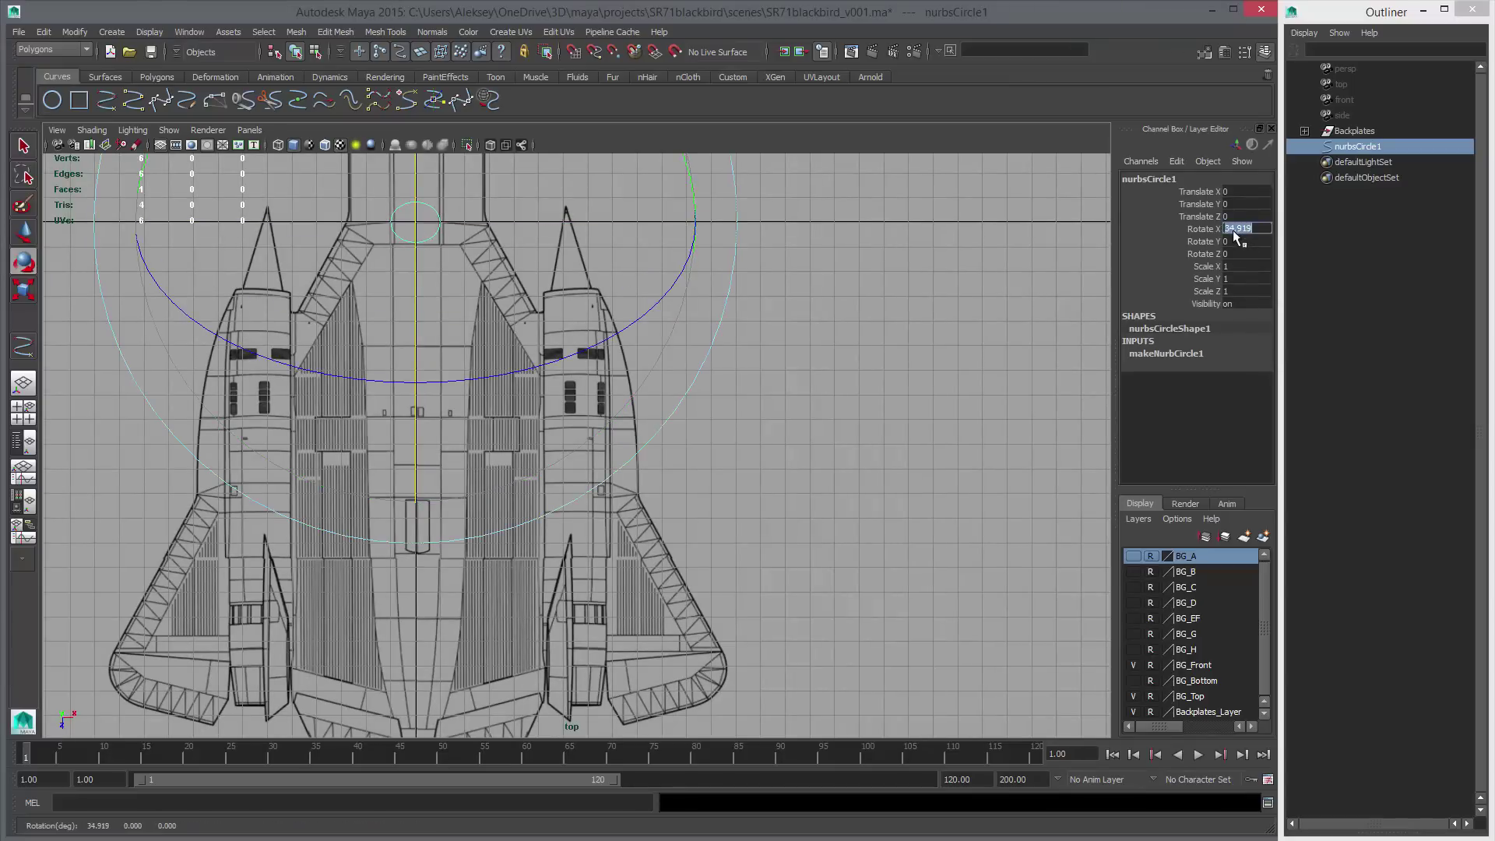
type("90")
key("Return")
Move the circle onto the front lip of the right-hand engine nacelle, at about X 6.34 and Z 2.795.
middle_click_drag(837, 334, 828, 350, "alt")
key("w")
middle_click_drag(619, 378, 754, 490)
right_click_drag(754, 498, 948, 576, "alt")
middle_click_drag(948, 636, 965, 767, "alt")
right_click_drag(965, 767, 994, 721, "alt")
middle_click_drag(878, 590, 947, 423)
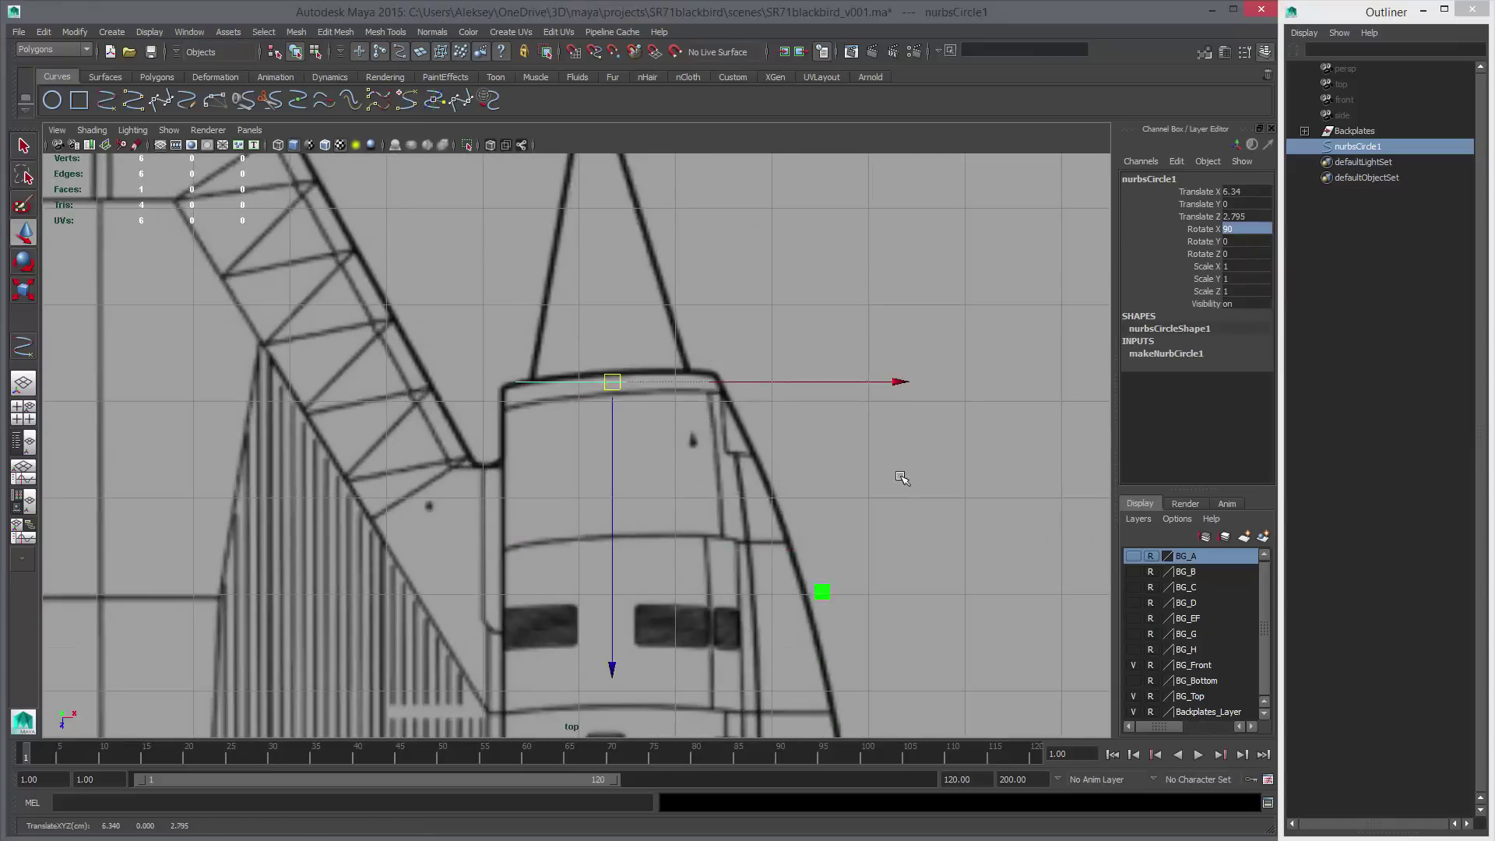
Tilt the circle to about 4.46 in Rotate Y, nudge it onto the nacelle lip and scale it uniformly to about 1.113.
key("e")
left_click_drag(850, 529, 857, 518)
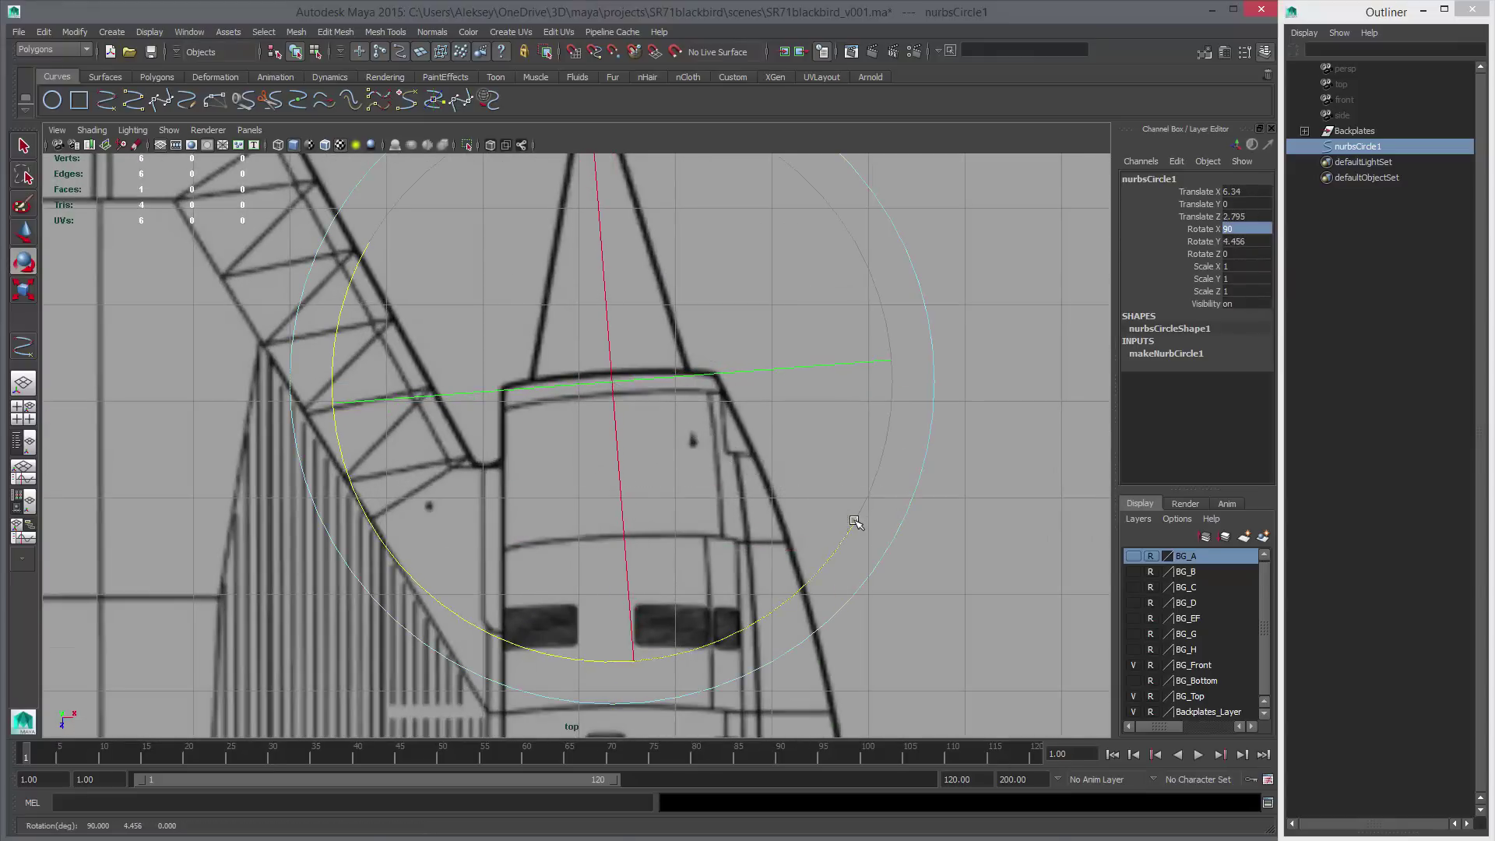
key("w")
middle_click_drag(858, 561, 852, 558)
key("r")
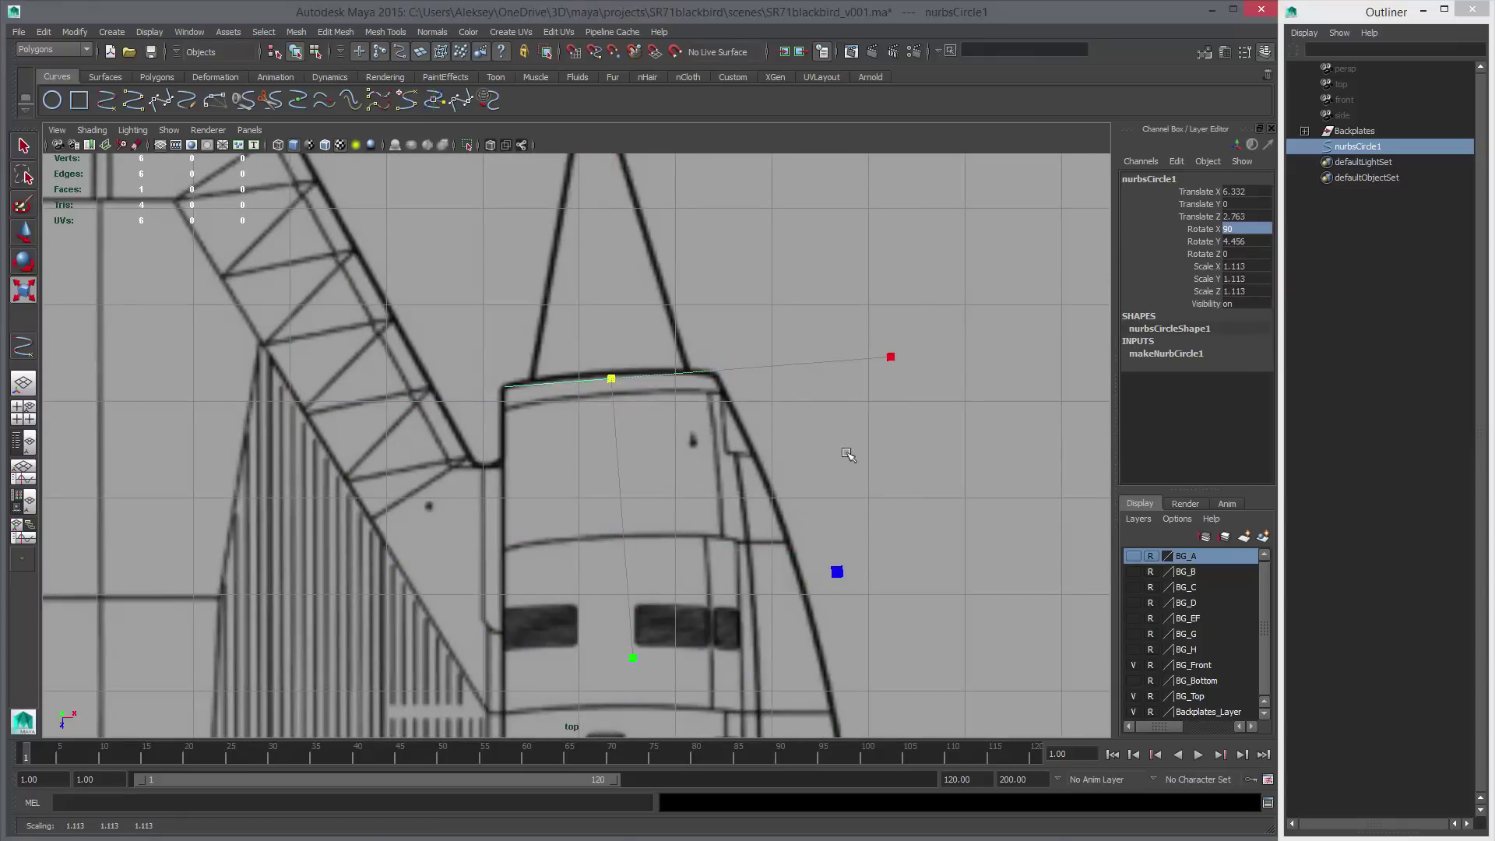
Turn on the display of the circle's NURBS edit points.
key("space")
left_click(815, 343)
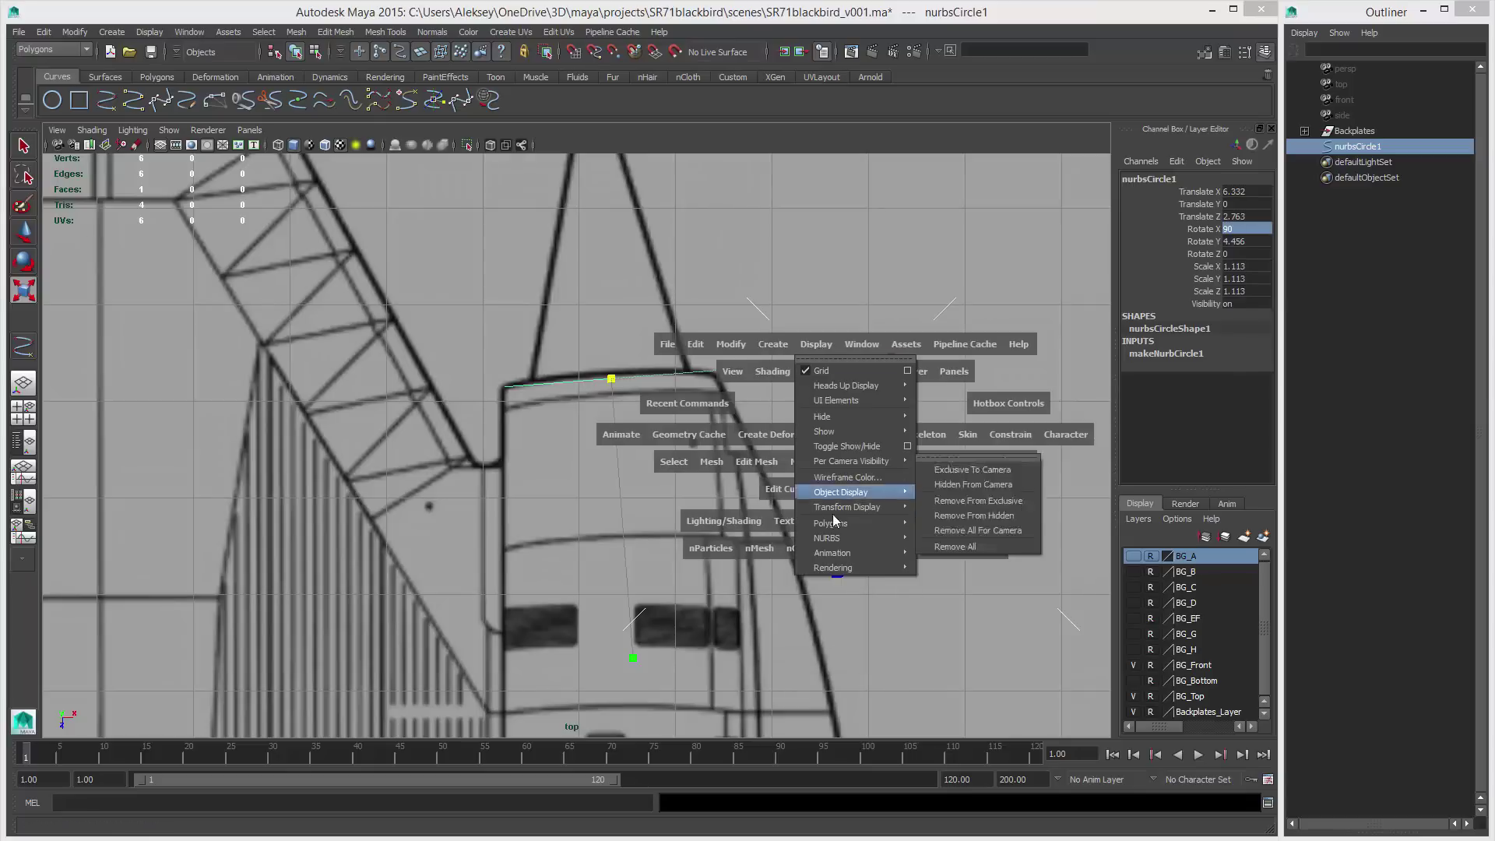
mouse_move(830, 538)
left_click(954, 560)
scroll(827, 507, "up", 3)
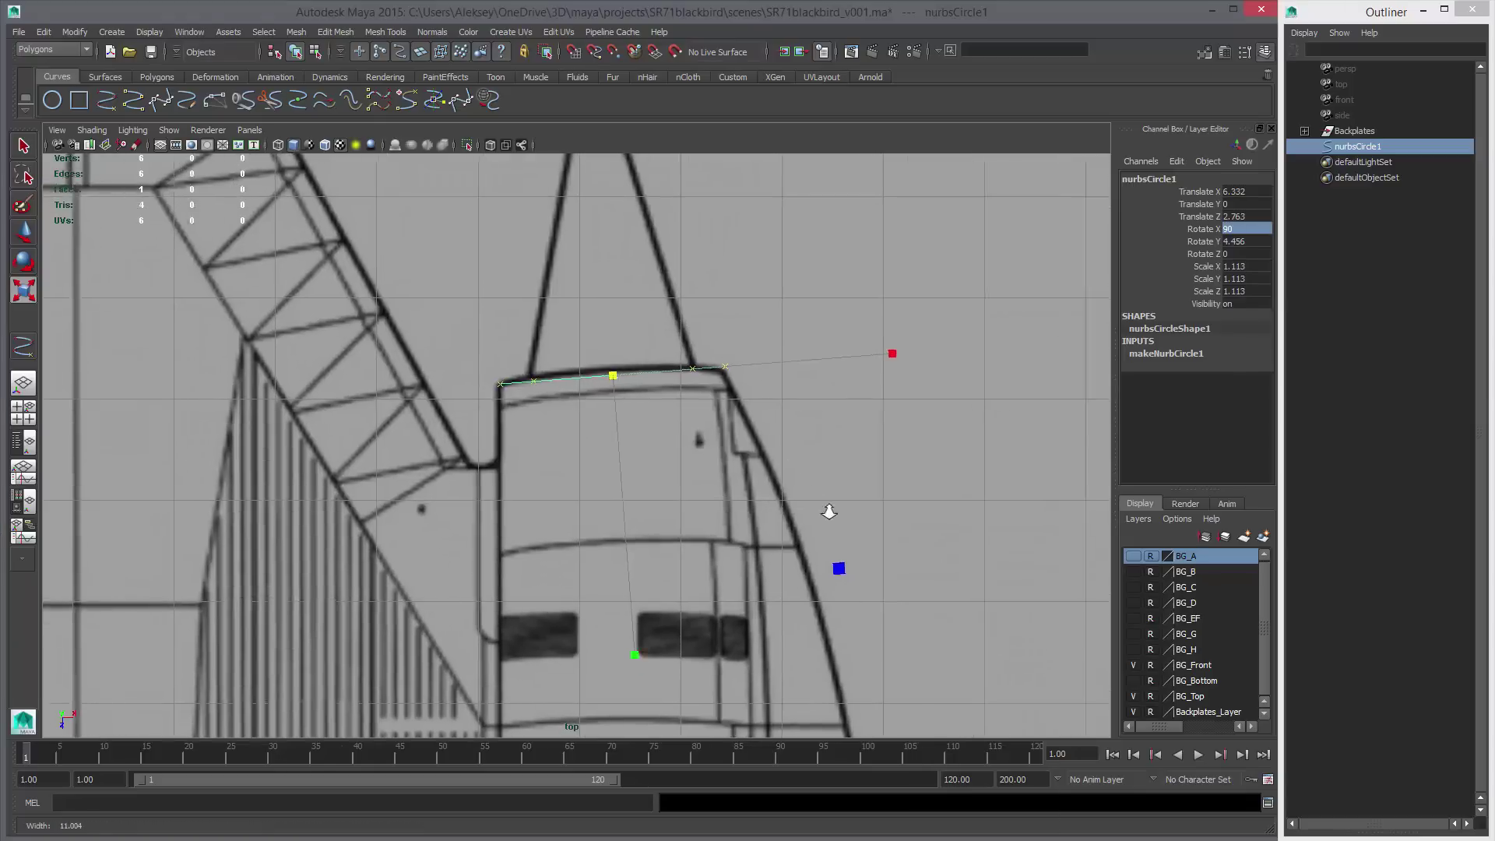
Refine the circle's fit to the nacelle lip: Rotate Y about 3.59, position X 6.298 and Z 2.777, uniform scale about 1.117.
key("e")
left_click_drag(864, 505, 860, 508)
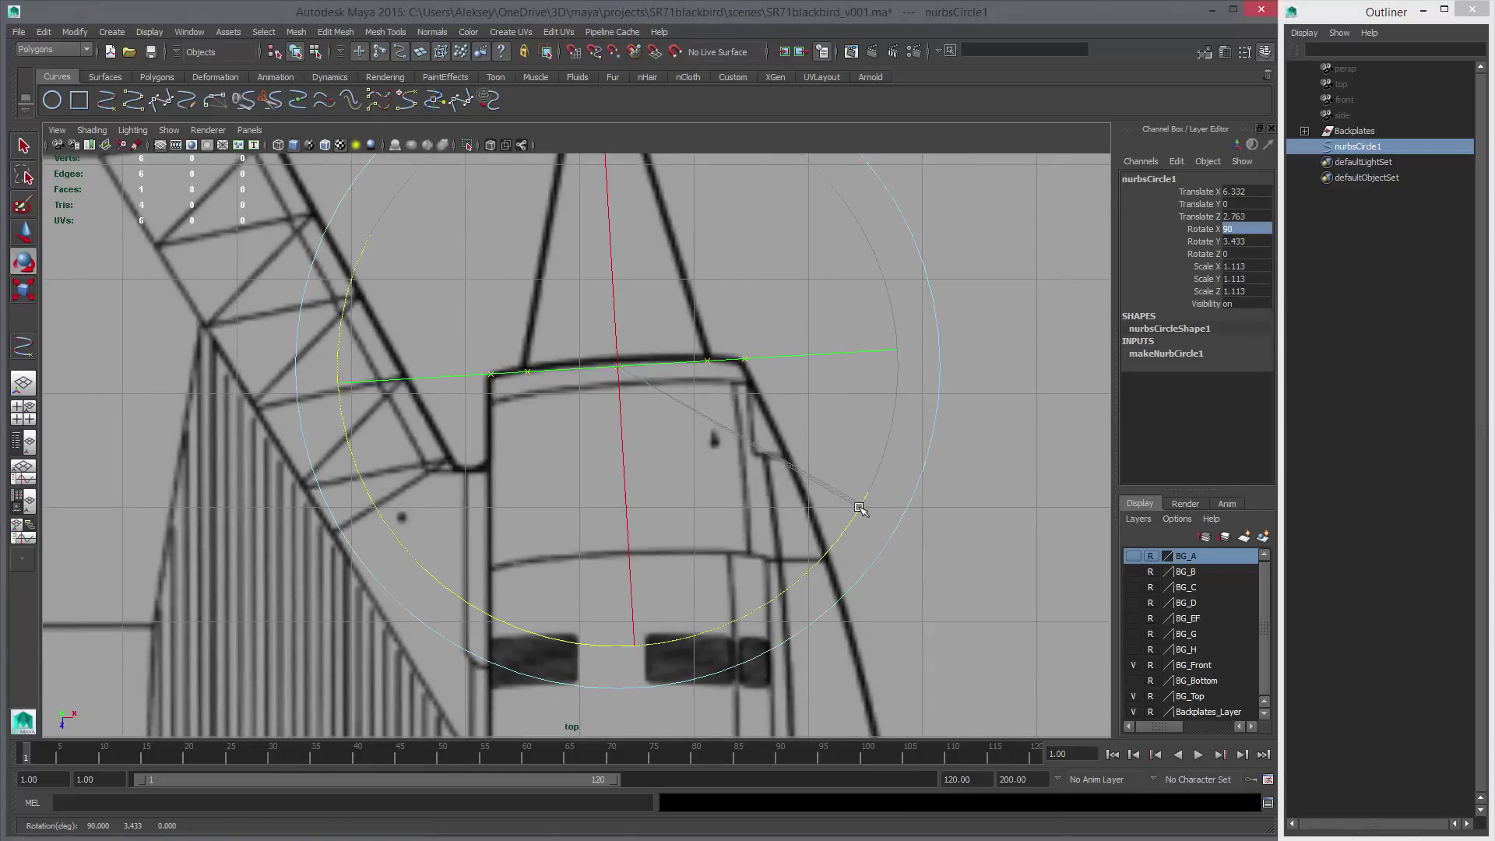
key("w")
middle_click_drag(857, 510, 849, 512)
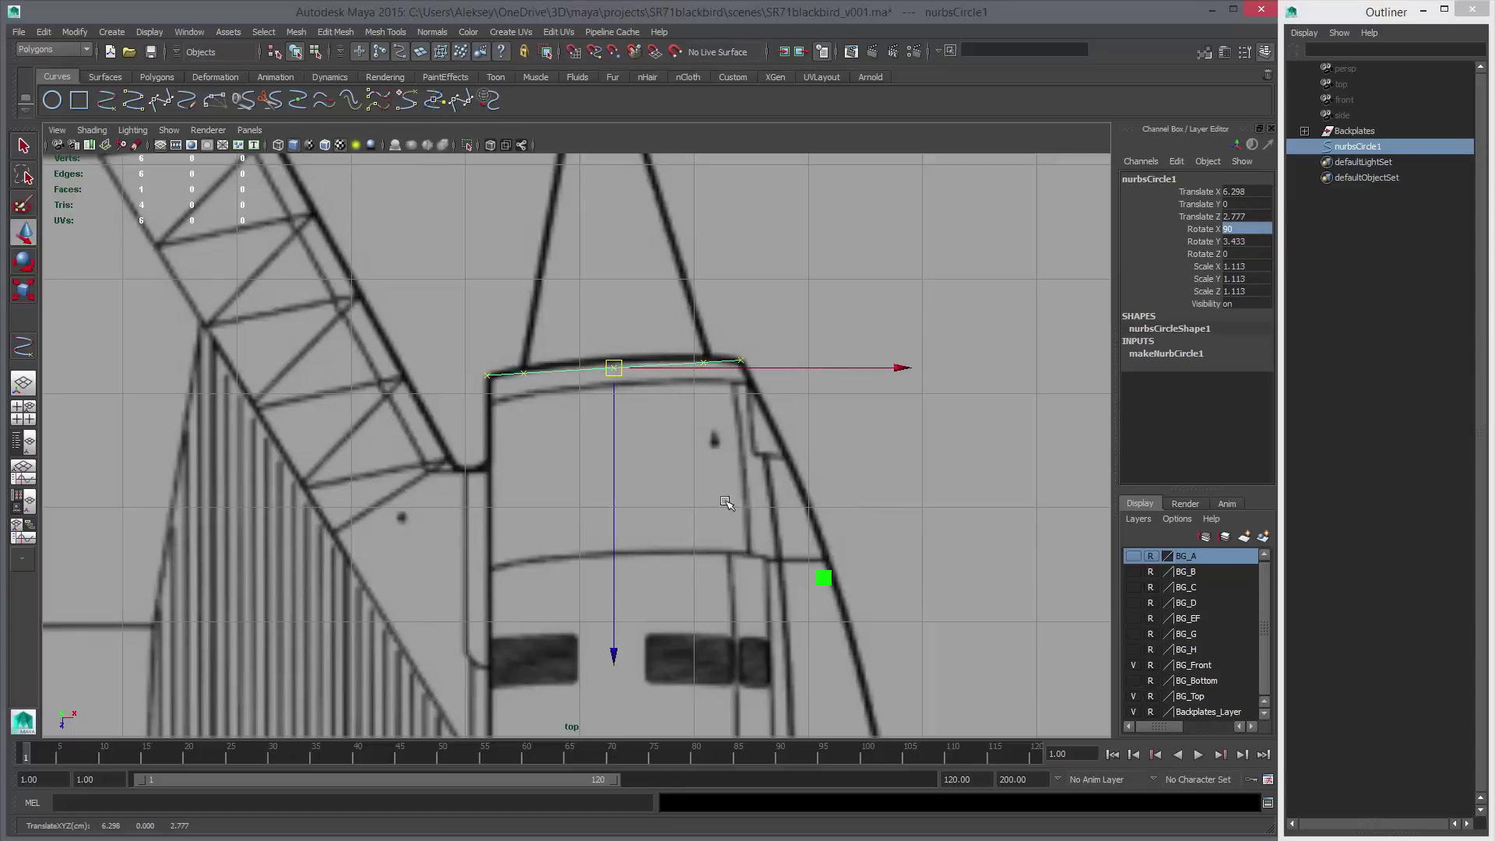
scroll(778, 382, "up", 2)
key("r")
middle_click_drag(844, 450, 865, 490)
key("e")
key("w")
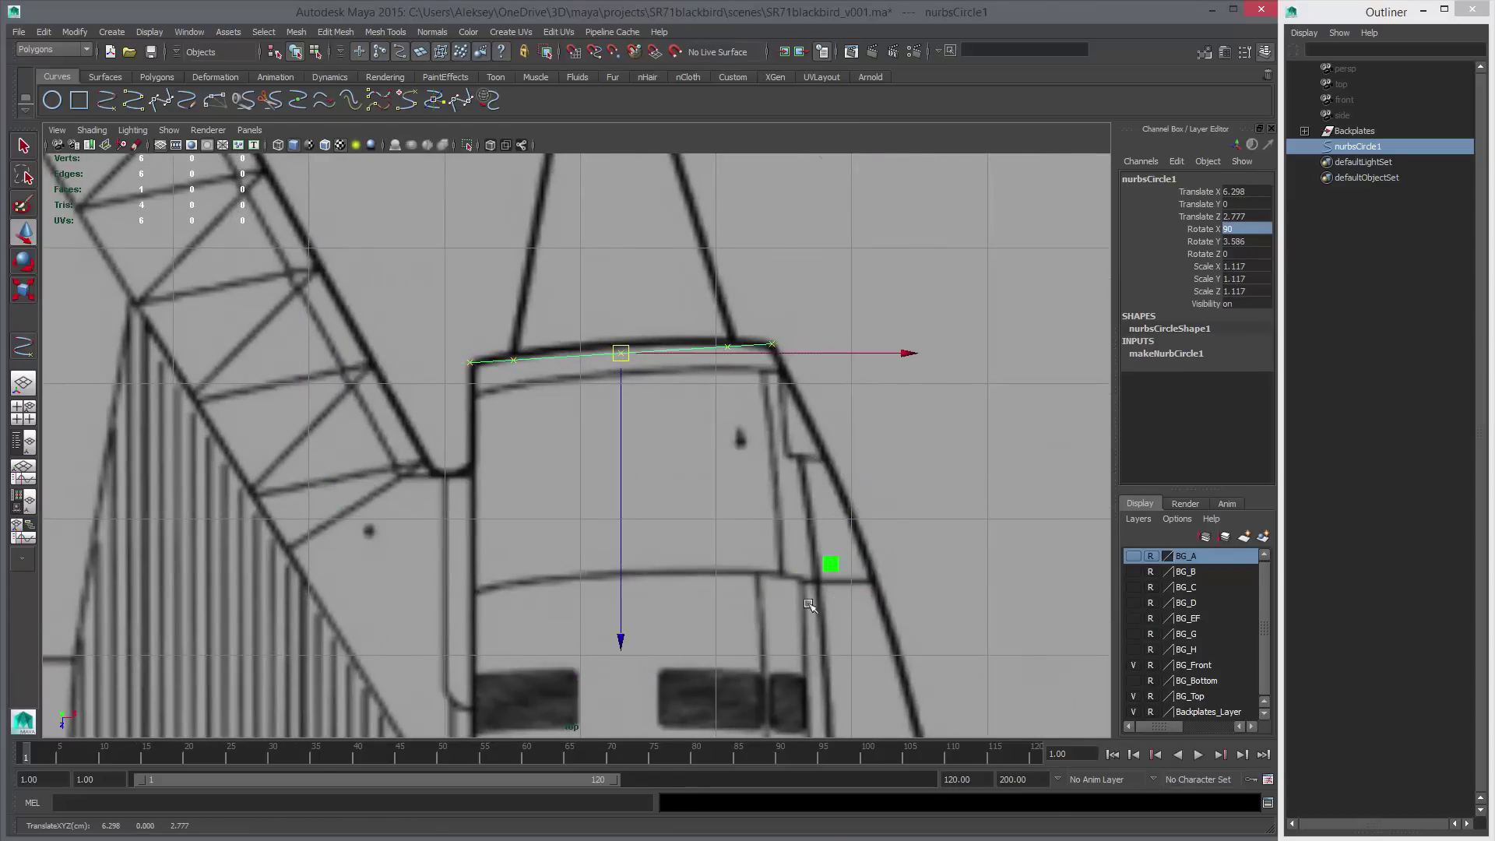
In the side view, tilt the circle to about 84.2 in Rotate X and raise it to about Y 0.171 along the intake lip.
key("space")
key("space")
scroll(754, 503, "down", 5)
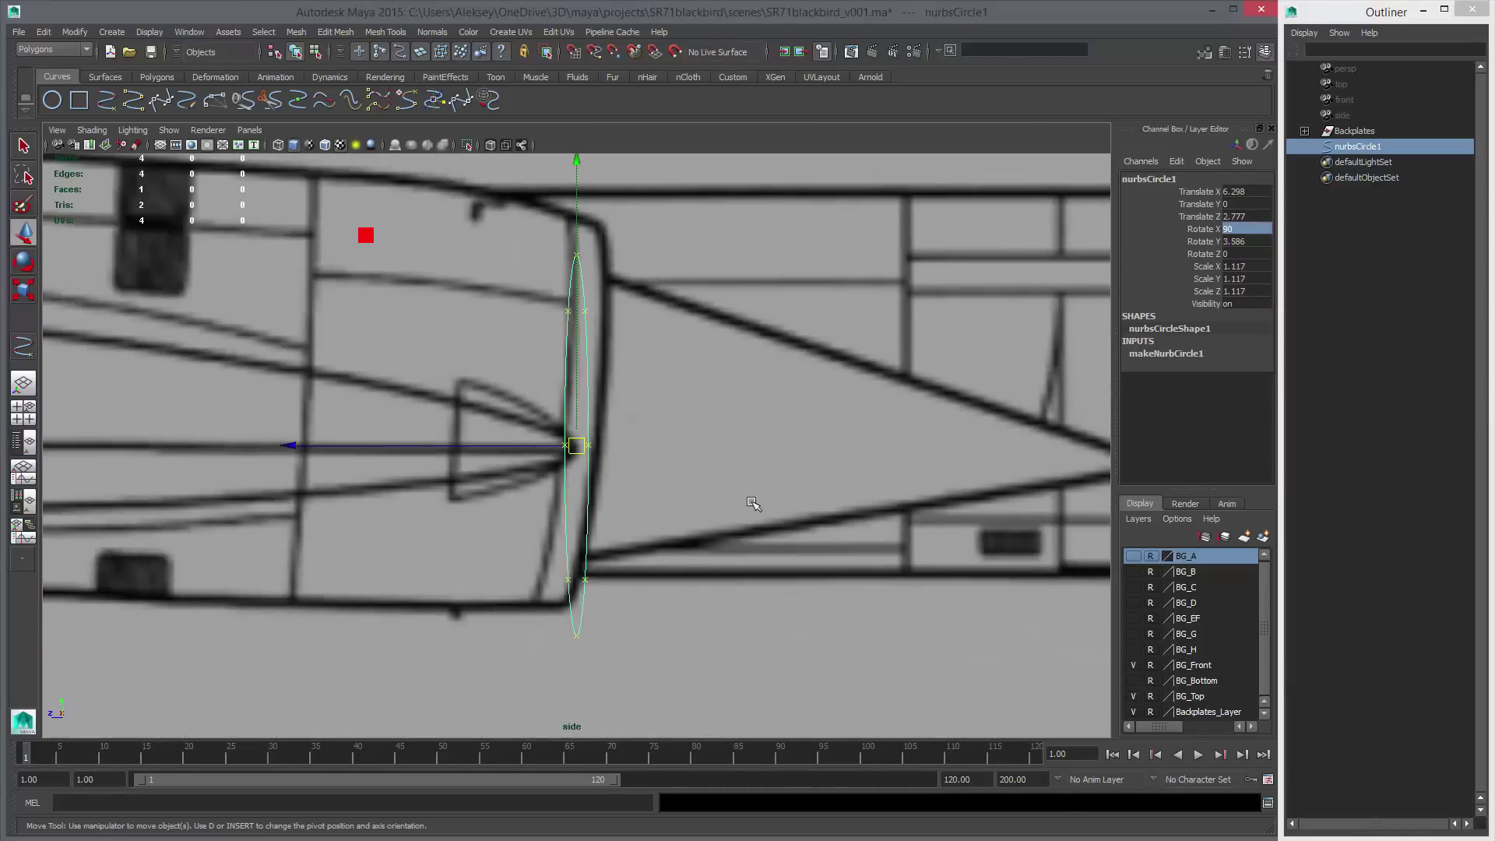
key("e")
scroll(926, 540, "up", 2)
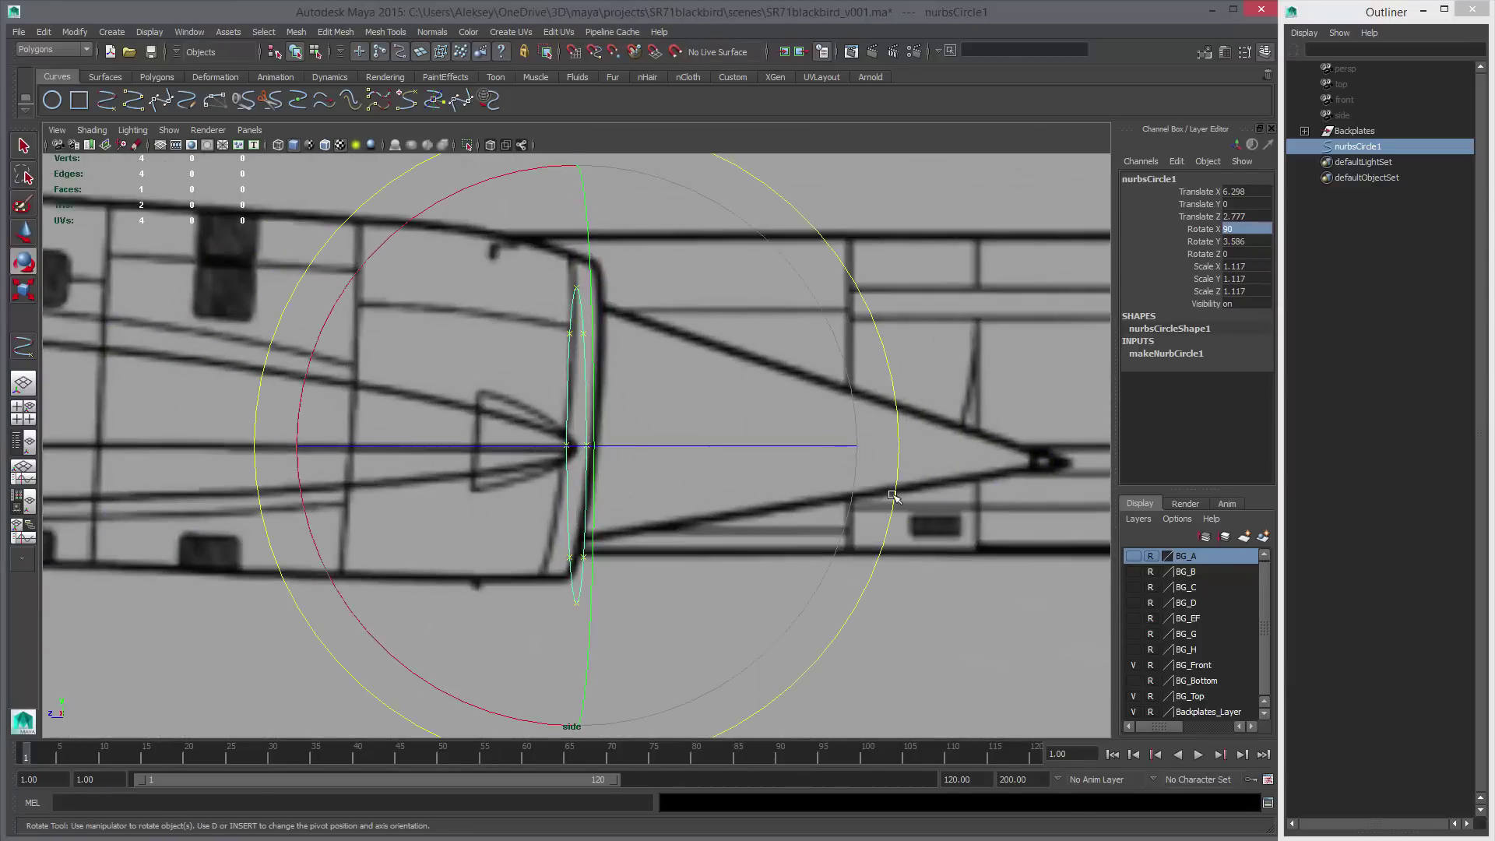
left_click_drag(892, 495, 882, 534)
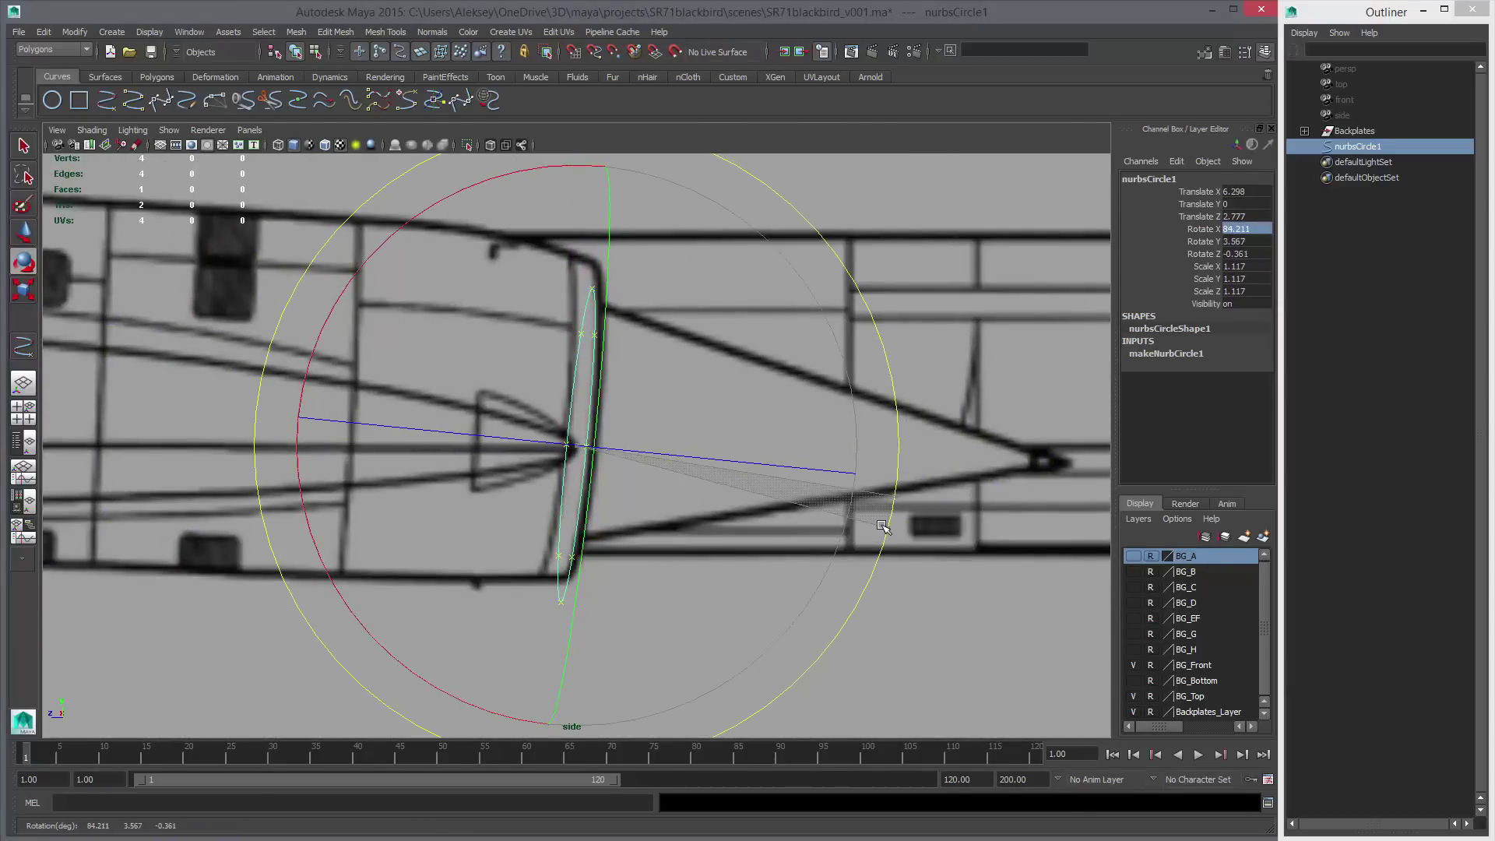
key("w")
middle_click_drag(740, 574, 741, 561)
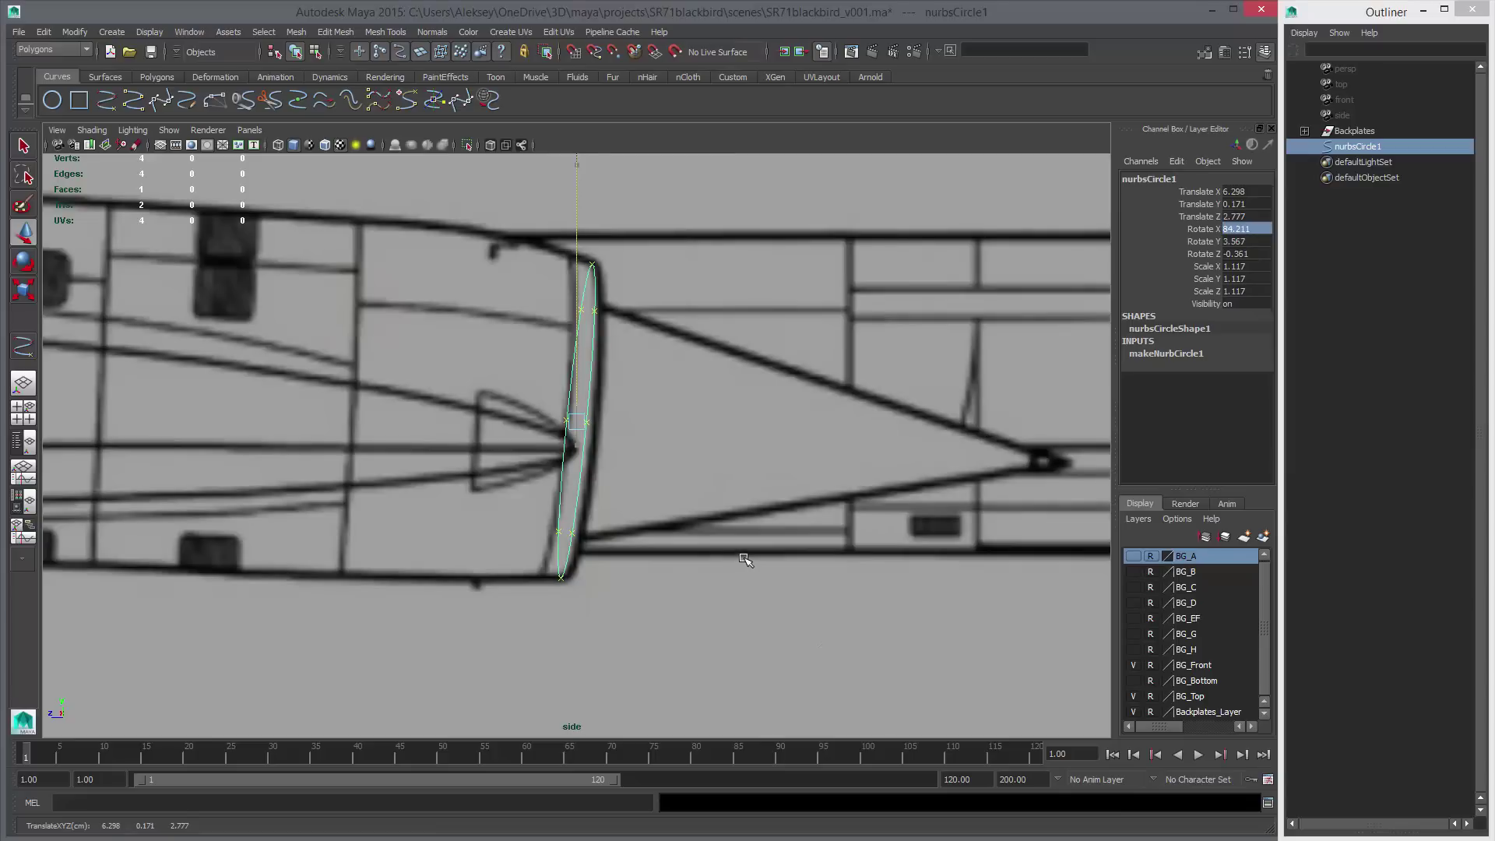
Fine-tune the circle against the side blueprint's intake lip with Rotate X about 85 and Translate Z about 2.754.
key("e")
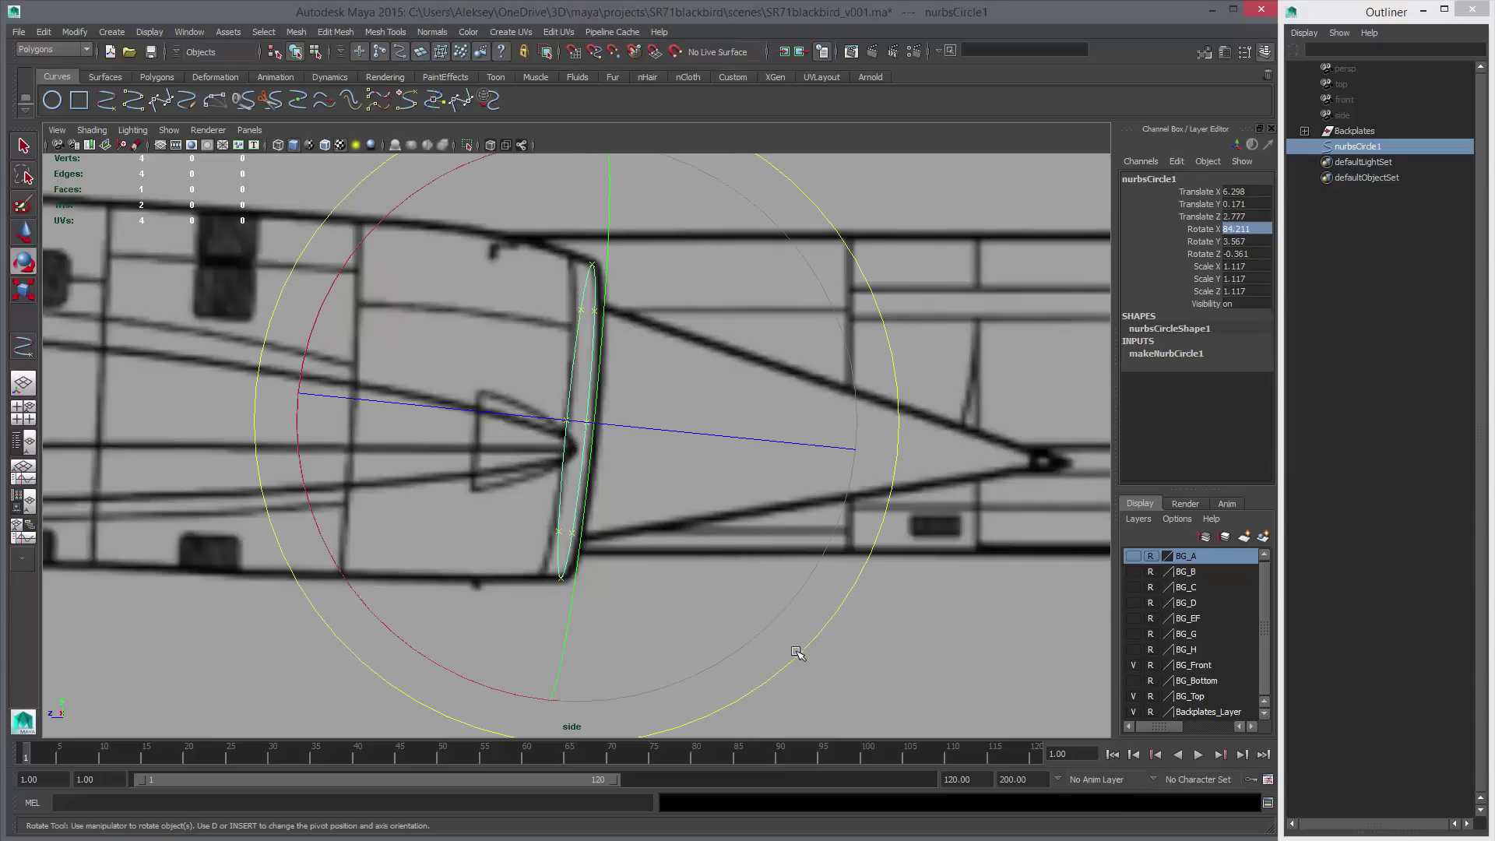
left_click_drag(796, 650, 800, 654)
key("w")
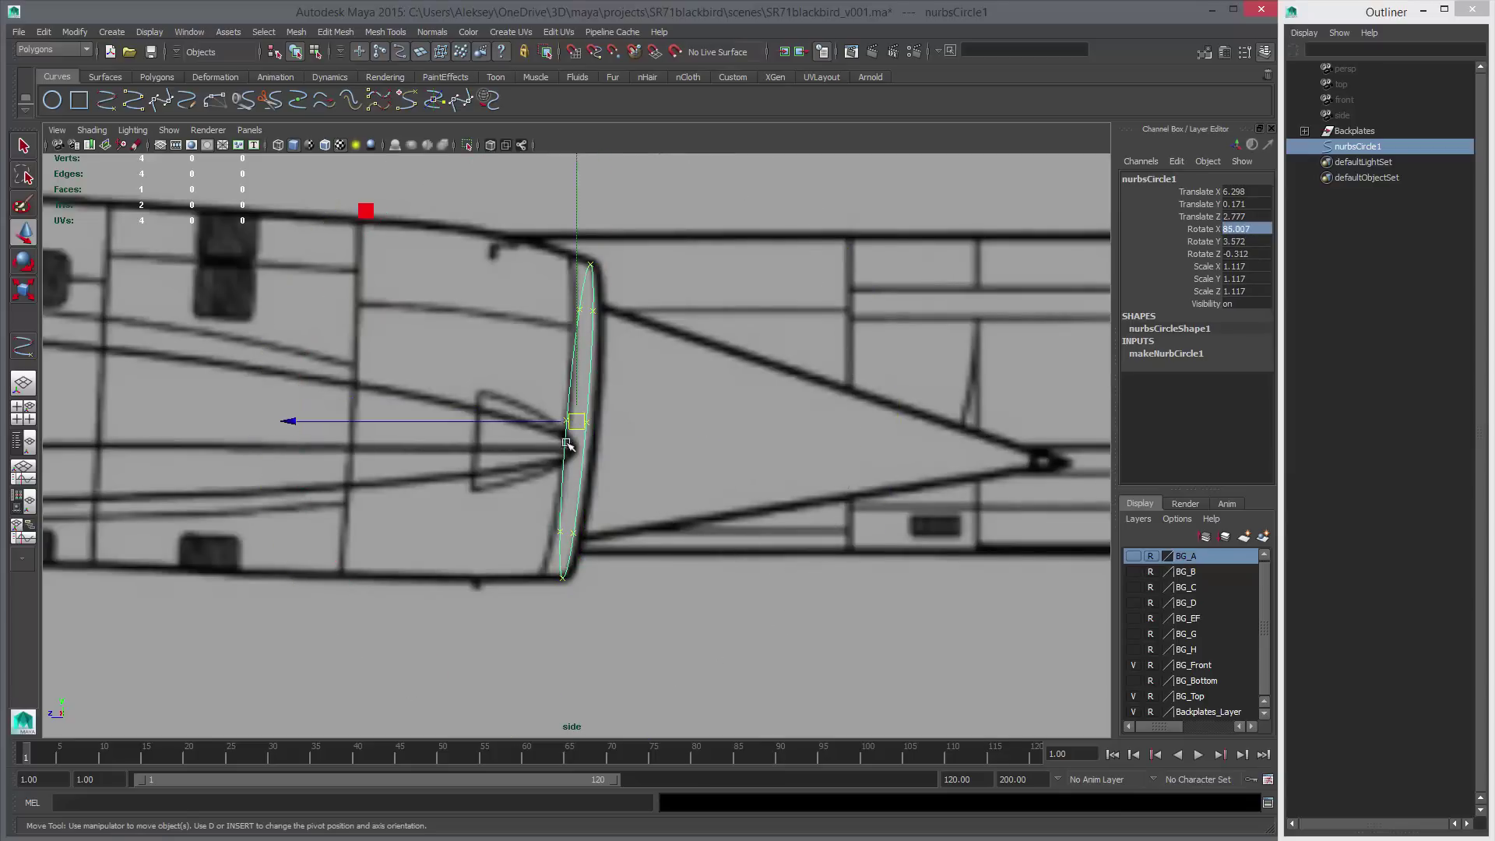
left_click_drag(525, 422, 529, 424)
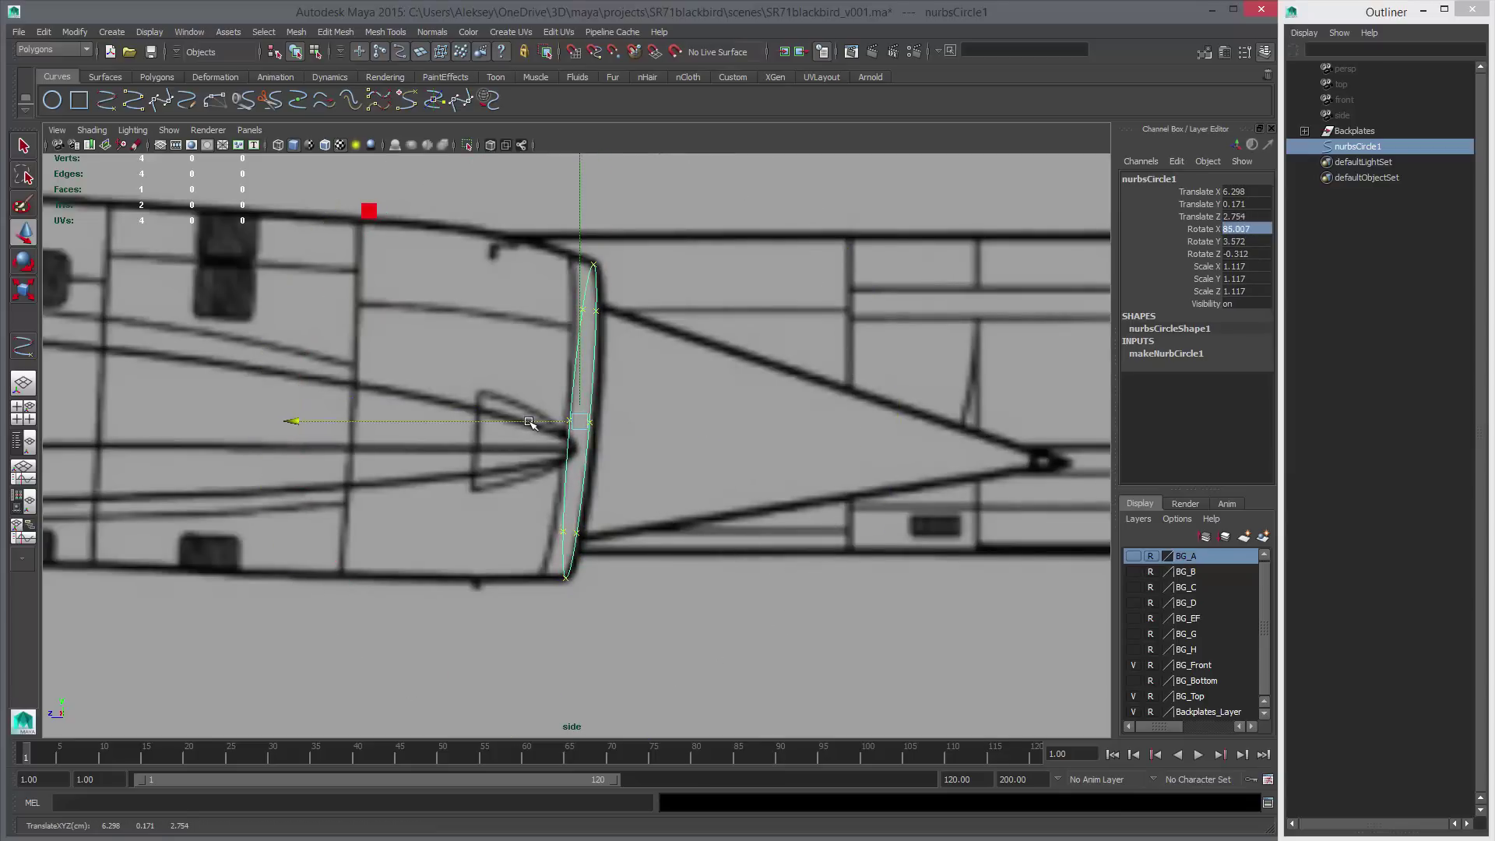
Return to the top view, show the BG_Bottom layer and hide BG_Front.
key("space")
key("space")
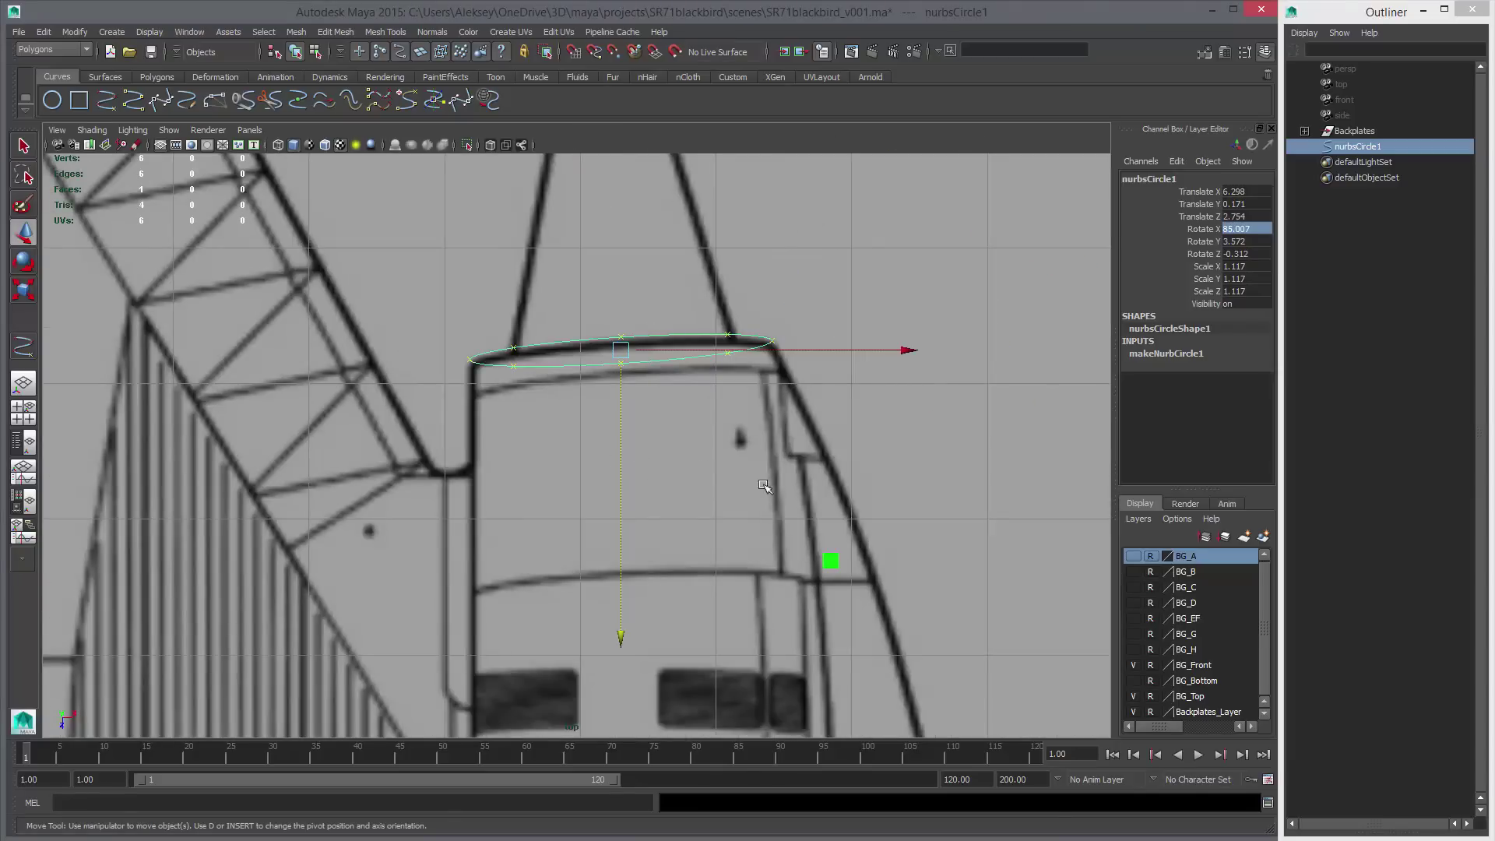
right_click_drag(764, 486, 629, 497, "alt")
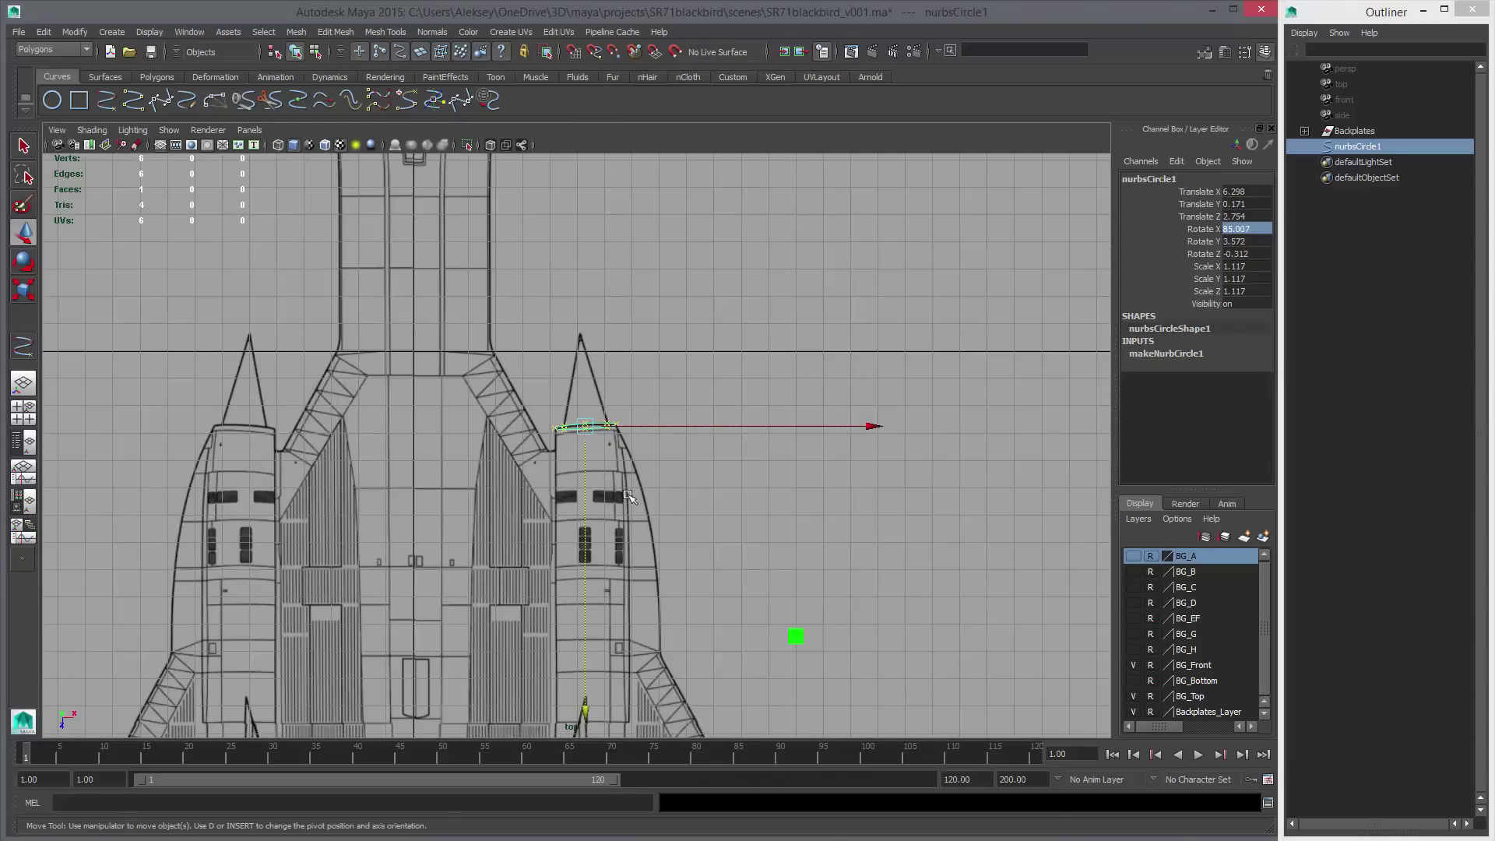
left_click(1133, 665)
left_click(1133, 680)
left_click(1132, 679)
left_click(1132, 680)
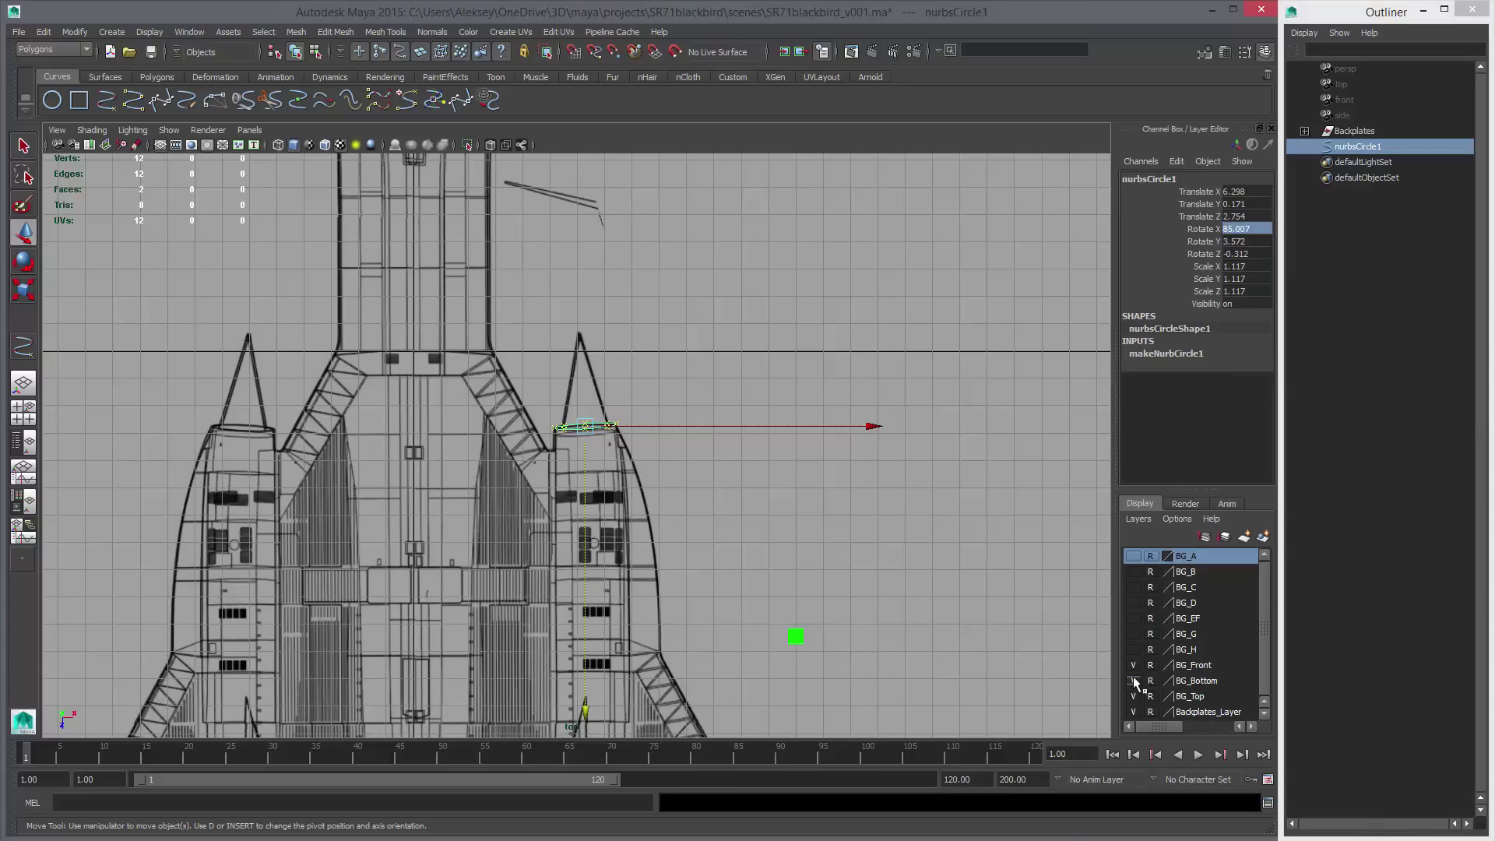
scroll(739, 581, "up", 5)
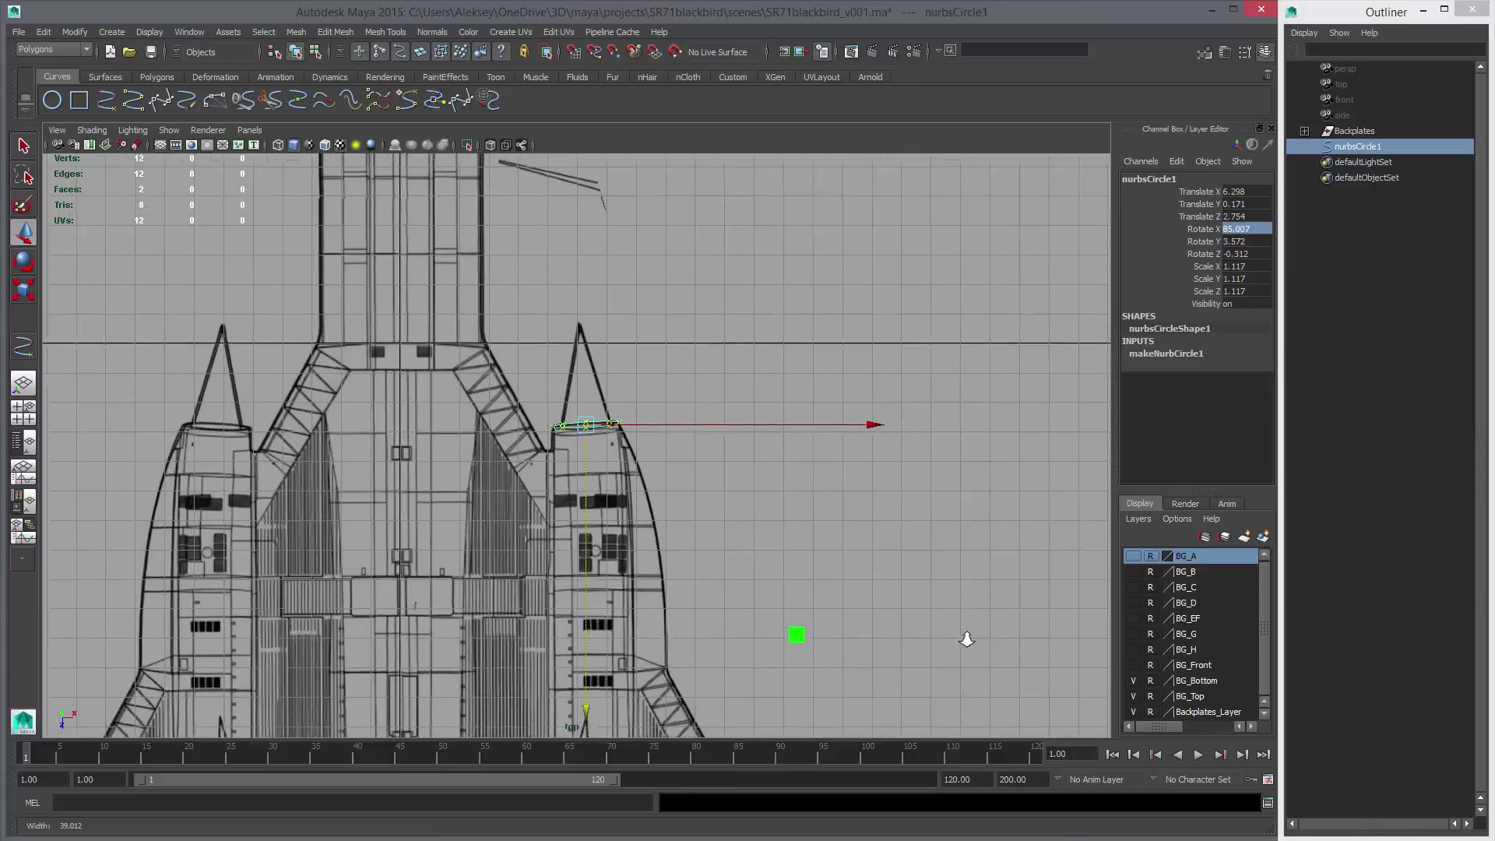
Inspect the backplates in perspective, expanding the Backplates group to check bg_front and bg_top and matching bg_top to its BG_Top layer.
key("space")
key("space")
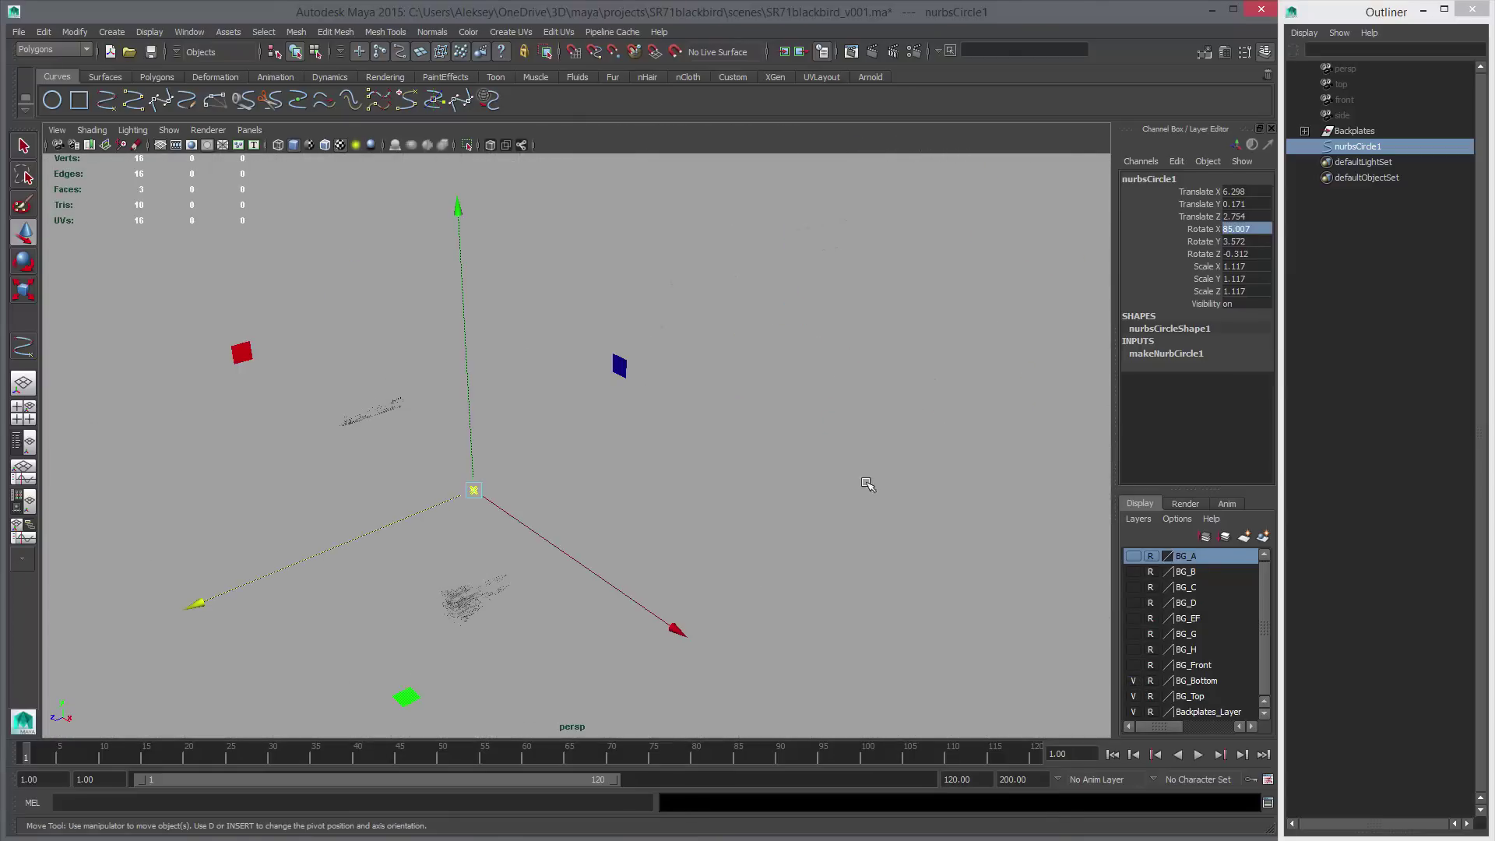
left_click_drag(729, 545, 730, 478, "alt")
middle_click_drag(730, 478, 903, 483, "alt")
scroll(756, 395, "up", 5)
left_click(810, 366)
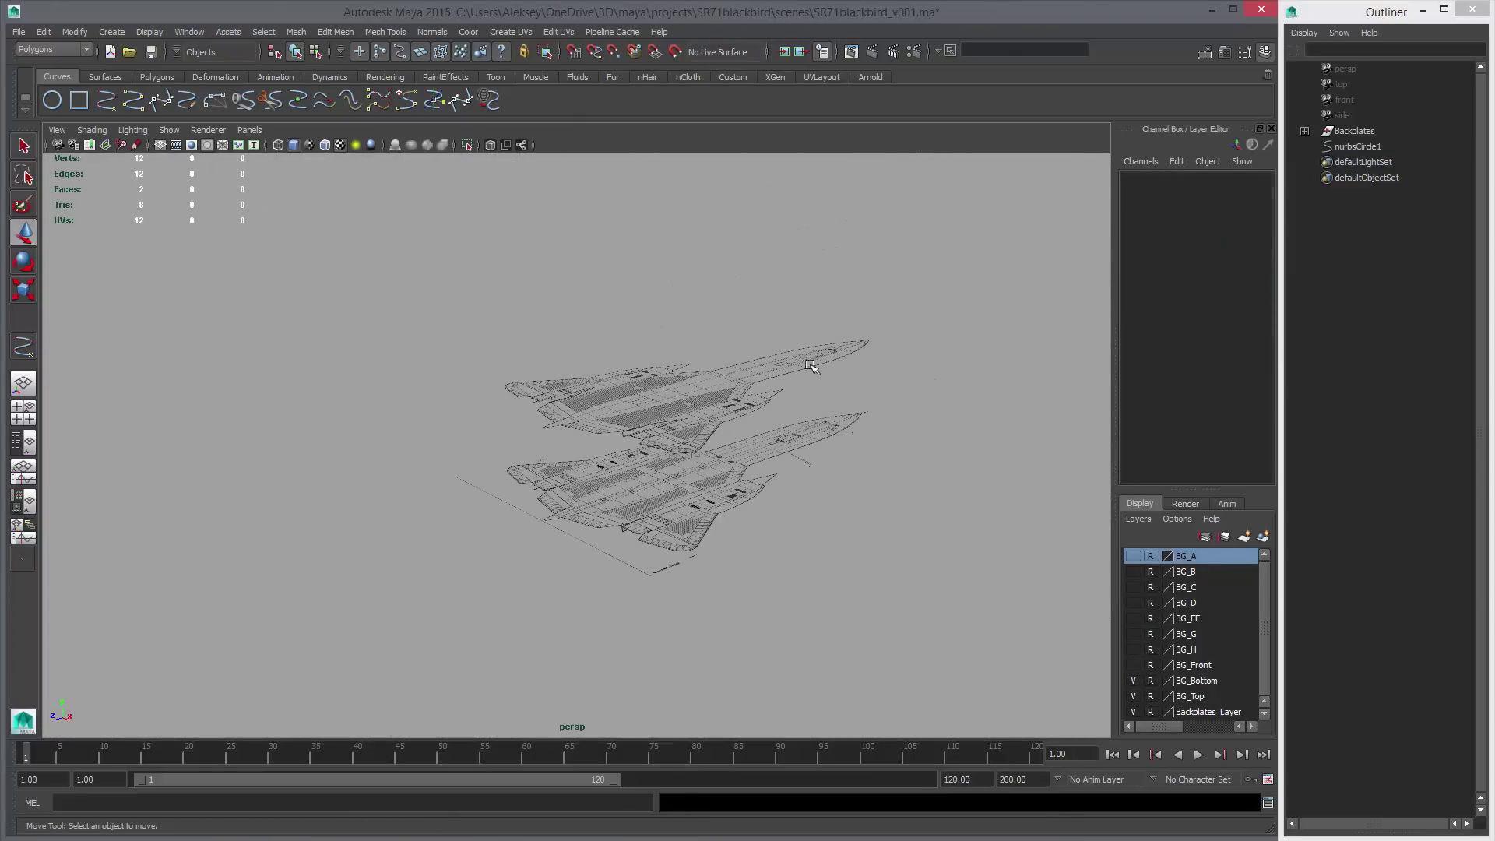
left_click(1304, 132)
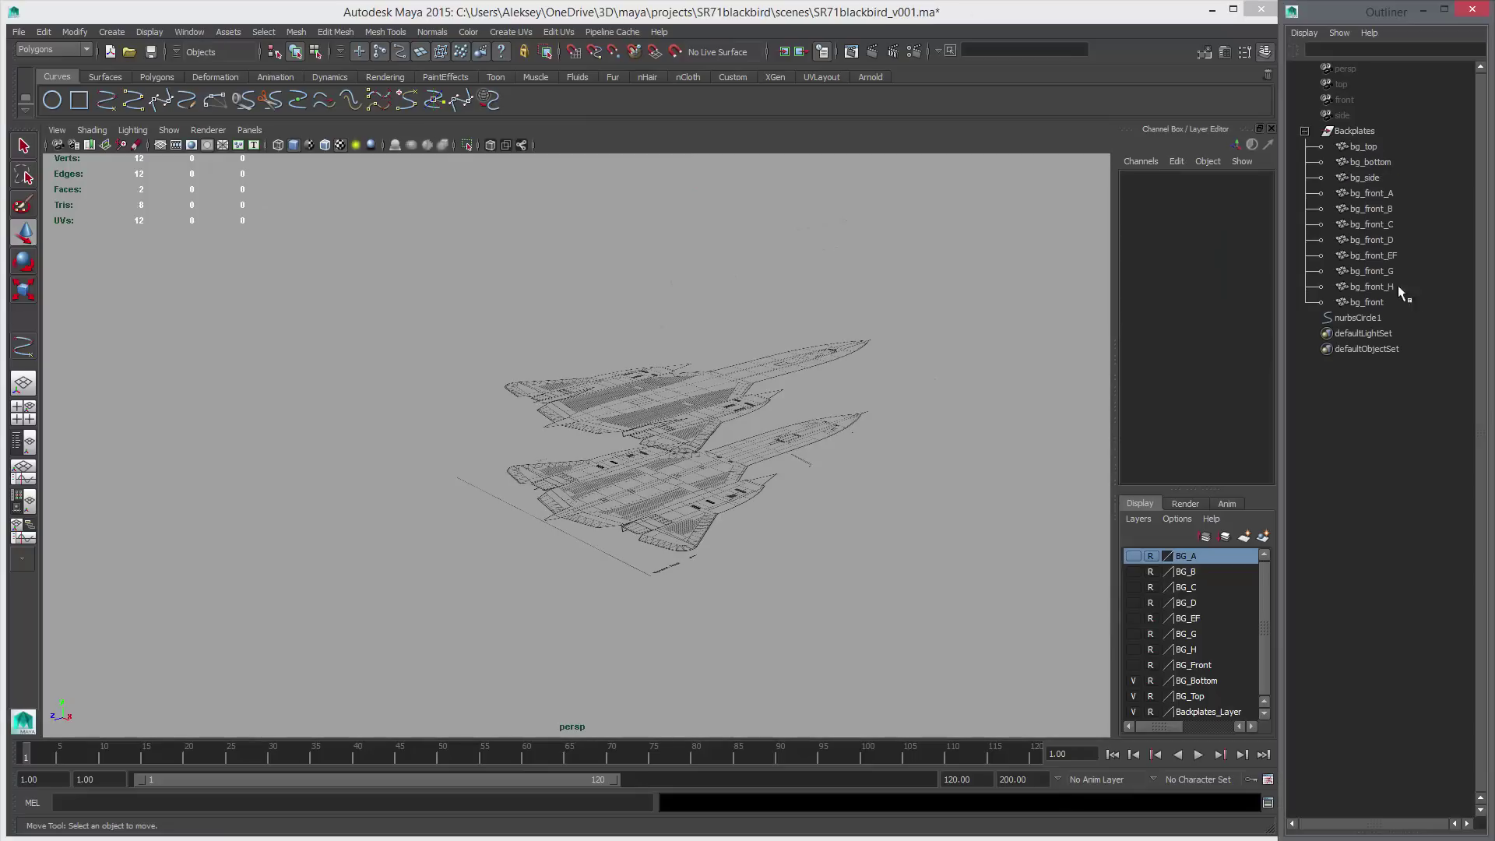
left_click(1375, 302)
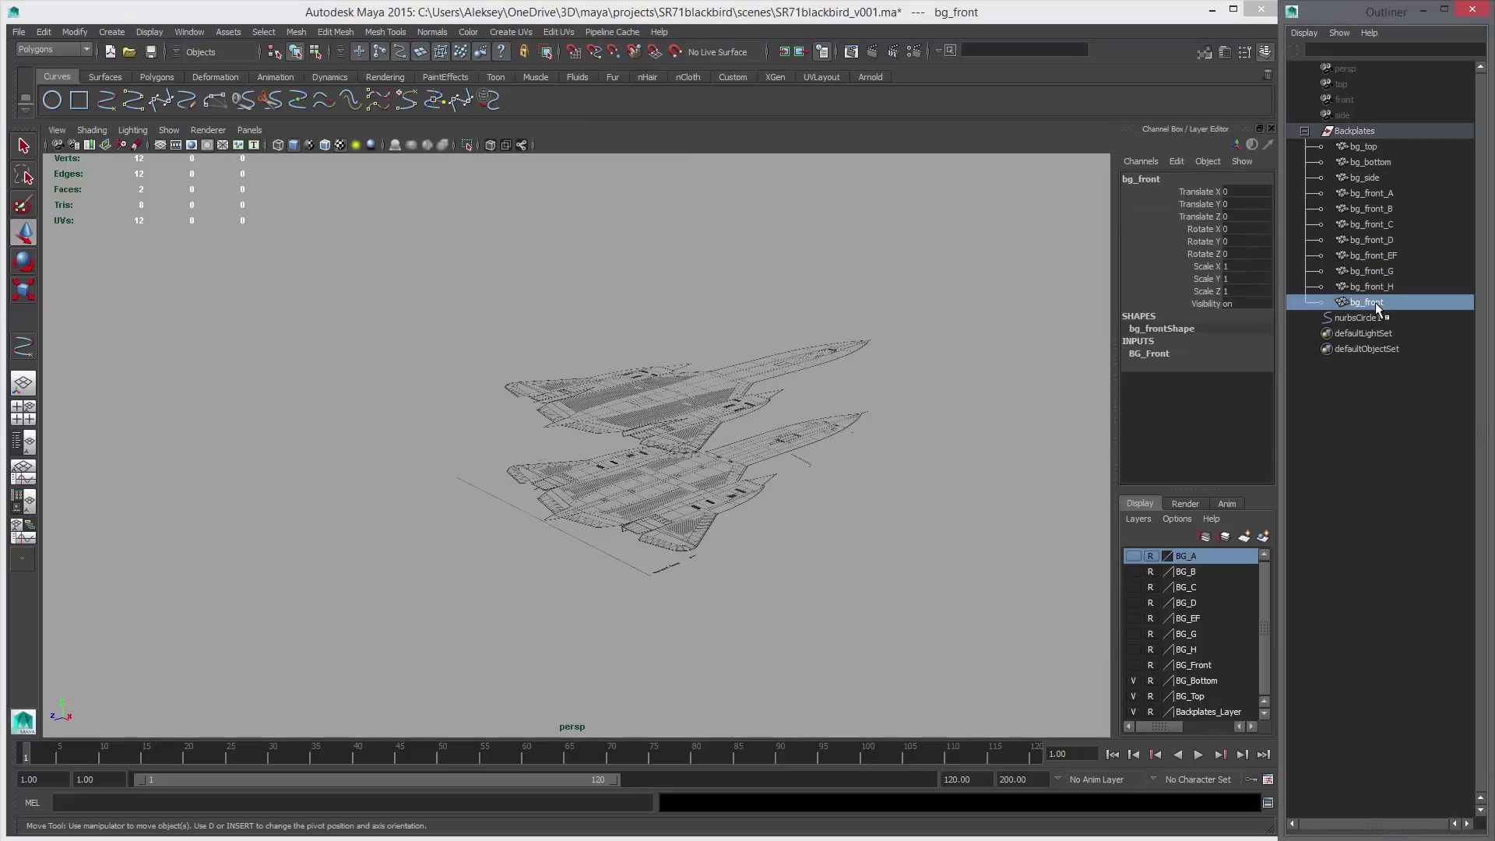
left_click(1370, 148)
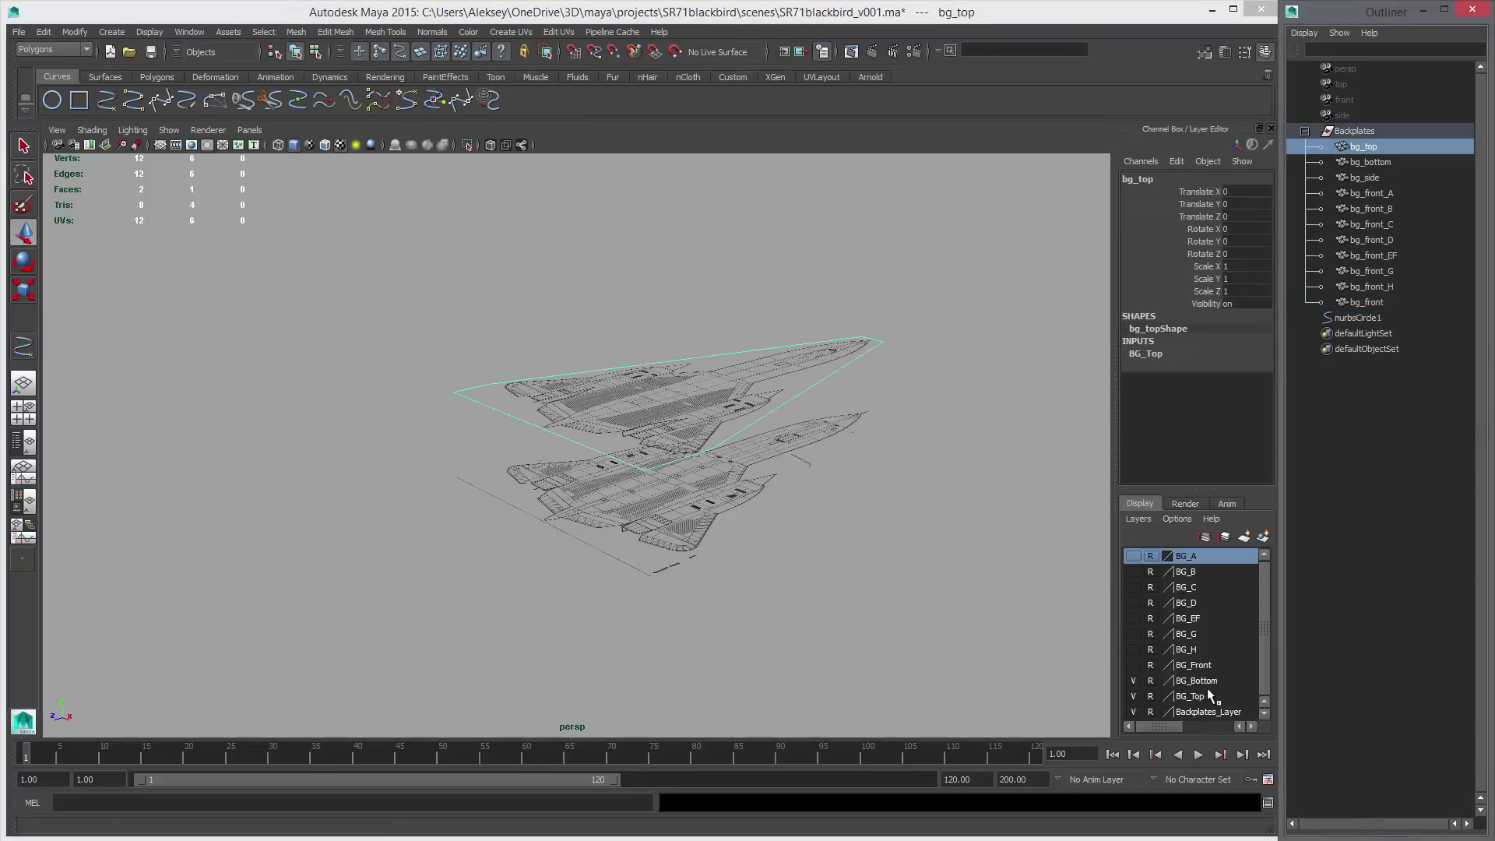
left_click(1136, 693)
left_click(1135, 693)
left_click(956, 624)
Compare the BG_Top and BG_Bottom drawings of the nacelle in the top view by toggling each layer's visibility.
key("space")
key("space")
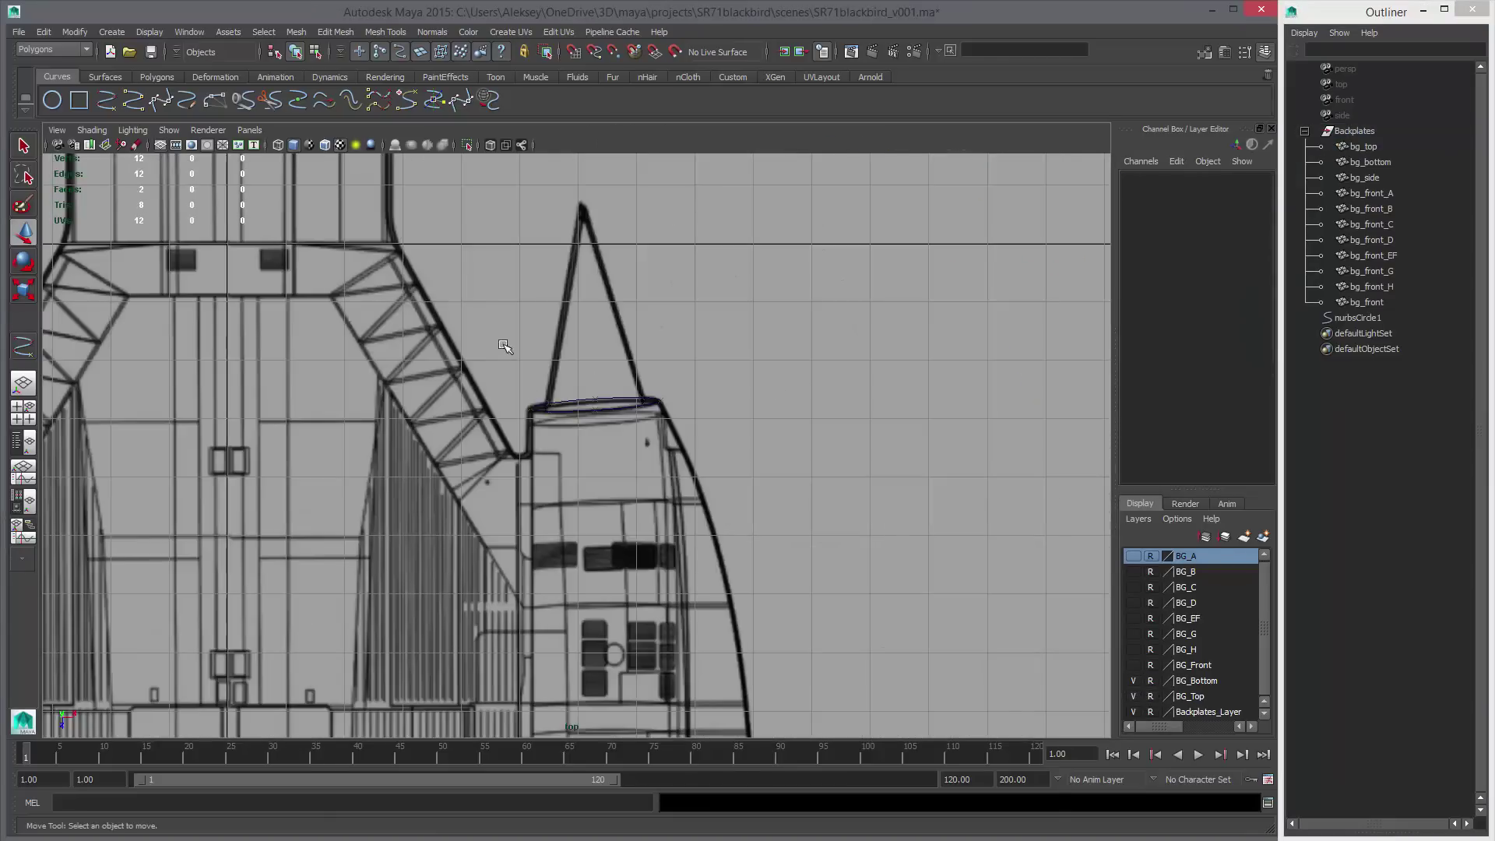
left_click(1133, 695)
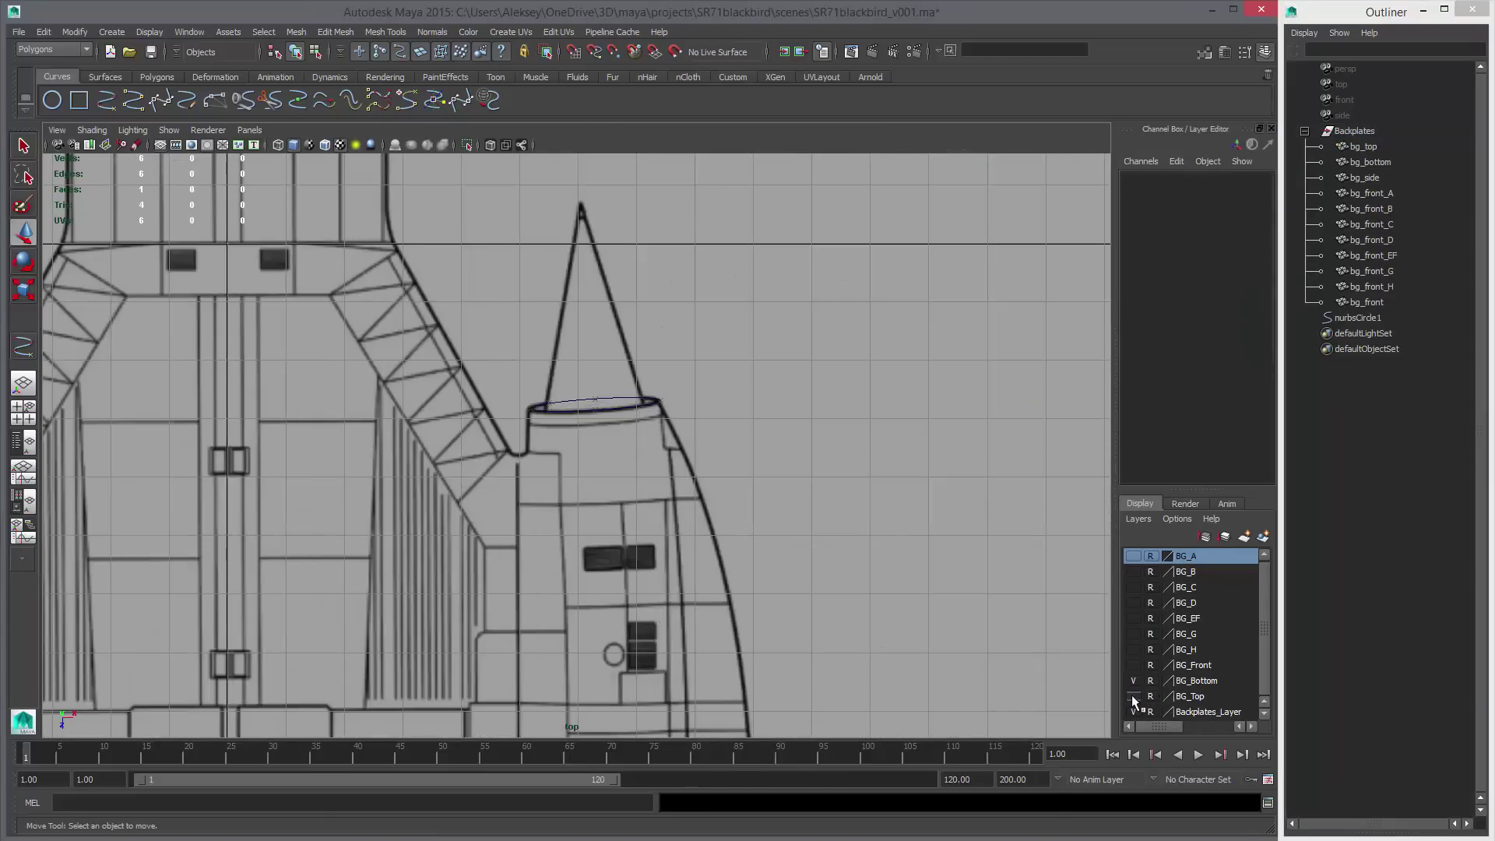
left_click(1132, 695)
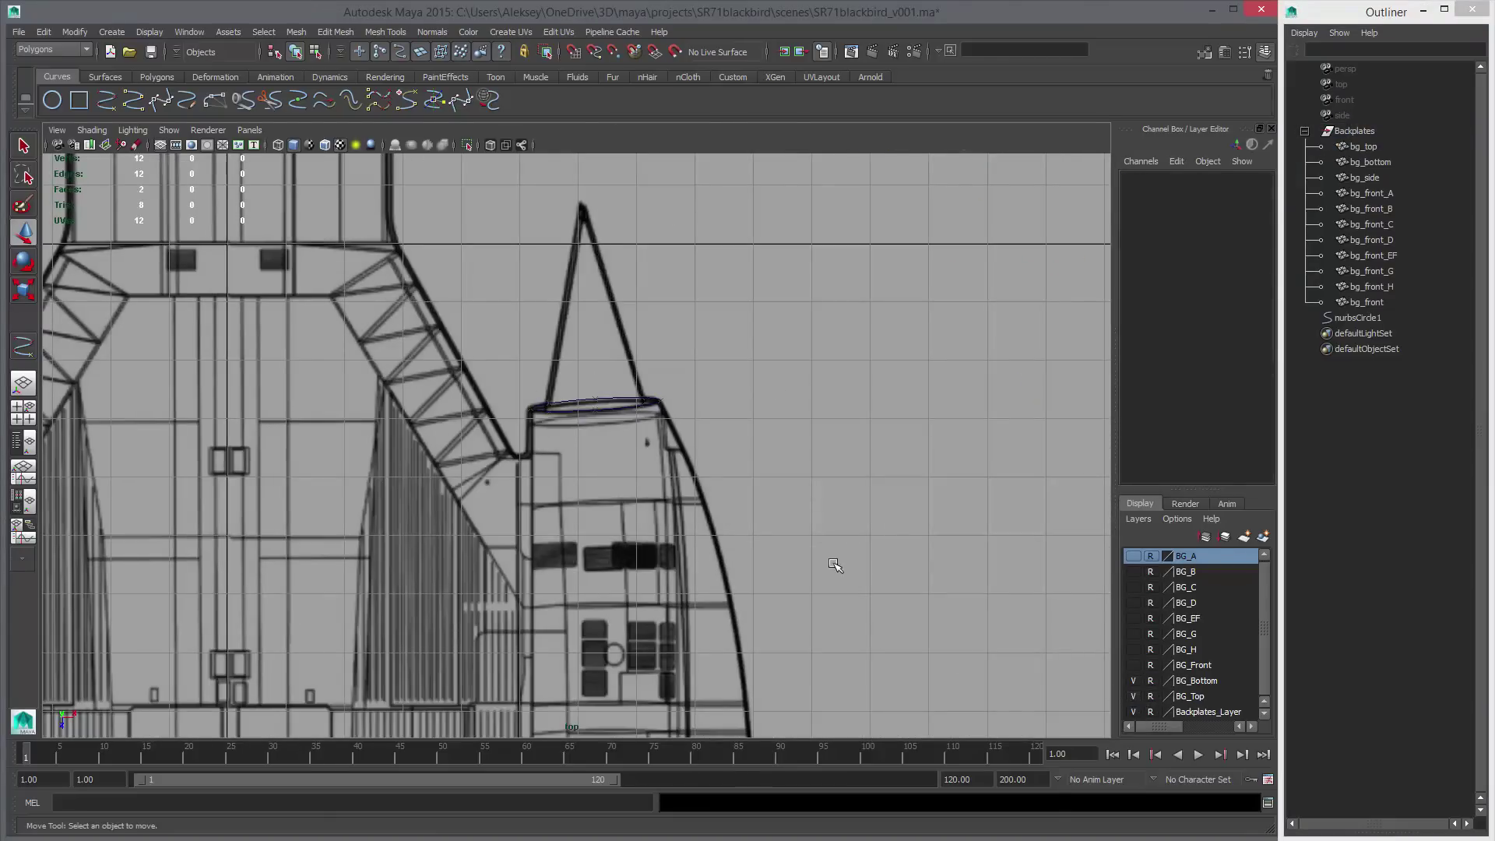
left_click(1133, 681)
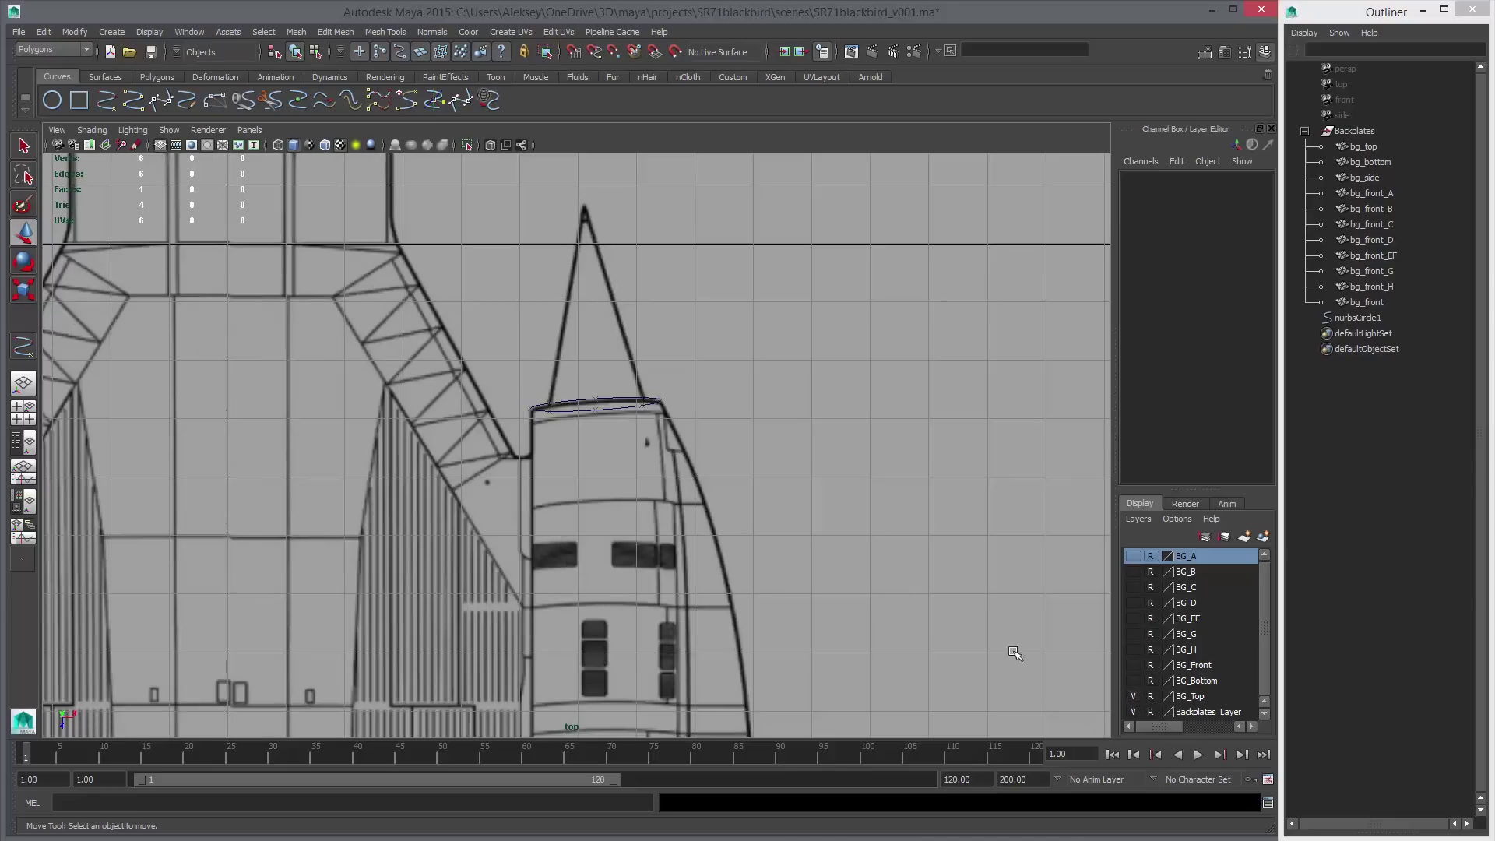
left_click(1133, 680)
left_click(1133, 695)
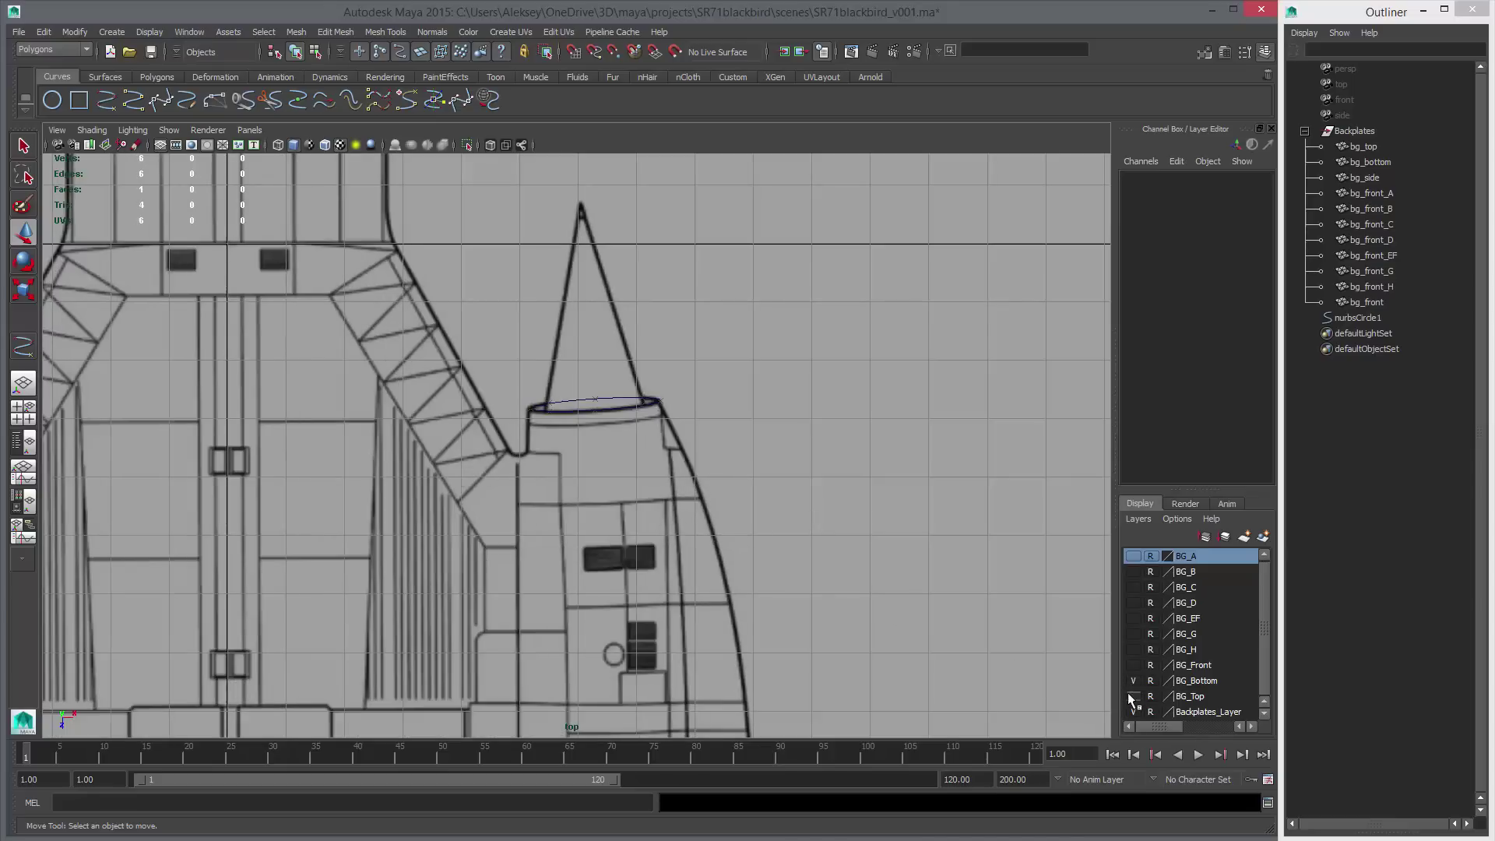
Show the BG_Top layer and hide BG_Bottom as the top-view reference for the nacelles.
scroll(589, 491, "down", 6)
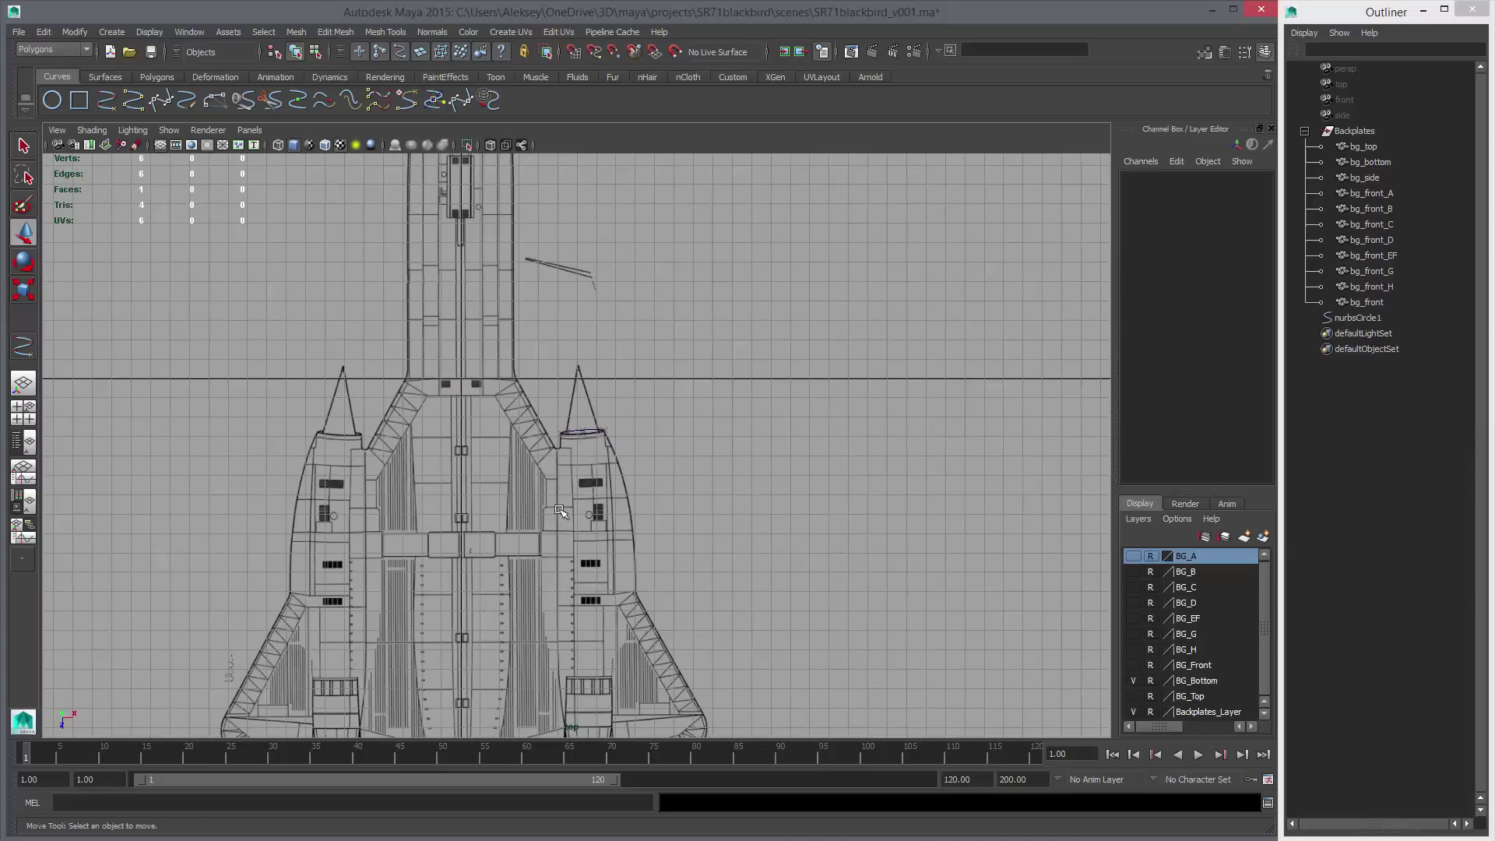
middle_click_drag(783, 540, 842, 638, "alt")
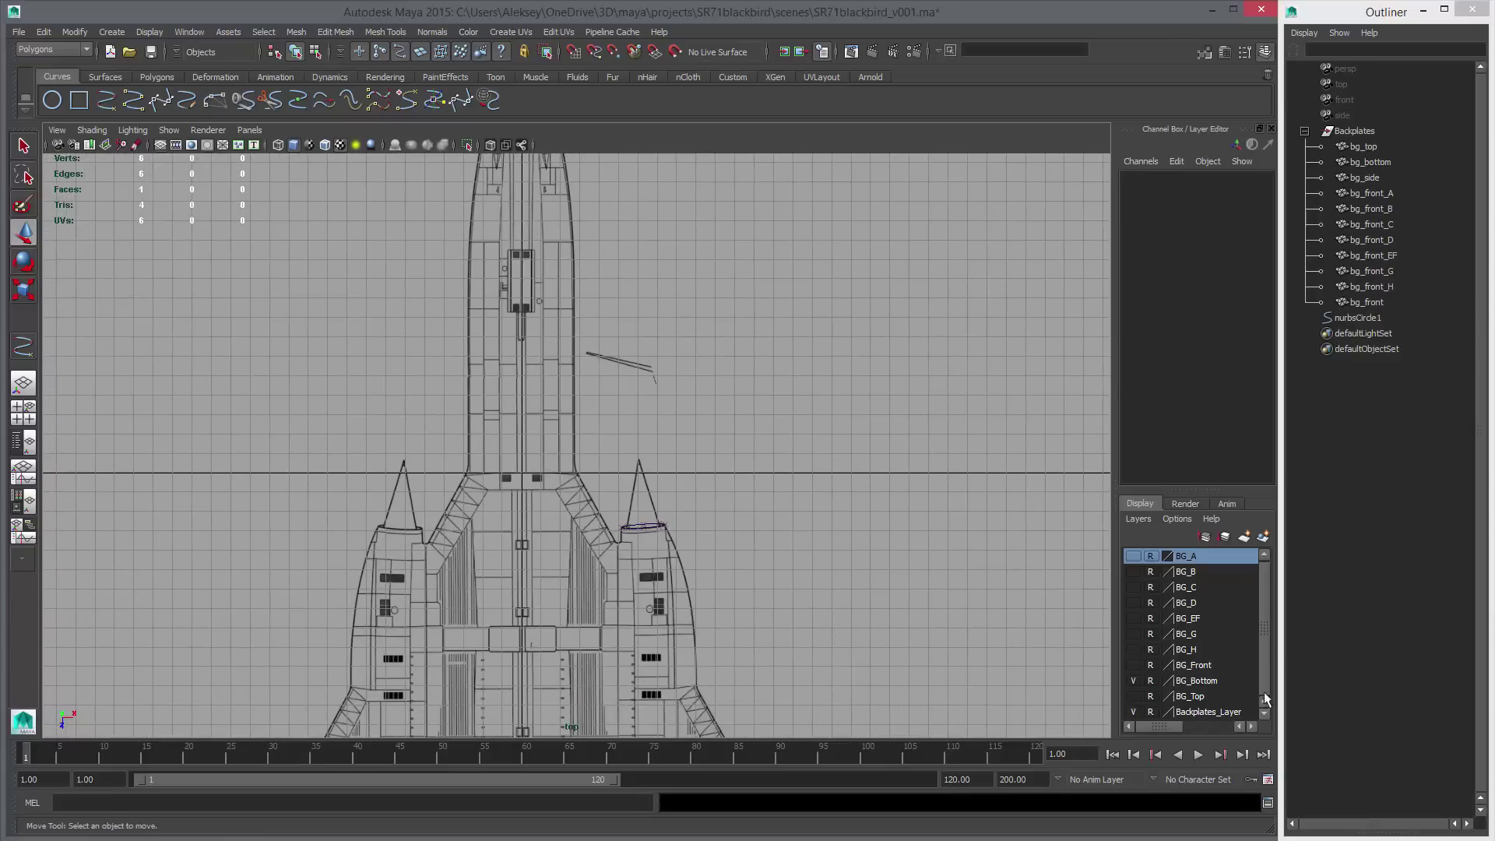
left_click(1133, 695)
left_click(1135, 681)
middle_click_drag(659, 531, 647, 436, "alt")
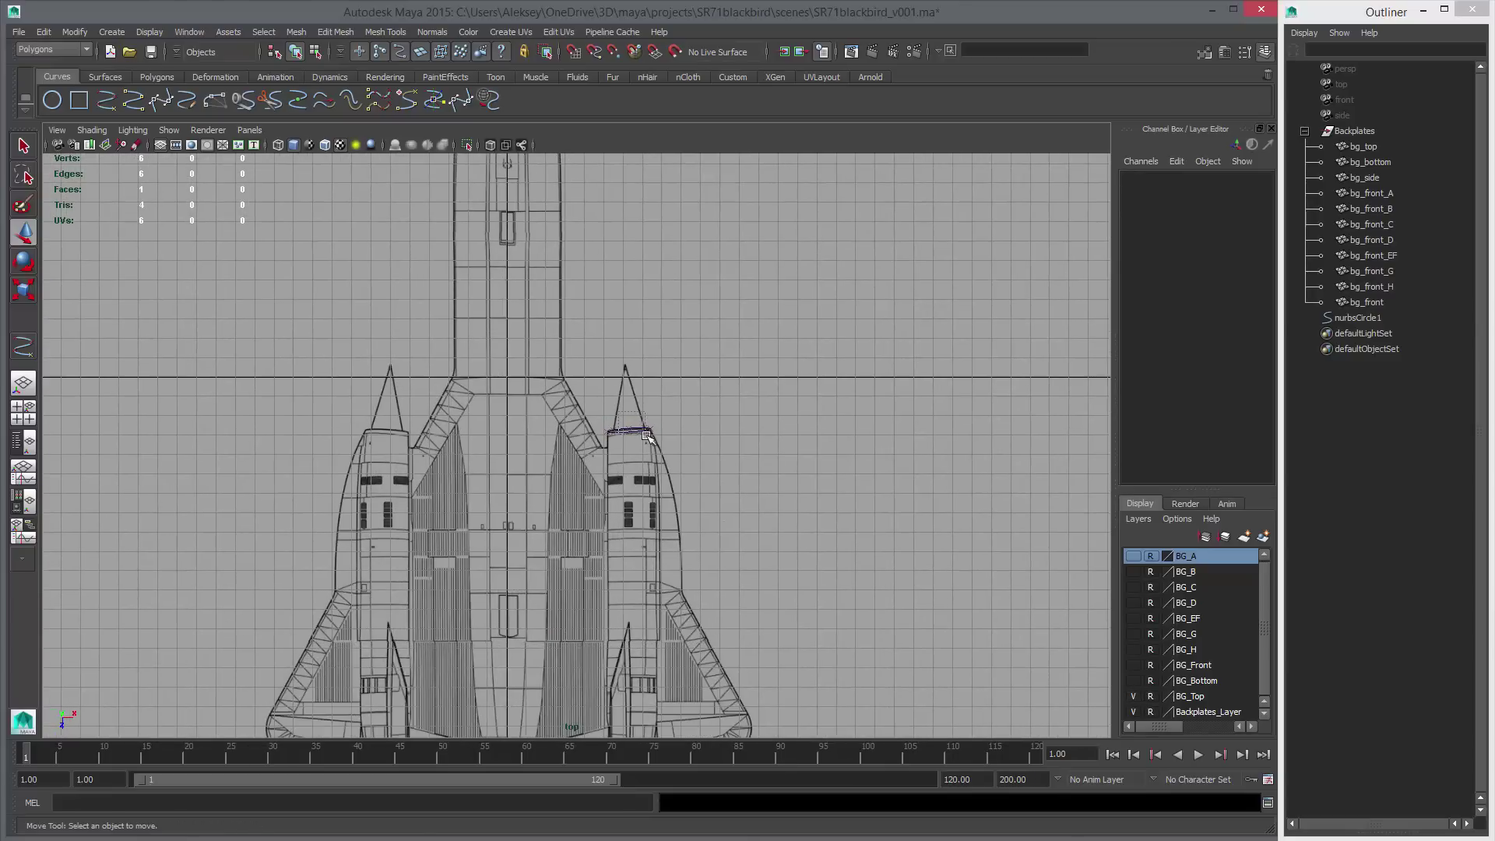
Select the intake lip circle and duplicate it in the side view.
left_click(646, 435)
key("space")
key("space")
middle_click_drag(677, 557, 873, 586, "alt")
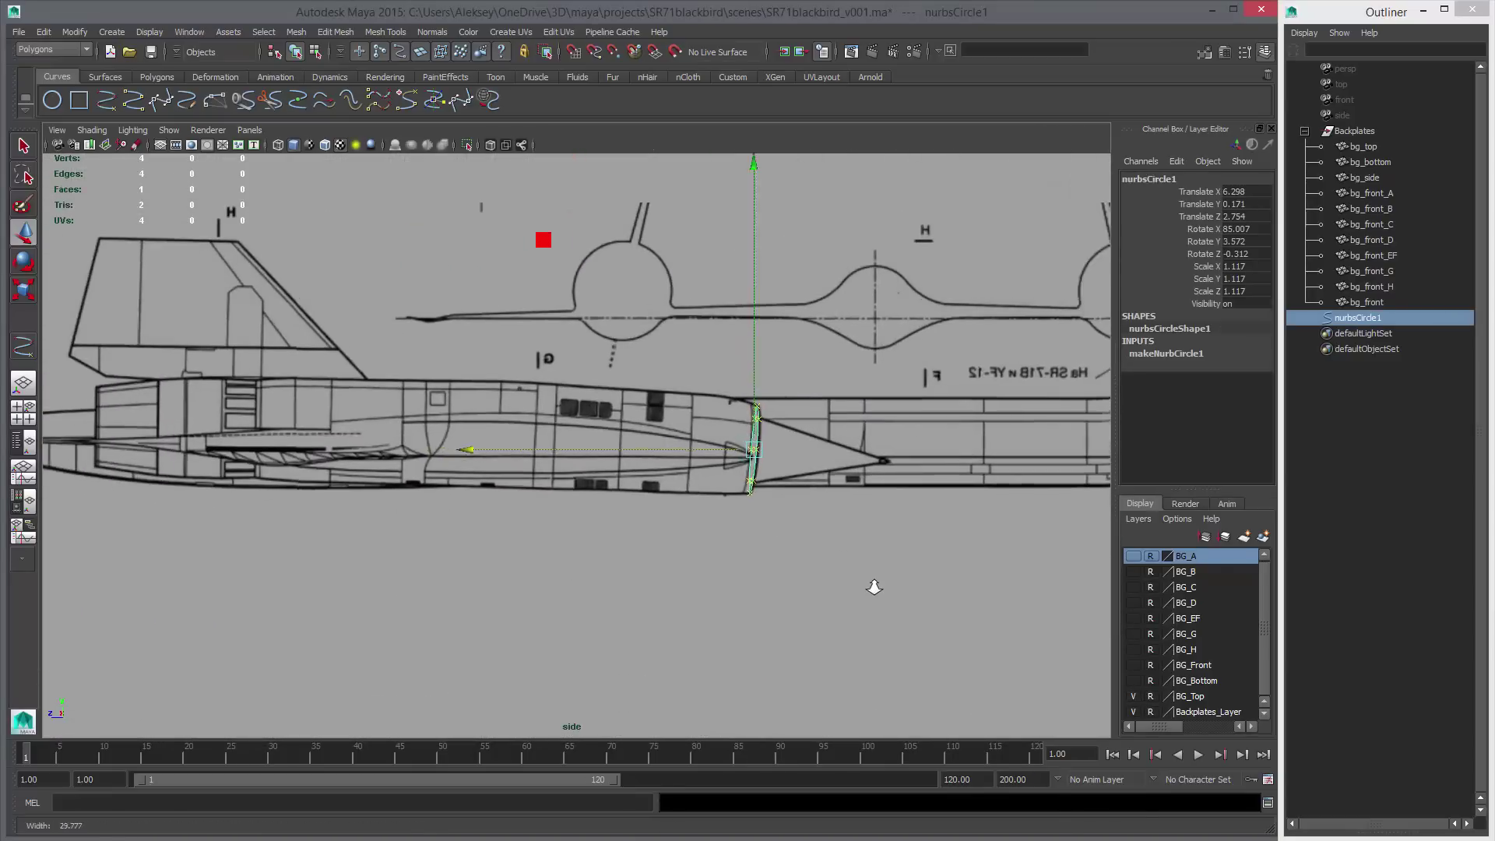
scroll(874, 587, "up", 1)
key("ctrl+d")
scroll(975, 577, "up", 3)
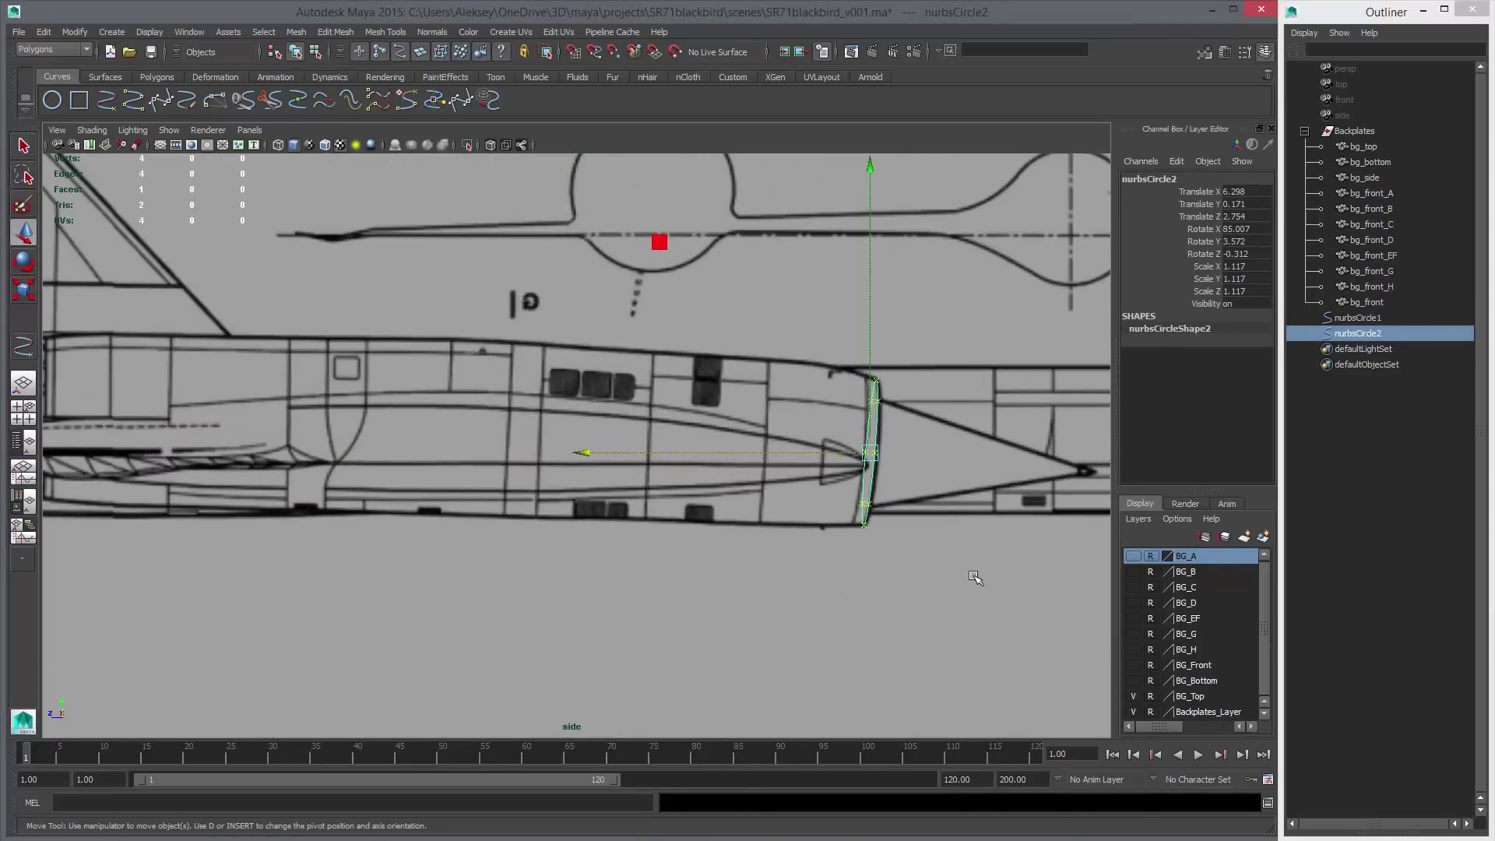
Move the duplicate to the first panel line behind the lip, about Y 0.342 and Z 4.303, and scale it uniformly to about 1.304.
middle_click_drag(974, 577, 801, 570)
key("r")
scroll(876, 576, "up", 2)
key("w")
key("r")
scroll(795, 572, "up", 2)
key("e")
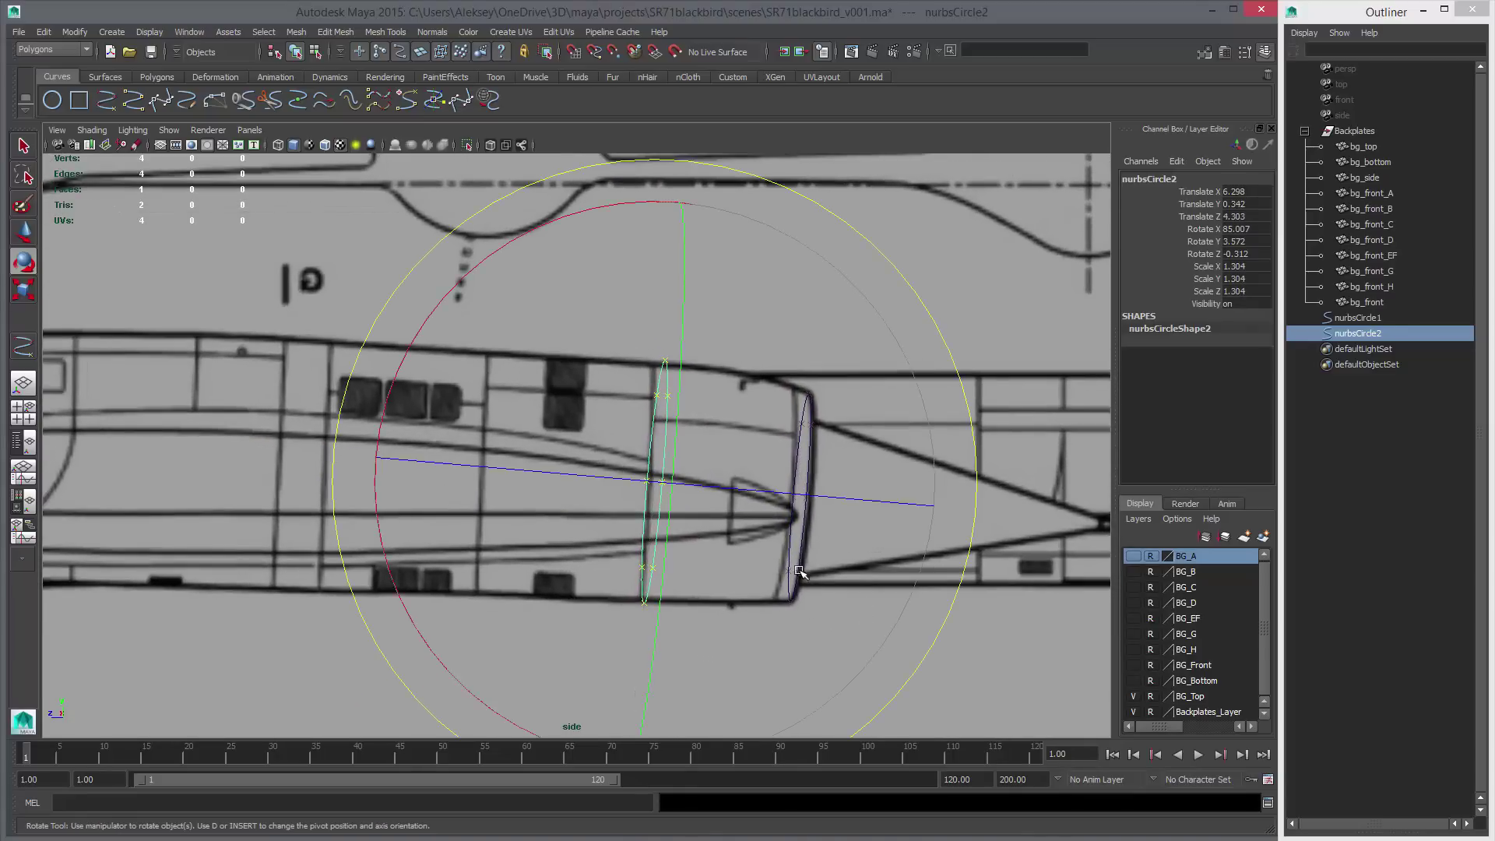
Set the second circle's Rotate Y and Rotate Z to 0.
left_click_drag(794, 495, 772, 492)
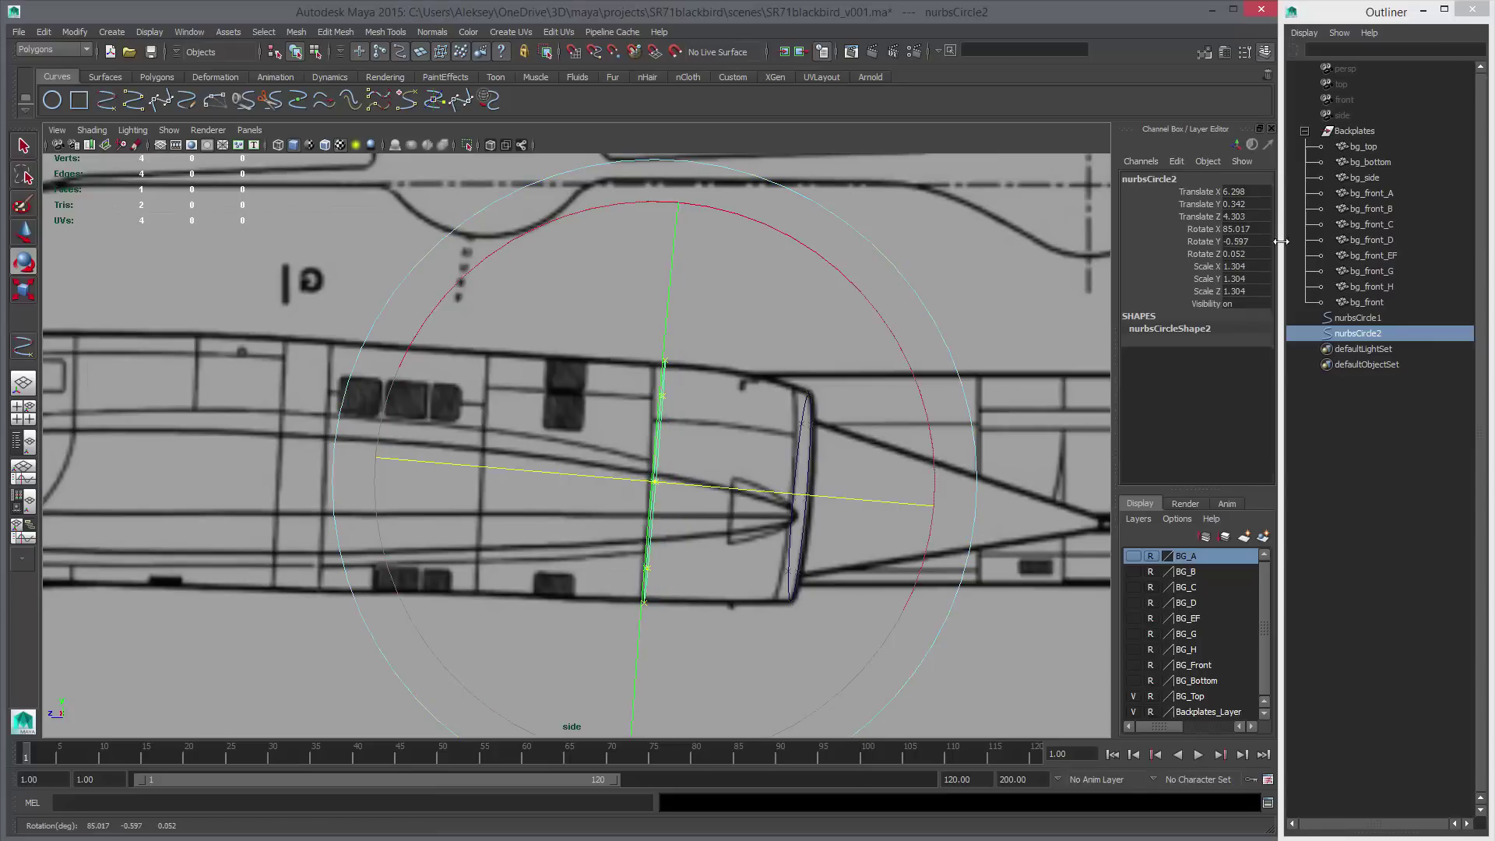
type("0")
key("Return")
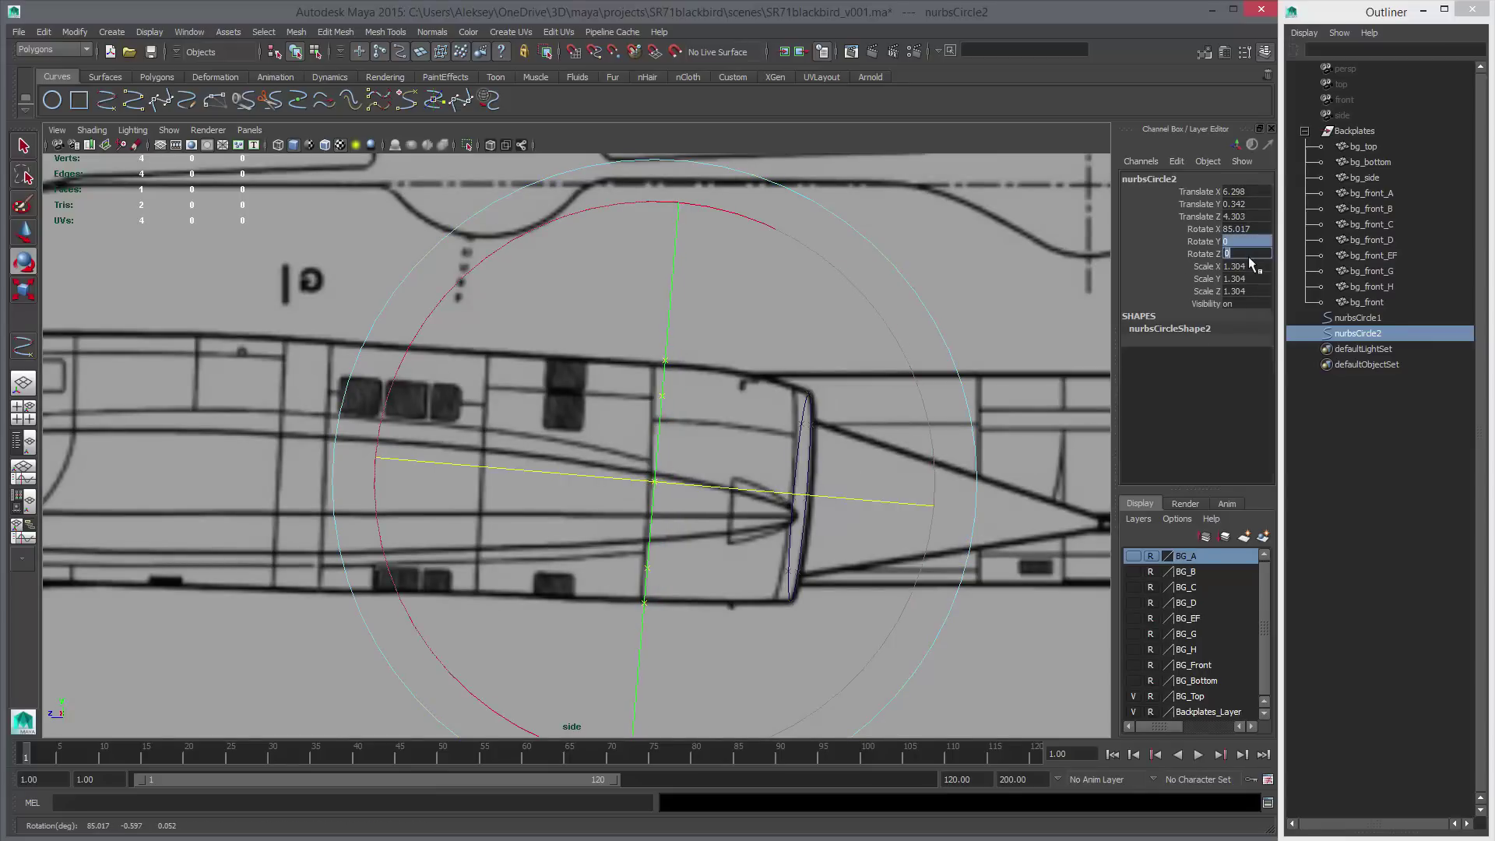
Refine the second circle to the side profile: Rotate X about 87.286, Y about 0.335, Z about 4.382, uniform scale about 1.245.
scroll(854, 477, "up", 2)
key("r")
middle_click_drag(850, 479, 840, 483)
key("w")
key("e")
left_click_drag(829, 562, 830, 552)
key("r")
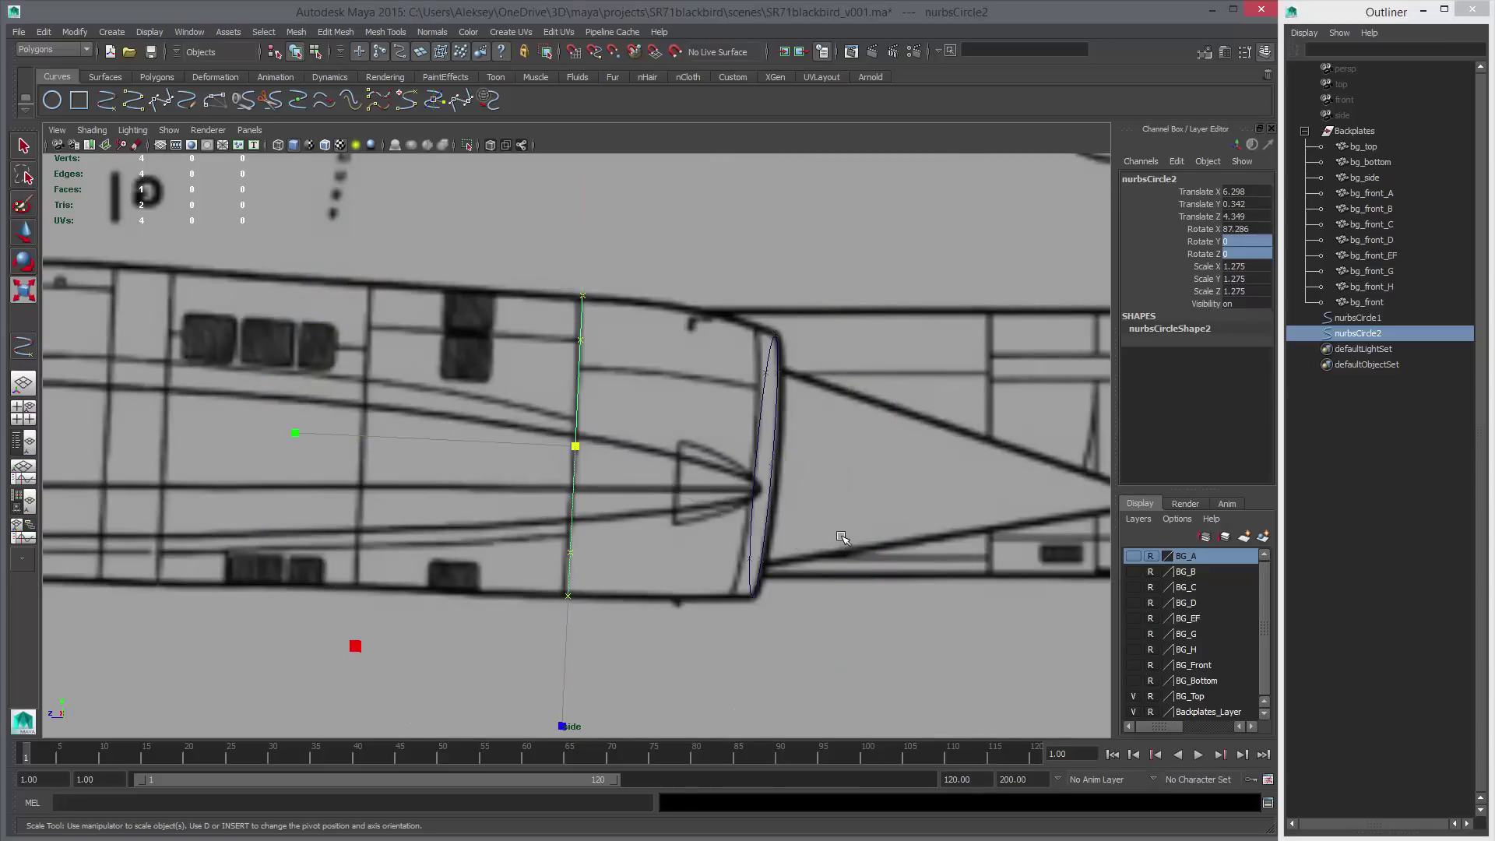
middle_click_drag(841, 537, 836, 535)
key("w")
key("r")
Duplicate the second circle and fit the copy to the next panel line at about Y 0.427 and Z 6.142.
middle_click_drag(836, 535, 611, 486, "alt")
key("w")
key("ctrl+d")
key("r")
key("w")
Duplicate the third circle farther back along the nacelle to about Y 0.533 and Z 8.311, scaling the copy uniformly to about 1.342.
key("ctrl+d")
key("r")
key("w")
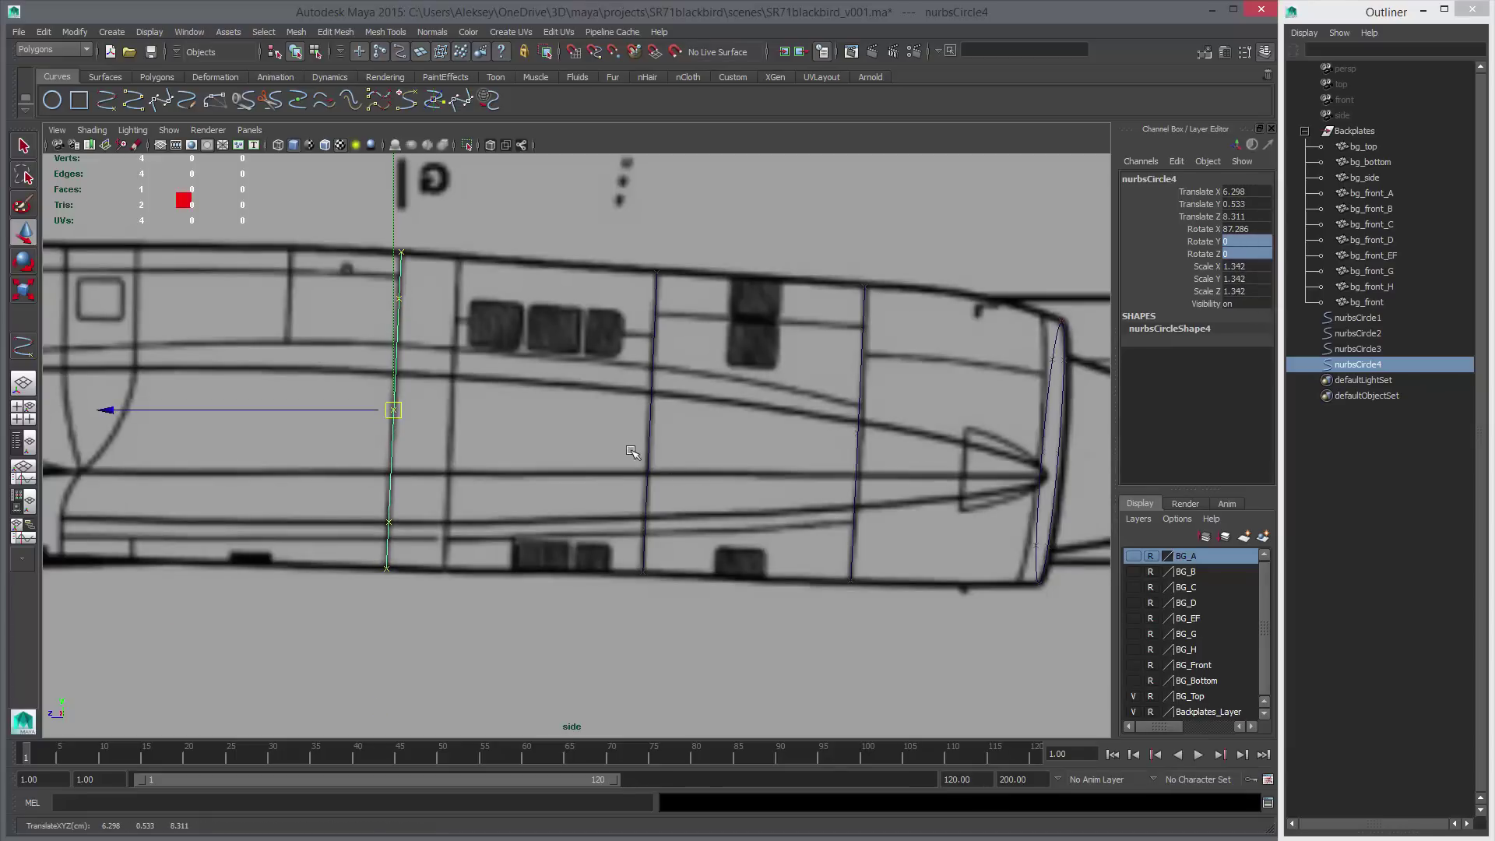
Select the third circle and adjust its uniform scale to about 1.27 to match the side profile.
left_click_drag(627, 445, 679, 477)
key("r")
middle_click_drag(702, 481, 703, 481)
In the top view, set the second circle's pivot on its inner edge and snap it to the lip circle's inner edge, about X 6.428.
key("space")
key("space")
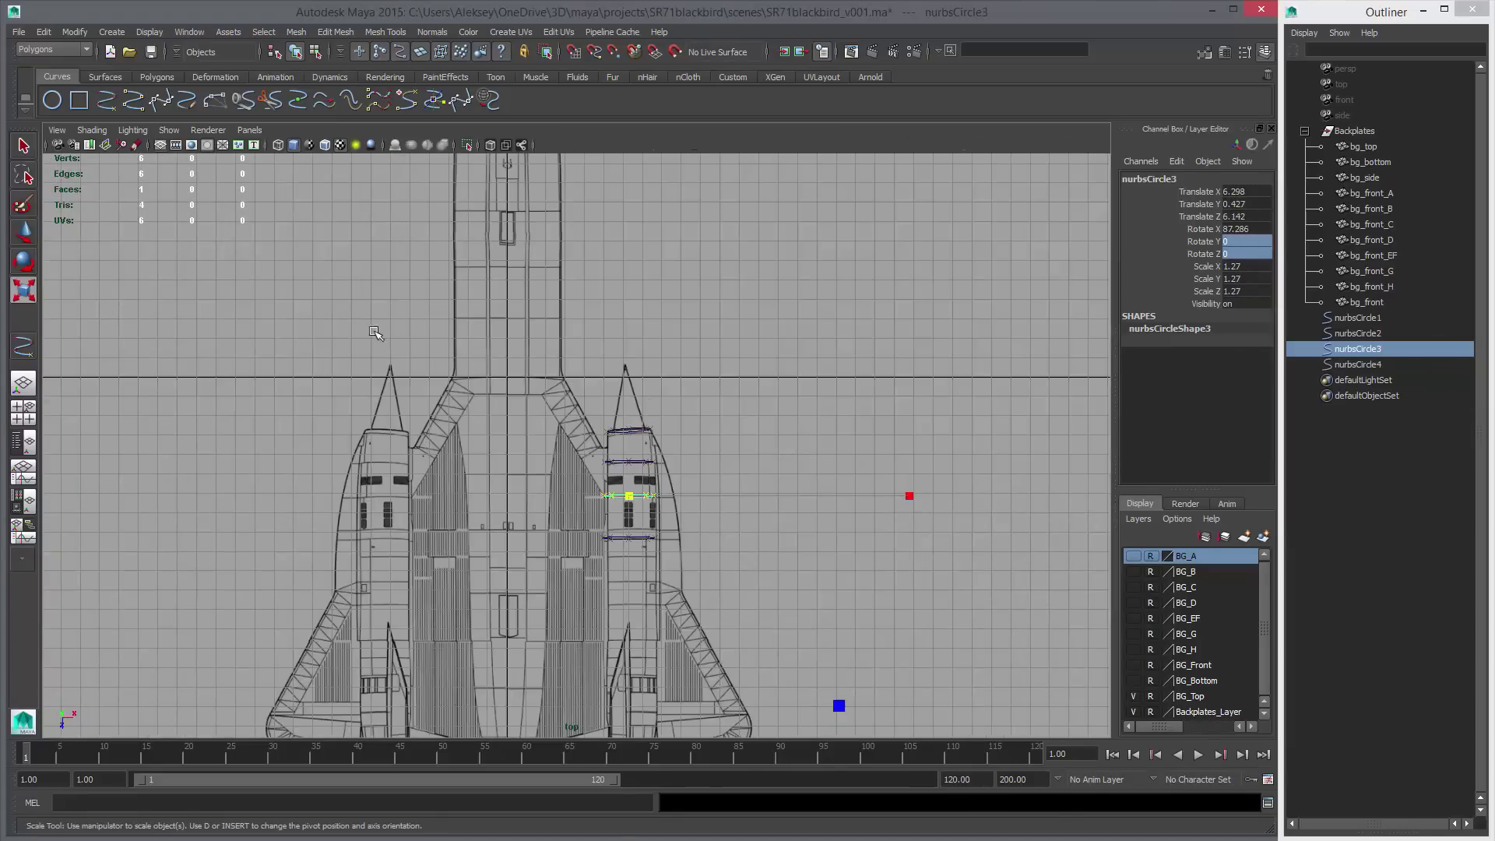
scroll(641, 549, "up", 10)
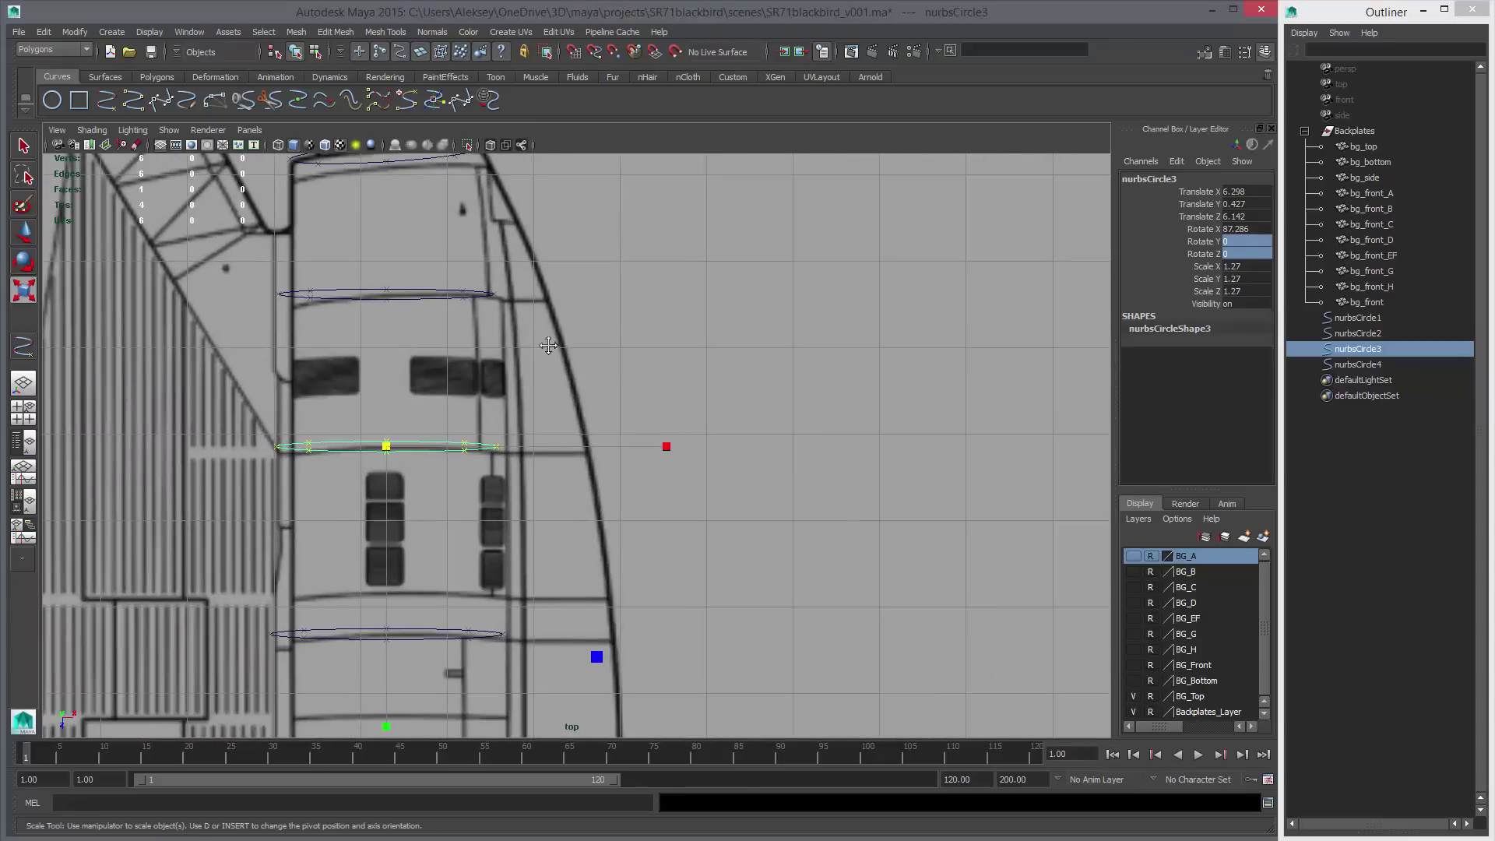
left_click(635, 423)
key("w")
left_click_drag(721, 420, 733, 417)
middle_click_drag(611, 442, 661, 442, "alt")
key("d")
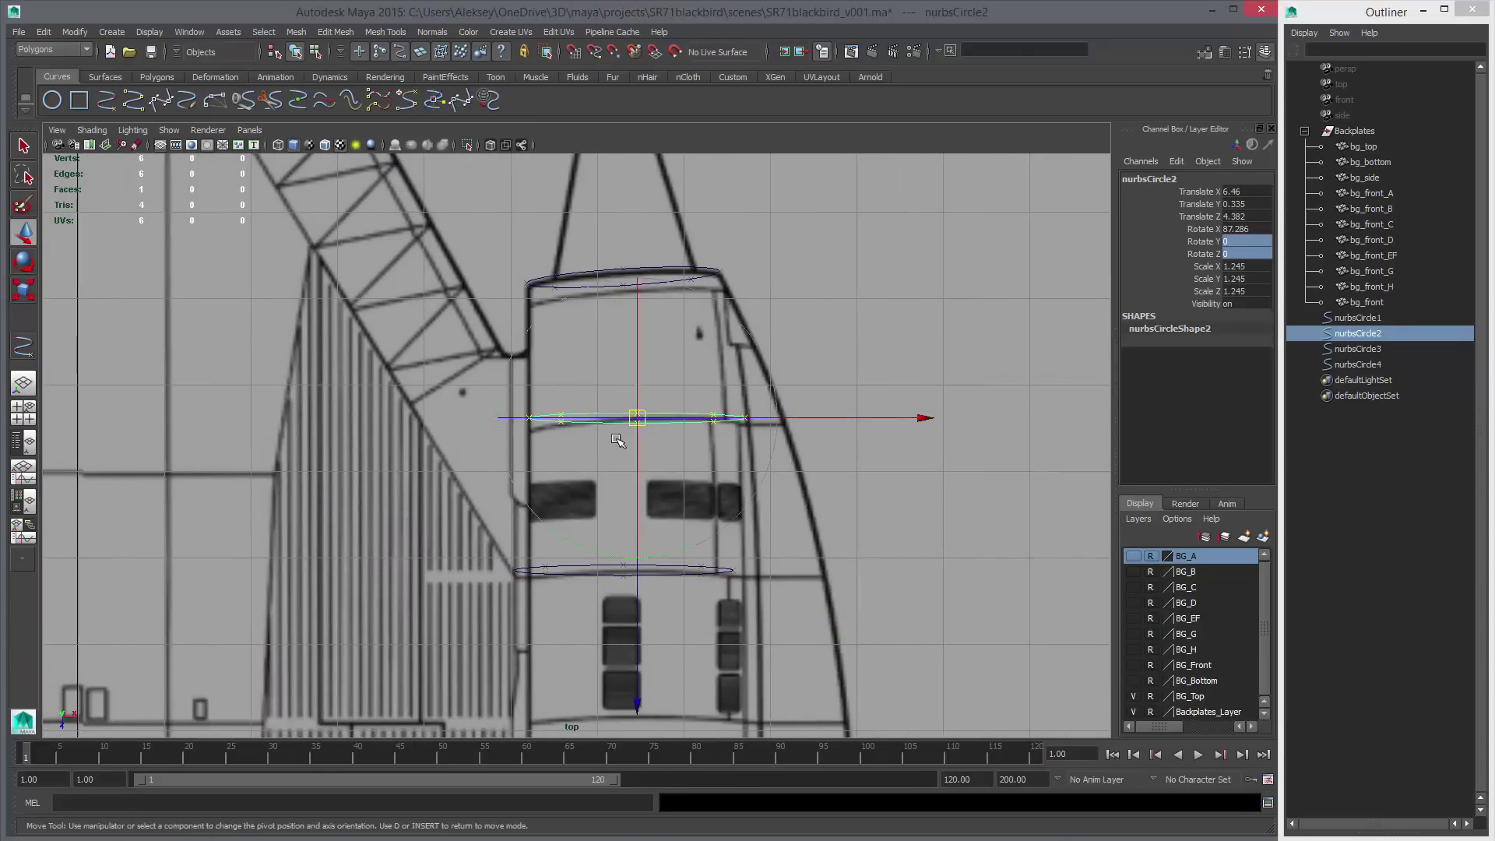
key("v")
middle_click_drag(525, 436, 527, 420)
left_click_drag(580, 419, 526, 282)
key("v")
Set the third circle's pivot on its inner edge and snap it in line with the second circle's inner edge, about X 6.453.
left_click(587, 574)
key("d")
key("v")
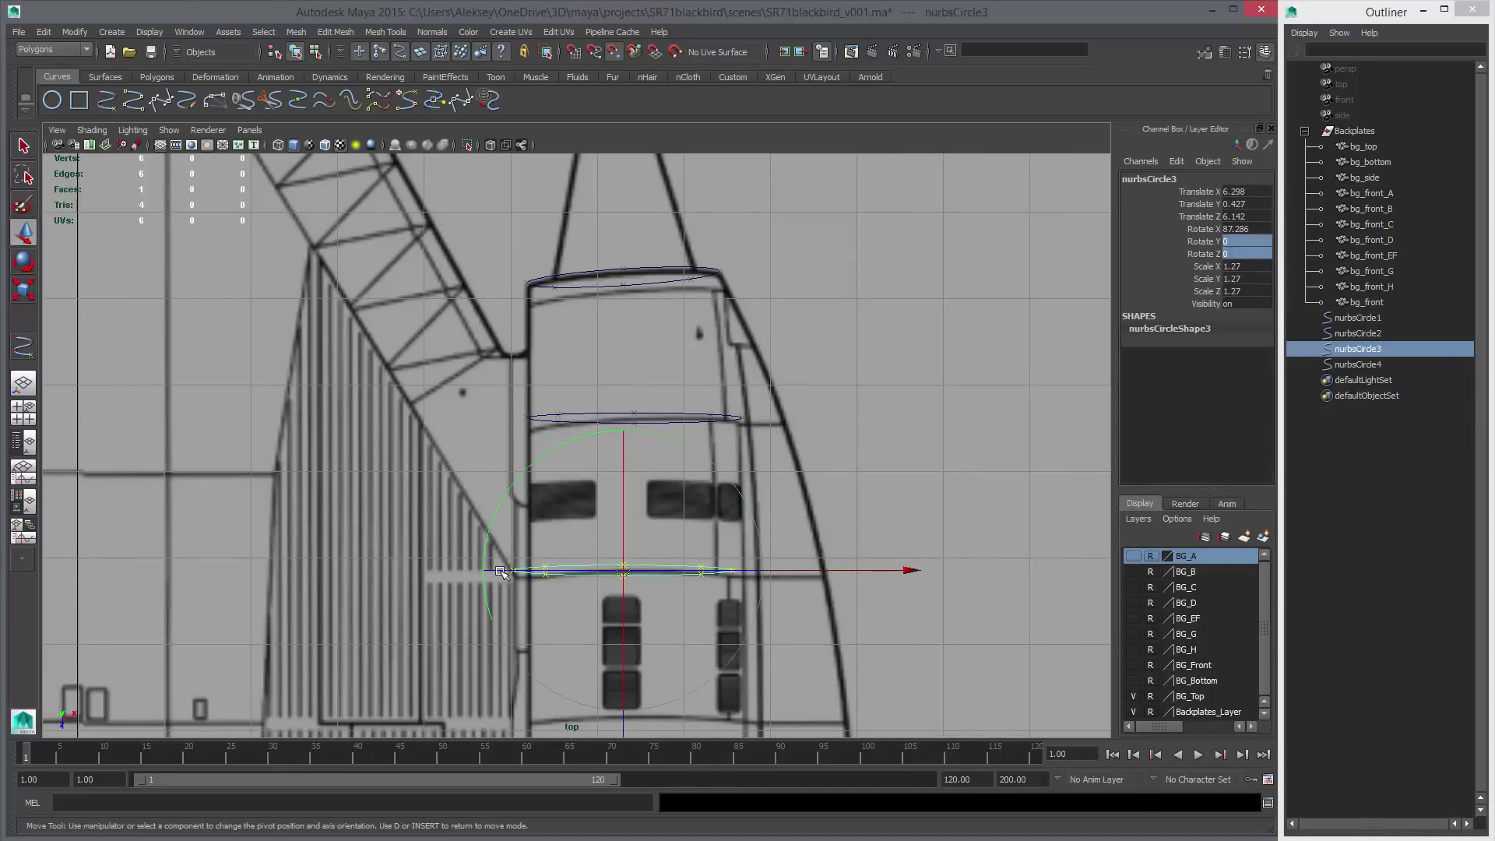
middle_click_drag(508, 572, 513, 570)
left_click_drag(550, 570, 528, 419)
key("v")
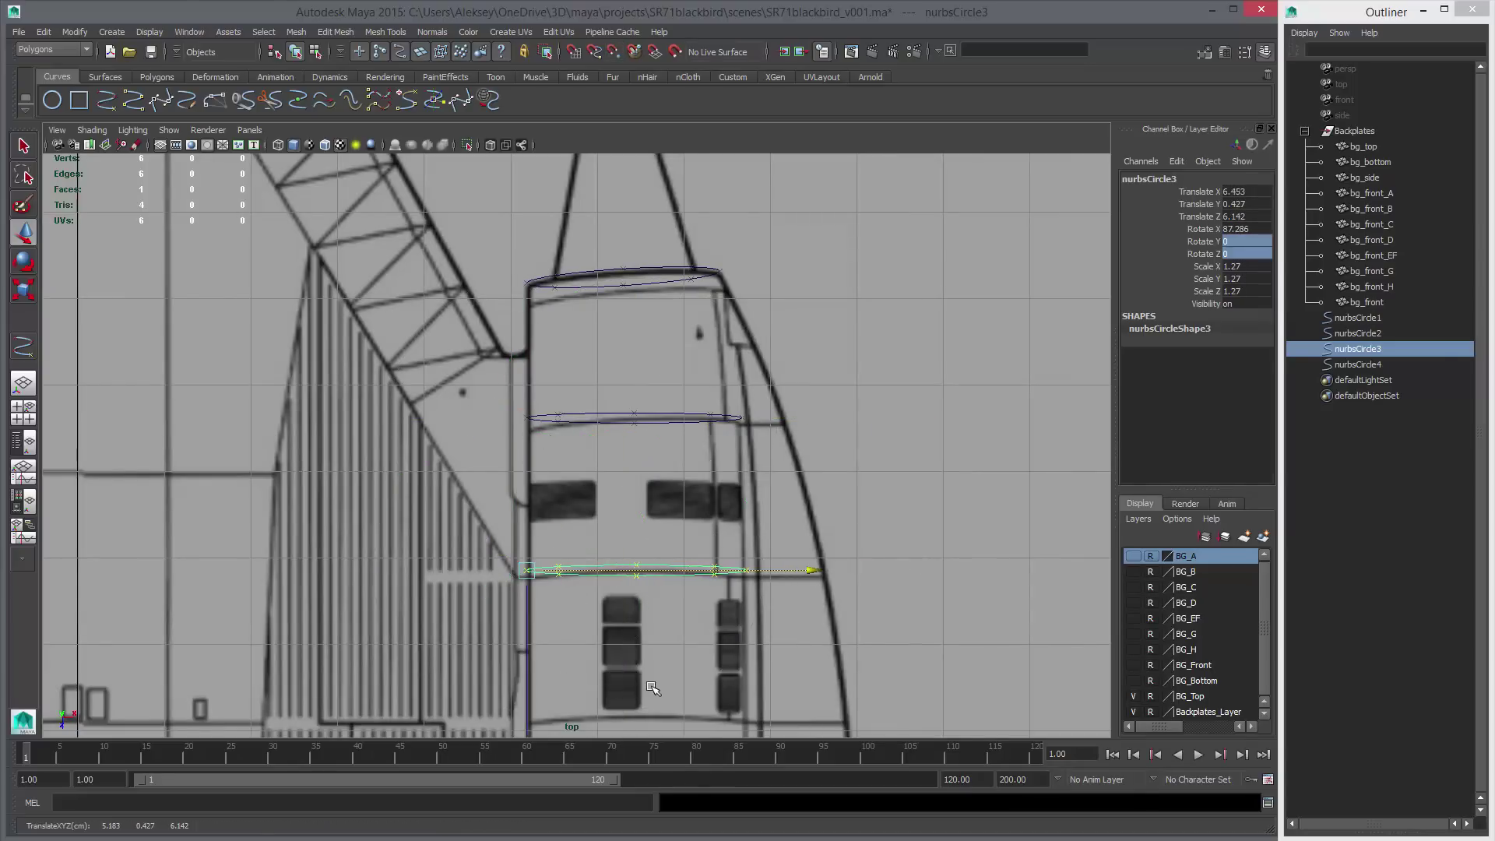
Set the fourth circle's pivot on its inner edge and snap it in line with the third circle's inner edge, about X 6.525.
middle_click_drag(657, 687, 647, 499, "alt")
left_click_drag(569, 547, 571, 610)
key("d")
key("v")
middle_click_drag(514, 585, 498, 570)
left_click_drag(559, 570, 512, 432)
key("v")
middle_click_drag(512, 433, 545, 416)
Select the second circle and rotate it in the top view to about Rotate Y 1.645 and Rotate Z -0.078, following the panel line.
middle_click_drag(738, 452, 705, 506, "alt")
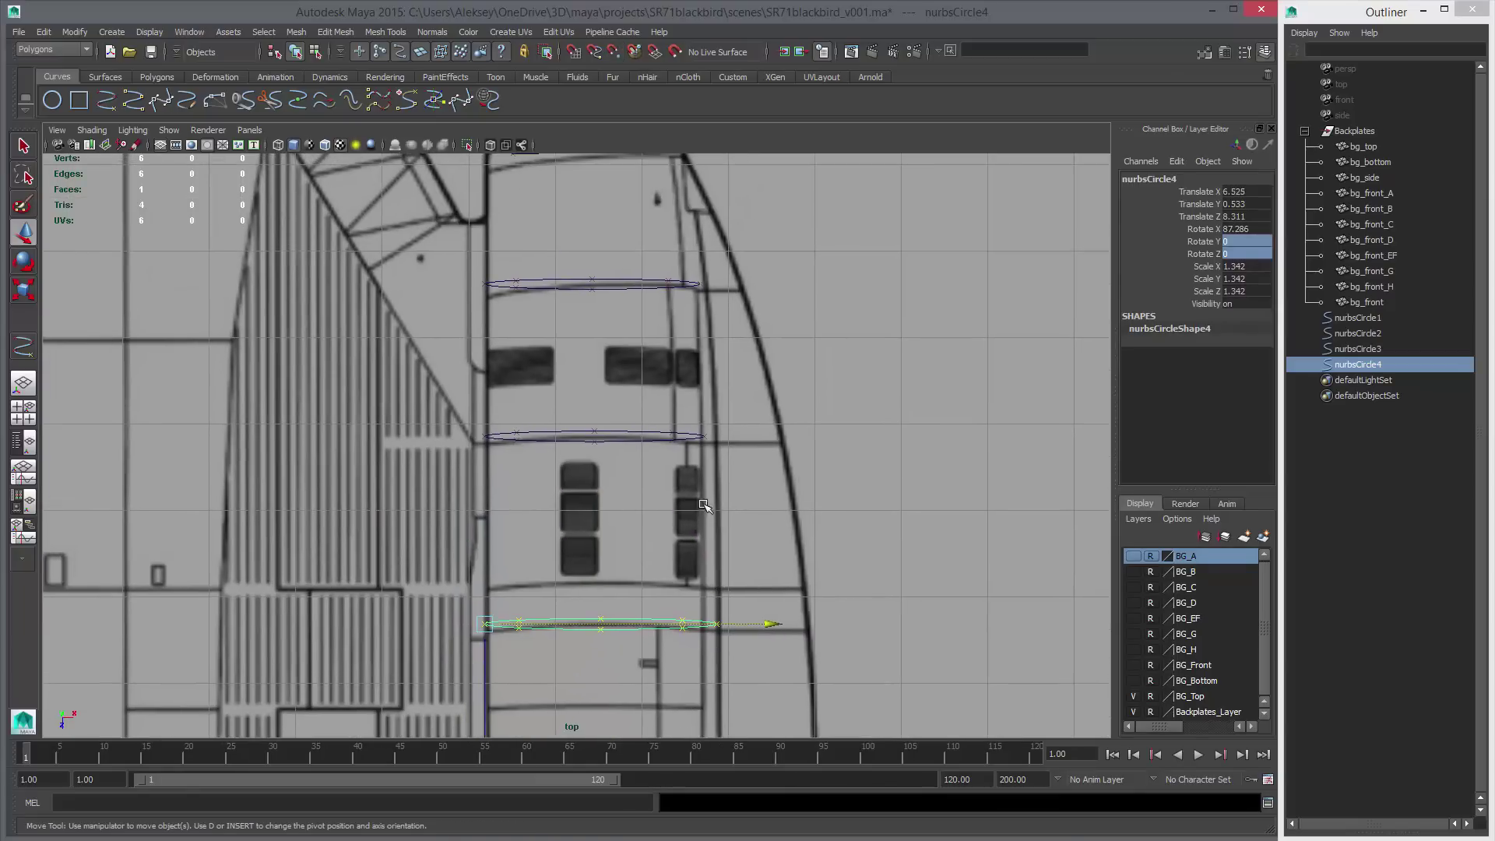
middle_click_drag(702, 623, 702, 610, "alt")
middle_click_drag(682, 415, 676, 584, "alt")
left_click_drag(610, 425, 628, 473)
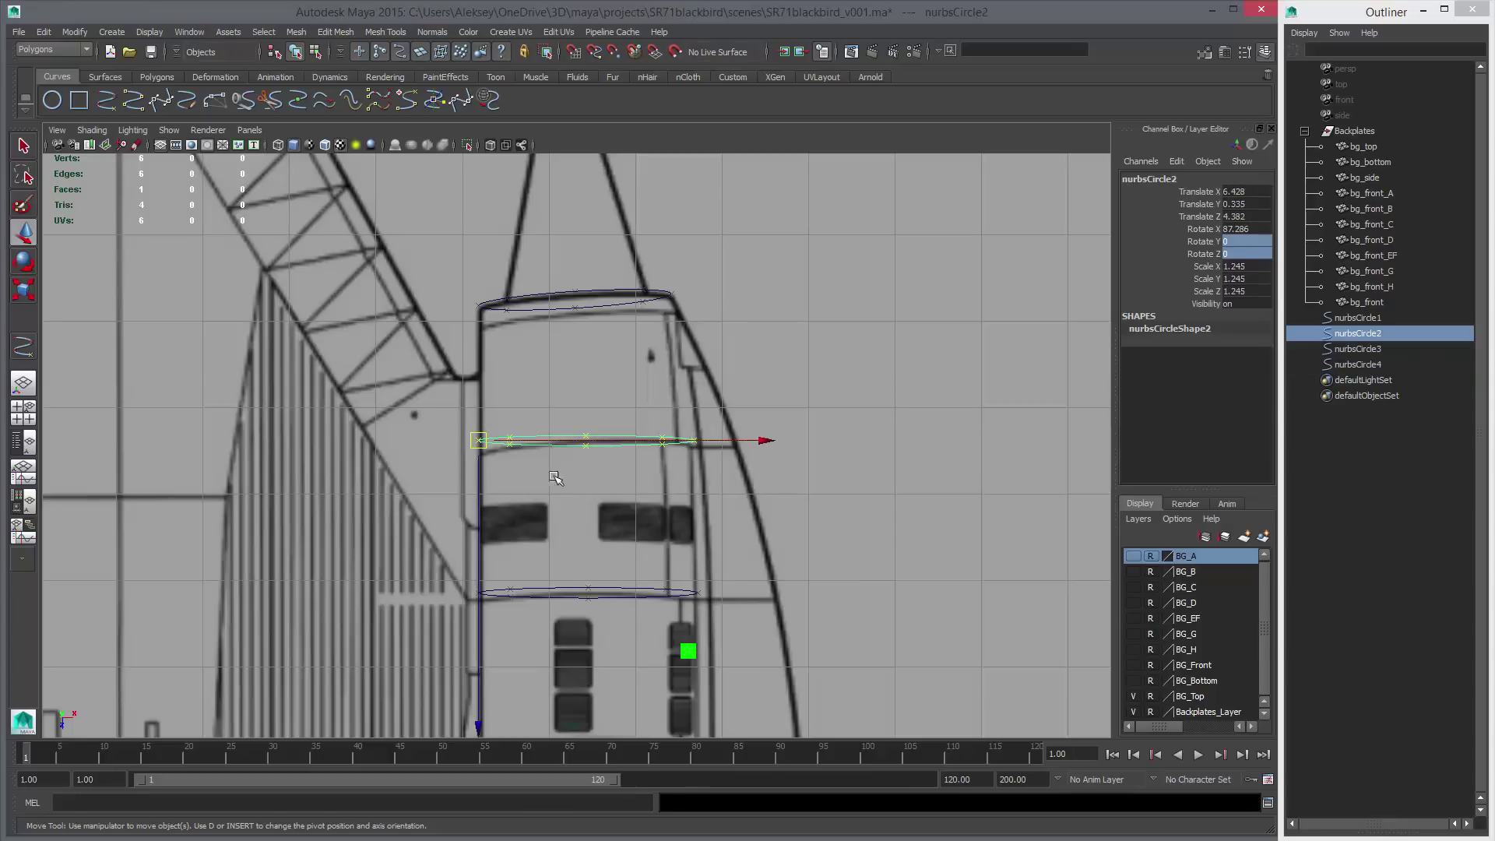
key("e")
left_click_drag(751, 492, 753, 486)
key("w")
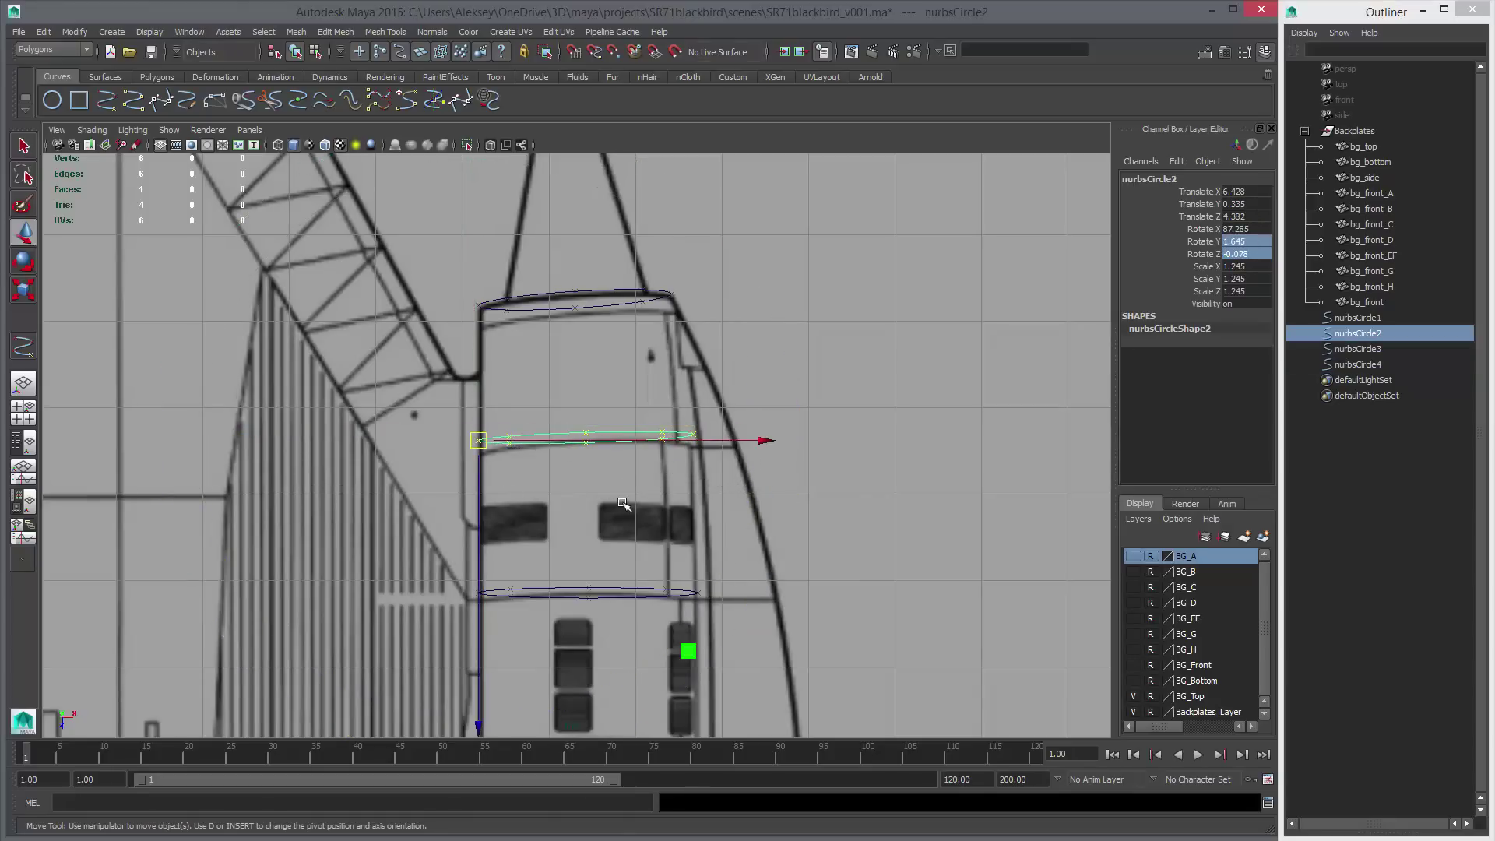
Shift the second circle along the nacelle to about Z 4.416, checking it against the panel line in the side view.
middle_click_drag(621, 507, 623, 509)
key("space")
key("space")
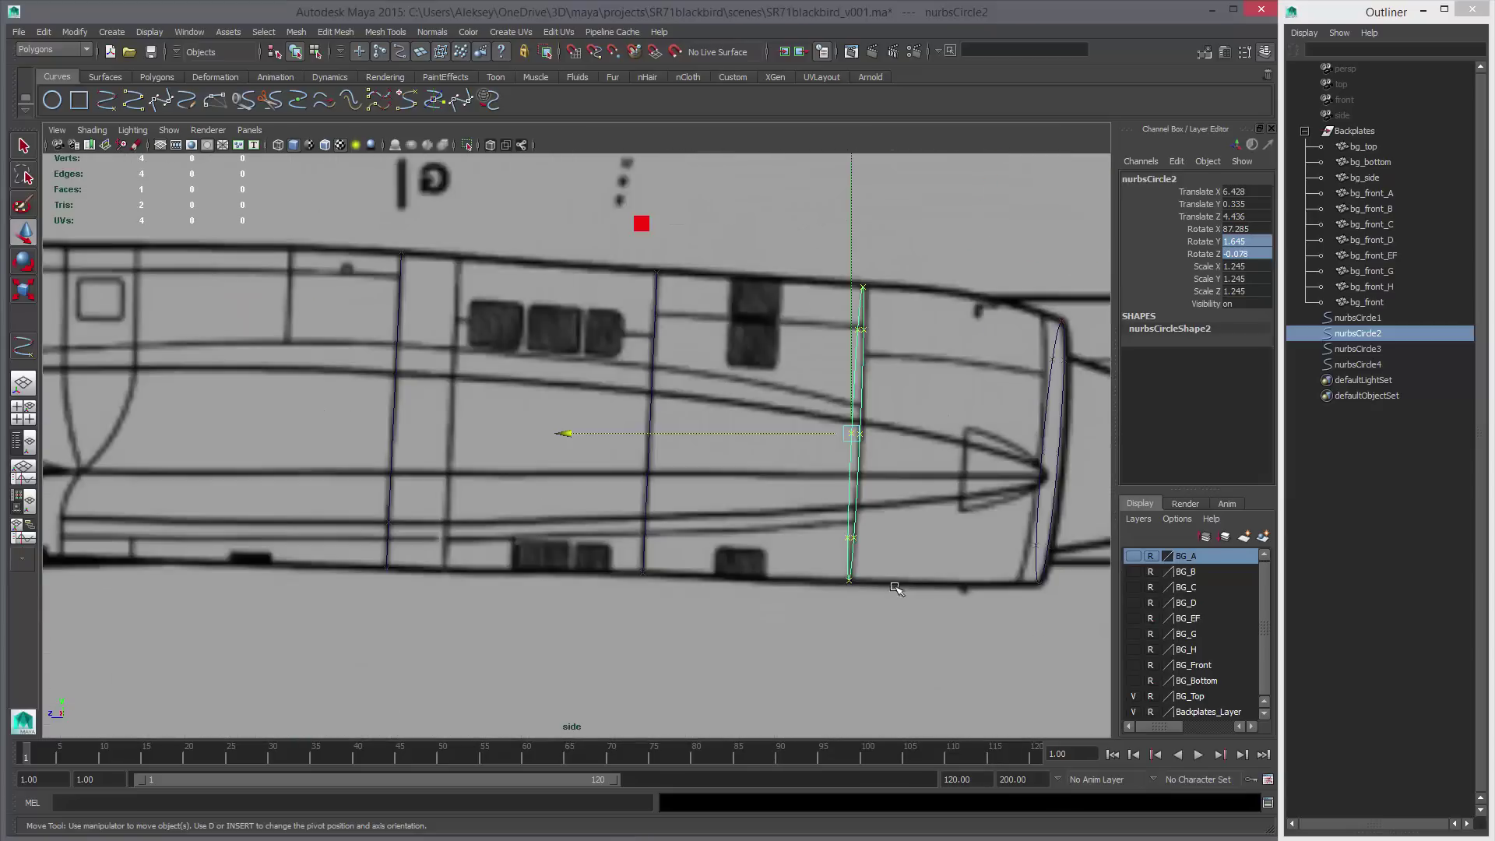
middle_click_drag(794, 436, 730, 445, "alt")
left_click_drag(709, 442, 712, 442)
In the perspective view, select all four nacelle circles in order from the rearmost to the intake lip.
key("space")
key("space")
left_click_drag(801, 465, 750, 472, "alt")
key("f")
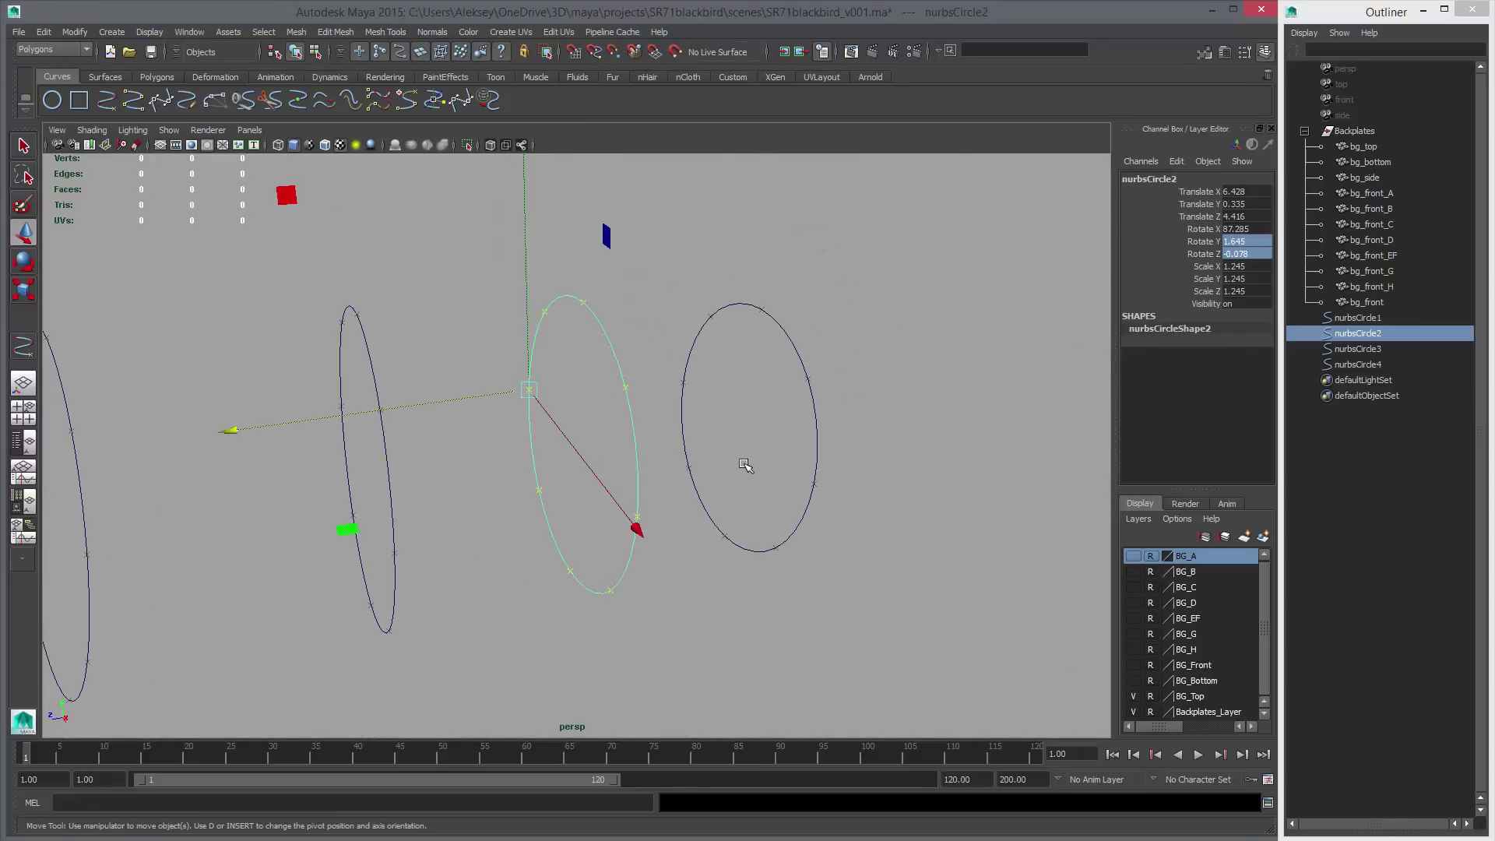
right_click_drag(872, 533, 459, 477, "alt")
left_click_drag(459, 477, 422, 487, "alt")
key("q")
left_click(420, 490)
left_click(506, 455, "shift")
left_click(580, 448, "shift")
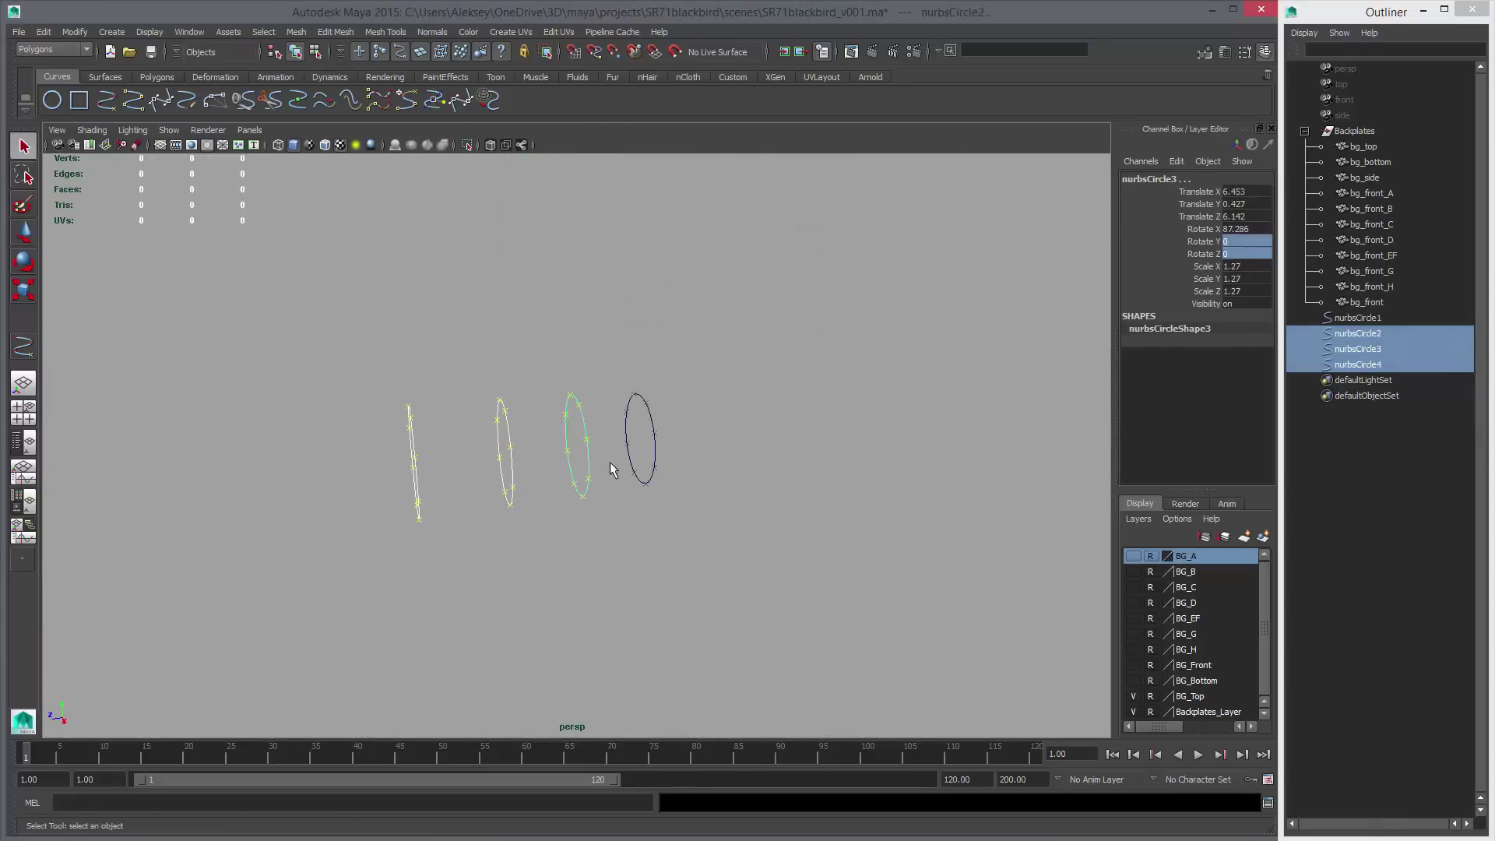
left_click(652, 440, "shift")
Loft a surface through the four selected circles.
left_click(116, 77)
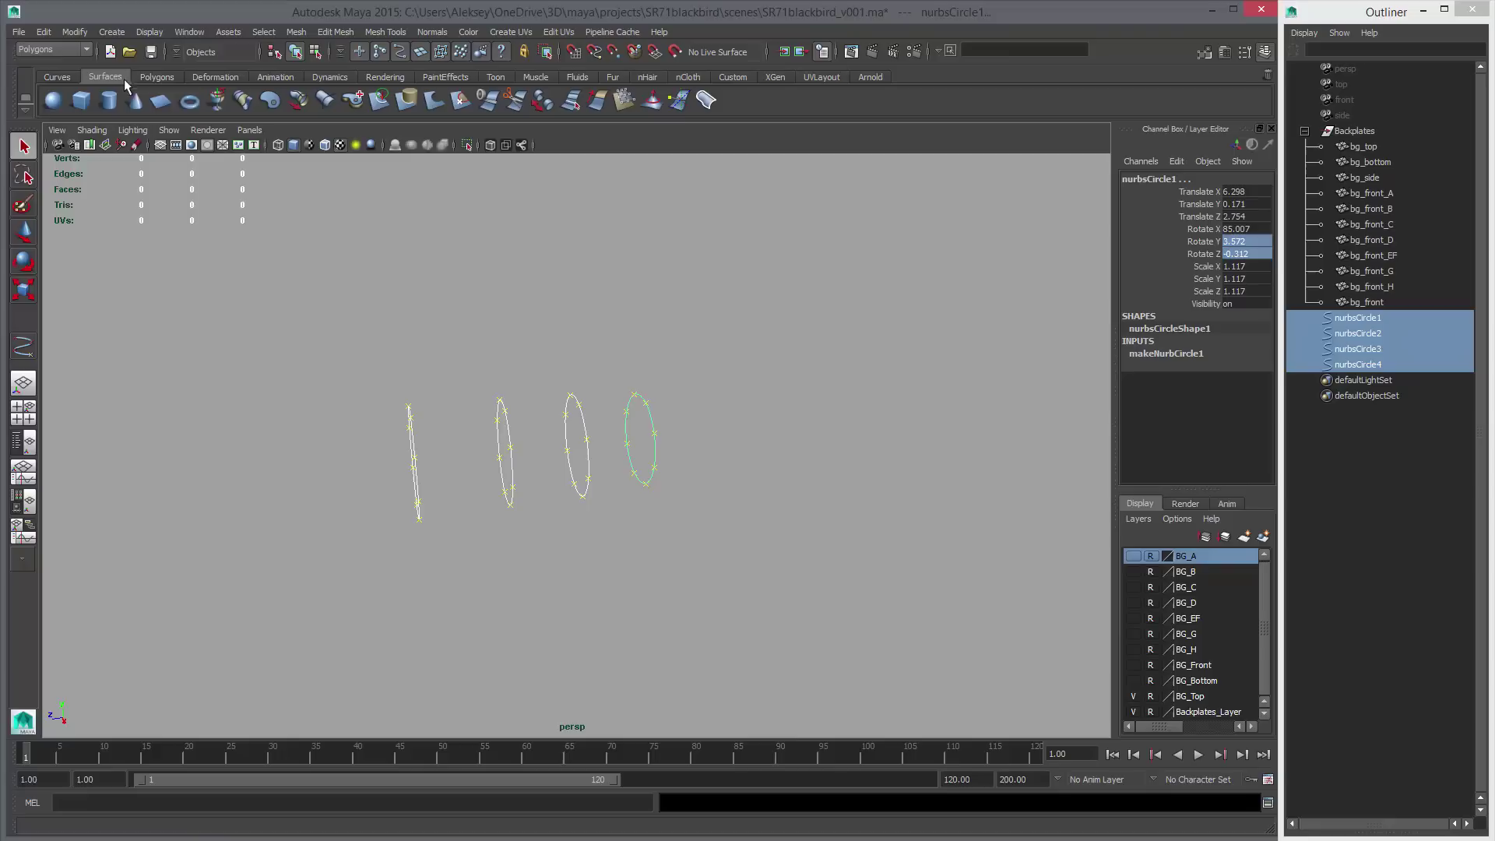
left_click(242, 100)
left_click_drag(735, 445, 699, 418, "alt")
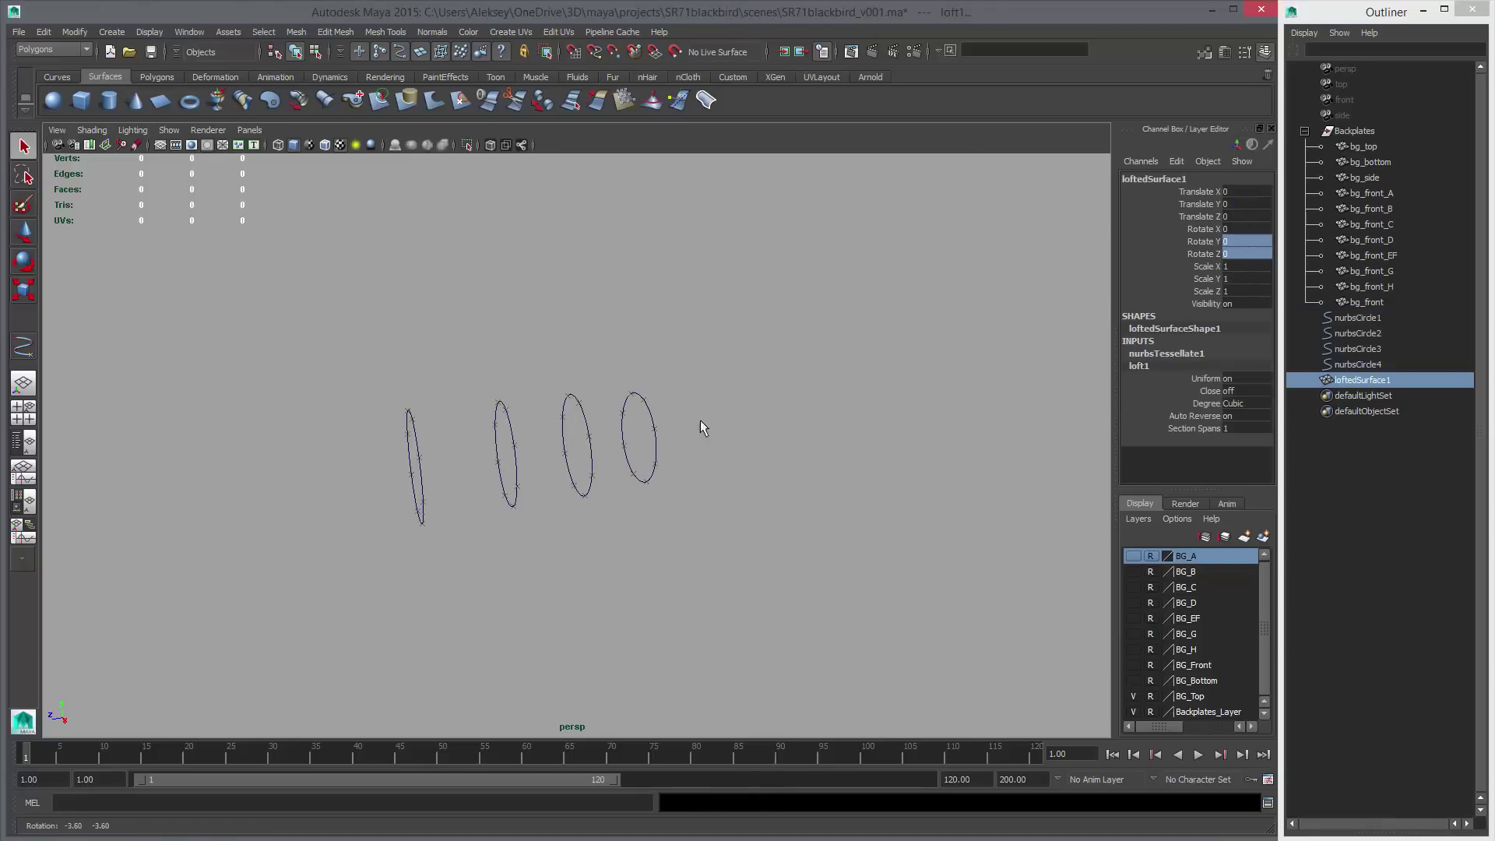
left_click_drag(544, 355, 563, 381, "alt")
Try hiding all object types in the perspective view and check the scene in the four-view layout.
left_click(169, 130)
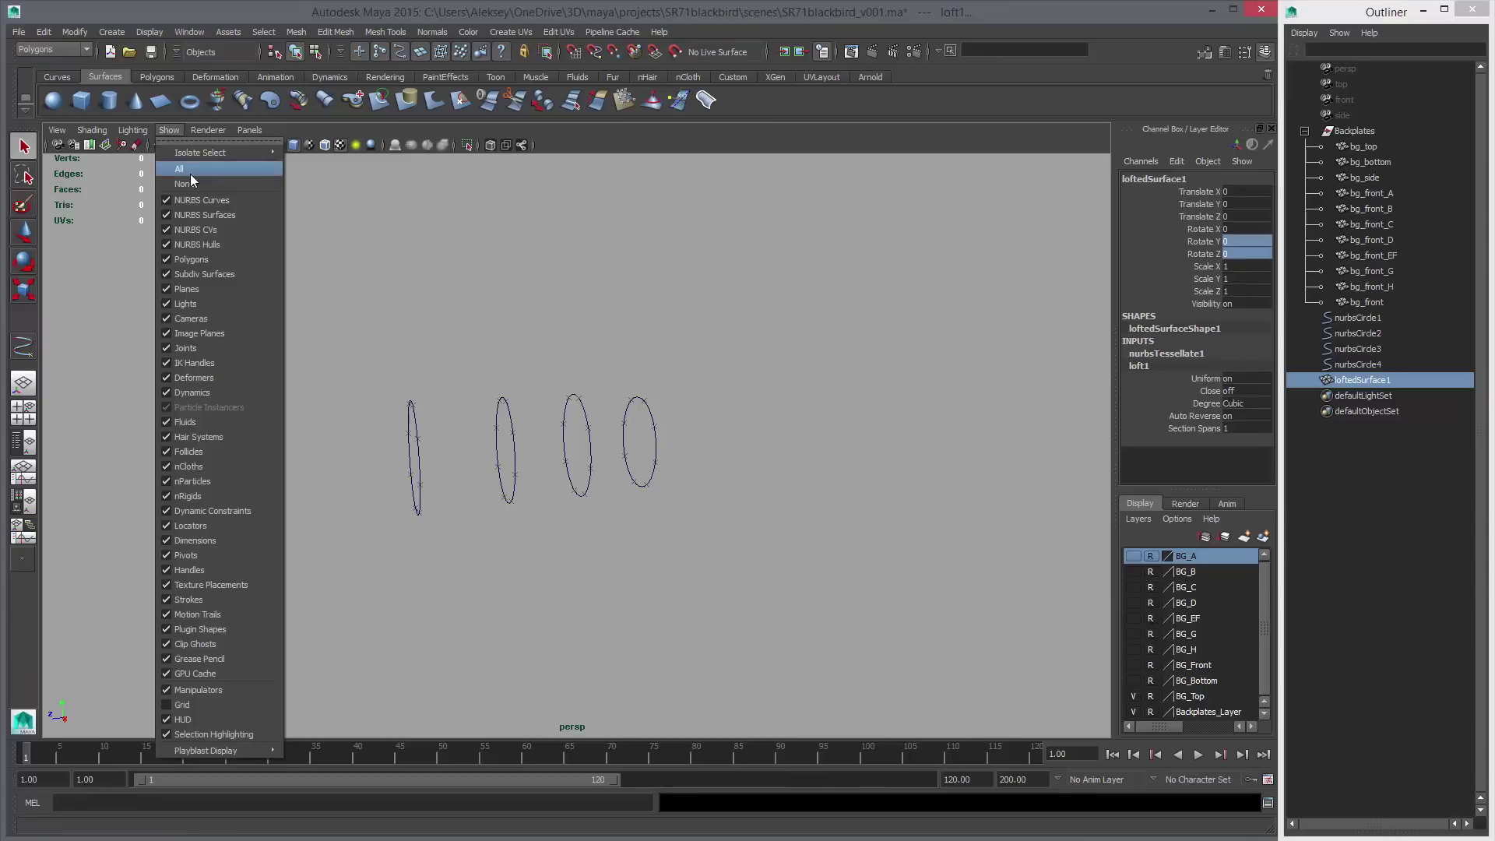
left_click(190, 182)
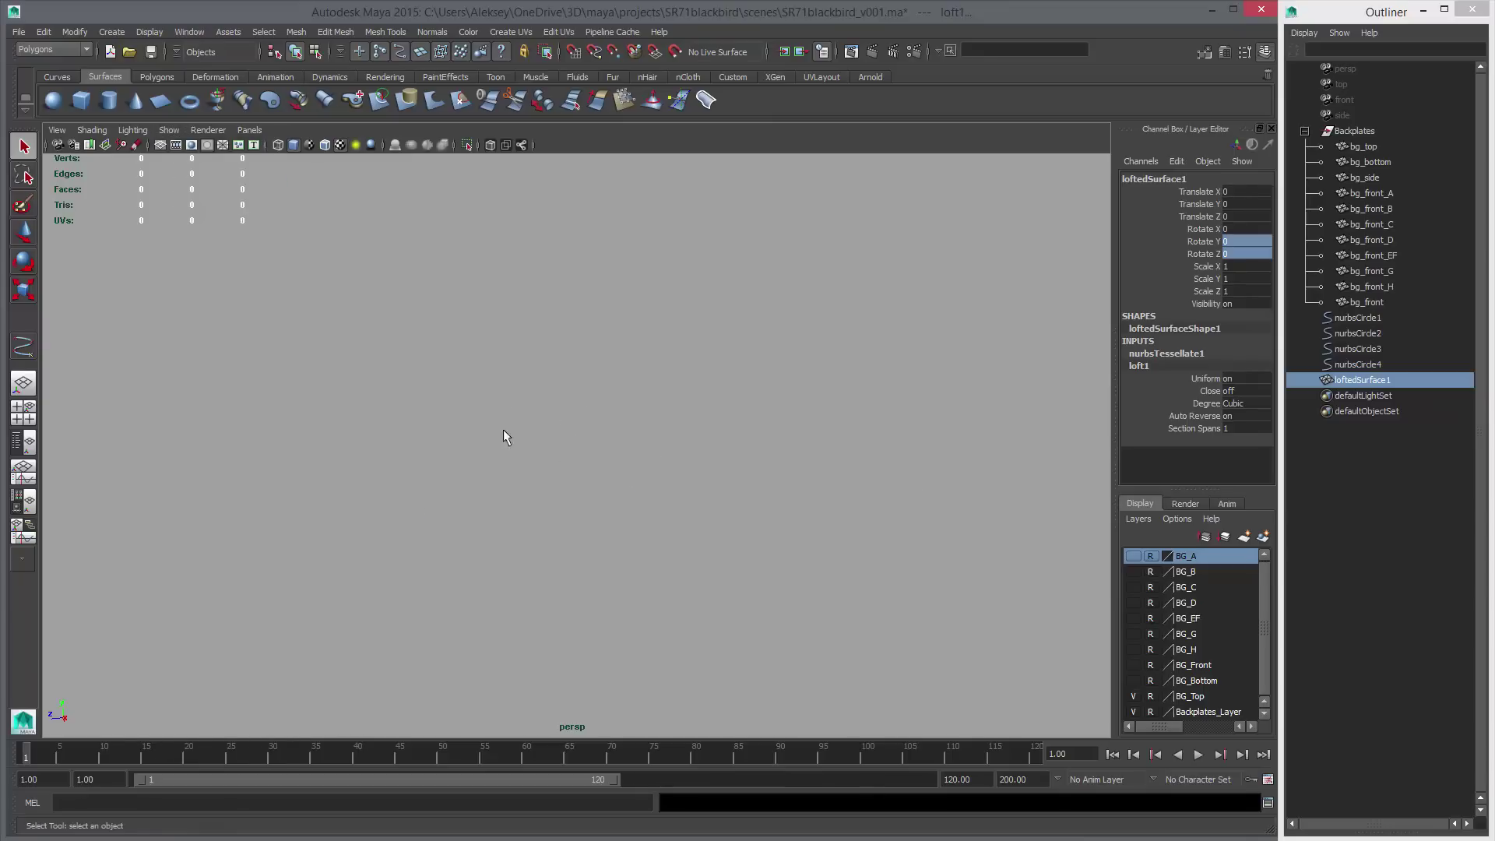
left_click_drag(504, 432, 697, 457, "alt")
key("space")
key("space")
key("space")
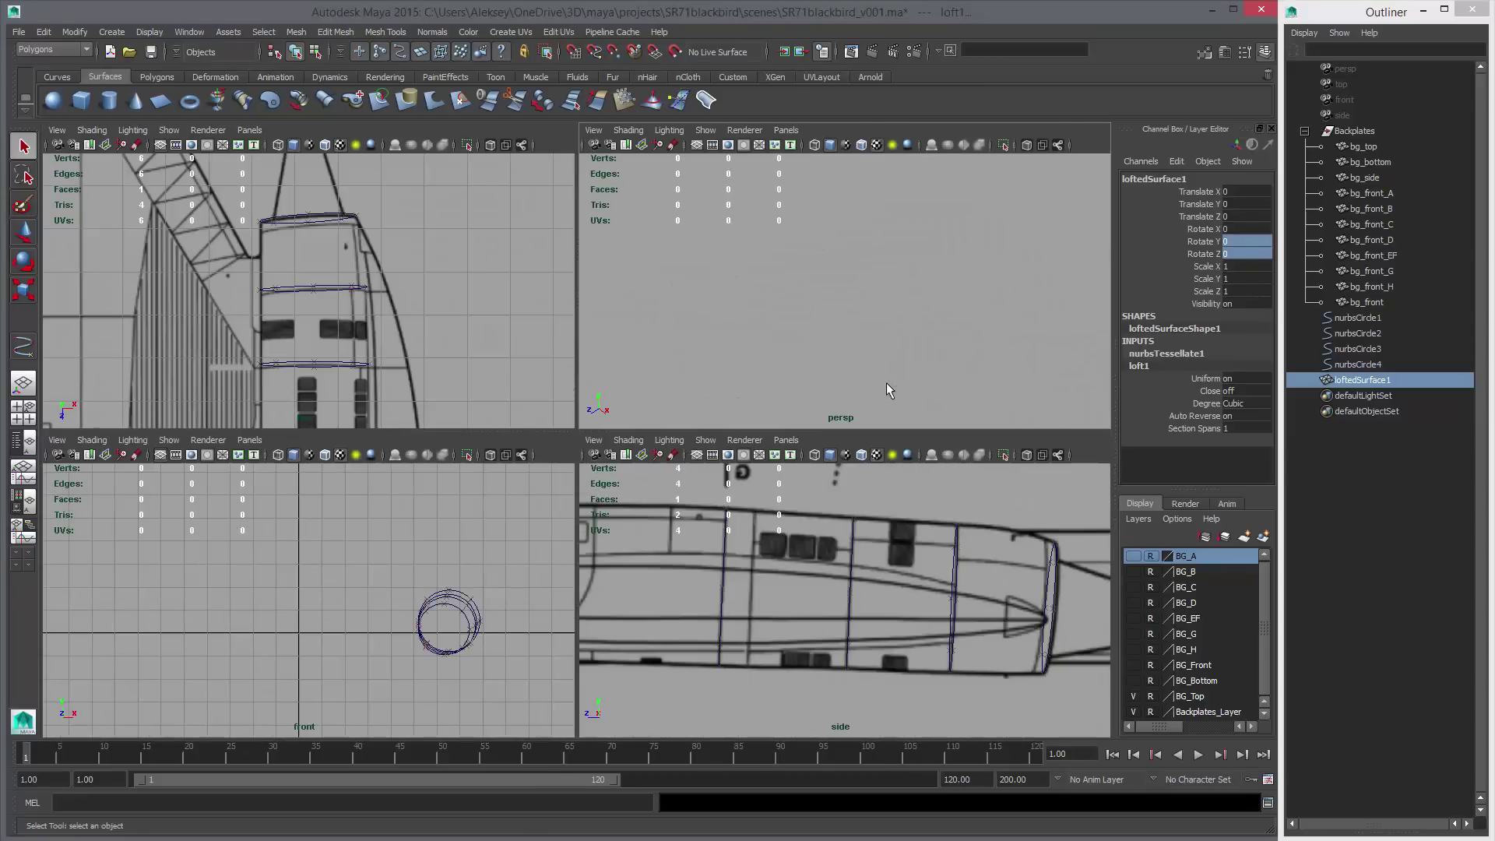
key("space")
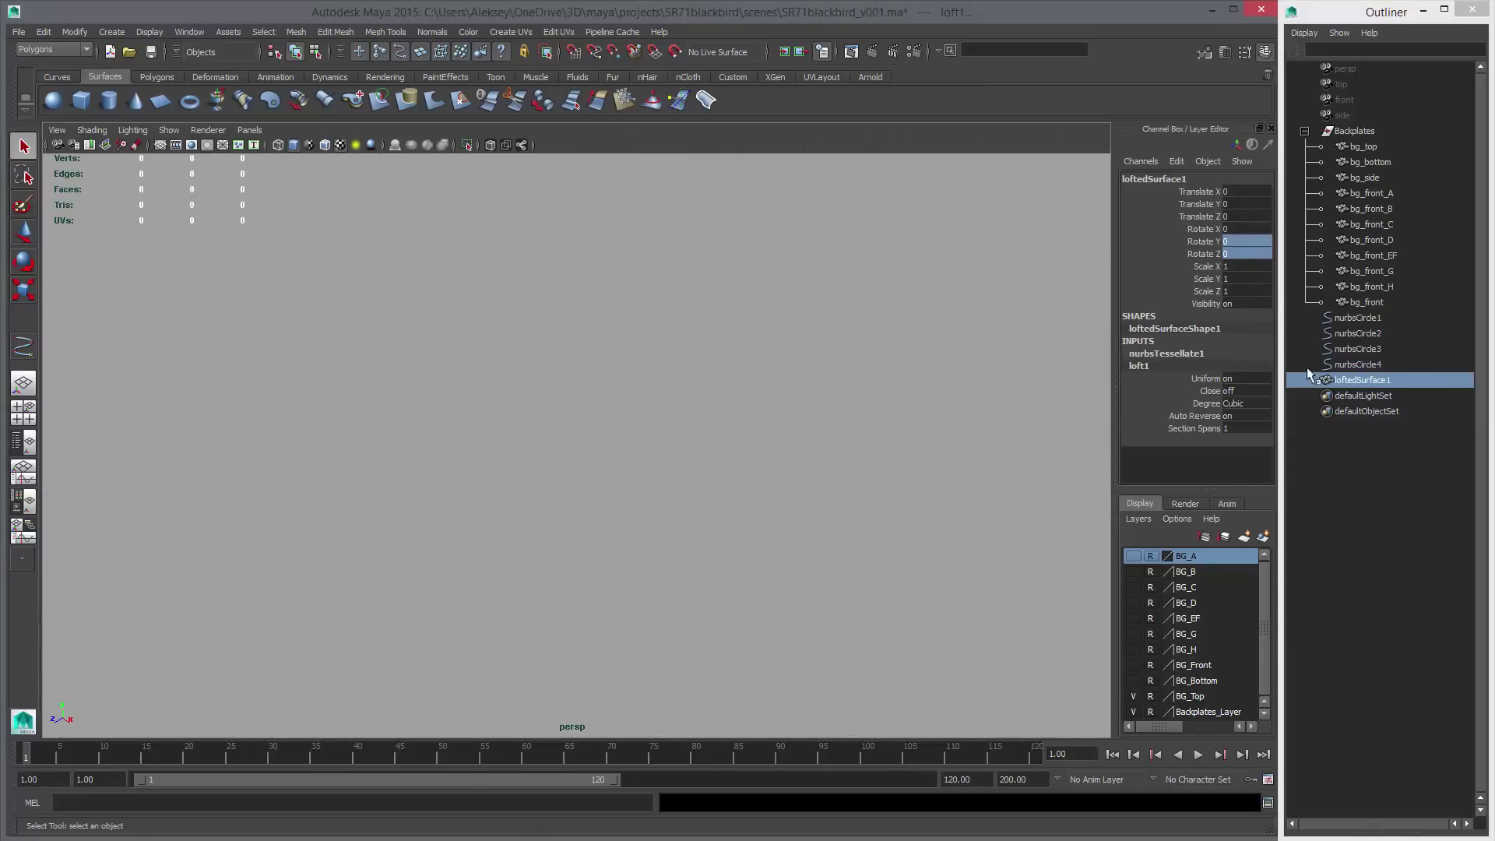
Select nurbsCircle1 through nurbsCircle4 and frame them in the perspective view.
left_click_drag(1306, 367, 1343, 313)
key("f")
left_click_drag(717, 444, 652, 475, "alt")
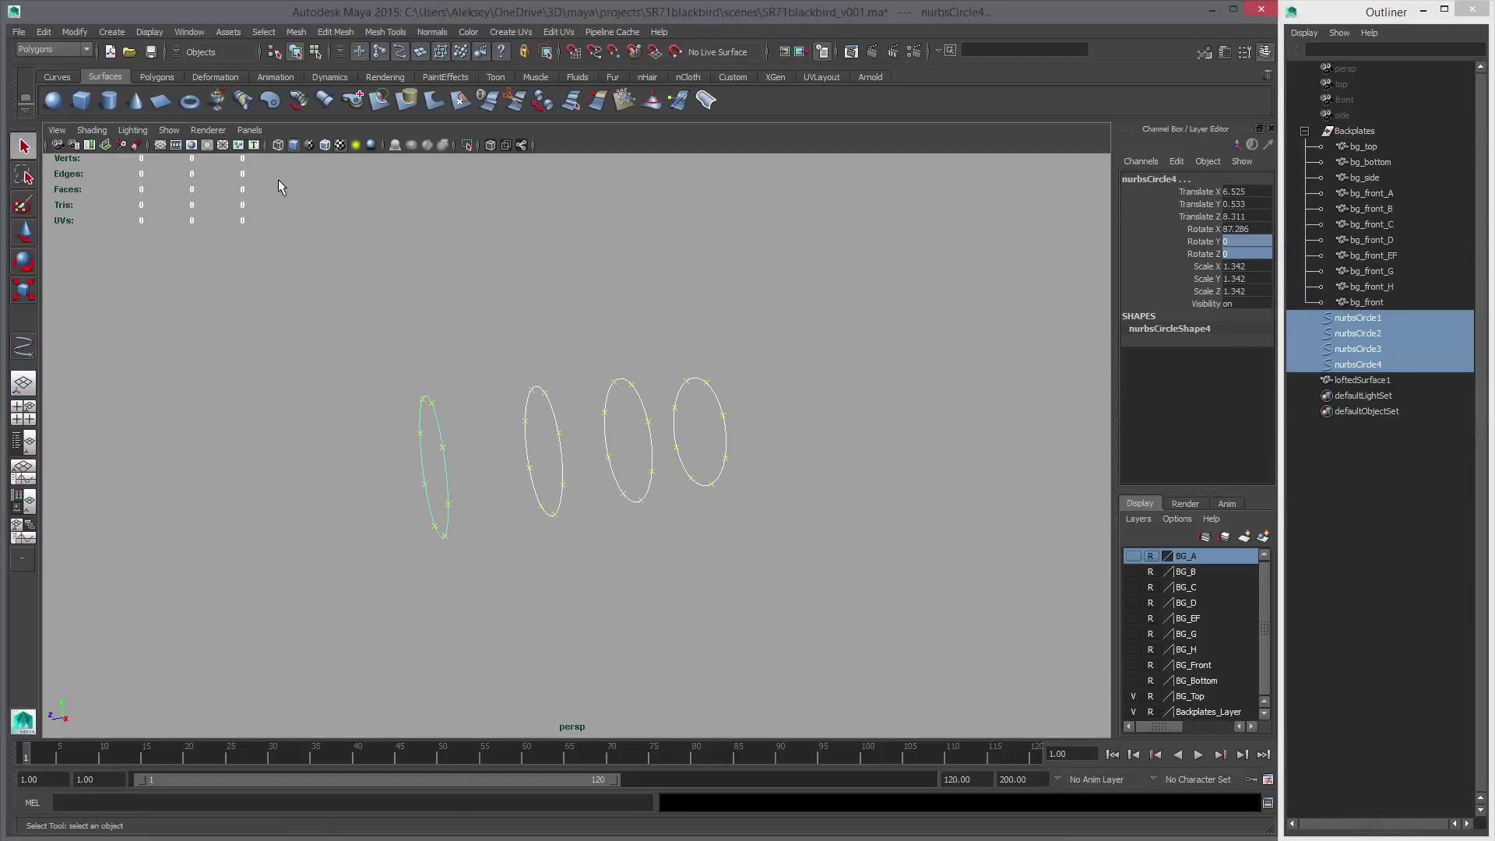
Reset the Loft options to their default settings and delete the existing loftedSurface1.
double_click(243, 100)
left_click(802, 149)
left_click(829, 187)
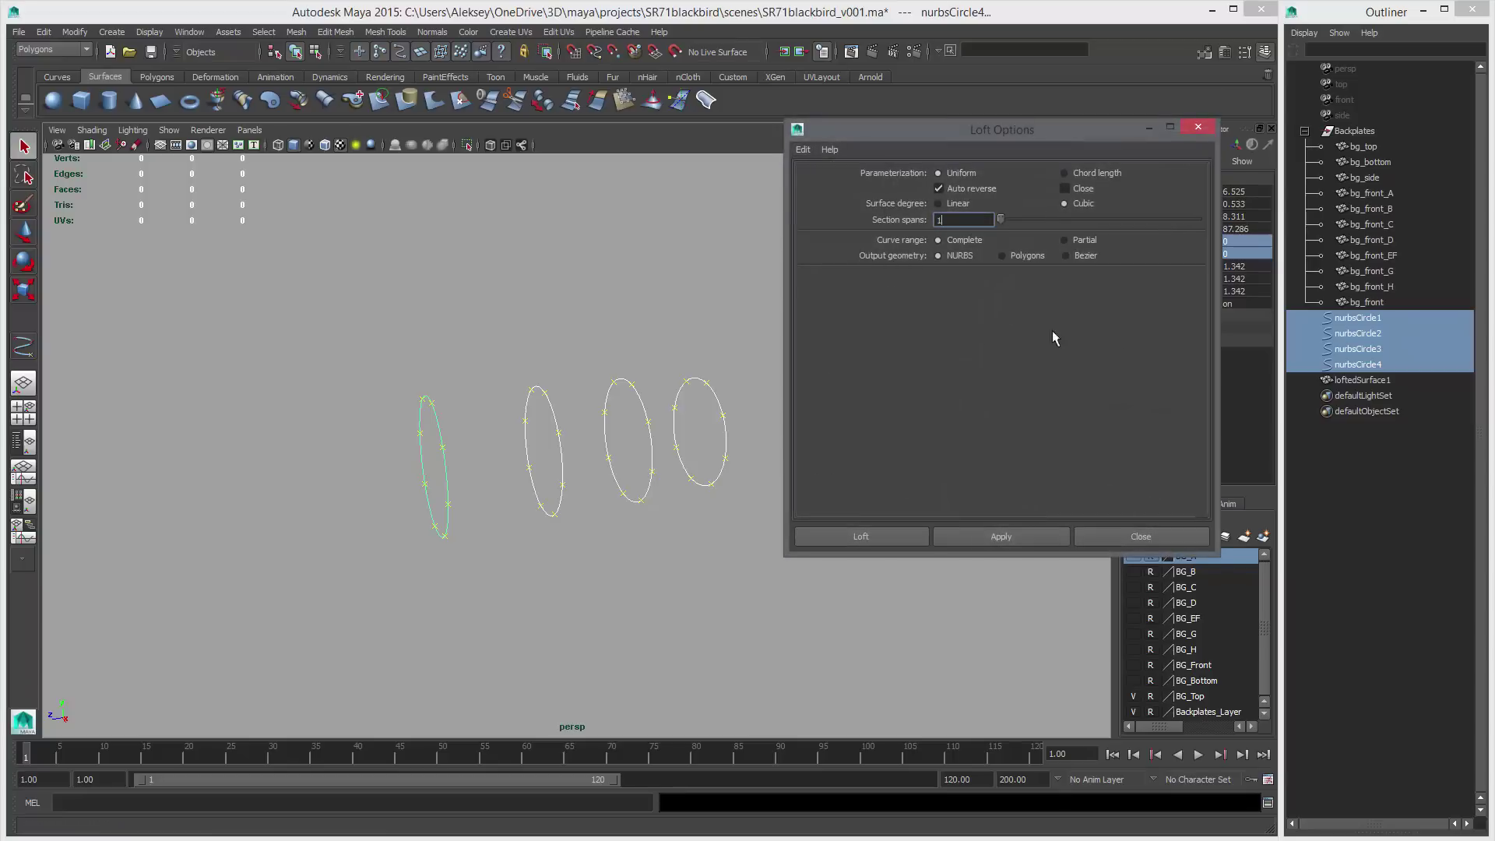
left_click(1360, 380)
key("Delete")
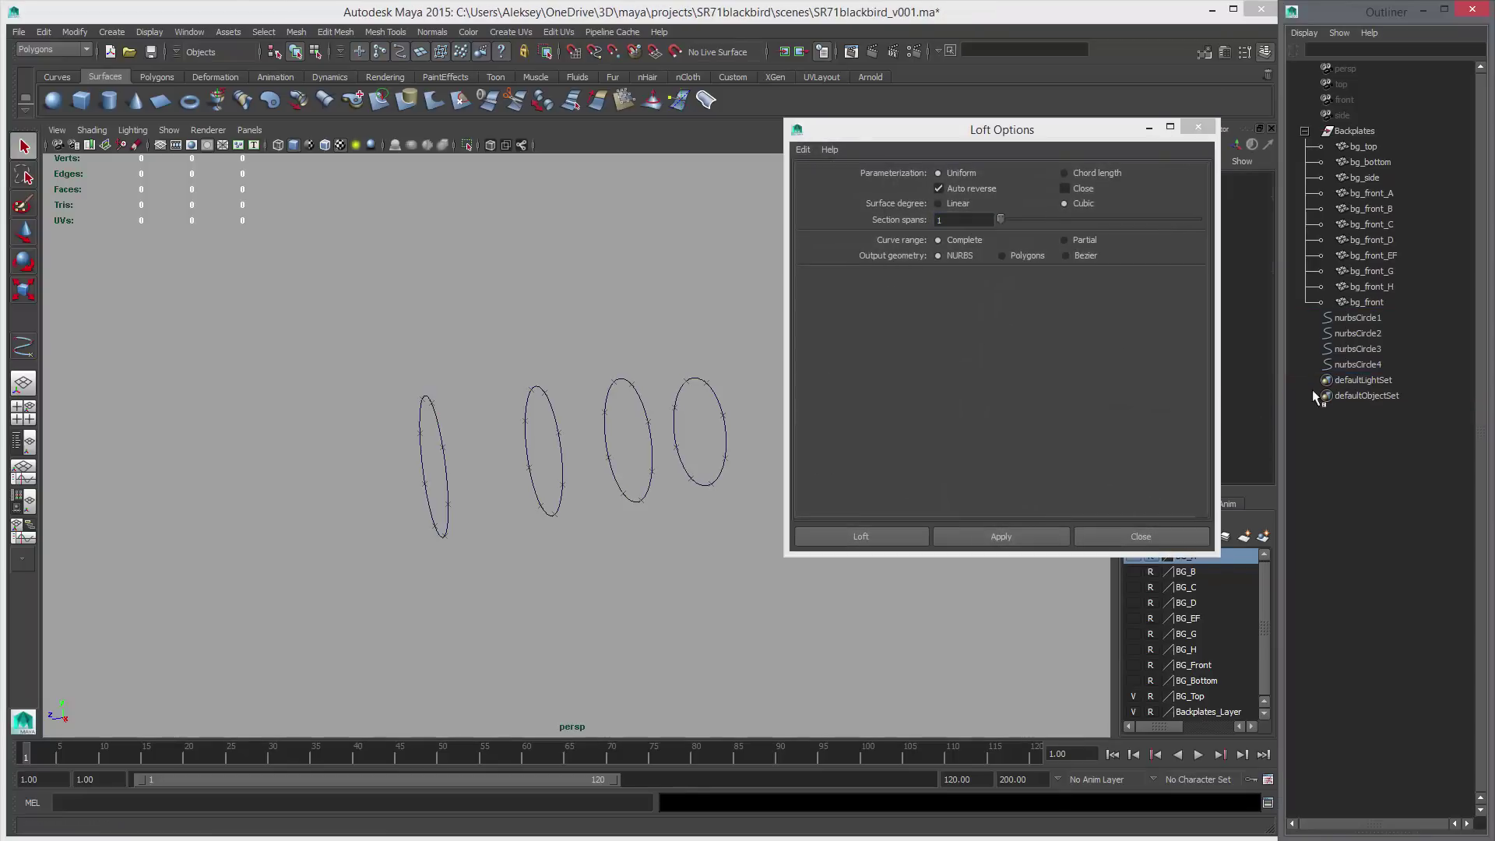
Select the four nacelle circles in order from nurbsCircle4 to nurbsCircle1, loft a uniform cubic NURBS surface through them, and close the loft options.
left_click(424, 436)
left_click(527, 437, "shift")
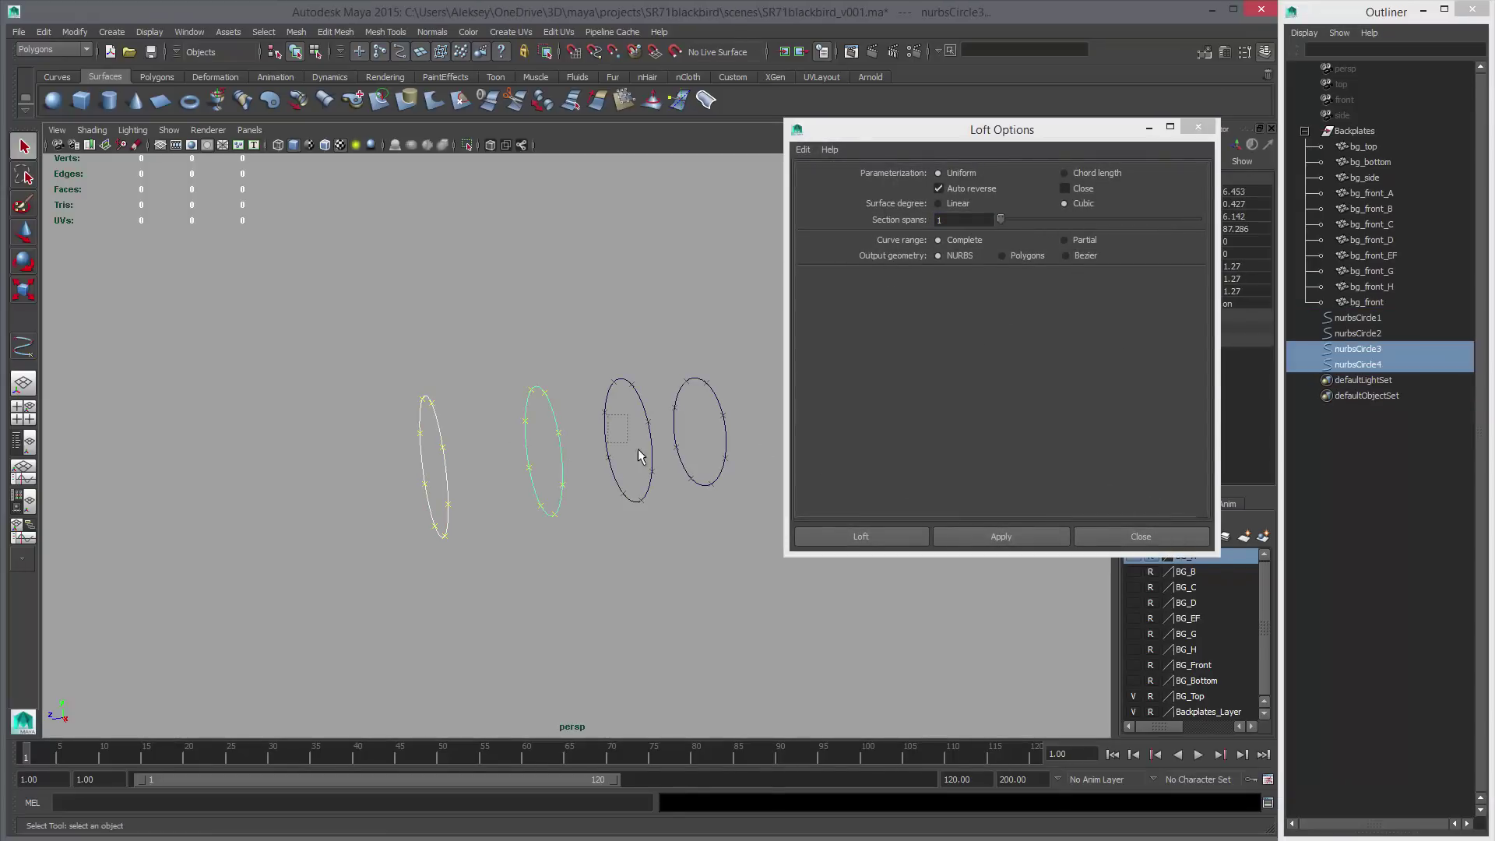
left_click(630, 387, "shift")
left_click(705, 384, "shift")
left_click(1040, 533)
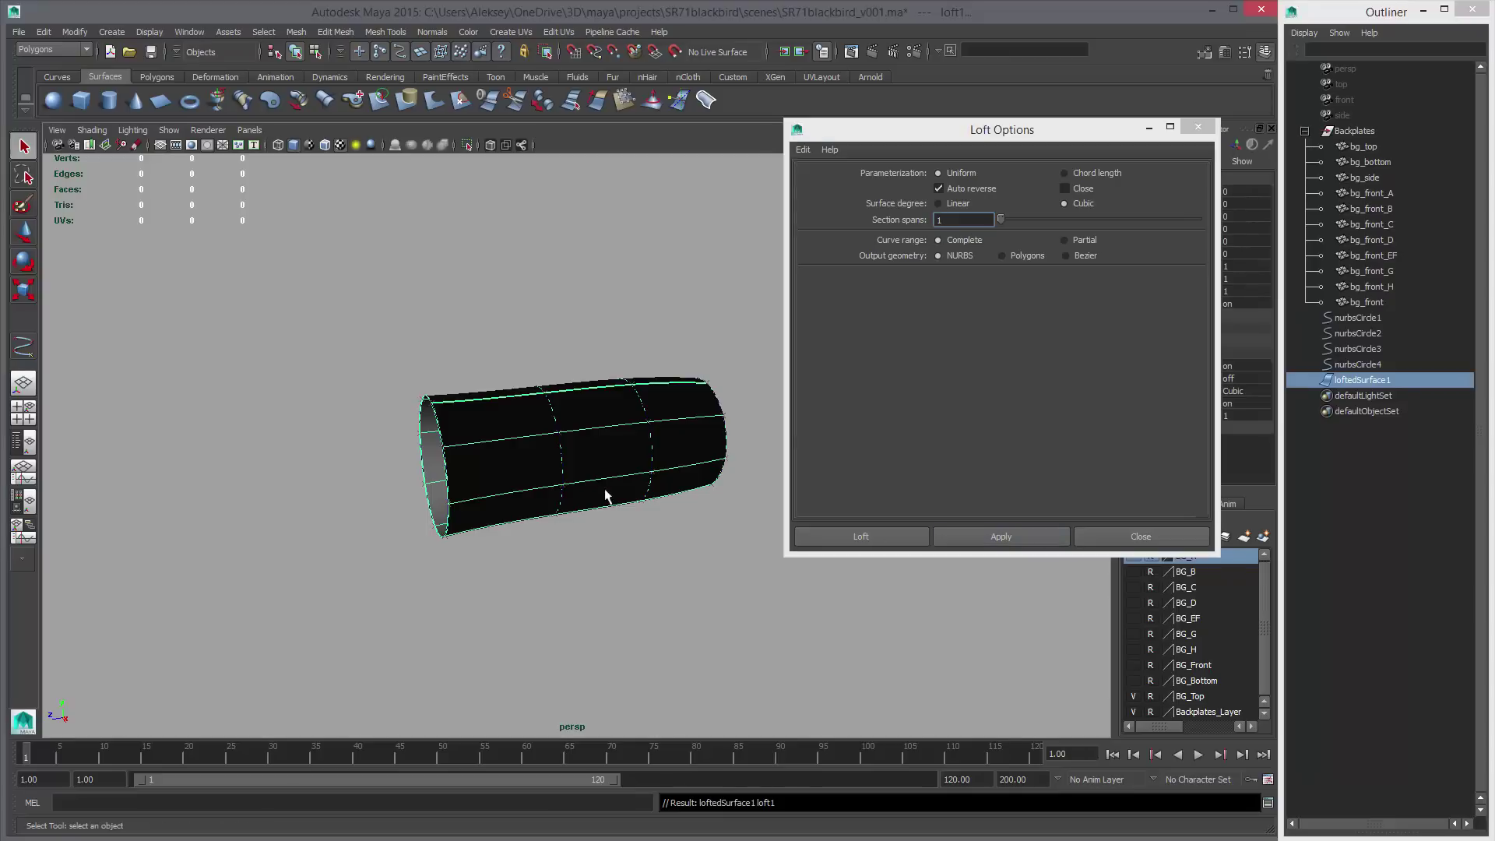
left_click_drag(606, 495, 635, 513, "alt")
key("space")
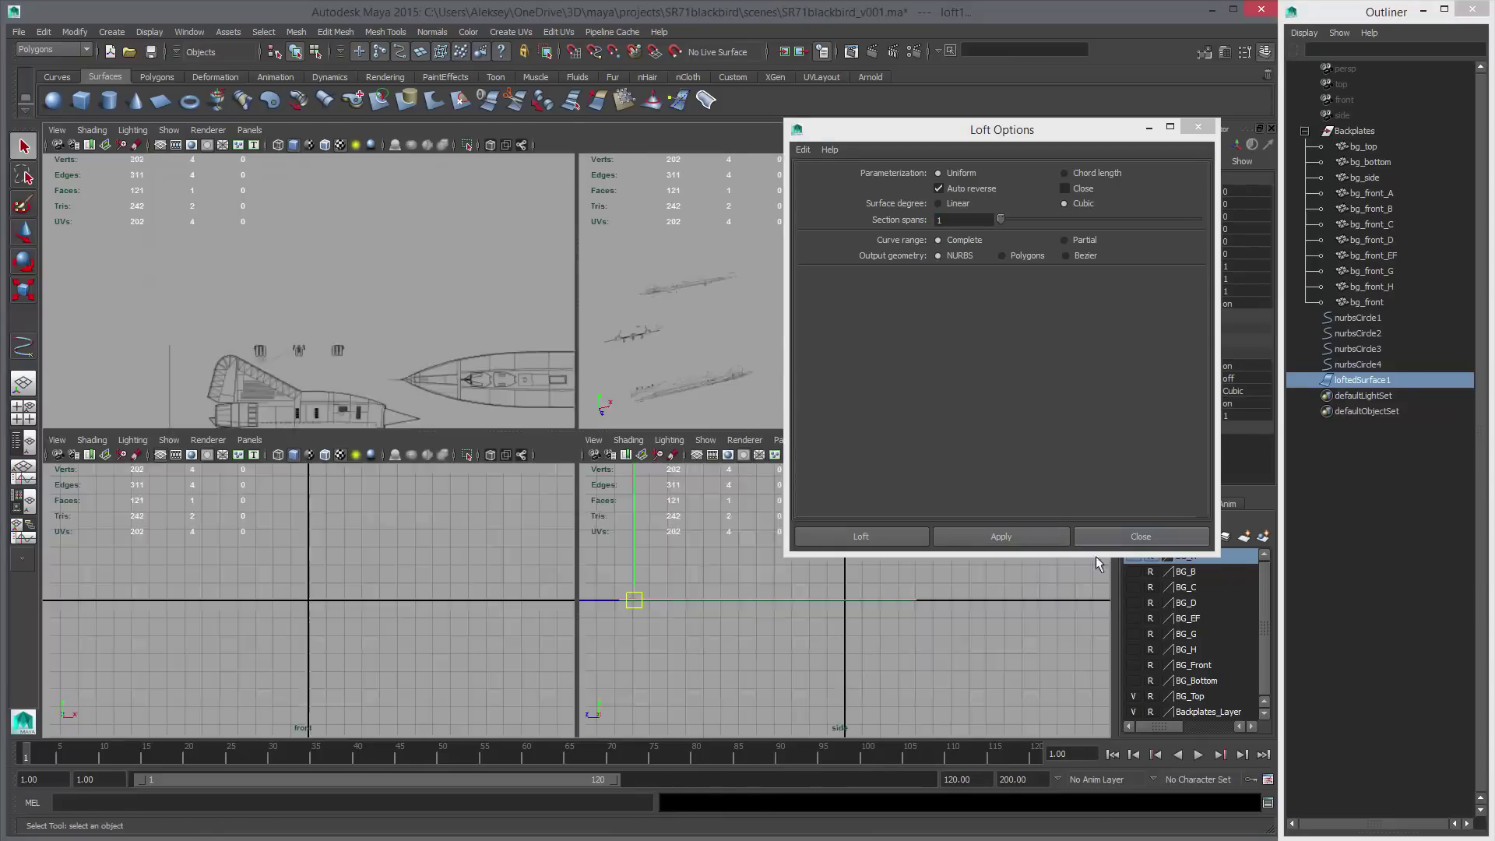
left_click(1141, 535)
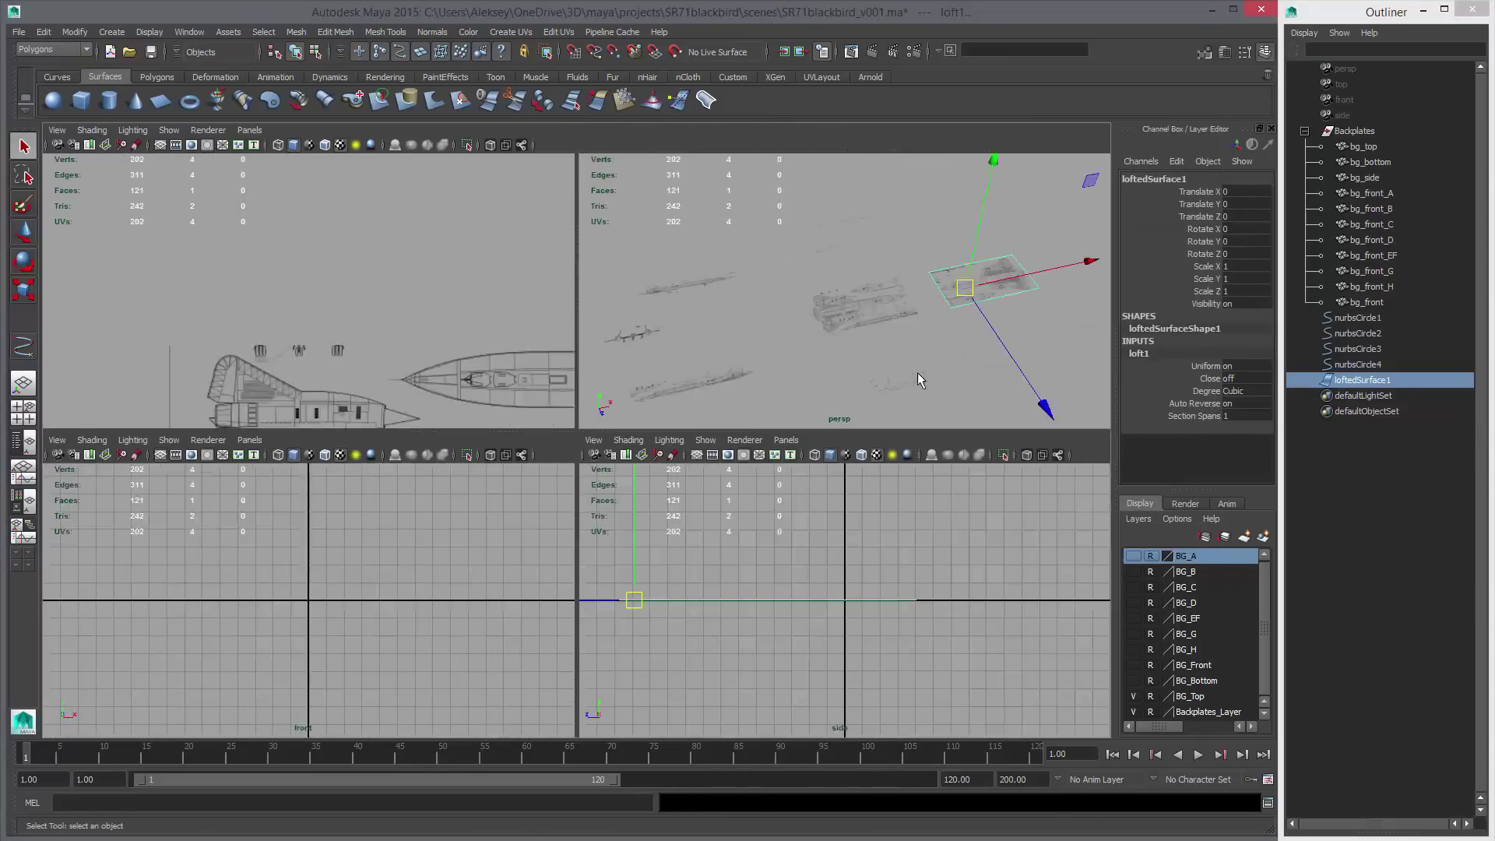
Deselect the lofted nacelle, show the BG_Front layer, and review the nacelle among the blueprint planes in the perspective view.
key("space")
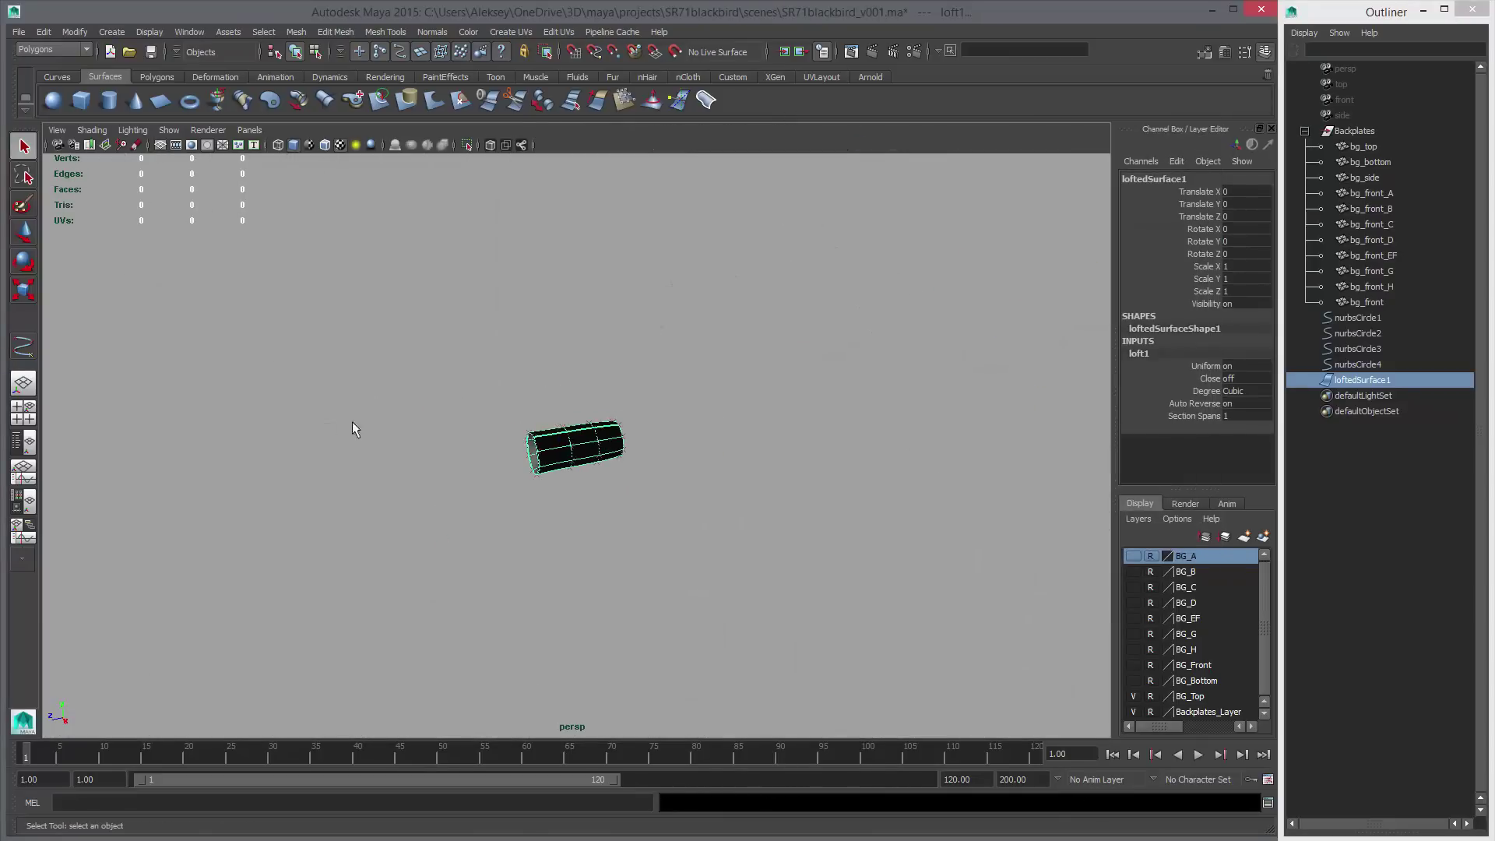
left_click_drag(352, 428, 767, 492, "alt")
left_click(620, 477)
left_click_drag(498, 428, 642, 463, "alt")
right_click_drag(929, 519, 803, 449, "alt")
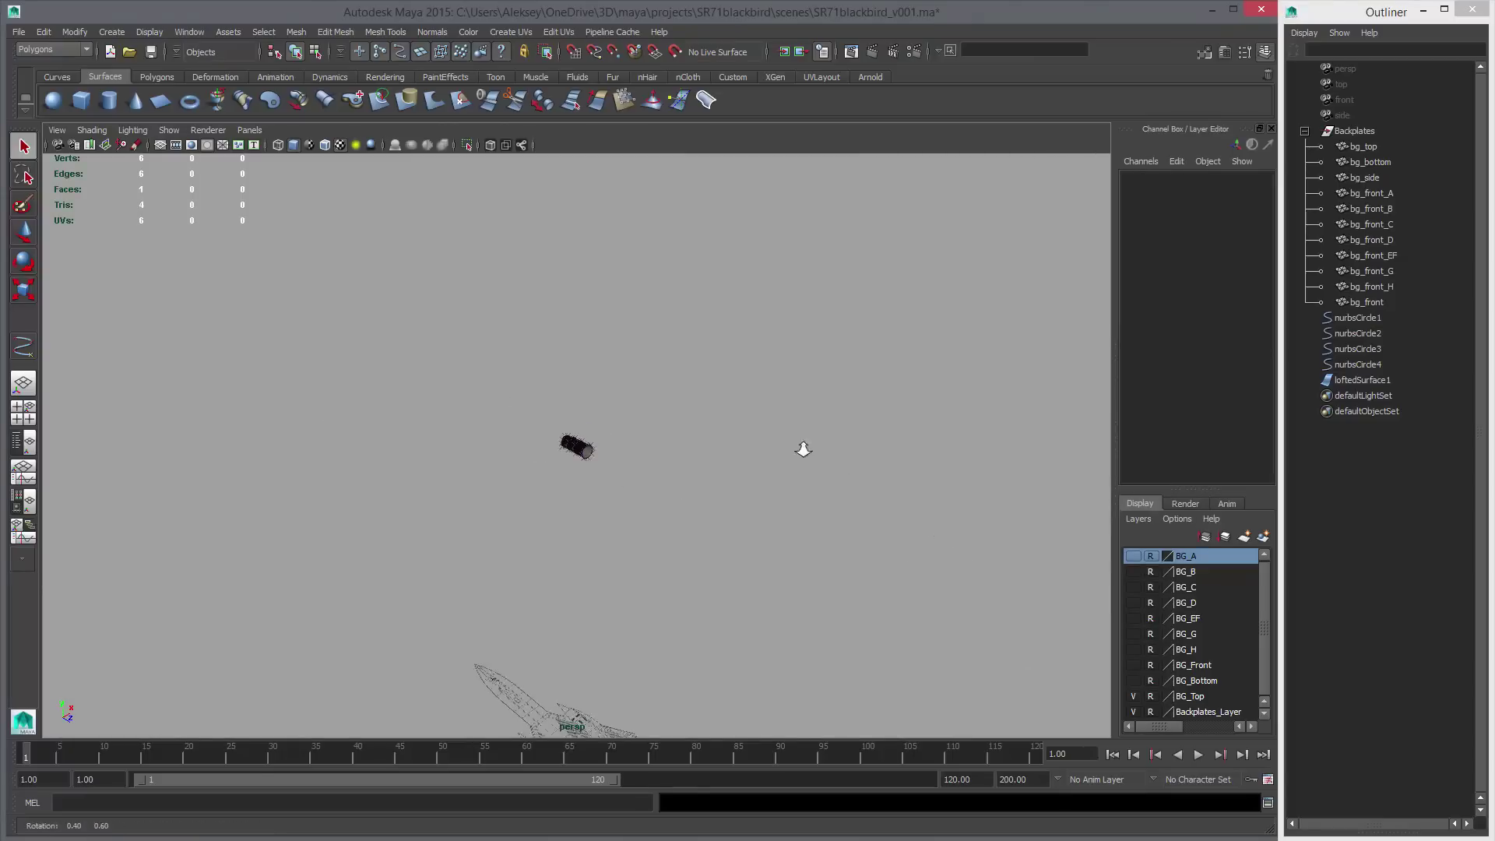
left_click_drag(803, 449, 788, 519, "alt")
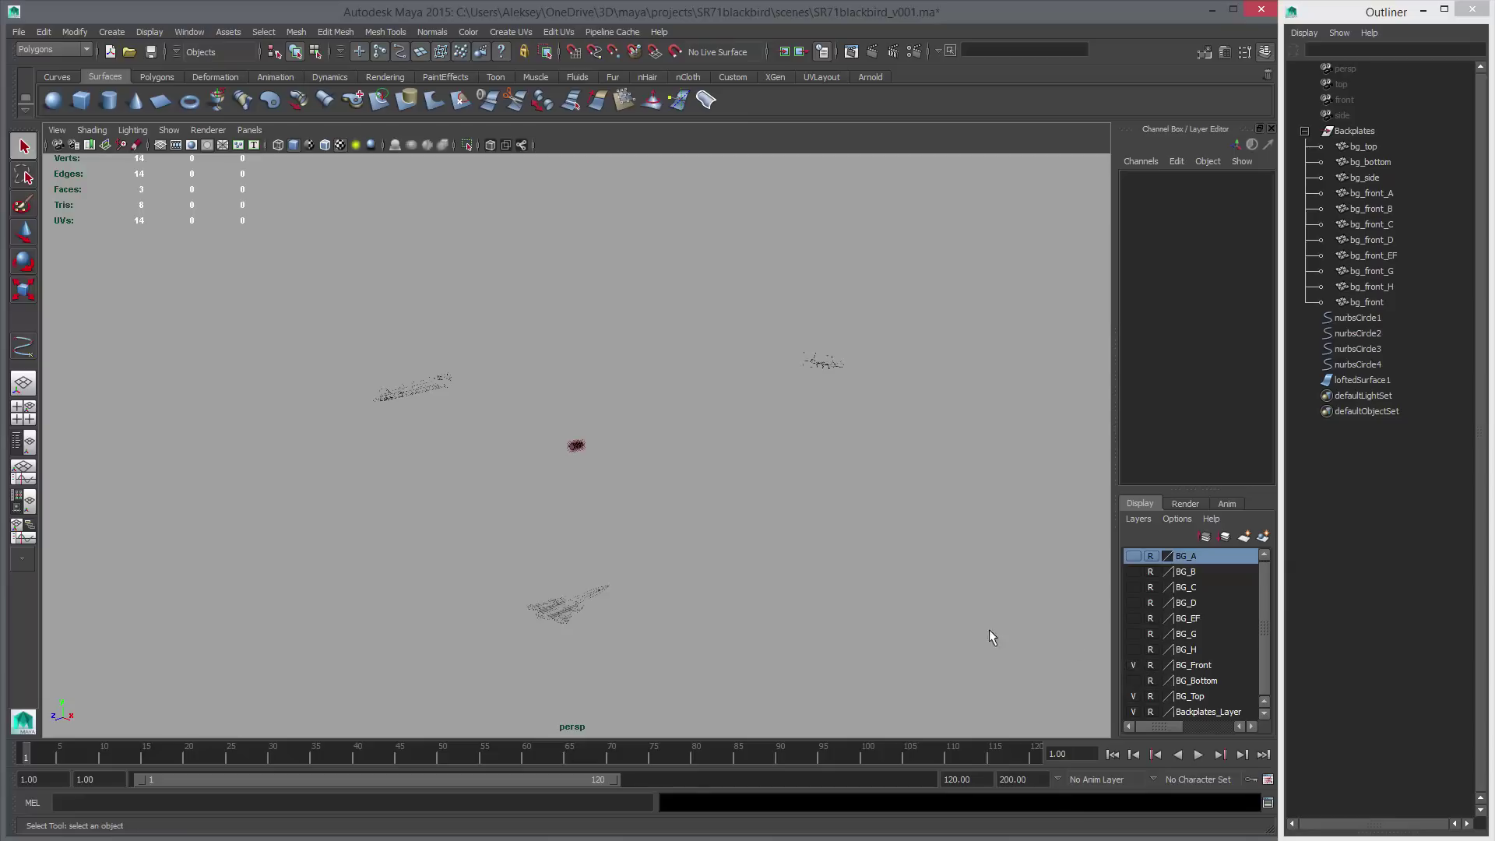
mouse_move(767, 560)
right_mouse_down("alt")
mouse_move(799, 558)
mouse_move(781, 542)
right_mouse_up("alt")
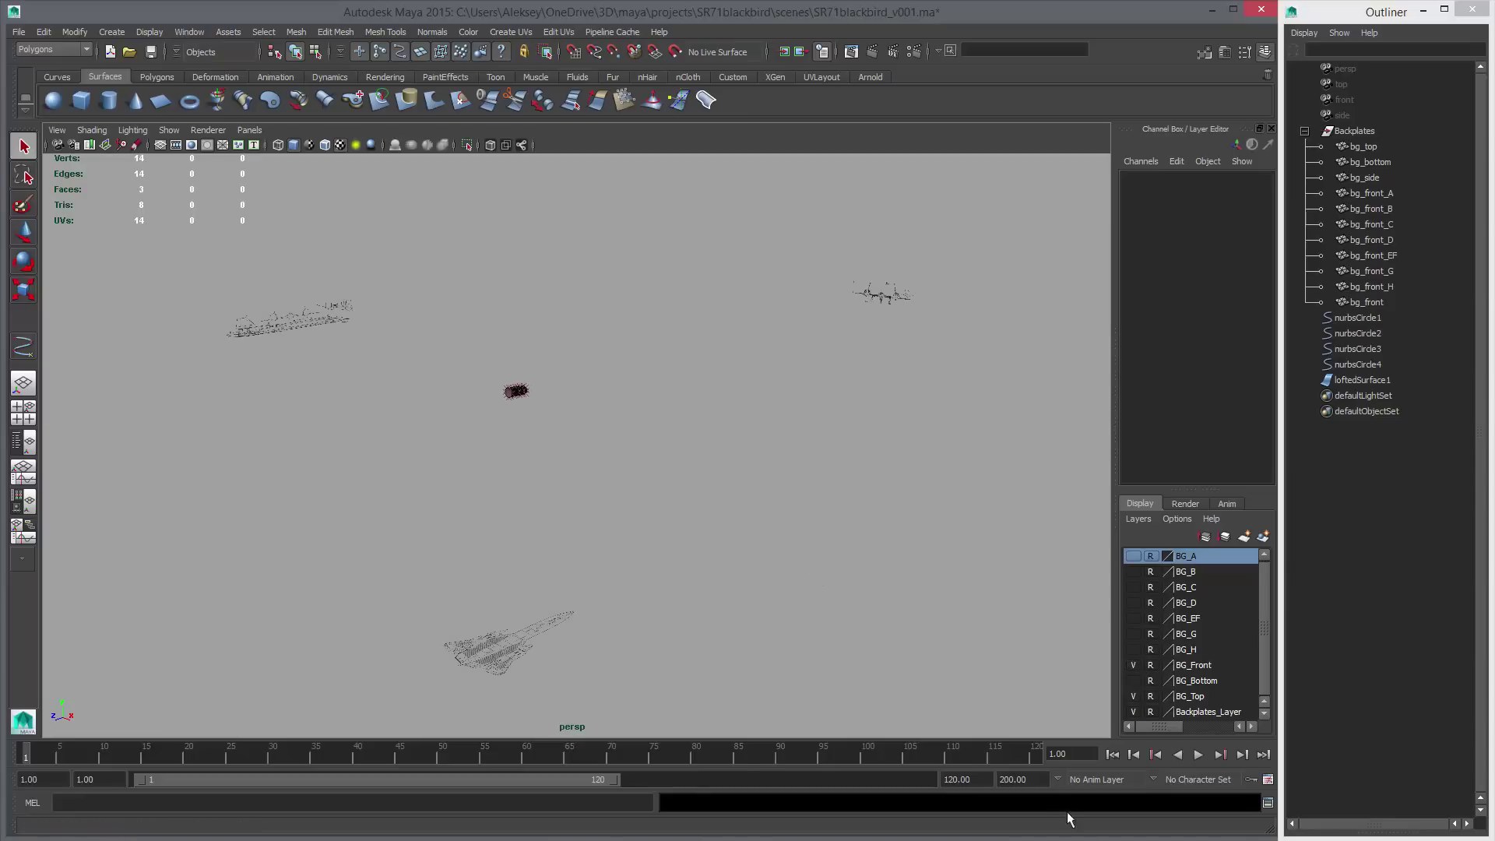